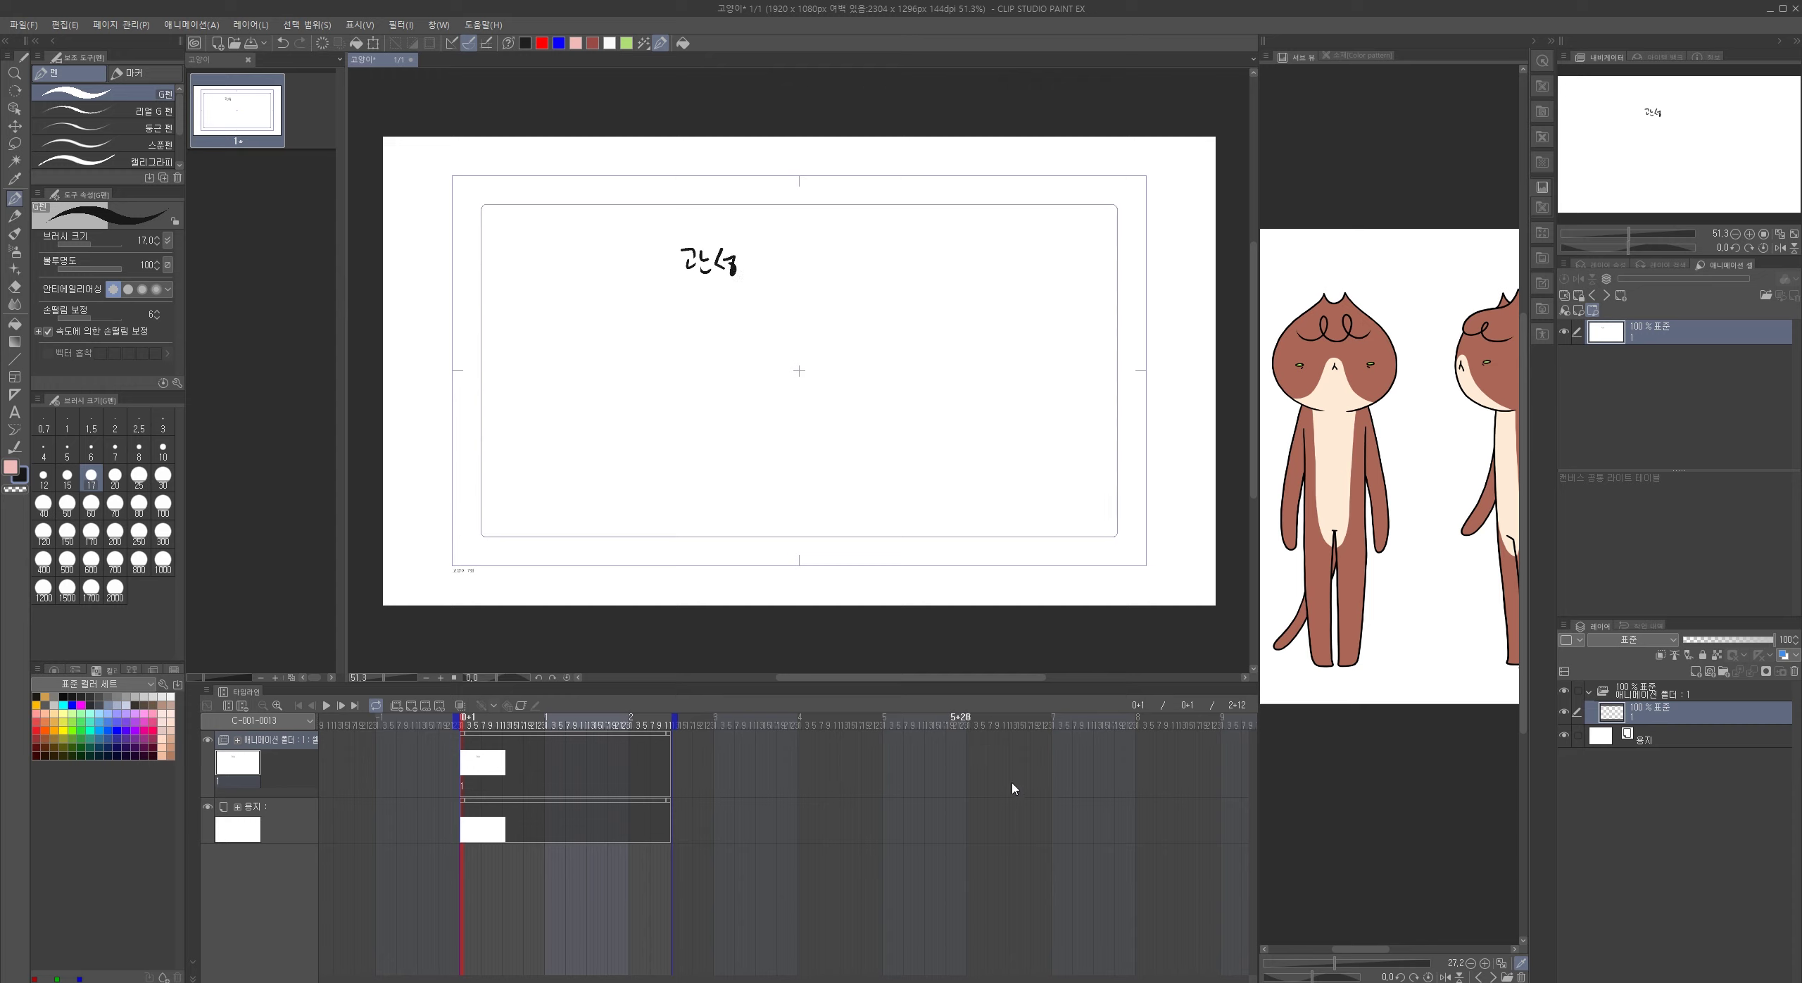
- Undo the handwritten word in the upper part of the canvas
key("ctrl+z")
key("ctrl+z")
key("ctrl+z")
- Sketch a tailed ball swinging along a curved path through further circles as a motion demonstration, and clear the whole canvas
mouse_move(654, 290)
left_mouse_down()
mouse_move(726, 331)
mouse_move(660, 285)
mouse_move(716, 308)
mouse_move(590, 307)
mouse_move(577, 366)
mouse_move(595, 325)
mouse_move(649, 306)
left_mouse_up()
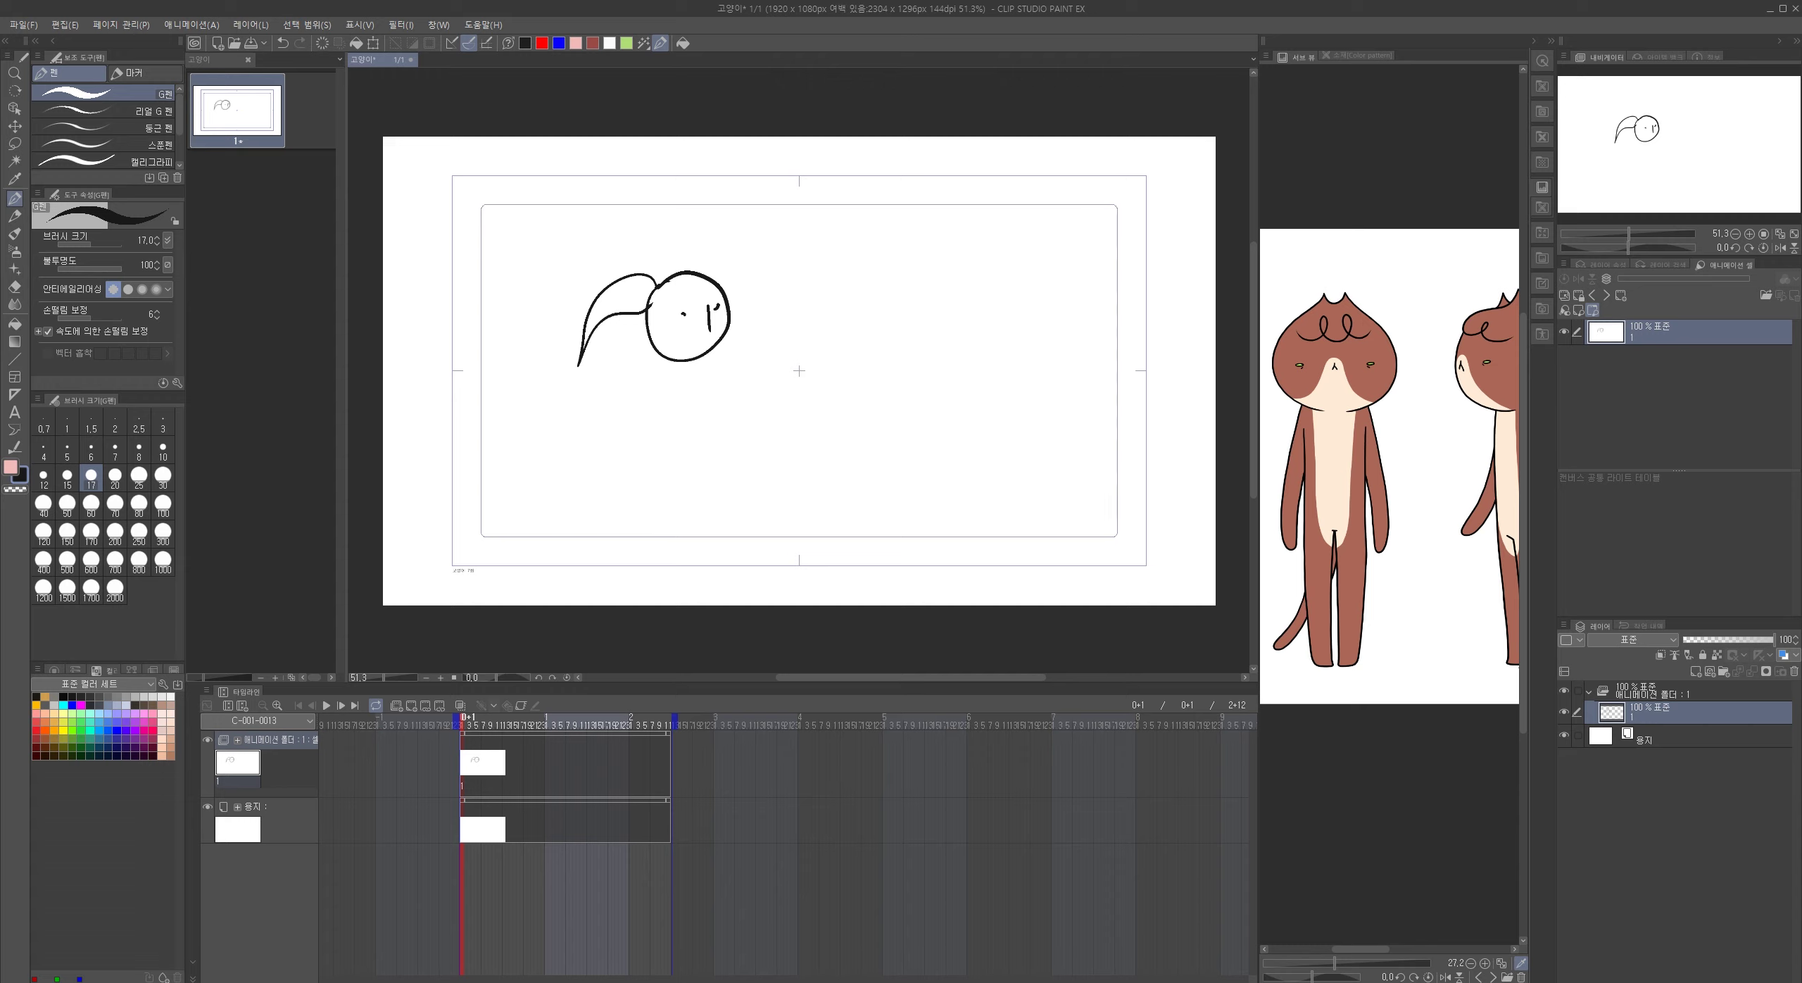
mouse_move(810, 363)
left_mouse_down()
mouse_move(864, 435)
mouse_move(806, 361)
mouse_move(852, 422)
mouse_move(799, 376)
left_mouse_up()
key("ctrl+z")
left_click_drag(1033, 261, 1078, 265)
mouse_move(648, 307)
left_mouse_down()
mouse_move(906, 403)
mouse_move(1014, 300)
left_mouse_up()
mouse_move(586, 318)
left_mouse_down()
mouse_move(655, 302)
mouse_move(721, 342)
mouse_move(781, 412)
left_mouse_up()
left_click_drag(725, 348, 762, 429)
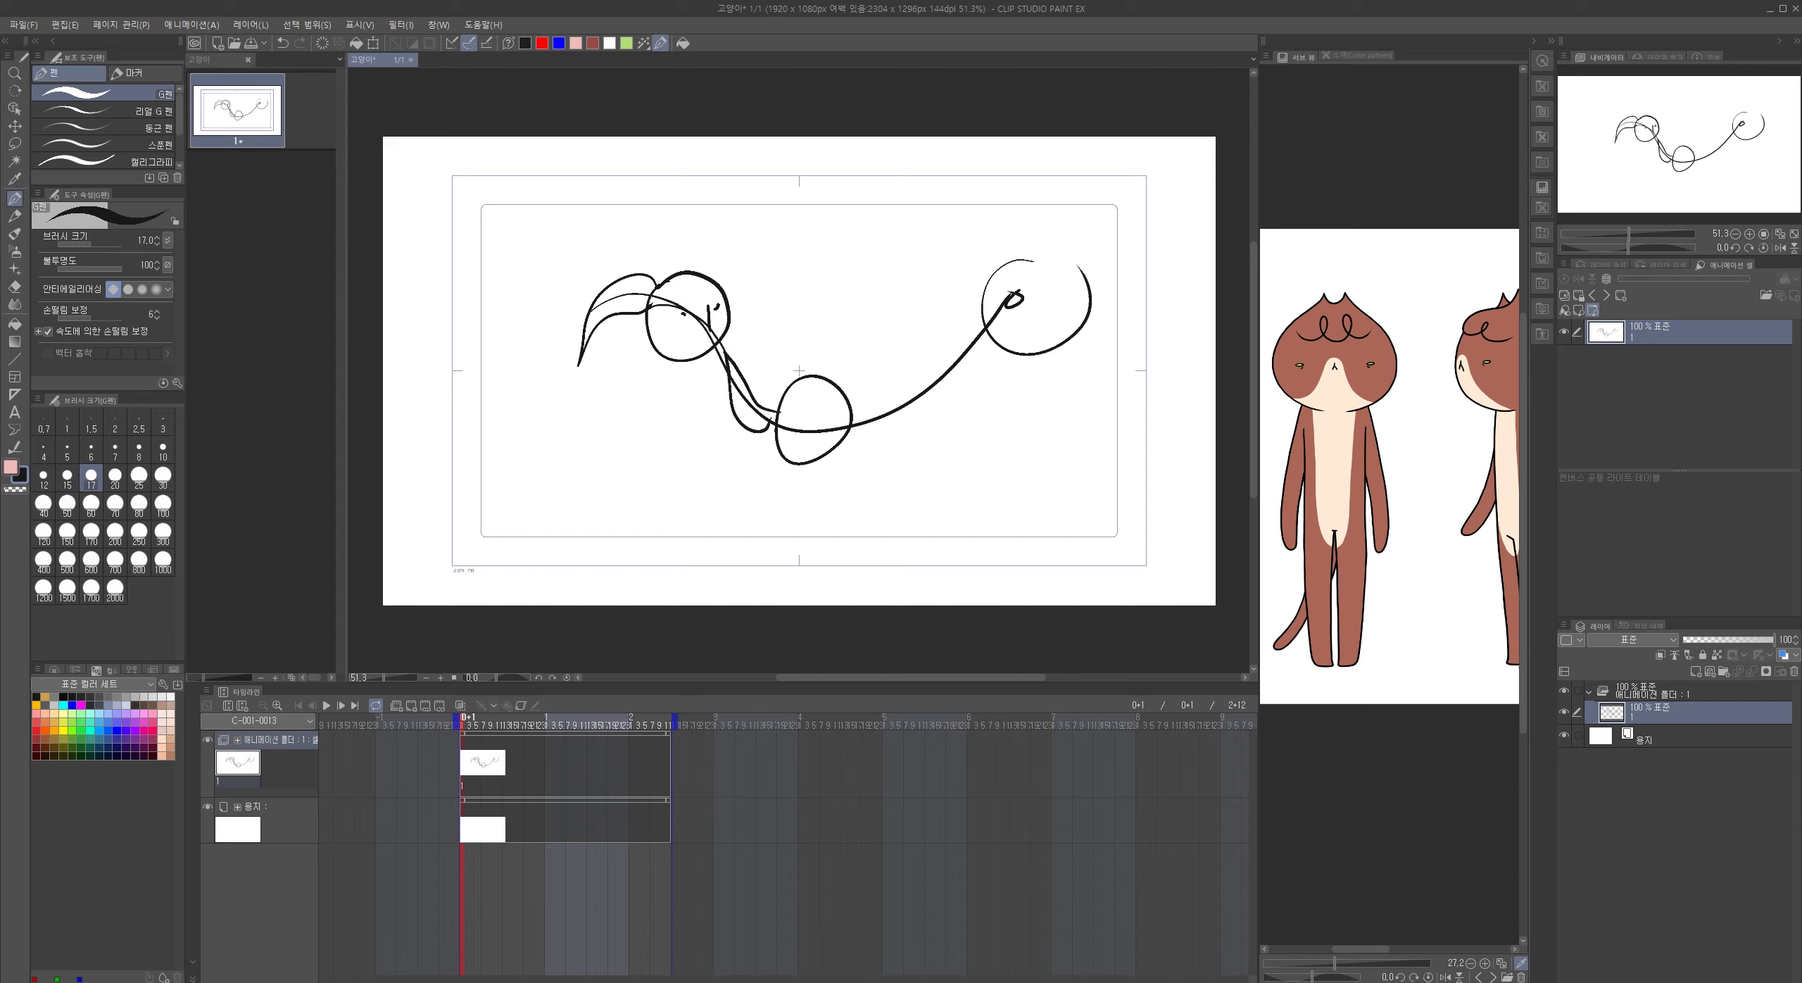
mouse_move(987, 299)
left_mouse_down()
mouse_move(938, 376)
mouse_move(1023, 290)
left_mouse_up()
key("ctrl+a")
key("Delete")
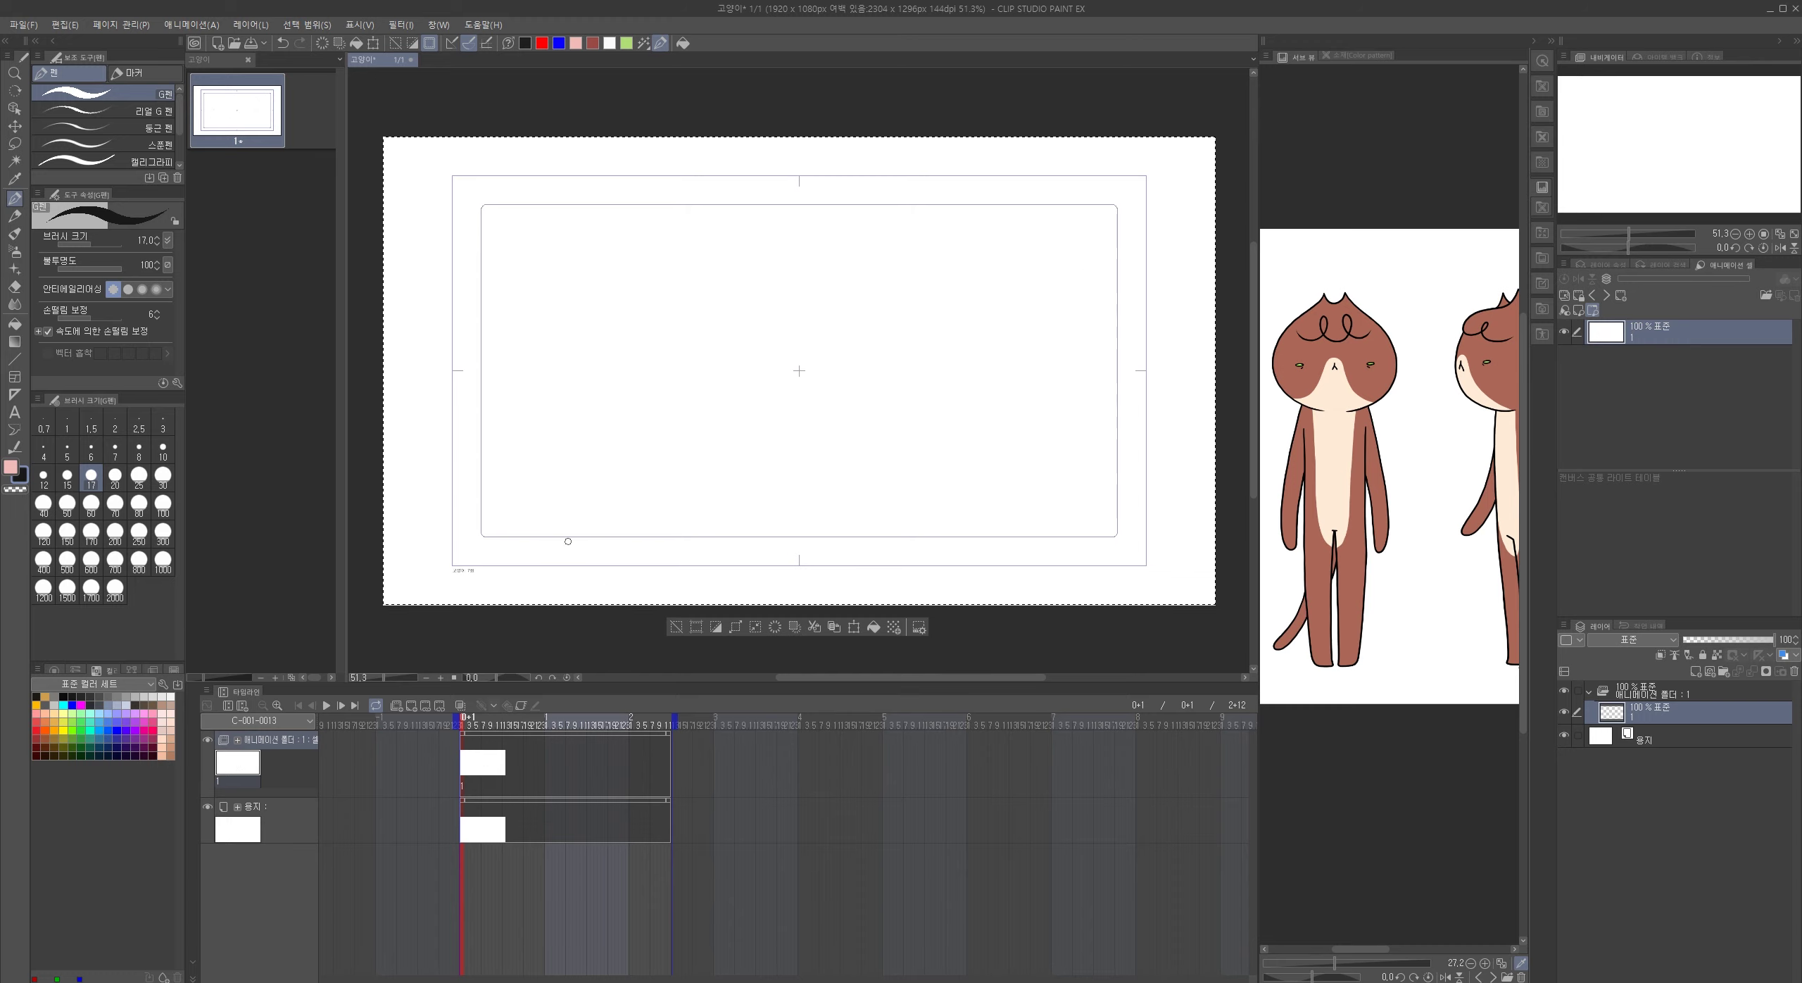
key("ctrl+d")
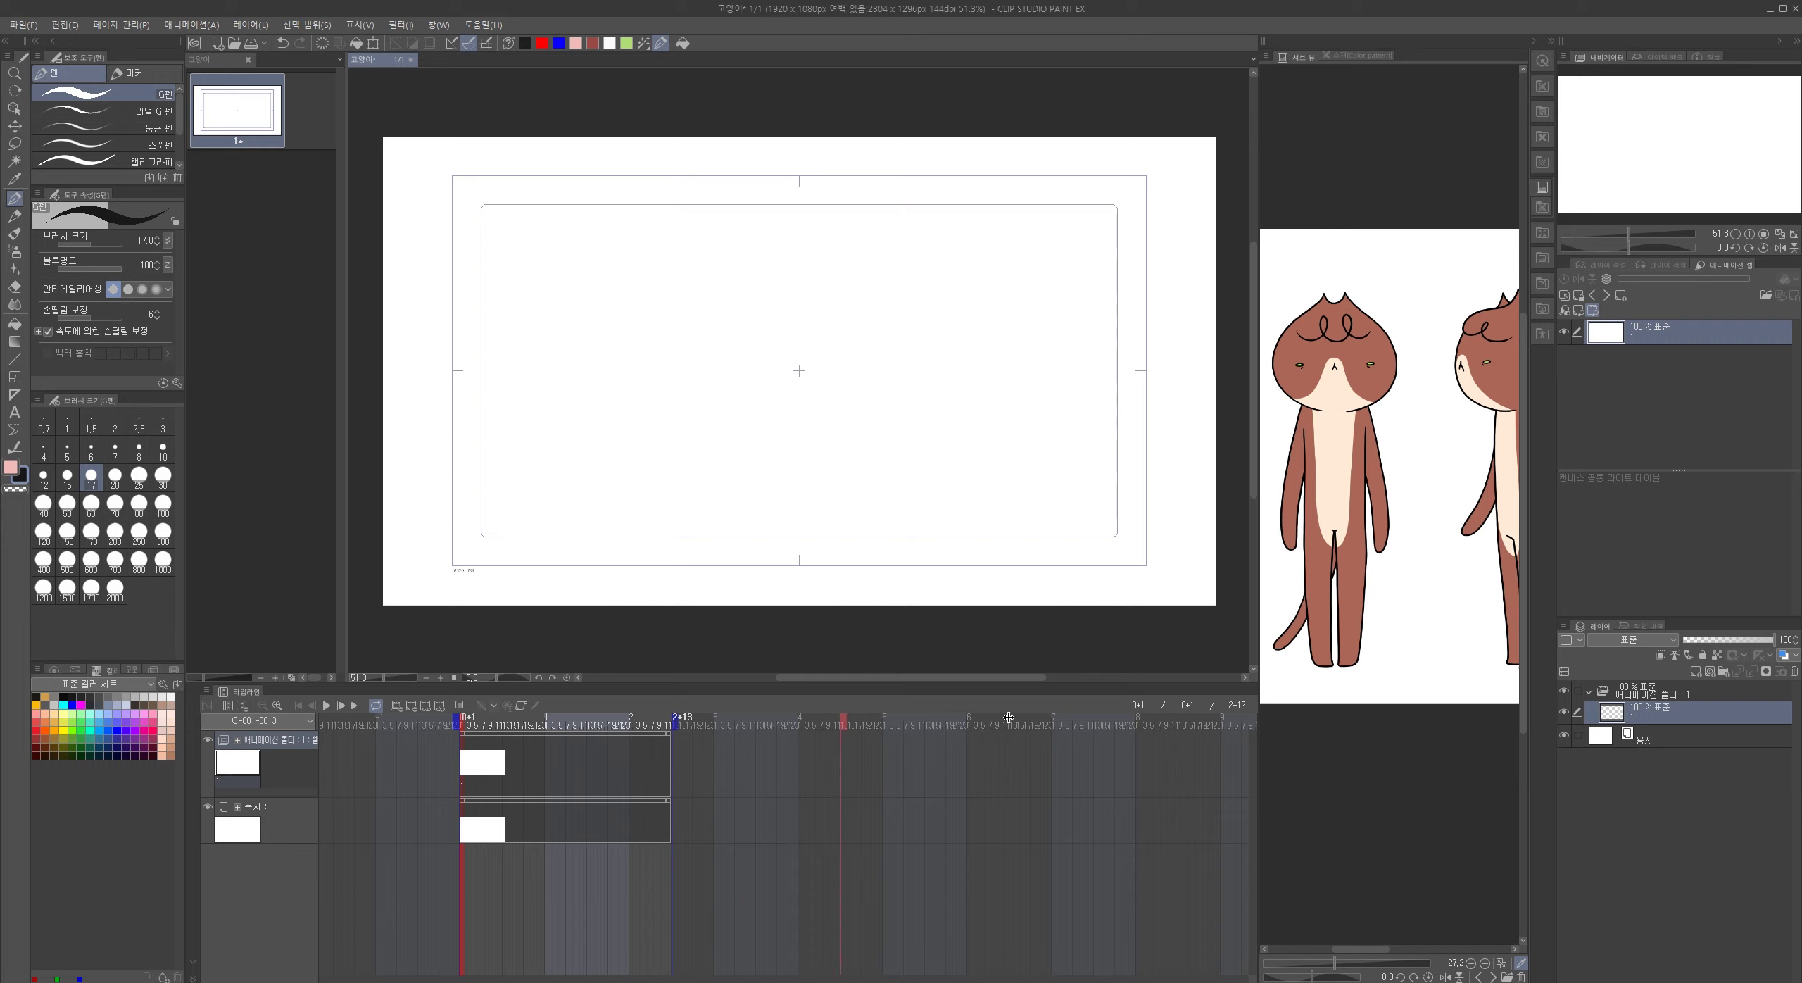
- Extend the timeline's end to 3+3 and lengthen the animation folder and paper clips to match
left_click_drag(717, 736, 727, 736)
left_click(668, 735)
left_click(667, 801)
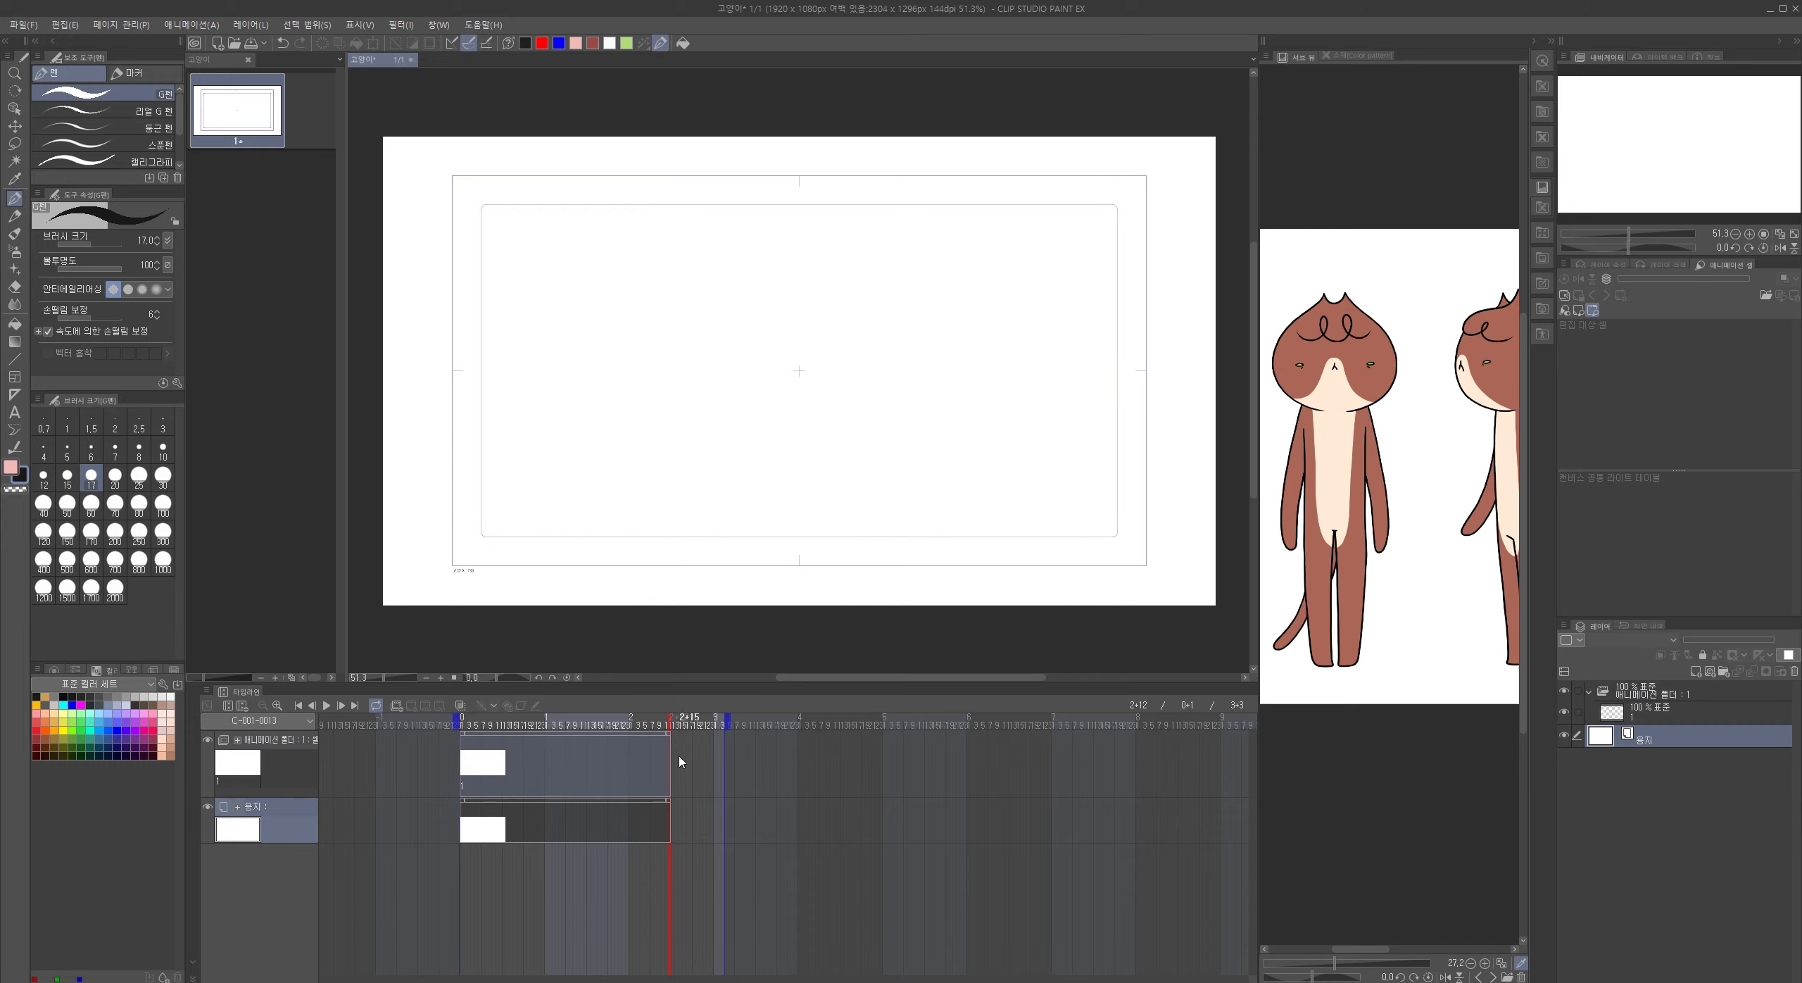
left_click(665, 810)
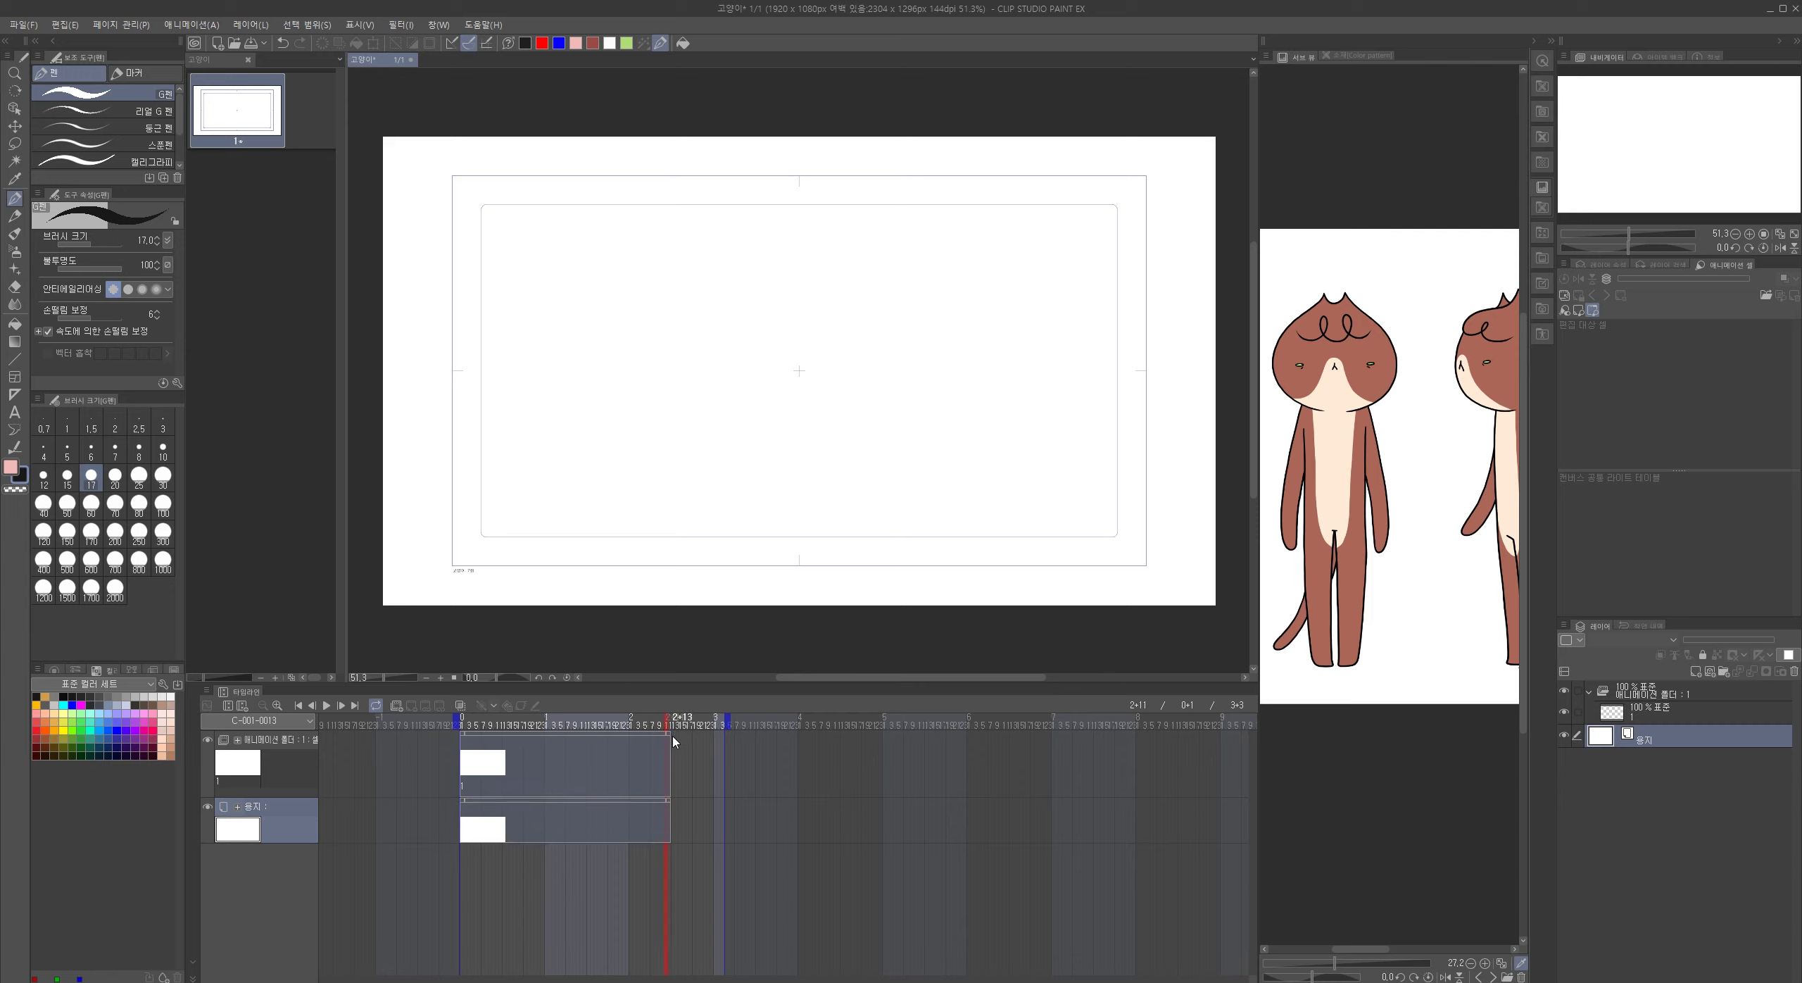
left_click_drag(680, 732, 727, 732)
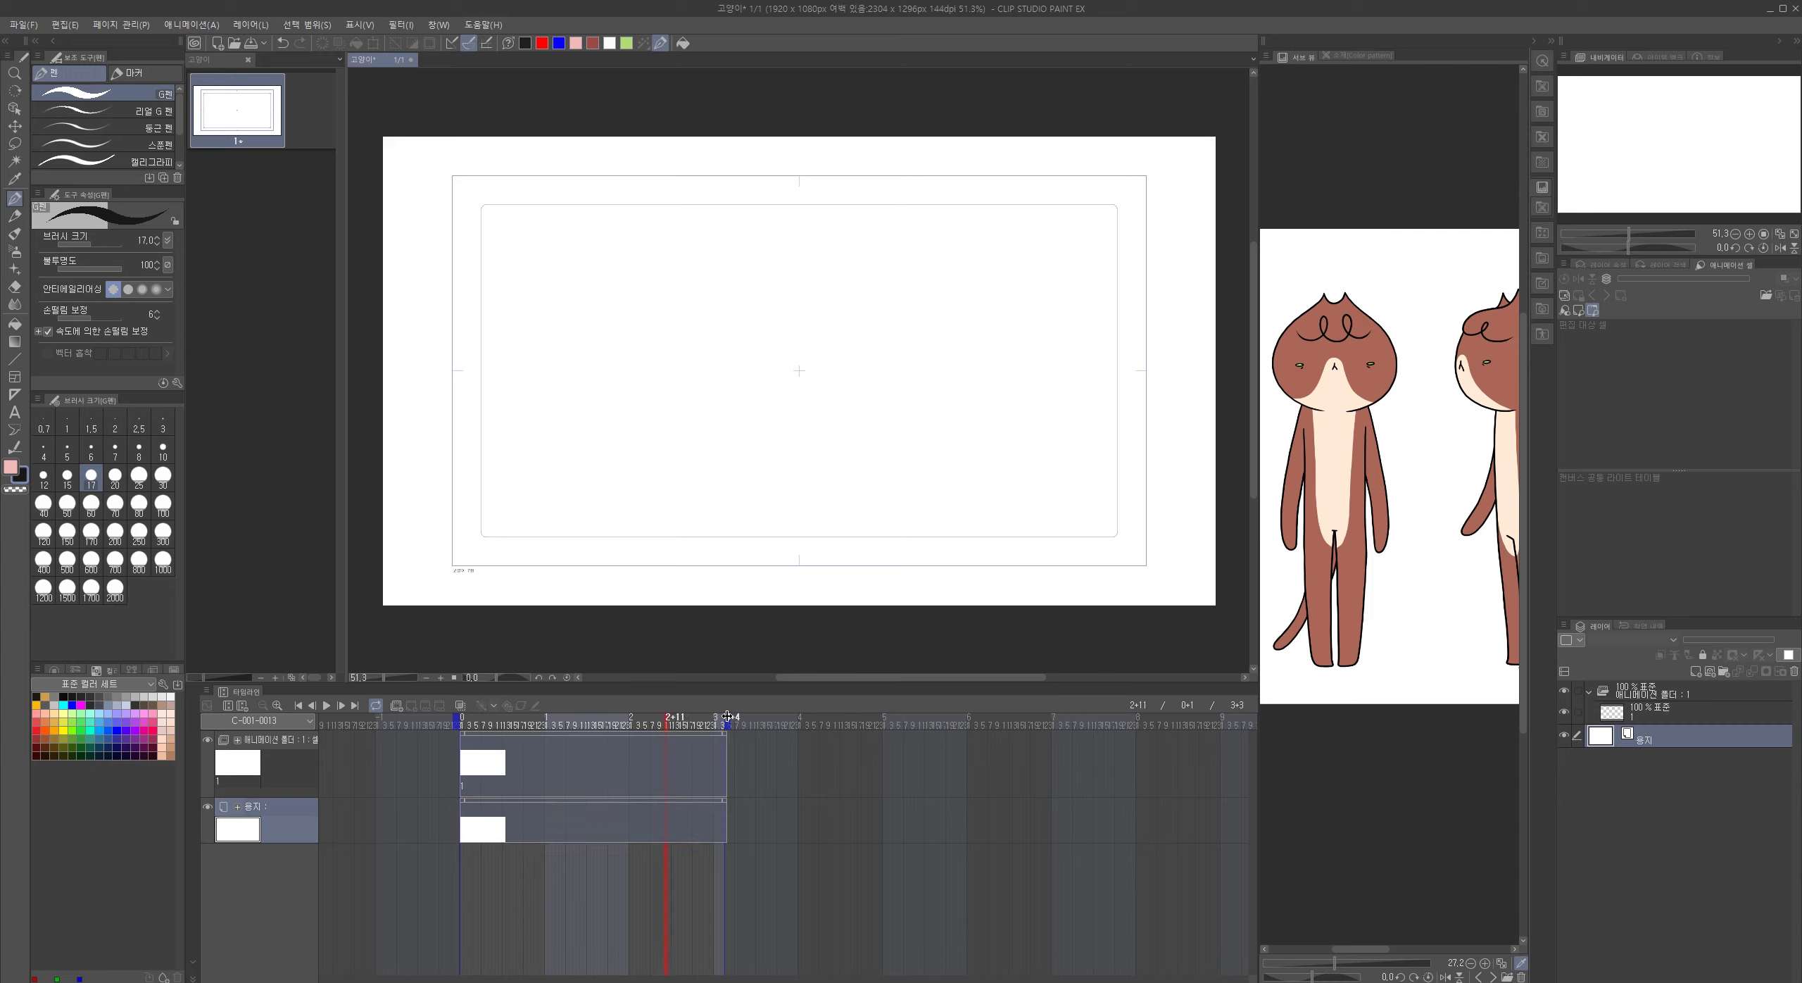
- Load the image 조지 턴어라운드 into the light table as a character reference
left_click(1767, 299)
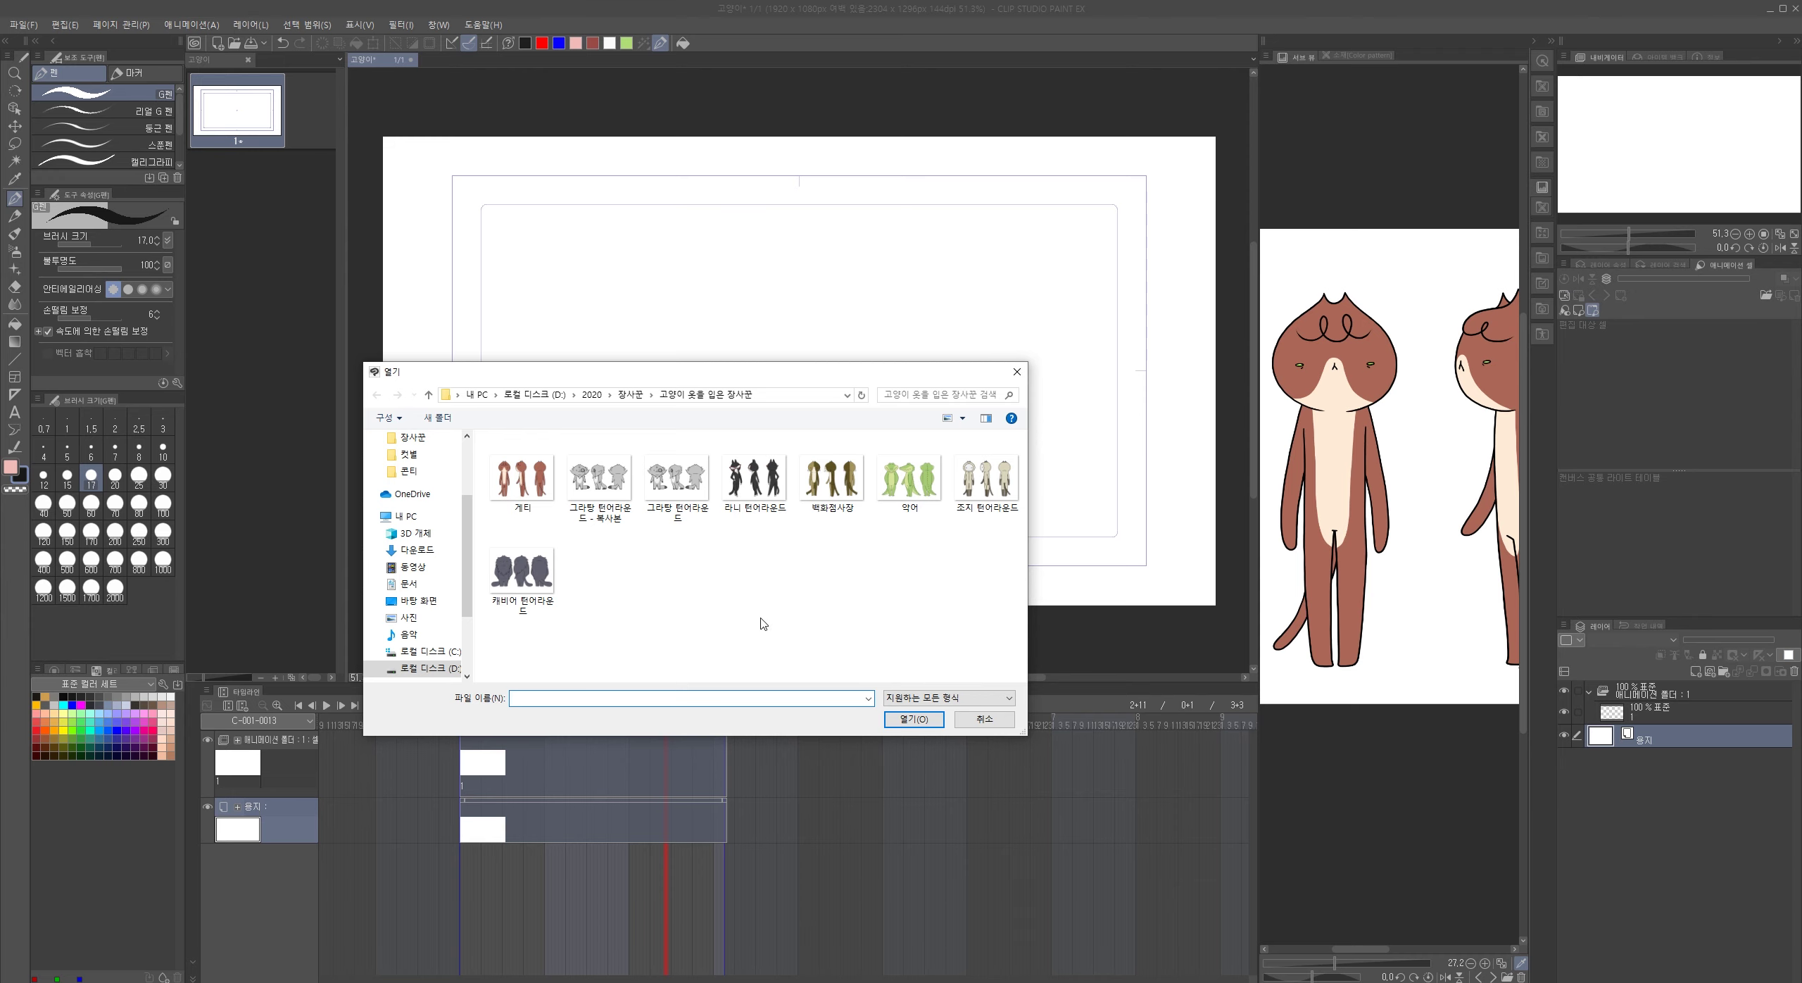
left_click(985, 486)
left_click(908, 717)
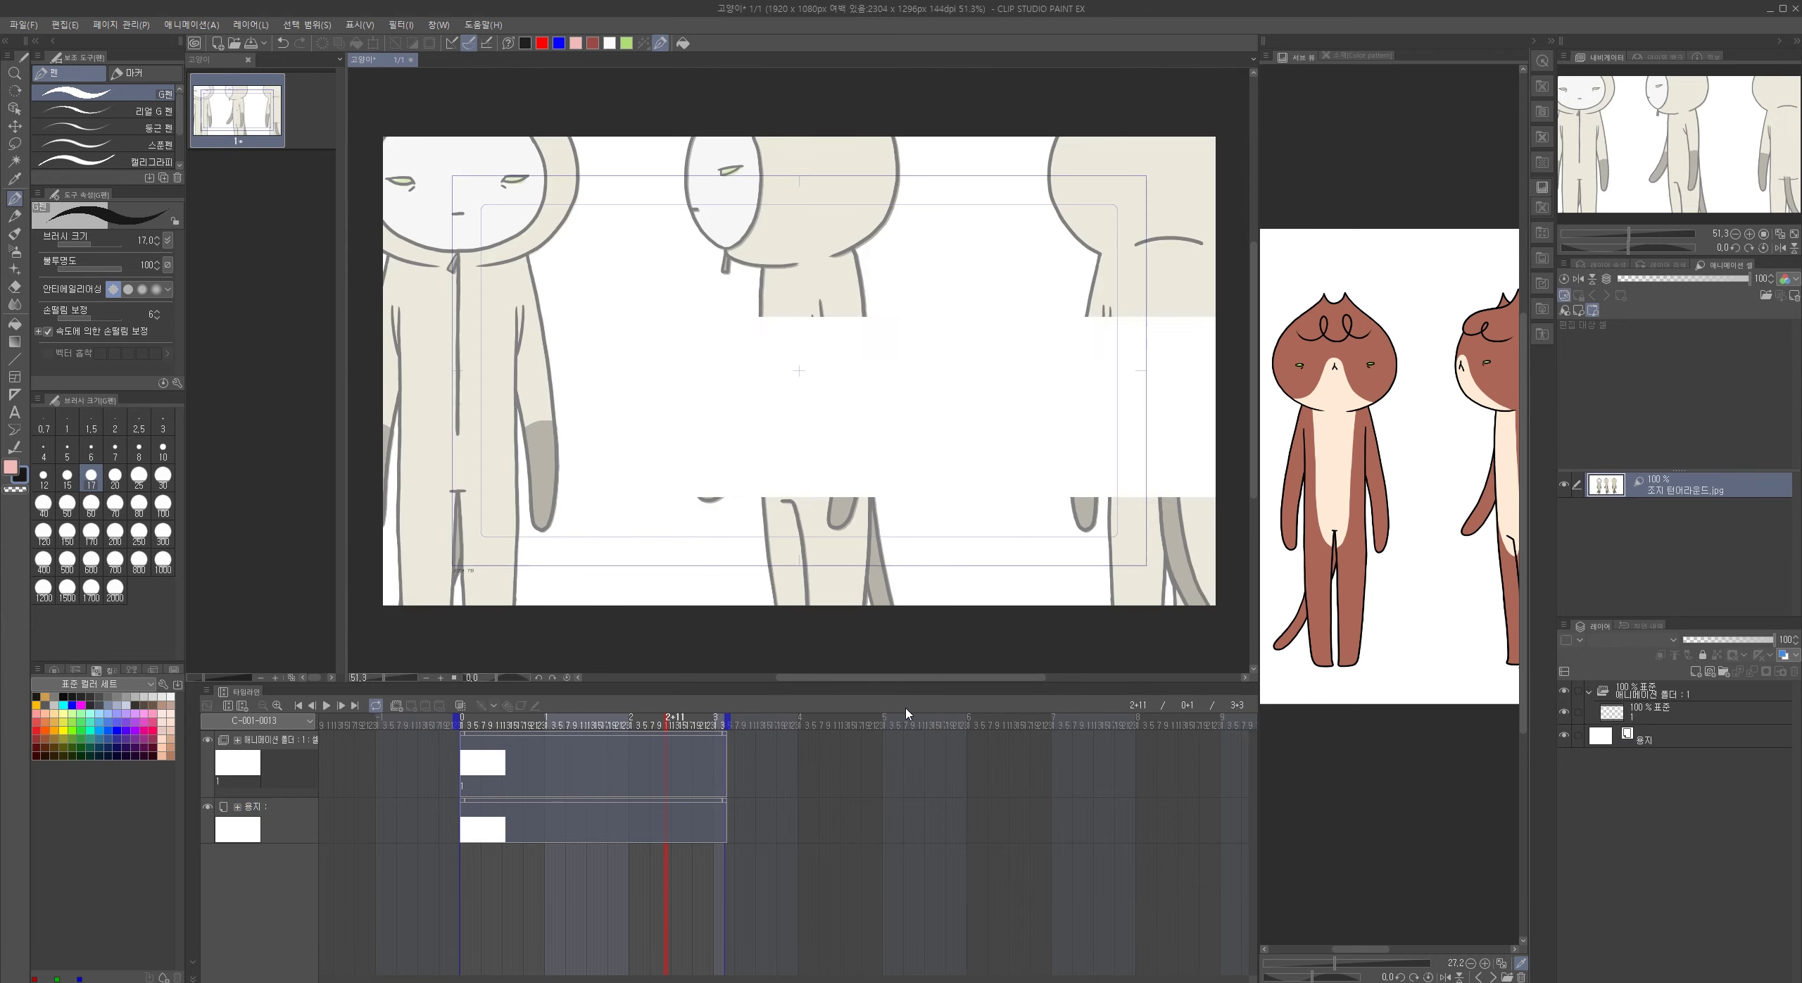
- Scale the turnaround image down on the light table until all three character views fit within the canvas
left_click_drag(929, 446, 876, 427)
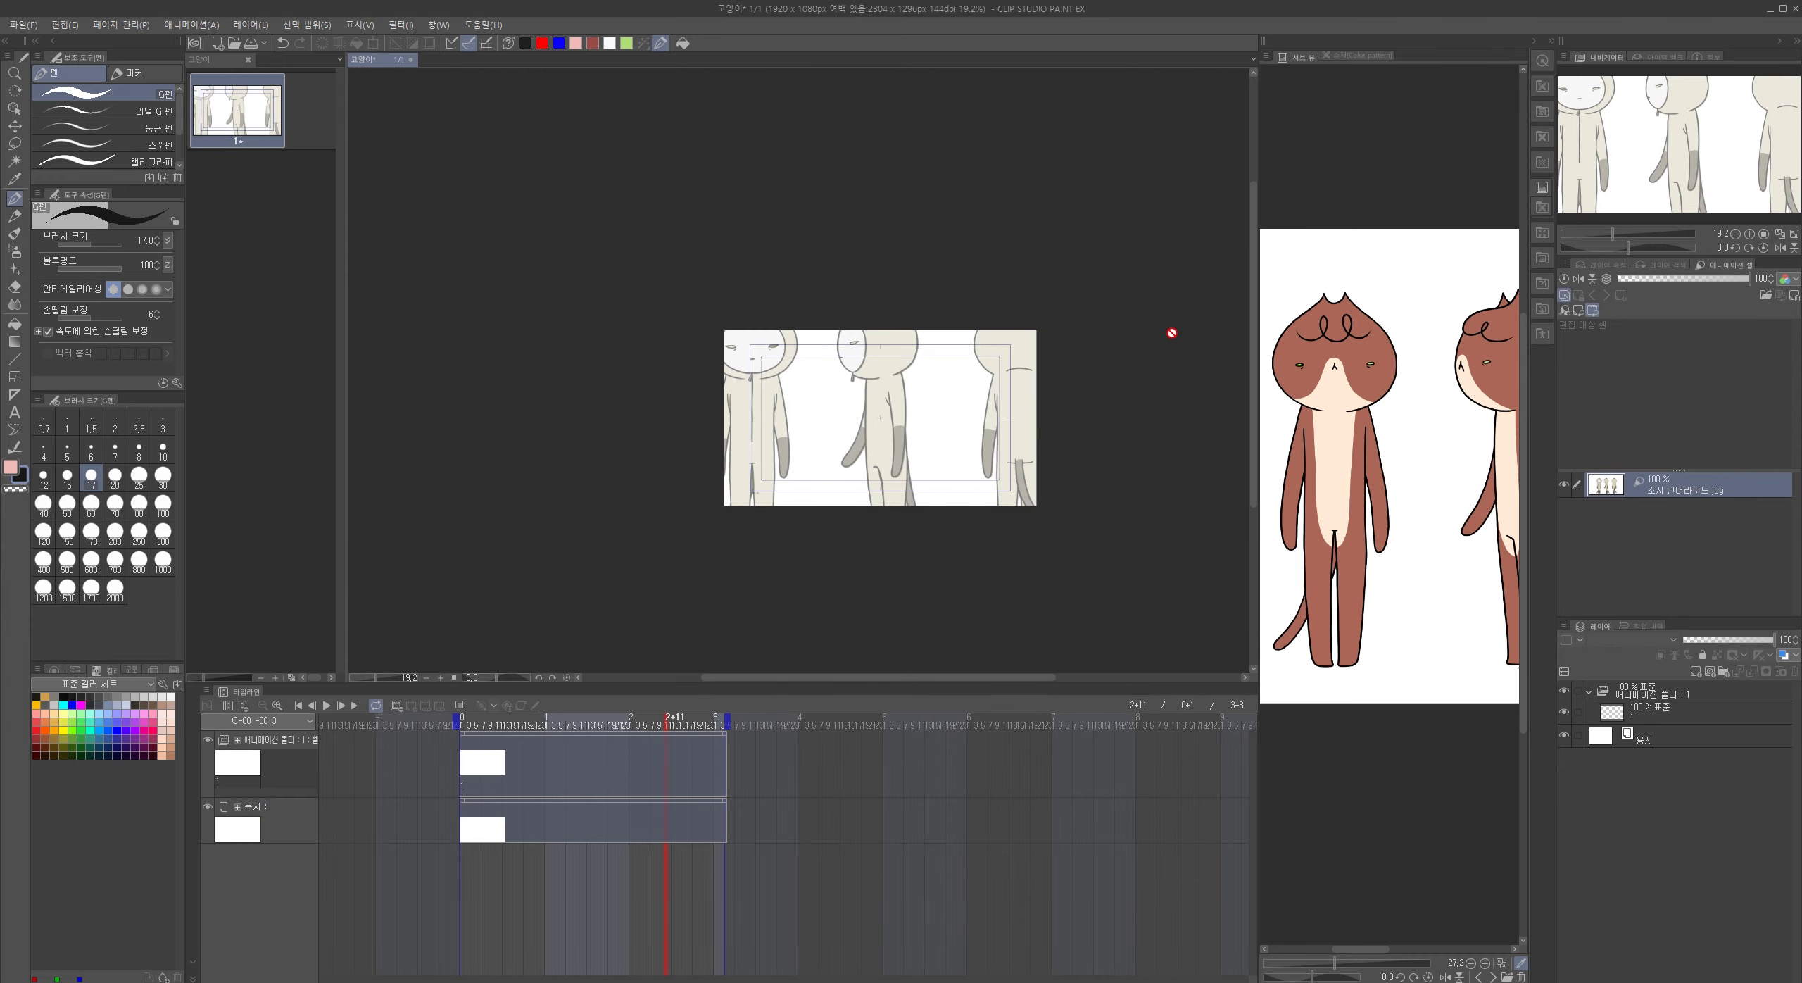
left_click(1676, 481)
left_click_drag(1117, 250, 959, 363)
mouse_move(951, 395)
left_mouse_down()
mouse_move(1018, 364)
mouse_move(989, 353)
mouse_move(893, 410)
left_mouse_up()
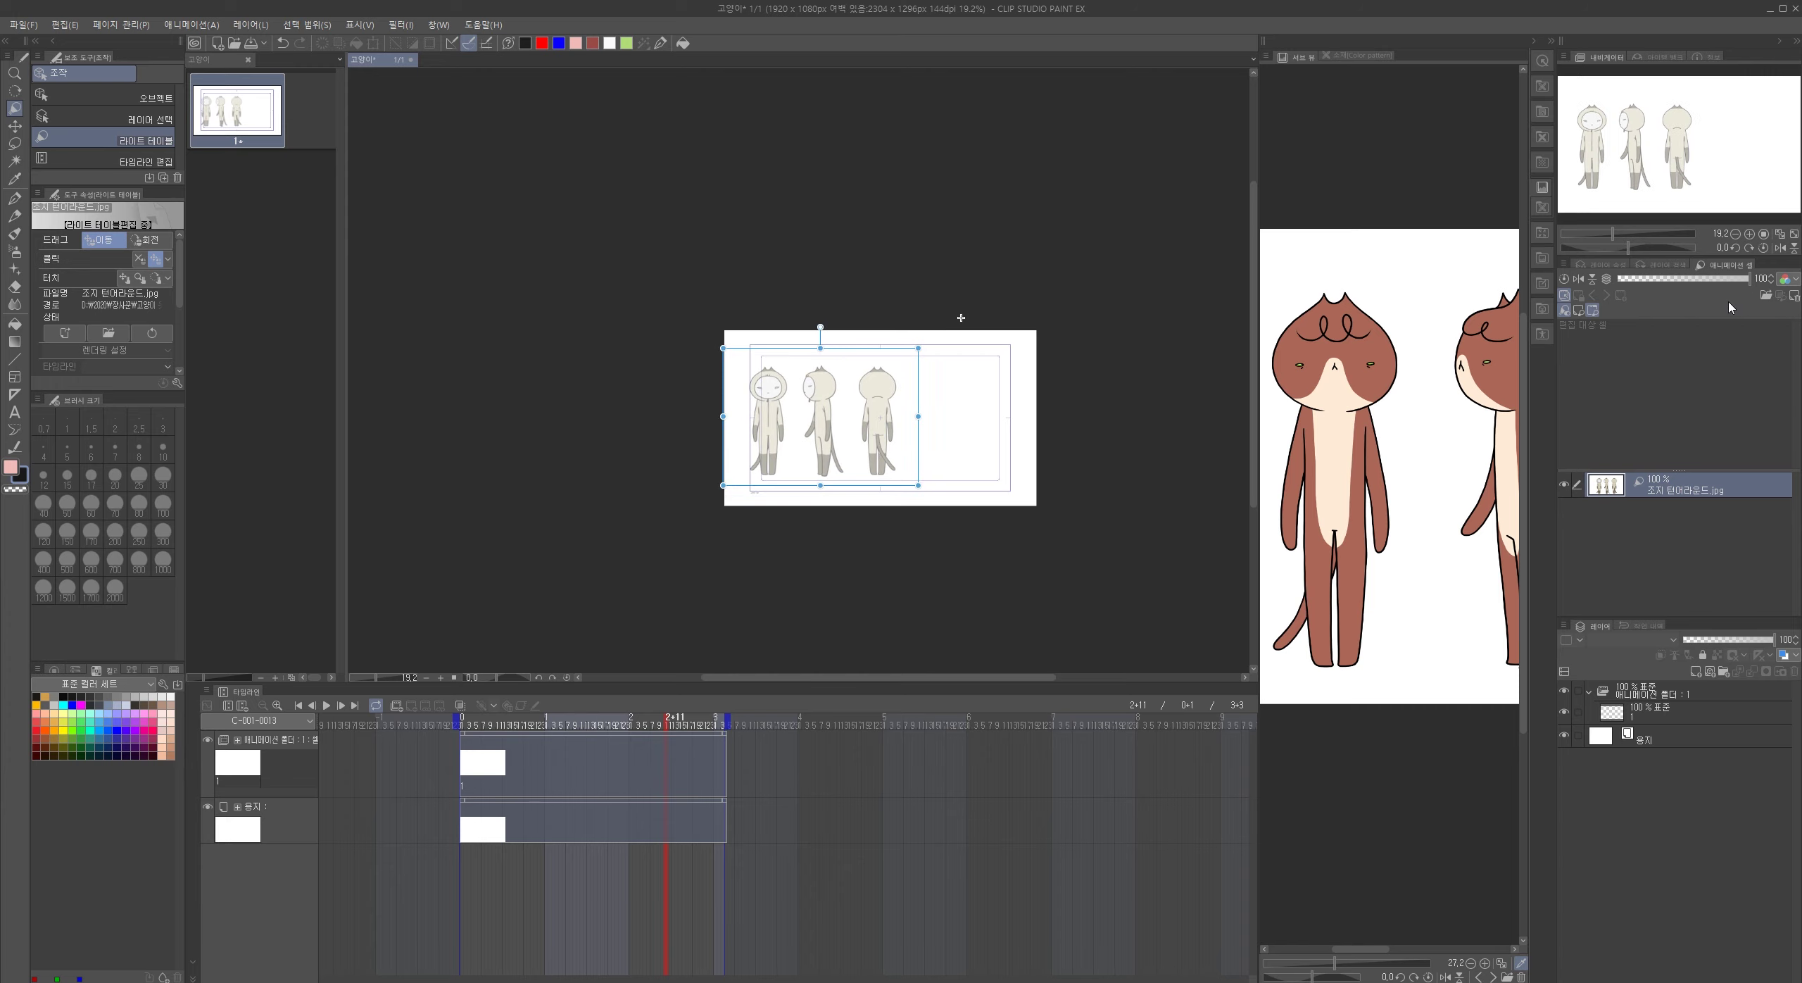
- Flip the turnaround image horizontally and place it, slightly resized, in the left half of the canvas
left_click(1580, 281)
left_click_drag(1086, 426, 965, 440)
left_click_drag(892, 162, 794, 229)
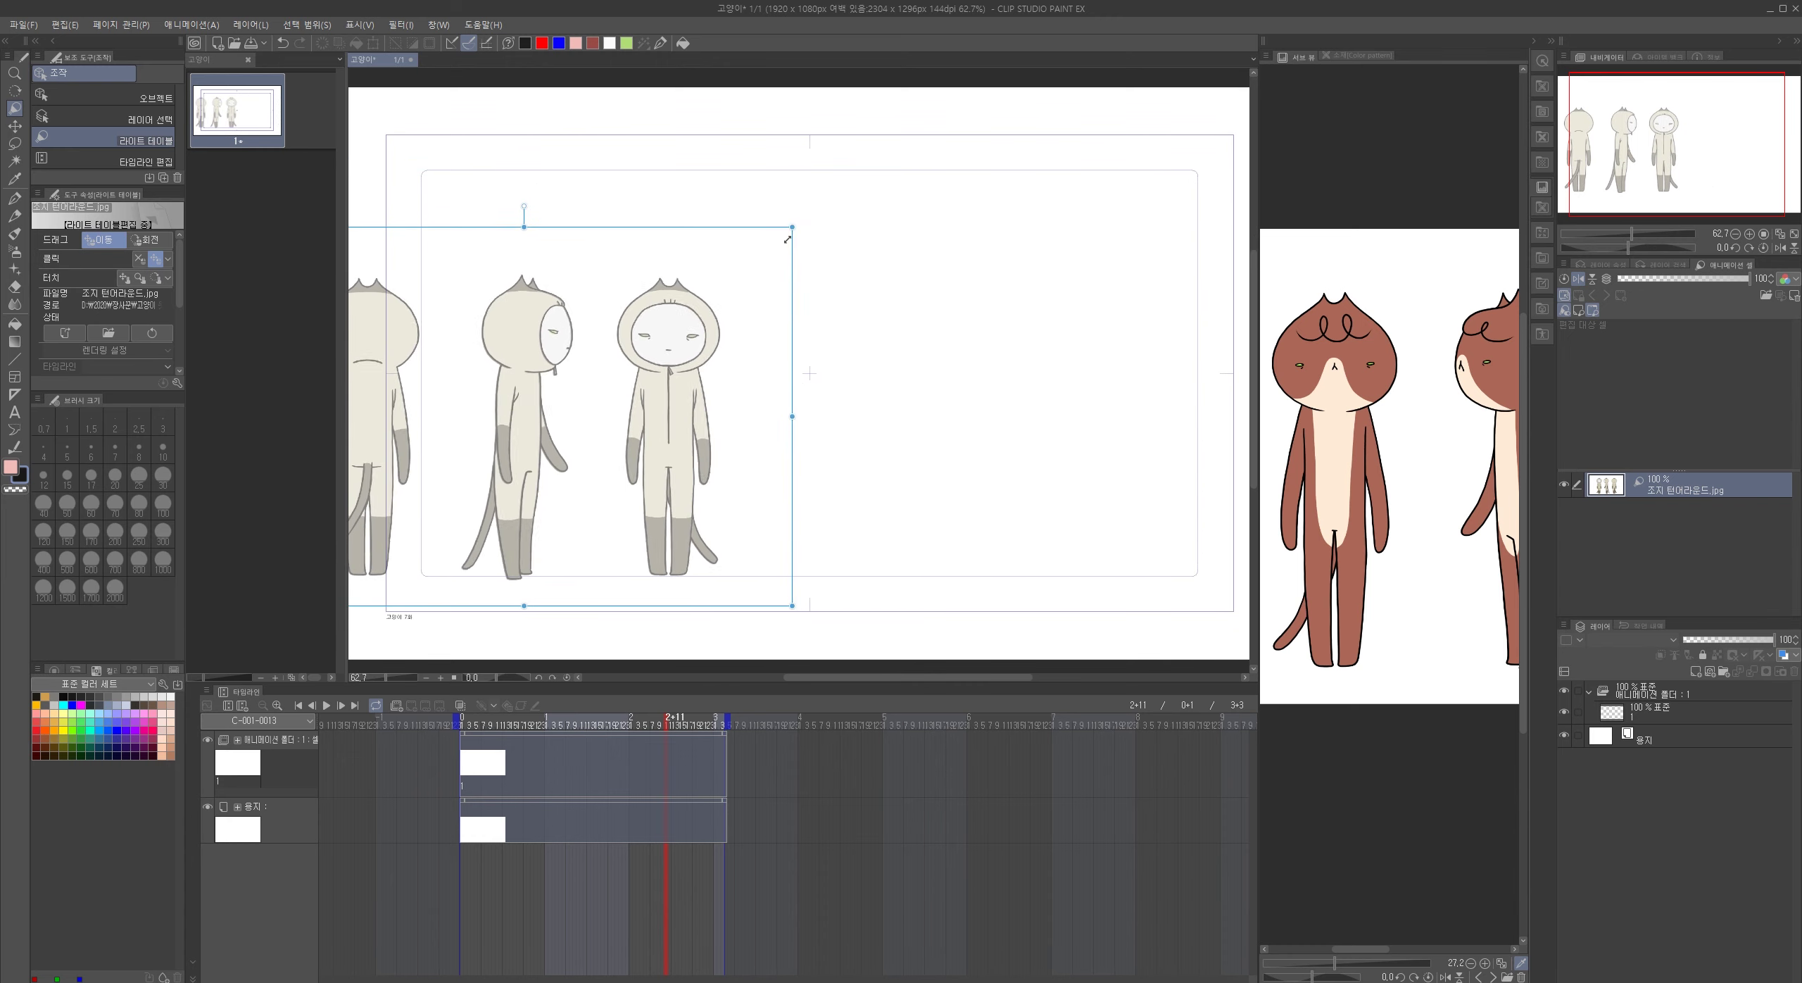
left_click_drag(659, 382, 736, 384)
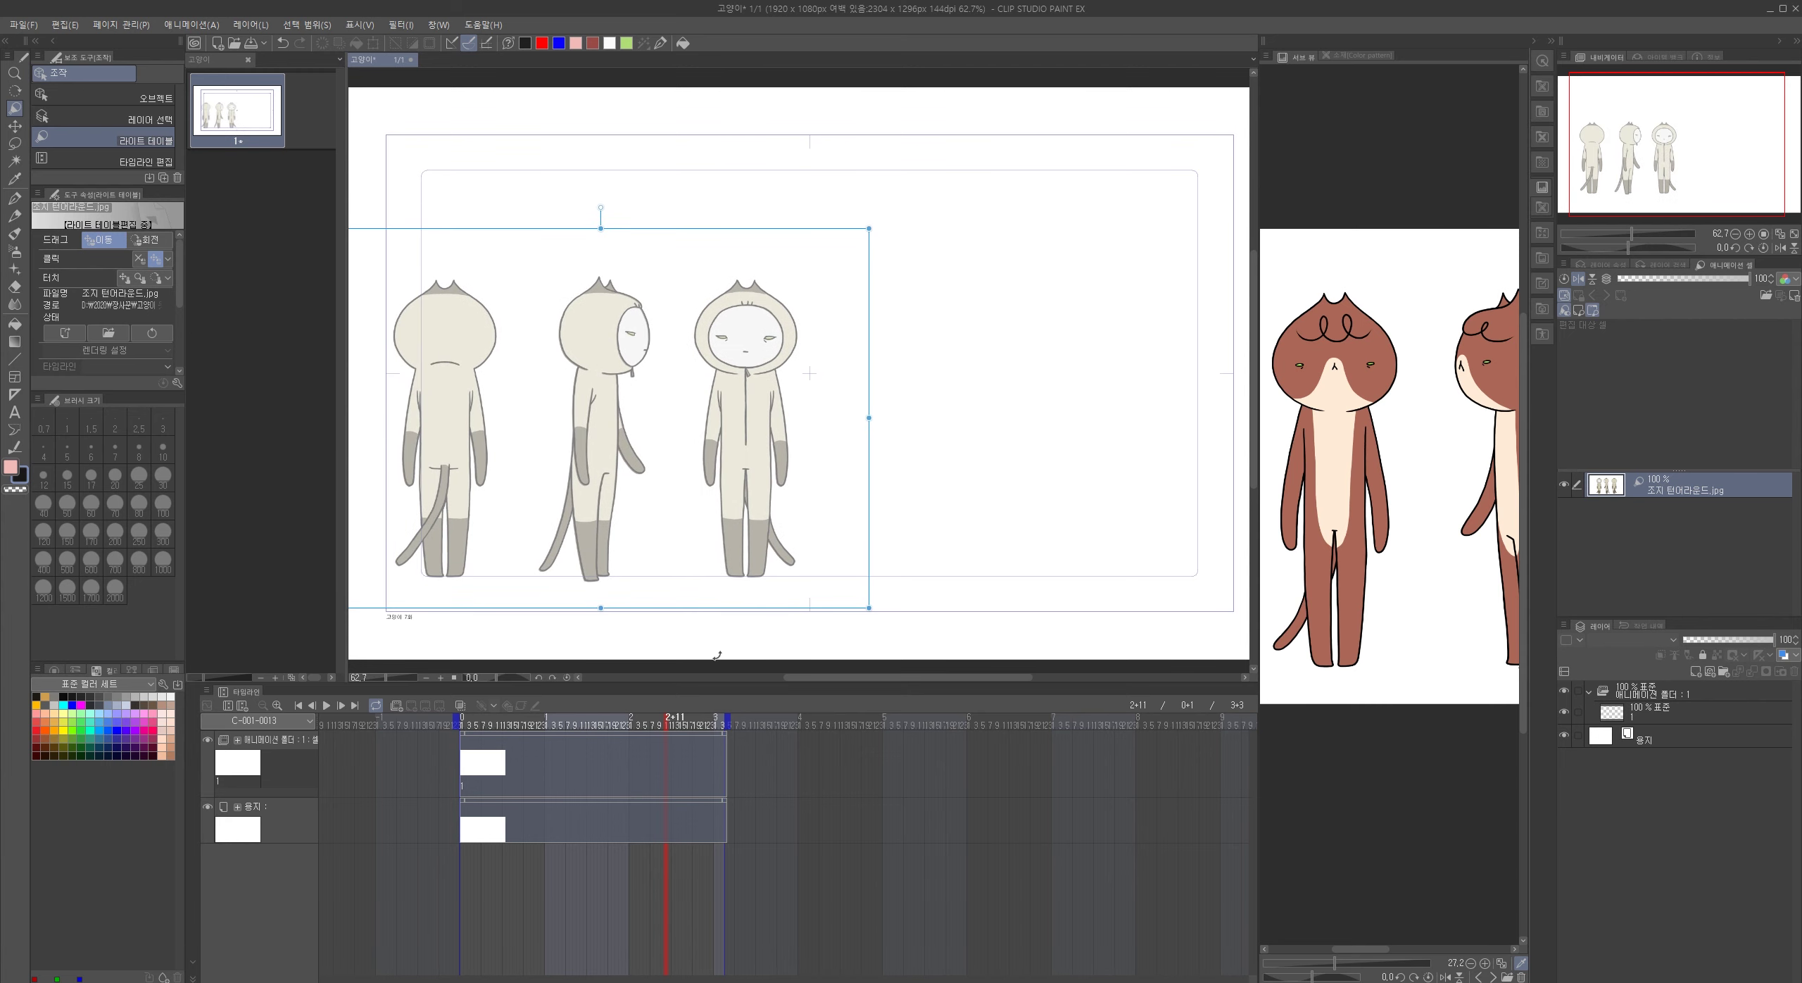
- Put cel 1 into a new layer folder and add three raster layers above it inside the folder
key("p")
left_click(1679, 716)
right_click(1679, 719)
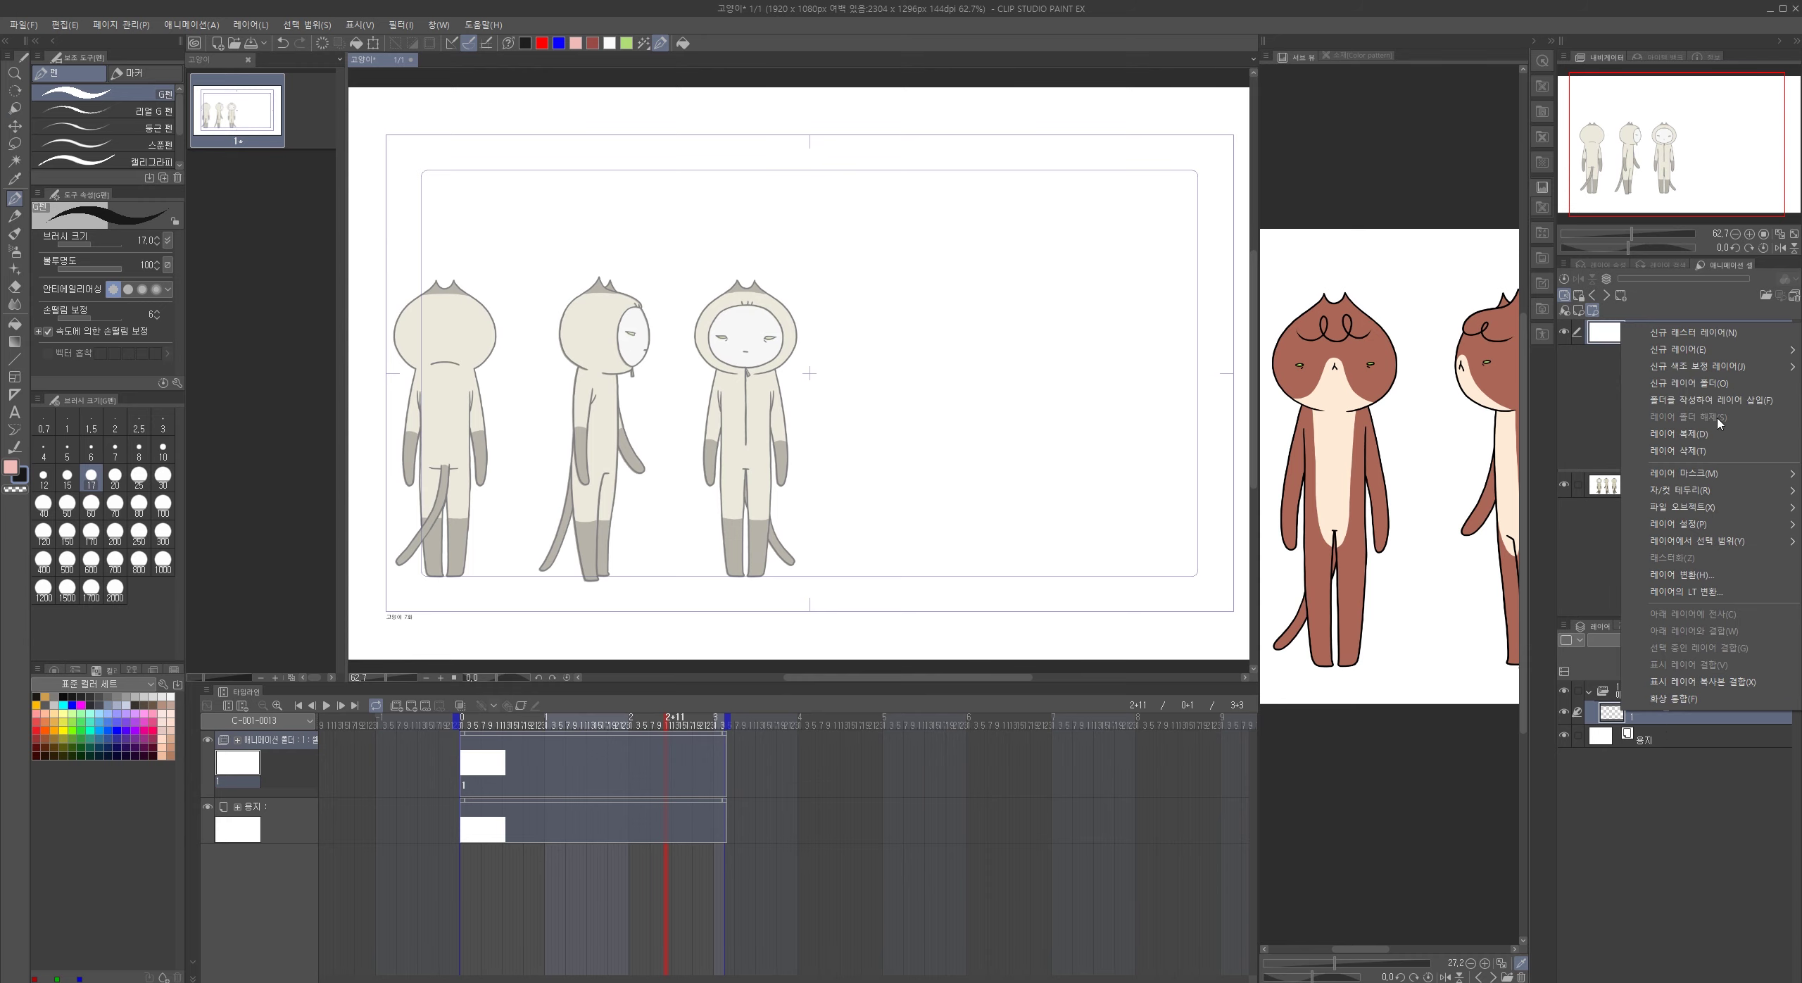
left_click(1707, 401)
right_click(1686, 739)
left_click(1618, 739)
left_click(1696, 671)
left_click(1696, 671)
left_click(1696, 671)
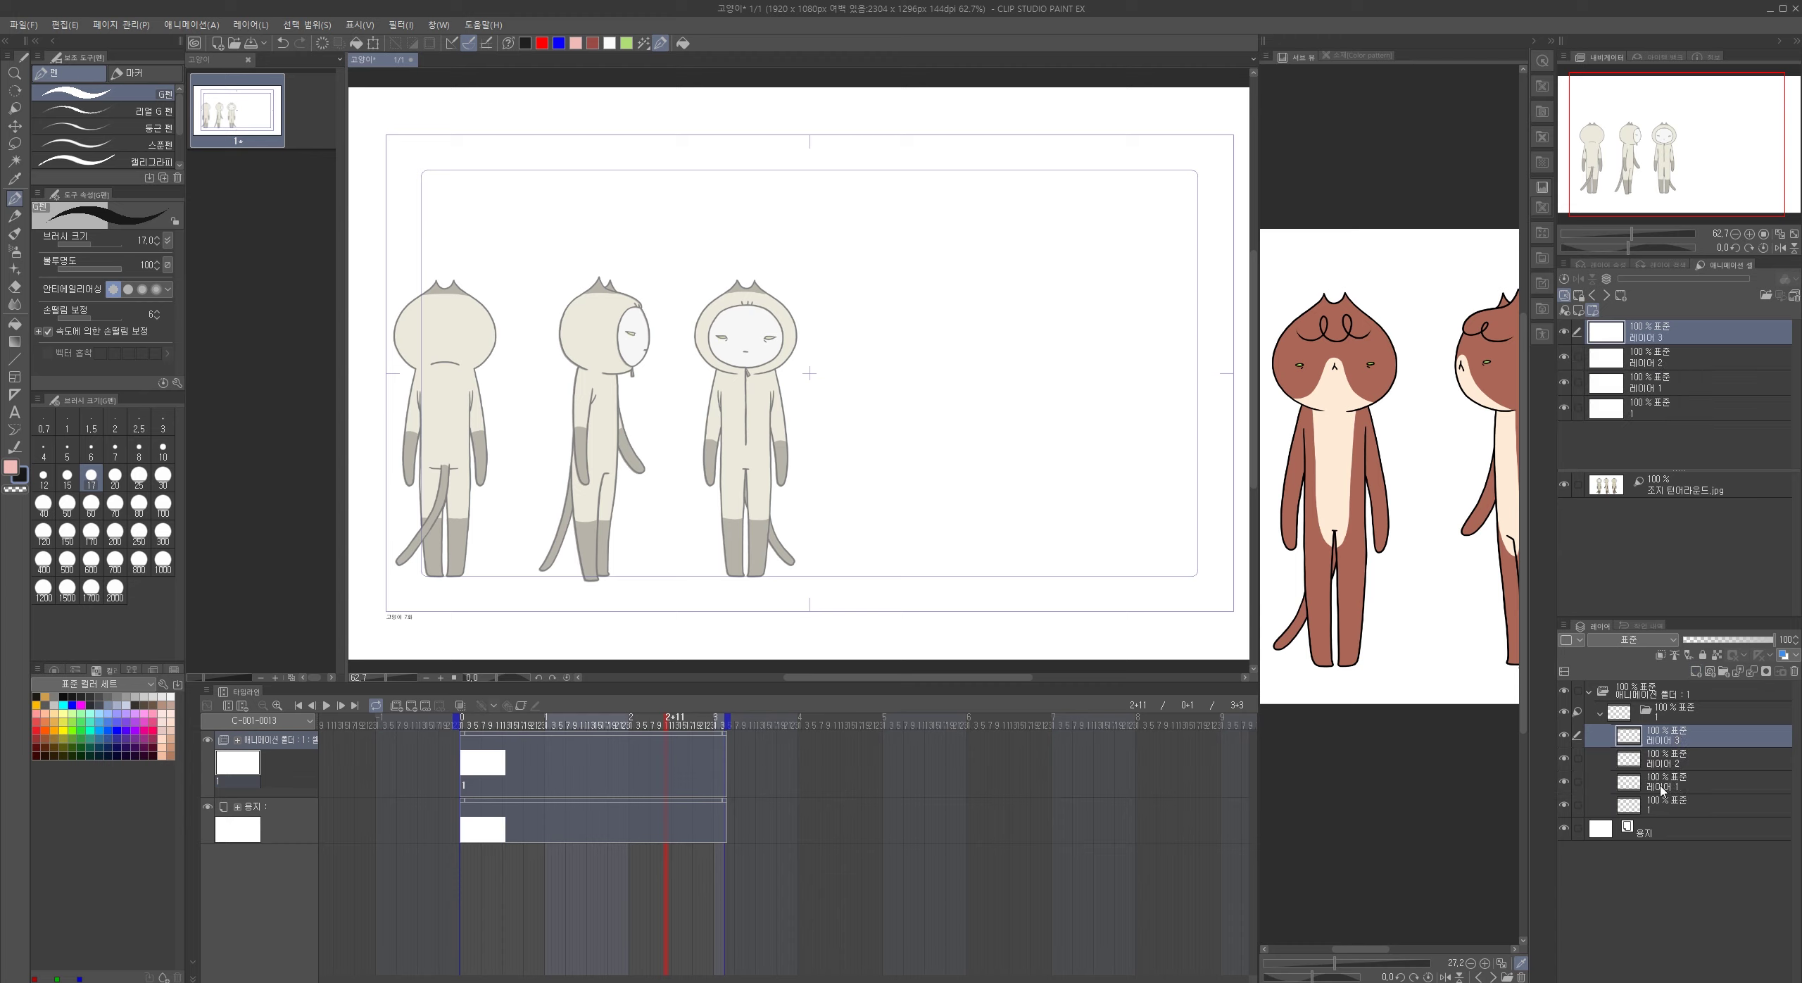
- Set the opacity of the lowest layer in the cel folder to 52%
left_click(1724, 769)
left_click(1681, 786)
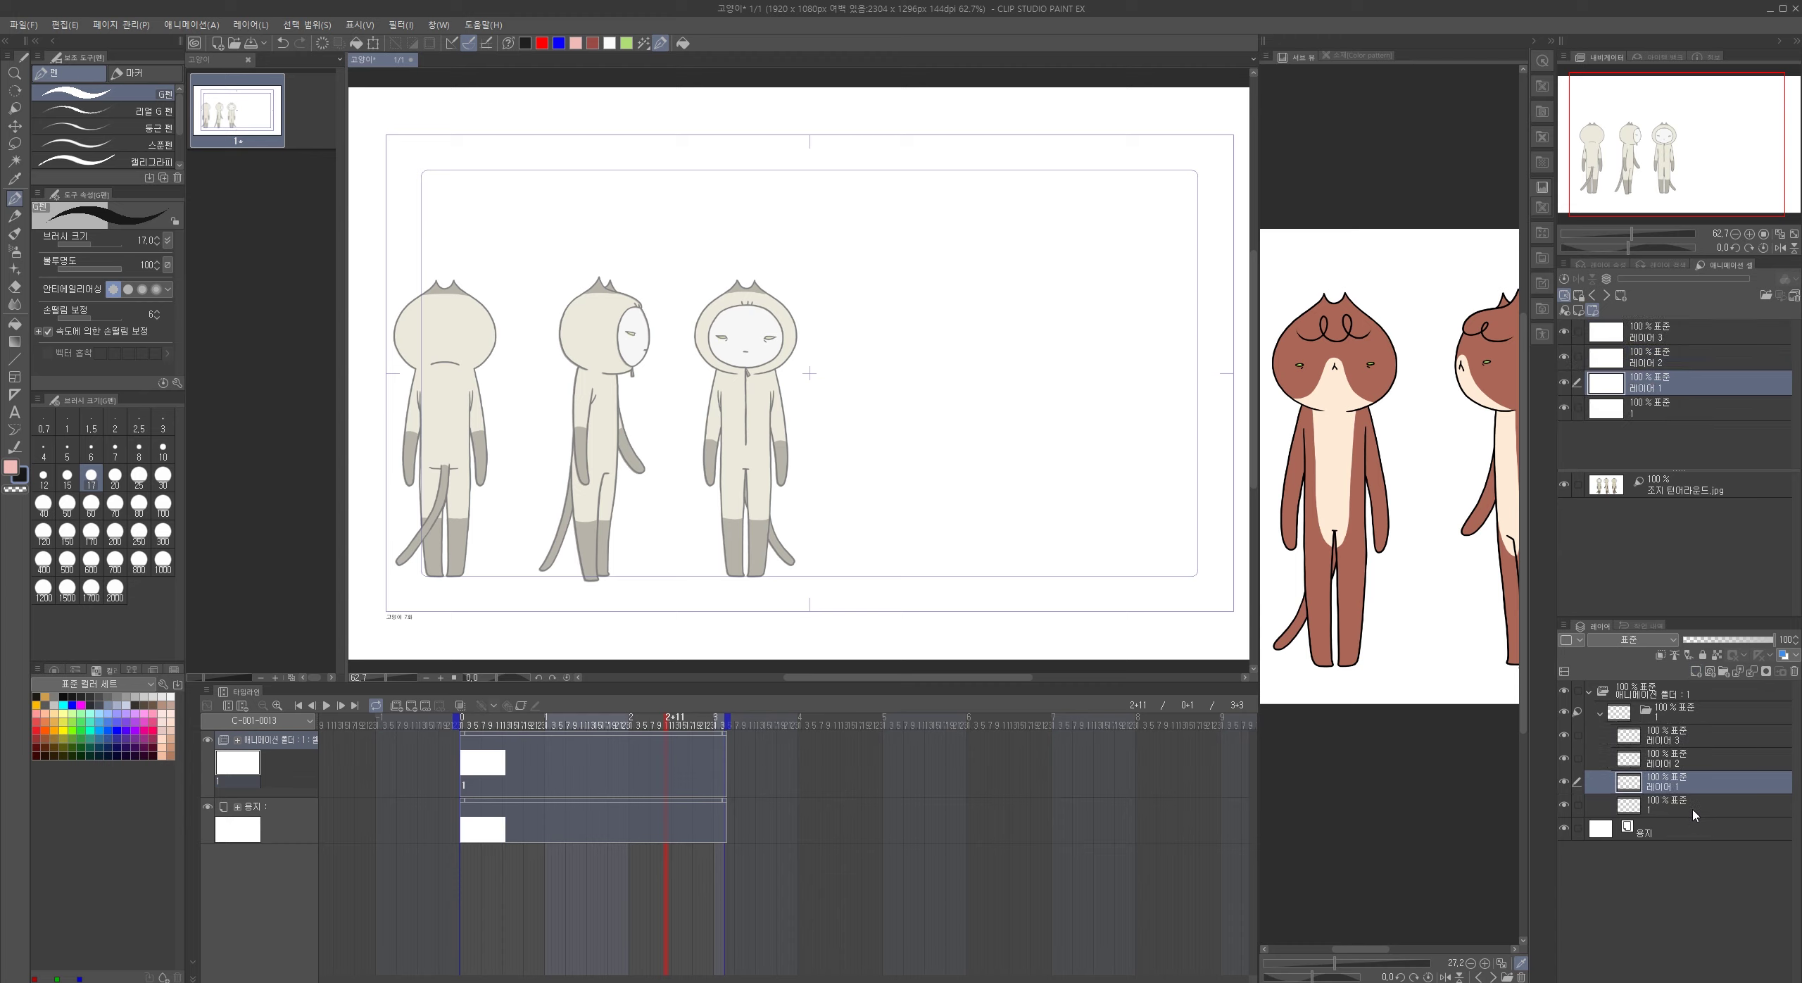
left_click(1647, 806)
left_click(1730, 640)
- Trace the side-view head in red on layer 1: hood outline, ears, face opening, eye and zipper pull
left_click(542, 43)
scroll(655, 328, "up", 4)
left_click_drag(644, 331, 726, 345)
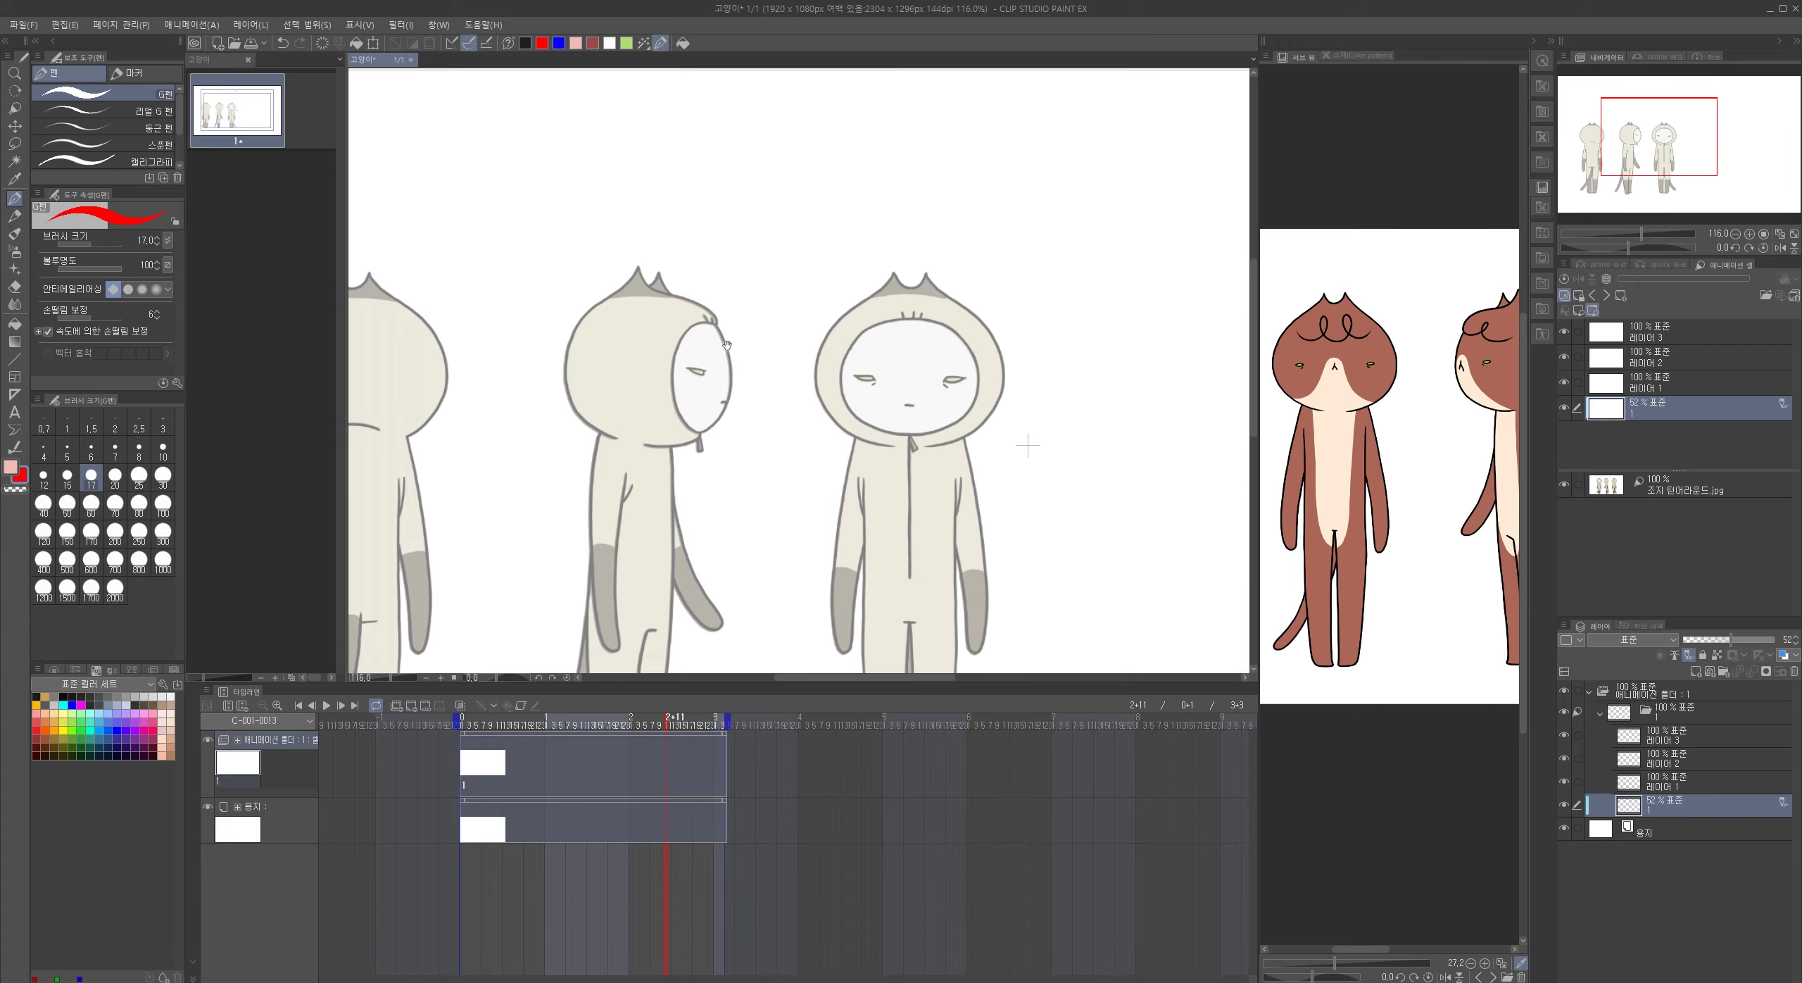
mouse_move(662, 296)
left_mouse_down()
mouse_move(570, 391)
mouse_move(571, 423)
left_mouse_up()
key("ctrl+z")
scroll(732, 377, "up", 2)
mouse_move(601, 259)
left_mouse_down()
mouse_move(570, 261)
mouse_move(501, 422)
mouse_move(642, 479)
left_mouse_up()
mouse_move(506, 323)
left_mouse_down()
mouse_move(598, 219)
mouse_move(619, 254)
mouse_move(685, 273)
mouse_move(711, 304)
mouse_move(684, 301)
mouse_move(650, 348)
mouse_move(655, 426)
mouse_move(677, 458)
left_mouse_up()
mouse_move(704, 303)
left_mouse_down()
mouse_move(732, 352)
mouse_move(679, 458)
mouse_move(694, 475)
left_mouse_up()
left_click_drag(667, 367, 686, 379)
left_click_drag(634, 268, 586, 262)
mouse_move(612, 259)
left_mouse_down()
mouse_move(629, 227)
mouse_move(642, 260)
left_mouse_up()
- Sketch the side-view torso and a straight hanging arm in red beneath the head
left_click_drag(628, 557, 655, 304)
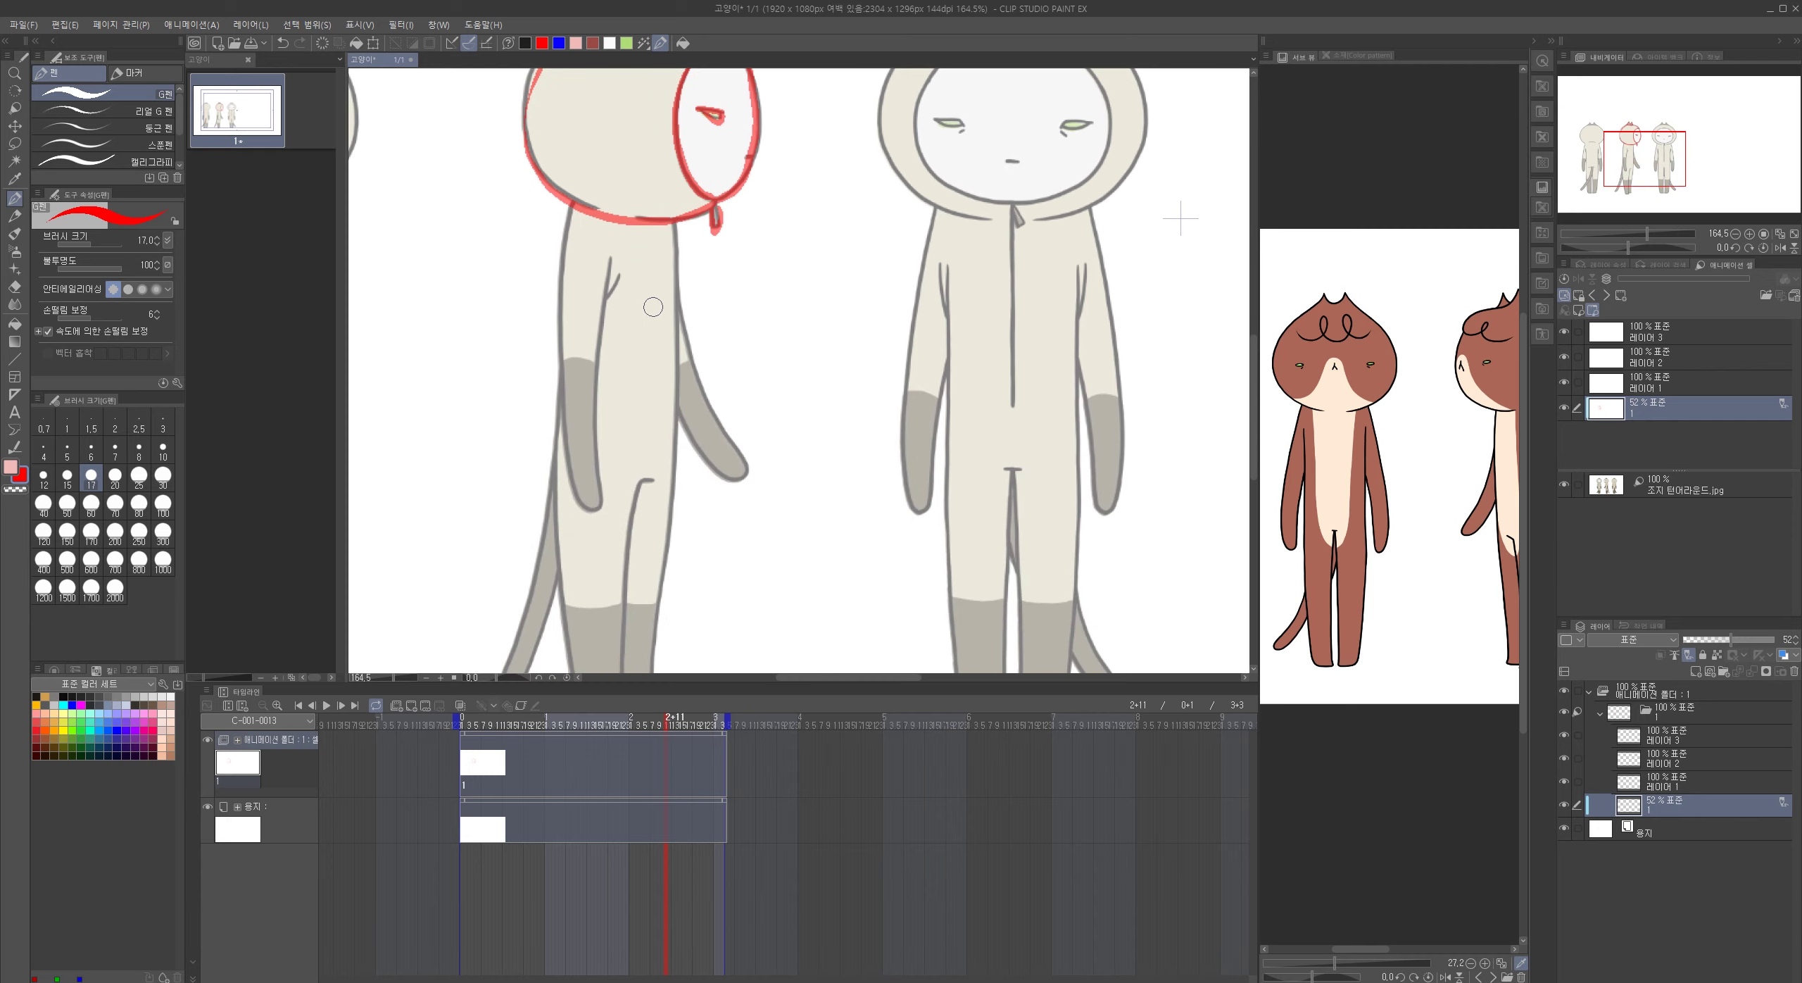
left_click_drag(712, 360, 673, 314)
left_click_drag(673, 314, 661, 308)
left_click_drag(625, 252, 637, 387)
mouse_move(600, 220)
left_mouse_down()
mouse_move(597, 371)
mouse_move(621, 388)
left_mouse_up()
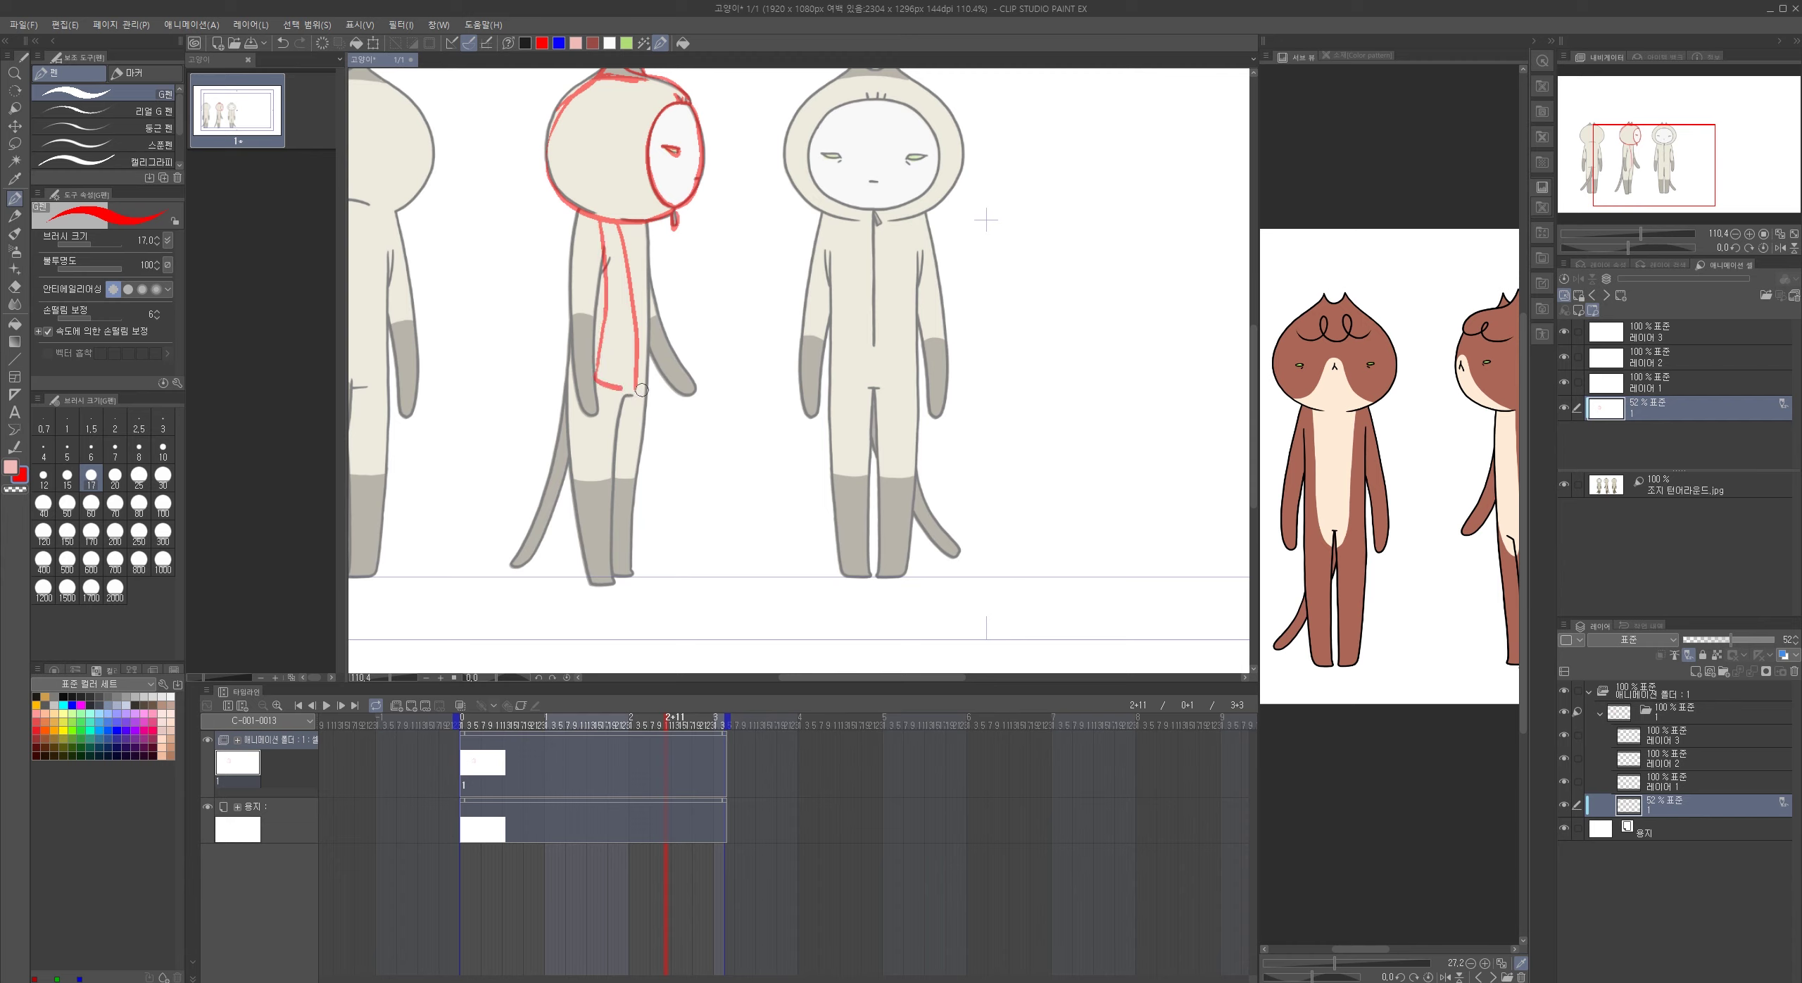
mouse_move(652, 240)
left_mouse_down()
mouse_move(672, 368)
mouse_move(649, 390)
left_mouse_up()
mouse_move(624, 234)
left_mouse_down()
mouse_move(624, 412)
mouse_move(645, 414)
mouse_move(640, 244)
mouse_move(592, 387)
mouse_move(612, 580)
left_mouse_up()
key("ctrl+z")
- Sketch the front leg in red from the hip down to the foot, redrawing strokes that miss the shape
left_click_drag(595, 386, 611, 588)
left_click_drag(667, 386, 649, 537)
key("ctrl+z")
key("ctrl+z")
key("ctrl+z")
left_click_drag(597, 386, 617, 574)
left_click_drag(671, 390, 670, 476)
key("ctrl+z")
left_click_drag(667, 389, 645, 564)
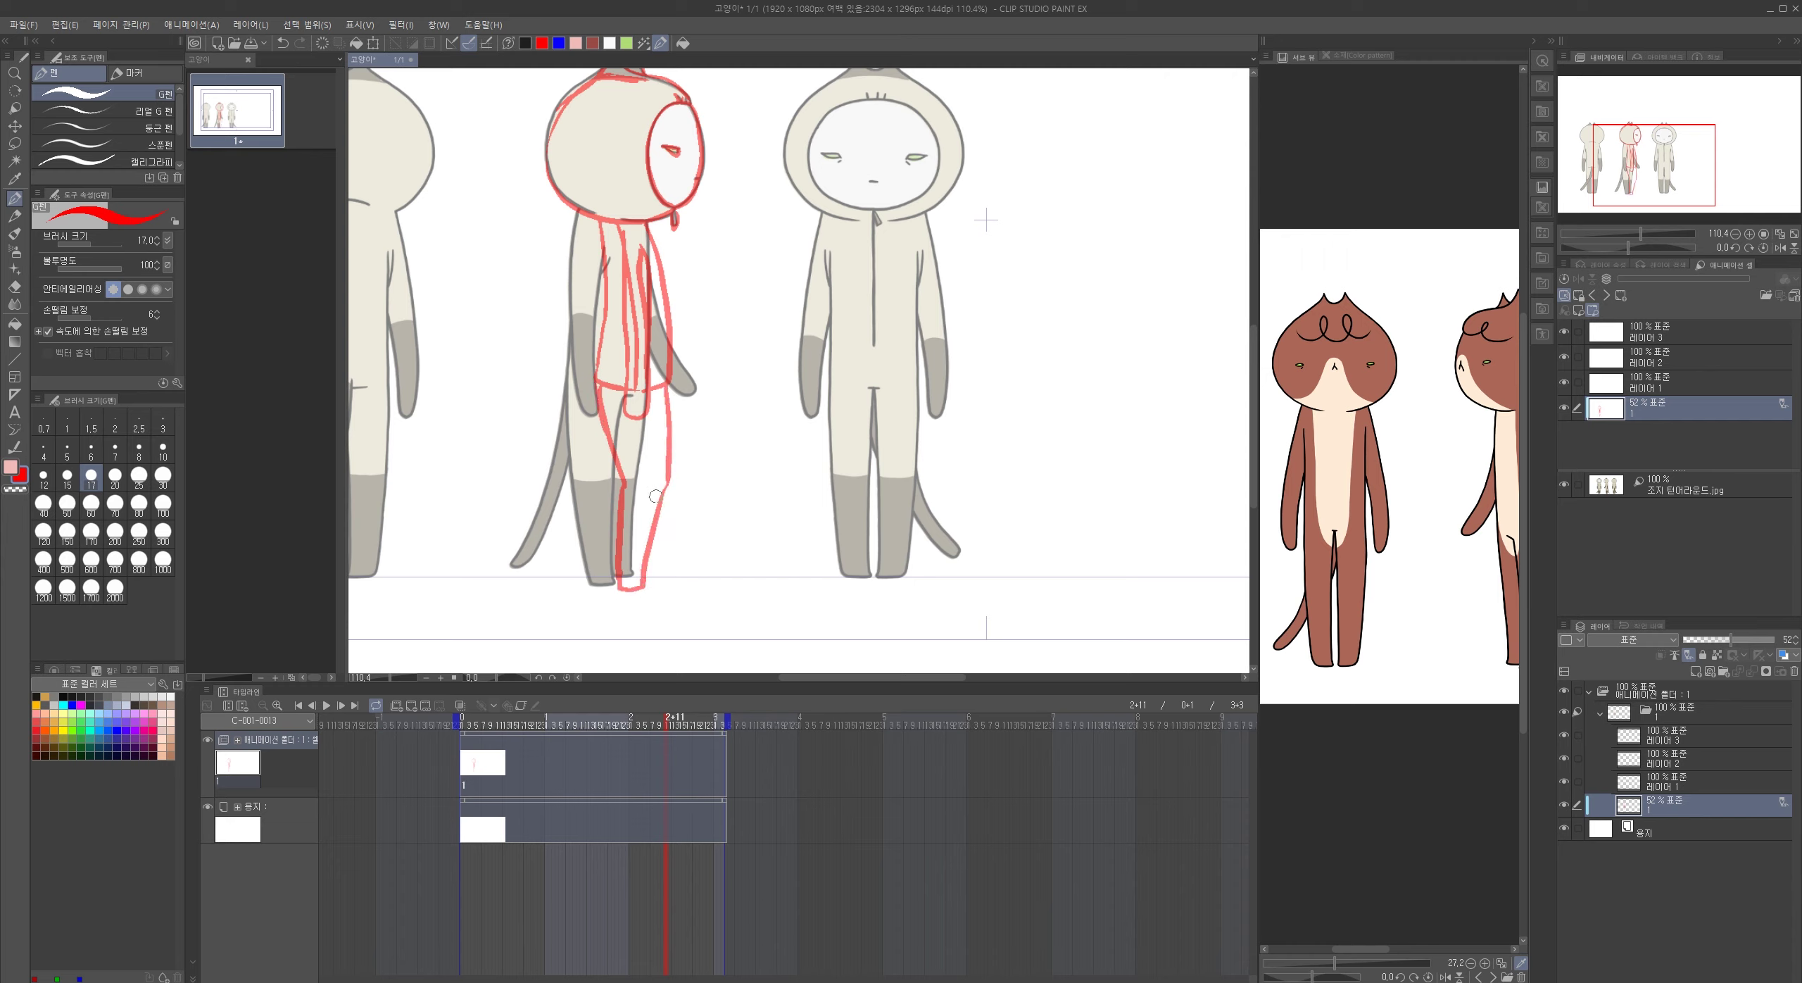
- Sketch the second leg and the curved tail in red, and hide the light-table turnaround image
mouse_move(598, 393)
left_mouse_down()
mouse_move(618, 481)
mouse_move(608, 560)
left_mouse_up()
left_click_drag(596, 380, 523, 576)
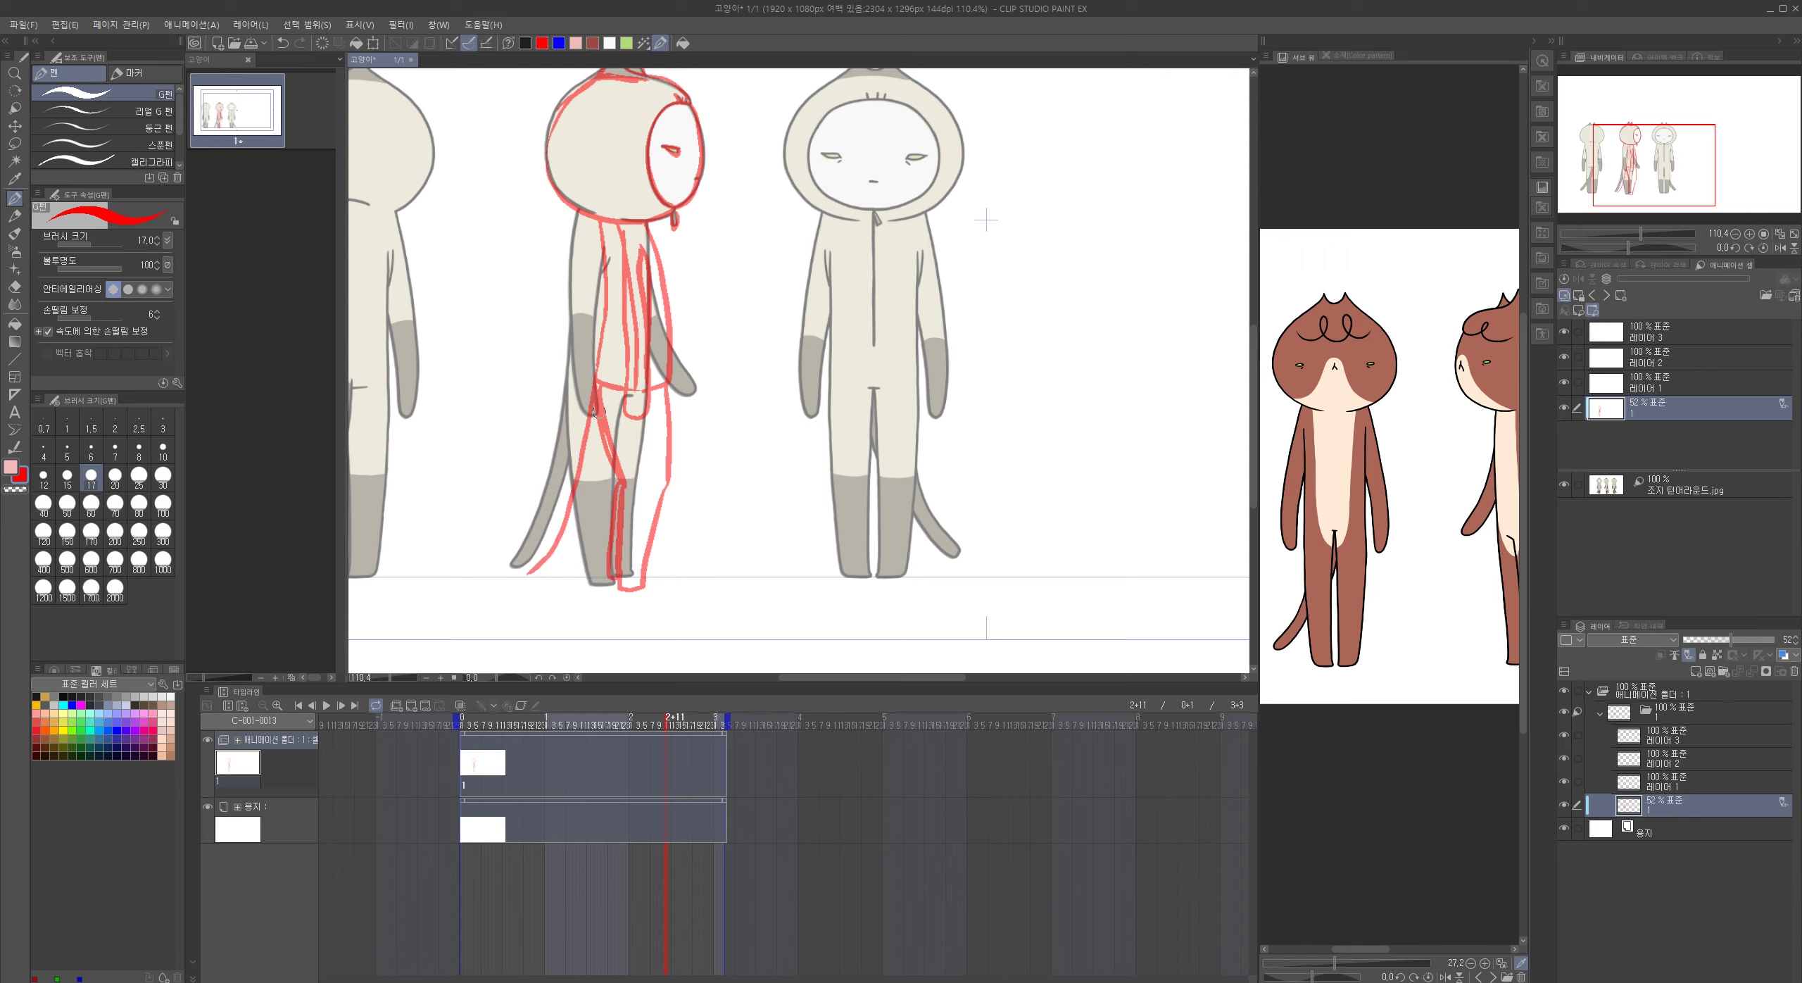
left_click_drag(595, 411, 557, 568)
left_click_drag(725, 359, 745, 464)
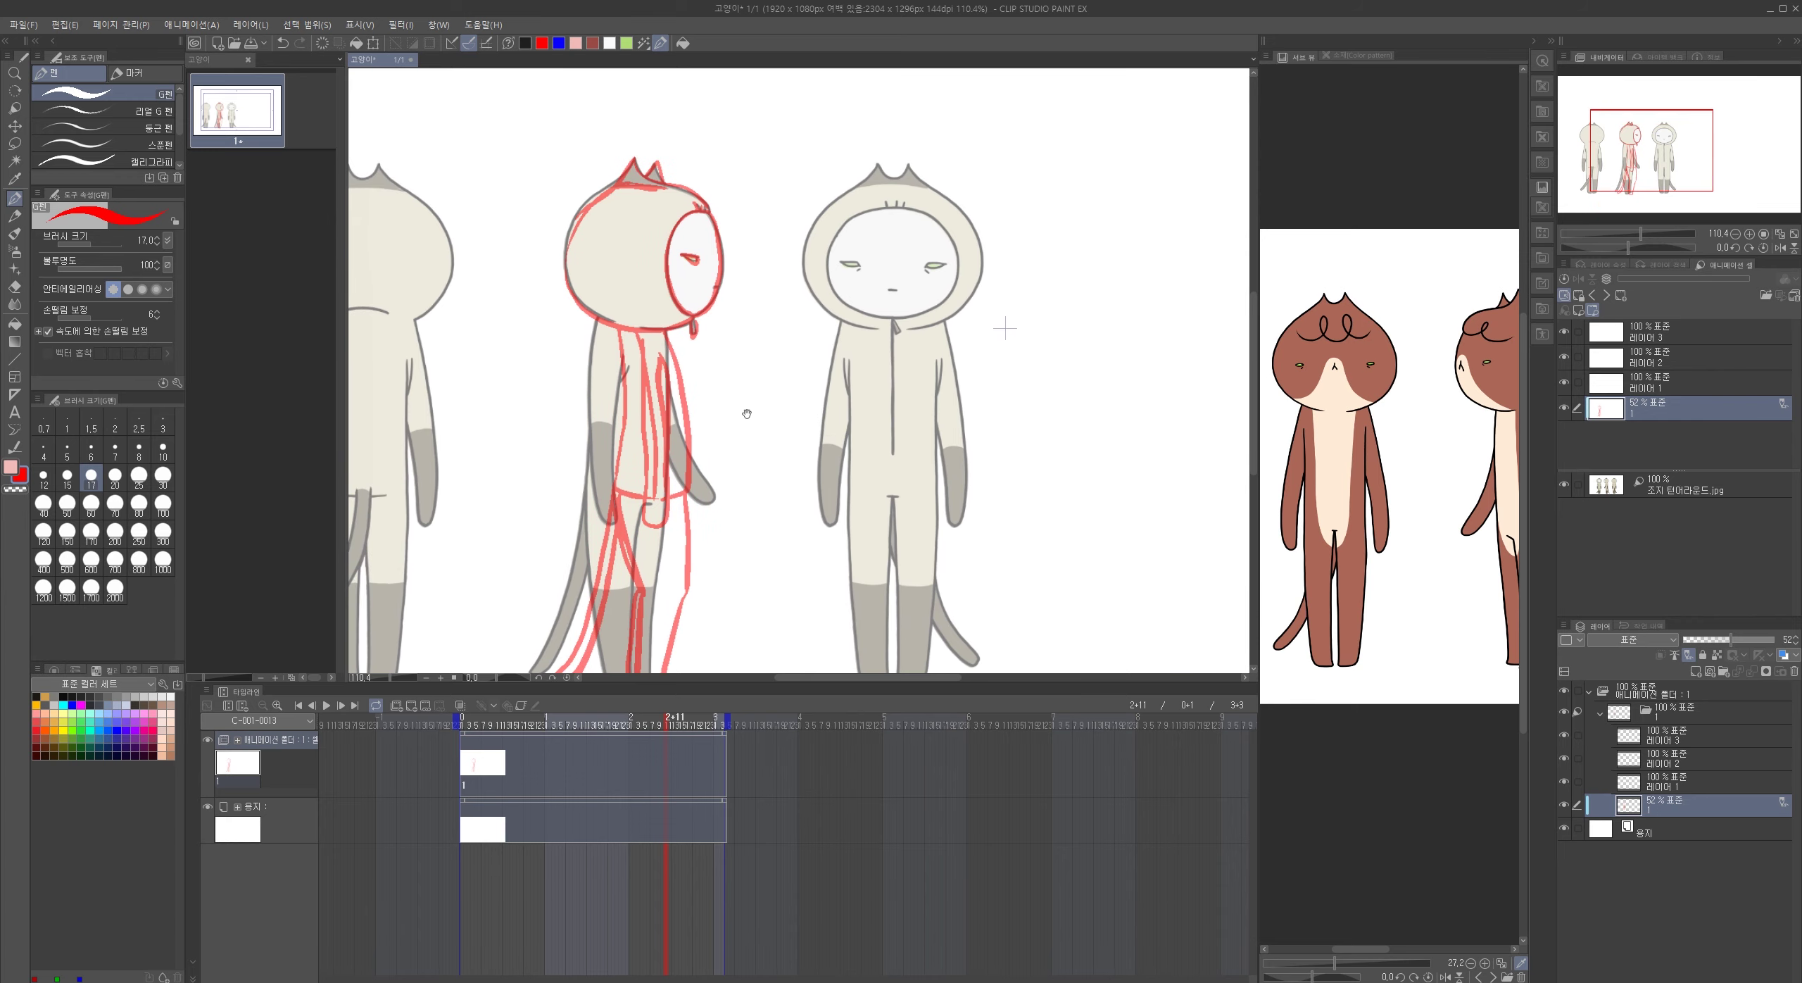
left_click(1564, 484)
scroll(840, 462, "down", 4)
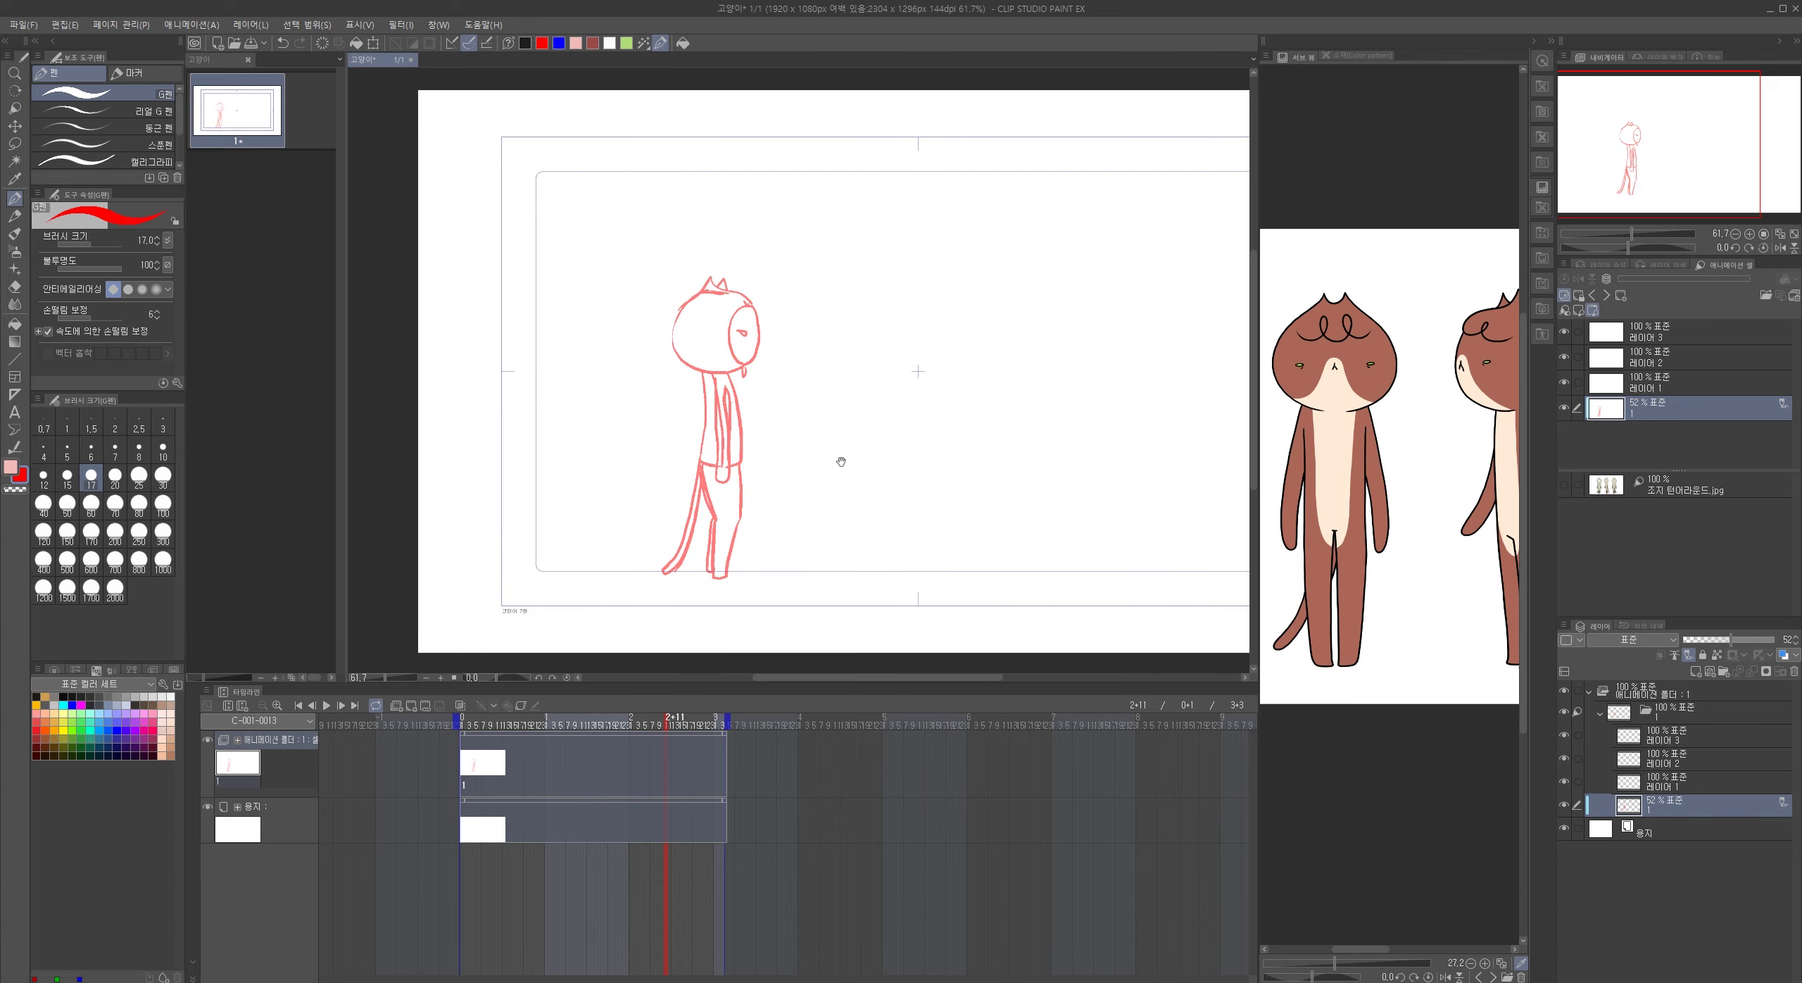
- Ink the head in black on 레이어 3, following the sketch for the hood, ears, face opening, eye and zipper pull
left_click(1677, 332)
left_click(525, 43)
scroll(715, 327, "up", 8)
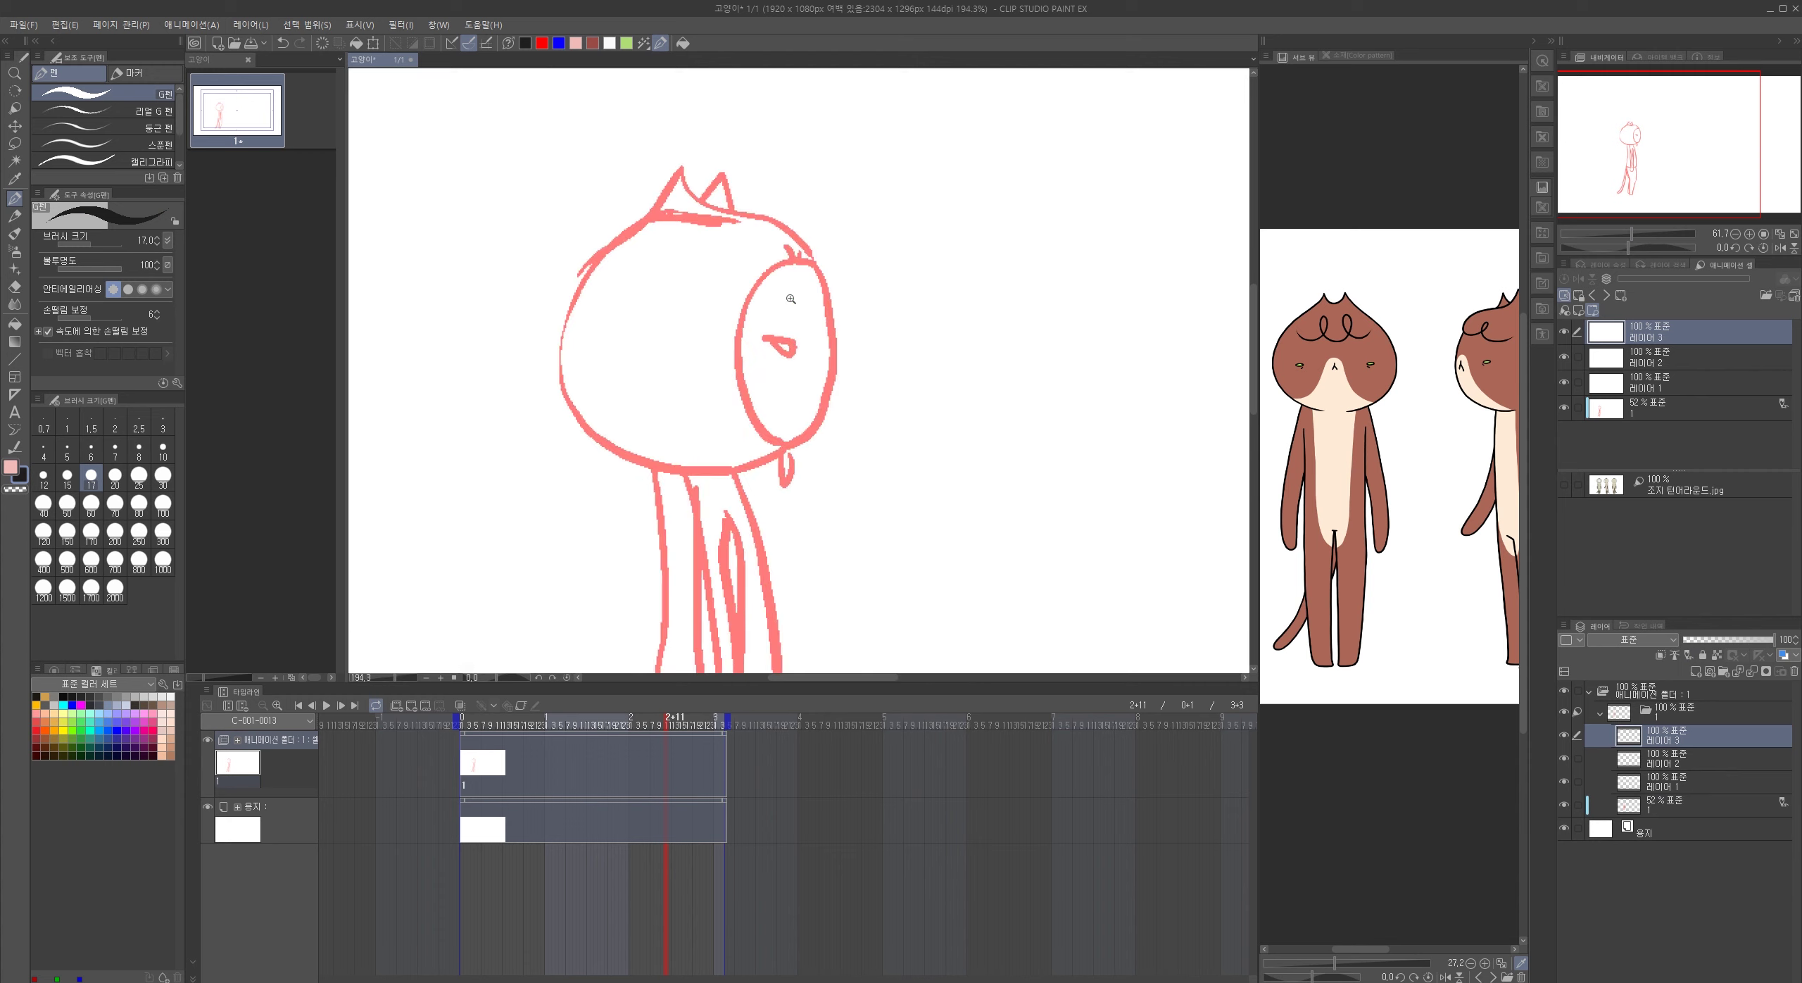
mouse_move(680, 169)
left_mouse_down()
mouse_move(578, 308)
mouse_move(579, 423)
mouse_move(635, 461)
mouse_move(694, 469)
mouse_move(705, 199)
mouse_move(791, 230)
mouse_move(816, 264)
mouse_move(753, 280)
mouse_move(734, 321)
mouse_move(733, 374)
mouse_move(785, 440)
left_mouse_up()
mouse_move(813, 264)
left_mouse_down()
mouse_move(809, 433)
mouse_move(716, 474)
mouse_move(792, 440)
left_mouse_up()
key("ctrl+z")
left_click_drag(767, 338, 798, 341)
mouse_move(783, 448)
left_mouse_down()
mouse_move(781, 476)
mouse_move(787, 450)
left_mouse_up()
mouse_move(711, 224)
left_mouse_down()
mouse_move(708, 312)
mouse_move(716, 256)
mouse_move(796, 346)
left_mouse_up()
scroll(704, 338, "down", 8)
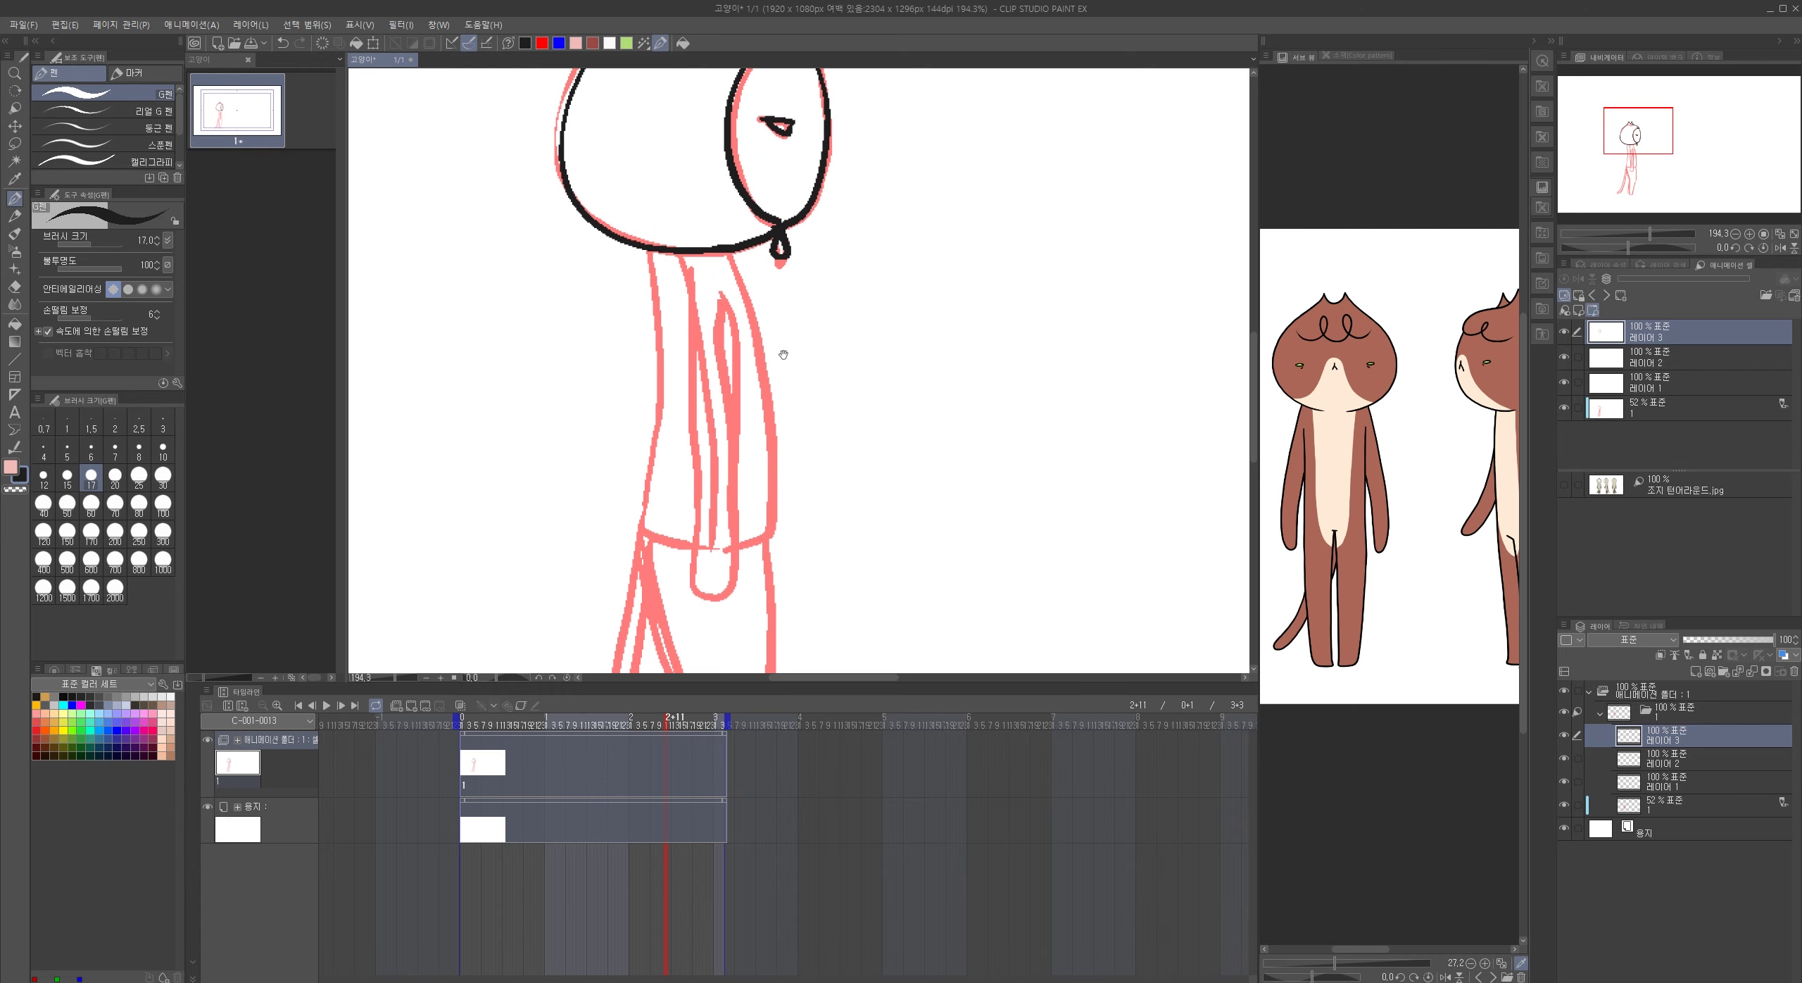
- Ink the hanging arm and the torso outline in black over the red sketch
left_click_drag(670, 202, 704, 541)
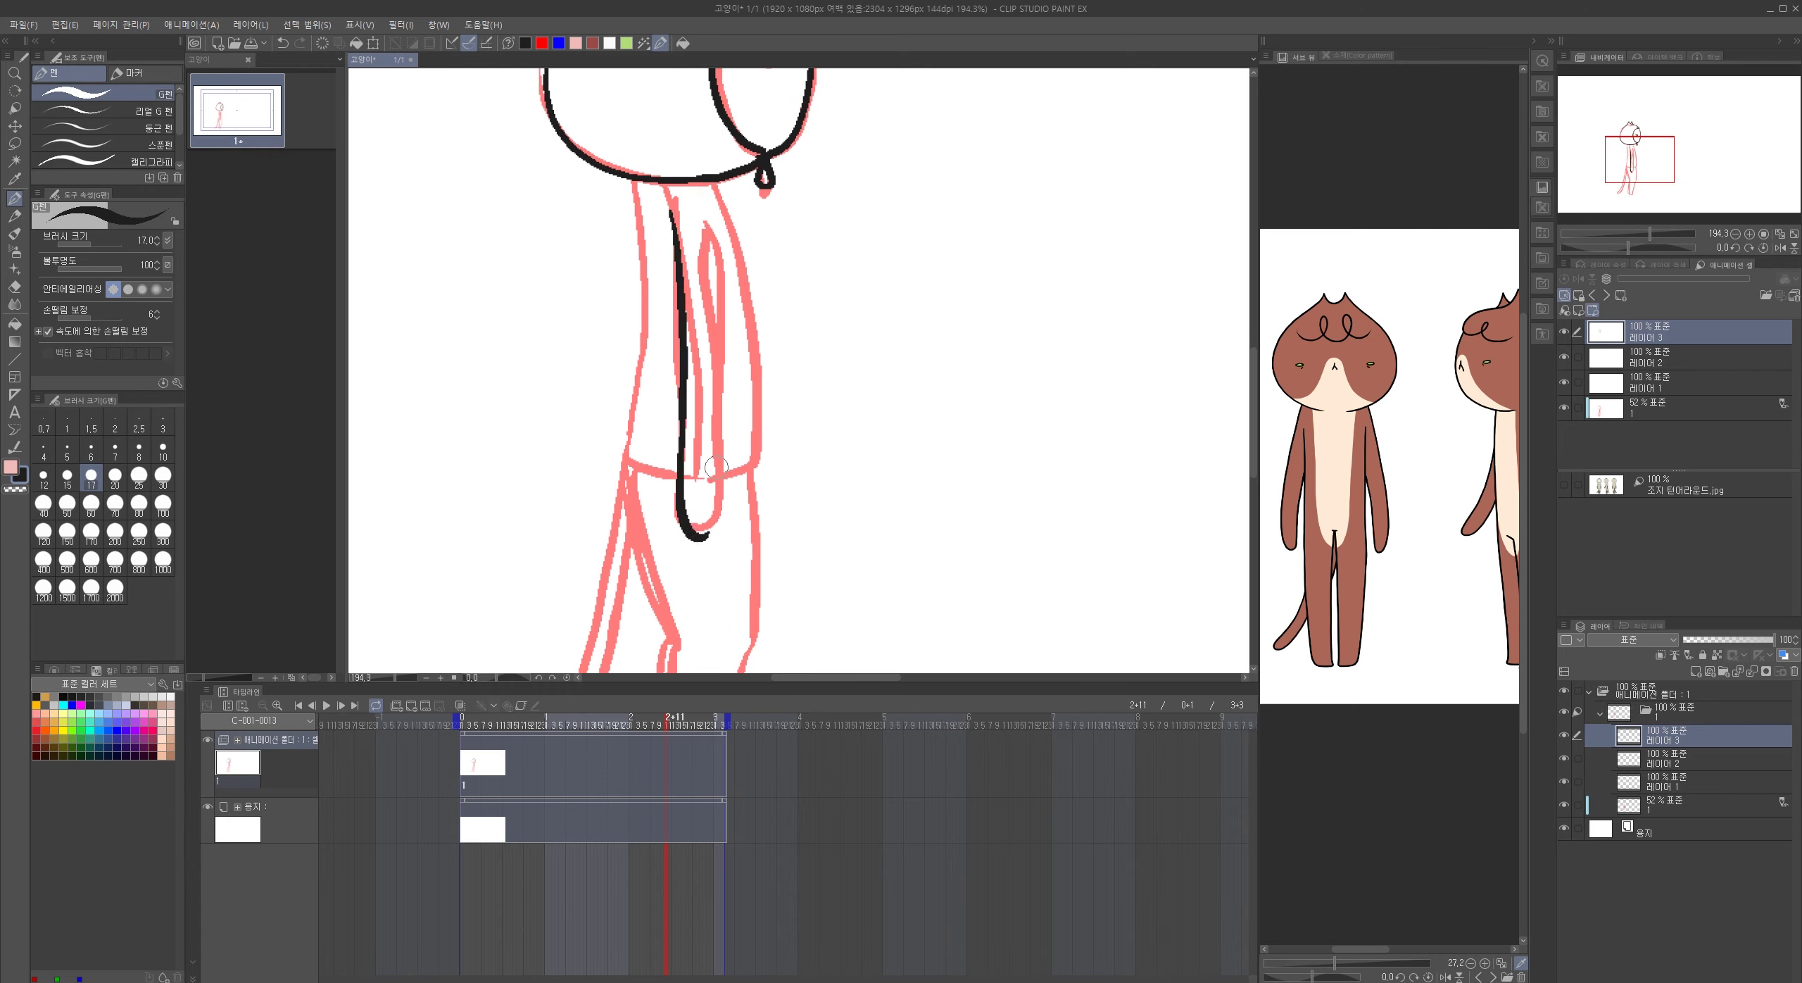
key("ctrl+z")
mouse_move(677, 219)
left_mouse_down()
mouse_move(665, 356)
mouse_move(699, 541)
left_mouse_up()
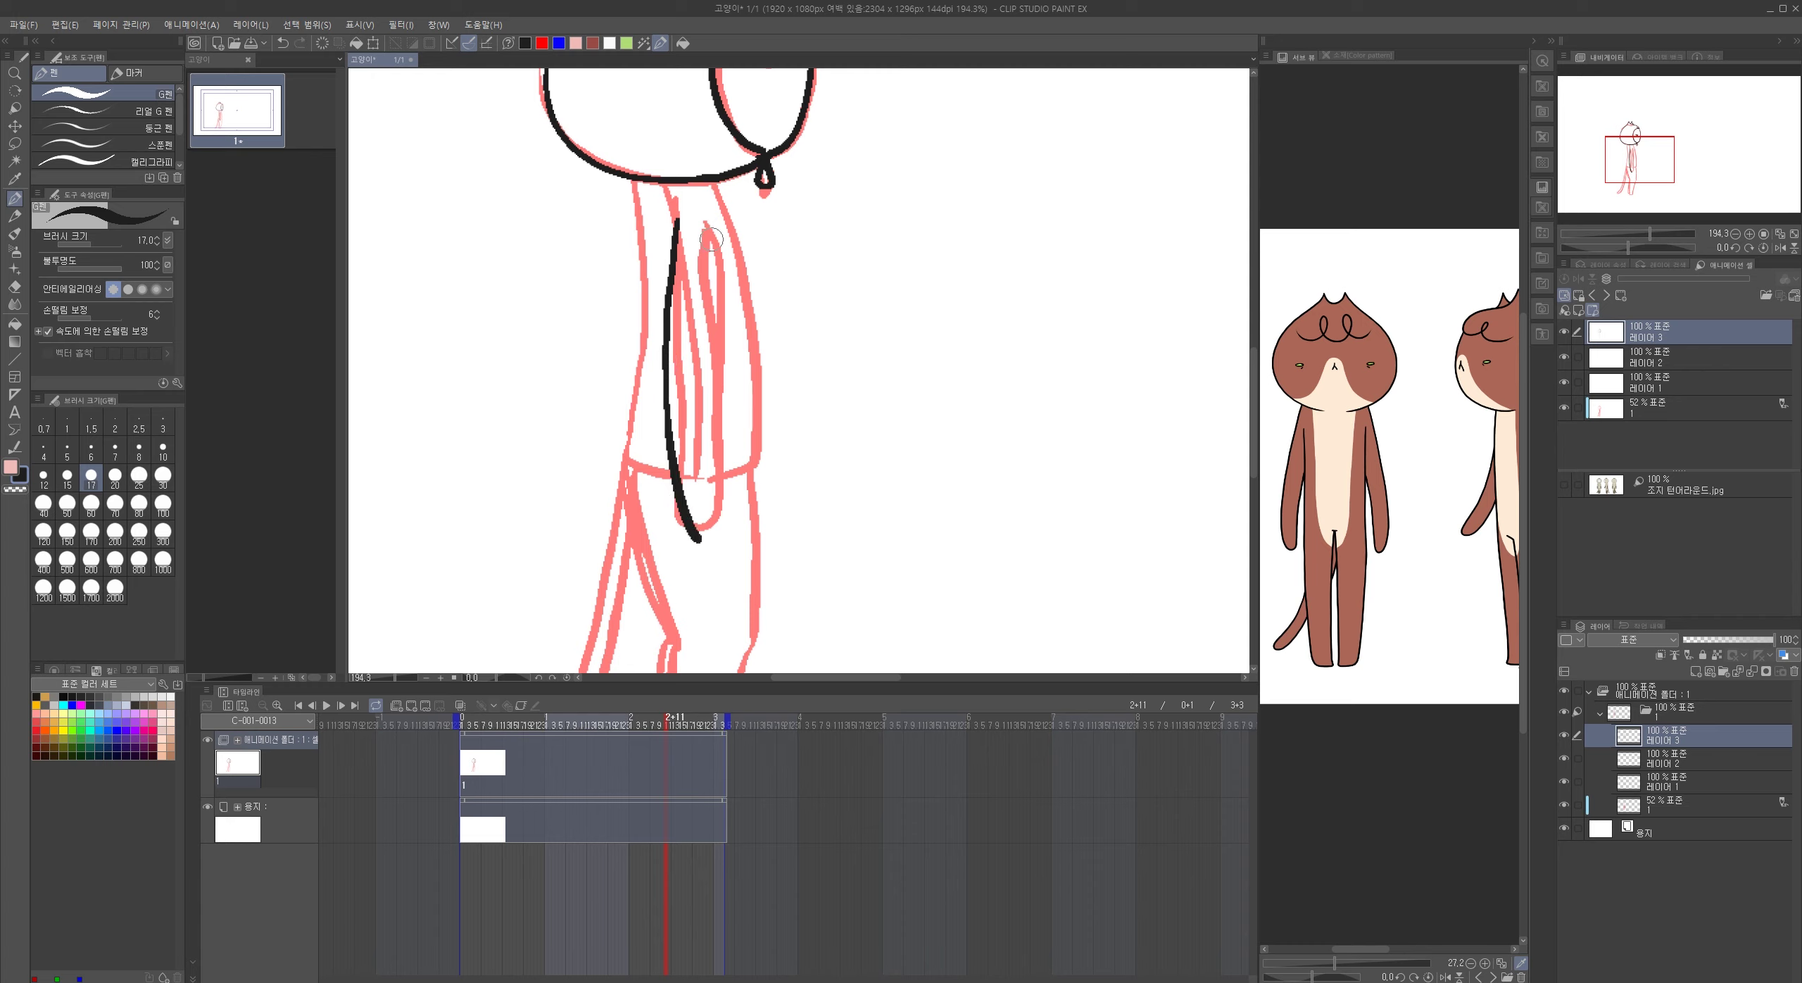
mouse_move(718, 248)
left_mouse_down()
mouse_move(711, 541)
mouse_move(727, 475)
left_mouse_up()
mouse_move(593, 127)
left_mouse_down()
mouse_move(583, 444)
mouse_move(586, 233)
mouse_move(619, 386)
mouse_move(621, 570)
left_mouse_up()
left_click_drag(701, 344, 690, 484)
left_click_drag(693, 171, 697, 312)
- Ink the legs and the curved tail in black over the red sketch
left_click_drag(673, 200, 696, 515)
mouse_move(702, 517)
left_mouse_down()
mouse_move(692, 315)
mouse_move(641, 637)
mouse_move(646, 540)
mouse_move(637, 563)
mouse_move(661, 555)
left_mouse_up()
mouse_move(589, 309)
left_mouse_down()
mouse_move(604, 404)
mouse_move(586, 553)
mouse_move(731, 560)
left_mouse_up()
mouse_move(654, 224)
left_mouse_down()
mouse_move(556, 542)
mouse_move(574, 556)
left_mouse_up()
mouse_move(658, 280)
left_mouse_down()
mouse_move(612, 514)
mouse_move(573, 555)
left_mouse_up()
- Erase the inked contour at the back of the head and redraw it as one smooth black curve
mouse_move(757, 456)
left_mouse_down()
mouse_move(741, 433)
mouse_move(793, 511)
left_mouse_up()
left_click_drag(763, 328, 814, 329)
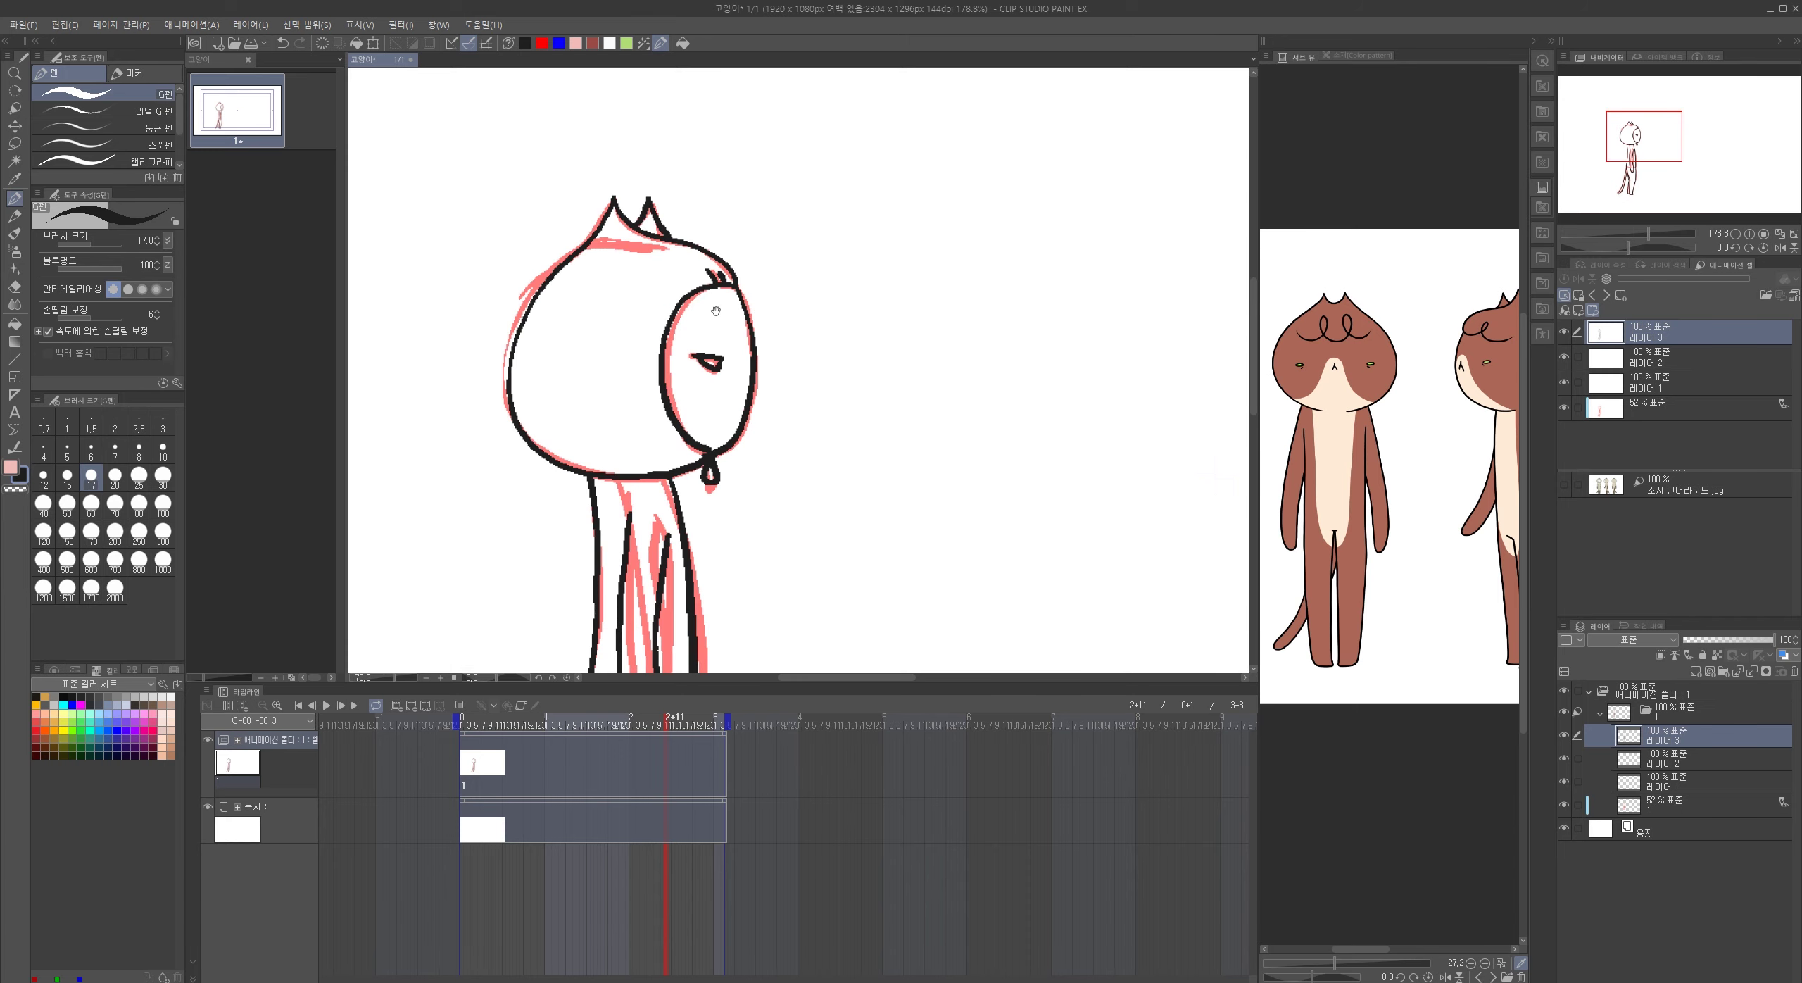
key("e")
left_click_drag(572, 275, 522, 395)
left_click_drag(589, 343, 603, 311)
left_click_drag(603, 311, 739, 343)
scroll(740, 343, "up", 2)
key("p")
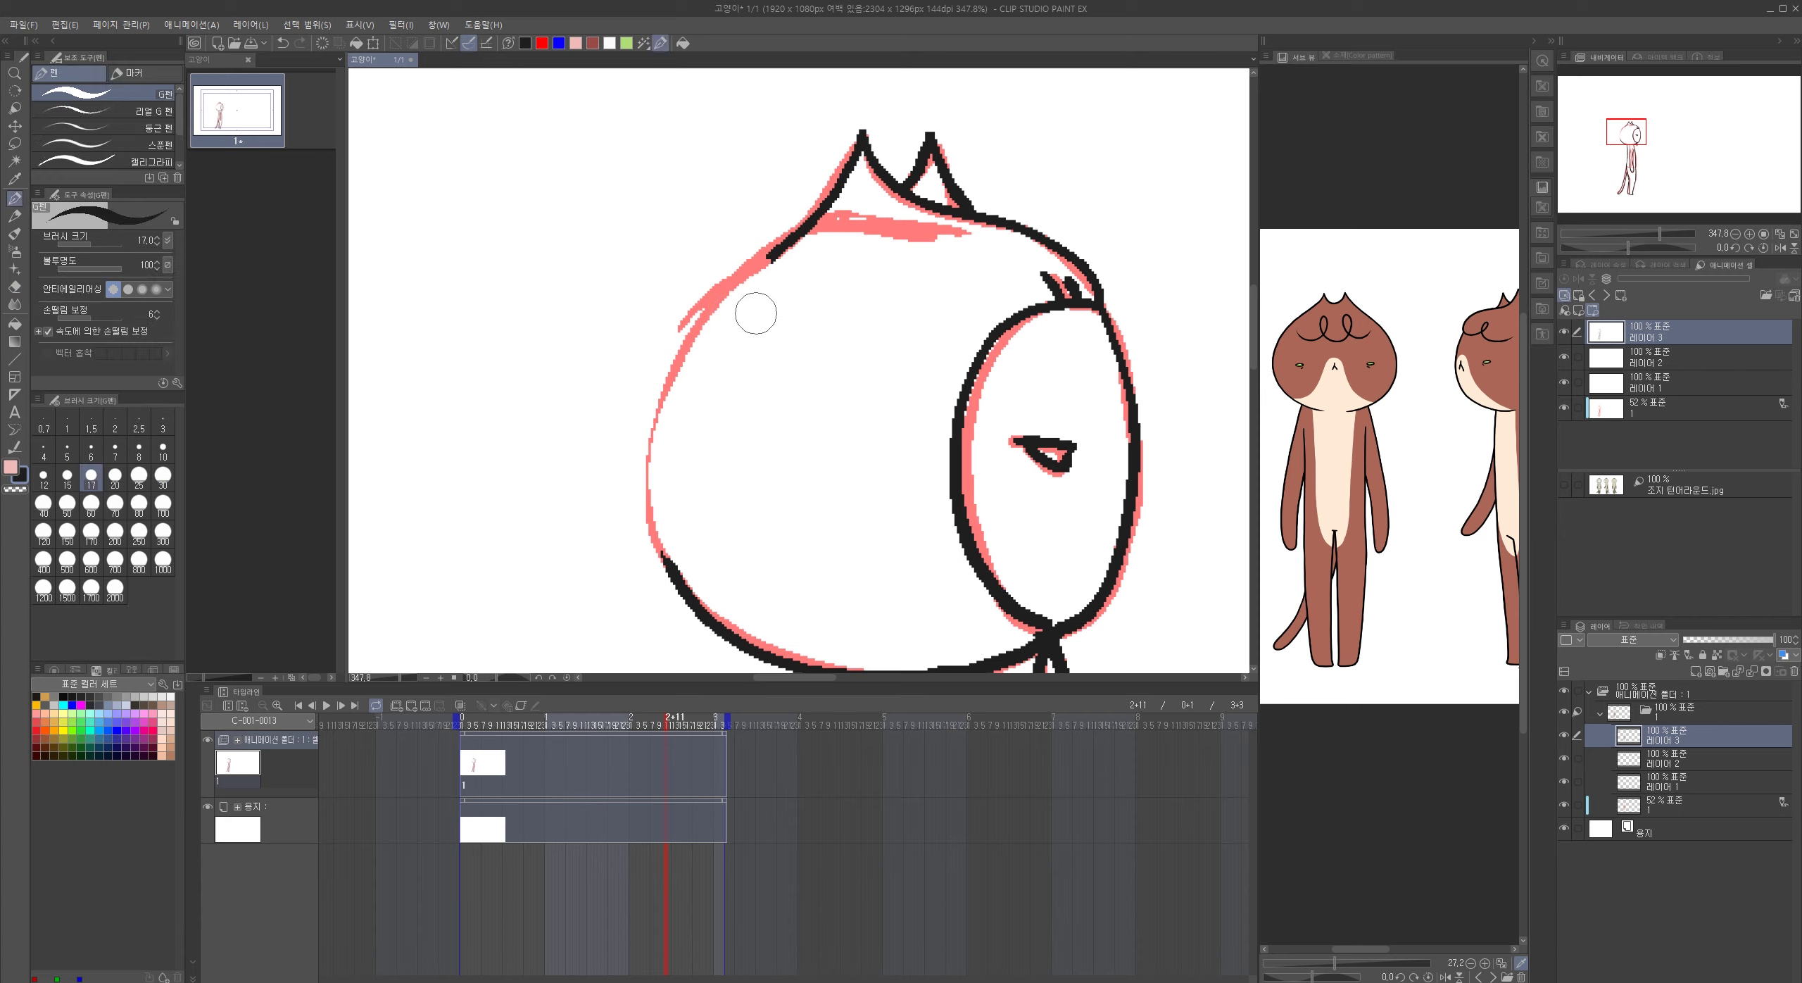
mouse_move(788, 247)
left_mouse_down()
mouse_move(694, 337)
mouse_move(653, 423)
mouse_move(675, 574)
left_mouse_up()
- Draw a blue colour-boundary line across the head below the ears on 레이어 2
scroll(944, 476, "down", 5)
mouse_move(1056, 569)
left_mouse_down()
mouse_move(910, 509)
mouse_move(882, 449)
left_mouse_up()
left_click(1706, 352)
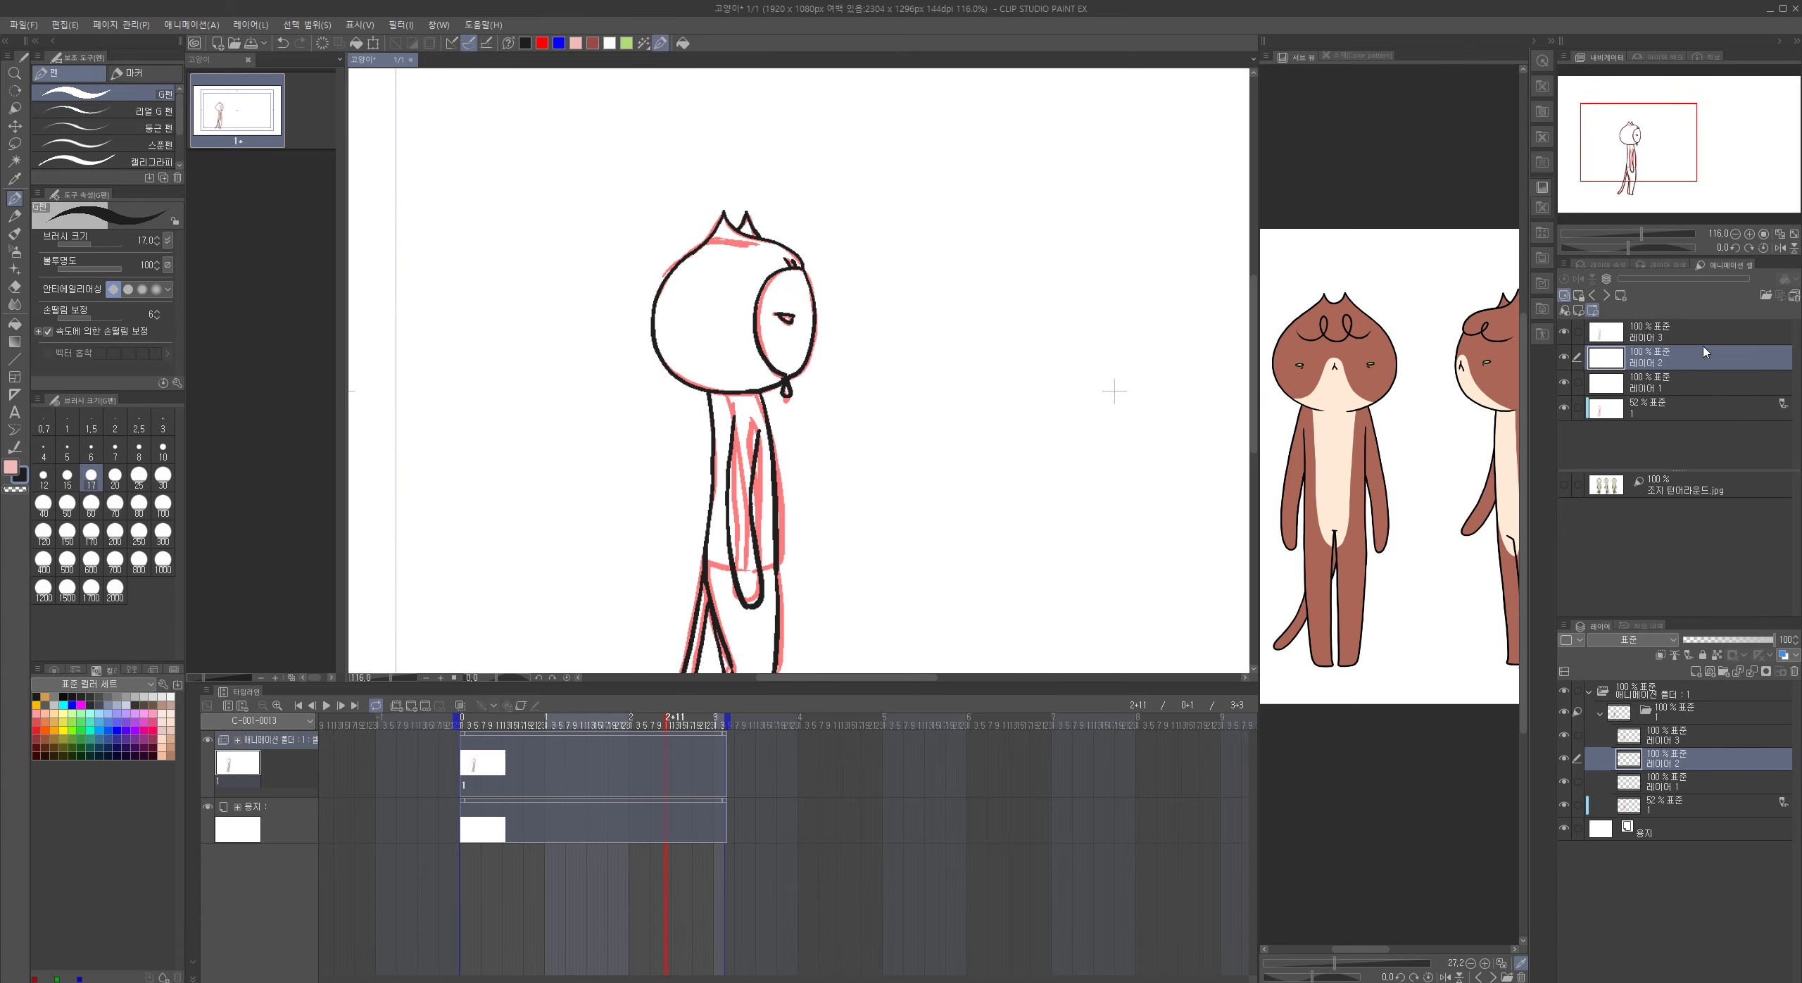
left_click(559, 43)
scroll(857, 266, "up", 4)
left_click_drag(633, 202, 688, 202)
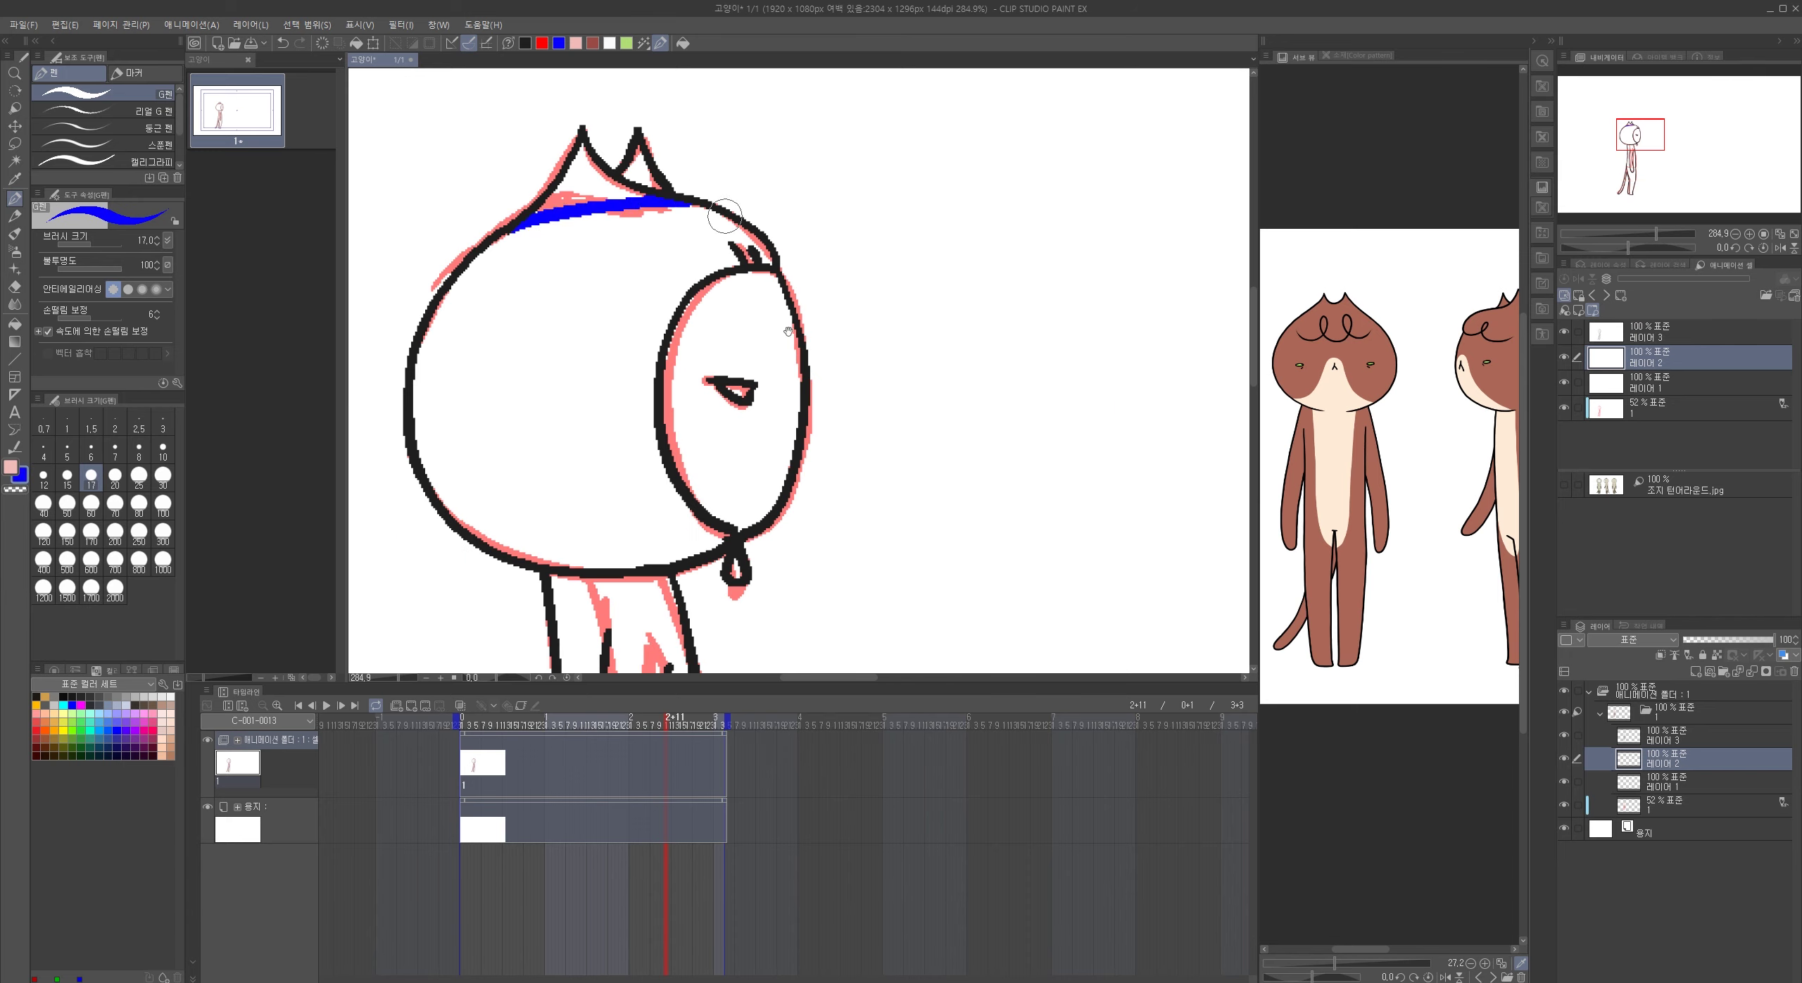
- Switch the reference view to the beige cat-suit character and draw a blue colour-boundary line across the arm
left_click_drag(720, 584, 776, 323)
left_click_drag(779, 558, 770, 345)
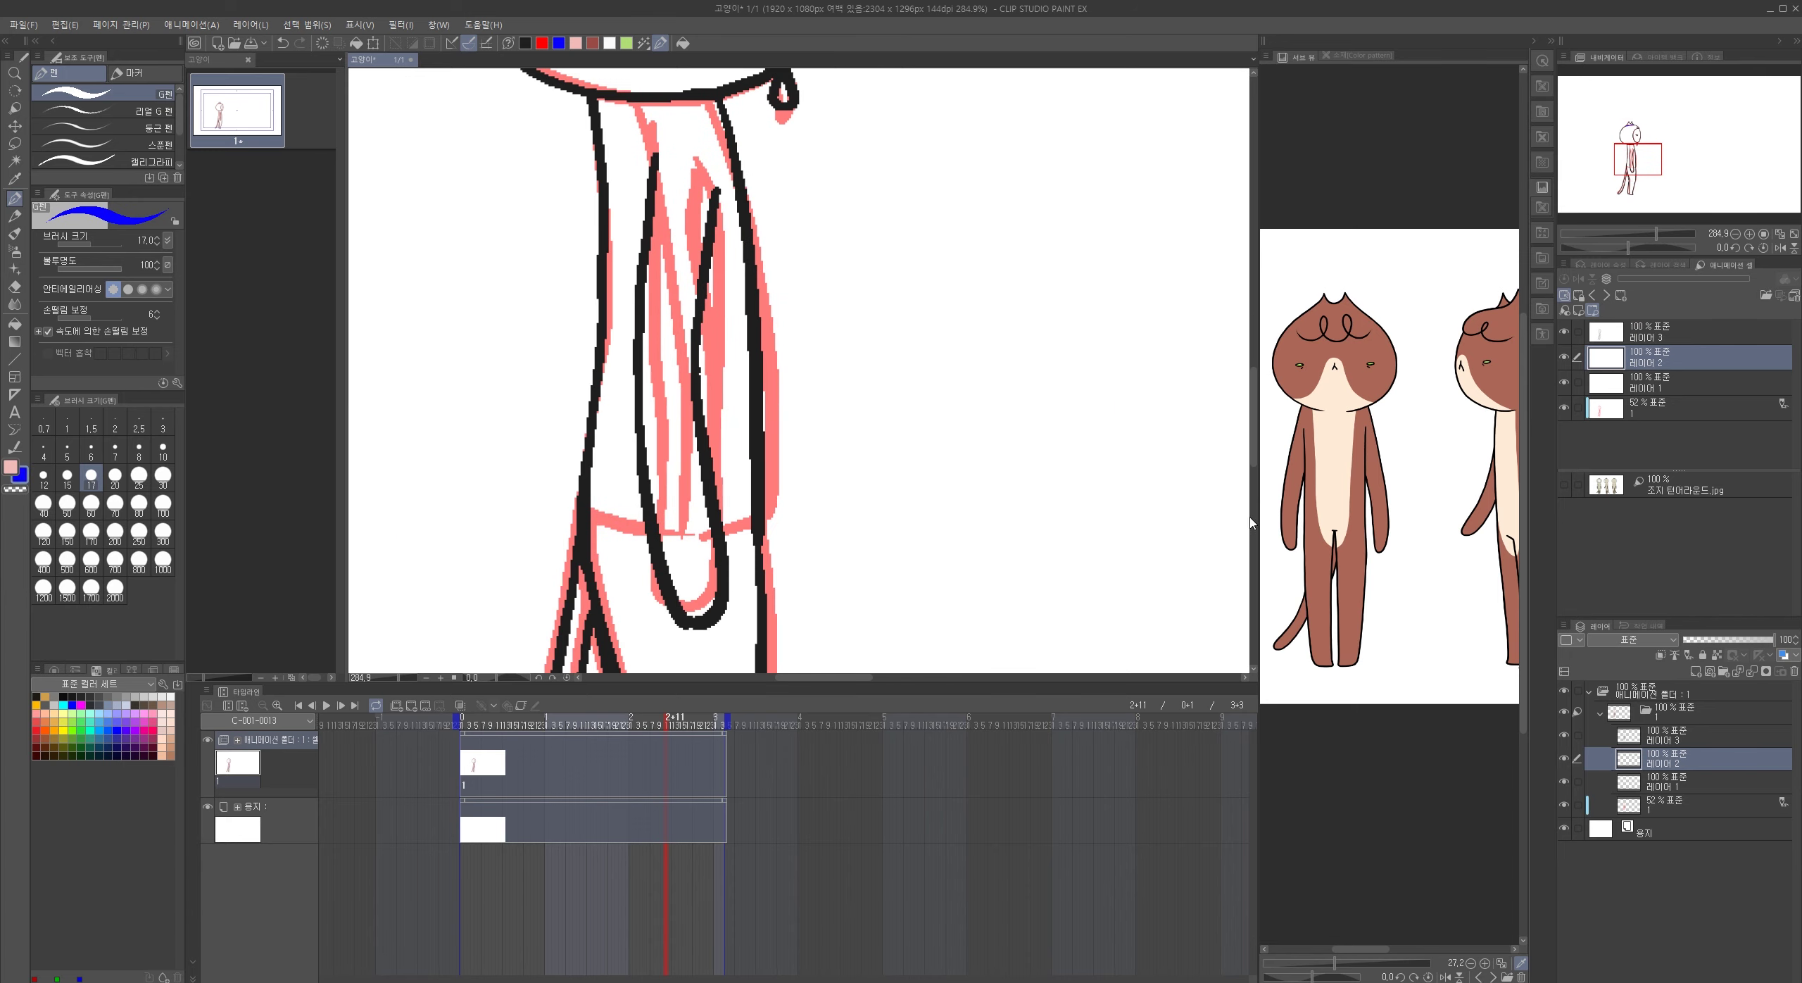
left_click(1480, 978)
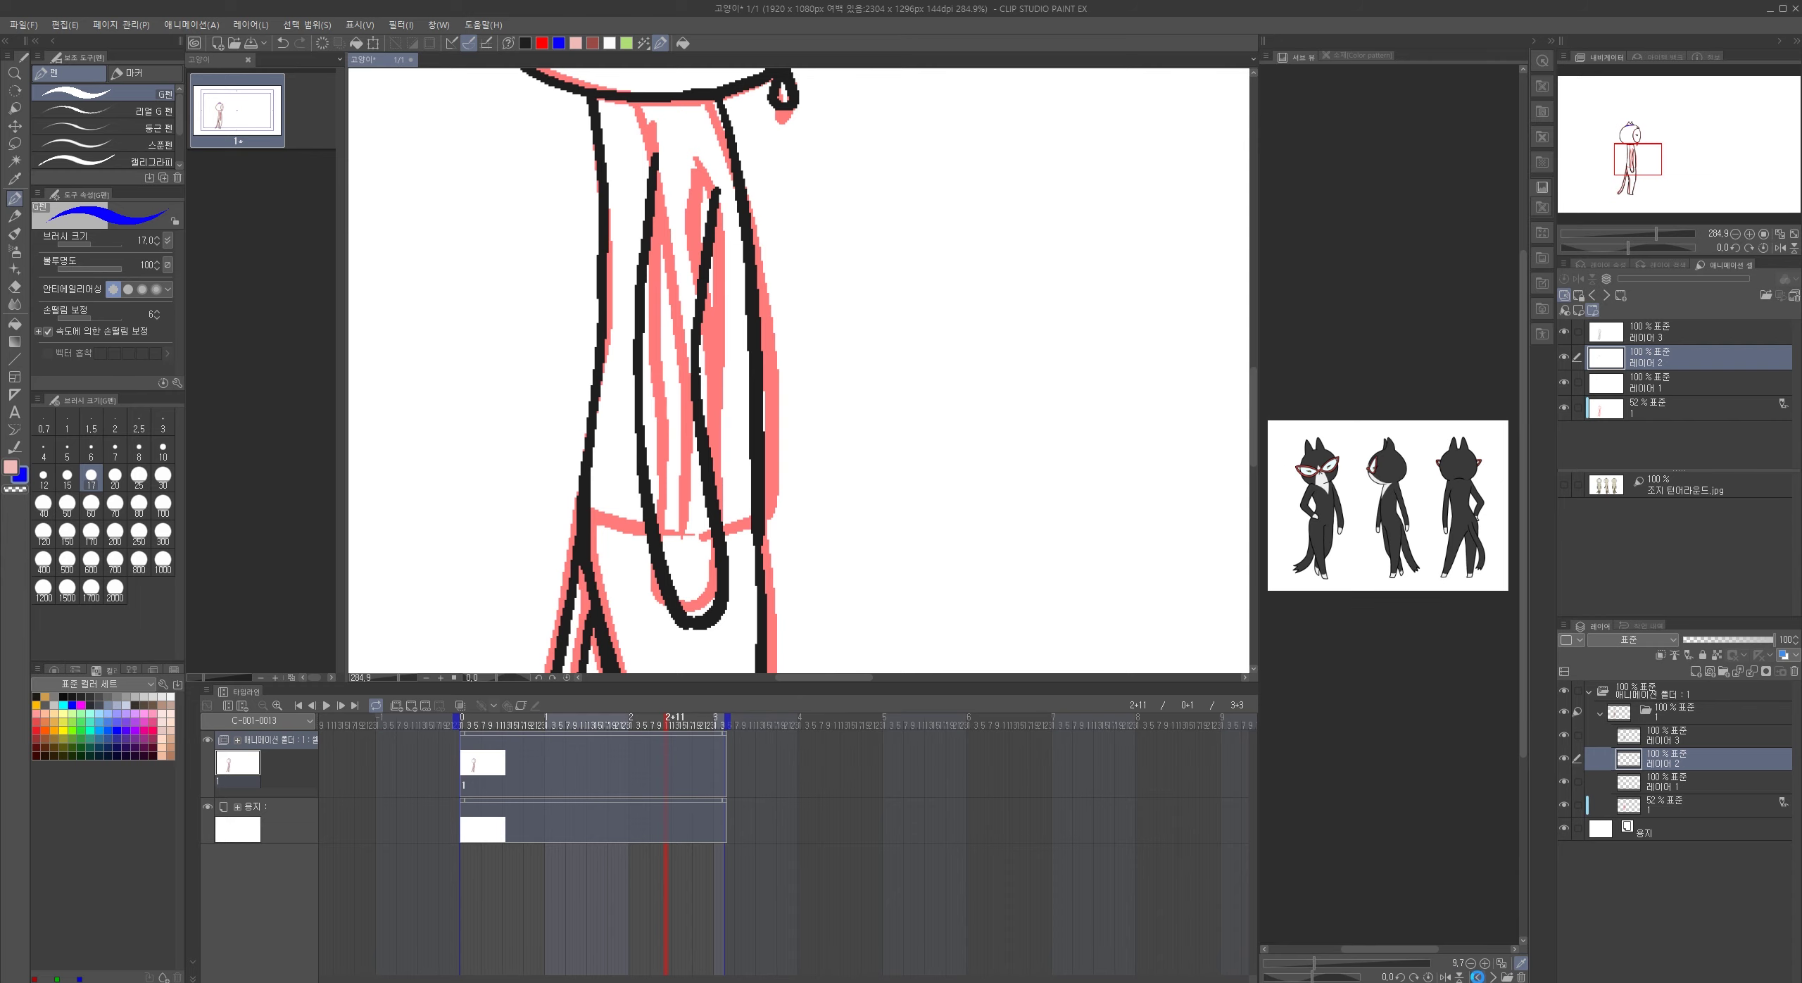
left_click(1480, 977)
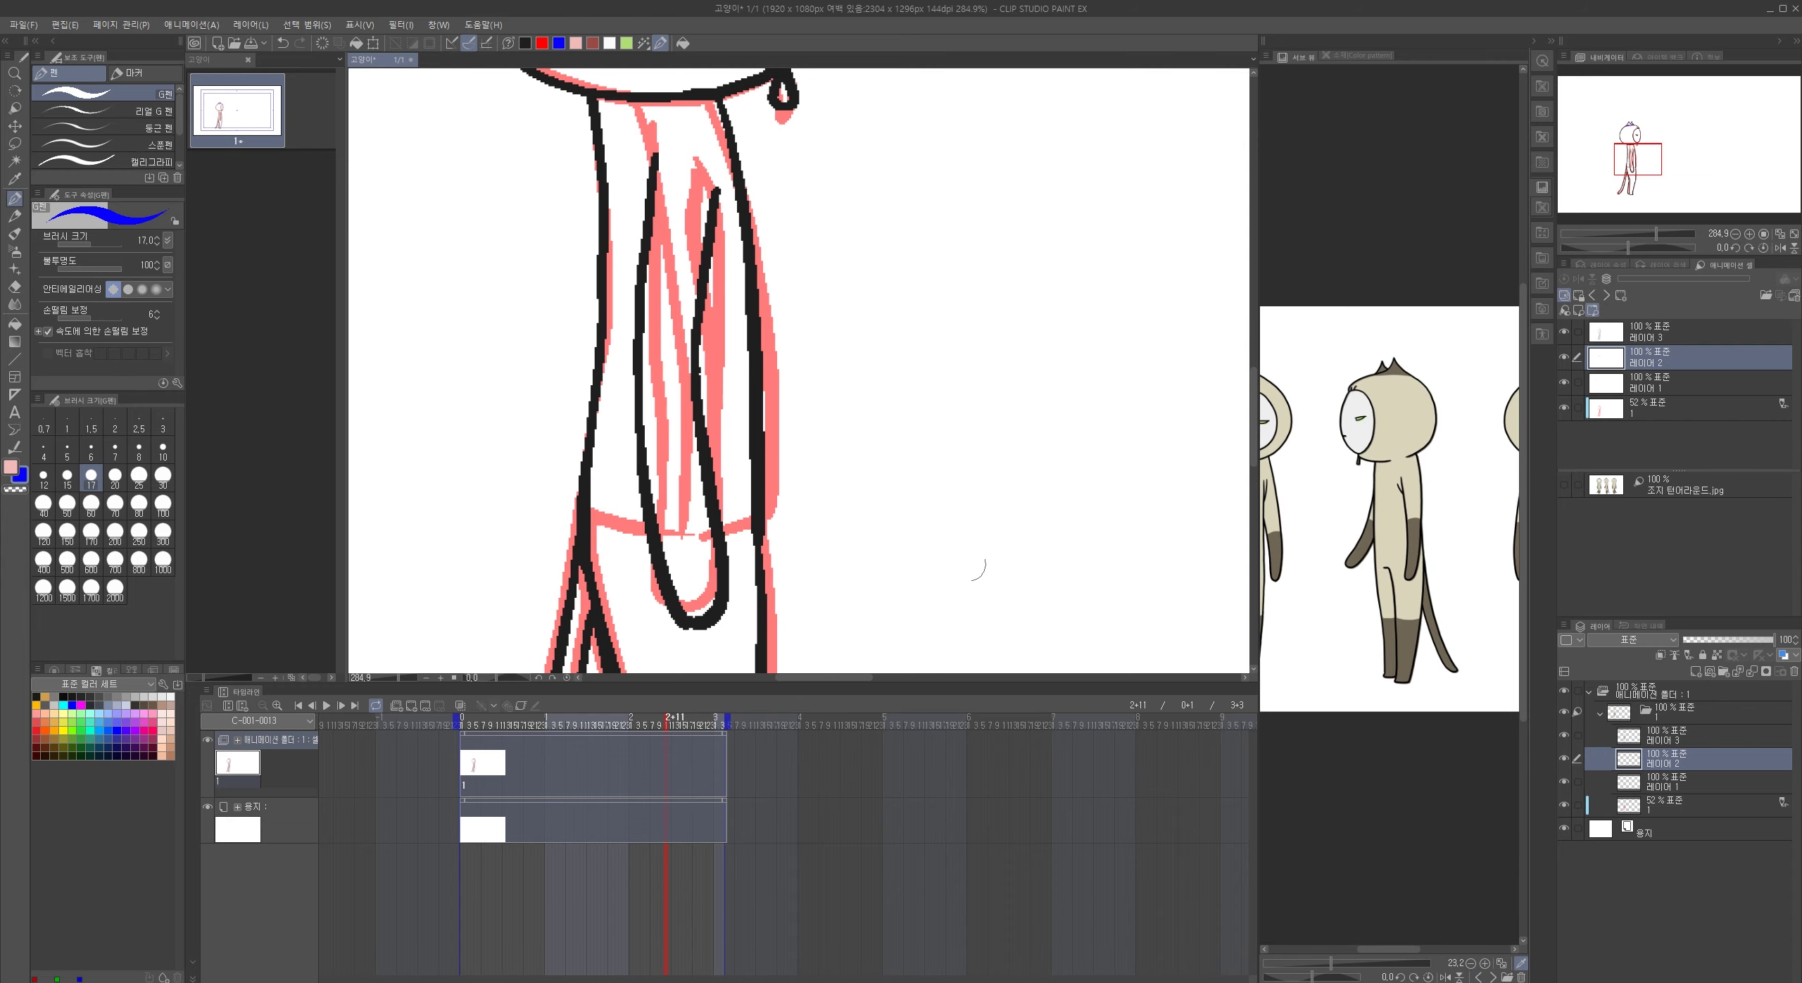
left_click_drag(634, 418, 695, 408)
scroll(701, 423, "down", 10)
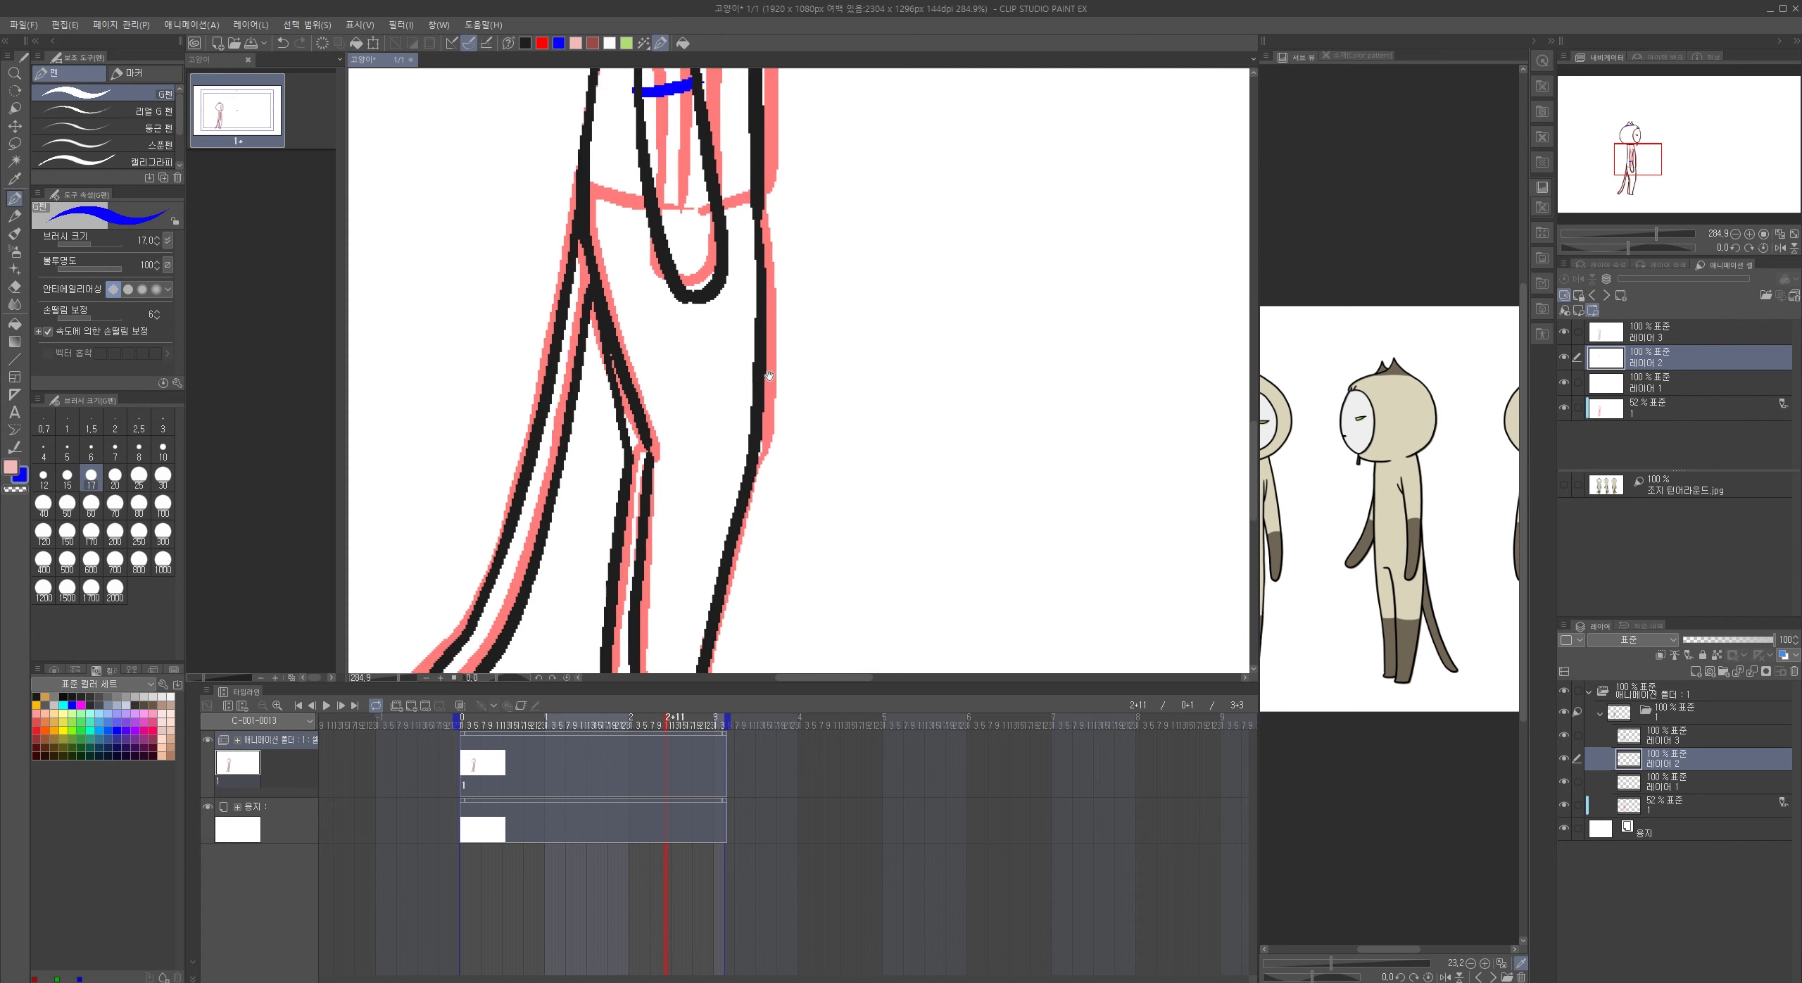
- Draw a blue colour-boundary line across the lower leg and hide the red rough sketch layer
left_click_drag(630, 298, 715, 299)
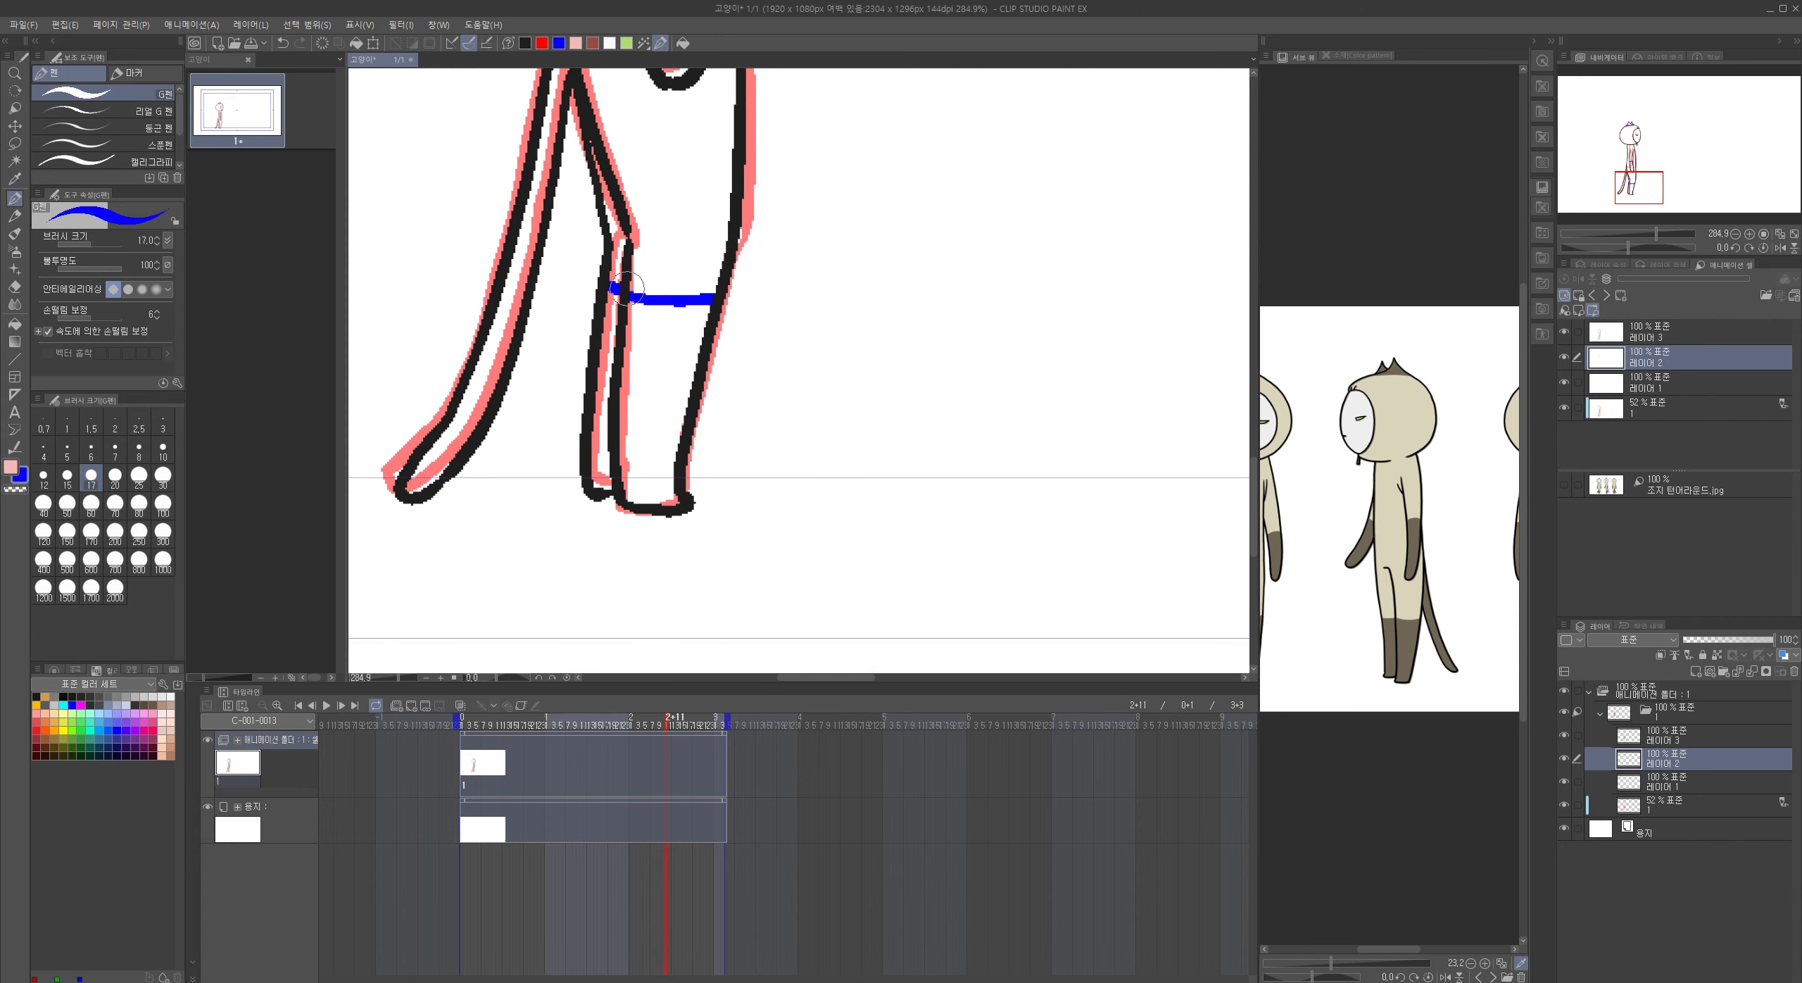
scroll(697, 423, "up", 5)
scroll(792, 462, "down", 4)
left_click_drag(792, 463, 677, 523)
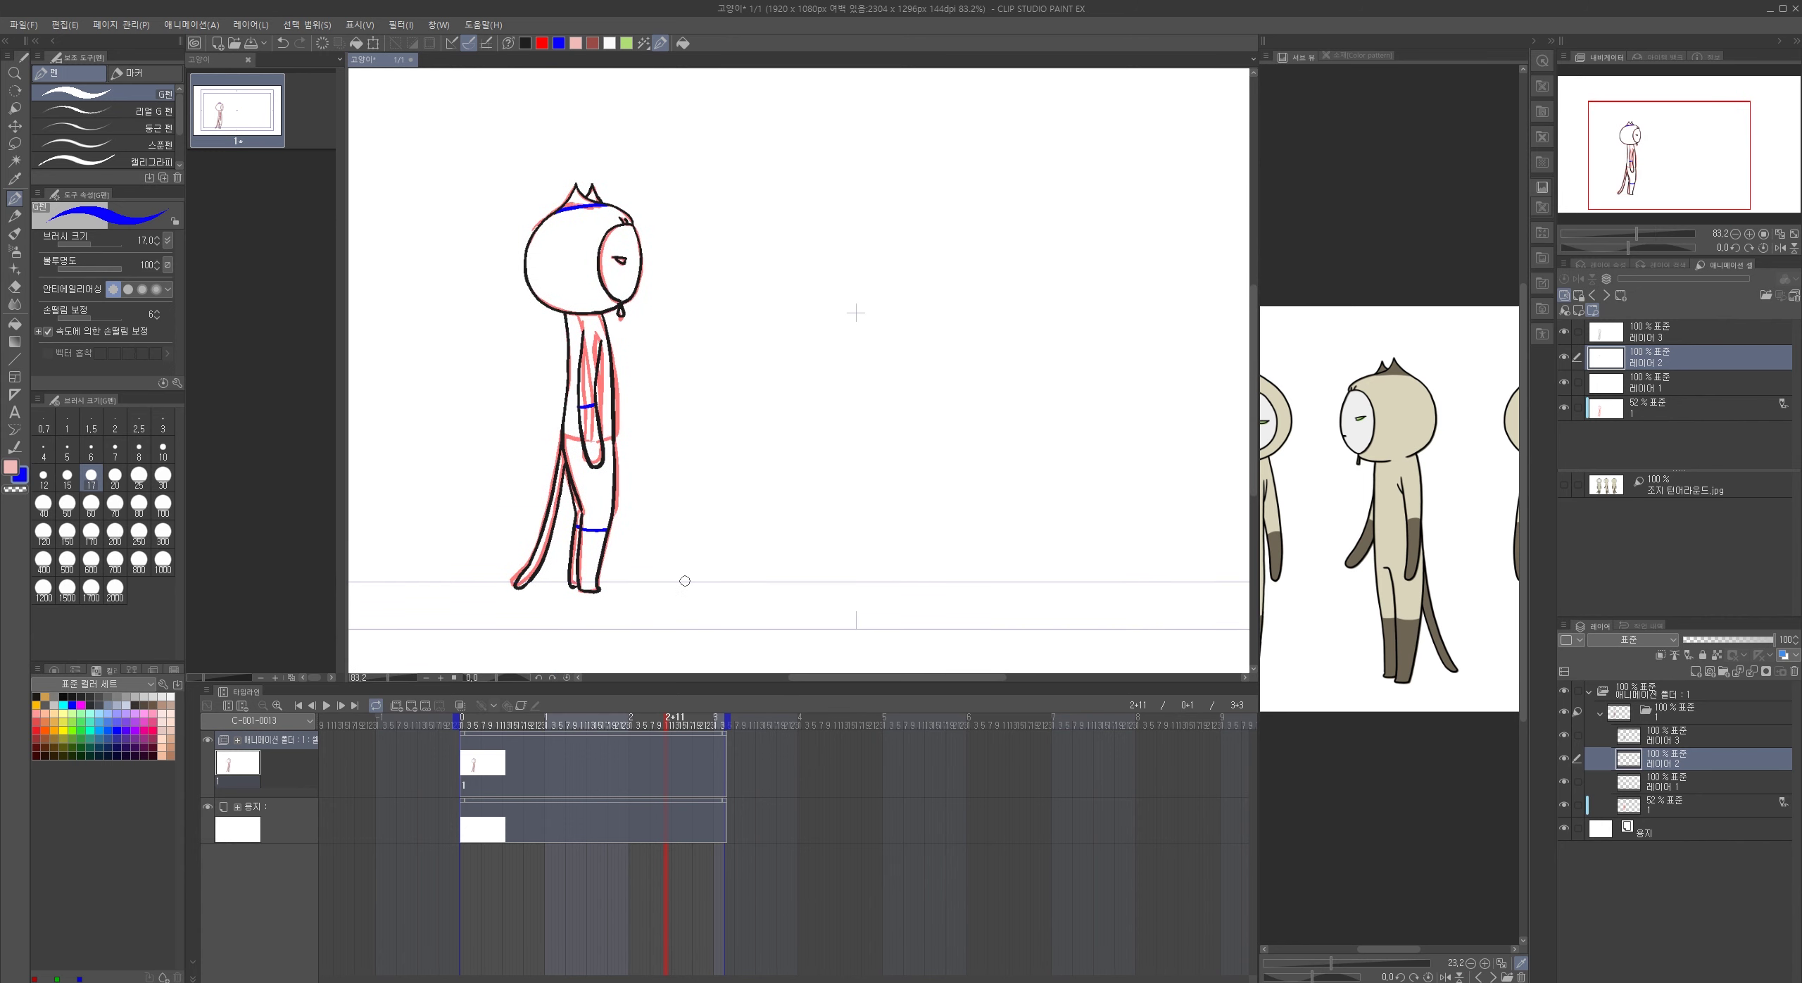
left_click(1564, 408)
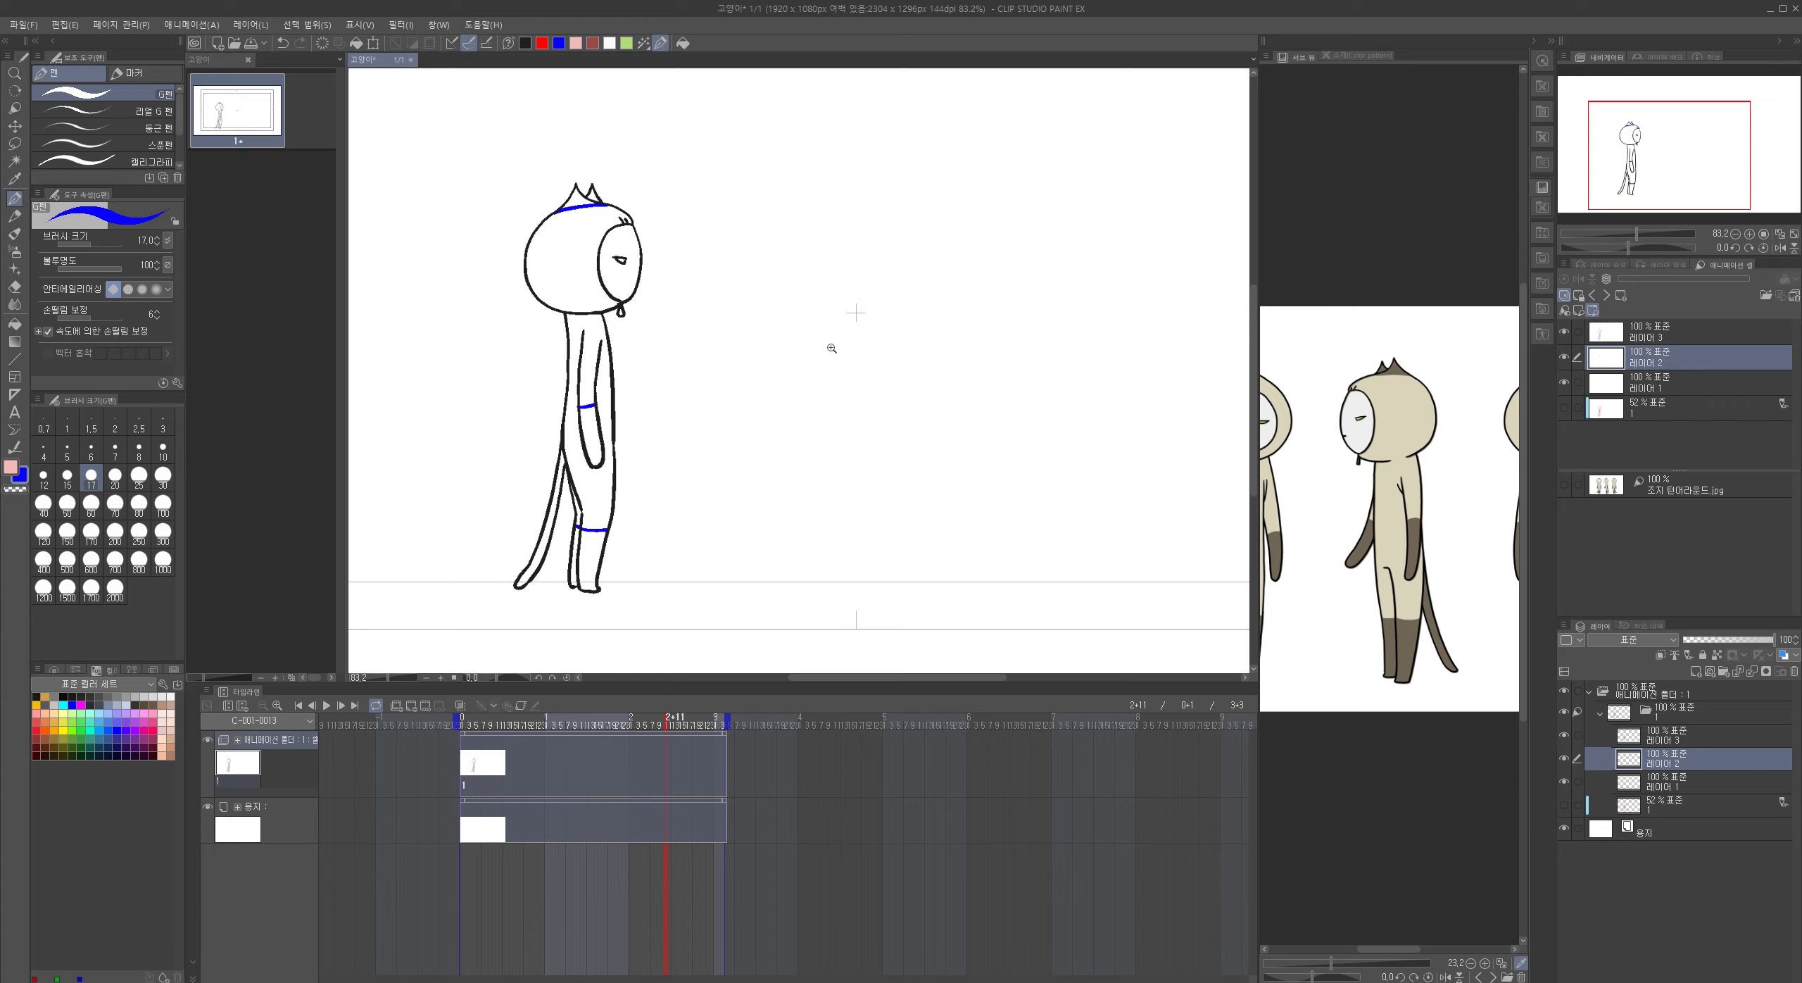
- Write a red circled number 1 above the character to label the cel
scroll(833, 349, "down", 3)
left_click(543, 44)
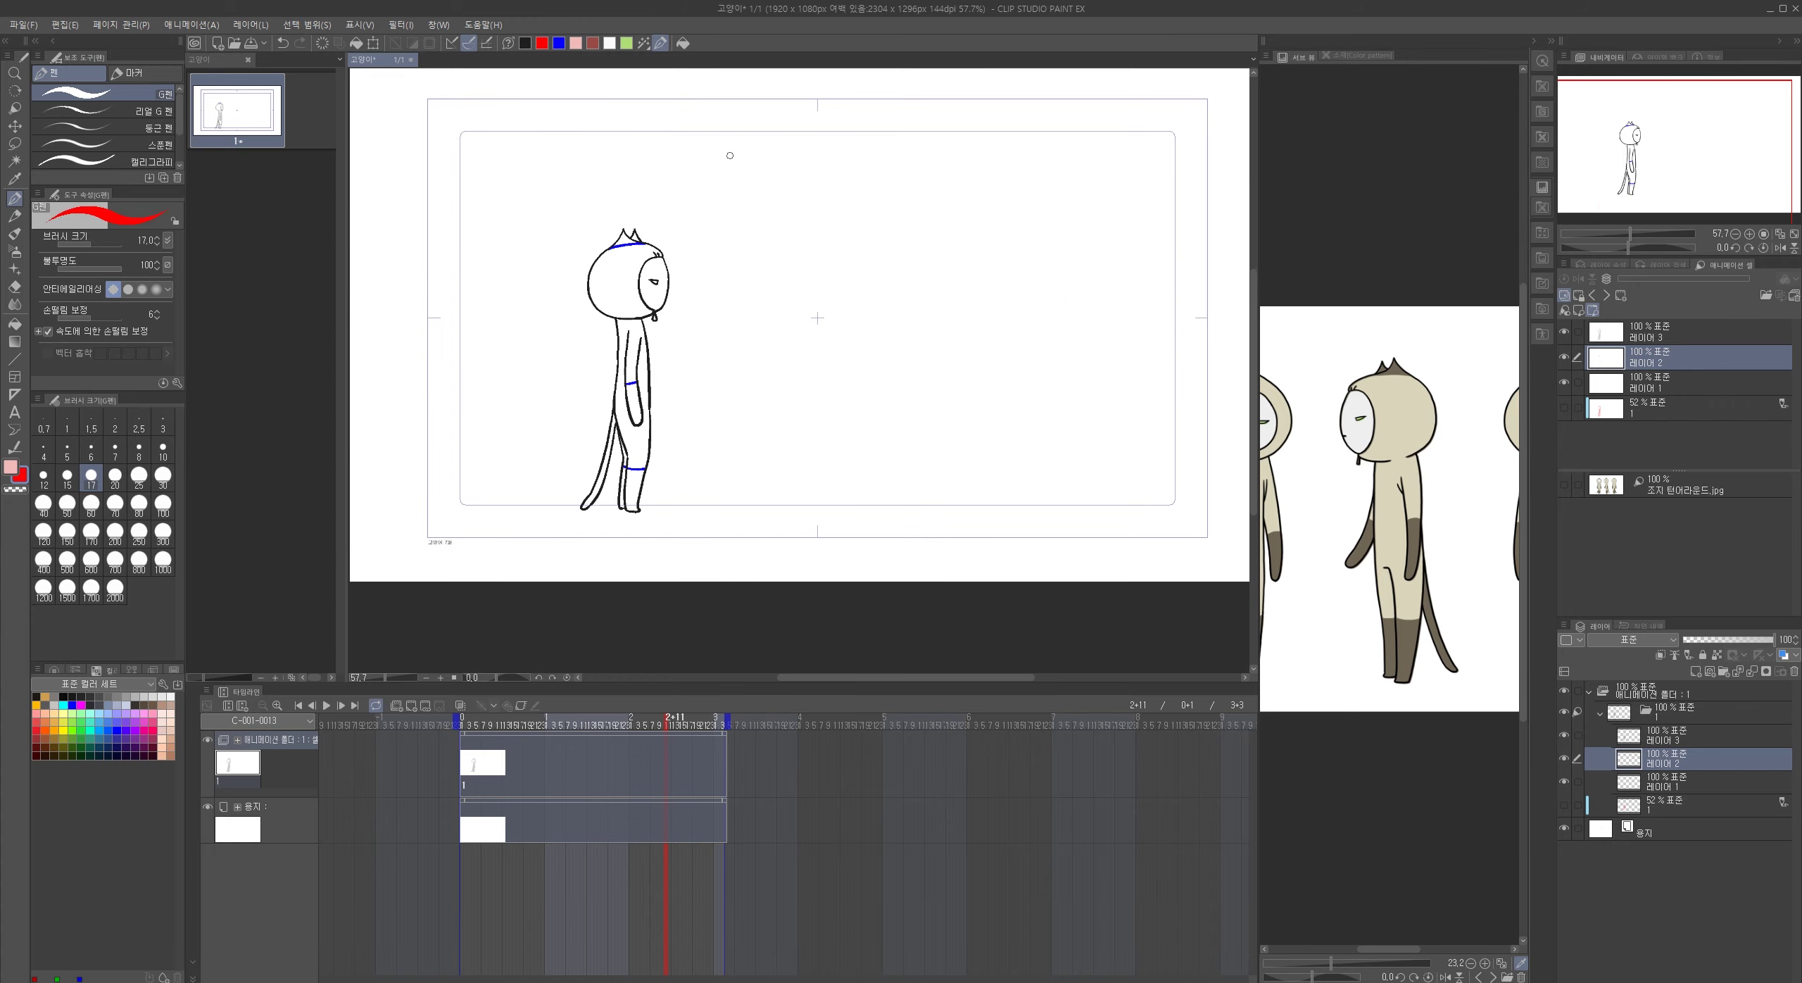
left_click_drag(711, 165, 713, 170)
- Add a new animation cel 2 at frame 7 of the timeline and register cel 1 on the light table
scroll(643, 784, "up", 2)
scroll(685, 786, "up", 1)
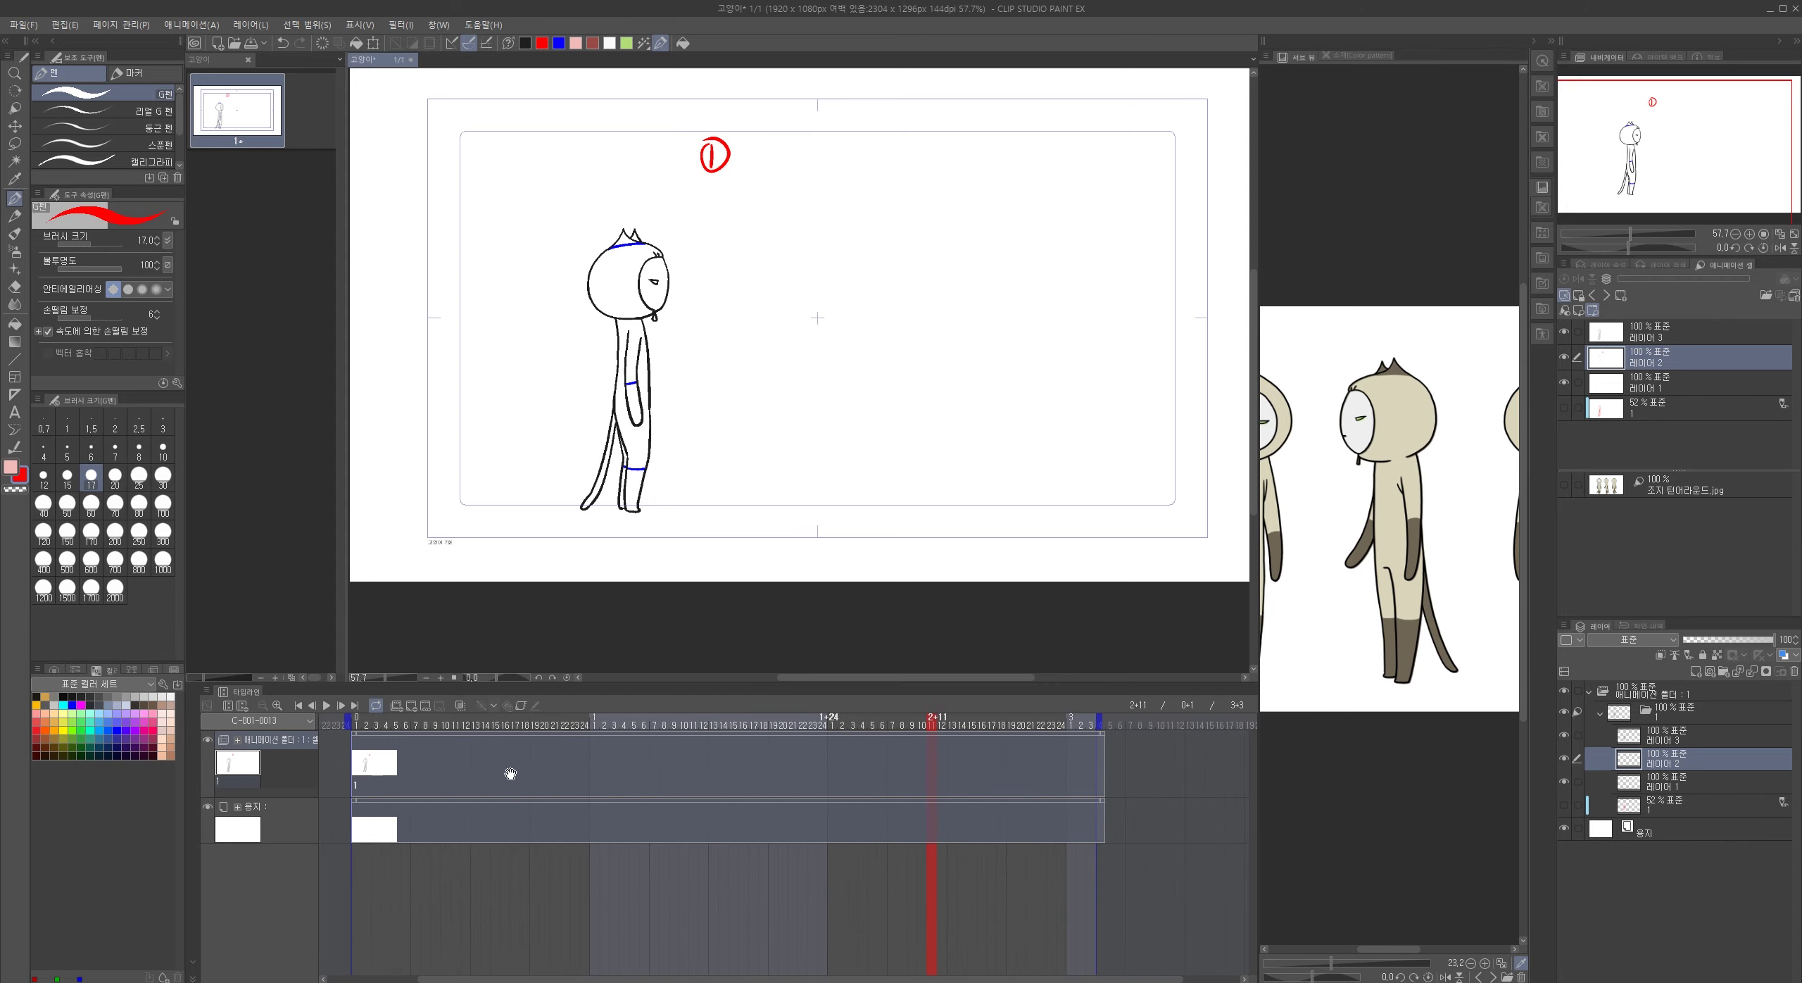
left_click(405, 728)
left_click(397, 723)
left_click(417, 730)
left_click(399, 707)
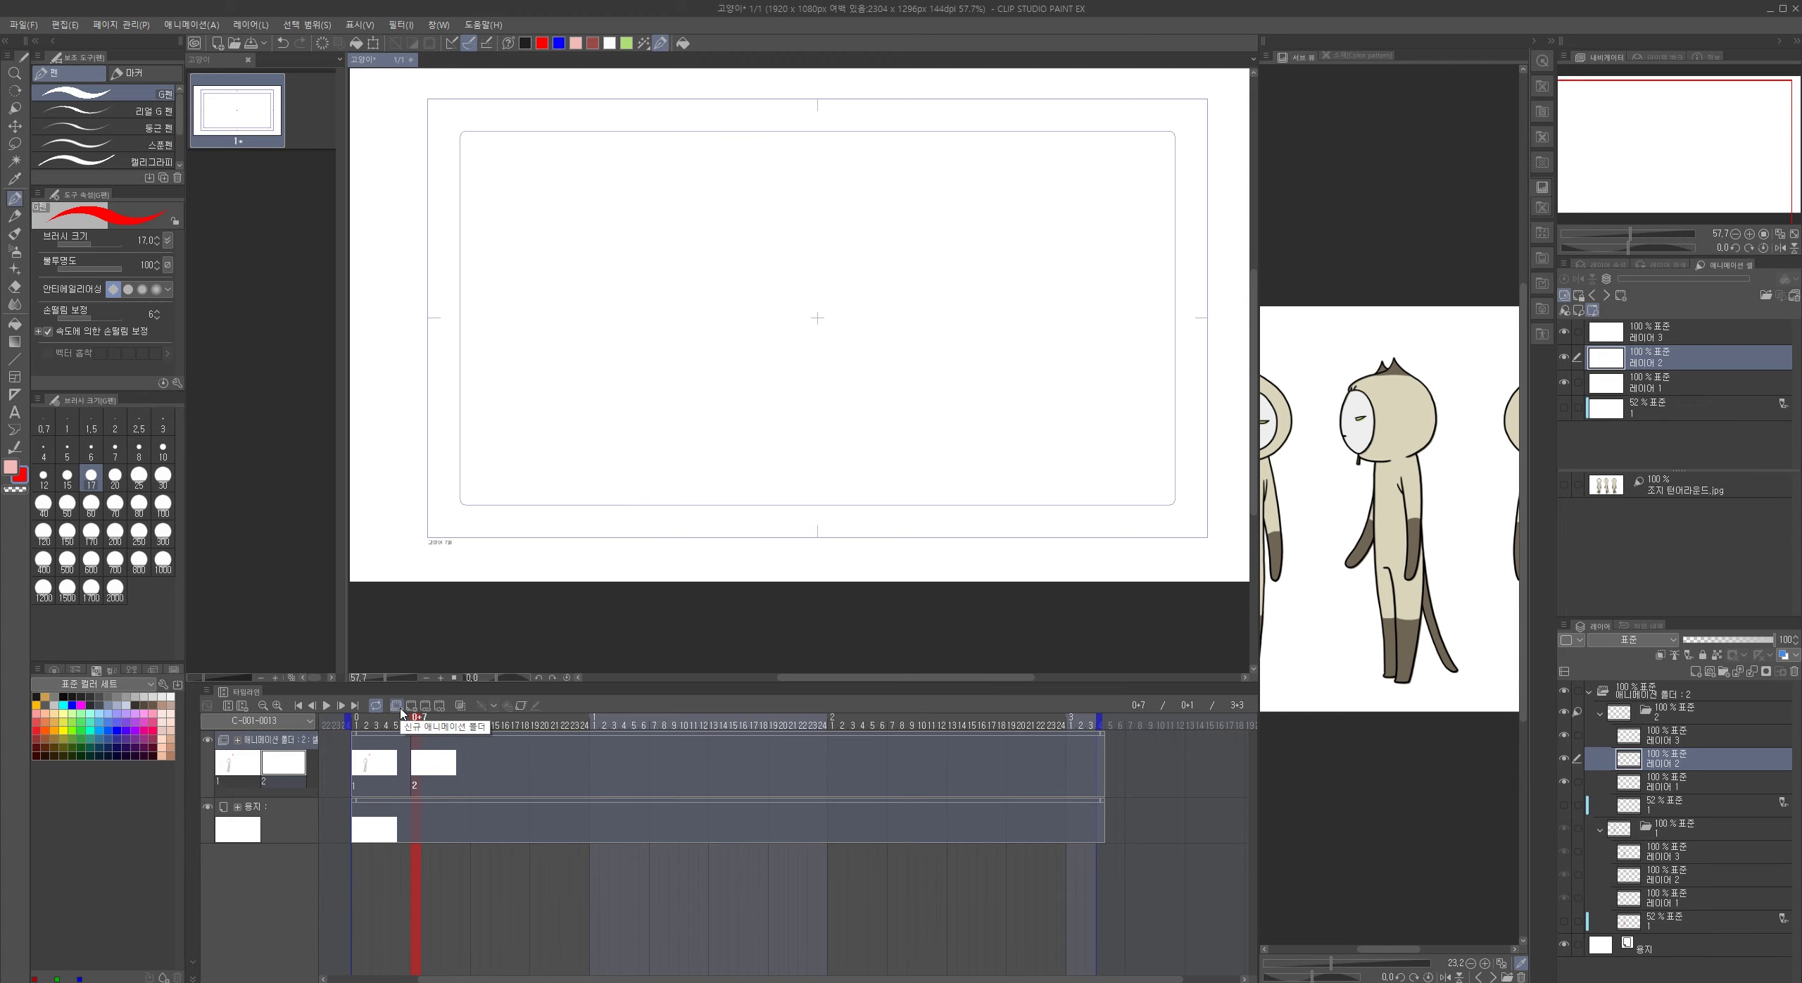
left_click_drag(1688, 825, 1662, 531)
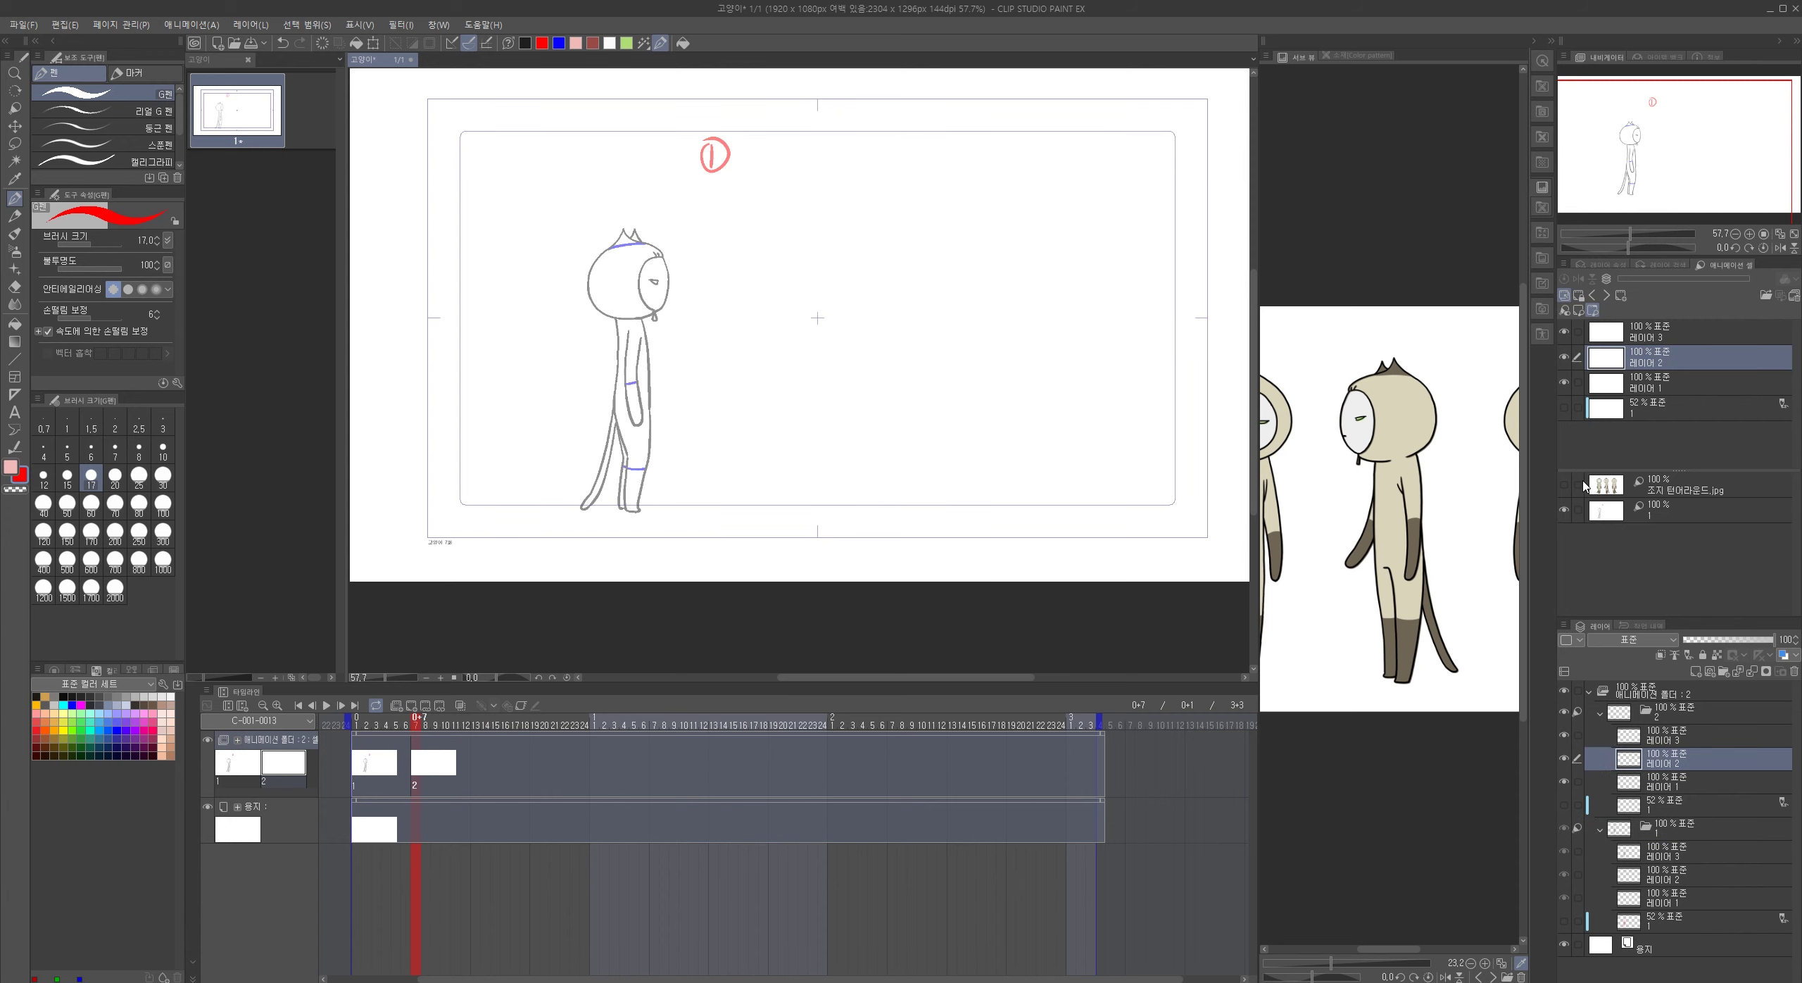
left_click(15, 200)
mouse_move(666, 402)
left_mouse_down()
mouse_move(778, 253)
mouse_move(1013, 356)
left_mouse_up()
key("ctrl+z")
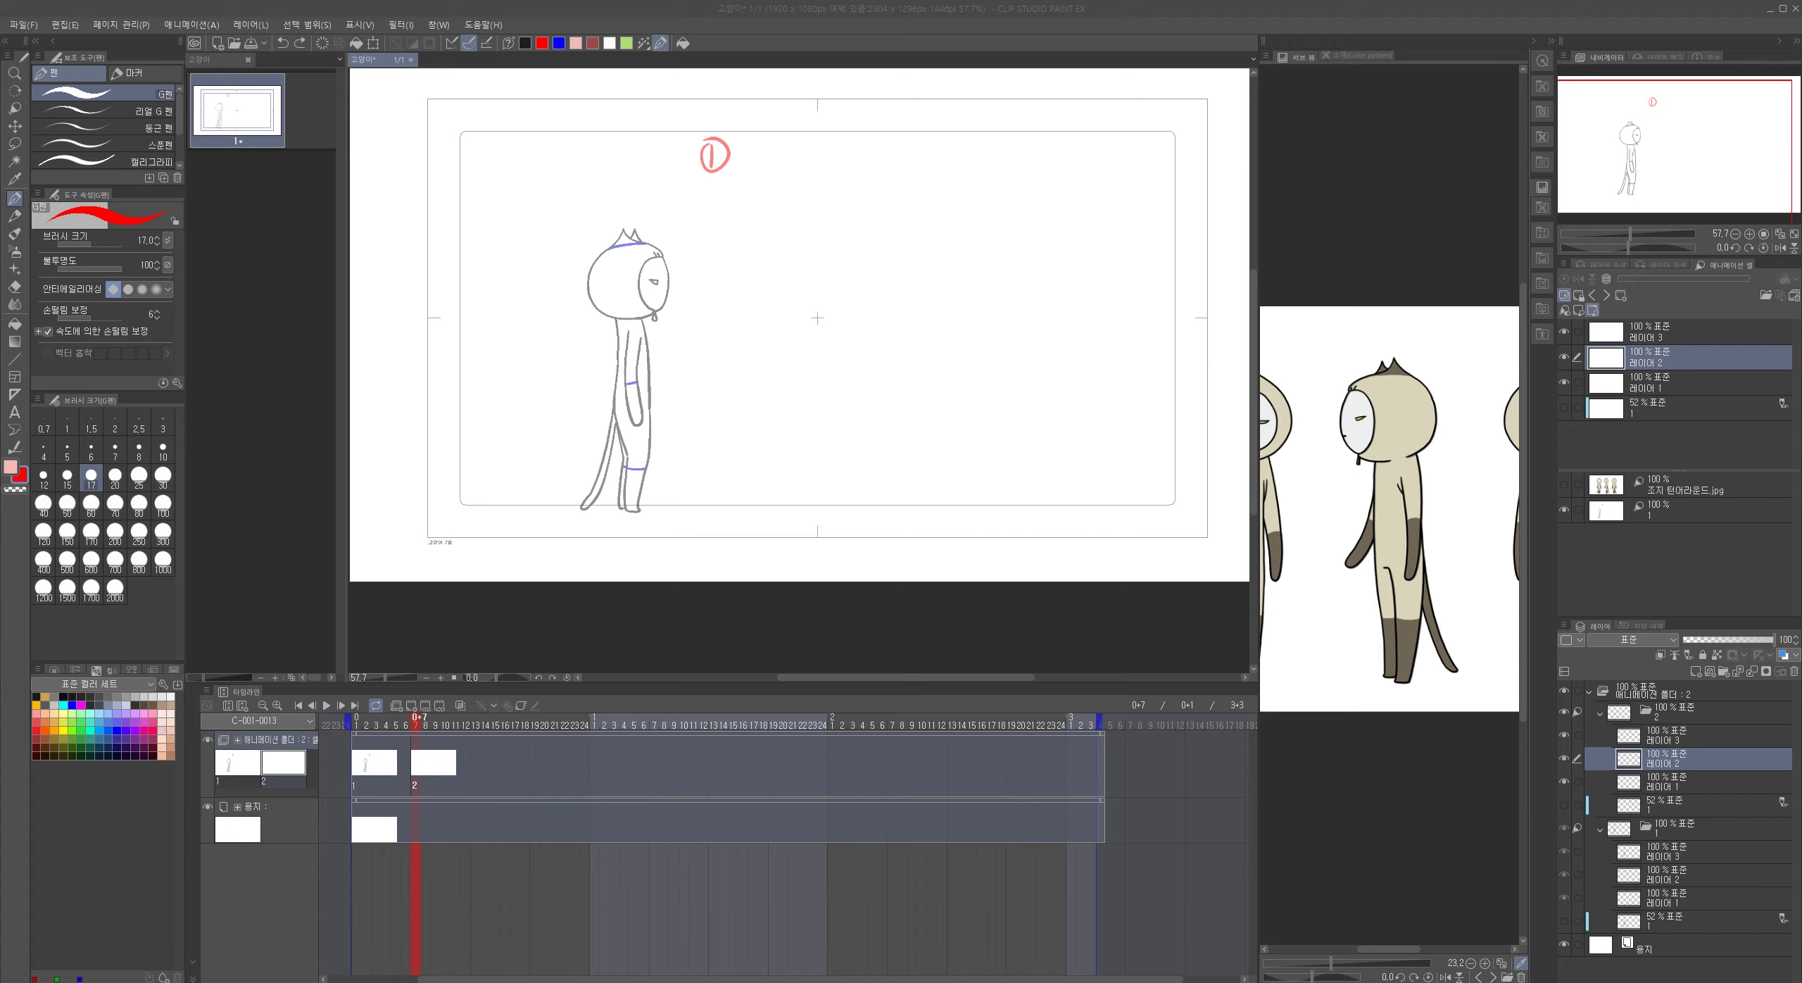
- Rotate the cel 1 light-table image clockwise and shift it so the traced character leans forward
left_click(1037, 35)
scroll(710, 303, "up", 3)
left_click_drag(682, 283, 780, 378)
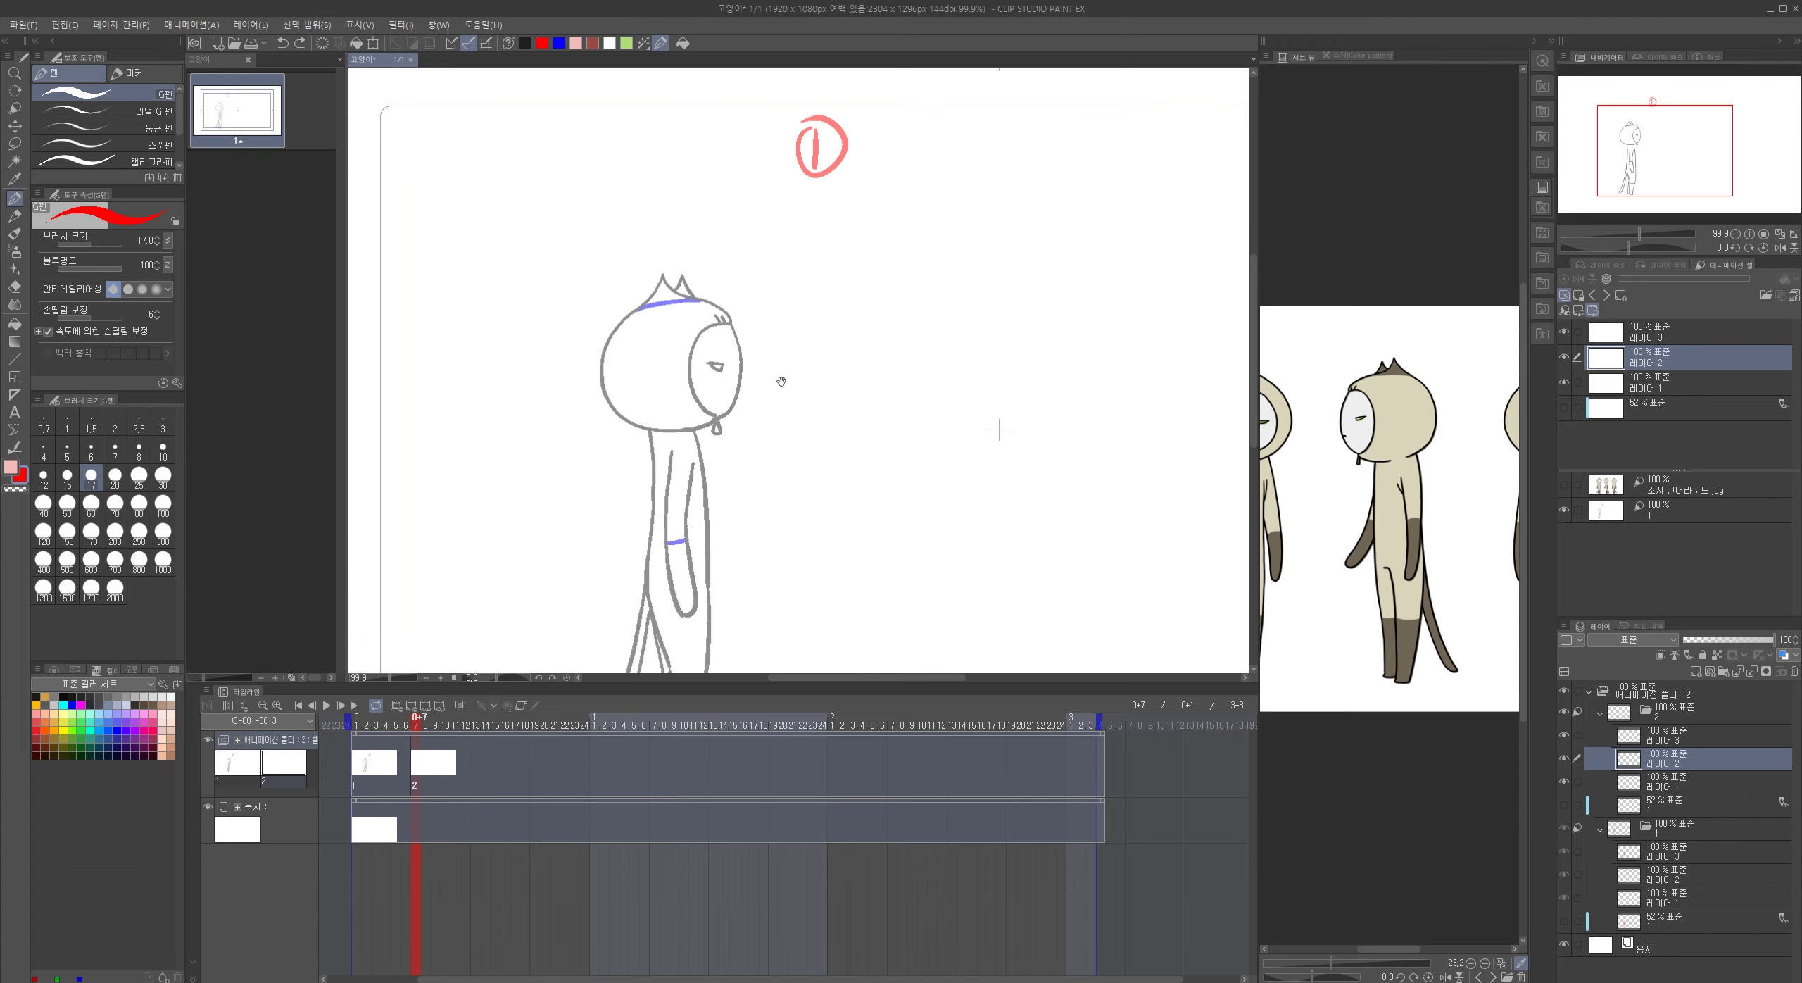
scroll(802, 376, "up", 2)
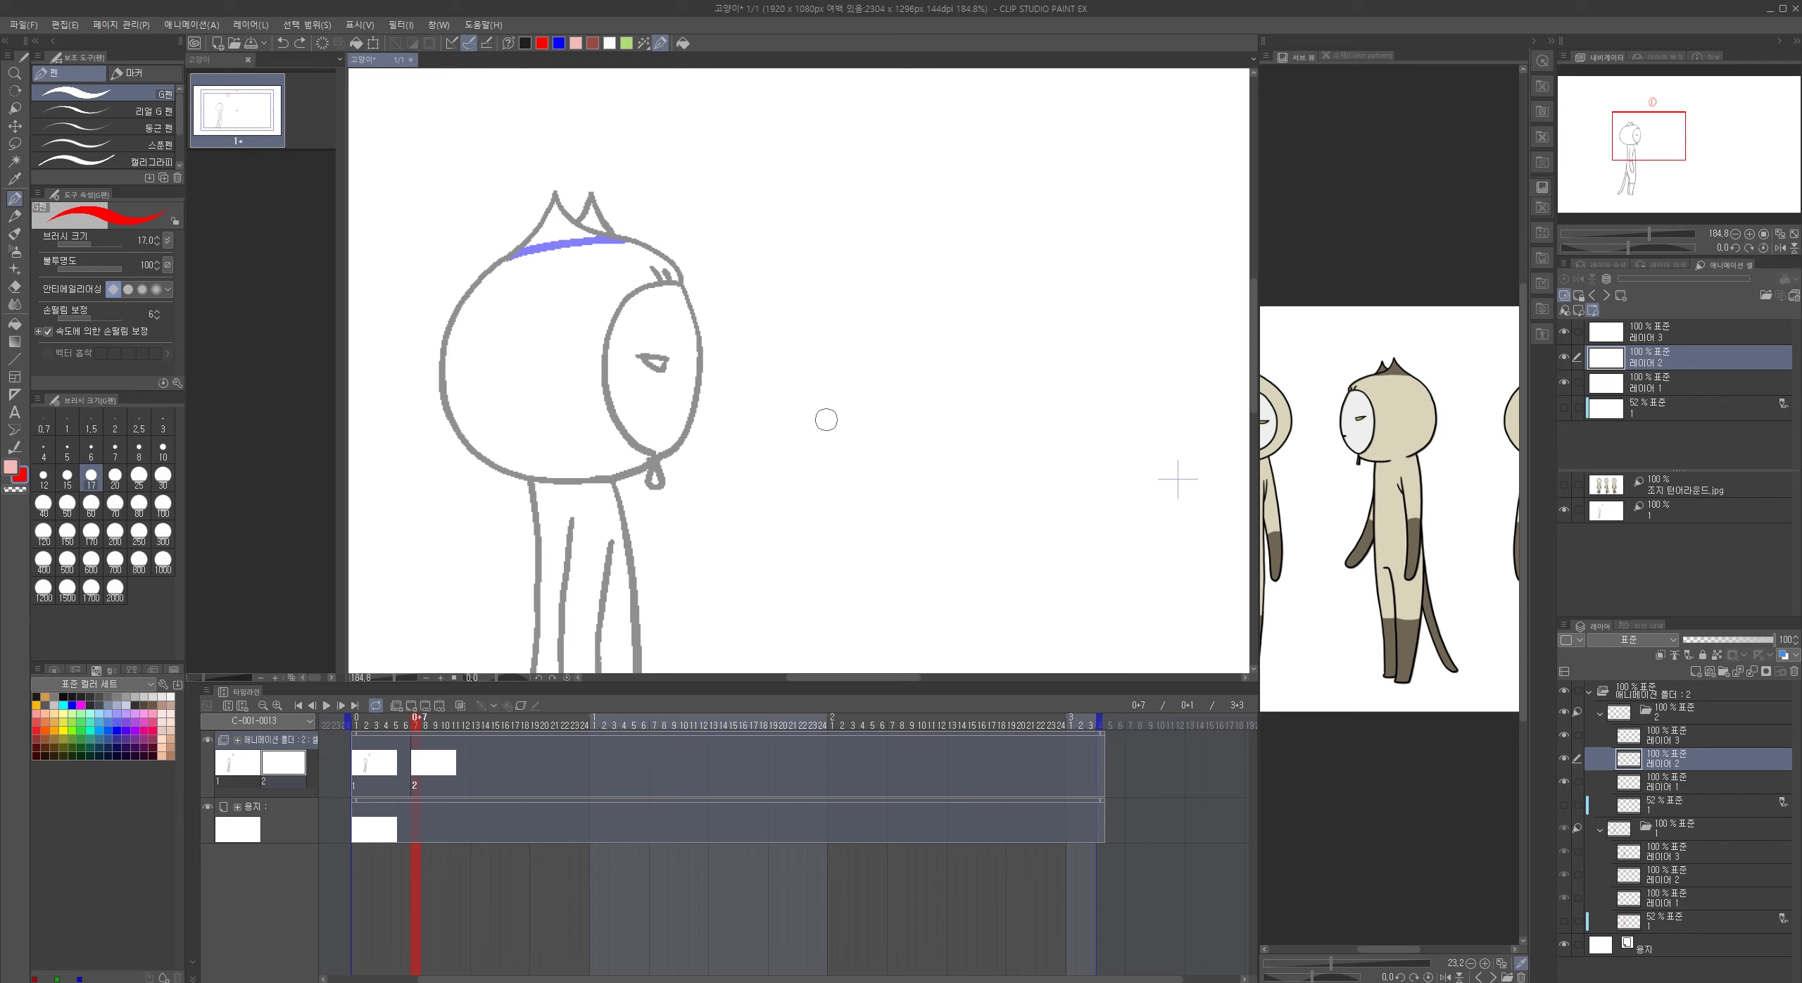
scroll(830, 417, "down", 1)
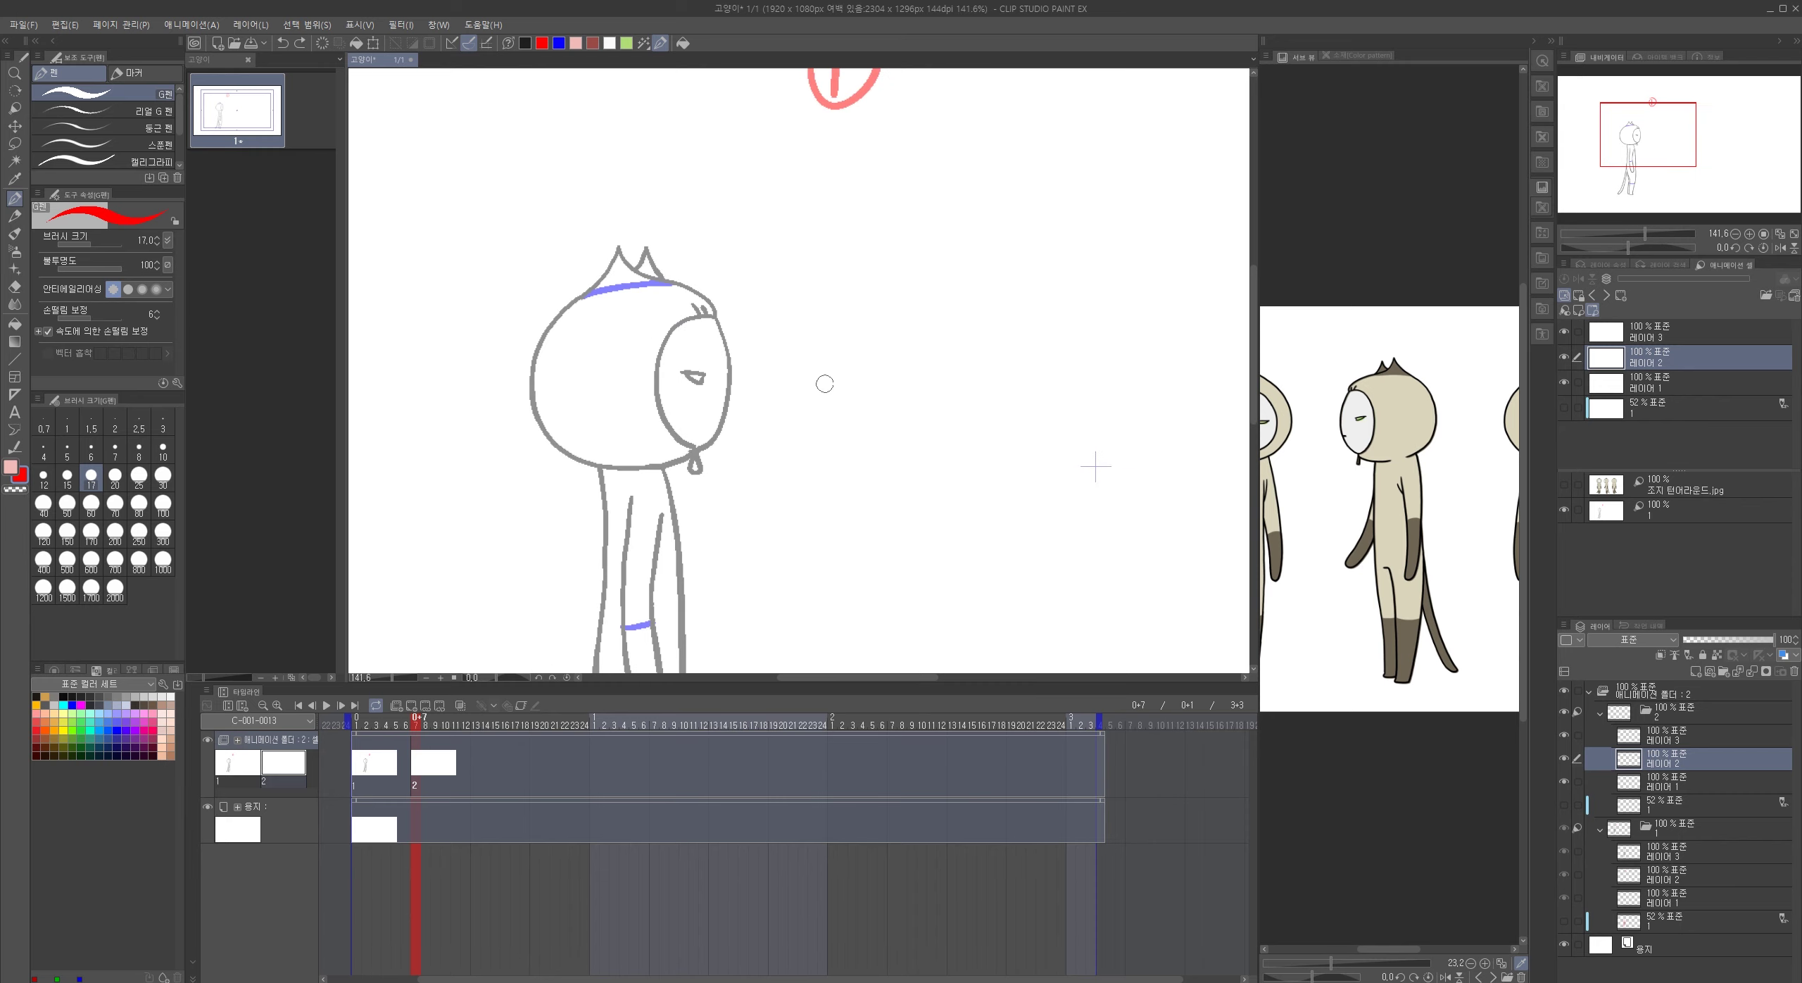
left_click(1679, 523)
scroll(1009, 479, "down", 2)
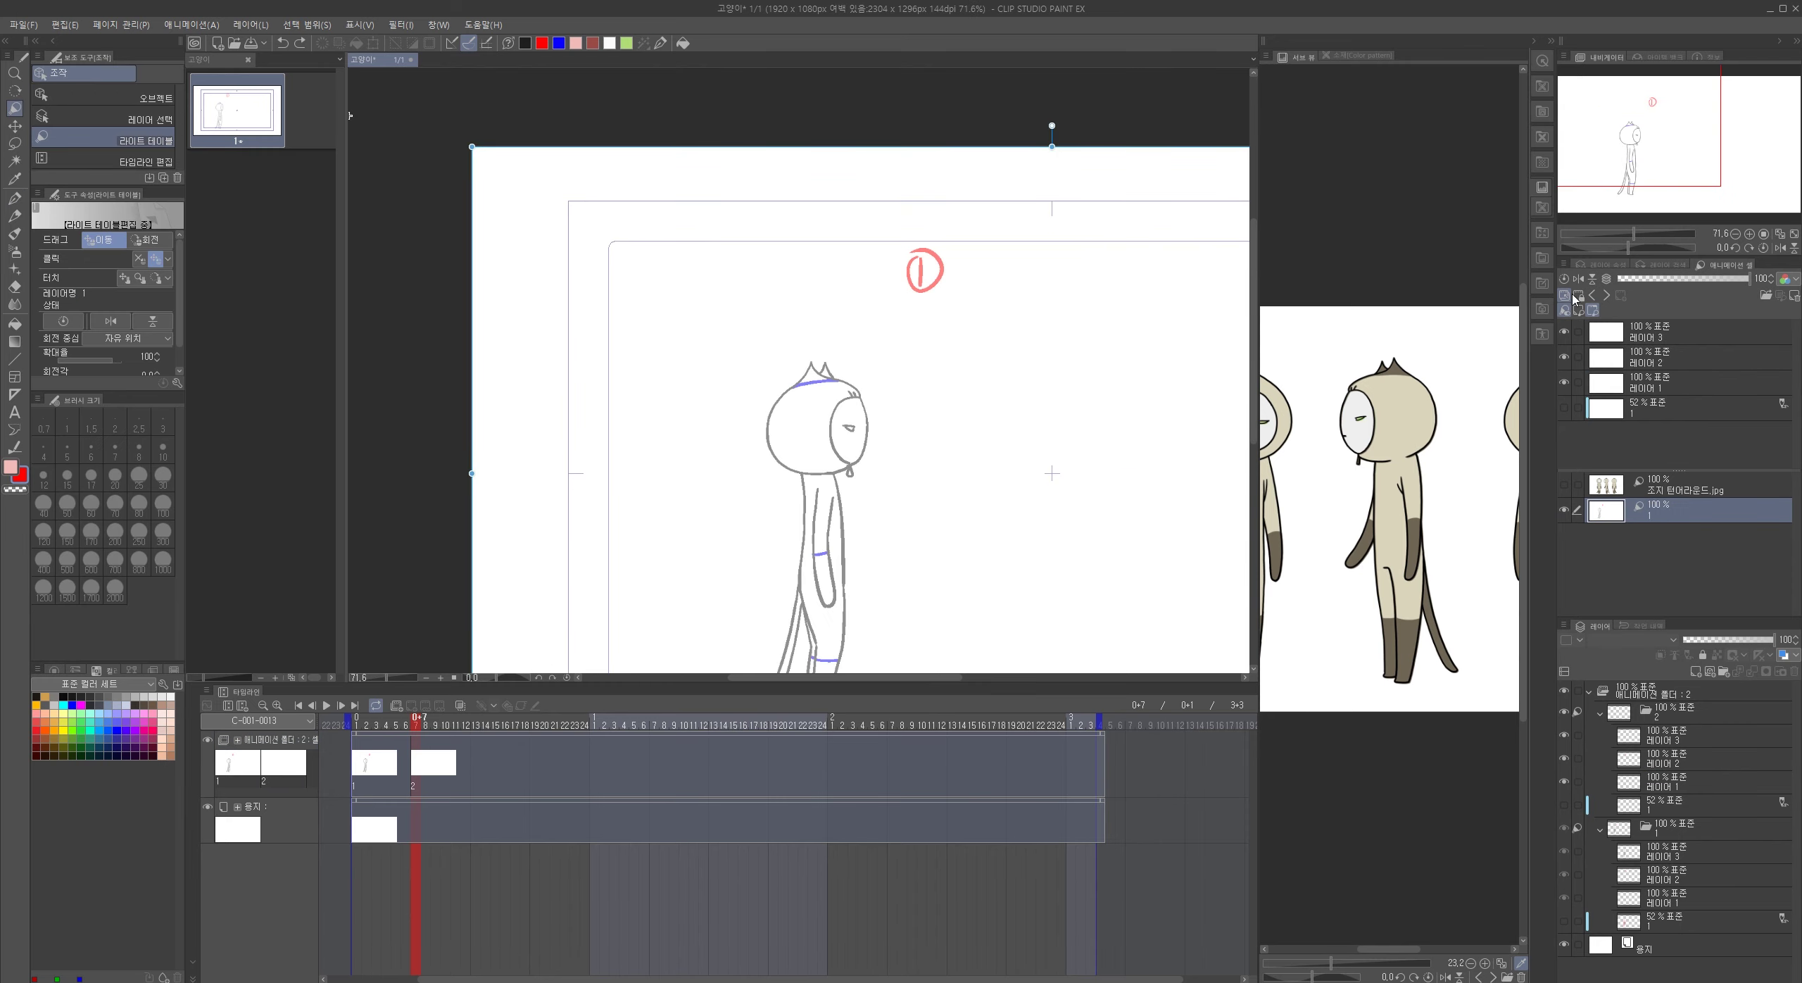
left_click_drag(690, 137, 778, 64)
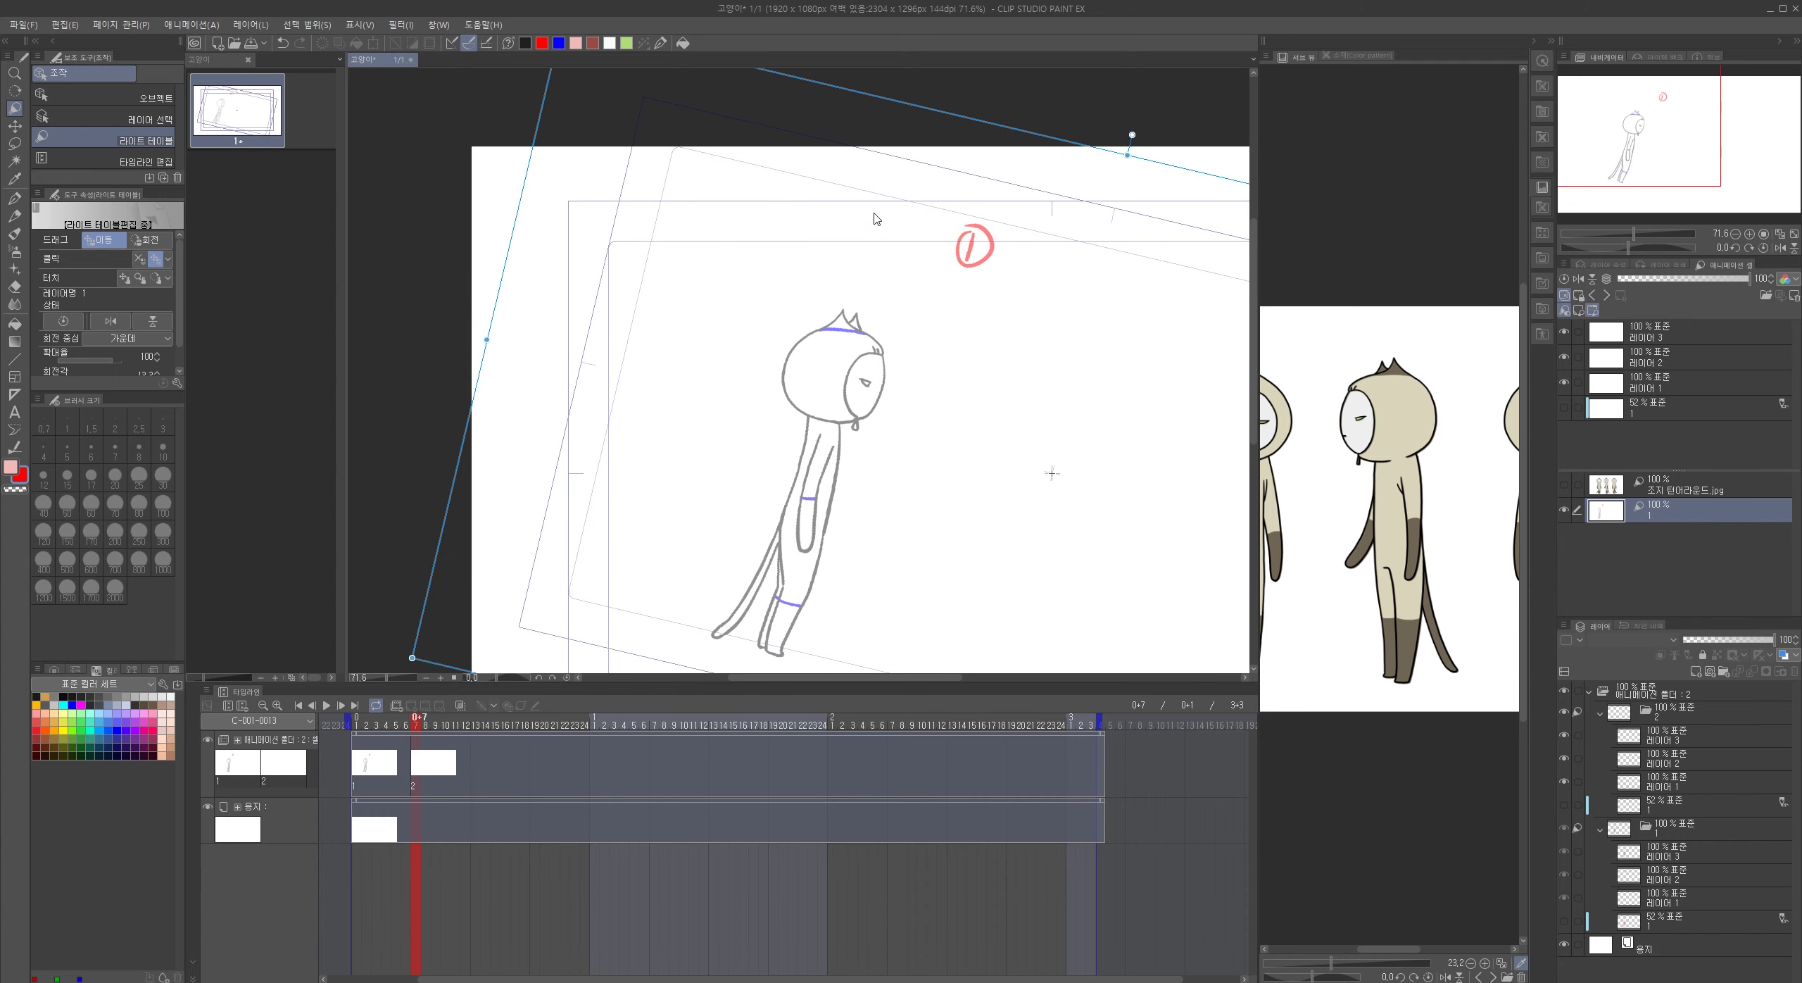
left_click_drag(873, 215, 882, 208)
mouse_move(904, 406)
left_mouse_down()
mouse_move(920, 461)
mouse_move(979, 432)
left_mouse_up()
key("ctrl+space")
- Ink the oval face outline in black on 레이어 3 of cel 2, tracing the tilted light-table image
left_click(14, 199)
left_click(526, 43)
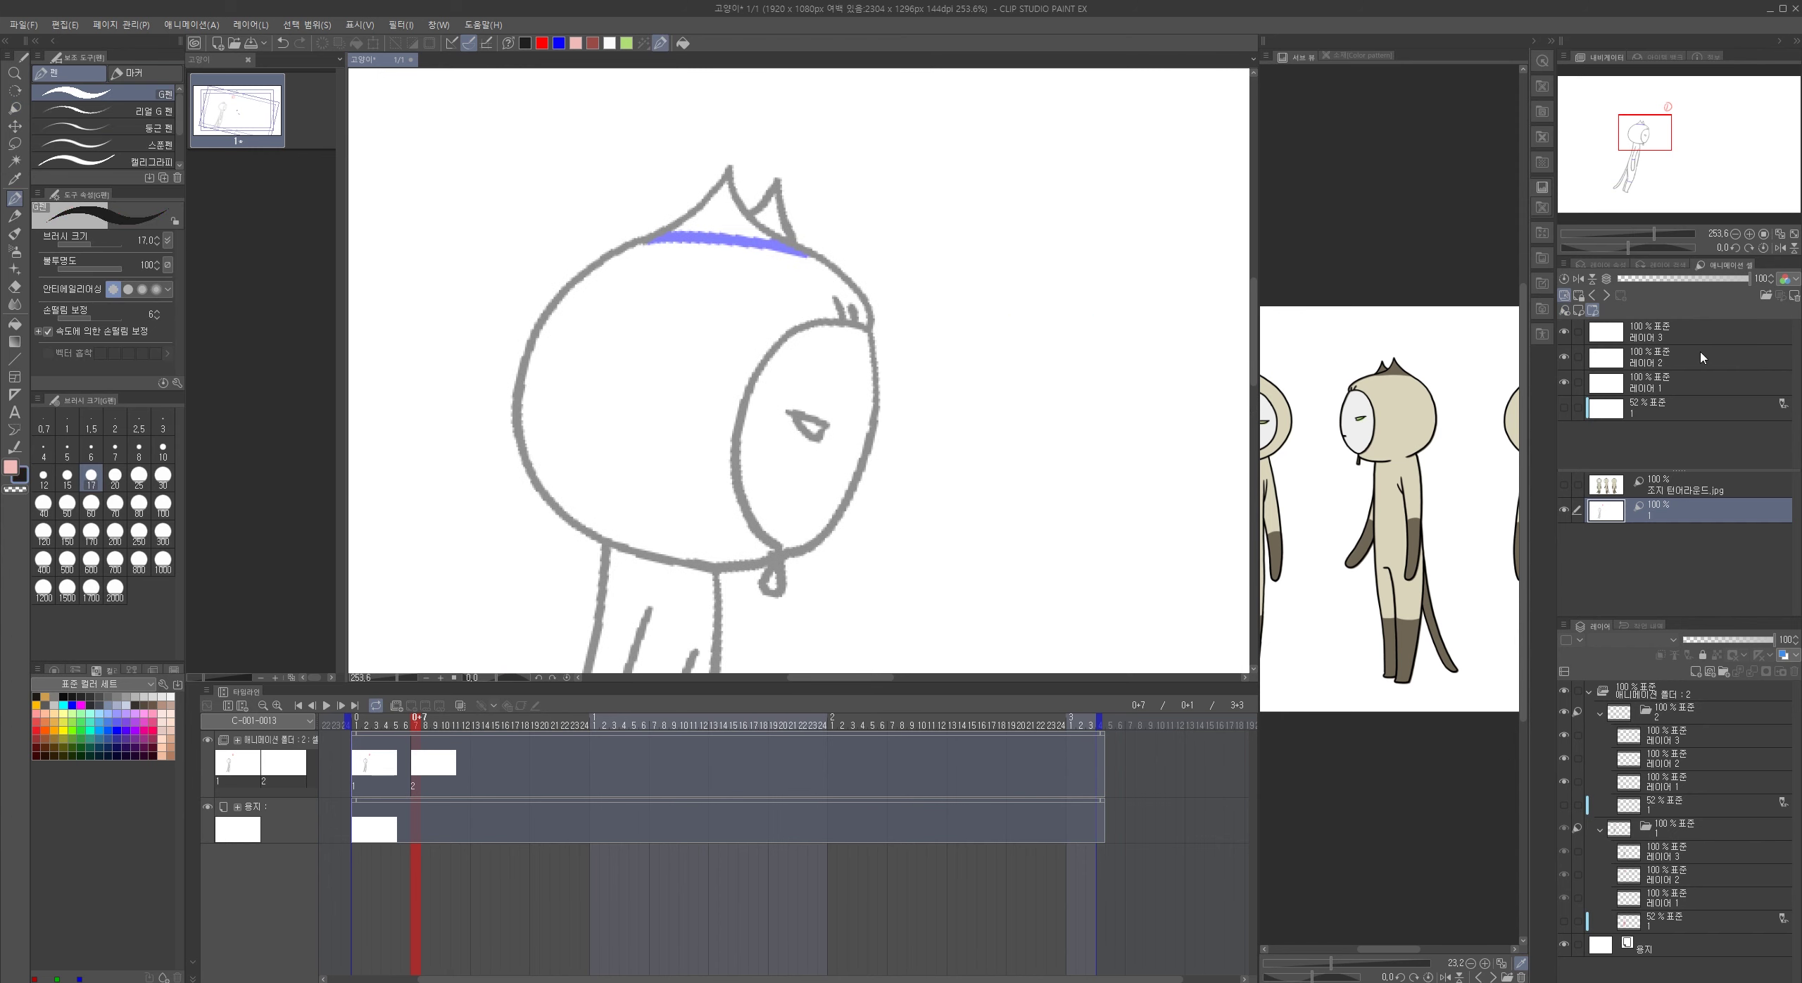
left_click(1686, 332)
mouse_move(873, 328)
left_mouse_down()
mouse_move(769, 230)
mouse_move(727, 161)
mouse_move(760, 224)
mouse_move(864, 325)
mouse_move(764, 352)
mouse_move(735, 419)
mouse_move(735, 485)
mouse_move(765, 538)
mouse_move(864, 336)
mouse_move(859, 471)
mouse_move(830, 526)
mouse_move(785, 551)
left_mouse_up()
key("ctrl+z")
scroll(874, 419, "up", 2)
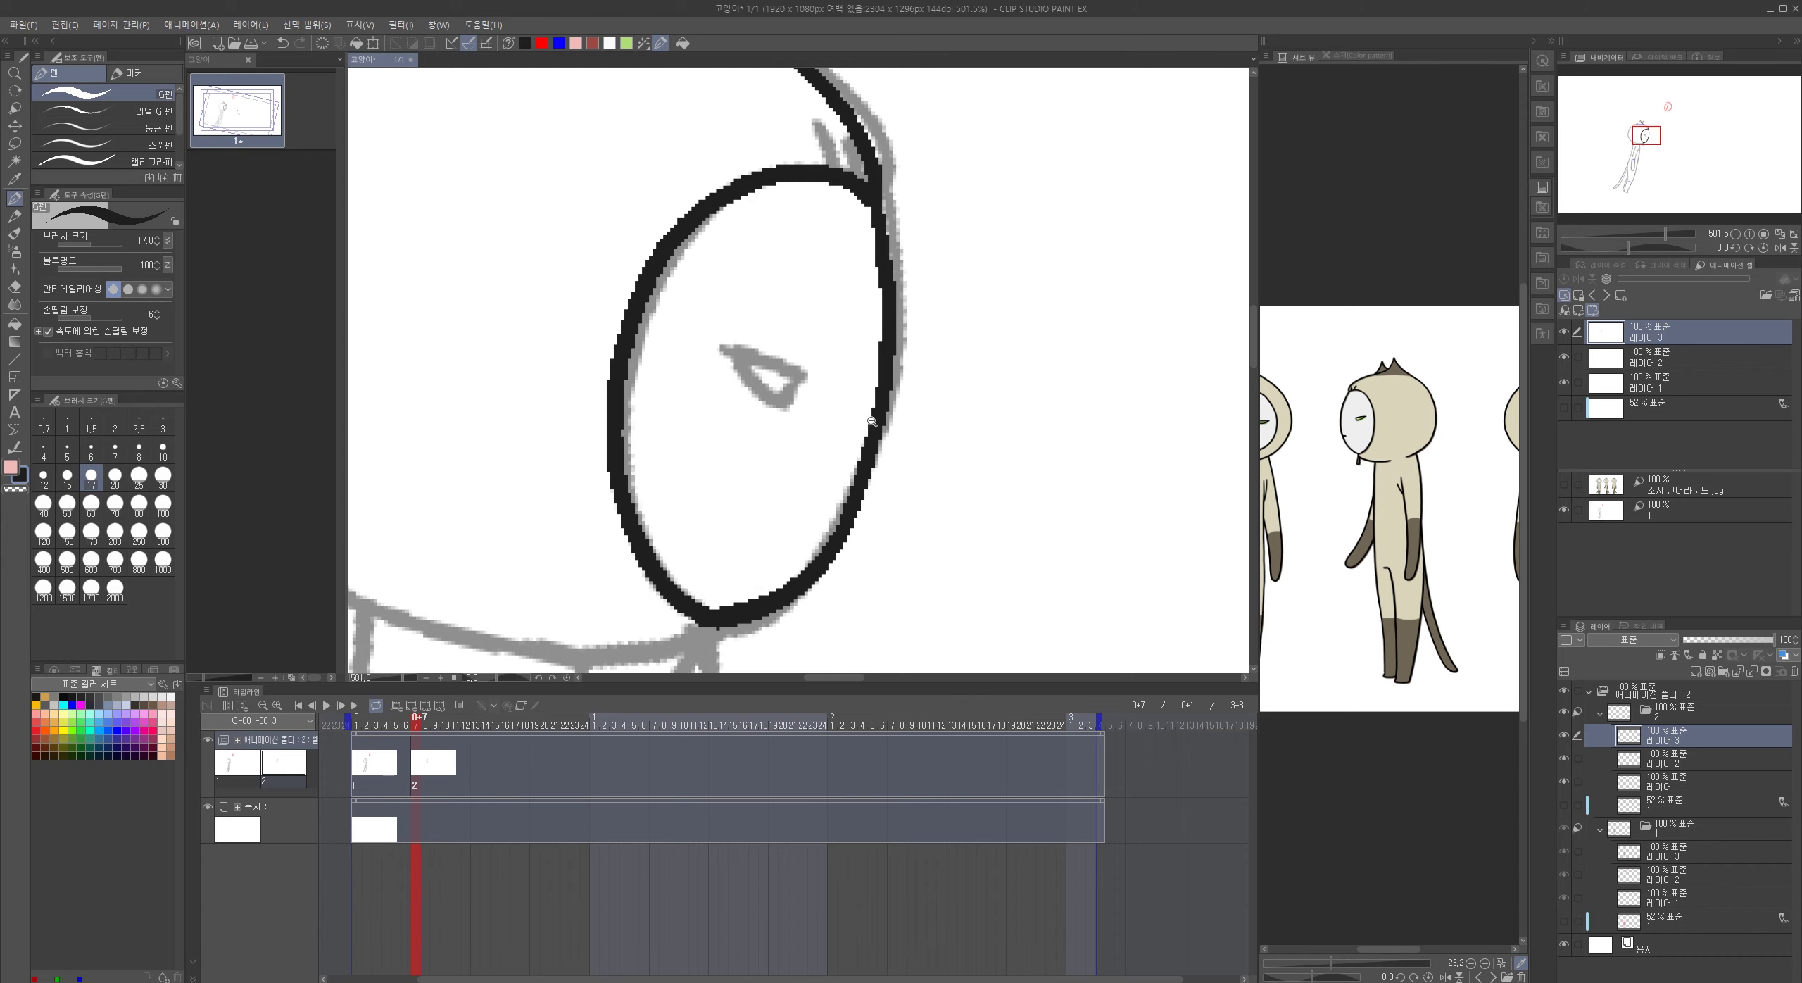
- Ink the ear and the forehead contour in black over the light-table image
scroll(873, 420, "down", 2)
left_click_drag(824, 149, 849, 234)
scroll(849, 240, "up", 2)
mouse_move(715, 298)
left_mouse_down()
mouse_move(777, 222)
mouse_move(829, 371)
mouse_move(862, 405)
left_mouse_up()
scroll(838, 400, "down", 3)
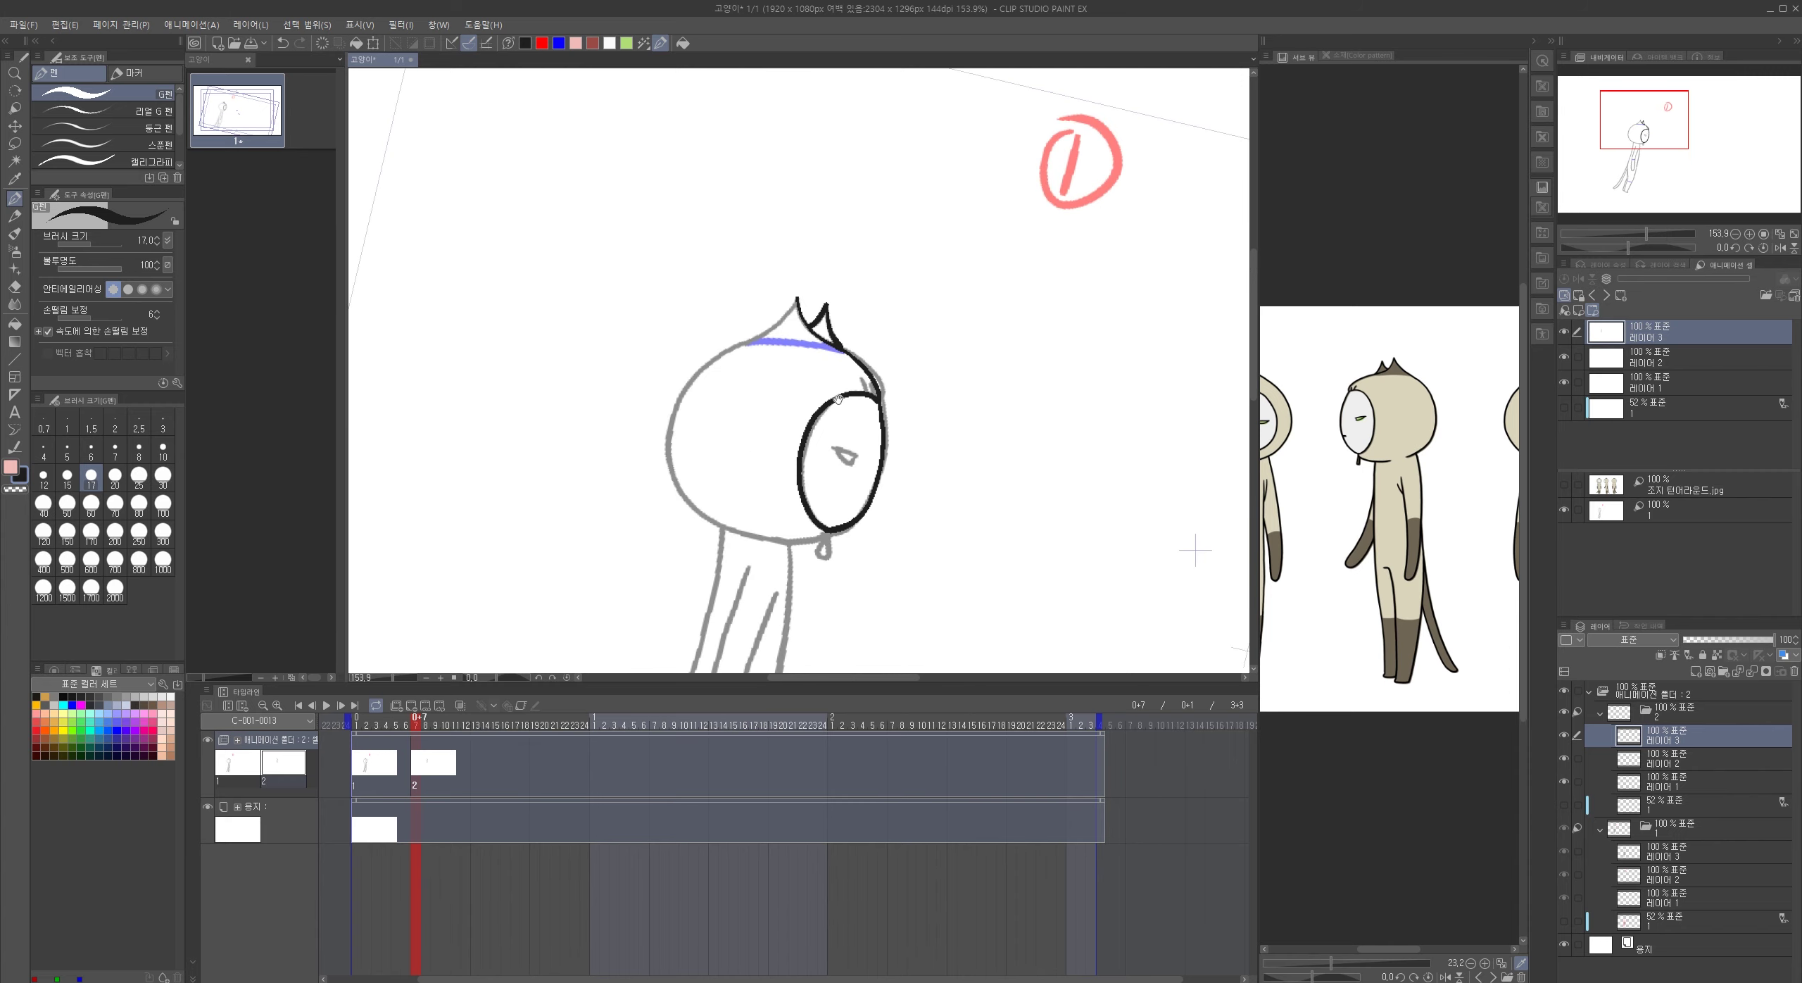
- Ink the back of the head, the eye, the forehead strands and the chin drop in black
scroll(838, 399, "up", 2)
mouse_move(795, 222)
left_mouse_down()
mouse_move(582, 398)
mouse_move(561, 538)
mouse_move(662, 428)
mouse_move(602, 431)
mouse_move(644, 496)
mouse_move(778, 553)
mouse_move(884, 544)
mouse_move(893, 566)
mouse_move(895, 549)
left_mouse_up()
mouse_move(898, 385)
left_mouse_down()
mouse_move(947, 405)
mouse_move(930, 422)
left_mouse_up()
mouse_move(949, 258)
left_mouse_down()
mouse_move(904, 357)
mouse_move(925, 385)
left_mouse_up()
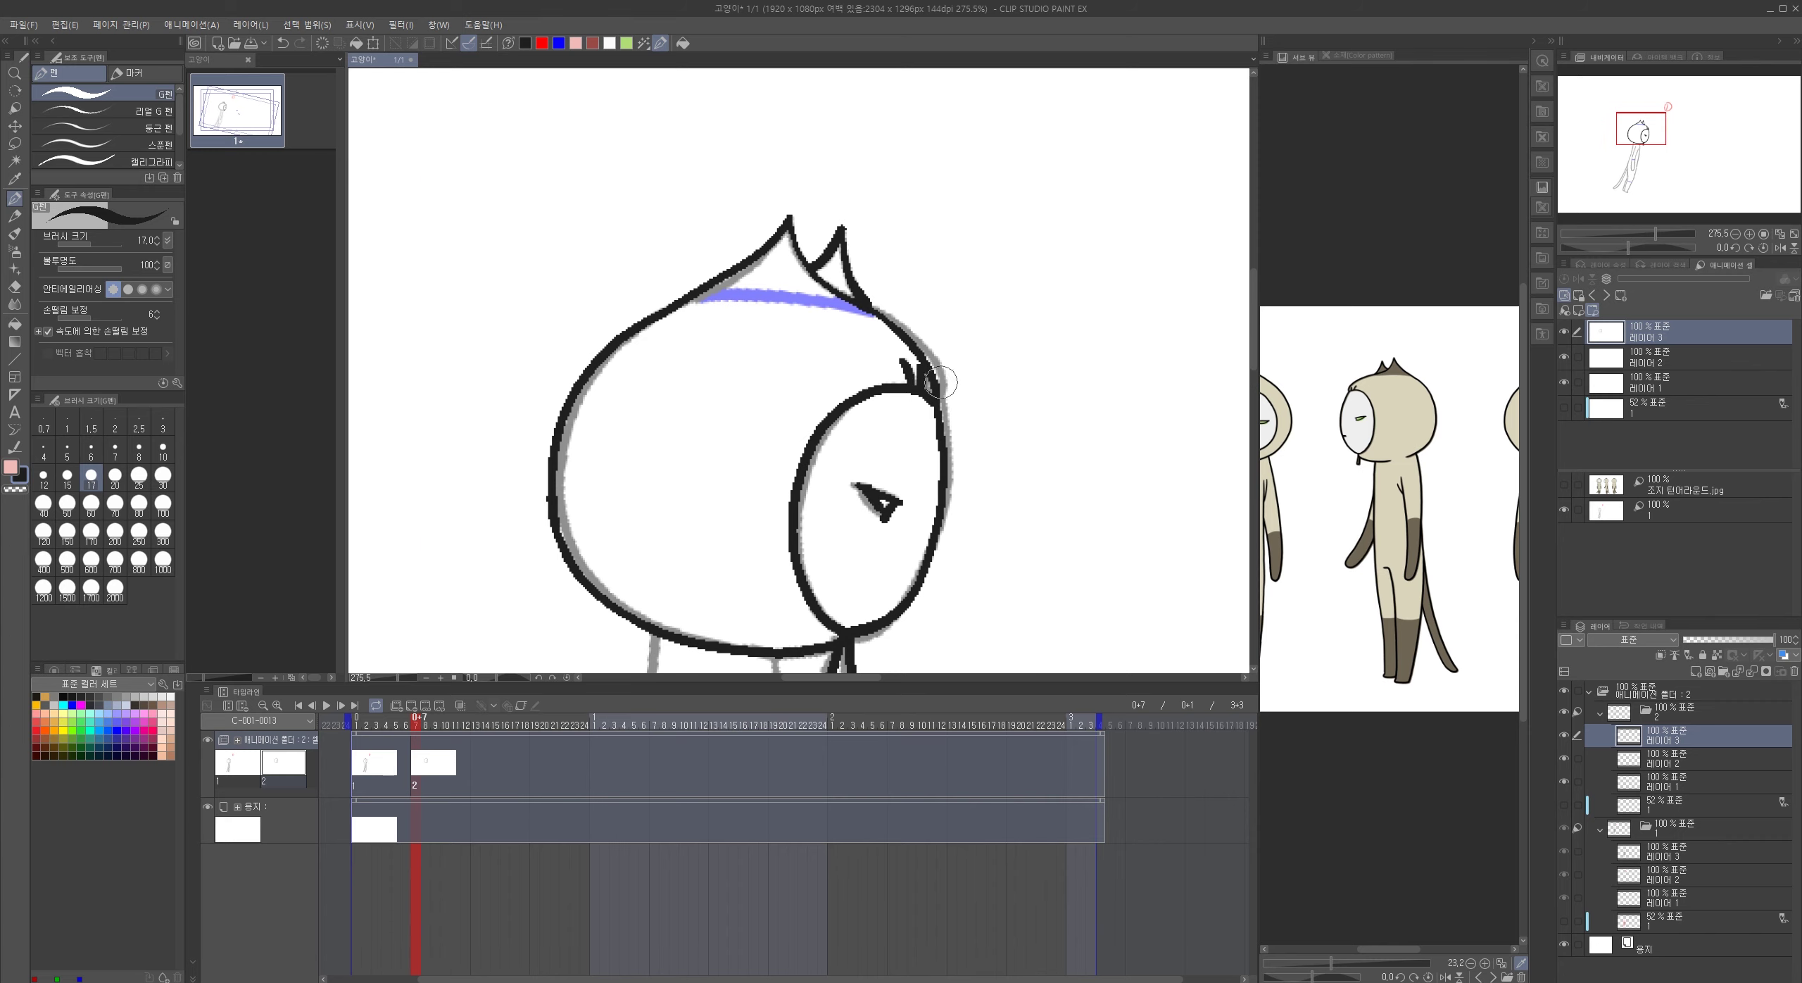
- Move cel 1 above the character reference image on the light table and reset its position and rotation
scroll(940, 382, "down", 5)
scroll(998, 487, "down", 3)
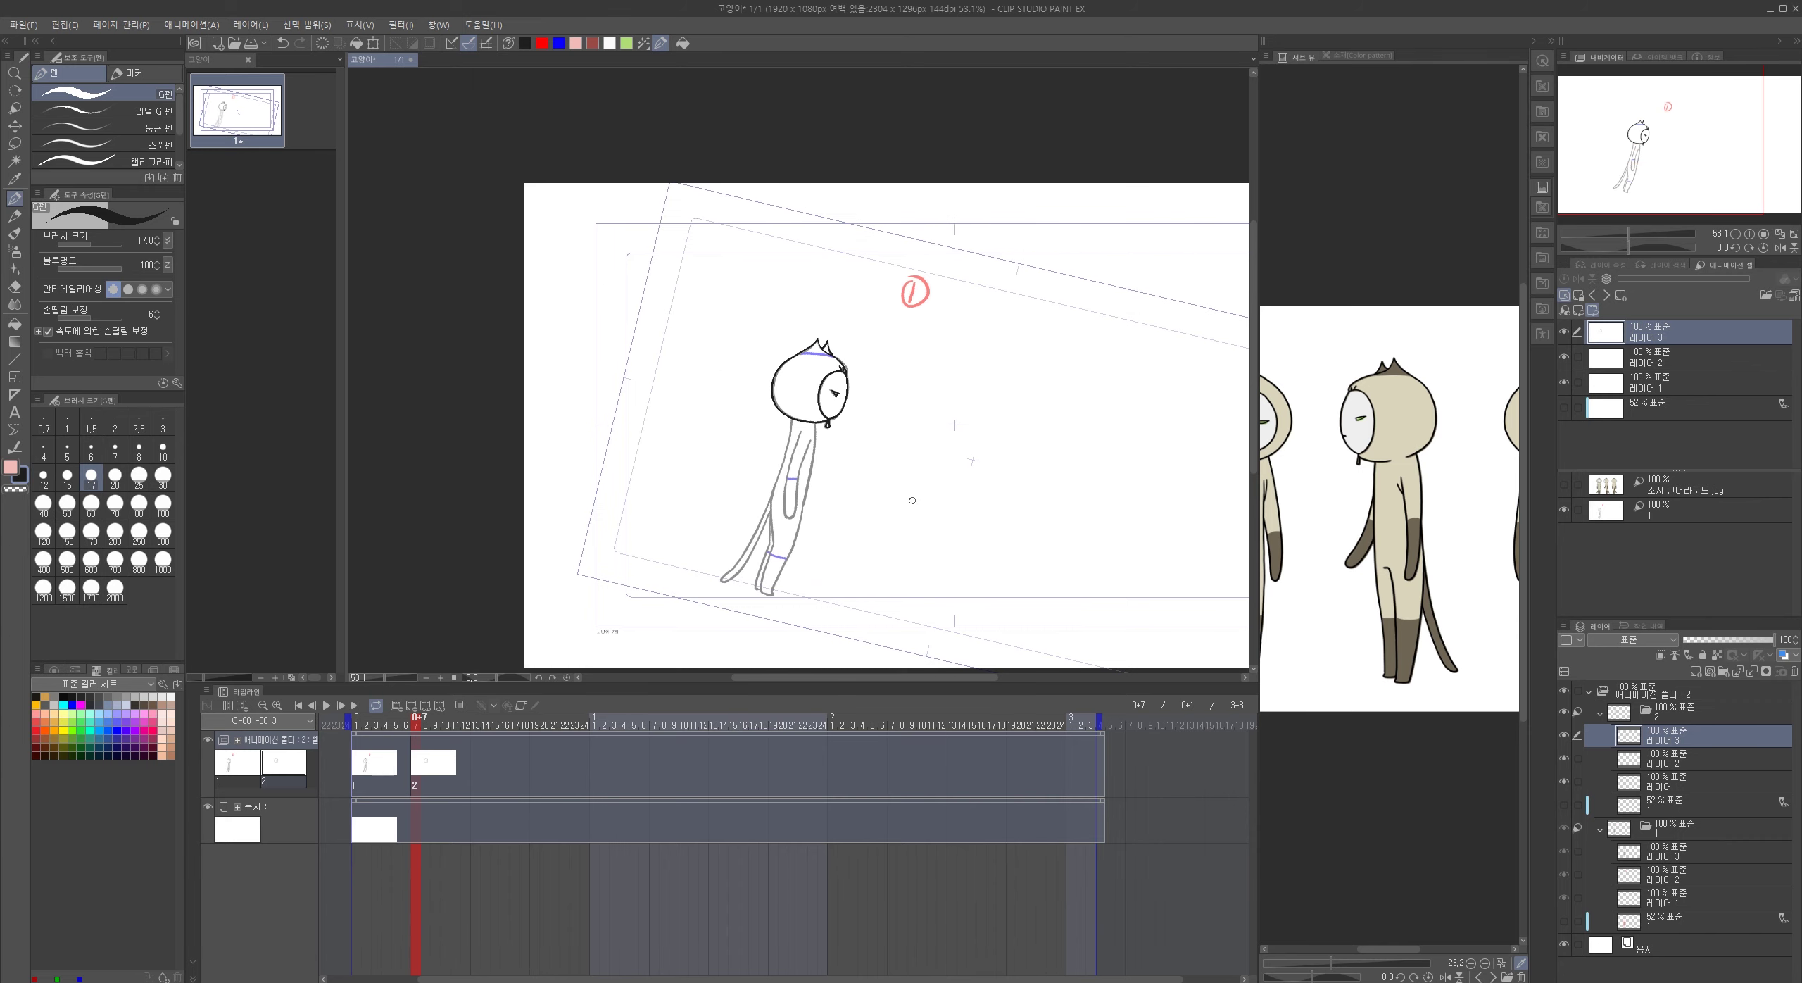
left_click(1656, 487)
left_click_drag(1657, 512, 1656, 477)
left_click(1563, 279)
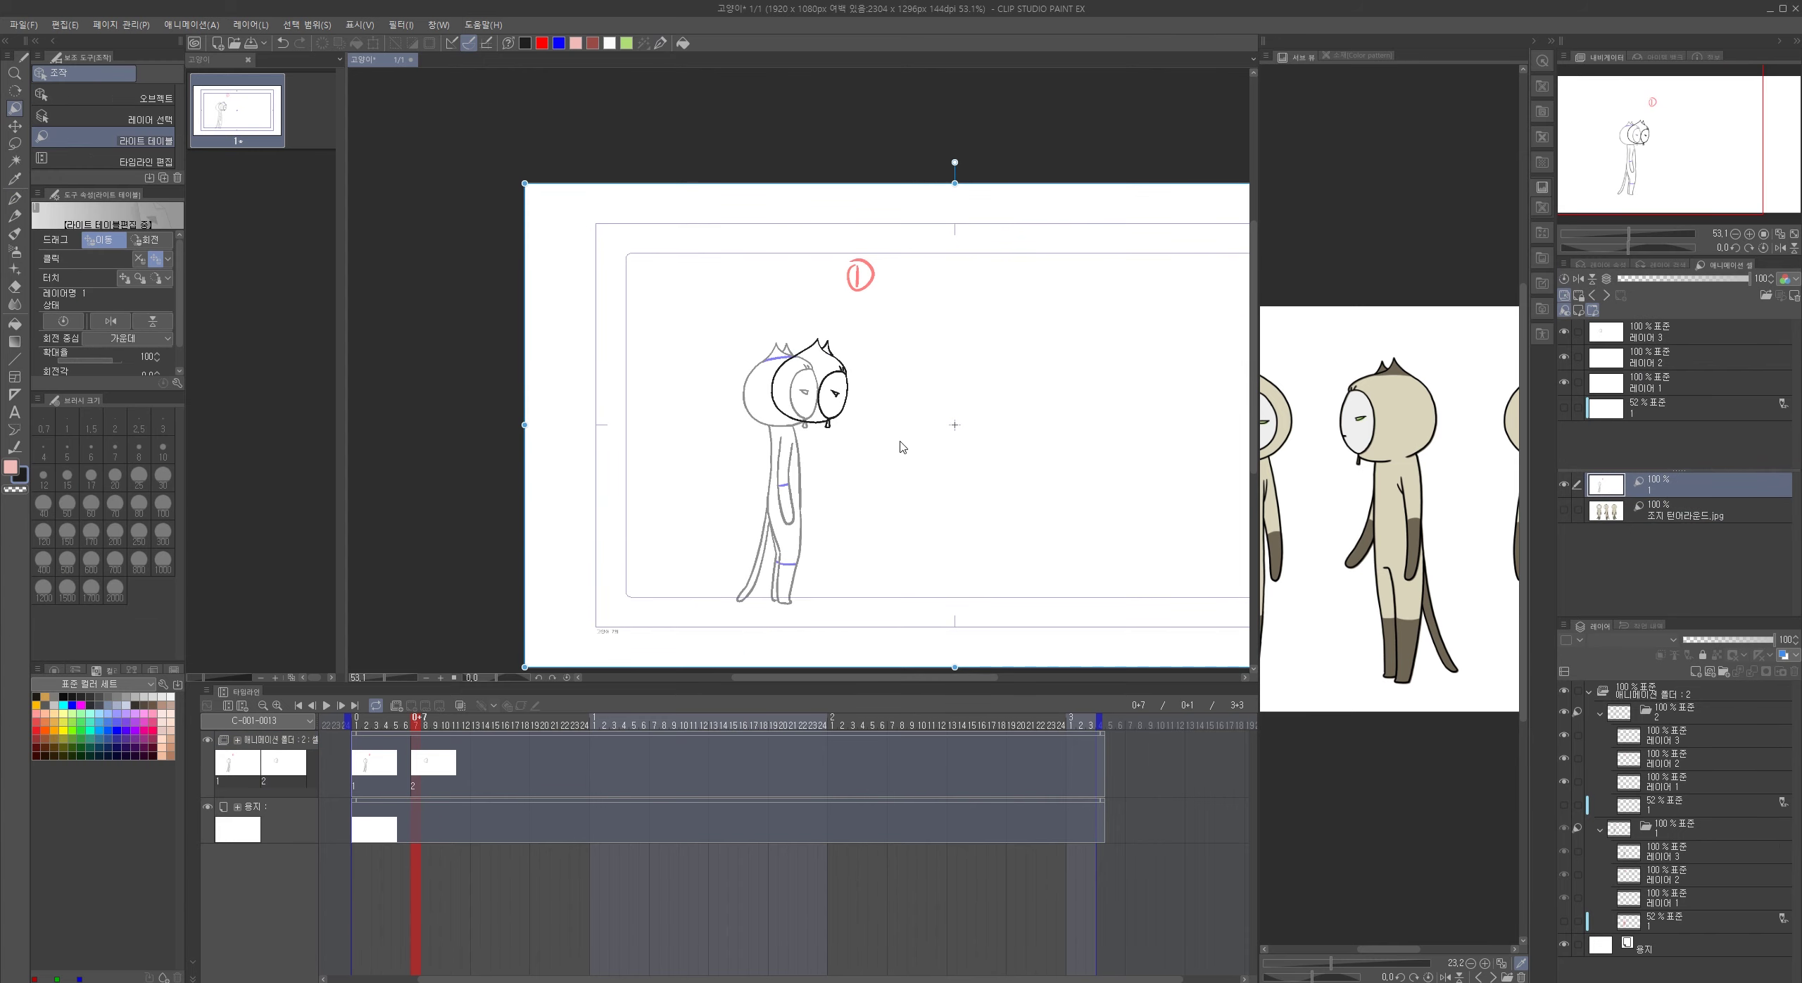
left_click_drag(913, 453, 928, 457)
scroll(928, 458, "up", 6)
key("k")
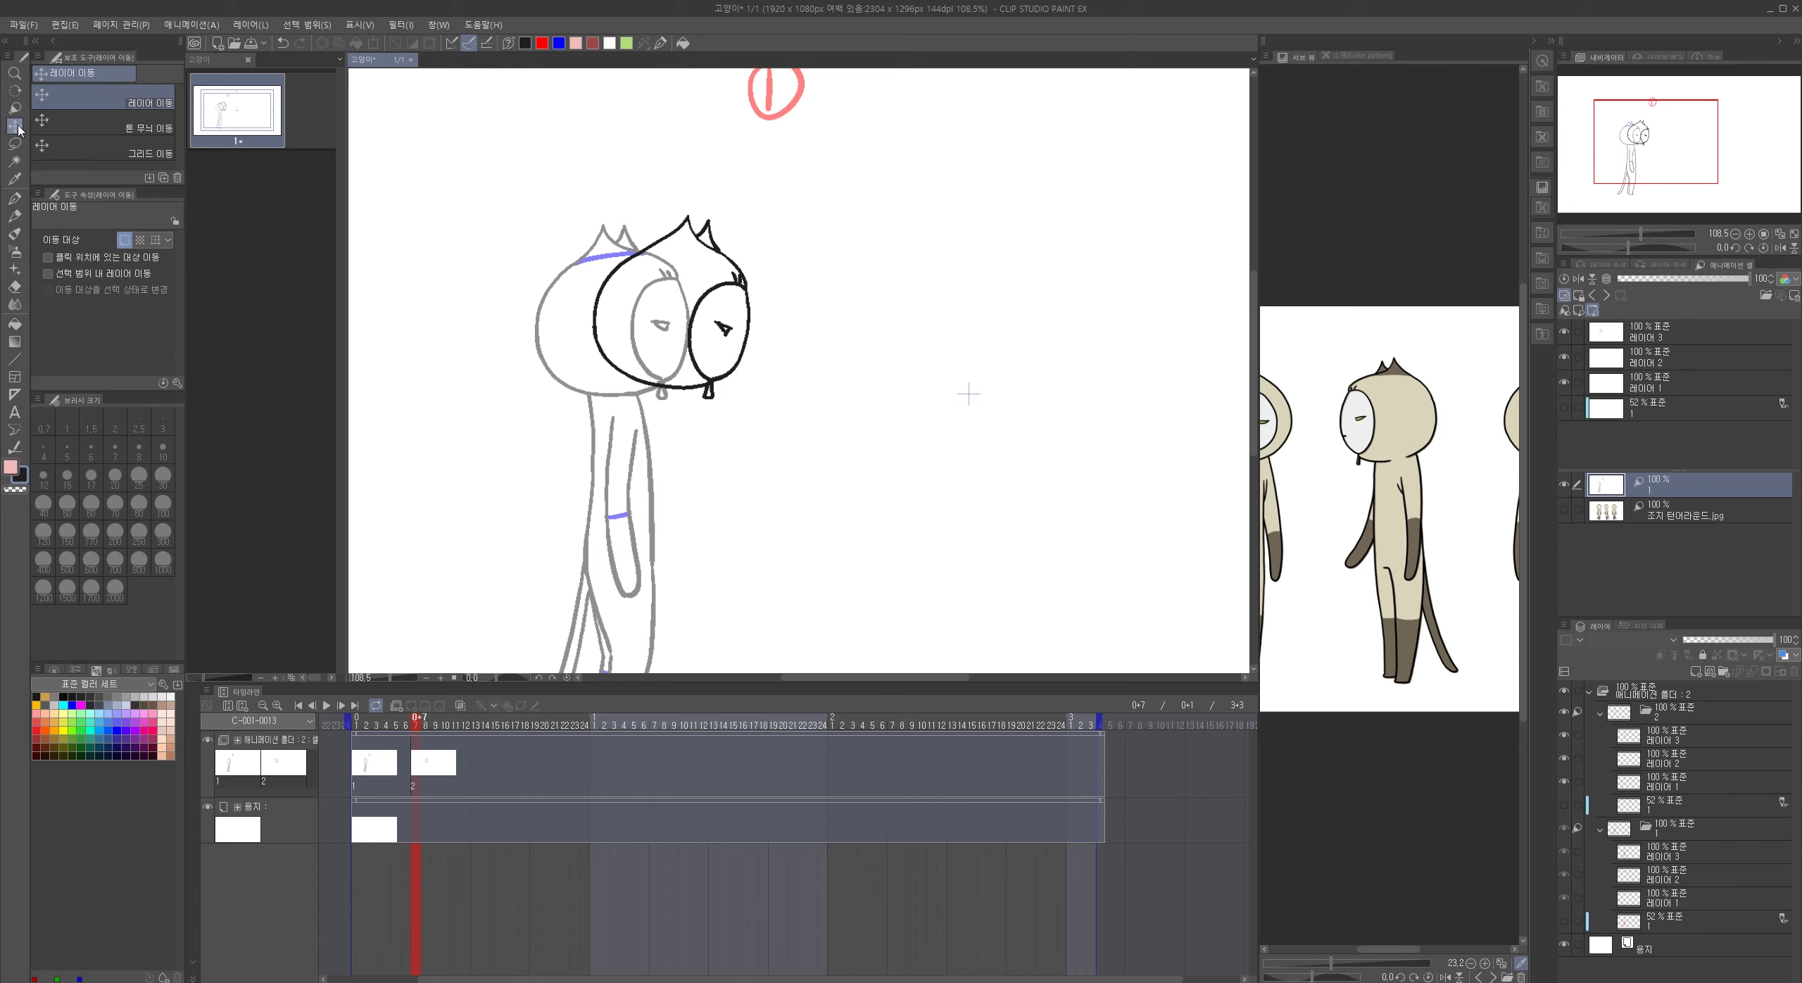
left_click_drag(797, 429, 763, 316)
left_click(1564, 279)
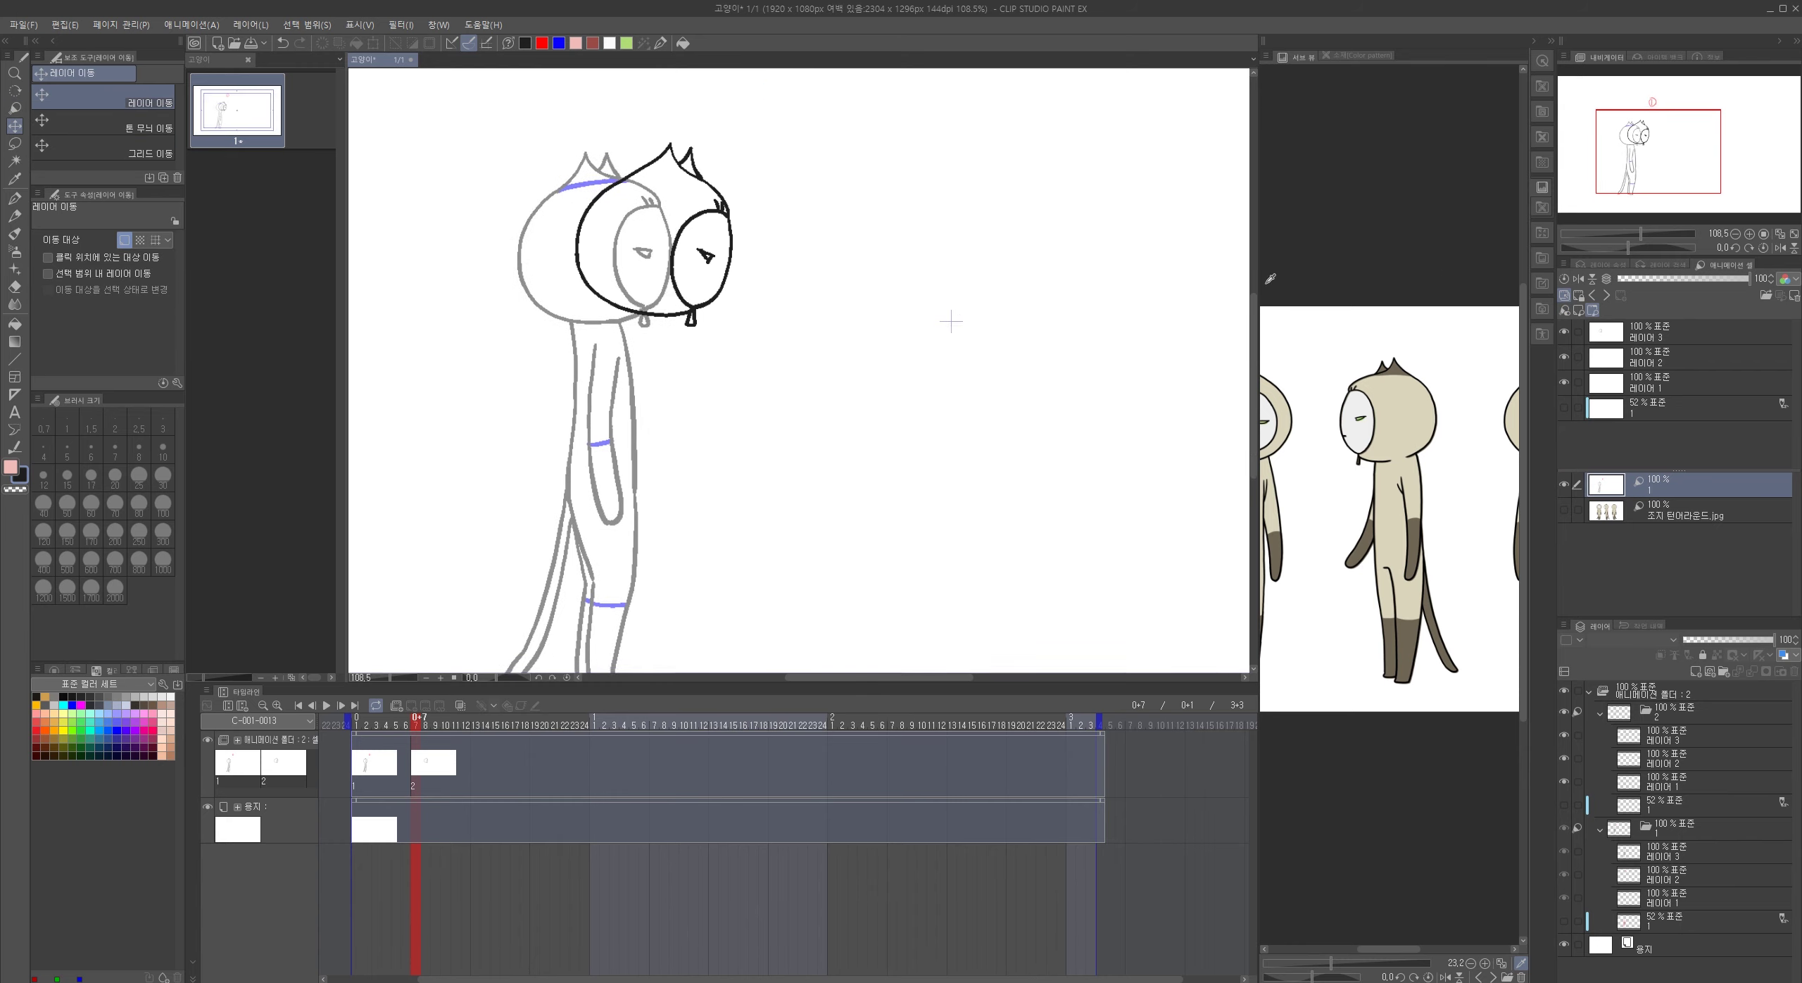
- Move the inked head on 레이어 3 in front of the upright cel 1 figure and rotate it clockwise to face downward
left_click(1680, 342)
mouse_move(687, 253)
left_mouse_down()
mouse_move(749, 323)
mouse_move(836, 361)
mouse_move(814, 342)
mouse_move(899, 329)
mouse_move(831, 334)
left_mouse_up()
key("ctrl+t")
key("Return")
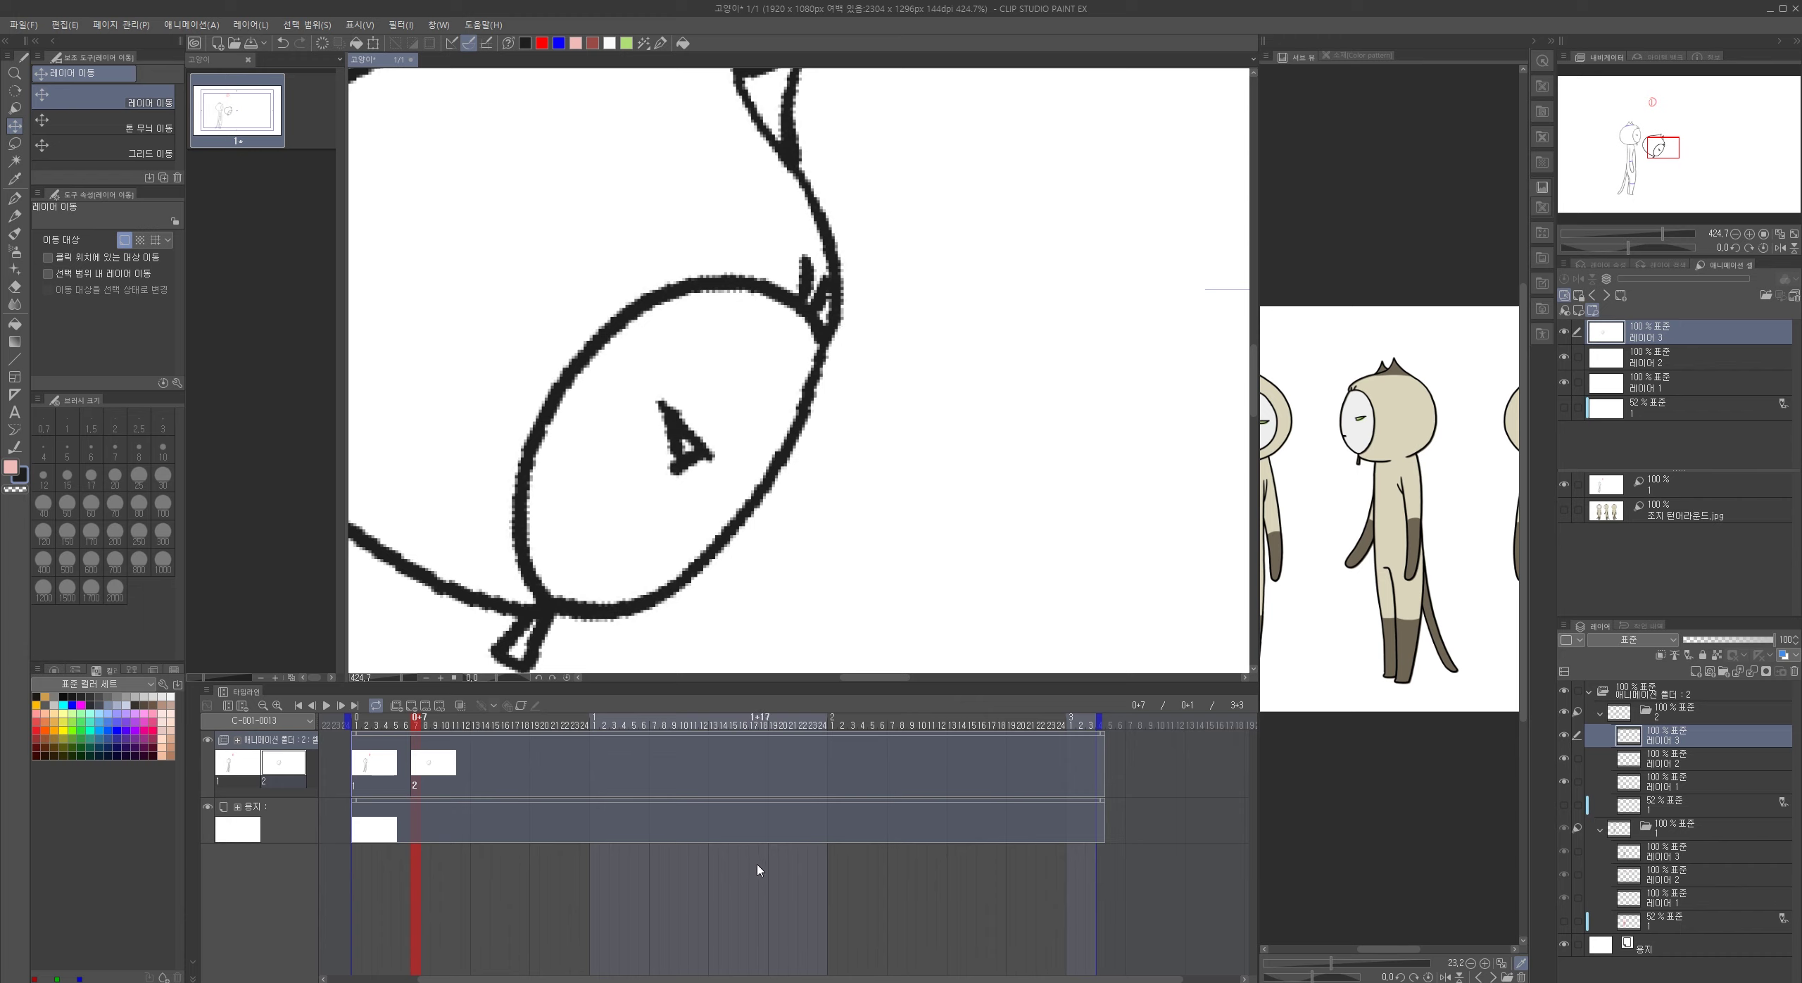
left_click(24, 24)
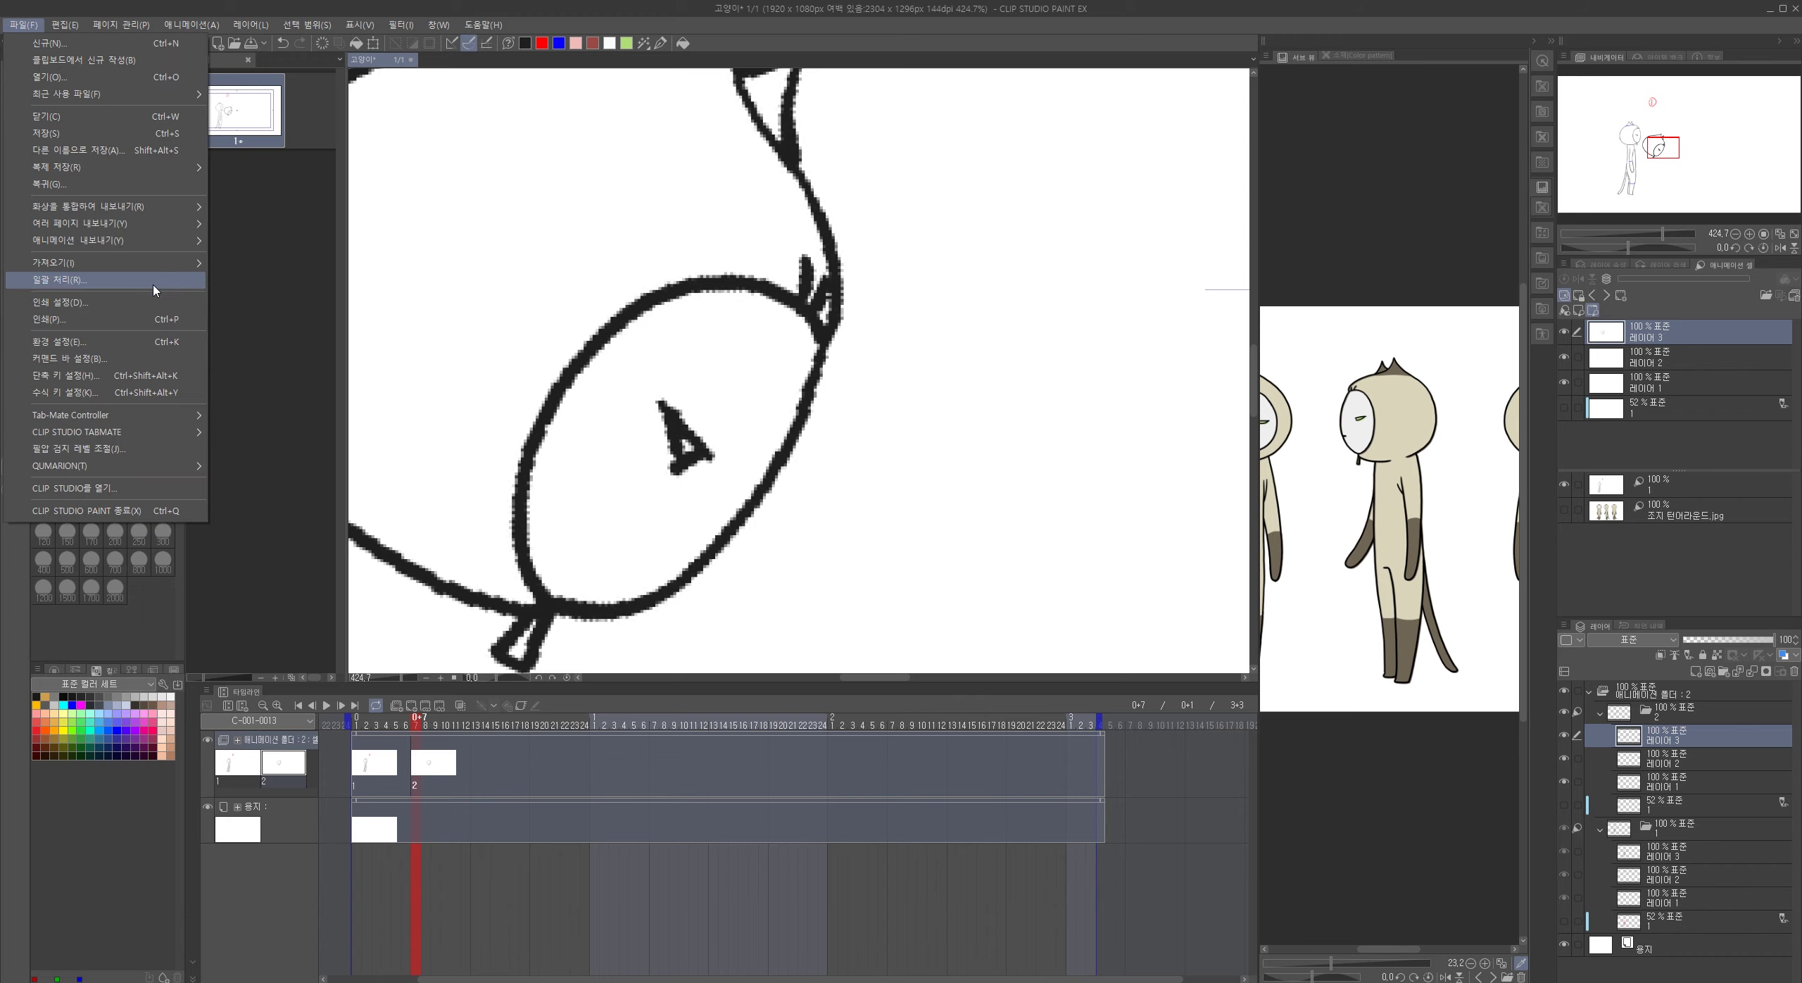
left_click(628, 3)
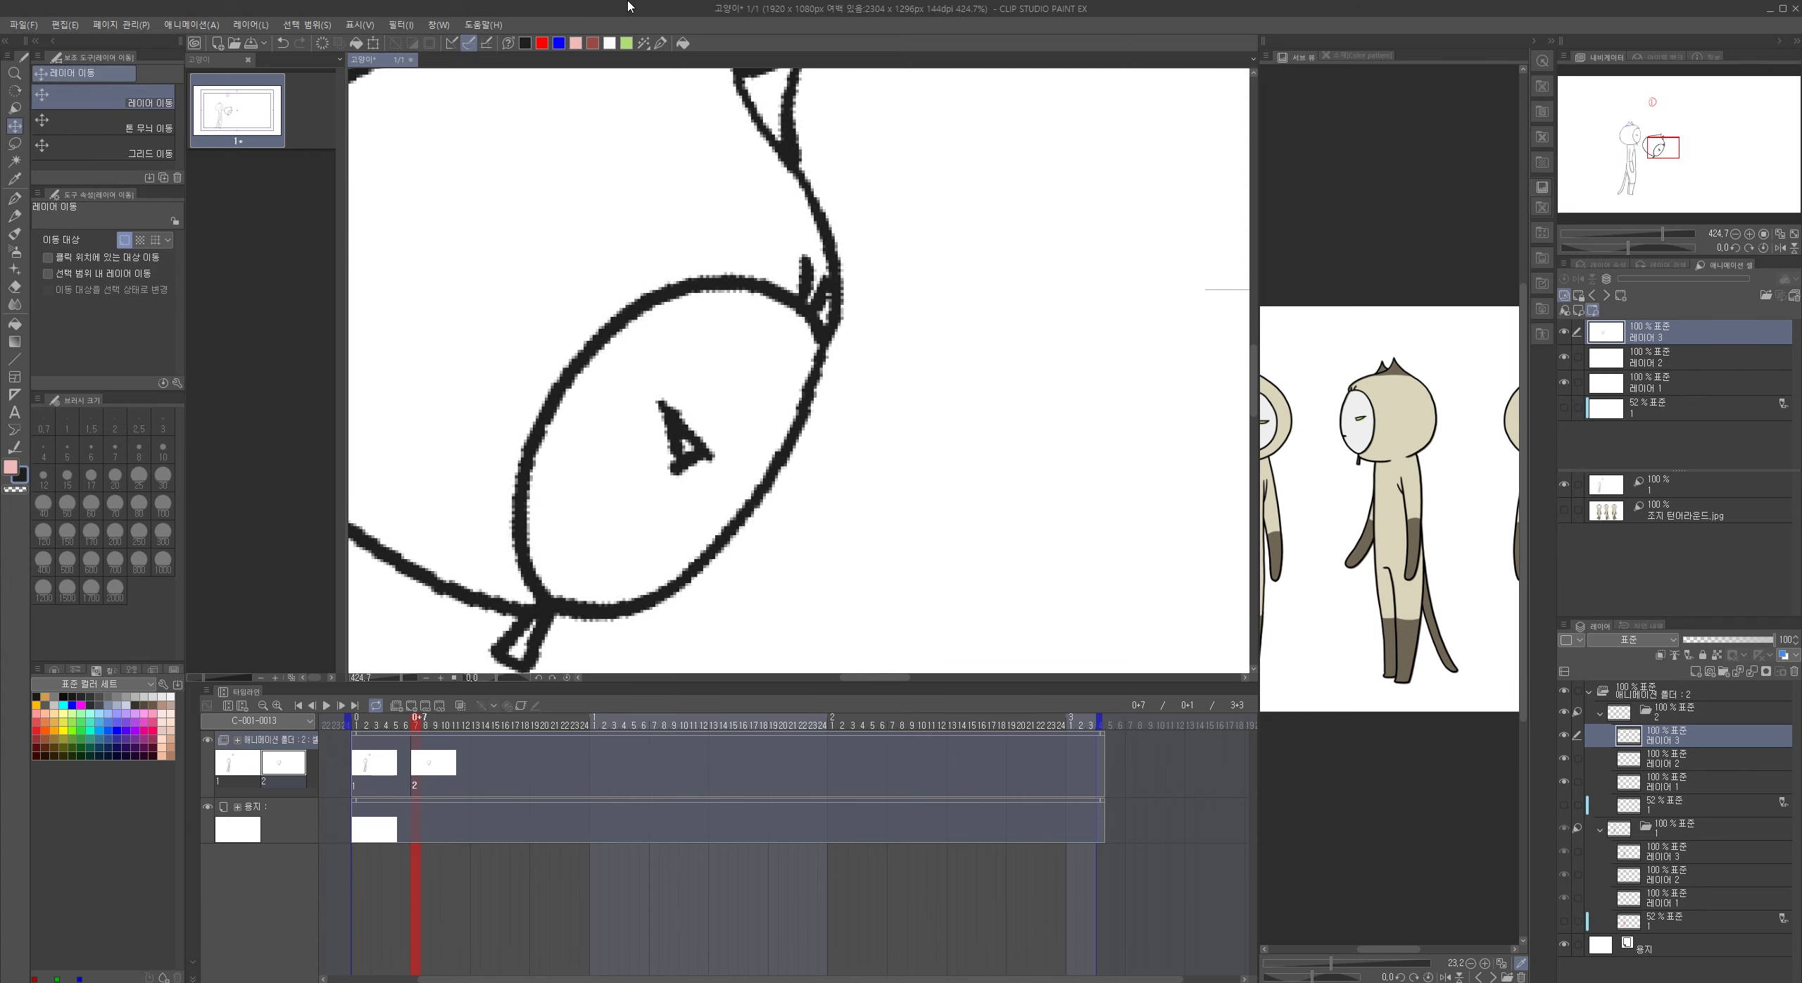
- Sketch the two slanted torso lines in red below the tilted head on cel 2's 52% sketch layer
left_click_drag(754, 341, 723, 415)
scroll(723, 416, "down", 2)
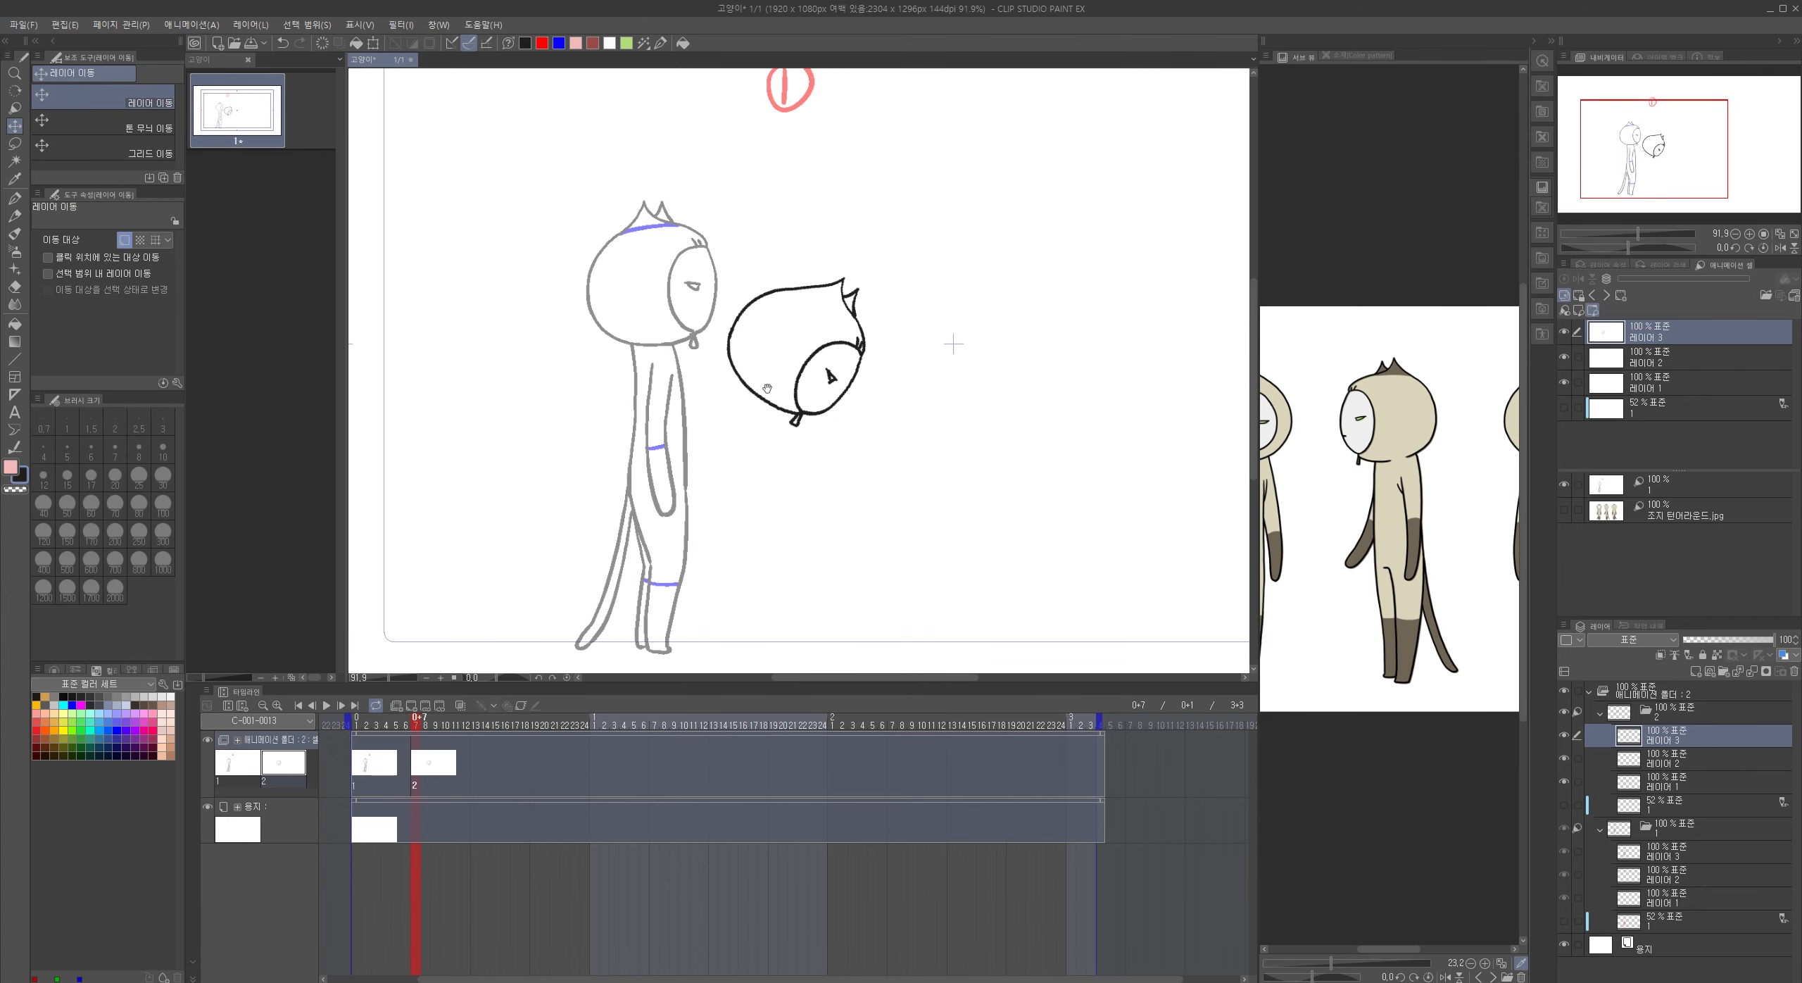
left_click(1651, 409)
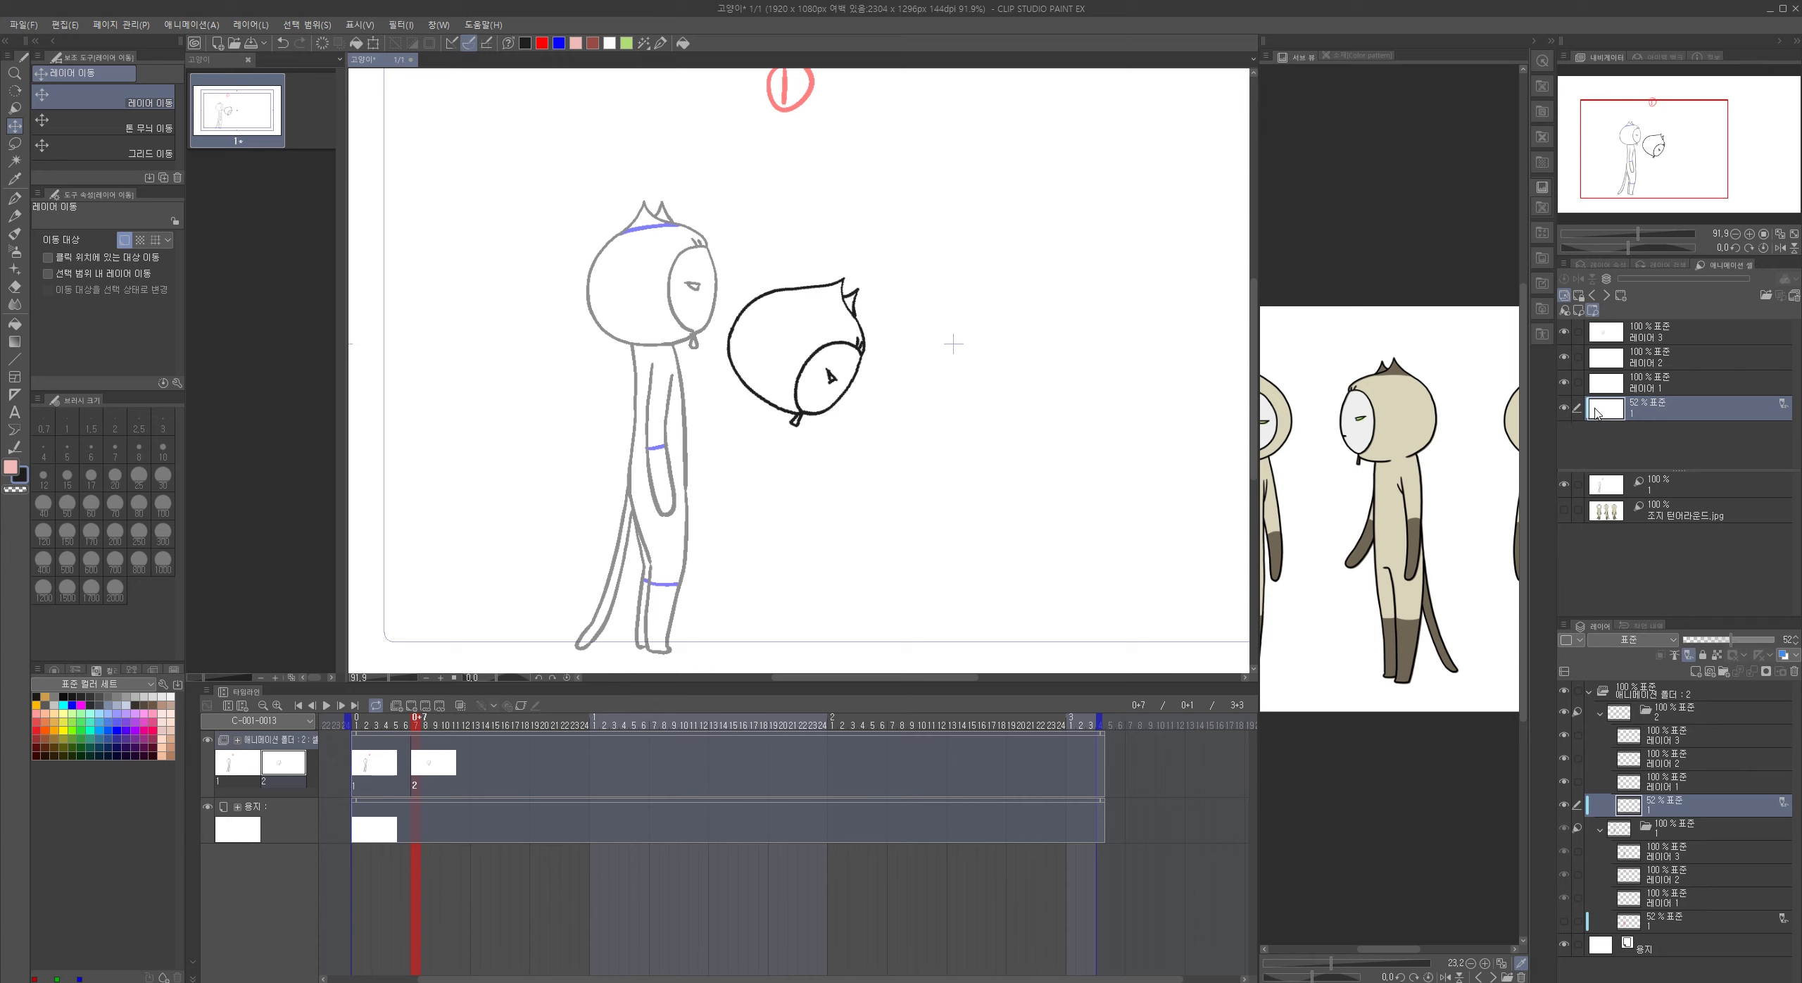
left_click(15, 199)
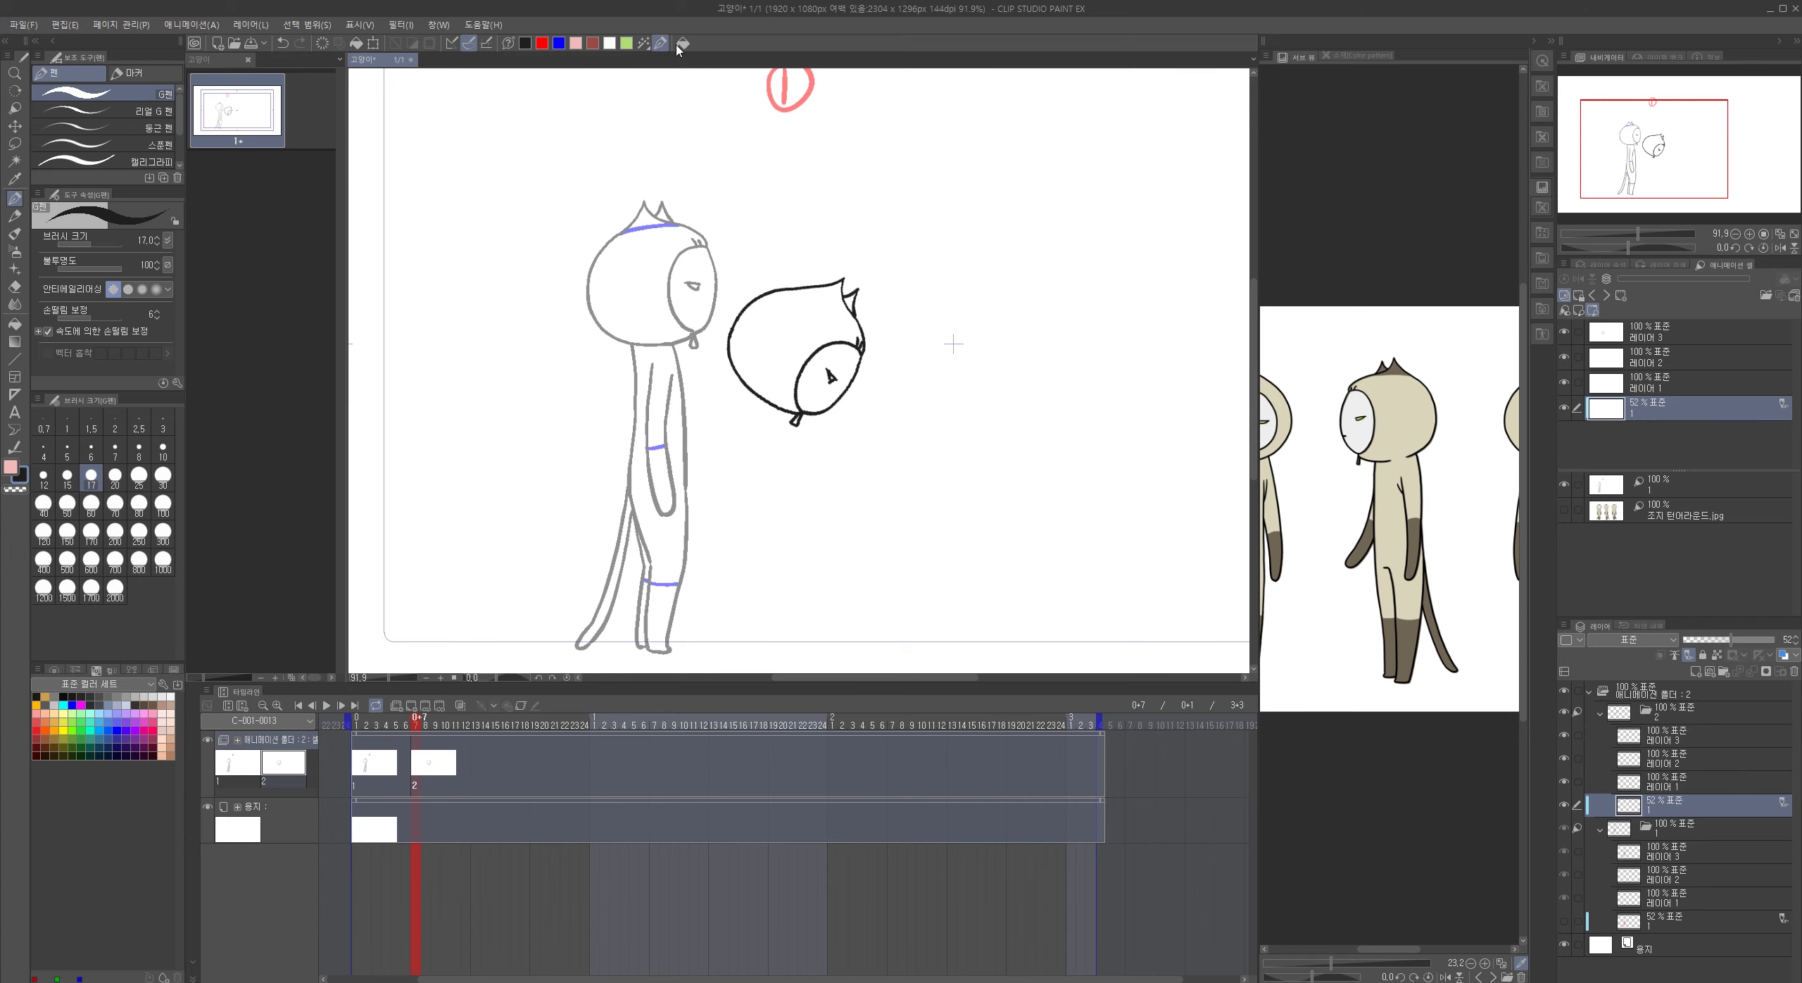
left_click(541, 43)
left_click_drag(742, 393, 668, 484)
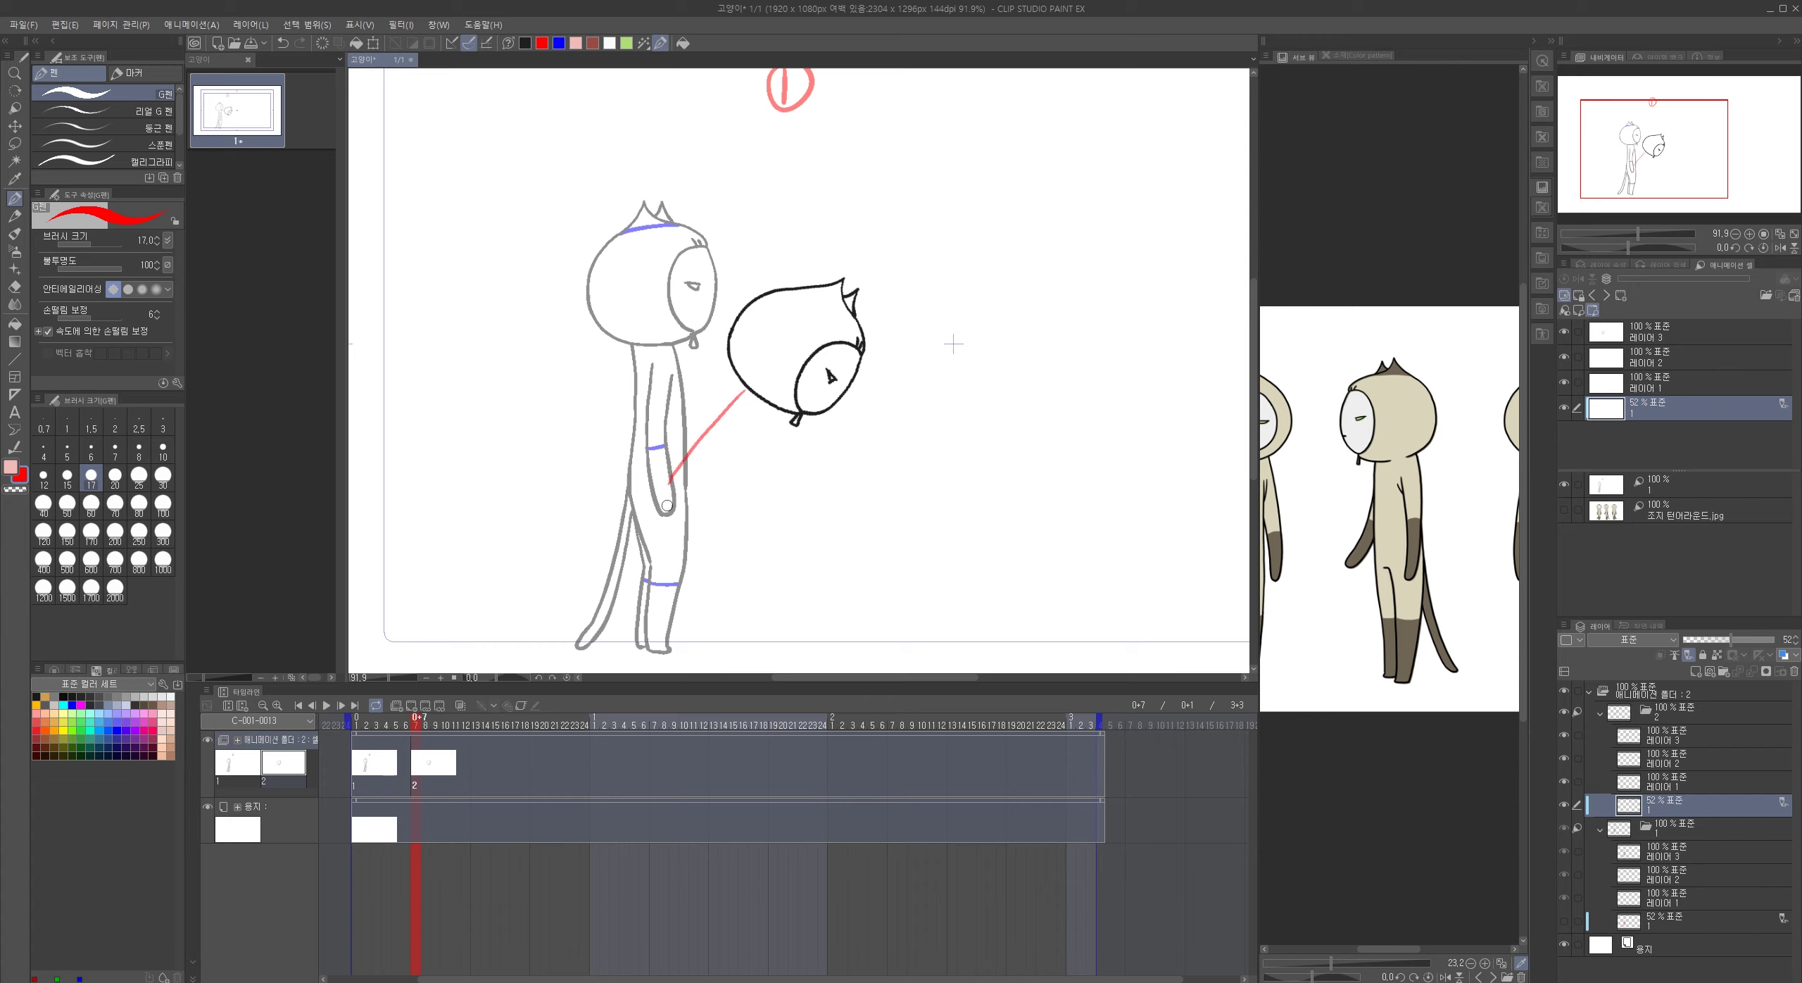
left_click_drag(773, 410, 715, 512)
- Sketch the crouching hips, bent legs and foot in red below the torso
left_click_drag(666, 489, 660, 513)
left_click_drag(657, 525, 718, 576)
mouse_move(717, 514)
left_mouse_down()
mouse_move(757, 570)
mouse_move(716, 638)
mouse_move(694, 631)
mouse_move(718, 640)
left_mouse_up()
key("ctrl+z")
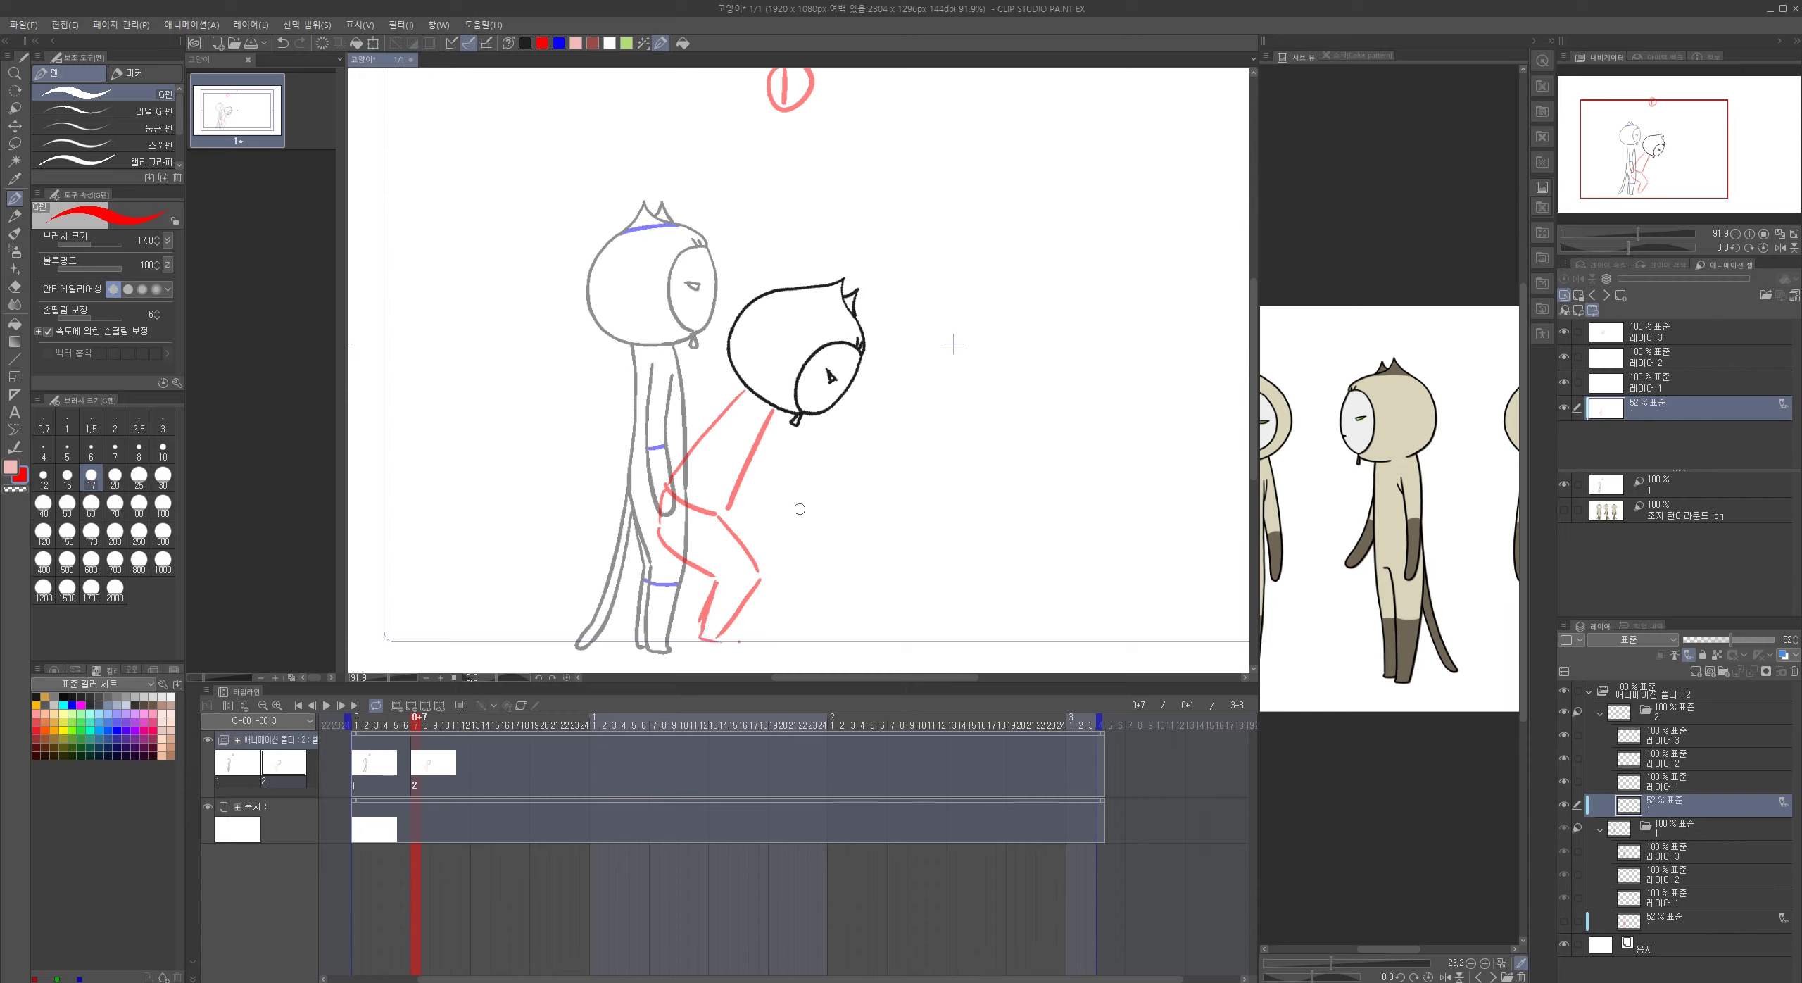
- Shift the red body sketch back onto cel 1's feet and move the inked head on 레이어 3 to meet the torso
key("k")
left_click_drag(721, 638, 668, 654)
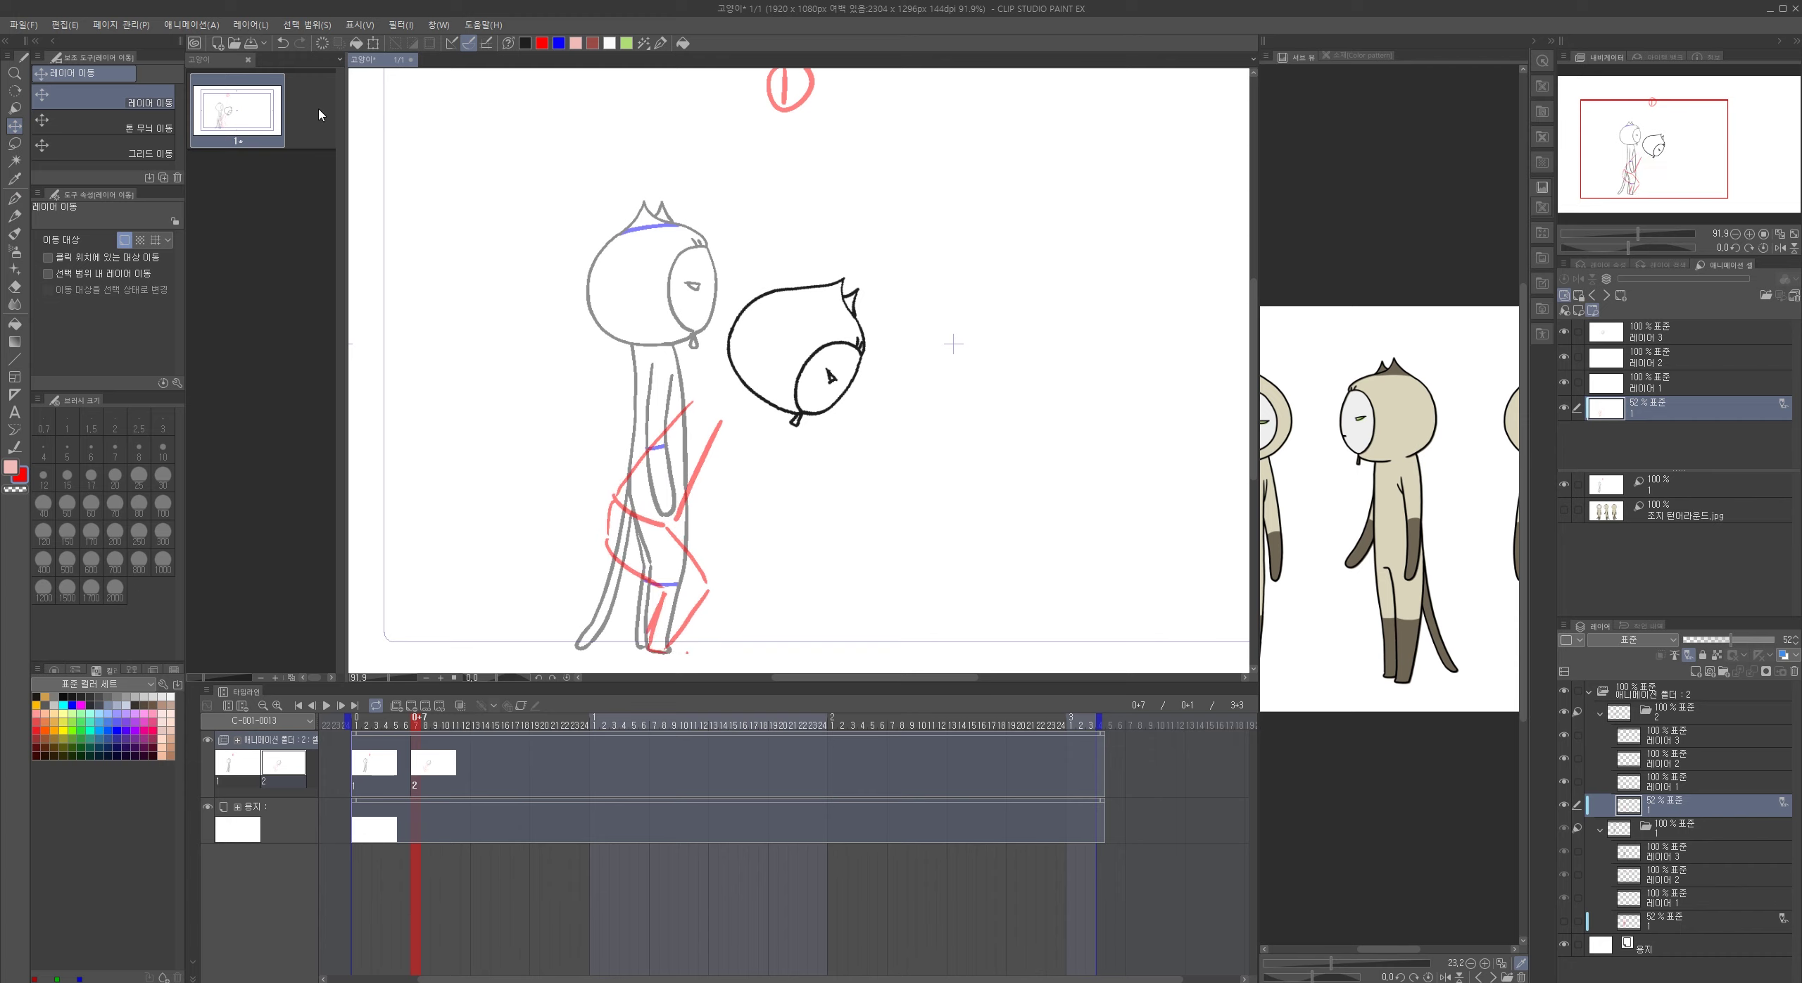
left_click(1677, 344)
left_click_drag(840, 351, 792, 373)
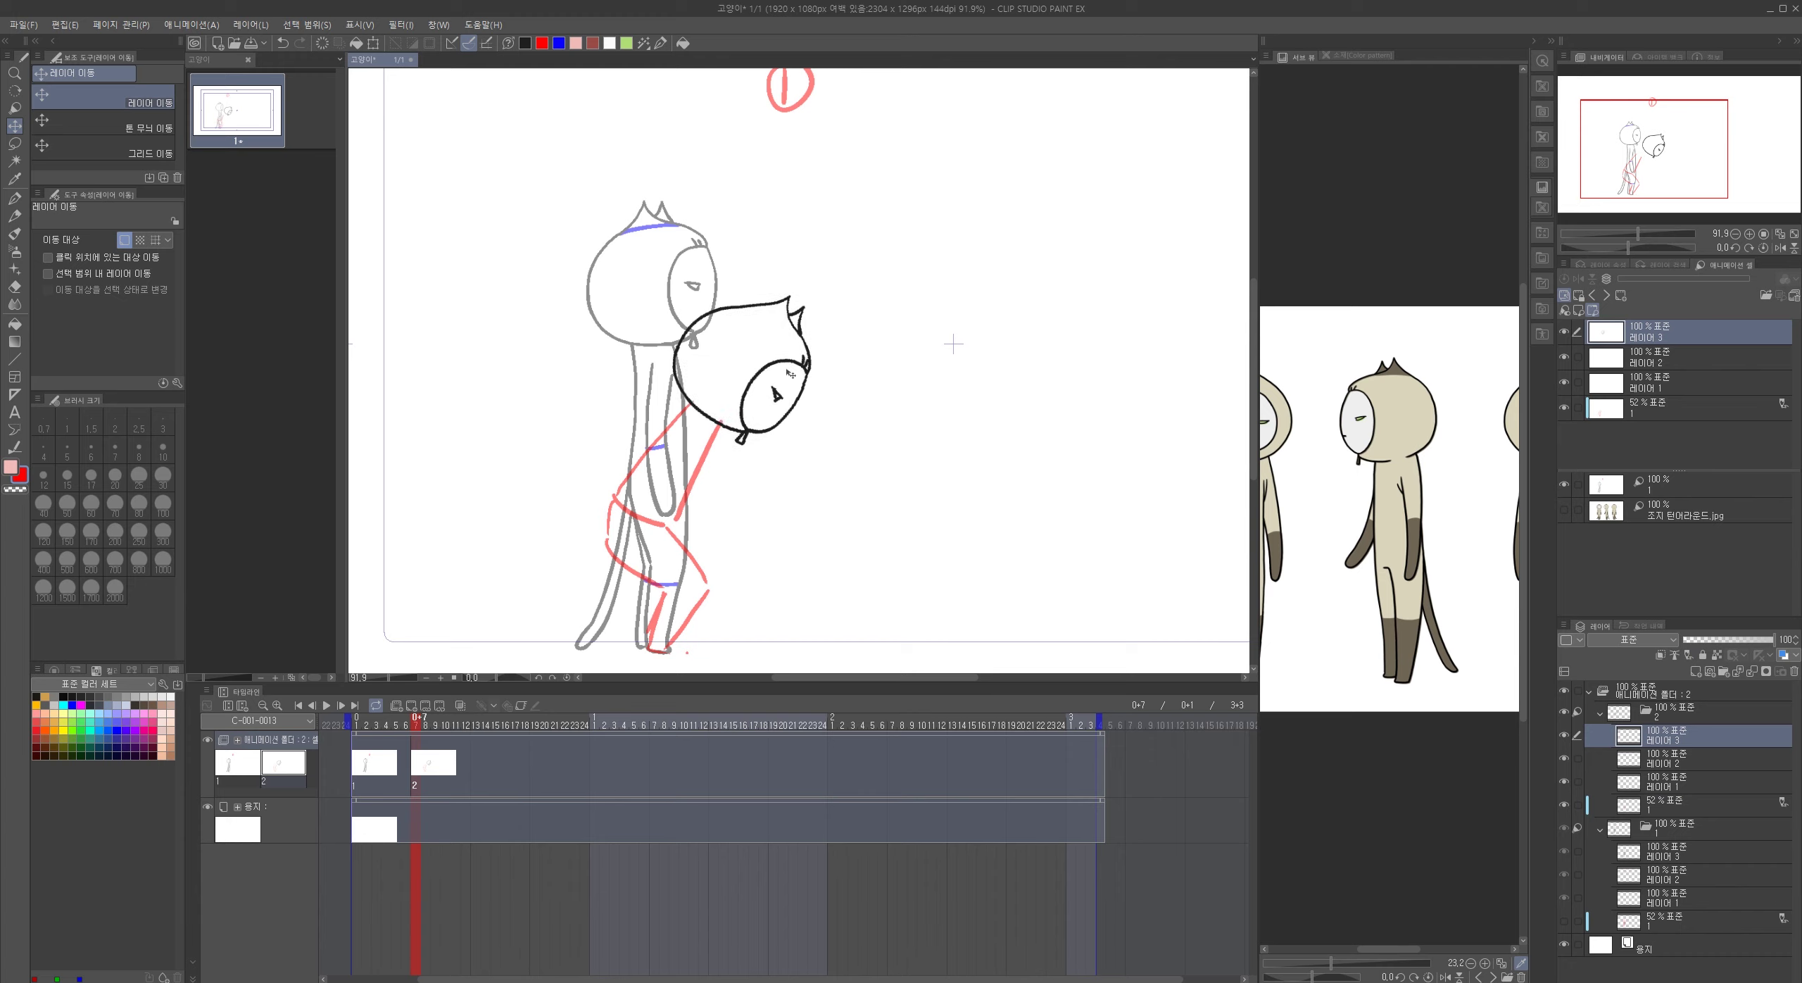
- Sketch the bent arm in red across the torso on the 52% sketch layer
key("p")
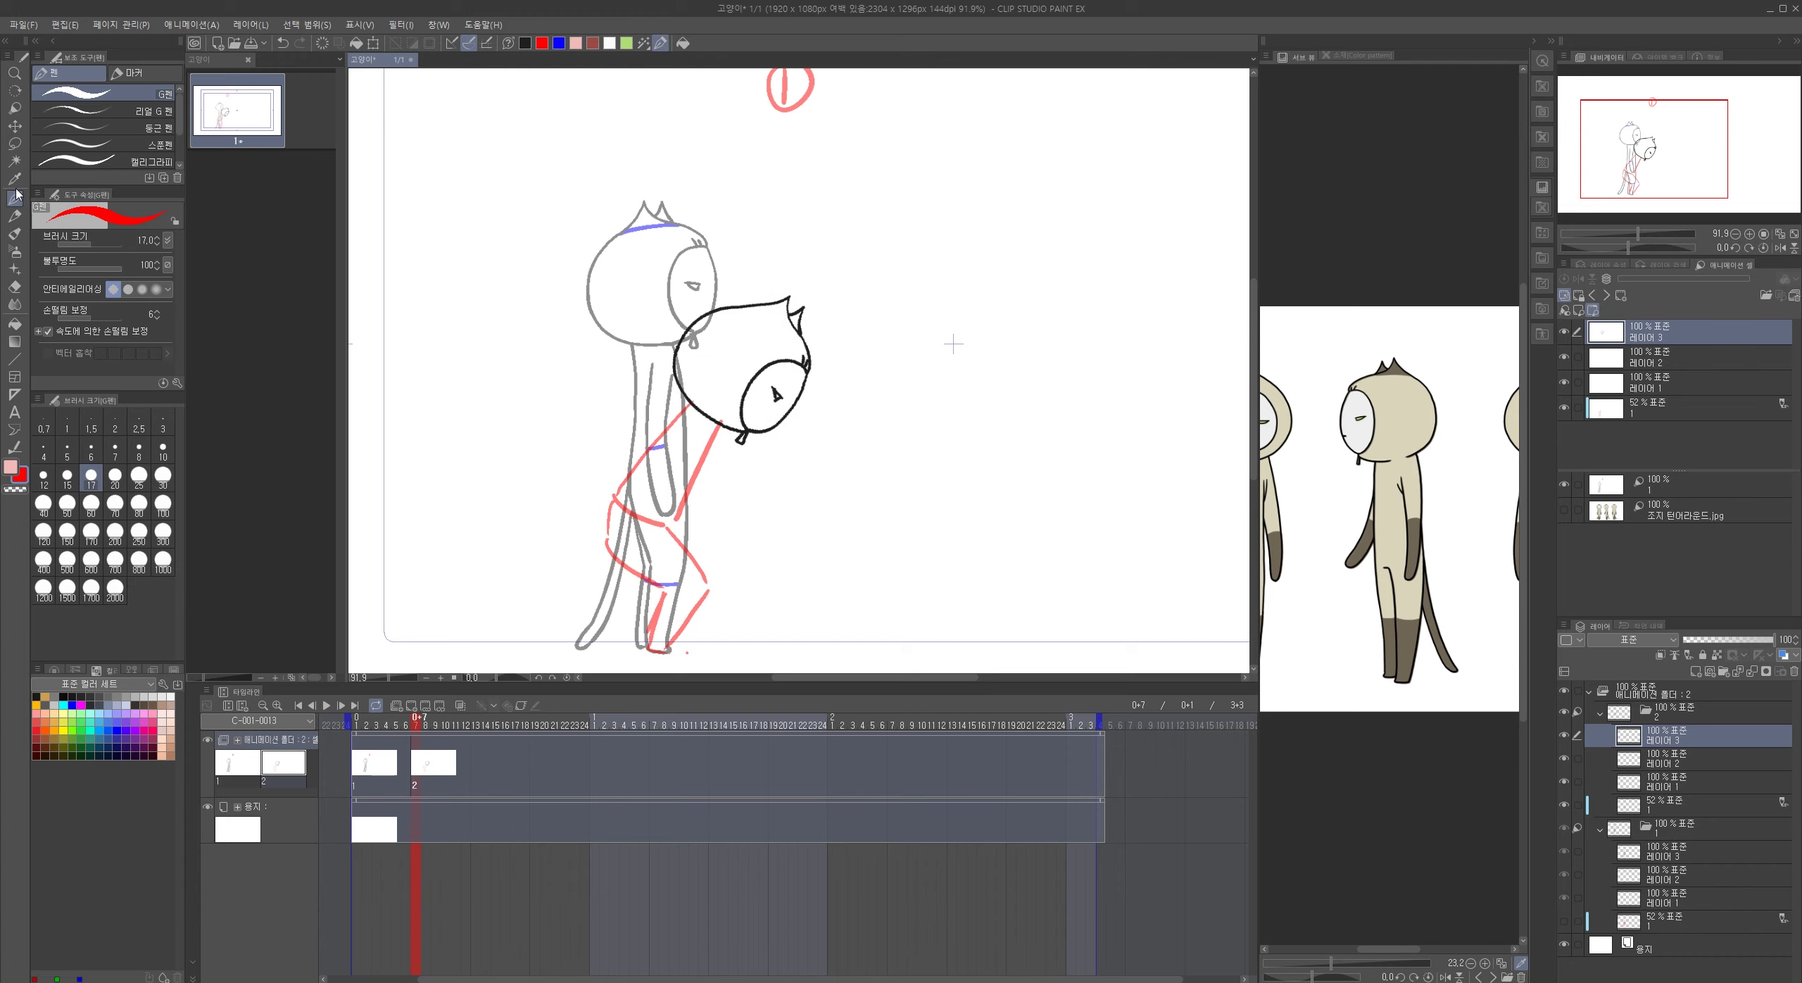
mouse_move(686, 413)
left_mouse_down()
mouse_move(640, 428)
mouse_move(659, 422)
mouse_move(675, 464)
left_mouse_up()
key("ctrl+z")
left_click(1669, 413)
key("ctrl+z")
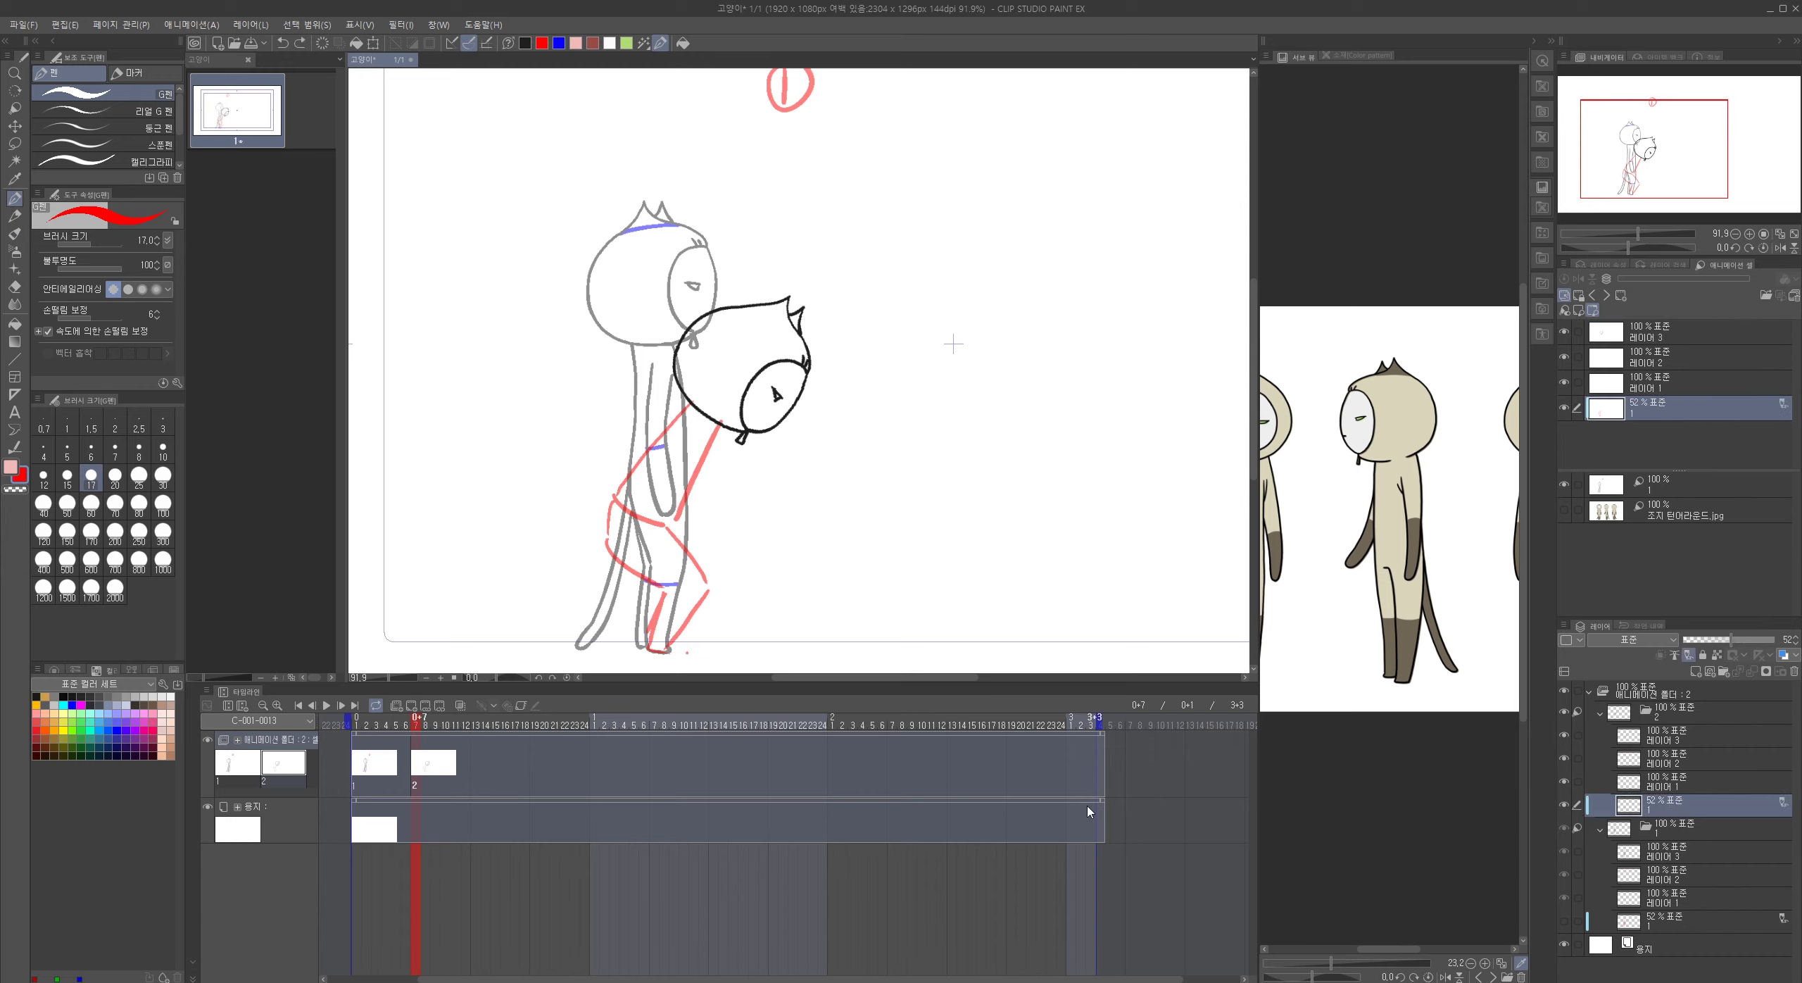
mouse_move(693, 408)
left_mouse_down()
mouse_move(630, 431)
mouse_move(657, 460)
mouse_move(693, 455)
mouse_move(688, 427)
mouse_move(667, 443)
mouse_move(725, 476)
left_mouse_up()
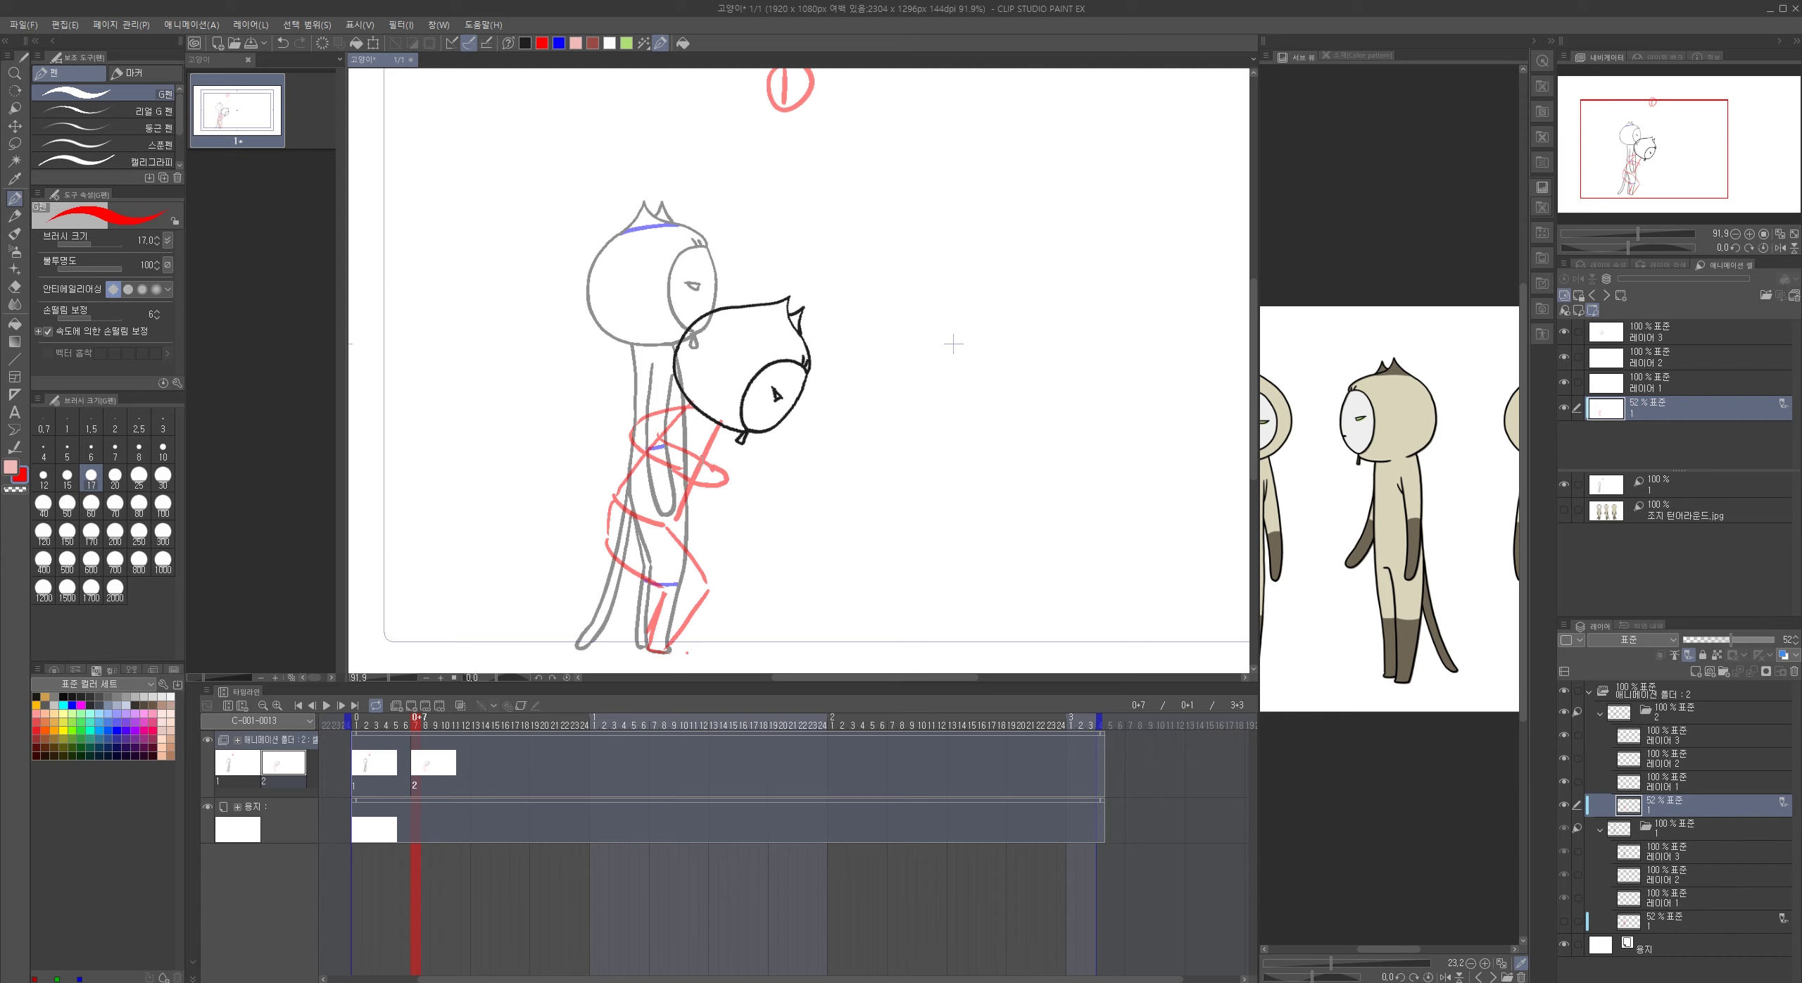
- Reinforce the torso, back and leg contours of the crouching body with heavier red strokes
mouse_move(695, 406)
left_mouse_down()
mouse_move(634, 428)
mouse_move(659, 468)
mouse_move(733, 477)
mouse_move(716, 480)
mouse_move(718, 433)
mouse_move(666, 524)
left_mouse_up()
key("ctrl+z")
left_click_drag(724, 429, 667, 524)
mouse_move(693, 410)
left_mouse_down()
mouse_move(623, 457)
mouse_move(607, 528)
mouse_move(615, 576)
mouse_move(703, 567)
mouse_move(649, 649)
left_mouse_up()
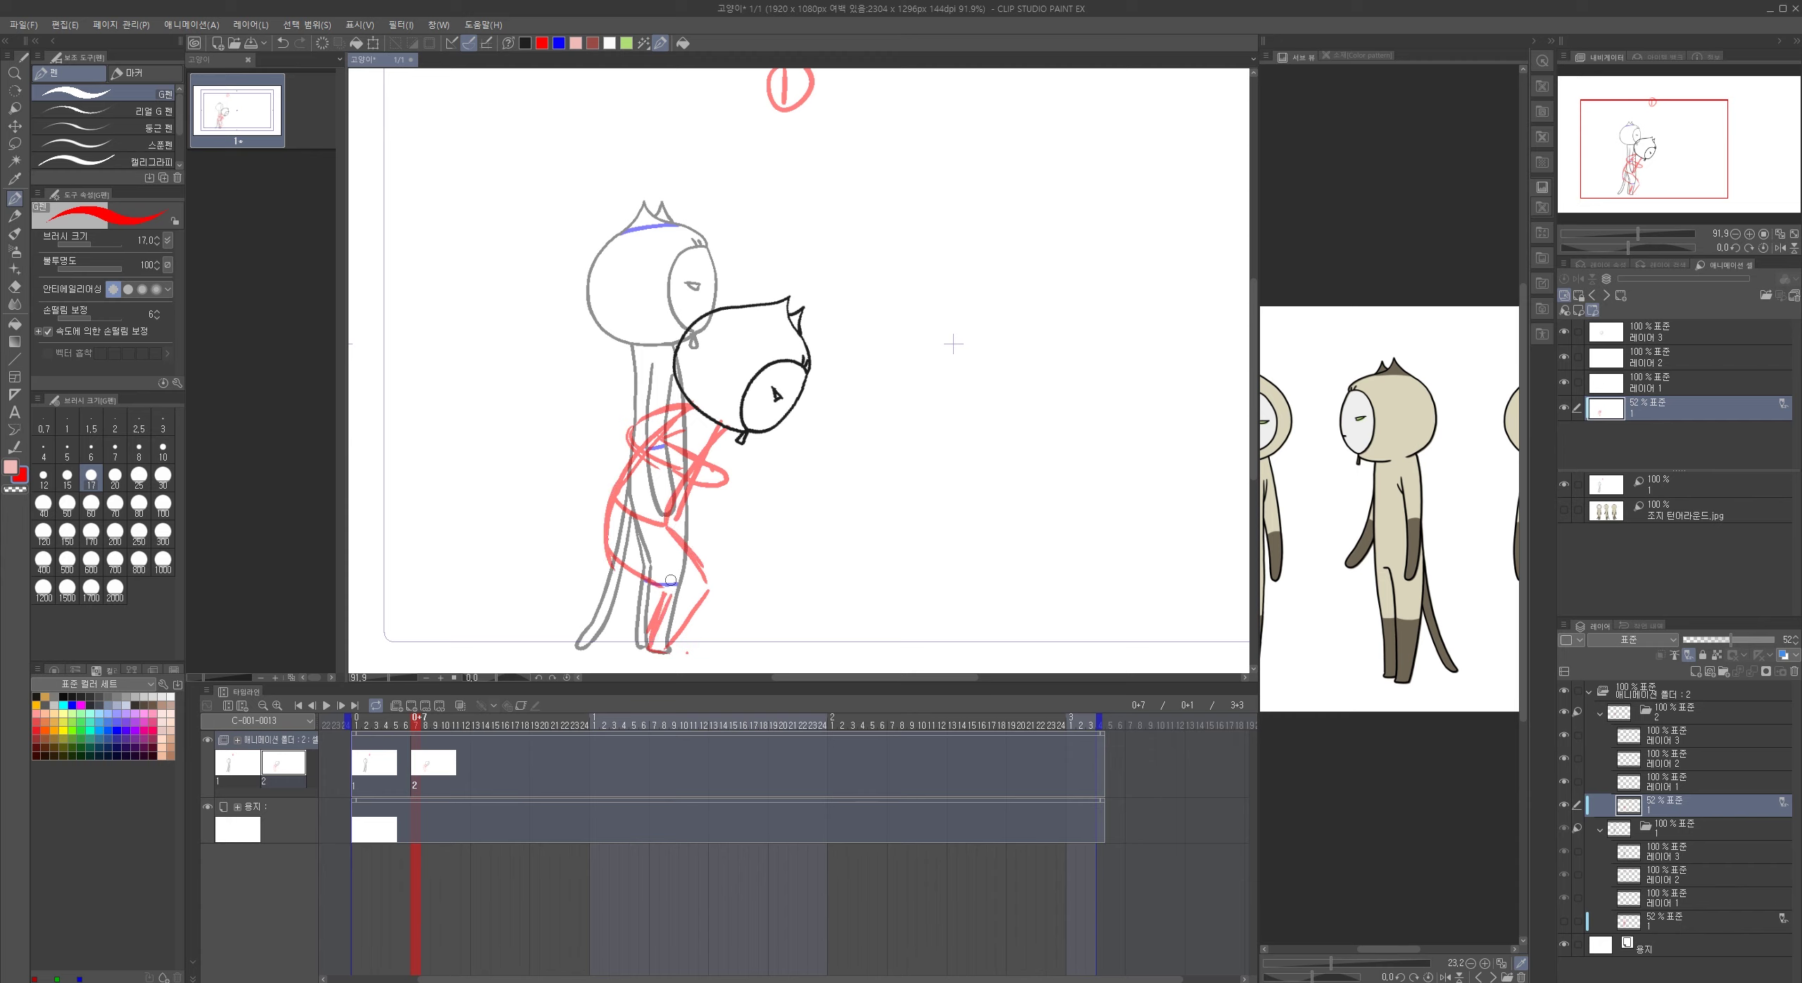
- Sketch the lower legs and the tail curving down behind them in red on cel 2's 52% sketch layer
mouse_move(605, 545)
left_mouse_down()
mouse_move(670, 586)
mouse_move(691, 580)
mouse_move(683, 548)
mouse_move(704, 569)
mouse_move(673, 637)
left_mouse_up()
left_click_drag(654, 592, 640, 643)
left_click_drag(953, 344, 969, 285)
mouse_move(619, 505)
left_mouse_down()
mouse_move(636, 560)
mouse_move(592, 588)
mouse_move(630, 588)
left_mouse_up()
left_click_drag(623, 458, 624, 530)
key("ctrl+z")
mouse_move(628, 436)
left_mouse_down()
mouse_move(615, 521)
mouse_move(629, 538)
mouse_move(625, 502)
mouse_move(644, 564)
mouse_move(597, 587)
left_mouse_up()
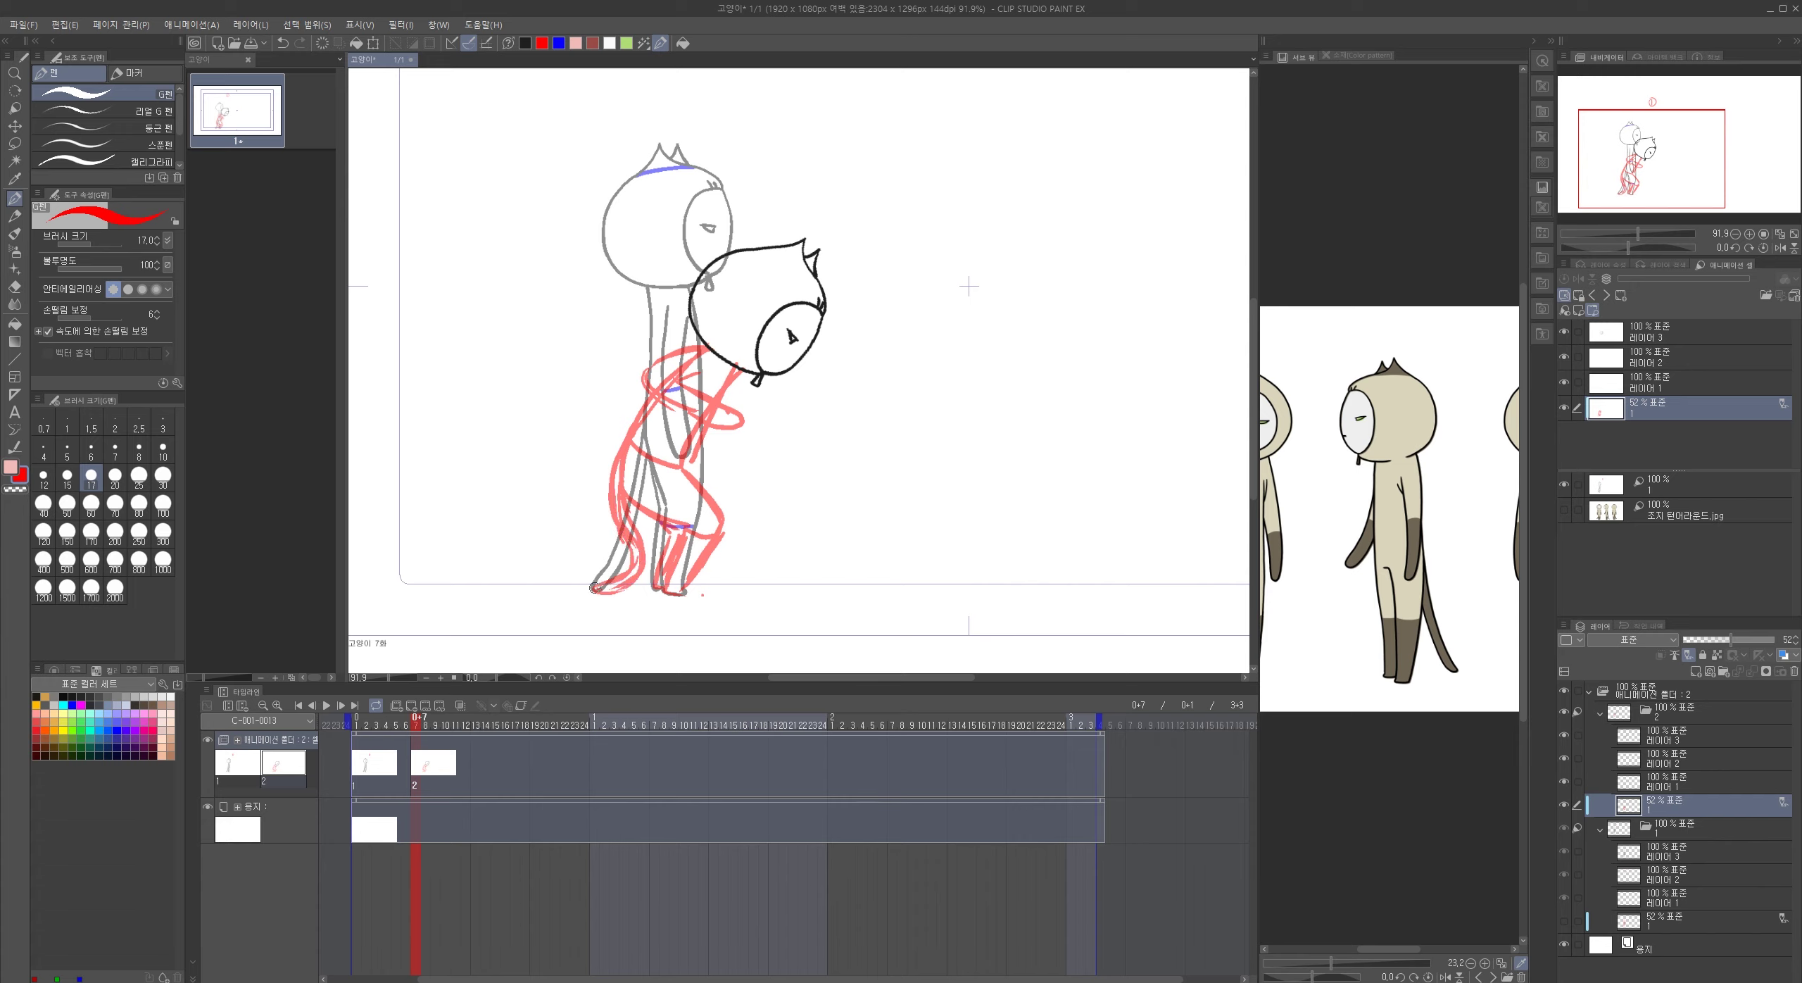
mouse_move(570, 374)
left_mouse_down()
mouse_move(543, 464)
mouse_move(499, 495)
left_mouse_up()
key("ctrl+z")
mouse_move(462, 512)
left_mouse_down()
mouse_move(528, 512)
mouse_move(514, 504)
mouse_move(551, 395)
left_mouse_up()
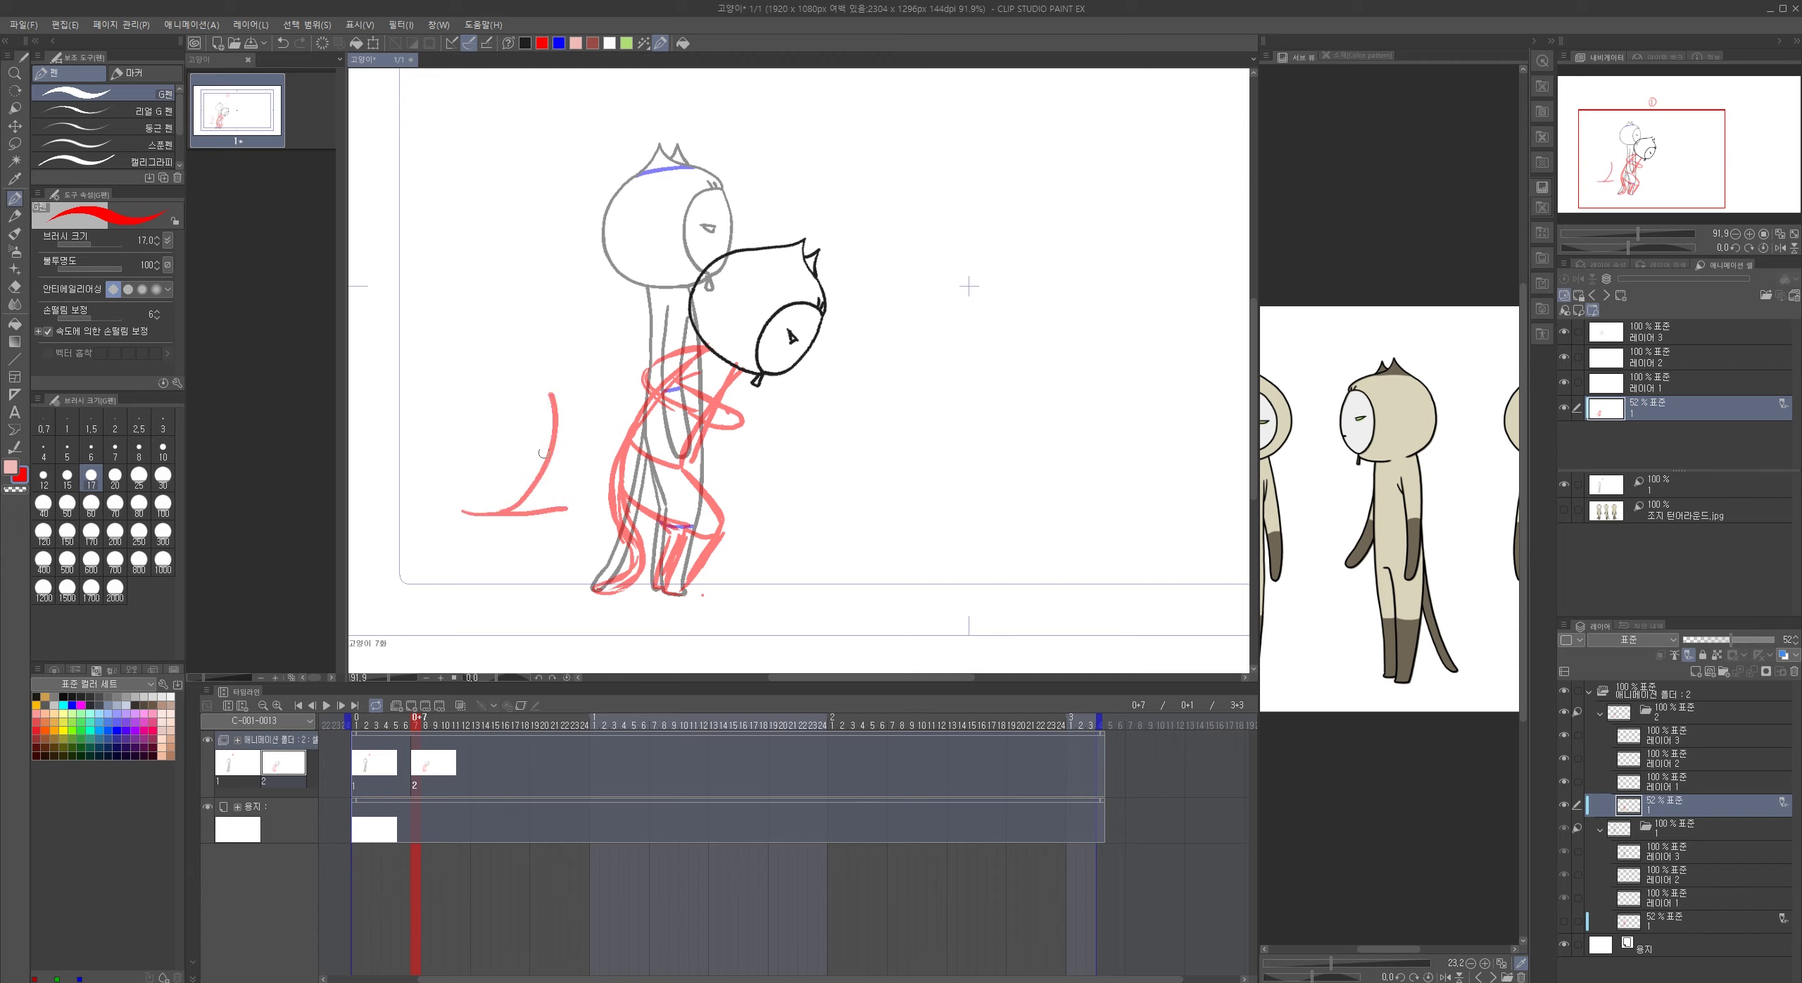
left_click(559, 43)
mouse_move(538, 502)
left_mouse_down()
mouse_move(554, 468)
mouse_move(534, 430)
left_mouse_up()
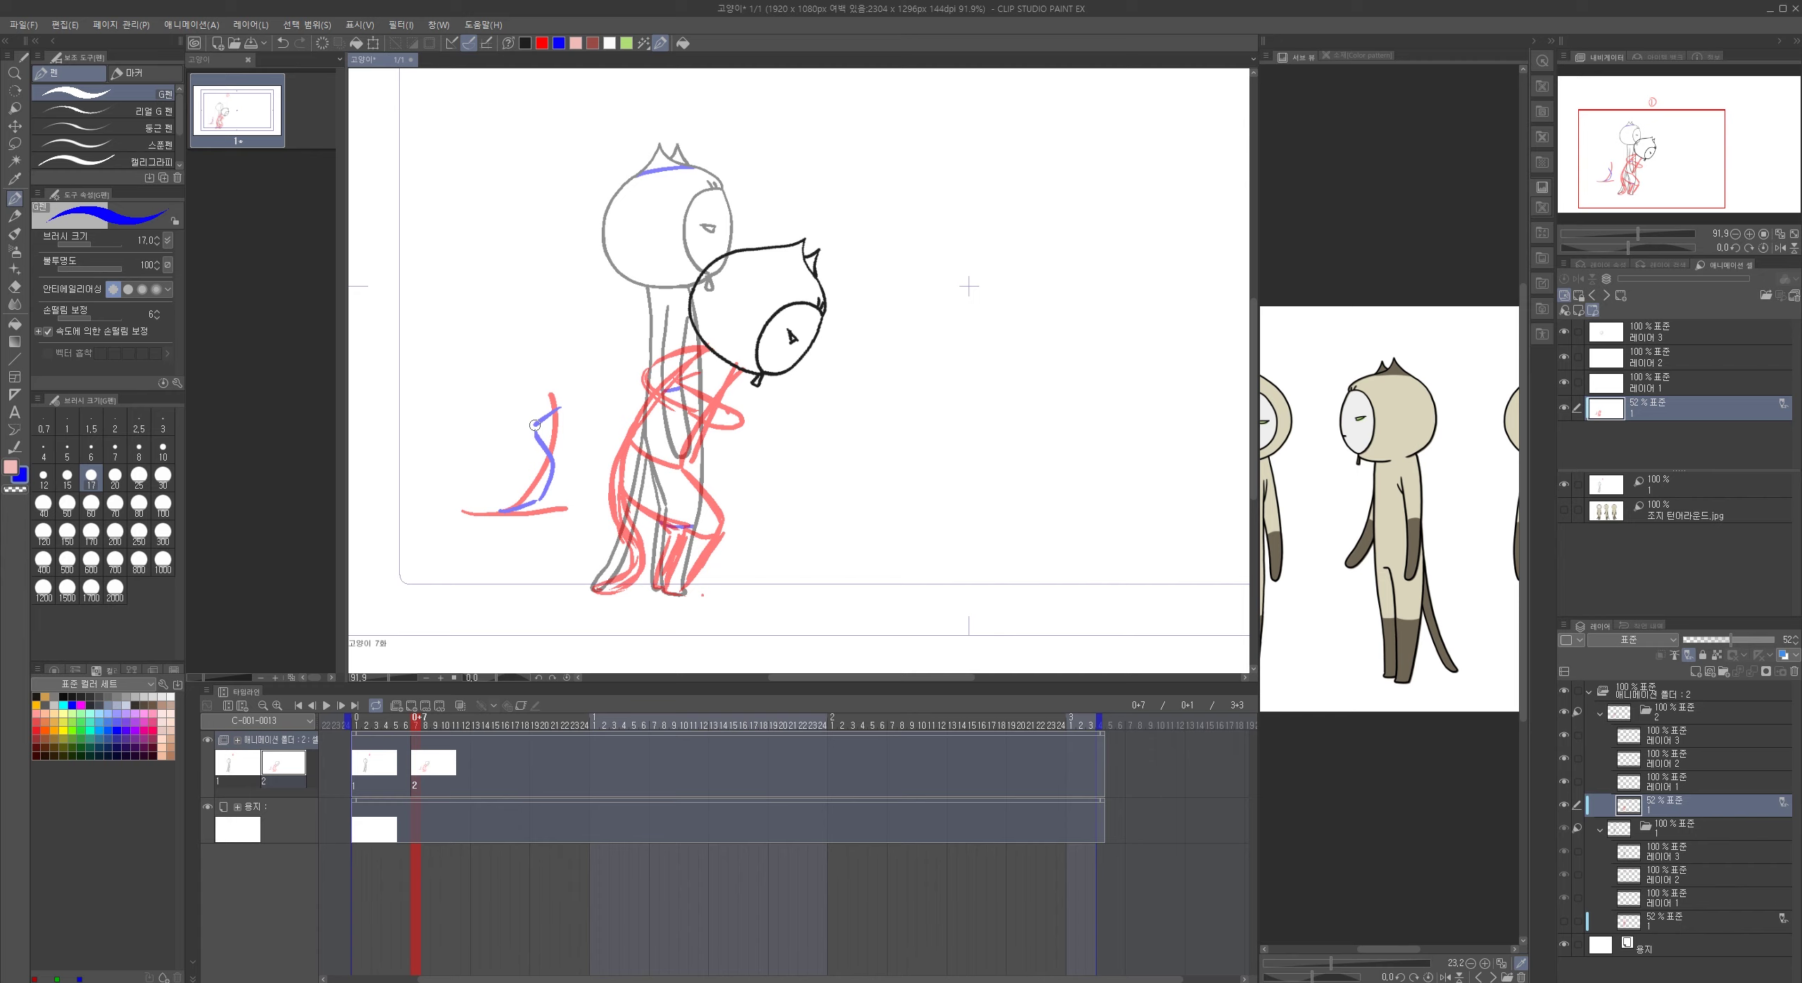
mouse_move(548, 411)
left_mouse_down()
mouse_move(548, 457)
mouse_move(504, 514)
left_mouse_up()
key("ctrl+z")
key("ctrl+z")
key("ctrl+z")
key("ctrl+z")
- Ink the bent arm and shoulder of the crouching body in black on cel 2's 레이어 3
left_click(1663, 336)
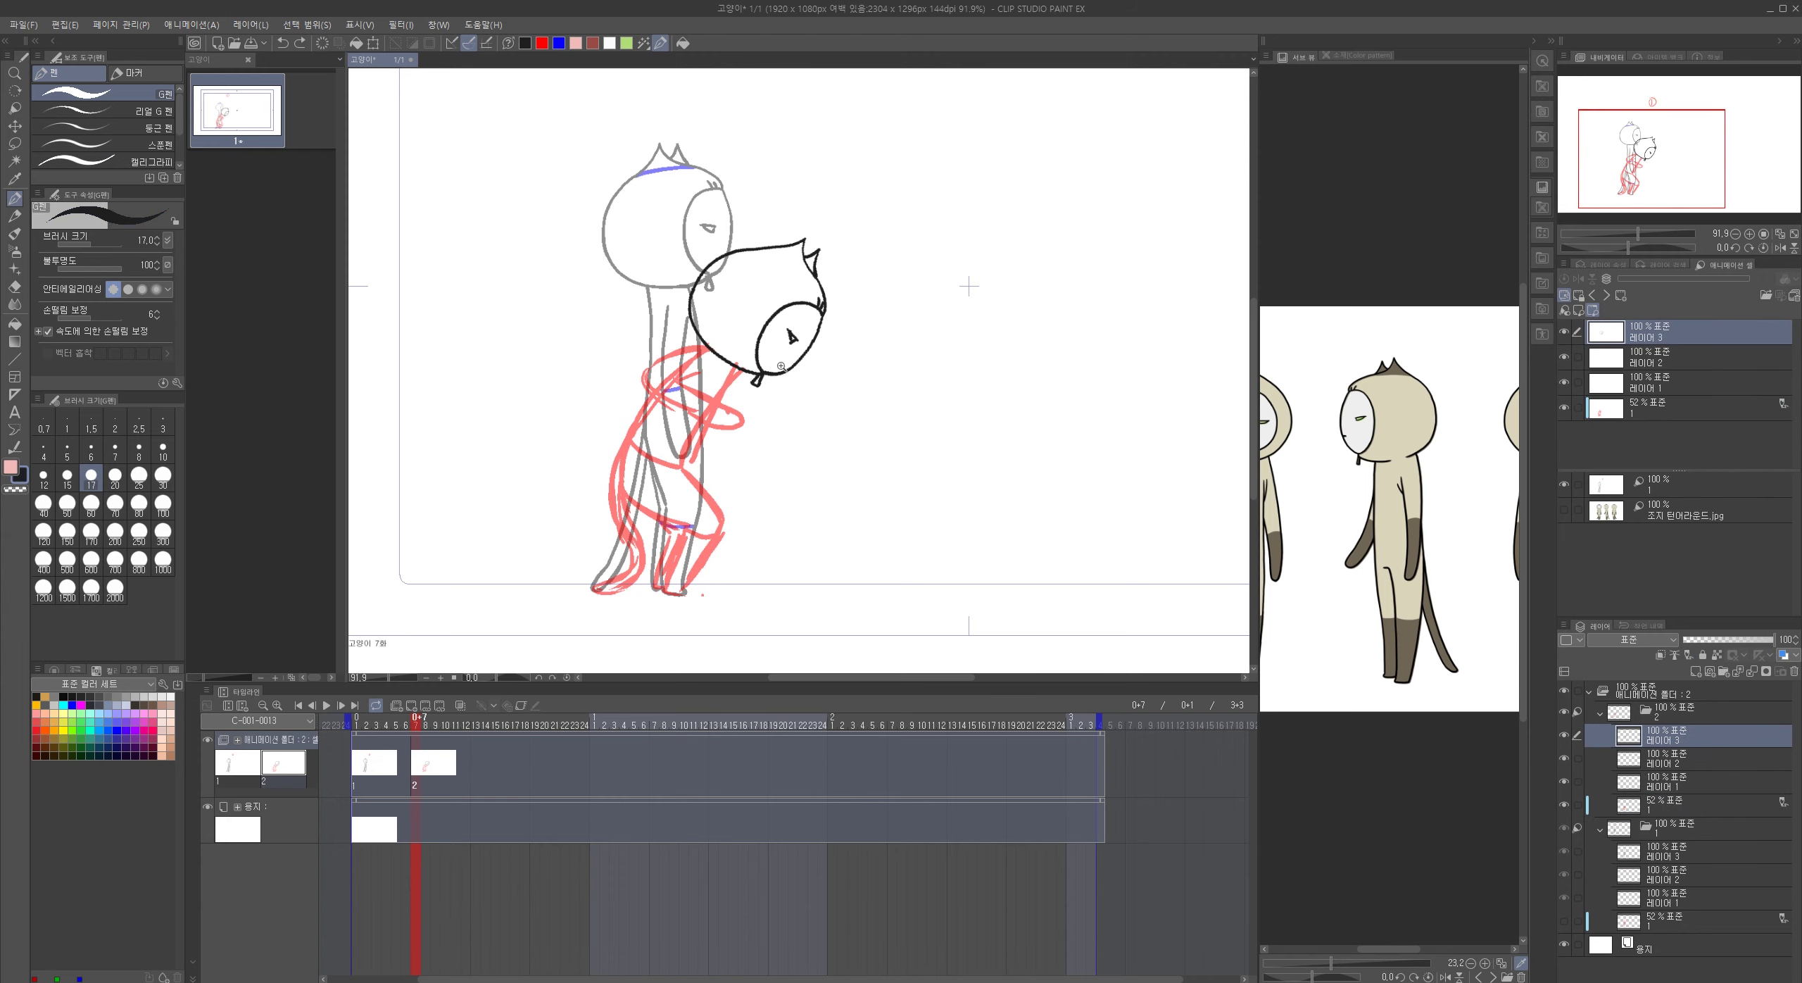
scroll(774, 366, "up", 3)
mouse_move(662, 340)
left_mouse_down()
mouse_move(541, 378)
mouse_move(551, 415)
mouse_move(718, 476)
left_mouse_up()
mouse_move(586, 379)
left_mouse_down()
mouse_move(716, 442)
mouse_move(706, 480)
left_mouse_up()
mouse_move(600, 394)
left_mouse_down()
mouse_move(637, 379)
mouse_move(665, 417)
left_mouse_up()
mouse_move(556, 422)
left_mouse_down()
mouse_move(495, 503)
mouse_move(631, 318)
left_mouse_up()
key("ctrl+z")
- Ink the back, belly, bent legs and foot of the crouching body in black over the red sketch
mouse_move(602, 244)
left_mouse_down()
mouse_move(542, 333)
mouse_move(552, 315)
mouse_move(548, 389)
mouse_move(664, 483)
left_mouse_up()
mouse_move(697, 283)
left_mouse_down()
mouse_move(655, 360)
mouse_move(723, 459)
mouse_move(659, 574)
left_mouse_up()
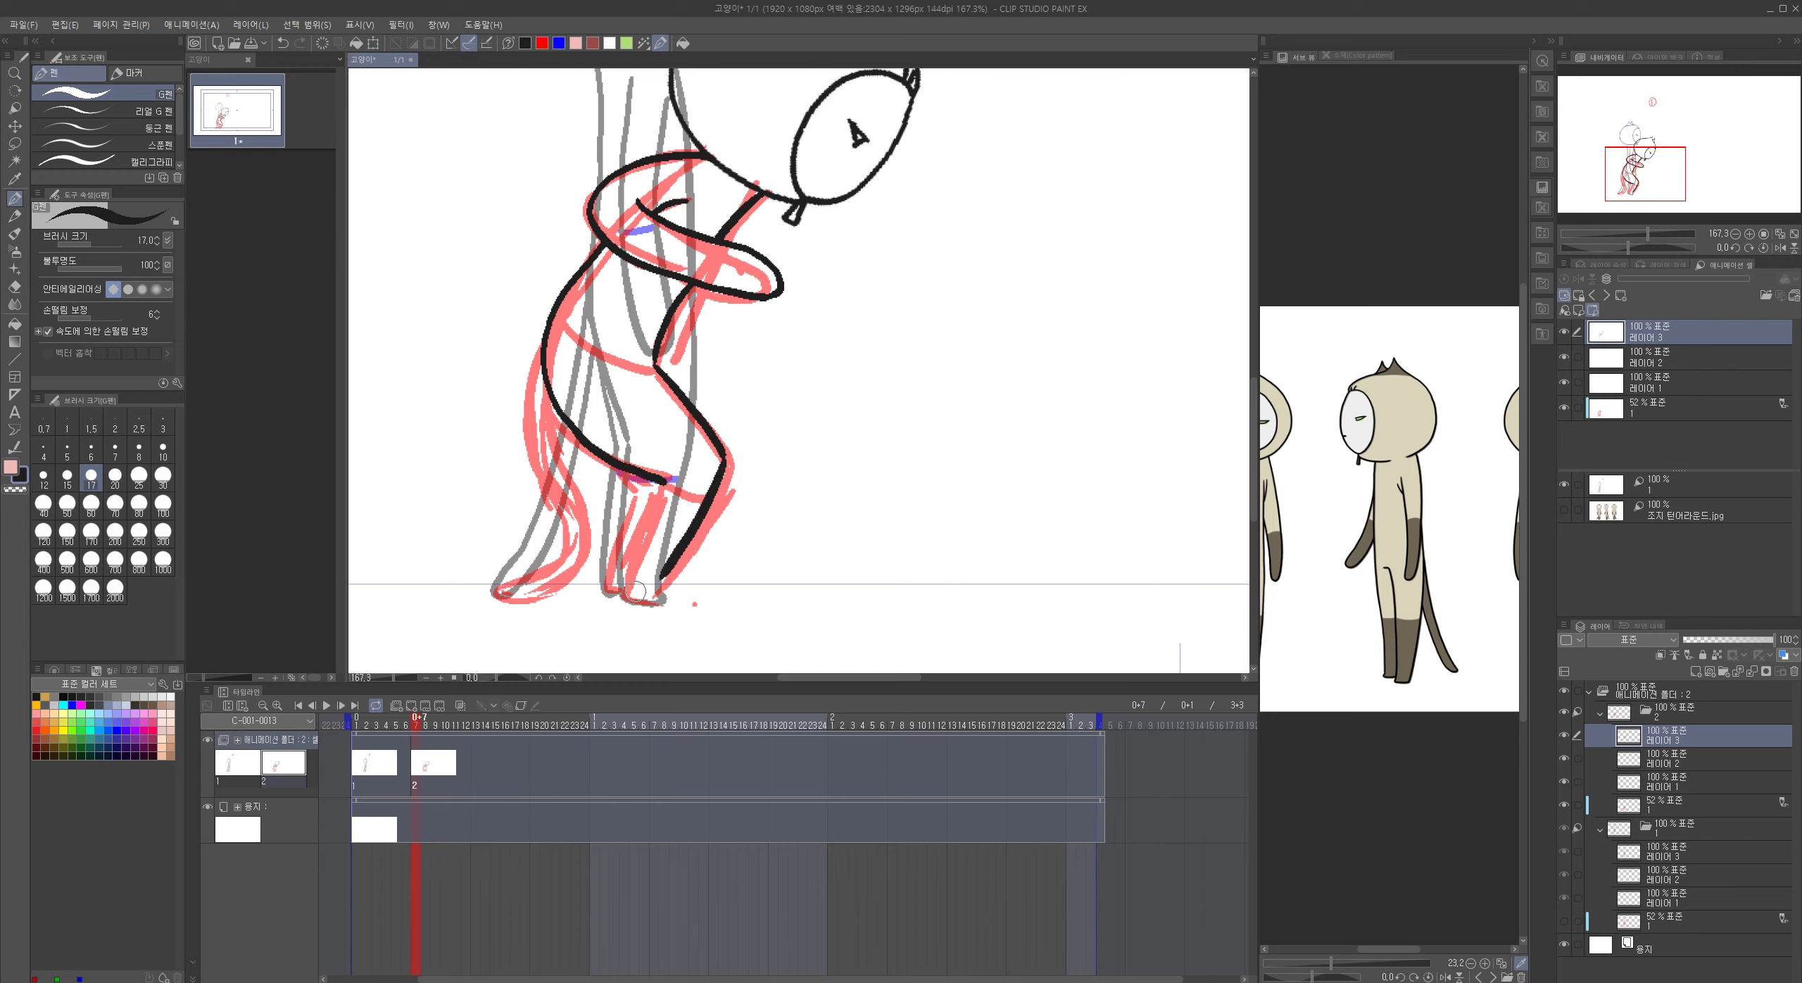
mouse_move(658, 479)
left_mouse_down()
mouse_move(623, 598)
mouse_move(662, 604)
mouse_move(655, 588)
left_mouse_up()
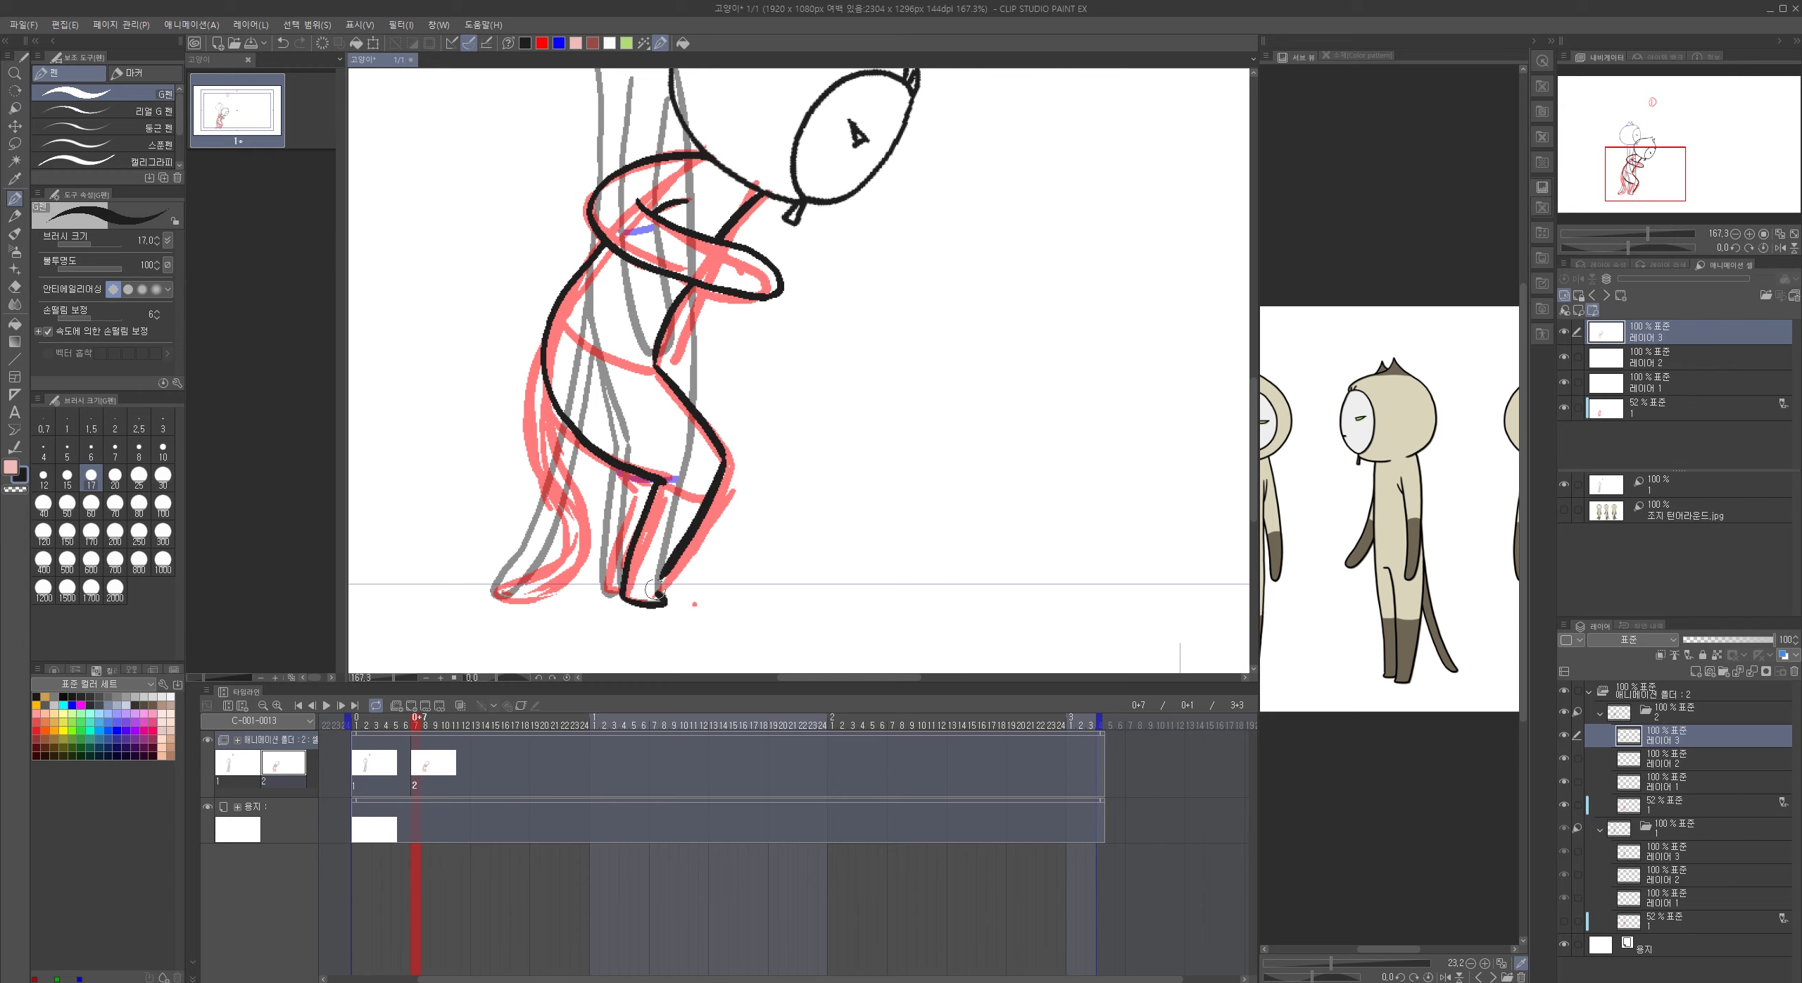
left_click_drag(637, 492, 606, 591)
- Ink the curved tail hanging behind the crouching body in black
mouse_move(544, 337)
left_mouse_down()
mouse_move(567, 532)
mouse_move(547, 573)
mouse_move(501, 600)
left_mouse_up()
key("ctrl+z")
mouse_move(550, 321)
left_mouse_down()
mouse_move(527, 418)
mouse_move(559, 524)
mouse_move(500, 596)
mouse_move(570, 555)
mouse_move(544, 393)
left_mouse_up()
left_click_drag(754, 379, 736, 470)
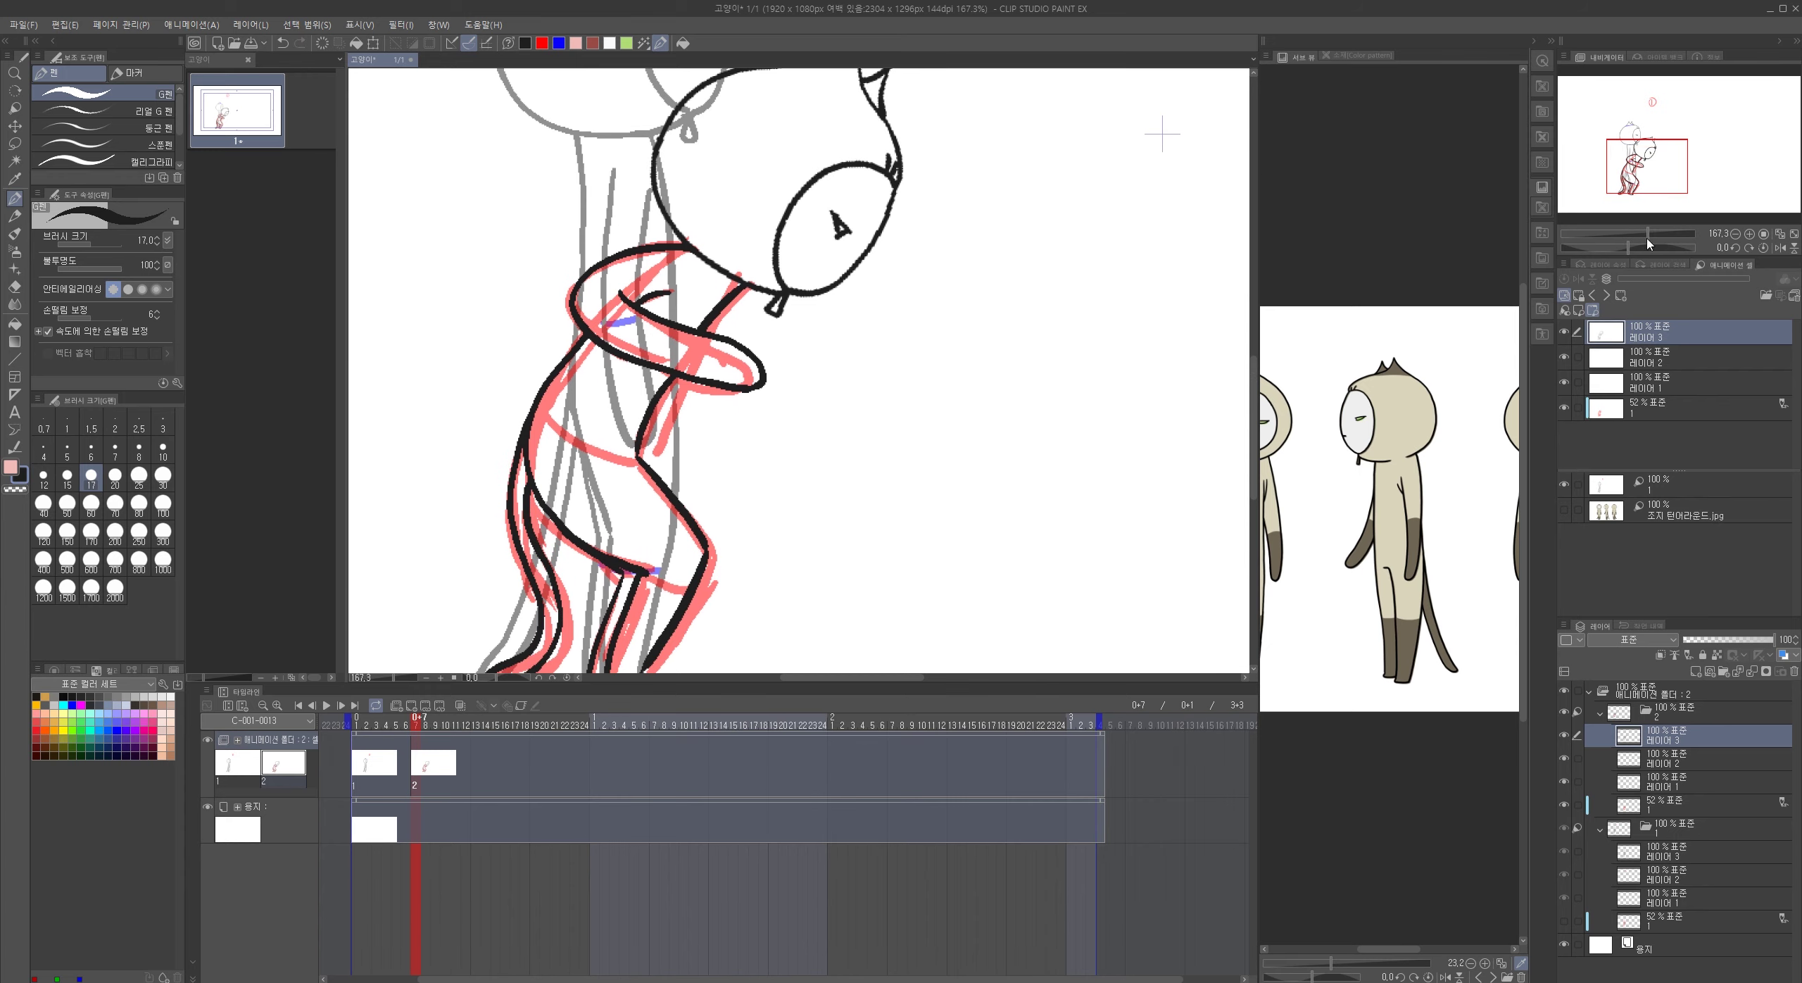
- Draw blue color-boundary lines on the head, arm and leg on cel 2's 레이어 2, and hide the red sketch layer
left_click(1673, 363)
left_click(559, 46)
scroll(734, 227, "up", 3)
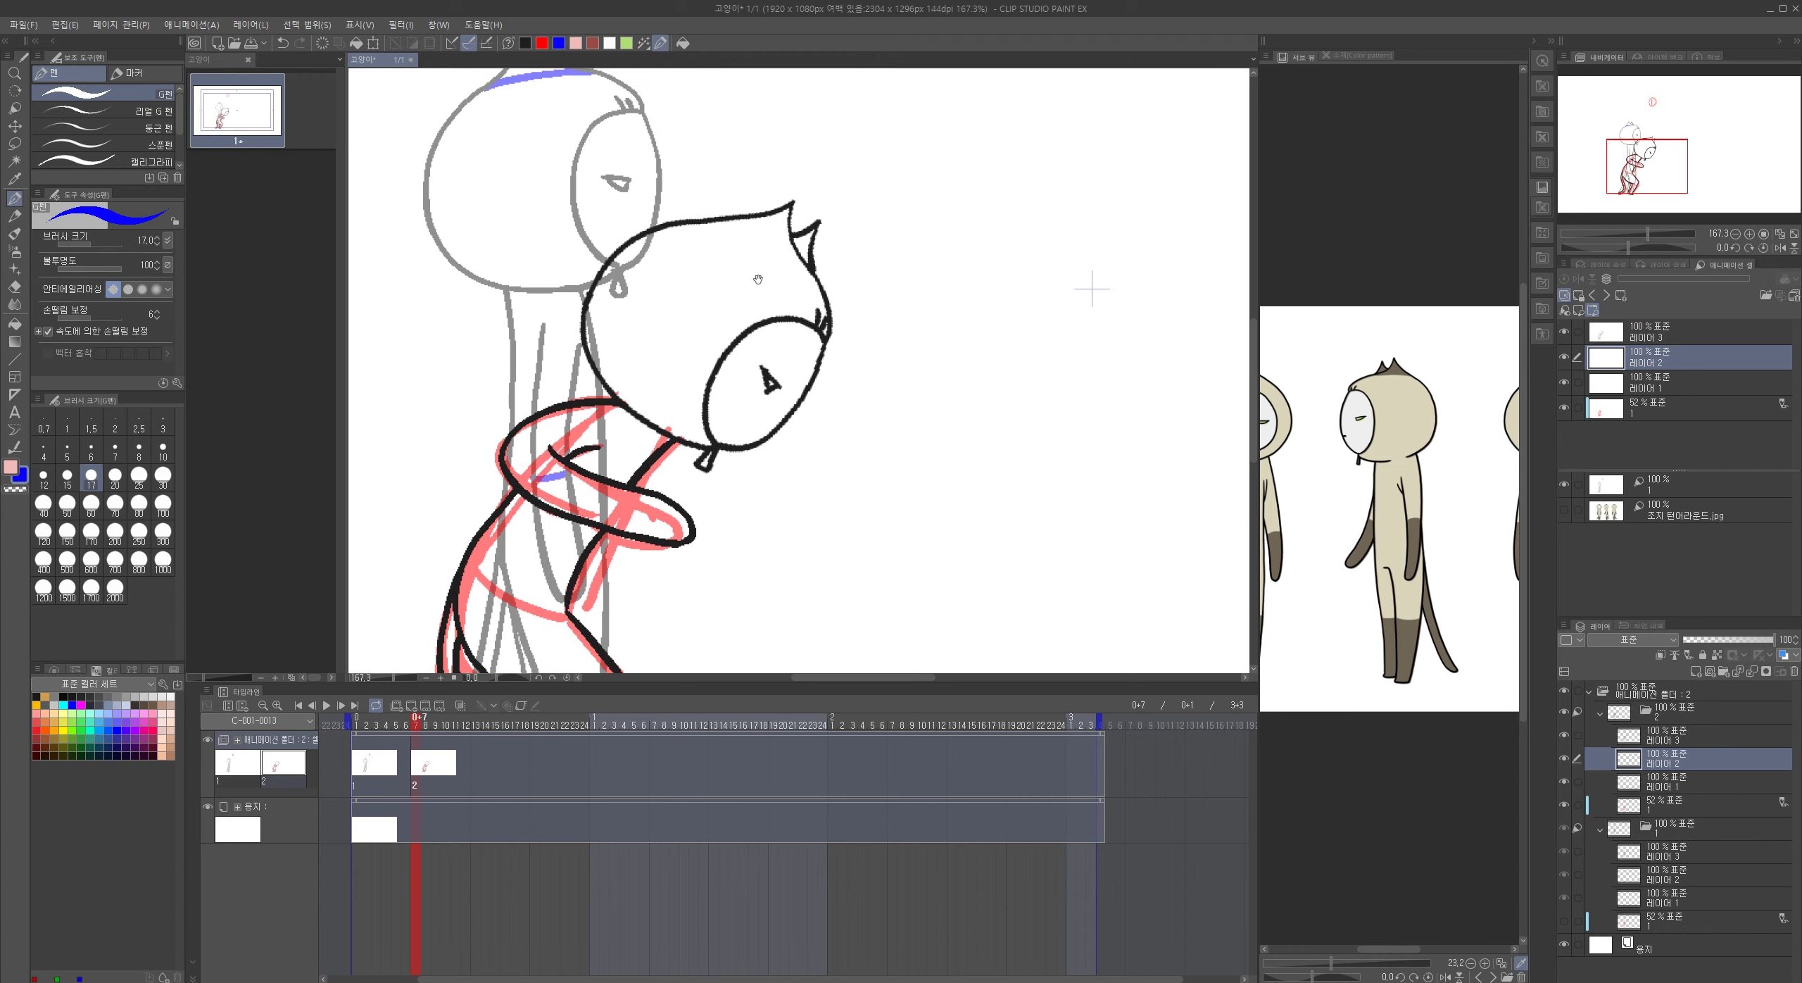
left_click_drag(726, 221, 811, 276)
mouse_move(639, 509)
left_mouse_down()
mouse_move(710, 404)
mouse_move(647, 414)
mouse_move(639, 386)
mouse_move(635, 406)
left_mouse_up()
key("ctrl+z")
left_click_drag(684, 550, 688, 406)
left_click_drag(644, 484, 692, 496)
key("ctrl+z")
scroll(716, 487, "down", 5)
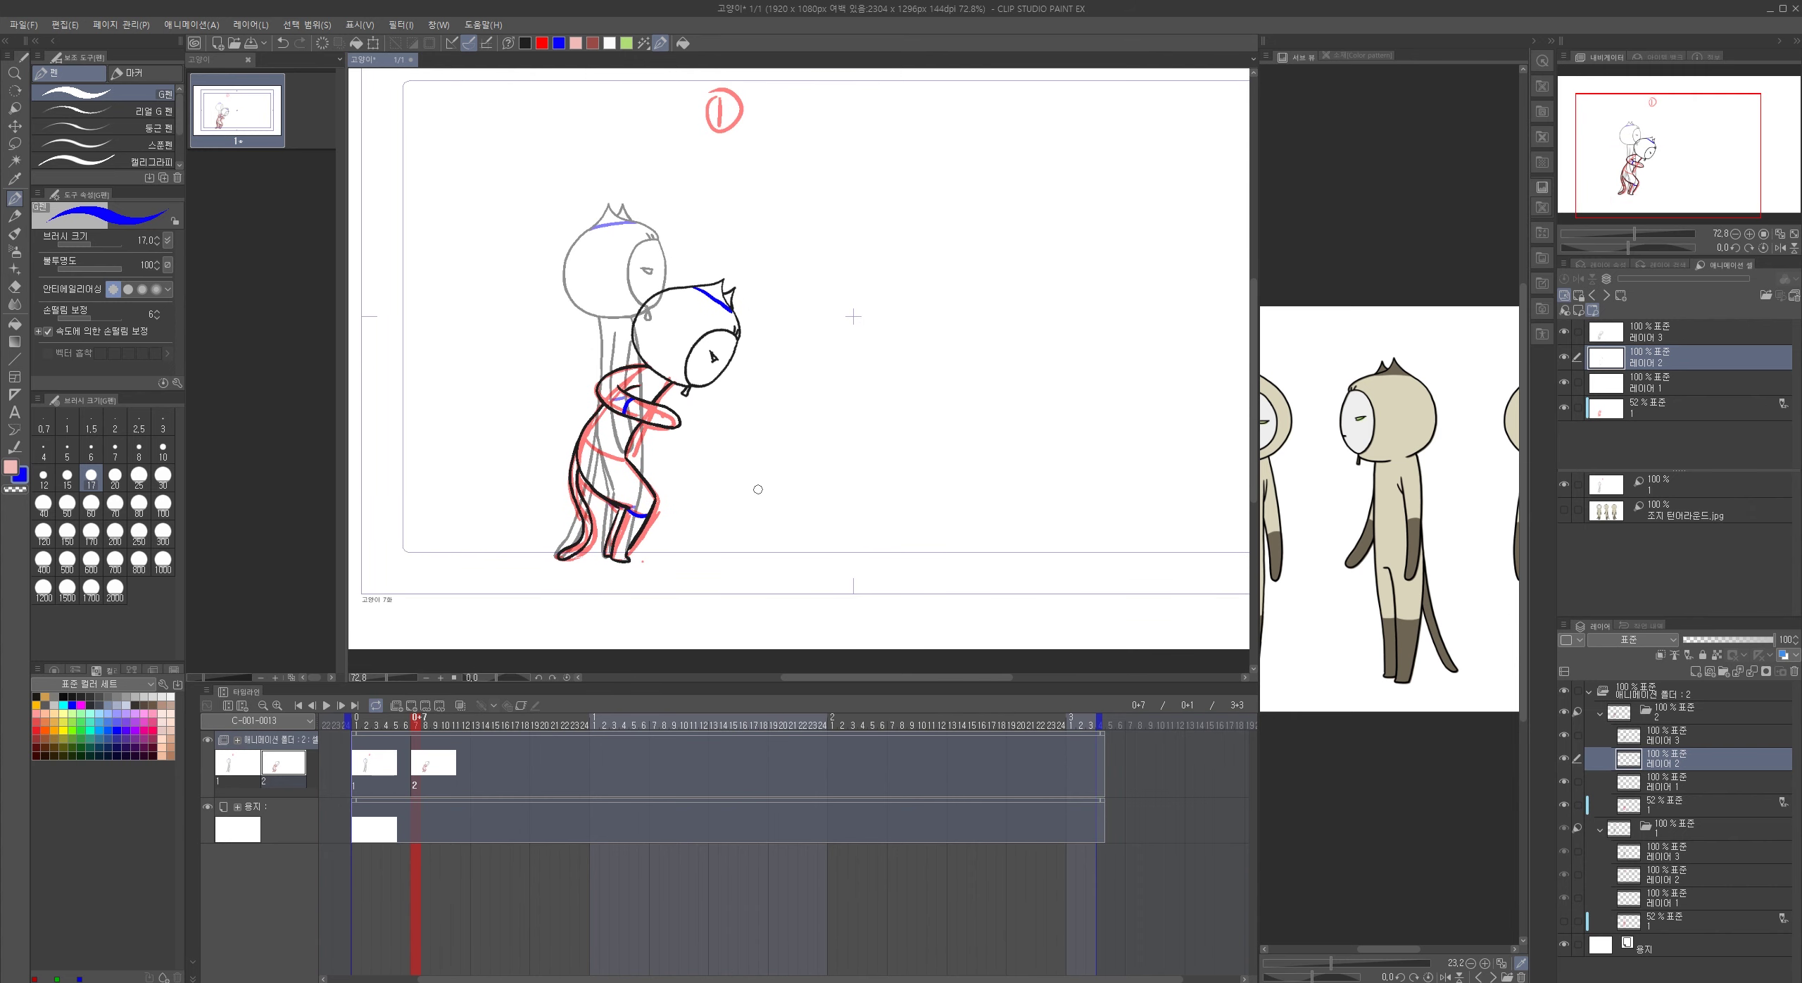
left_click(1564, 412)
- Draw a red inbetween timing chart with two ticks, a side bracket and a circled 2 beside the character on cel 2
left_click_drag(416, 725, 423, 728)
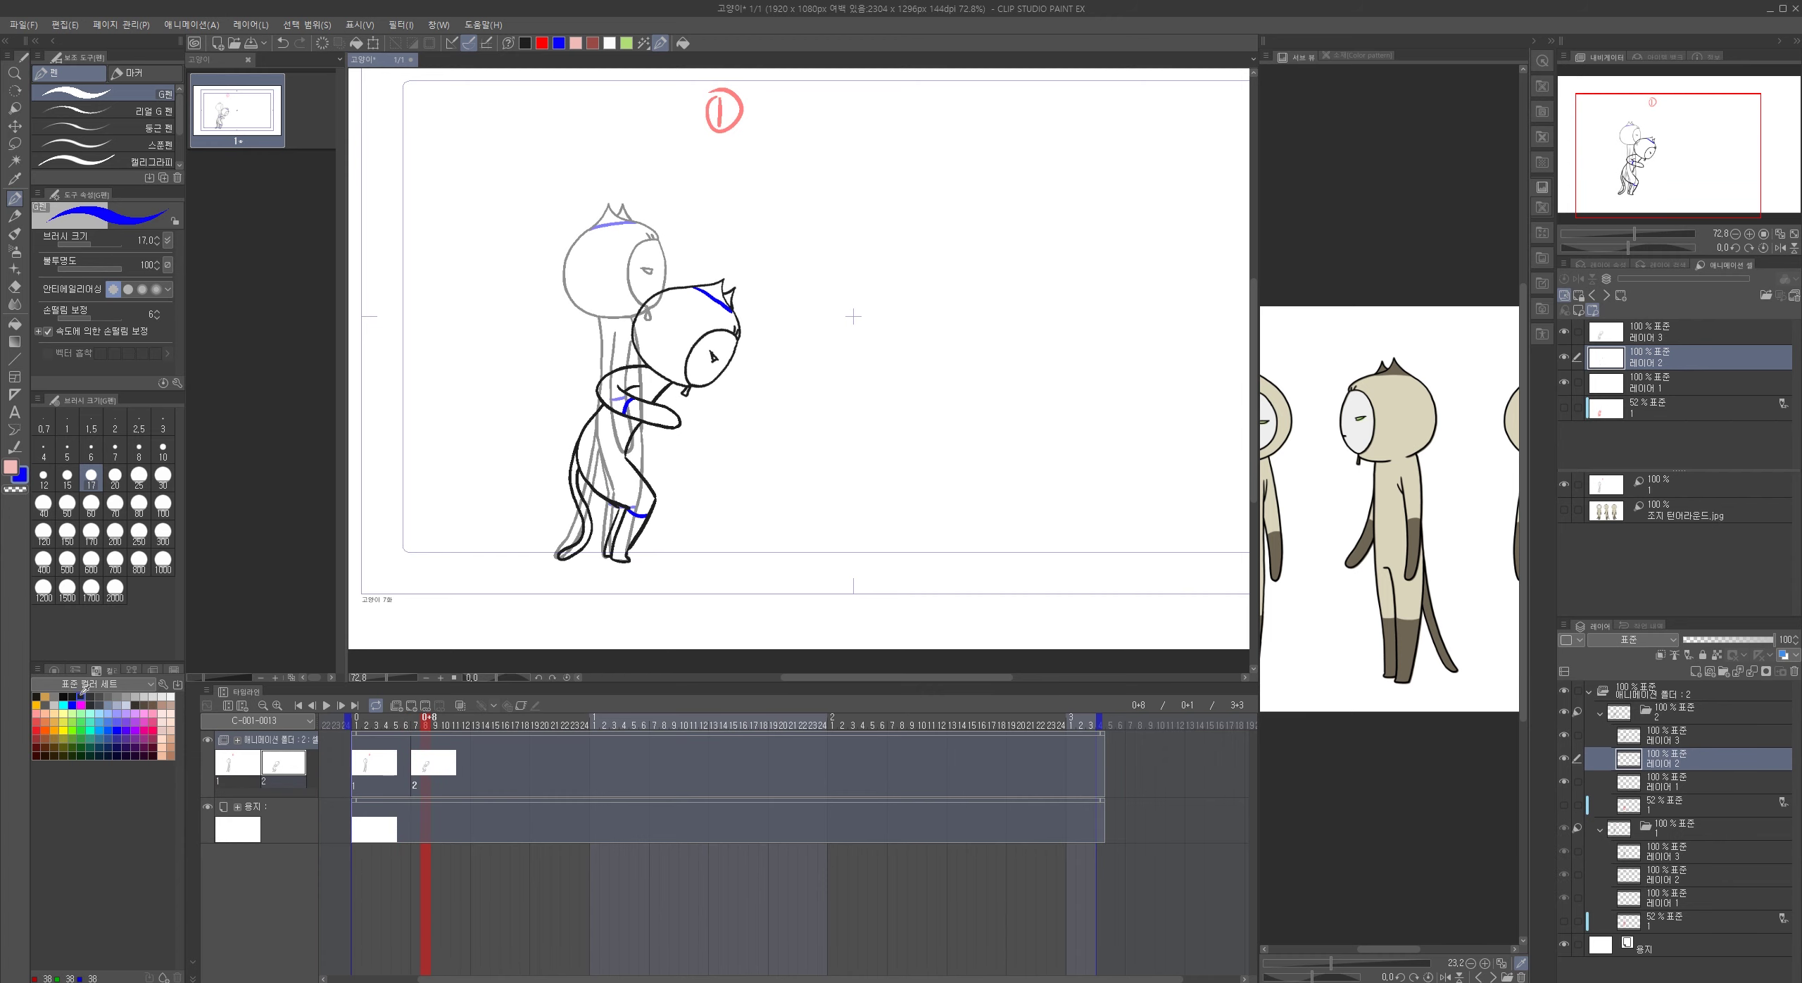
left_click(542, 43)
left_click_drag(942, 229, 909, 343)
mouse_move(858, 257)
left_mouse_down()
mouse_move(868, 384)
mouse_move(922, 369)
left_mouse_up()
left_click_drag(858, 320, 889, 316)
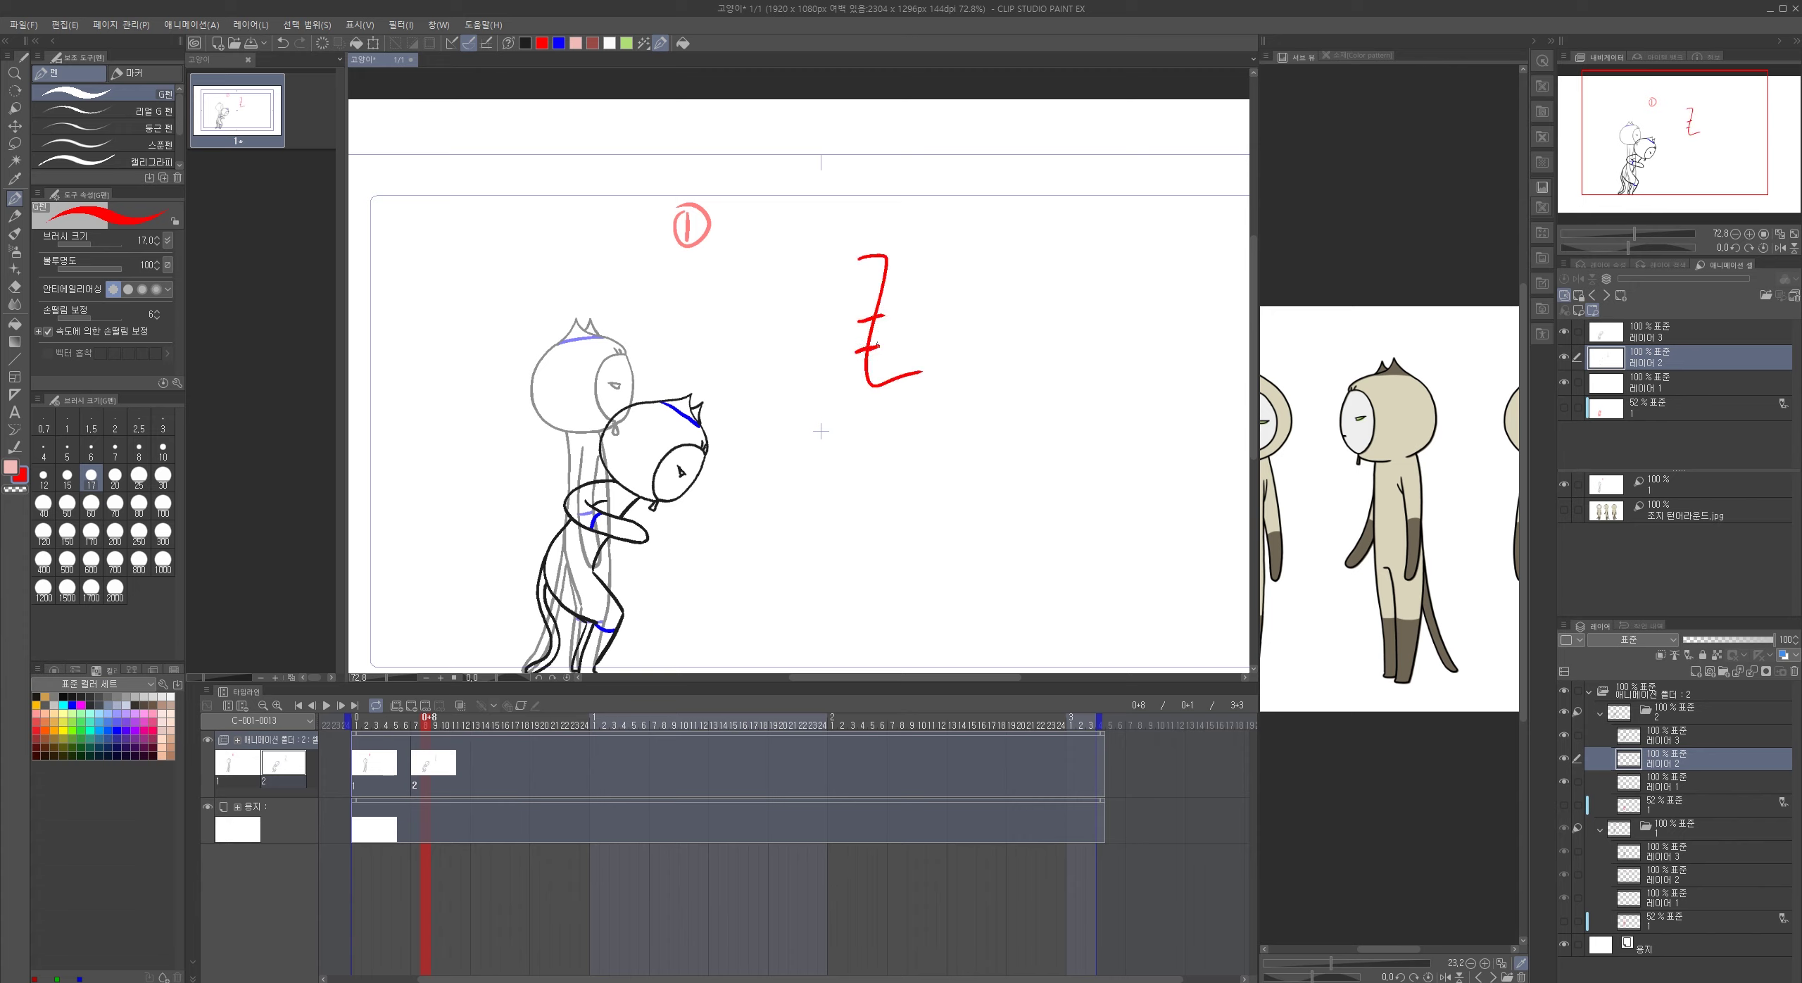
mouse_move(914, 388)
left_mouse_down()
mouse_move(942, 408)
mouse_move(940, 389)
mouse_move(906, 383)
left_mouse_up()
left_click_drag(847, 275, 846, 387)
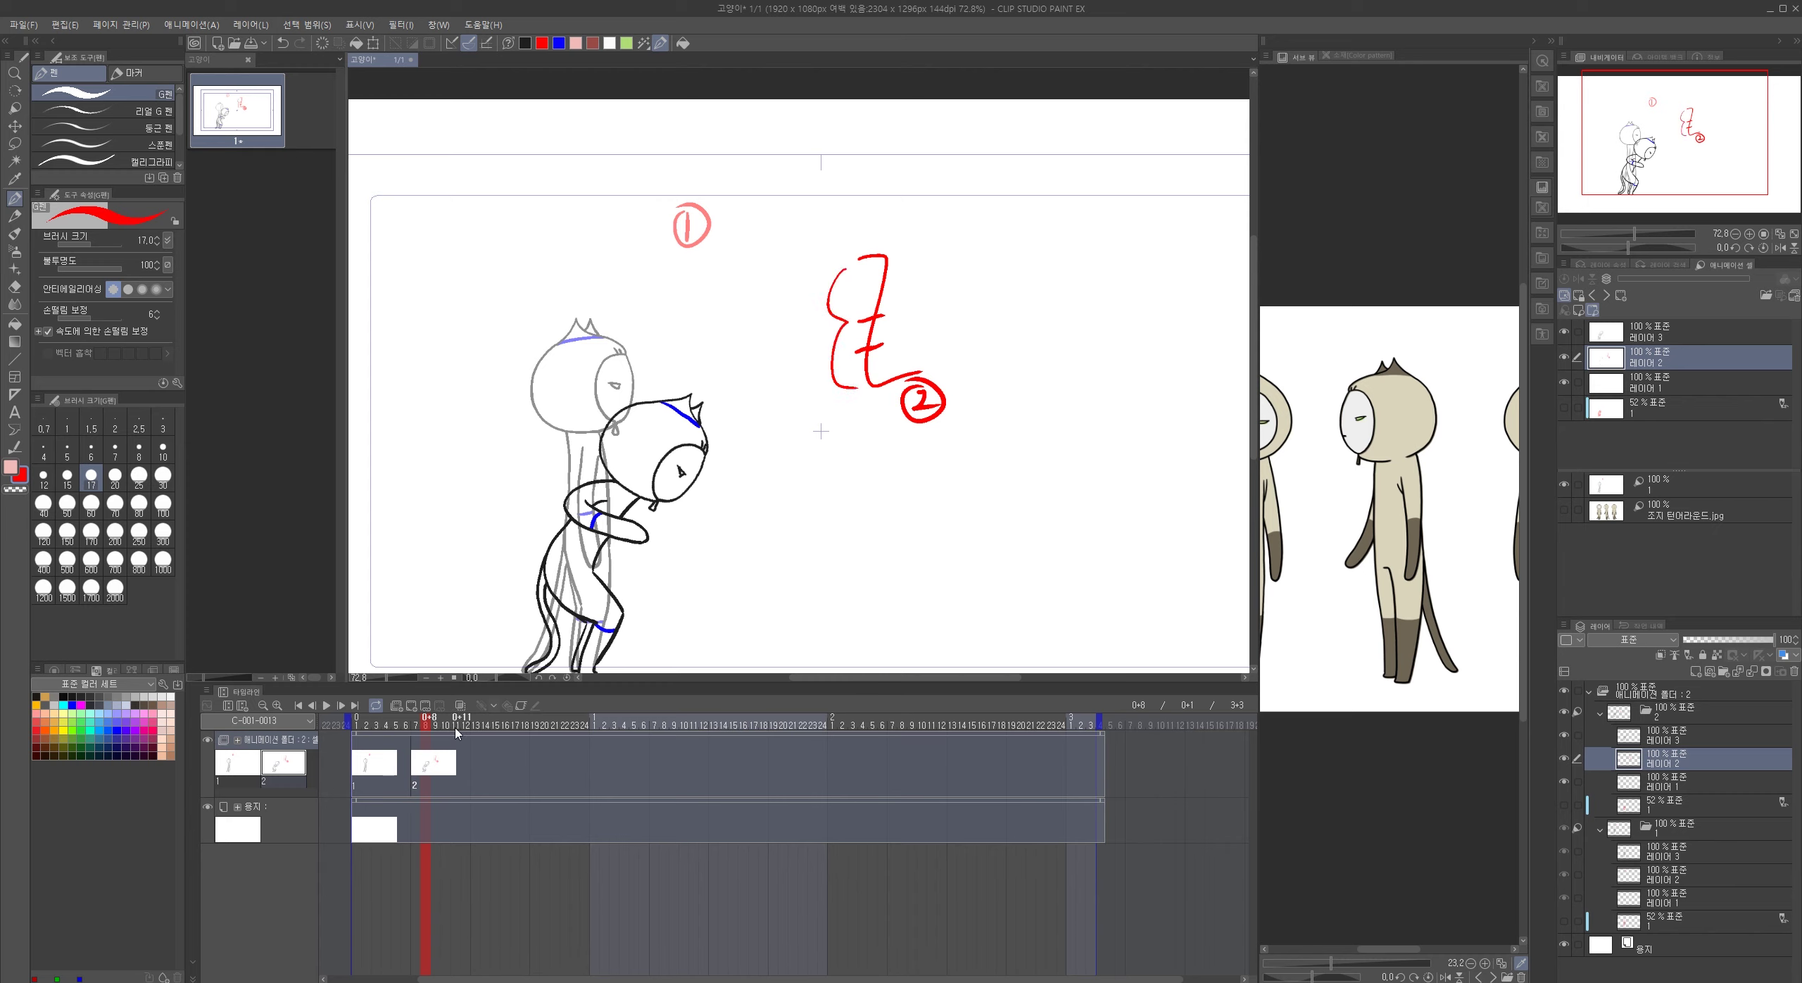
- Add new cel 3 after cel 2 and move it to frame 0+11 on the timeline
left_click(411, 706)
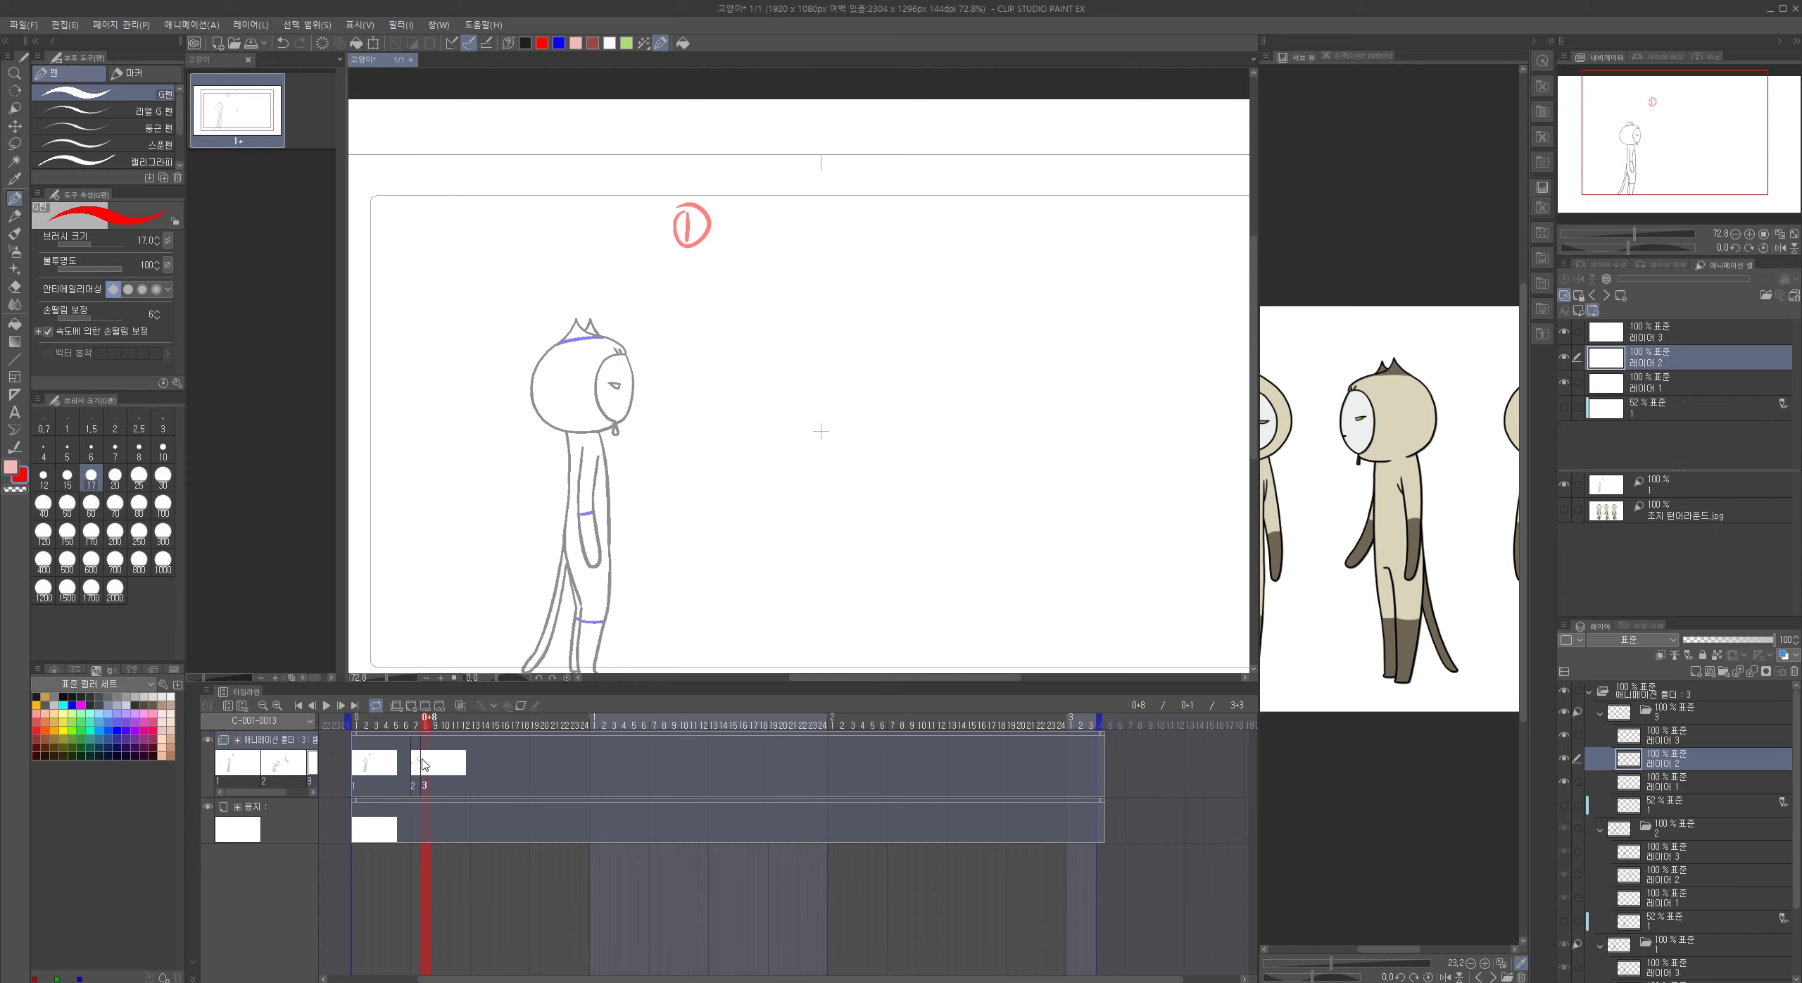
left_click_drag(425, 765, 454, 769)
left_click(464, 735)
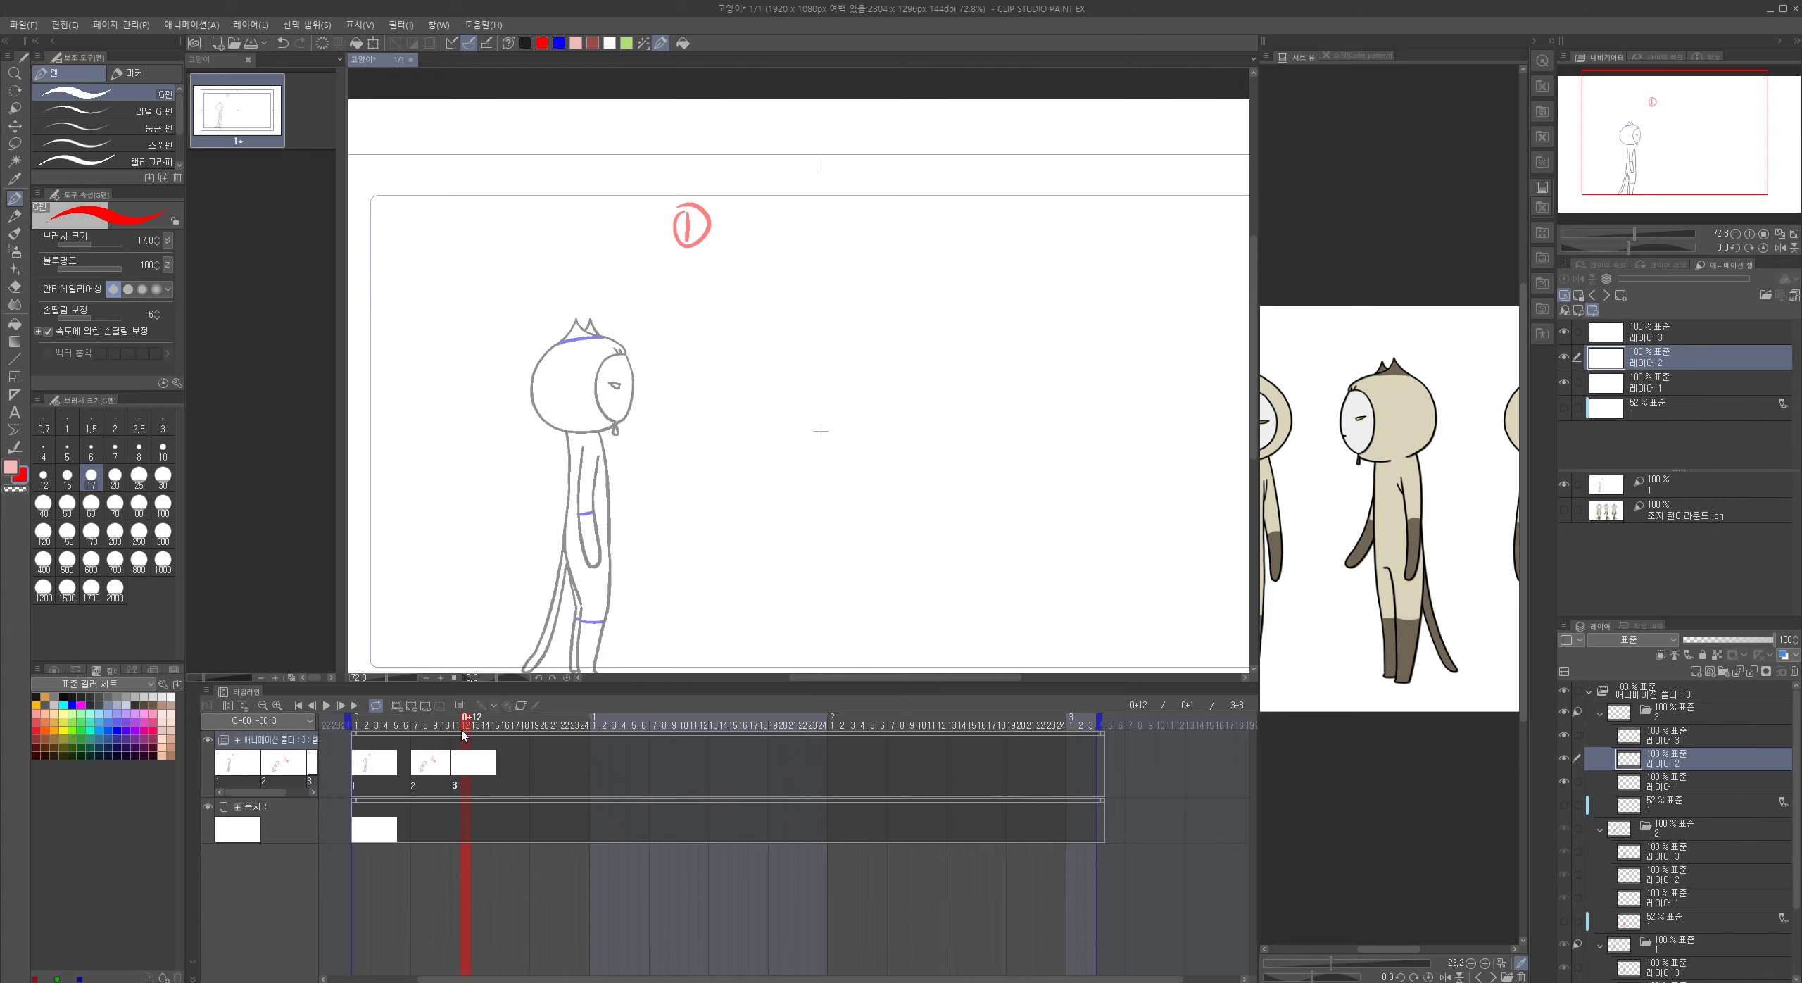
- Register cel 2 on cel 3's light table beside cel 1
left_click(1675, 495)
left_click_drag(1680, 832, 1622, 554)
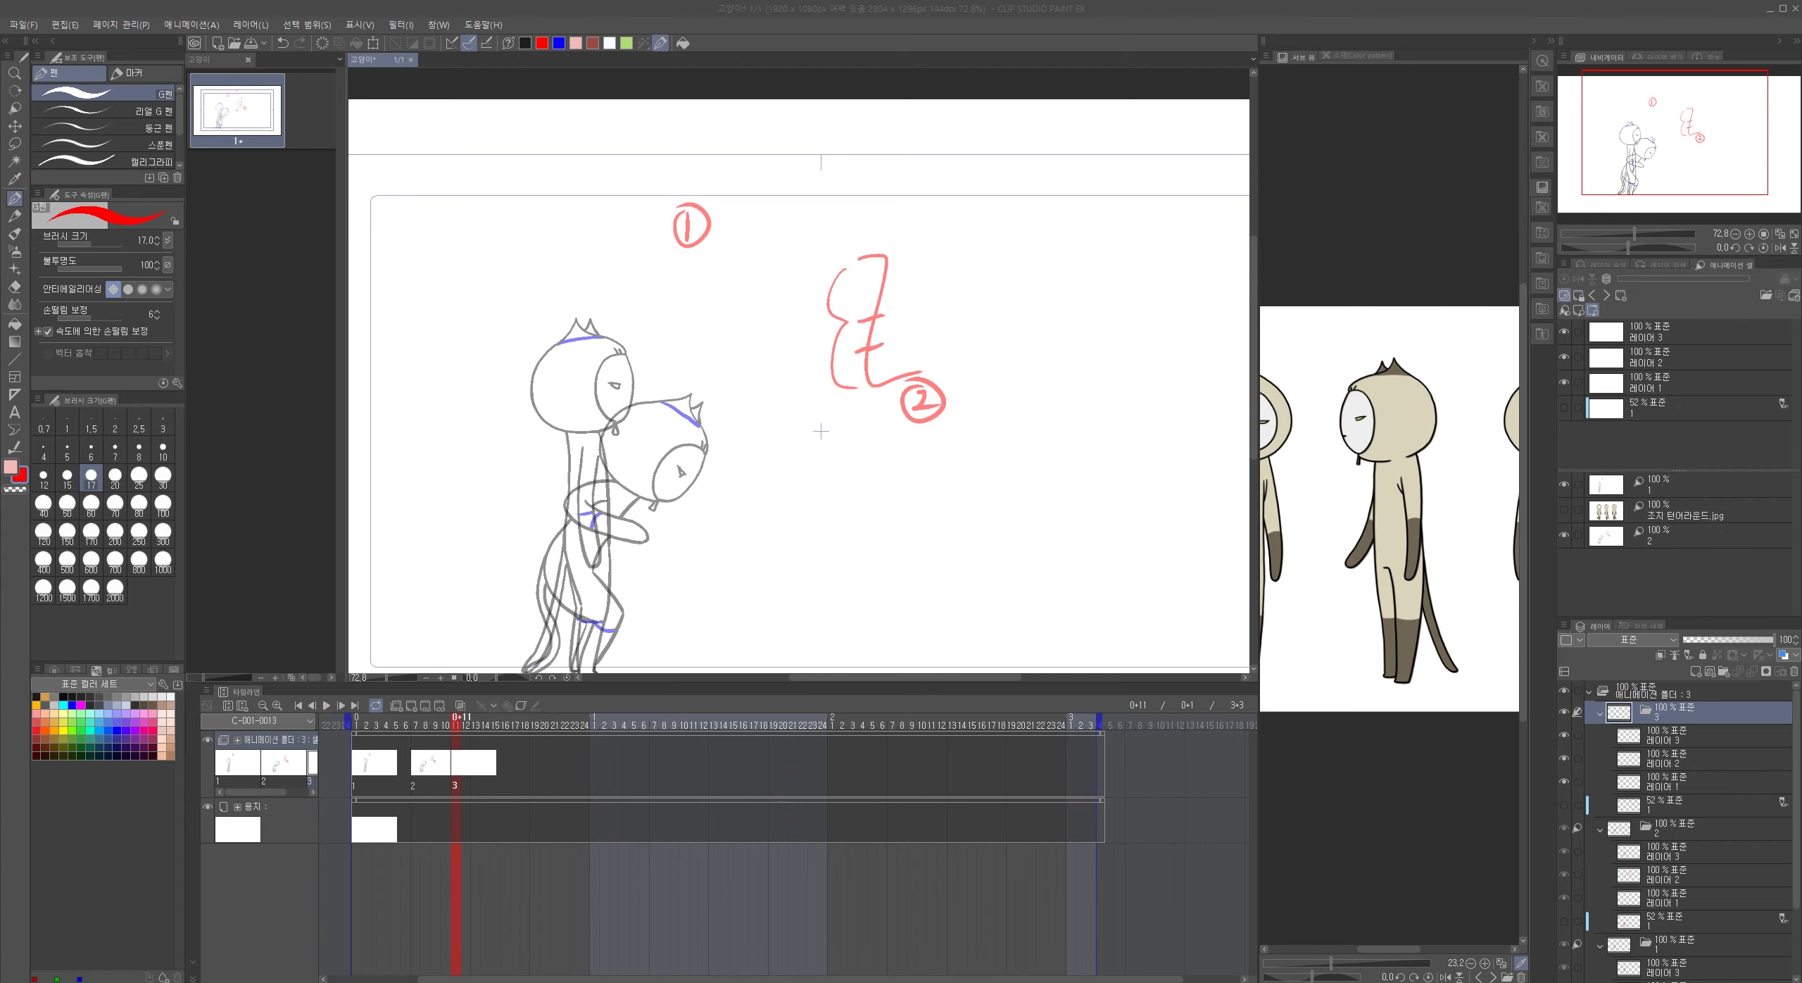
left_click(871, 35)
left_click_drag(634, 360, 672, 356)
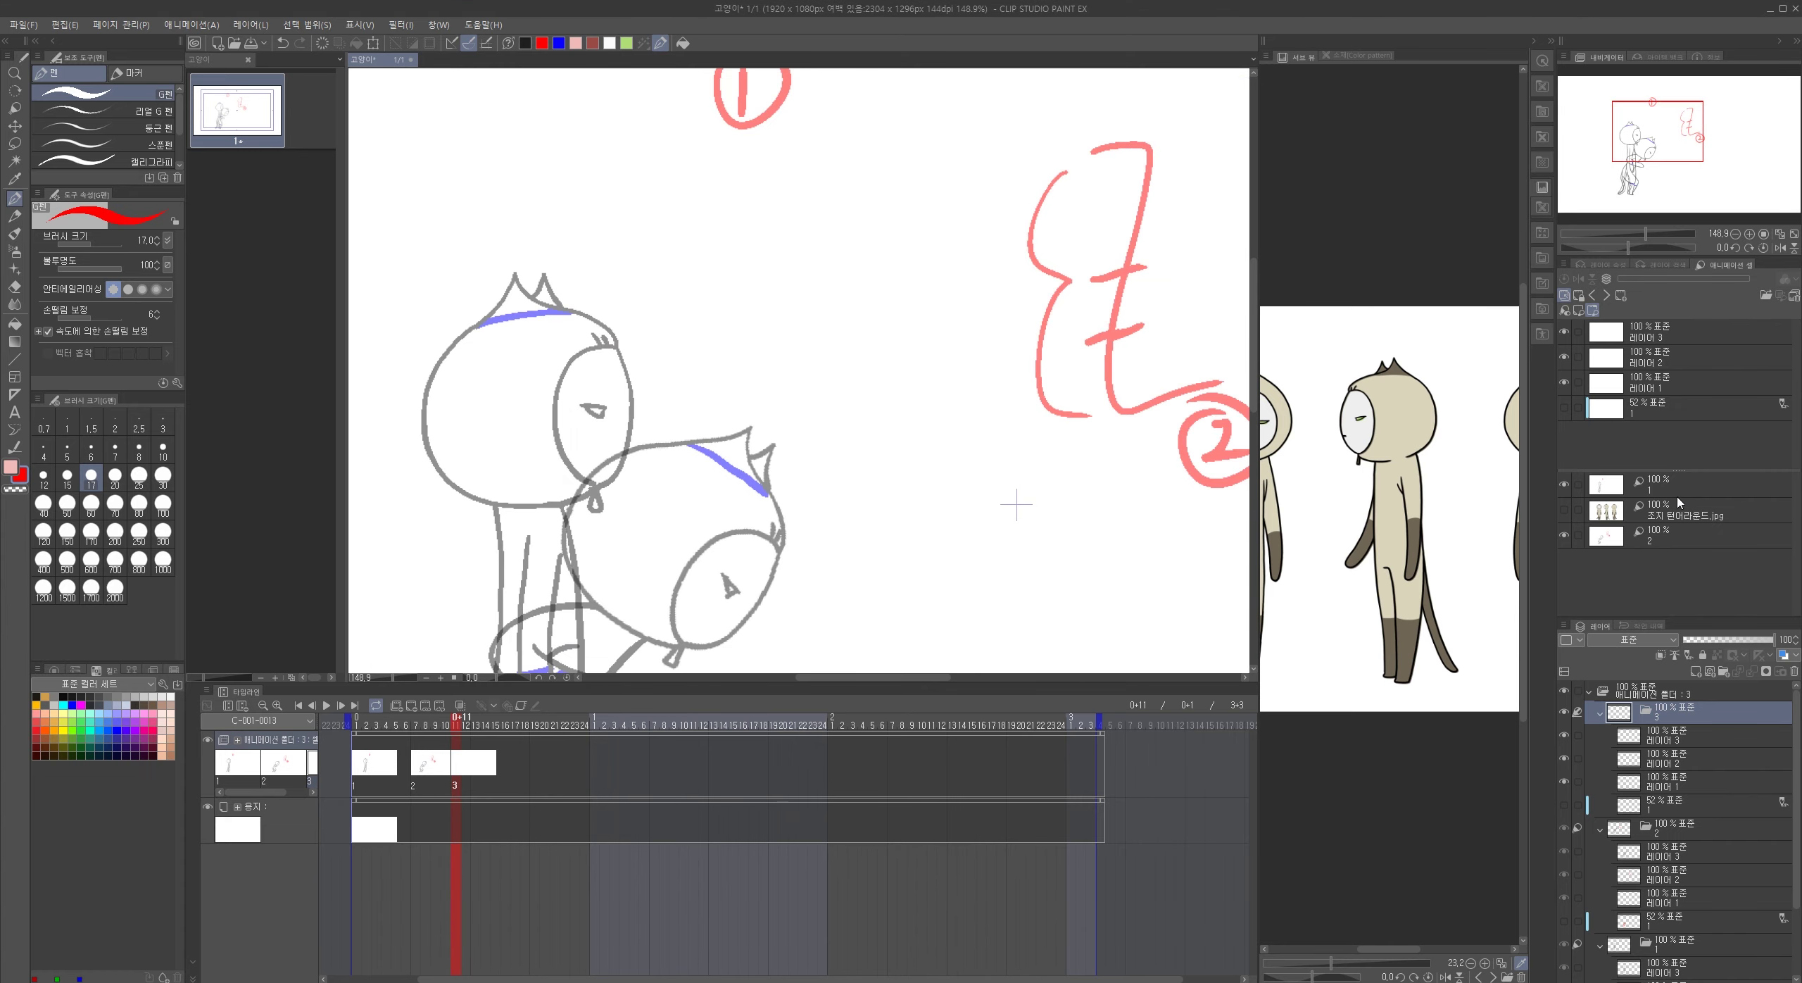
- Trace cel 1's head outline, first ear and face oval in black on cel 3's 레이어 3
left_click(1666, 337)
left_click_drag(1015, 504, 1081, 521)
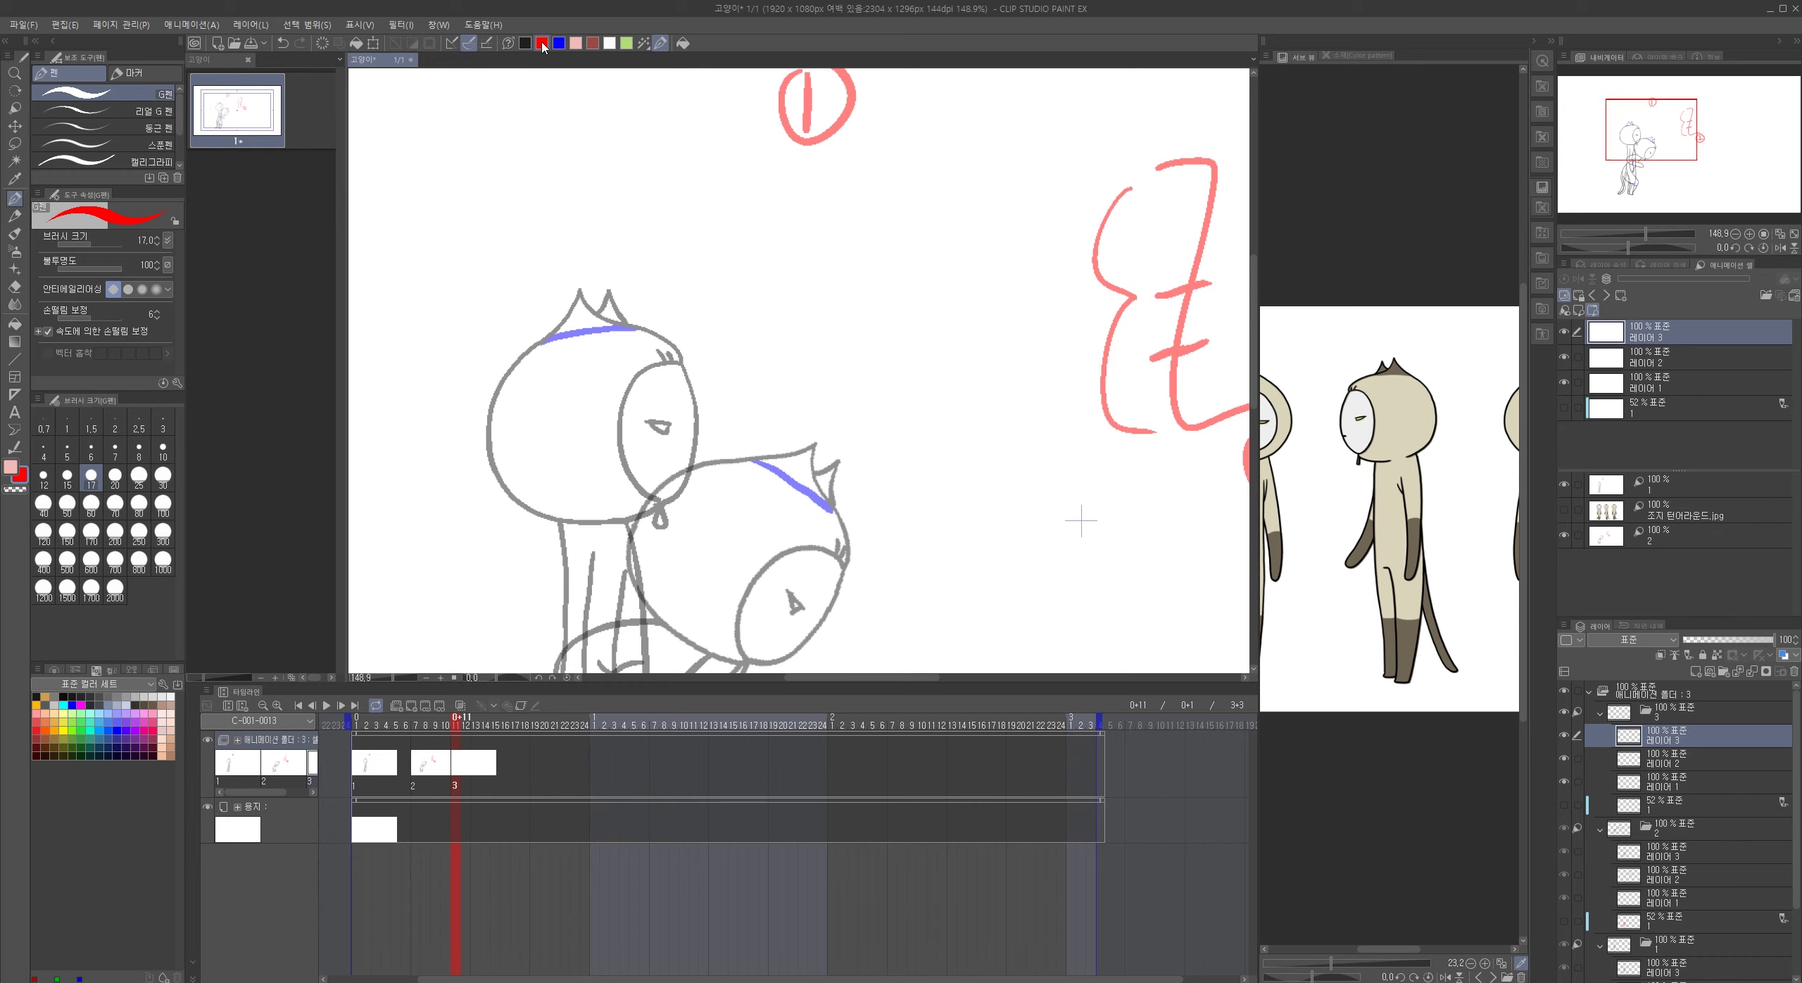
scroll(584, 296, "up", 2)
mouse_move(562, 271)
left_mouse_down()
mouse_move(424, 450)
mouse_move(417, 539)
mouse_move(455, 604)
mouse_move(532, 638)
mouse_move(680, 623)
left_mouse_up()
left_click_drag(767, 484, 746, 407)
mouse_move(541, 199)
left_mouse_down()
mouse_move(706, 296)
mouse_move(733, 458)
mouse_move(637, 560)
left_mouse_up()
mouse_move(706, 315)
left_mouse_down()
mouse_move(637, 330)
mouse_move(612, 375)
mouse_move(607, 458)
mouse_move(664, 541)
left_mouse_up()
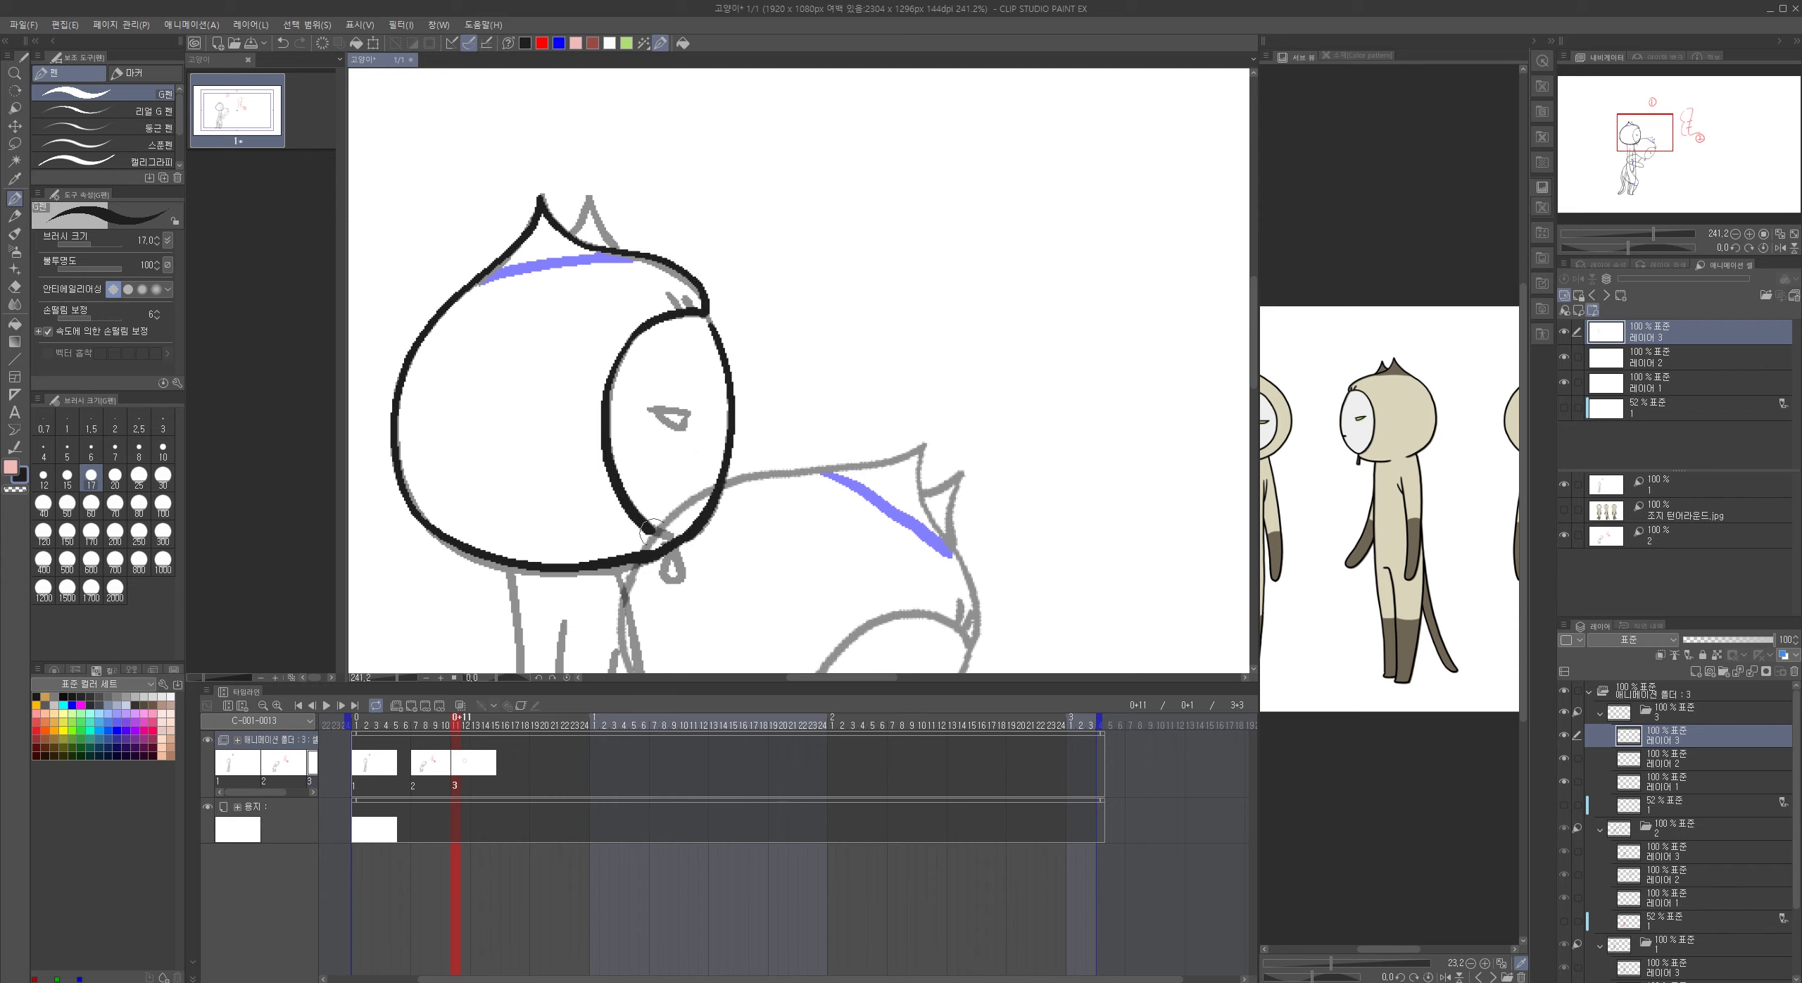
- Ink the short marks above the face, the second ear and the eye of cel 3's head
mouse_move(705, 315)
left_mouse_down()
mouse_move(711, 332)
mouse_move(680, 309)
left_mouse_up()
left_click_drag(681, 290, 696, 310)
mouse_move(572, 235)
left_mouse_down()
mouse_move(589, 202)
mouse_move(620, 248)
left_mouse_up()
mouse_move(646, 404)
left_mouse_down()
mouse_move(688, 410)
mouse_move(682, 425)
left_mouse_up()
scroll(761, 451, "down", 3)
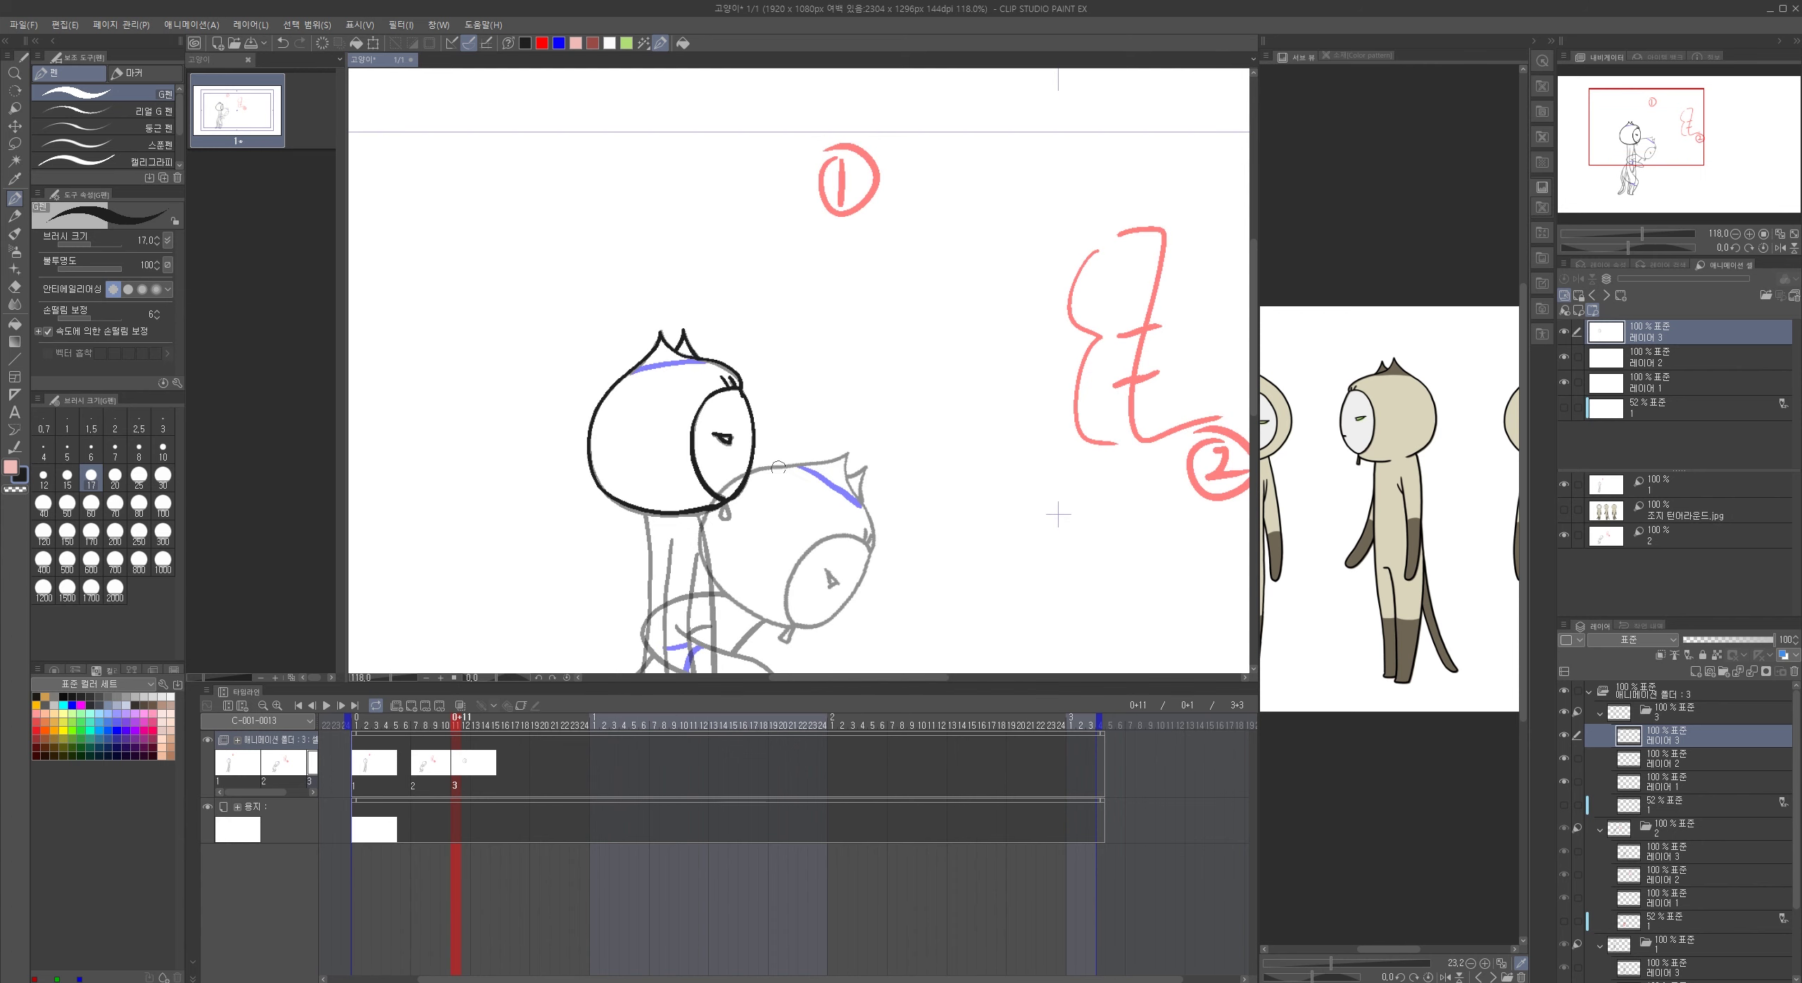
- Rotate the inked head to tilt the face upward over cel 1's head, and ink the small knot under the chin
key("ctrl+t")
left_click_drag(814, 434, 798, 402)
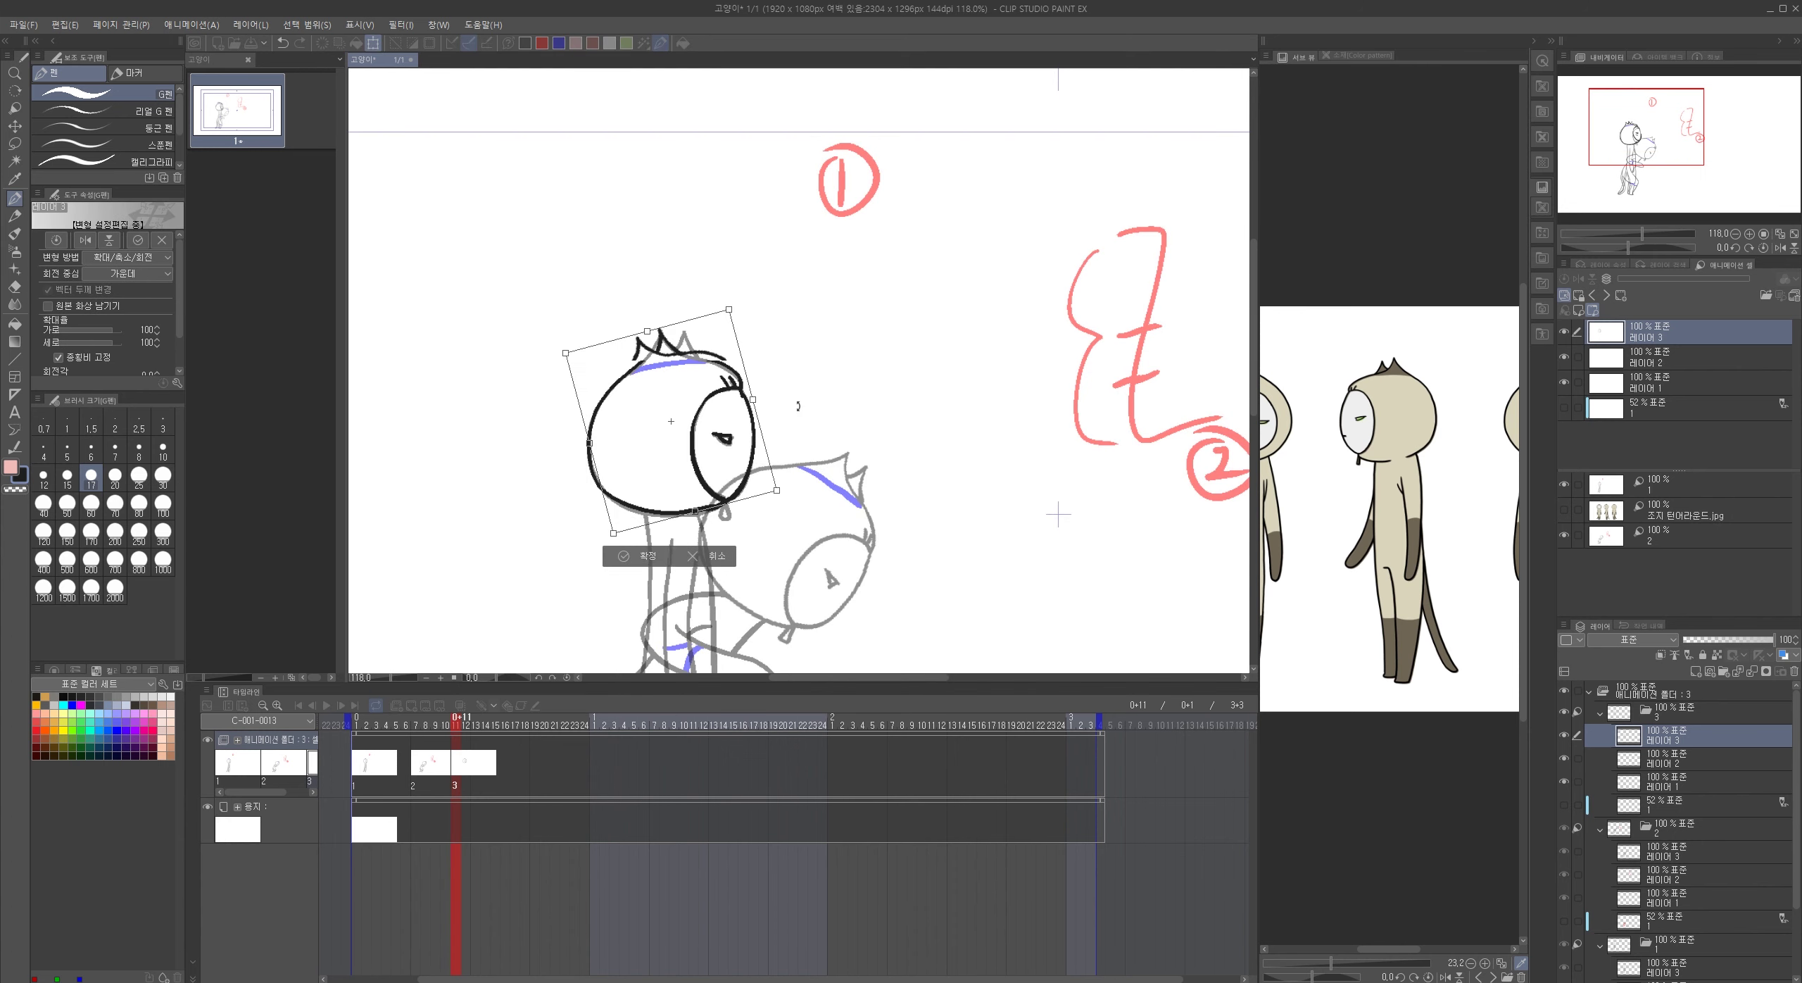
left_click_drag(854, 479, 739, 426)
left_click_drag(613, 415, 796, 395)
left_click_drag(925, 422, 860, 471)
scroll(859, 471, "up", 2)
left_click_drag(738, 347, 554, 395)
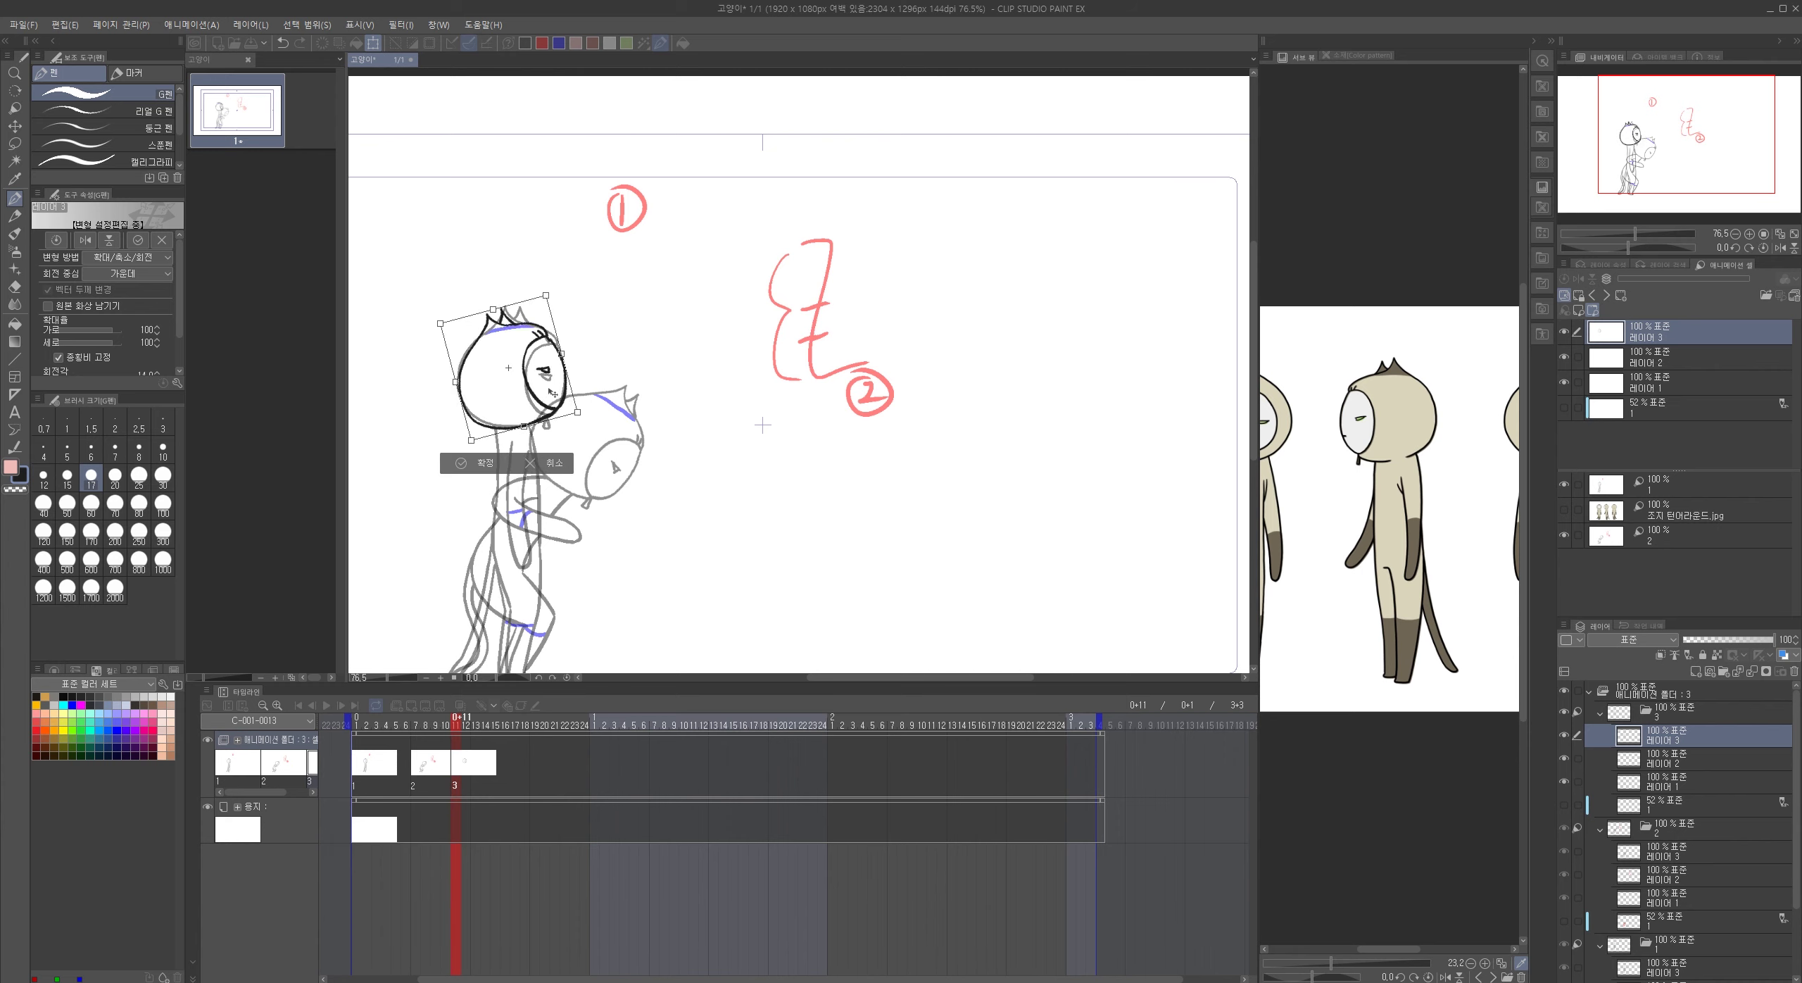
scroll(592, 427, "up", 6)
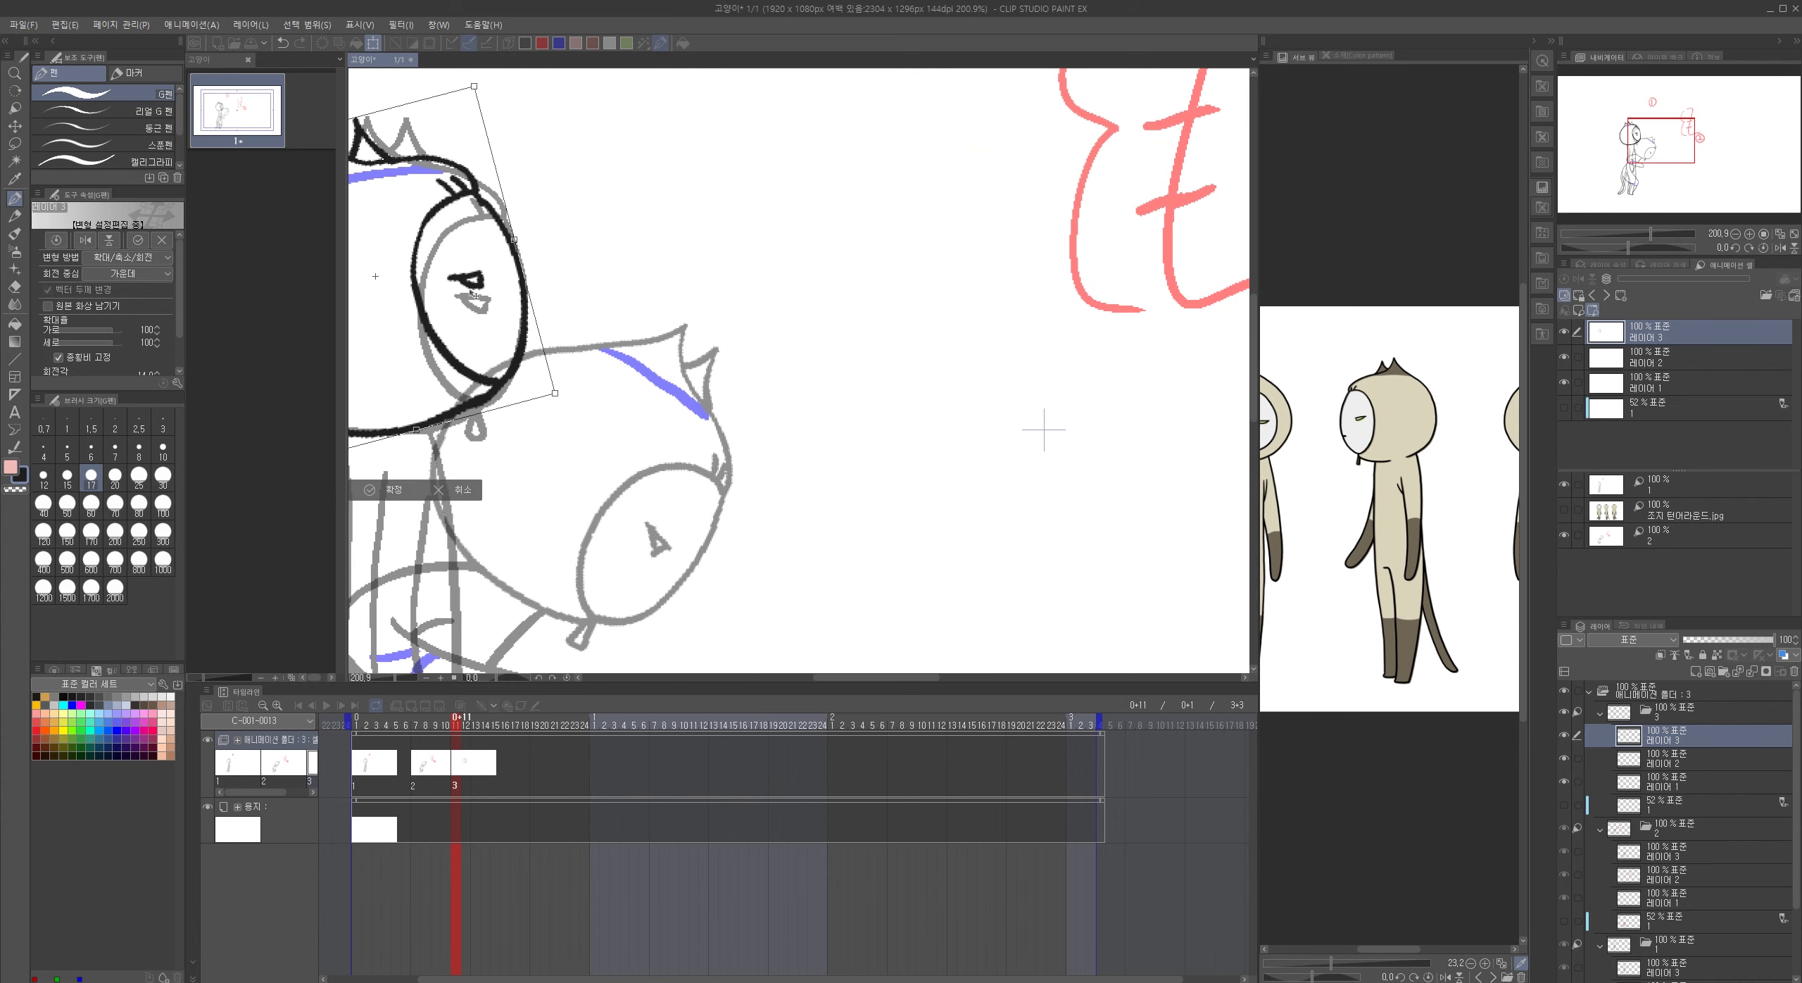
key("Return")
mouse_move(497, 387)
left_mouse_down()
mouse_move(501, 416)
mouse_move(504, 384)
left_mouse_up()
scroll(1197, 316, "down", 4)
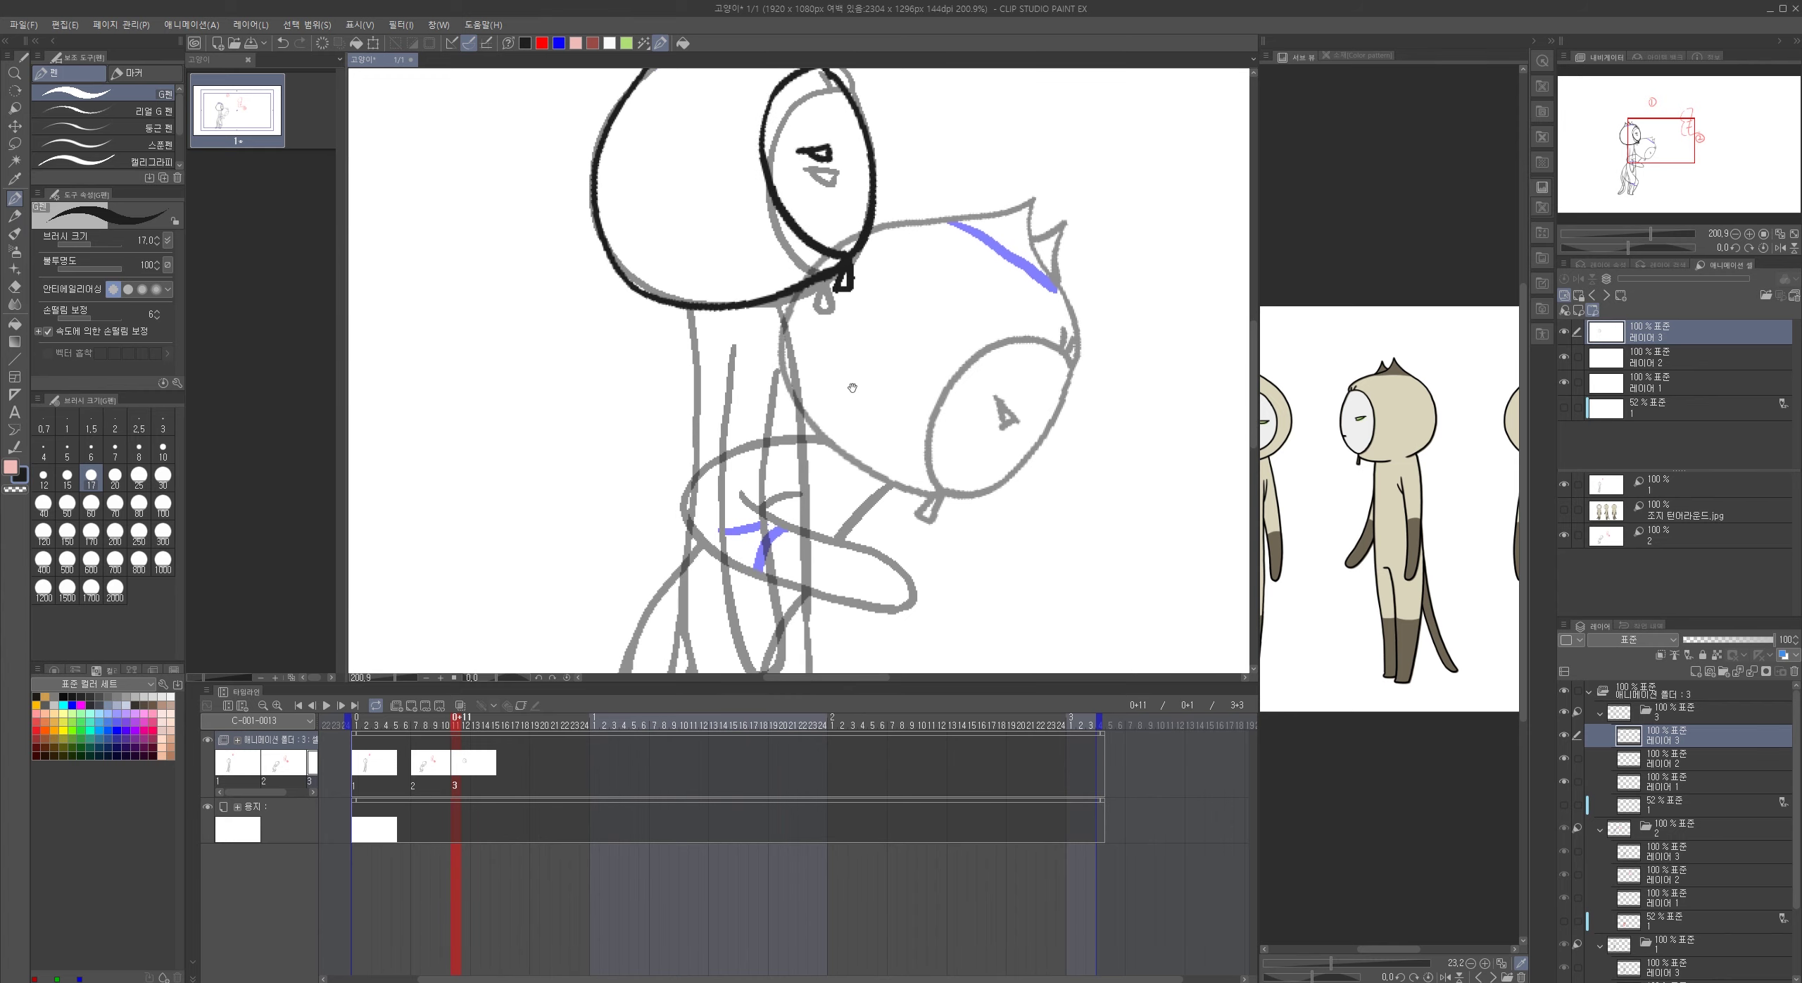
- Sketch the slanted torso and hip line in red below the head on cel 3's 52% sketch layer
left_click(1644, 418)
mouse_move(915, 422)
left_mouse_down()
mouse_move(930, 369)
mouse_move(902, 345)
left_mouse_up()
left_click(542, 44)
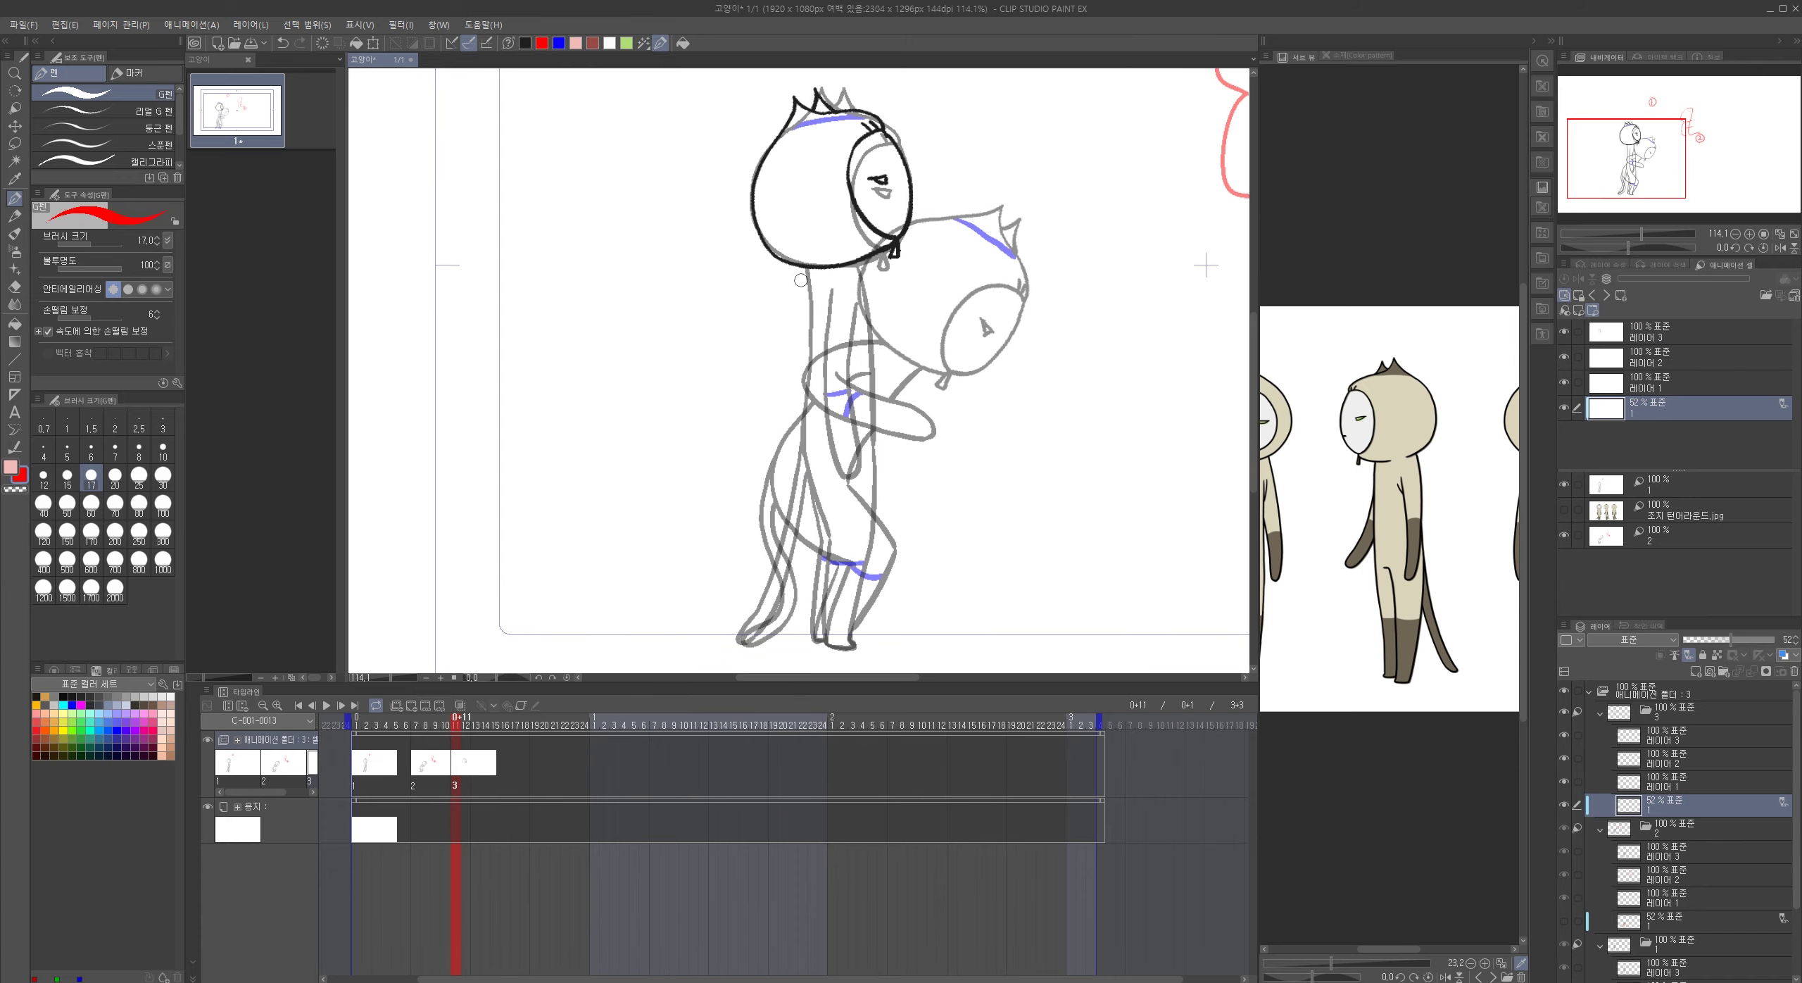
left_click_drag(803, 268, 738, 417)
key("ctrl+z")
left_click_drag(804, 266, 738, 416)
left_click_drag(854, 276, 811, 442)
left_click_drag(822, 520, 843, 485)
- Sketch the legs in red trailing back from the hips and tapering to a pointed foot
left_click_drag(828, 413, 745, 583)
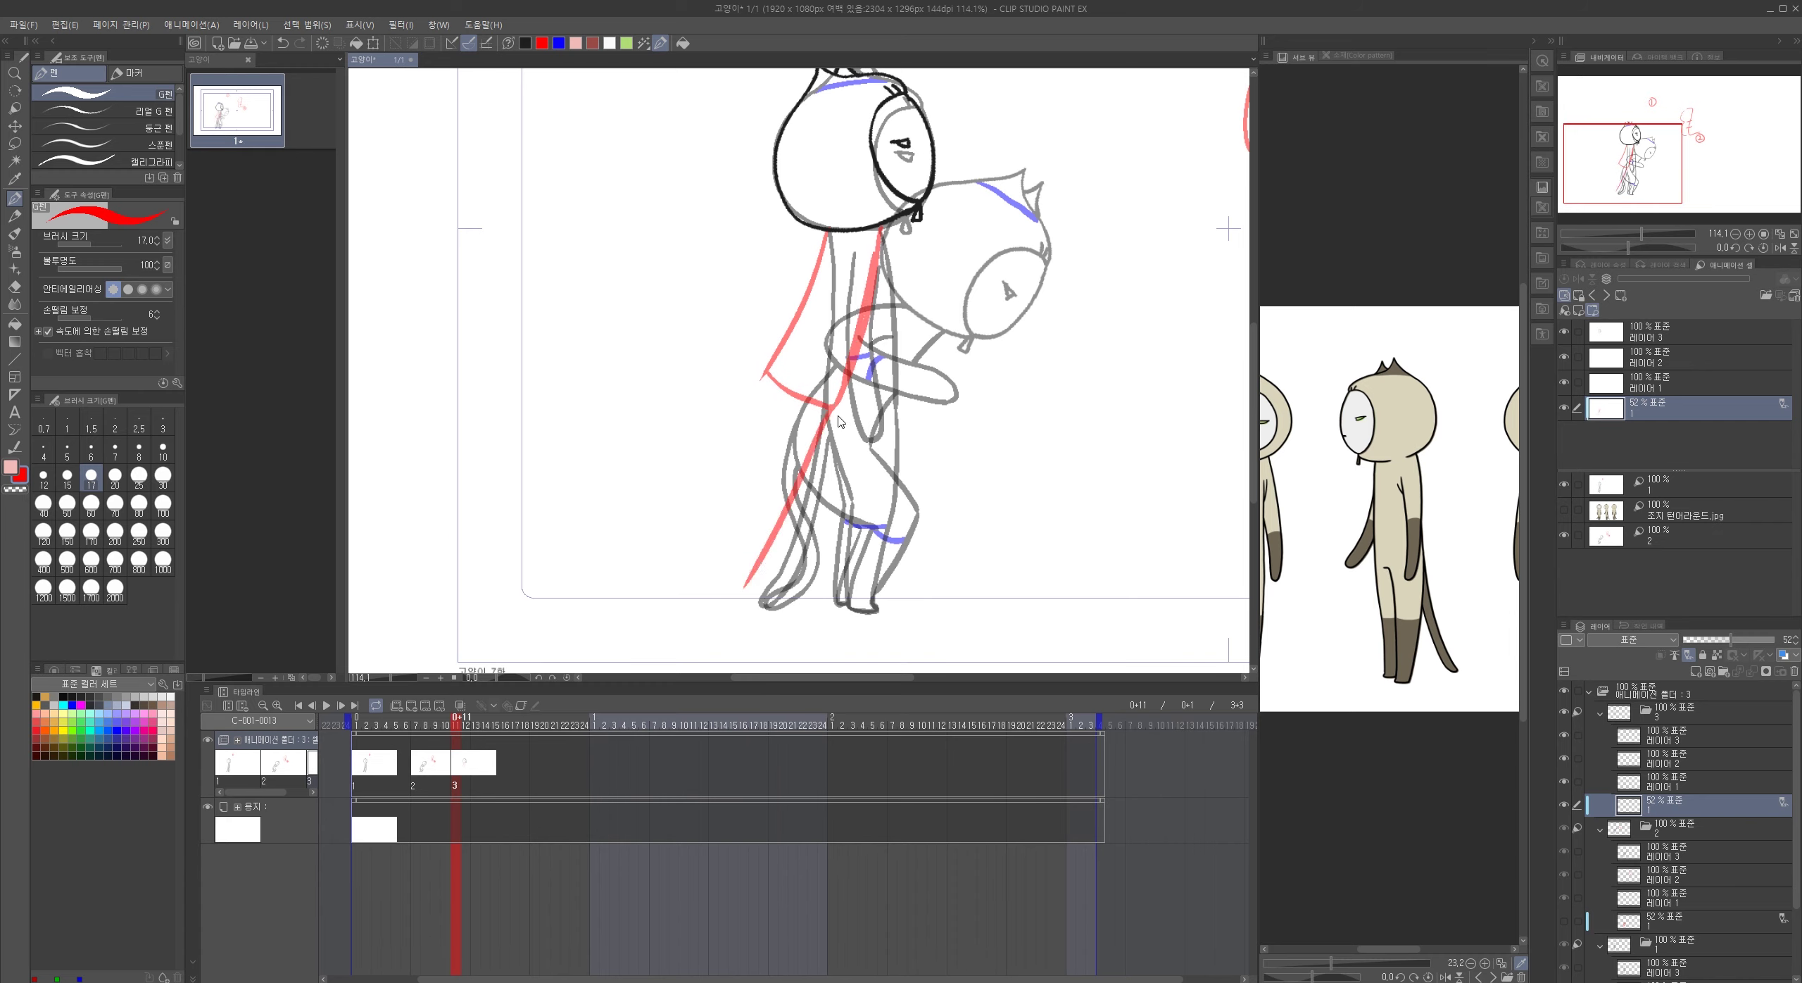
key("ctrl+z")
left_click_drag(832, 412, 725, 579)
key("ctrl+z")
left_click_drag(836, 407, 752, 563)
mouse_move(769, 374)
left_mouse_down()
mouse_move(710, 569)
mouse_move(729, 583)
left_mouse_up()
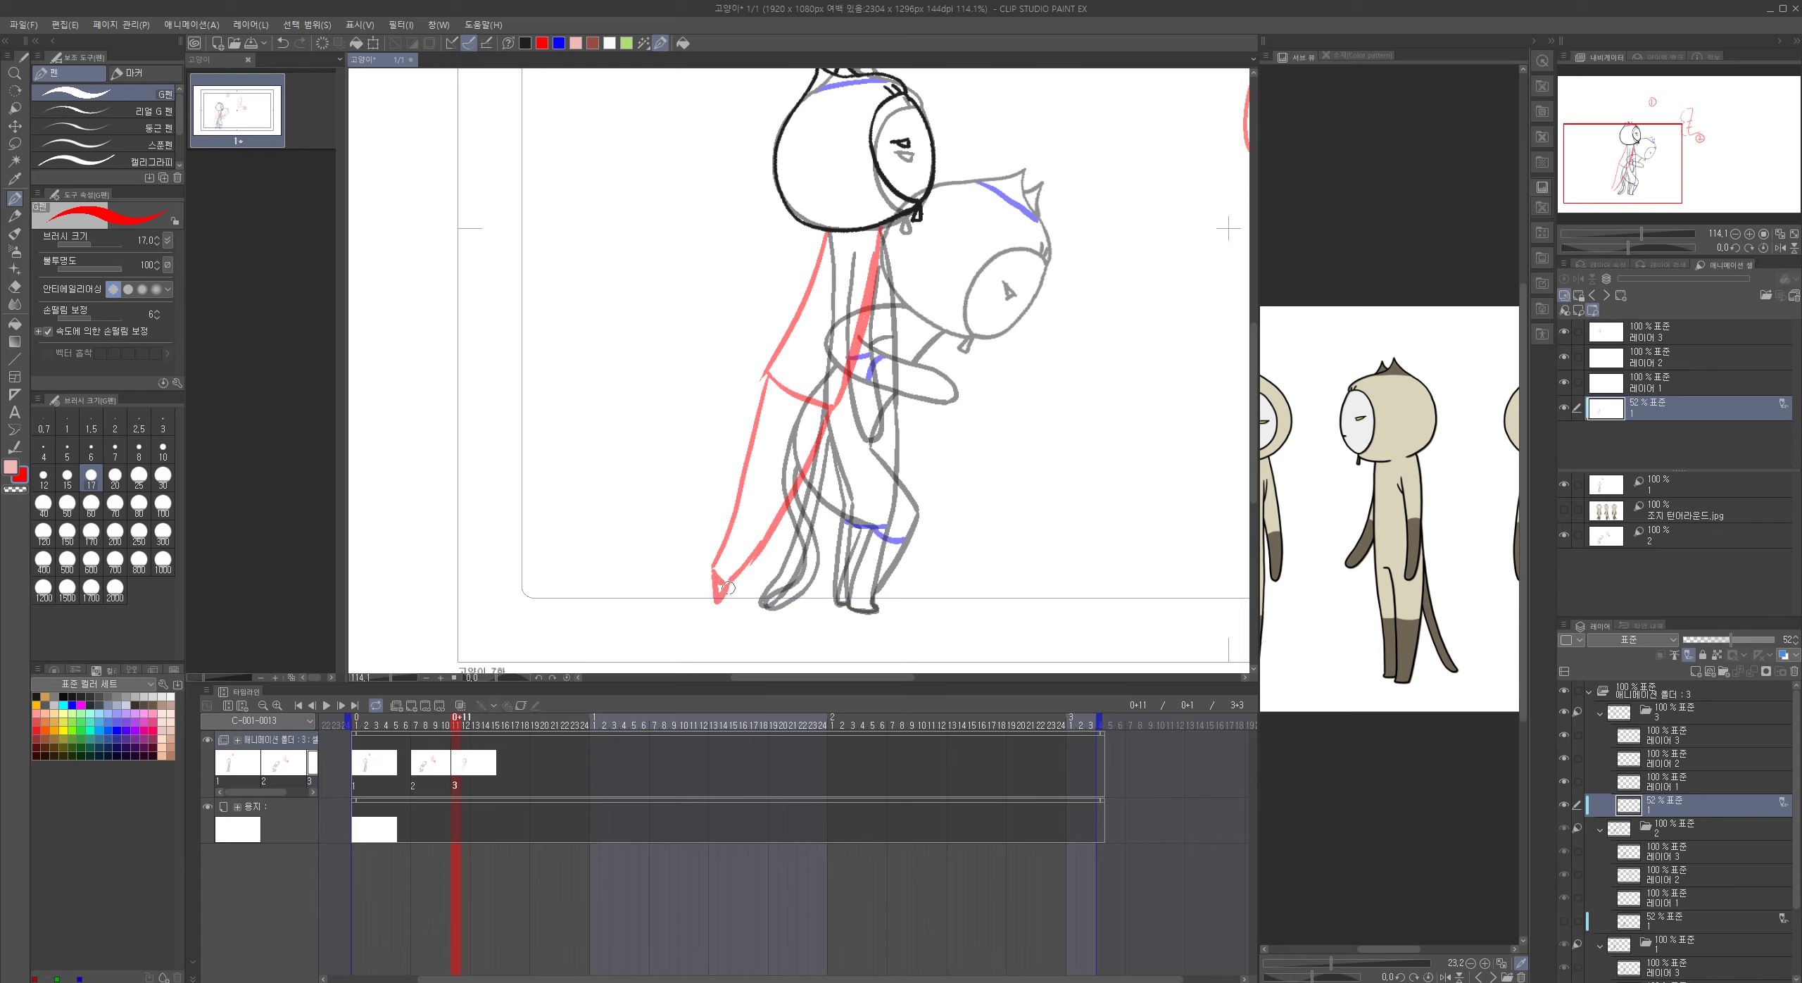
left_click_drag(766, 374, 711, 588)
- Sketch the arm in red hanging back along the torso on cel 3
left_click_drag(869, 463, 767, 577)
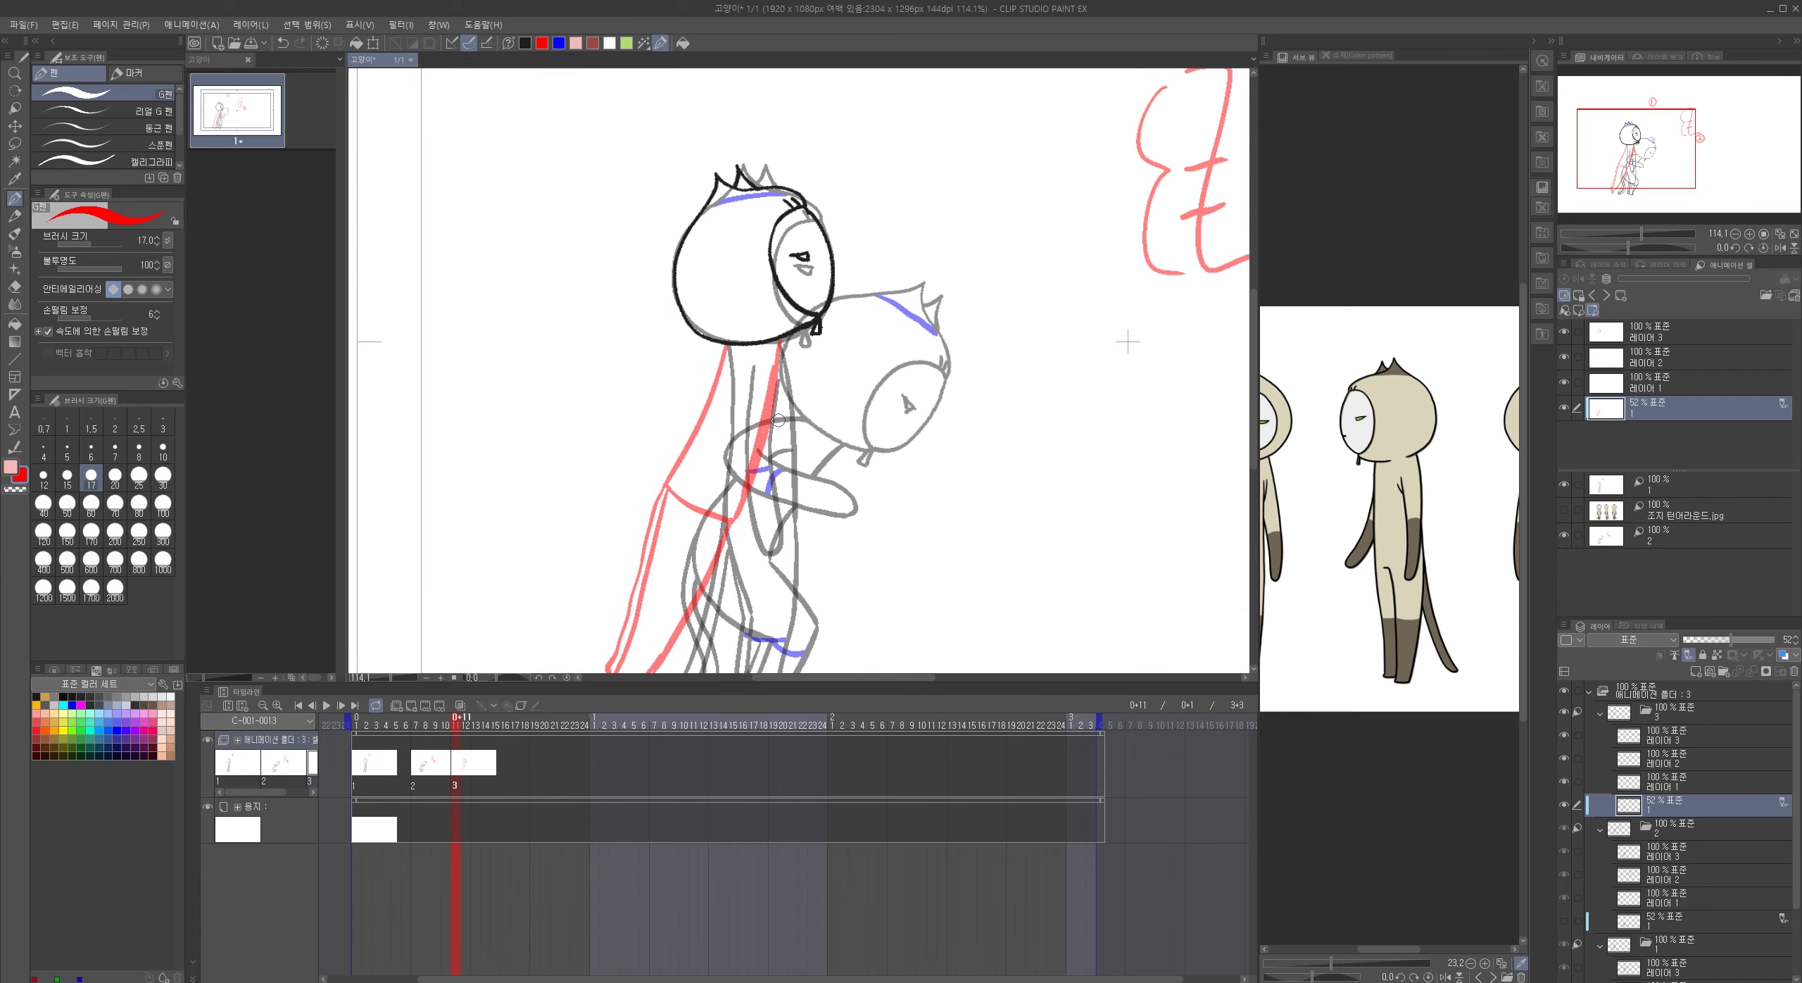
mouse_move(741, 368)
left_mouse_down()
mouse_move(675, 553)
mouse_move(715, 524)
mouse_move(754, 414)
left_mouse_up()
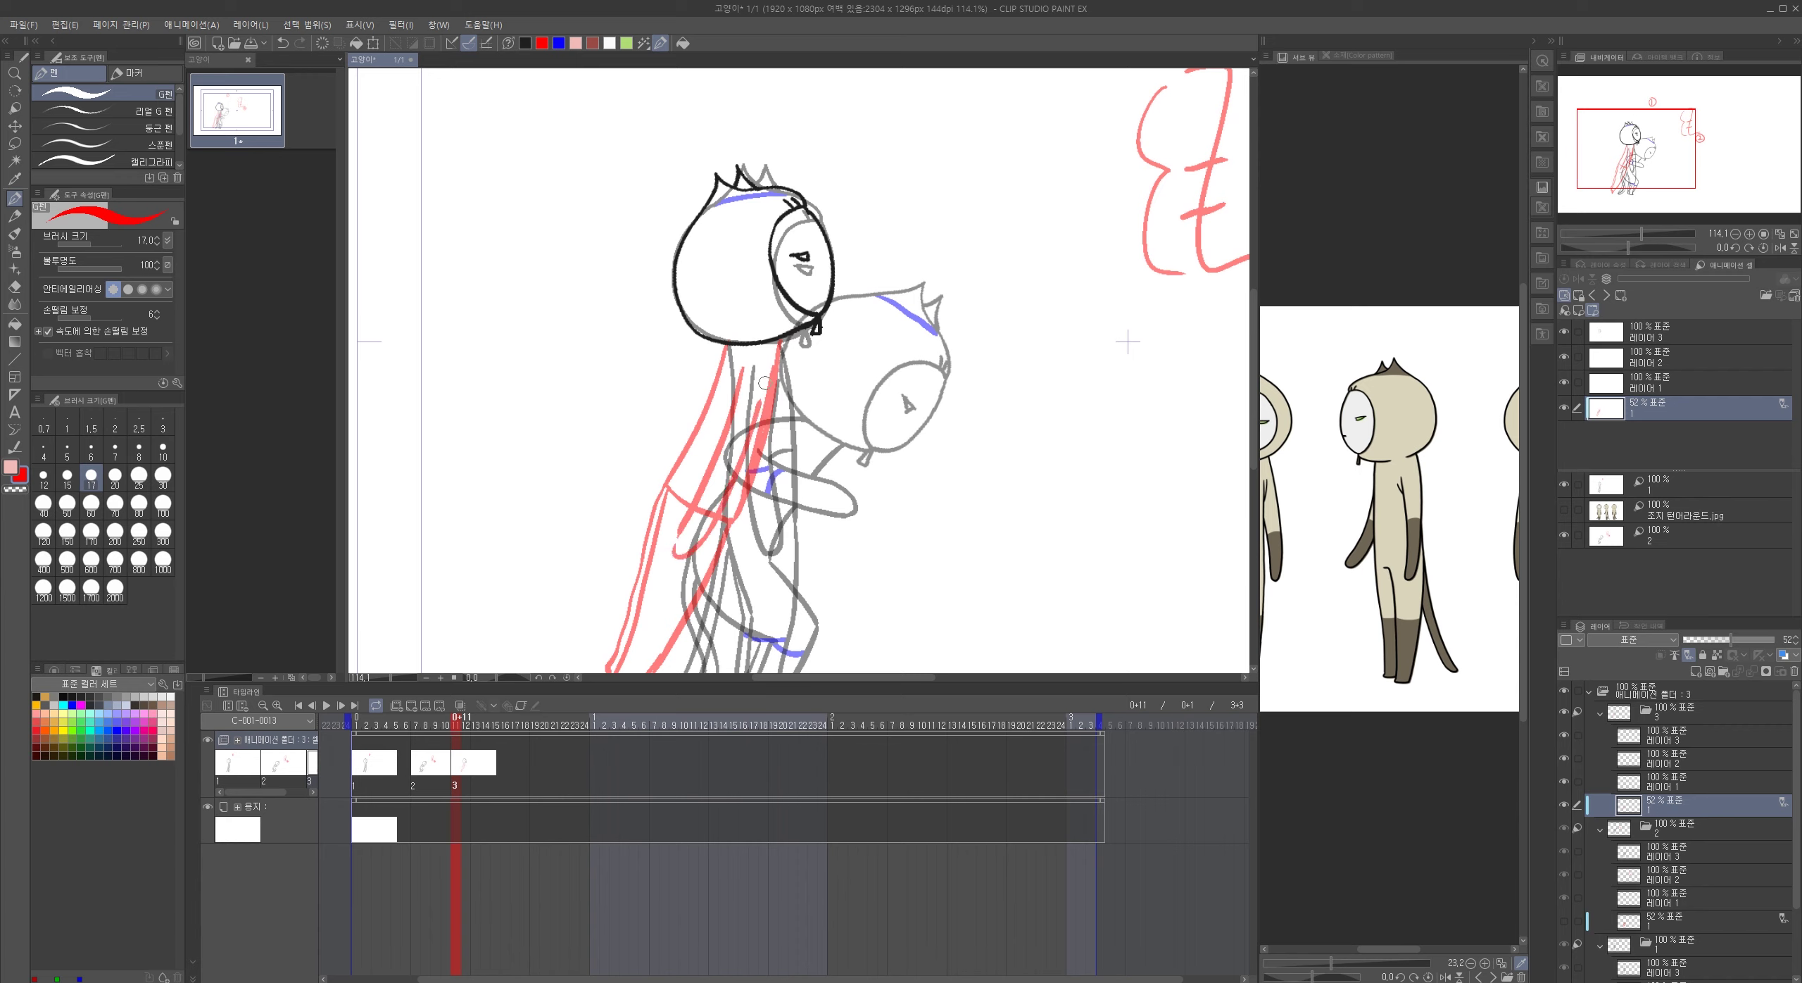
left_click_drag(820, 553, 742, 420)
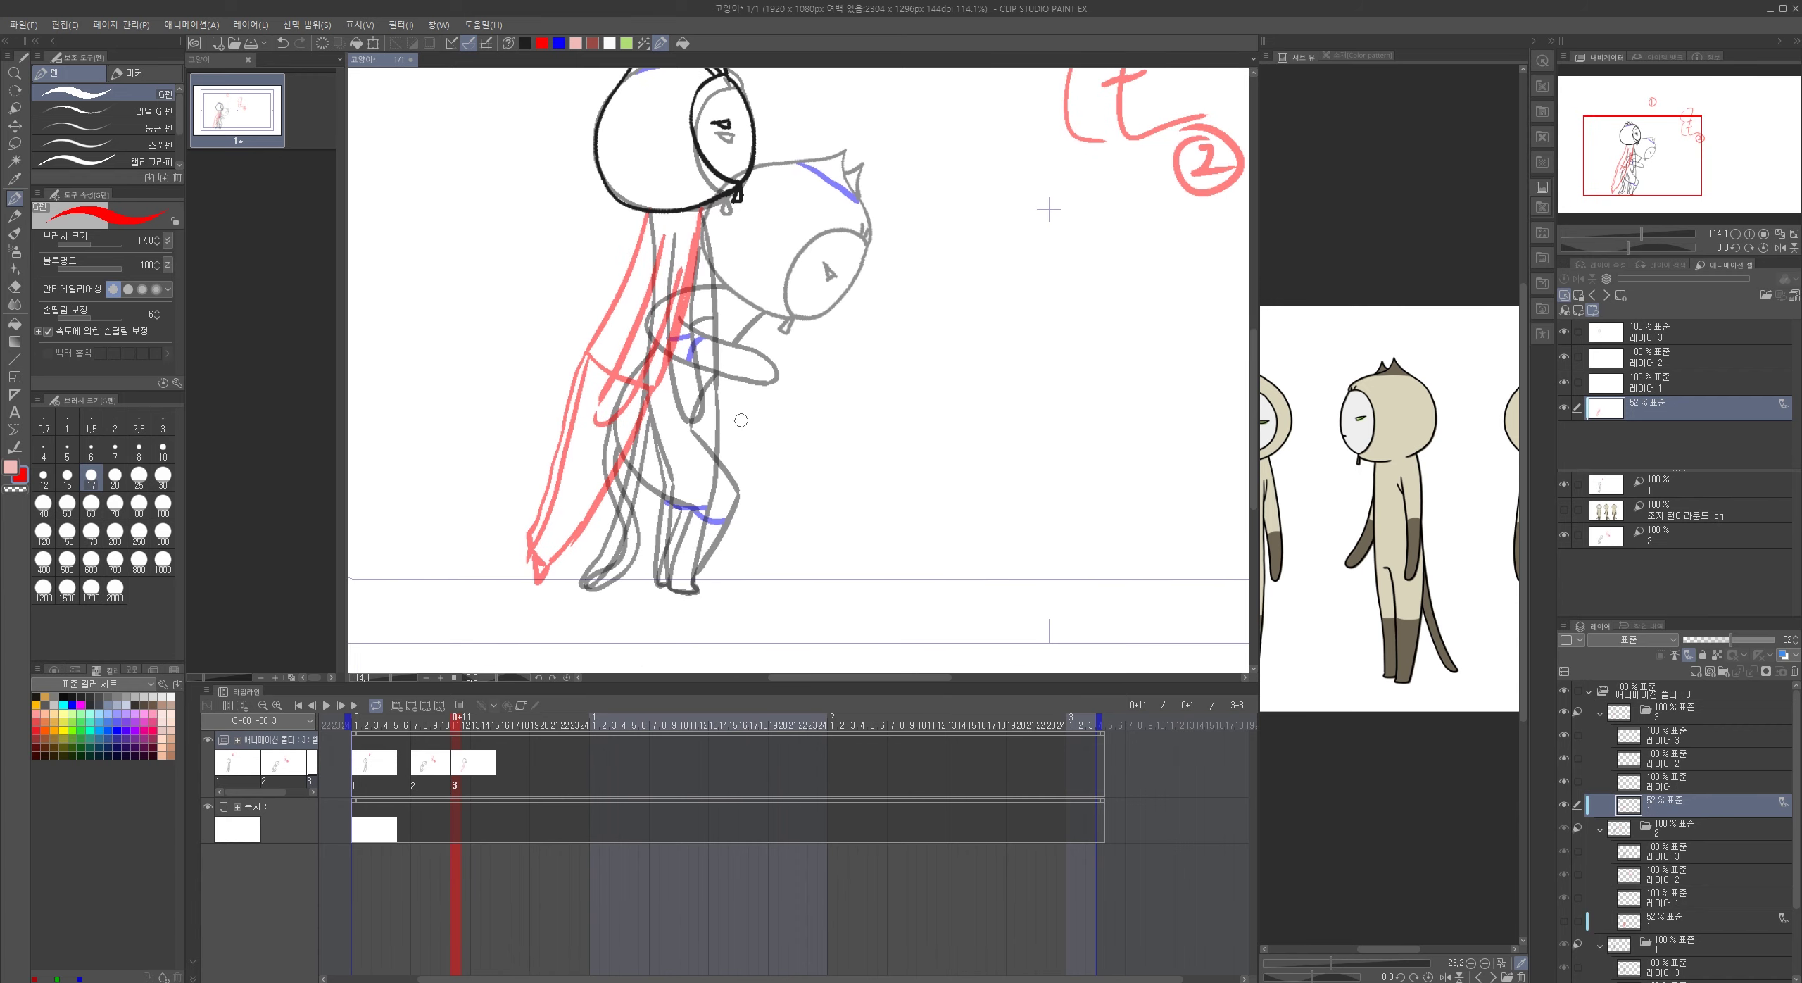
- Ink the backward-hanging arm in black on cel 3's 레이어 3
left_click(1669, 332)
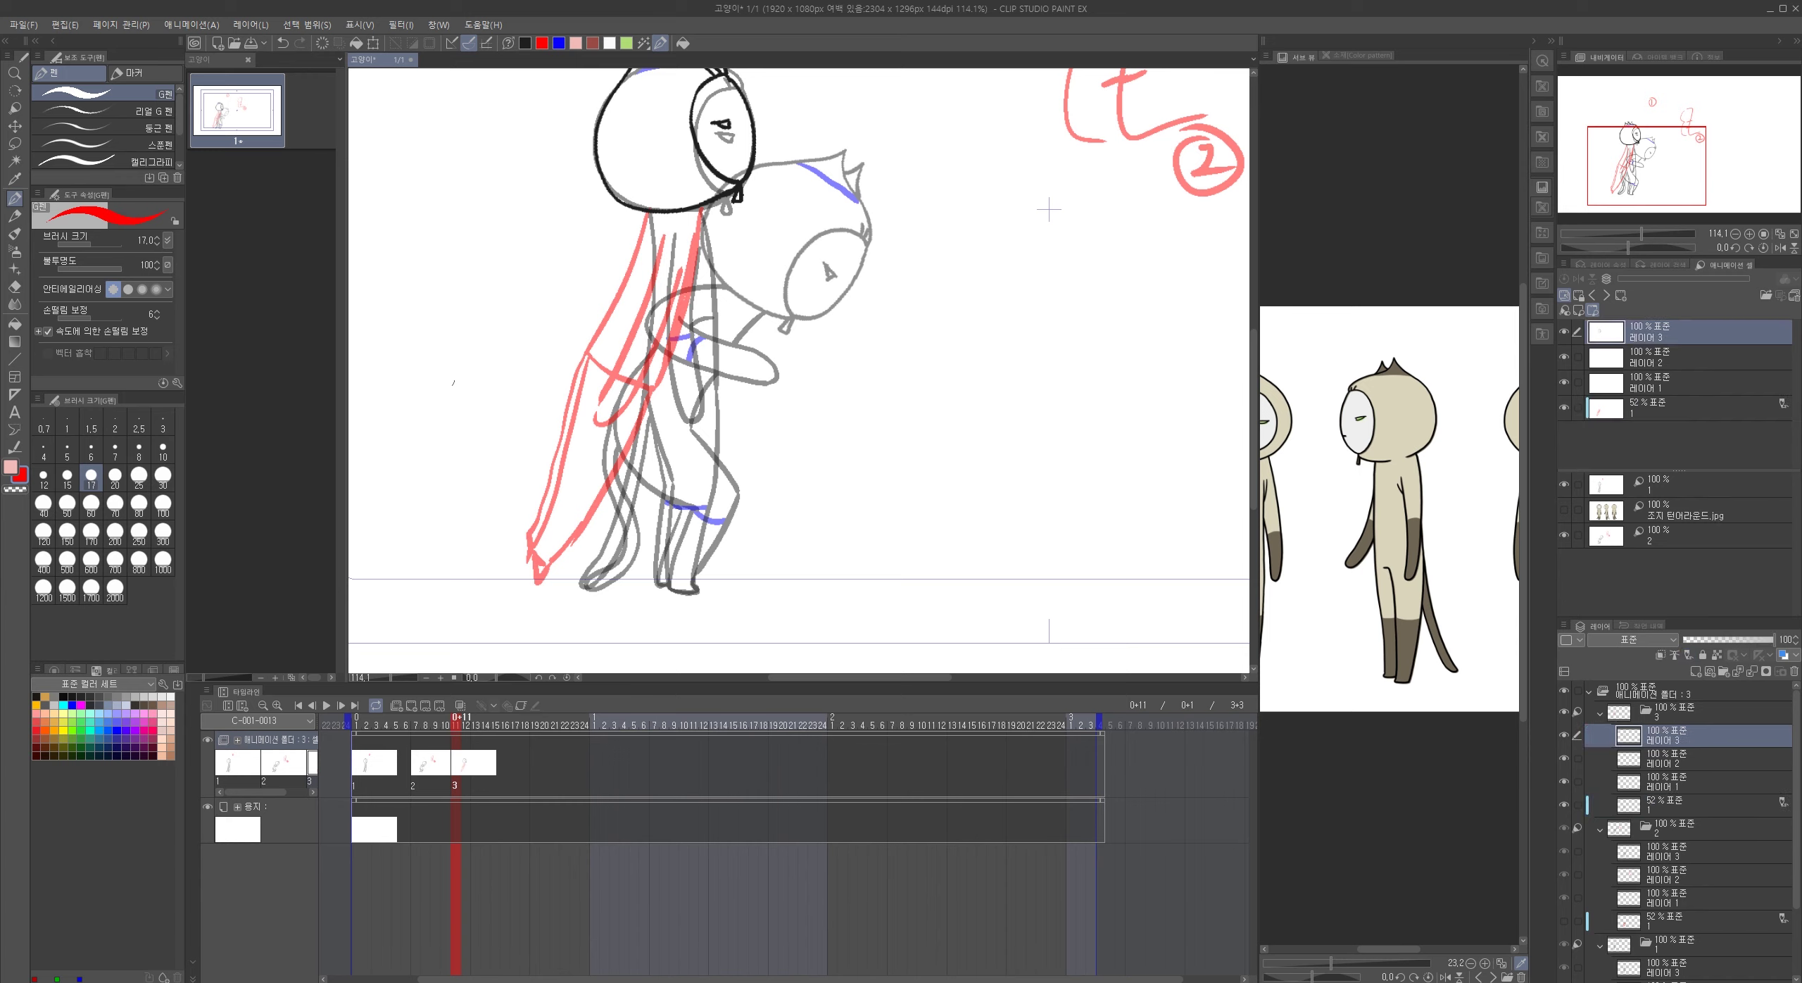
left_click(524, 43)
mouse_move(662, 233)
left_mouse_down()
mouse_move(591, 405)
mouse_move(632, 389)
mouse_move(677, 278)
left_mouse_up()
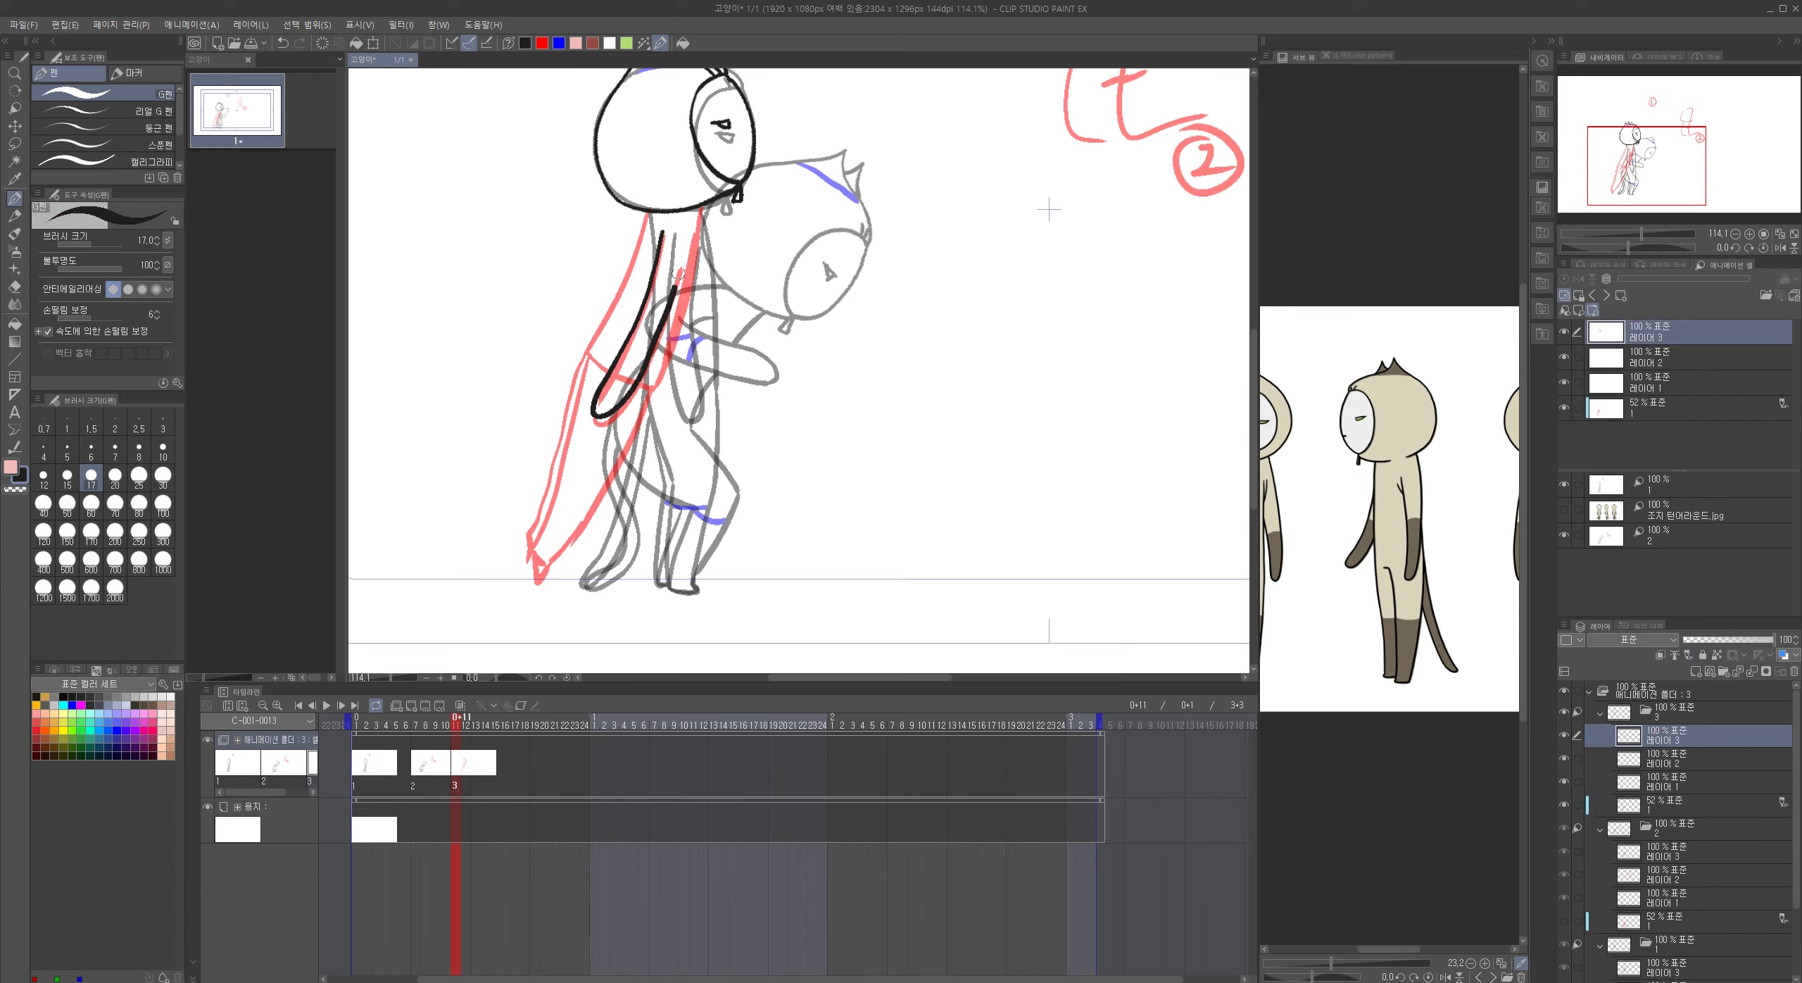
- Ink the back, the rear contour of the legs and the front of the torso in black over the red sketch
scroll(679, 274, "up", 3)
left_click_drag(612, 157, 510, 387)
key("ctrl+z")
mouse_move(613, 156)
left_mouse_down()
mouse_move(509, 421)
mouse_move(606, 143)
mouse_move(514, 442)
mouse_move(518, 501)
mouse_move(569, 441)
left_mouse_up()
mouse_move(570, 438)
left_mouse_down()
mouse_move(485, 550)
mouse_move(447, 665)
left_mouse_up()
left_click_drag(662, 118, 571, 457)
mouse_move(574, 452)
left_mouse_down()
mouse_move(636, 308)
mouse_move(498, 522)
left_mouse_up()
- Ink the front contour of the trailing legs down to the pointed foot and touch up their rear contour
left_click_drag(543, 495, 644, 518)
key("ctrl+z")
left_click_drag(737, 330, 586, 574)
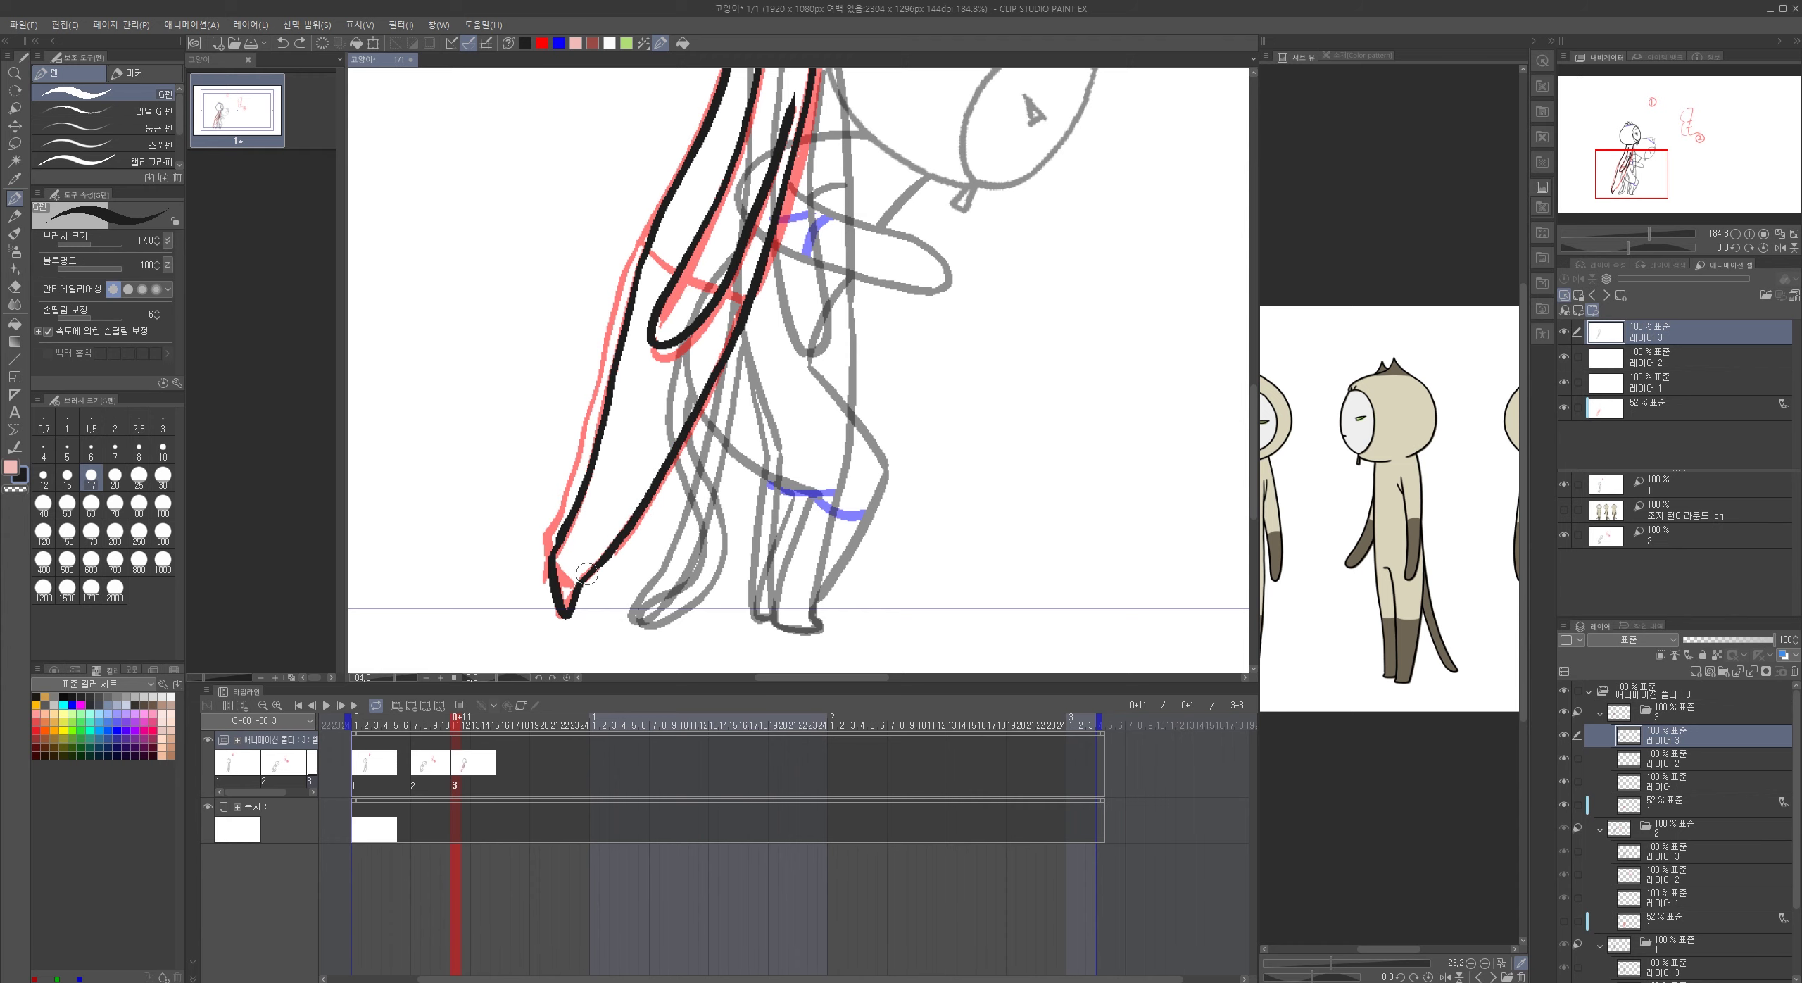
left_click_drag(644, 252, 616, 349)
left_click_drag(574, 478, 550, 552)
left_click_drag(743, 448, 676, 448)
left_click_drag(814, 402, 780, 522)
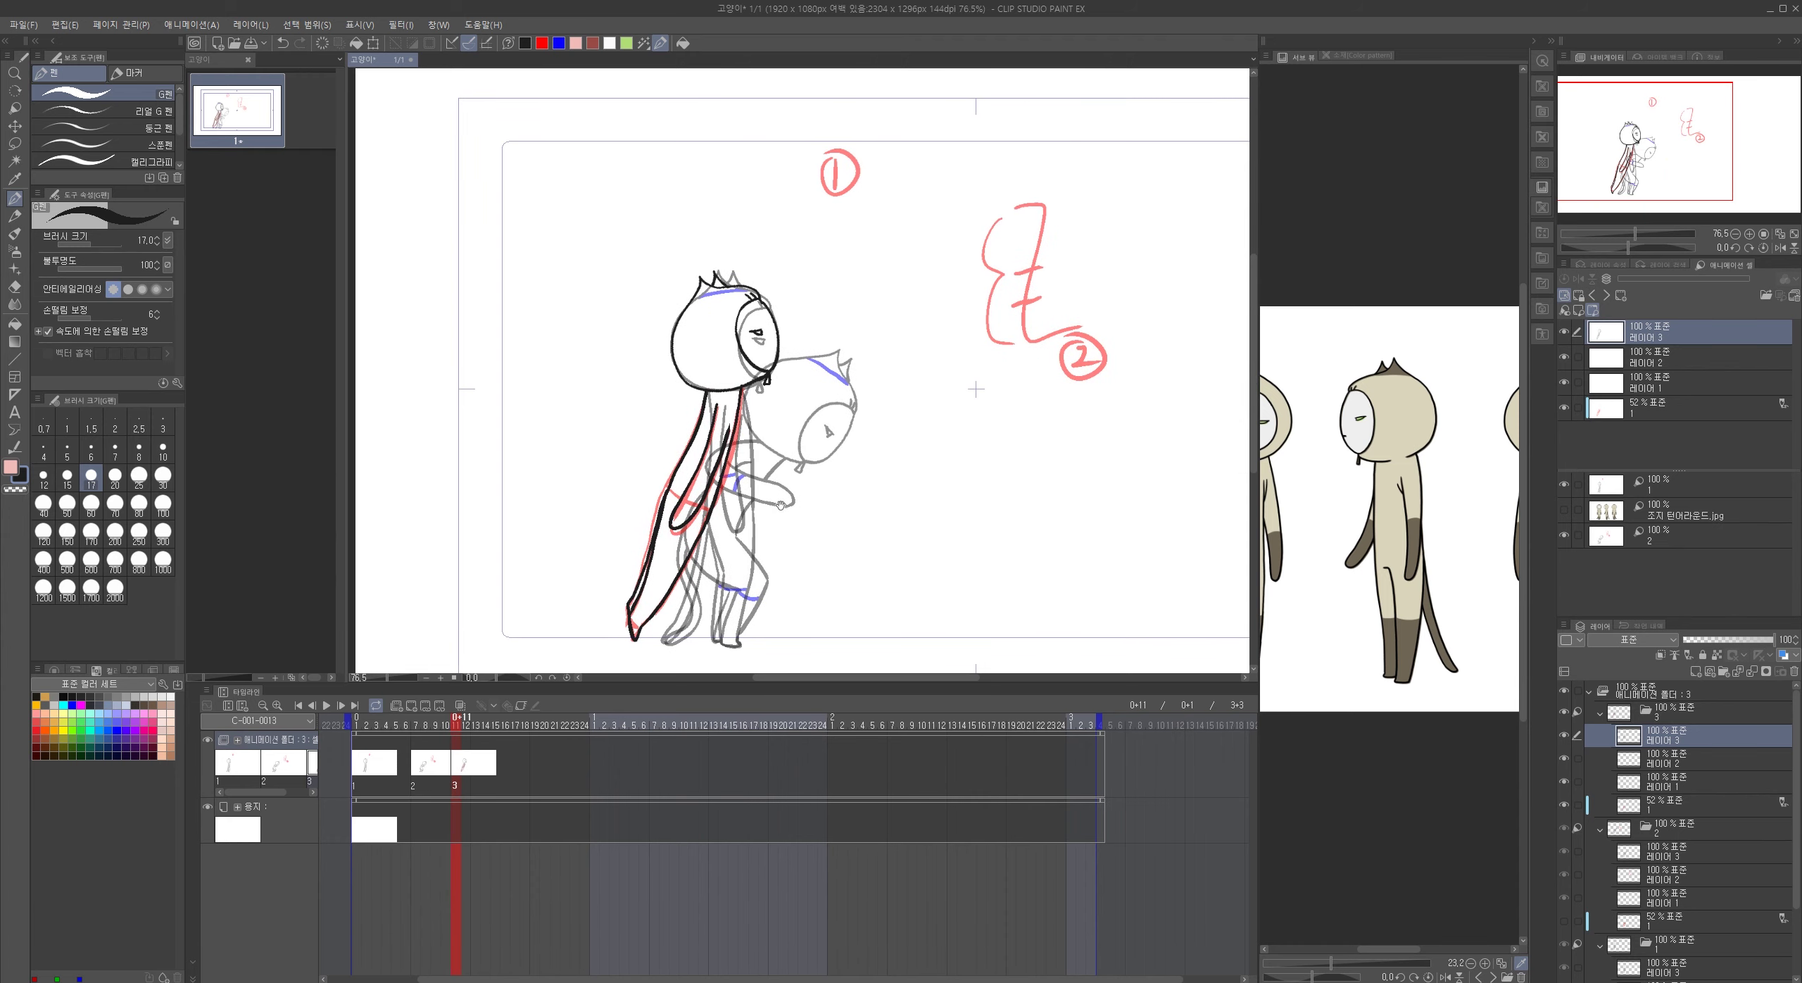
- Move the inked figure on cel 3's 레이어 3 up and forward, clear of the cel 1 and cel 2 poses
left_click(16, 128)
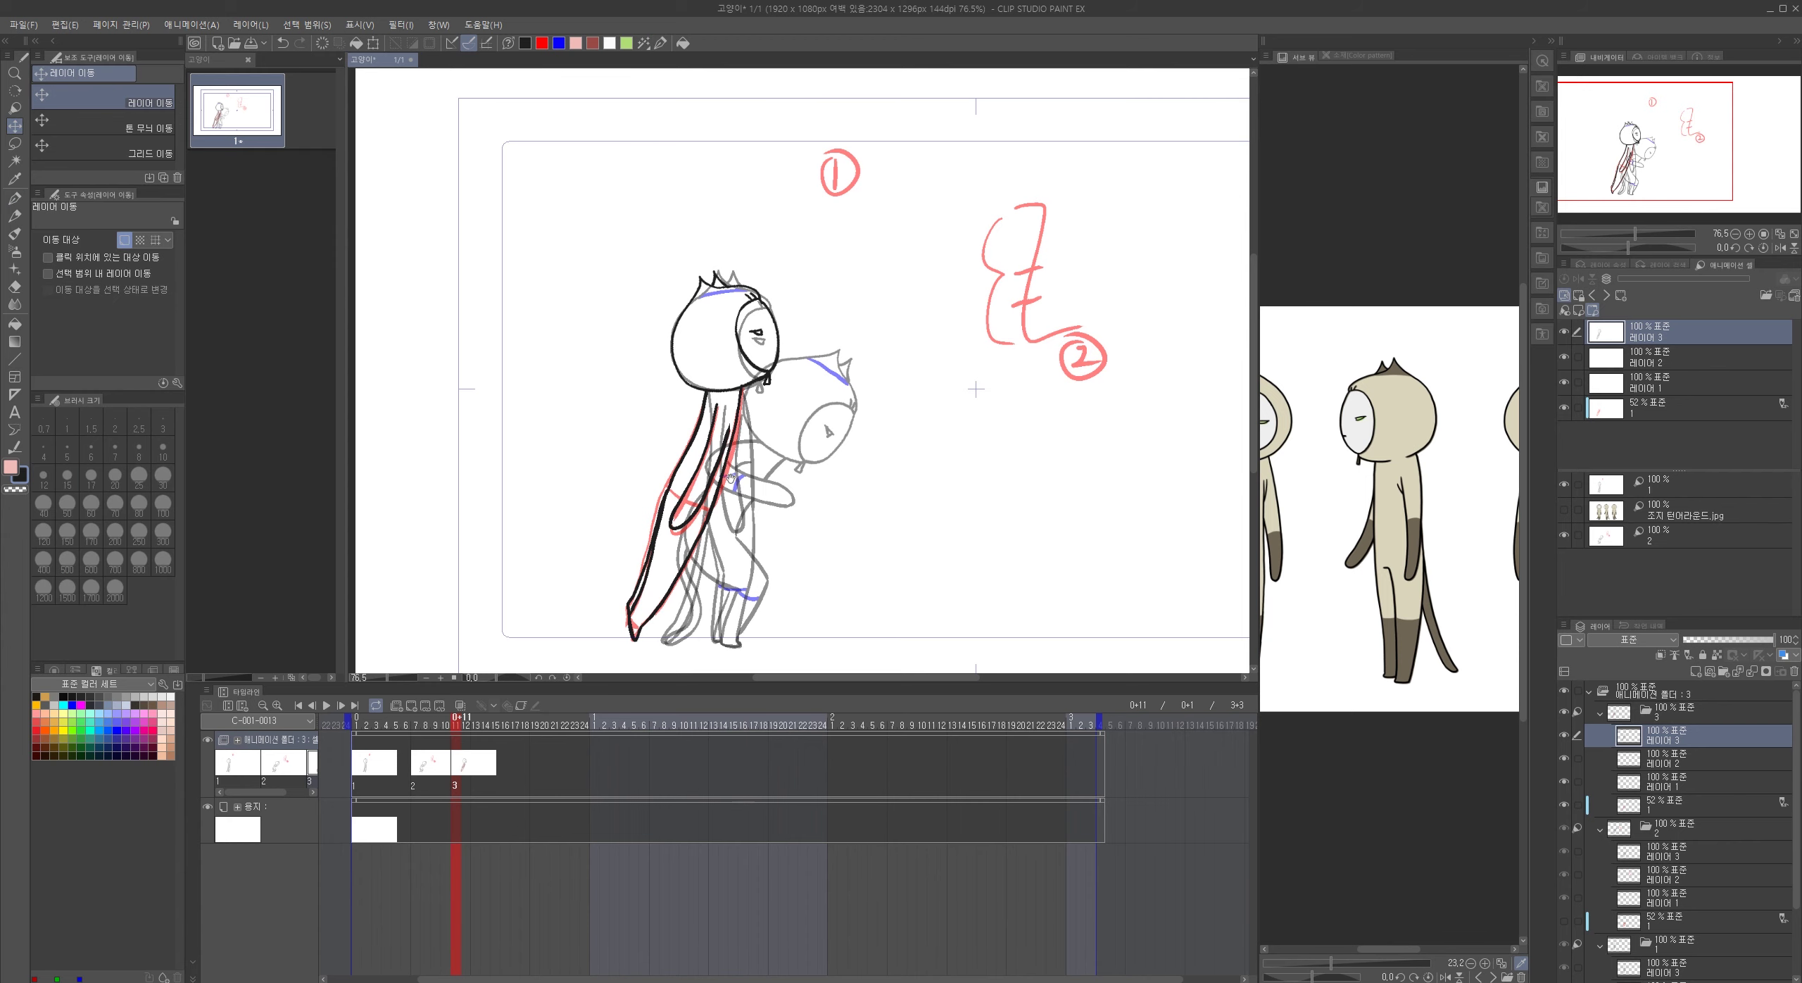
left_click_drag(949, 537, 834, 509)
mouse_move(681, 505)
left_mouse_down()
mouse_move(867, 459)
mouse_move(838, 443)
mouse_move(778, 519)
mouse_move(859, 434)
mouse_move(844, 439)
left_mouse_up()
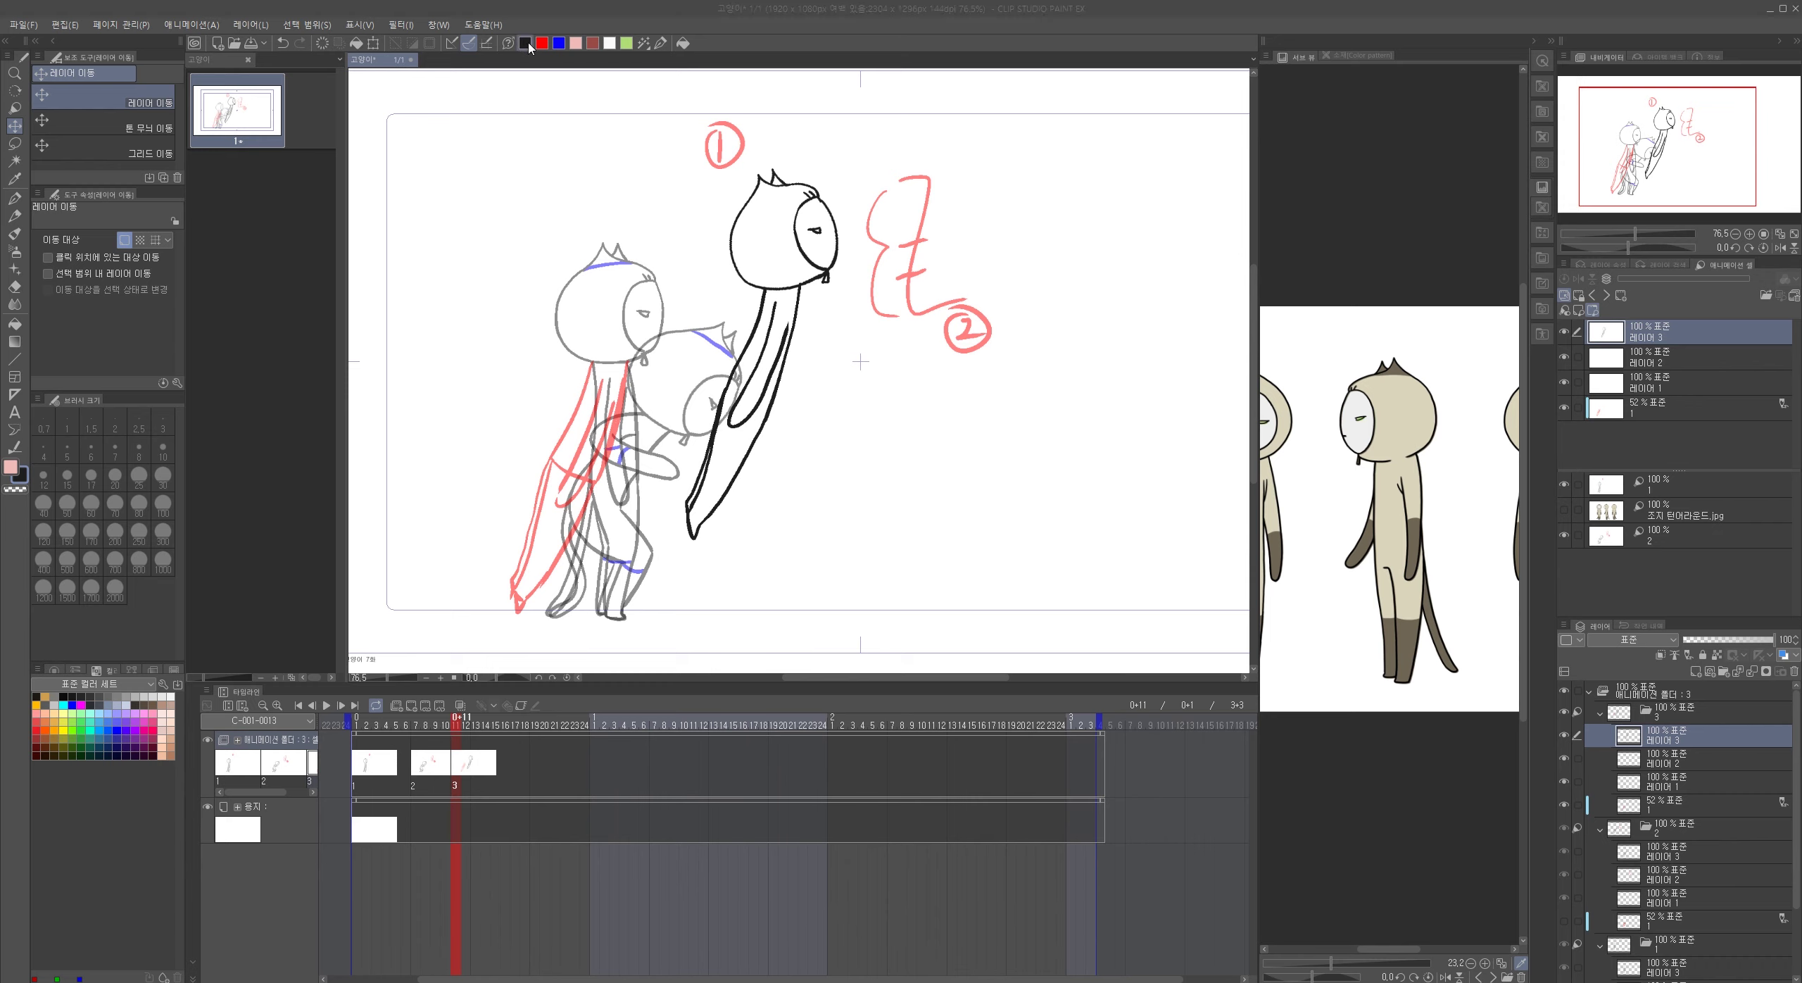
- Rough out the trailing tail on cel 3's 52% draft layer 1, running from the hips down to the starting spot on the ground
left_click(1676, 409)
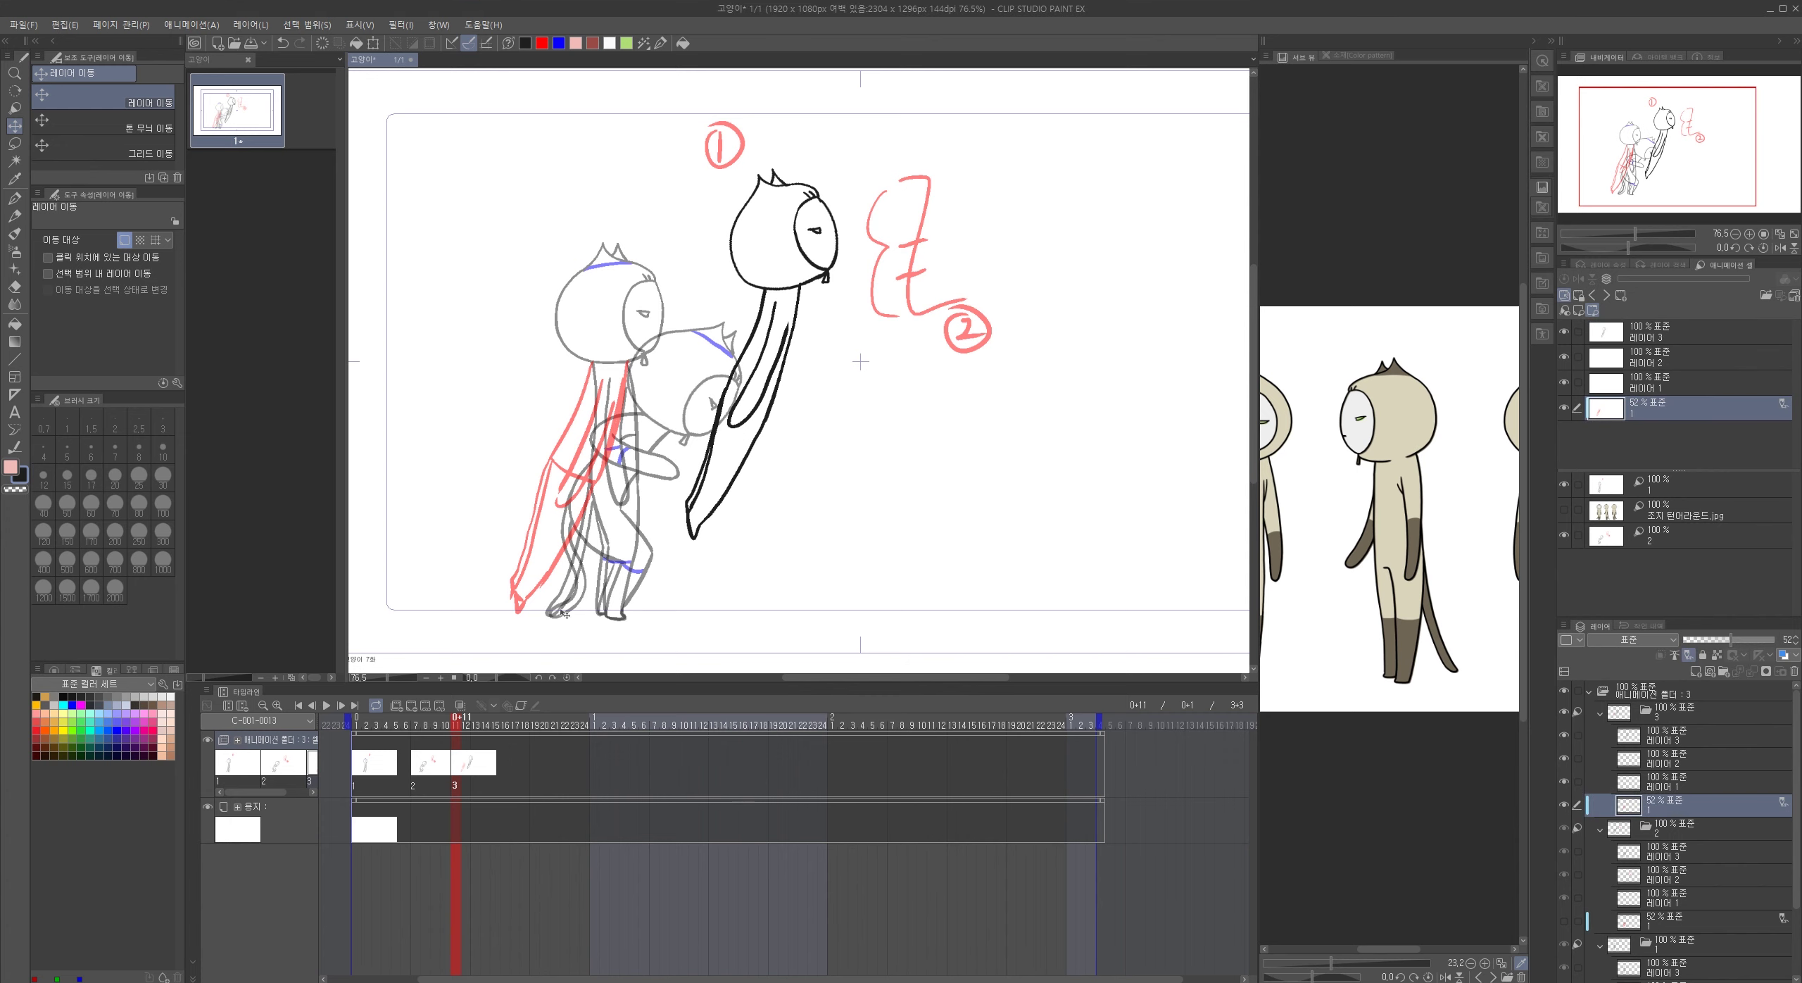
key("p")
mouse_move(728, 380)
left_mouse_down()
mouse_move(562, 604)
mouse_move(729, 394)
left_mouse_up()
key("ctrl+z")
mouse_move(554, 608)
left_mouse_down()
mouse_move(727, 380)
mouse_move(550, 618)
left_mouse_up()
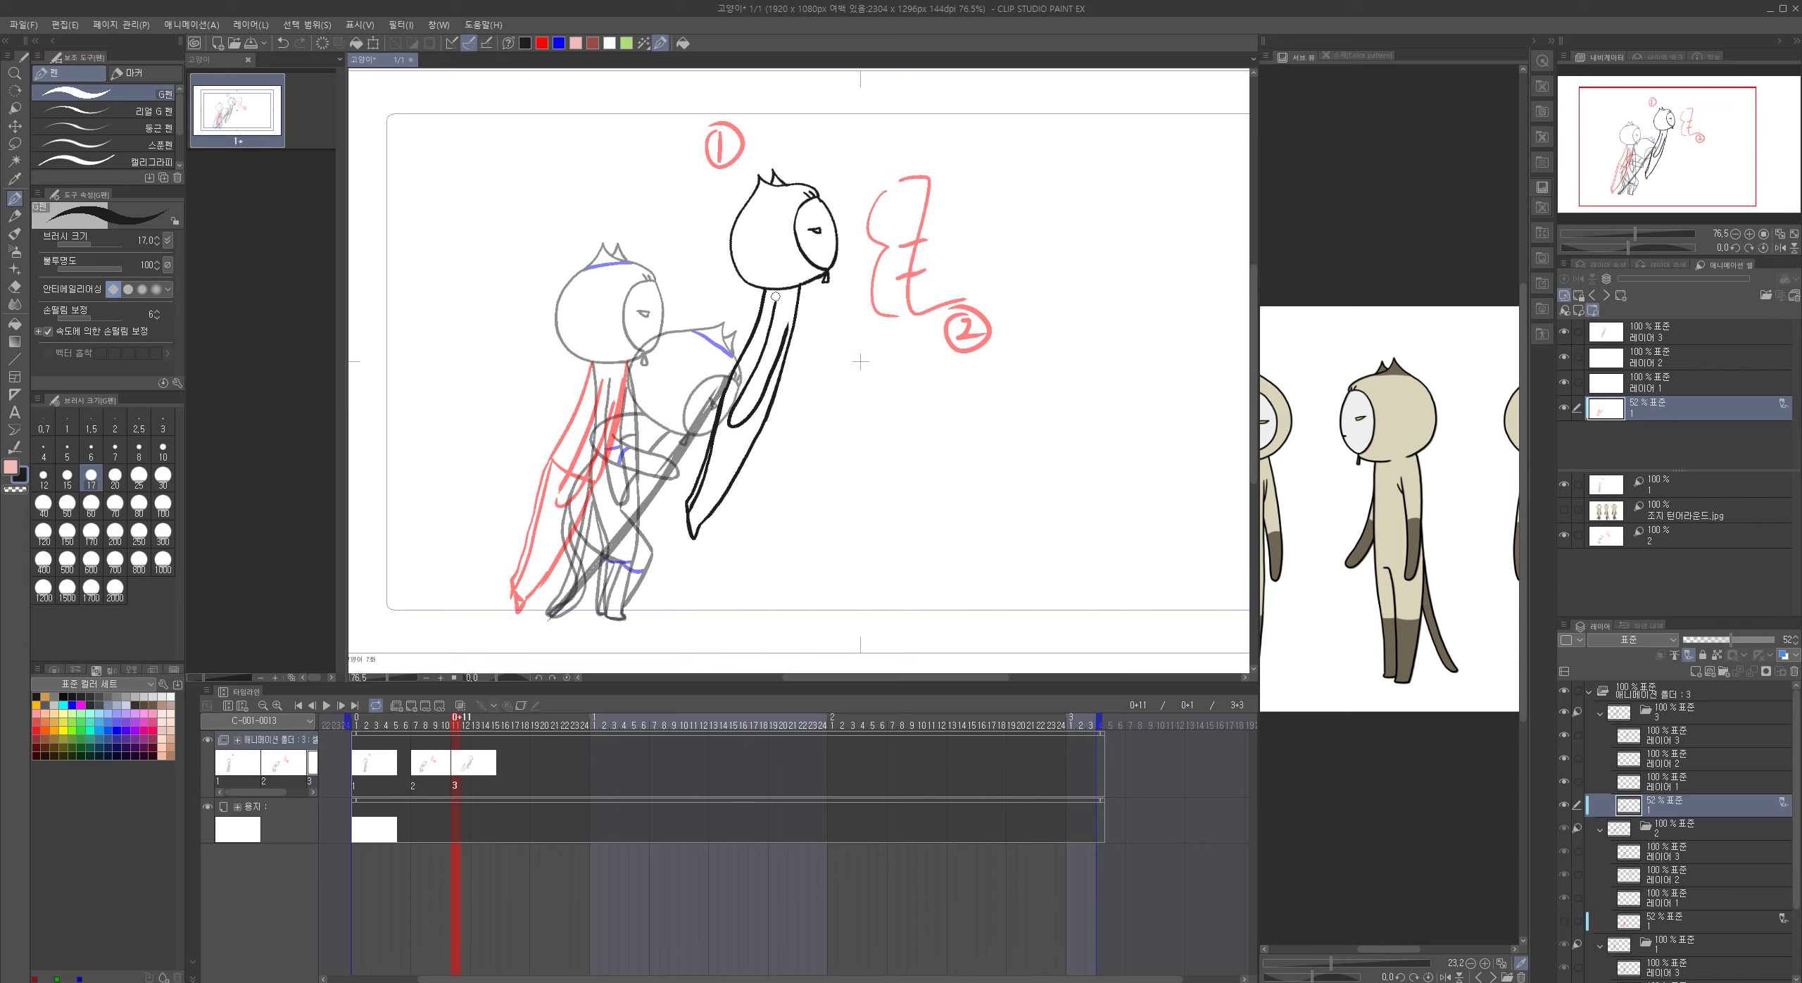
- Start inking the tail in black on cel 3's 레이어 3, beginning where it leaves the hips
left_click(542, 43)
left_click(525, 43)
left_click(1596, 343)
scroll(804, 443, "up", 5)
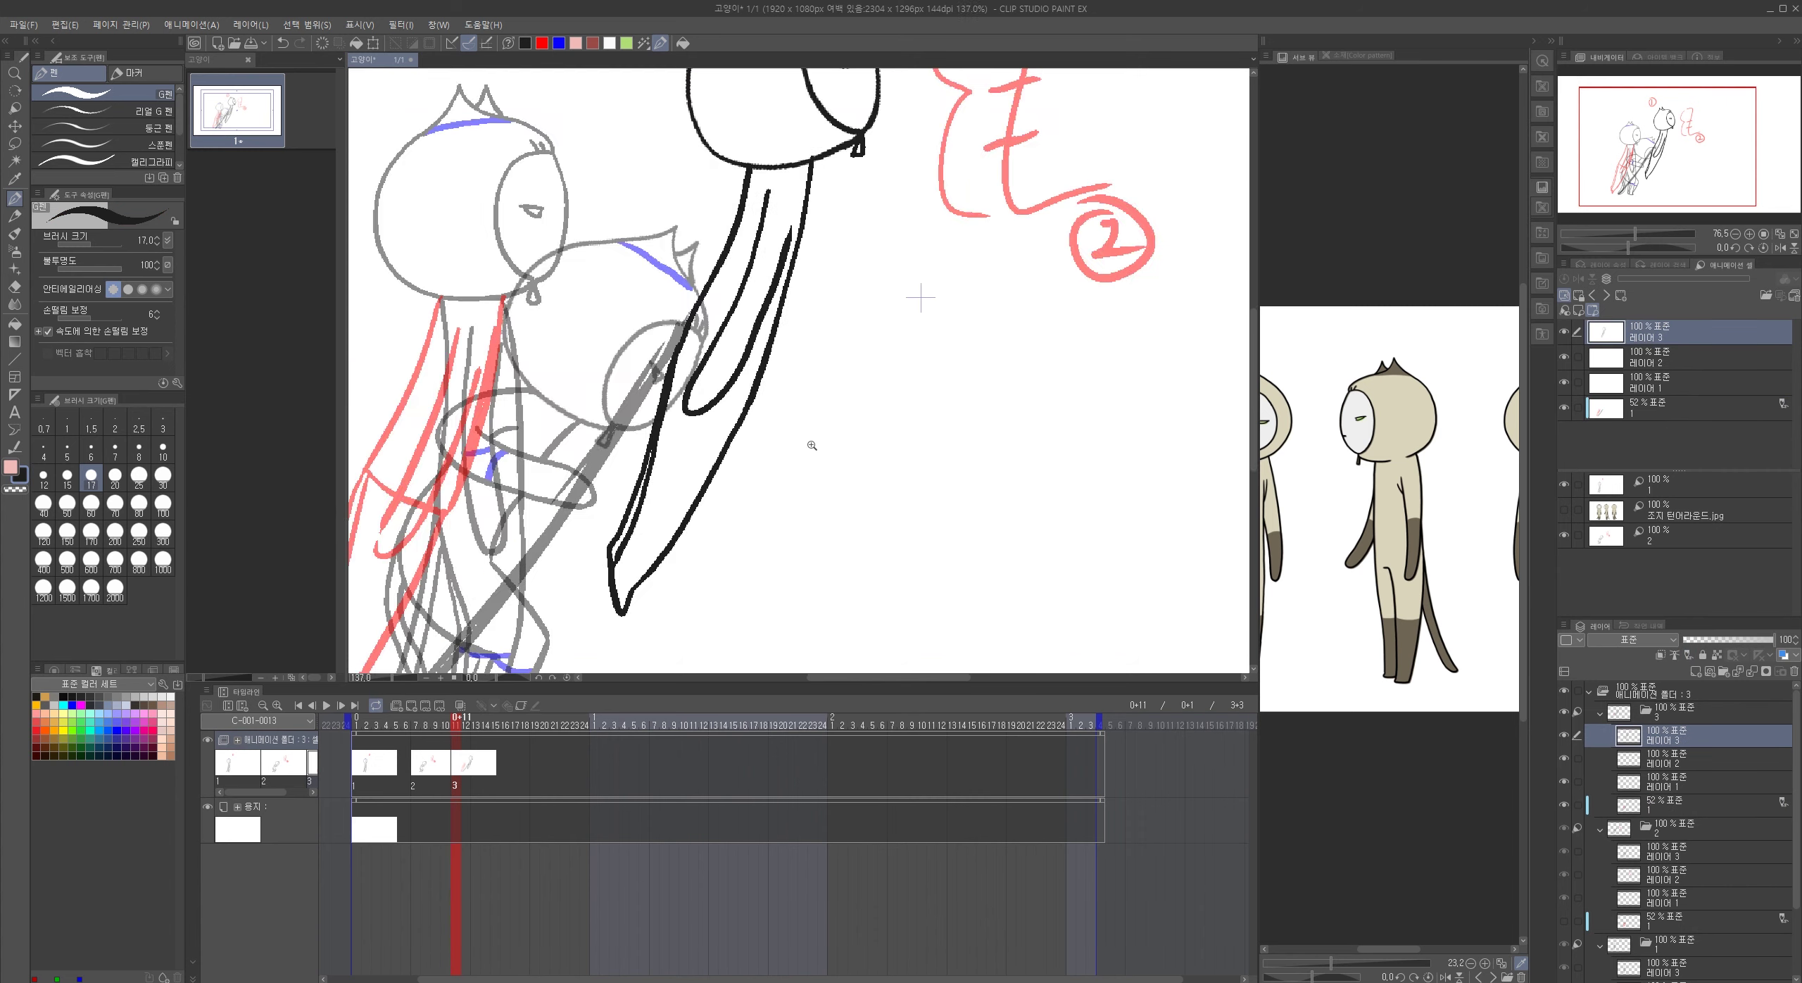
left_click_drag(681, 302, 576, 451)
key("ctrl+z")
mouse_move(680, 305)
left_mouse_down()
mouse_move(539, 526)
mouse_move(652, 375)
left_mouse_up()
key("ctrl+z")
mouse_move(682, 301)
left_mouse_down()
mouse_move(540, 515)
mouse_move(678, 337)
left_mouse_up()
key("ctrl+0")
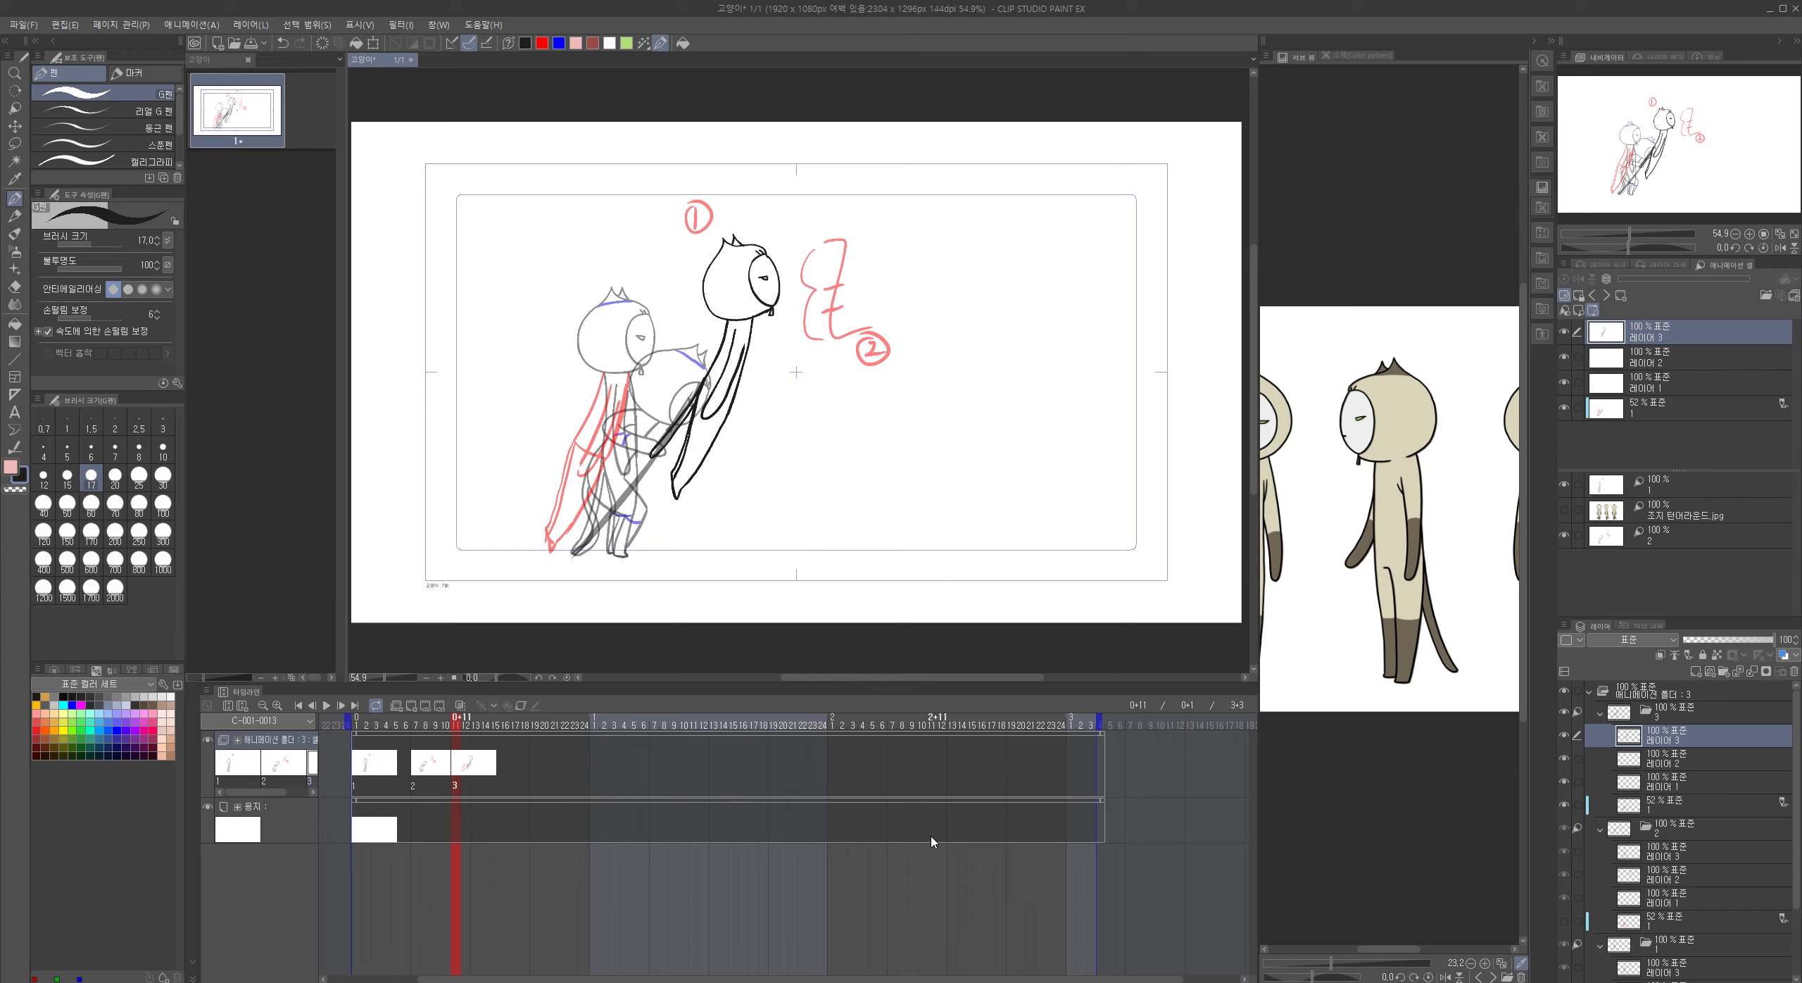
- Ink both edges of the tail over the rough down to a rounded tip, shorter than the draft
left_click(718, 439)
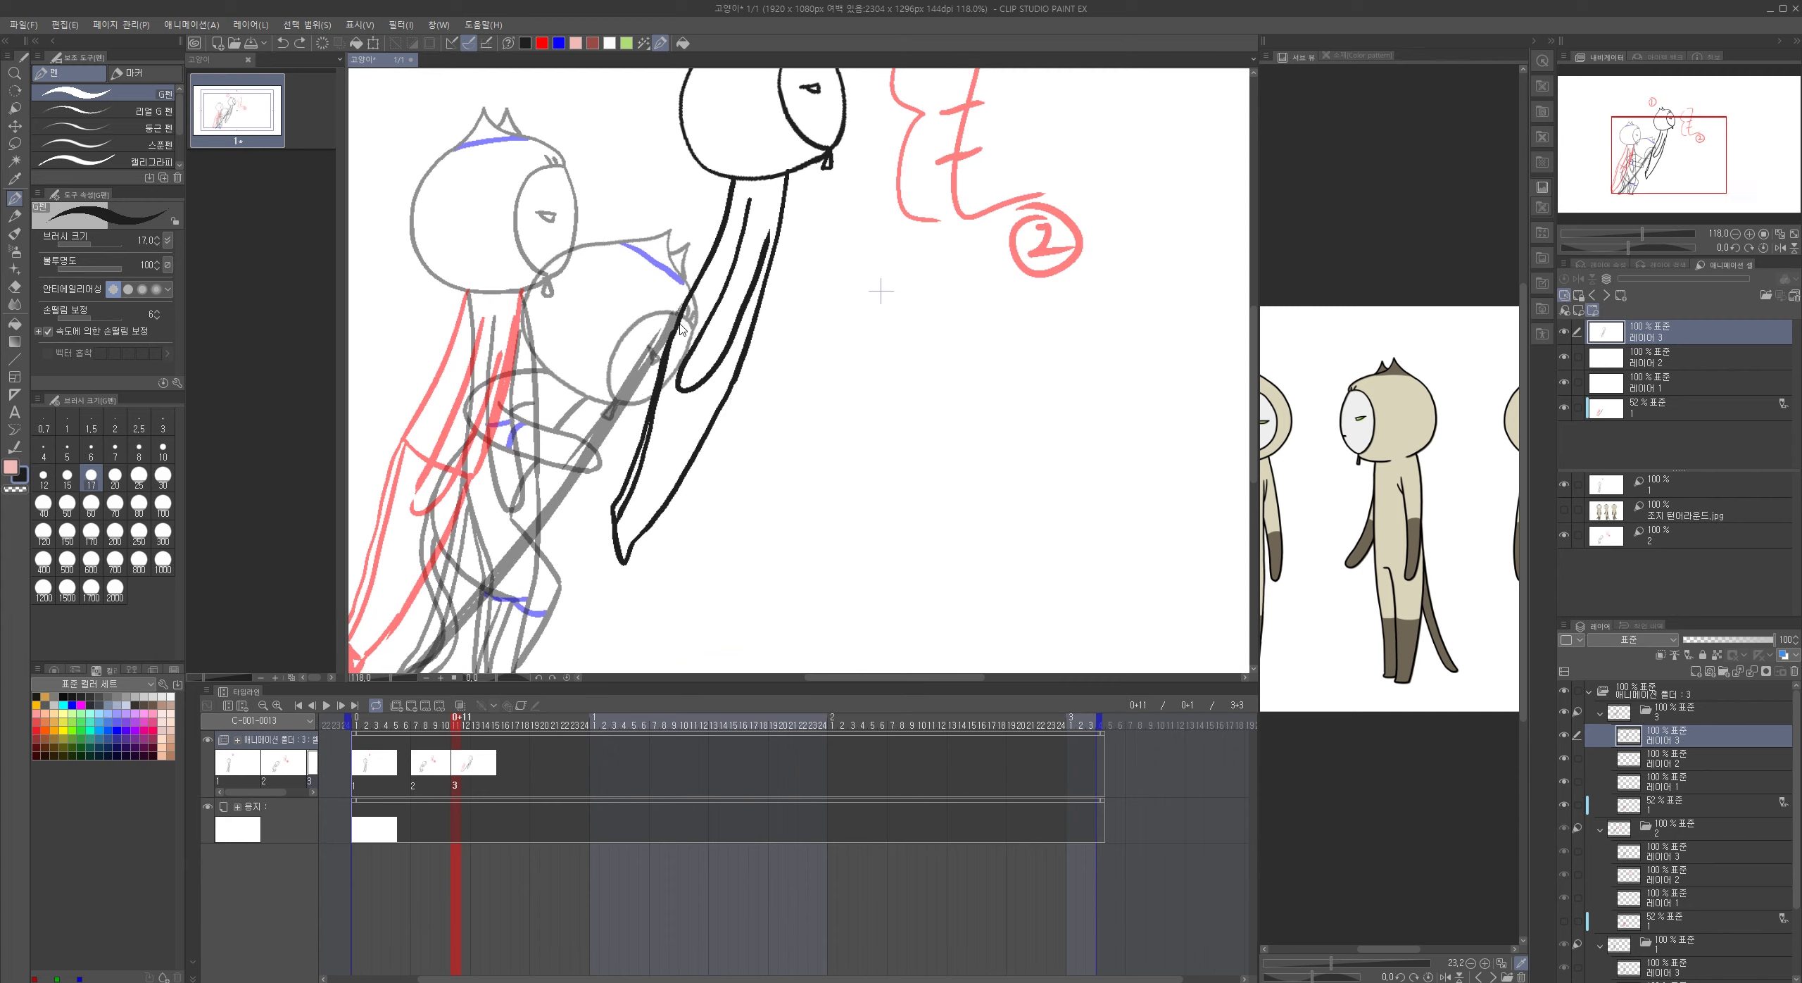
mouse_move(611, 423)
left_mouse_down()
mouse_move(561, 492)
mouse_move(605, 457)
left_mouse_up()
left_click_drag(659, 366, 571, 494)
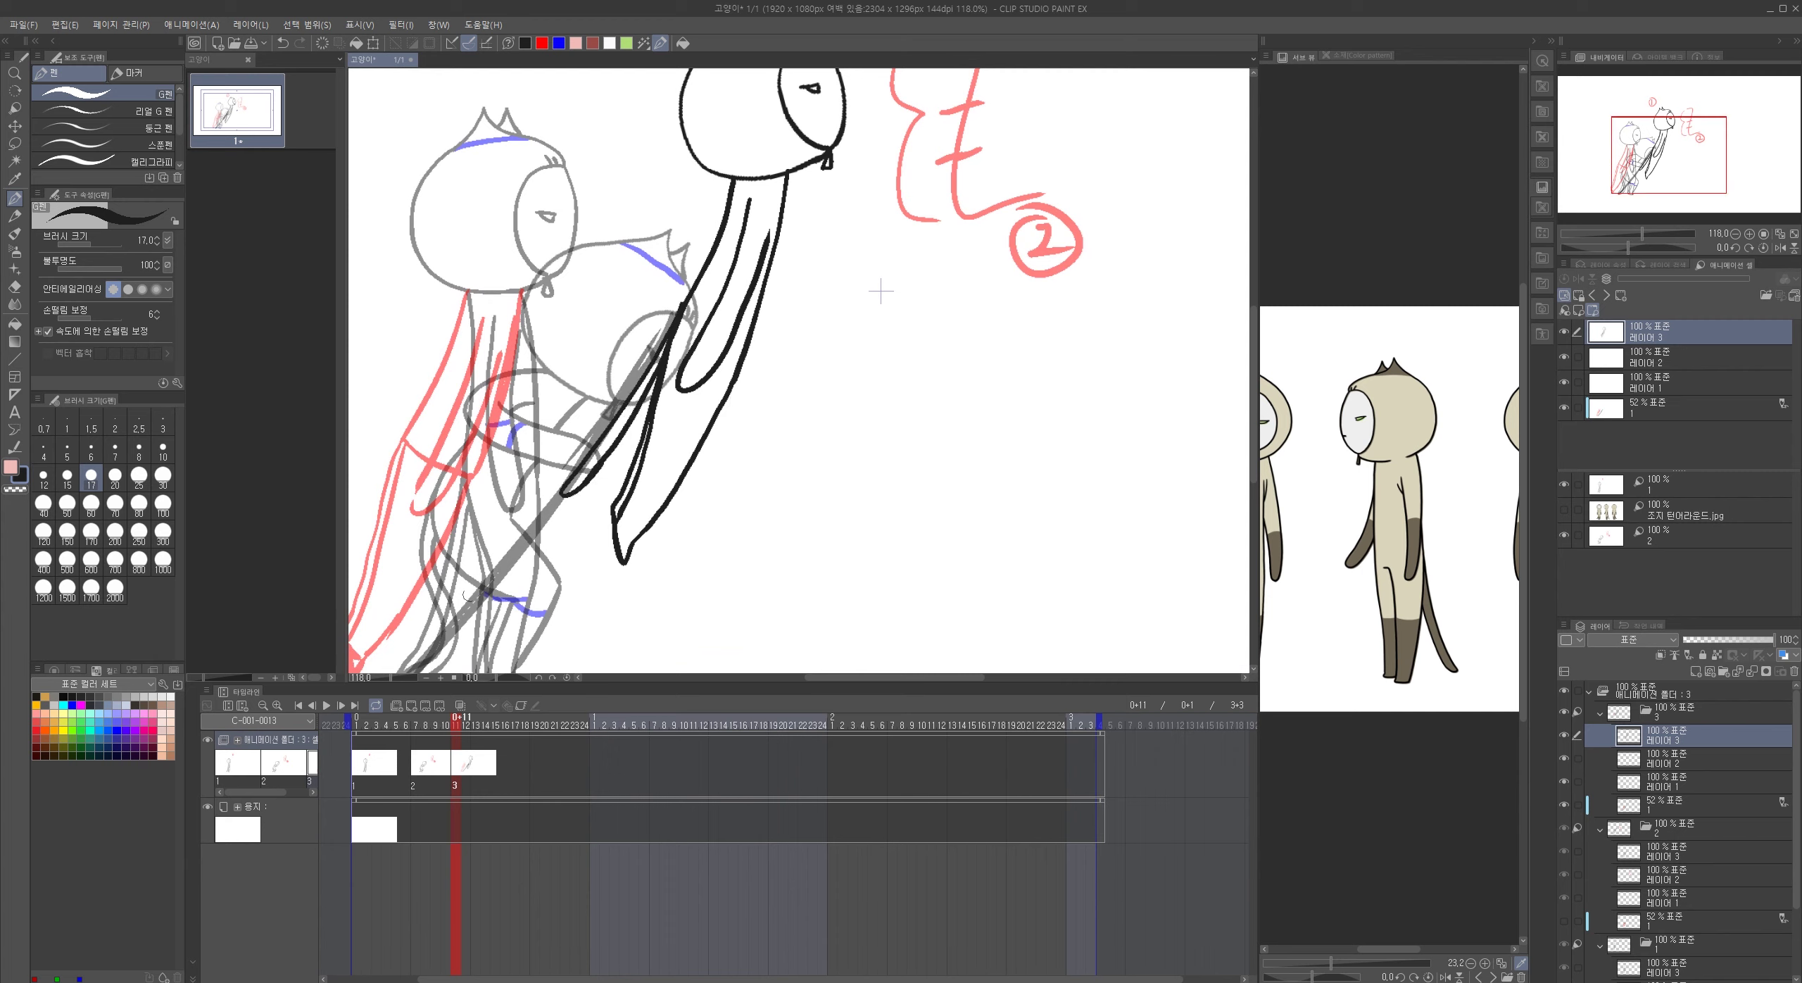
key("e")
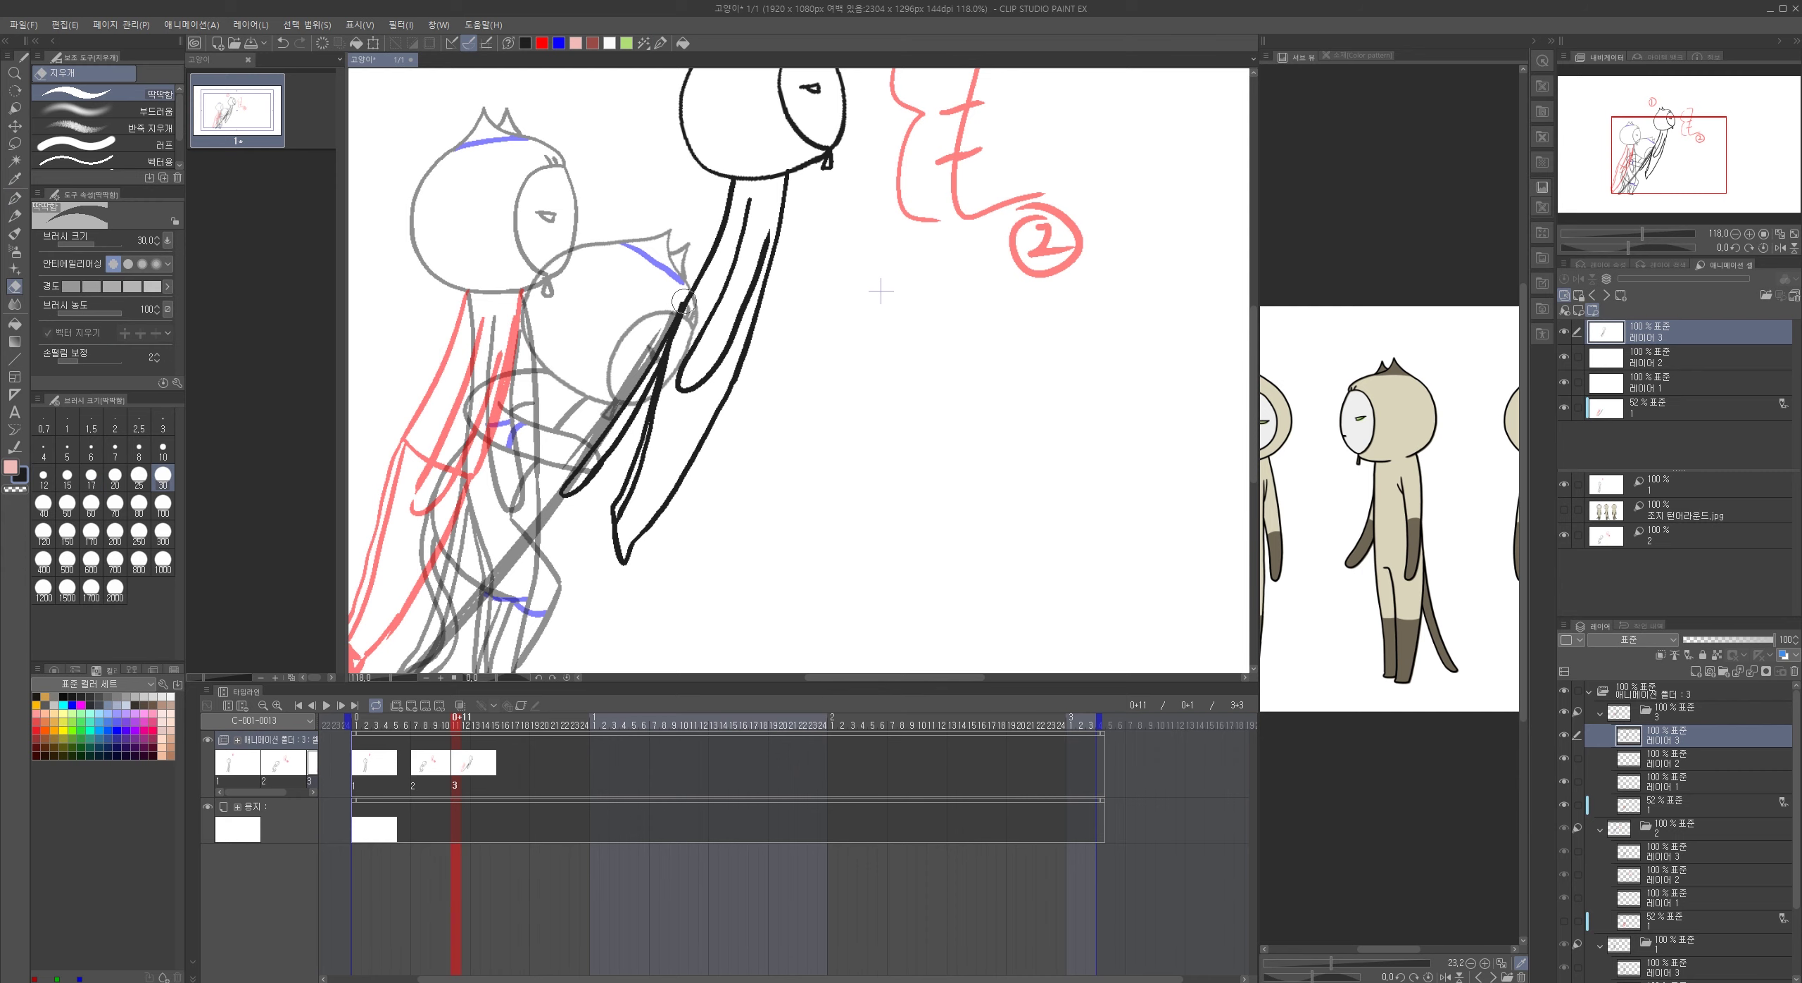
key("p")
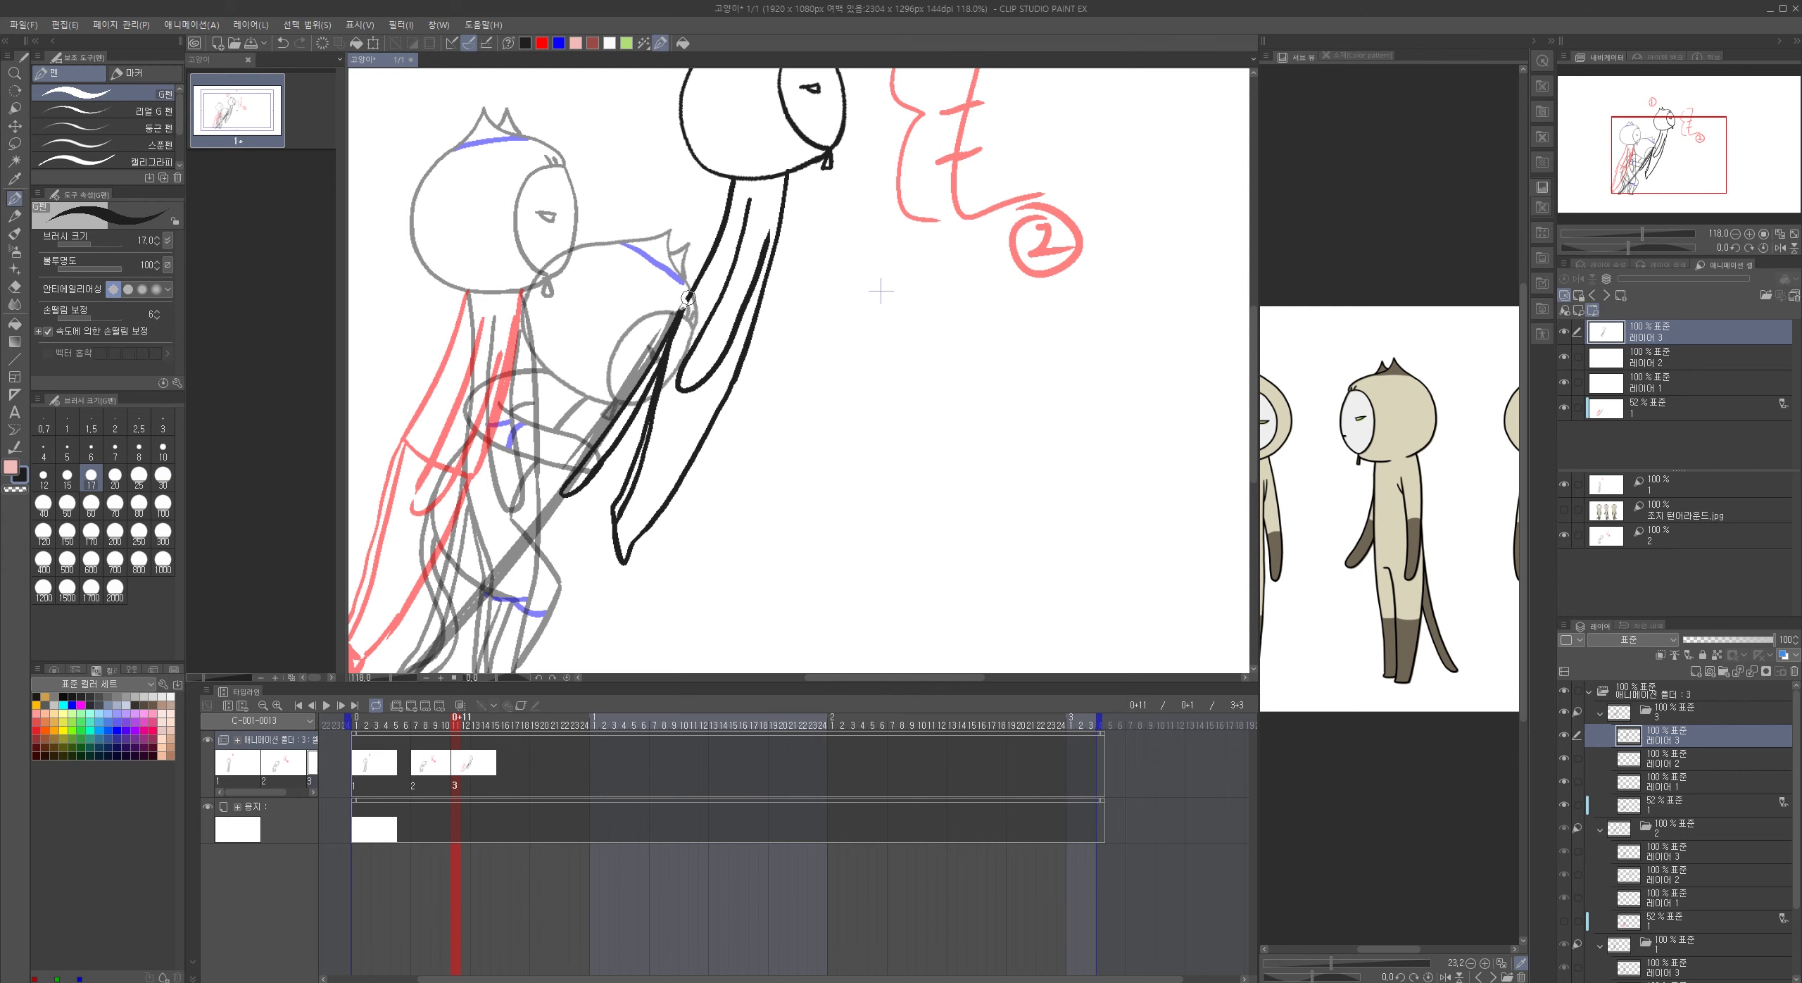
scroll(724, 410, "down", 2)
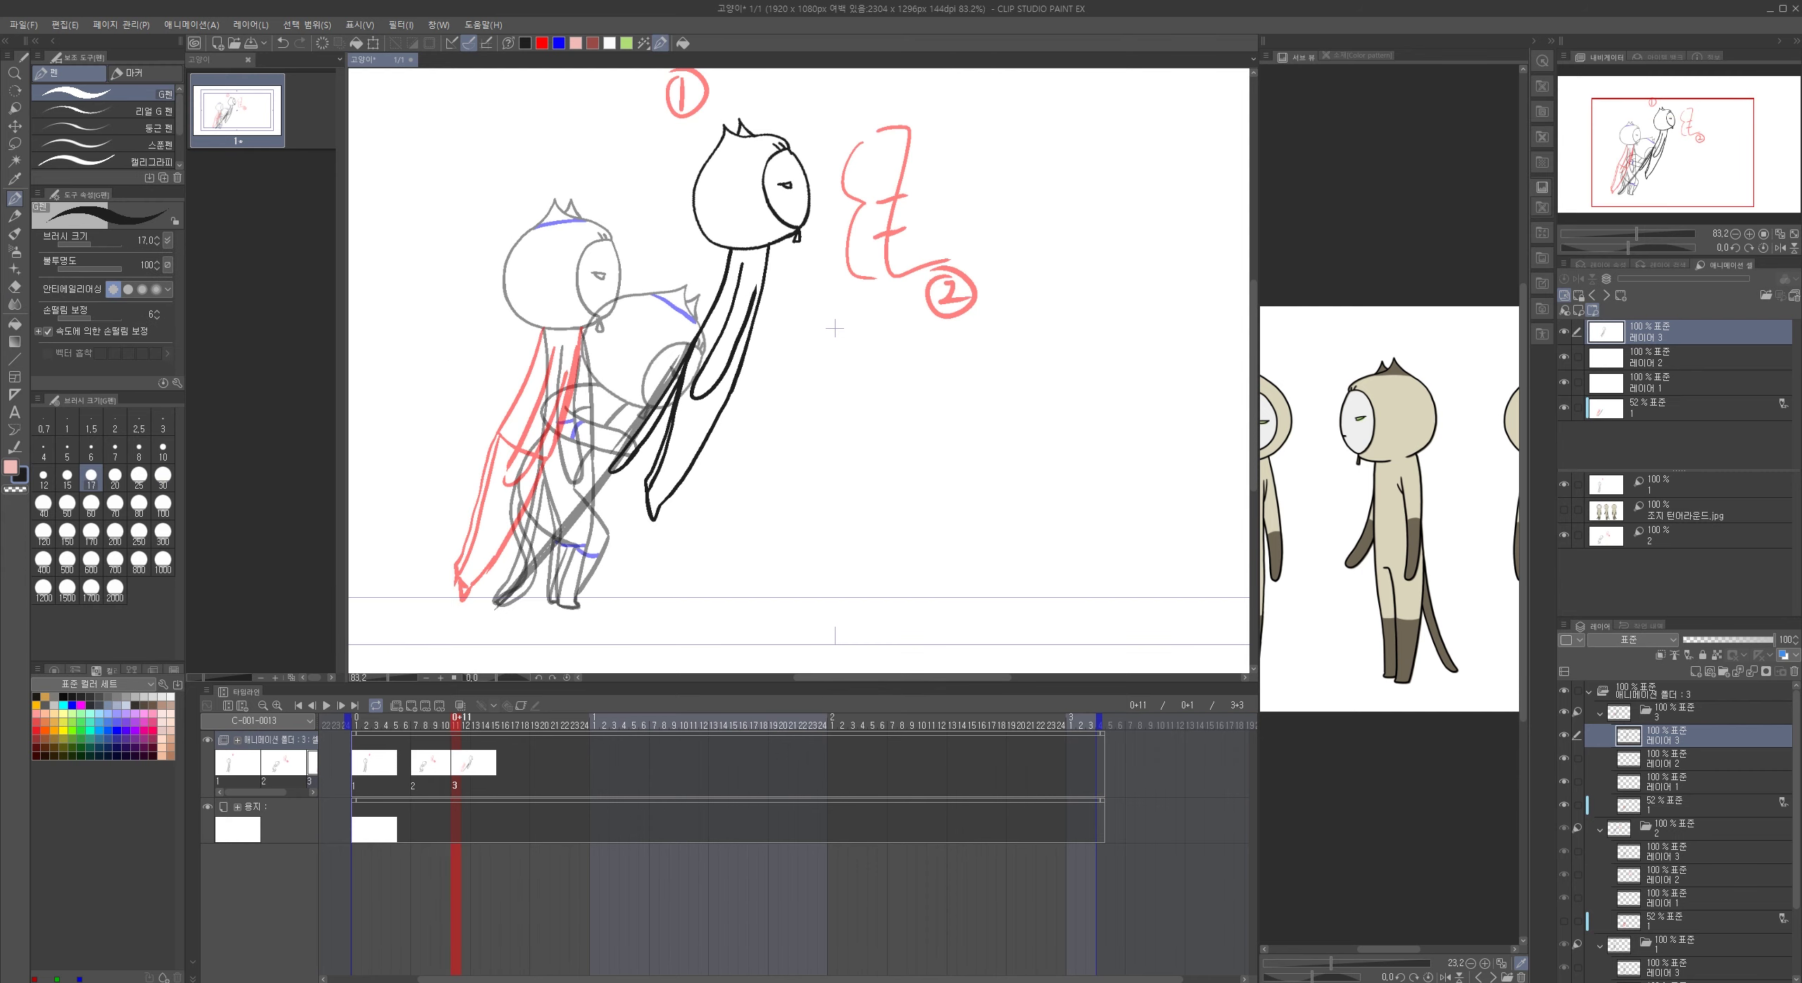
- Draw the blue colour-boundary line across the hood below the ears on cel 3's 레이어 2
left_click(1655, 357)
left_click(559, 43)
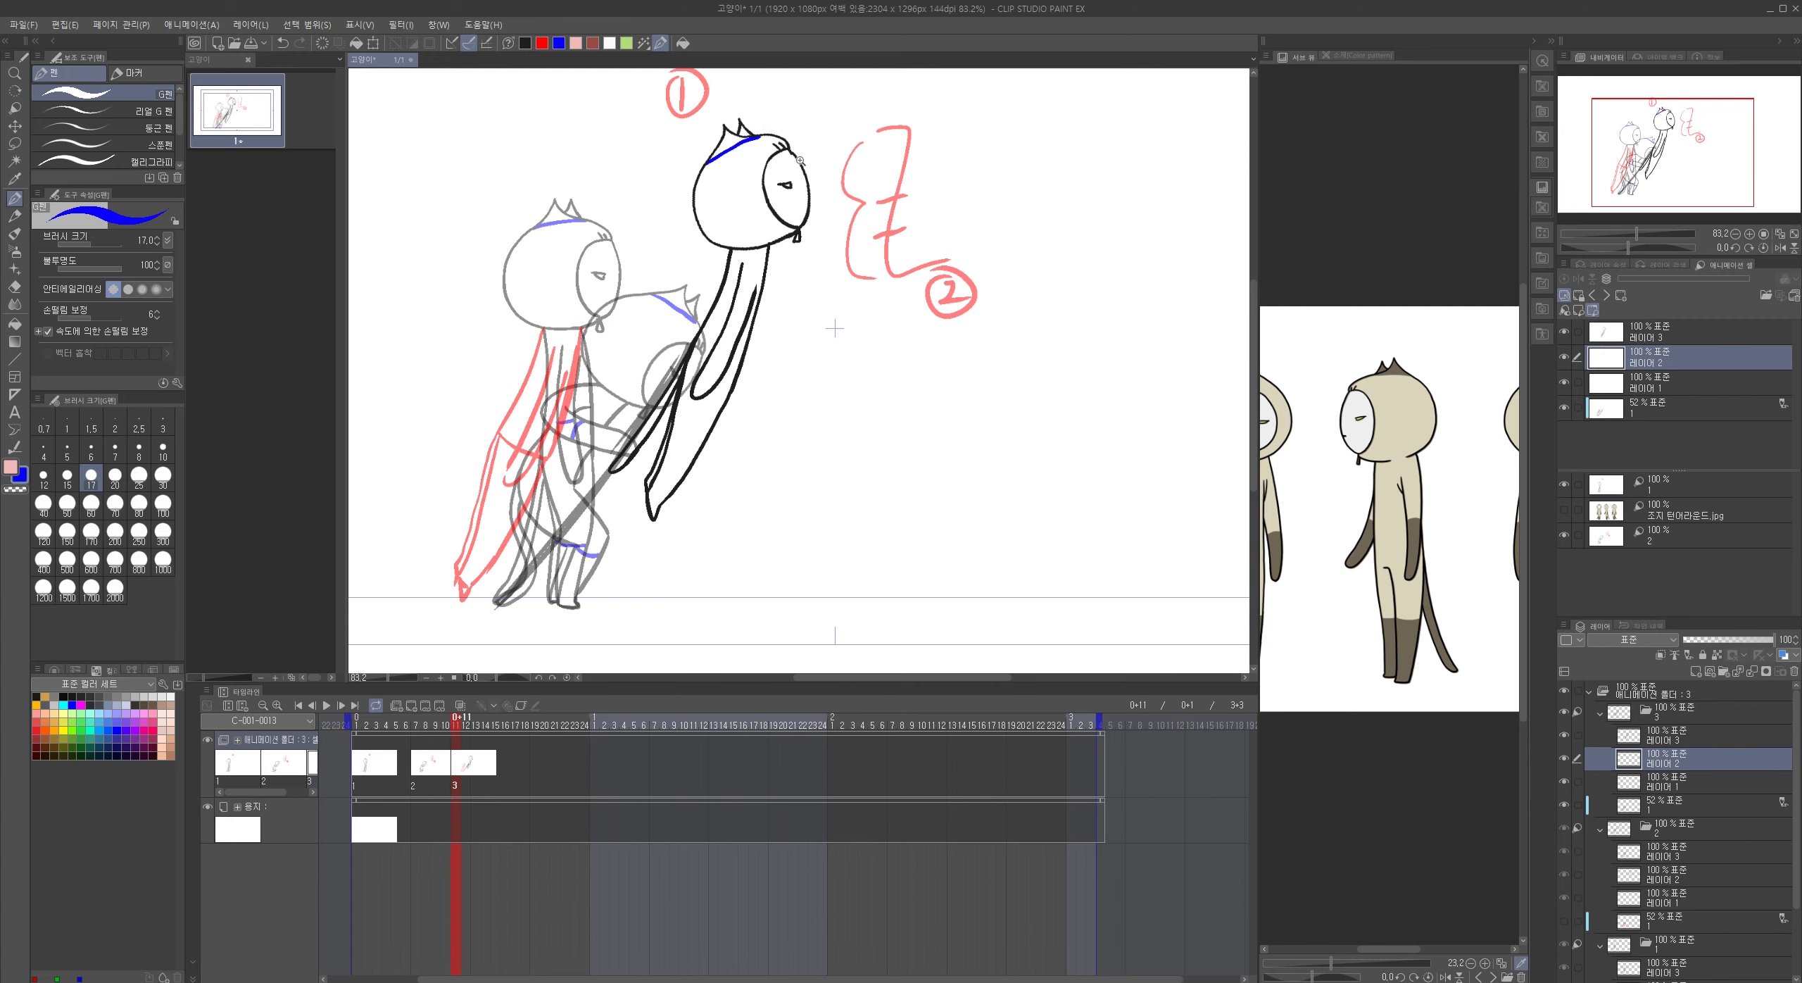
scroll(797, 162, "up", 7)
key("ctrl+z")
left_click_drag(630, 146, 666, 317)
left_click_drag(530, 319, 708, 235)
- Draw blue colour-boundary lines across the forearm and the lower legs of the leaping figure
left_click_drag(714, 513, 725, 100)
left_click_drag(724, 318, 754, 157)
left_click_drag(609, 369, 648, 401)
key("ctrl+z")
left_click_drag(609, 345, 659, 372)
left_click_drag(694, 468, 858, 180)
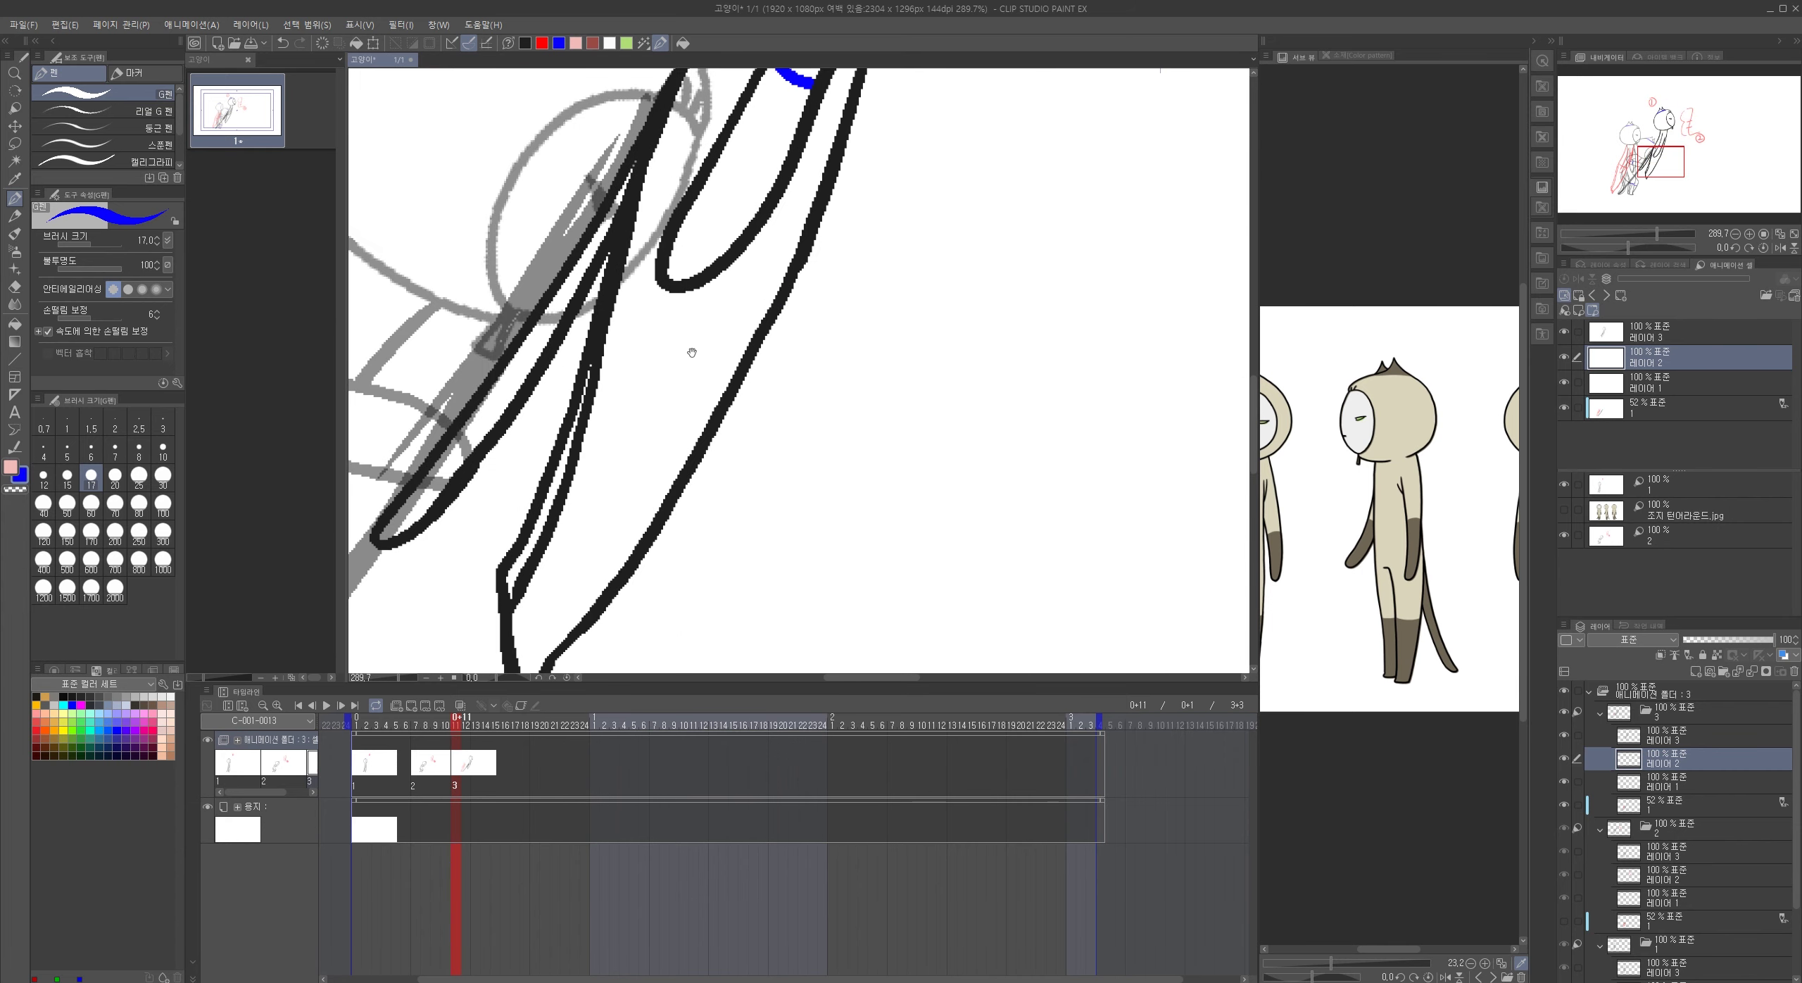
left_click_drag(601, 400, 693, 471)
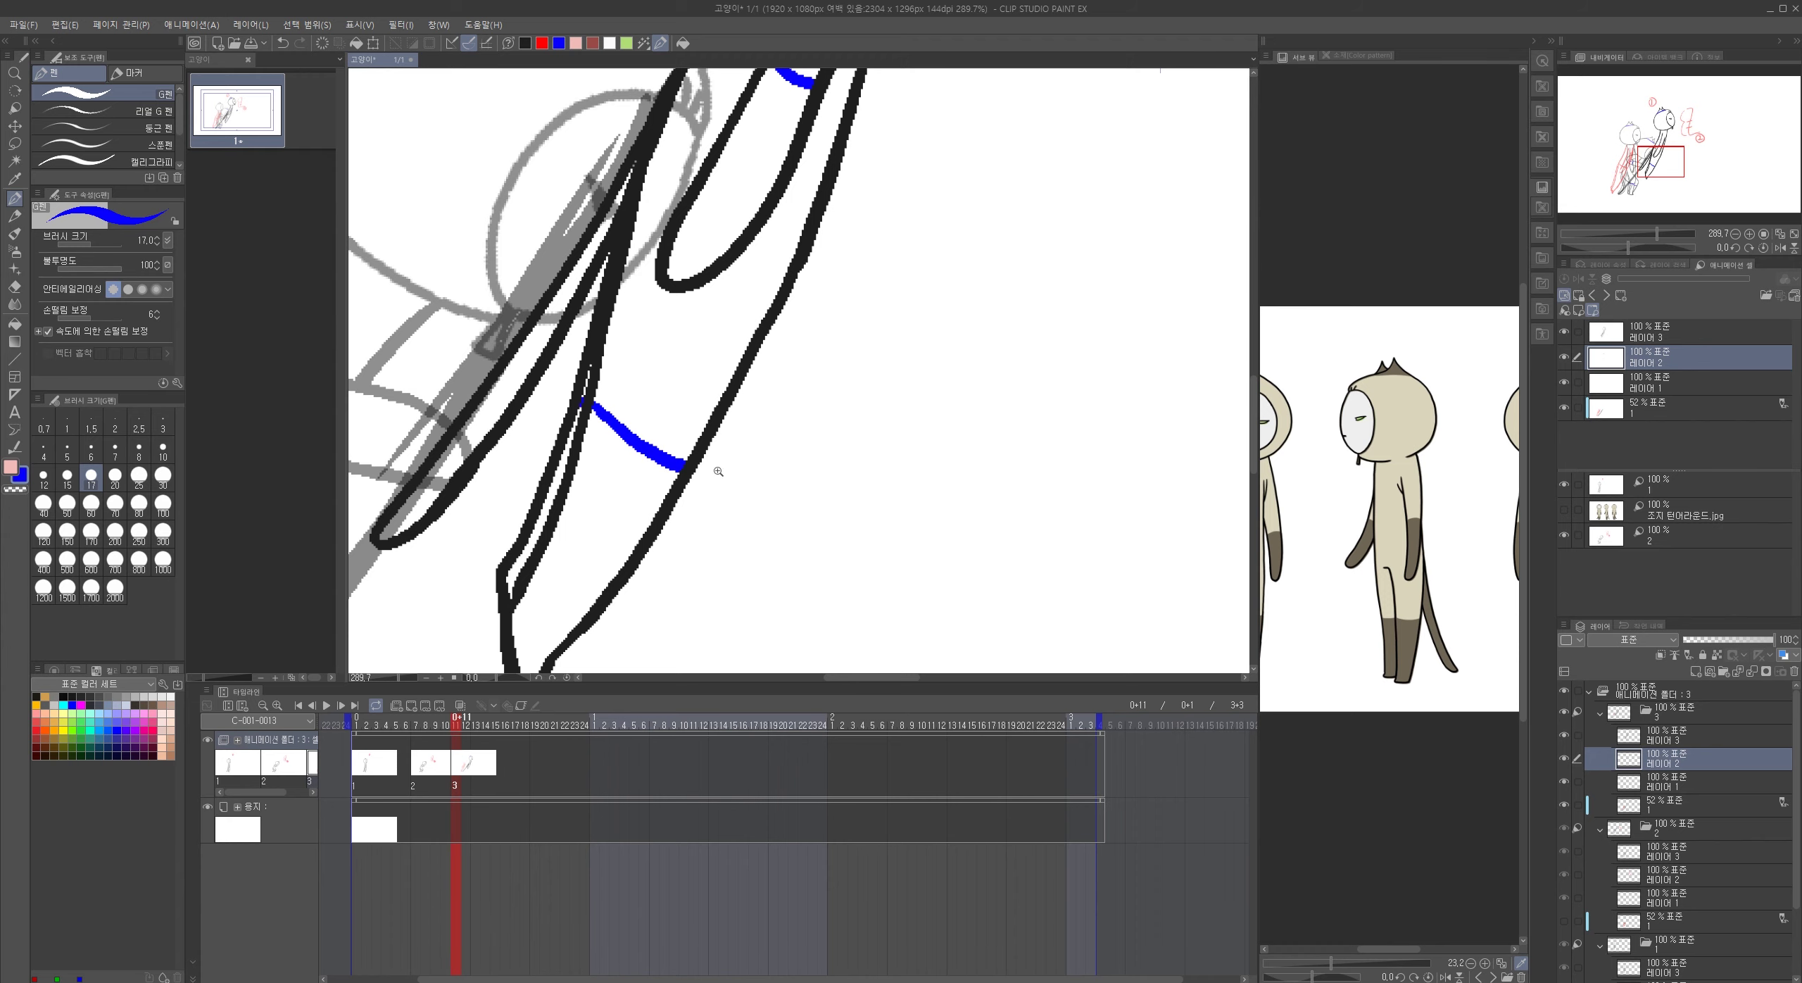
- Hide cel 3's red rough on the 52% draft layer and move to frame 12 of the timeline
key("ctrl+0")
left_click_drag(811, 530, 805, 603)
left_click_drag(951, 600, 1014, 525)
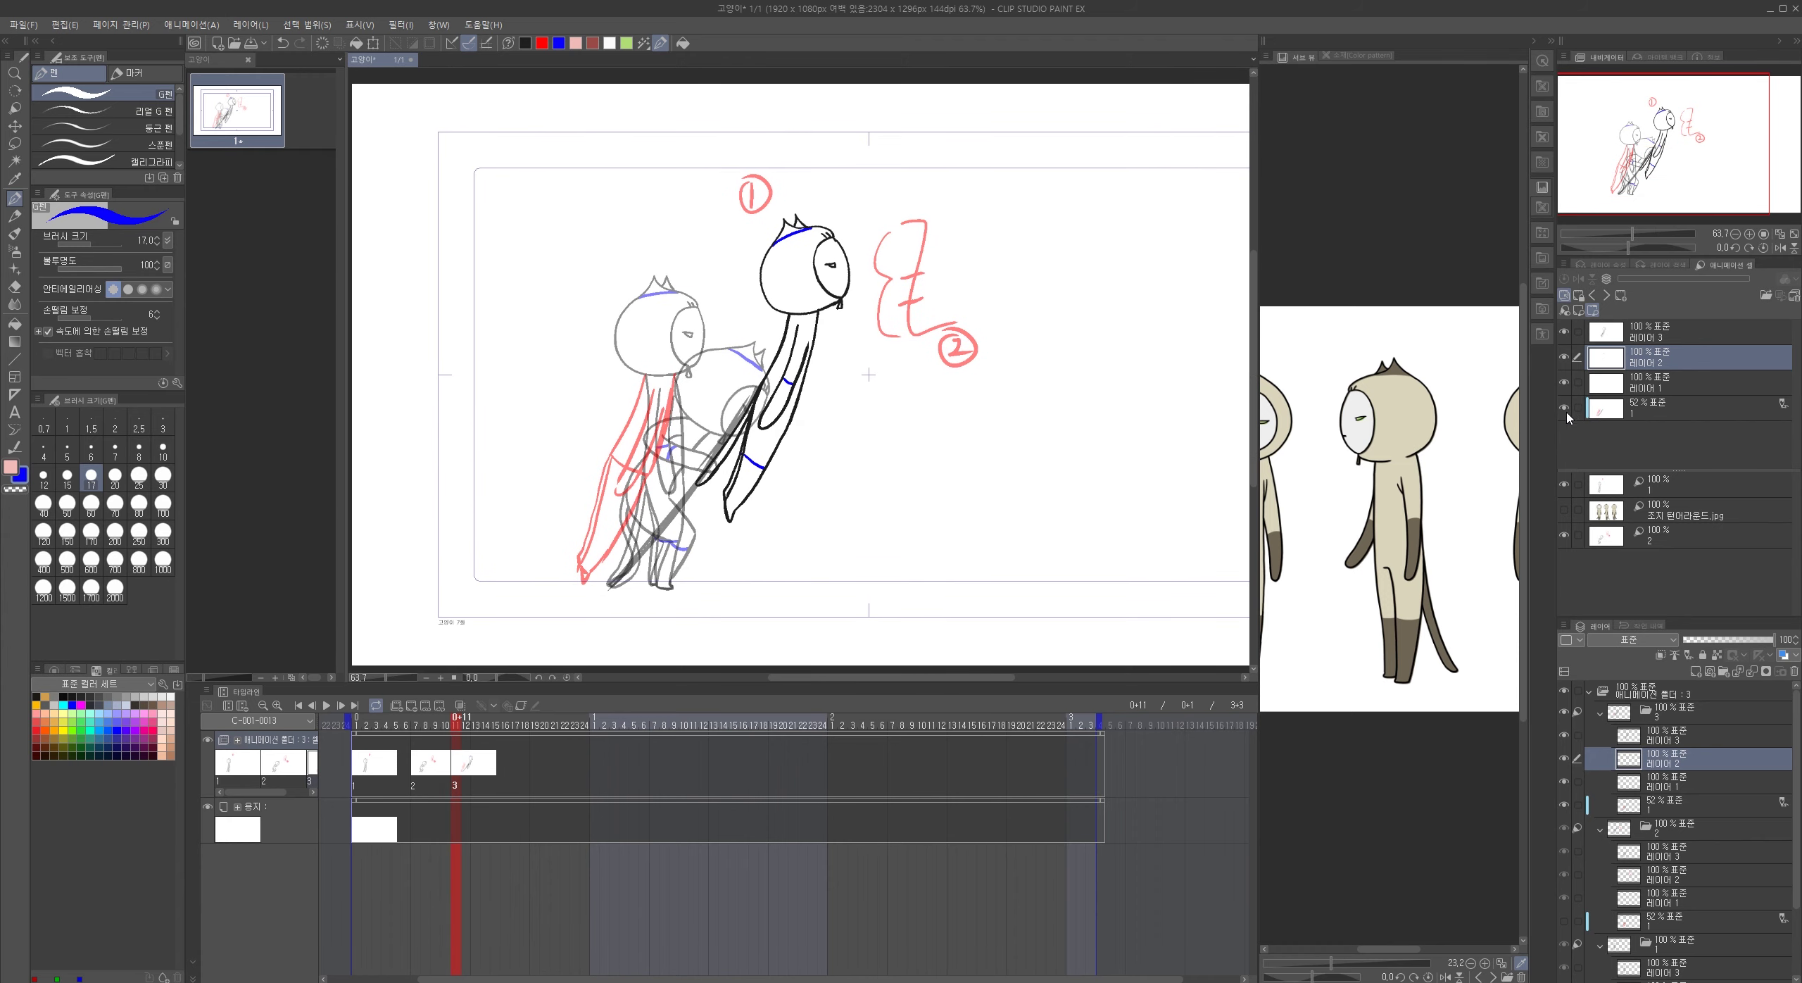
left_click(1564, 408)
left_click(431, 725)
left_click(466, 726)
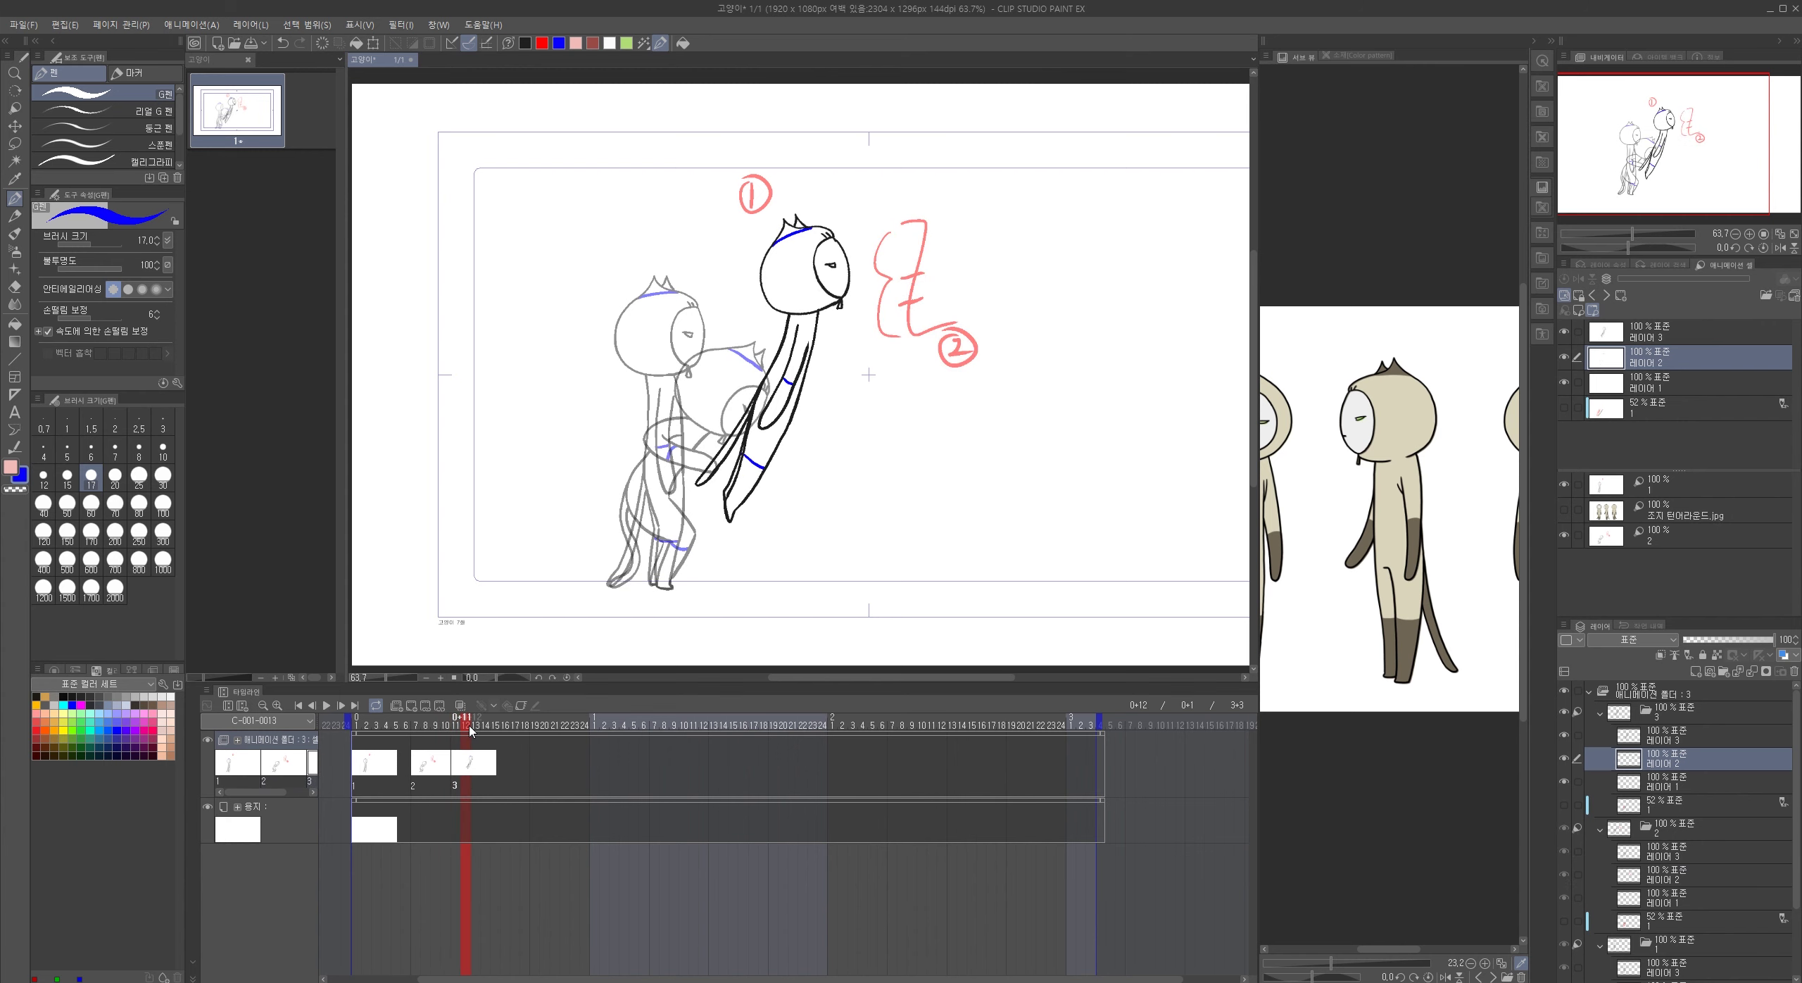
- Draw small black takeoff marks beside the standing feet and a red circled 3 ahead of the leaping head
left_click(525, 43)
left_click_drag(685, 567, 691, 574)
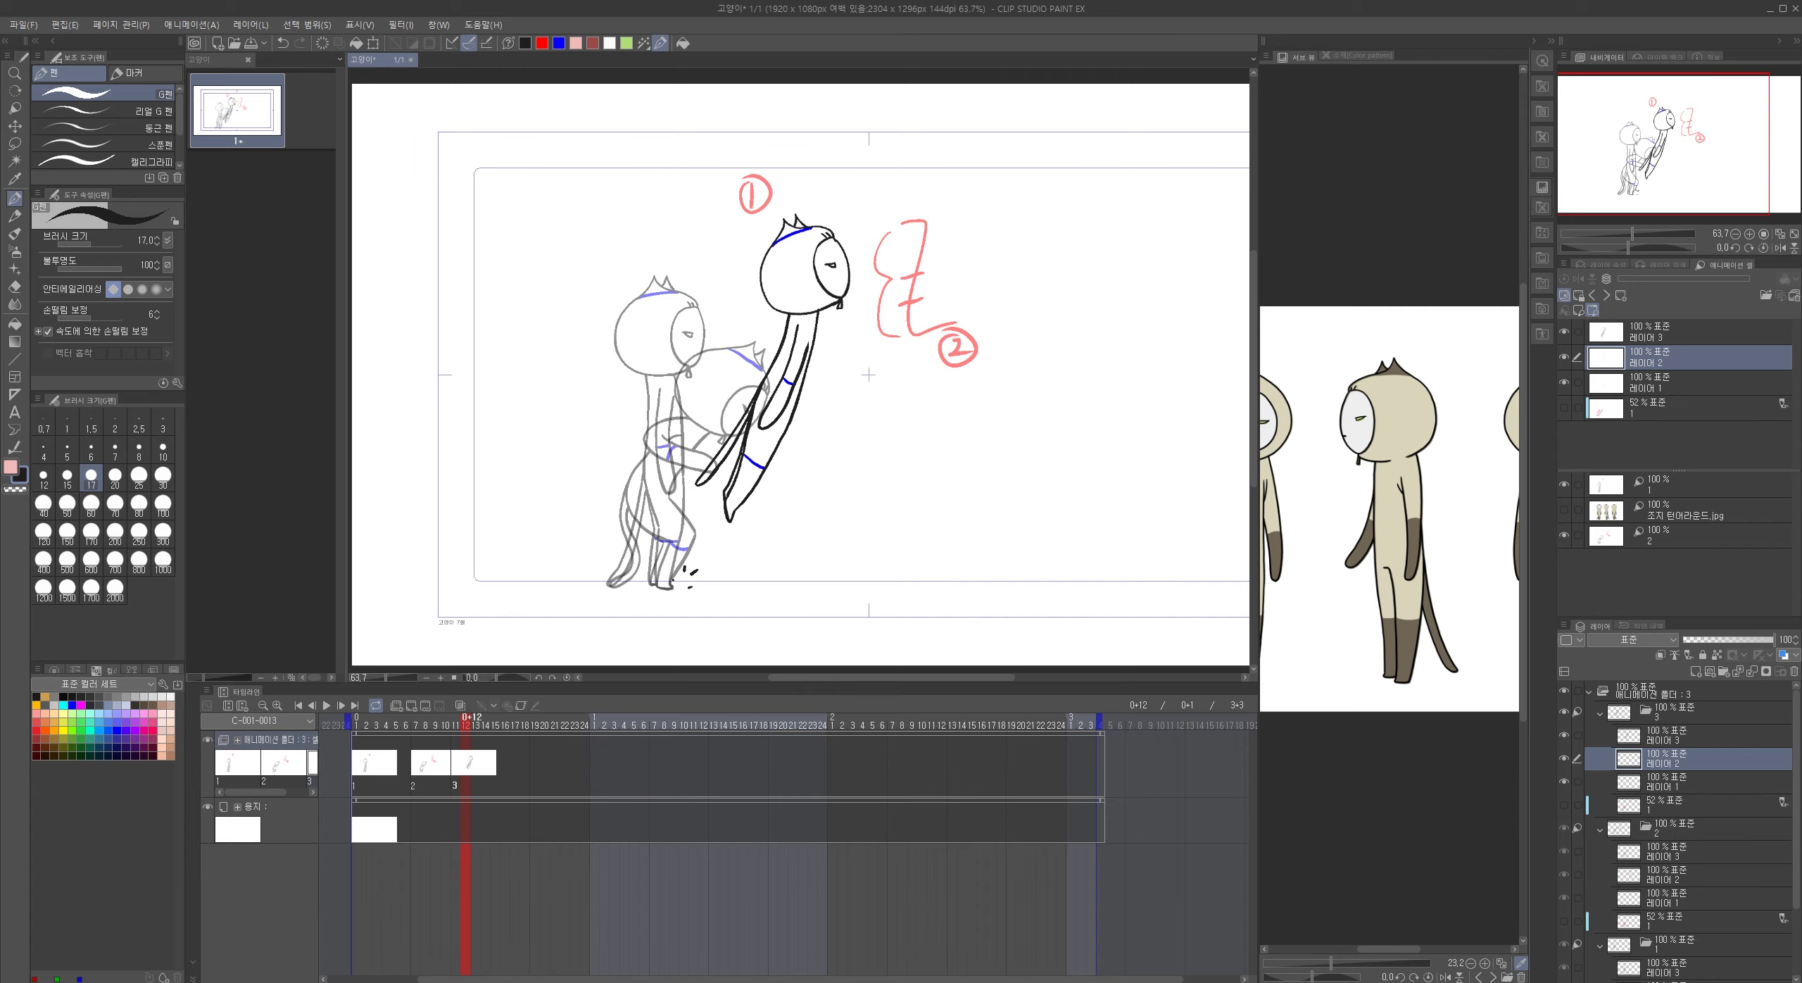
left_click_drag(948, 507, 892, 534)
left_click(541, 43)
mouse_move(879, 241)
left_mouse_down()
mouse_move(899, 249)
mouse_move(890, 267)
mouse_move(888, 228)
left_mouse_up()
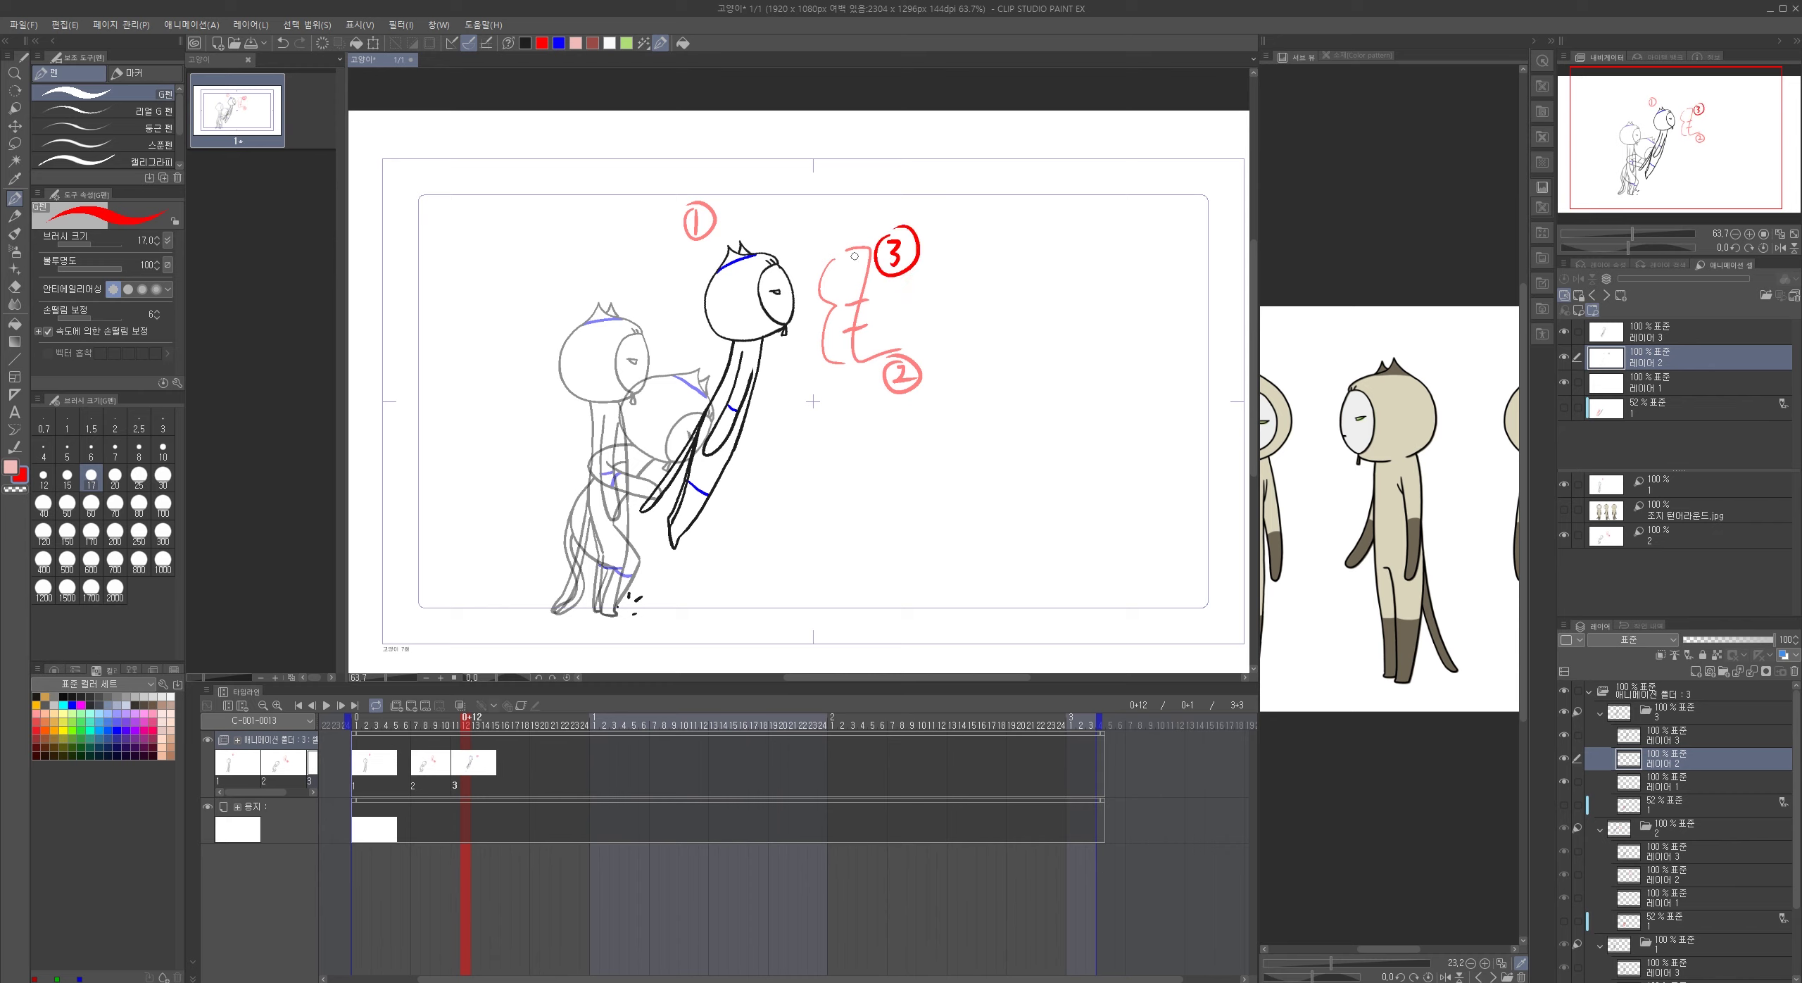
left_click_drag(673, 283, 638, 376)
key("ctrl+z")
key("ctrl+z")
left_click_drag(635, 386, 686, 302)
key("ctrl+z")
key("ctrl+z")
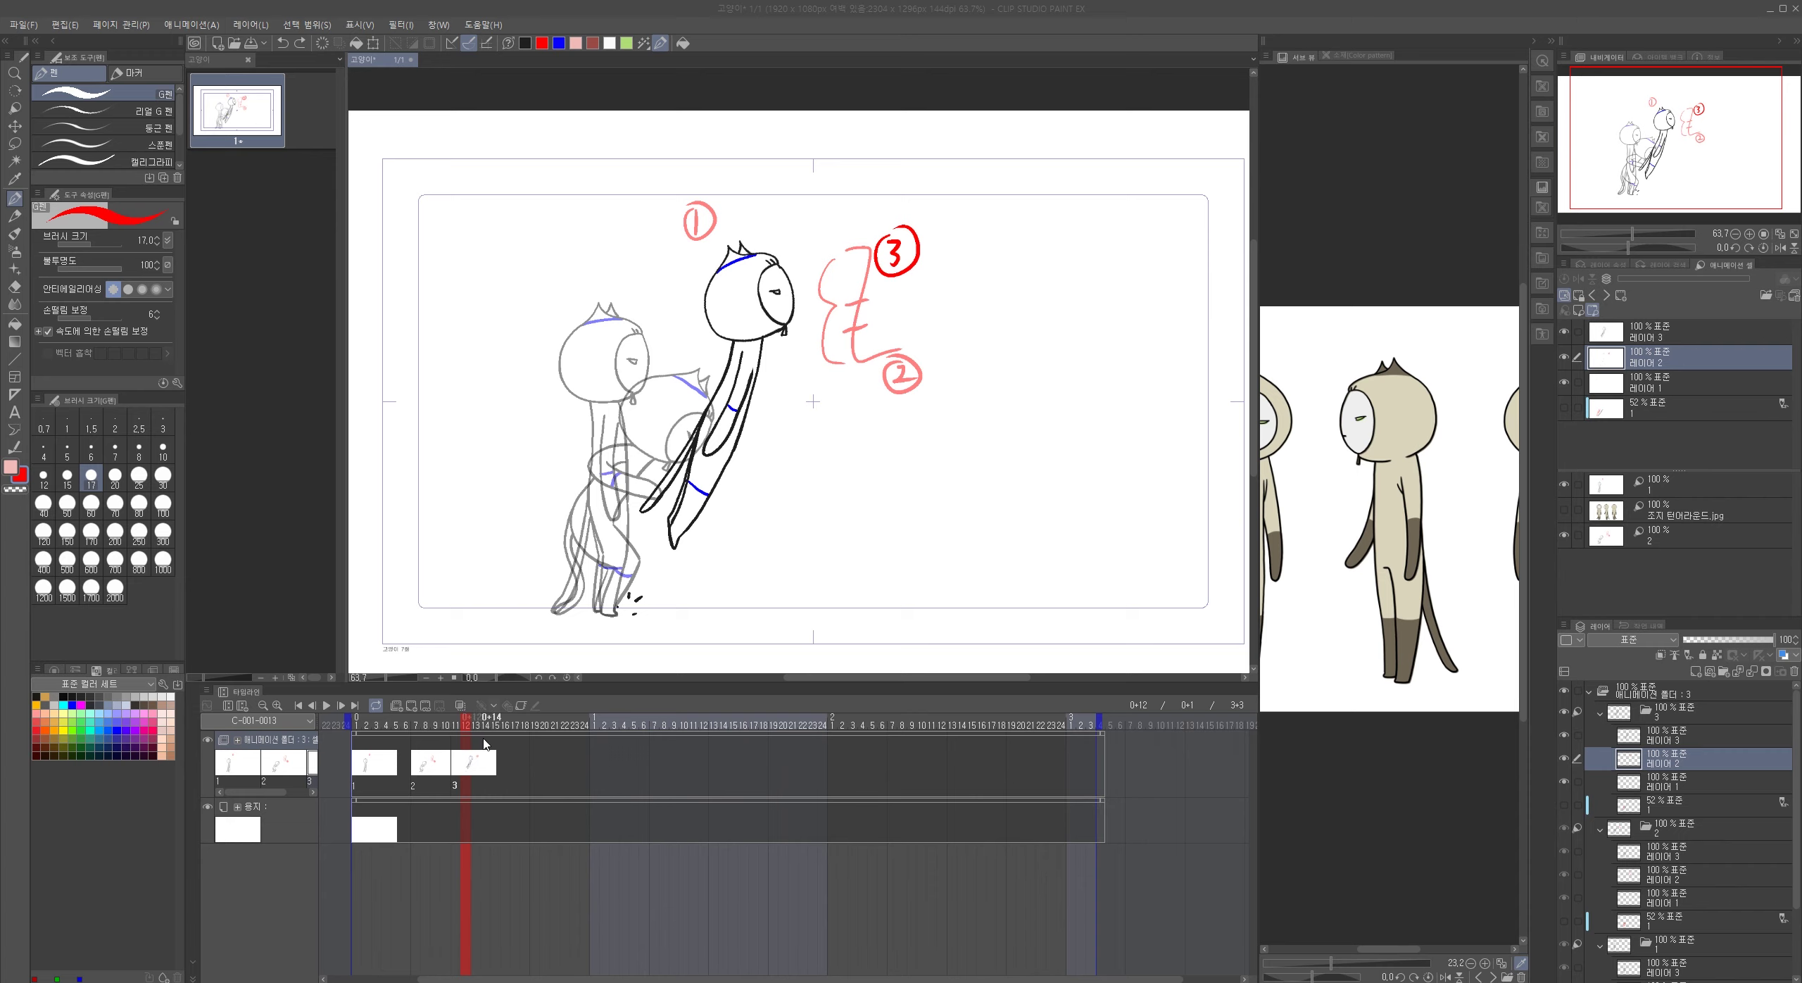
- Add a new animation cel 4 after cel 3 and shift its start to frame 16 on the timeline
left_click(453, 733)
left_click(412, 707)
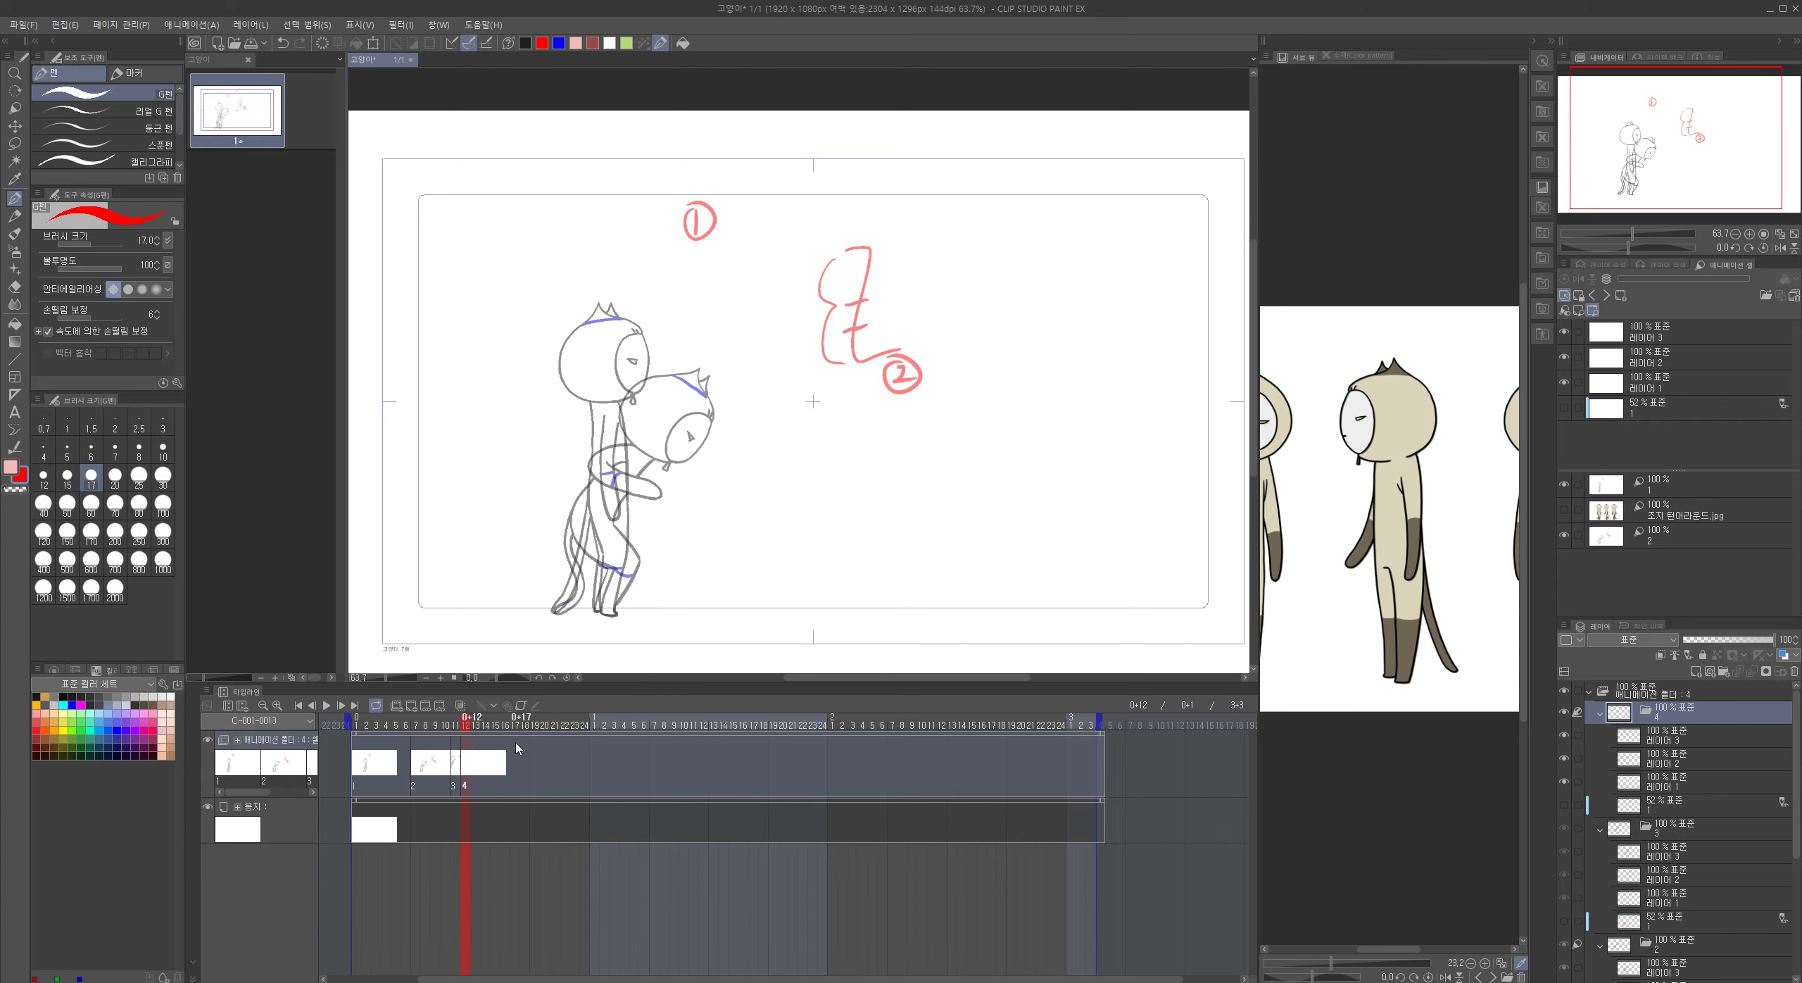
left_click_drag(463, 762, 501, 752)
- Place the reference image below cel 2 on the light table, switch the cel 2 entry to cel 3, and go to cel 4
left_click_drag(1702, 525, 1682, 546)
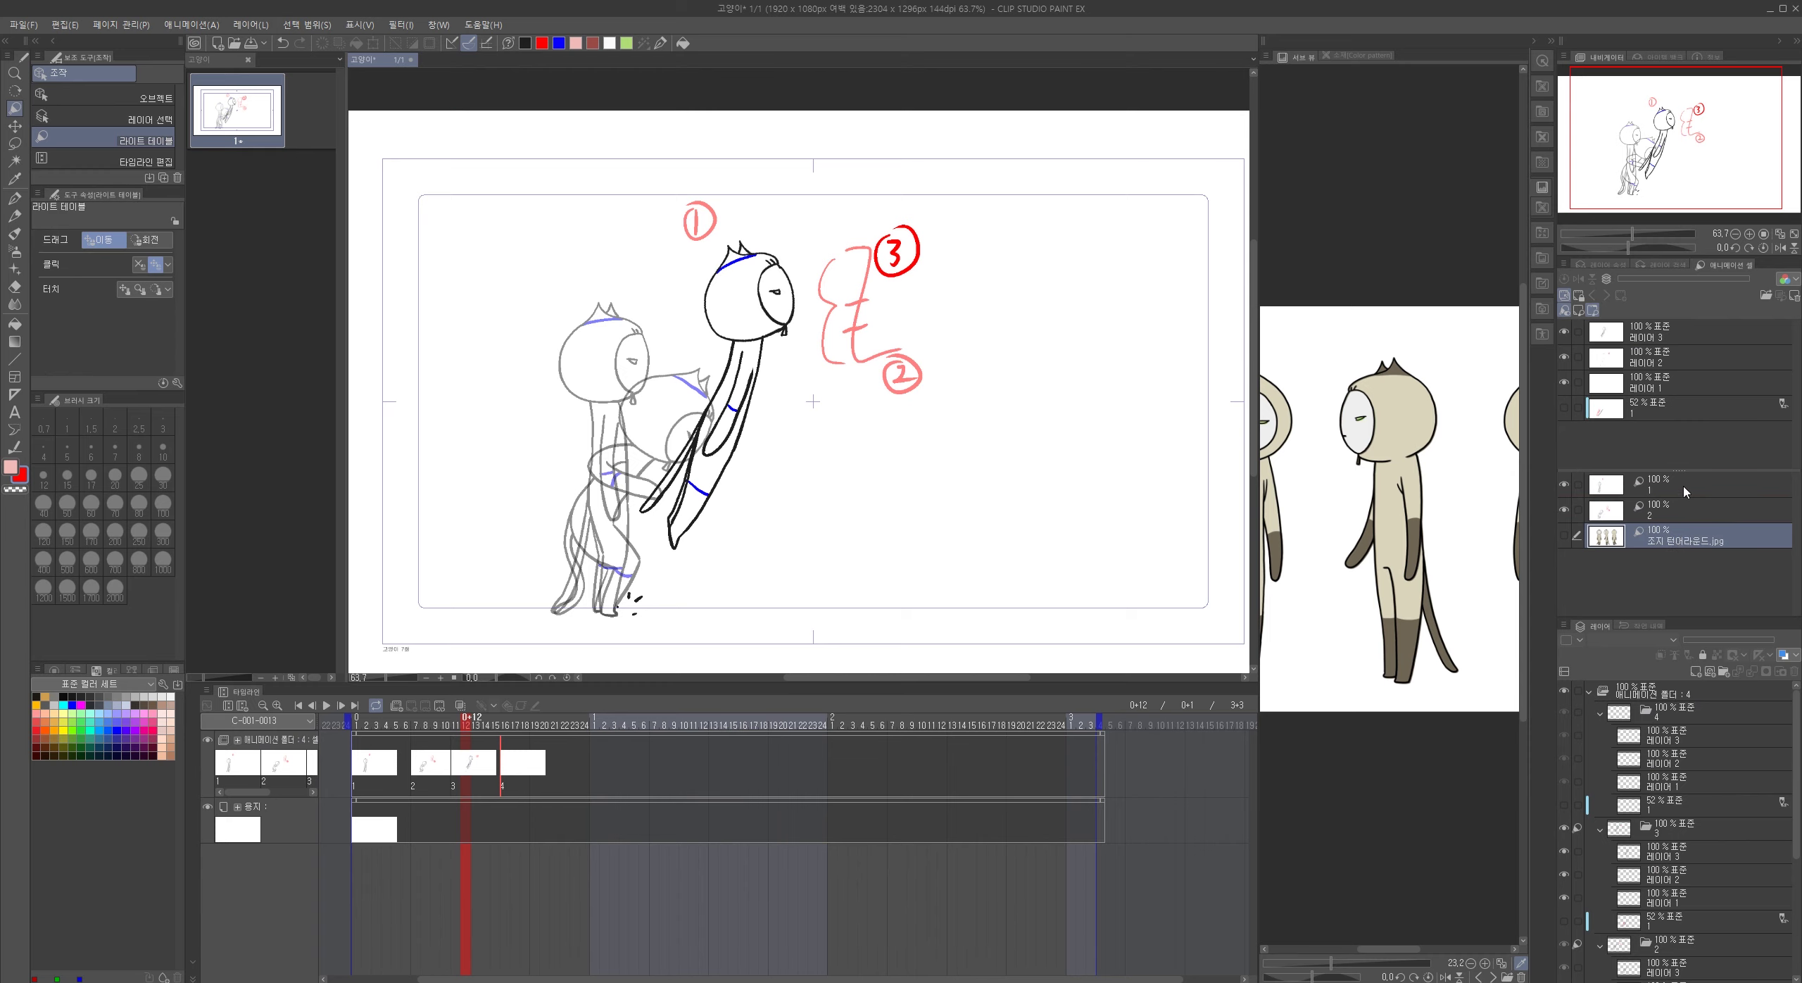
left_click(1684, 505)
left_click(1607, 296)
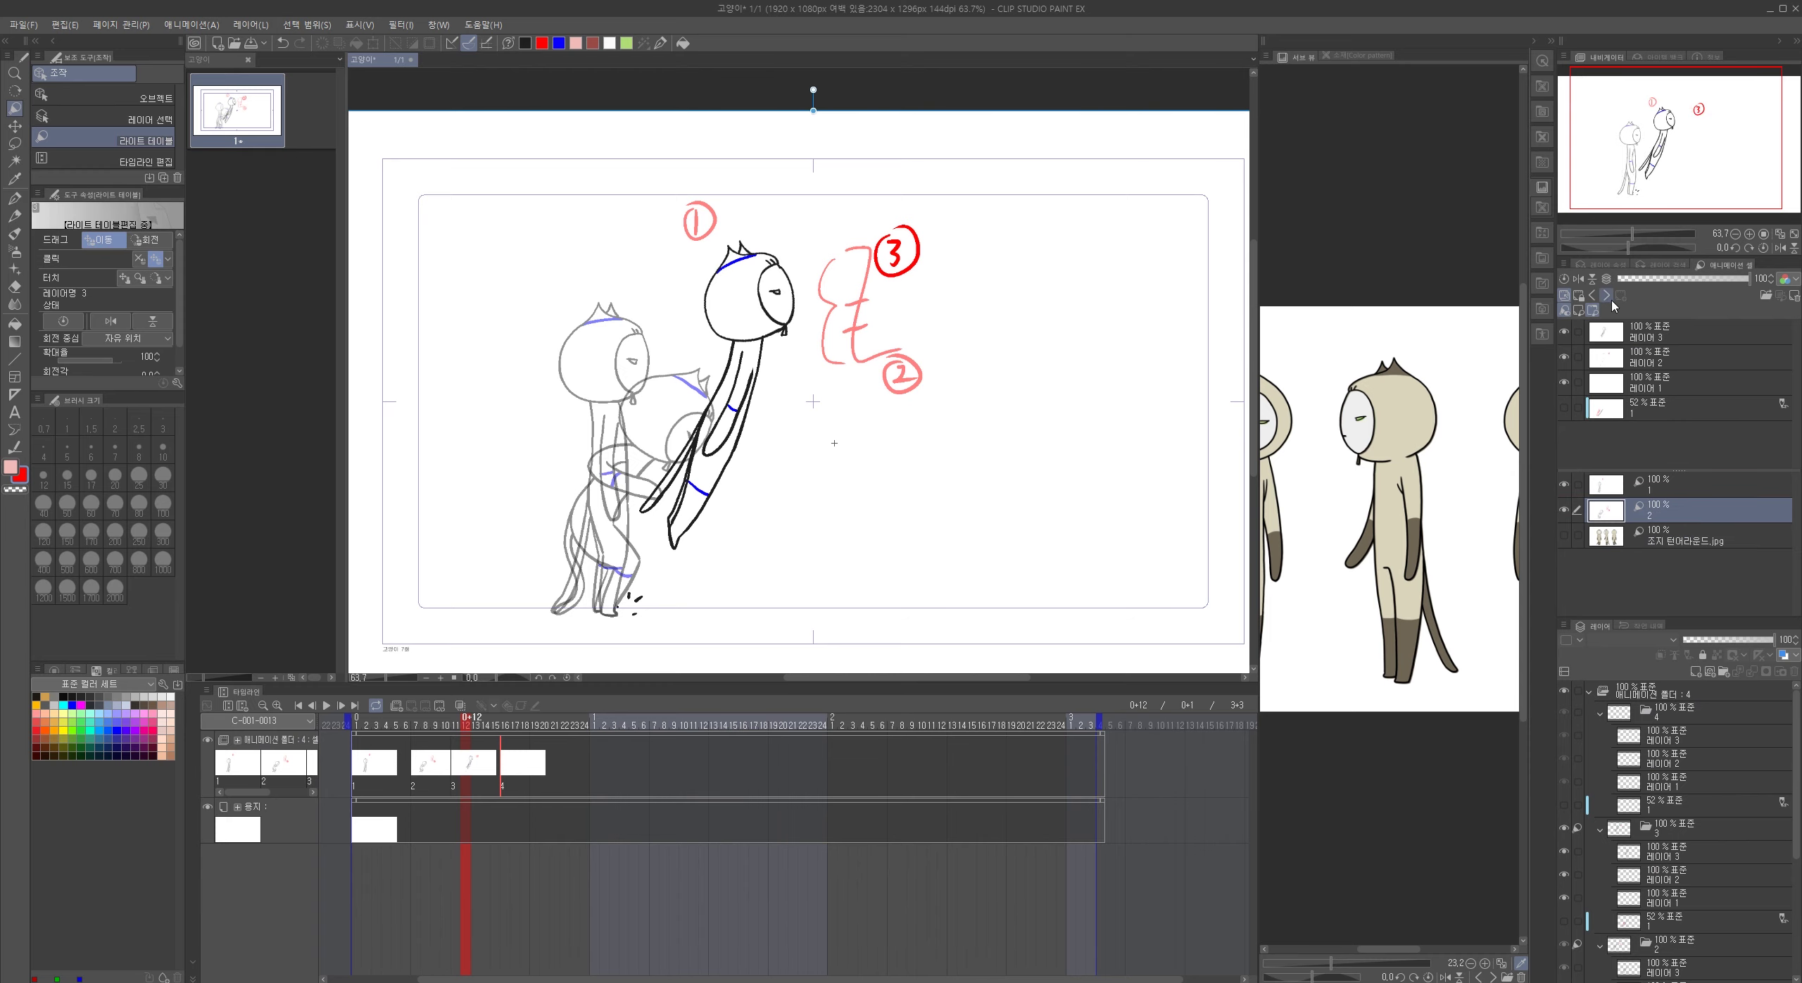
left_click(507, 724)
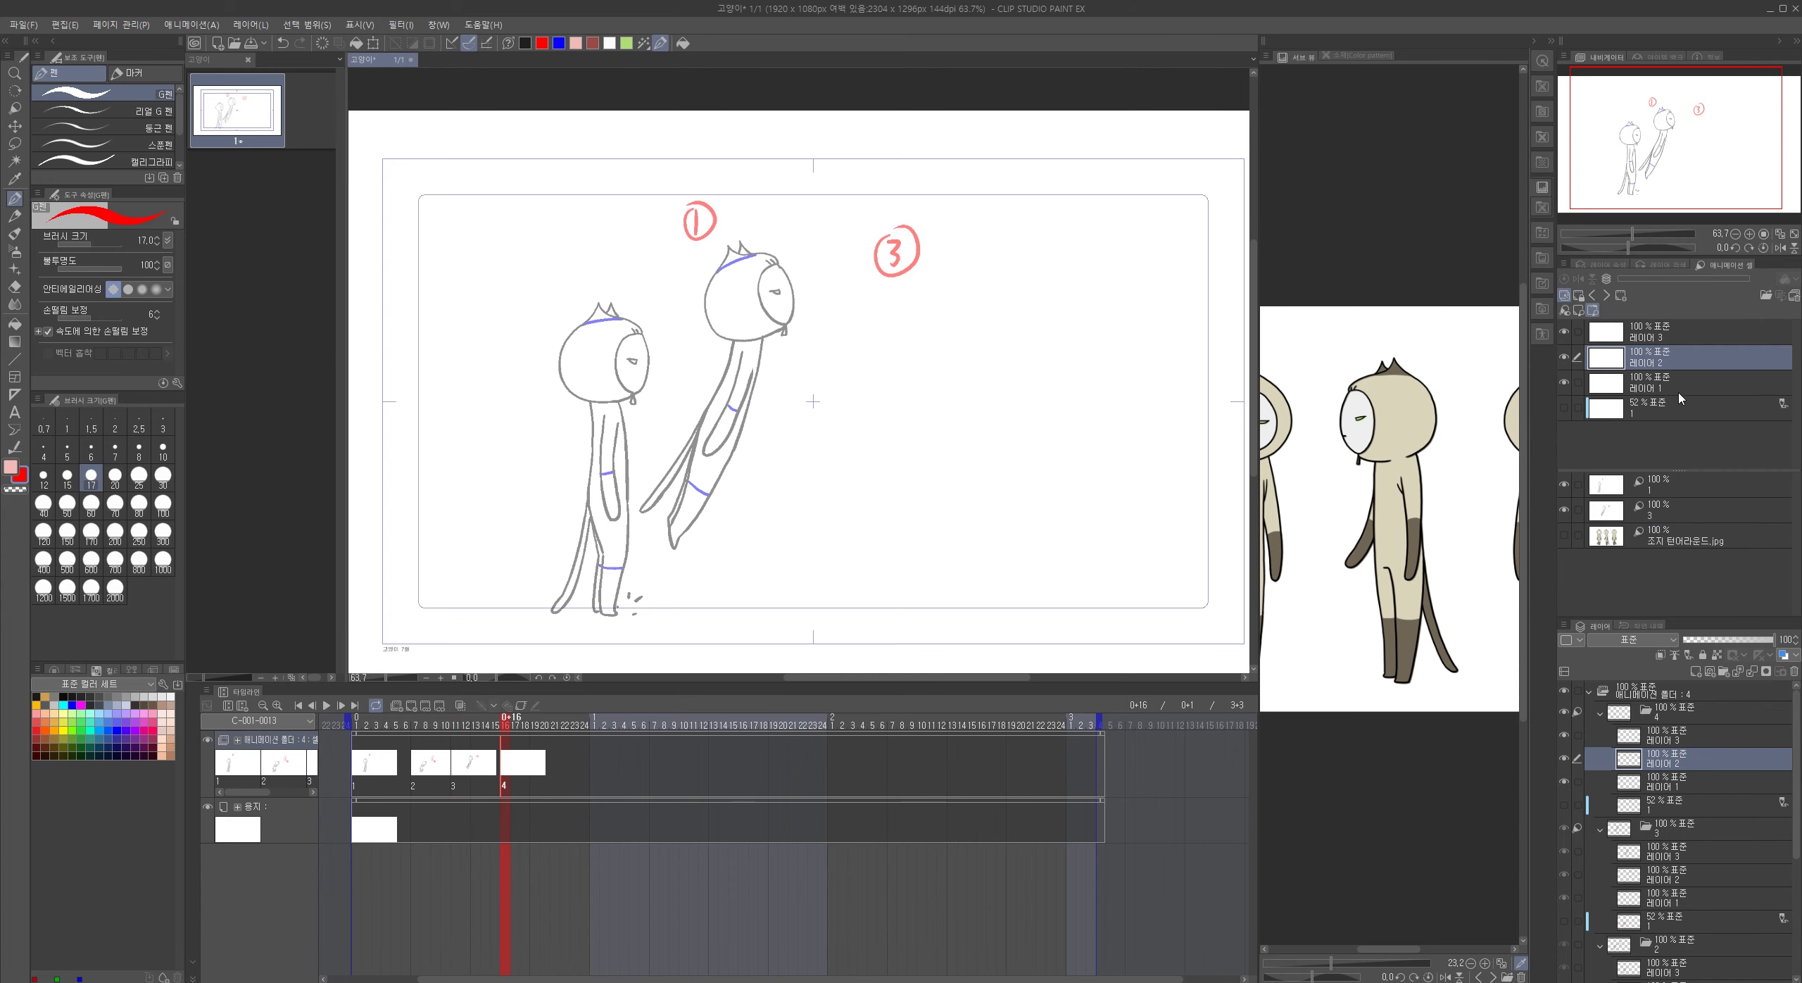
- Trace cel 1's head with its ears, face, eye and mouth in black on cel 4's 레이어 3
left_click(1682, 334)
left_click(525, 43)
left_click_drag(613, 313, 672, 326)
mouse_move(572, 282)
left_mouse_down()
mouse_move(468, 410)
mouse_move(465, 509)
mouse_move(546, 565)
mouse_move(658, 559)
left_mouse_up()
mouse_move(570, 283)
left_mouse_down()
mouse_move(701, 374)
mouse_move(654, 377)
mouse_move(628, 416)
mouse_move(642, 521)
mouse_move(674, 541)
left_mouse_up()
key("ctrl+z")
mouse_move(693, 372)
left_mouse_down()
mouse_move(719, 486)
mouse_move(672, 540)
mouse_move(683, 579)
mouse_move(679, 557)
left_mouse_up()
mouse_move(653, 447)
left_mouse_down()
mouse_move(679, 445)
mouse_move(677, 460)
left_mouse_up()
left_click_drag(669, 356, 684, 372)
mouse_move(595, 310)
left_mouse_down()
mouse_move(607, 282)
mouse_move(628, 317)
left_mouse_up()
mouse_move(729, 468)
left_mouse_down()
mouse_move(507, 462)
mouse_move(631, 459)
left_mouse_up()
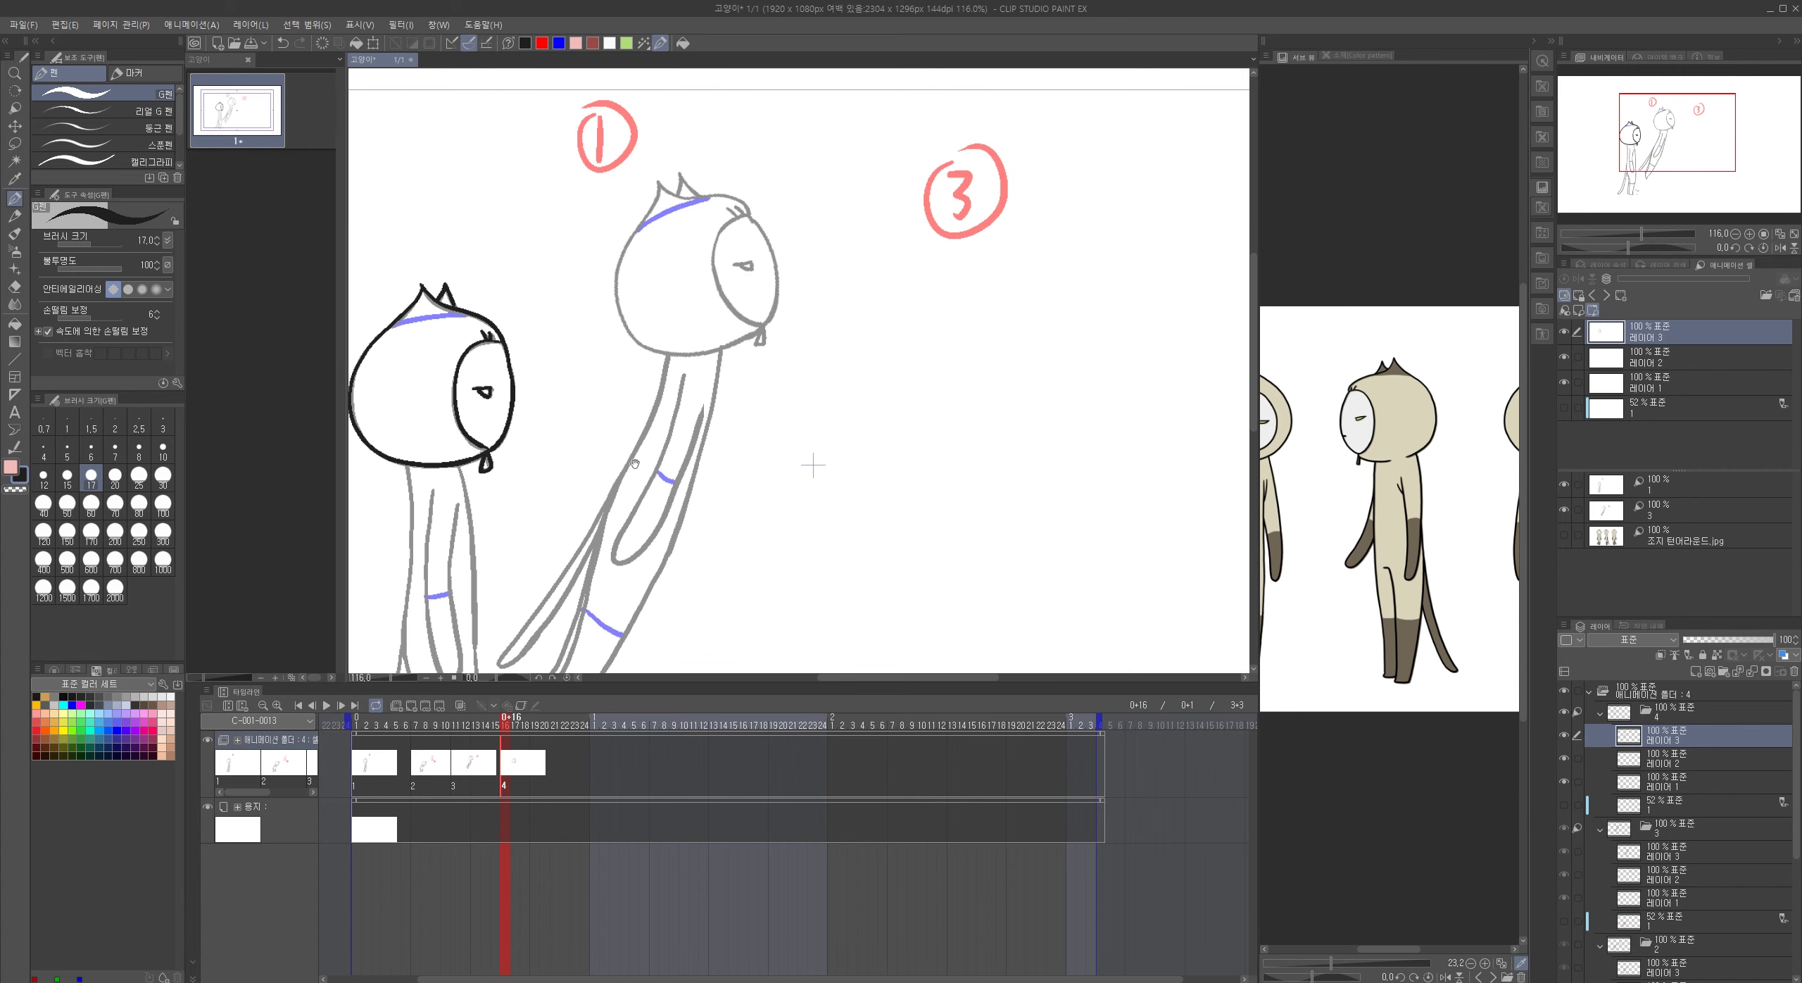
- Move the traced head up and forward, just ahead of cel 3's head and beside the circled 3
scroll(631, 459, "down", 2)
left_click(14, 125)
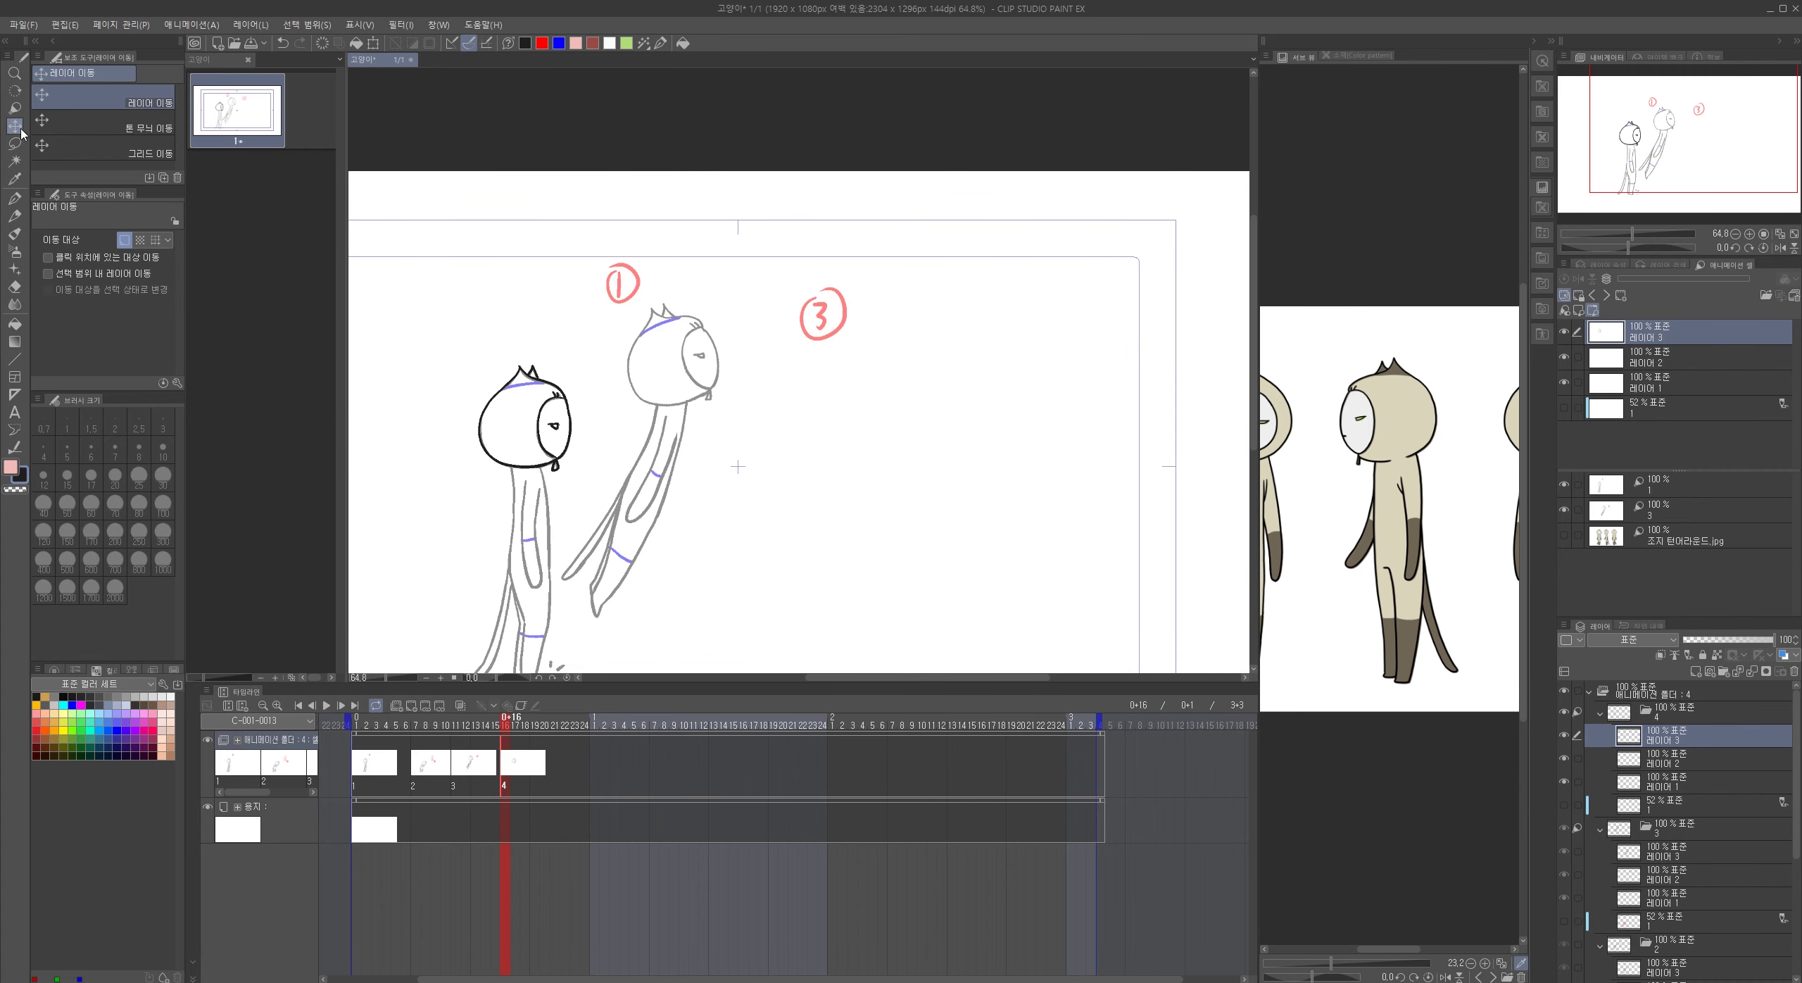
mouse_move(559, 454)
left_mouse_down()
mouse_move(796, 390)
mouse_move(784, 371)
left_mouse_up()
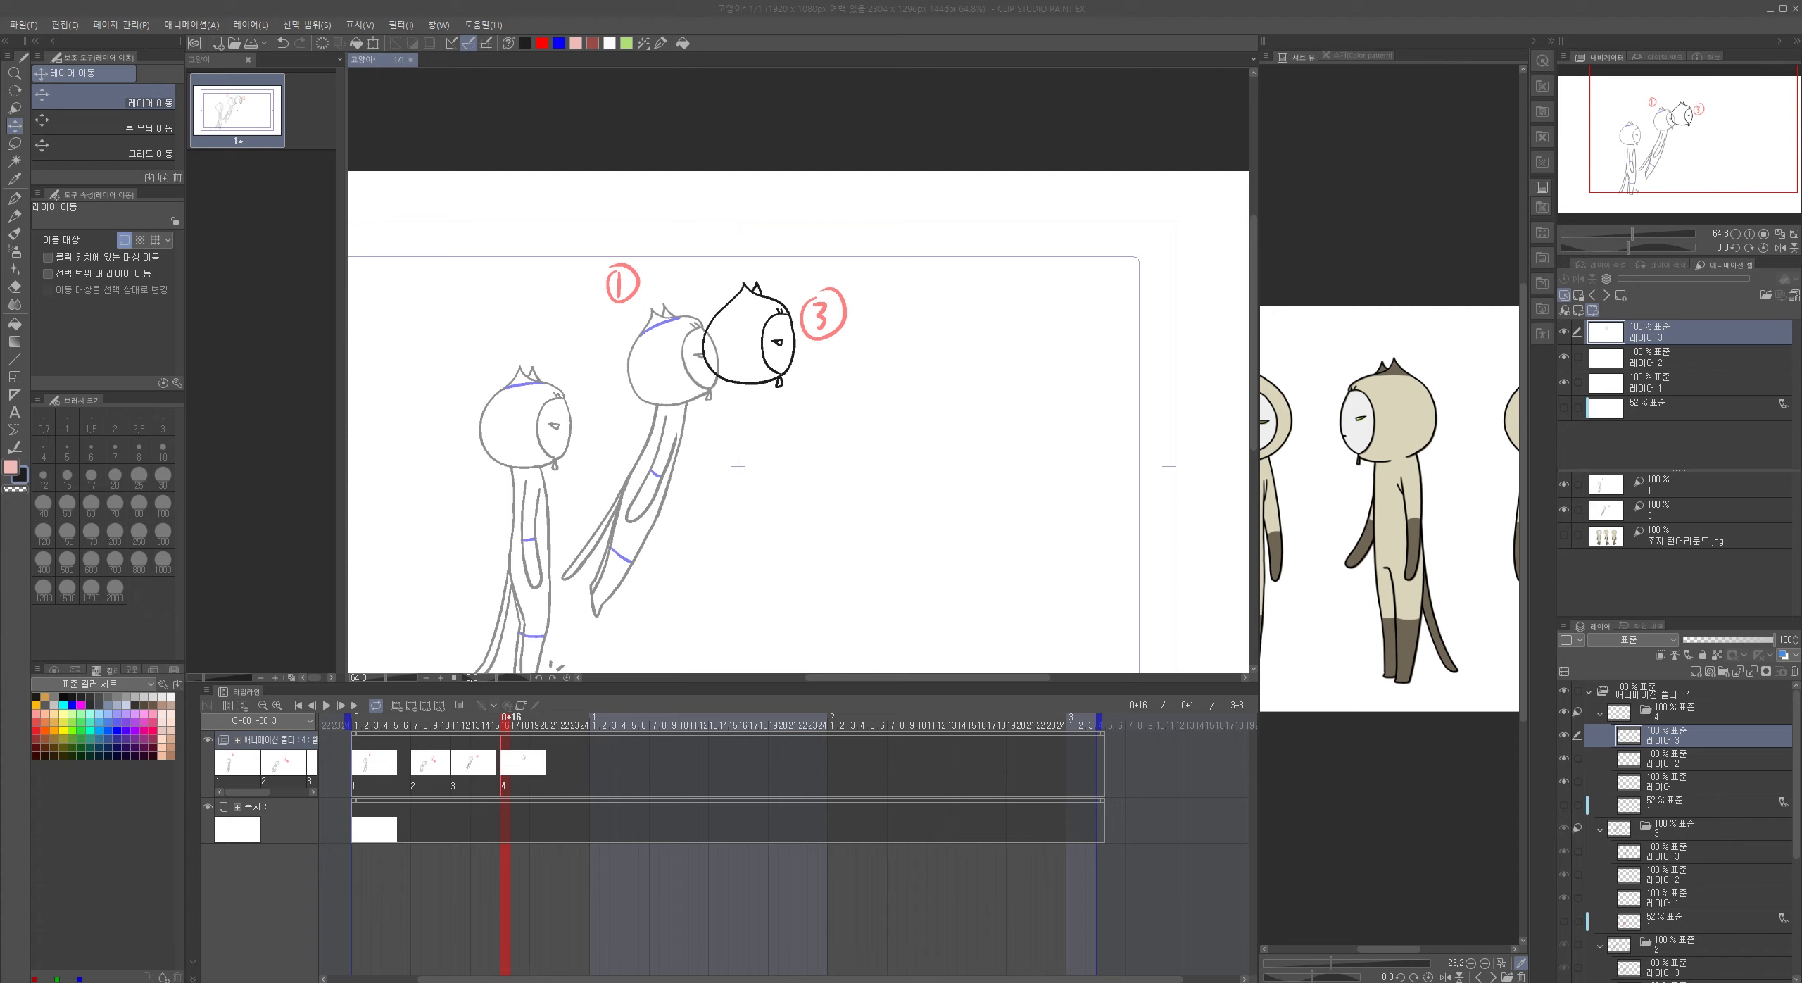
left_click(785, 242)
left_click_drag(759, 336, 755, 330)
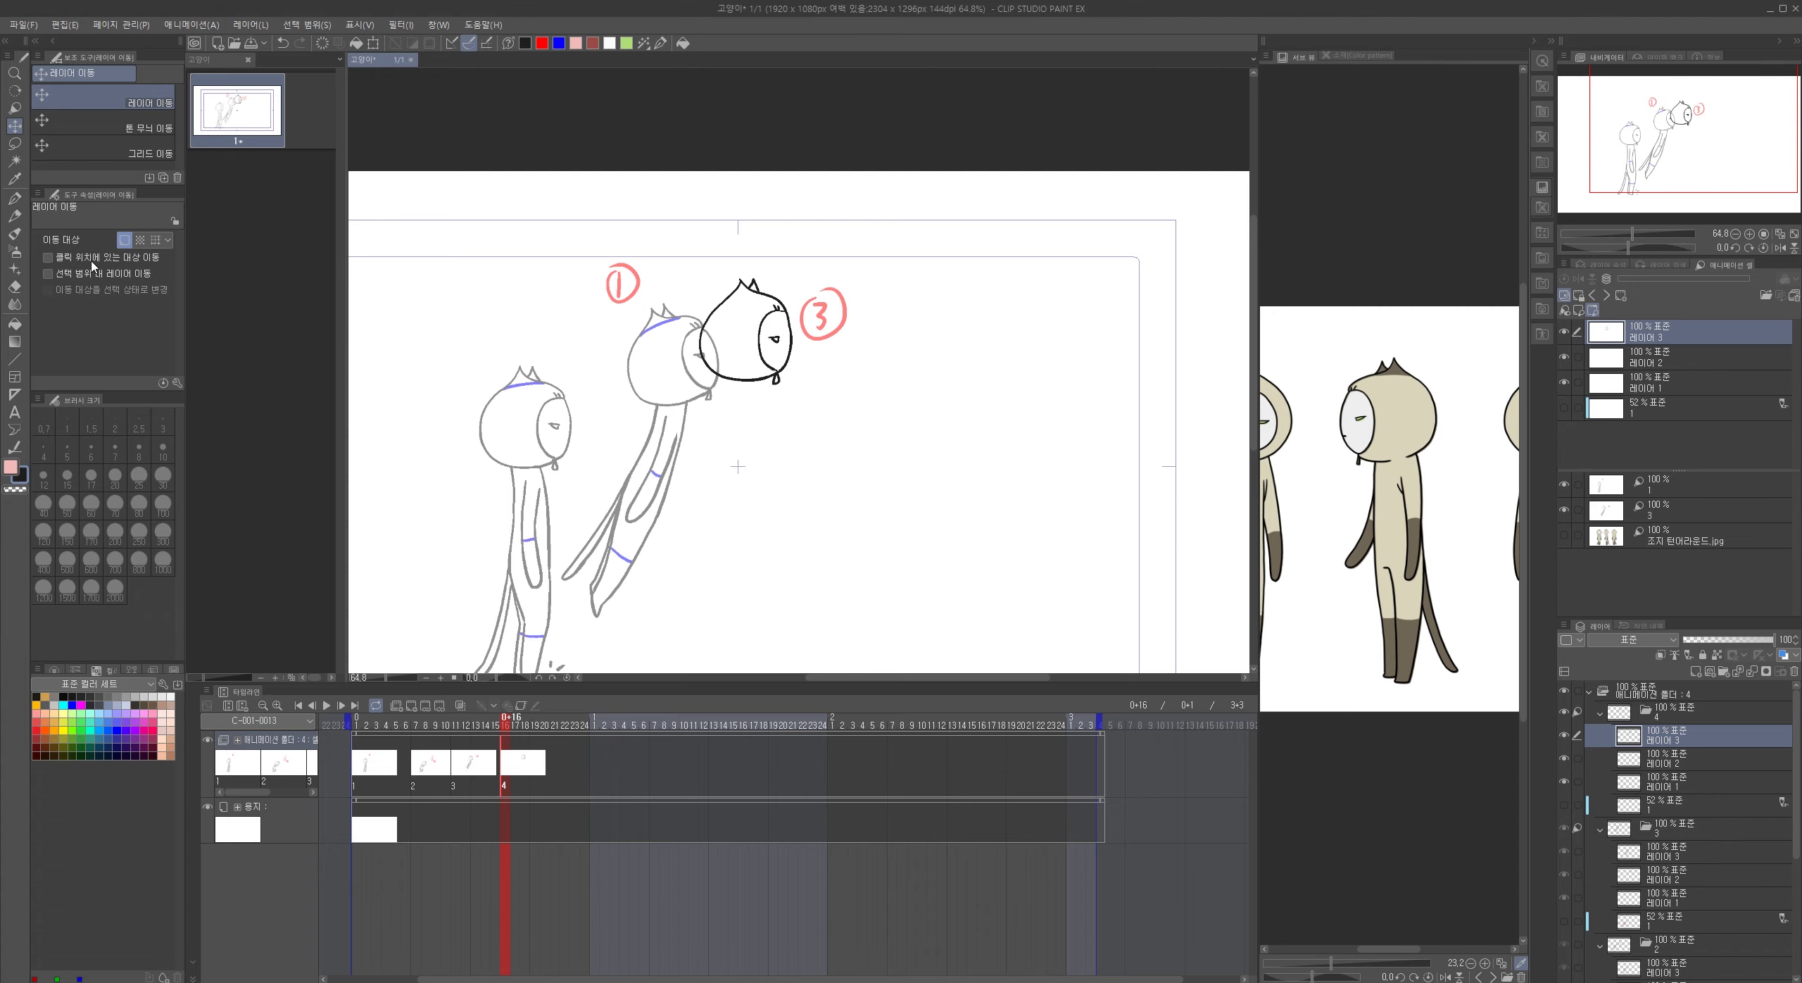
- Sketch a jump-arc diagram below the figures, with a circle at each landing point and a tick on the rising side
key("p")
scroll(600, 469, "down", 2)
mouse_move(664, 574)
left_mouse_down()
mouse_move(716, 449)
mouse_move(785, 436)
mouse_move(819, 459)
mouse_move(867, 572)
left_mouse_up()
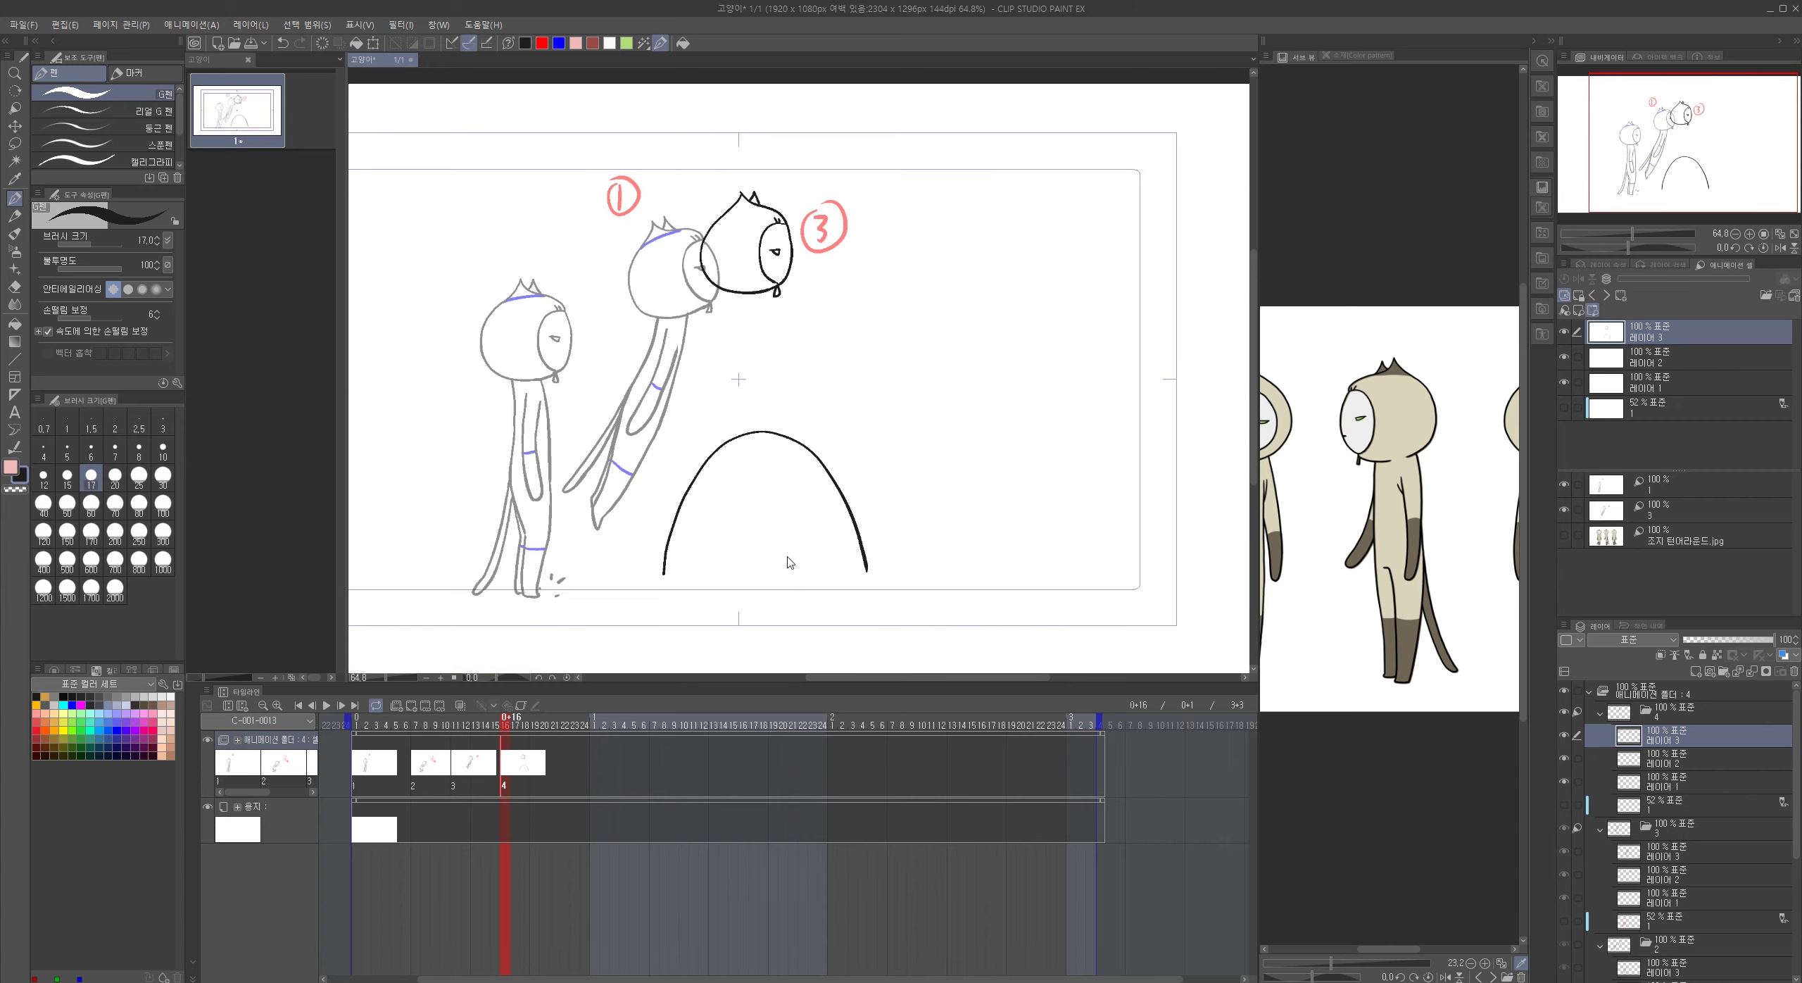
key("ctrl+z")
left_click_drag(659, 565, 658, 566)
left_click_drag(873, 564, 867, 568)
mouse_move(679, 553)
left_mouse_down()
mouse_move(837, 454)
mouse_move(878, 544)
left_mouse_up()
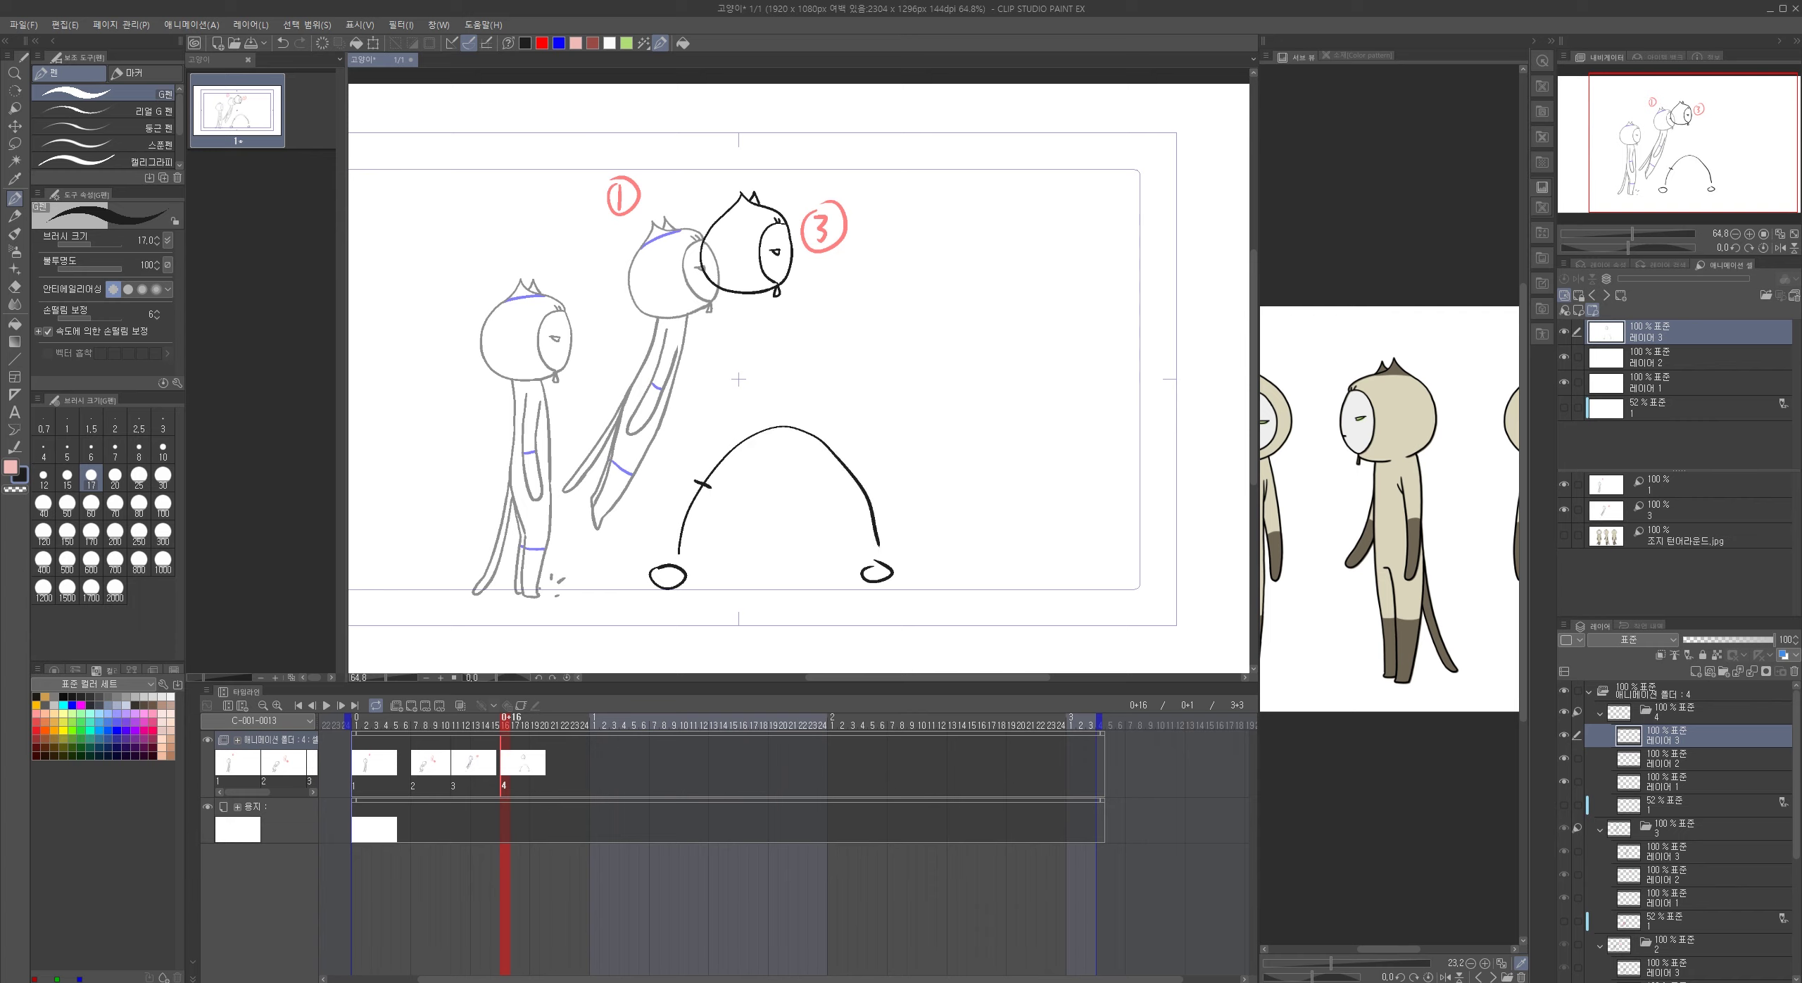
- Annotate the arc diagram with spacing ticks, an upward arrow, a downward arrow under the peak and a falling stroke
left_click_drag(651, 548, 695, 449)
left_click_drag(689, 461, 674, 449)
mouse_move(773, 418)
left_mouse_down()
mouse_move(738, 459)
mouse_move(792, 439)
left_mouse_up()
left_click_drag(757, 485, 751, 541)
mouse_move(825, 439)
left_mouse_down()
mouse_move(814, 456)
mouse_move(836, 481)
mouse_move(871, 473)
left_mouse_up()
key("ctrl+z")
mouse_move(873, 537)
left_mouse_down()
mouse_move(877, 574)
mouse_move(894, 563)
left_mouse_up()
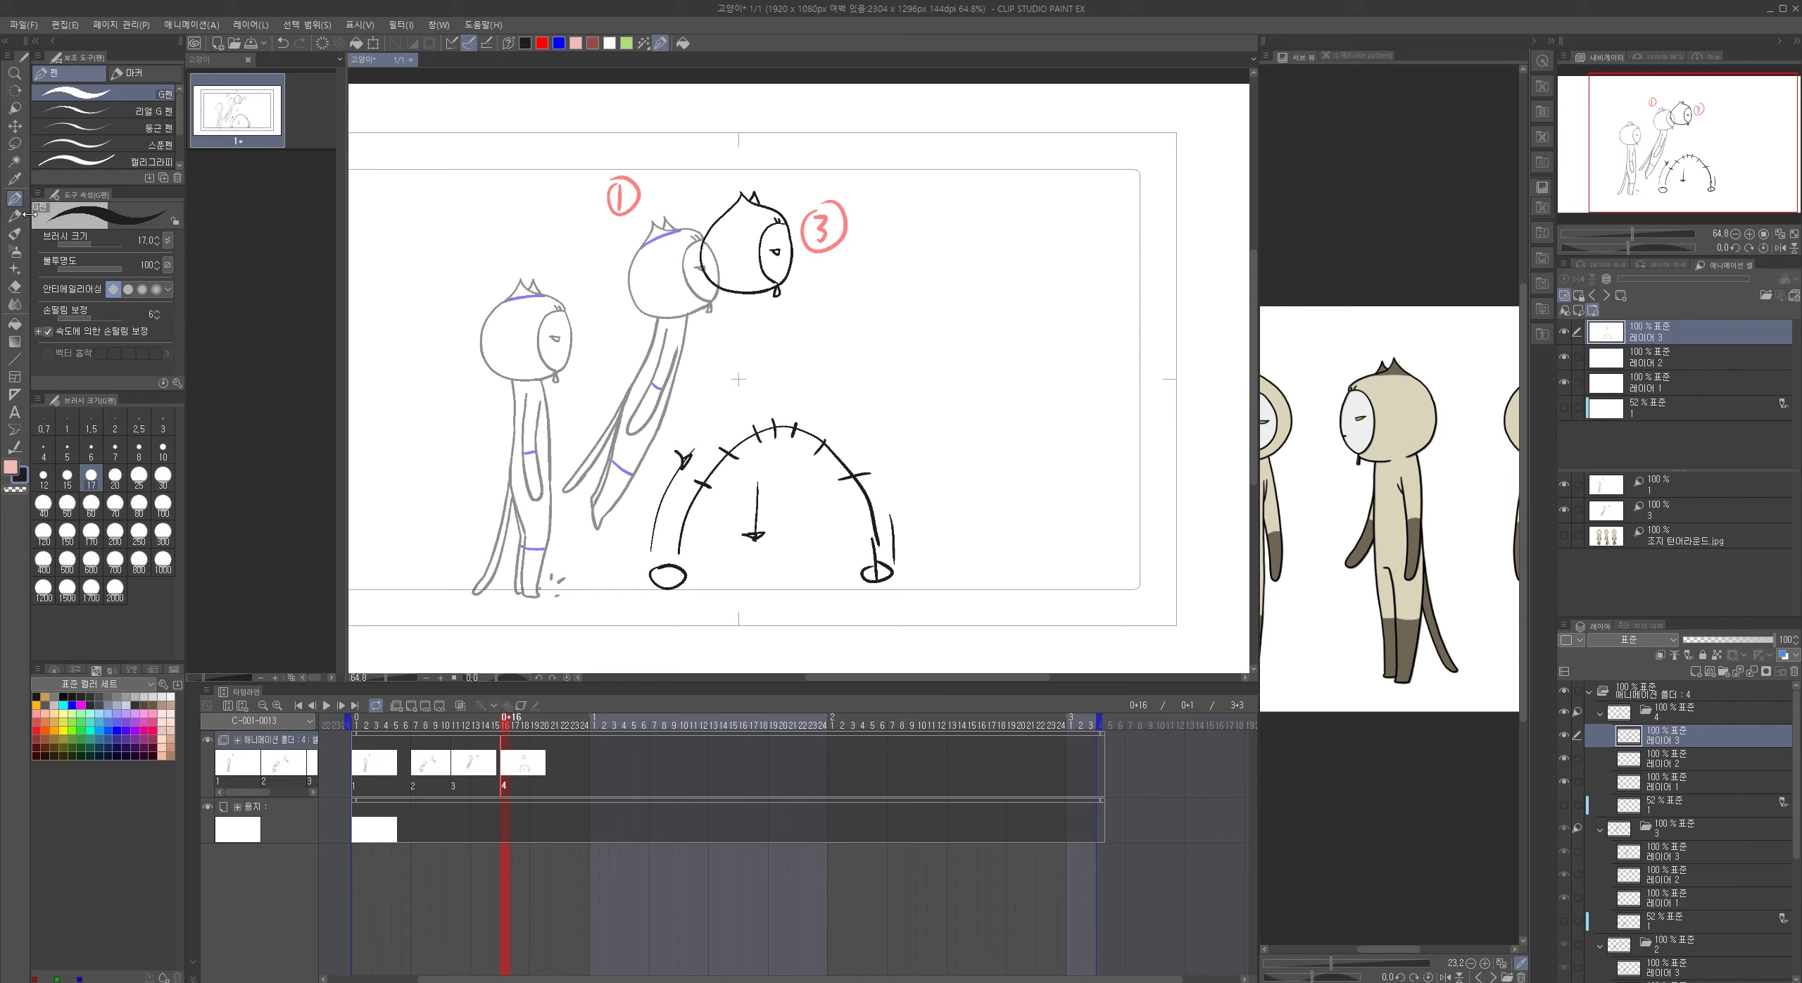
- Lasso the whole arc diagram, delete it from 레이어 3 and clear the selection
left_click(14, 143)
mouse_move(873, 407)
left_mouse_down()
mouse_move(767, 636)
mouse_move(1030, 535)
left_mouse_up()
key("Delete")
key("ctrl+d")
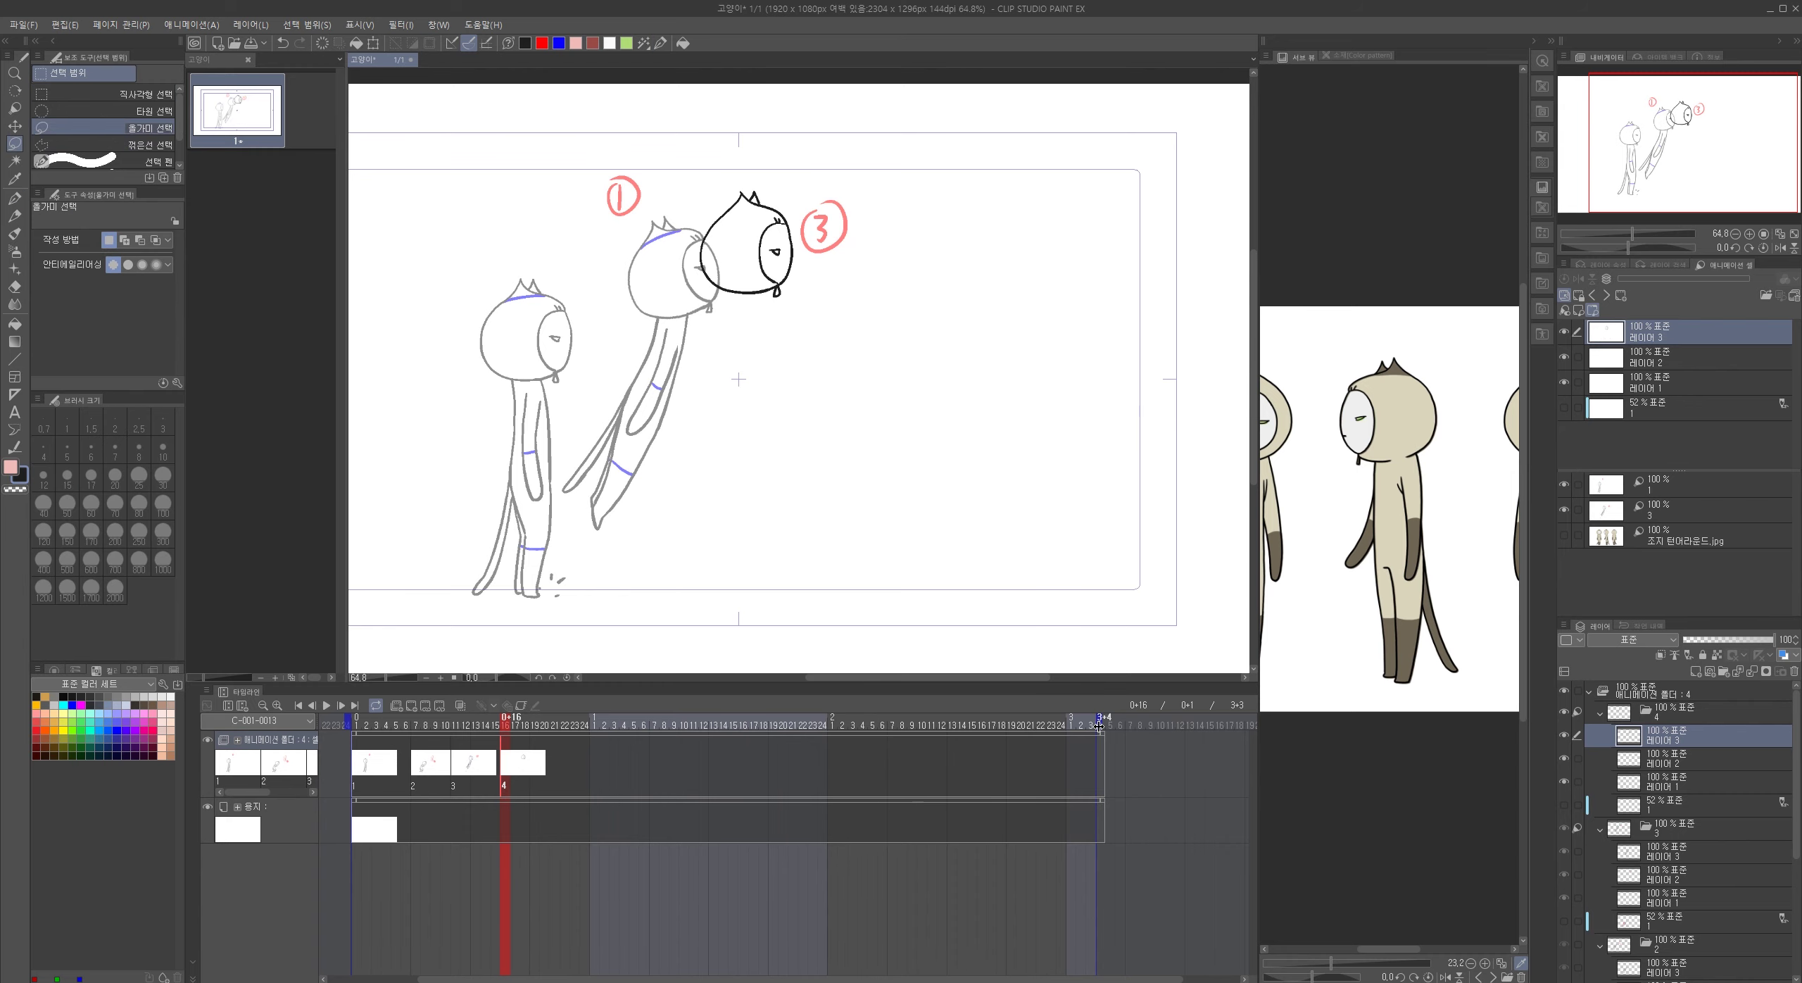
- Make cel 4's 52% draft layer 1 active and set the pen colour to red
left_click(14, 198)
scroll(795, 331, "up", 3)
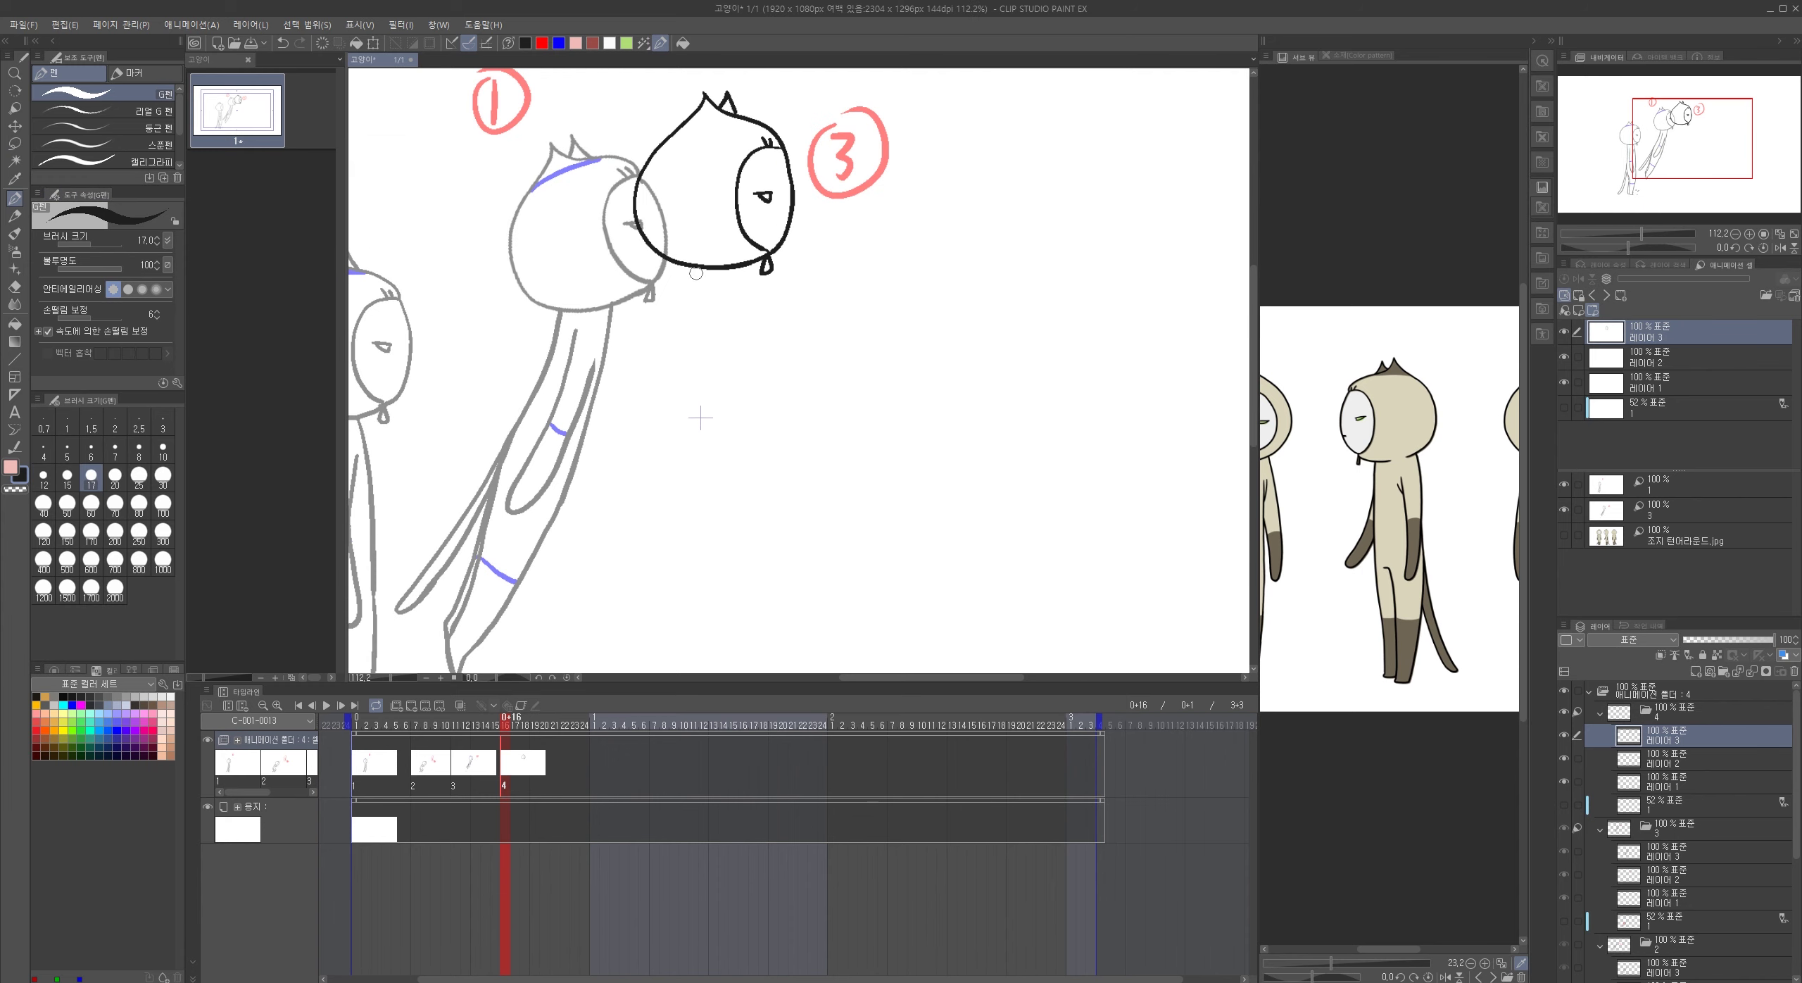
left_click(1678, 368)
left_click(1683, 385)
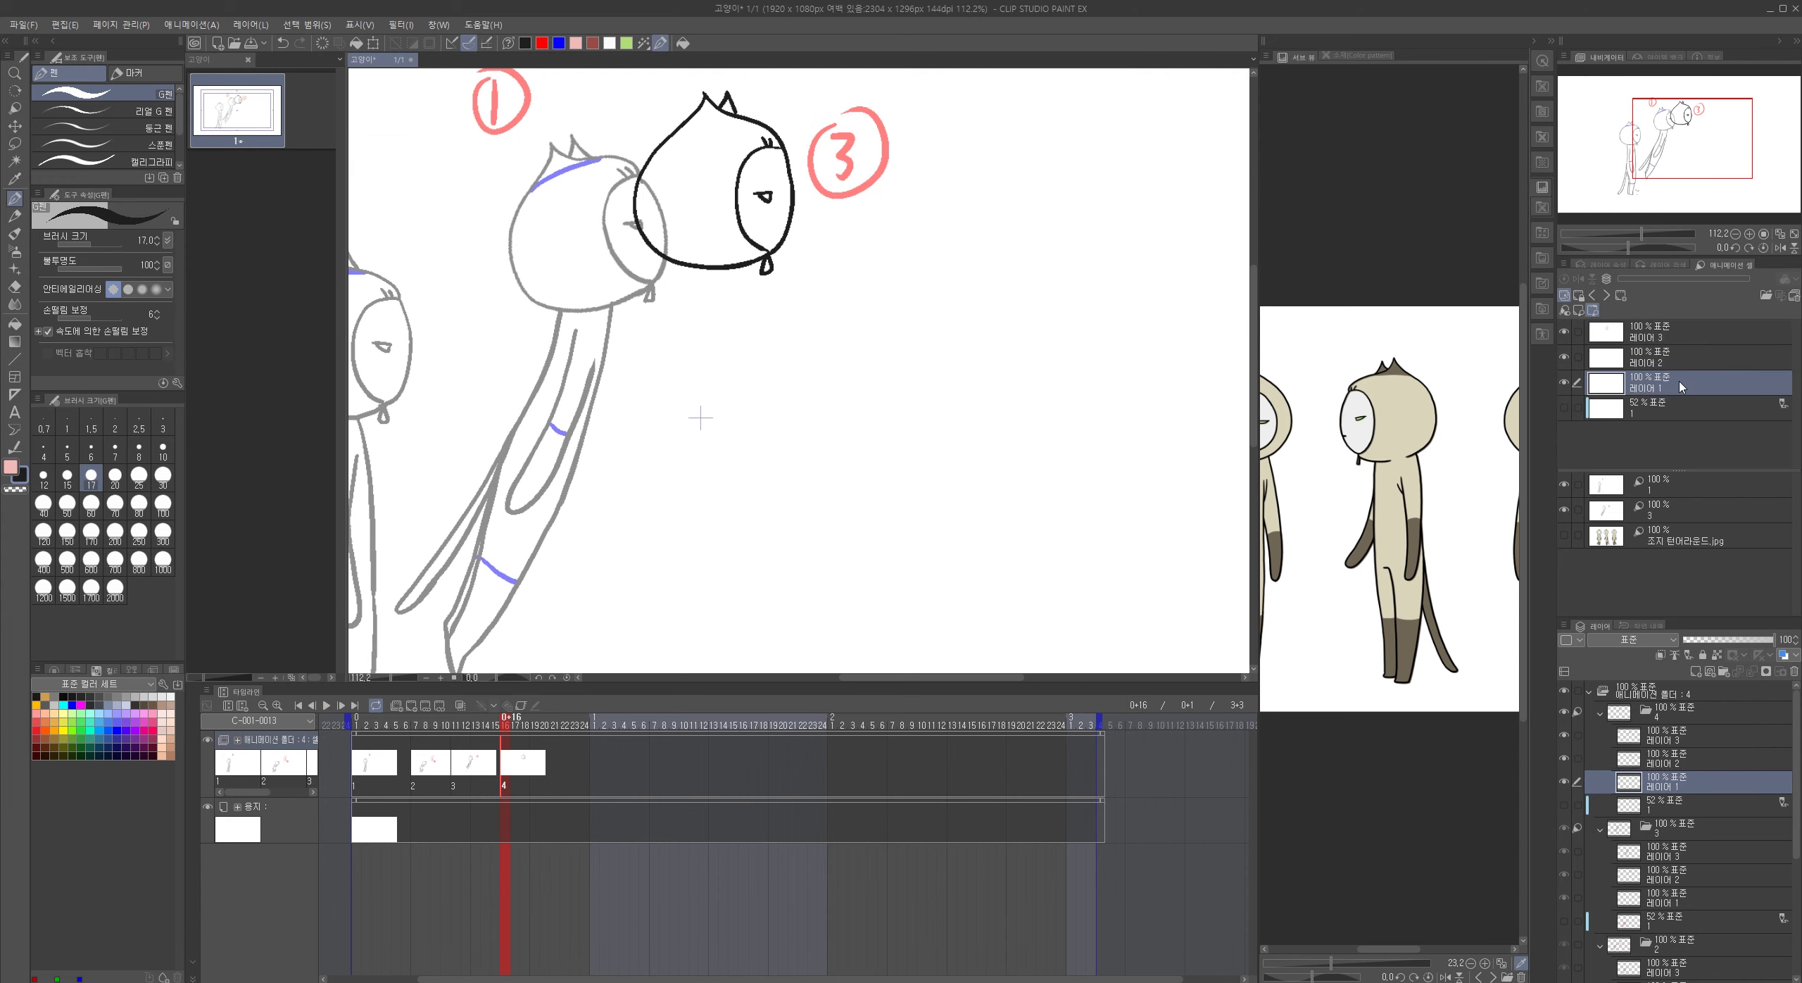
left_click(1603, 406)
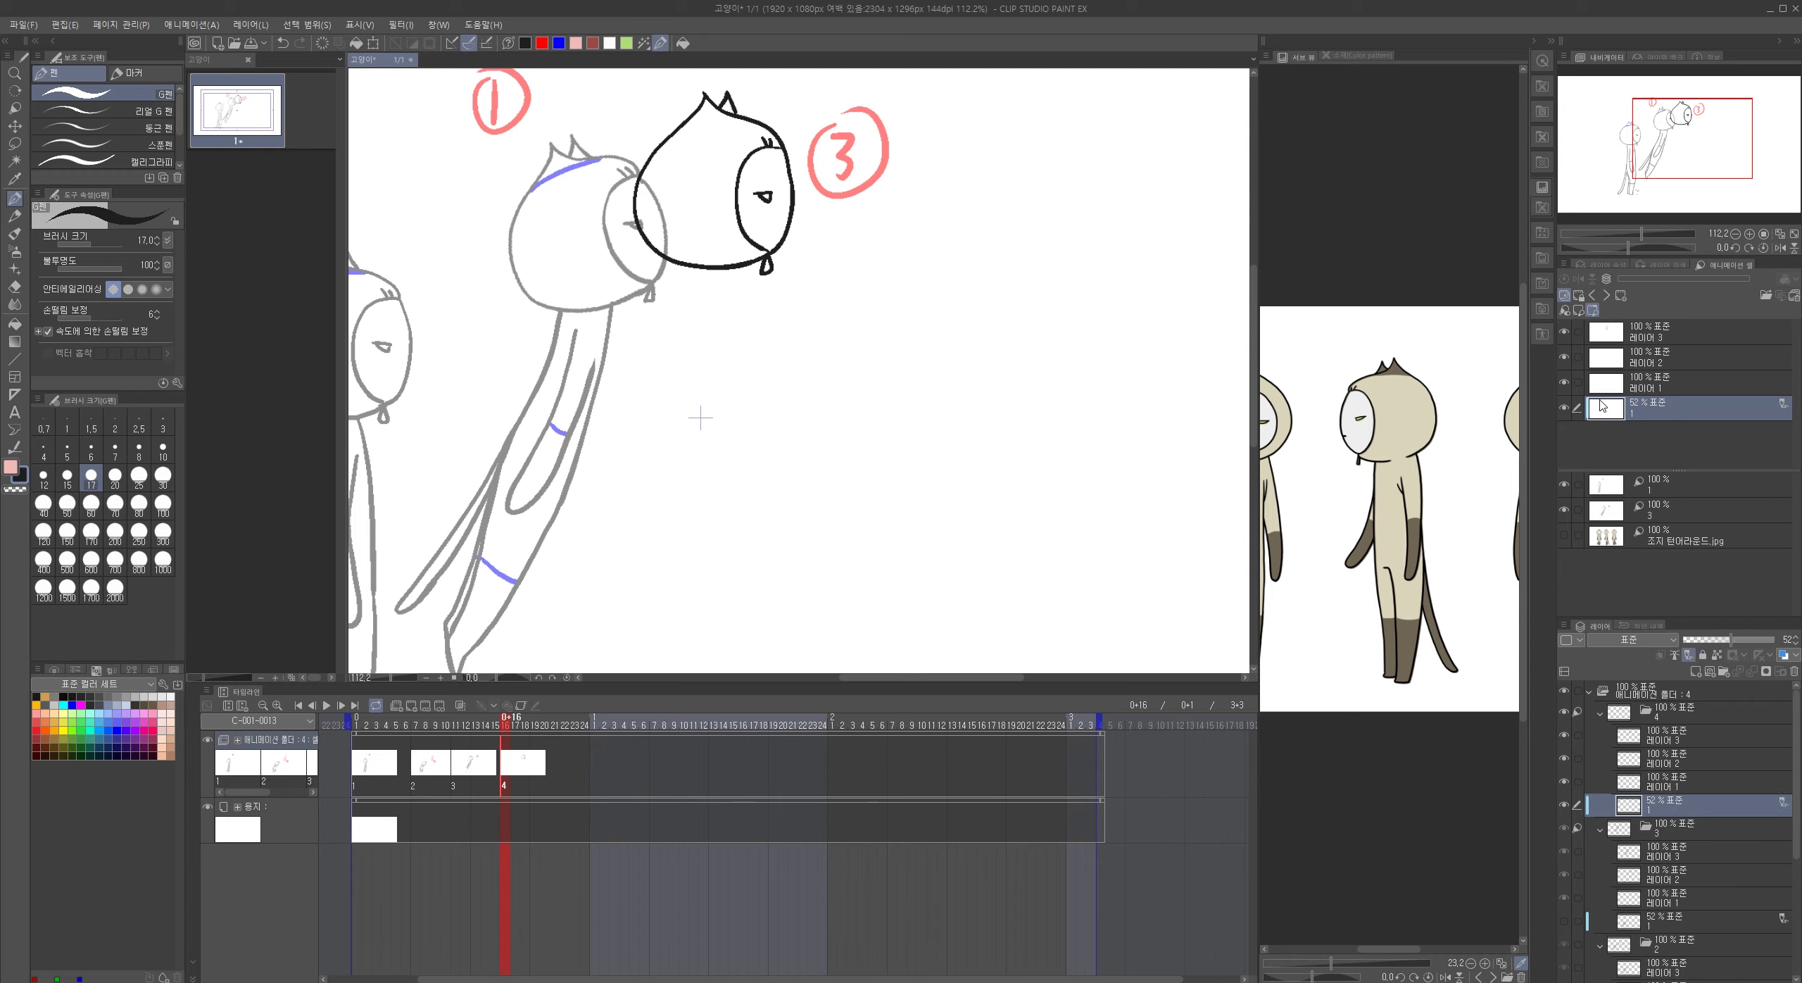
left_click(540, 44)
scroll(768, 491, "down", 3)
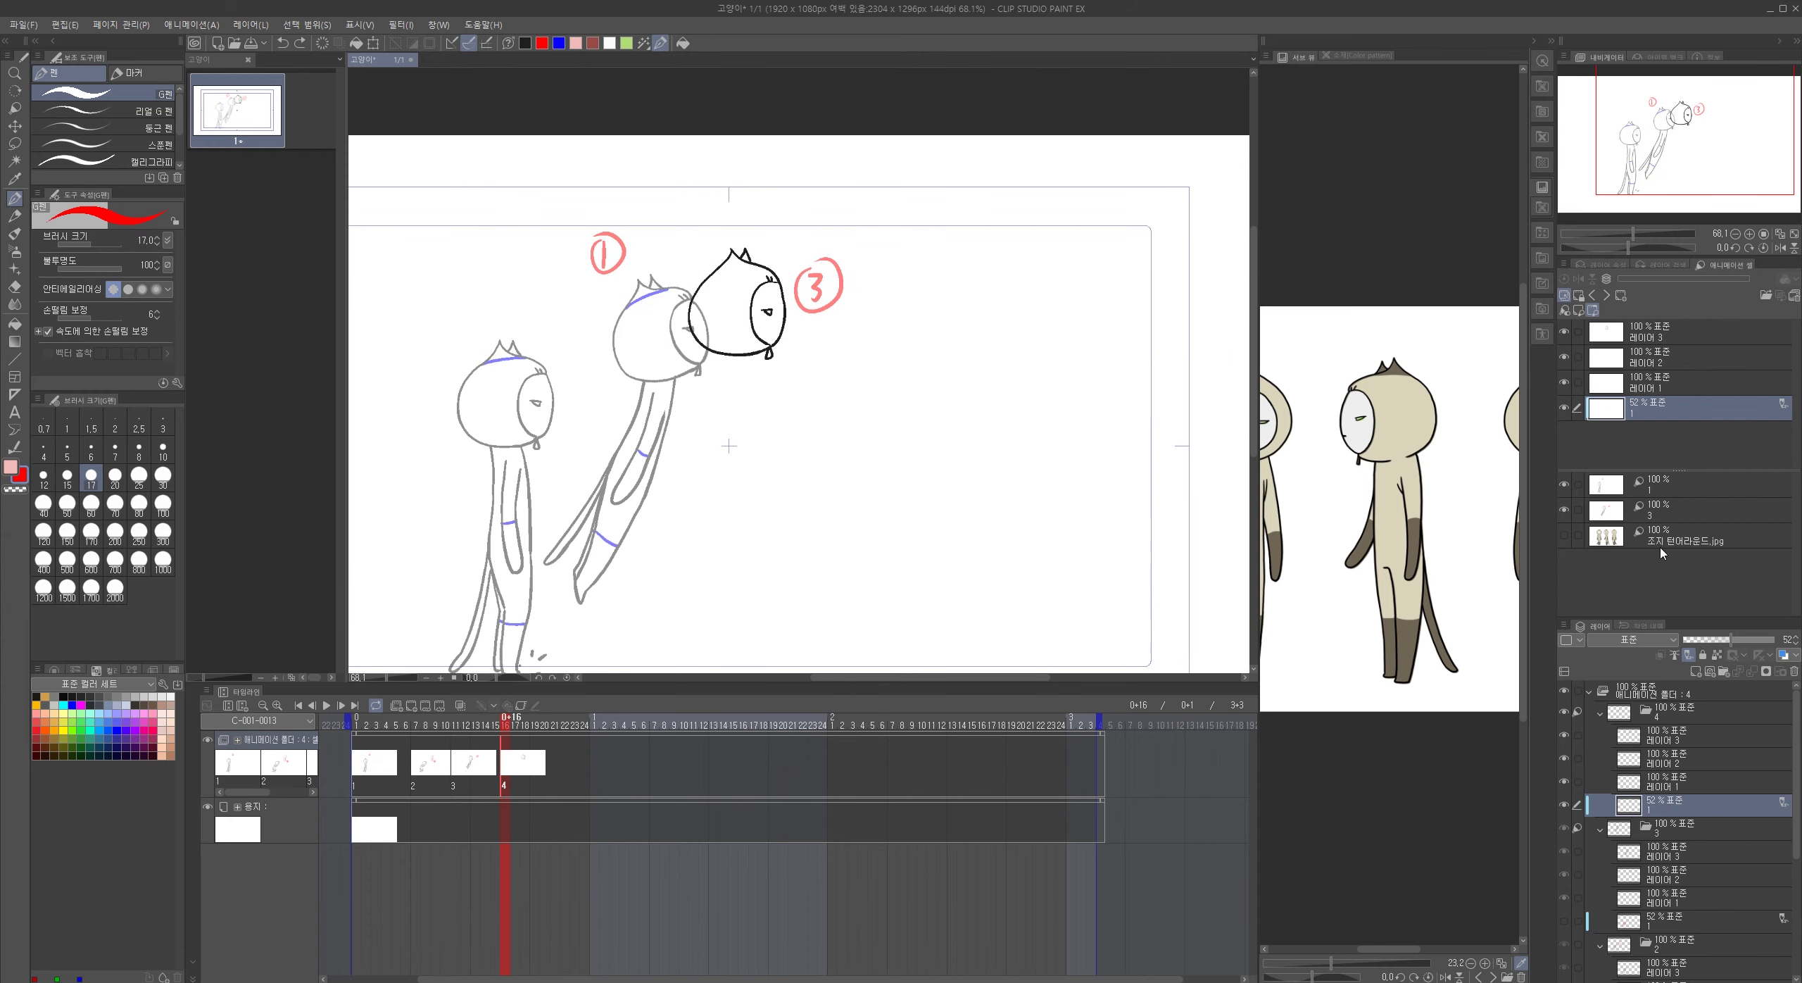
- Move the light-table image of cel 1 so the standing figure's head lines up under cel 4's inked head
left_click(1674, 493)
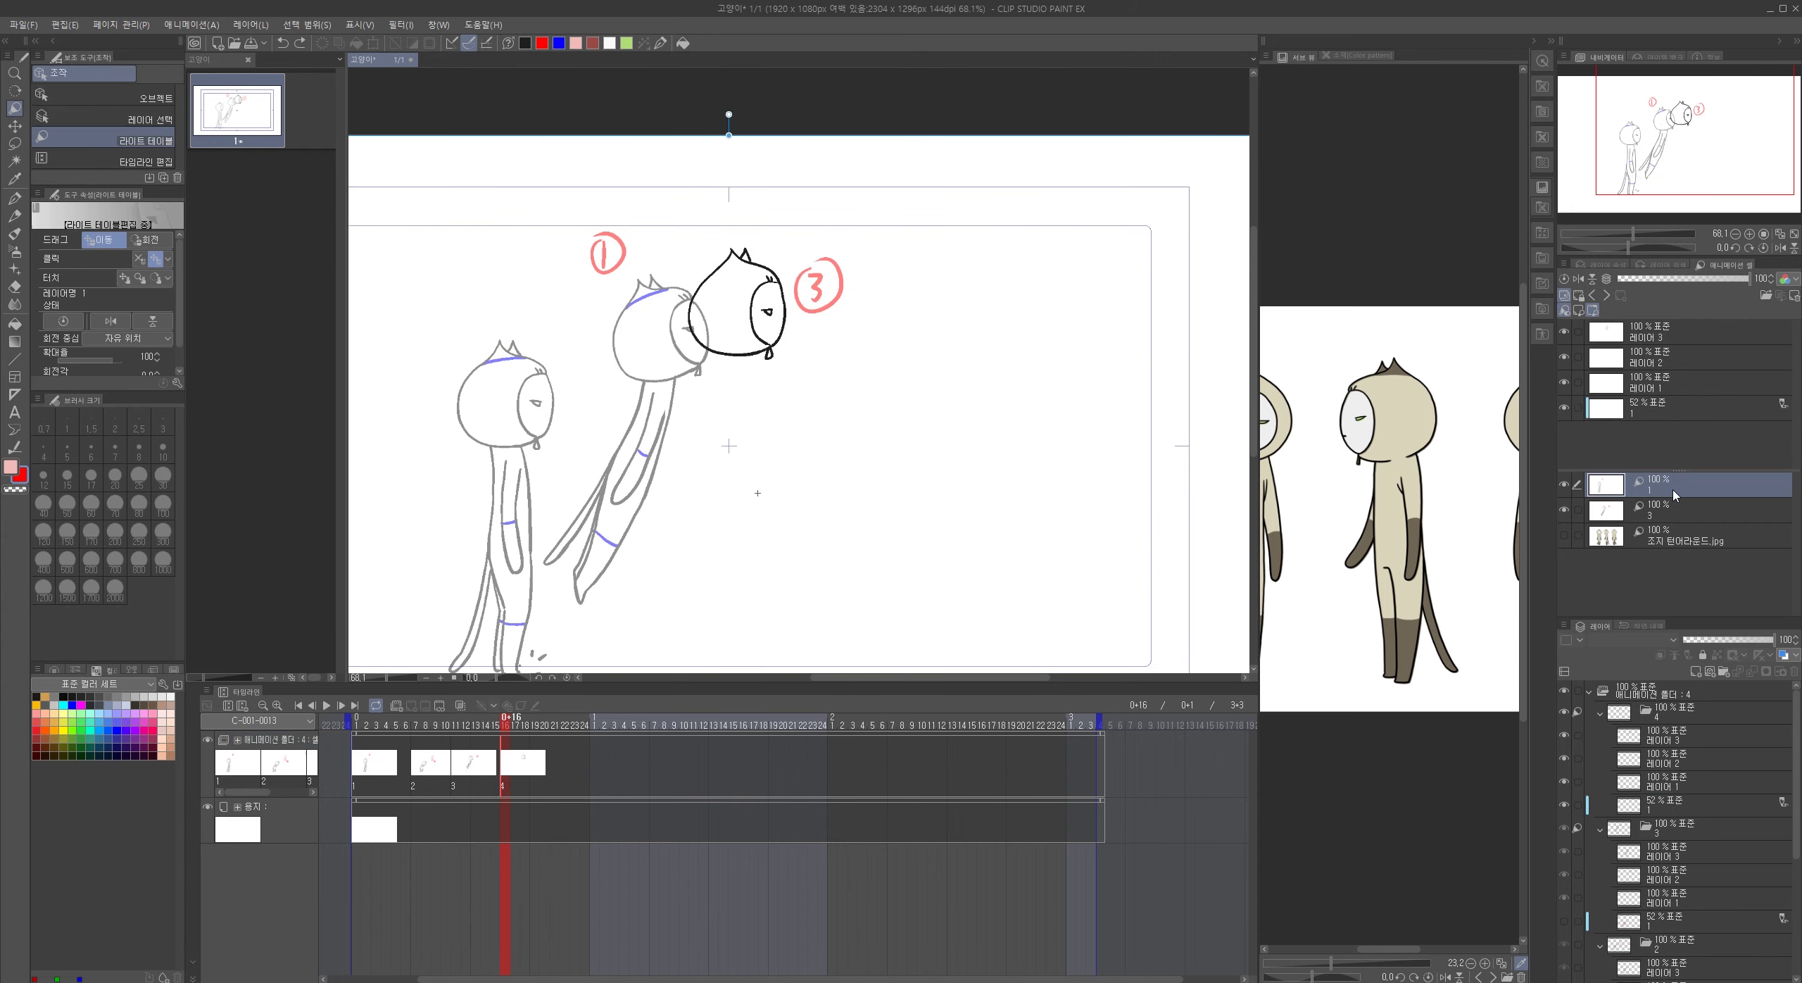
left_click(15, 127)
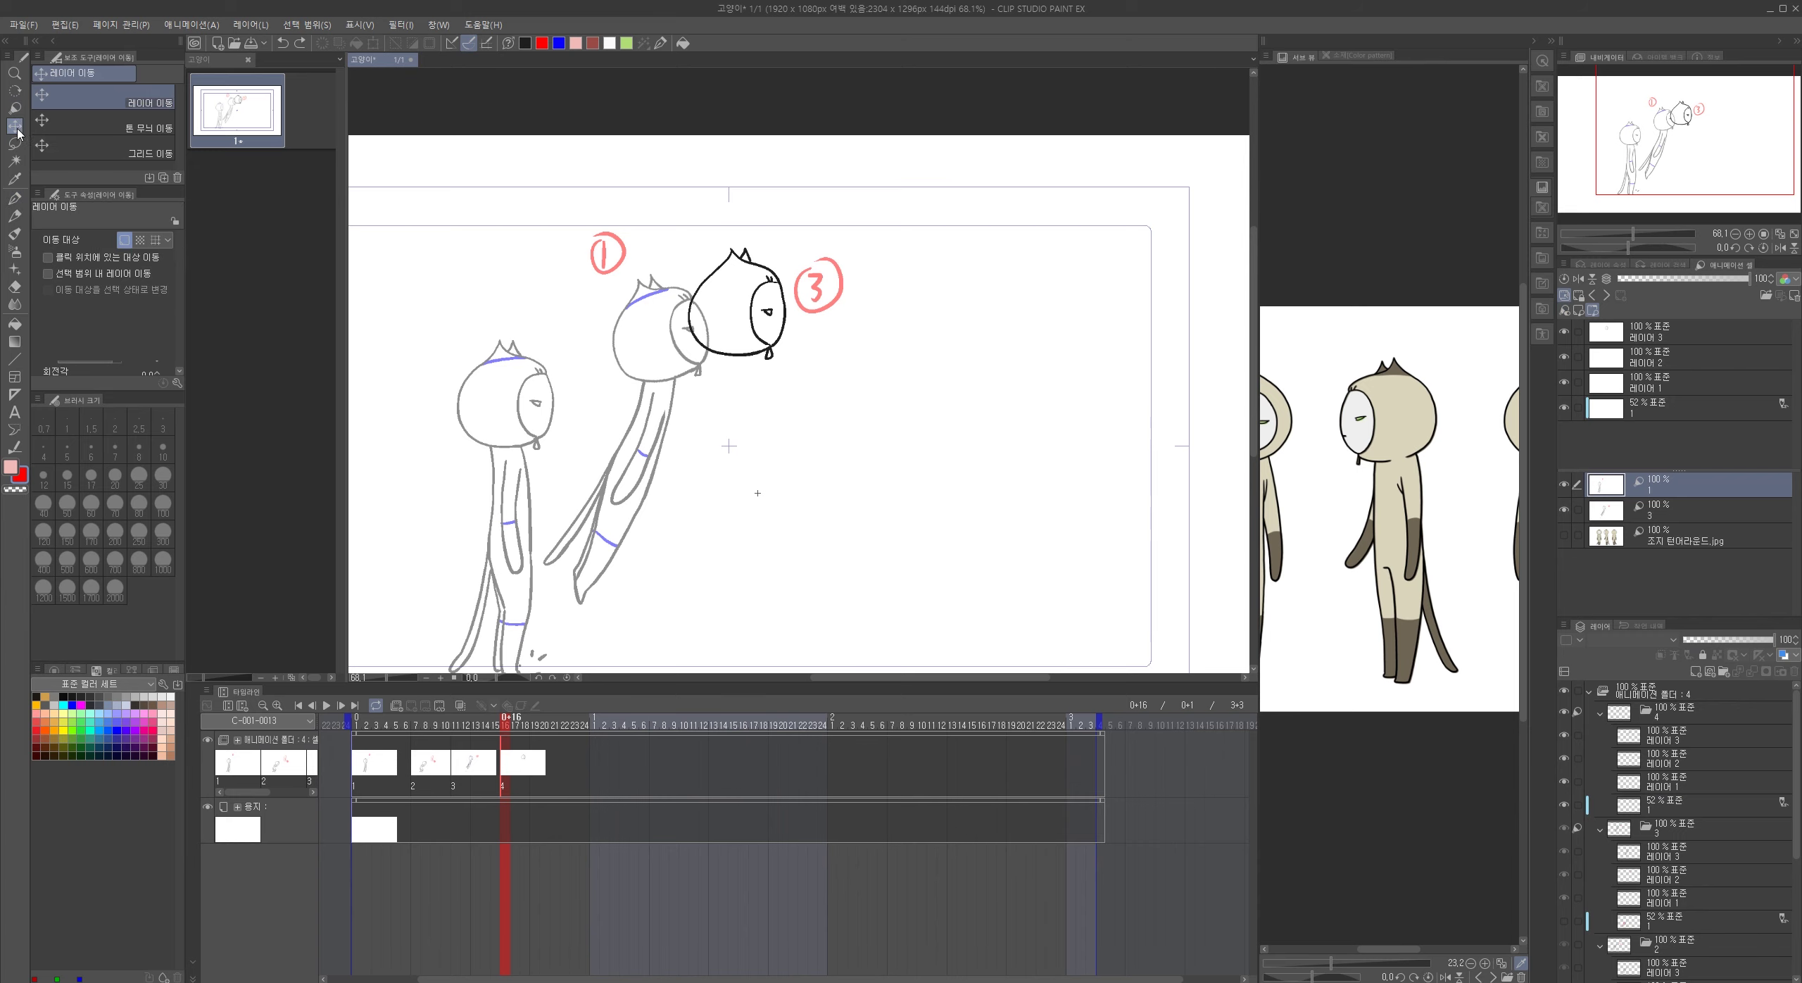
left_click(1688, 489)
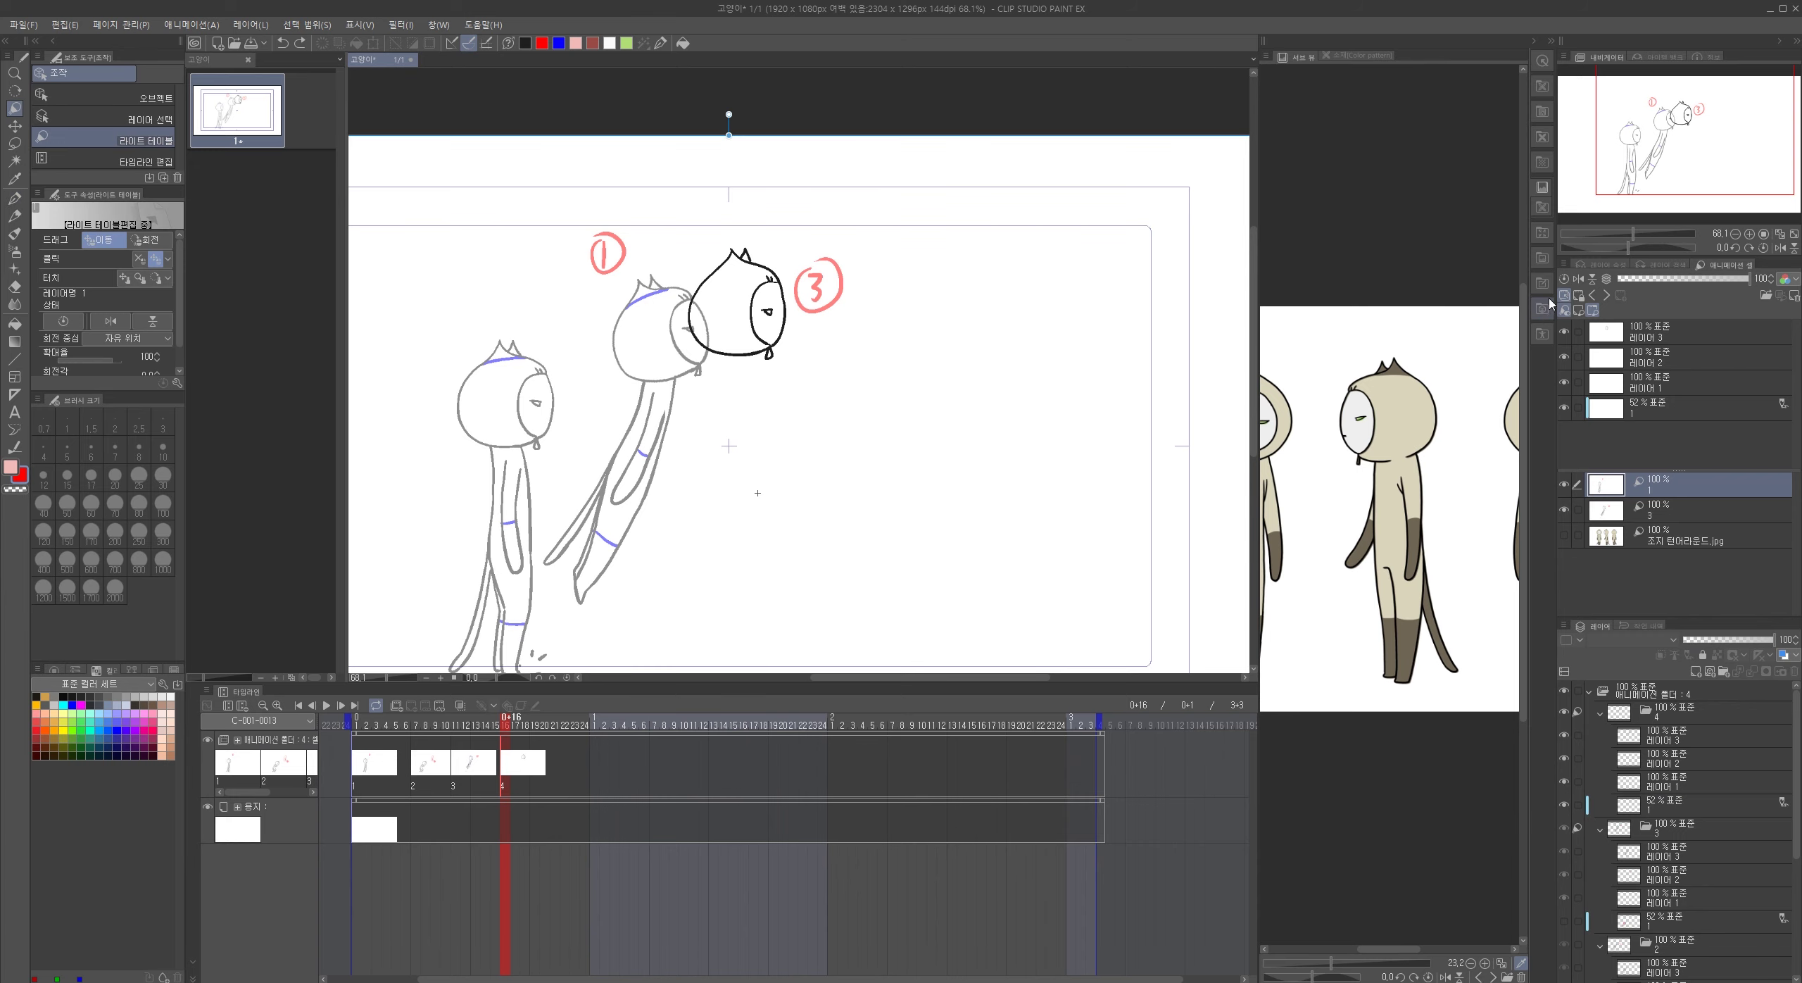
left_click_drag(729, 511, 957, 422)
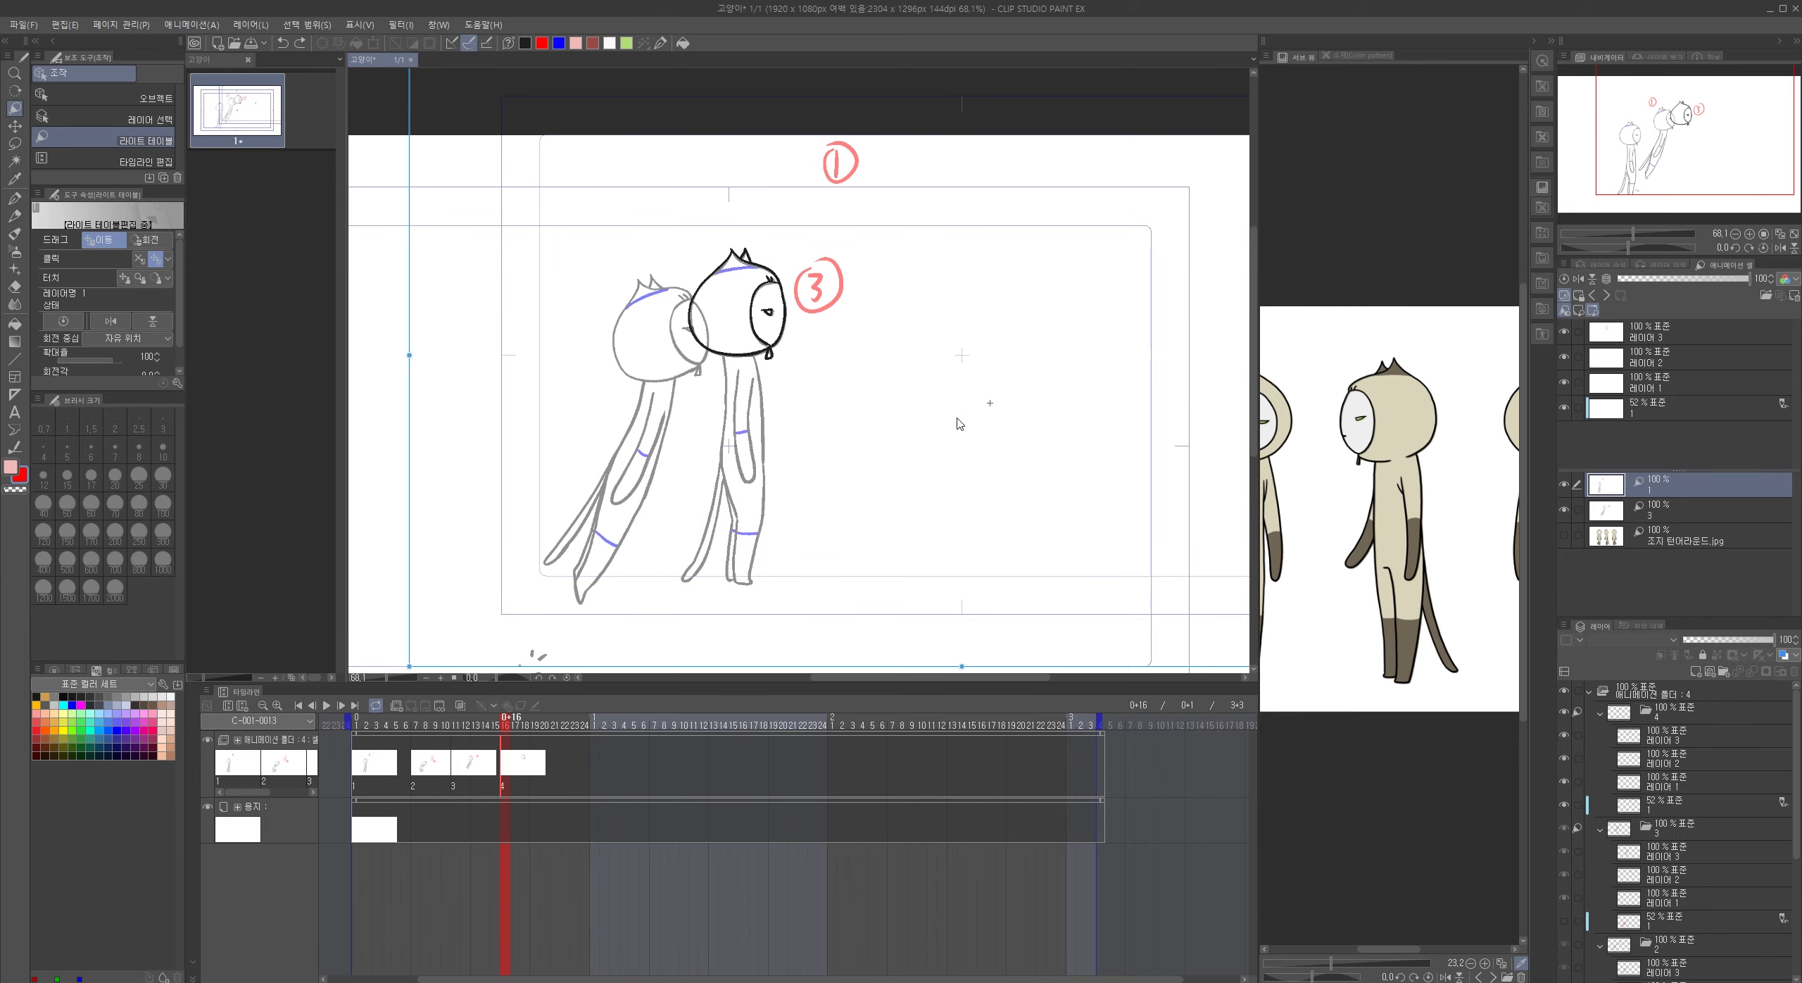
- On cel 4's 52% draft layer 1, rough in the torso and the backward-swung arm below the head in red
key("p")
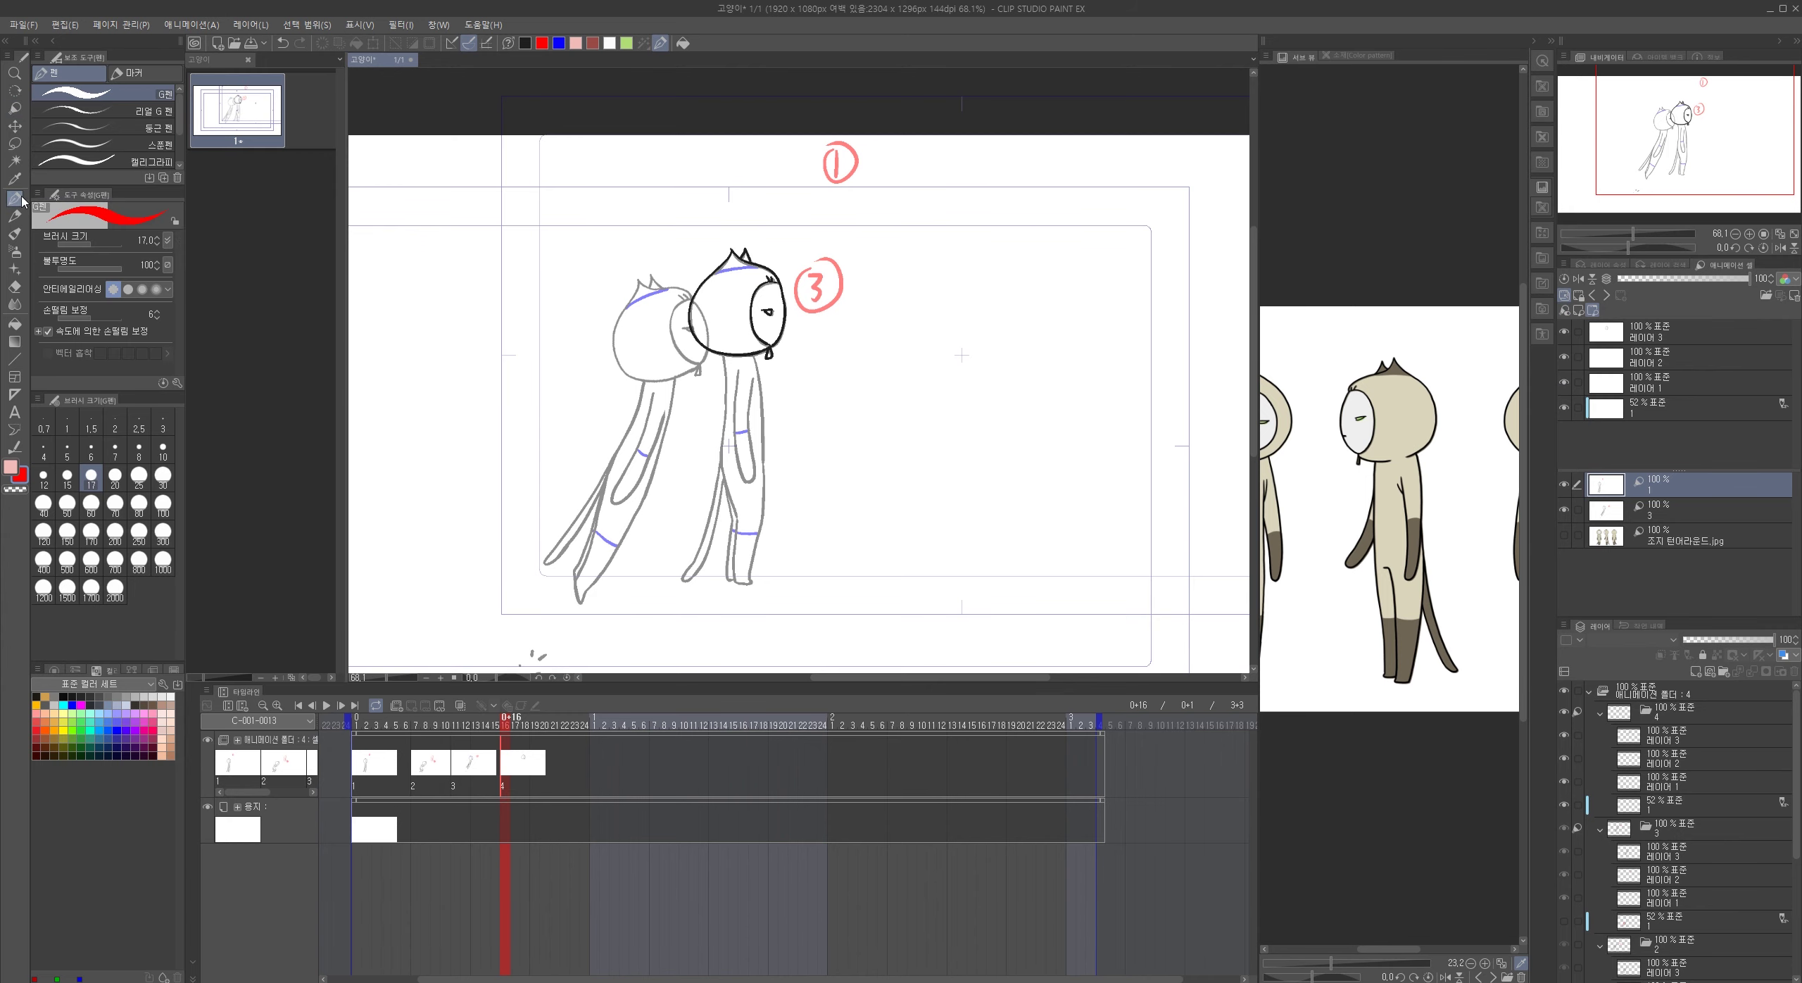
left_click(1654, 412)
scroll(826, 416, "up", 4)
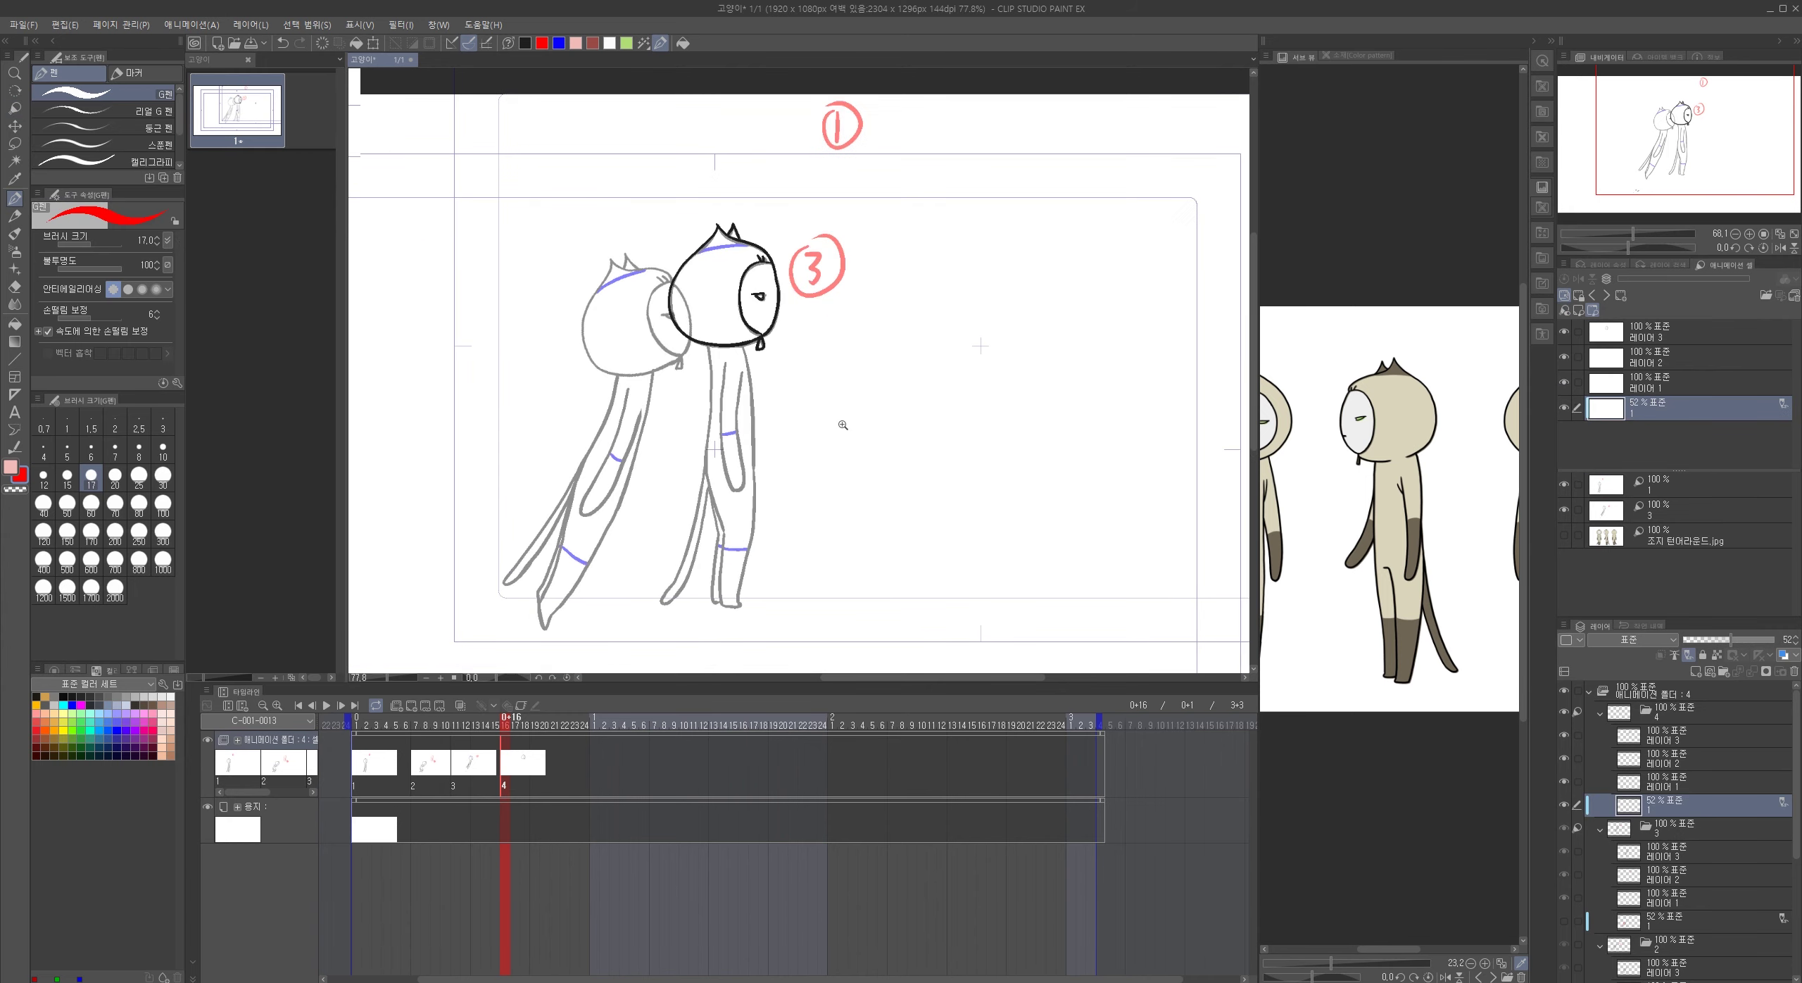
mouse_move(682, 326)
left_mouse_down()
mouse_move(641, 454)
mouse_move(690, 476)
mouse_move(640, 446)
mouse_move(696, 463)
mouse_move(717, 371)
mouse_move(696, 457)
left_mouse_up()
mouse_move(708, 360)
left_mouse_down()
mouse_move(708, 410)
mouse_move(597, 442)
left_mouse_up()
key("ctrl+z")
left_click_drag(680, 379, 600, 468)
mouse_move(525, 570)
left_mouse_down()
mouse_move(571, 494)
mouse_move(693, 406)
mouse_move(591, 497)
left_mouse_up()
key("ctrl+z")
scroll(728, 447, "down", 3)
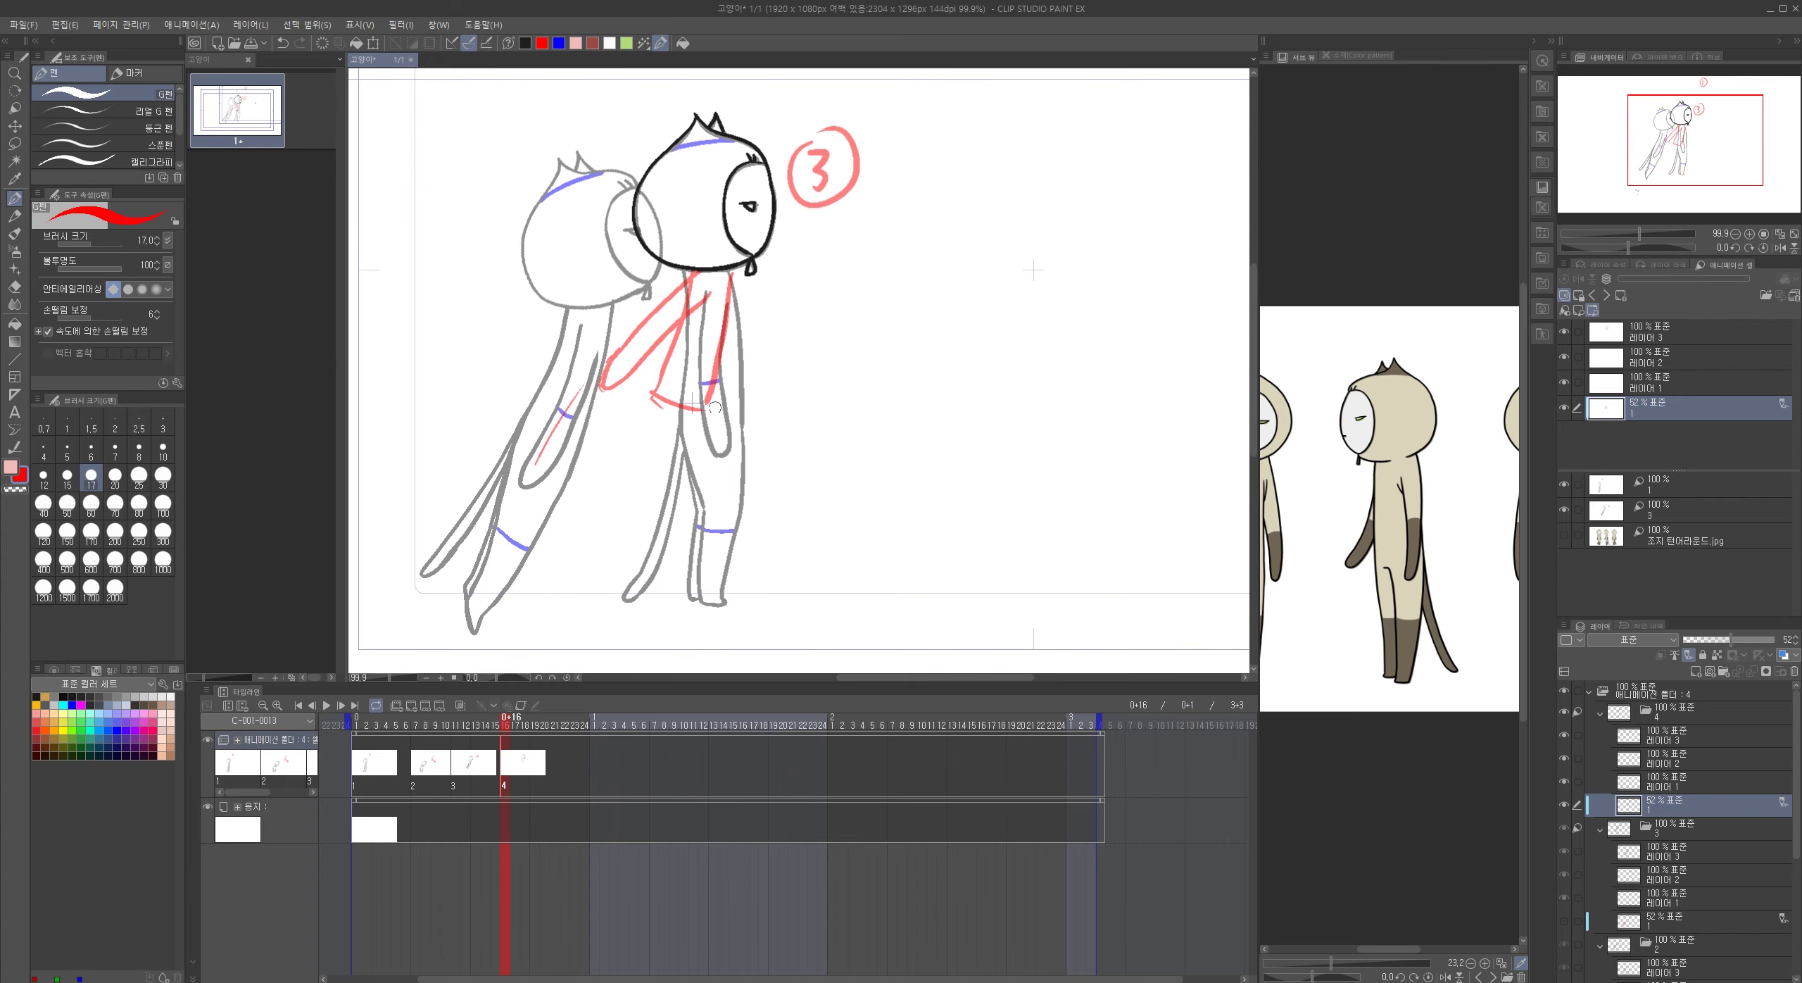
key("ctrl+z")
key("ctrl+z")
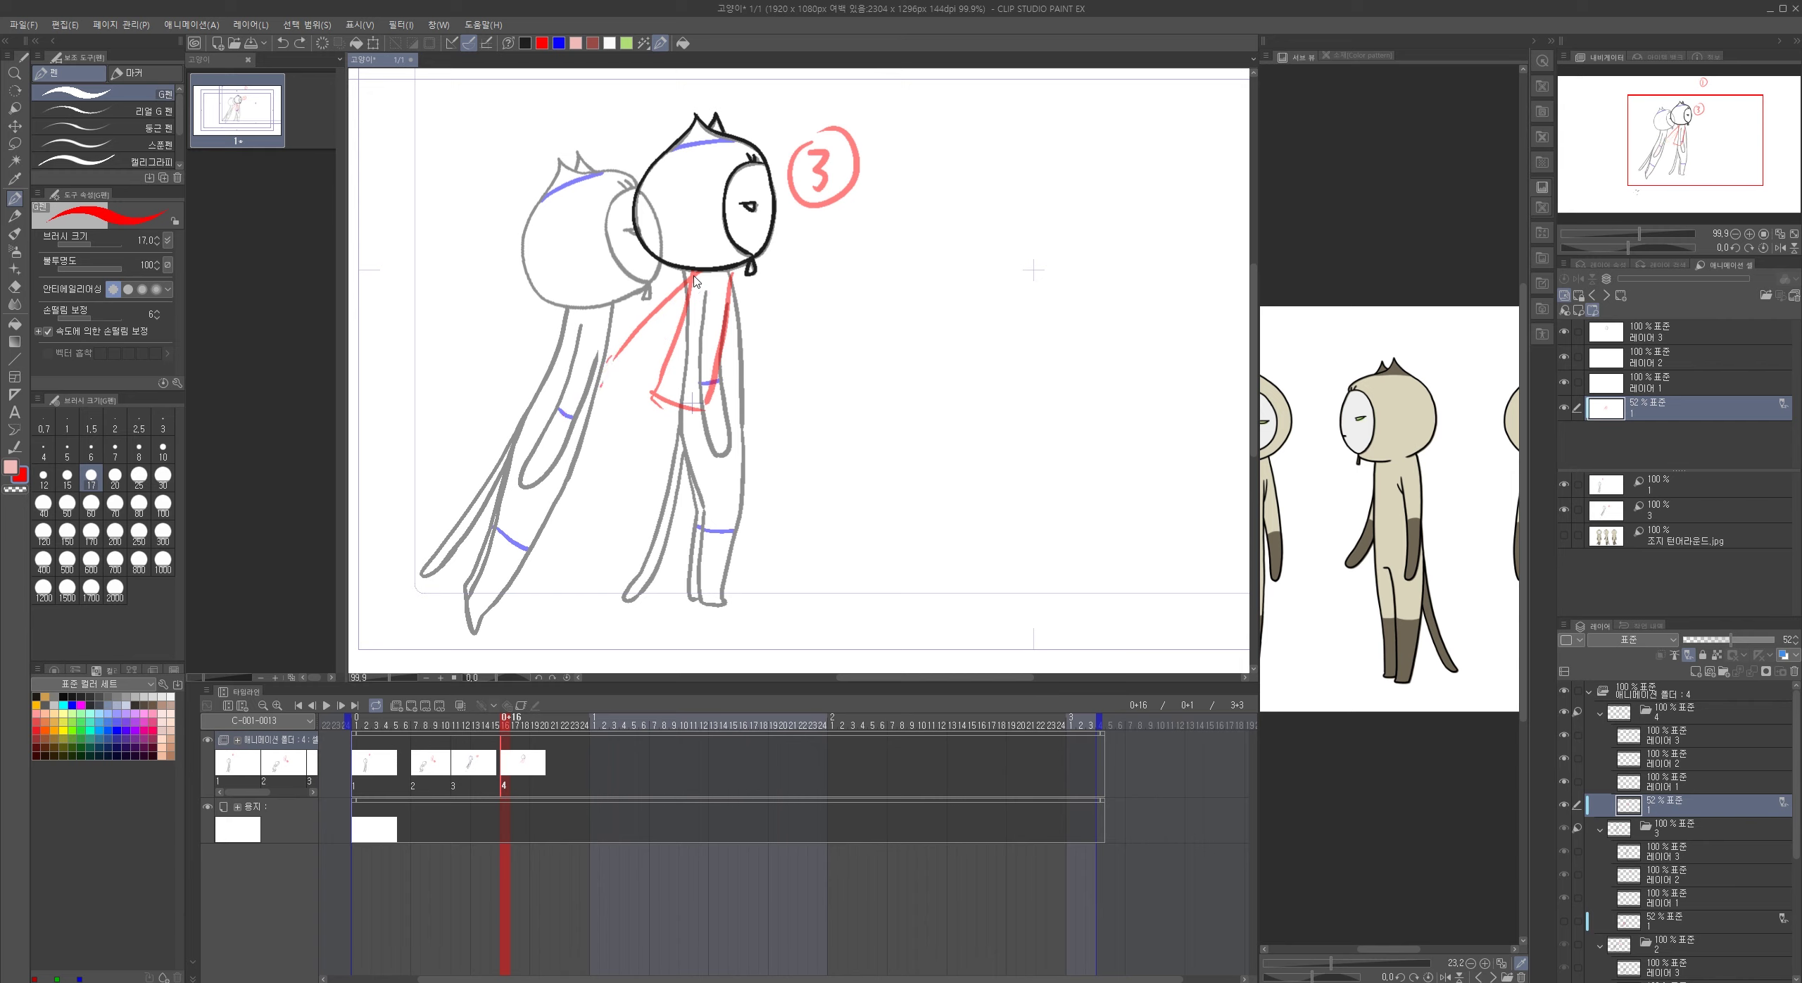
mouse_move(697, 270)
left_mouse_down()
mouse_move(640, 317)
mouse_move(617, 384)
mouse_move(711, 291)
left_mouse_up()
- Rough in cel 4's hips, bent thighs, lower legs and feet in red, following the standing figure's leg length
left_click_drag(724, 465, 698, 435)
left_click_drag(667, 373, 728, 445)
key("ctrl+z")
left_click_drag(686, 372, 707, 457)
mouse_move(622, 367)
left_mouse_down()
mouse_move(677, 467)
mouse_move(708, 461)
mouse_move(710, 552)
left_mouse_up()
key("ctrl+z")
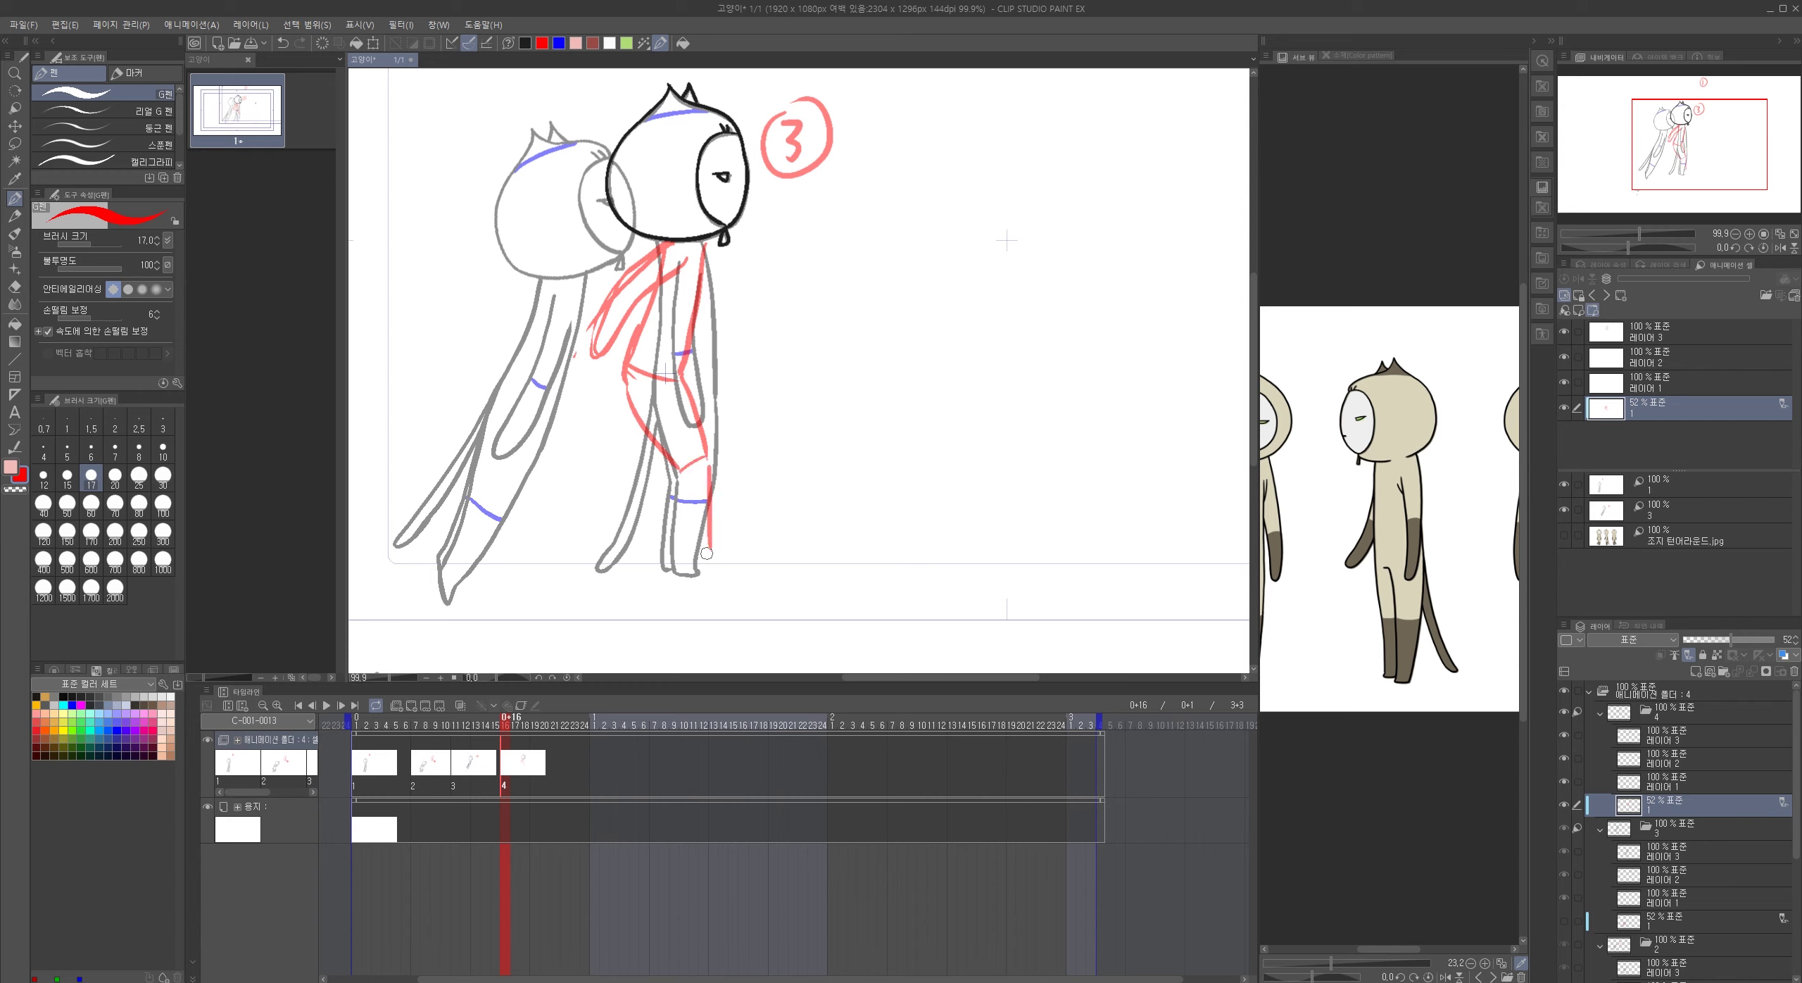
mouse_move(680, 487)
left_mouse_down()
mouse_move(695, 568)
mouse_move(719, 564)
left_mouse_up()
mouse_move(690, 380)
left_mouse_down()
mouse_move(725, 429)
mouse_move(660, 518)
mouse_move(674, 542)
left_mouse_up()
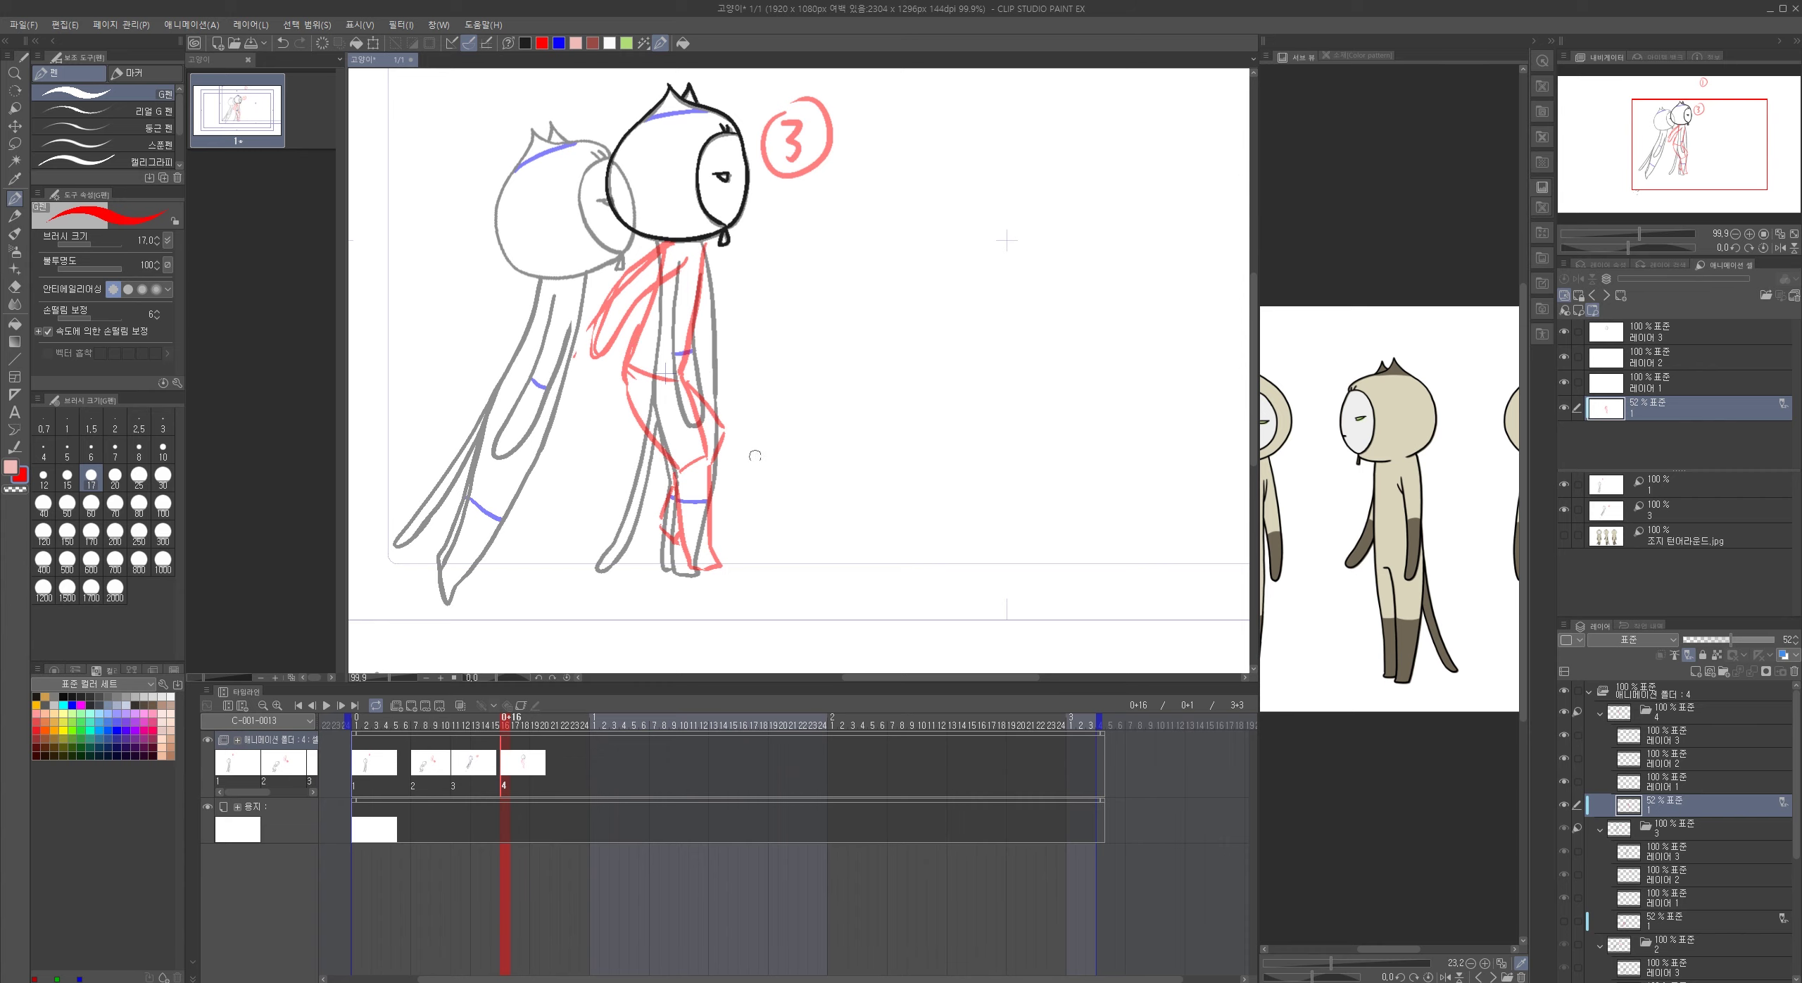
- Reset the light-table image of cel 1 to its original position
scroll(755, 456, "down", 4)
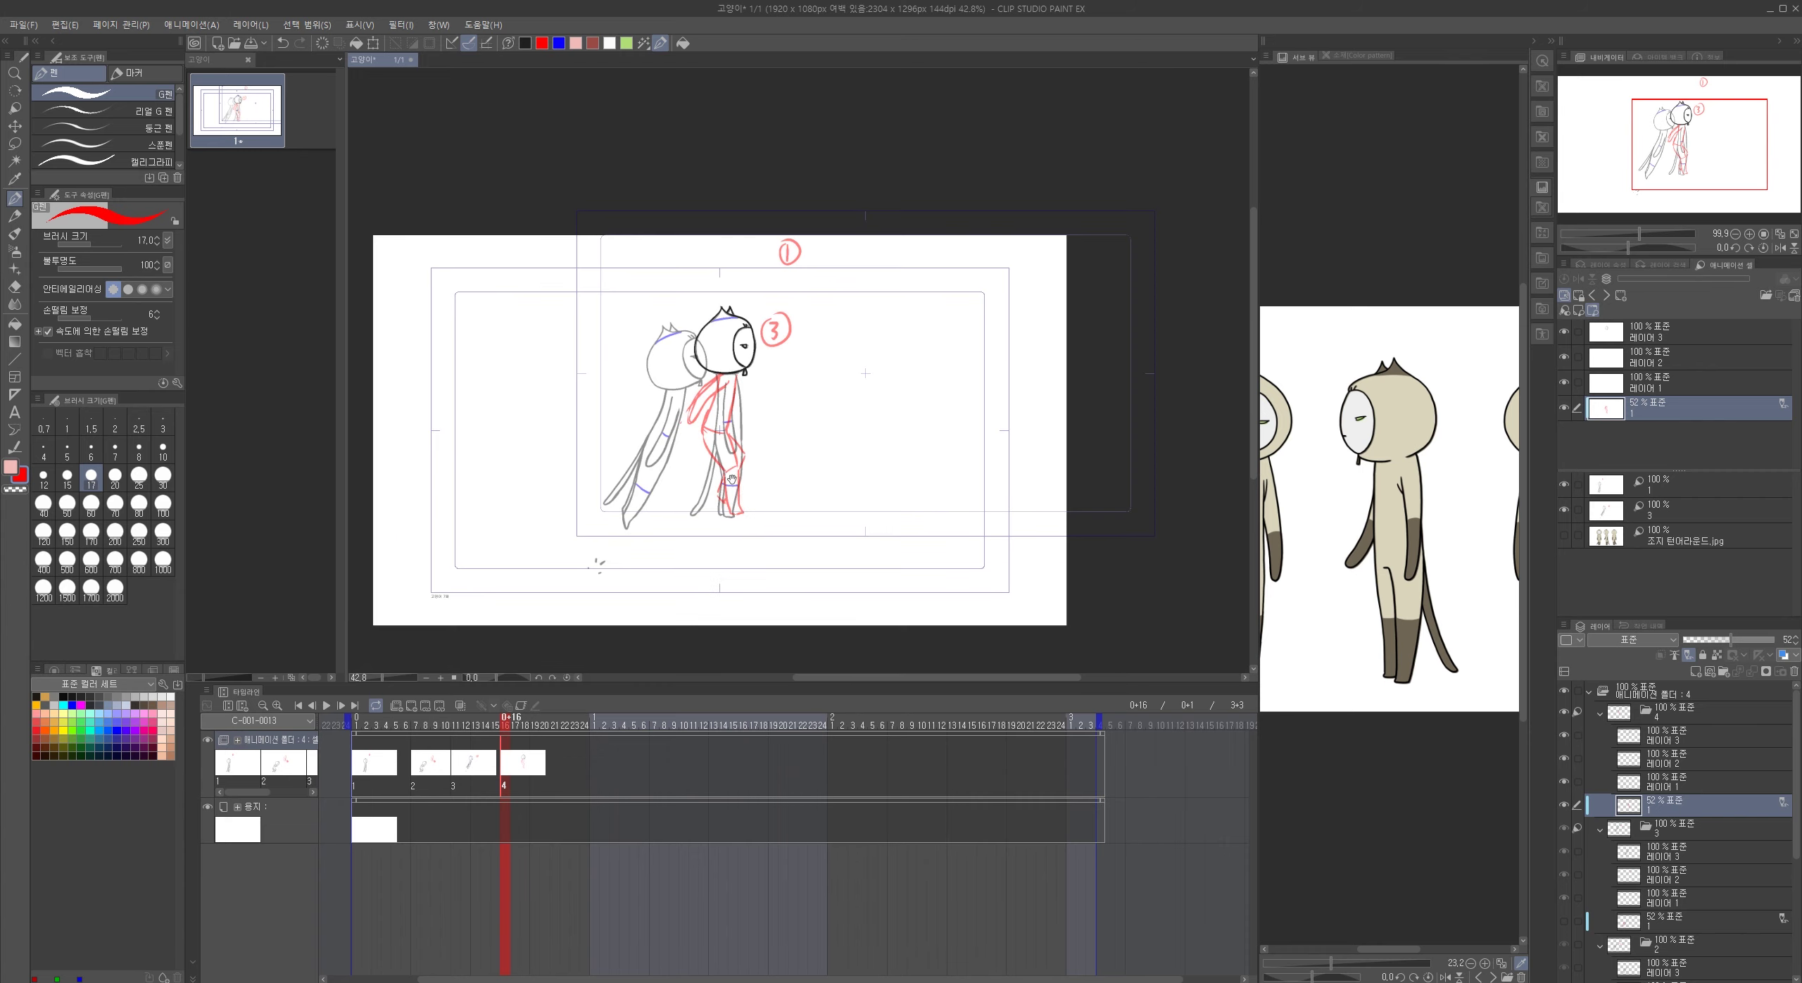
left_click(1672, 486)
left_click(1564, 279)
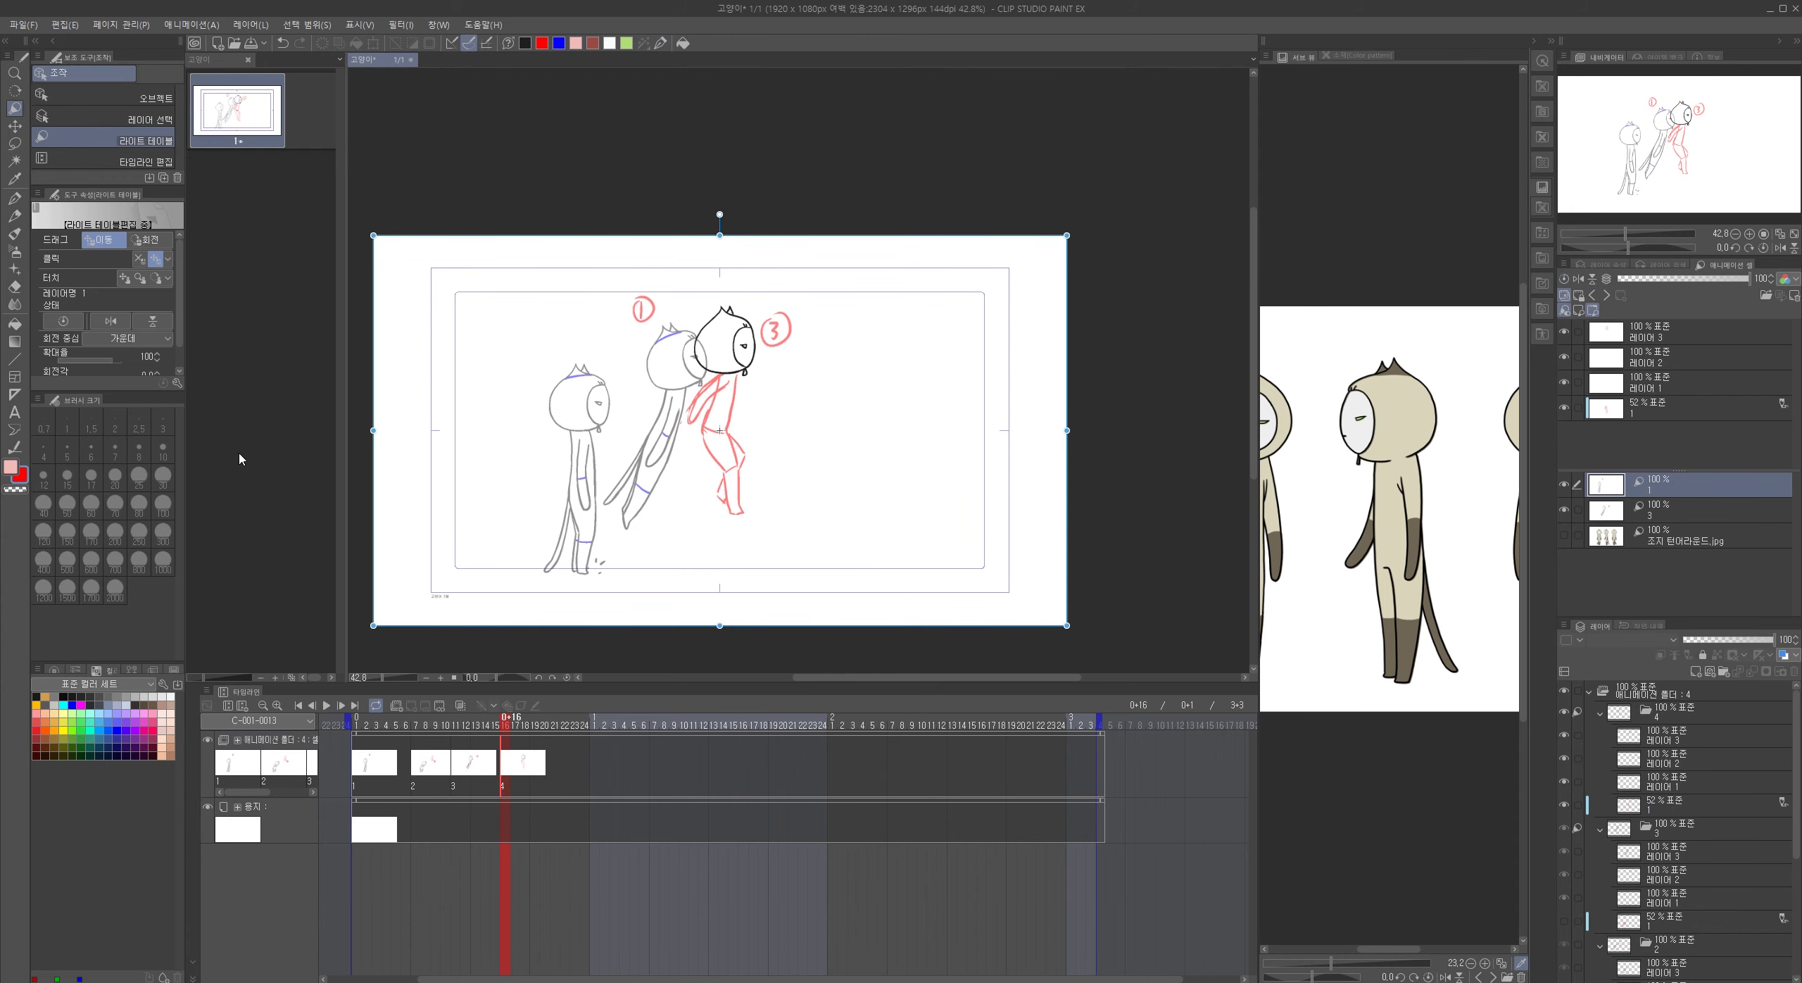
left_click_drag(744, 446, 782, 439)
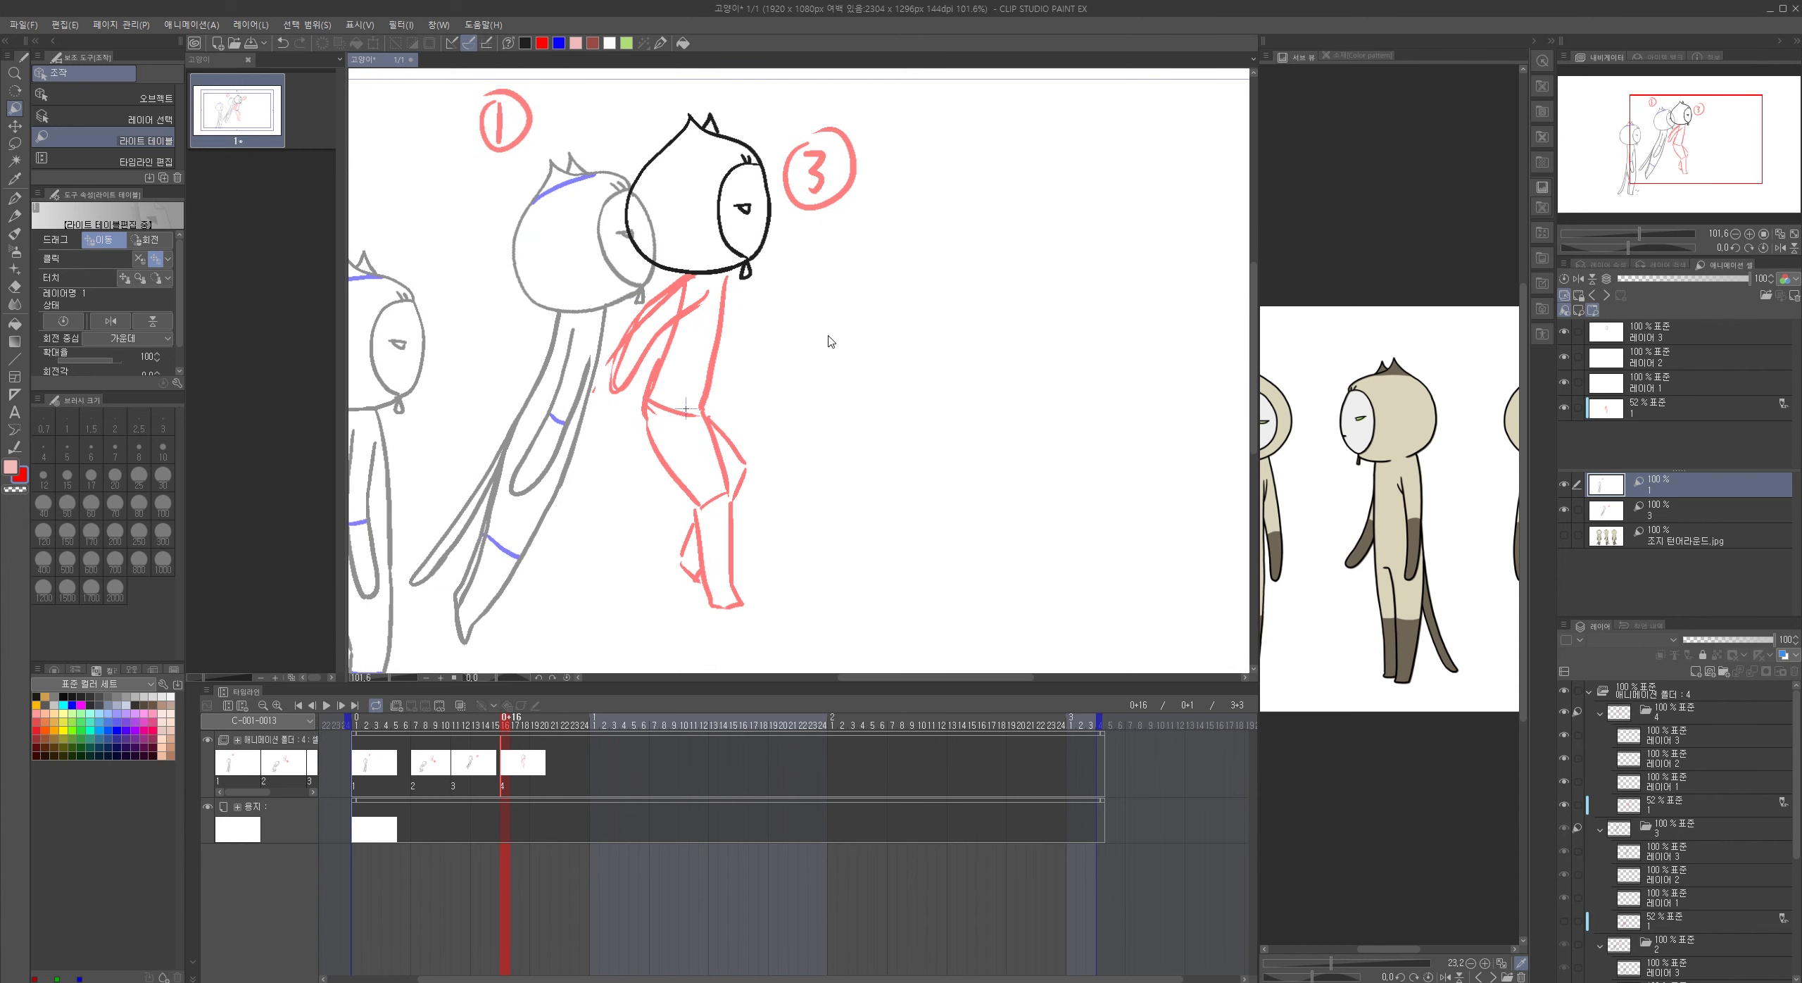
- Sketch cel 4's curved tail in red, trailing from the hips back to the previous cel's tail tip
key("p")
mouse_move(426, 569)
left_mouse_down()
mouse_move(516, 448)
mouse_move(603, 396)
left_mouse_up()
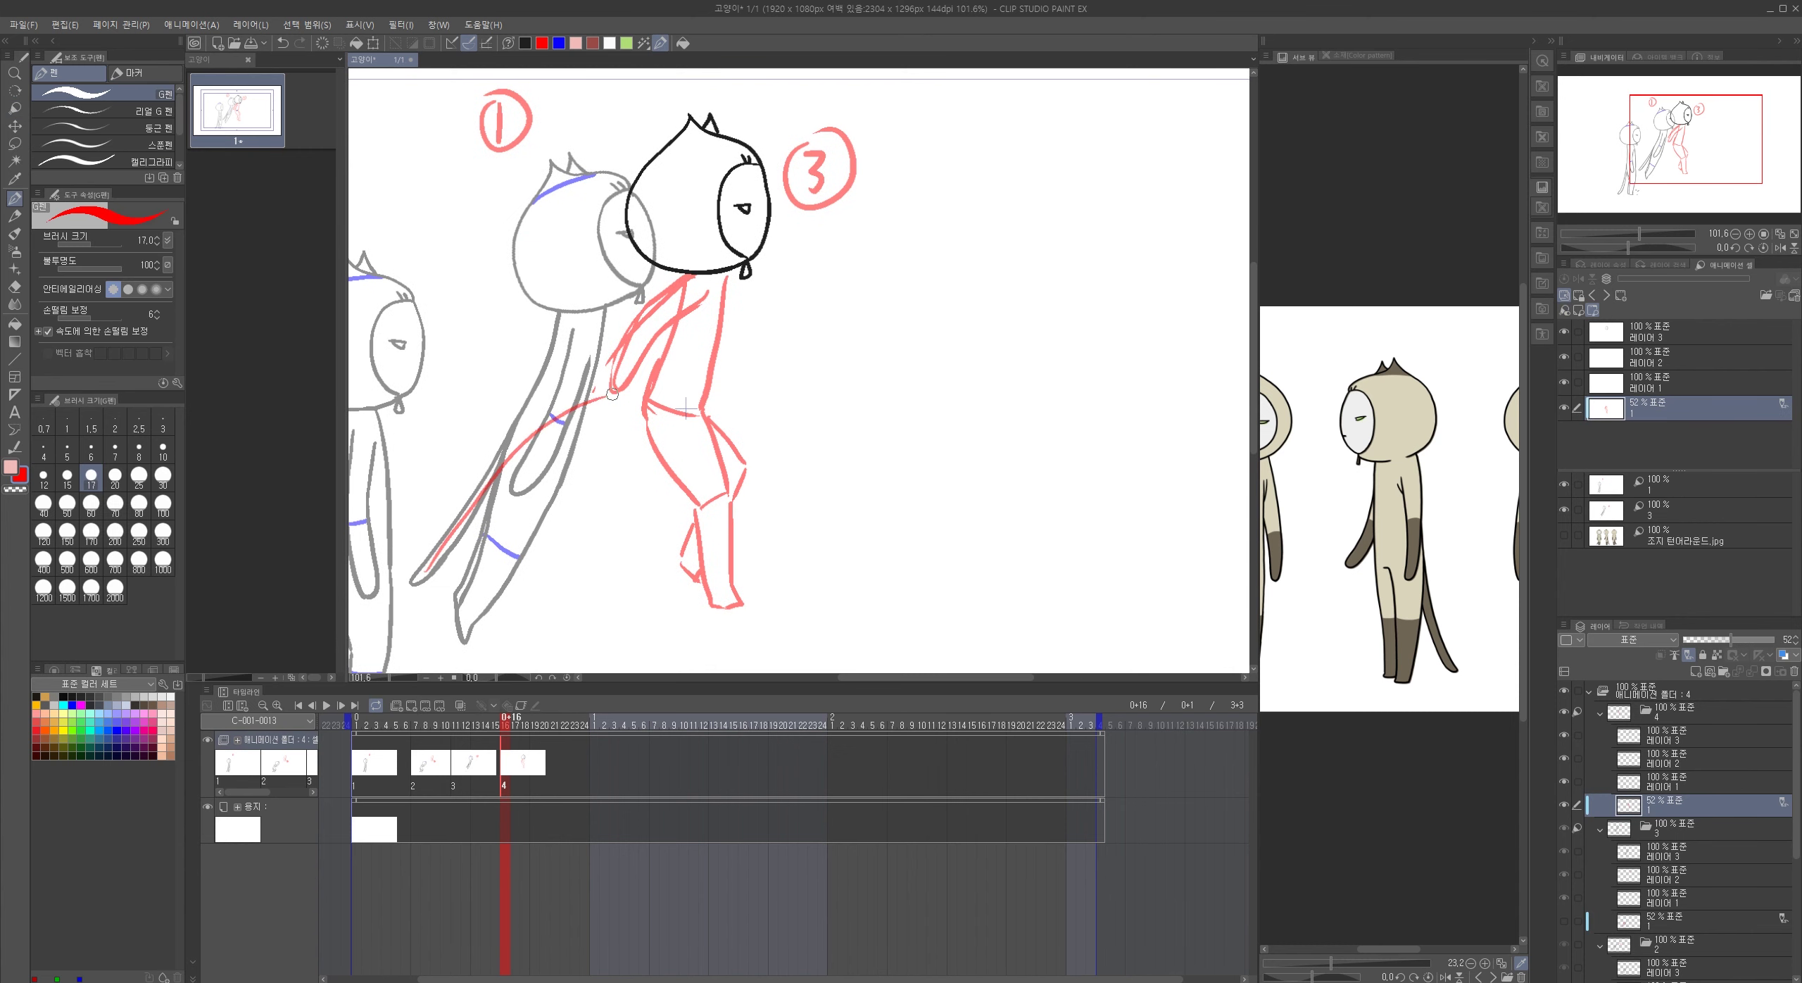
key("ctrl+z")
mouse_move(415, 581)
left_mouse_down()
mouse_move(489, 484)
mouse_move(578, 420)
mouse_move(661, 405)
mouse_move(514, 463)
mouse_move(635, 414)
left_mouse_up()
left_click_drag(515, 469, 642, 411)
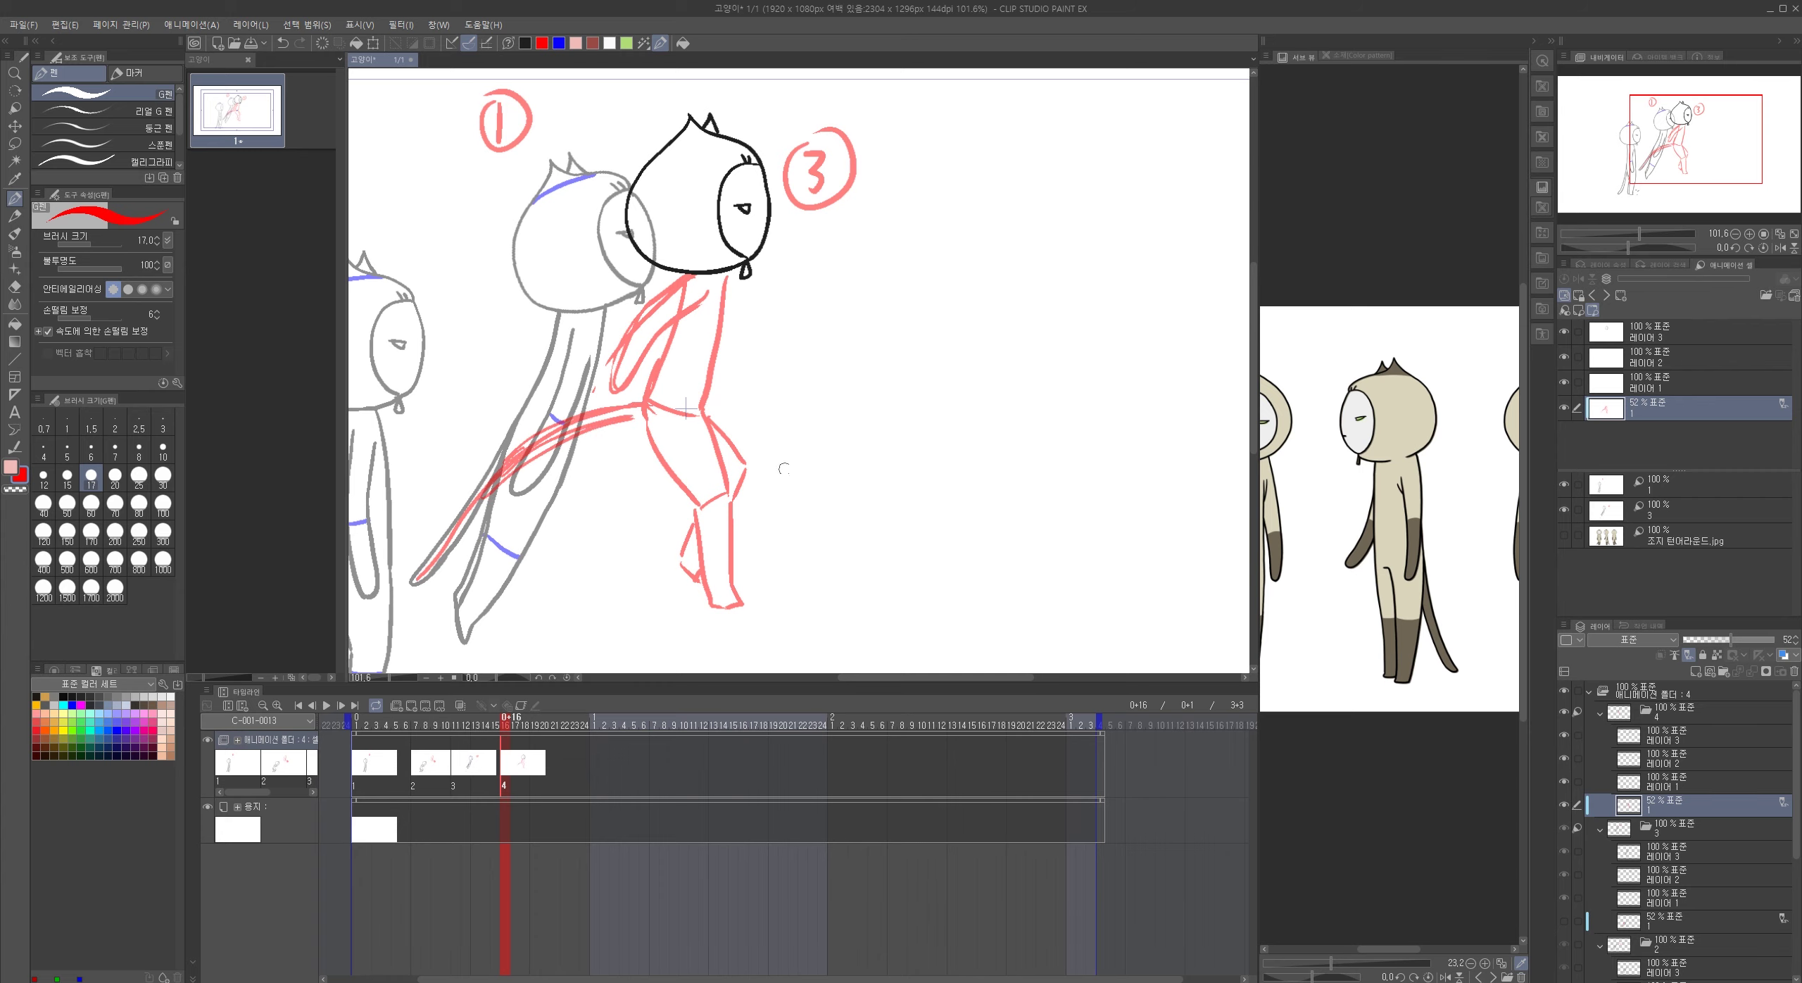
scroll(823, 509, "down", 4)
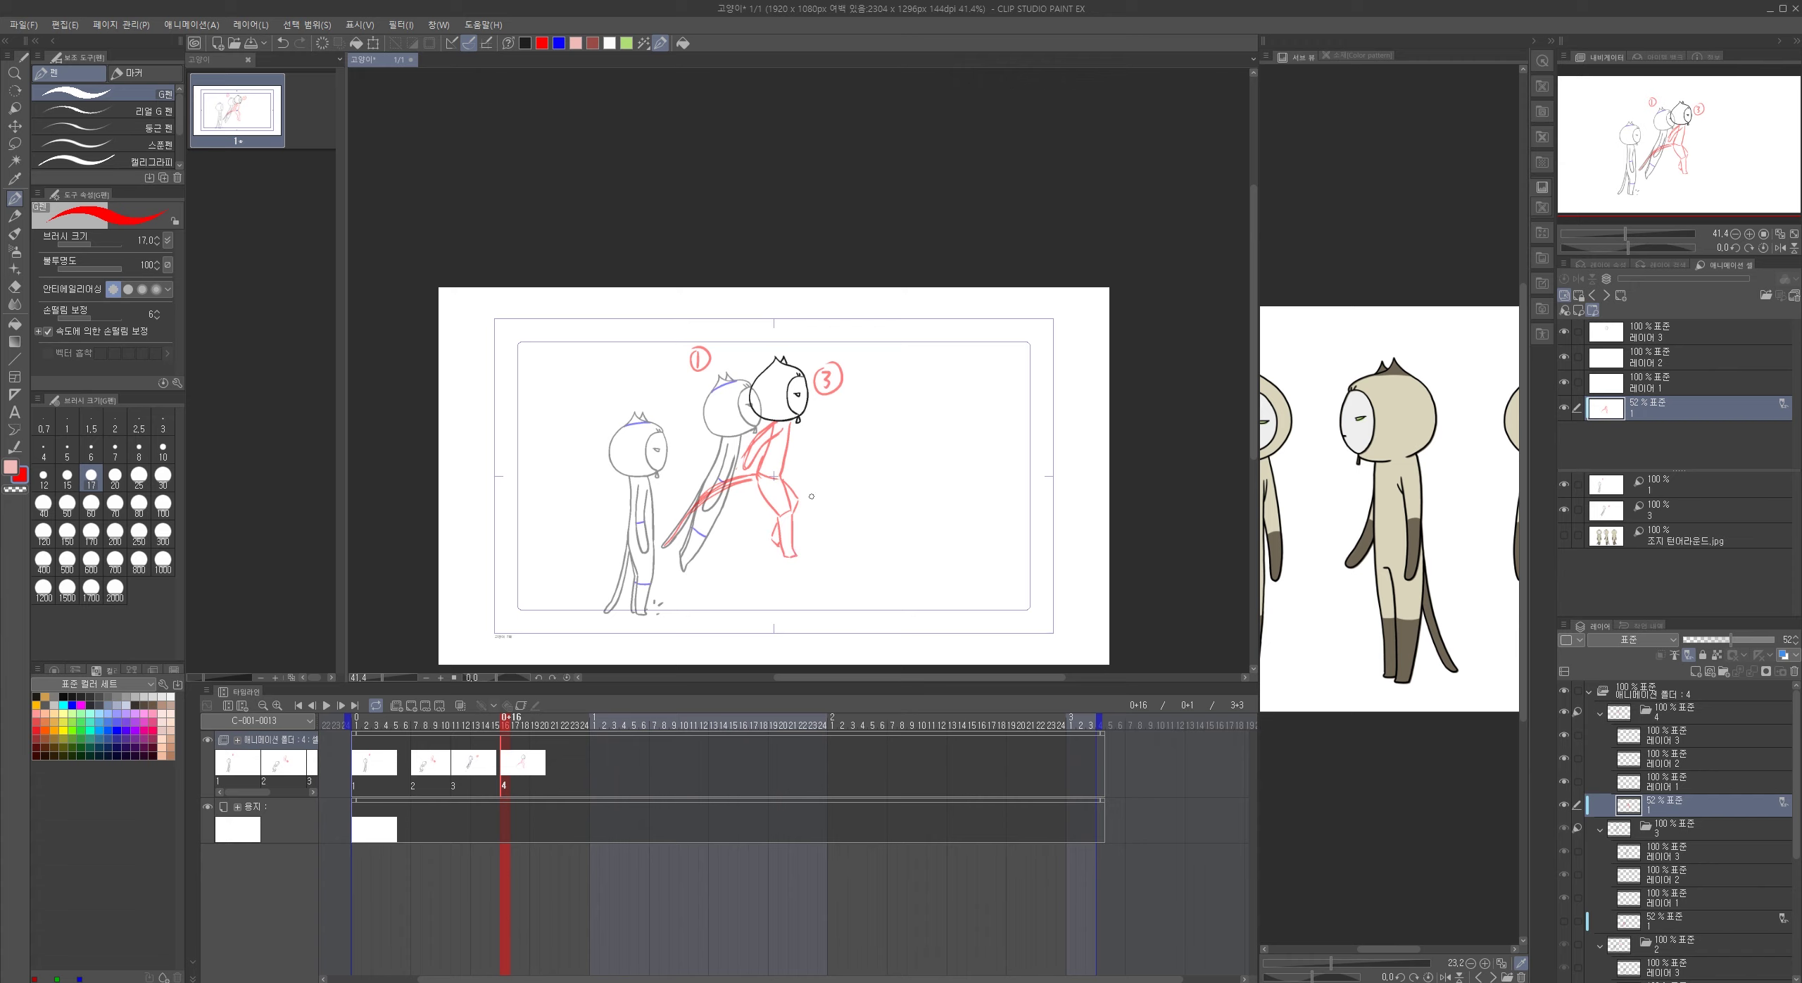
- Switch to black and ink cel 4's arm and torso outlines on 레이어 3 over the red draft
scroll(723, 486, "up", 3)
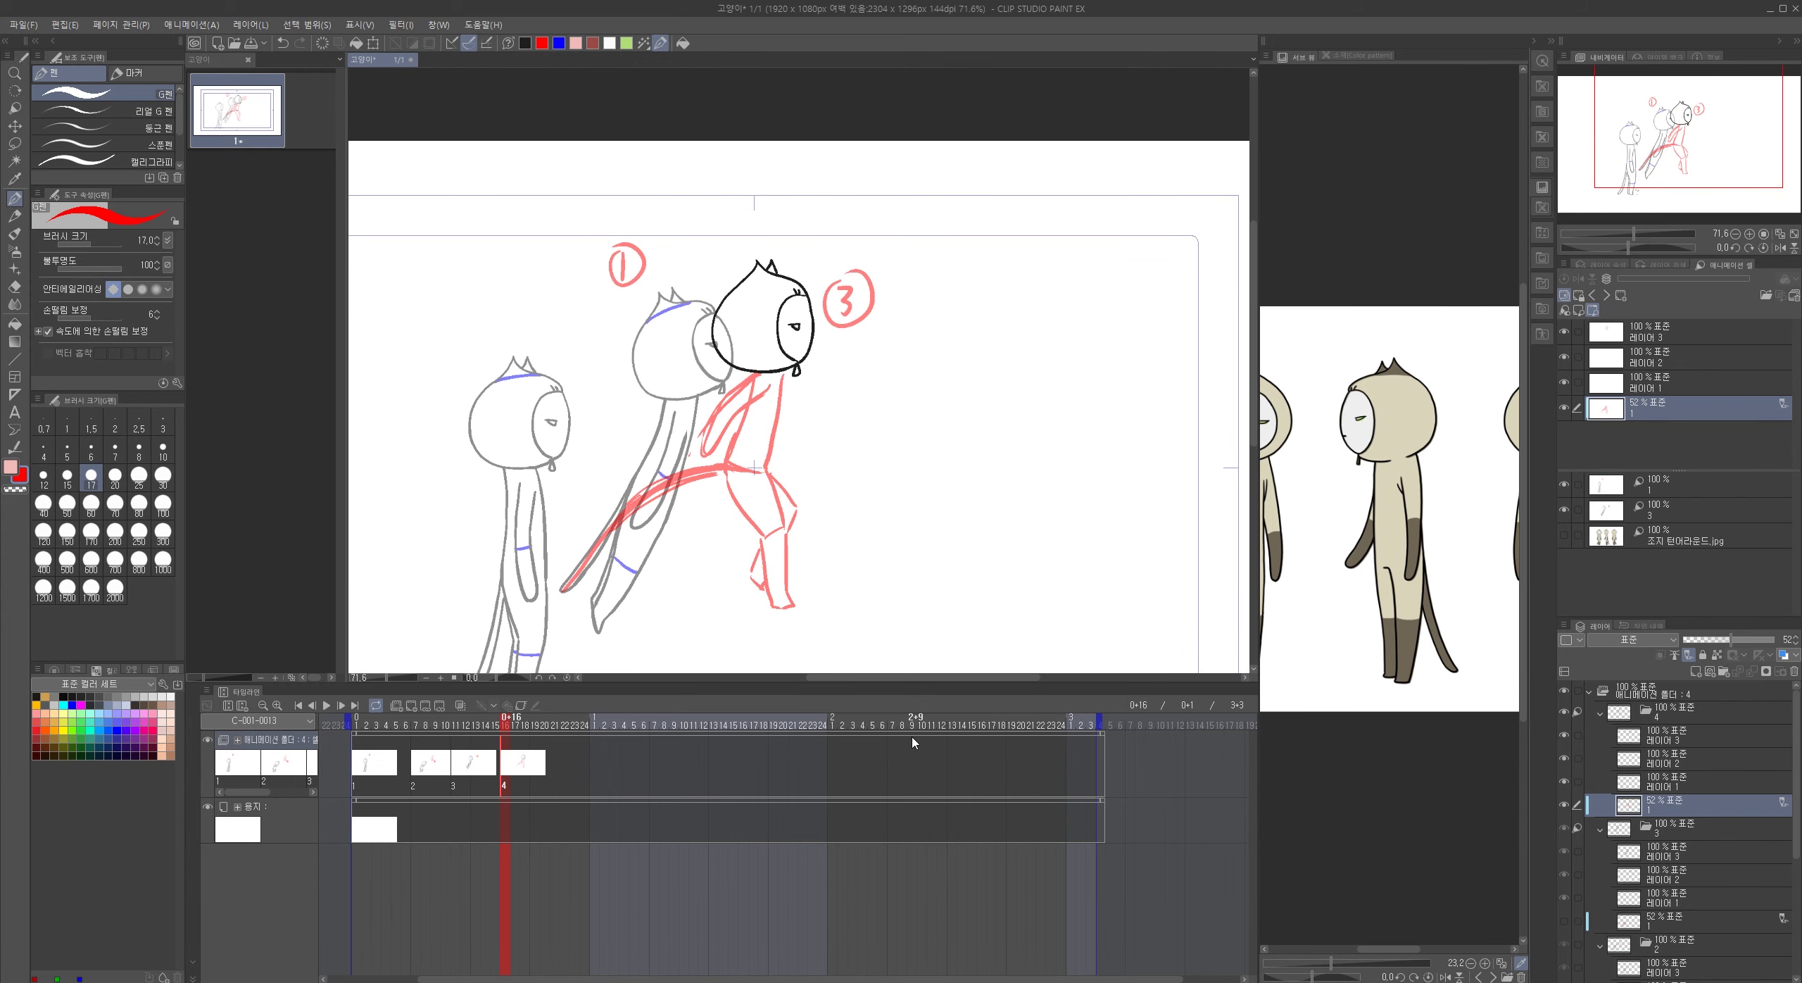
left_click(526, 43)
scroll(829, 465, "up", 3)
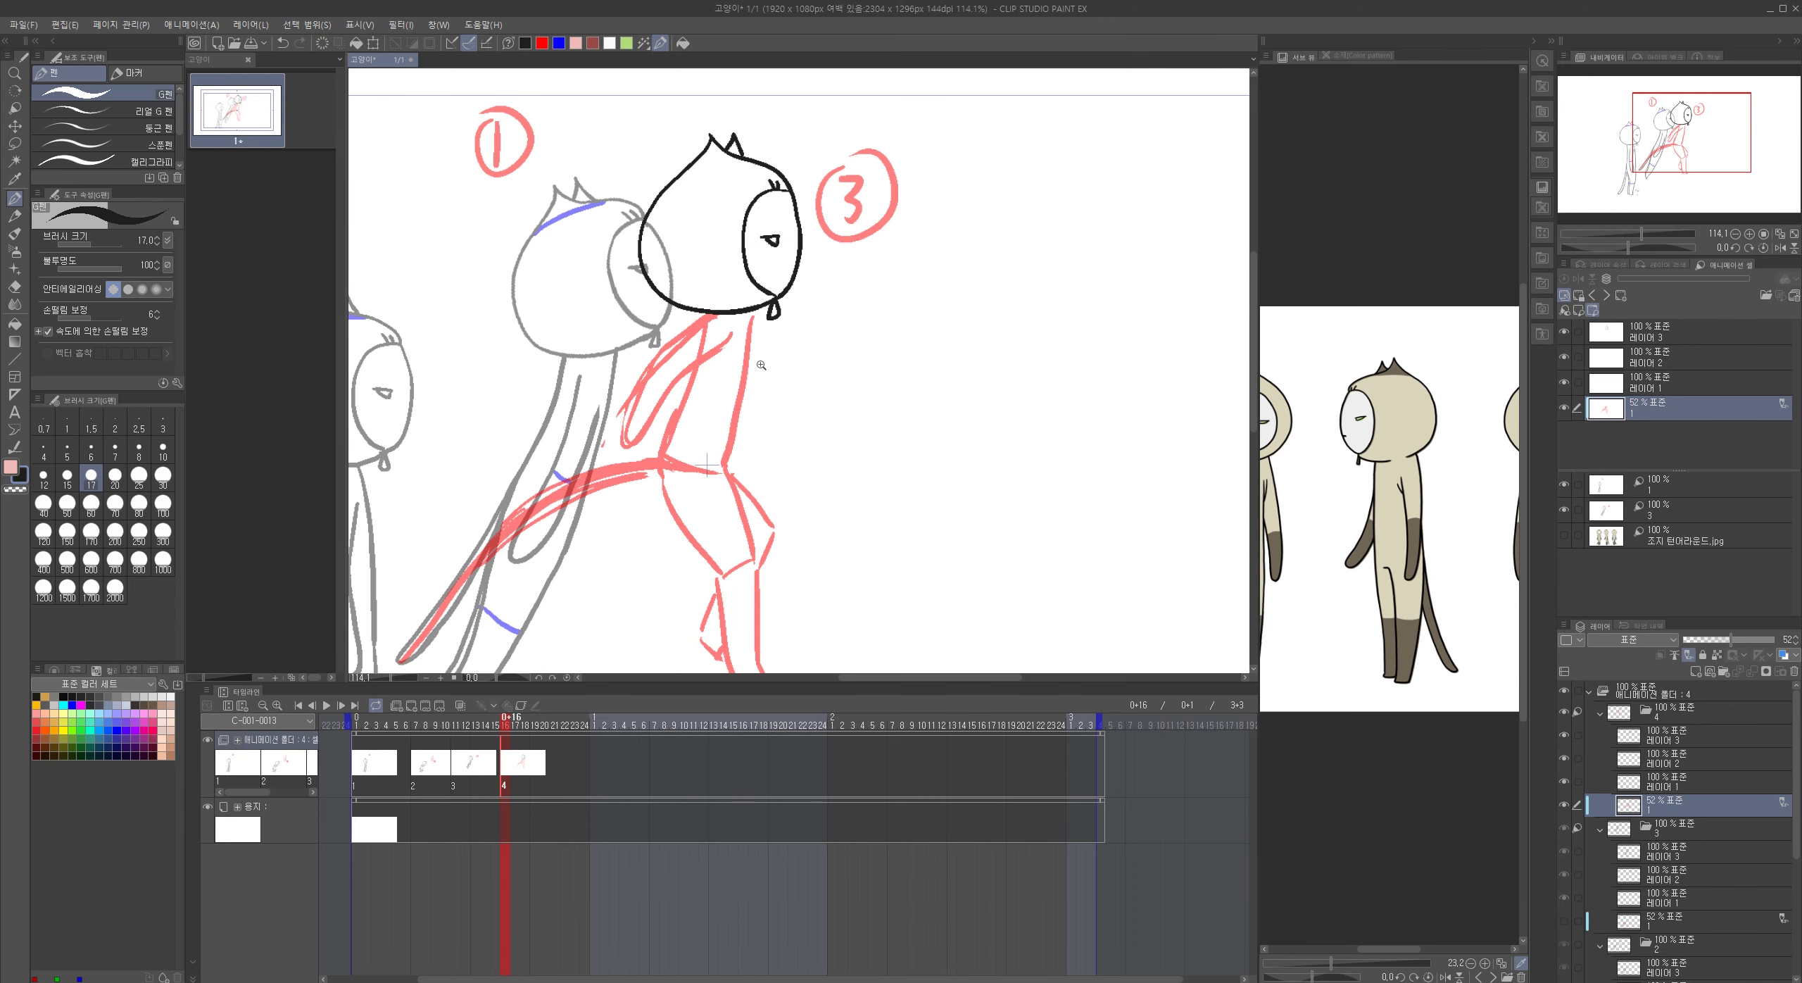
scroll(762, 364, "up", 2)
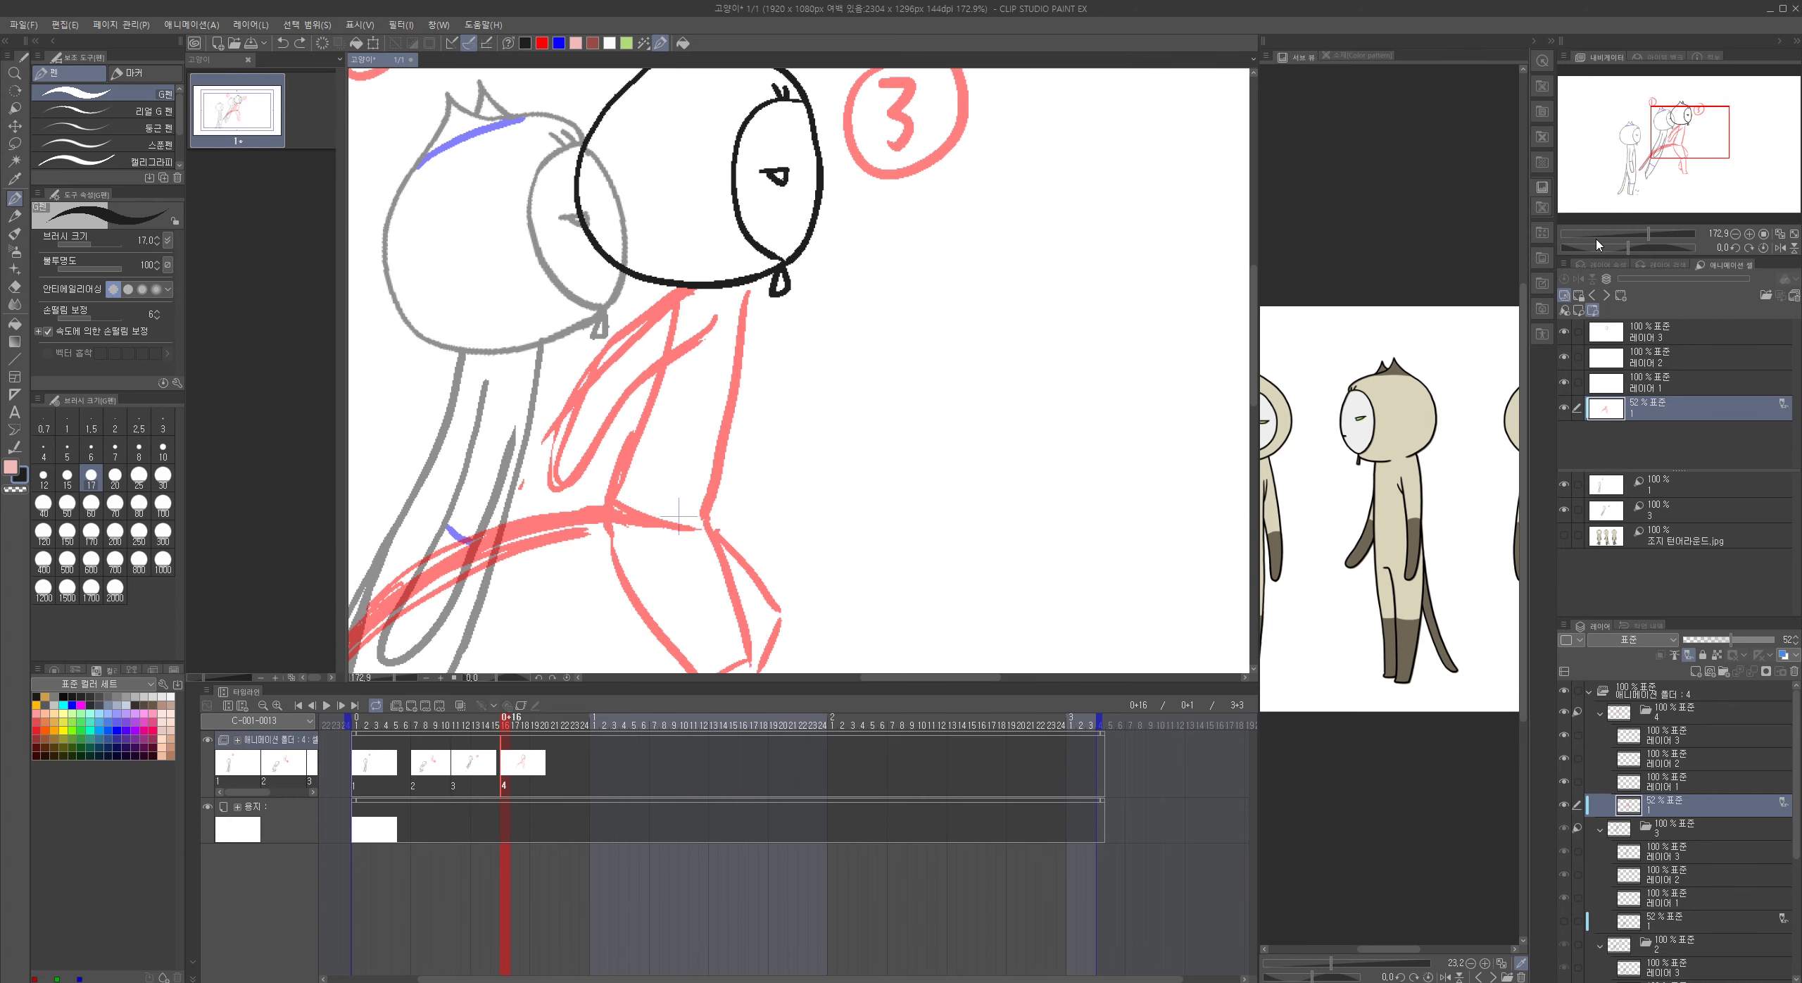
left_click(1662, 331)
mouse_move(684, 287)
left_mouse_down()
mouse_move(600, 352)
mouse_move(542, 497)
mouse_move(713, 321)
mouse_move(741, 169)
mouse_move(697, 395)
left_mouse_up()
key("ctrl+z")
left_click_drag(739, 169, 695, 394)
- Ink cel 4's bent legs and feet and the trailing tail in black over the draft
mouse_move(653, 255)
left_mouse_down()
mouse_move(602, 374)
mouse_move(606, 456)
mouse_move(695, 579)
left_mouse_up()
mouse_move(705, 403)
left_mouse_down()
mouse_move(653, 252)
mouse_move(687, 401)
left_mouse_up()
key("ctrl+z")
left_click_drag(653, 252, 687, 408)
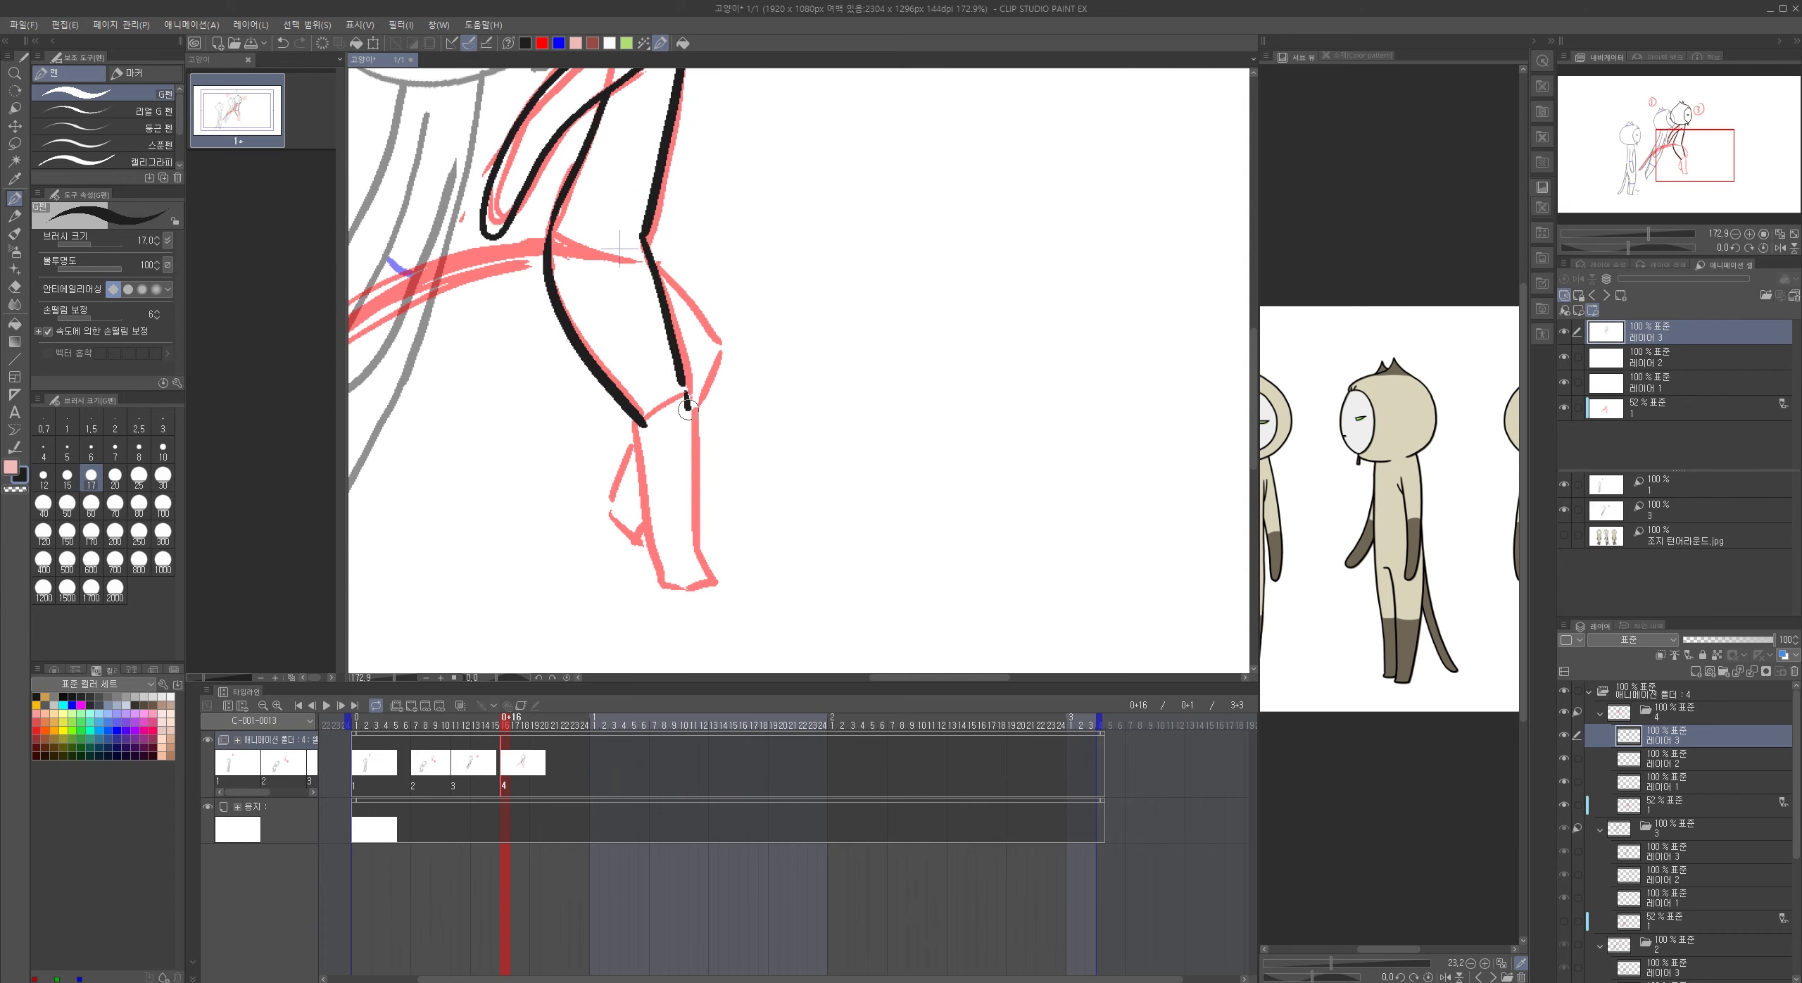
key("ctrl+z")
mouse_move(642, 234)
left_mouse_down()
mouse_move(690, 387)
mouse_move(699, 553)
left_mouse_up()
mouse_move(642, 422)
left_mouse_down()
mouse_move(659, 589)
mouse_move(706, 587)
mouse_move(698, 539)
left_mouse_up()
mouse_move(646, 248)
left_mouse_down()
mouse_move(715, 349)
mouse_move(691, 426)
mouse_move(611, 508)
mouse_move(636, 543)
mouse_move(646, 523)
left_mouse_up()
left_click_drag(678, 320, 935, 376)
mouse_move(797, 302)
left_mouse_down()
mouse_move(583, 383)
mouse_move(546, 441)
mouse_move(640, 369)
mouse_move(807, 304)
left_mouse_up()
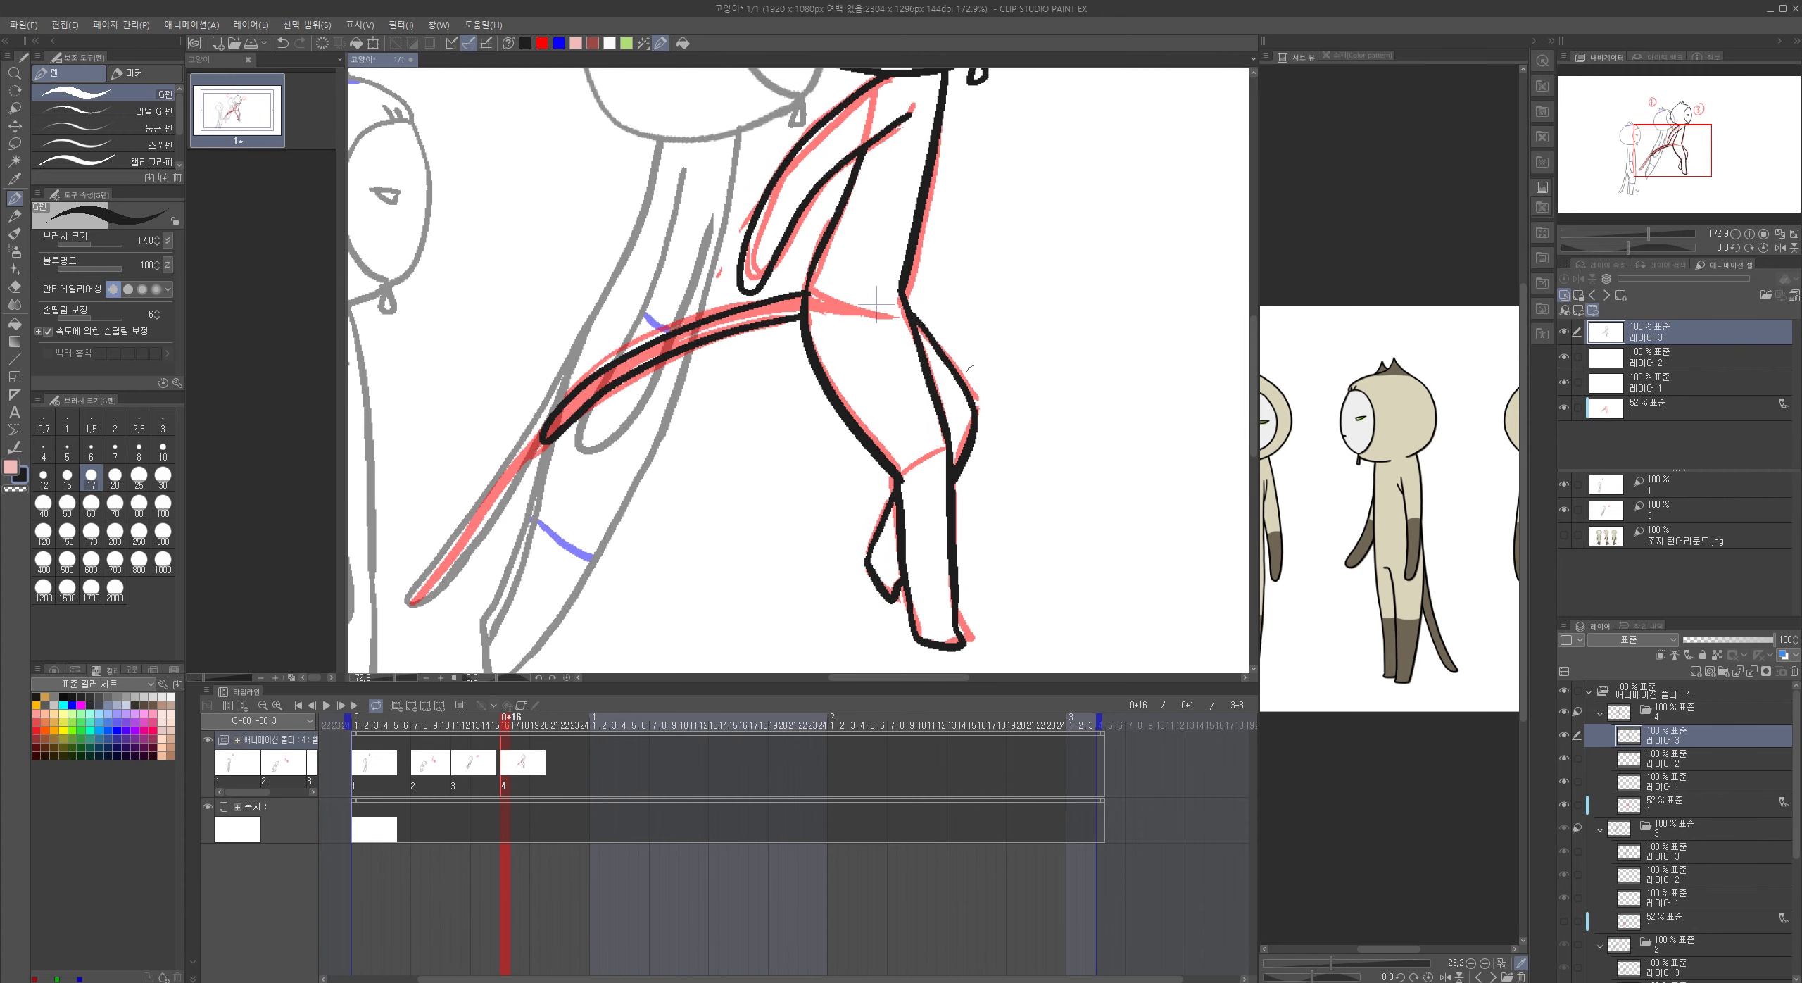
- Mark cel 4's colour boundaries in blue on 레이어 2 across the hood, wrist and lower leg
left_click(559, 43)
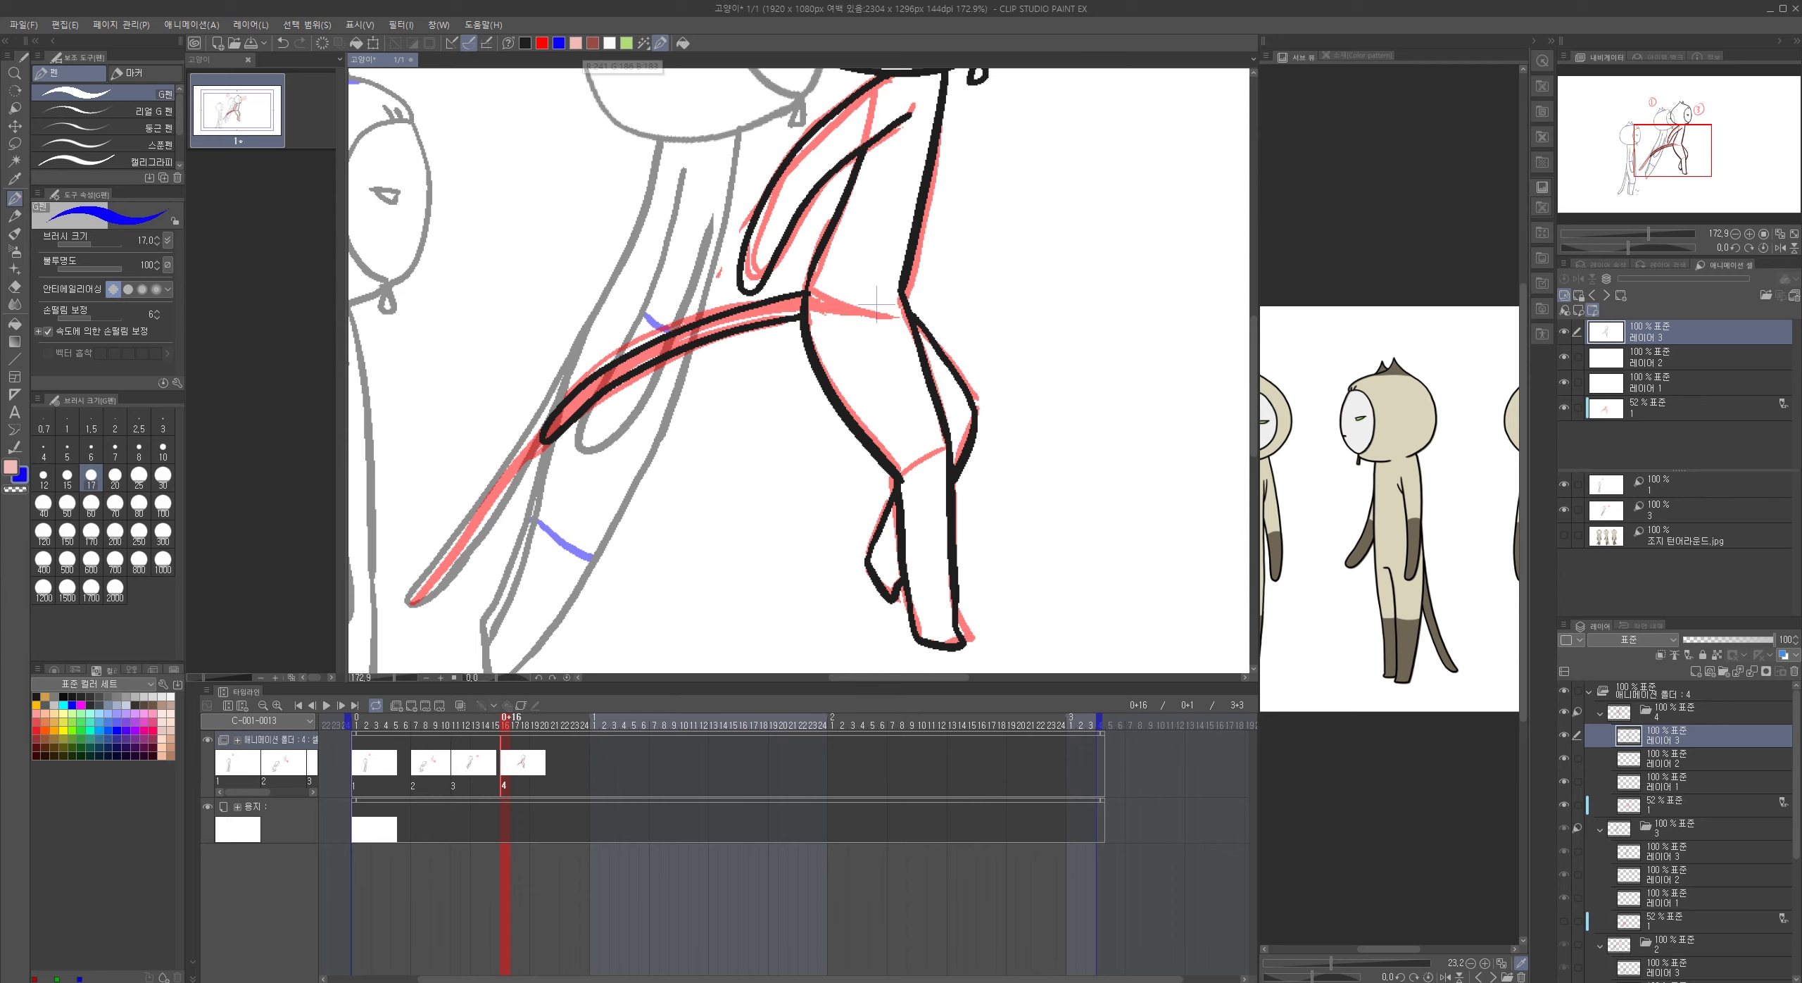
left_click_drag(902, 496, 953, 490)
key("ctrl+z")
left_click(1640, 362)
left_click_drag(1004, 319, 914, 528)
mouse_move(699, 371)
left_mouse_down()
mouse_move(726, 398)
mouse_move(641, 574)
left_mouse_up()
left_click_drag(654, 270, 771, 241)
key("ctrl+z")
- Hide cel 4's 52% red draft layer
scroll(851, 312, "down", 5)
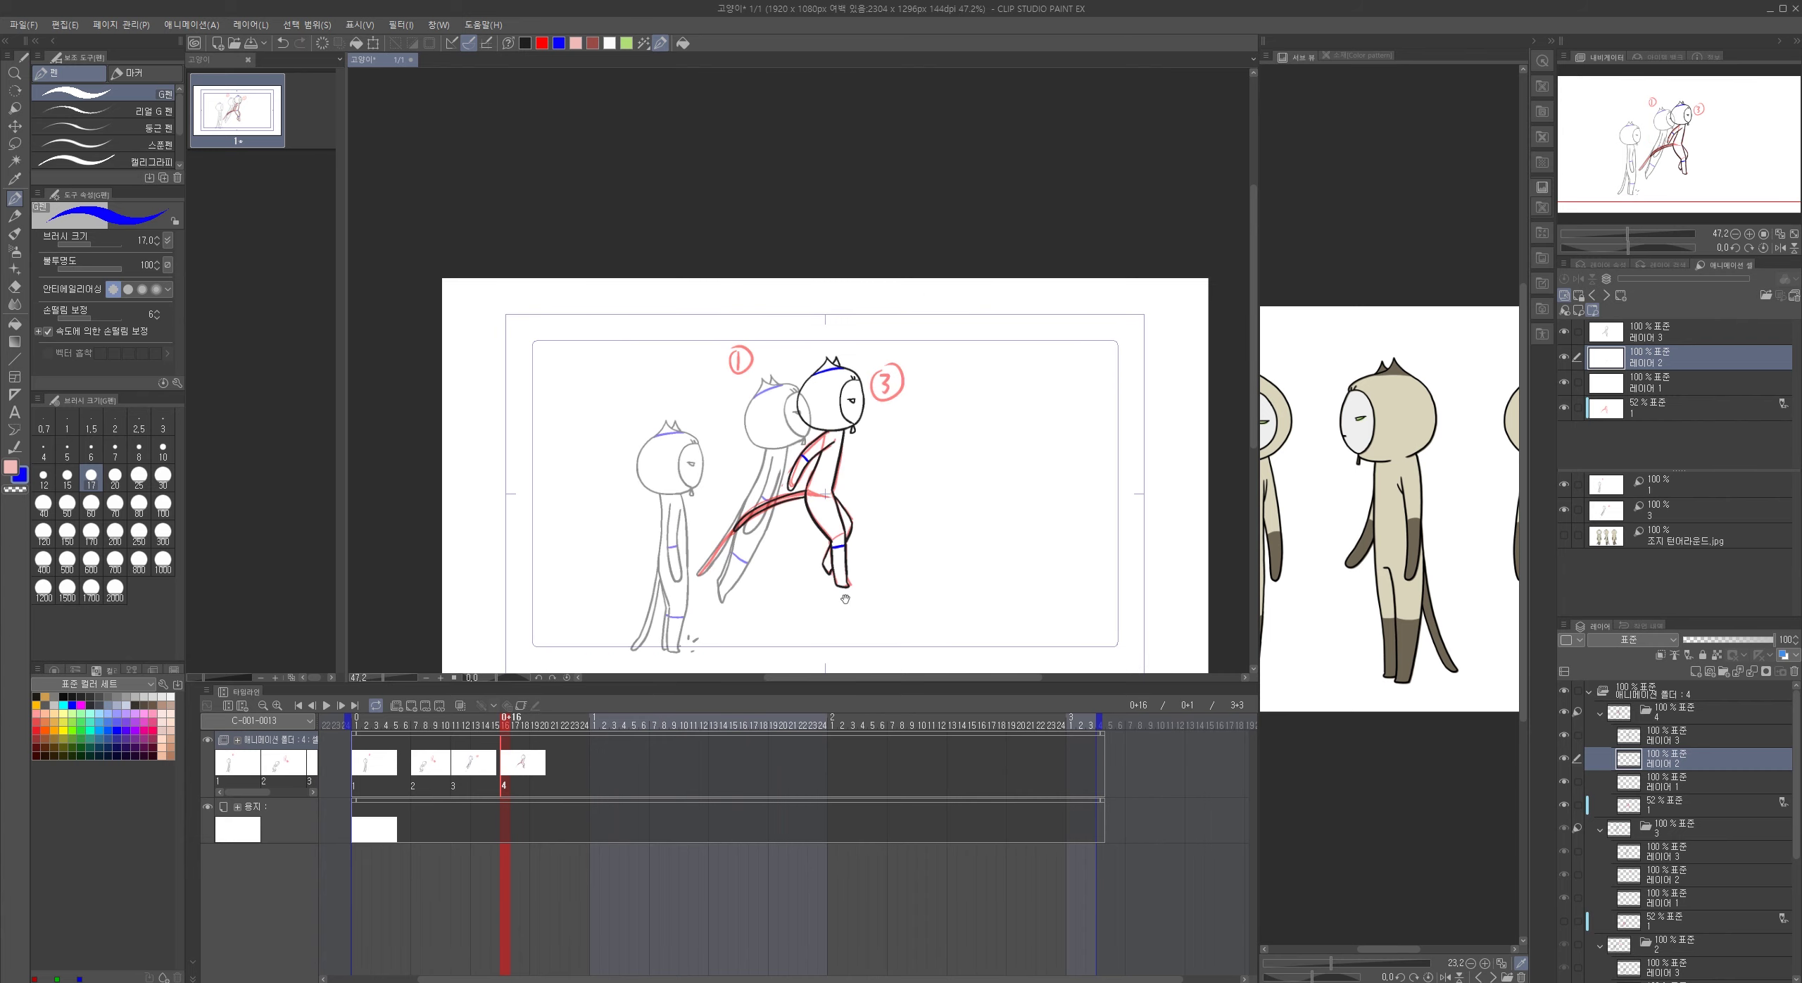
left_click_drag(977, 616, 938, 600)
left_click(1566, 408)
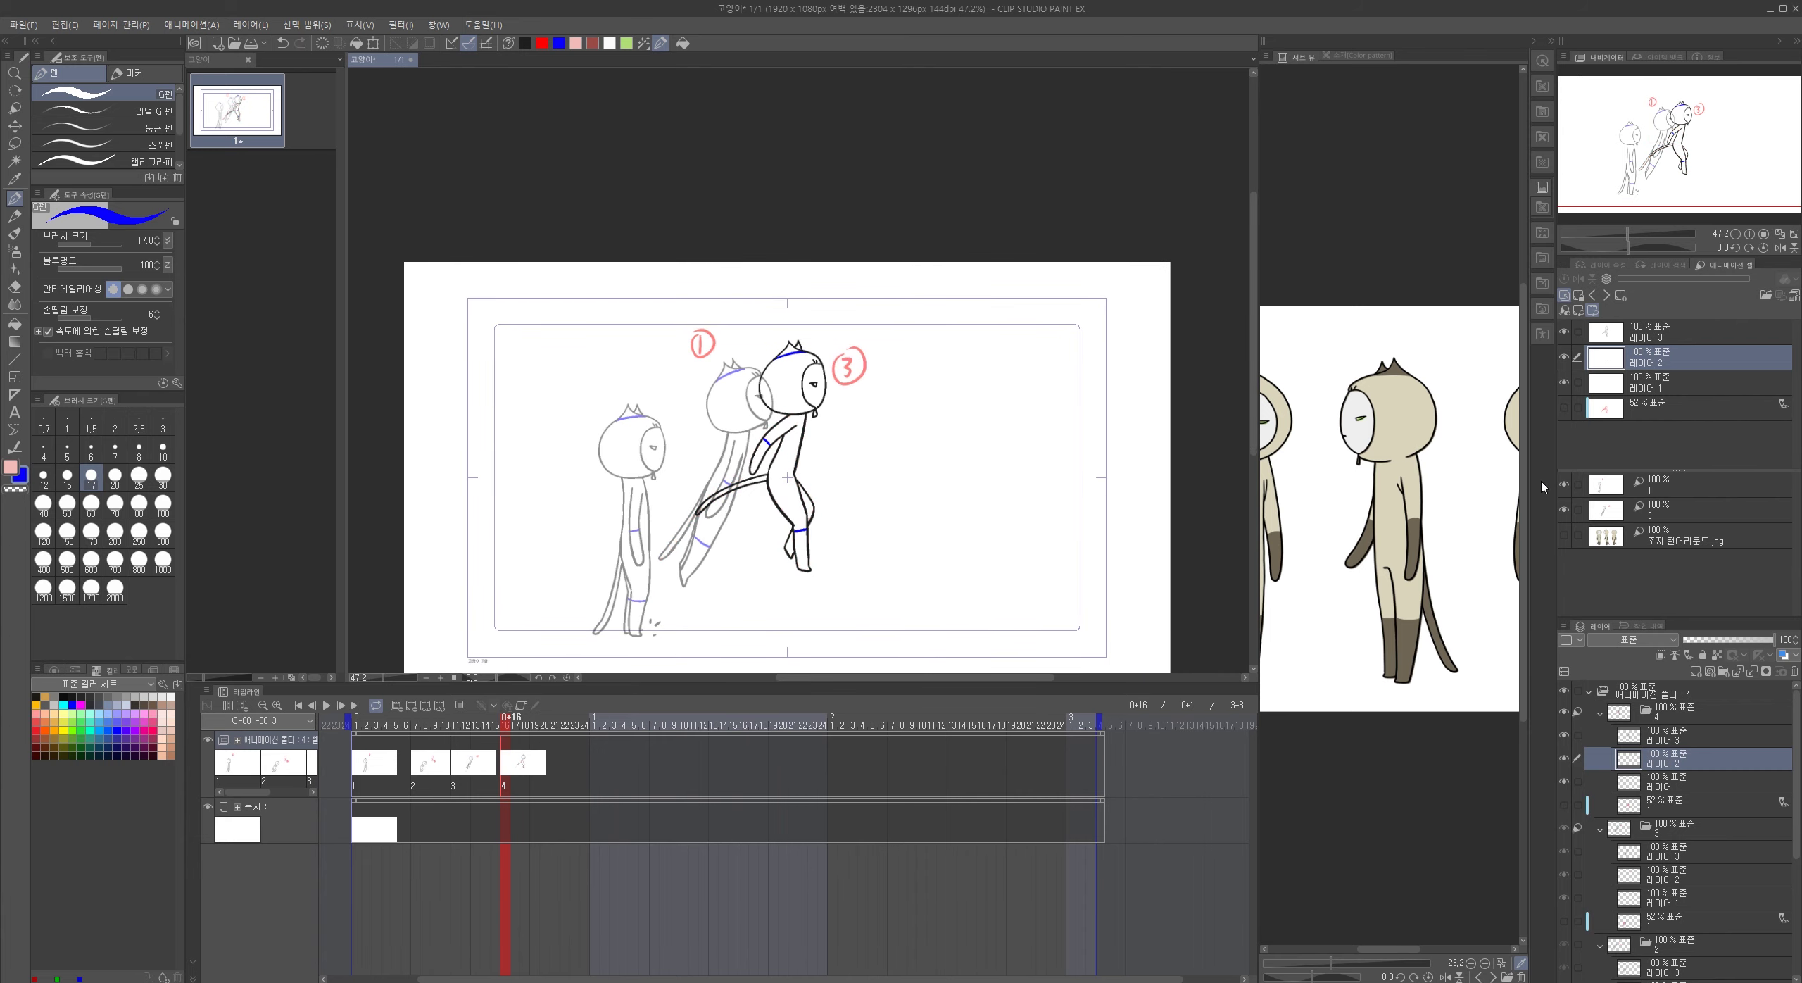
- Add cel 5 at frame 19 and switch its light-table reference from cel 3 to cel 4
left_click(534, 726)
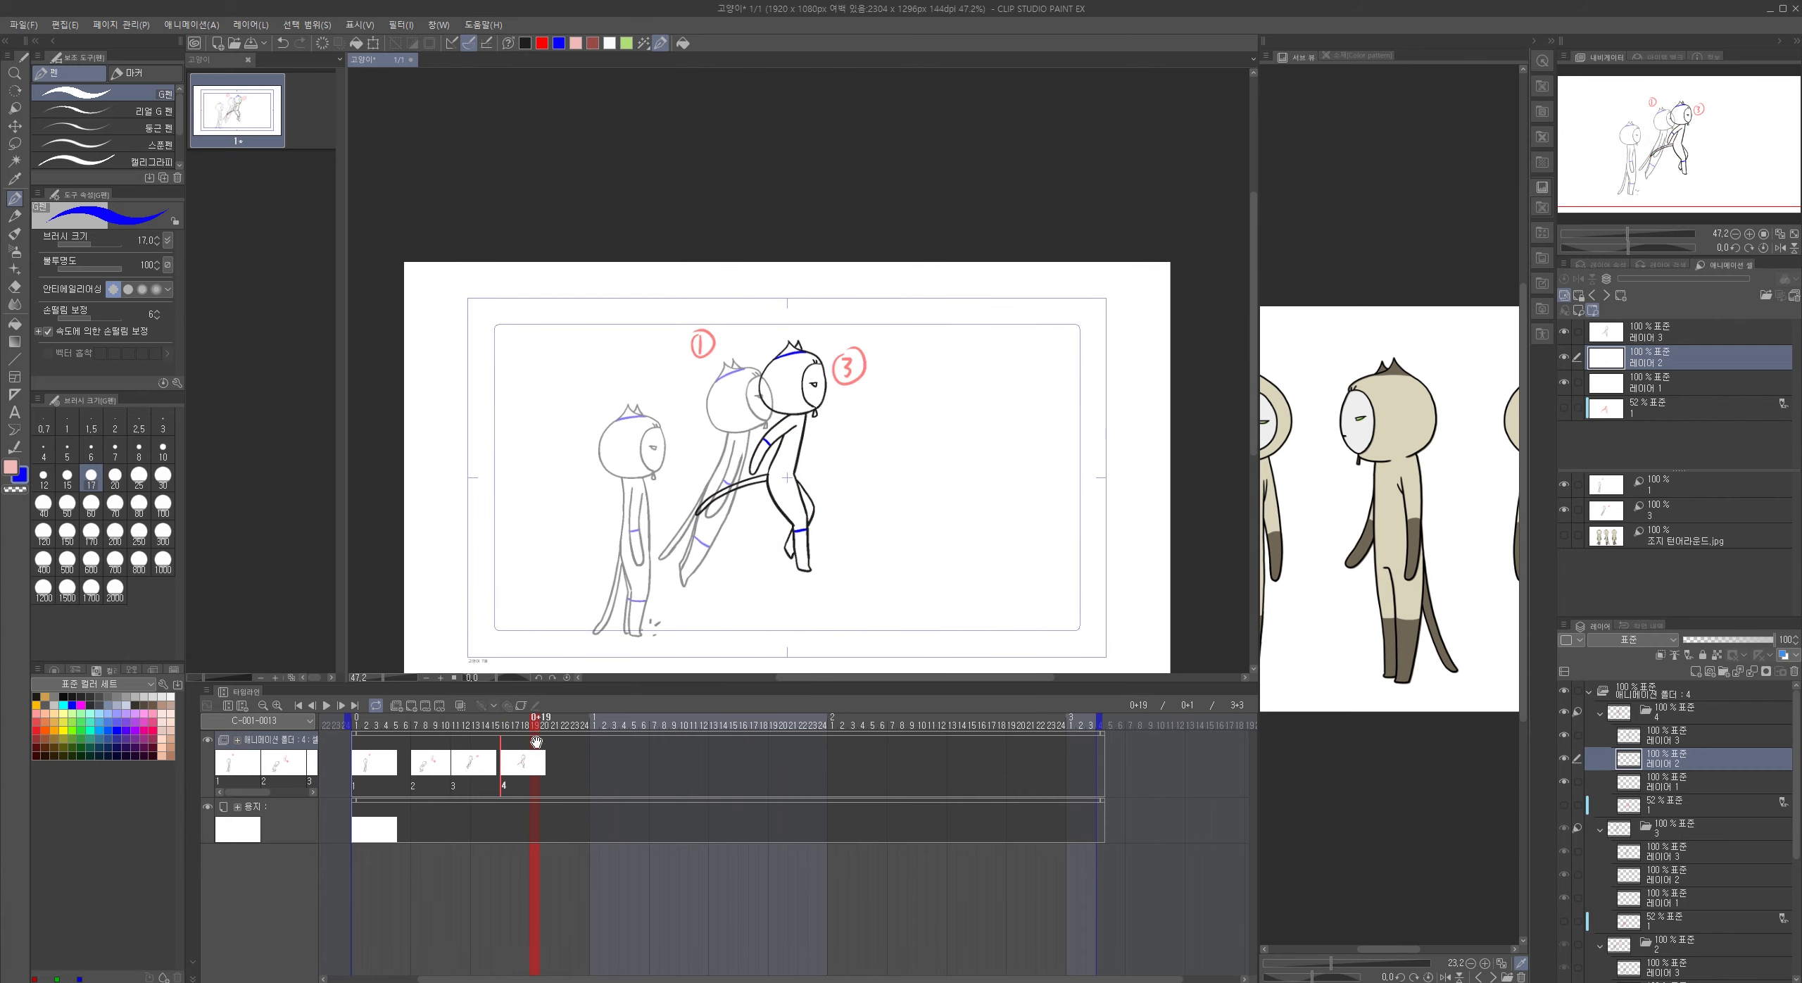
left_click(411, 706)
key("ctrl+shift+alt+n")
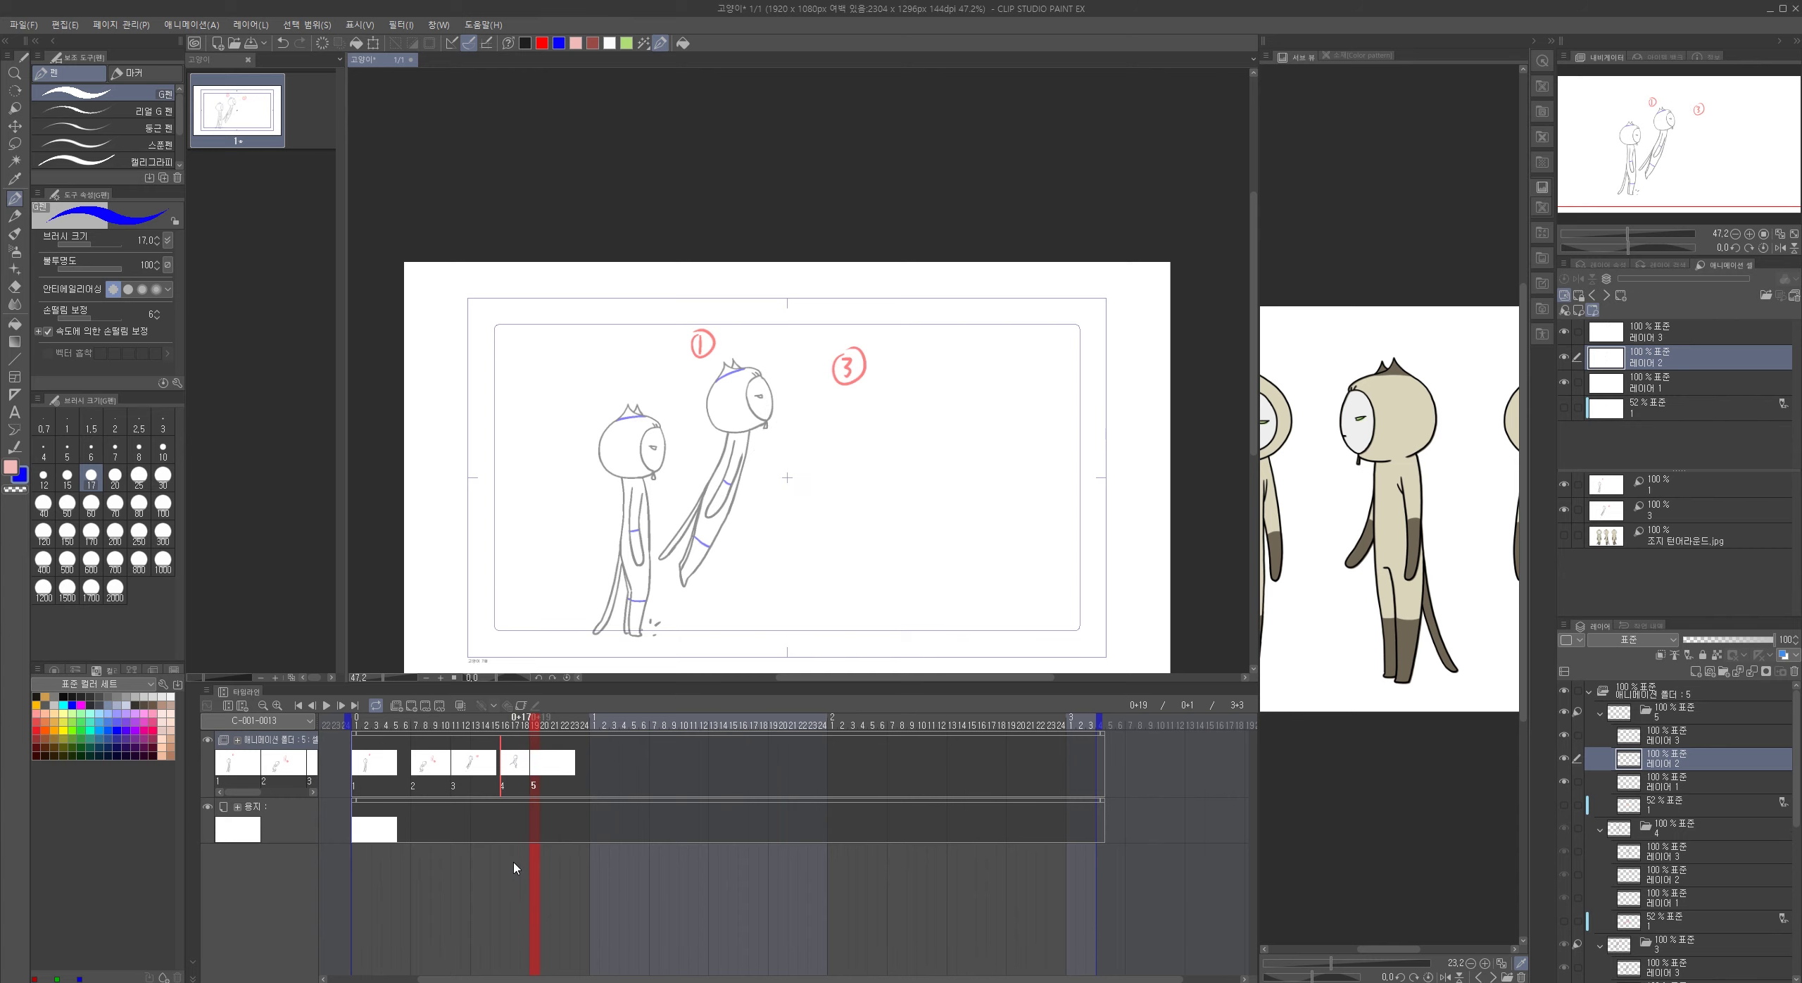
left_click(1661, 511)
left_click(1605, 296)
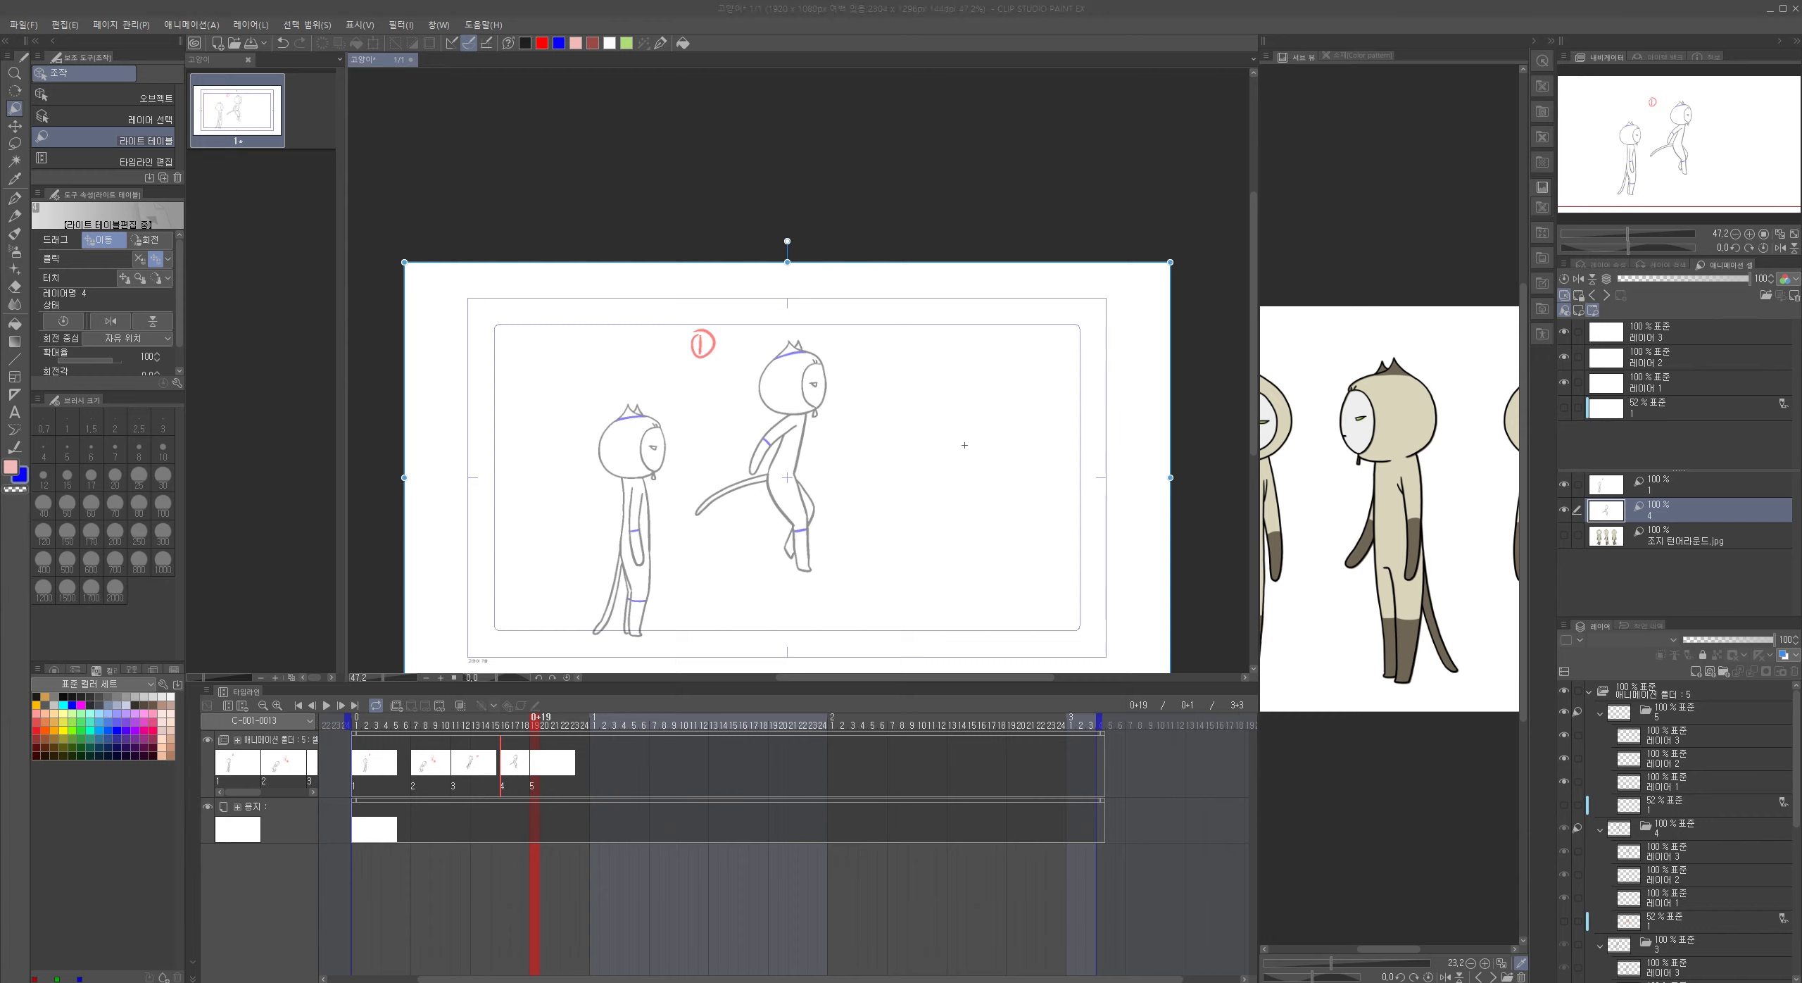
- Return to cel 4 and write a red circled 4 with a hand-lettered mark above it on 레이어 3
left_click(517, 725)
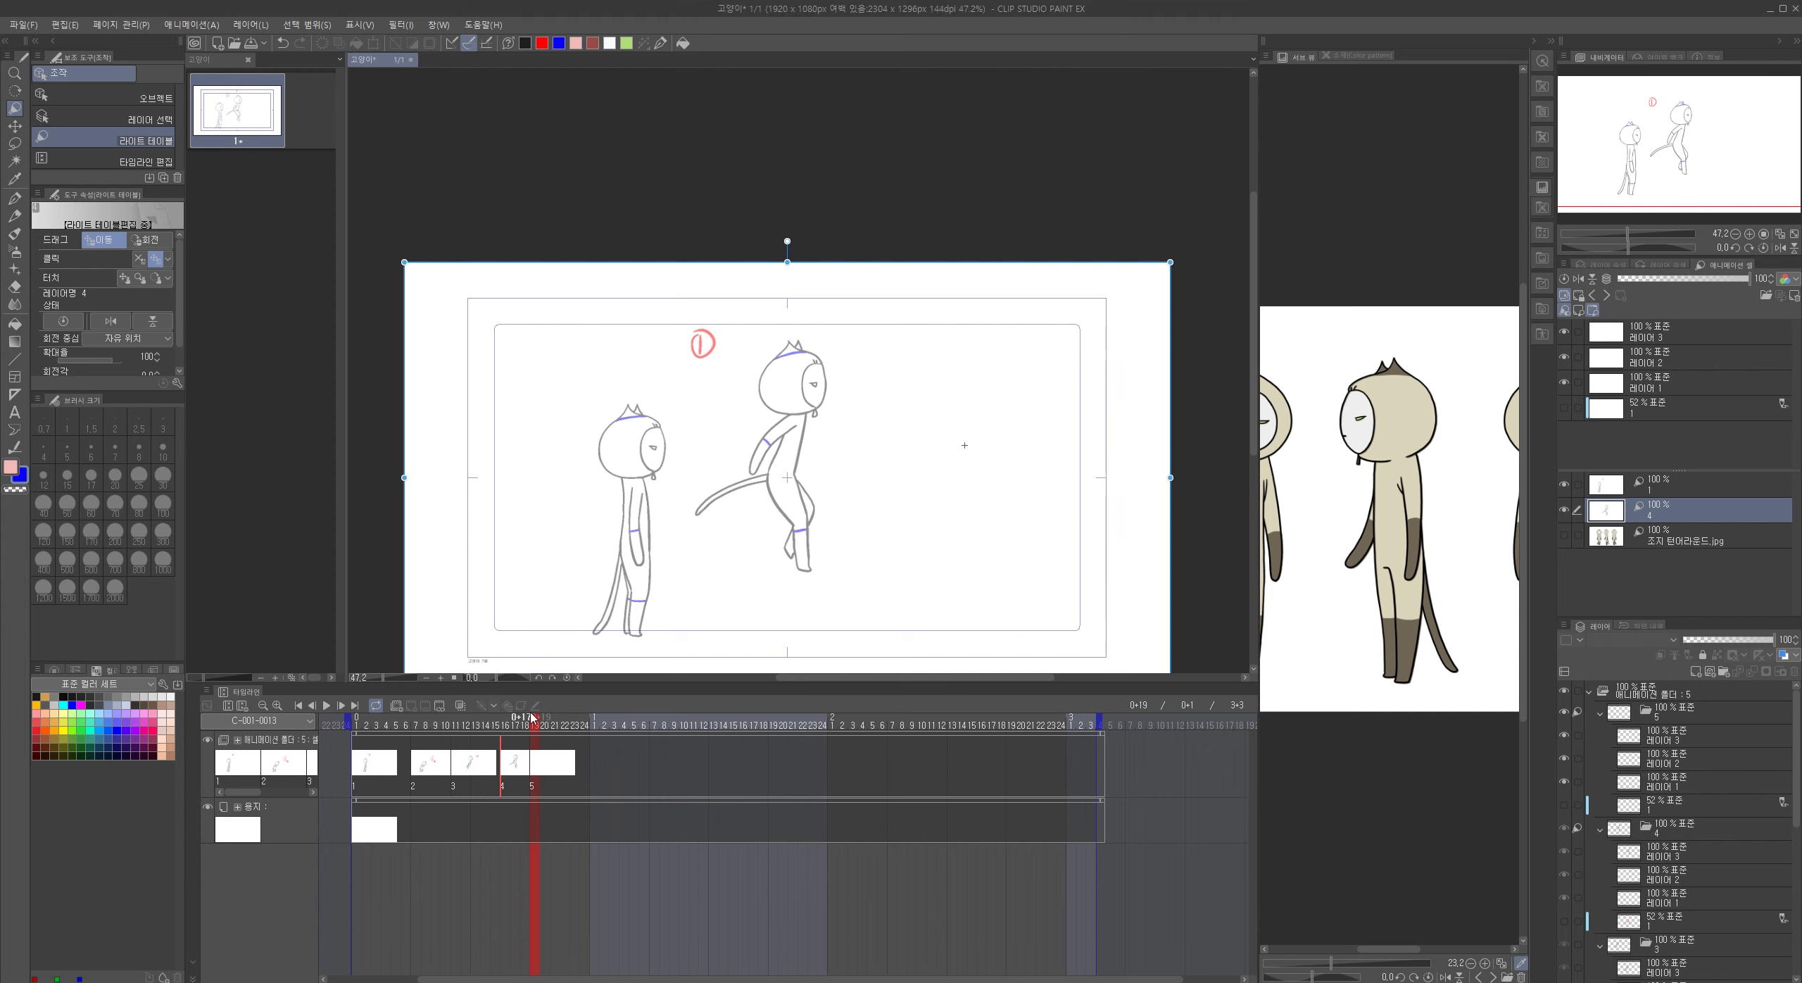
key("p")
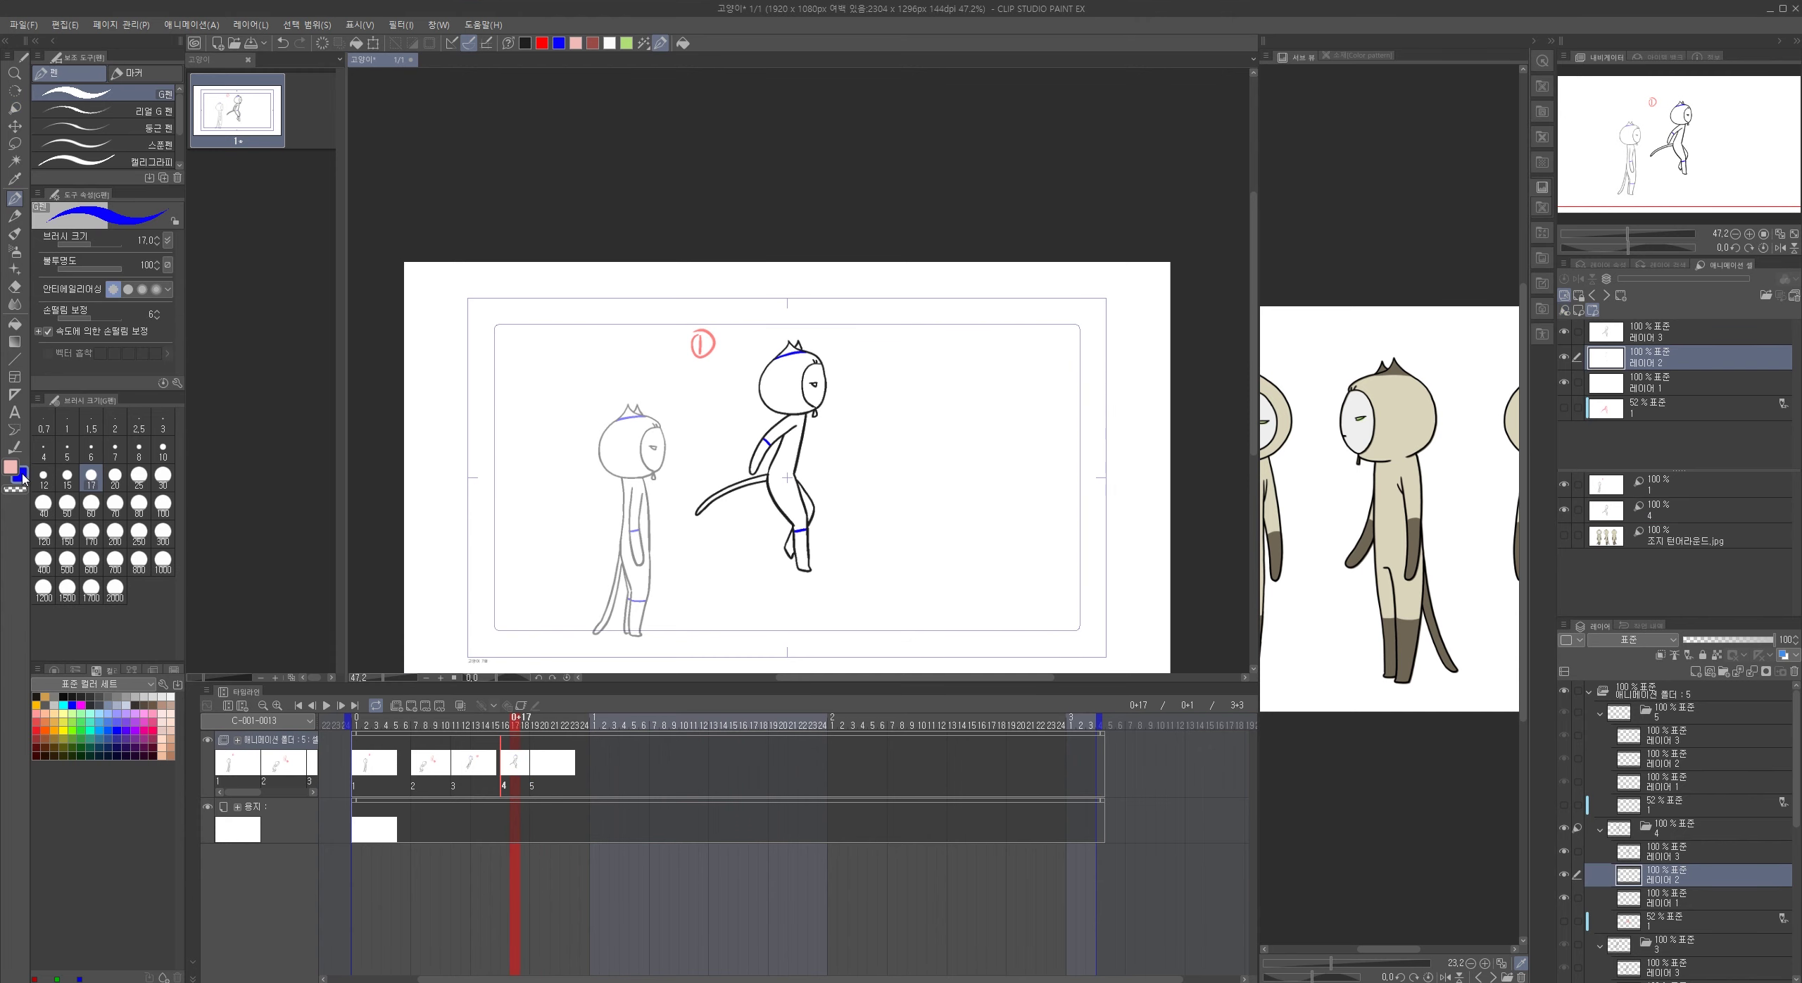
left_click(540, 45)
left_click(1680, 336)
left_click_drag(908, 378, 925, 389)
mouse_move(917, 380)
left_mouse_down()
mouse_move(915, 399)
mouse_move(912, 359)
left_mouse_up()
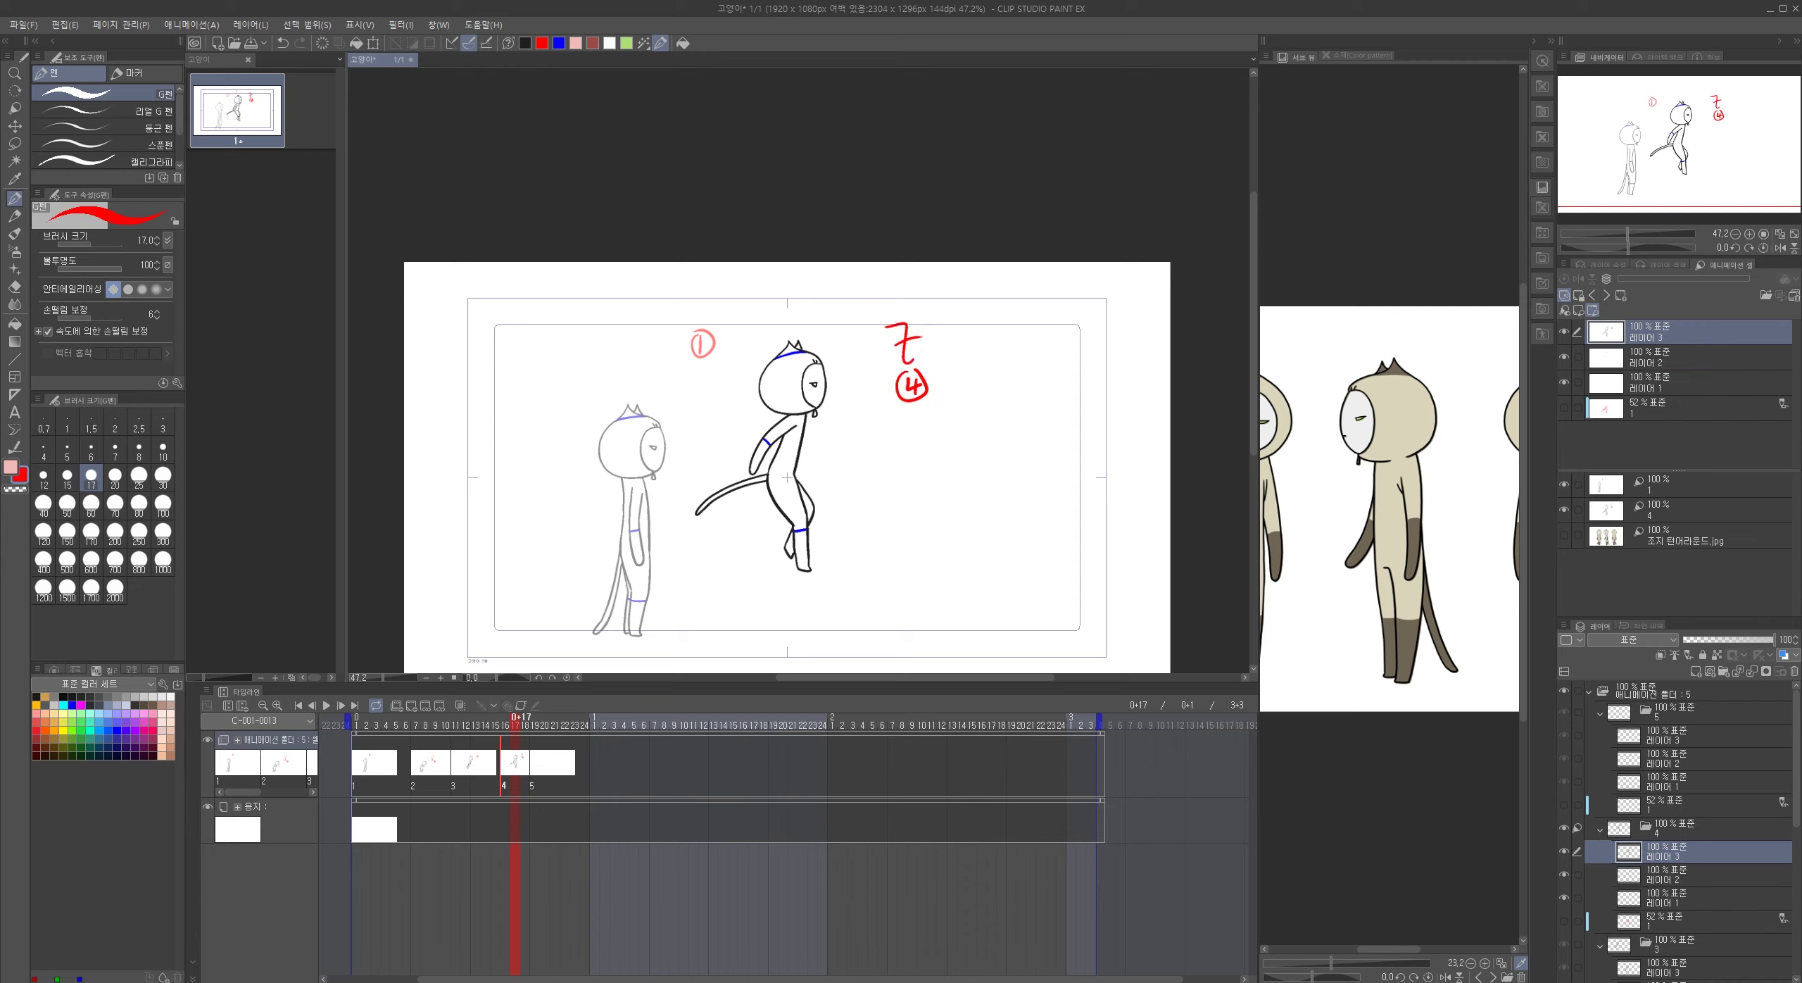
- Go to cel 5 and draw a red jump arc on its 52% draft layer, beside the leaping figure
mouse_move(515, 726)
left_mouse_down()
mouse_move(422, 729)
mouse_move(553, 711)
left_mouse_up()
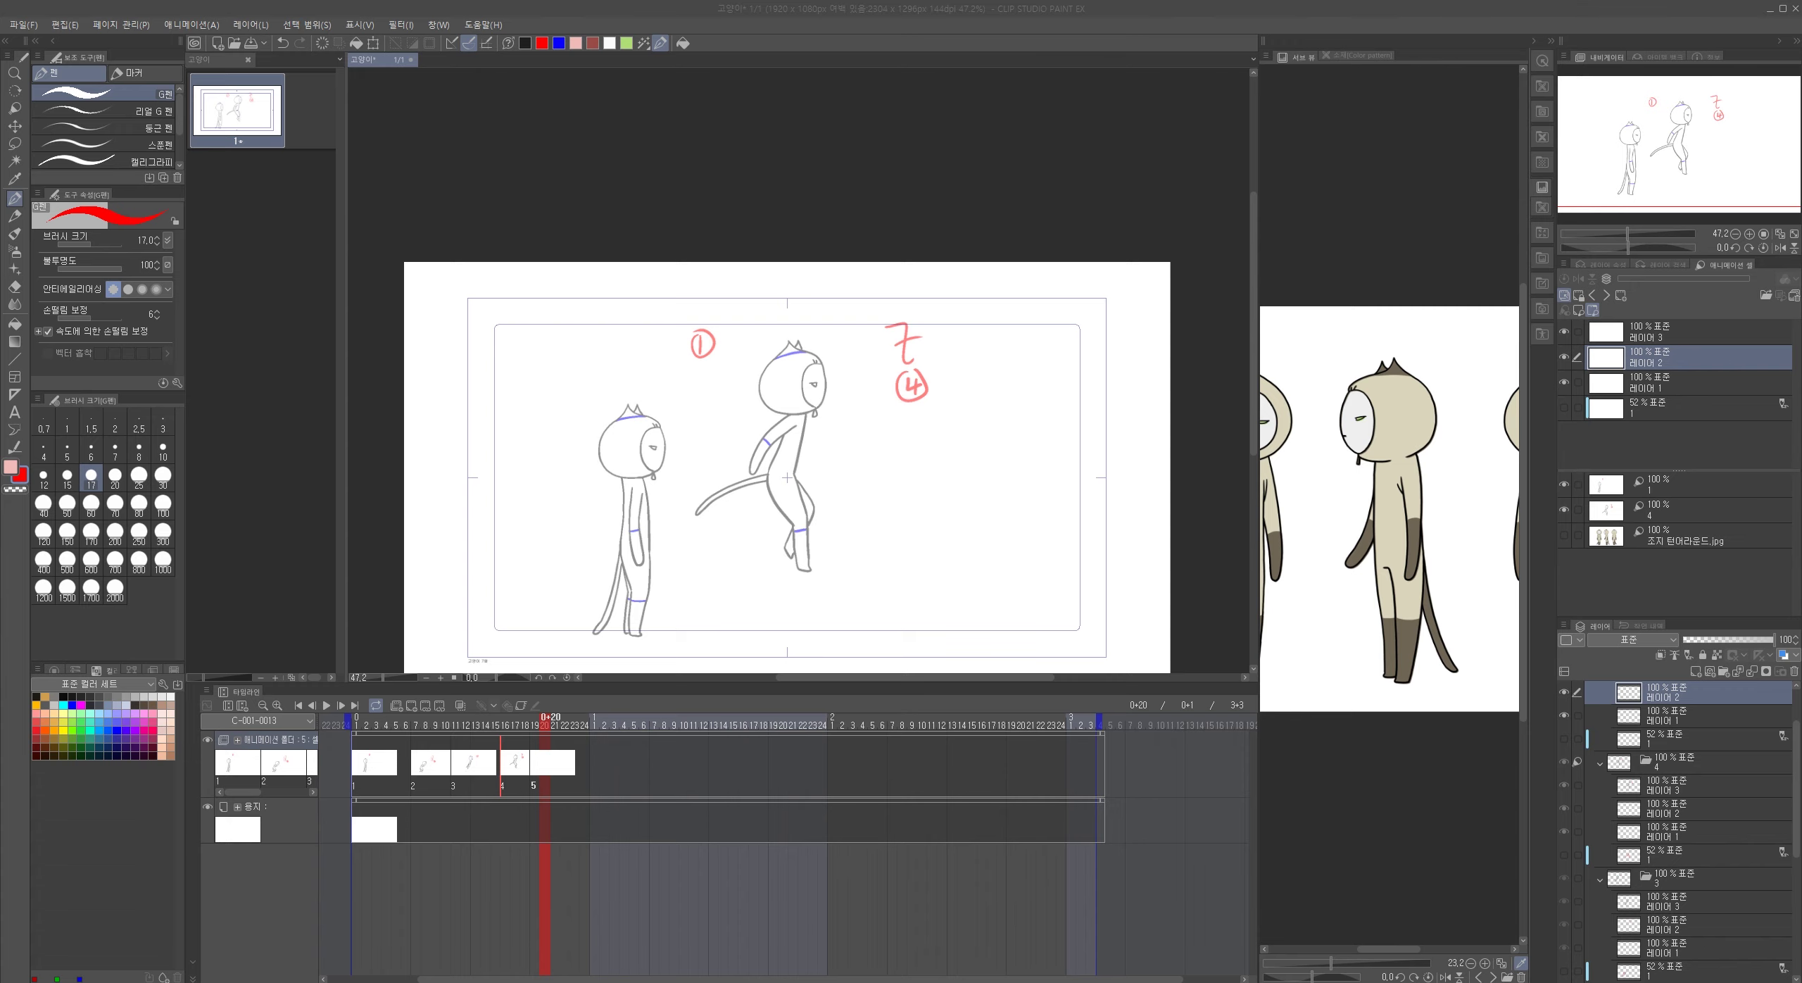
left_click(954, 46)
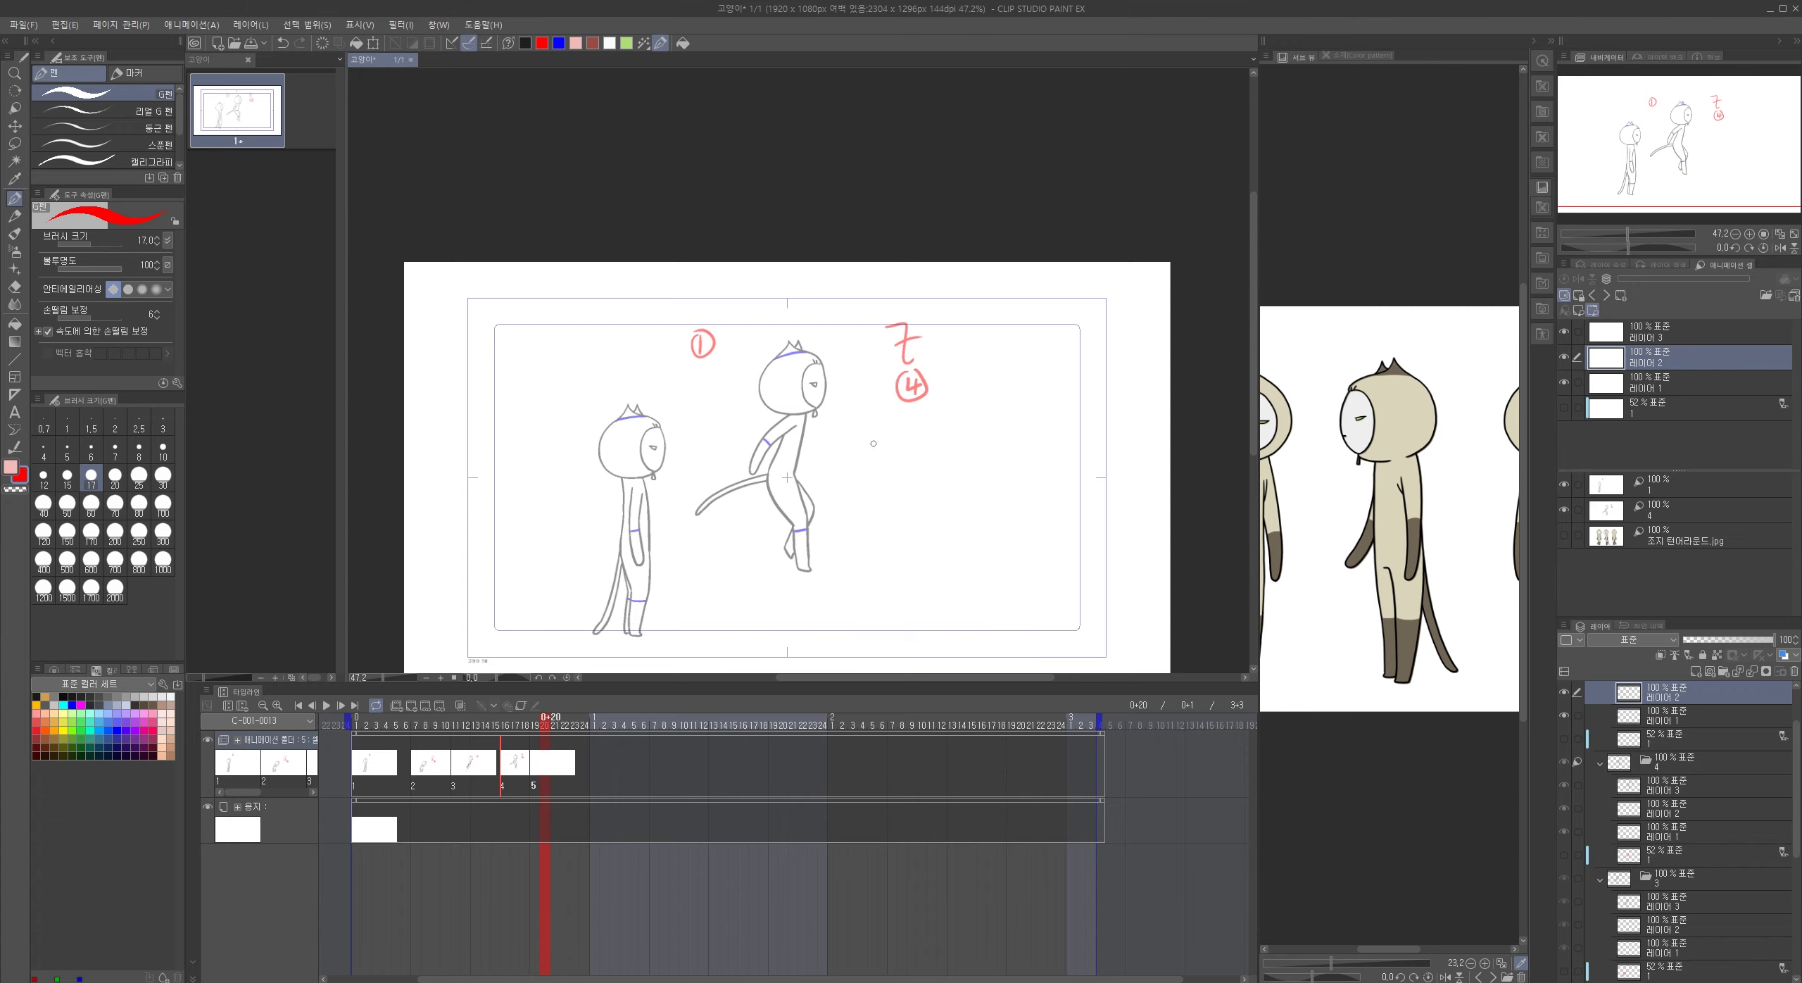
scroll(873, 443, "up", 4)
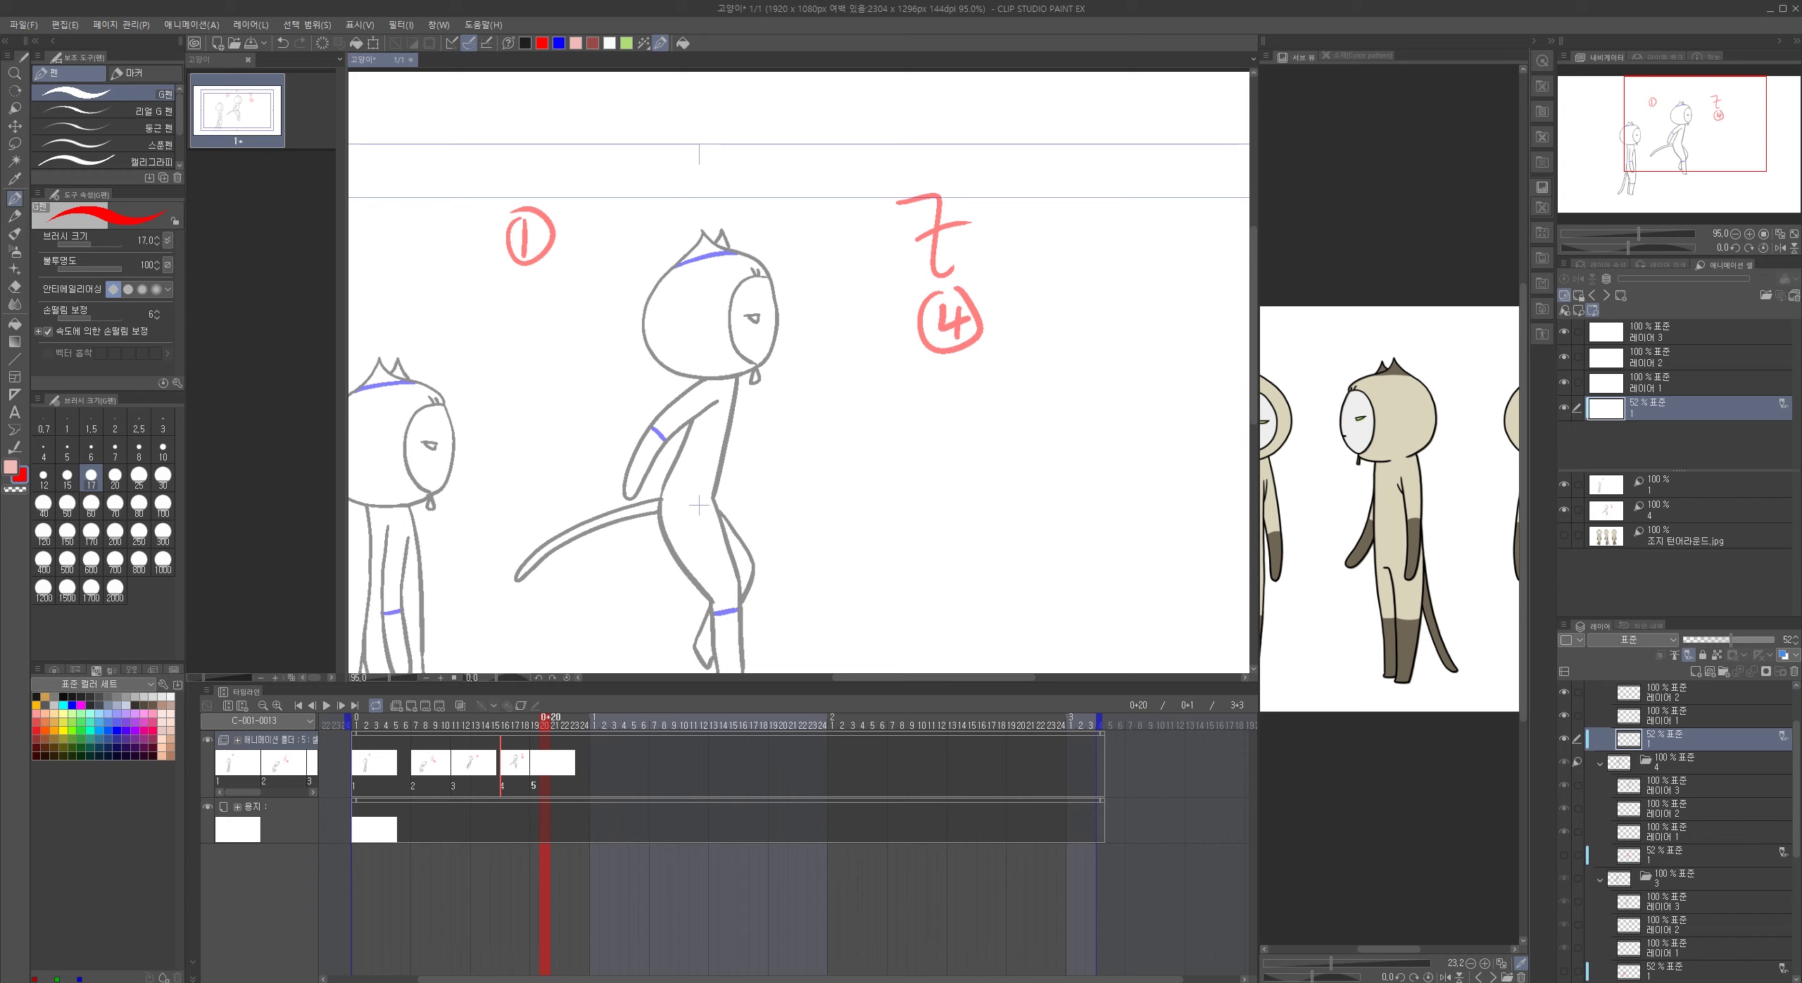
mouse_move(760, 524)
left_mouse_down()
mouse_move(805, 448)
mouse_move(928, 432)
mouse_move(986, 509)
left_mouse_up()
key("ctrl+z")
mouse_move(778, 604)
left_mouse_down()
mouse_move(908, 407)
mouse_move(1025, 574)
left_mouse_up()
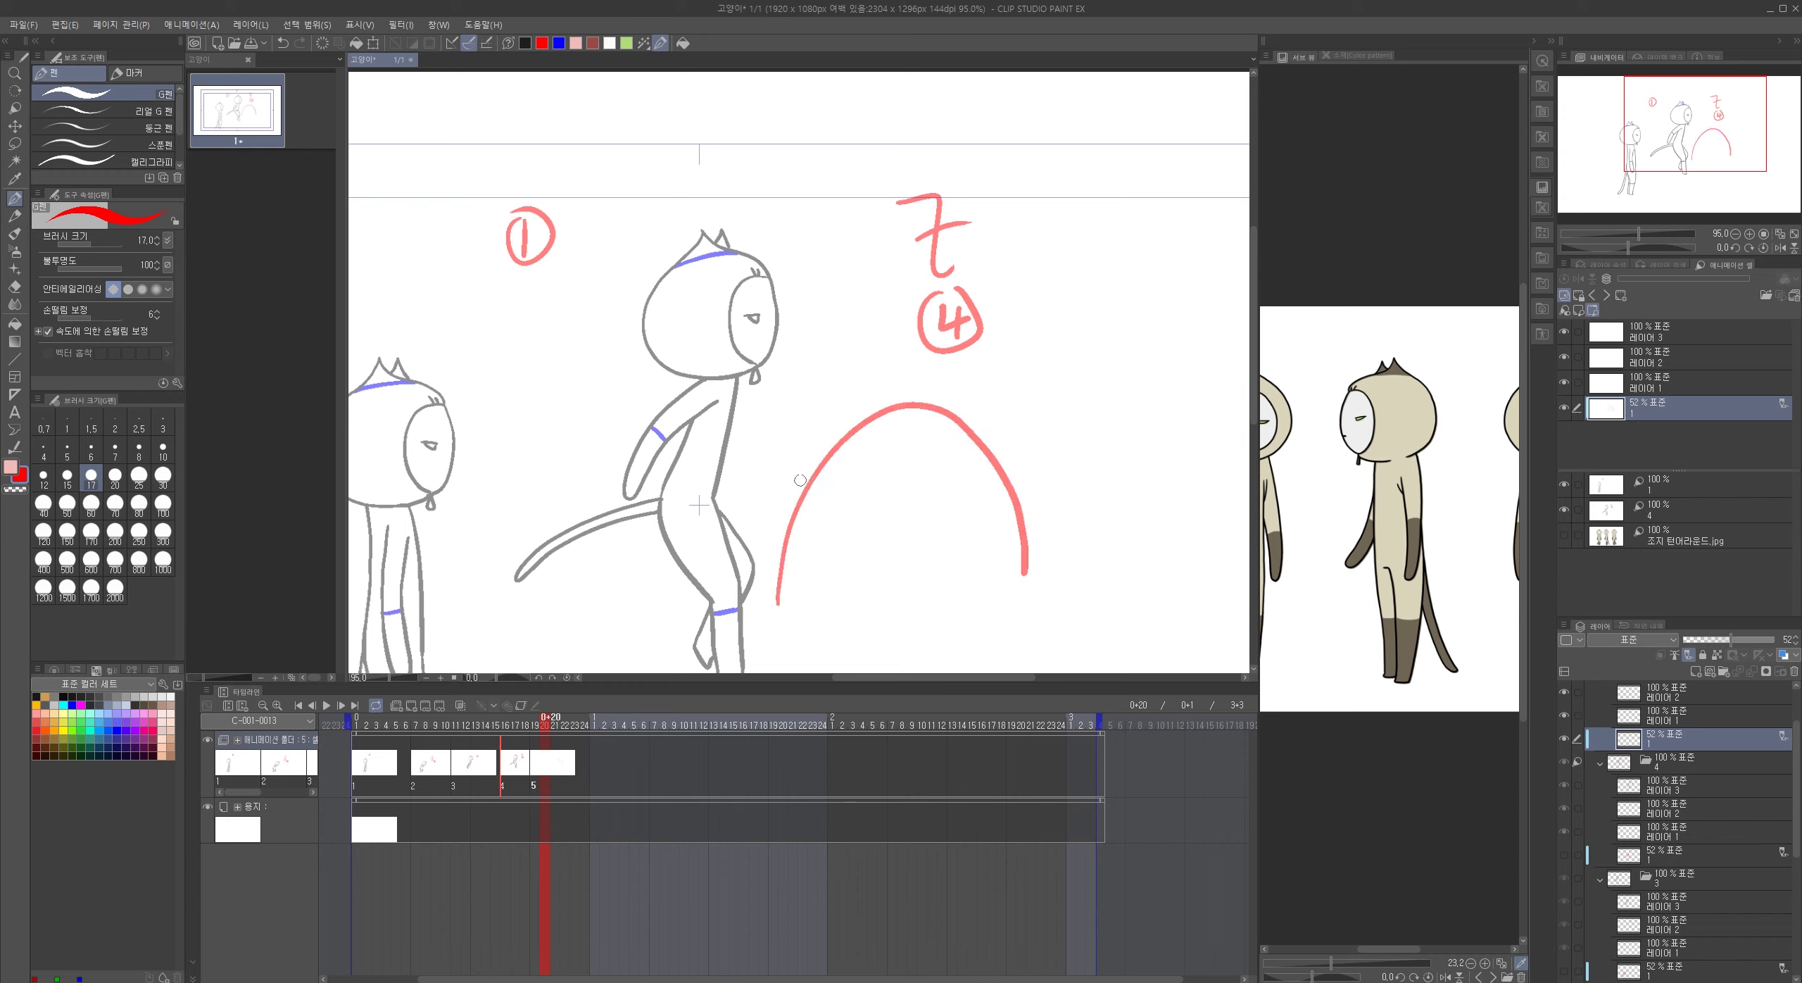
- Add spacing ticks on the arc's rising side, peak and falling side, labelling the first two 4 and 5
left_click_drag(808, 452, 839, 477)
mouse_move(773, 419)
left_mouse_down()
mouse_move(792, 426)
mouse_move(784, 449)
left_mouse_up()
left_click_drag(901, 404, 901, 424)
mouse_move(893, 358)
left_mouse_down()
mouse_move(906, 374)
mouse_move(920, 352)
left_mouse_up()
left_click_drag(1002, 454, 980, 471)
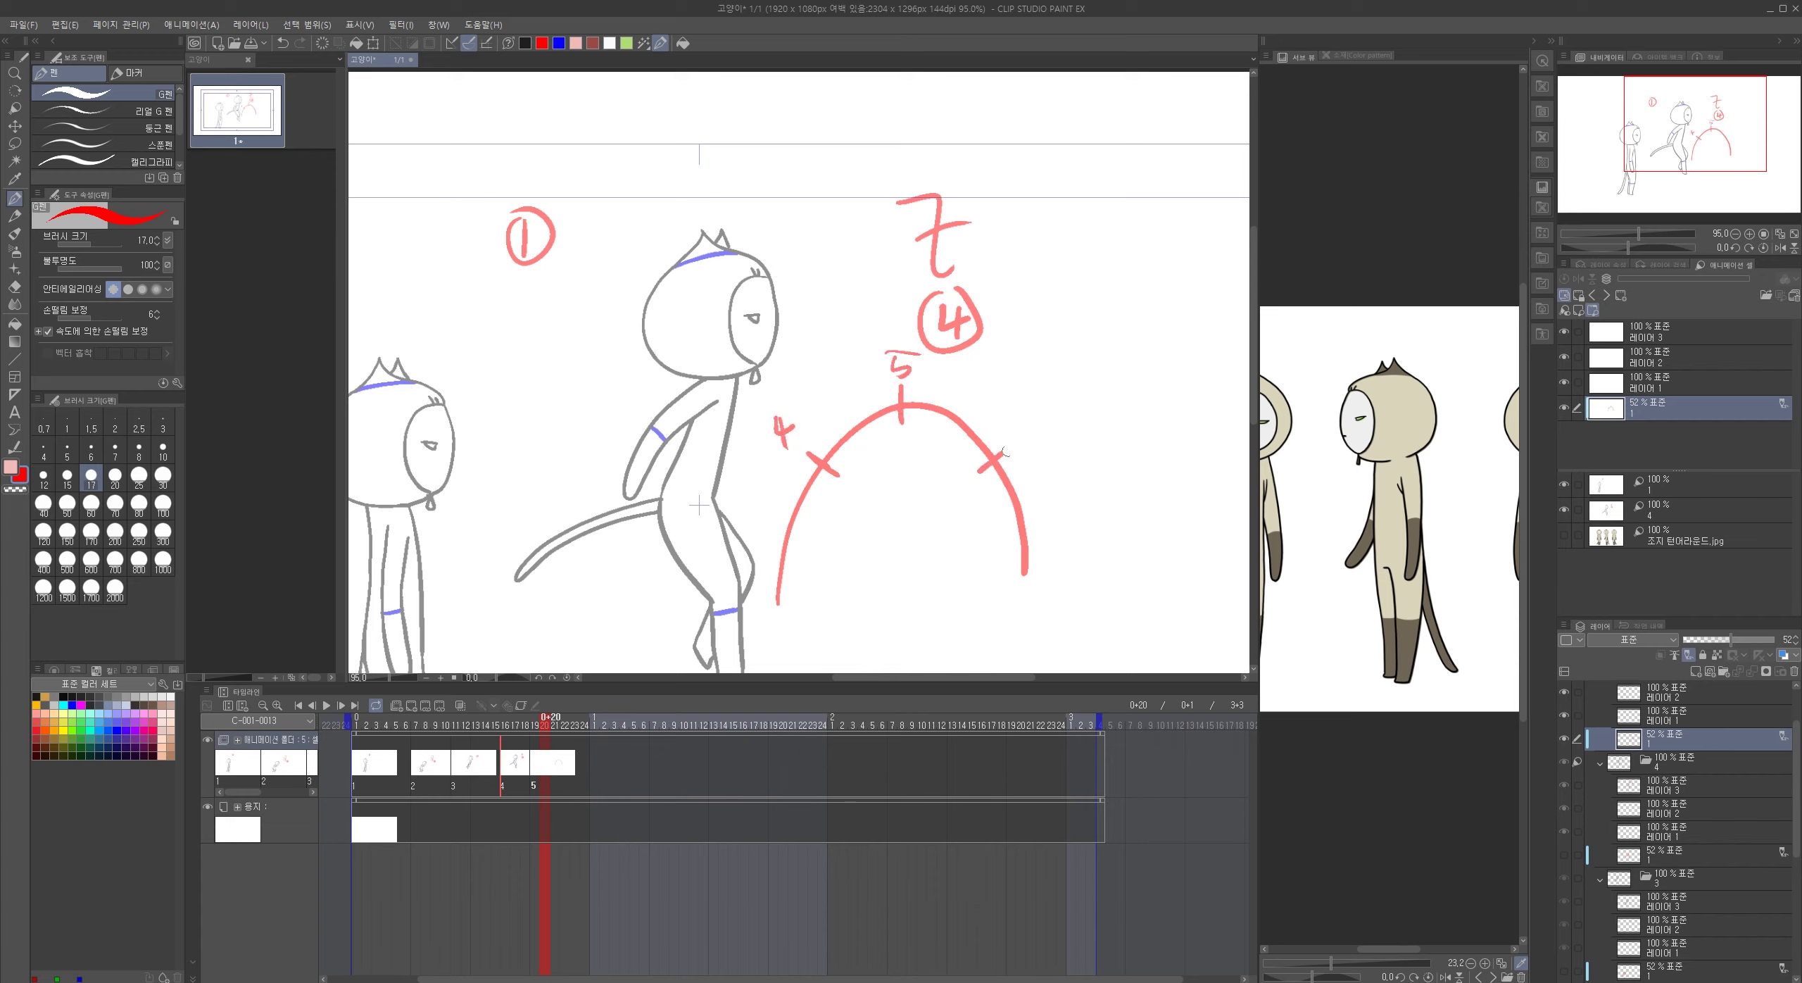
- Join the arc's rising- and falling-side ticks with a horizontal line and label the falling-side tick 6
left_click_drag(807, 462, 1042, 442)
scroll(1039, 549, "down", 4)
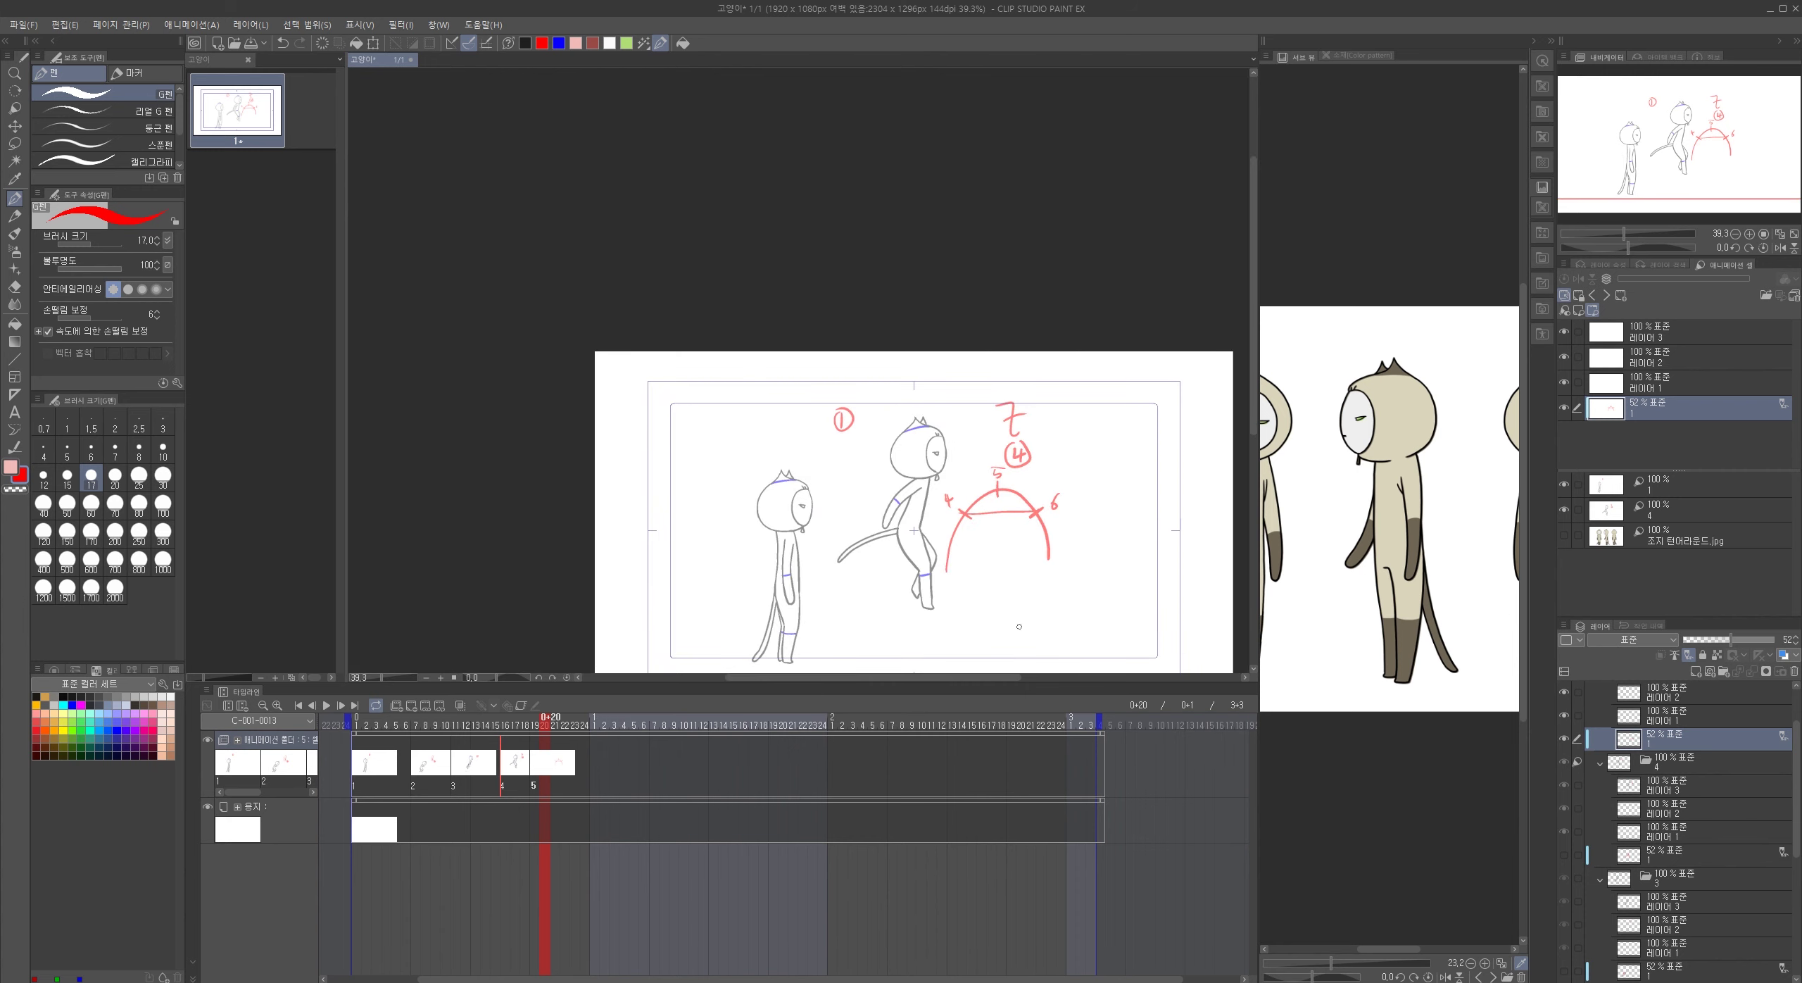
- Clear the whole jump-arc sketch from cel 5's 52% draft layer
left_click(1664, 518)
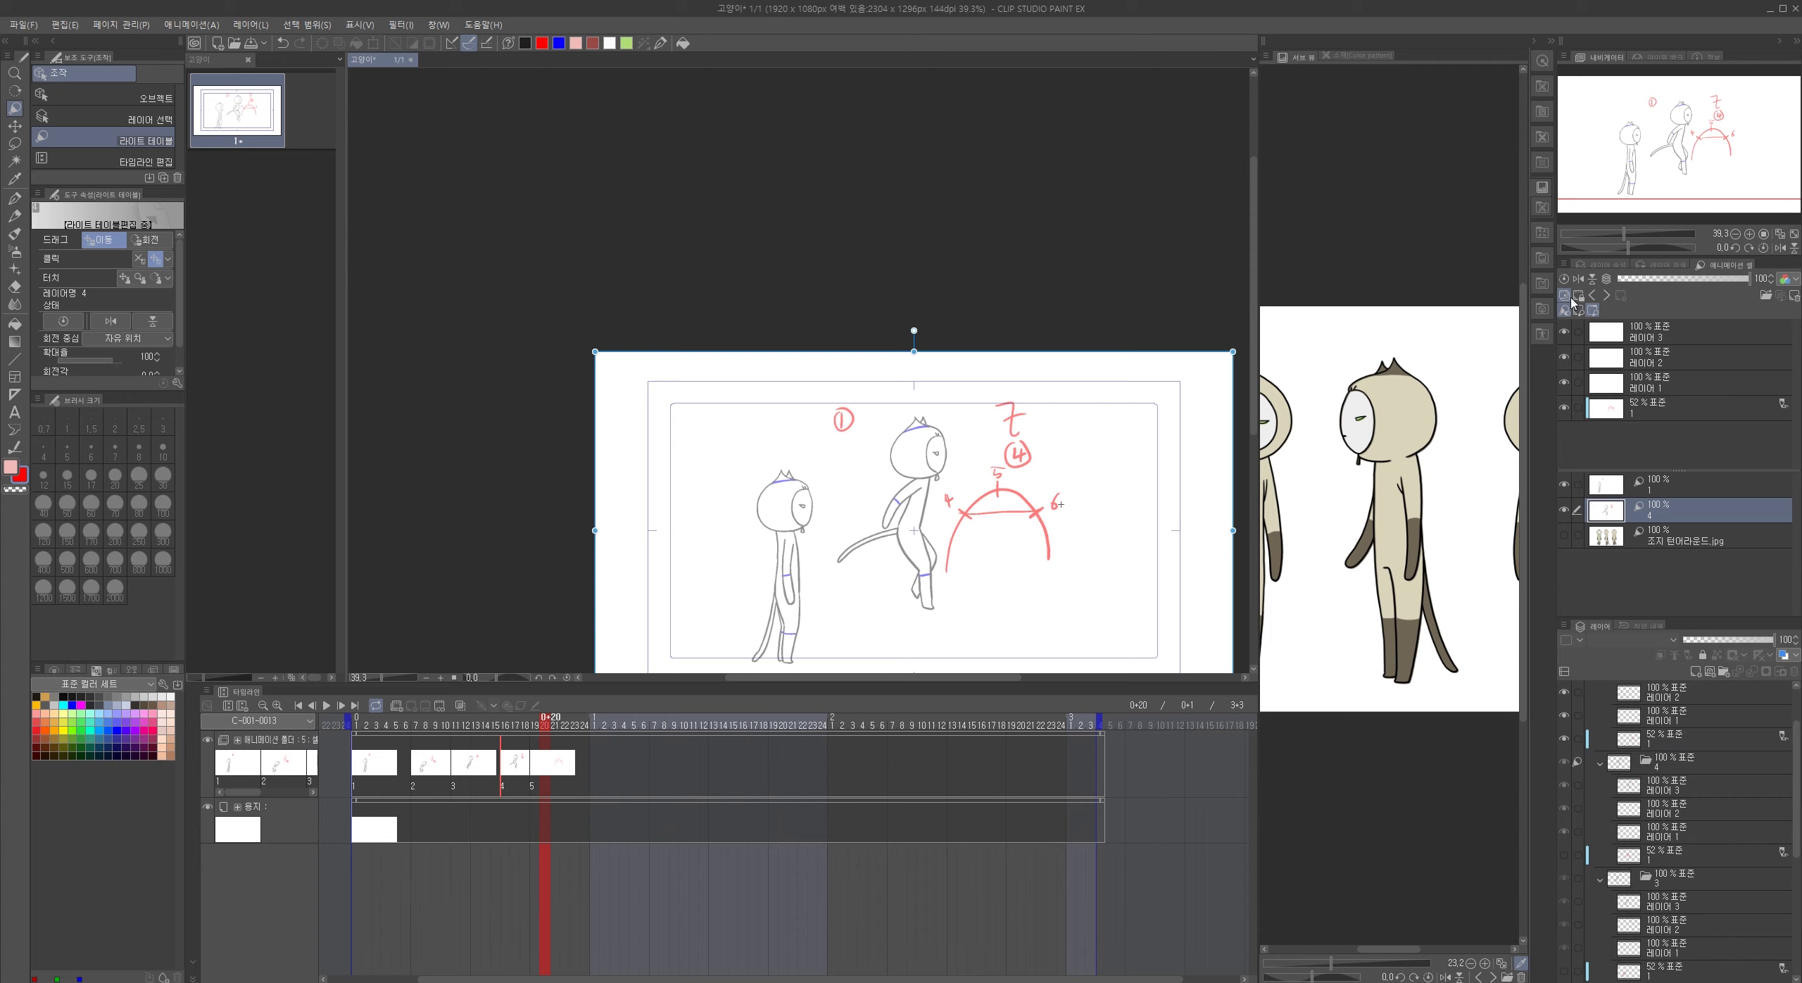
scroll(1067, 507, "up", 2)
scroll(1077, 513, "up", 1)
left_click_drag(996, 550, 924, 526)
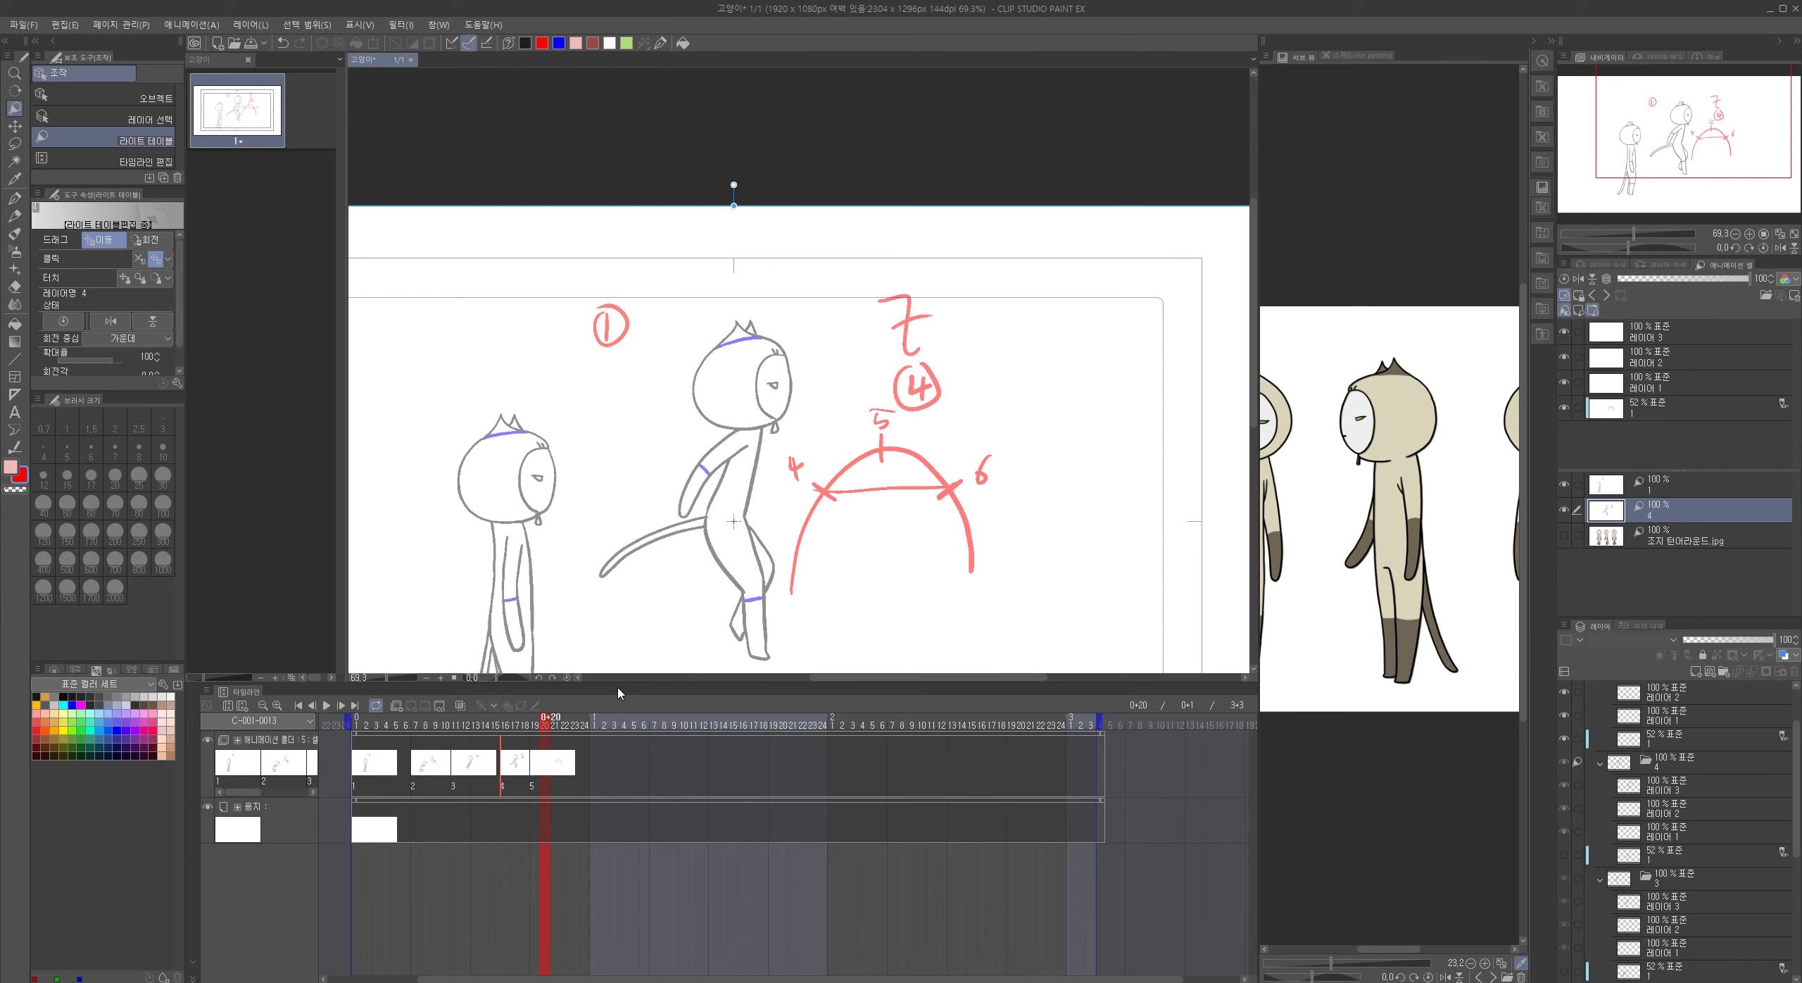
scroll(753, 434, "up", 8)
left_click_drag(751, 426, 888, 400)
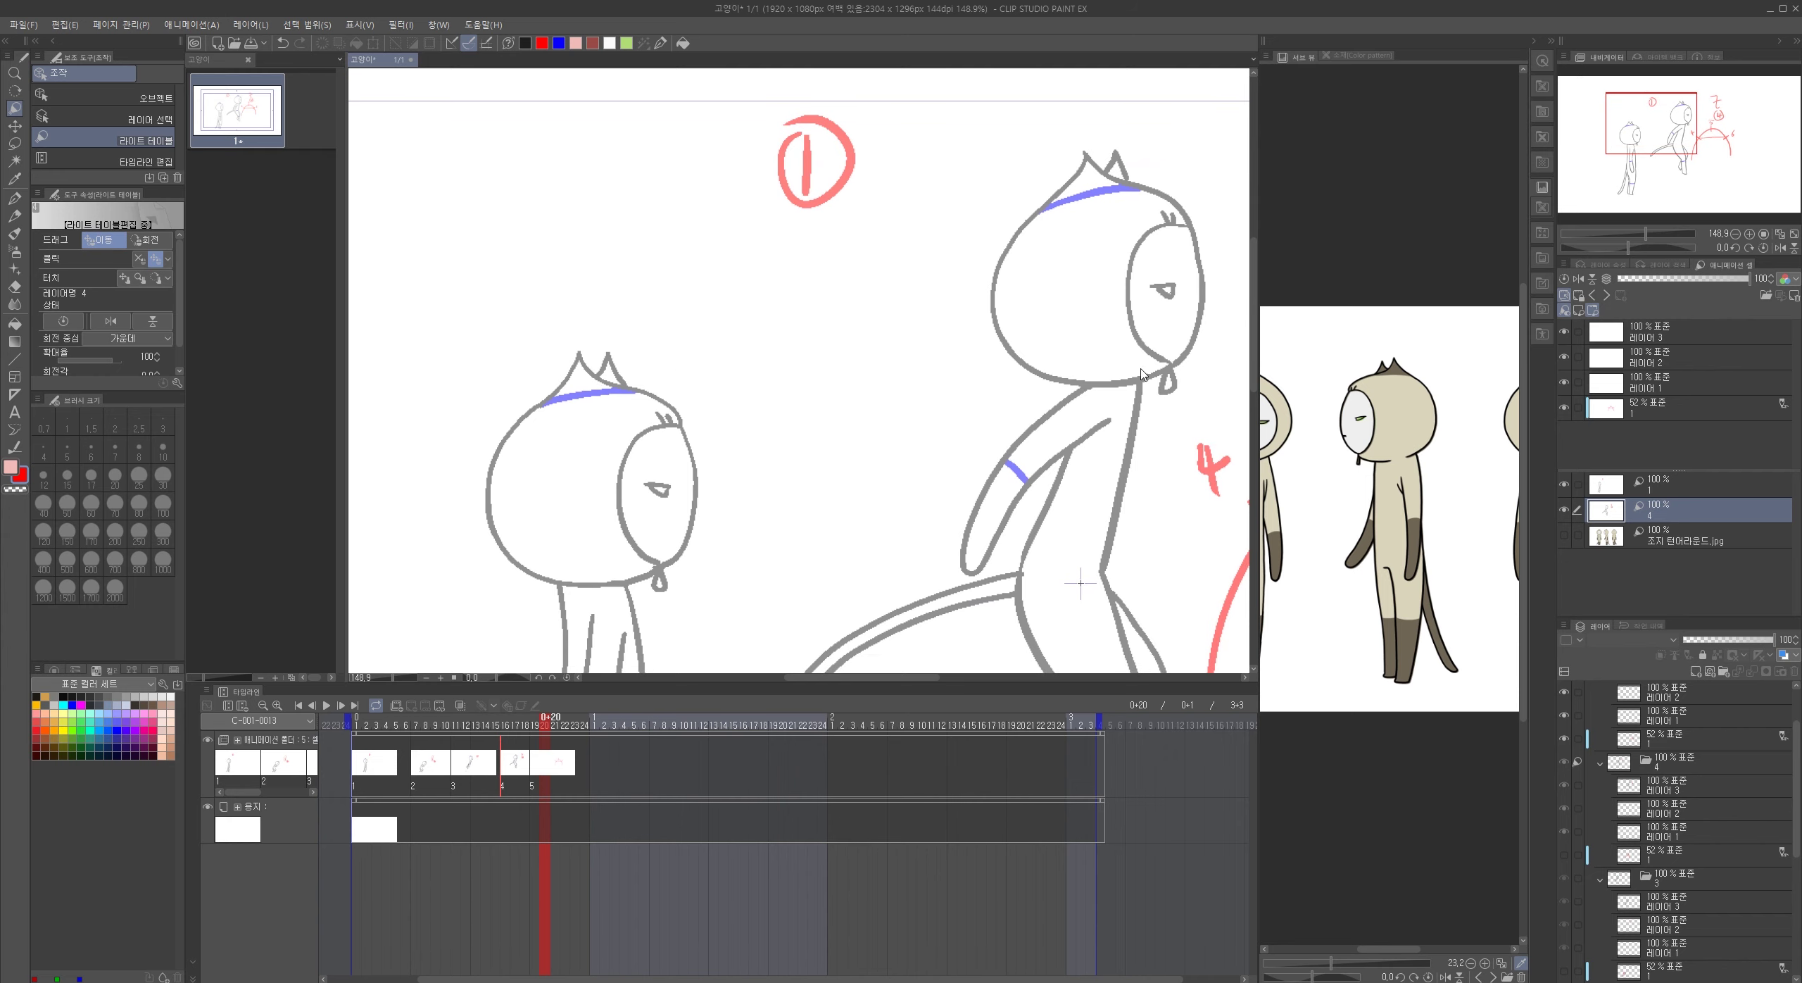
left_click(1676, 417)
key("p")
key("ctrl+a")
key("Delete")
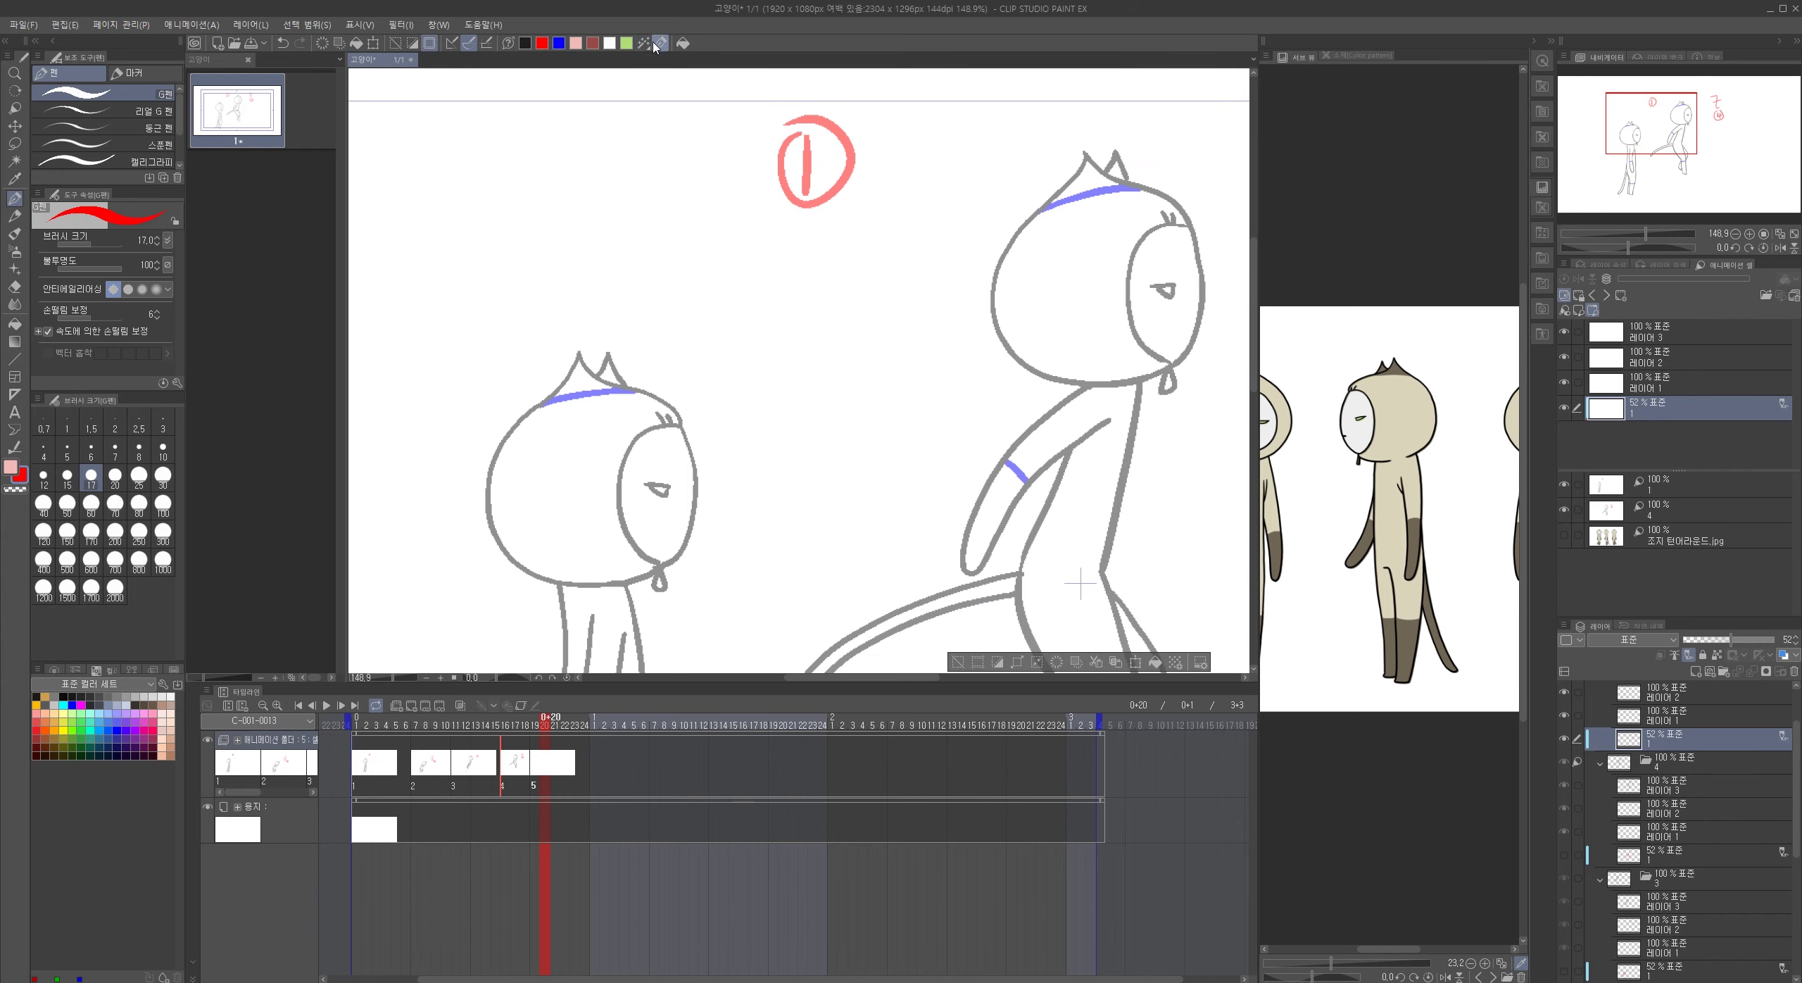
- Trace the standing figure's head in red on the draft layer, including the ears, face outline, eye and chin drop
left_click(660, 47)
mouse_move(579, 352)
left_mouse_down()
mouse_move(517, 419)
mouse_move(486, 512)
mouse_move(567, 588)
left_mouse_up()
mouse_move(600, 378)
left_mouse_down()
mouse_move(682, 431)
mouse_move(636, 441)
mouse_move(617, 476)
mouse_move(629, 536)
mouse_move(670, 568)
left_mouse_up()
mouse_move(684, 423)
left_mouse_down()
mouse_move(690, 538)
mouse_move(672, 572)
left_mouse_up()
left_click_drag(551, 583, 655, 568)
mouse_move(634, 484)
left_mouse_down()
mouse_move(676, 485)
mouse_move(665, 499)
left_mouse_up()
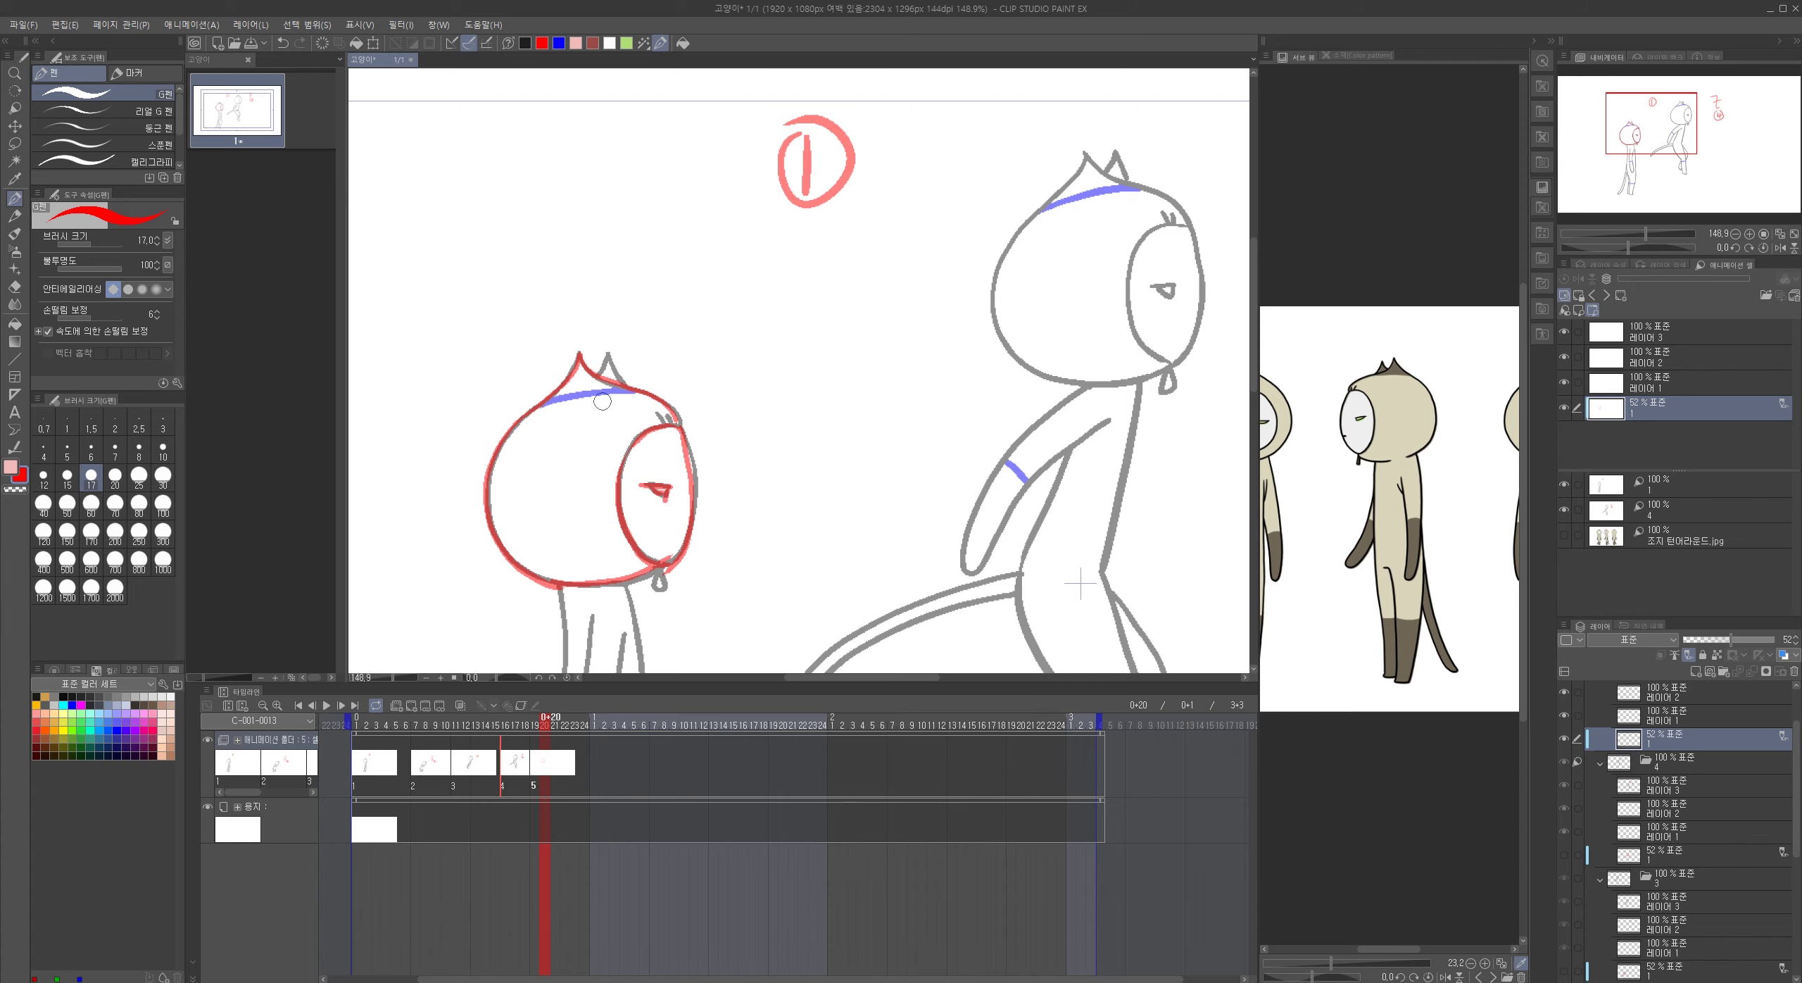
left_click_drag(593, 374, 660, 425)
left_click_drag(657, 566, 661, 560)
- Rotate the red head draft clockwise so the face tilts forward and down
left_click_drag(839, 550, 735, 449)
left_click_drag(730, 519, 785, 466)
mouse_move(630, 461)
left_mouse_down()
mouse_move(690, 300)
mouse_move(679, 470)
left_mouse_up()
key("ctrl+t")
mouse_move(705, 373)
left_mouse_down()
mouse_move(704, 412)
mouse_move(639, 414)
mouse_move(658, 486)
mouse_move(636, 425)
mouse_move(747, 376)
left_mouse_up()
left_click_drag(630, 394, 625, 398)
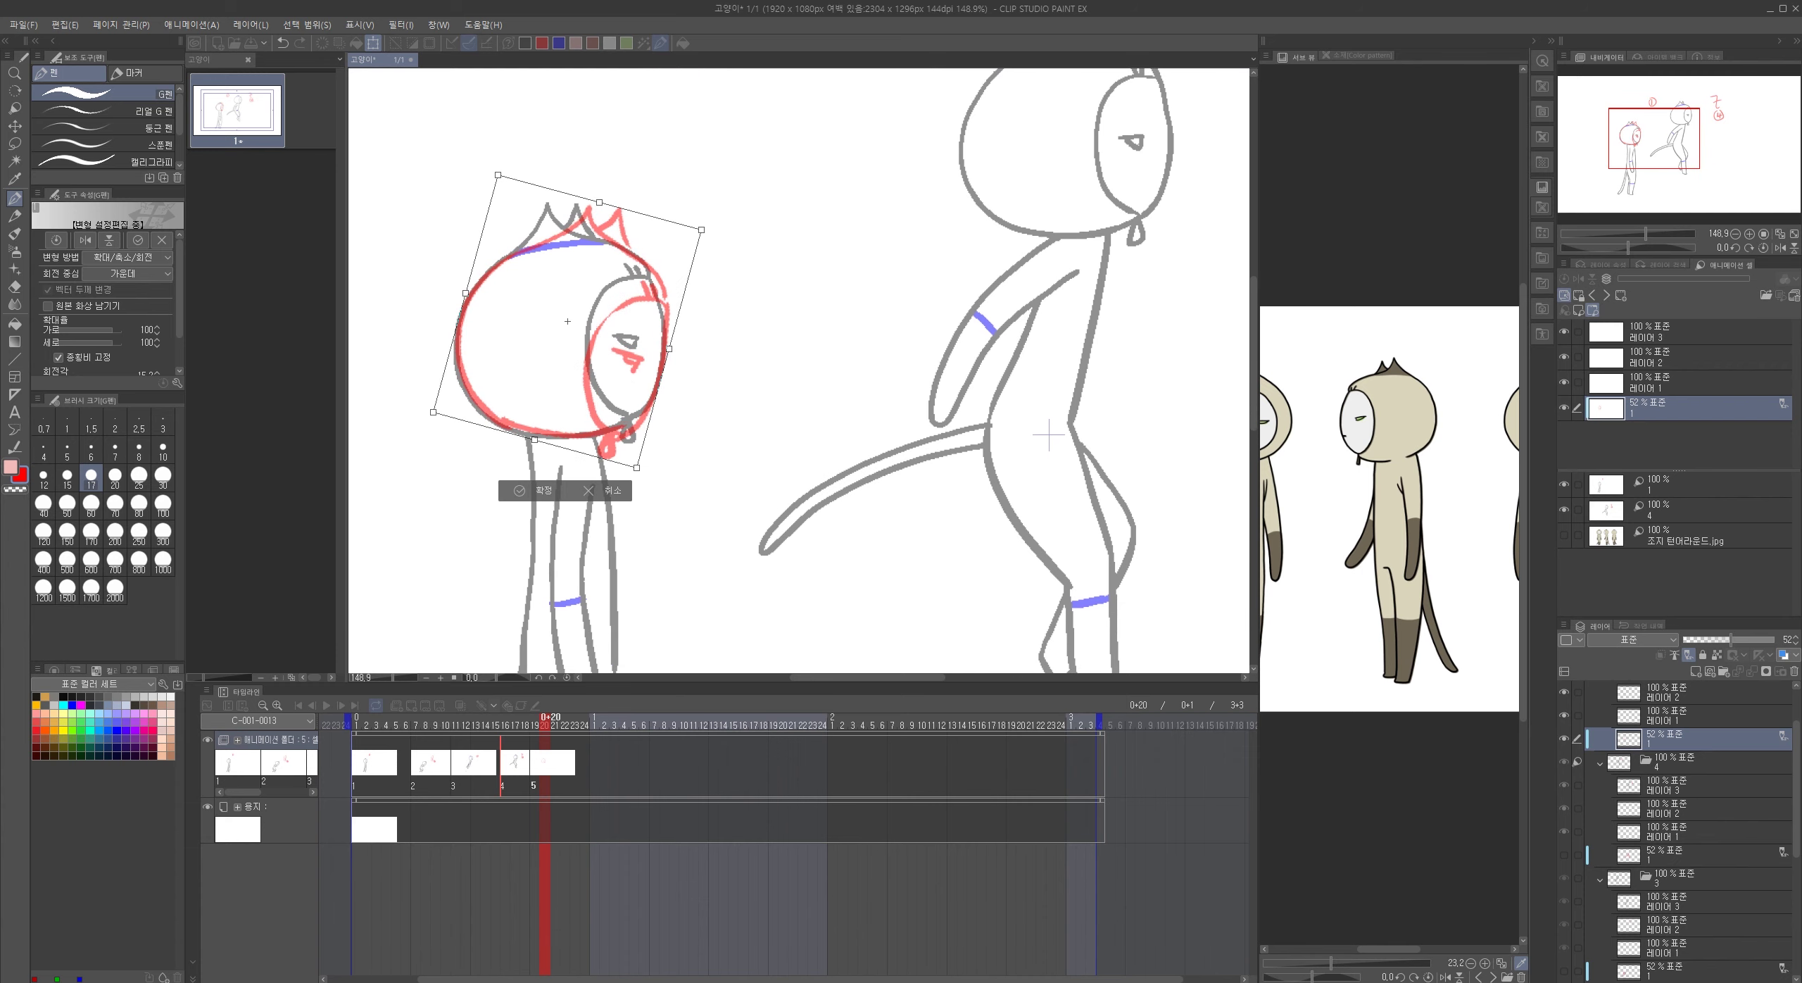
key("Return")
- Sketch the swept-back arms and the torso down to the hip line in red beneath the tilted head
left_click_drag(694, 561, 682, 394)
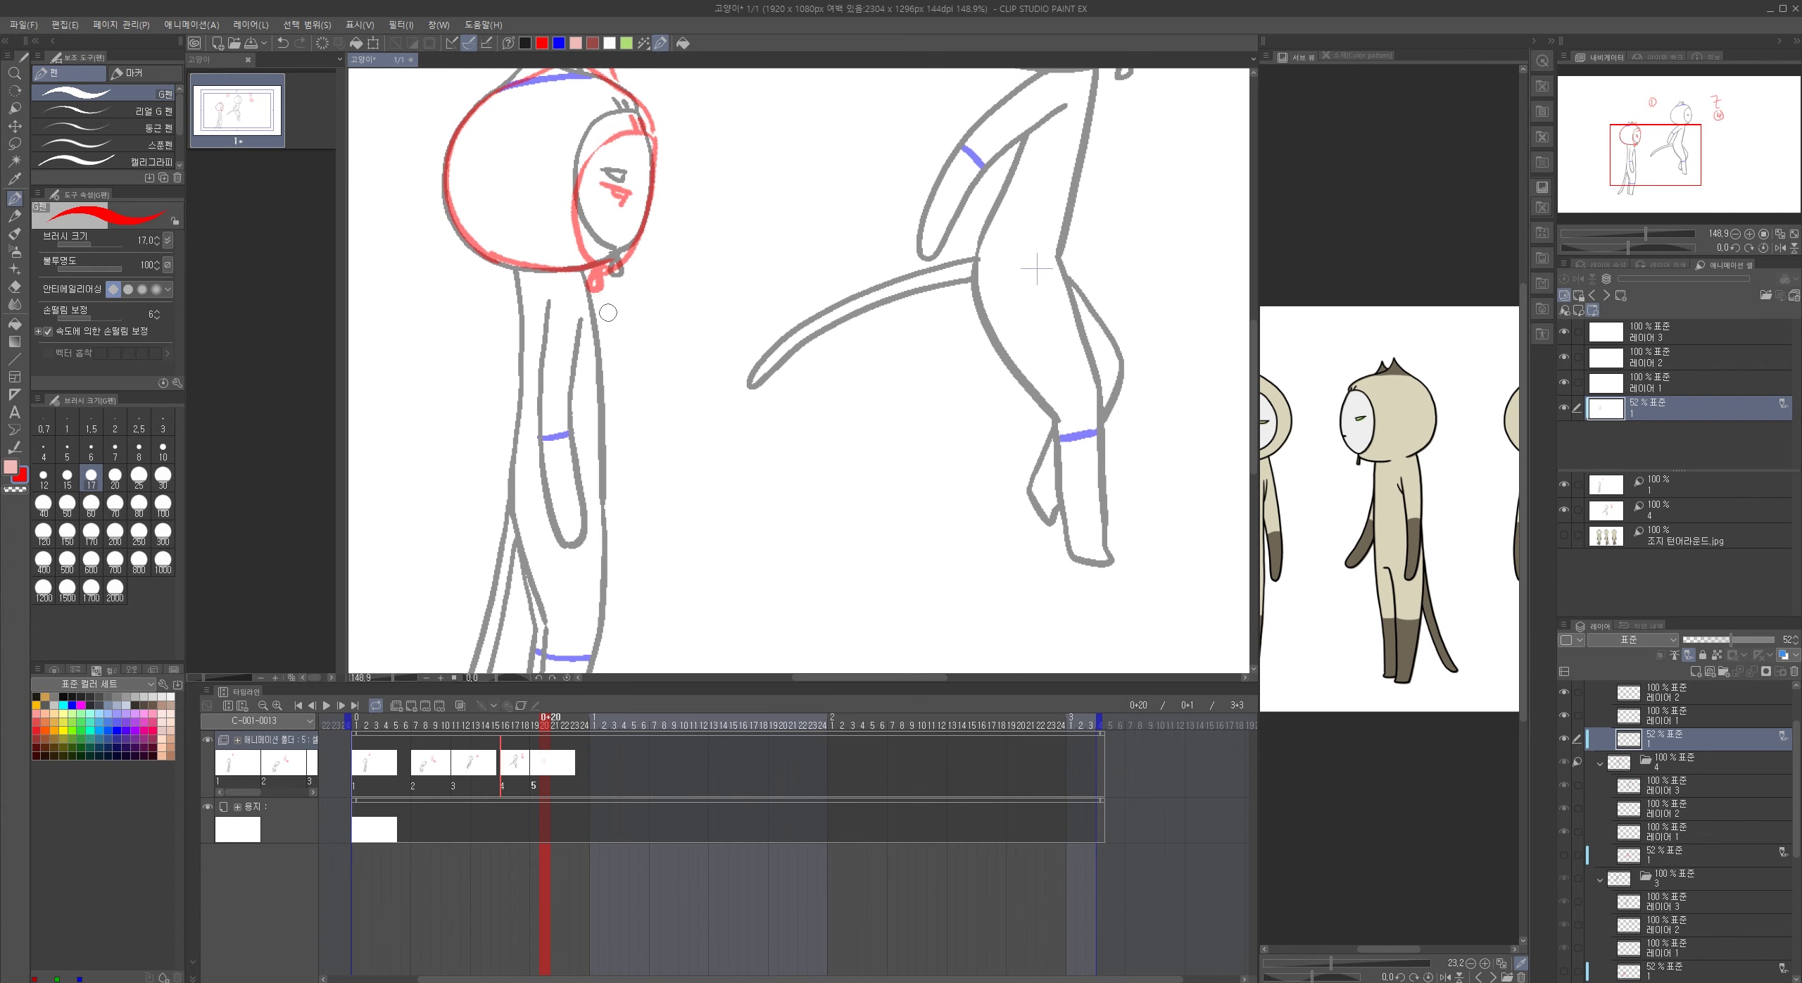
left_click_drag(525, 270, 465, 489)
key("ctrl+z")
left_click_drag(511, 271, 436, 456)
mouse_move(589, 270)
left_mouse_down()
mouse_move(558, 337)
mouse_move(541, 467)
mouse_move(545, 360)
mouse_move(530, 501)
left_mouse_up()
key("ctrl+z")
left_click_drag(439, 451, 437, 489)
mouse_move(438, 481)
left_mouse_down()
mouse_move(532, 498)
mouse_move(550, 612)
left_mouse_up()
mouse_move(500, 425)
left_mouse_down()
mouse_move(845, 424)
mouse_move(653, 407)
mouse_move(645, 421)
mouse_move(712, 392)
mouse_move(644, 448)
mouse_move(640, 500)
mouse_move(646, 476)
mouse_move(671, 496)
mouse_move(677, 443)
mouse_move(776, 418)
mouse_move(667, 493)
left_mouse_up()
mouse_move(788, 587)
left_mouse_down()
mouse_move(683, 529)
mouse_move(631, 373)
mouse_move(701, 473)
left_mouse_up()
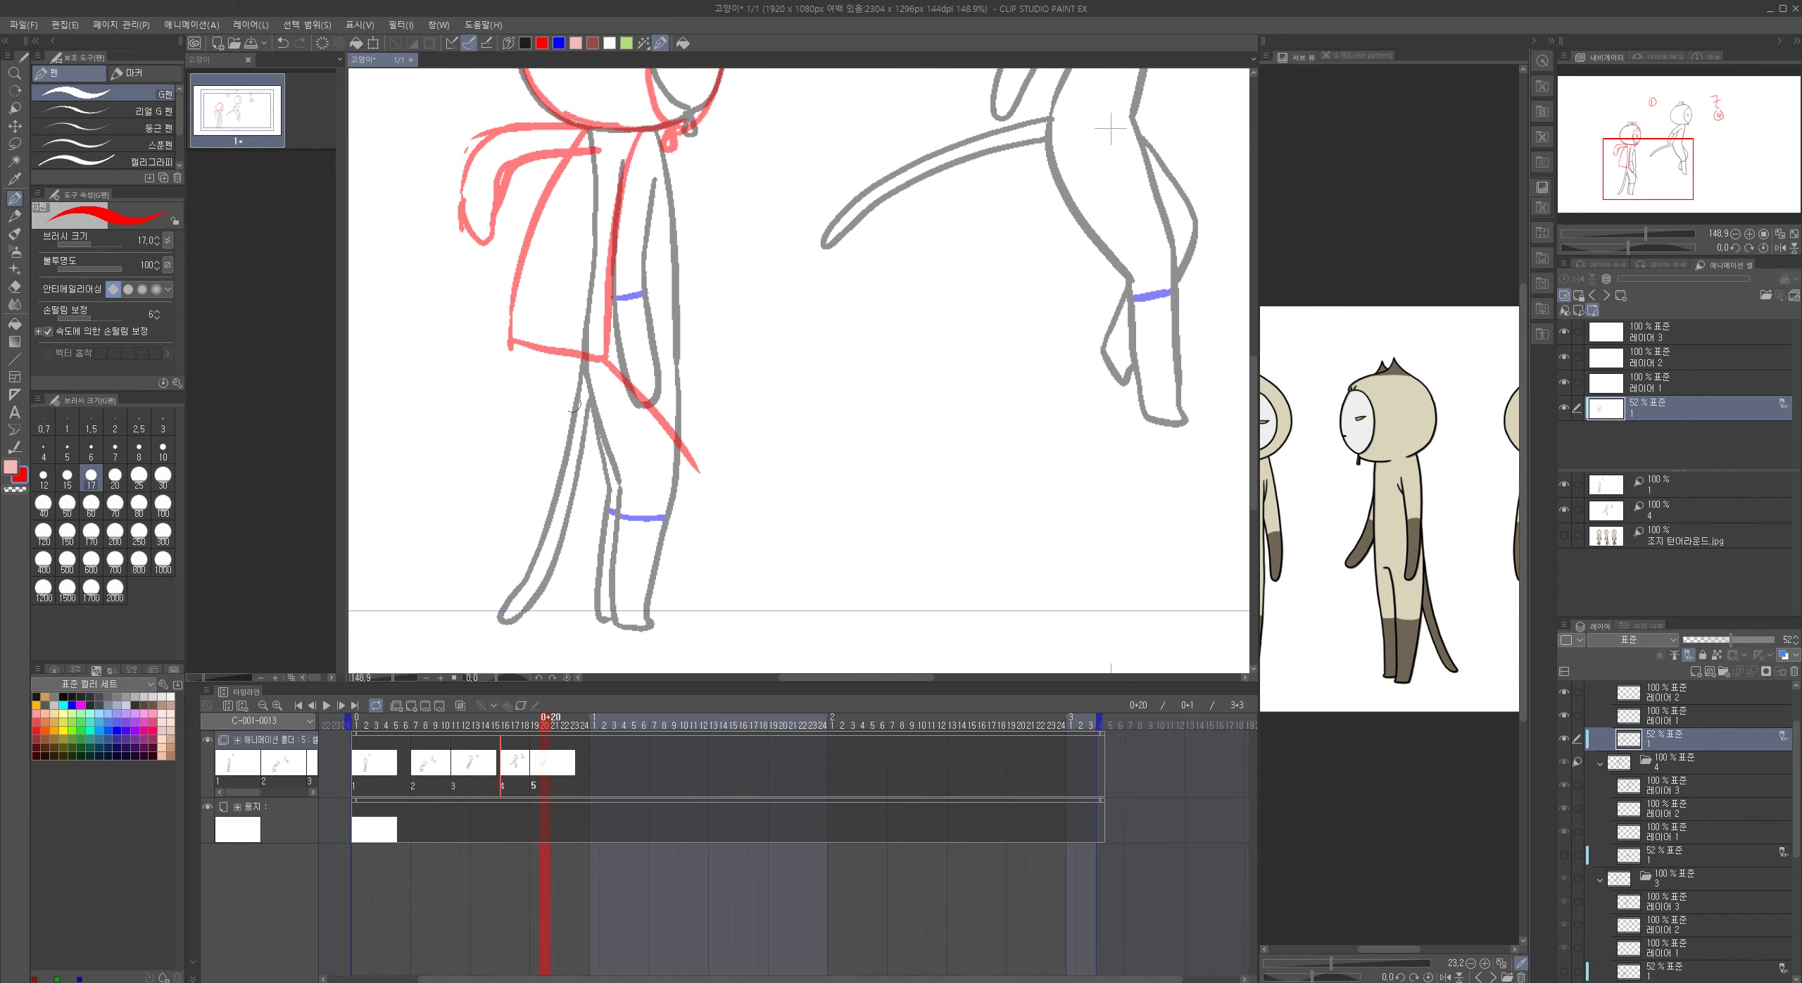
- Sketch both legs in red reaching forward from the hips, with knee lines and feet
mouse_move(511, 346)
left_mouse_down()
mouse_move(529, 395)
mouse_move(650, 501)
mouse_move(635, 475)
mouse_move(685, 453)
mouse_move(732, 548)
left_mouse_up()
mouse_move(629, 478)
left_mouse_down()
mouse_move(713, 595)
mouse_move(737, 585)
left_mouse_up()
left_click_drag(725, 519, 751, 596)
left_click_drag(703, 499, 746, 603)
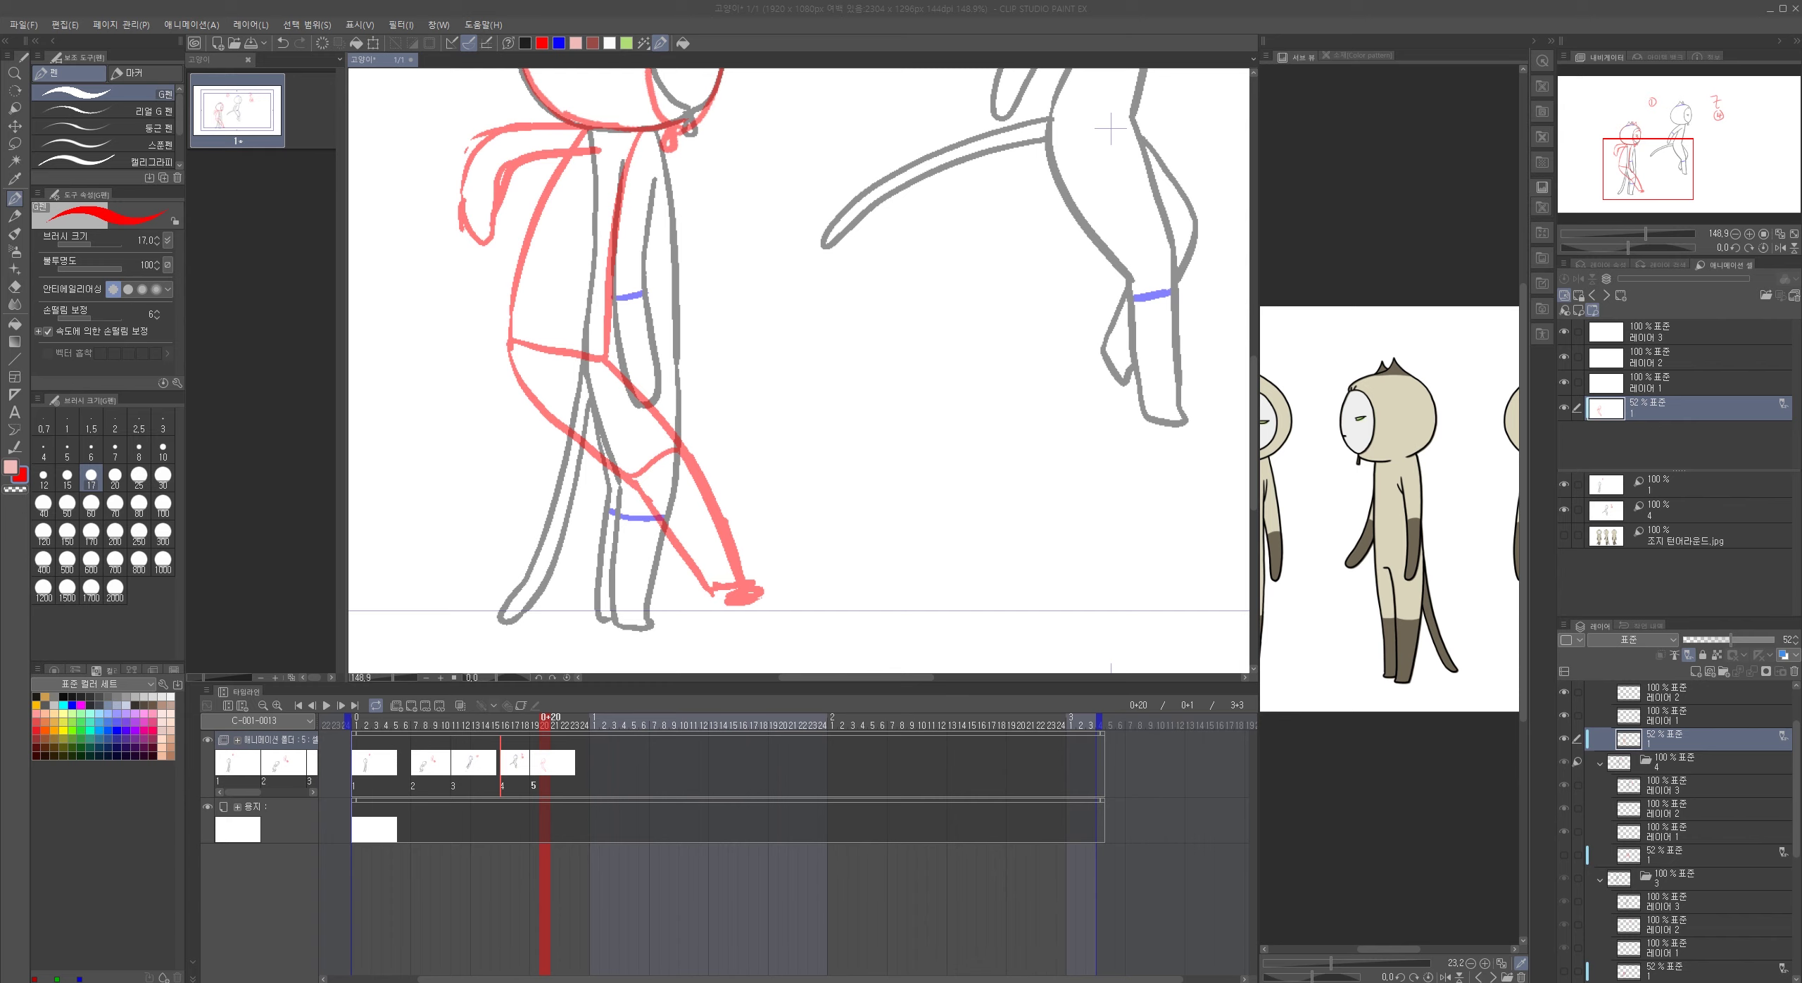
mouse_move(607, 362)
left_mouse_down()
mouse_move(686, 400)
mouse_move(728, 449)
mouse_move(738, 513)
left_mouse_up()
key("ctrl+z")
mouse_move(669, 389)
left_mouse_down()
mouse_move(729, 457)
mouse_move(756, 535)
left_mouse_up()
mouse_move(741, 526)
left_mouse_down()
mouse_move(711, 417)
mouse_move(660, 384)
left_mouse_up()
left_click_drag(571, 295, 613, 493)
mouse_move(615, 330)
left_mouse_down()
mouse_move(501, 381)
mouse_move(494, 459)
mouse_move(536, 383)
mouse_move(644, 349)
mouse_move(556, 350)
mouse_move(639, 338)
mouse_move(521, 318)
mouse_move(480, 413)
mouse_move(503, 439)
mouse_move(524, 381)
mouse_move(643, 353)
left_mouse_up()
left_click_drag(784, 456, 642, 472)
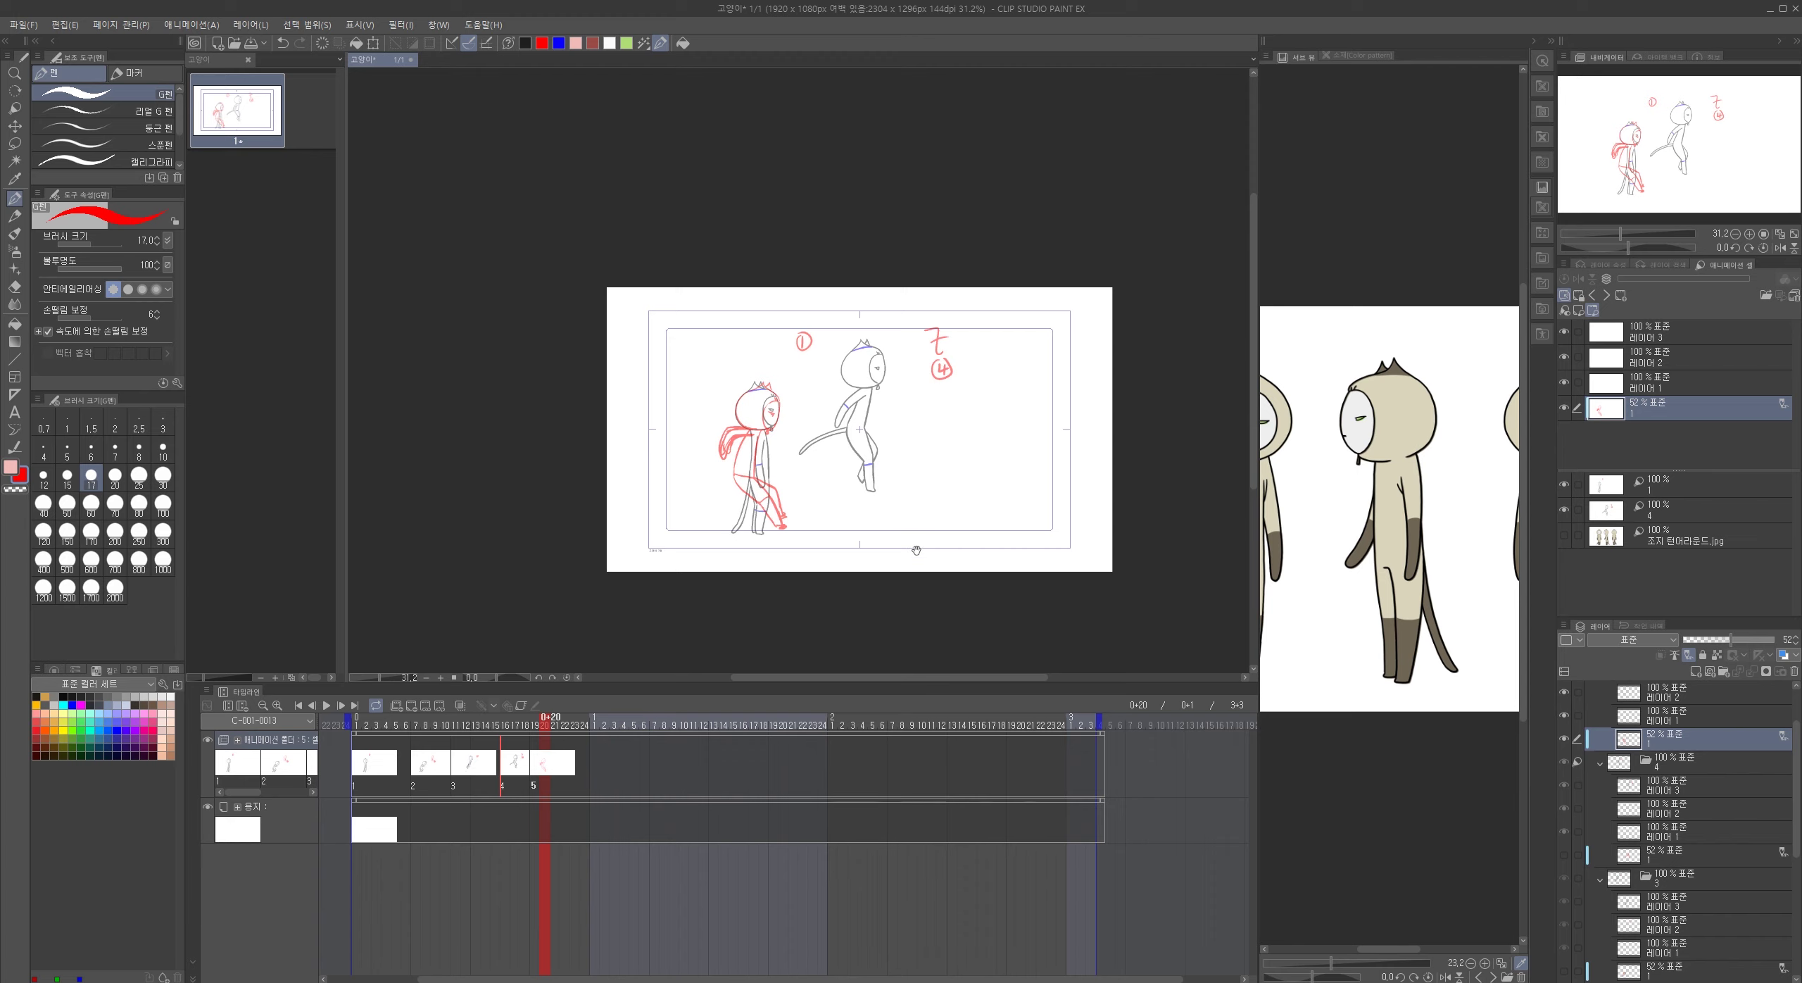
left_click_drag(915, 551, 808, 542)
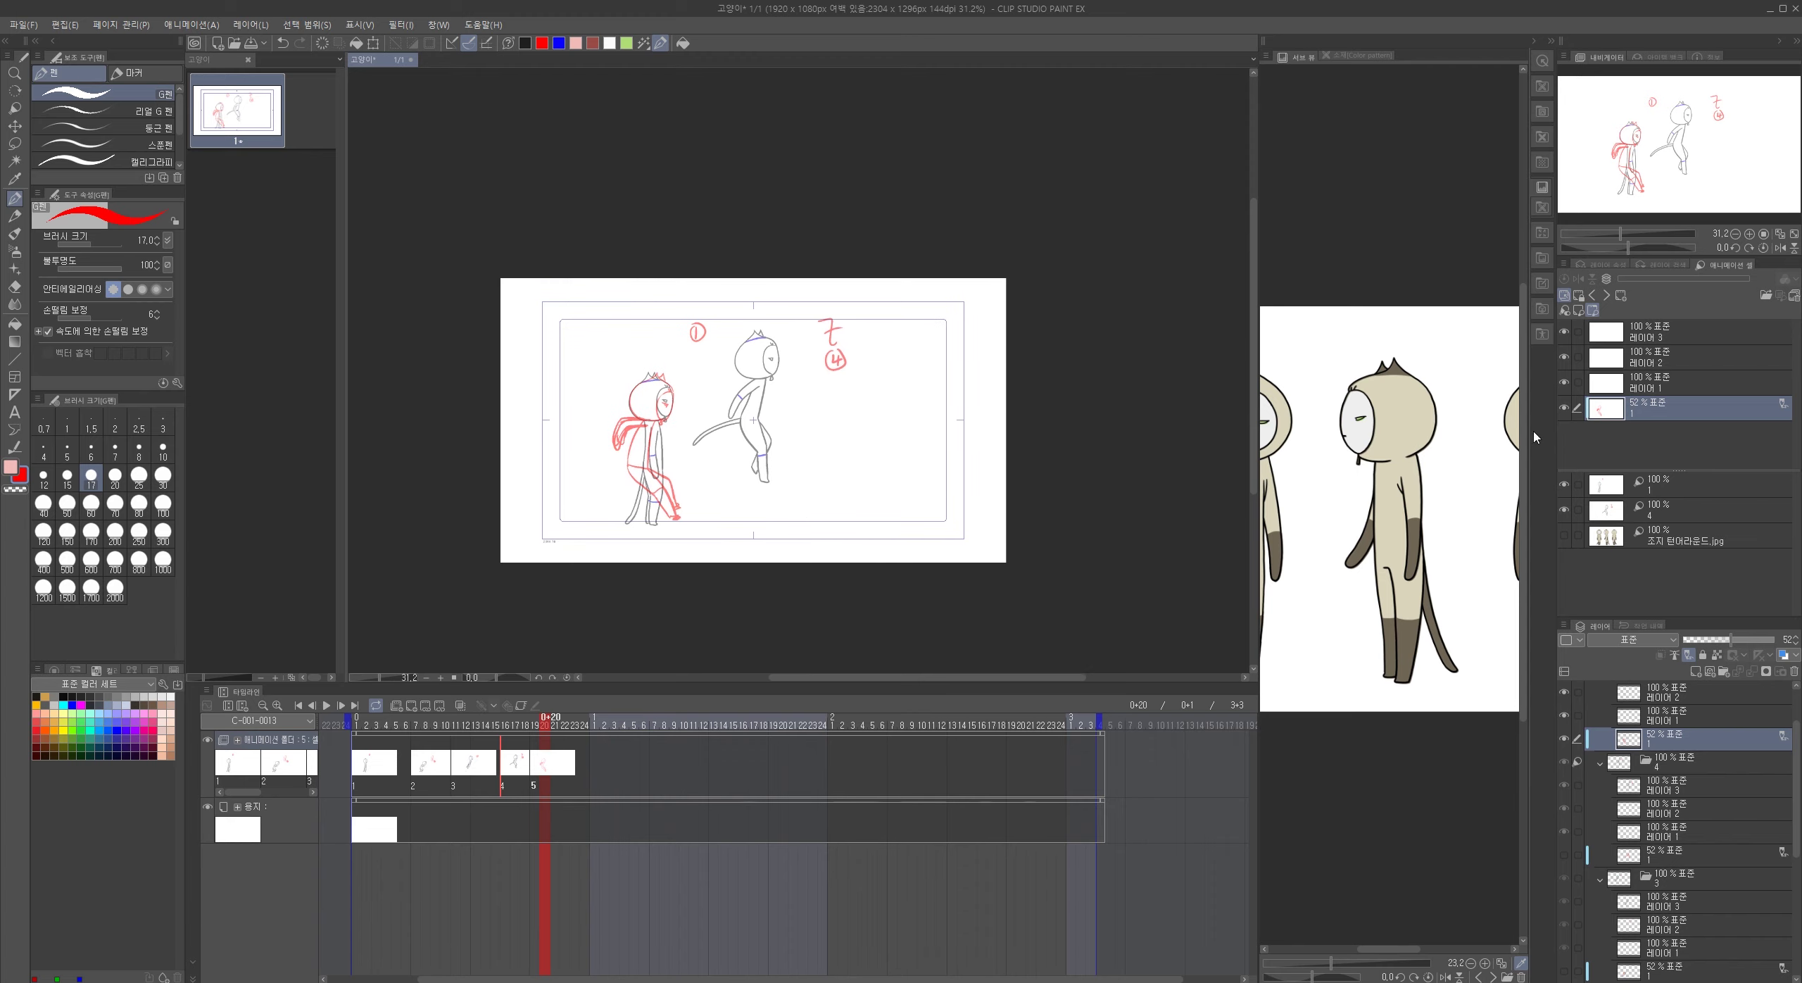
- Go to frame 19 and register cel 3 as an additional light-table reference for cel 5
left_click(14, 127)
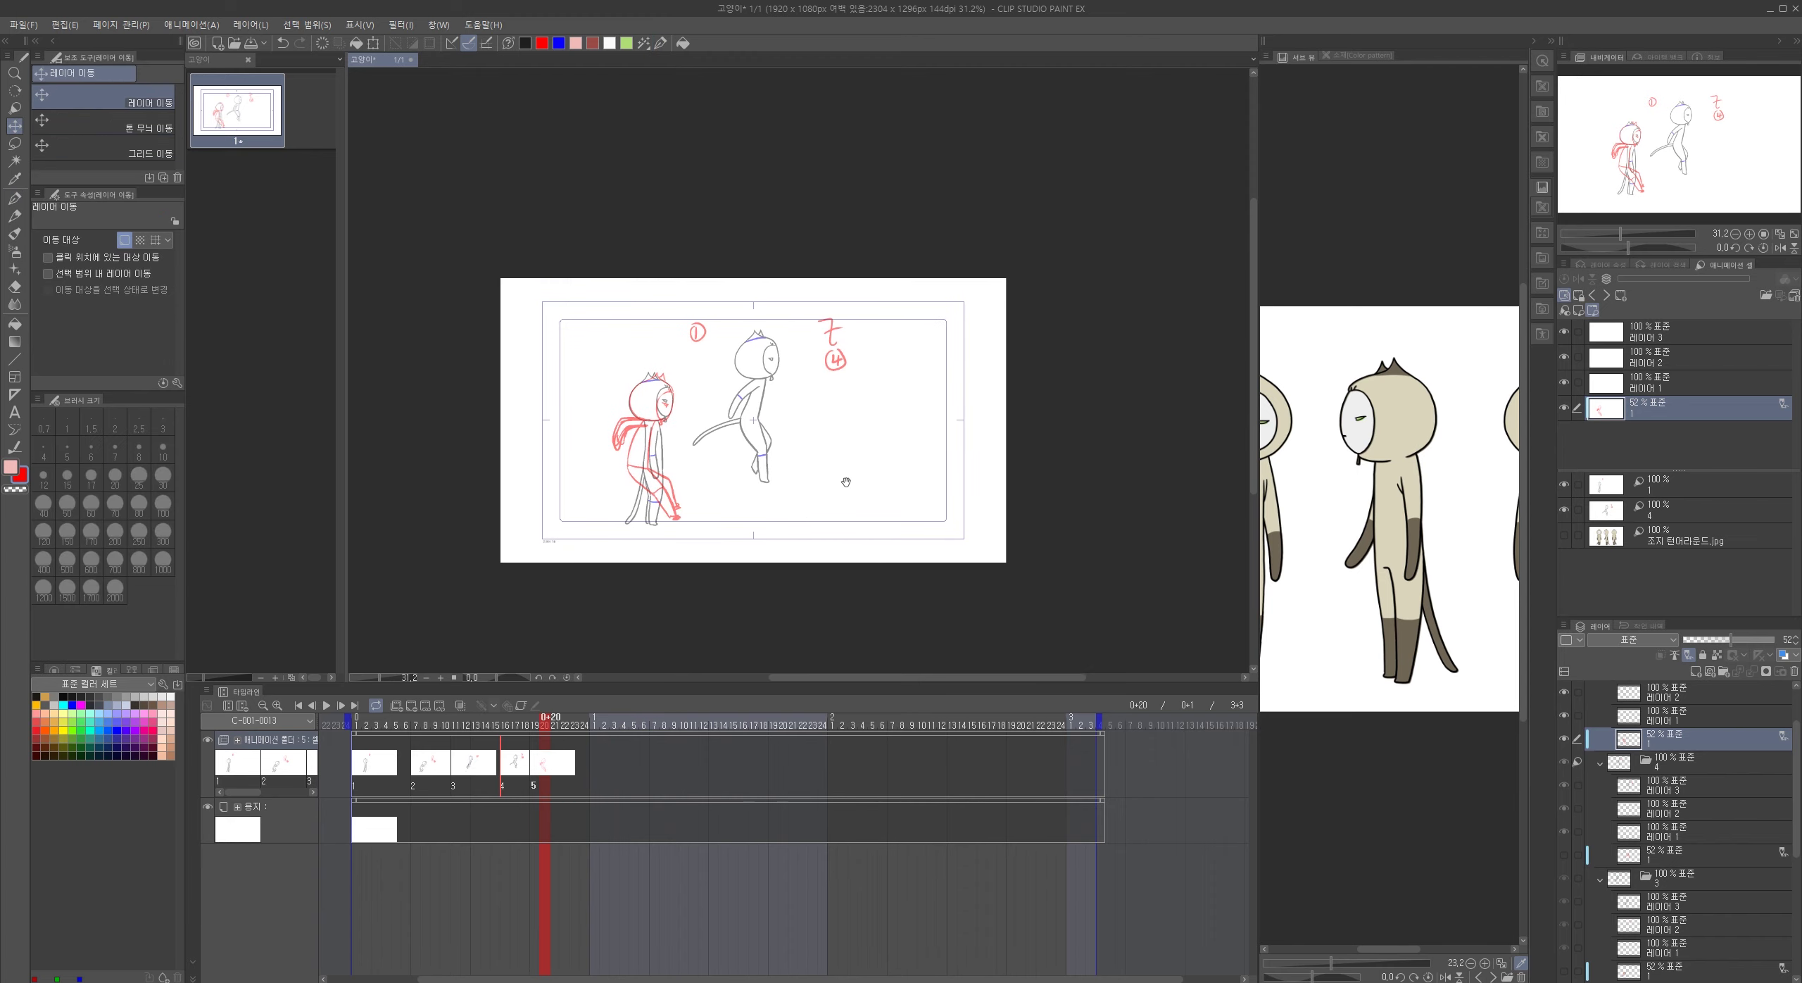
left_click_drag(842, 479, 817, 507)
mouse_move(542, 730)
left_mouse_down()
mouse_move(474, 729)
mouse_move(546, 734)
left_mouse_up()
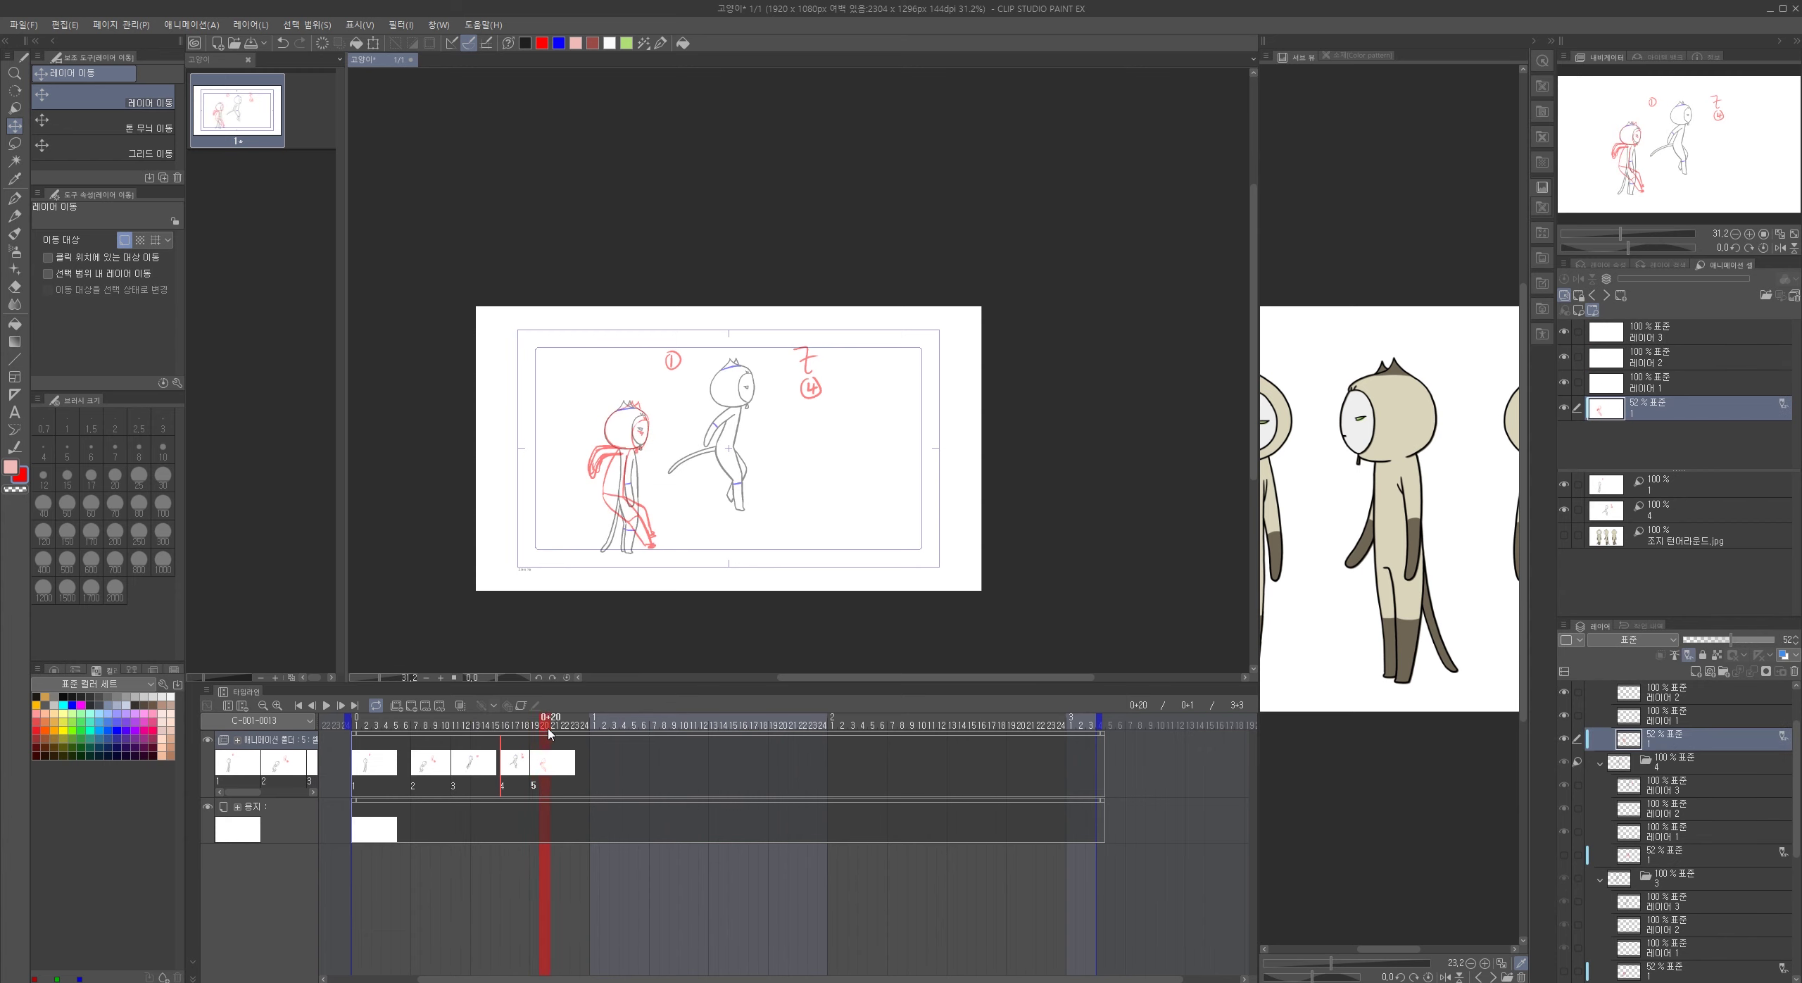
mouse_move(547, 734)
left_mouse_down()
mouse_move(480, 736)
mouse_move(544, 737)
left_mouse_up()
left_click(1674, 519)
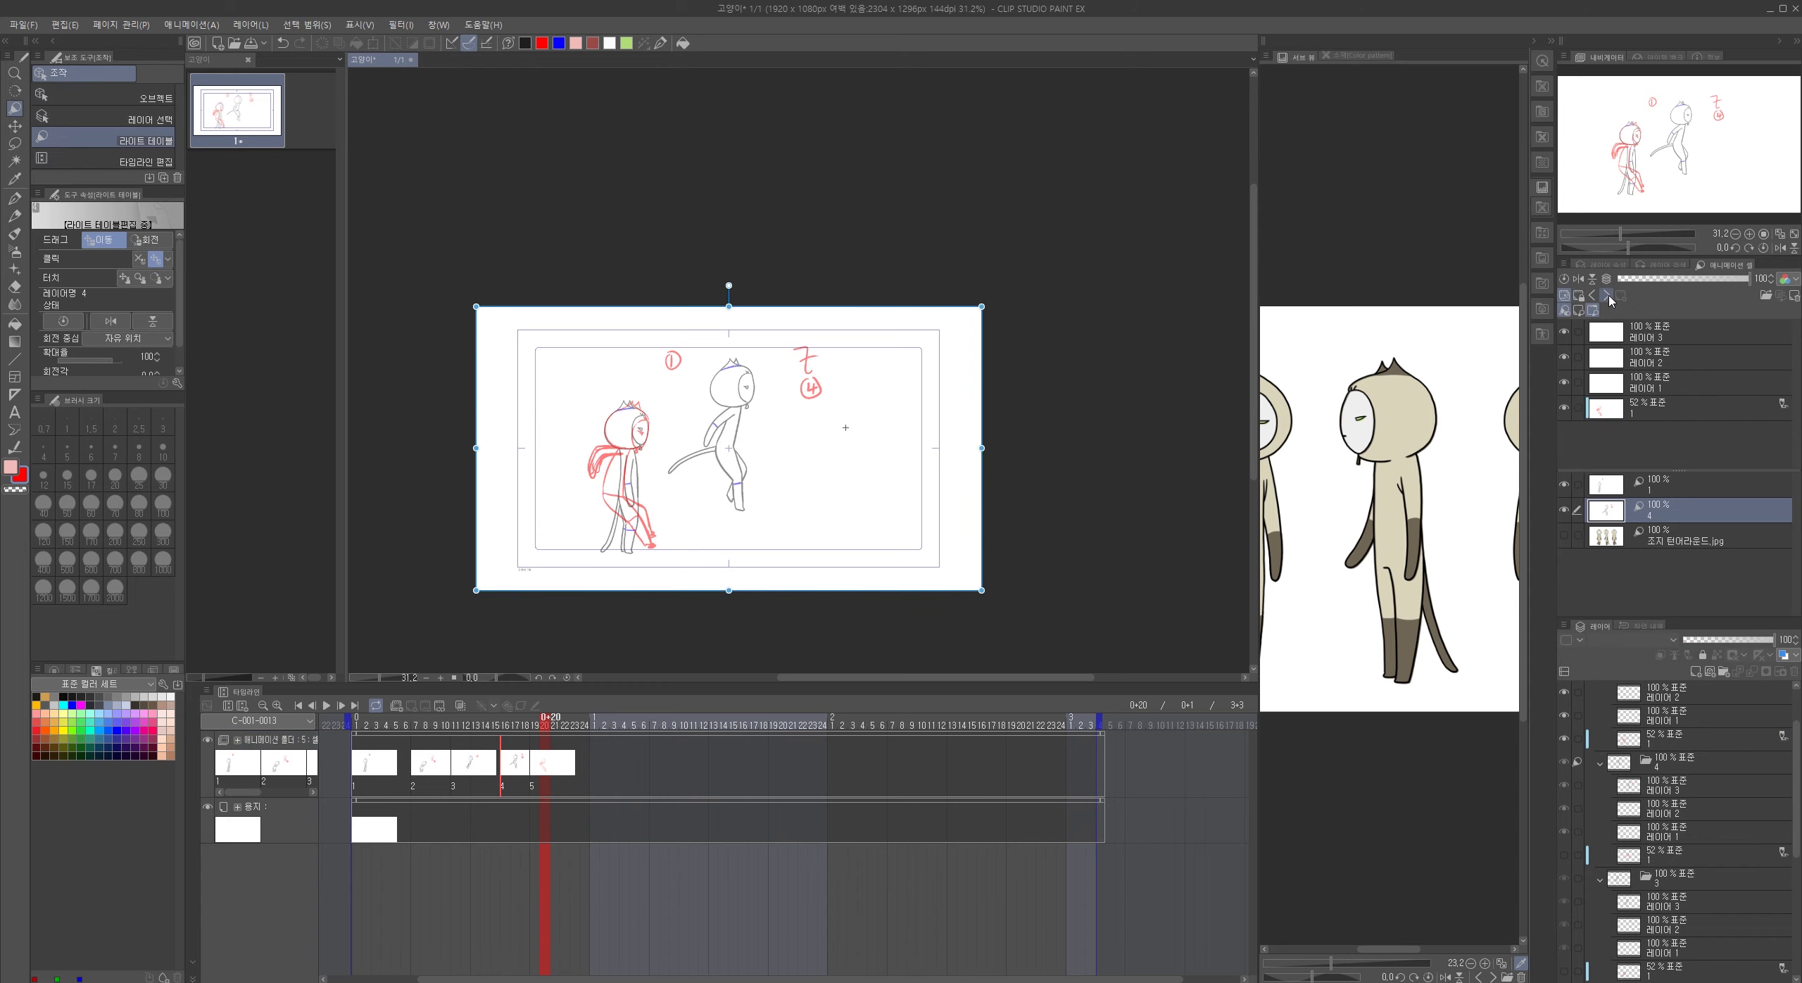
left_click_drag(1673, 877, 1673, 572)
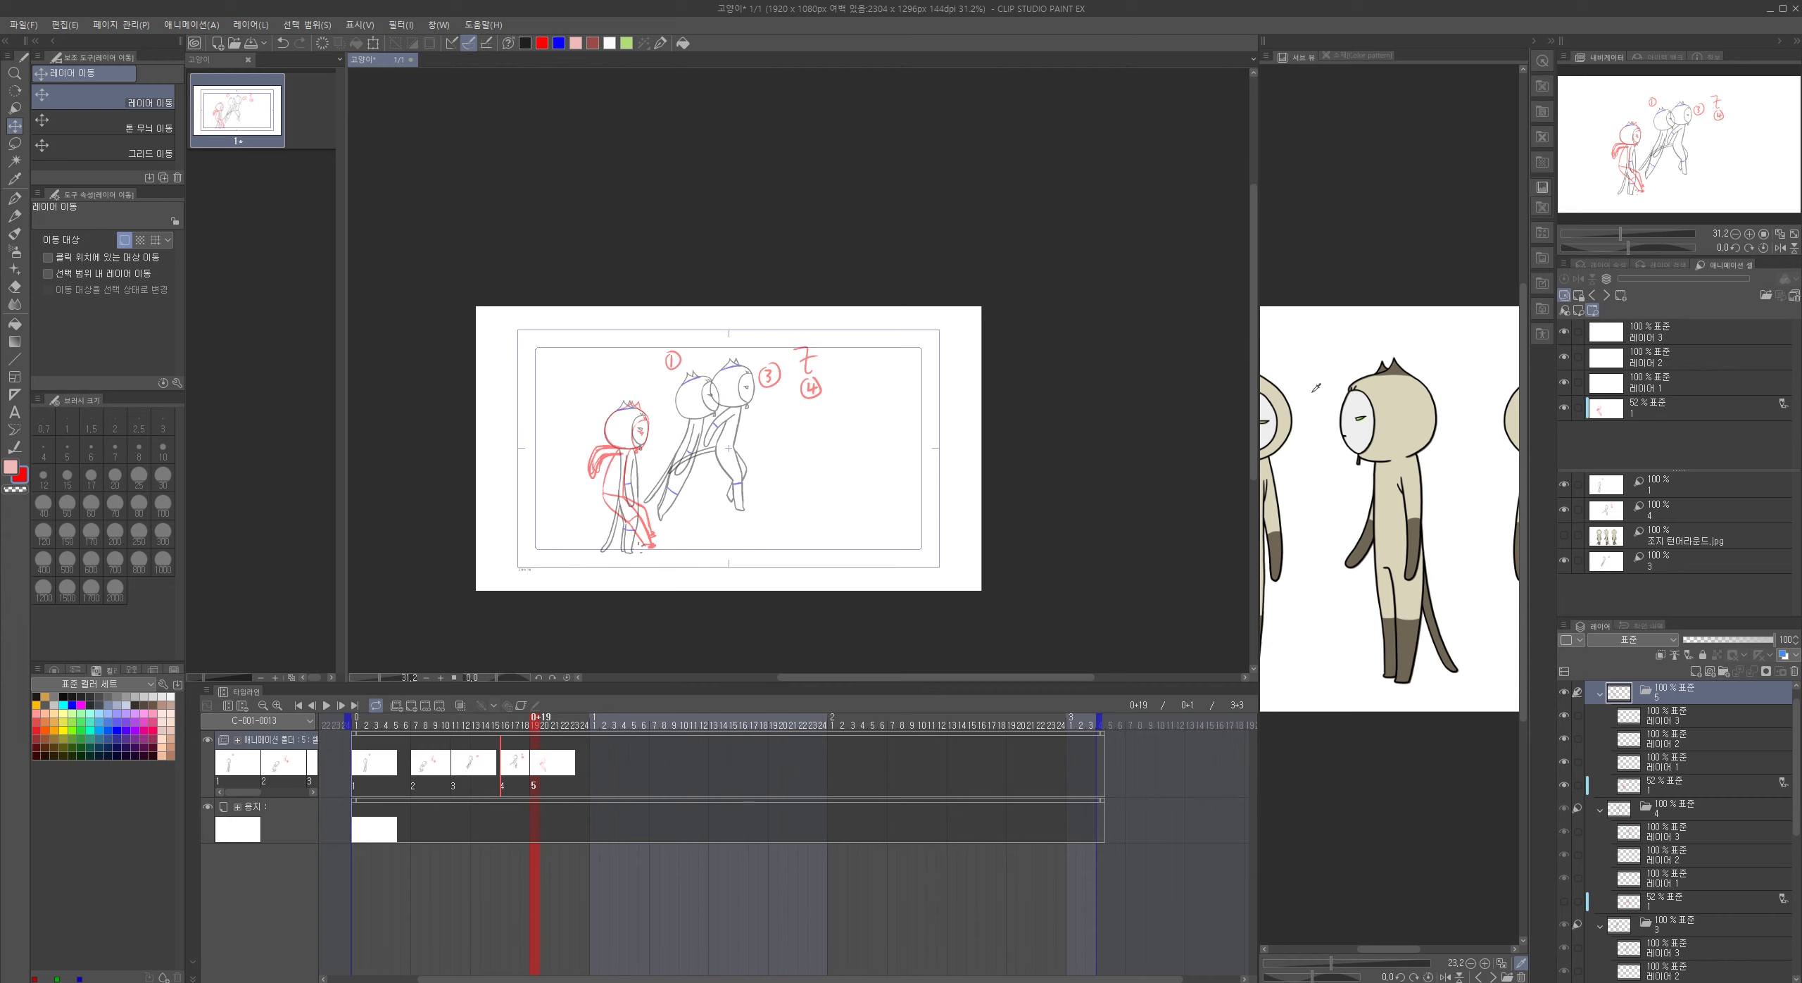
- Try a red jump arc with spacing ticks numbered 2 to 5 beside the figures on the draft layer, and undo it
left_click(1650, 510)
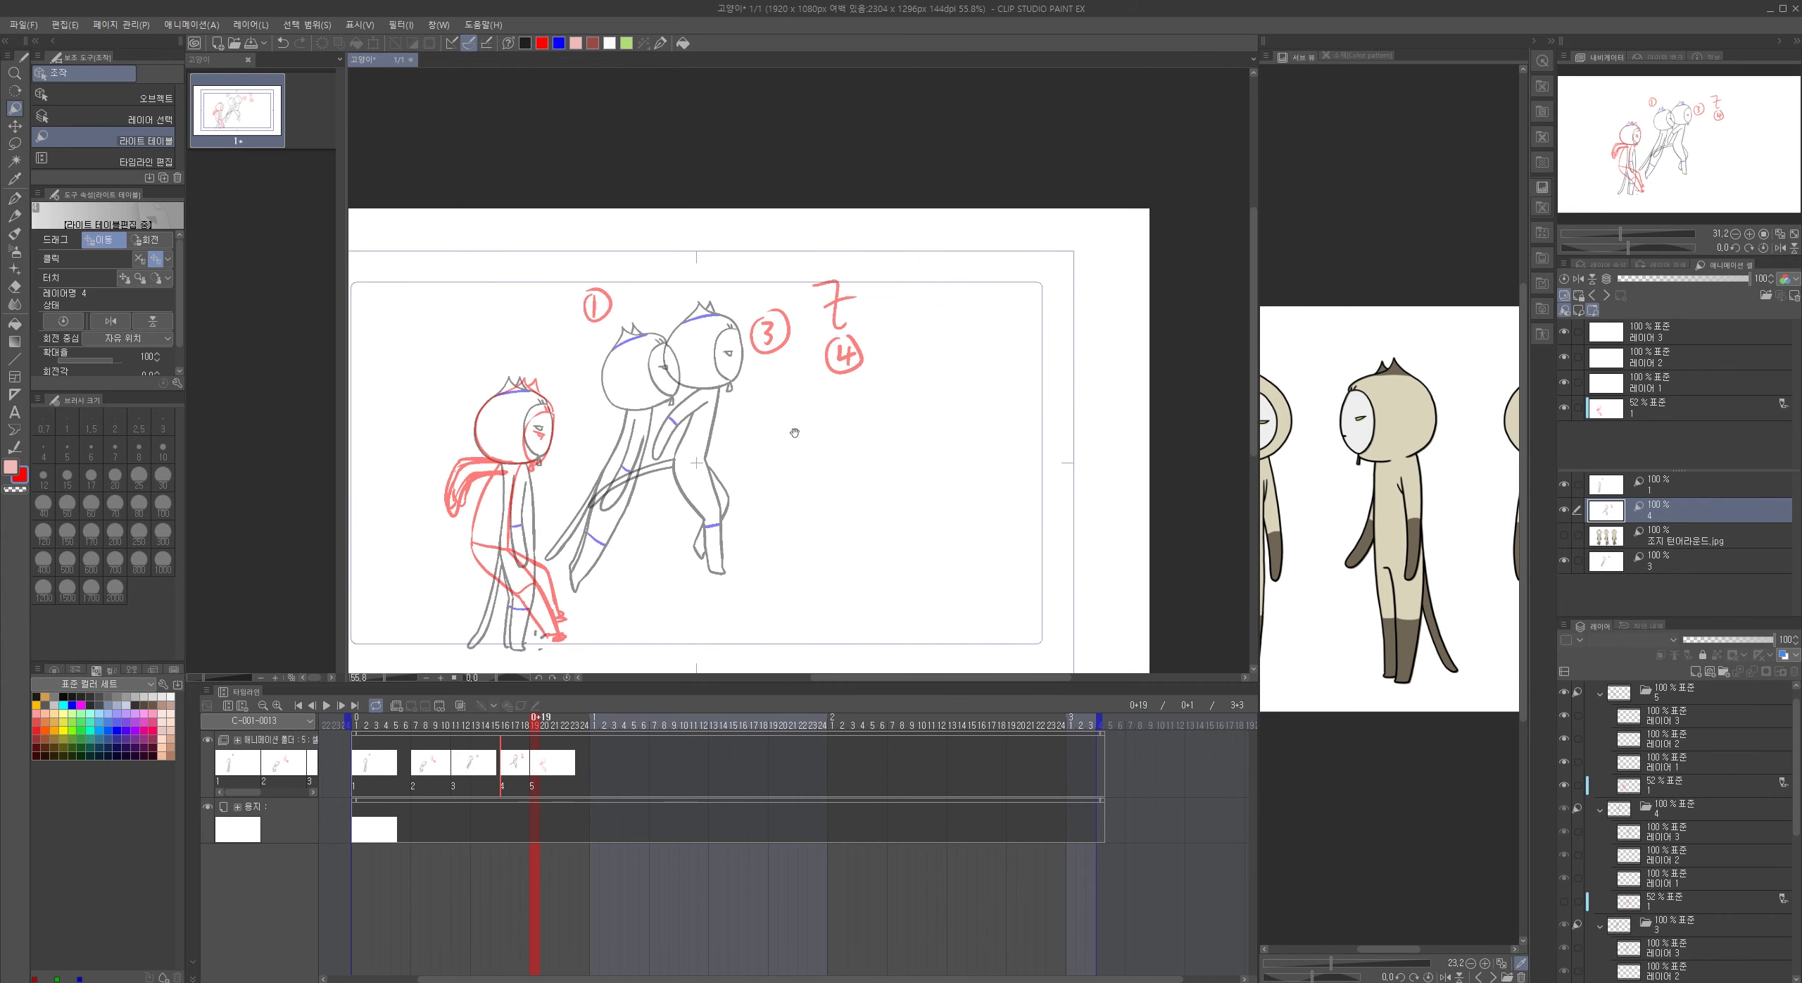
left_click(1675, 413)
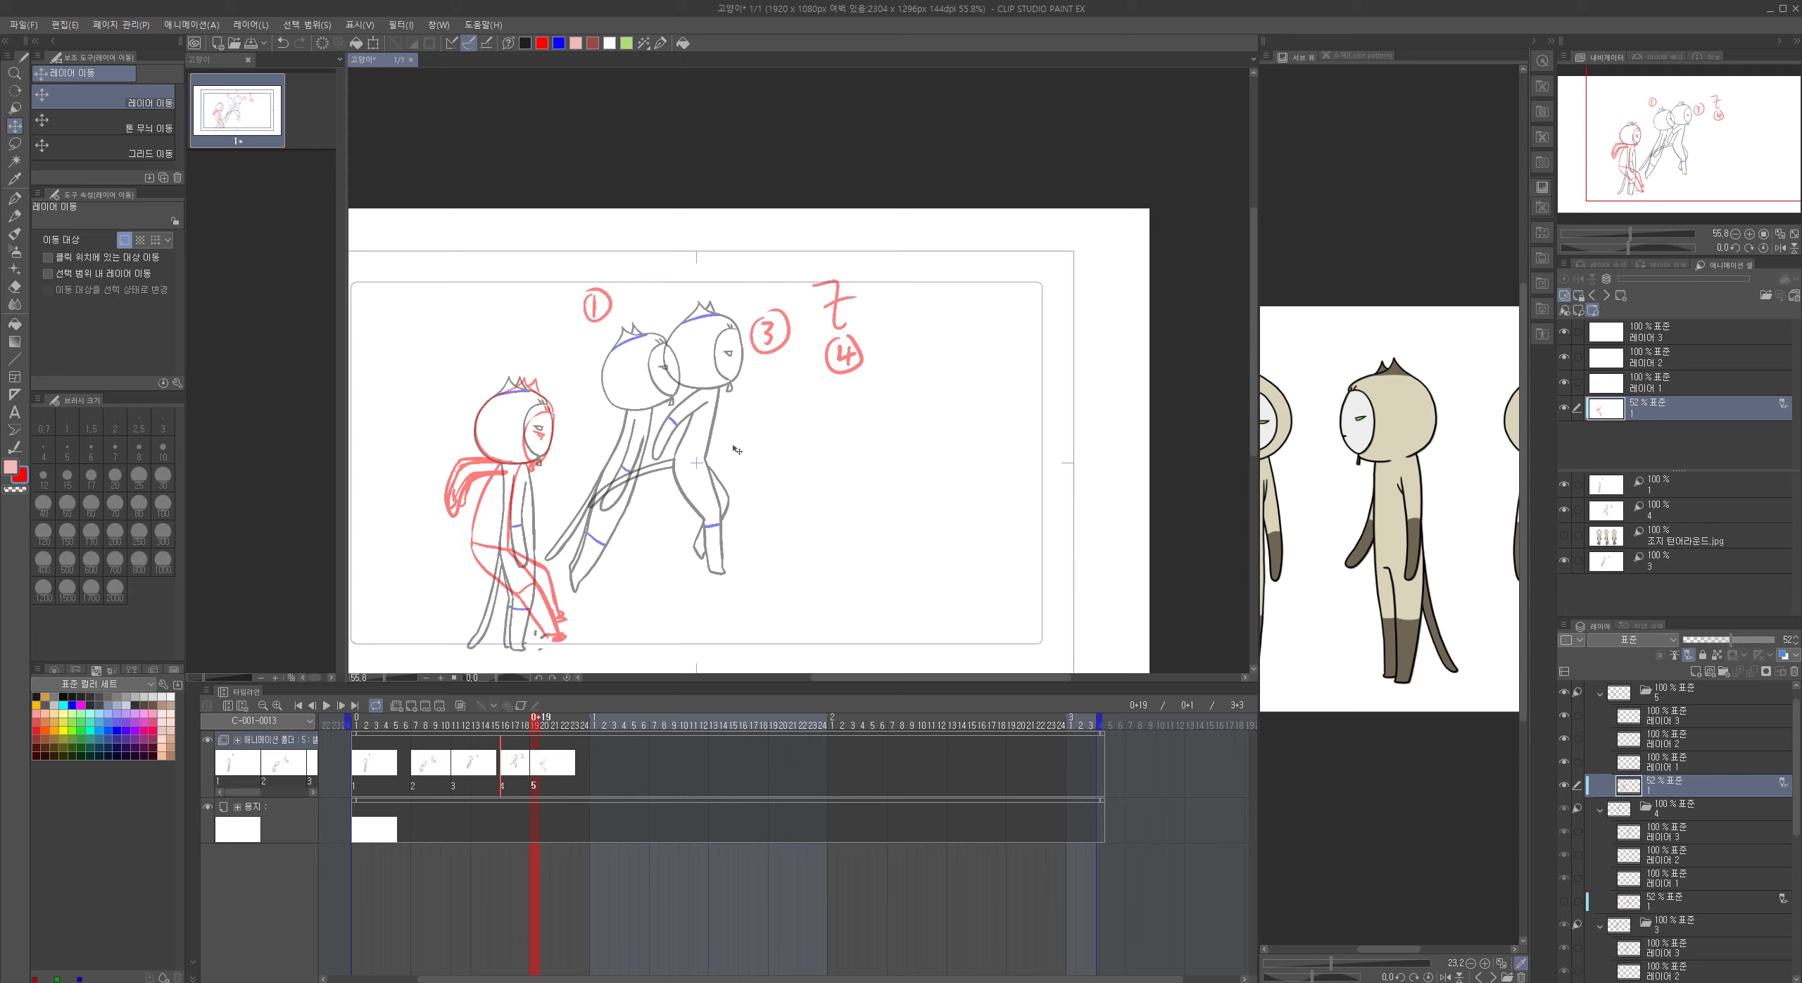
left_click(660, 43)
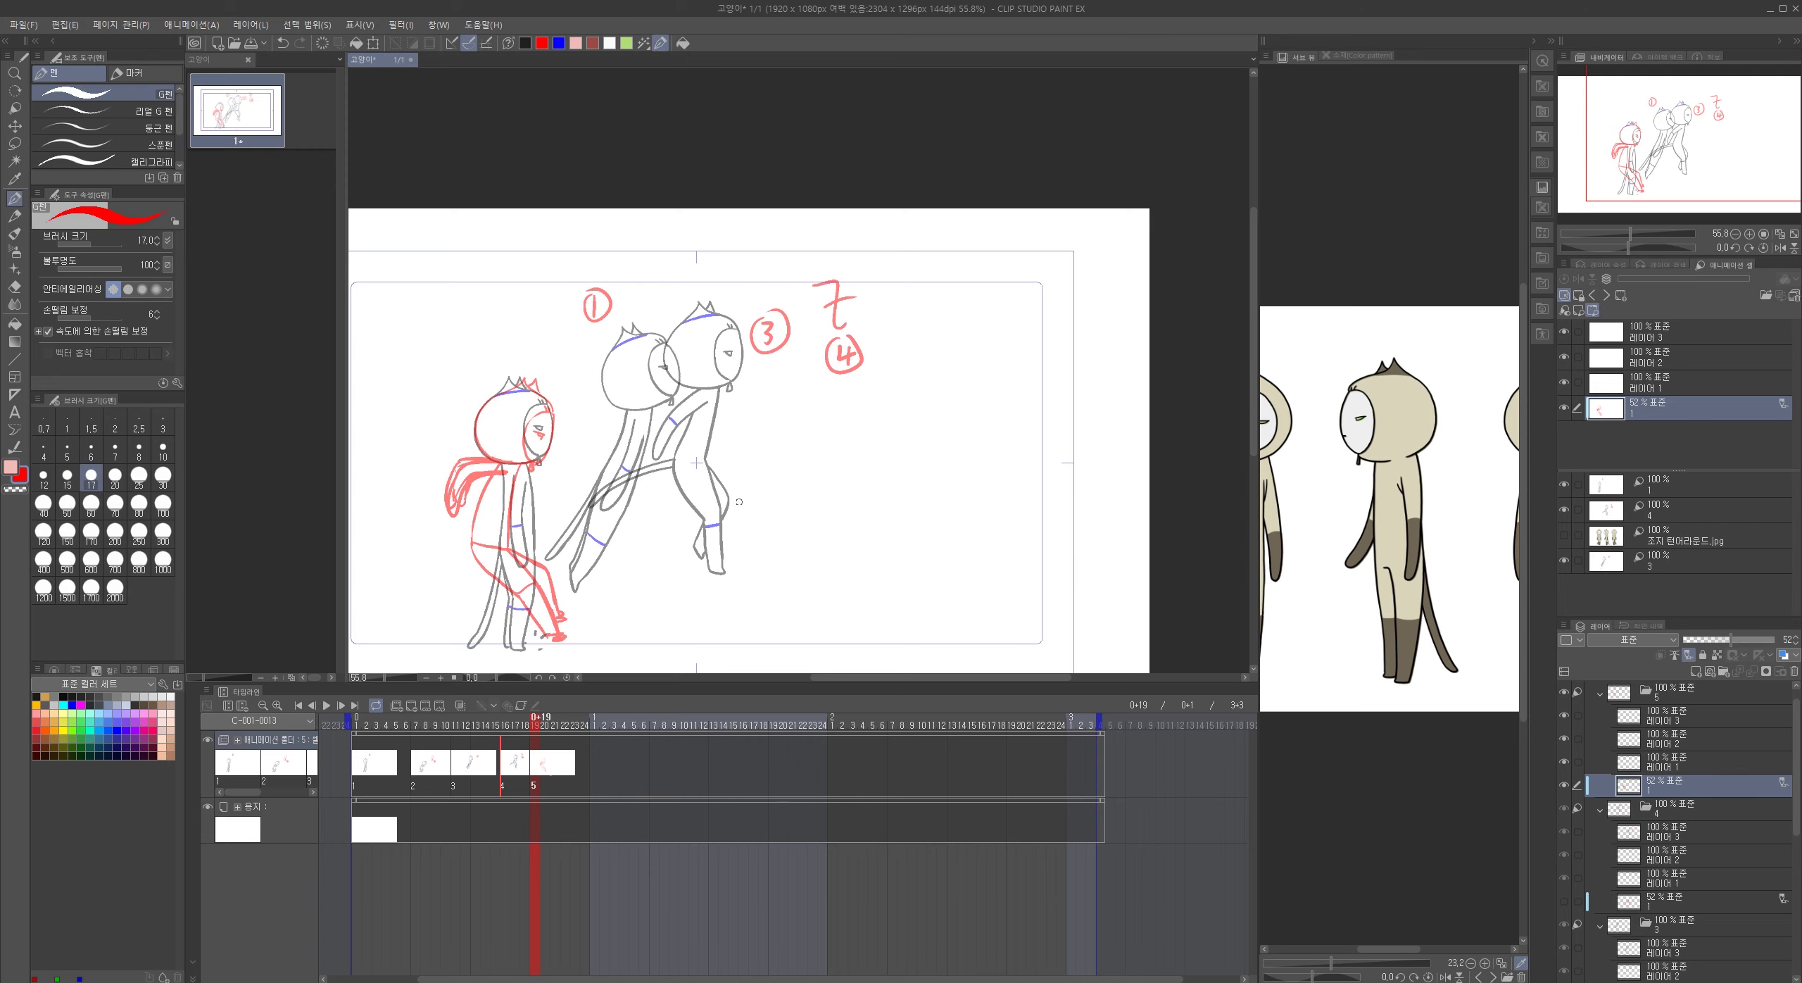
mouse_move(735, 600)
left_mouse_down()
mouse_move(791, 469)
mouse_move(912, 444)
mouse_move(965, 524)
mouse_move(974, 597)
left_mouse_up()
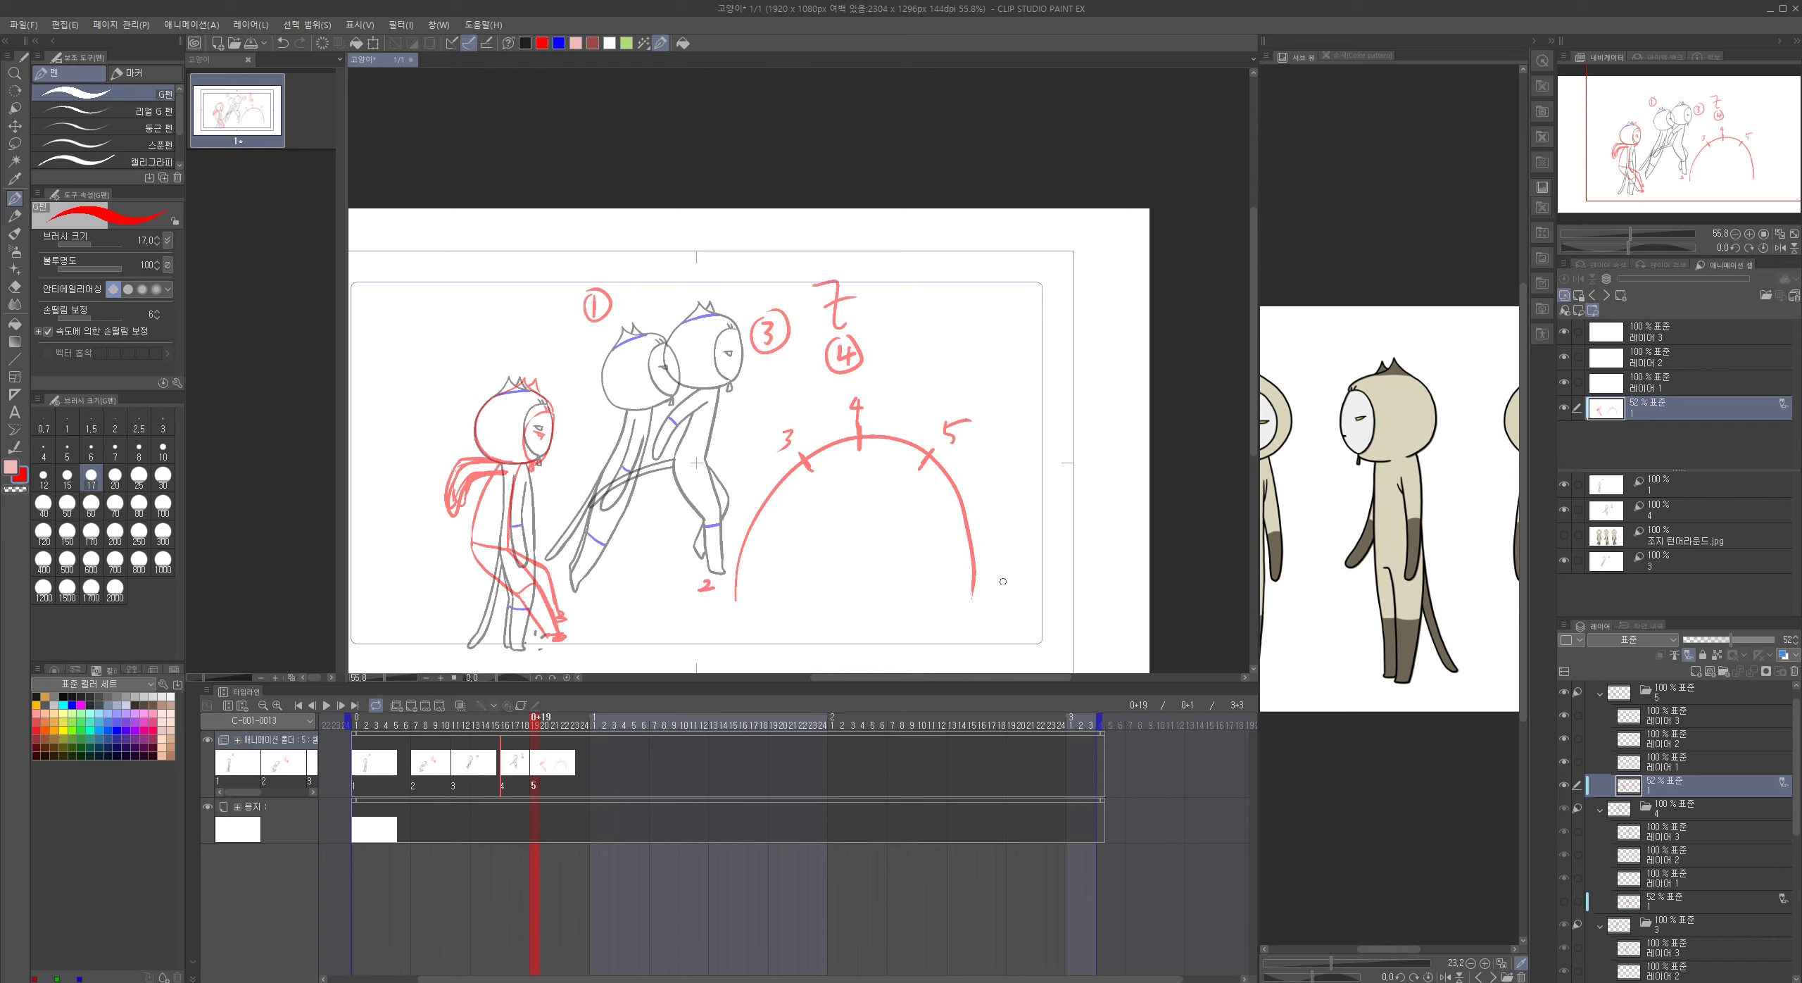
mouse_move(729, 600)
left_mouse_down()
mouse_move(855, 428)
mouse_move(966, 512)
mouse_move(996, 610)
left_mouse_up()
key("ctrl+z")
key("ctrl+z")
key("ctrl+z")
- Move the red pose draft off the standing figure to just ahead of cel 4's airborne figure
key("k")
mouse_move(496, 528)
left_mouse_down()
mouse_move(764, 486)
mouse_move(599, 485)
mouse_move(774, 486)
left_mouse_up()
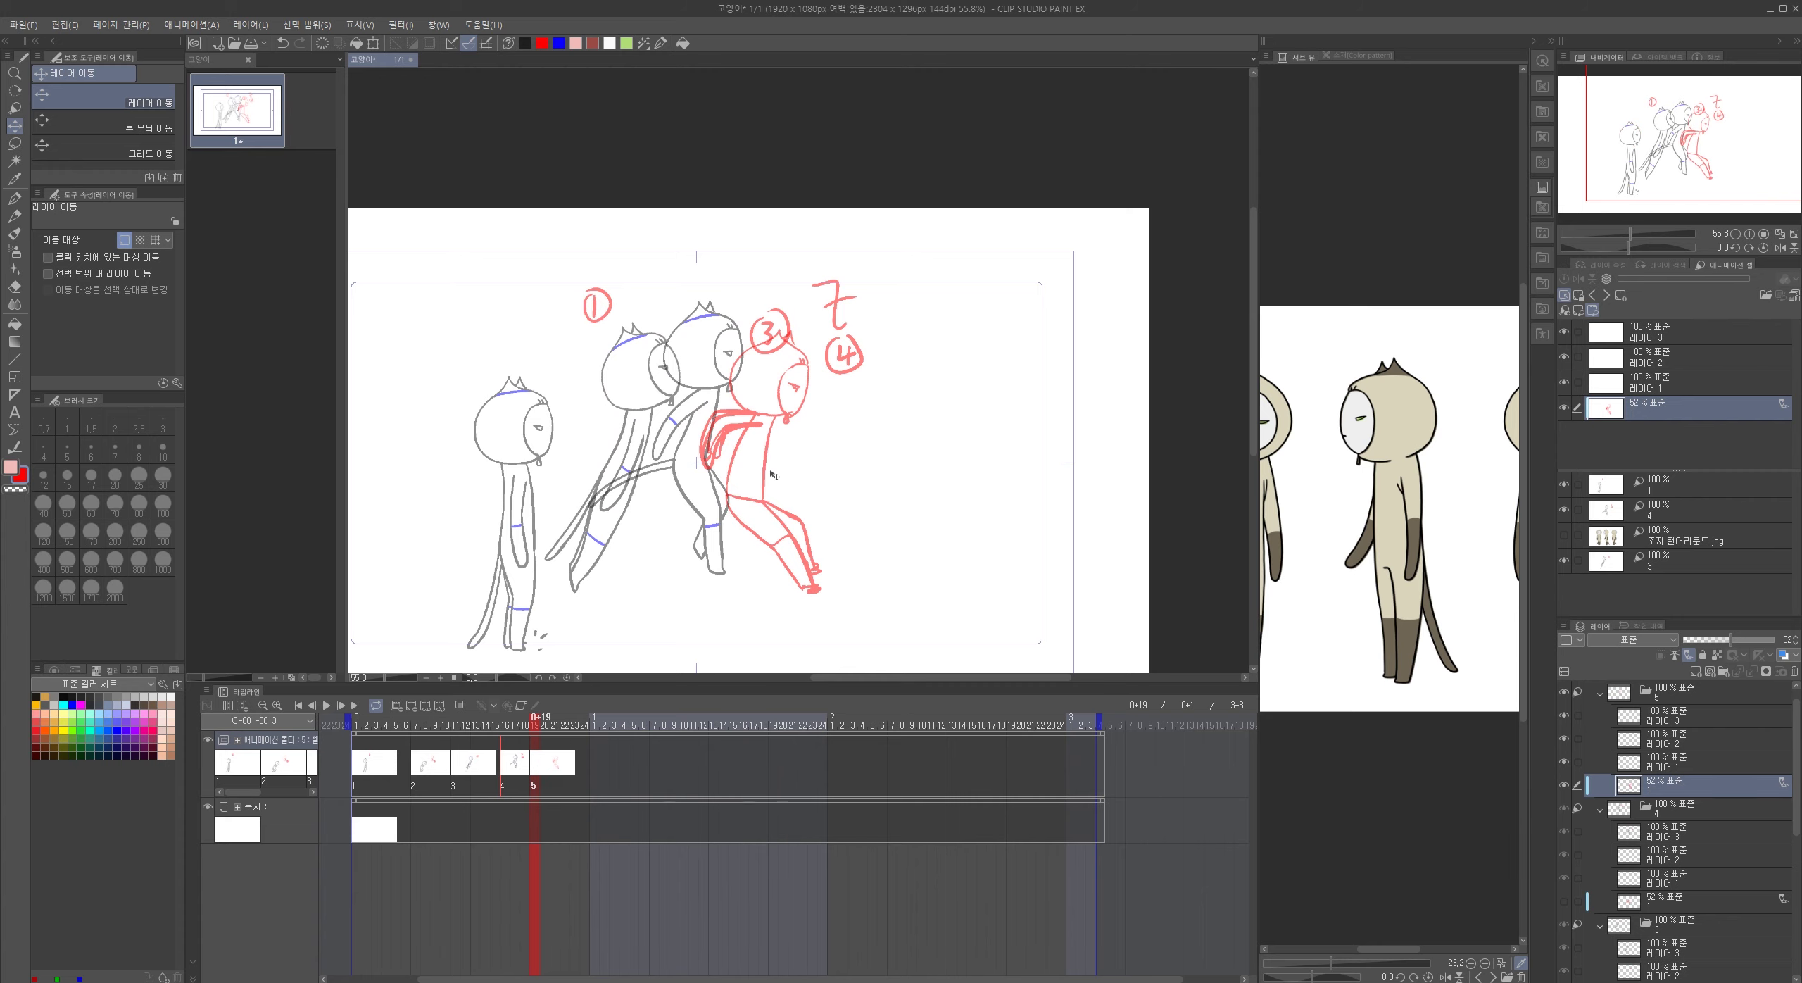
- Ink the back of the head and the swept-back arm in black on 레이어 3, following the red draft
left_click(1676, 336)
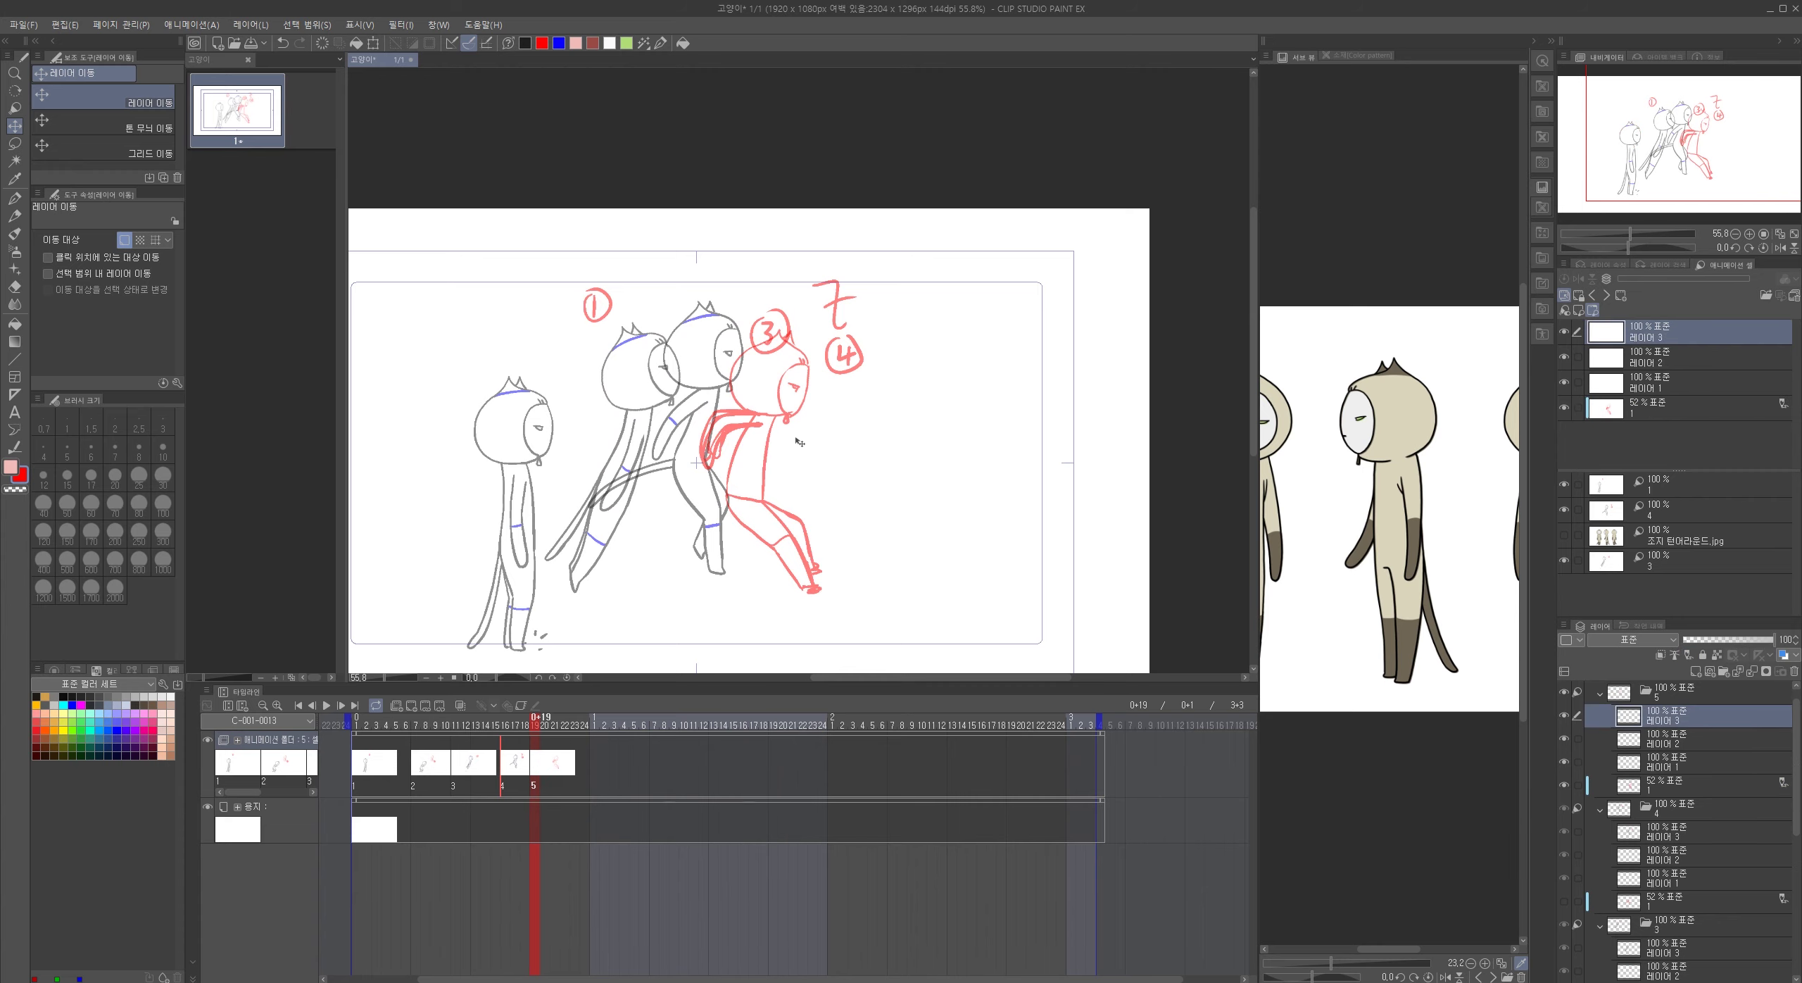
left_click_drag(808, 456, 860, 464)
left_click_drag(879, 463, 940, 453)
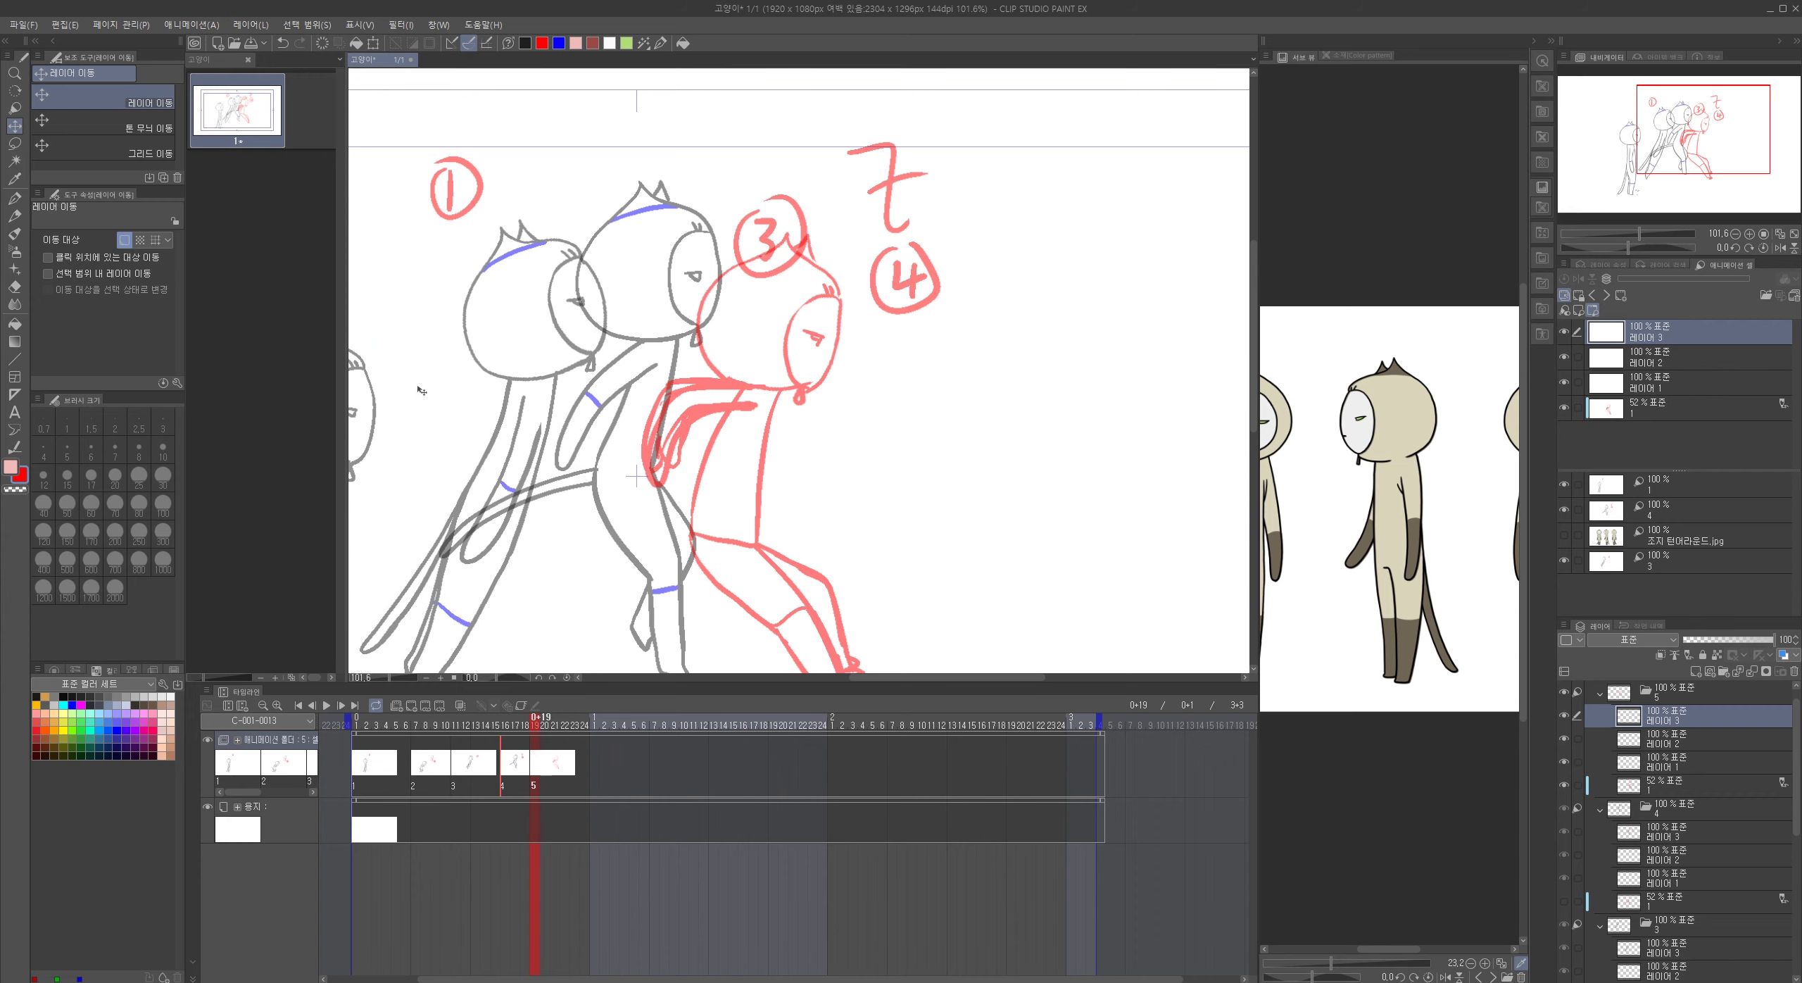
left_click(818, 266)
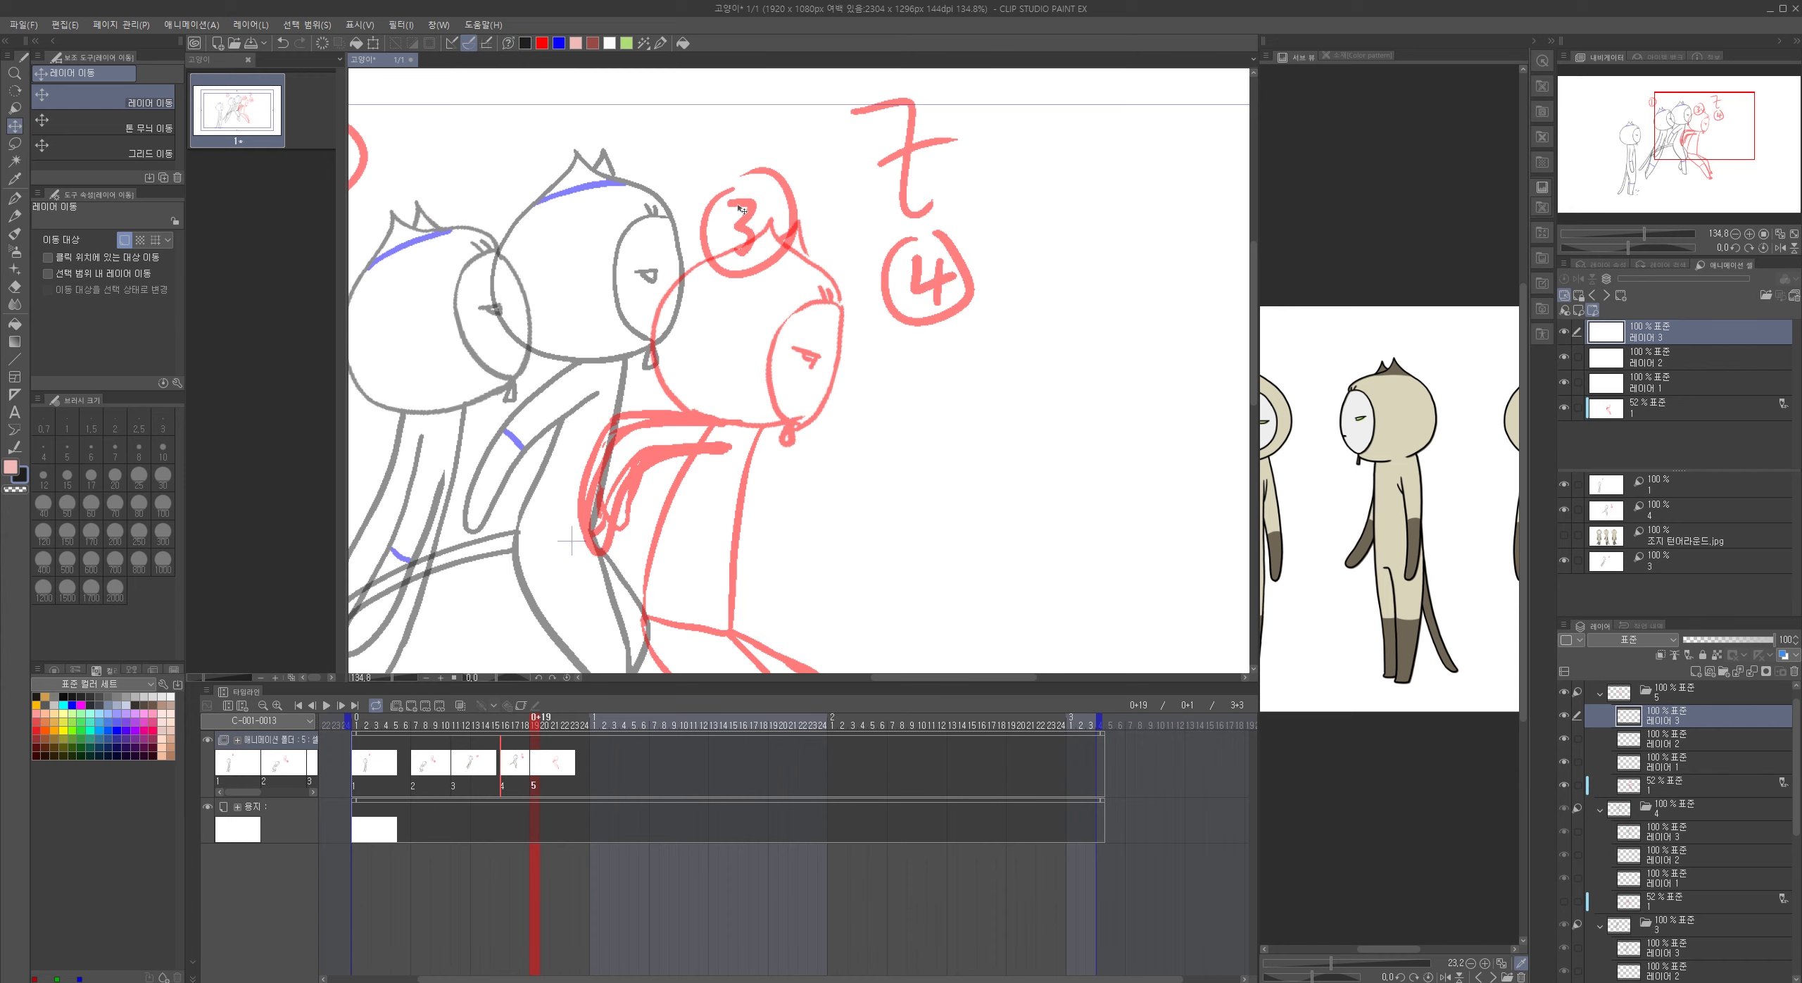
left_click(662, 43)
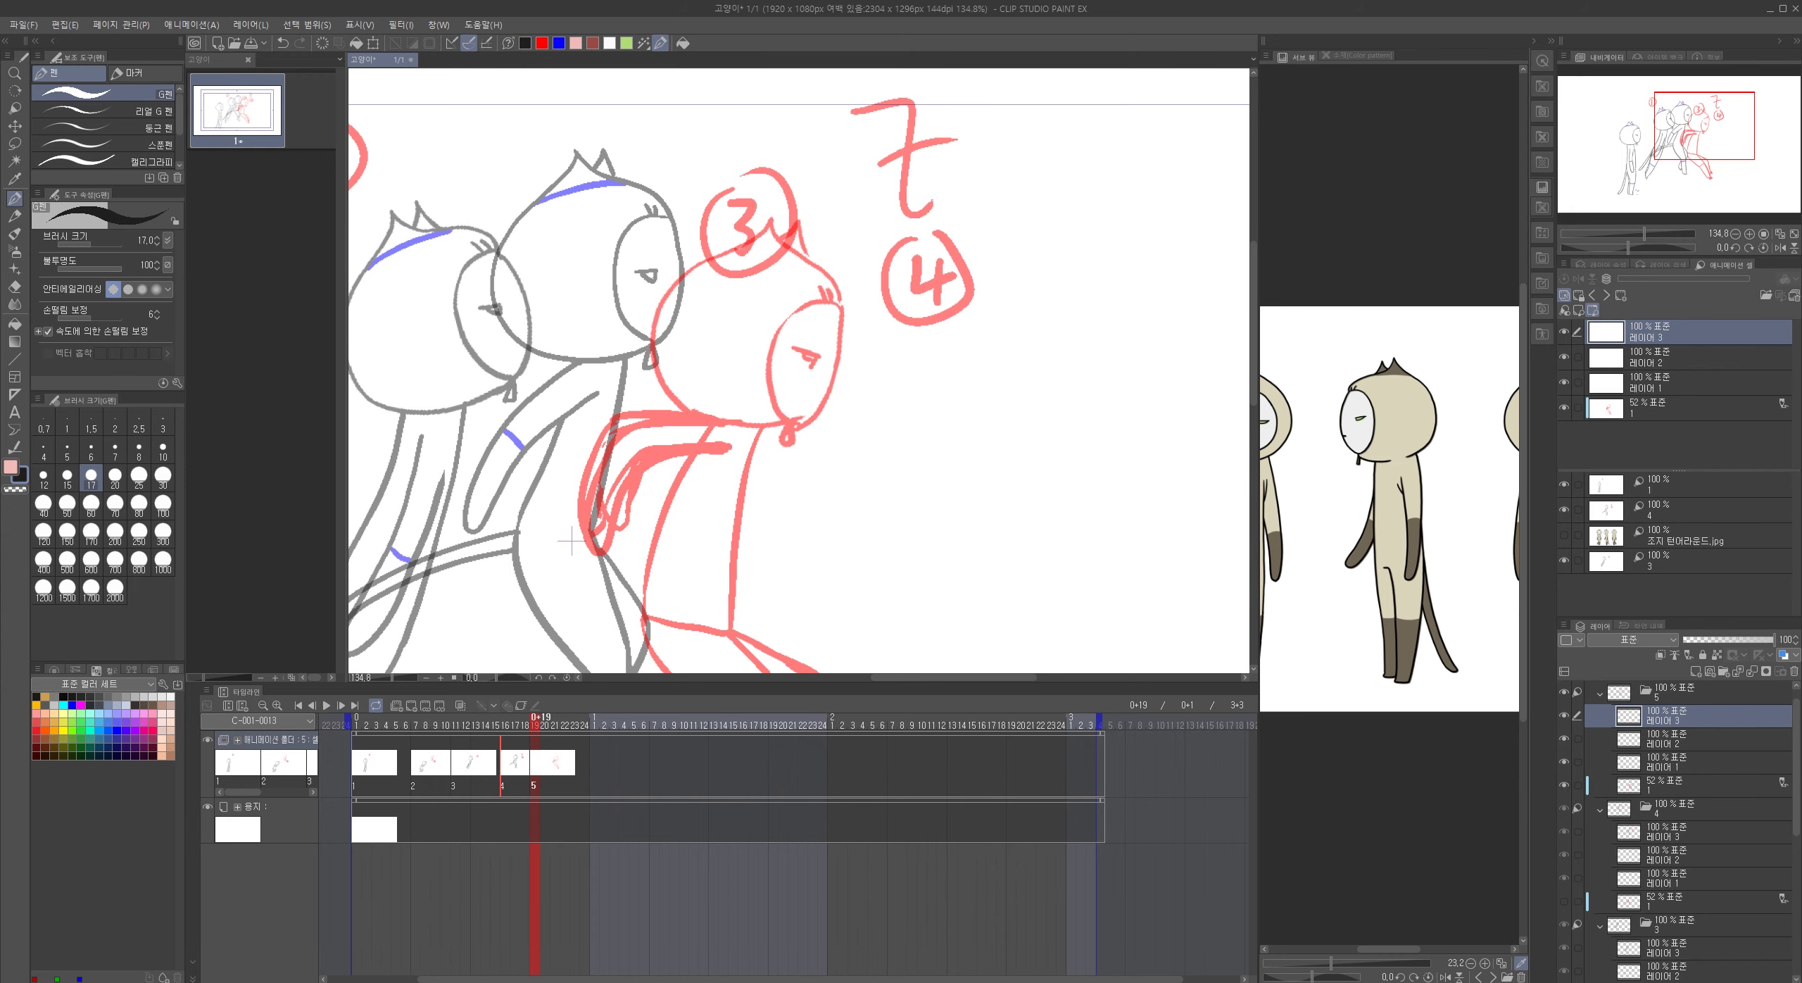
mouse_move(766, 224)
left_mouse_down()
mouse_move(646, 332)
mouse_move(712, 411)
mouse_move(794, 399)
mouse_move(781, 380)
mouse_move(697, 390)
mouse_move(683, 493)
mouse_move(733, 421)
mouse_move(820, 411)
mouse_move(743, 486)
left_mouse_up()
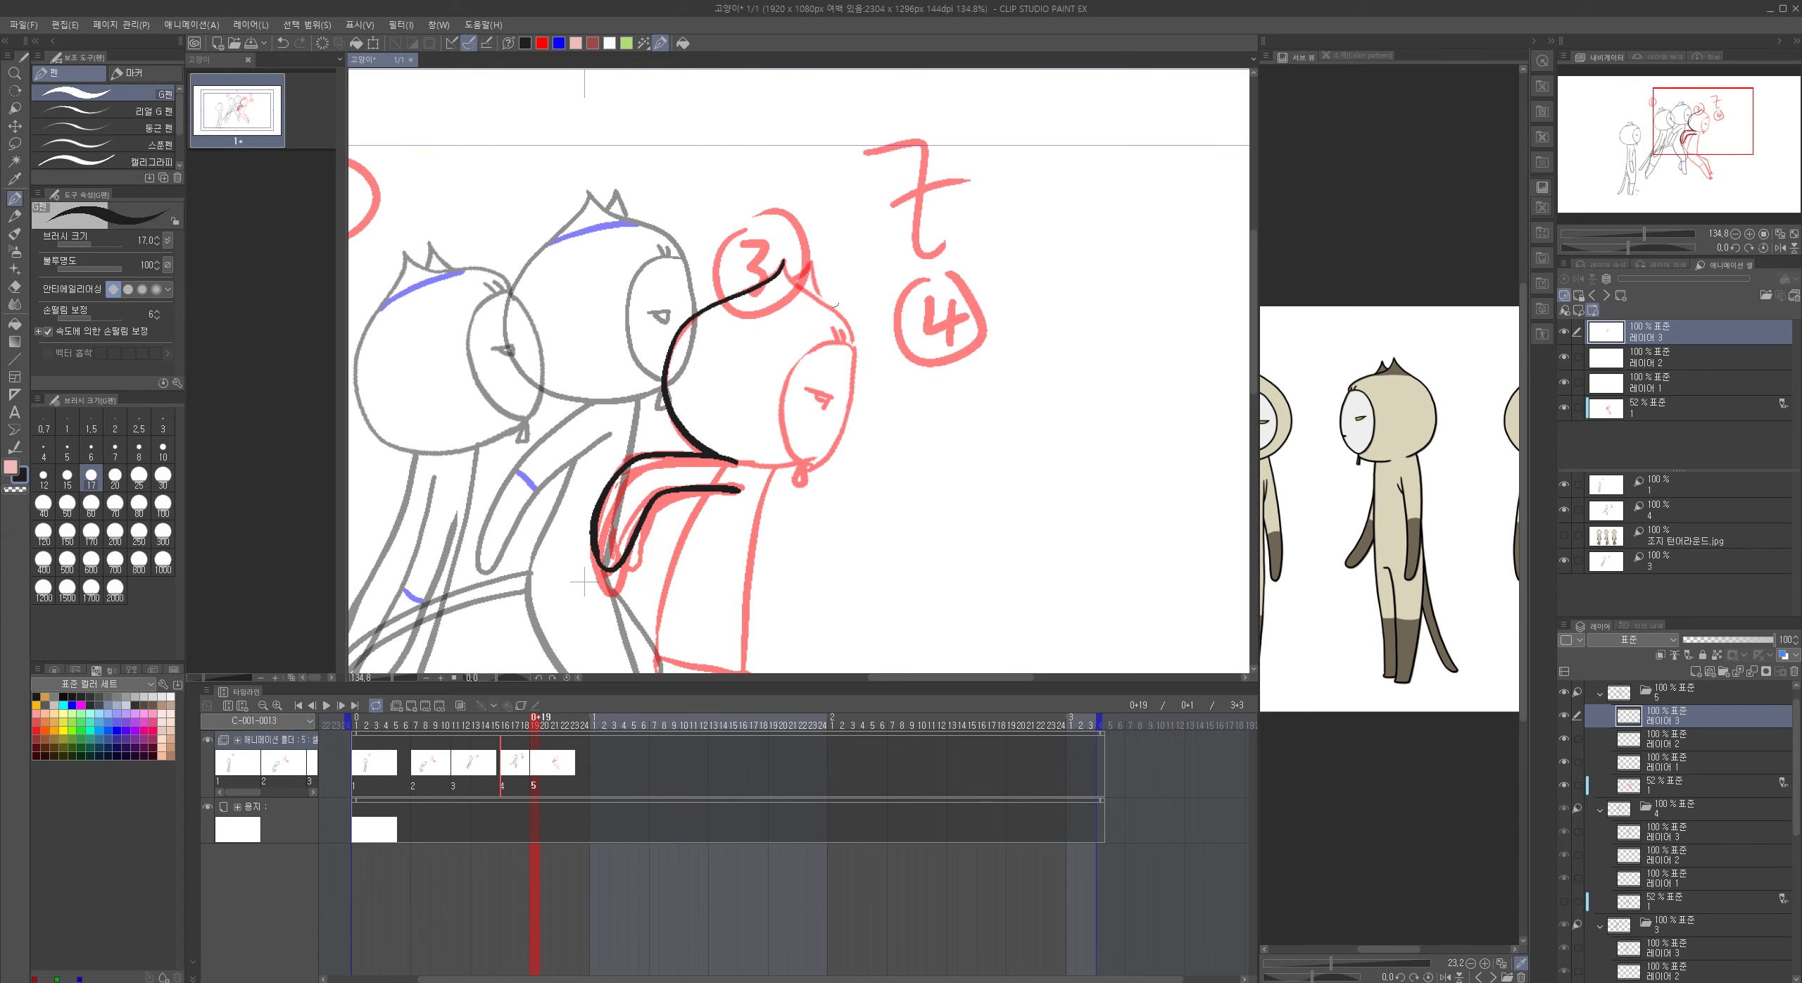
- Ink the ears, front of the head, face outline, eye and chin drop in black
left_click_drag(784, 262, 853, 349)
mouse_move(794, 281)
left_mouse_down()
mouse_move(813, 268)
mouse_move(827, 304)
mouse_move(691, 457)
mouse_move(729, 556)
mouse_move(783, 536)
left_mouse_up()
scroll(871, 372, "up", 4)
mouse_move(842, 330)
left_mouse_down()
mouse_move(831, 451)
mouse_move(778, 539)
left_mouse_up()
mouse_move(747, 404)
left_mouse_down()
mouse_move(793, 426)
mouse_move(753, 410)
left_mouse_up()
mouse_move(794, 283)
left_mouse_down()
mouse_move(822, 330)
mouse_move(766, 400)
mouse_move(802, 362)
mouse_move(757, 377)
mouse_move(809, 357)
left_mouse_up()
scroll(781, 380, "down", 5)
key("ctrl+z")
- Ink the front and back lines of the torso in black down to the hips
mouse_move(788, 421)
left_mouse_down()
mouse_move(851, 274)
mouse_move(830, 248)
mouse_move(848, 206)
mouse_move(761, 299)
mouse_move(729, 623)
left_mouse_up()
key("ctrl+z")
left_click_drag(742, 488, 826, 384)
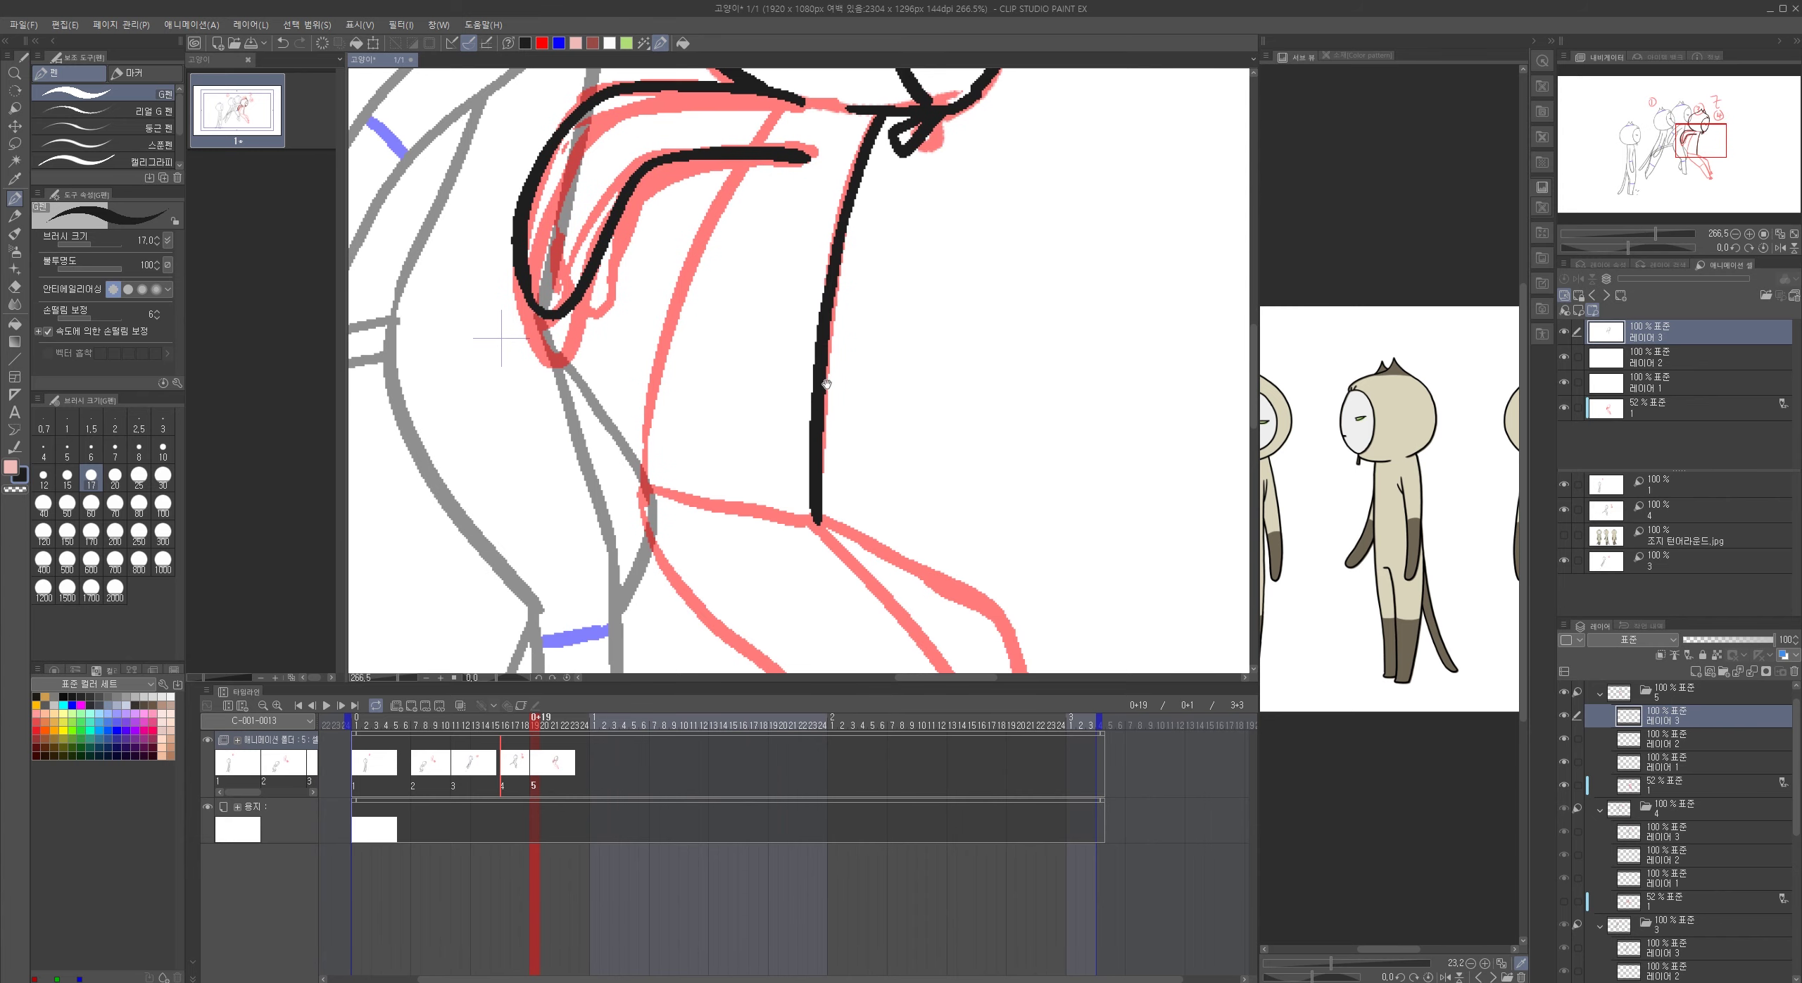
mouse_move(745, 145)
left_mouse_down()
mouse_move(633, 423)
mouse_move(639, 520)
left_mouse_up()
left_click_drag(832, 581, 751, 288)
- Ink the forward-reaching legs and both feet in black over the red draft
left_click_drag(560, 200, 928, 648)
left_click_drag(899, 450, 850, 383)
mouse_move(683, 158)
left_mouse_down()
mouse_move(864, 384)
mouse_move(915, 556)
mouse_move(940, 555)
mouse_move(880, 578)
left_mouse_up()
mouse_move(701, 167)
left_mouse_down()
mouse_move(845, 240)
mouse_move(951, 468)
mouse_move(918, 504)
left_mouse_up()
left_click_drag(943, 423, 963, 613)
left_click_drag(887, 364, 943, 634)
left_click_drag(932, 500, 1089, 469)
- Rough in an arched tail behind the hips with a thick stroke on the 52% draft layer
scroll(959, 439, "down", 4)
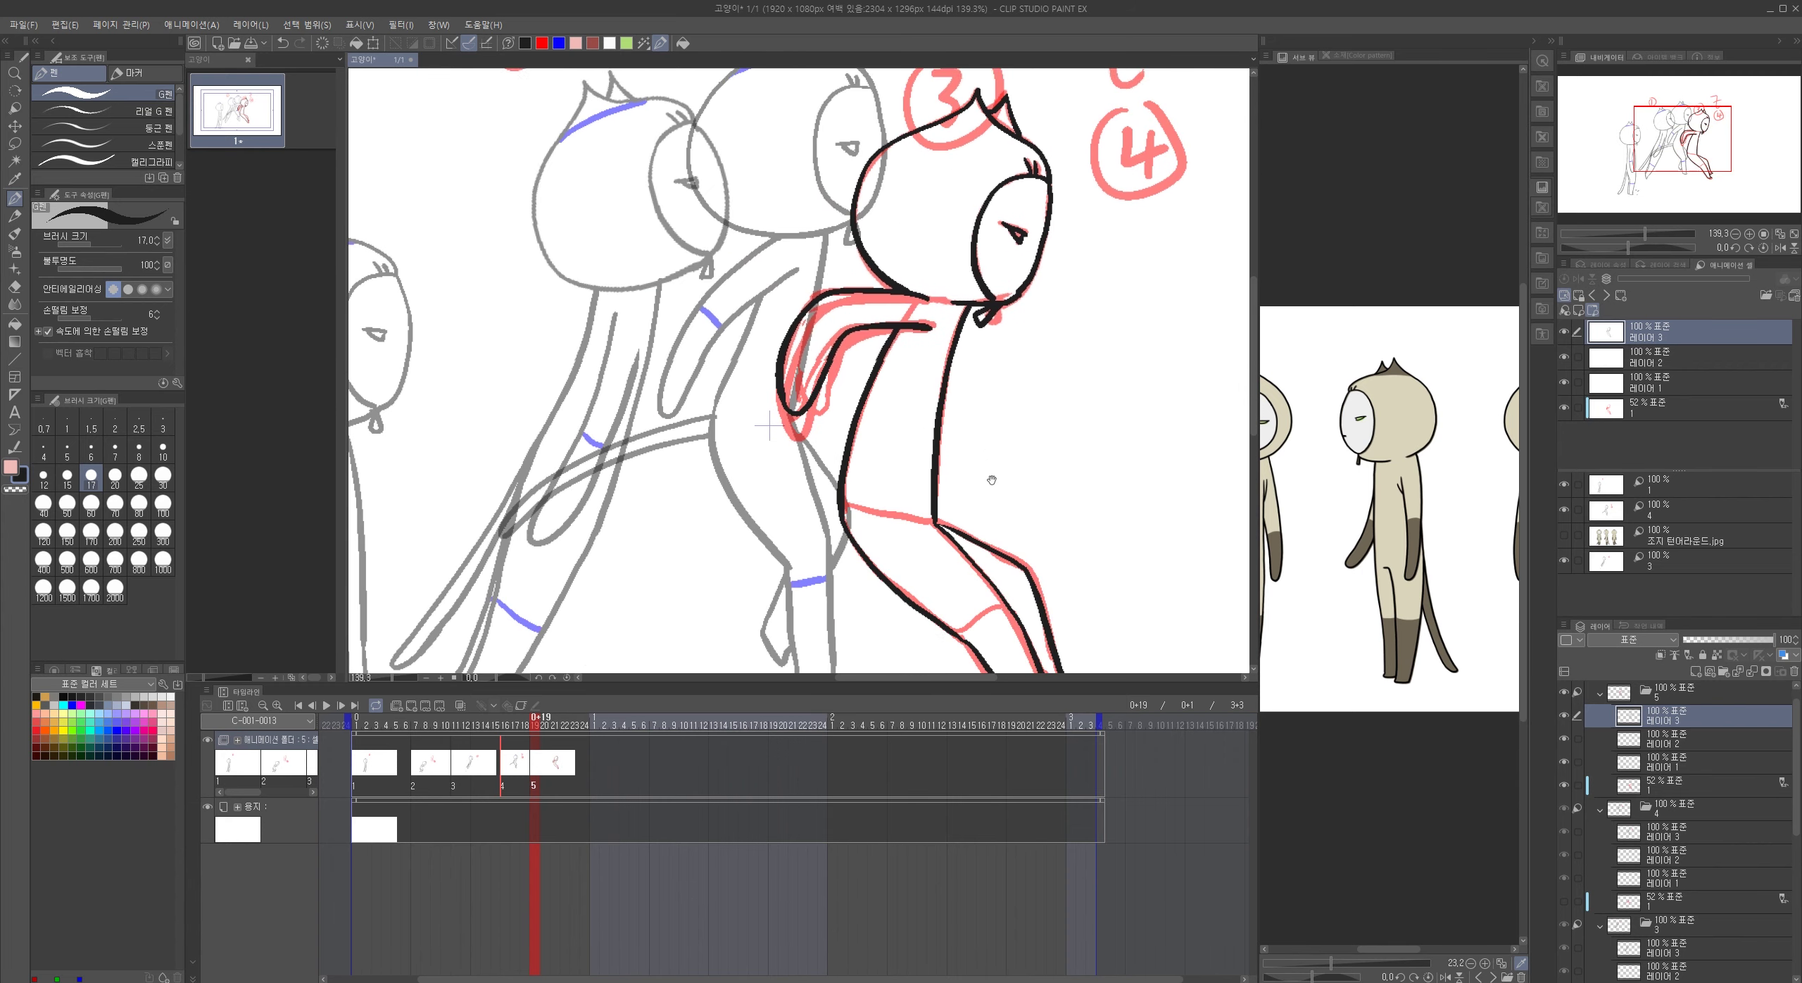
left_click(1655, 409)
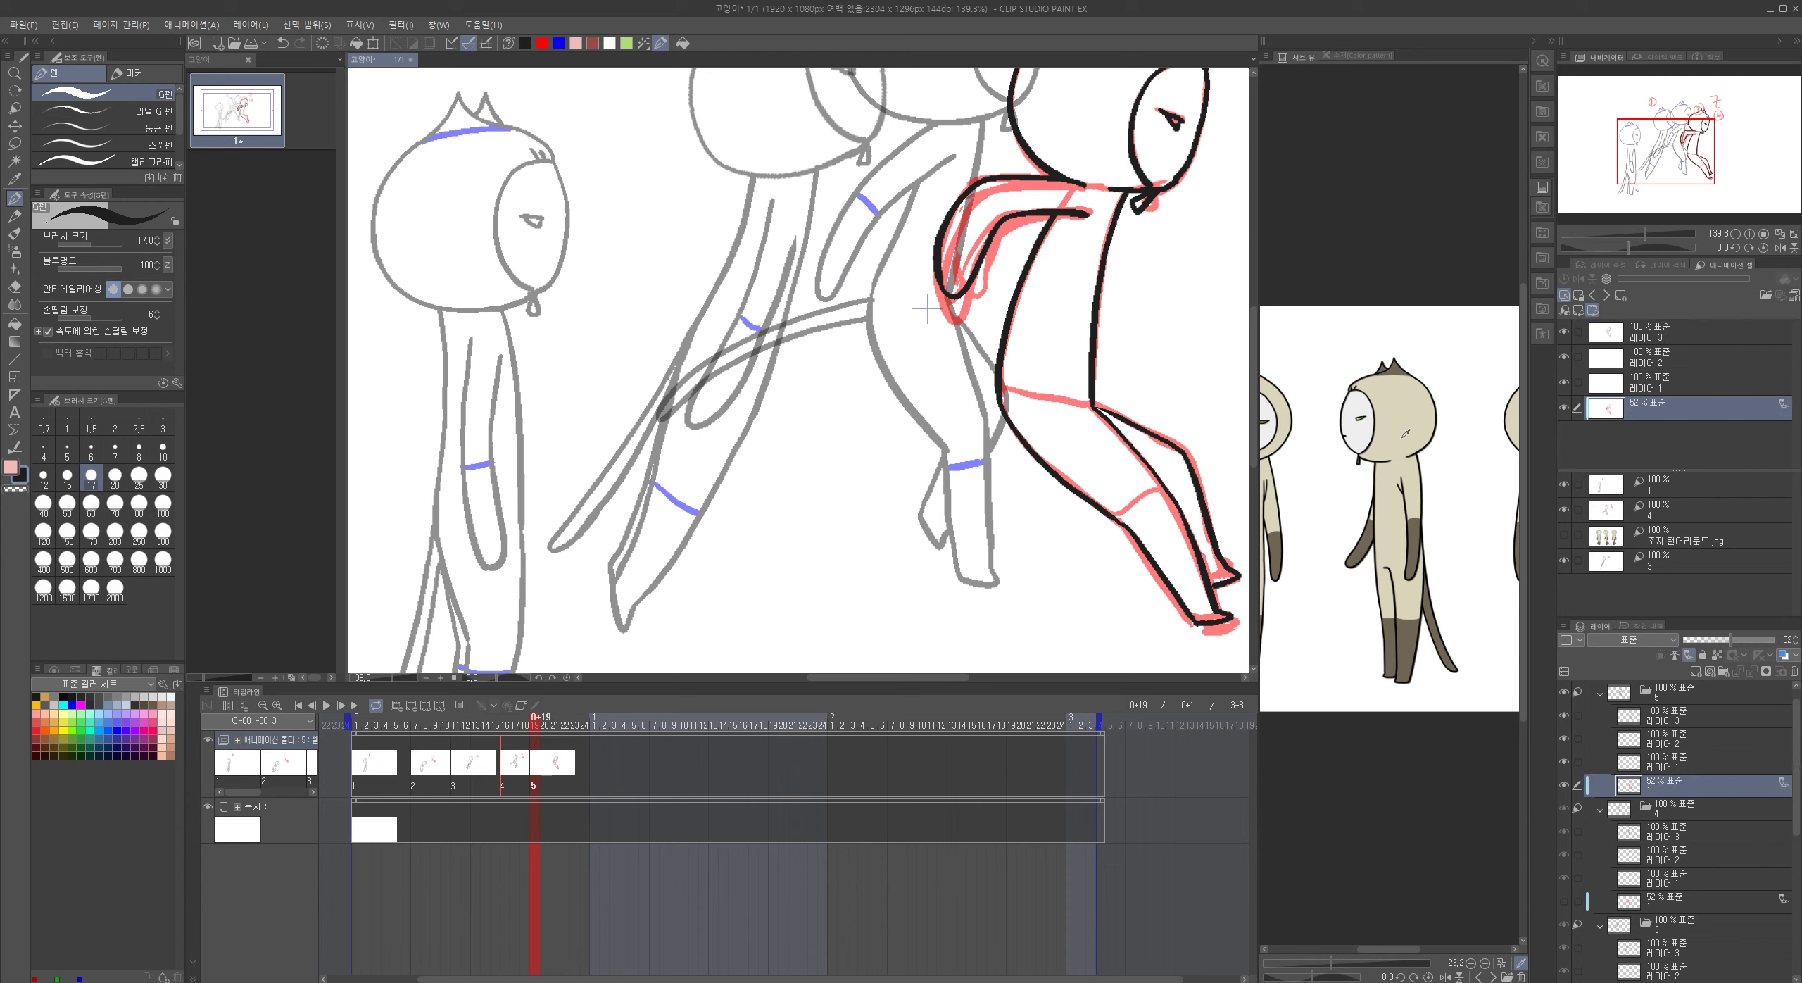
mouse_move(739, 350)
left_mouse_down()
mouse_move(873, 319)
mouse_move(1008, 408)
mouse_move(968, 361)
mouse_move(736, 351)
mouse_move(953, 360)
left_mouse_up()
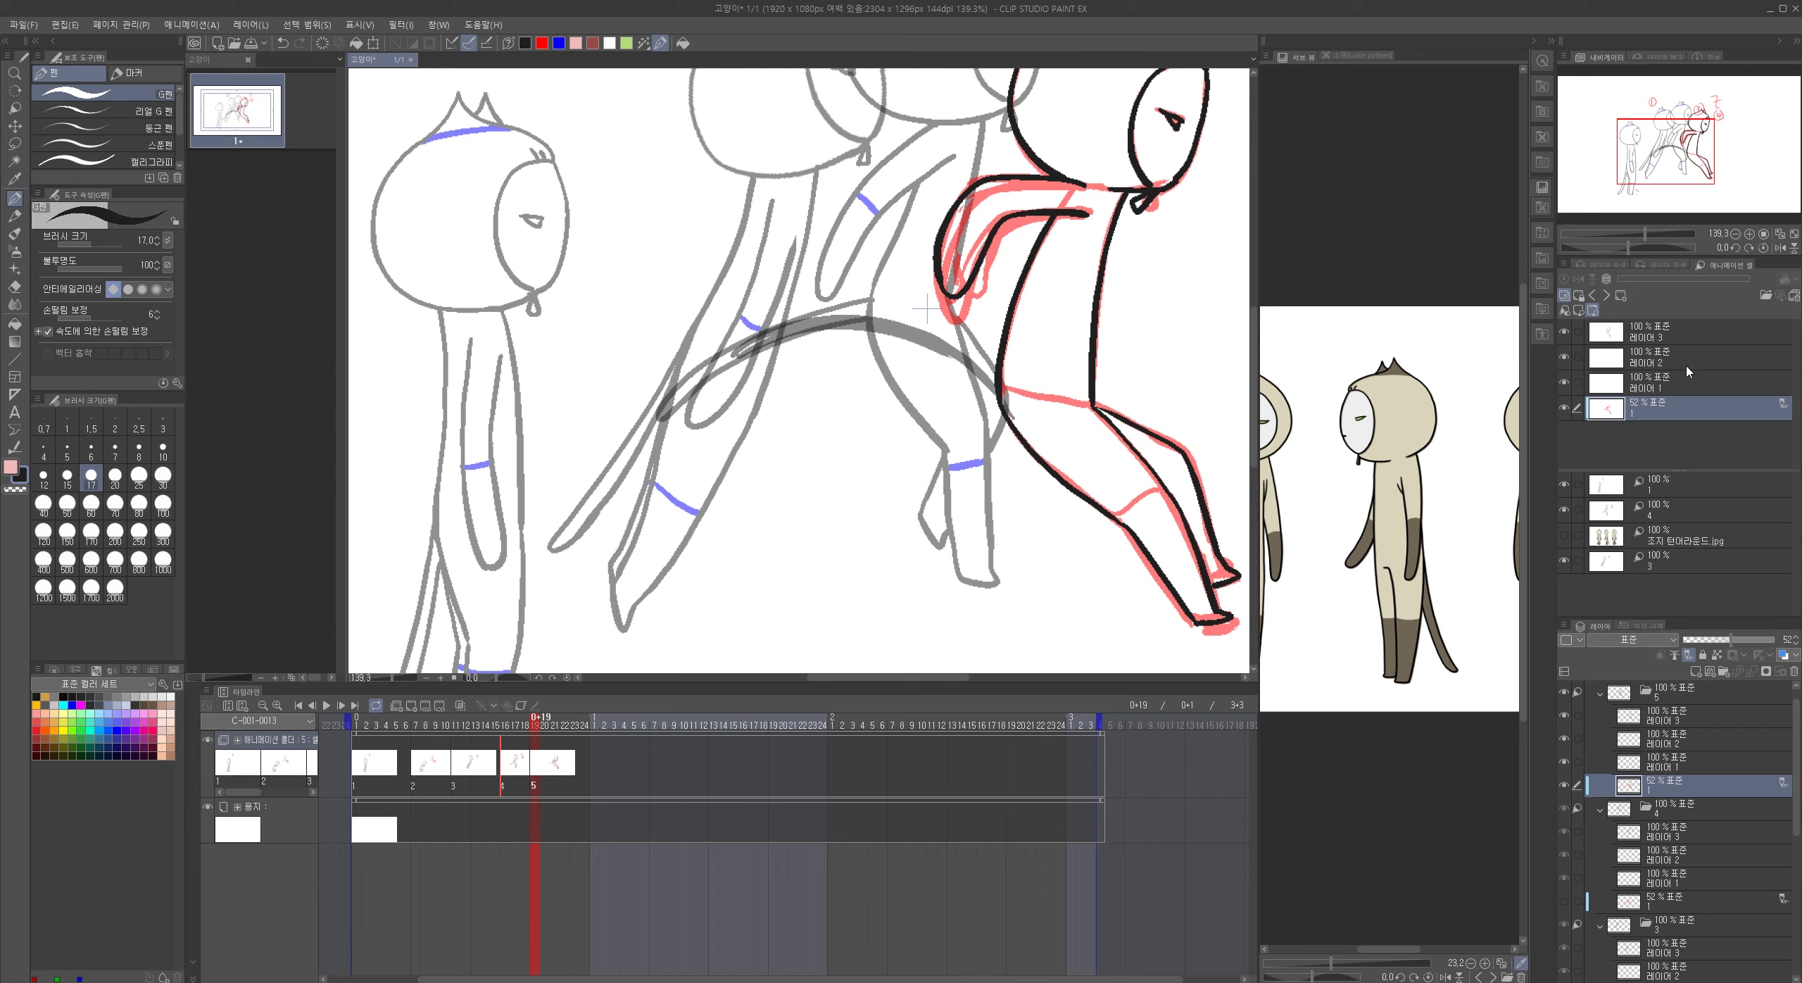
- Ink the arched tail's outline in black on 레이어 3, joining it to the back of the hips
left_click(1664, 338)
left_click(541, 43)
mouse_move(787, 324)
left_mouse_down()
mouse_move(870, 315)
mouse_move(957, 347)
left_mouse_up()
key("ctrl+z")
left_click(525, 43)
mouse_move(904, 312)
left_mouse_down()
mouse_move(806, 325)
mouse_move(877, 331)
mouse_move(1007, 421)
mouse_move(842, 308)
mouse_move(781, 331)
mouse_move(863, 317)
mouse_move(1005, 394)
left_mouse_up()
key("ctrl+z")
key("ctrl+z")
mouse_move(794, 335)
left_mouse_down()
mouse_move(883, 337)
mouse_move(968, 377)
mouse_move(1021, 431)
left_mouse_up()
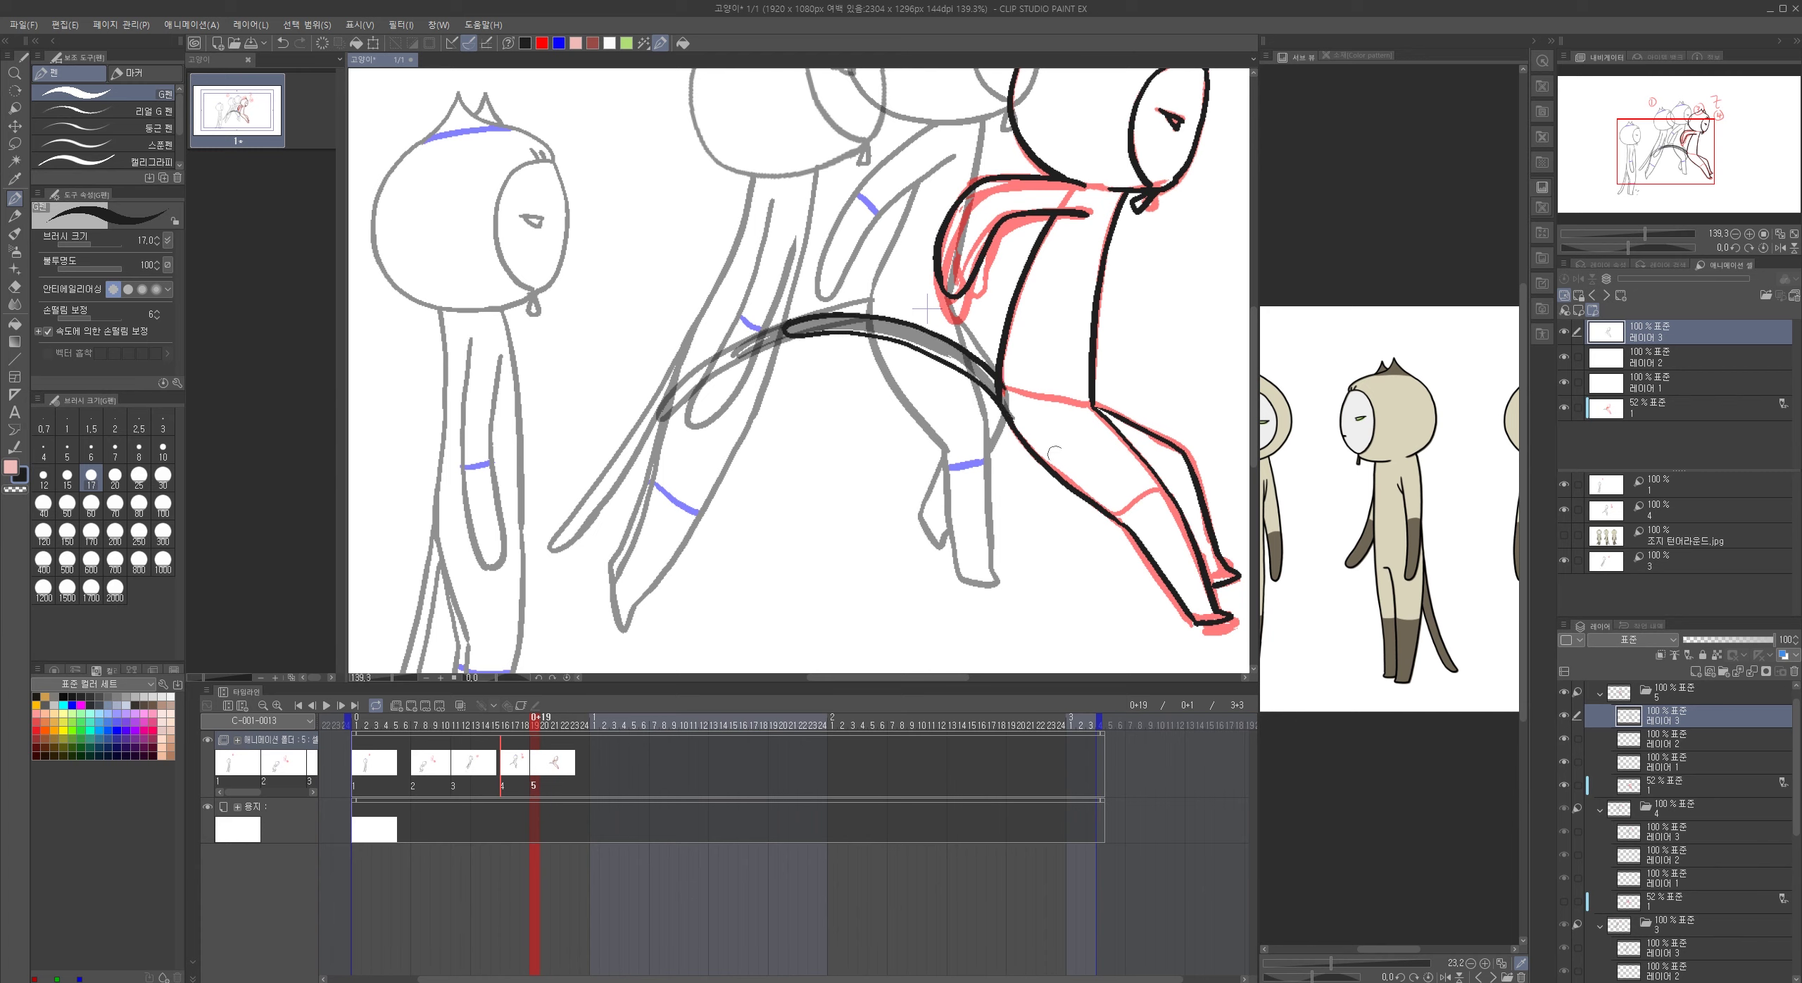
scroll(1056, 452, "up", 3)
key("e")
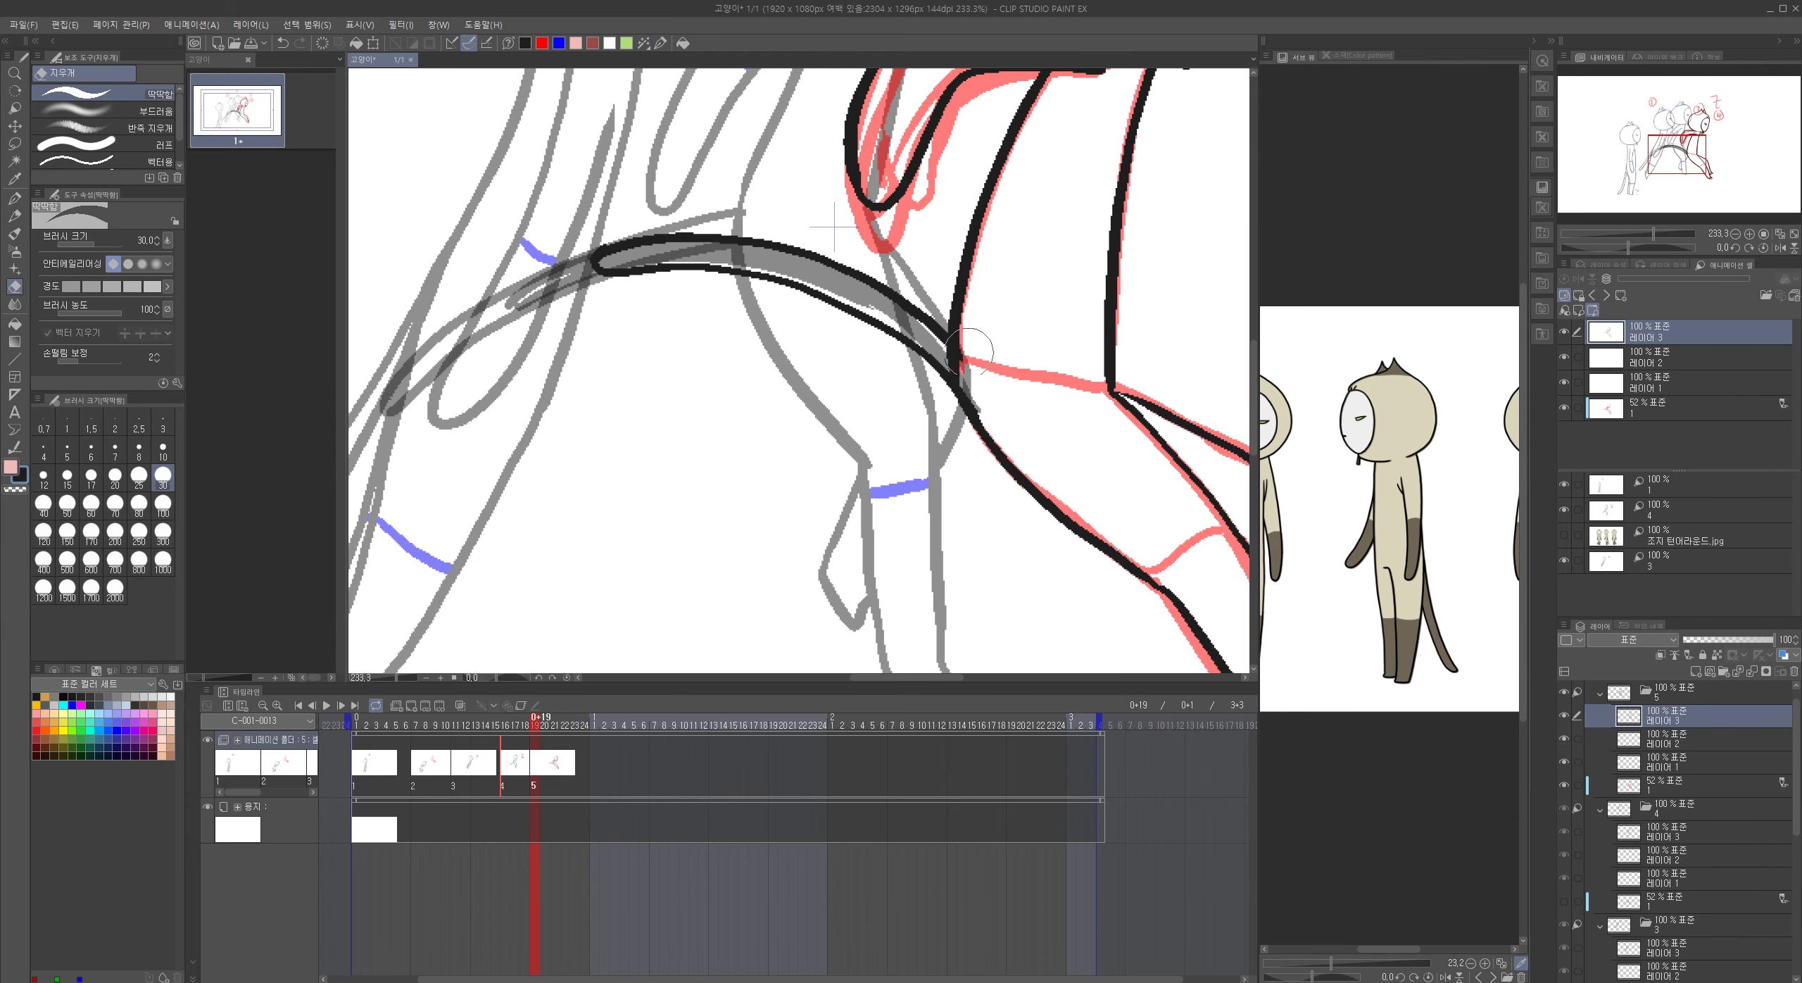
scroll(820, 528, "down", 6)
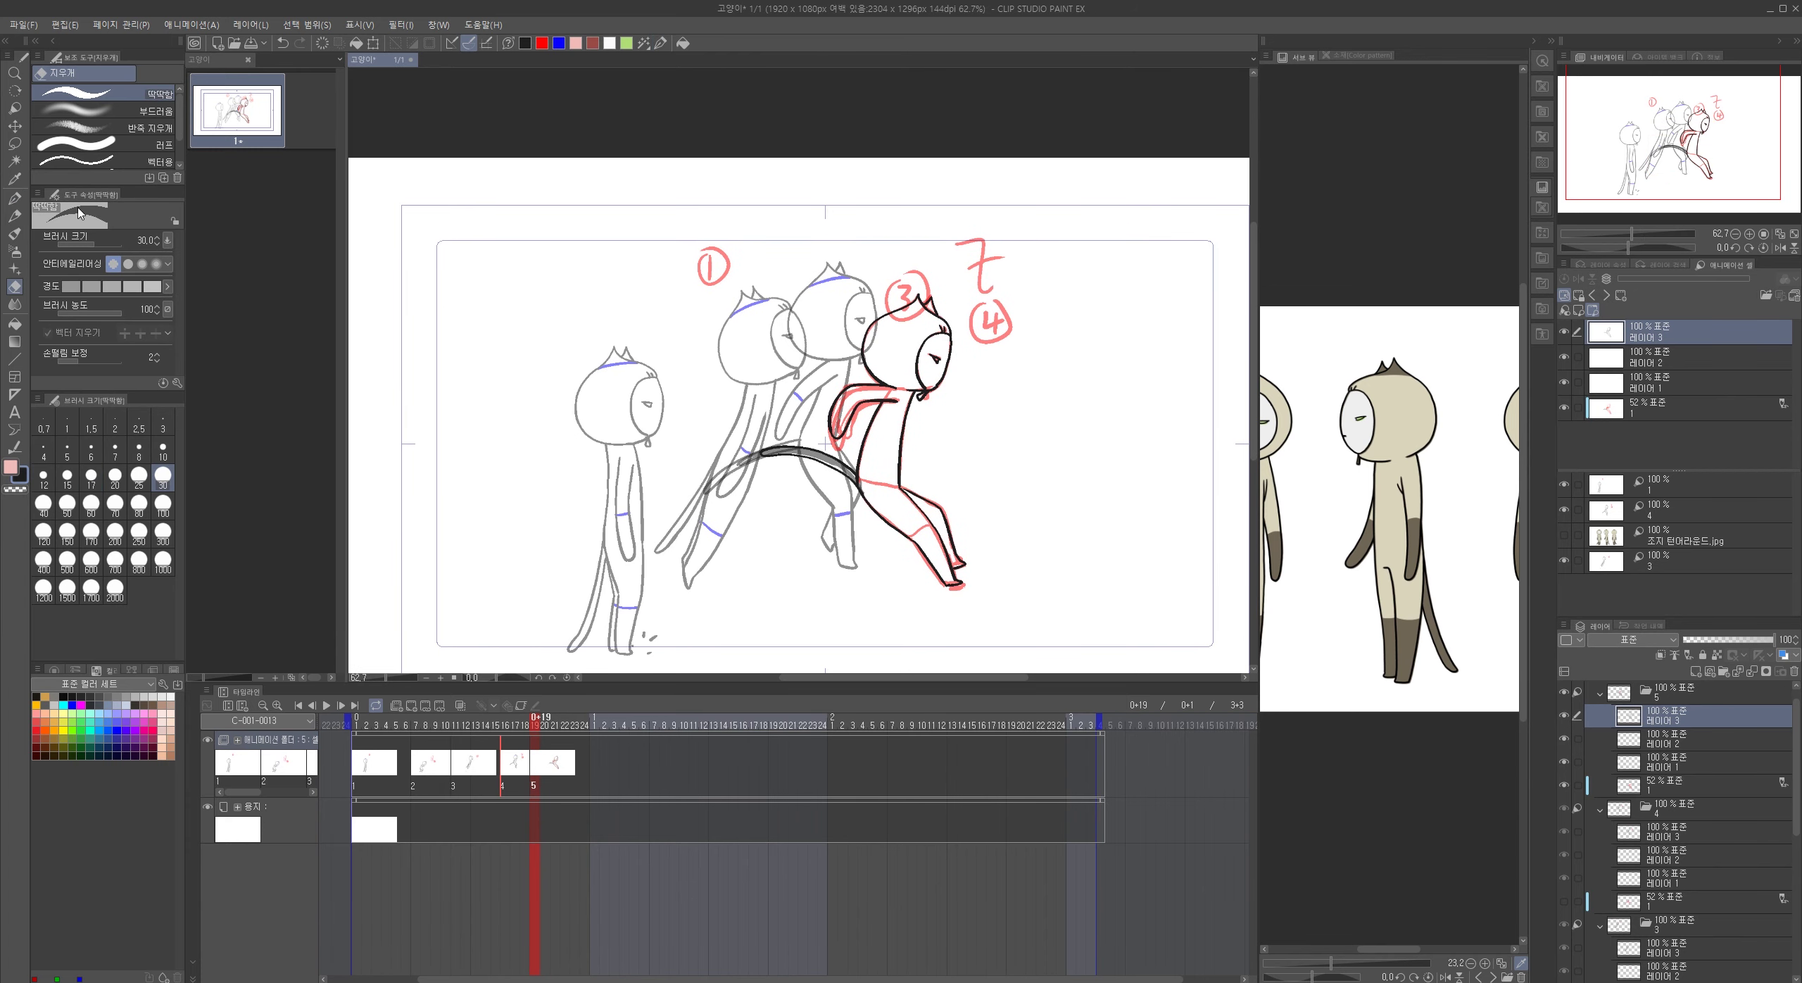
left_click(1612, 358)
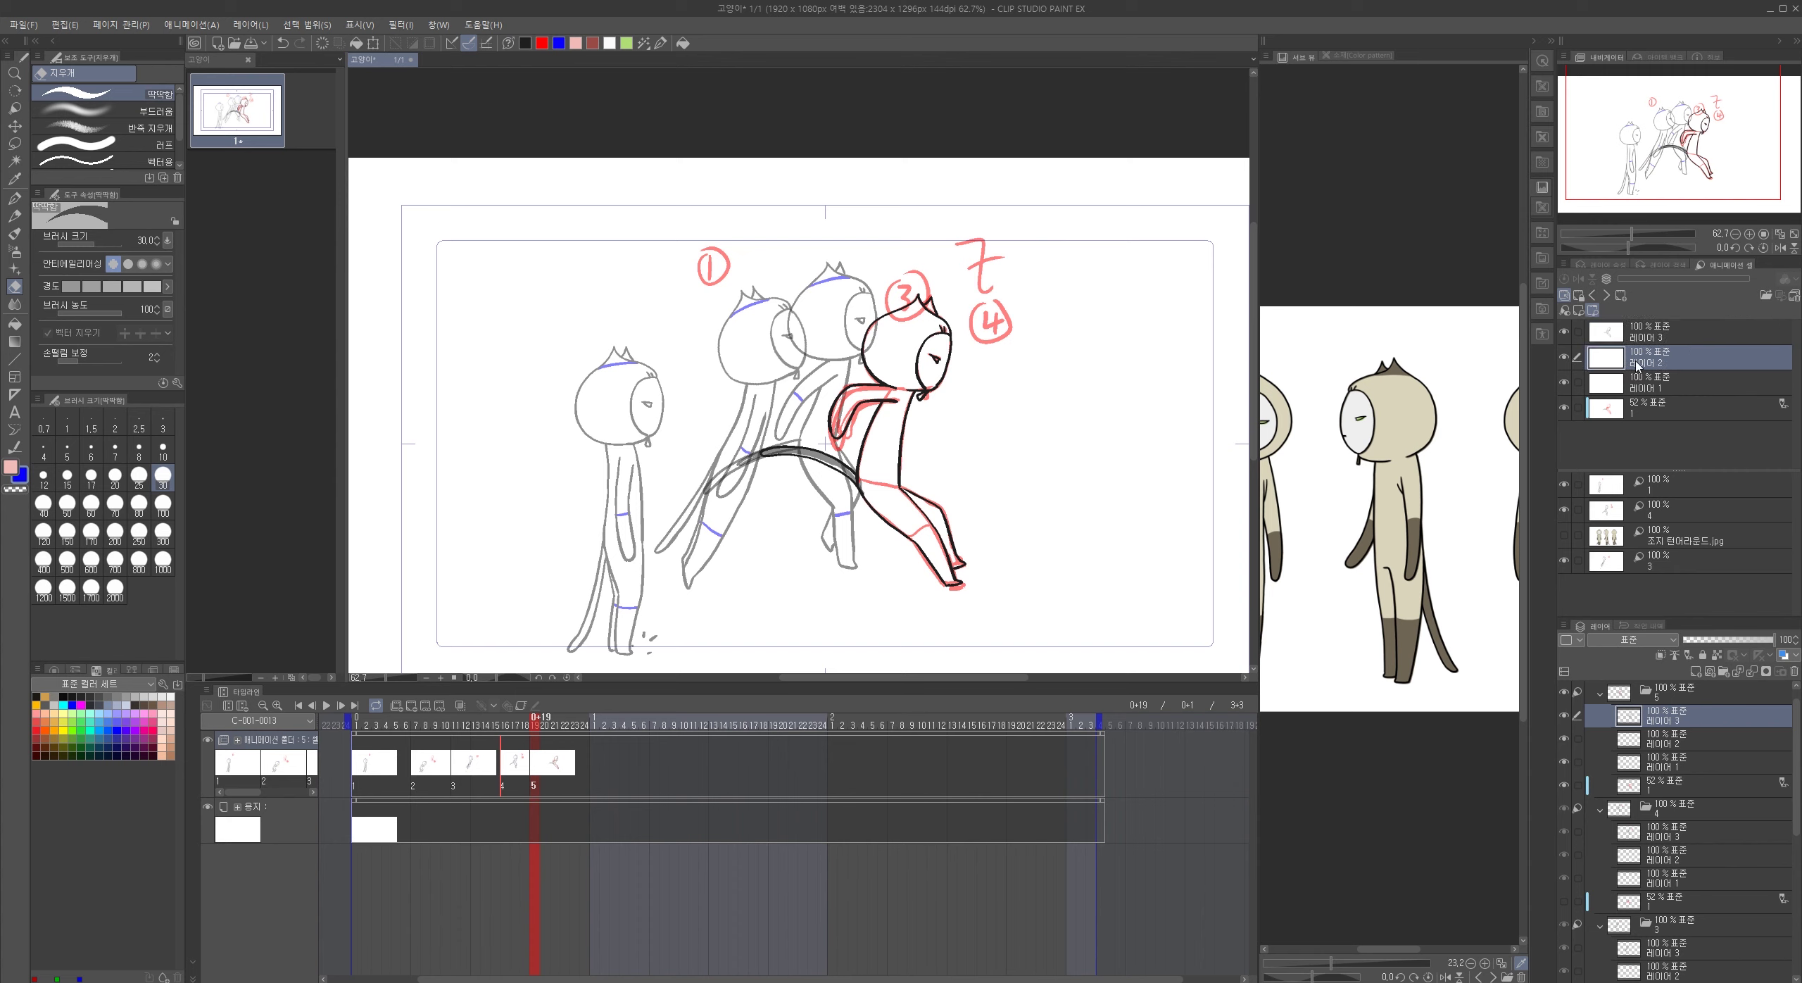
scroll(798, 367, "up", 3)
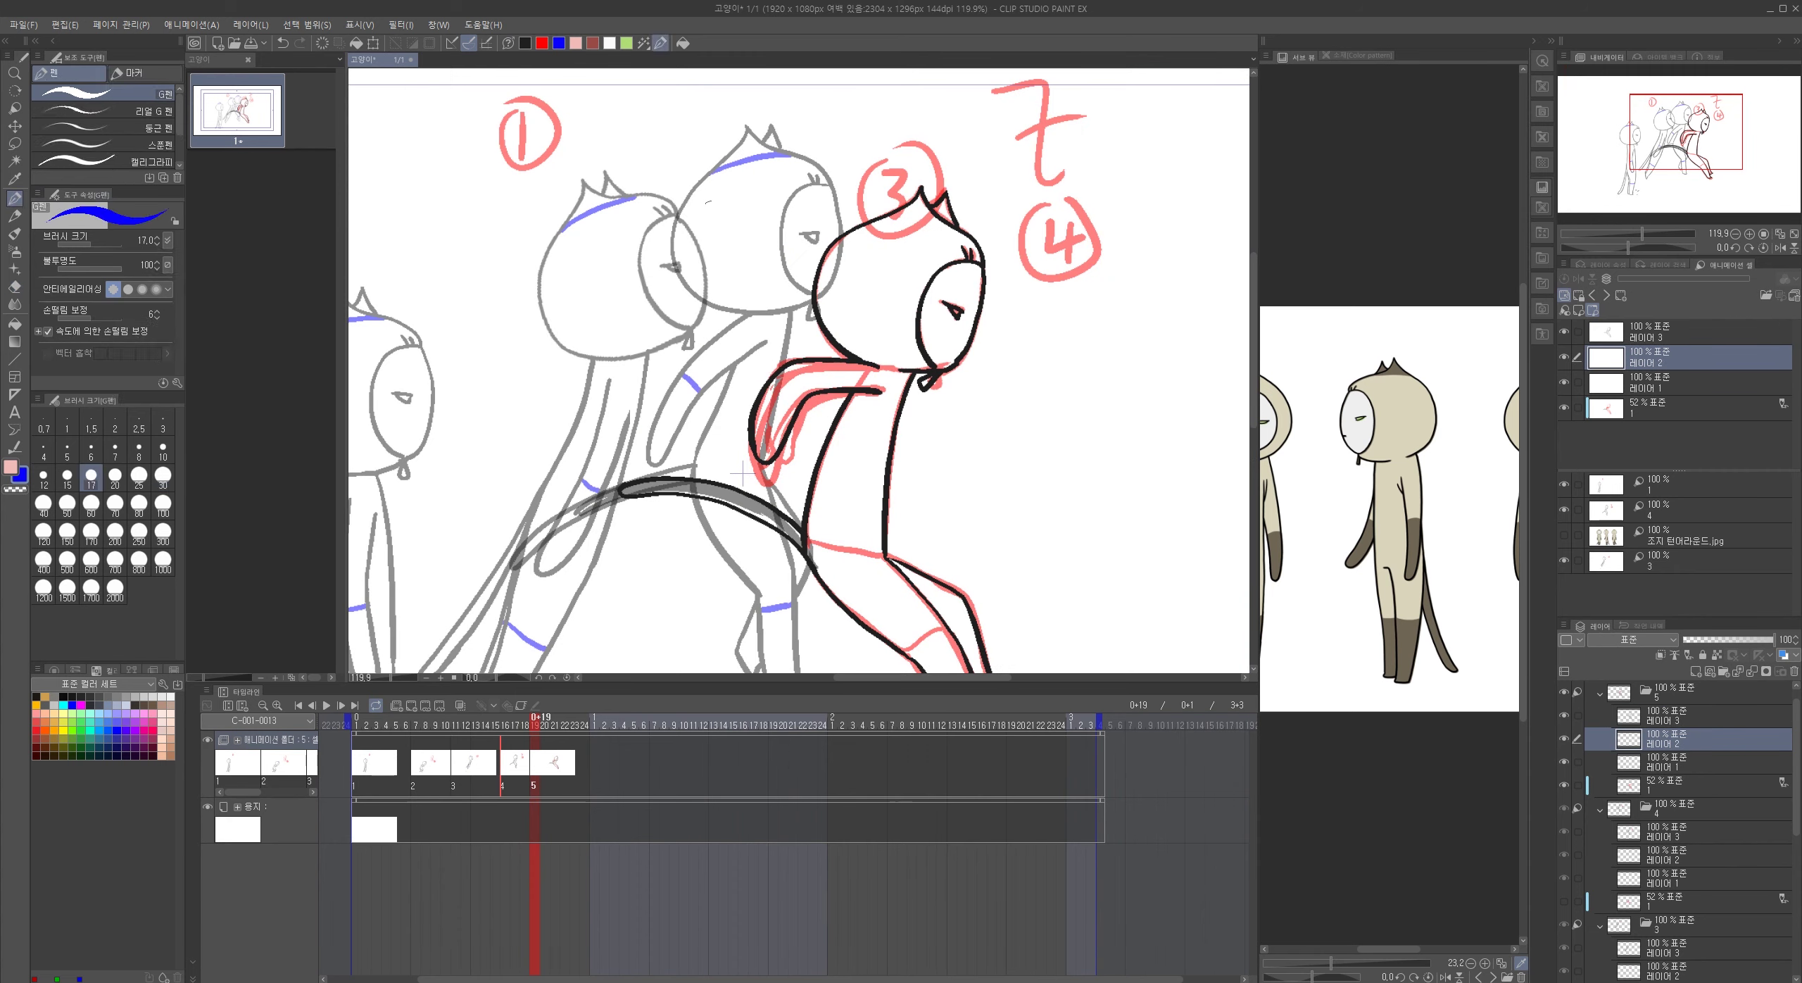
left_click_drag(784, 367, 803, 393)
key("ctrl+z")
- Erase the bent arm's black outline on 레이어 3 and re-ink it as one smooth rounded shape over the red draft
left_click(1692, 342)
key("e")
mouse_move(776, 380)
left_mouse_down()
mouse_move(763, 435)
mouse_move(799, 403)
left_mouse_up()
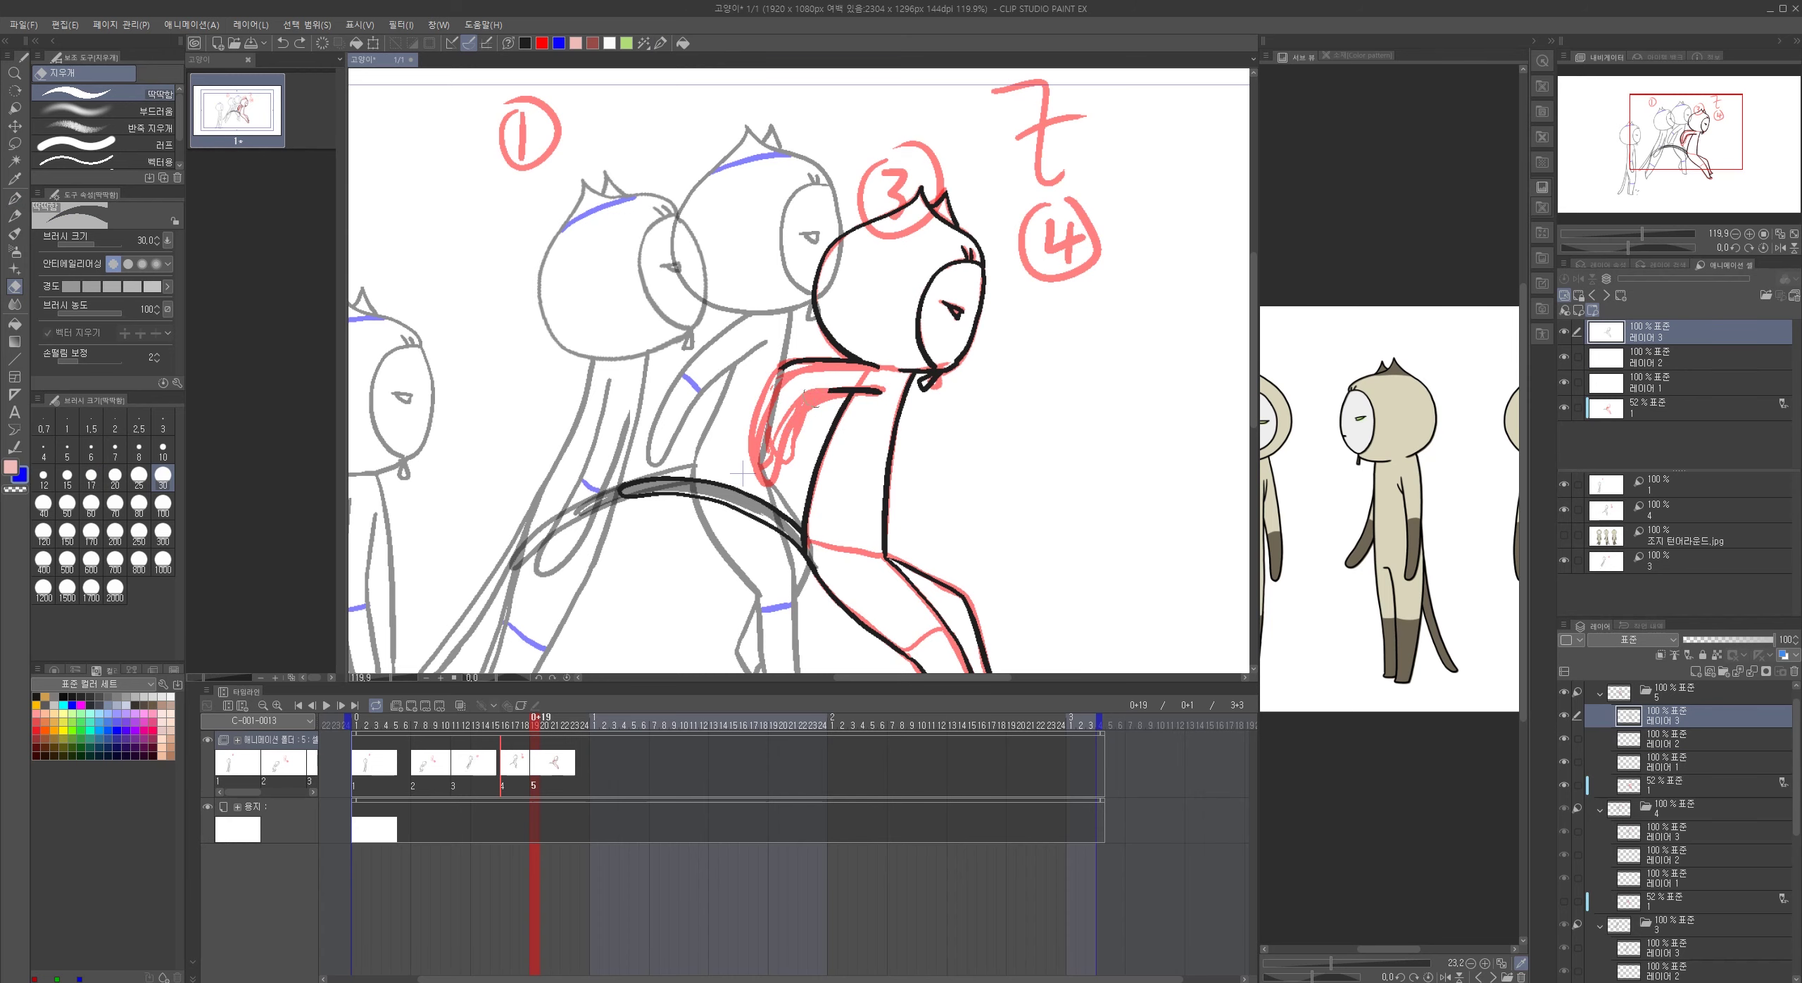
left_click(915, 427, "ctrl")
key("p")
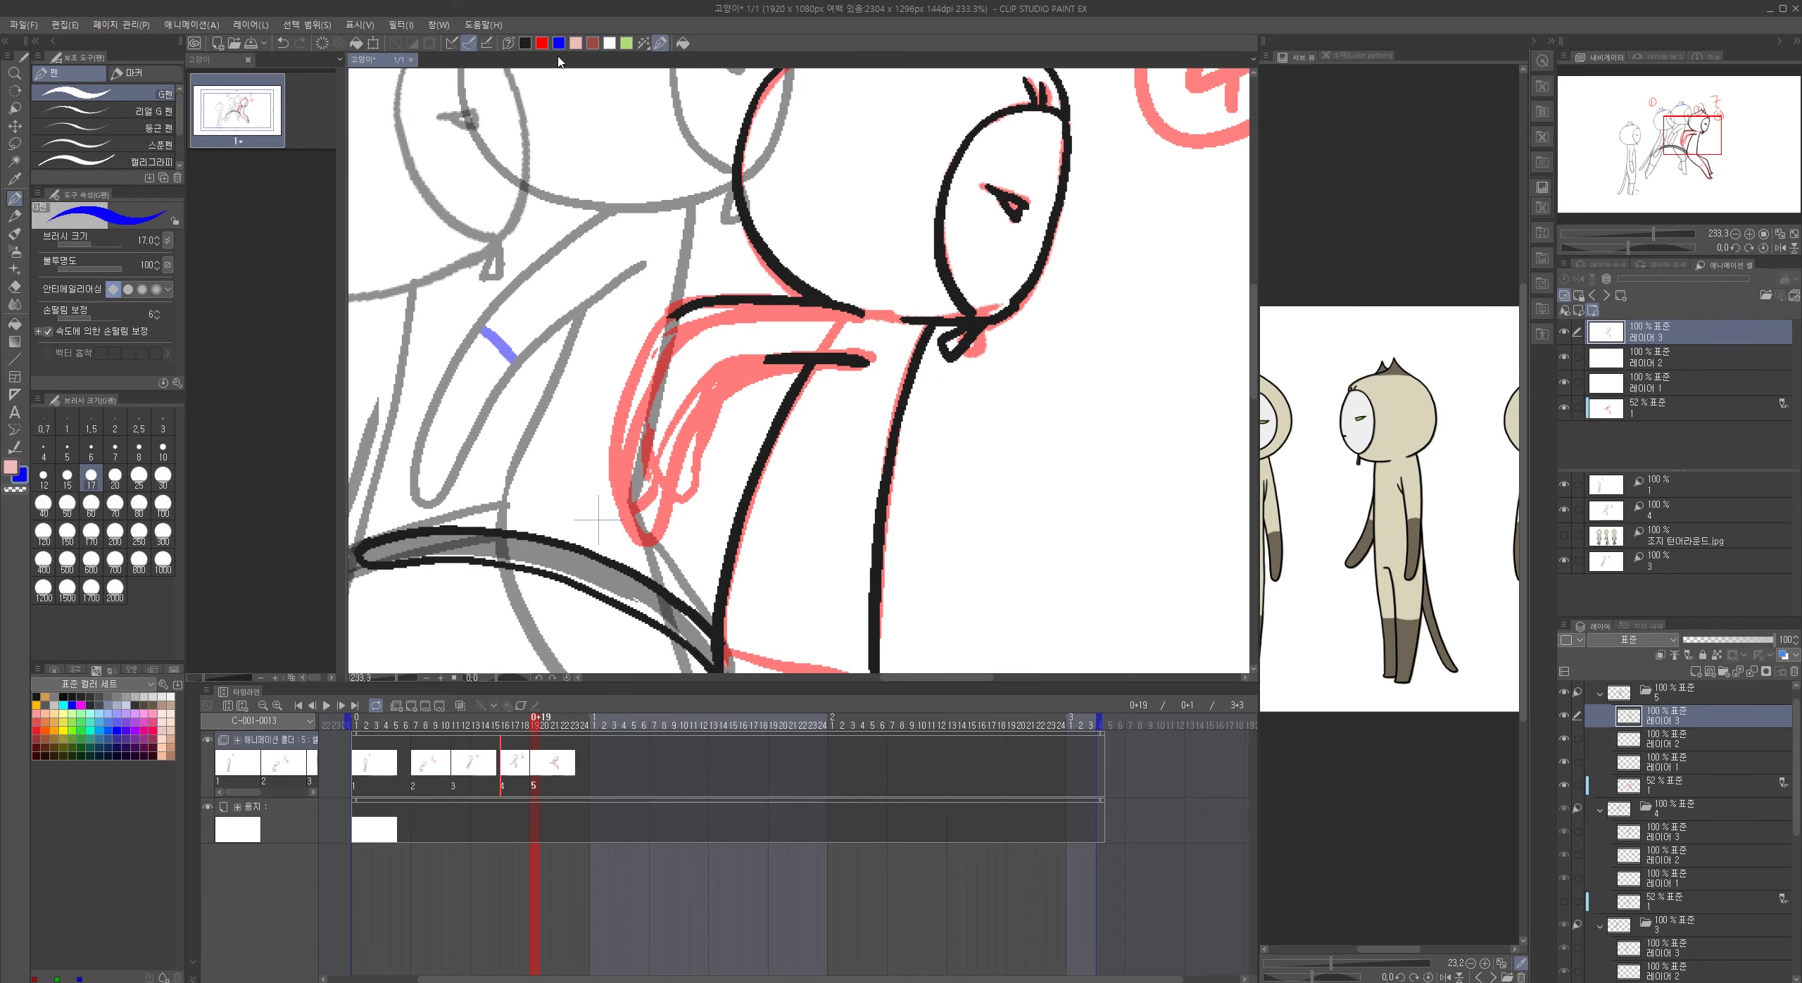
mouse_move(698, 305)
left_mouse_down()
mouse_move(660, 326)
mouse_move(636, 399)
left_mouse_up()
key("ctrl+z")
mouse_move(689, 306)
left_mouse_down()
mouse_move(646, 363)
mouse_move(625, 442)
mouse_move(643, 521)
mouse_move(678, 421)
mouse_move(771, 358)
left_mouse_up()
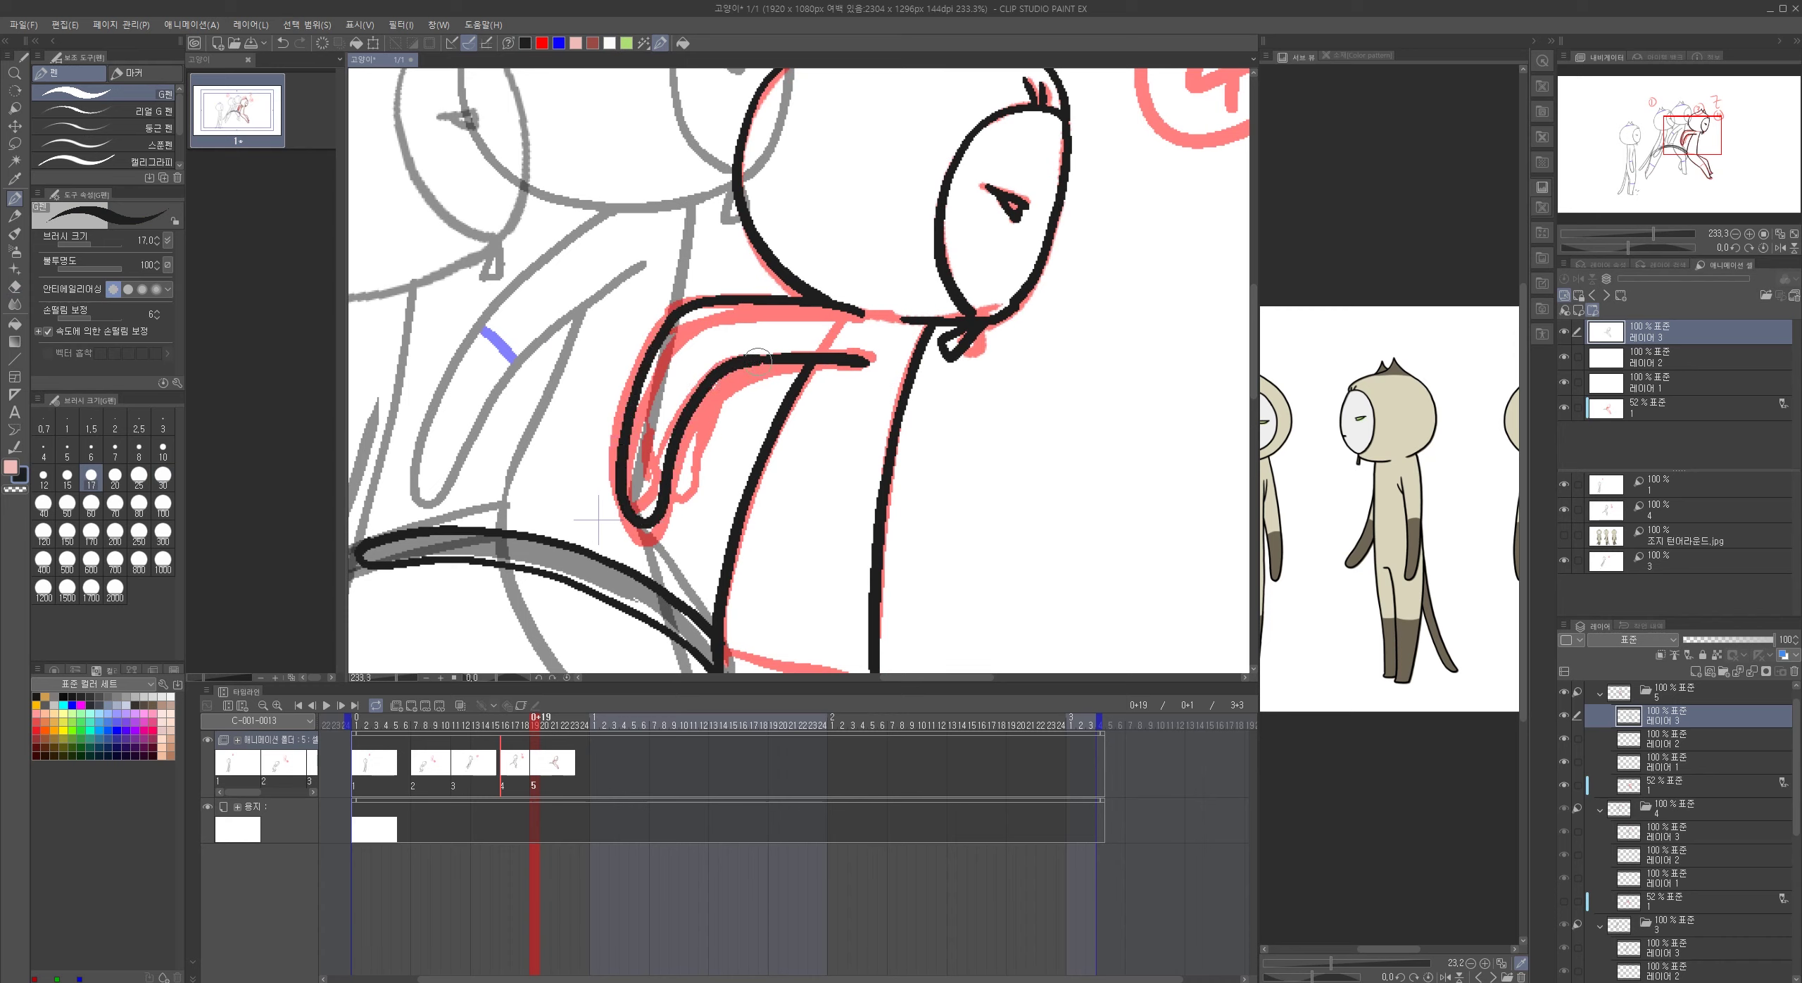
- Draw blue colour-boundary lines across the bent arm and both lower legs on 레이어 2
left_click(1678, 362)
left_click(559, 43)
left_click_drag(659, 350, 704, 379)
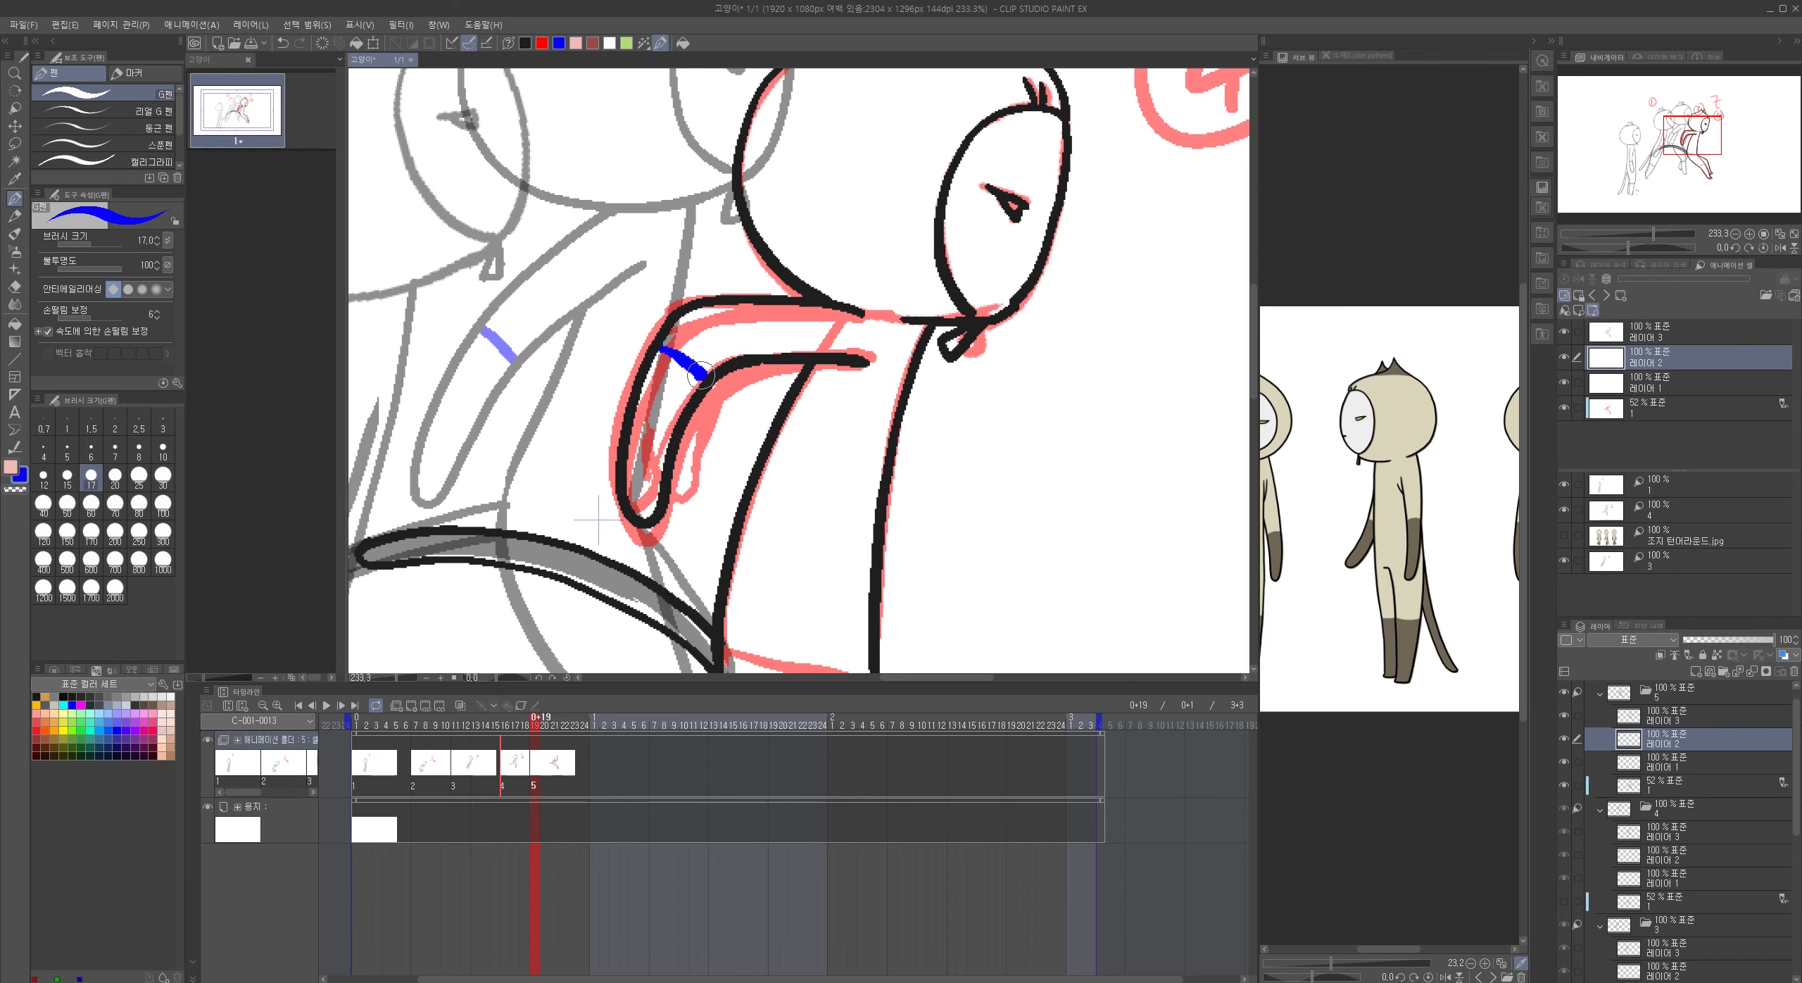
left_click_drag(864, 644, 845, 414)
mouse_move(986, 641)
left_mouse_down()
mouse_move(900, 374)
mouse_move(911, 351)
mouse_move(838, 403)
left_mouse_up()
key("ctrl+z")
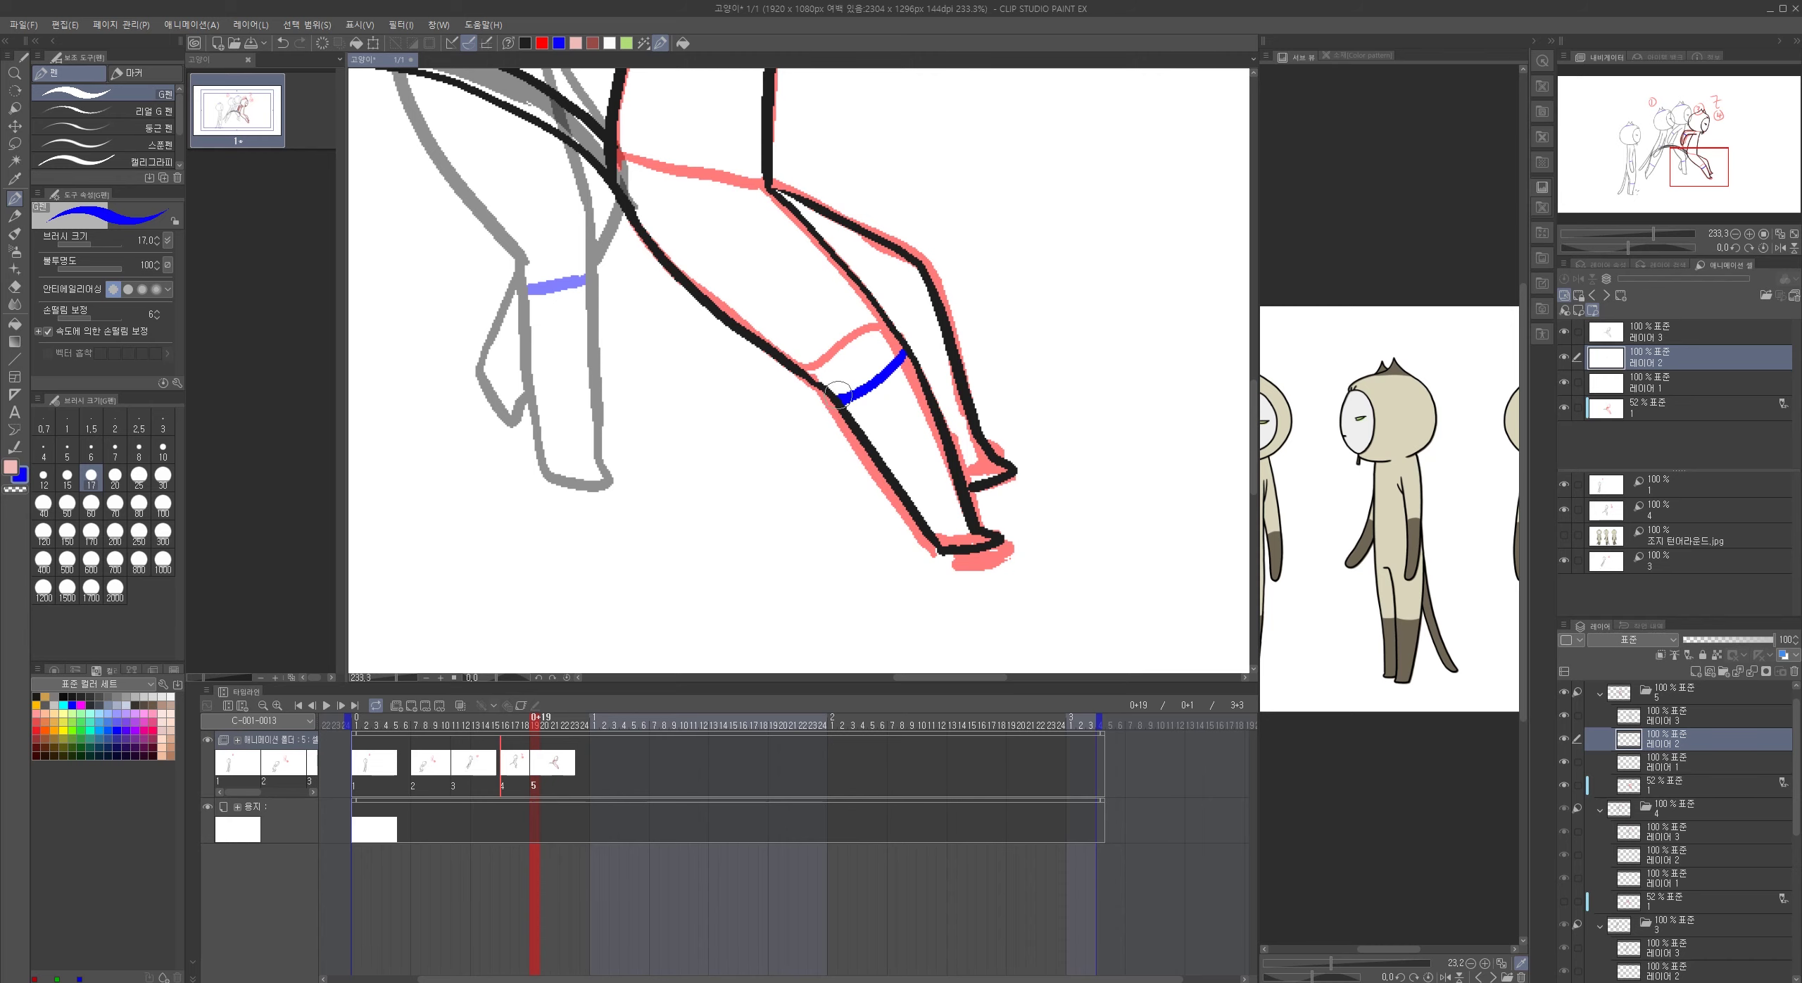
left_click_drag(895, 332, 931, 298)
key("ctrl+0")
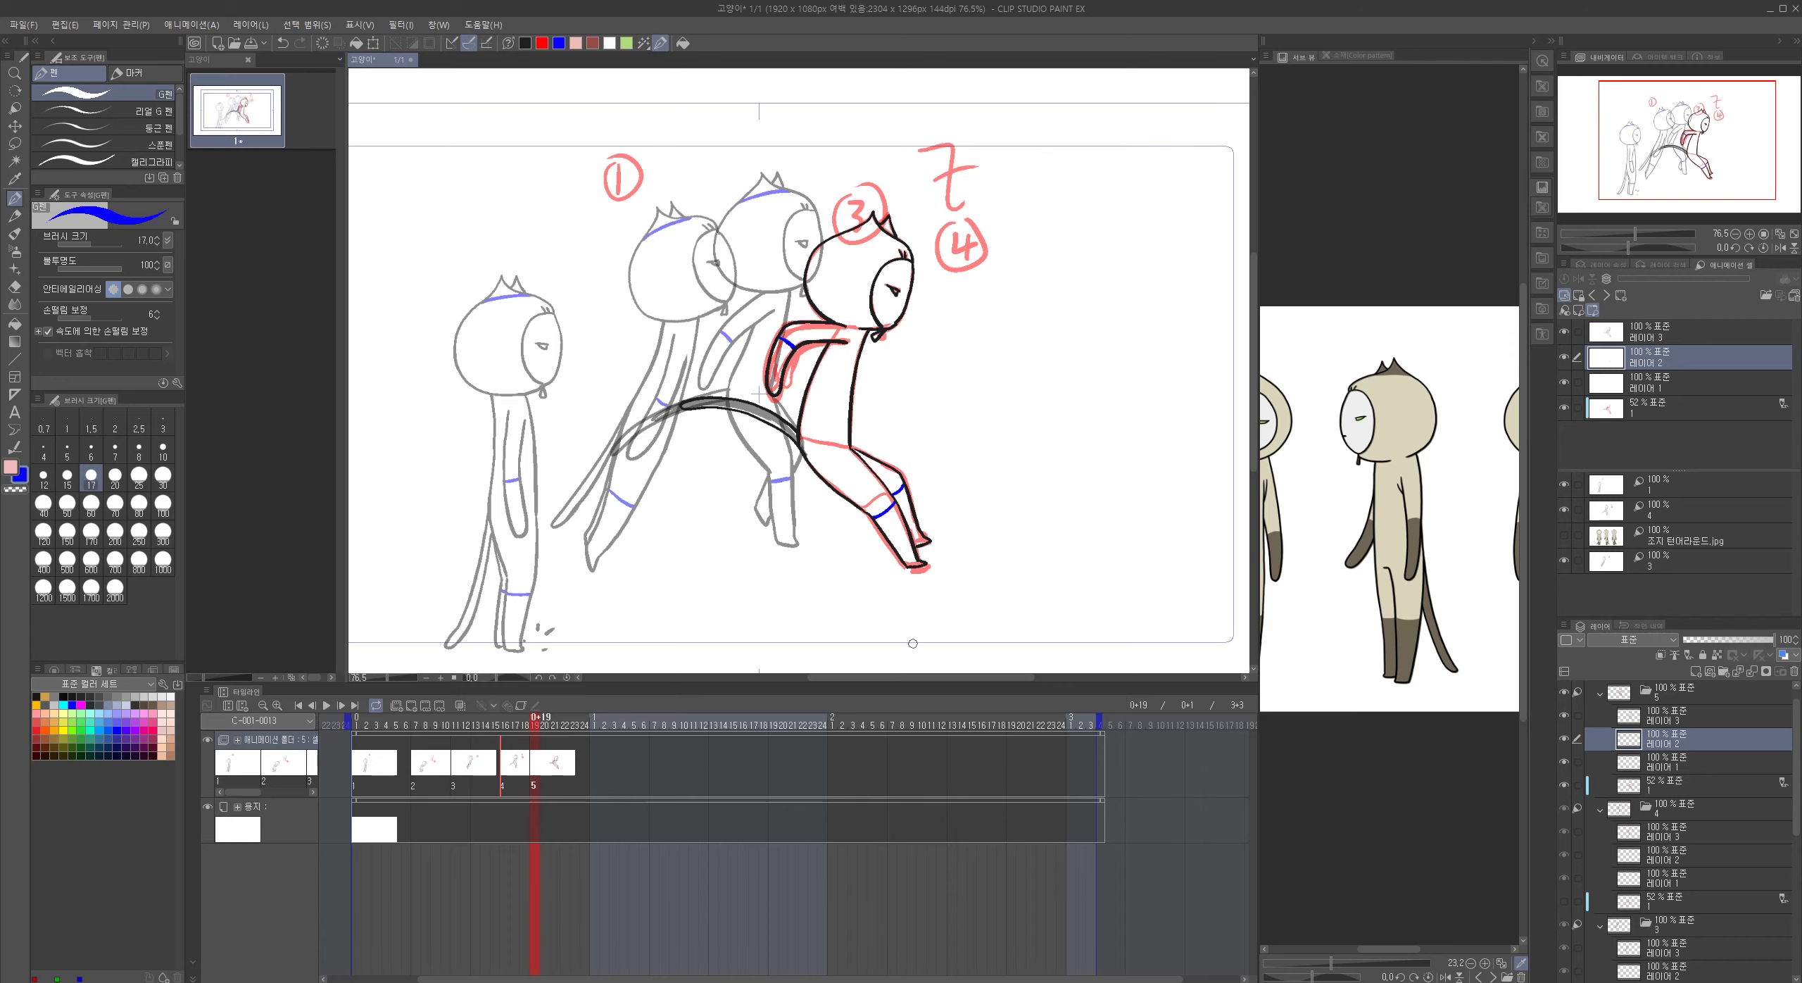
- Draw the blue boundary line below the ears on the head, and hide the 52% draft layer
scroll(938, 338, "up", 4)
left_click_drag(724, 112, 843, 133)
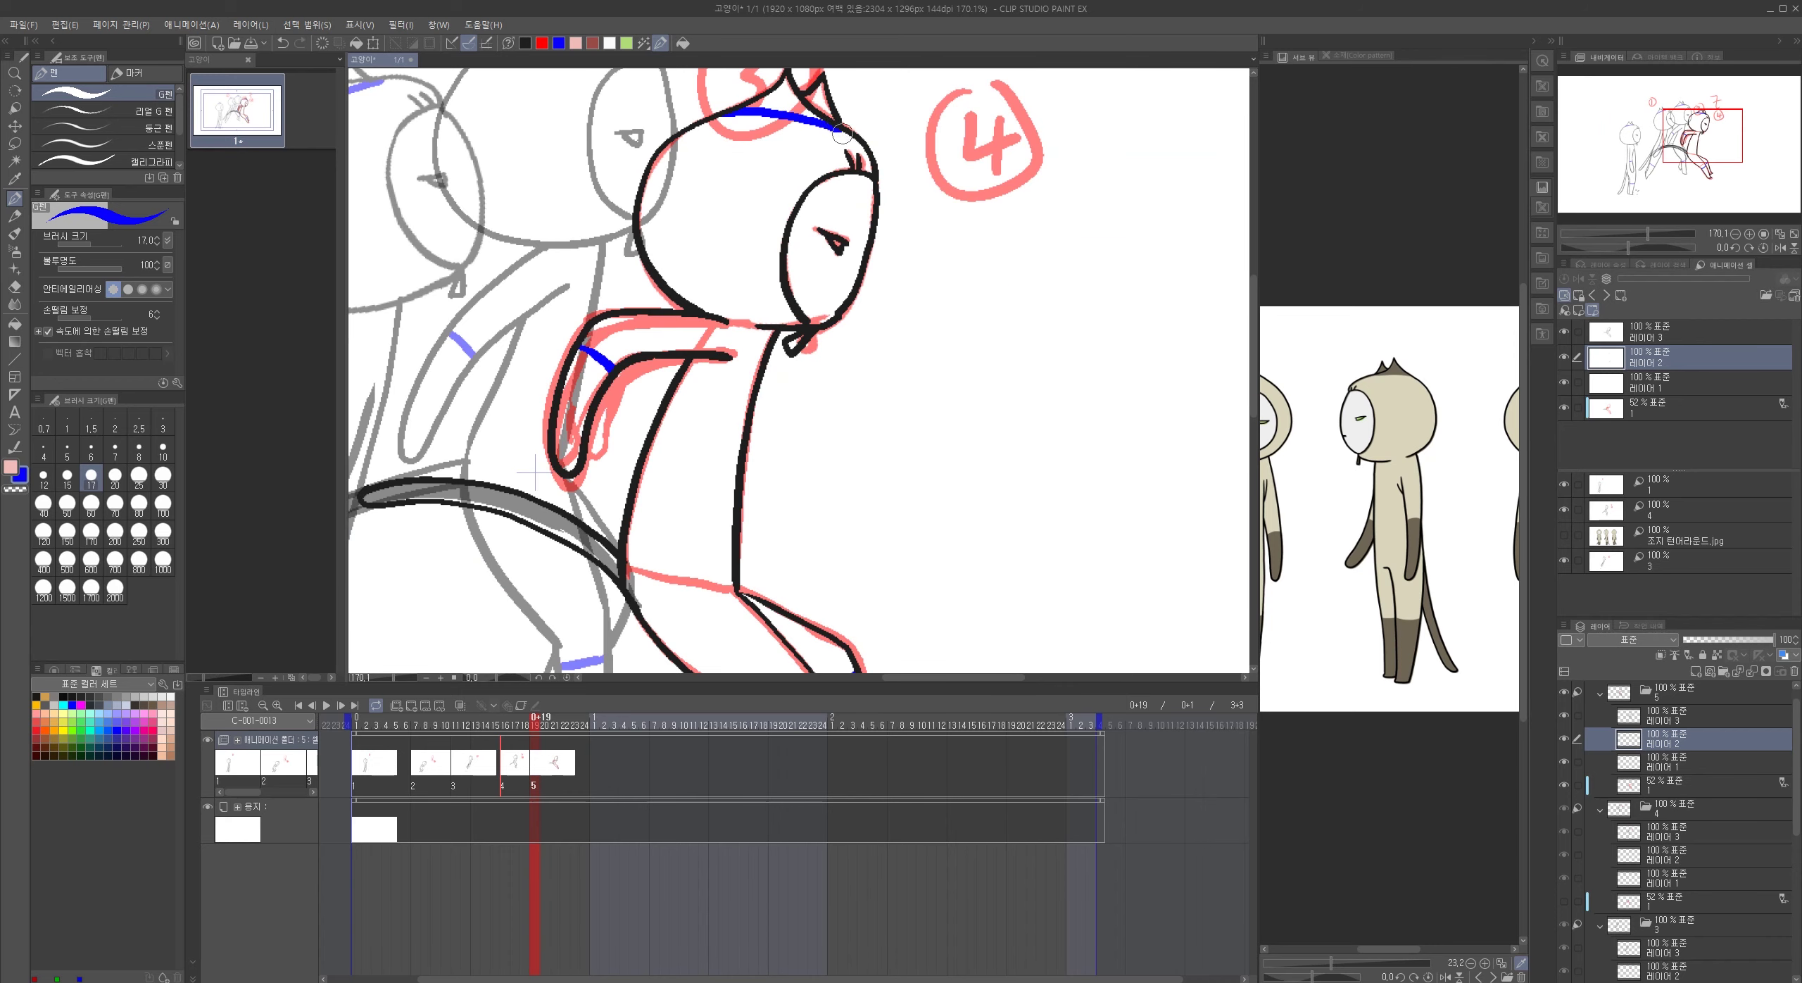
scroll(935, 543, "down", 5)
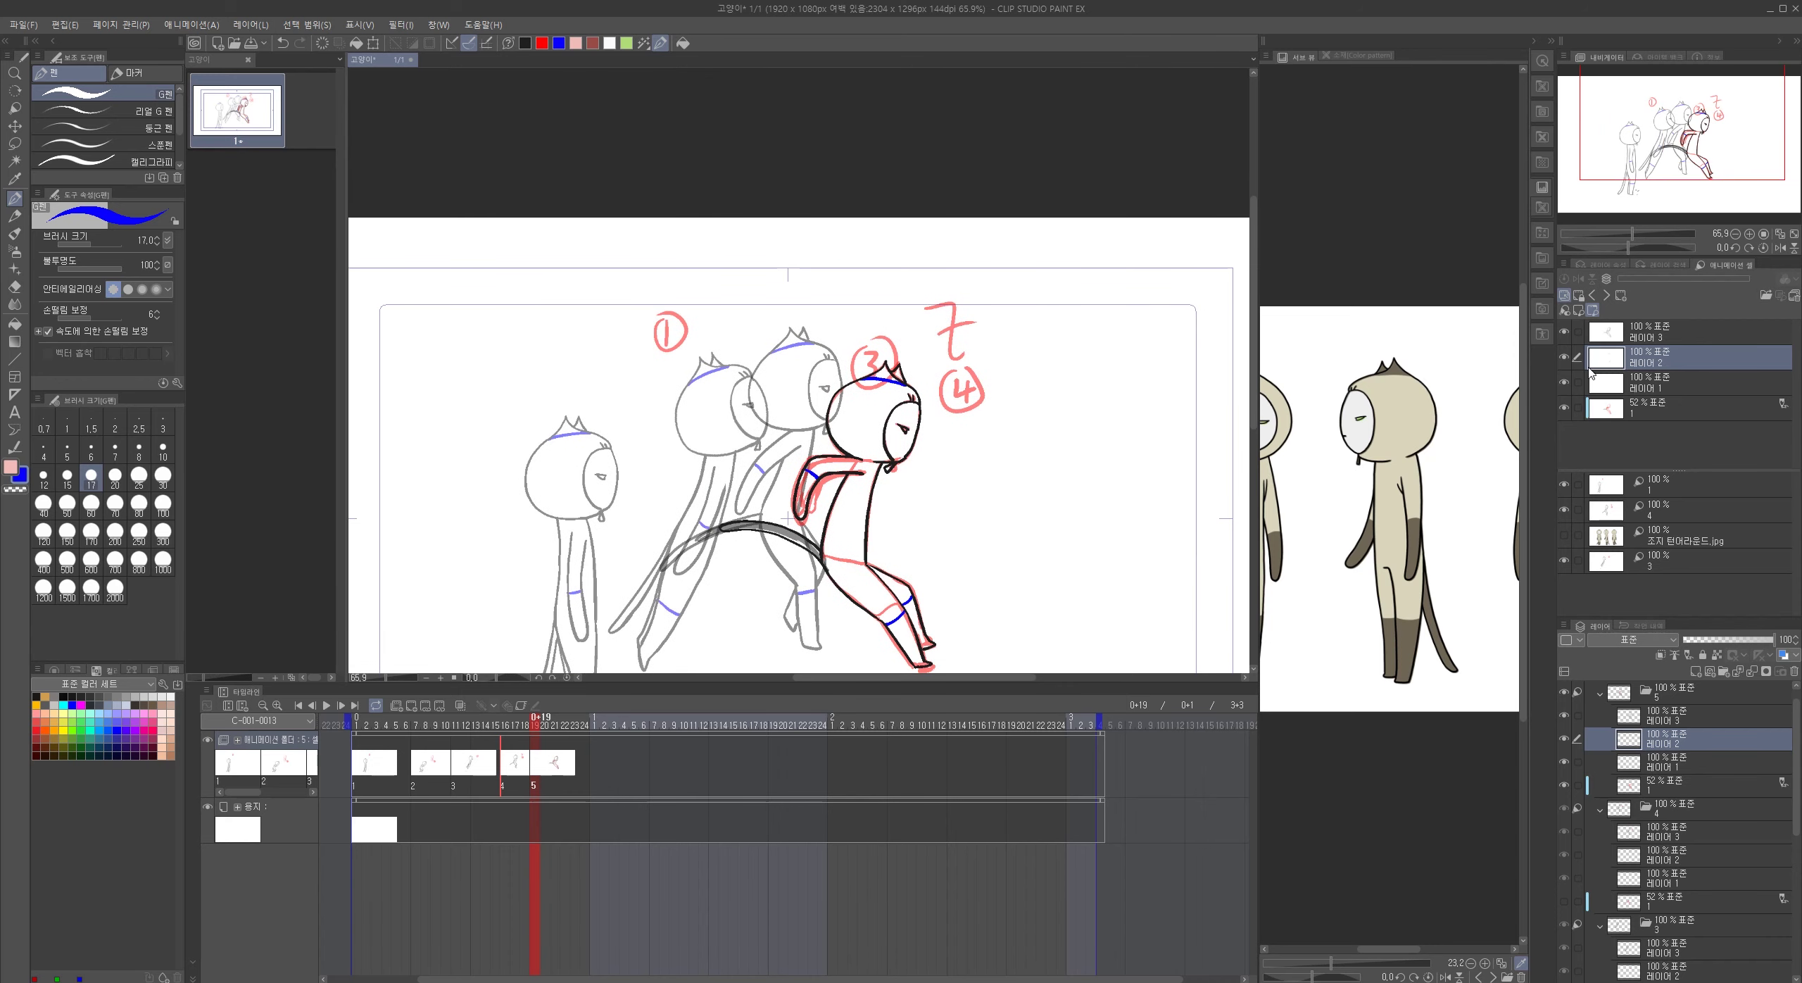
left_click(1565, 409)
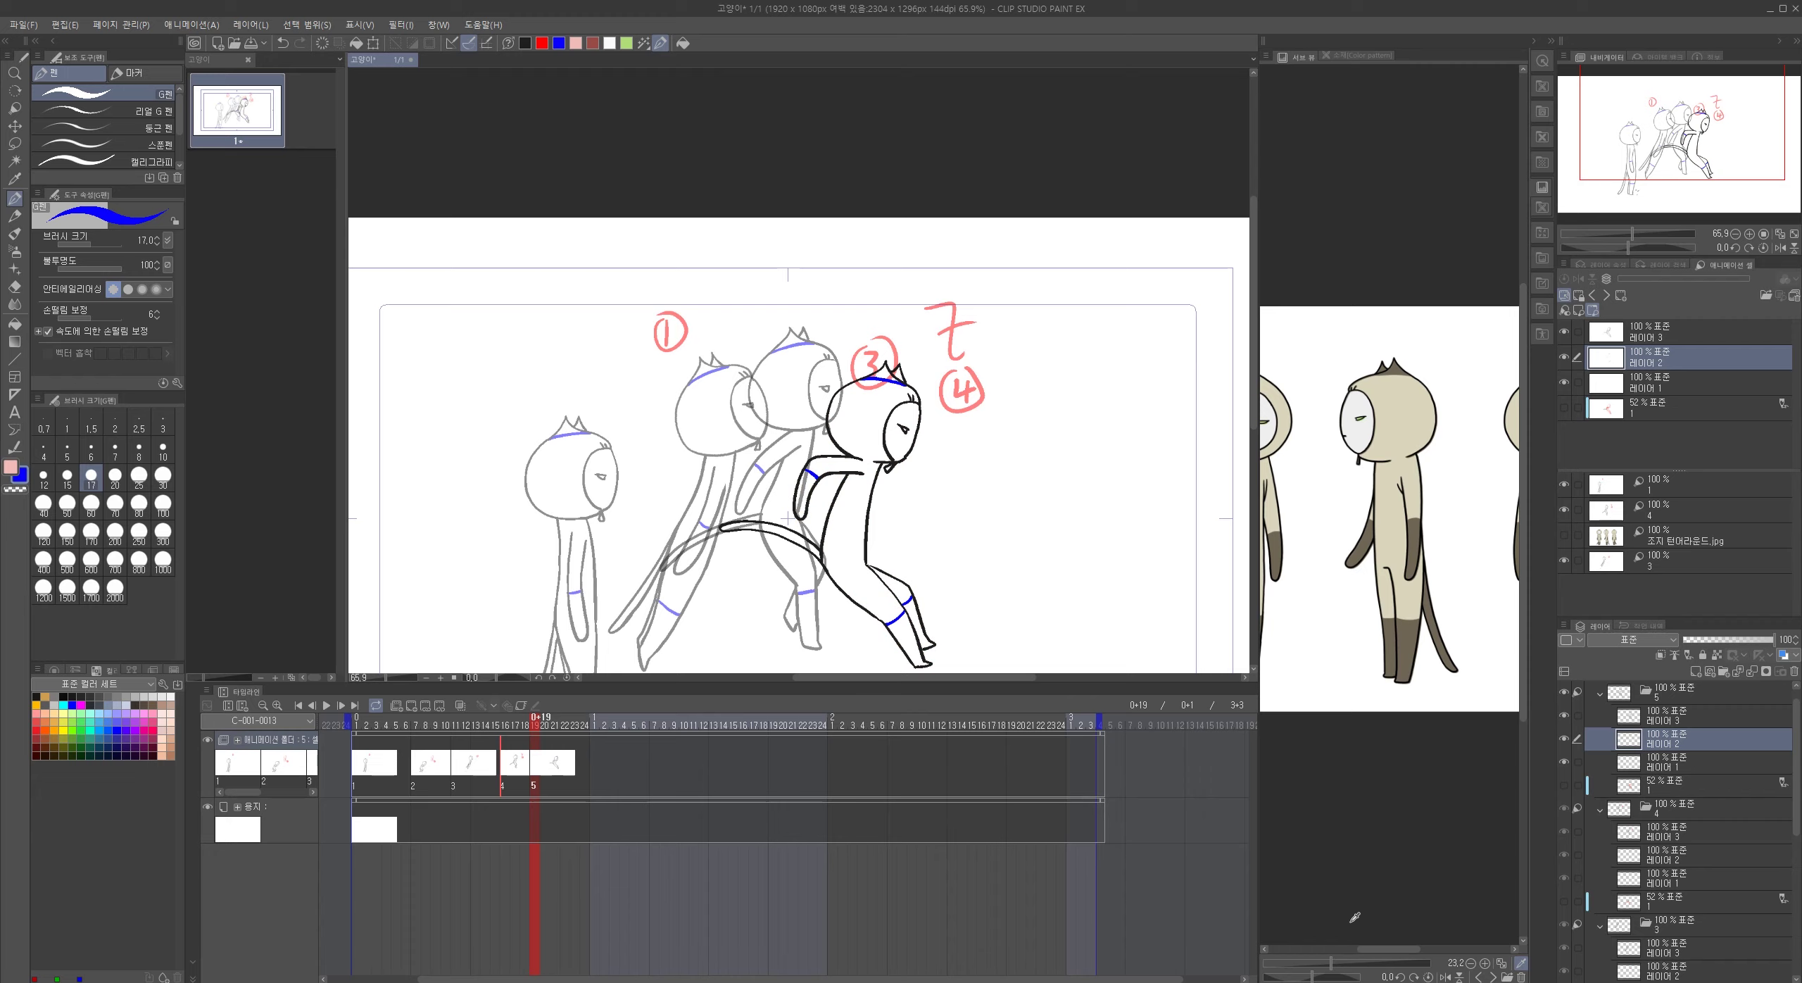
- Write a red circled 5 with a 7 above it beside the inked figure's head
scroll(997, 561, "down", 2)
left_click_drag(1039, 574, 949, 497)
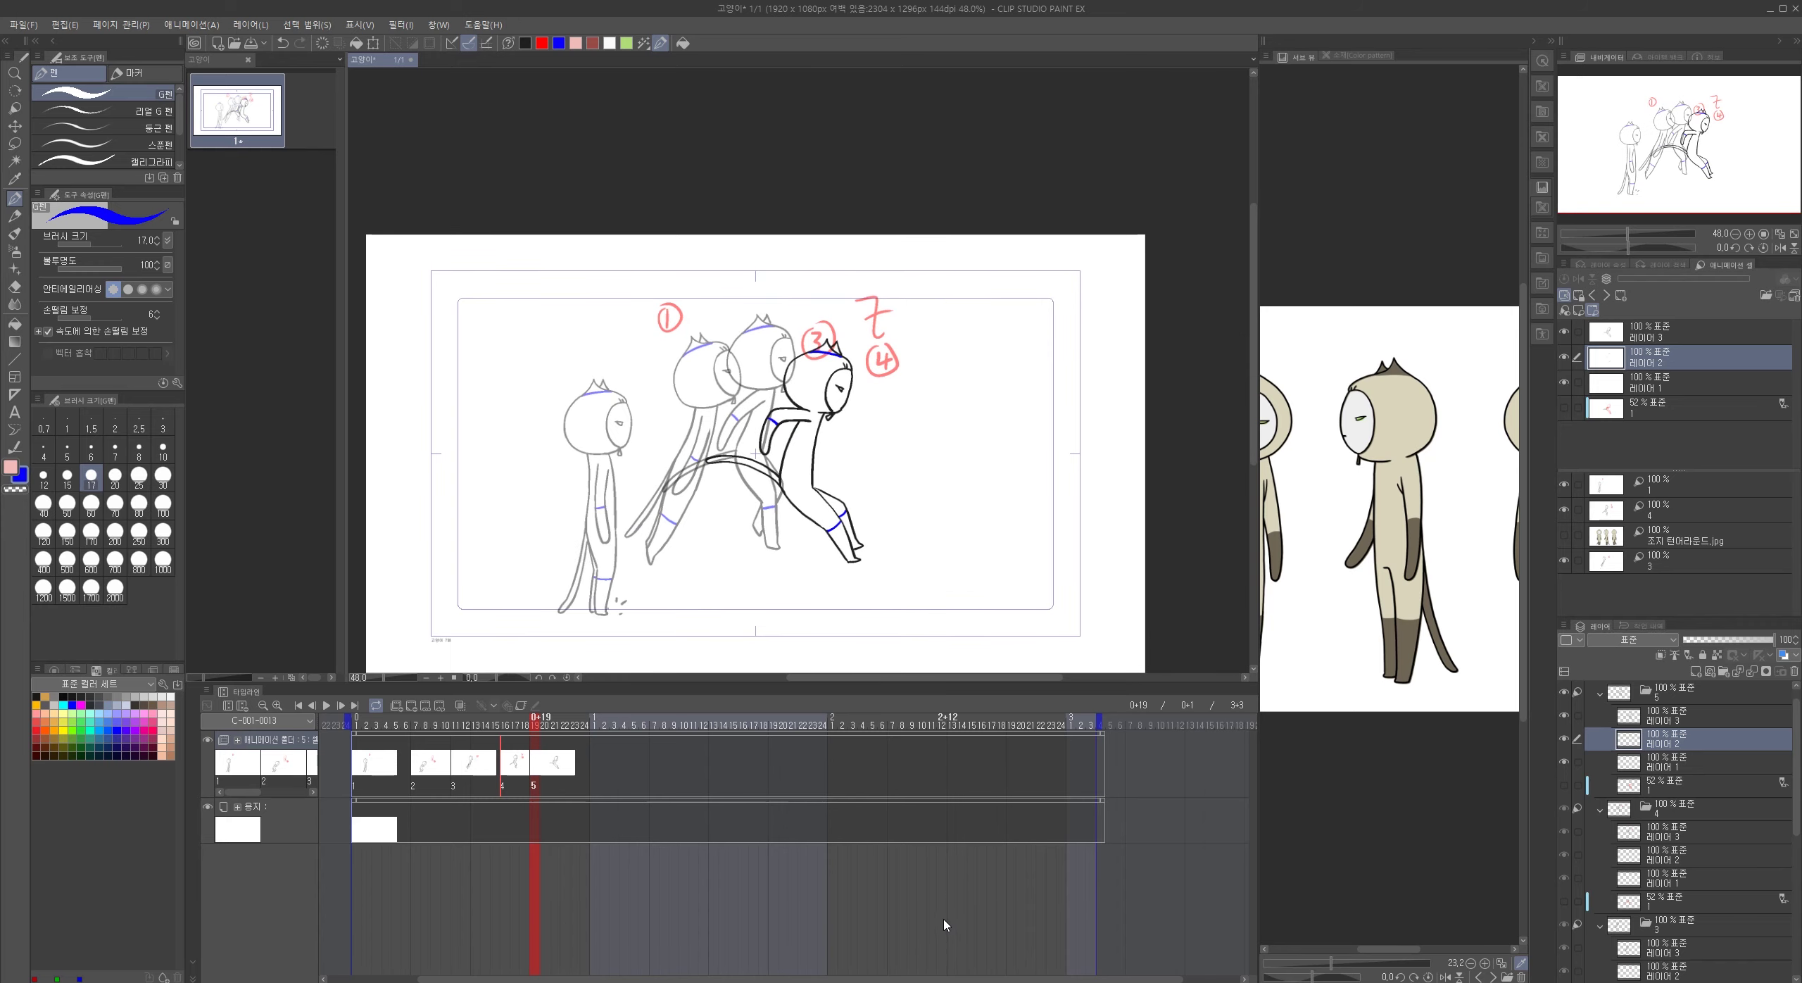
left_click(542, 43)
left_click_drag(908, 417, 915, 400)
mouse_move(912, 394)
left_mouse_down()
mouse_move(897, 422)
mouse_move(922, 395)
left_mouse_up()
left_click_drag(902, 330, 916, 374)
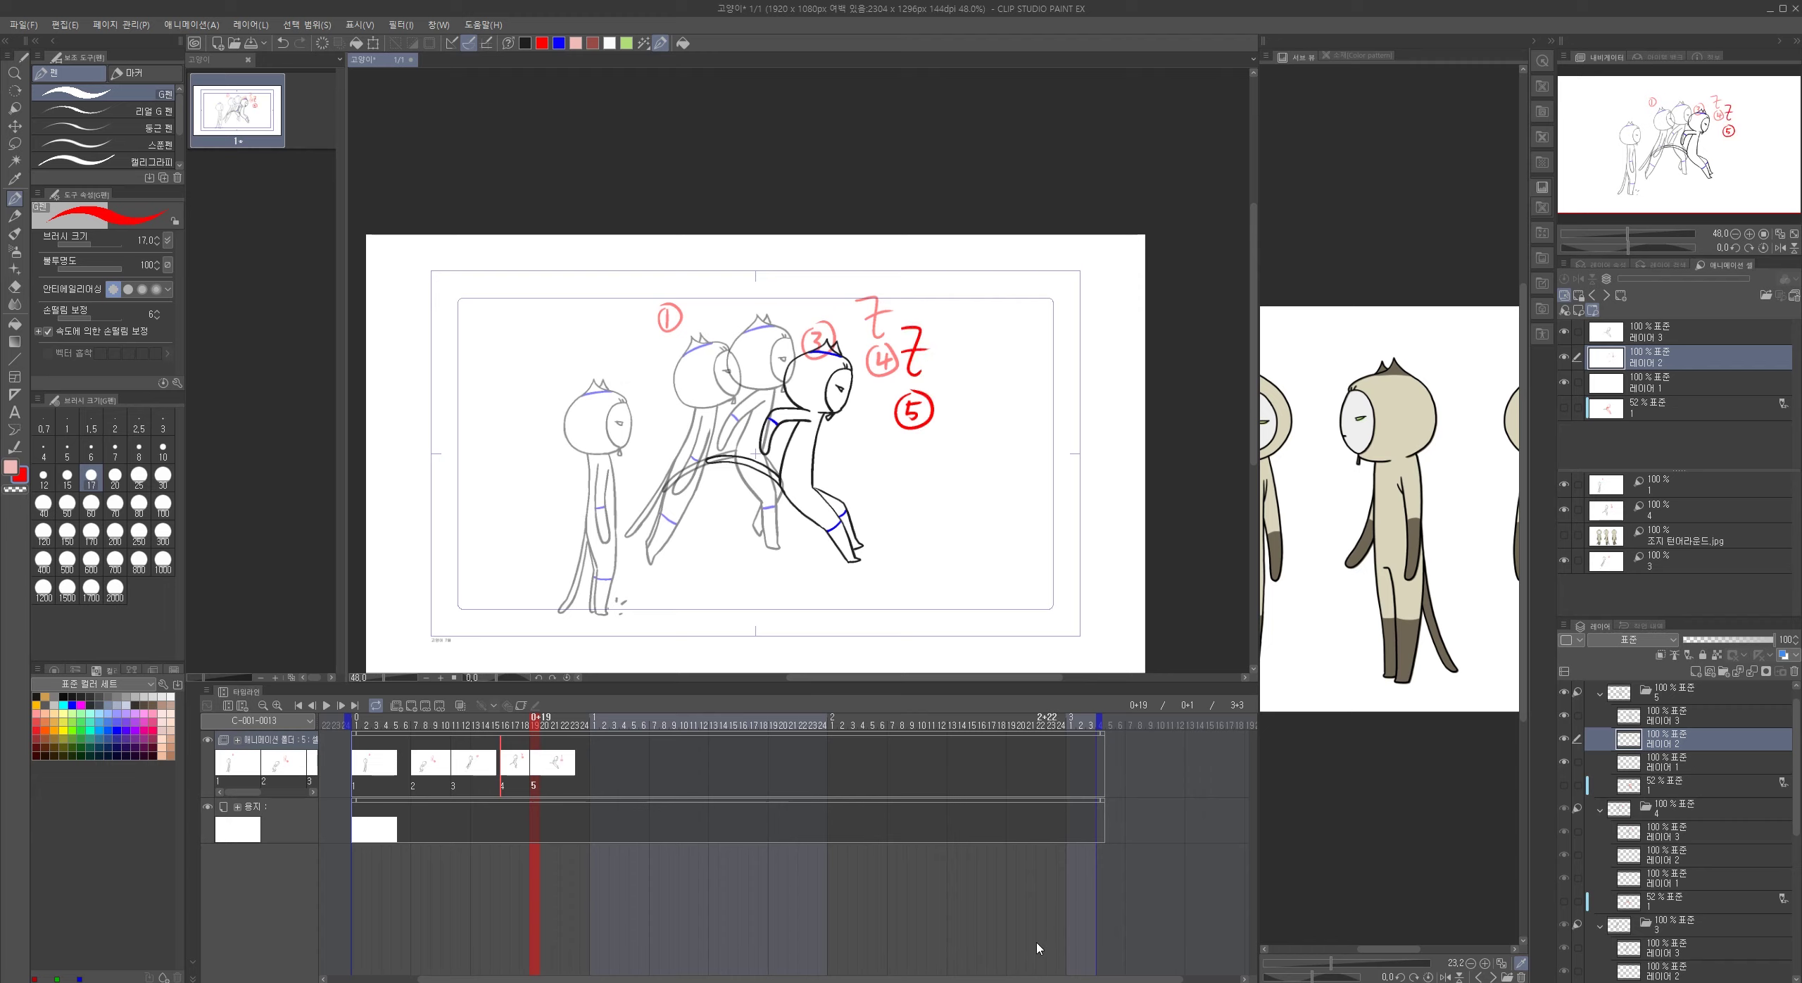
- Add a new cel at frame 21 of the timeline, then select its 52% draft layer and make it visible
left_click(555, 725)
left_click(411, 706)
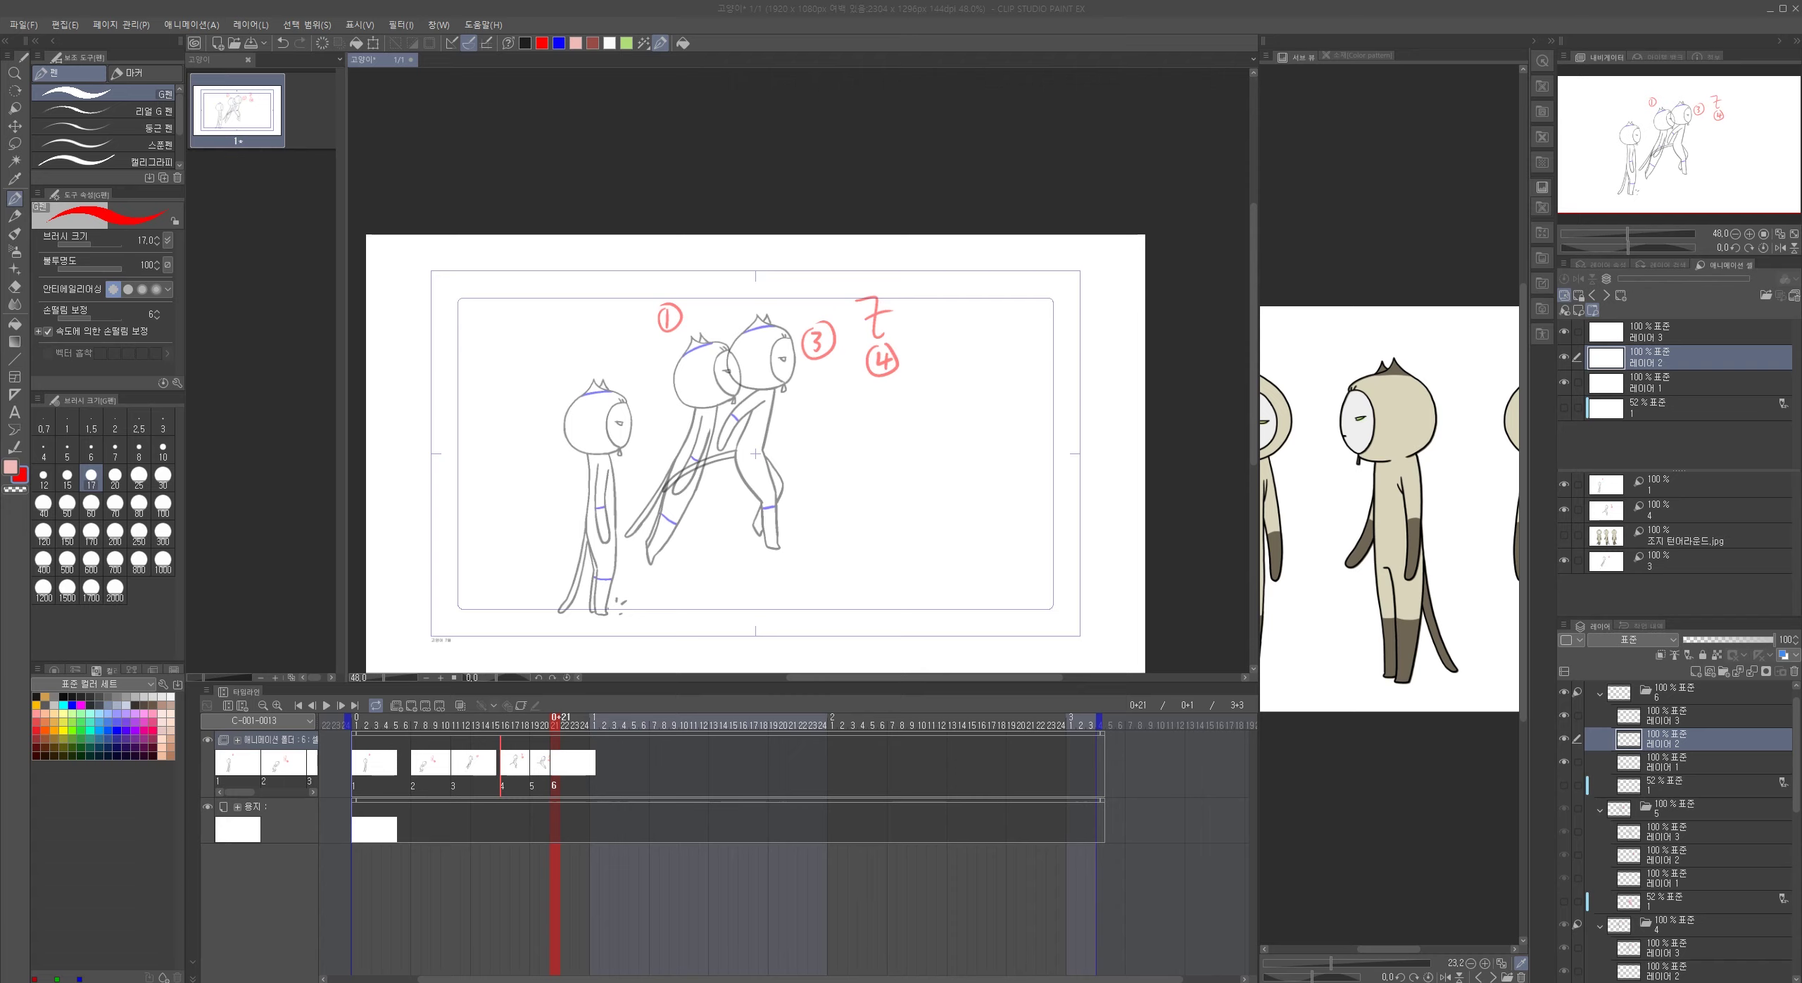
mouse_move(555, 726)
left_mouse_down()
mouse_move(426, 732)
mouse_move(570, 713)
left_mouse_up()
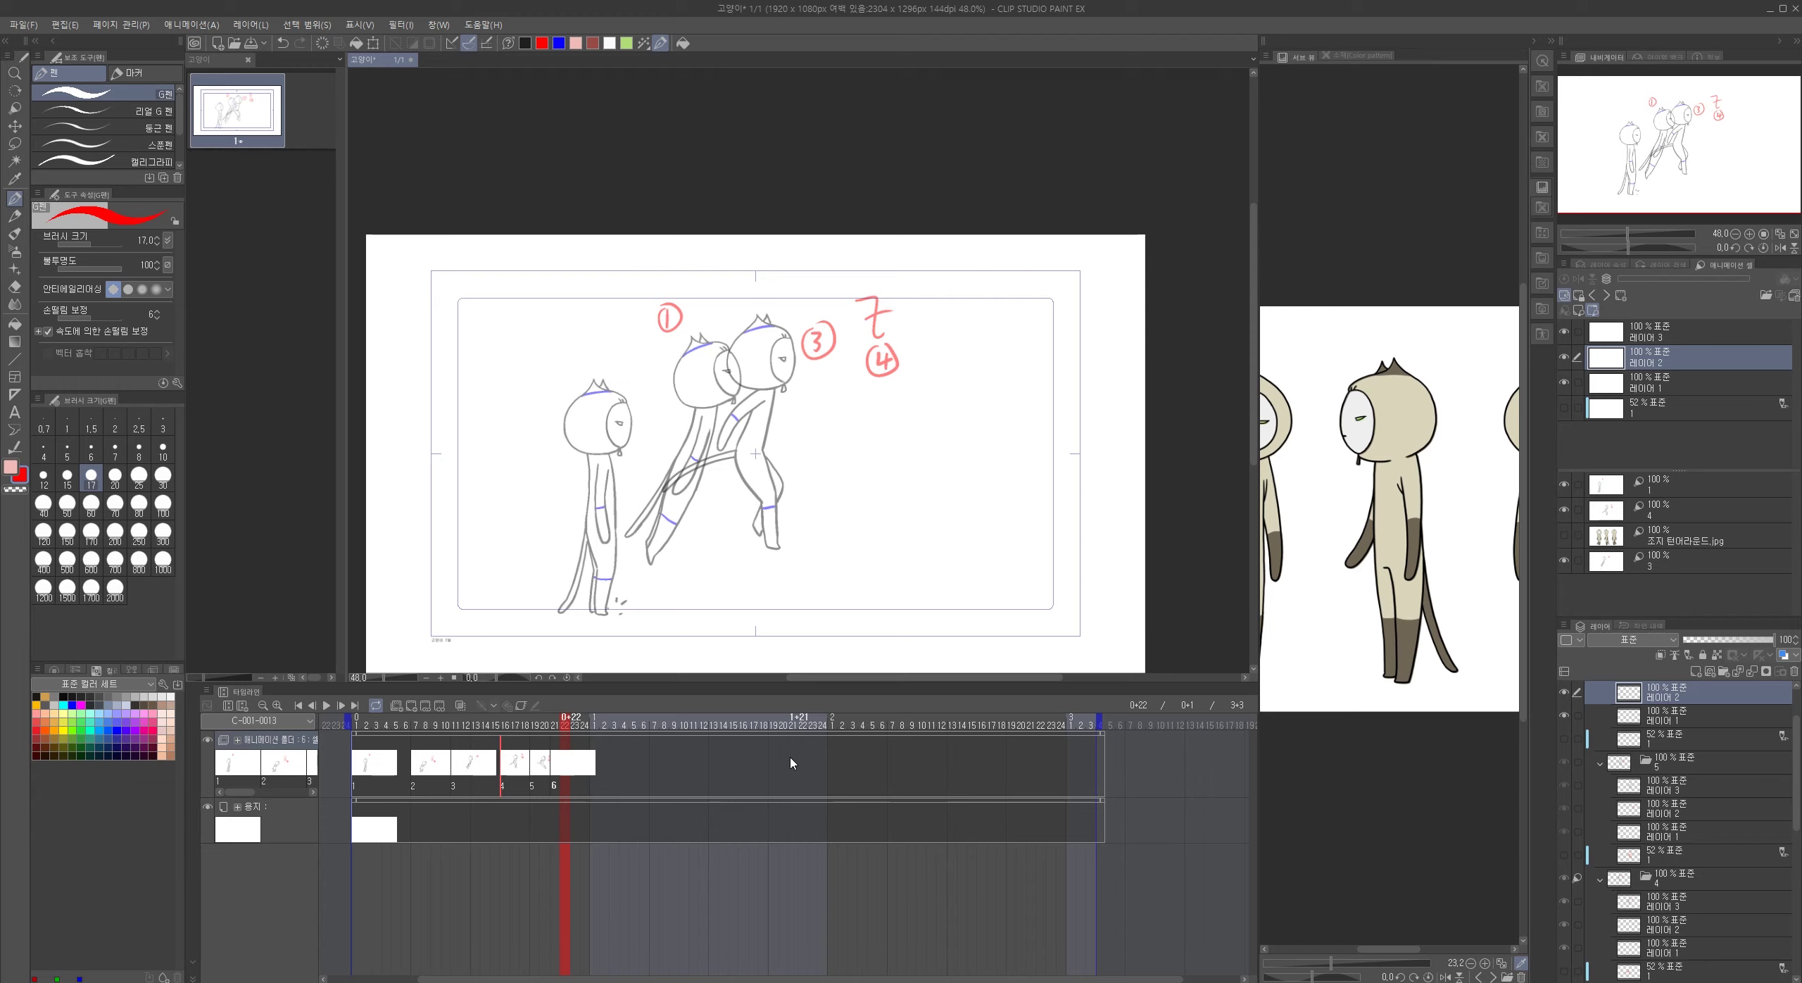
left_click(1644, 406)
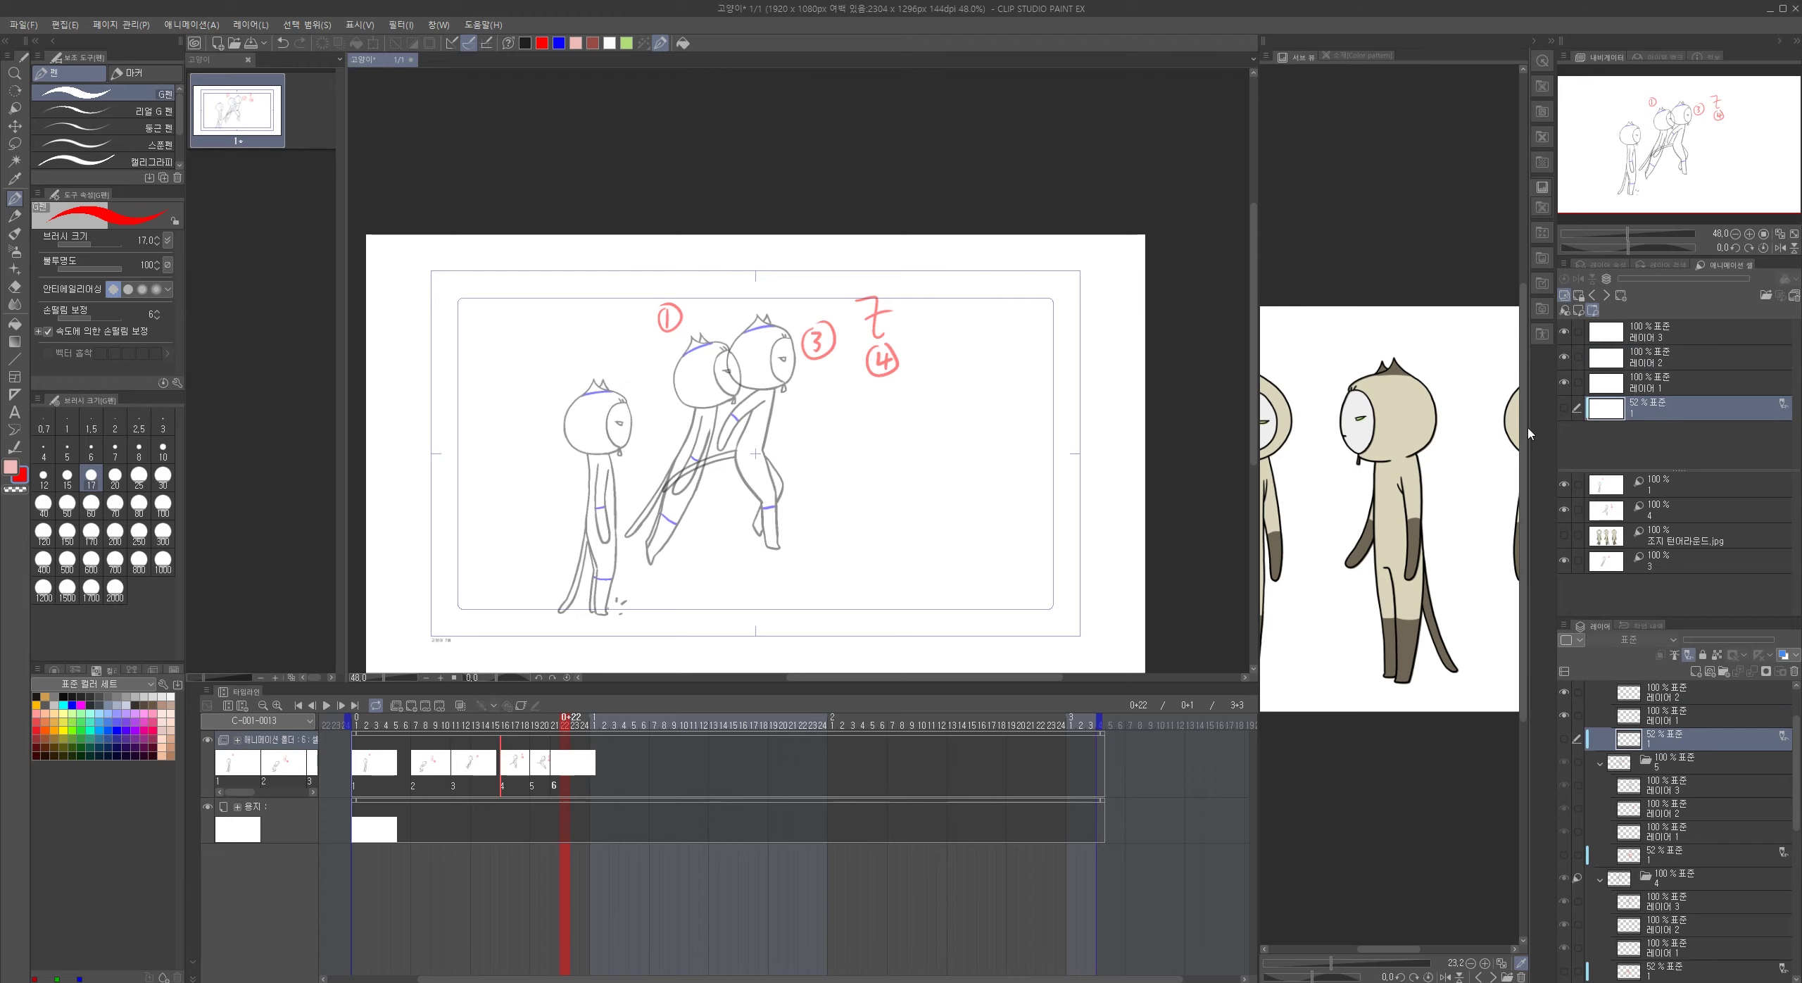
left_click(1564, 408)
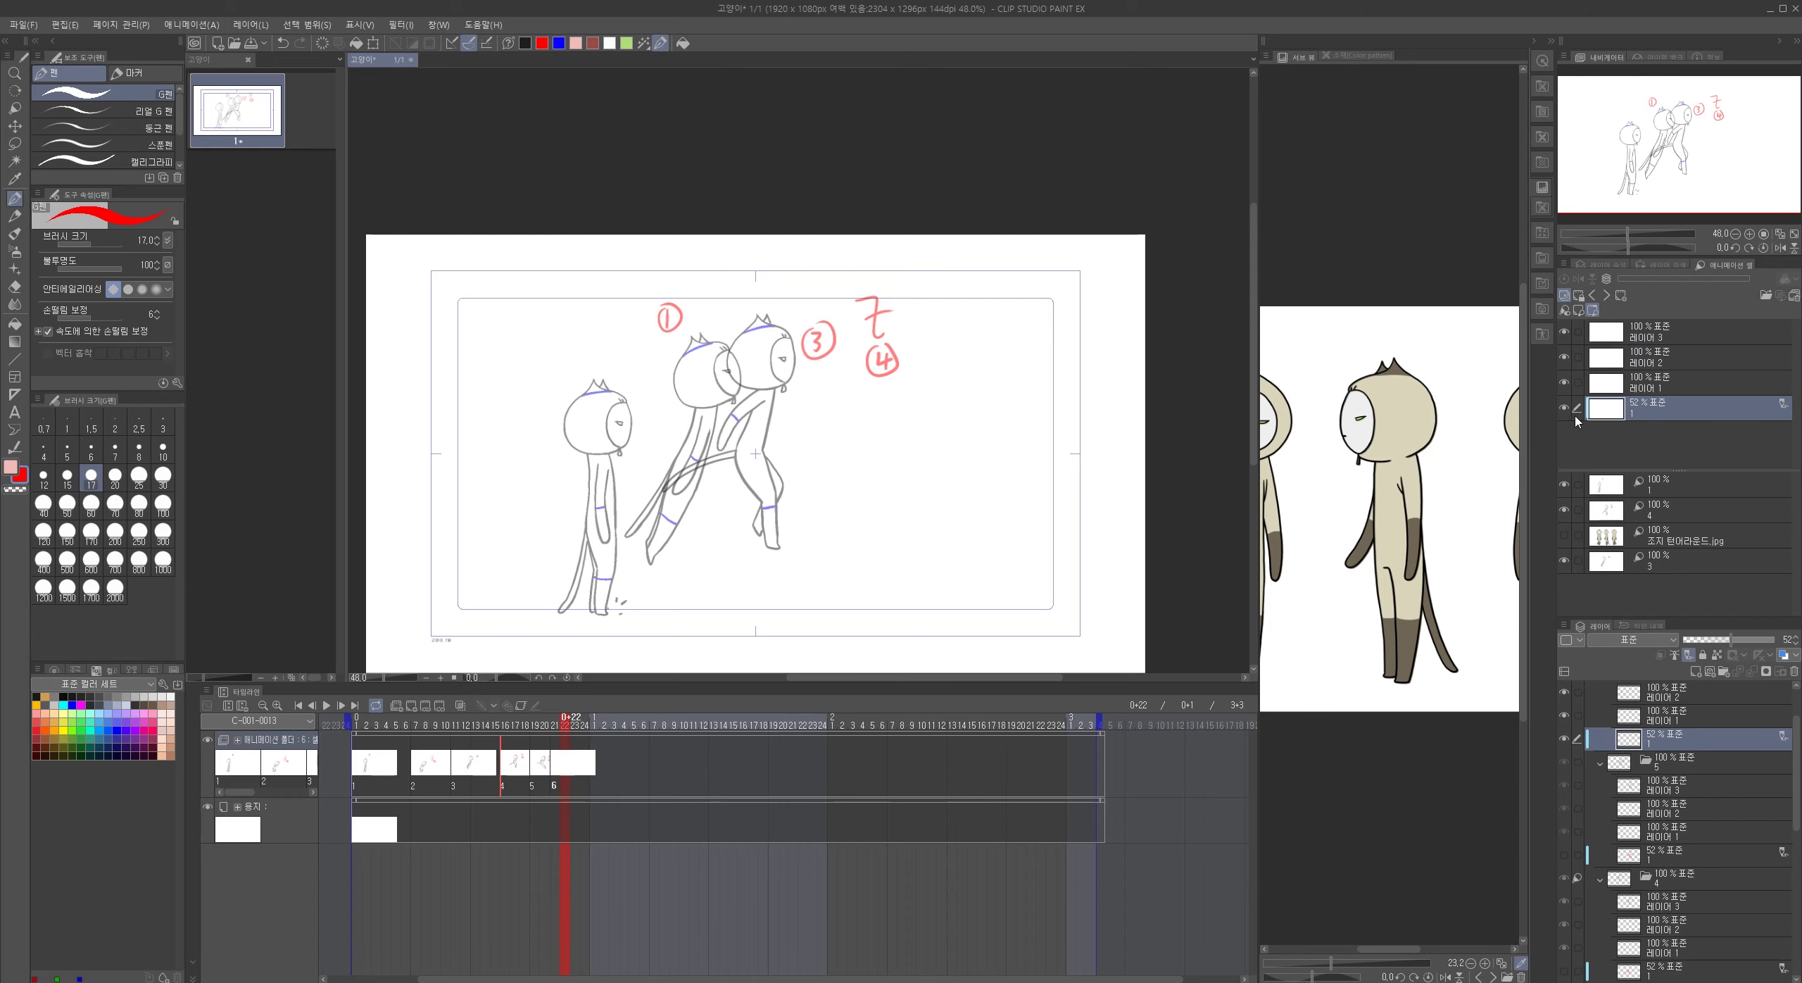
- Trace the standing figure's head in red on the draft layer, including its face, eye, ears and chin knot
left_click_drag(631, 440, 682, 430)
left_click_drag(642, 369, 673, 375)
mouse_move(483, 275)
left_mouse_down()
mouse_move(406, 358)
mouse_move(389, 417)
mouse_move(415, 488)
mouse_move(493, 290)
mouse_move(587, 335)
mouse_move(529, 391)
mouse_move(526, 439)
mouse_move(574, 492)
left_mouse_up()
mouse_move(593, 349)
left_mouse_down()
mouse_move(607, 432)
mouse_move(584, 493)
left_mouse_up()
left_click_drag(462, 520, 585, 489)
left_click_drag(556, 410, 577, 424)
left_click_drag(583, 407, 578, 424)
left_click_drag(568, 336, 575, 347)
left_click_drag(576, 335, 581, 345)
mouse_move(498, 294)
left_mouse_down()
mouse_move(522, 268)
mouse_move(539, 297)
left_mouse_up()
left_click_drag(437, 331, 573, 312)
left_click_drag(567, 501, 573, 523)
scroll(652, 480, "down", 4)
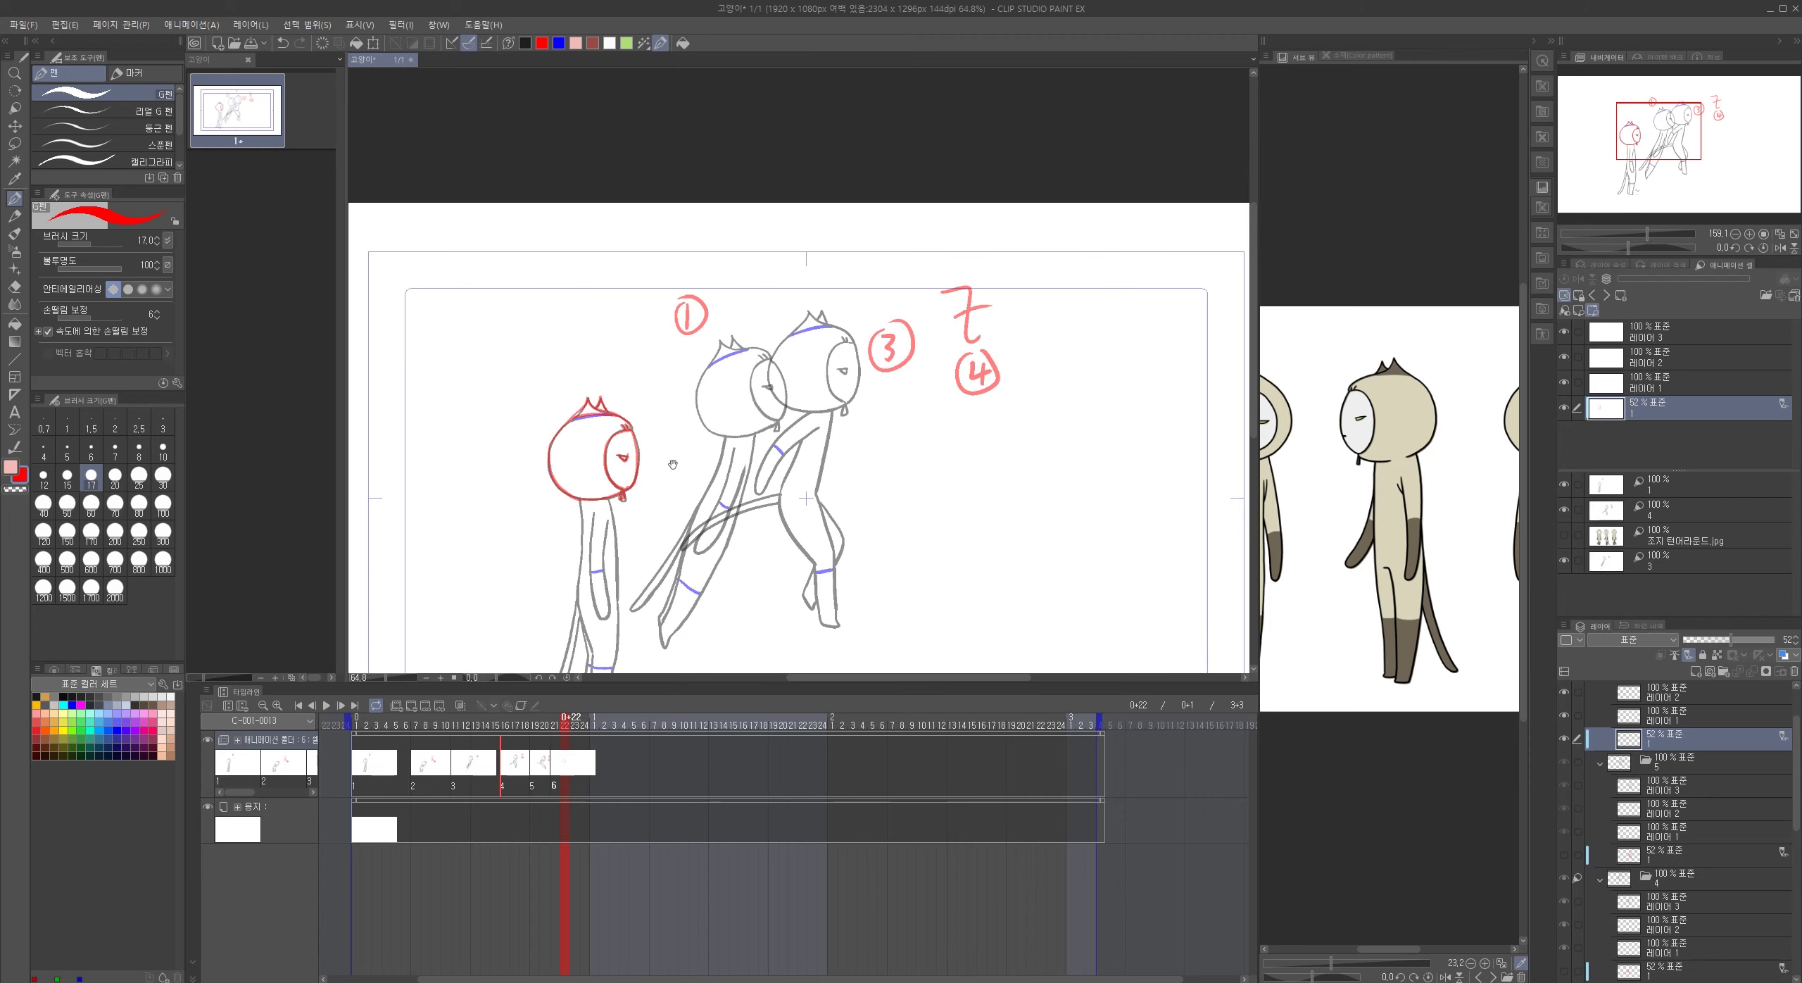
- Rotate the traced red head clockwise so the face tilts downward
key("ctrl+t")
mouse_move(721, 466)
left_mouse_down()
mouse_move(713, 523)
mouse_move(695, 467)
left_mouse_up()
mouse_move(521, 394)
left_mouse_down()
mouse_move(1049, 466)
mouse_move(788, 430)
mouse_move(706, 409)
mouse_move(717, 382)
mouse_move(743, 414)
mouse_move(718, 399)
left_mouse_up()
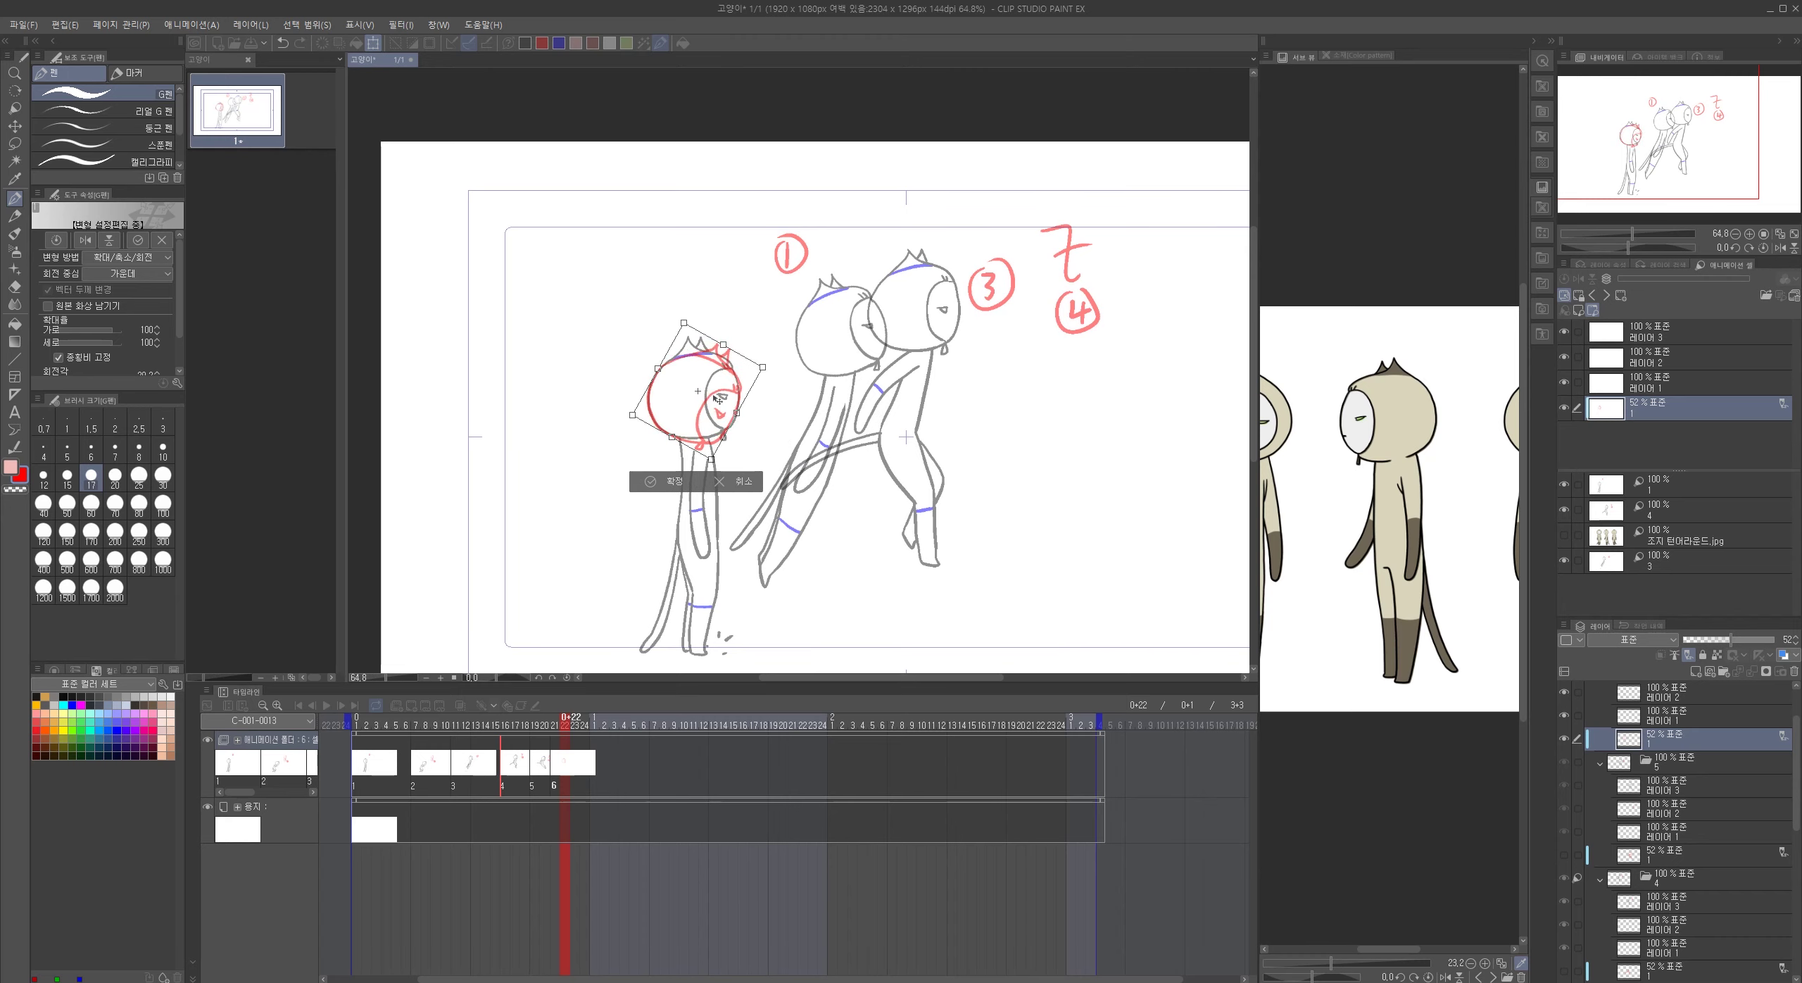
left_click(666, 485)
left_click_drag(676, 479, 788, 450)
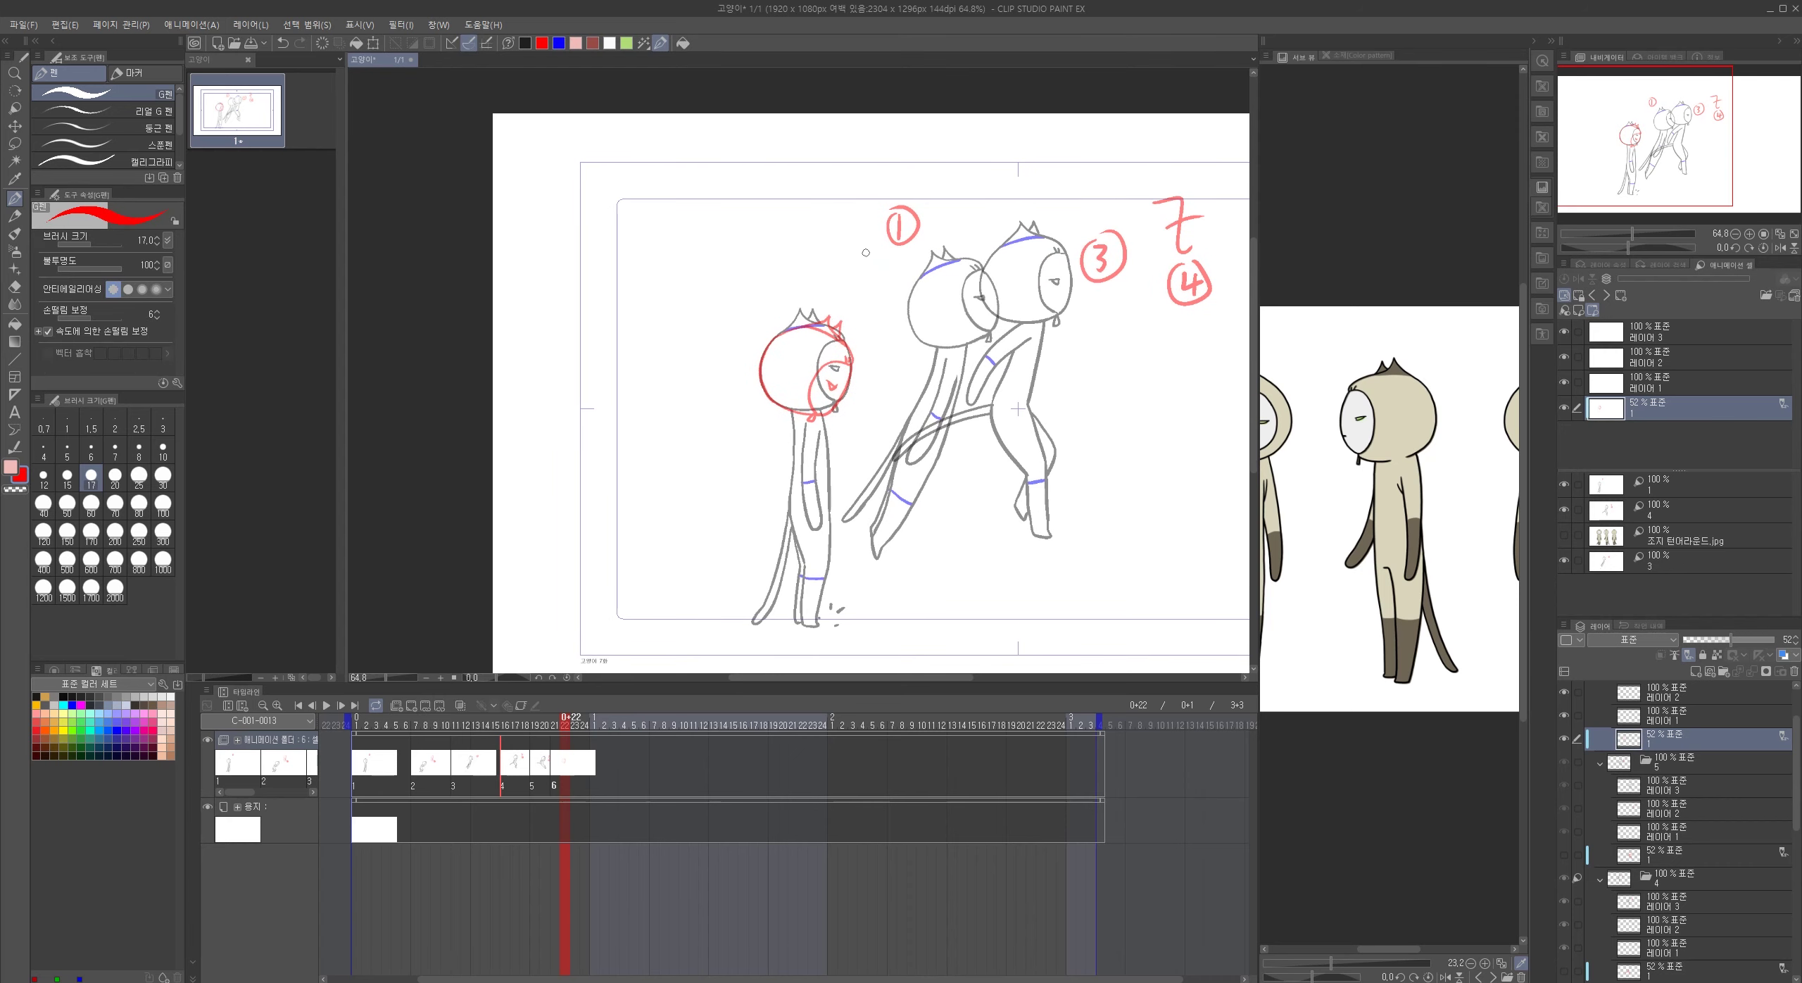
- Sketch the torso in red below the head, with the hips pushed back so the body leans forward
left_click_drag(771, 404, 718, 498)
key("ctrl+z")
left_click_drag(772, 400, 720, 486)
key("ctrl+z")
left_click_drag(771, 405, 715, 490)
key("ctrl+z")
left_click_drag(789, 416, 766, 490)
- Switch the light table reference from cel 4 to cel 5 and reselect the 52% draft layer
left_click(1698, 515)
left_click(1607, 296)
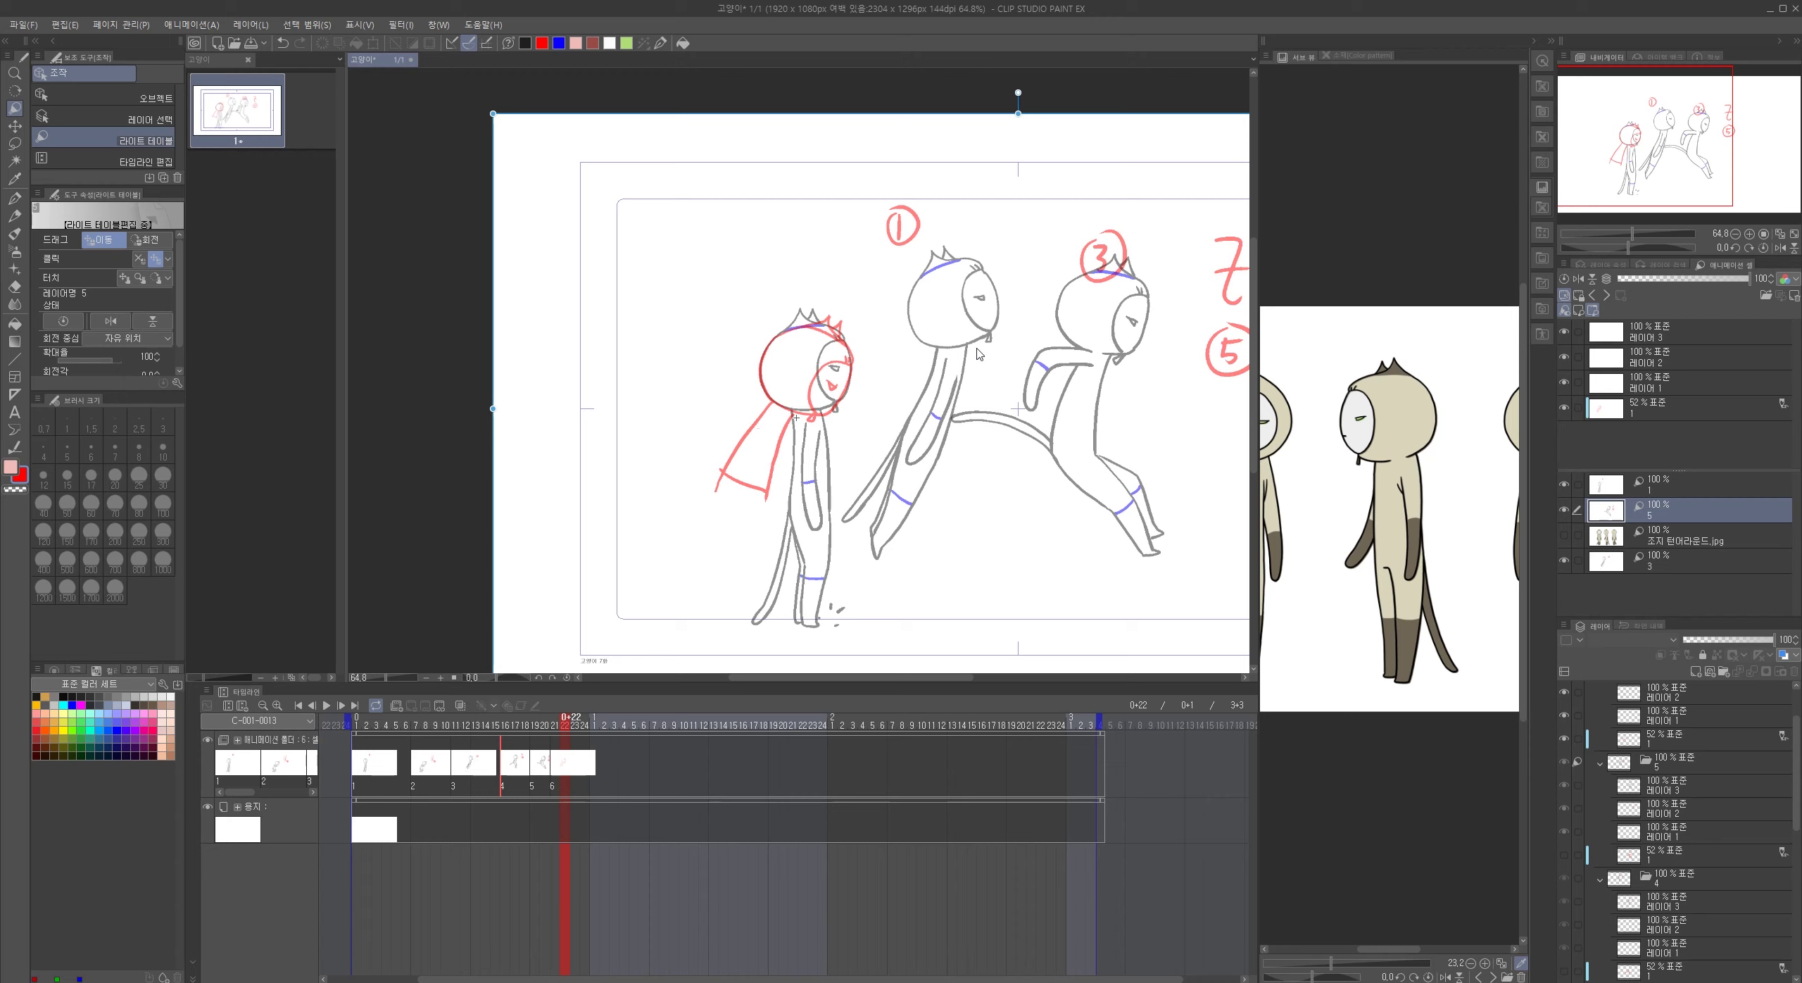
left_click(1609, 337)
left_click(1666, 419)
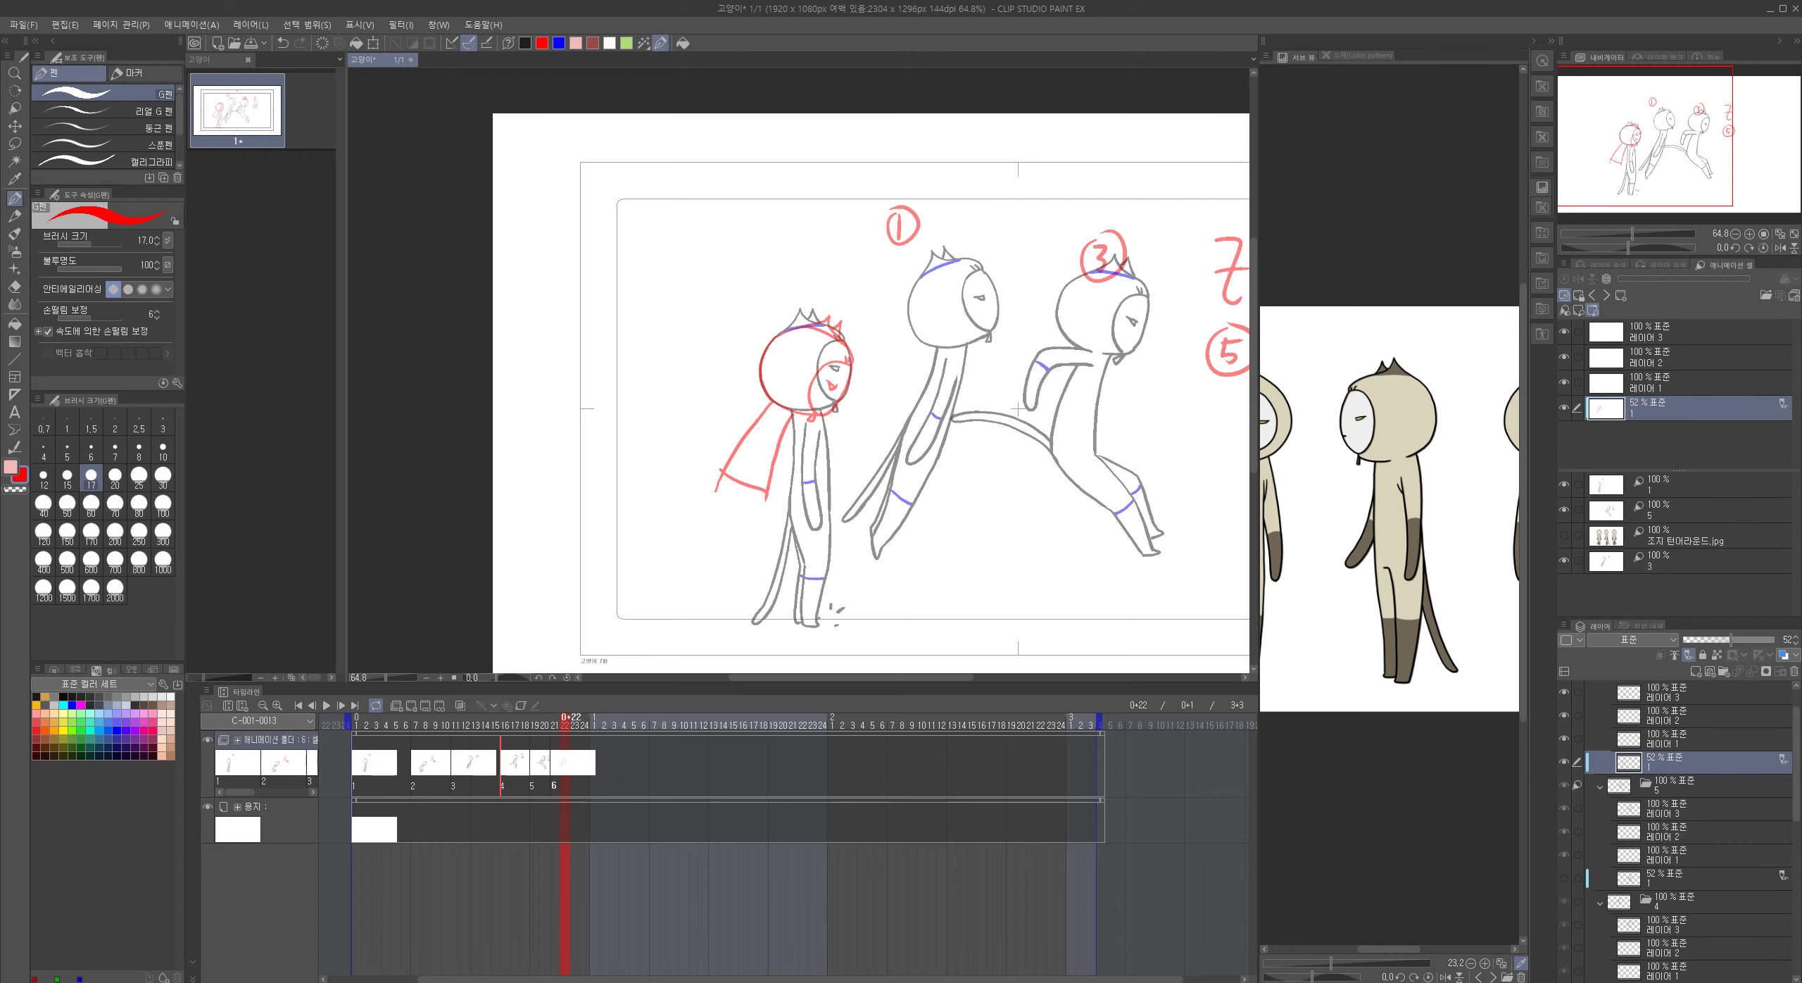
- Finish the torso's front line and sketch the first leg in red, reaching forward from the hips to the foot
left_click_drag(795, 415, 761, 490)
left_click_drag(1124, 578, 995, 570)
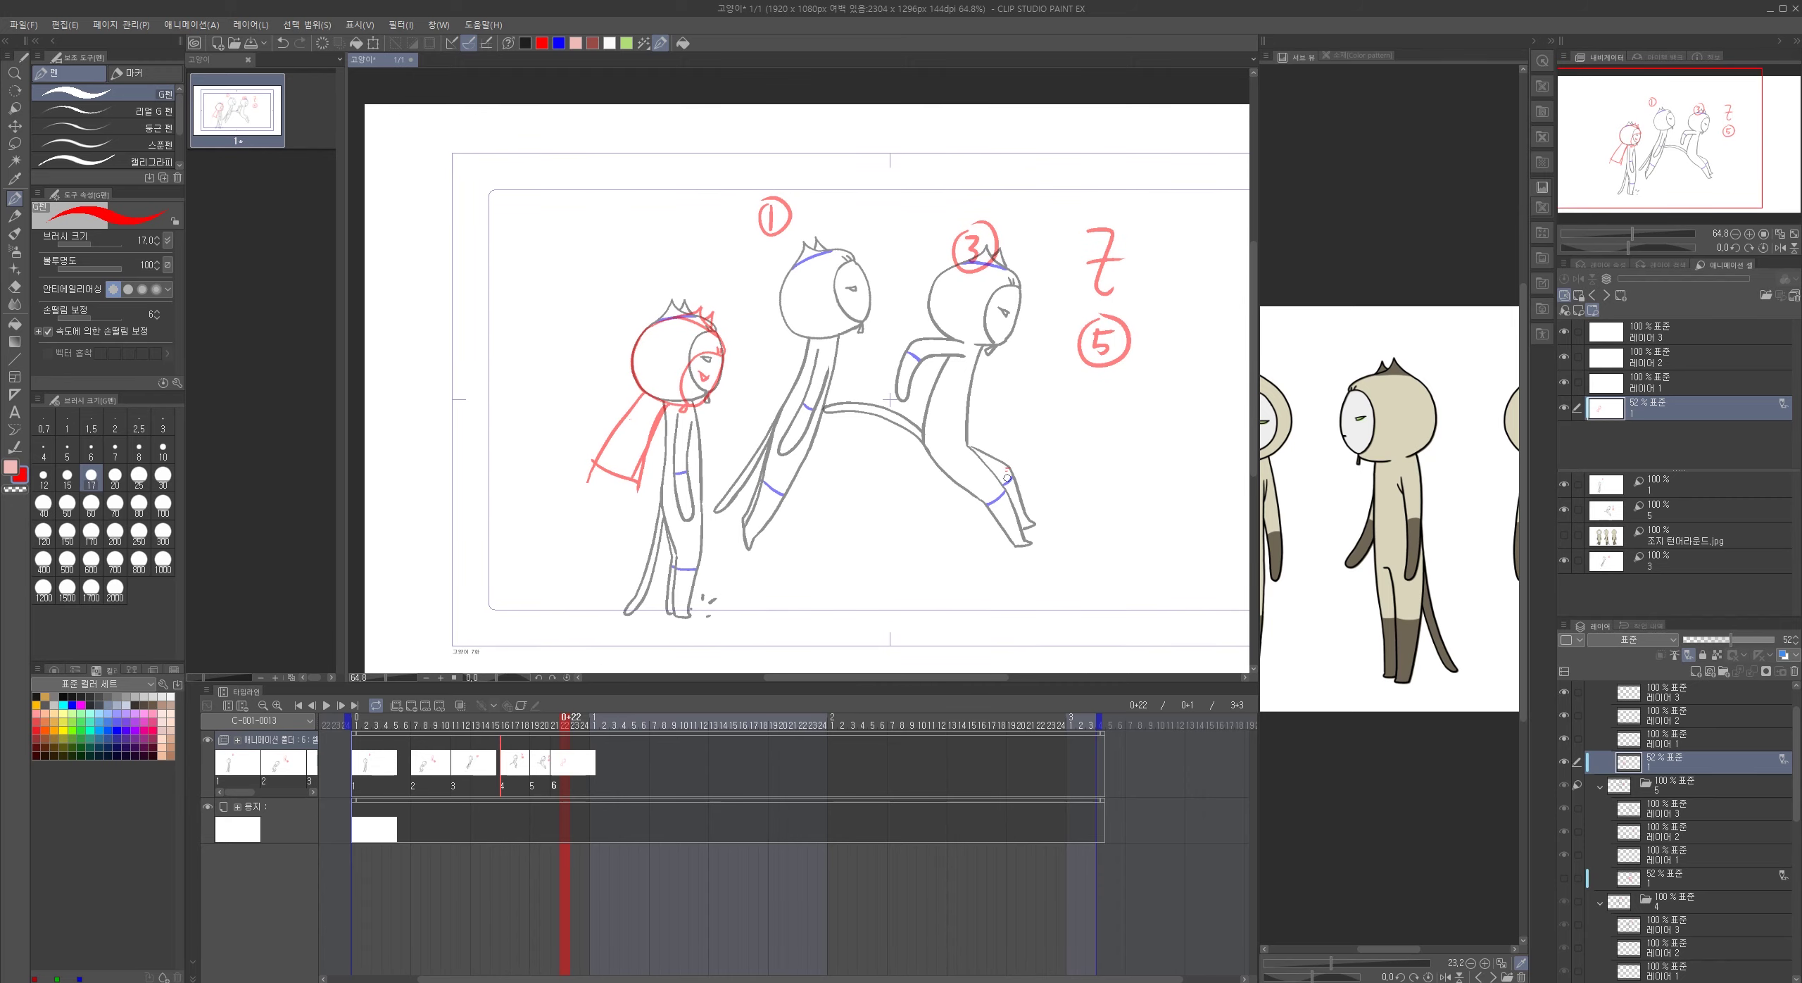
mouse_move(627, 732)
left_mouse_down()
mouse_move(478, 718)
mouse_move(564, 721)
left_mouse_up()
left_click_drag(640, 493, 697, 570)
key("ctrl+z")
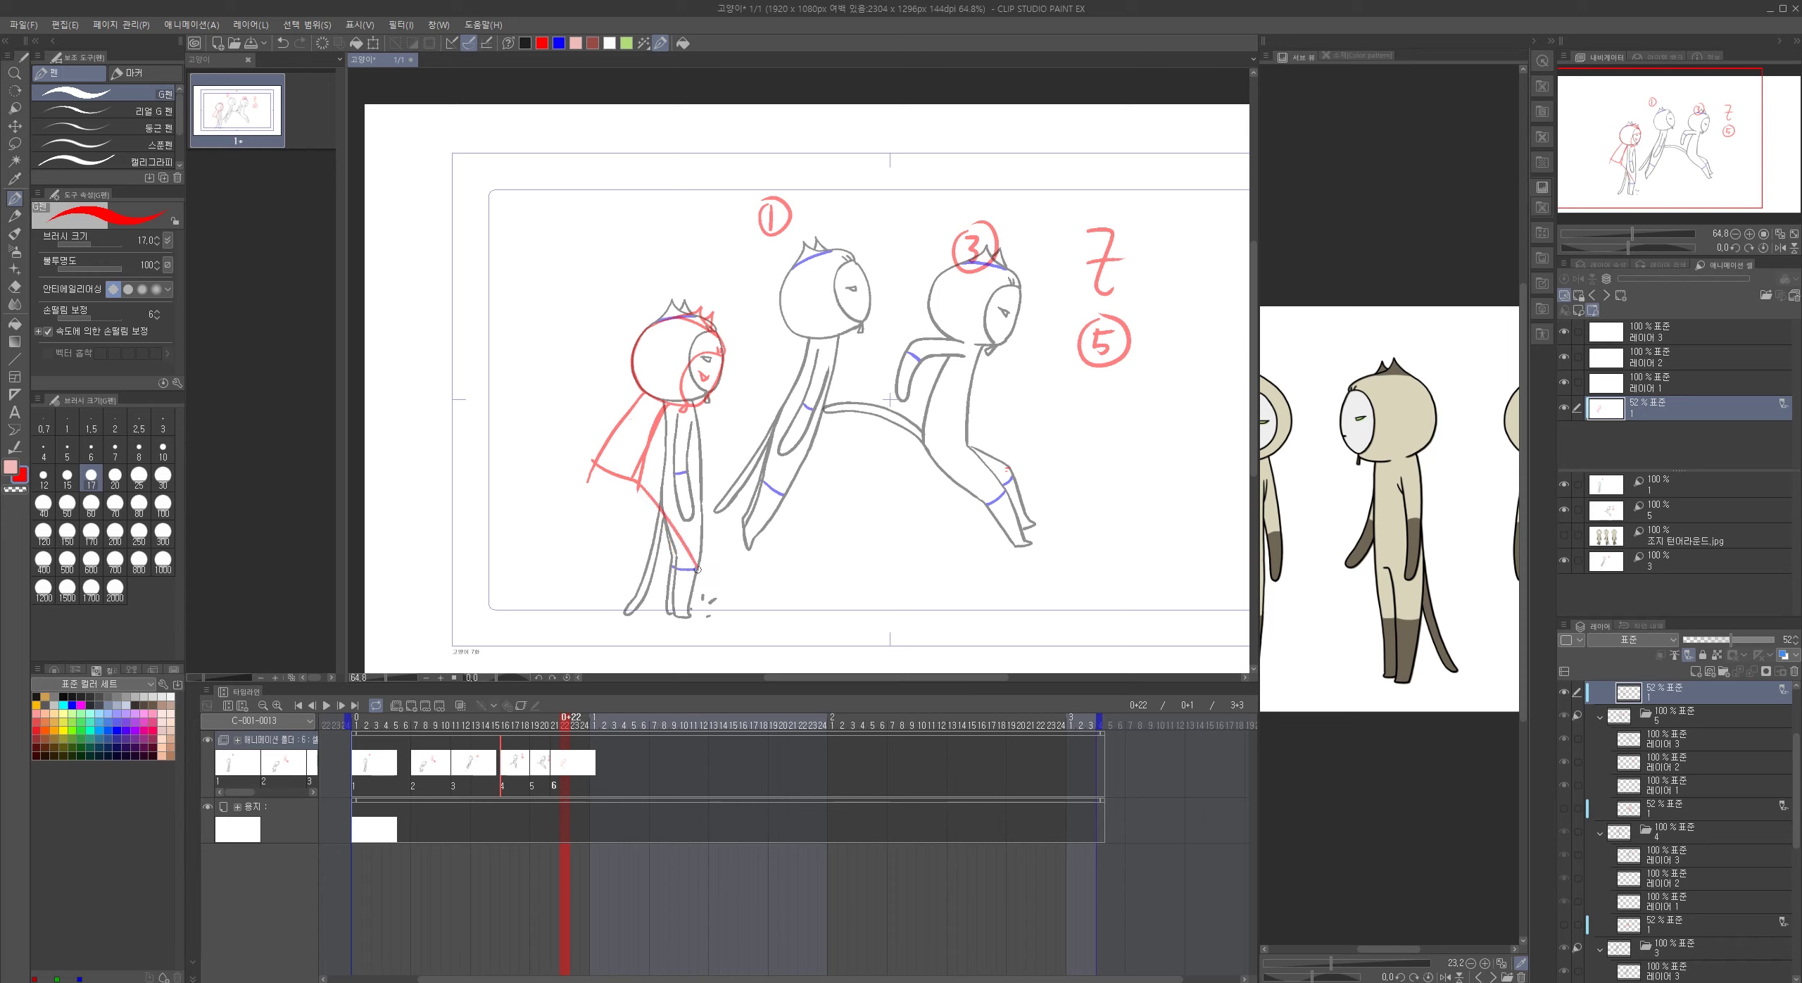
mouse_move(594, 466)
left_mouse_down()
mouse_move(592, 497)
mouse_move(683, 579)
left_mouse_up()
mouse_move(639, 486)
left_mouse_down()
mouse_move(695, 588)
mouse_move(709, 582)
left_mouse_up()
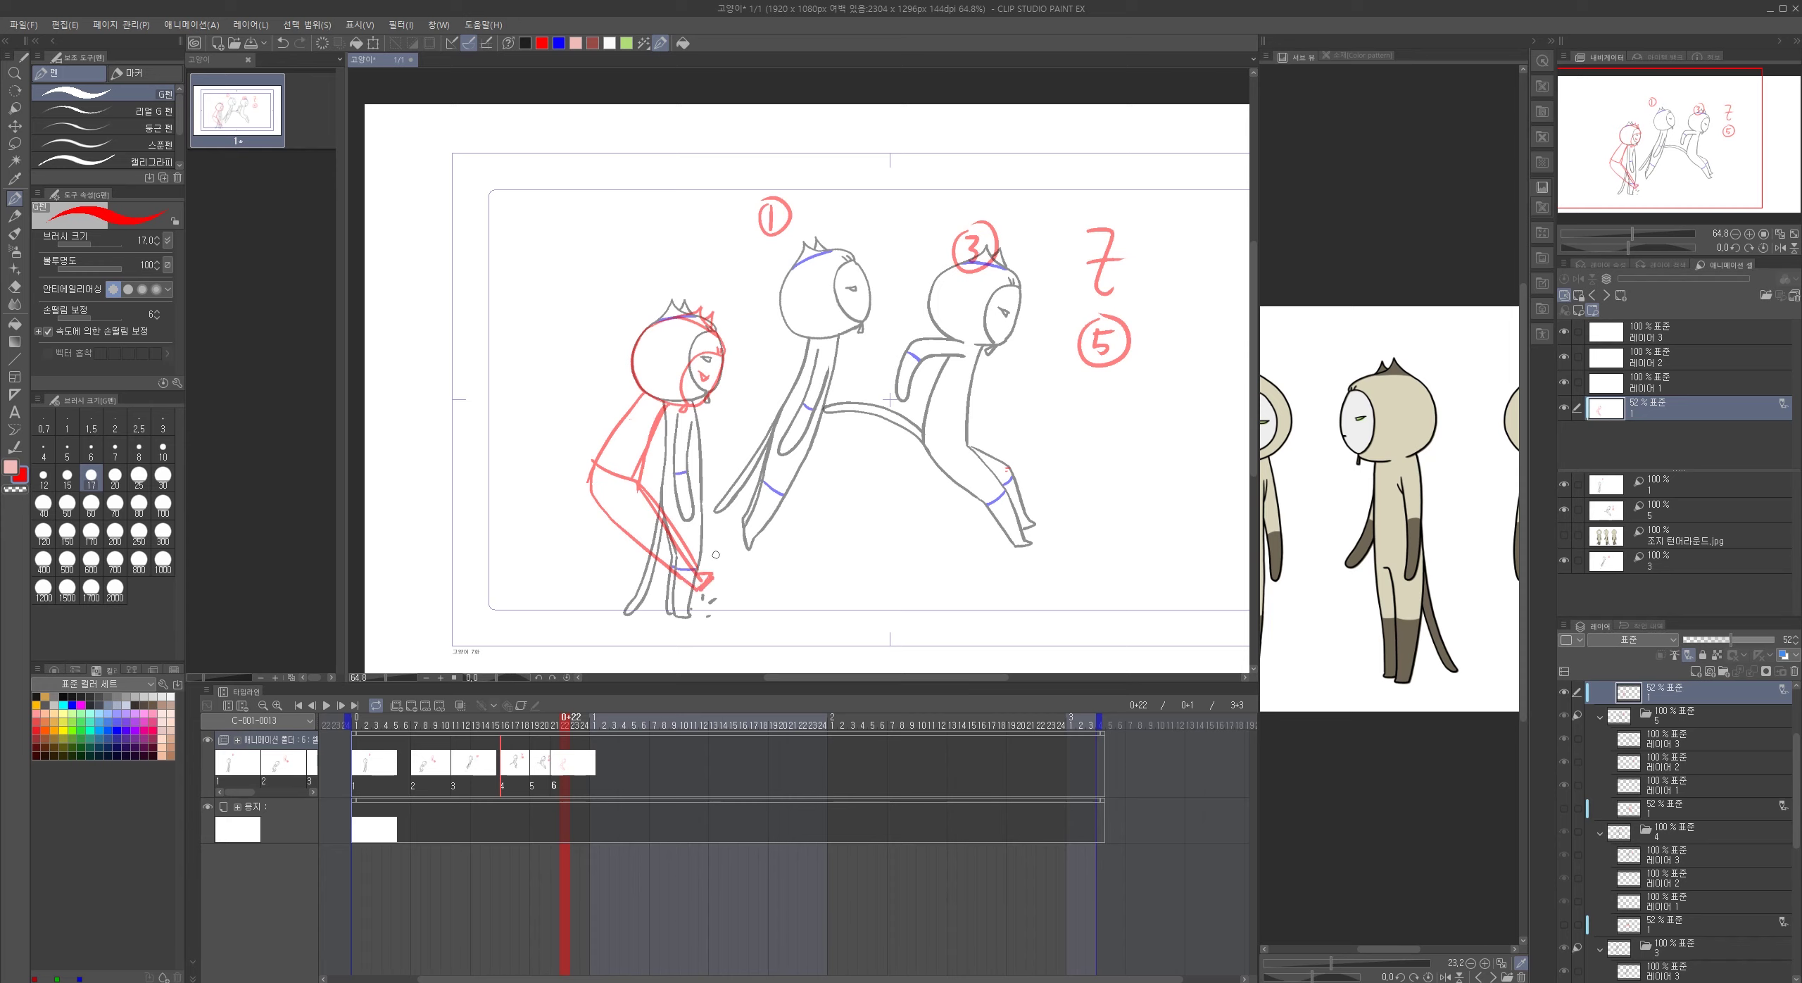
mouse_move(609, 468)
left_mouse_down()
mouse_move(682, 502)
mouse_move(647, 550)
left_mouse_up()
mouse_move(613, 507)
left_mouse_down()
mouse_move(640, 523)
mouse_move(637, 567)
left_mouse_up()
left_click_drag(661, 486, 656, 558)
key("ctrl+z")
left_click_drag(644, 481, 656, 571)
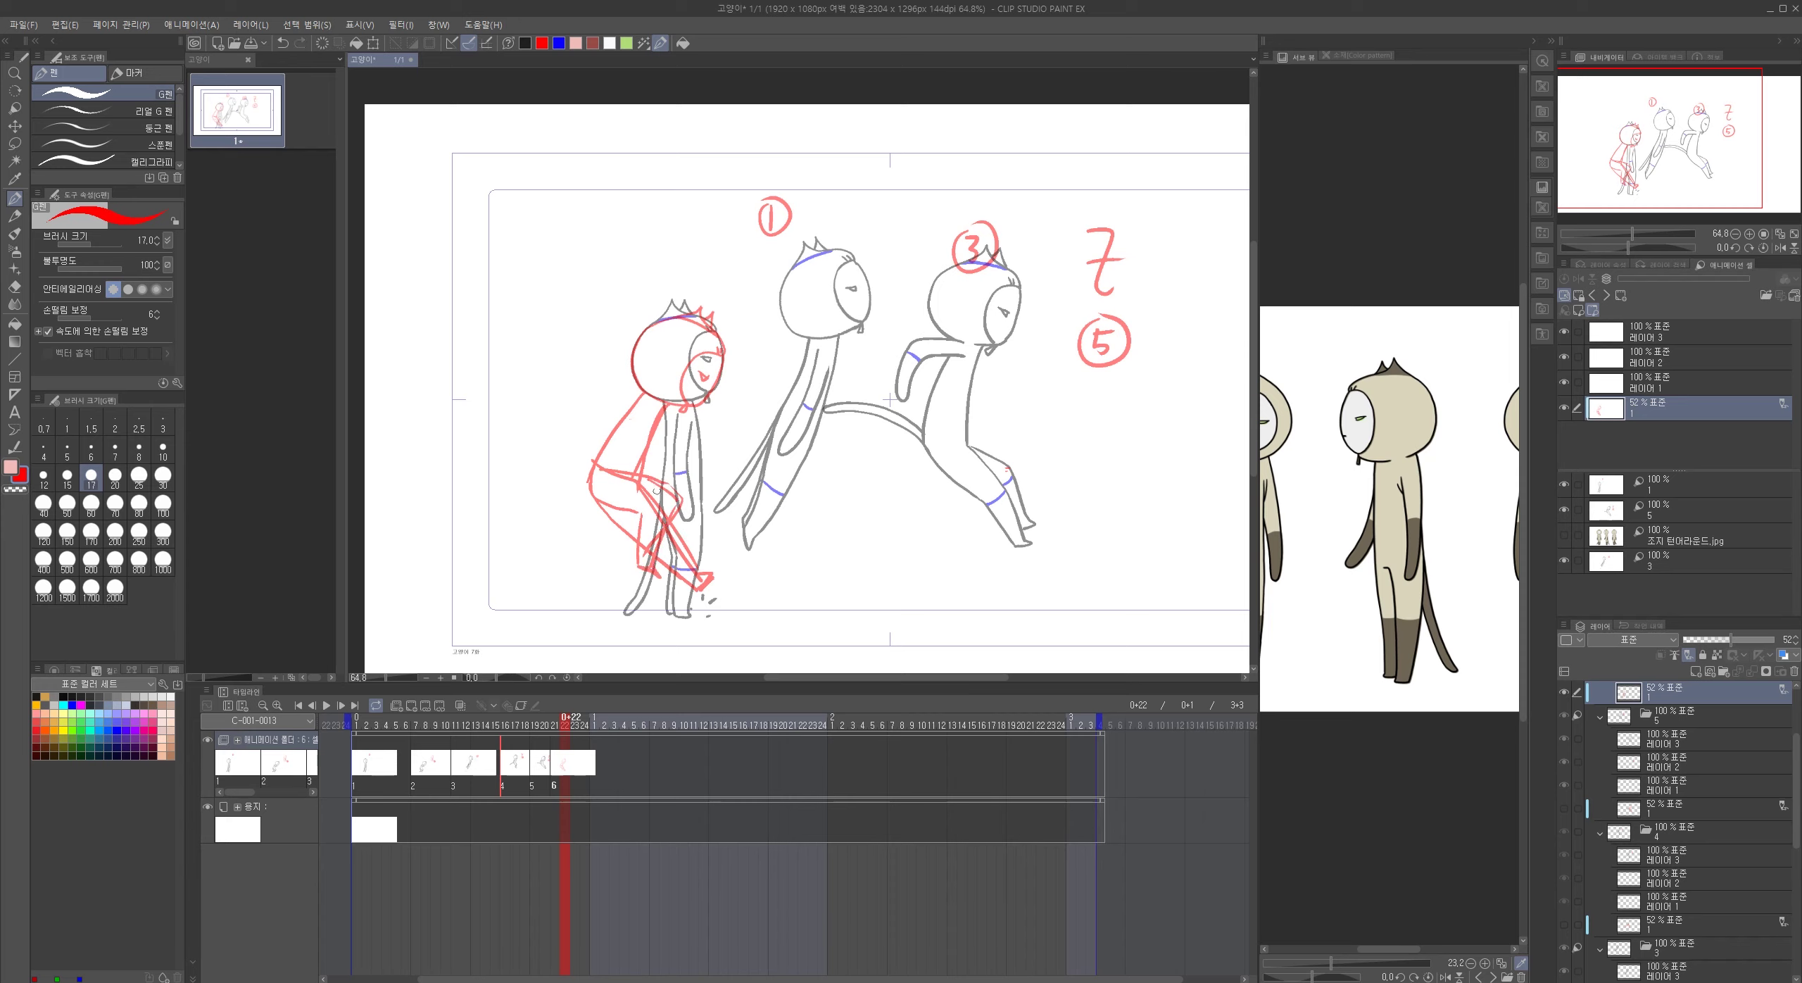
key("ctrl+z")
key("ctrl+z")
key("ctrl+z")
key("ctrl+z")
- Sketch the second, bent leg in red and one arm raised straight up beside the back of the head
mouse_move(592, 469)
left_mouse_down()
mouse_move(612, 512)
mouse_move(661, 524)
mouse_move(669, 497)
mouse_move(683, 522)
mouse_move(663, 583)
left_mouse_up()
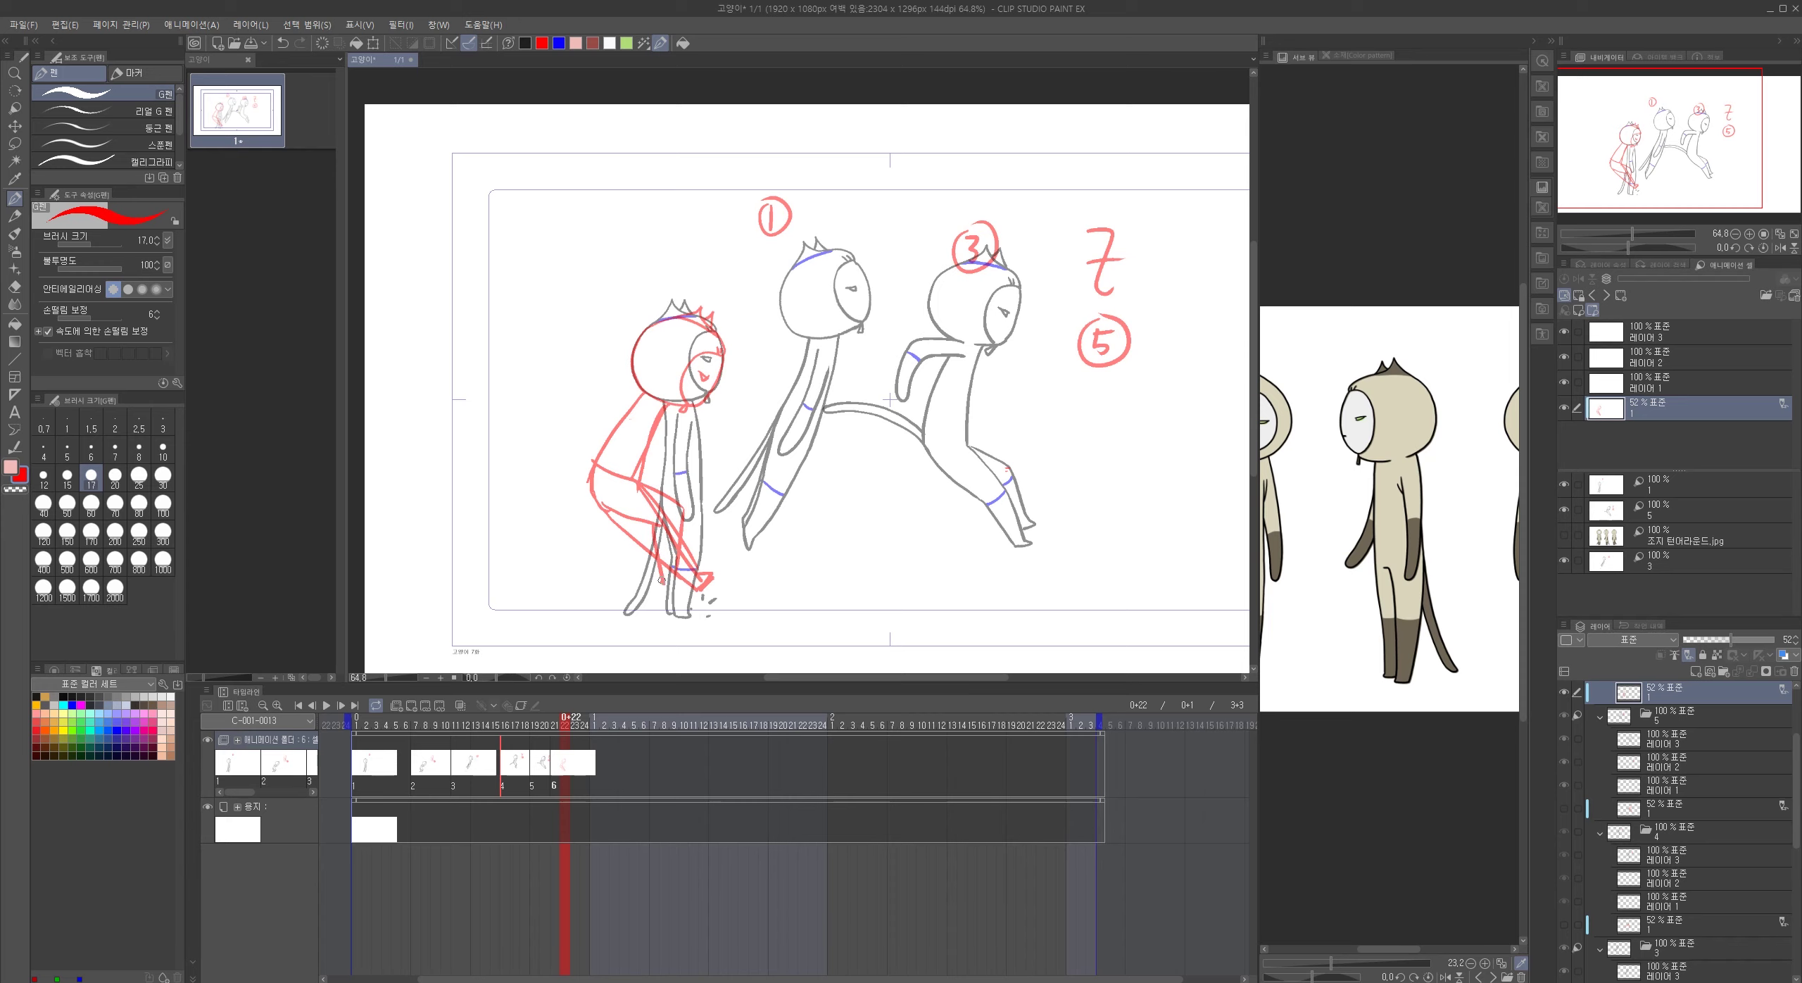
left_click_drag(682, 550, 707, 578)
left_click_drag(635, 479, 677, 542)
left_click_drag(593, 483, 636, 538)
mouse_move(676, 424)
left_mouse_down()
mouse_move(720, 511)
mouse_move(680, 374)
left_mouse_up()
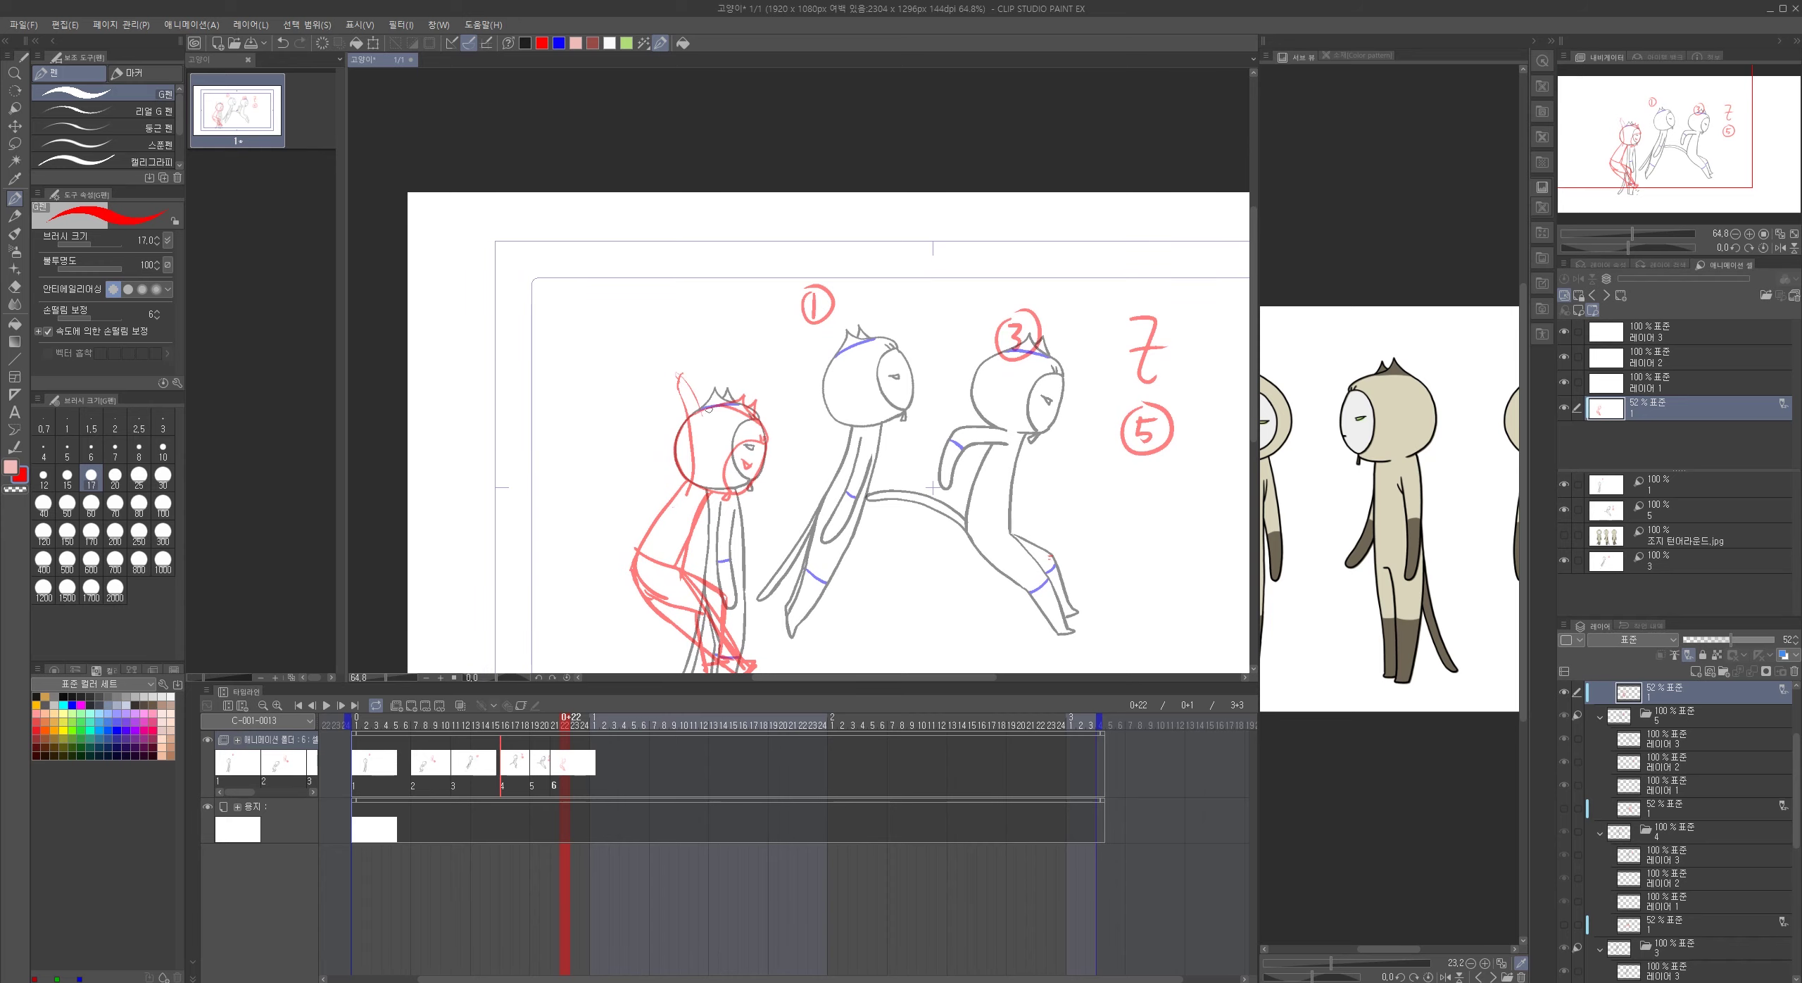
left_click_drag(693, 374, 710, 494)
- Move the whole red sketch to the right of the cel 5 figure, with its feet at ground level
left_click_drag(1009, 547, 913, 411)
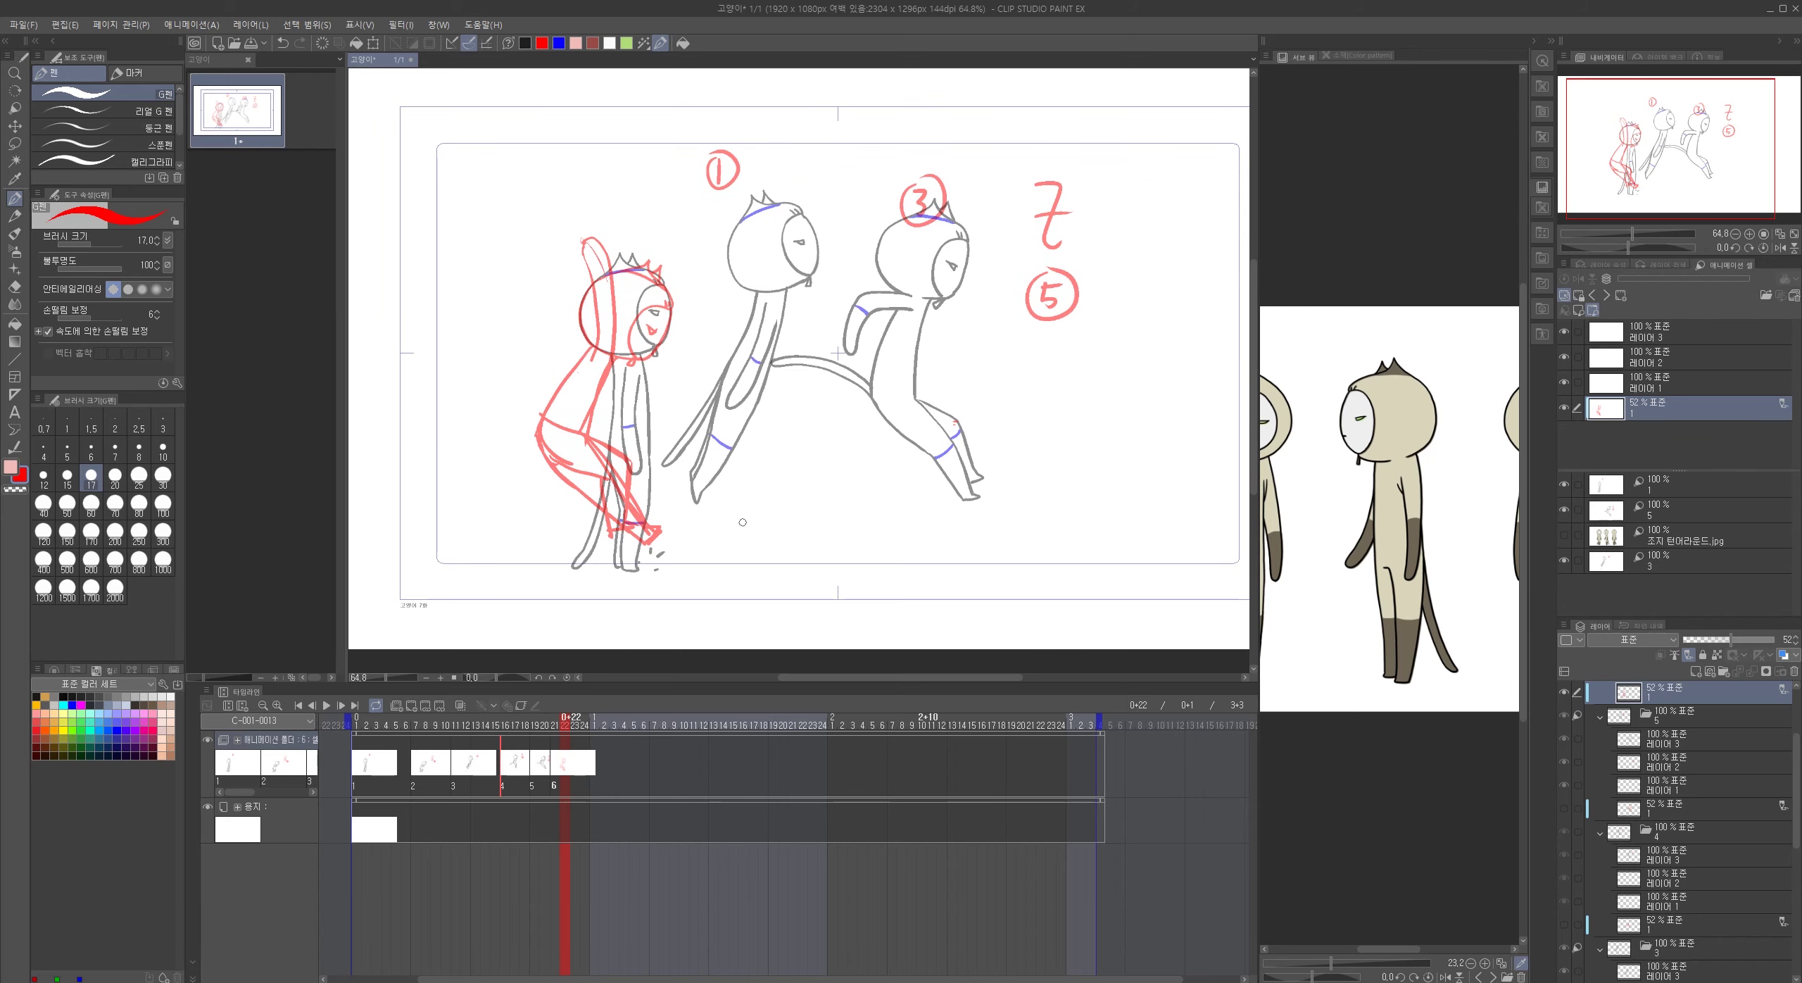
key("k")
mouse_move(648, 521)
left_mouse_down()
mouse_move(1032, 548)
mouse_move(1056, 568)
left_mouse_up()
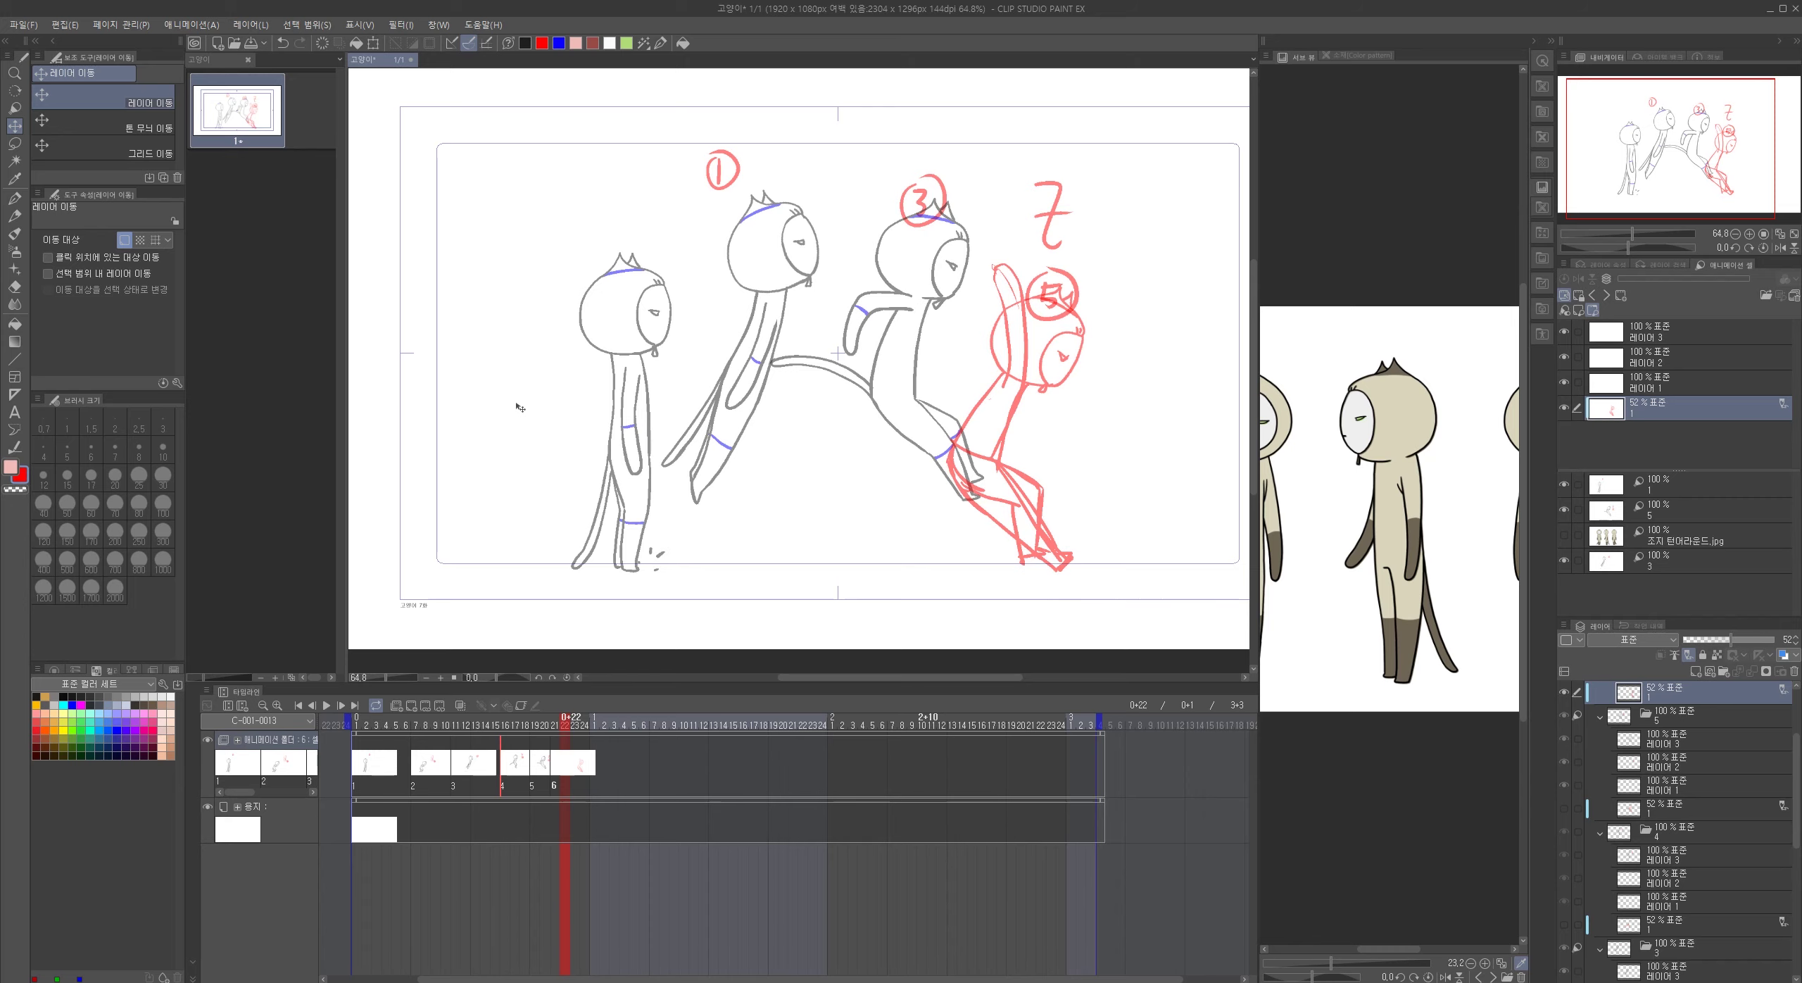
left_click_drag(1090, 526, 905, 520)
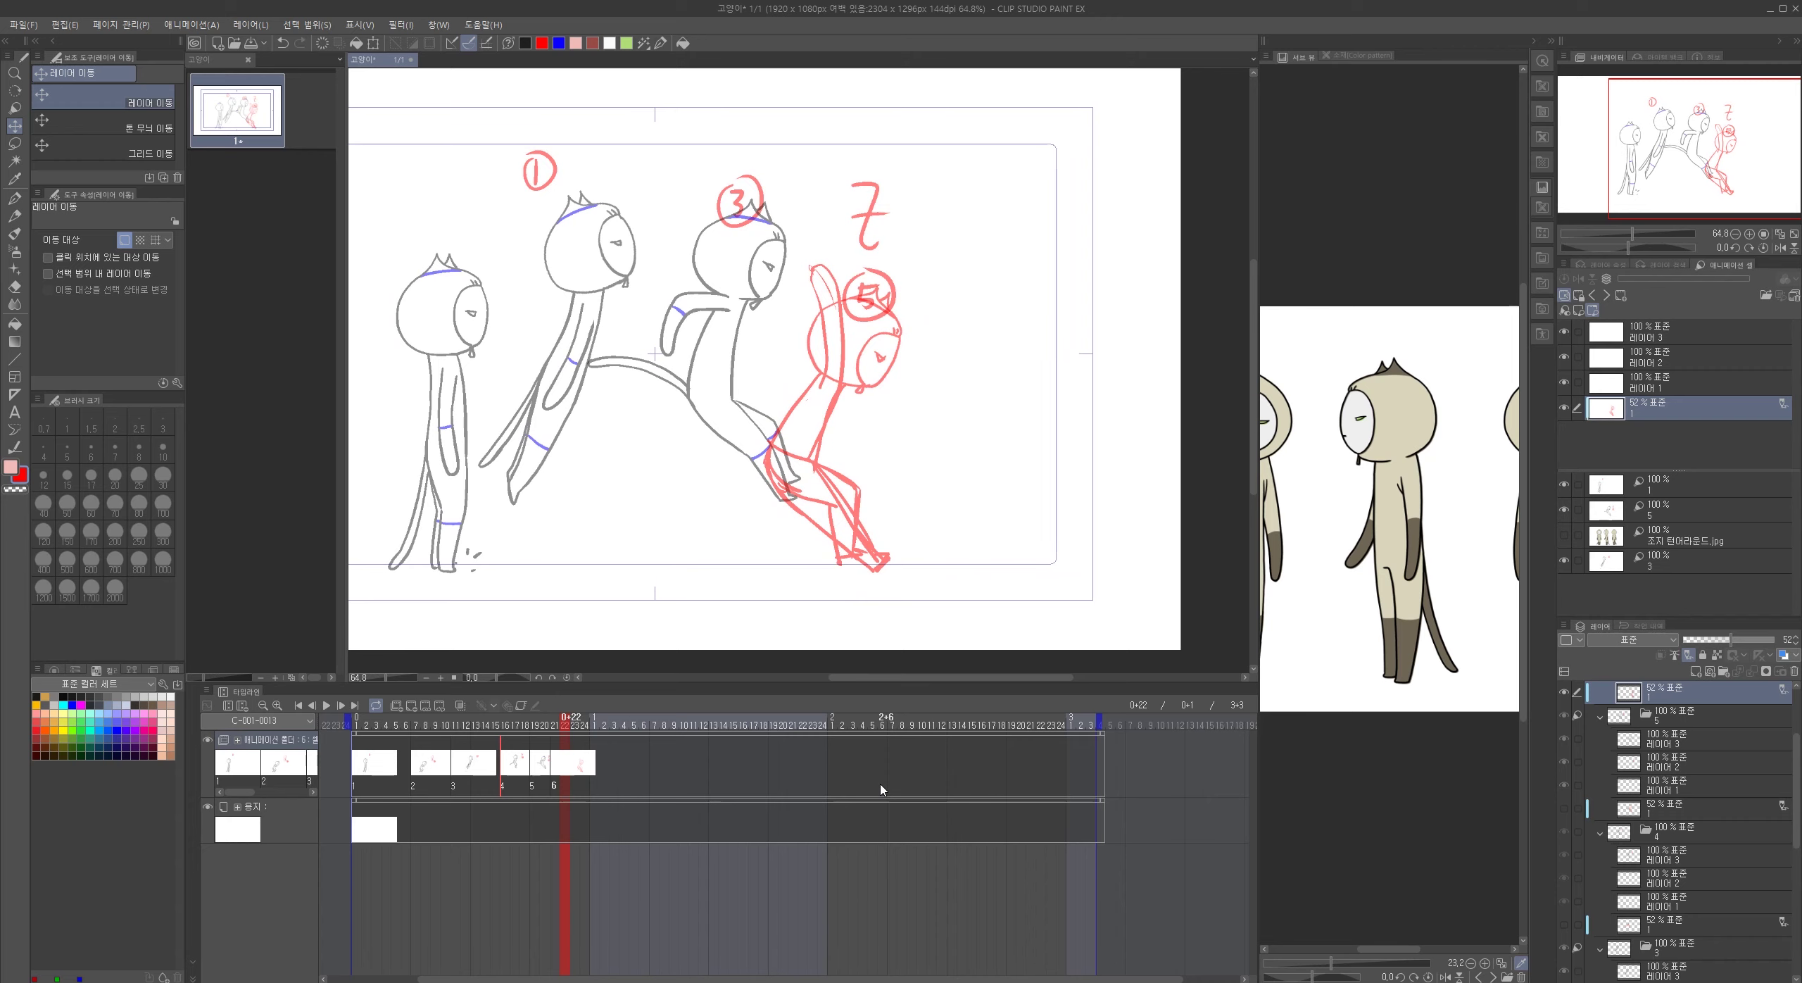
- Ink the raised arm's outline in black on 레이어 3 with the pen
left_click(525, 44)
left_click_drag(941, 361, 962, 366)
scroll(962, 366, "up", 3)
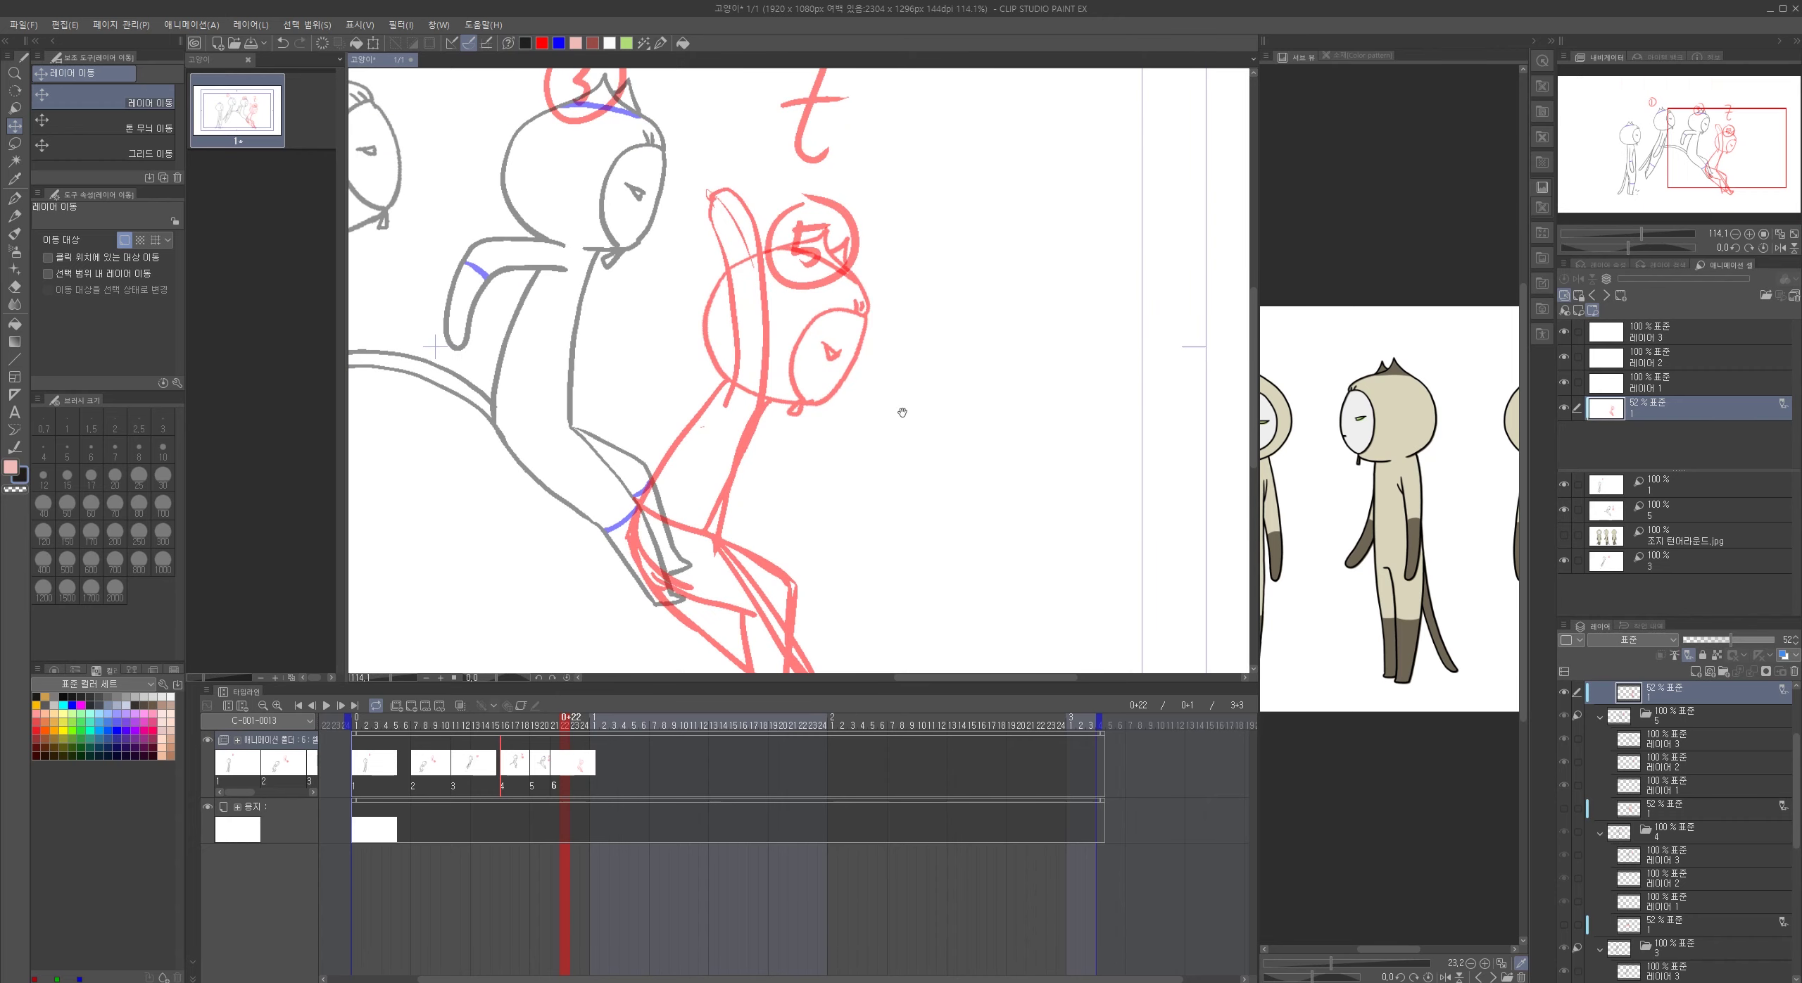
left_click(1704, 350)
left_click(1692, 333)
scroll(915, 320, "left", 2)
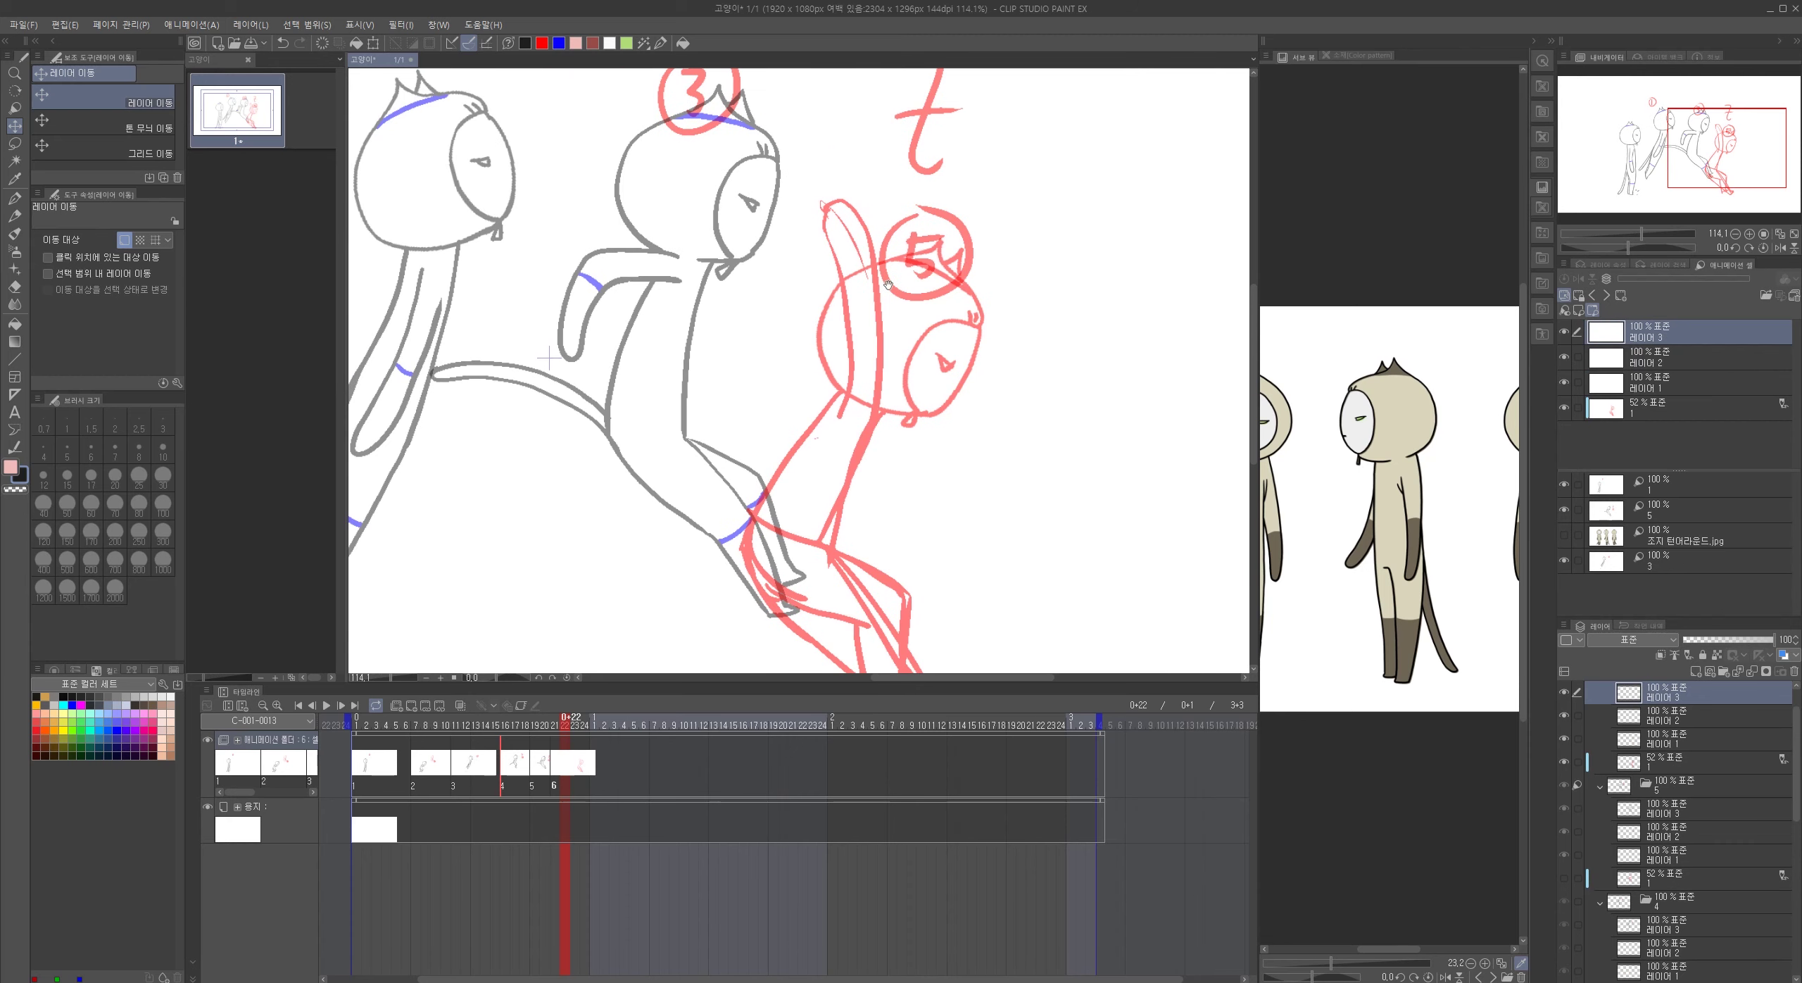
left_click(18, 200)
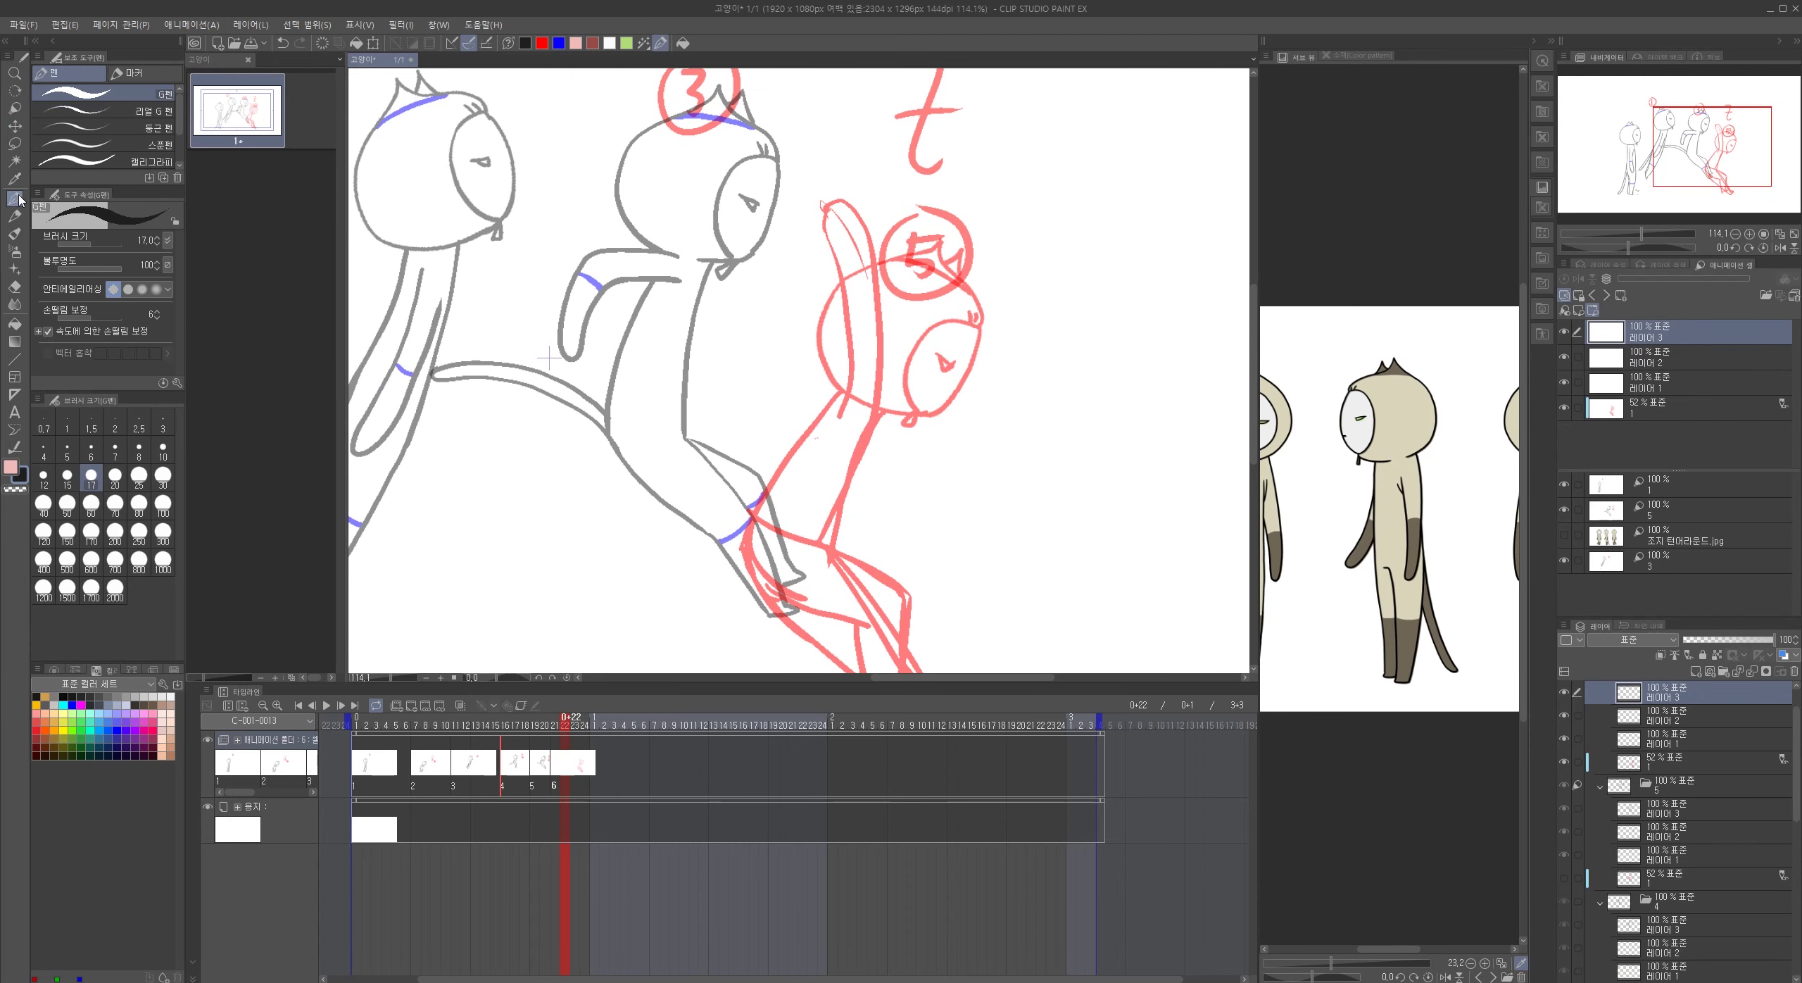
mouse_move(840, 196)
left_mouse_down()
mouse_move(844, 295)
mouse_move(830, 427)
left_mouse_up()
mouse_move(836, 201)
left_mouse_down()
mouse_move(870, 292)
mouse_move(860, 424)
mouse_move(934, 294)
mouse_move(856, 516)
left_mouse_up()
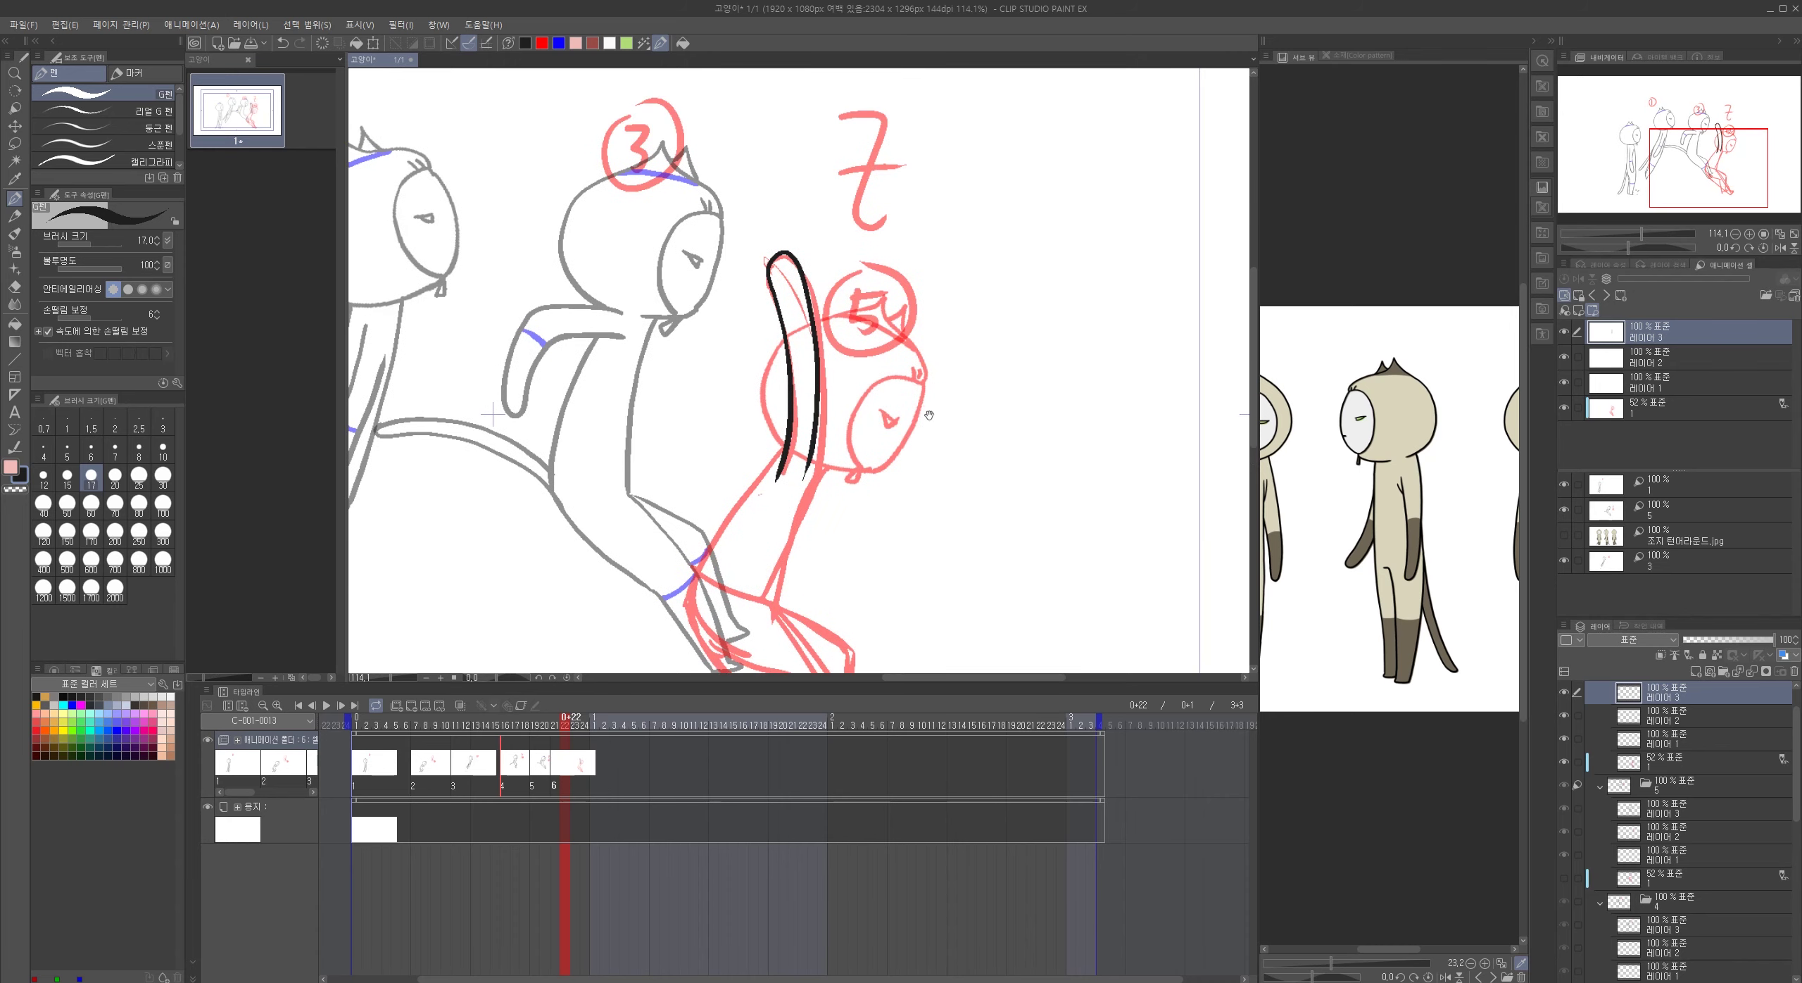
- Ink the head in black around the raised arm, including the ears, face outline, eye, brow marks and chin knot
left_click_drag(919, 398, 986, 398)
mouse_move(734, 275)
left_mouse_down()
mouse_move(851, 217)
mouse_move(856, 257)
mouse_move(921, 338)
mouse_move(923, 373)
mouse_move(834, 378)
mouse_move(801, 435)
mouse_move(801, 498)
left_mouse_up()
mouse_move(919, 376)
left_mouse_down()
mouse_move(859, 516)
mouse_move(802, 514)
left_mouse_up()
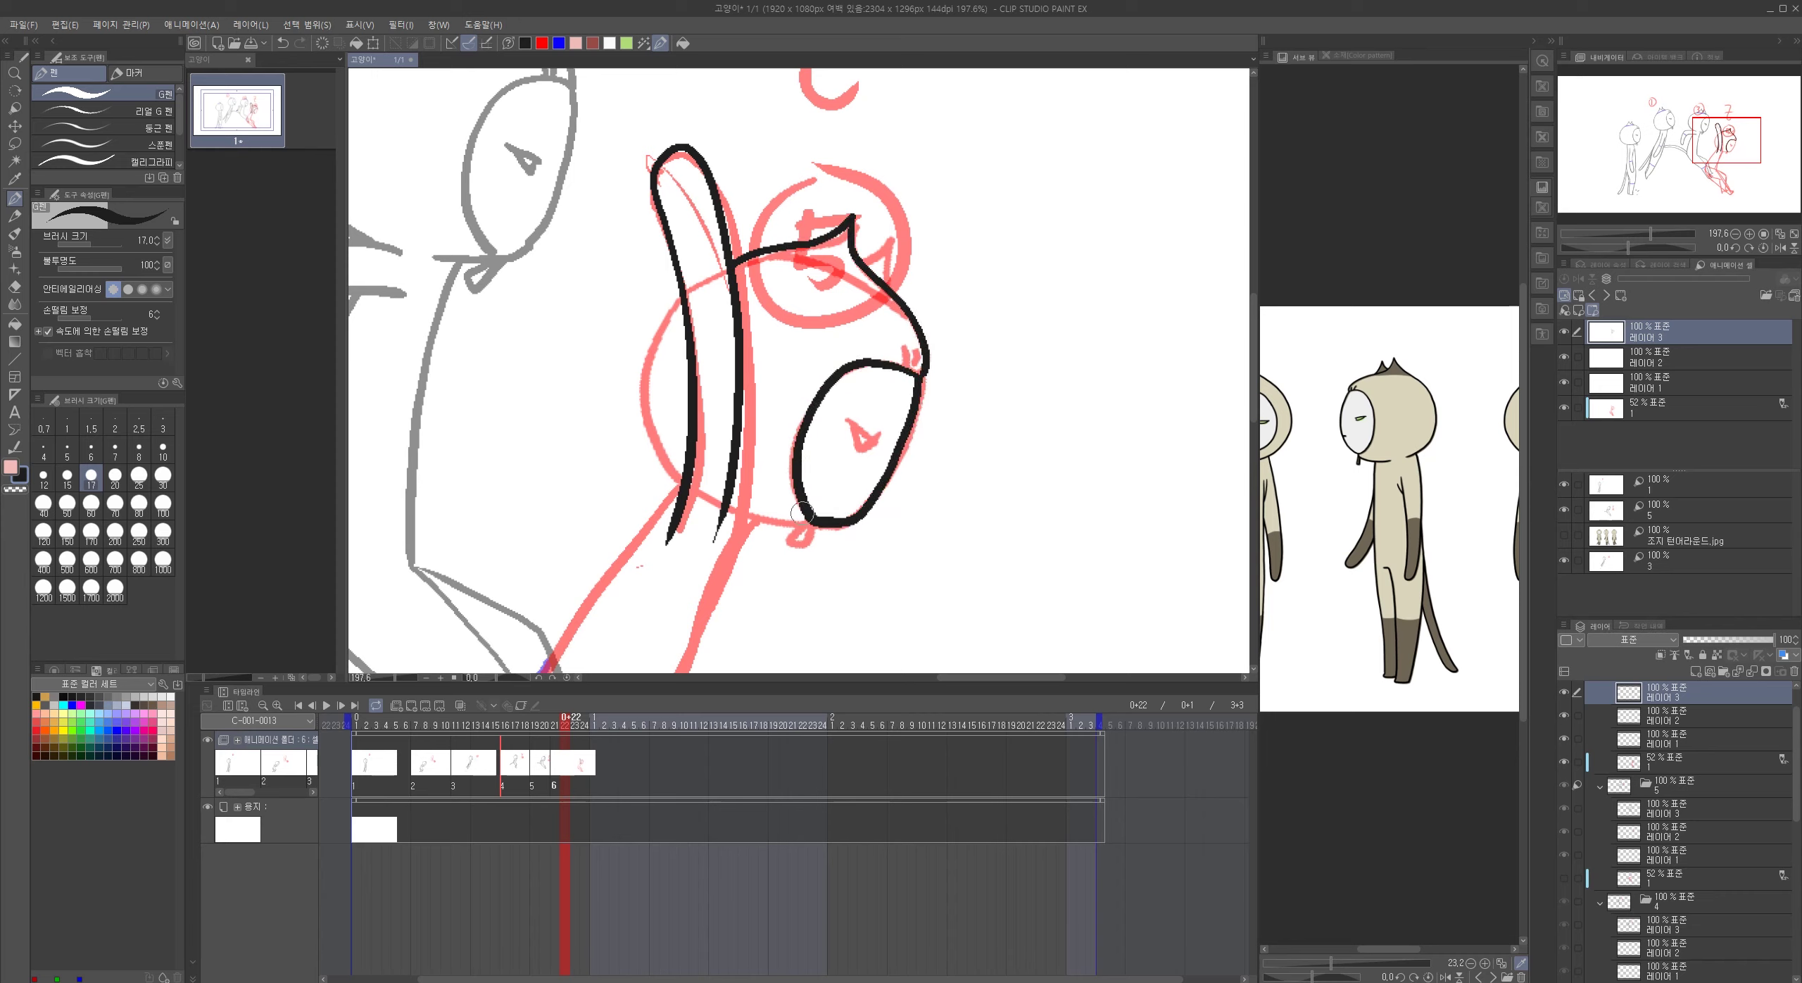
mouse_move(862, 255)
left_mouse_down()
mouse_move(894, 233)
mouse_move(886, 290)
left_mouse_up()
mouse_move(690, 289)
left_mouse_down()
mouse_move(640, 393)
mouse_move(646, 448)
mouse_move(685, 489)
left_mouse_up()
mouse_move(815, 566)
left_mouse_down()
mouse_move(827, 502)
mouse_move(741, 441)
mouse_move(801, 480)
mouse_move(825, 464)
left_mouse_up()
left_click_drag(859, 355, 887, 384)
mouse_move(915, 280)
left_mouse_down()
mouse_move(914, 307)
mouse_move(927, 283)
left_mouse_up()
mouse_move(838, 466)
left_mouse_down()
mouse_move(1005, 186)
mouse_move(888, 254)
mouse_move(833, 402)
left_mouse_up()
key("ctrl+z")
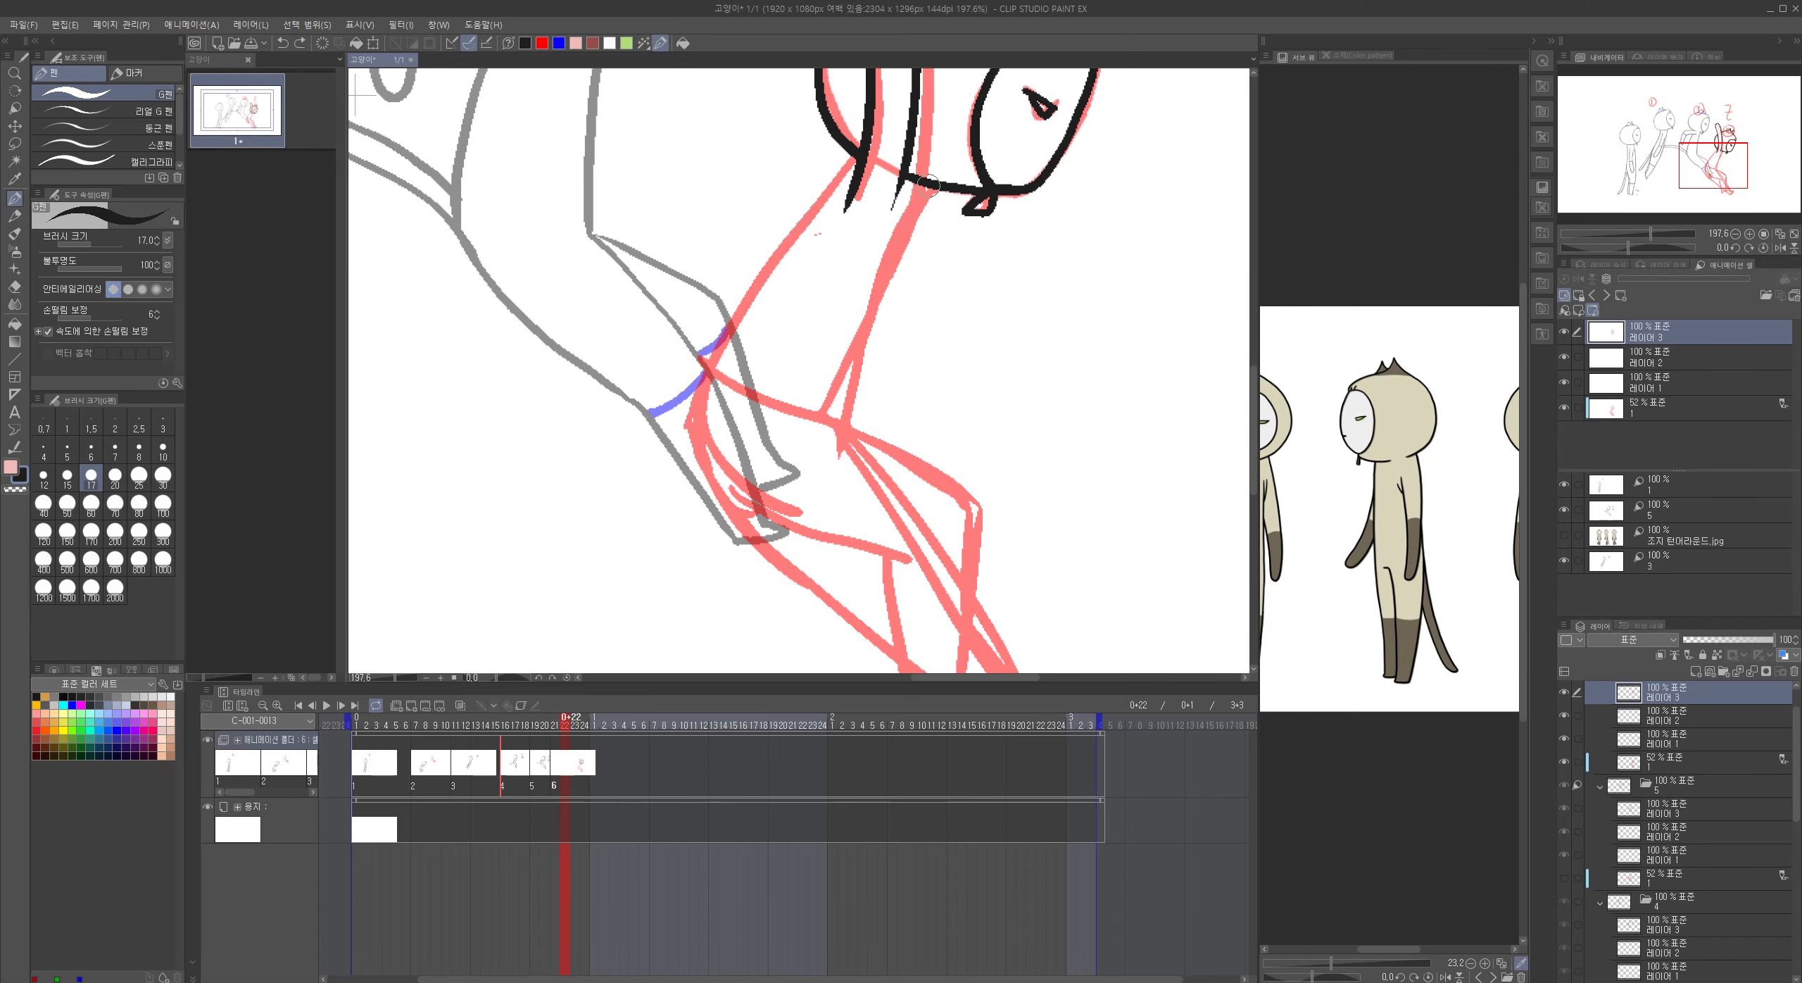
- Ink the torso's front and back lines in black, curving the back line around the hips
left_click_drag(922, 183, 843, 409)
mouse_move(856, 154)
left_mouse_down()
mouse_move(741, 282)
mouse_move(710, 376)
left_mouse_up()
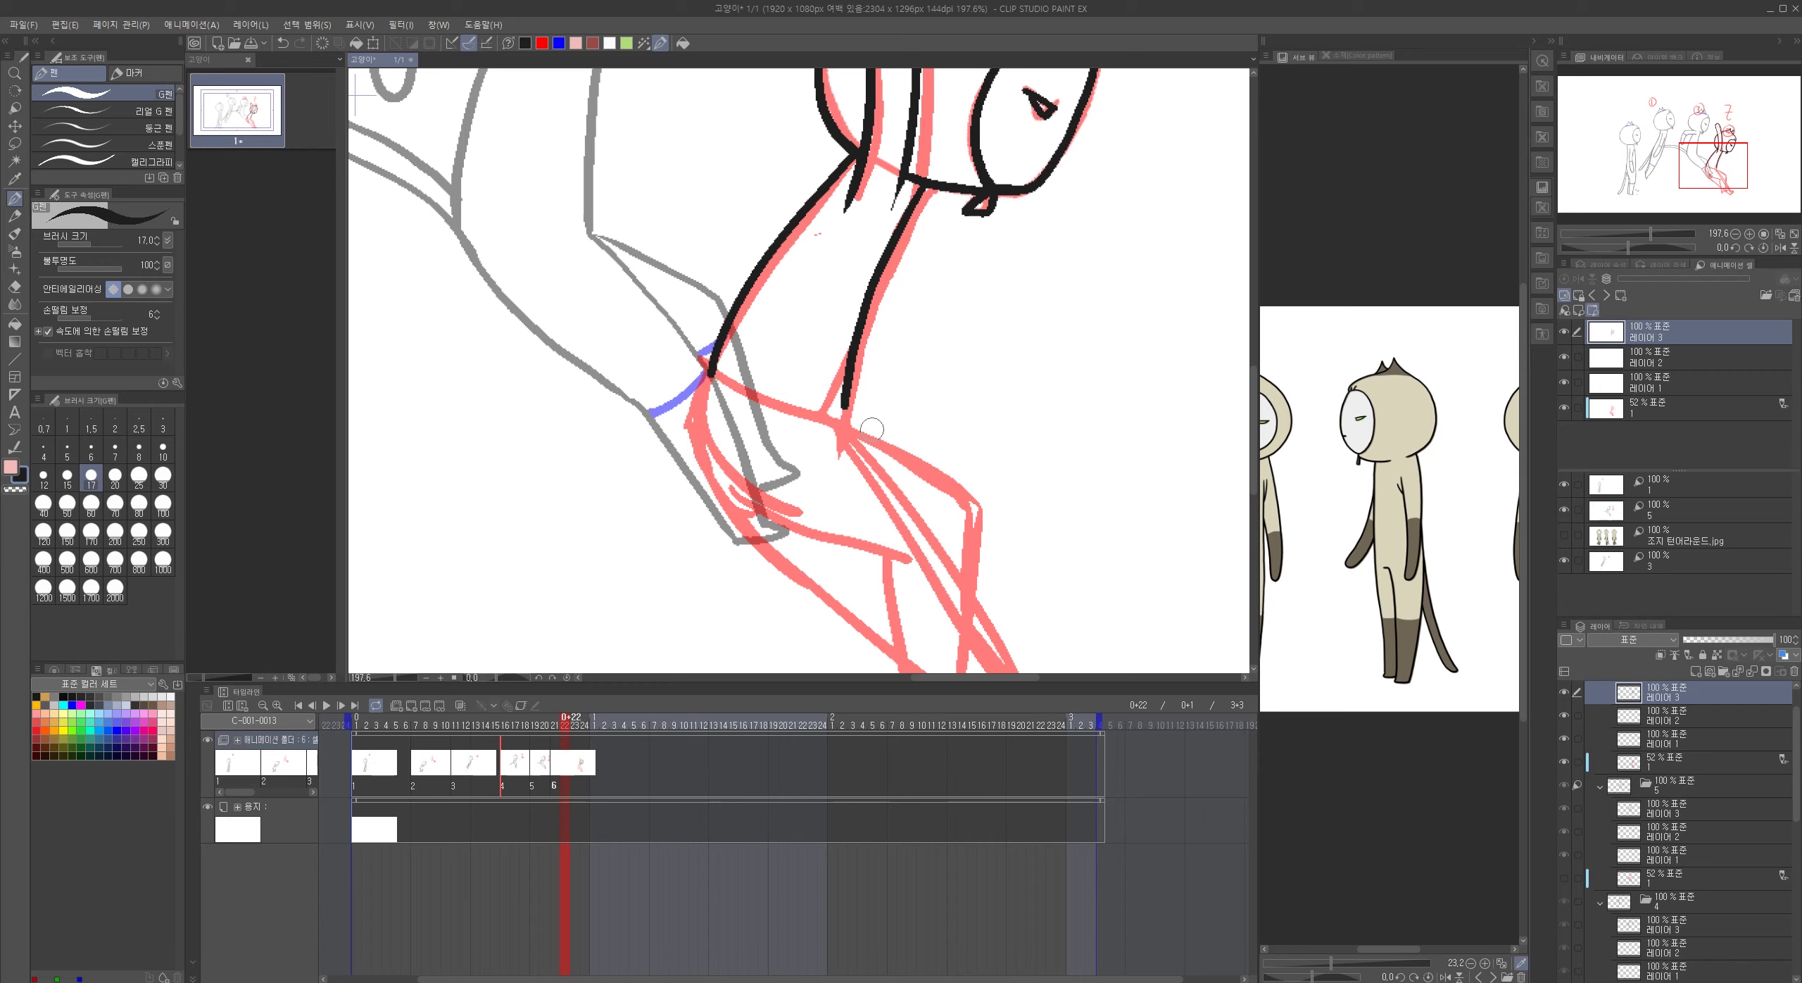
left_click_drag(710, 369, 747, 513)
- Ink the bent thighs, the lower legs and the feet in black over the red draft
mouse_move(909, 432)
left_mouse_down()
mouse_move(811, 260)
mouse_move(782, 262)
mouse_move(871, 338)
mouse_move(860, 493)
left_mouse_up()
mouse_move(629, 311)
left_mouse_down()
mouse_move(785, 392)
mouse_move(817, 532)
mouse_move(879, 538)
mouse_move(863, 513)
mouse_move(864, 540)
left_mouse_up()
key("ctrl+z")
key("ctrl+z")
left_click_drag(637, 323, 804, 478)
mouse_move(871, 536)
left_mouse_down()
mouse_move(920, 589)
mouse_move(959, 560)
left_mouse_up()
- Ink the upper shin line of the forward-reaching leg, running it down to its foot
left_click_drag(867, 431, 921, 529)
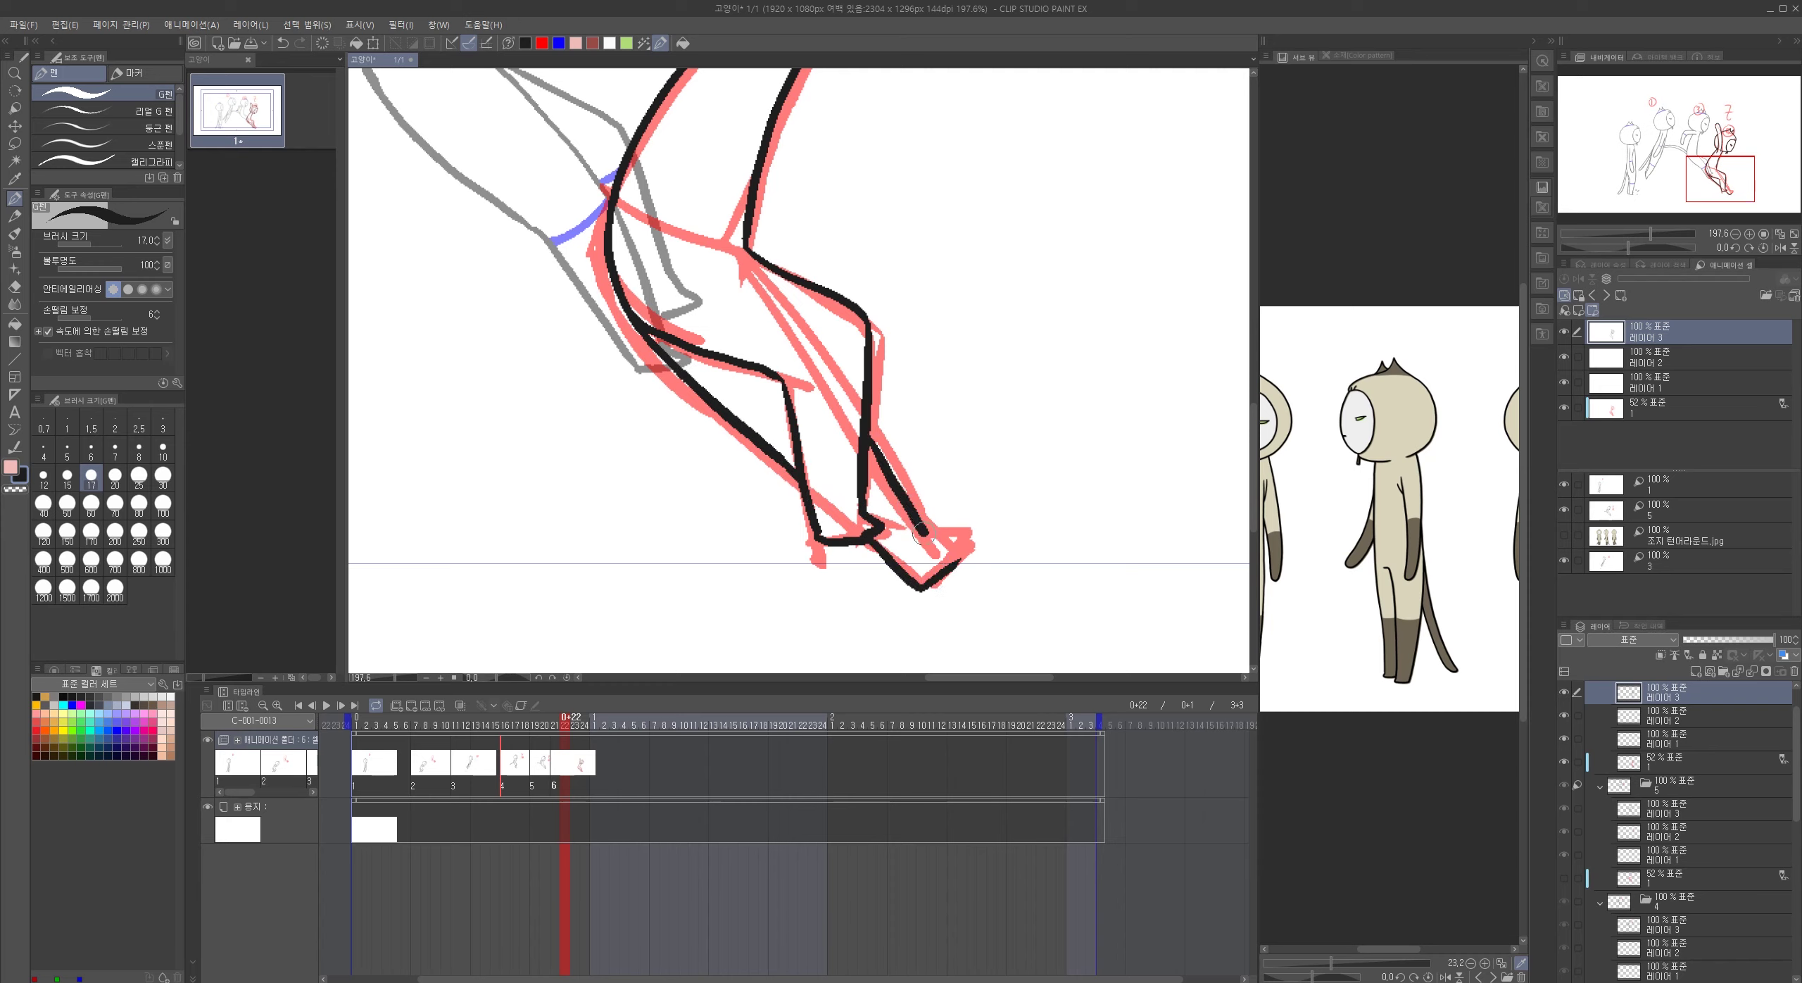
key("ctrl+z")
left_click_drag(868, 437, 932, 540)
key("ctrl+z")
mouse_move(869, 442)
left_mouse_down()
mouse_move(936, 540)
mouse_move(973, 543)
mouse_move(947, 566)
left_mouse_up()
scroll(1006, 556, "down", 5)
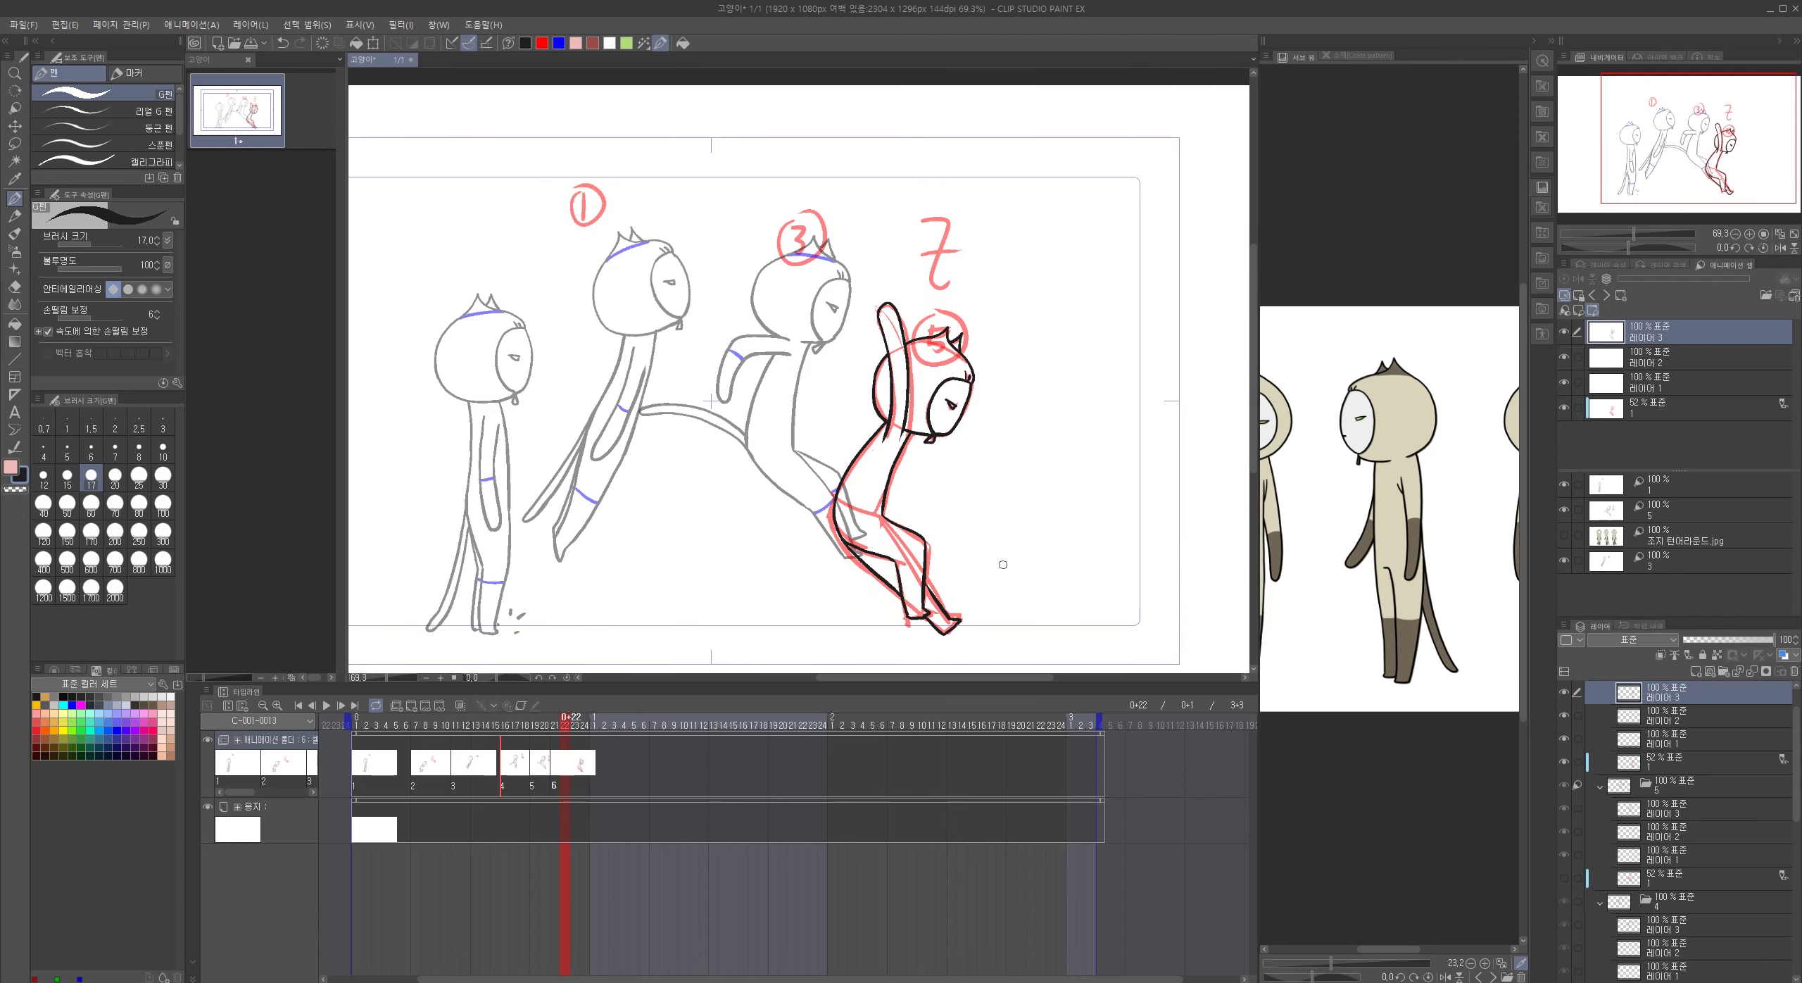
left_click_drag(951, 554, 963, 491)
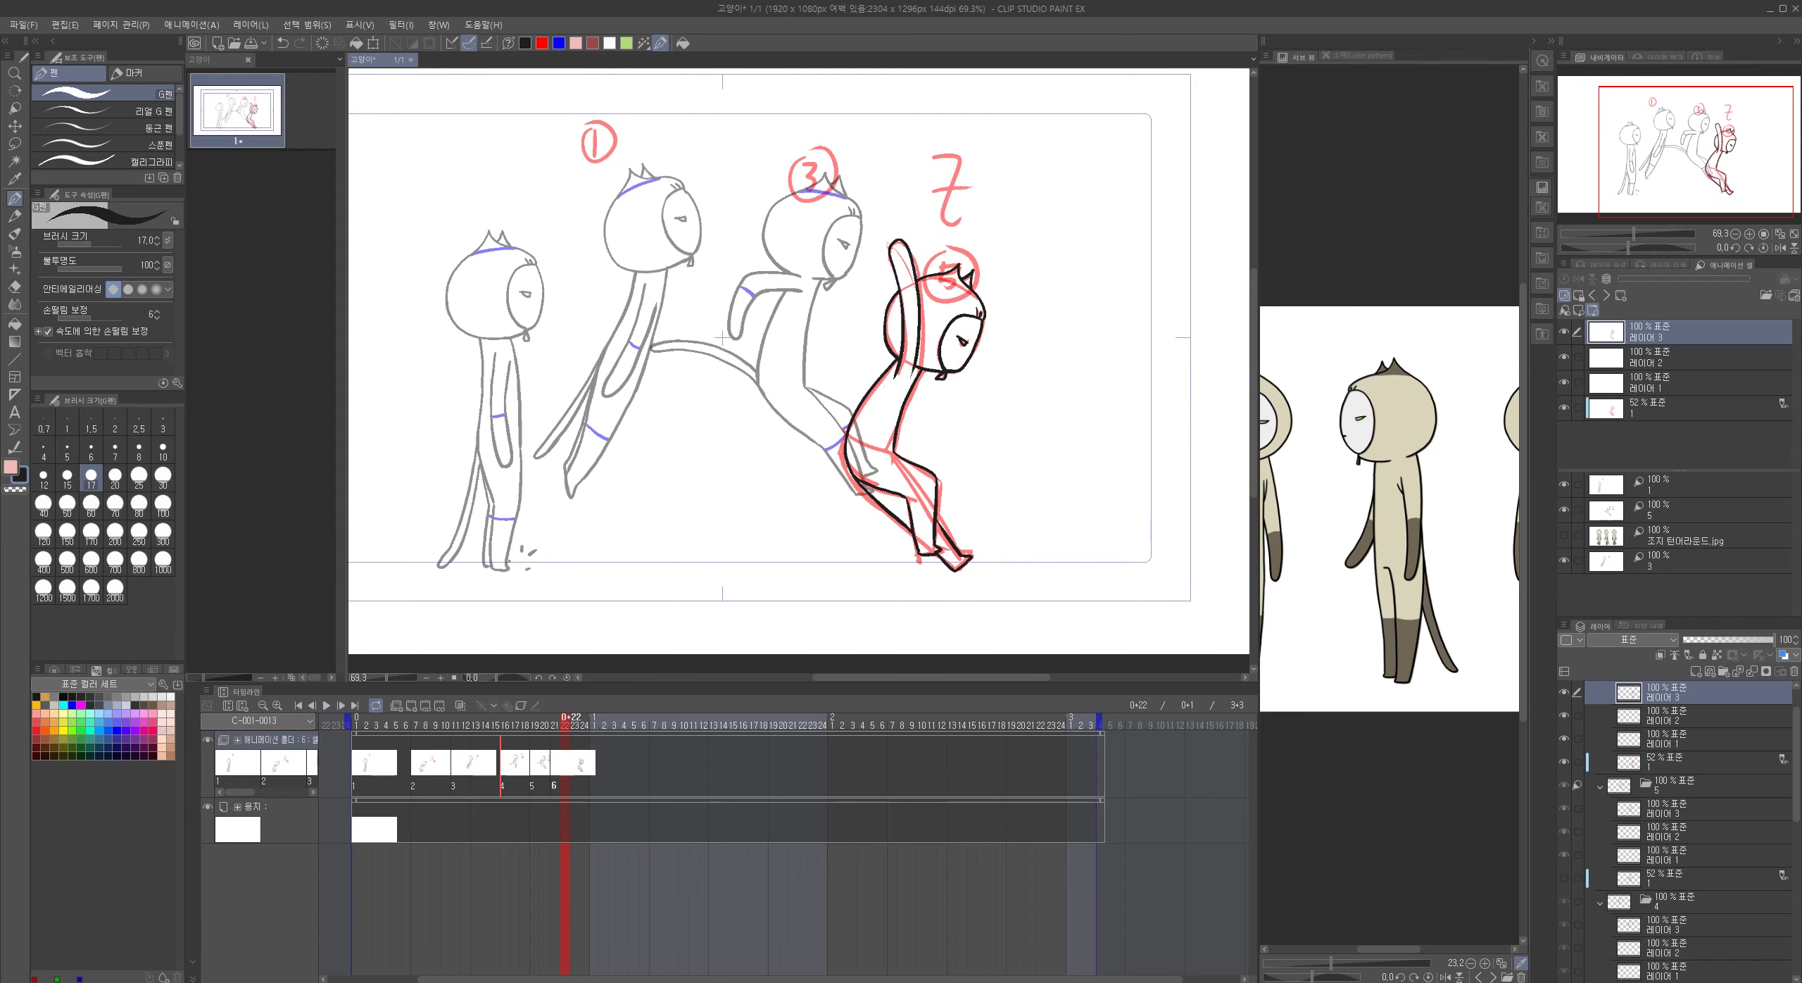
left_click(1651, 412)
scroll(1021, 417, "up", 3)
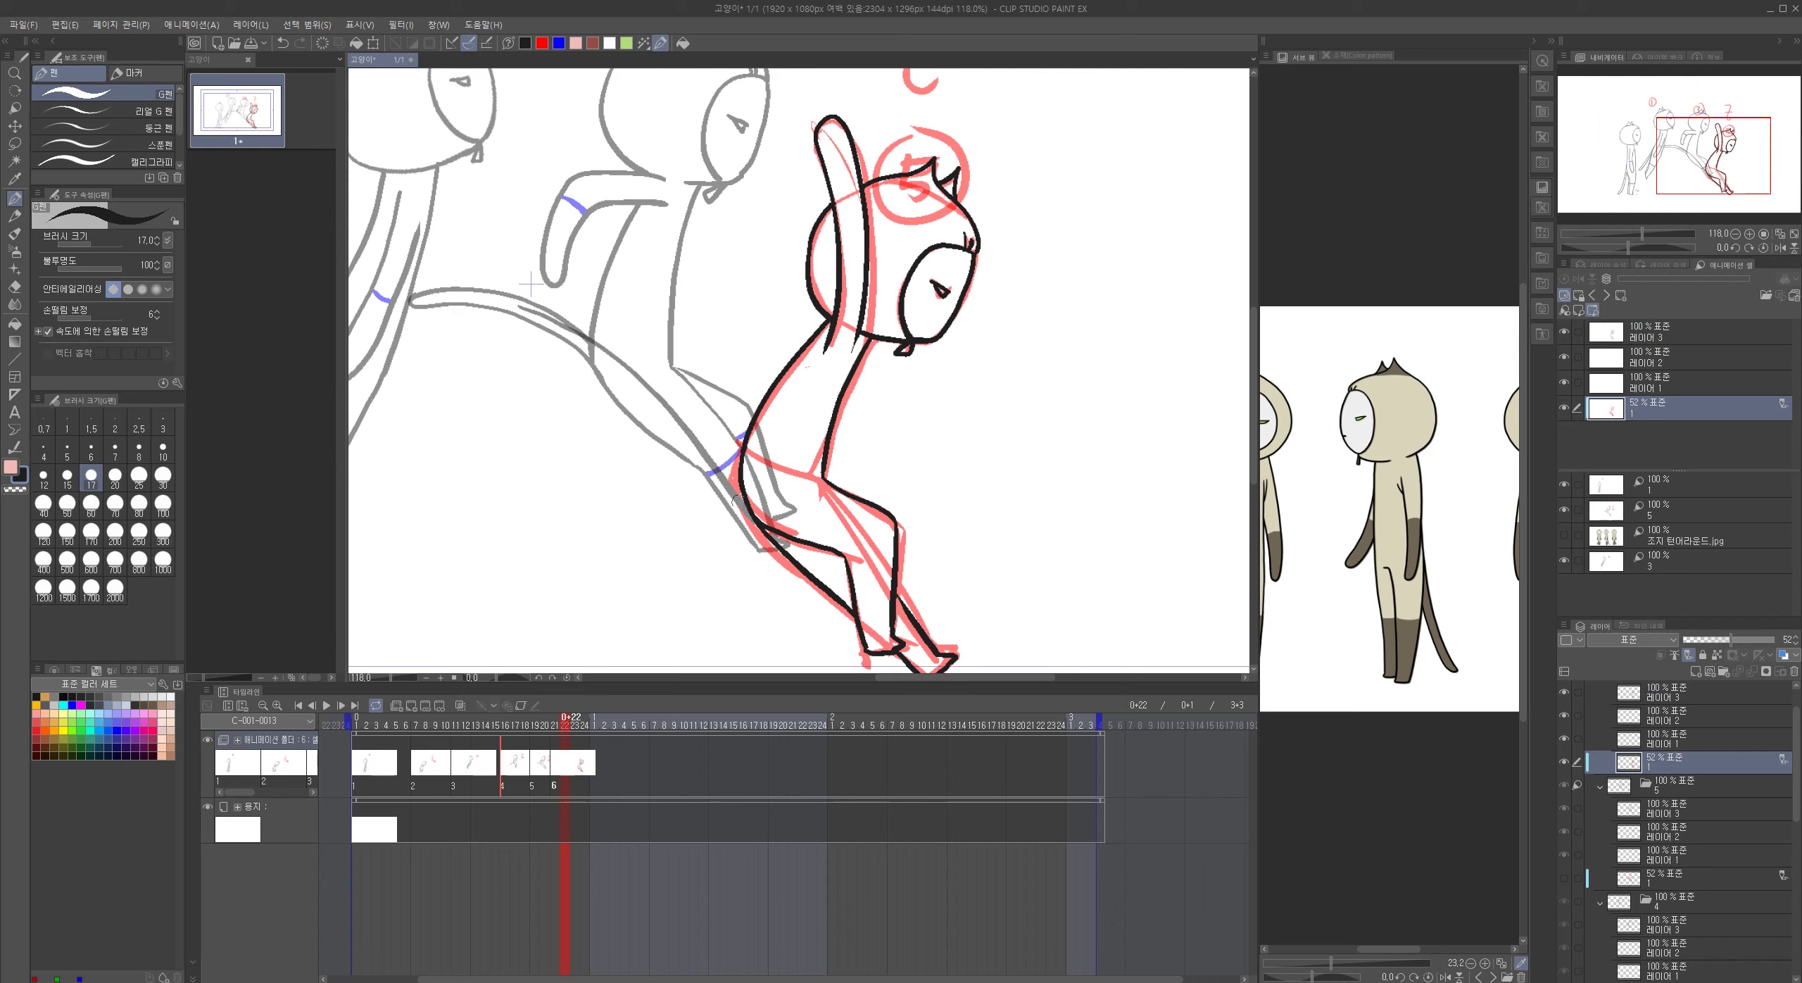
left_click_drag(614, 352, 764, 520)
left_click(1651, 332)
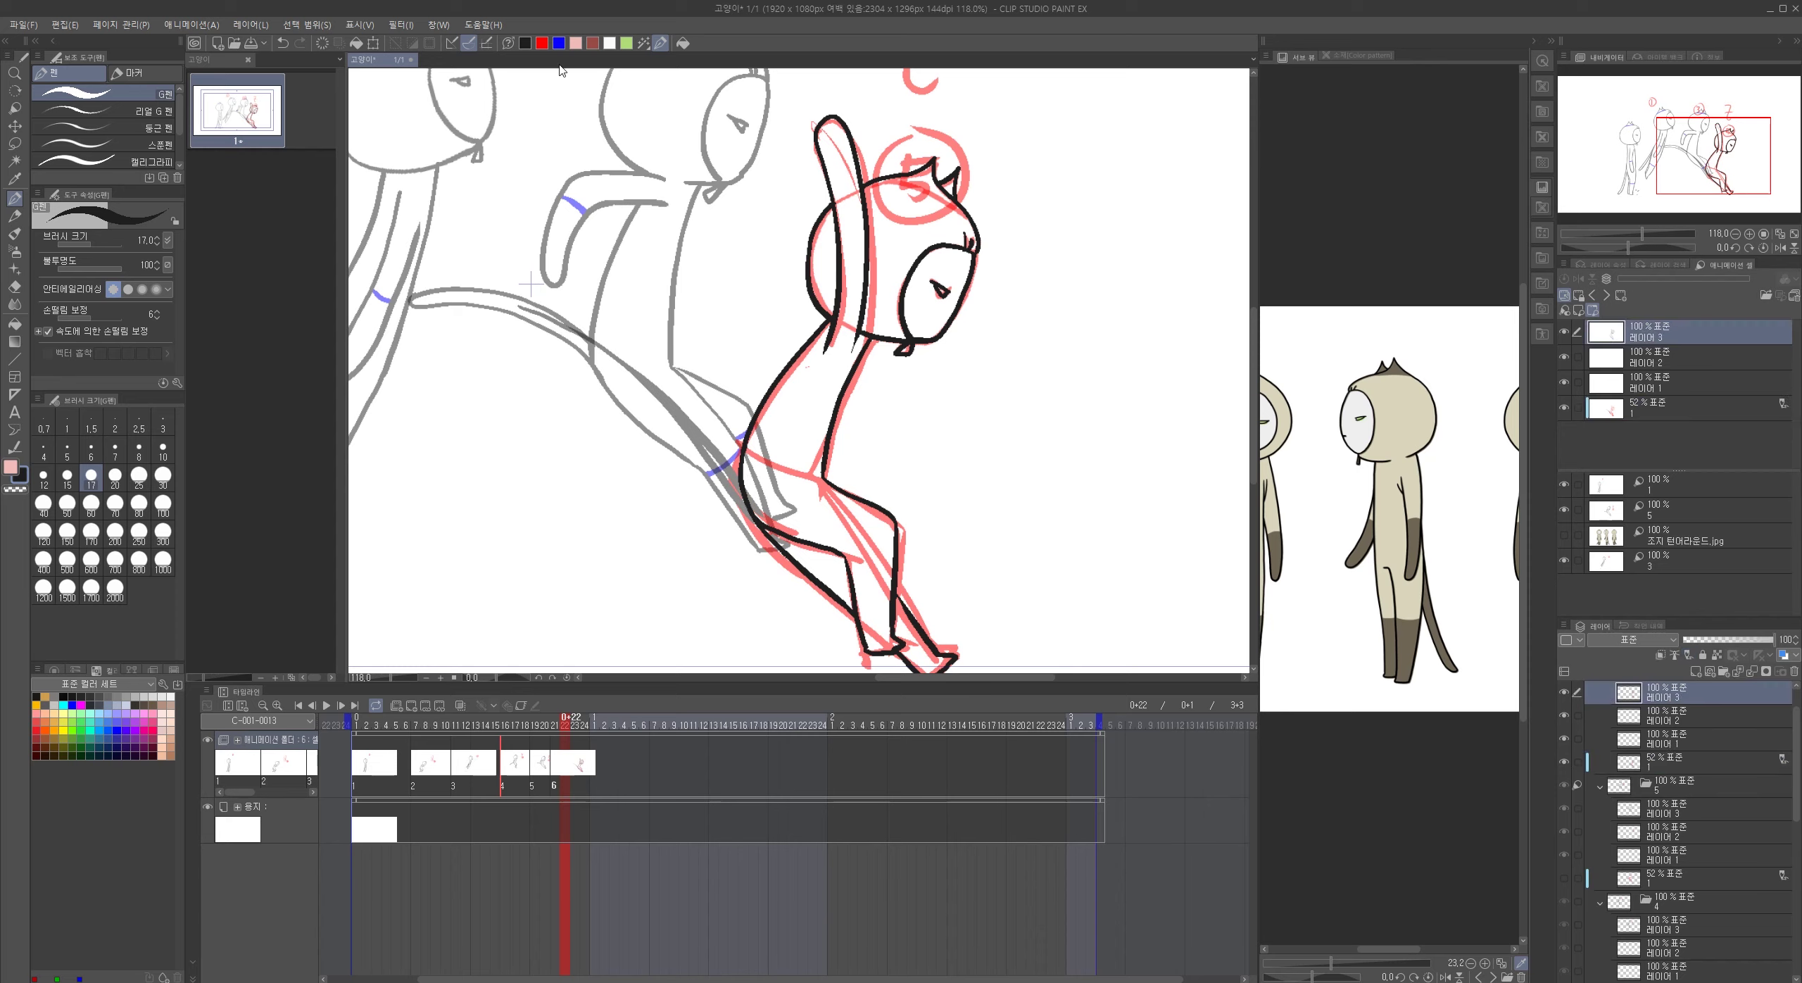
mouse_move(632, 373)
left_mouse_down()
mouse_move(696, 446)
mouse_move(615, 361)
mouse_move(759, 524)
mouse_move(988, 475)
mouse_move(1196, 458)
mouse_move(1086, 490)
mouse_move(1033, 467)
mouse_move(1088, 577)
mouse_move(1010, 492)
left_mouse_up()
key("ctrl+z")
key("ctrl+z")
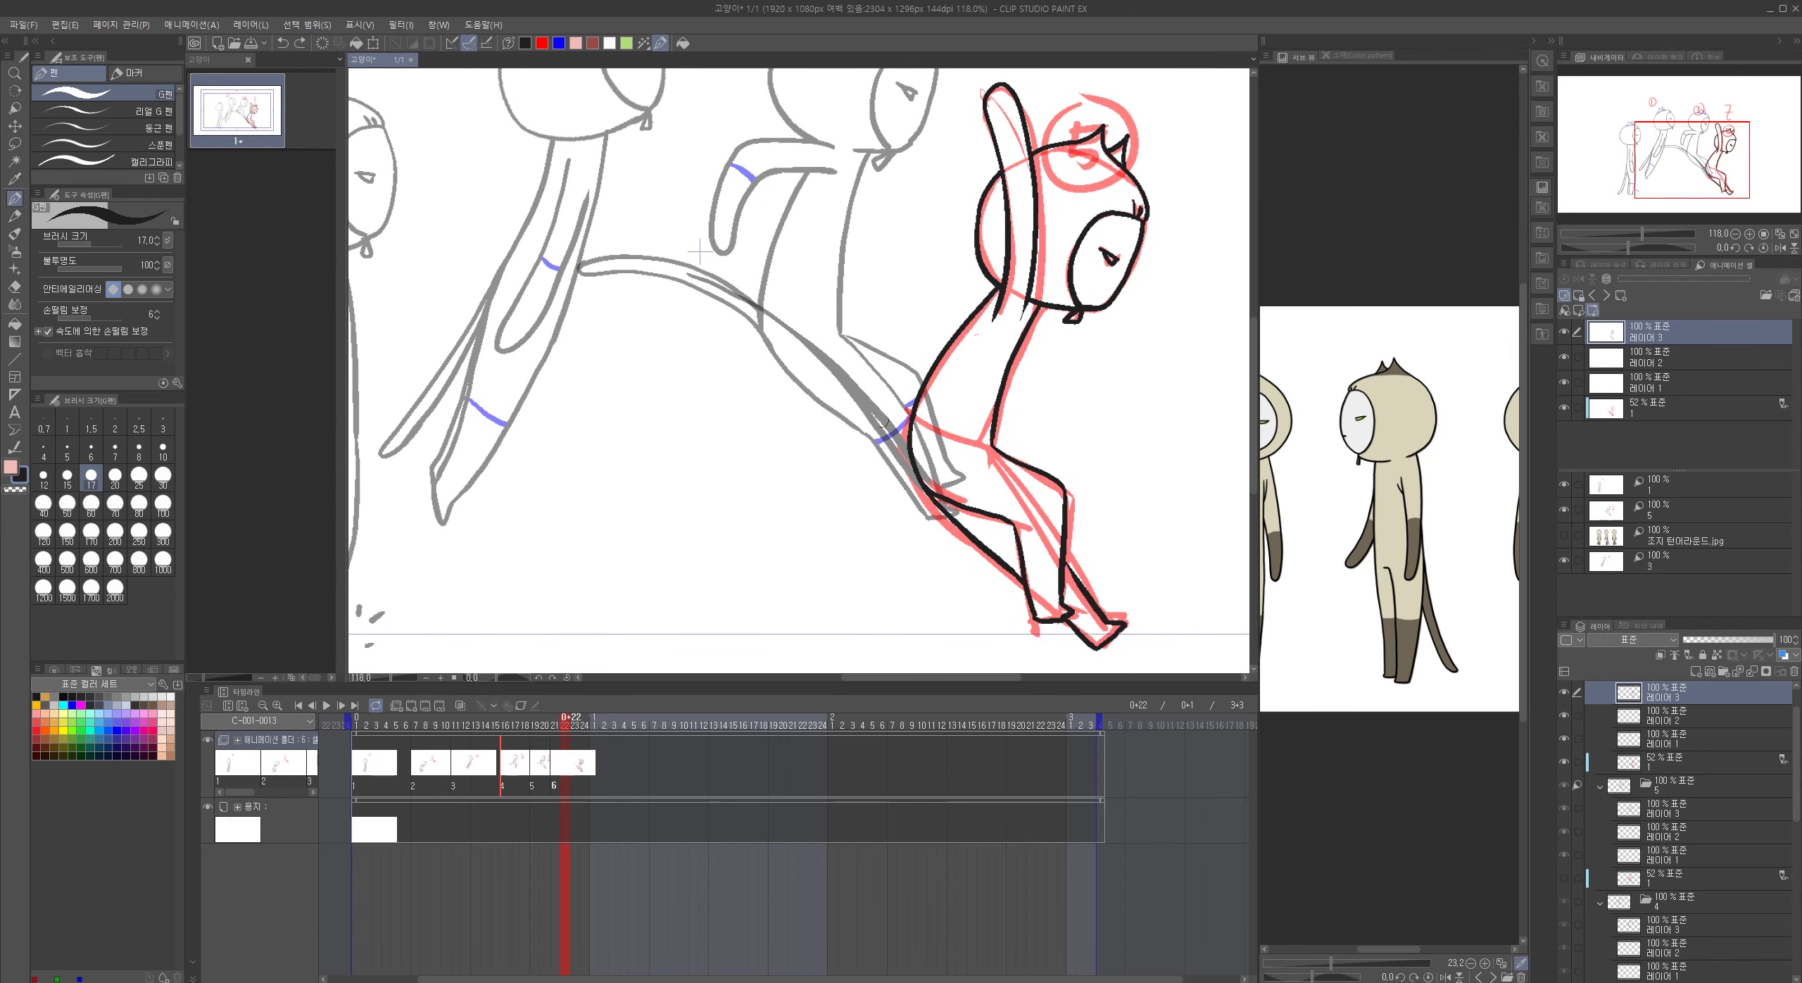
- Clear the red rough figure from the 52% draft layer of cel 6 and set the pen colour to red
left_click(1619, 408)
left_click(542, 44)
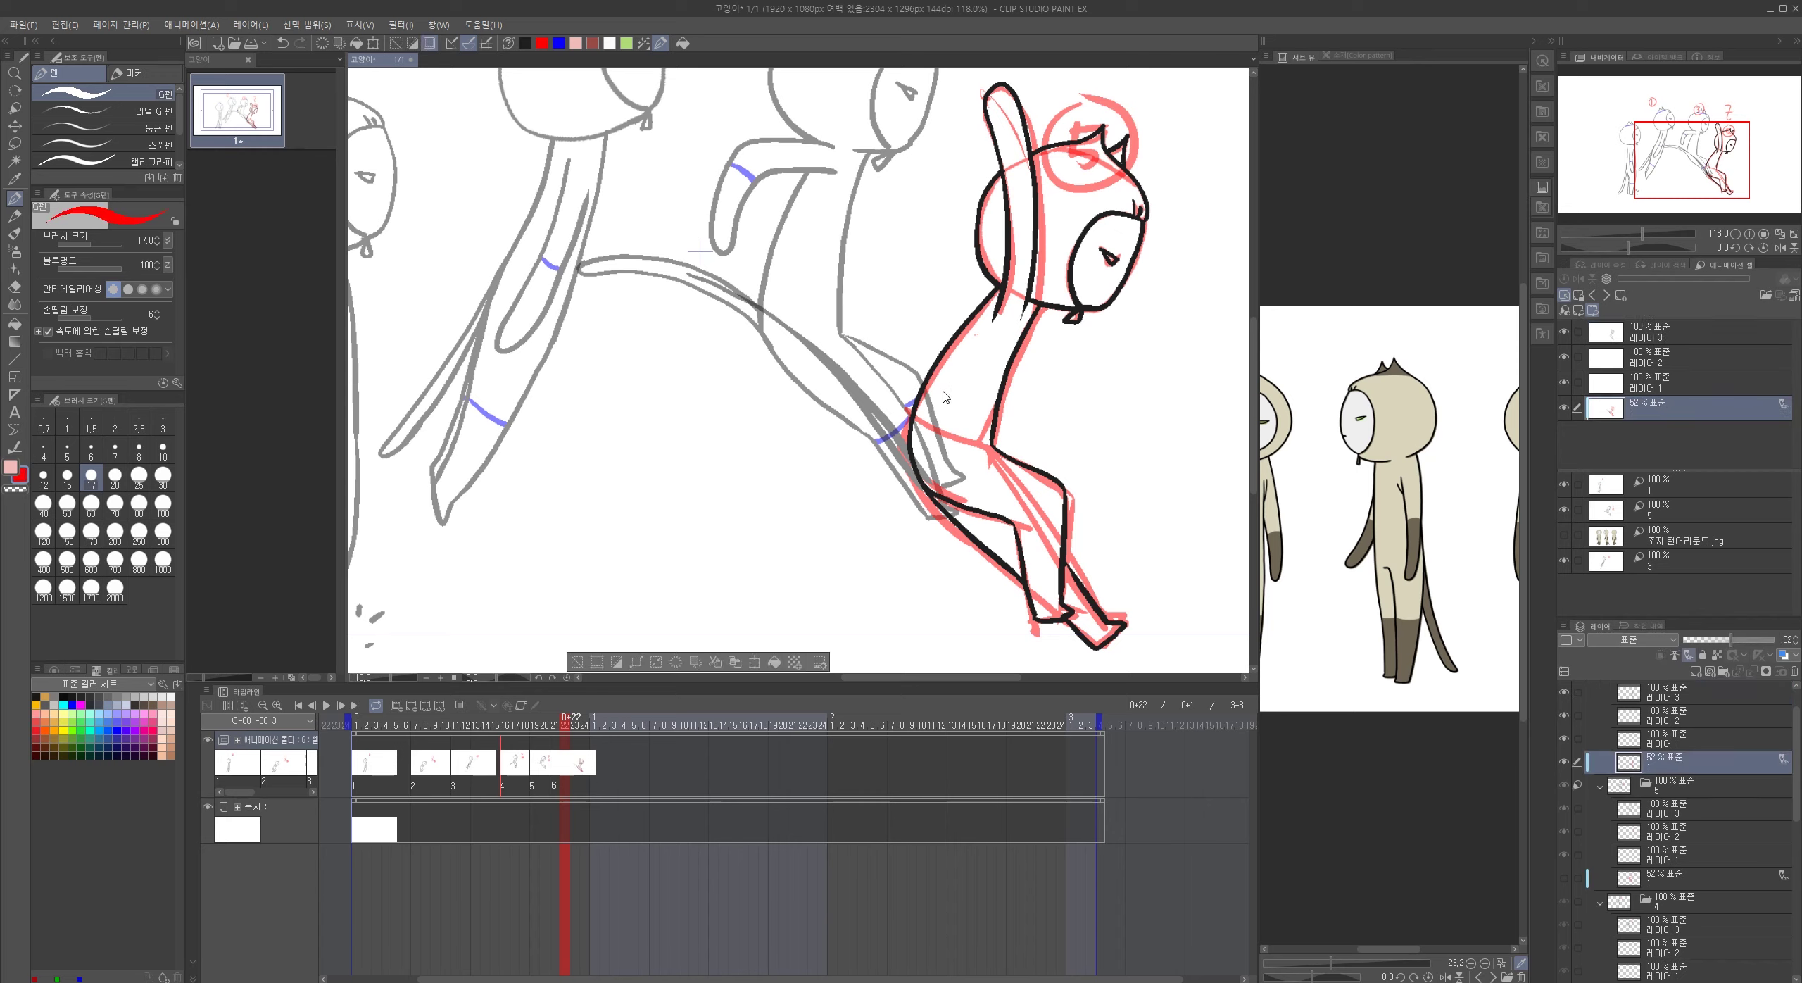
key("Delete")
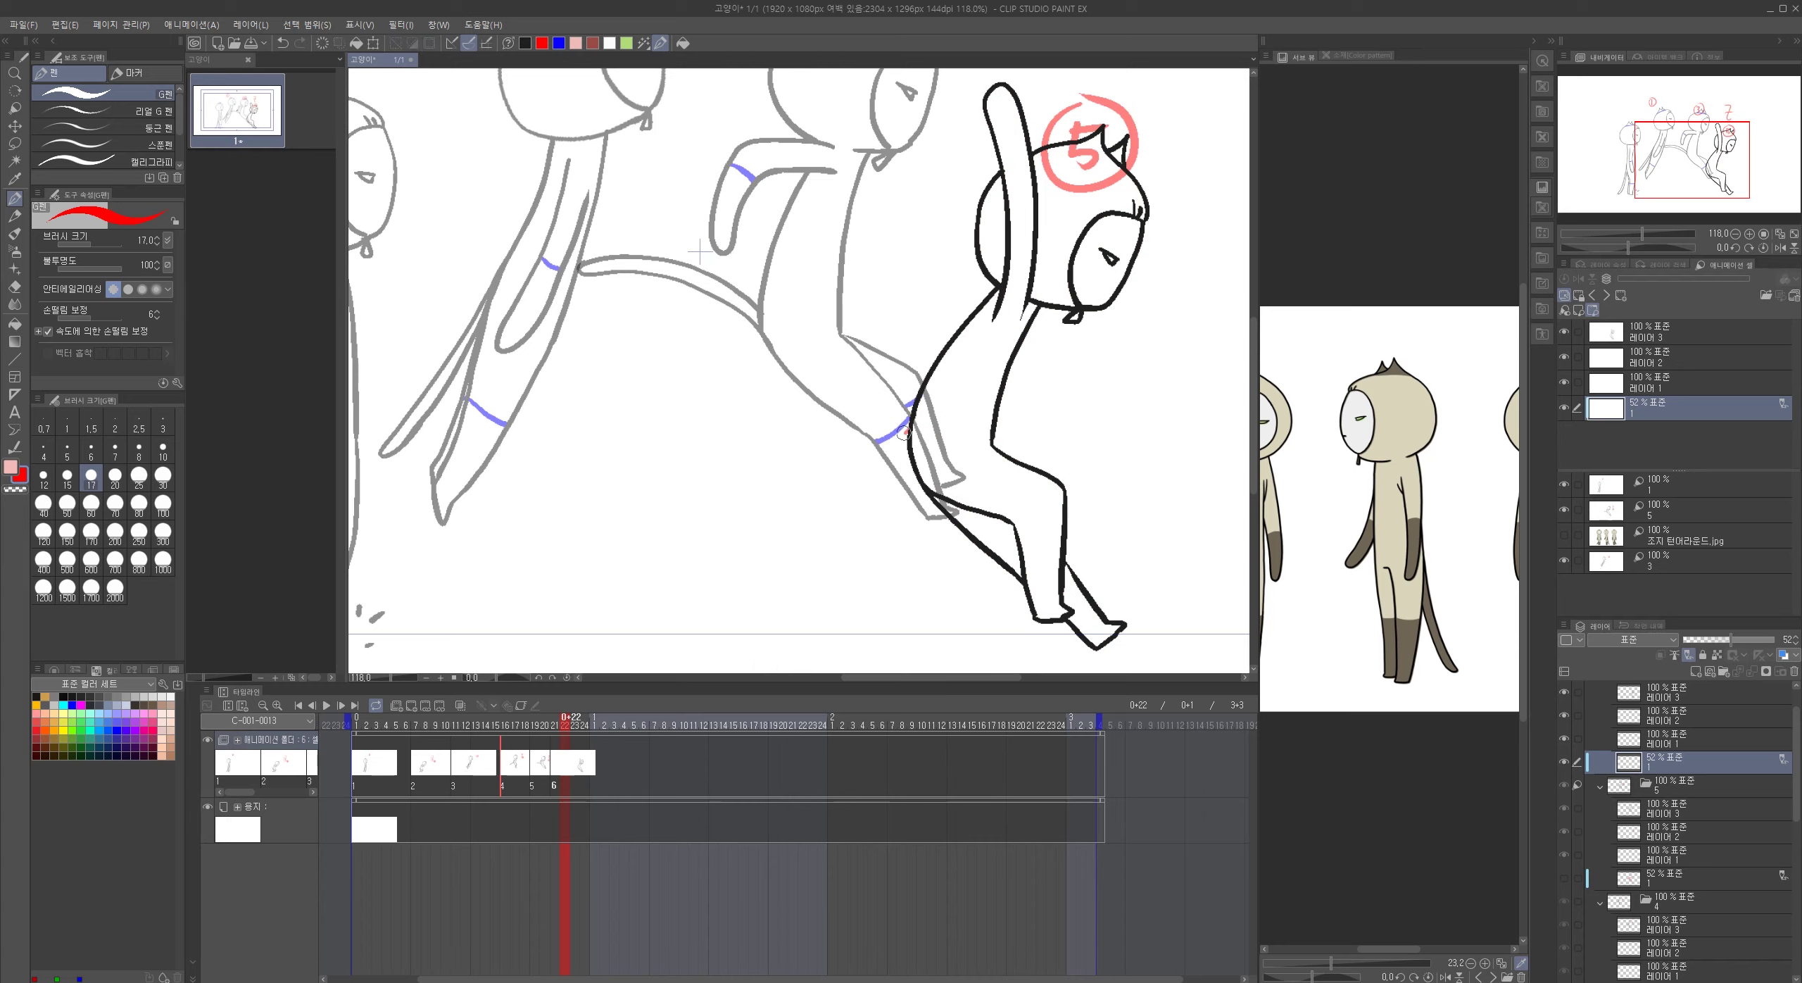
- Sketch the tail in red from behind the hips of the leaning figure and circle its base
left_click_drag(714, 287, 912, 465)
key("ctrl+z")
mouse_move(711, 285)
left_mouse_down()
mouse_move(905, 441)
mouse_move(855, 414)
mouse_move(731, 296)
mouse_move(862, 417)
mouse_move(916, 440)
left_mouse_up()
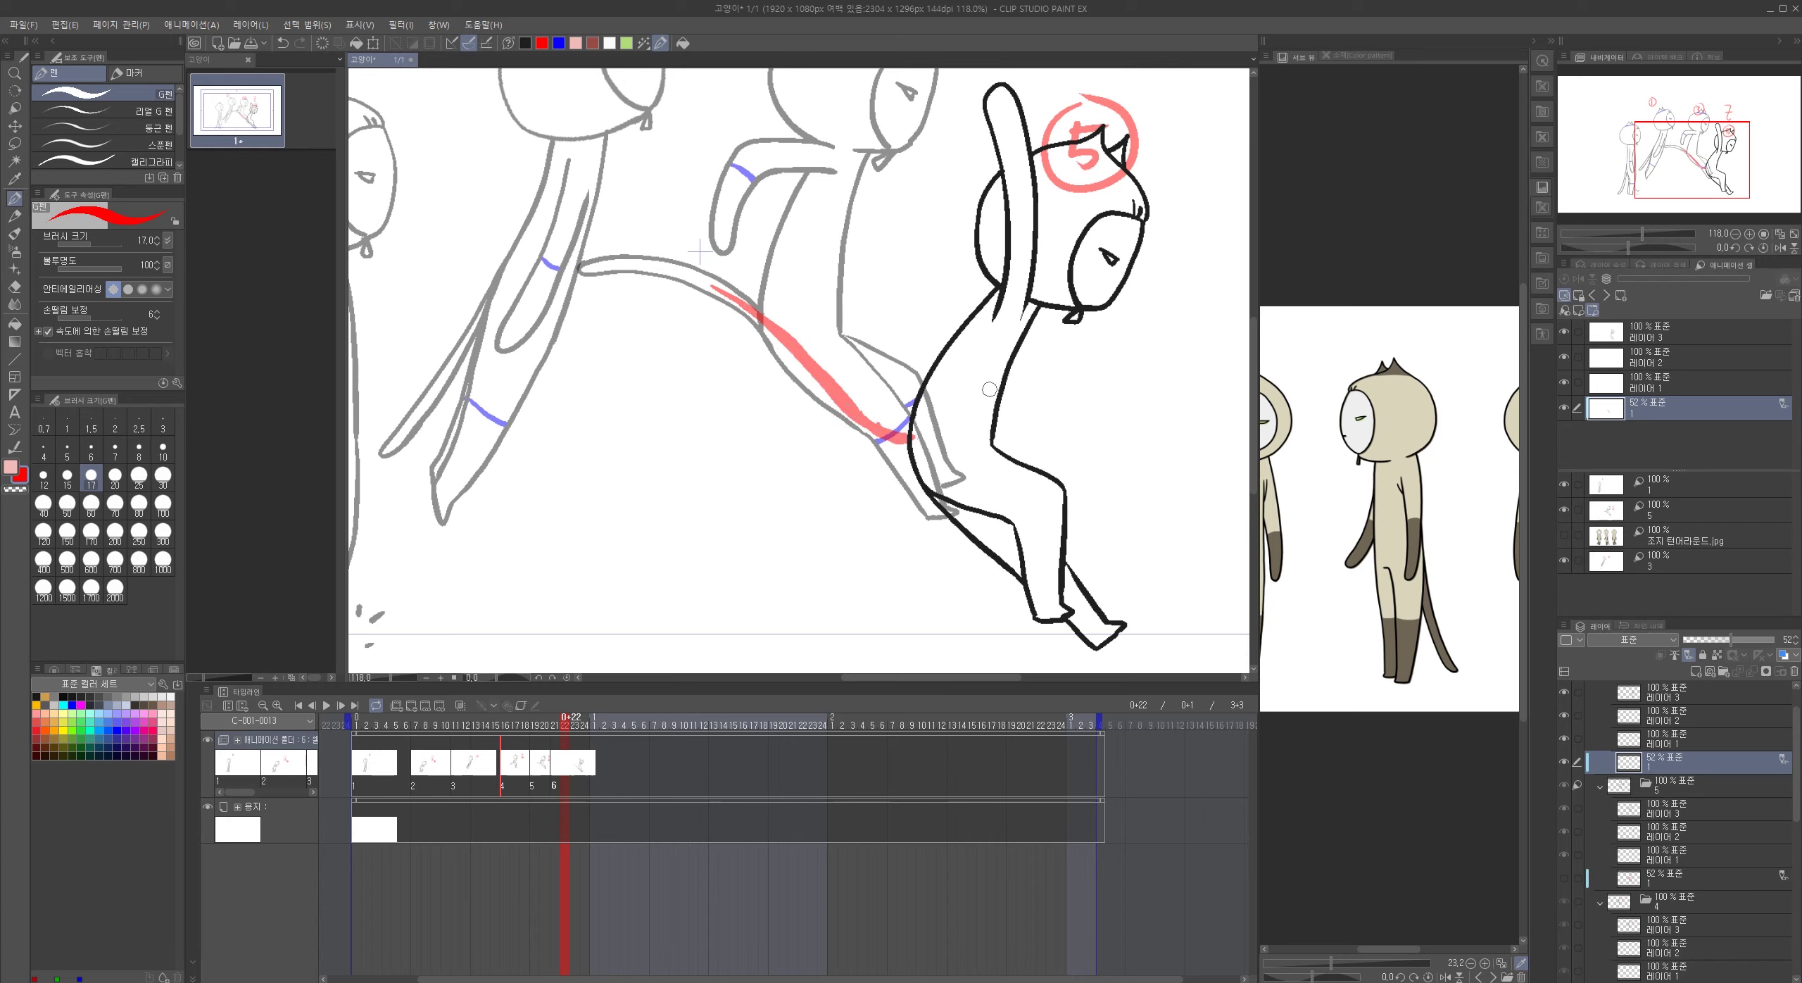
mouse_move(864, 425)
left_mouse_down()
mouse_move(896, 454)
mouse_move(881, 418)
left_mouse_up()
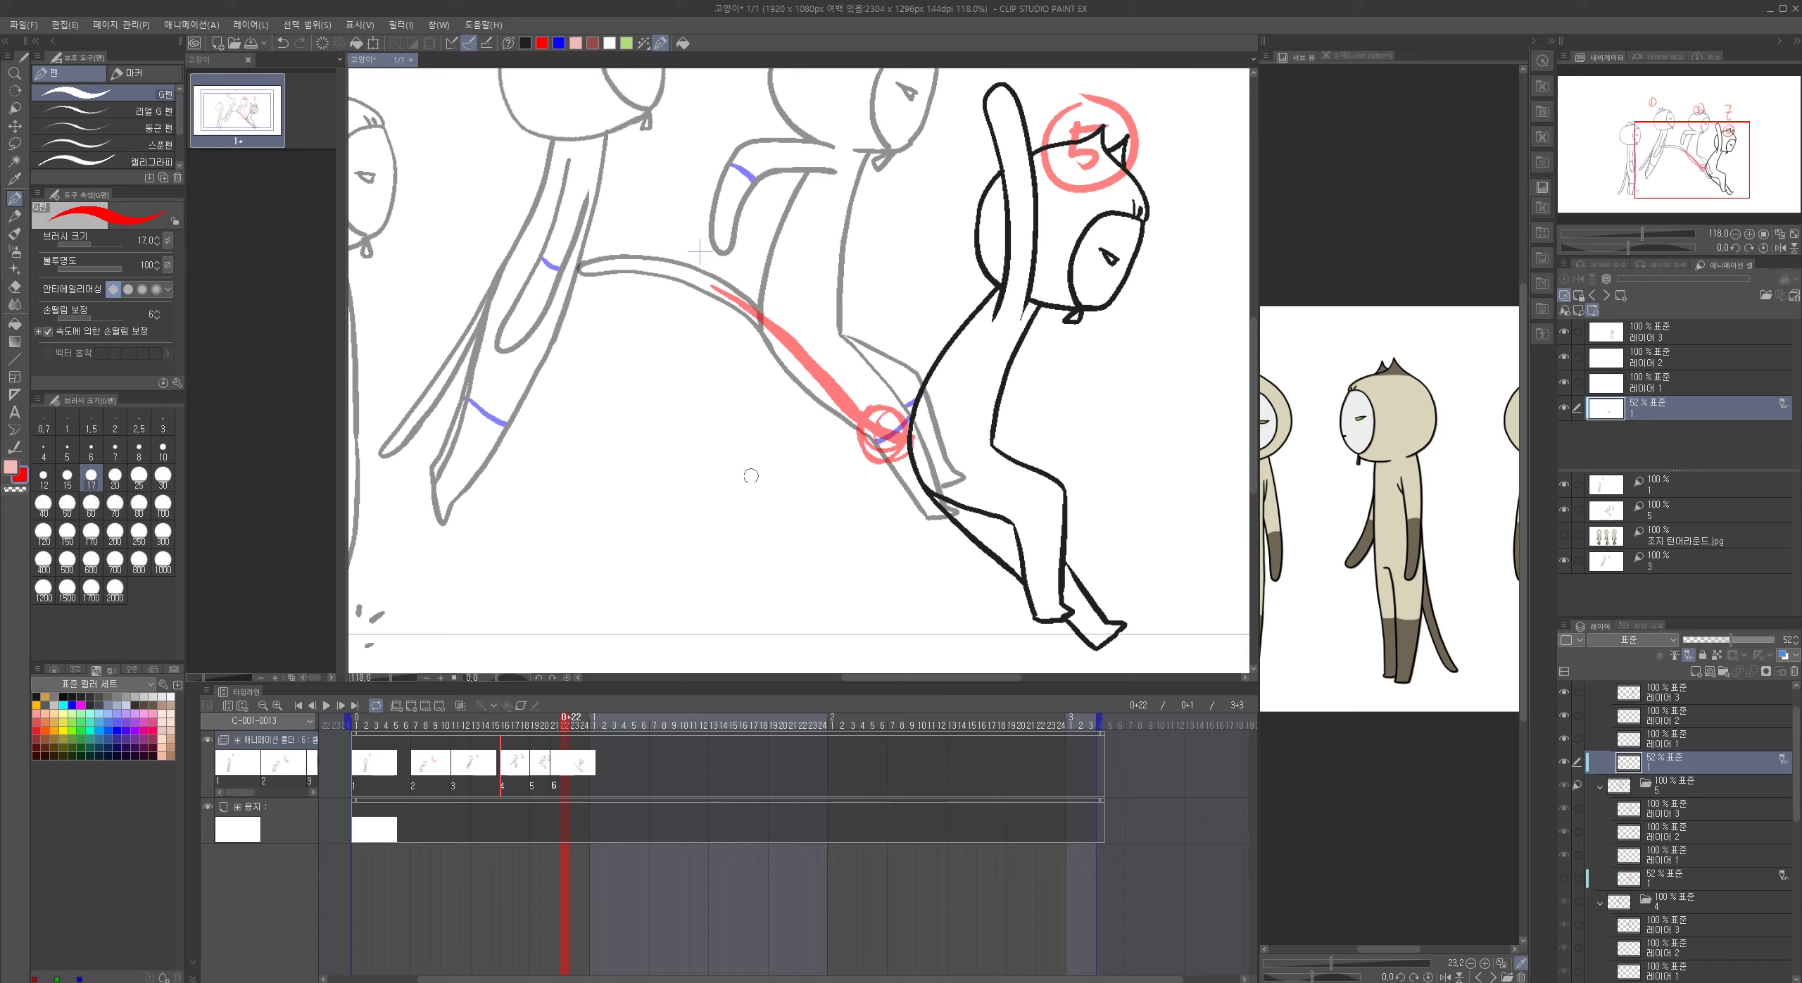
mouse_move(635, 470)
left_mouse_down()
mouse_move(656, 512)
mouse_move(720, 477)
mouse_move(737, 428)
mouse_move(724, 479)
mouse_move(662, 501)
left_mouse_up()
mouse_move(687, 454)
left_mouse_down()
mouse_move(677, 494)
mouse_move(693, 488)
left_mouse_up()
mouse_move(720, 442)
left_mouse_down()
mouse_move(711, 491)
mouse_move(725, 479)
mouse_move(599, 466)
mouse_move(485, 632)
left_mouse_up()
left_click_drag(672, 512, 584, 646)
left_click_drag(502, 549, 507, 644)
left_click_drag(642, 482, 562, 581)
left_click_drag(636, 506, 582, 610)
left_click_drag(731, 363, 707, 435)
left_click_drag(760, 380, 747, 429)
left_click_drag(783, 480, 761, 471)
left_click_drag(738, 504, 773, 566)
left_click_drag(697, 384, 688, 431)
left_click_drag(736, 548, 737, 562)
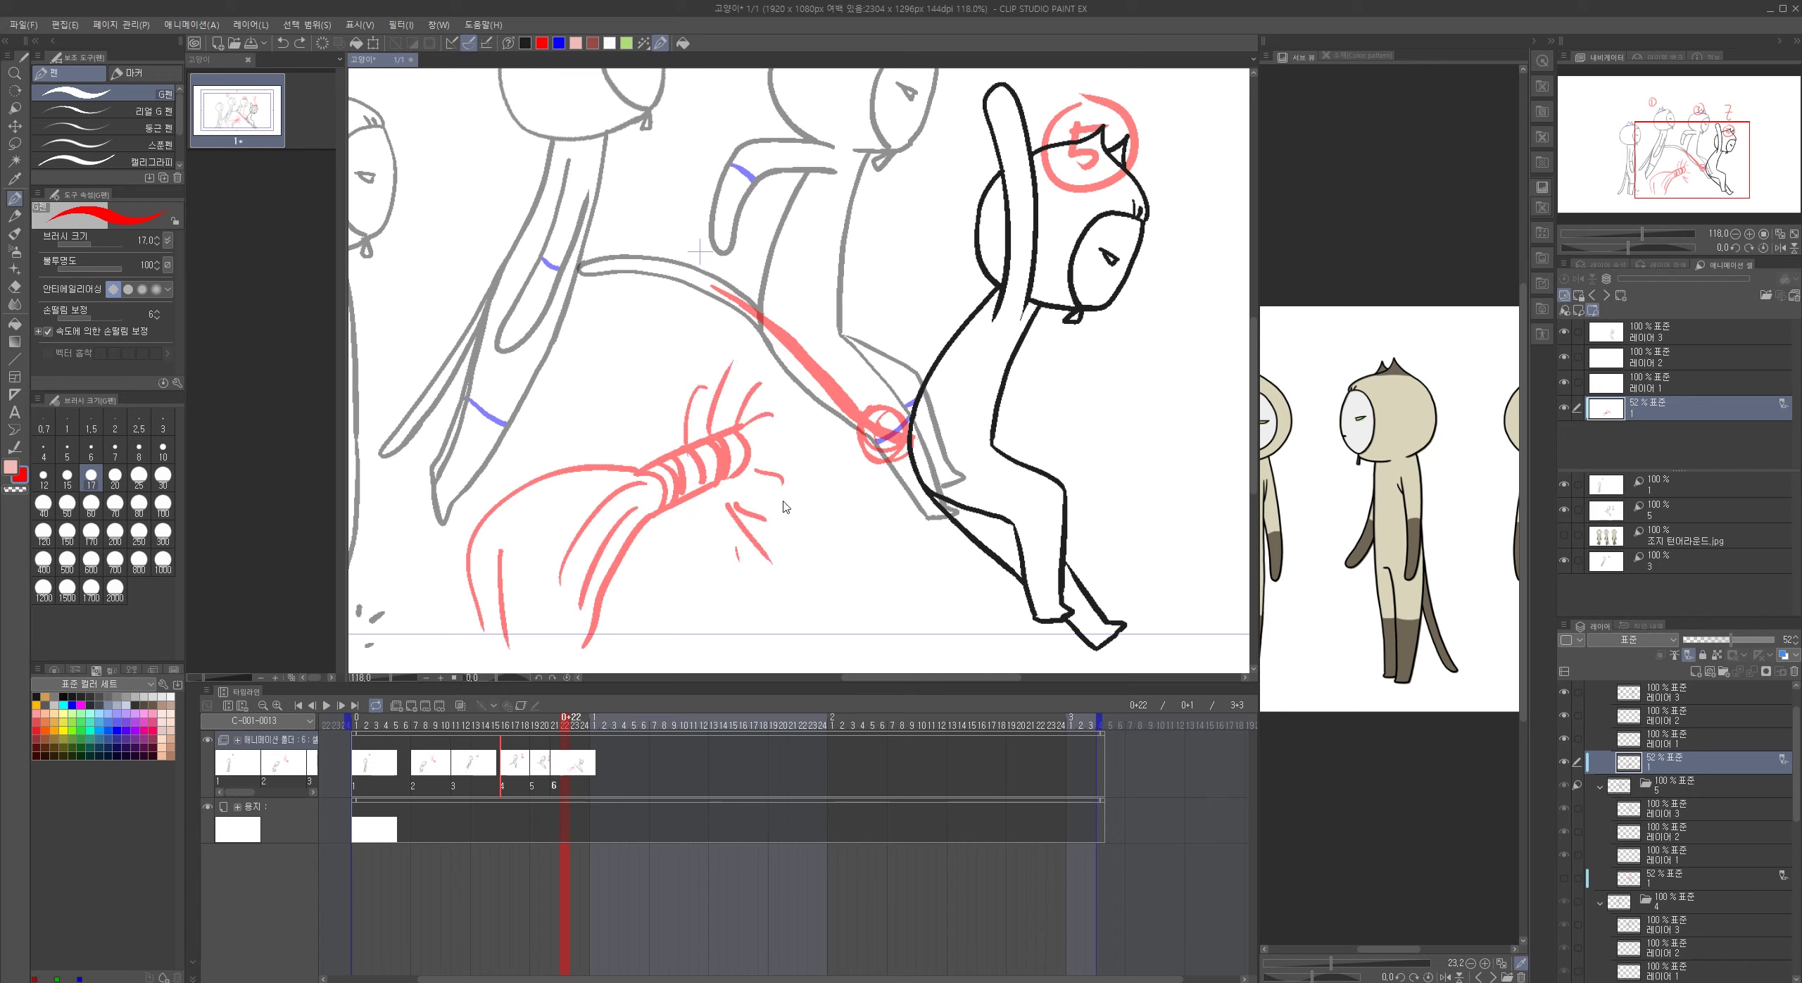
key("ctrl+z")
key("ctrl+z")
key("ctrl+z")
key("ctrl+z")
key("ctrl+z")
key("ctrl+z")
key("ctrl+z")
key("ctrl+z")
key("ctrl+z")
key("ctrl+z")
key("ctrl+z")
key("ctrl+z")
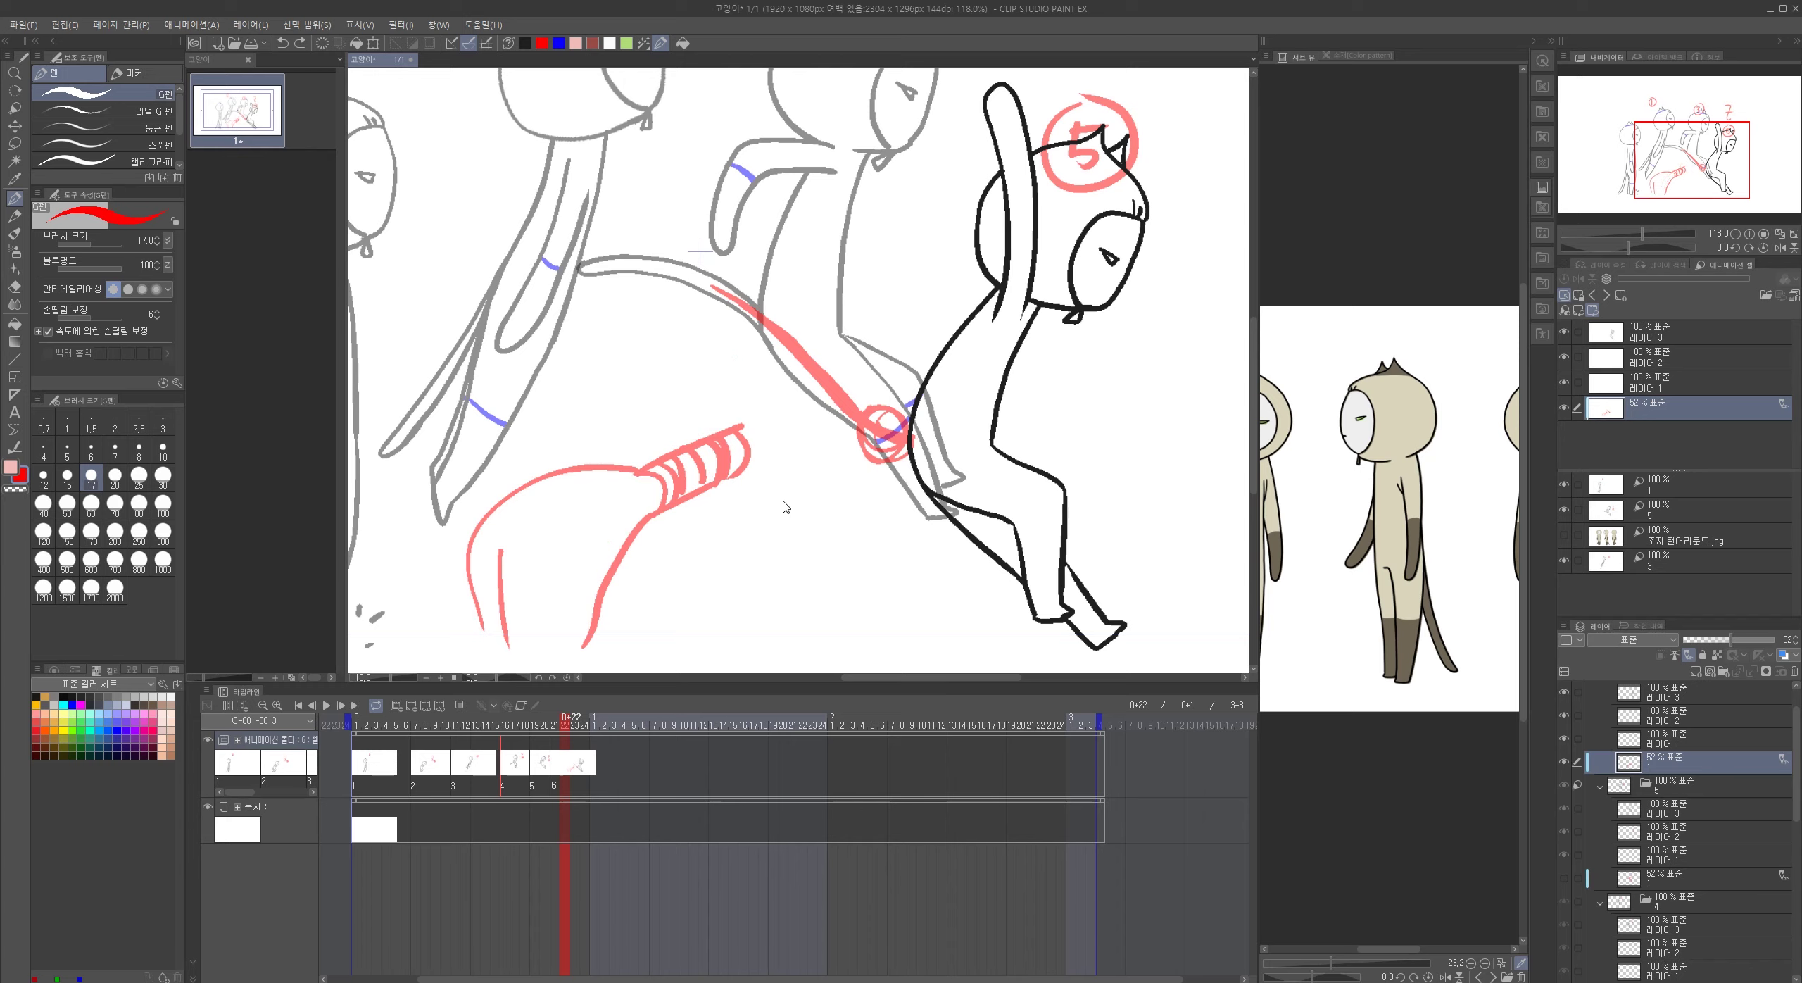
key("ctrl+z")
key("ctrl+z")
key("ctrl+z")
key("ctrl+z")
key("ctrl+z")
key("ctrl+z")
key("ctrl+z")
key("ctrl+z")
key("ctrl+z")
key("ctrl+z")
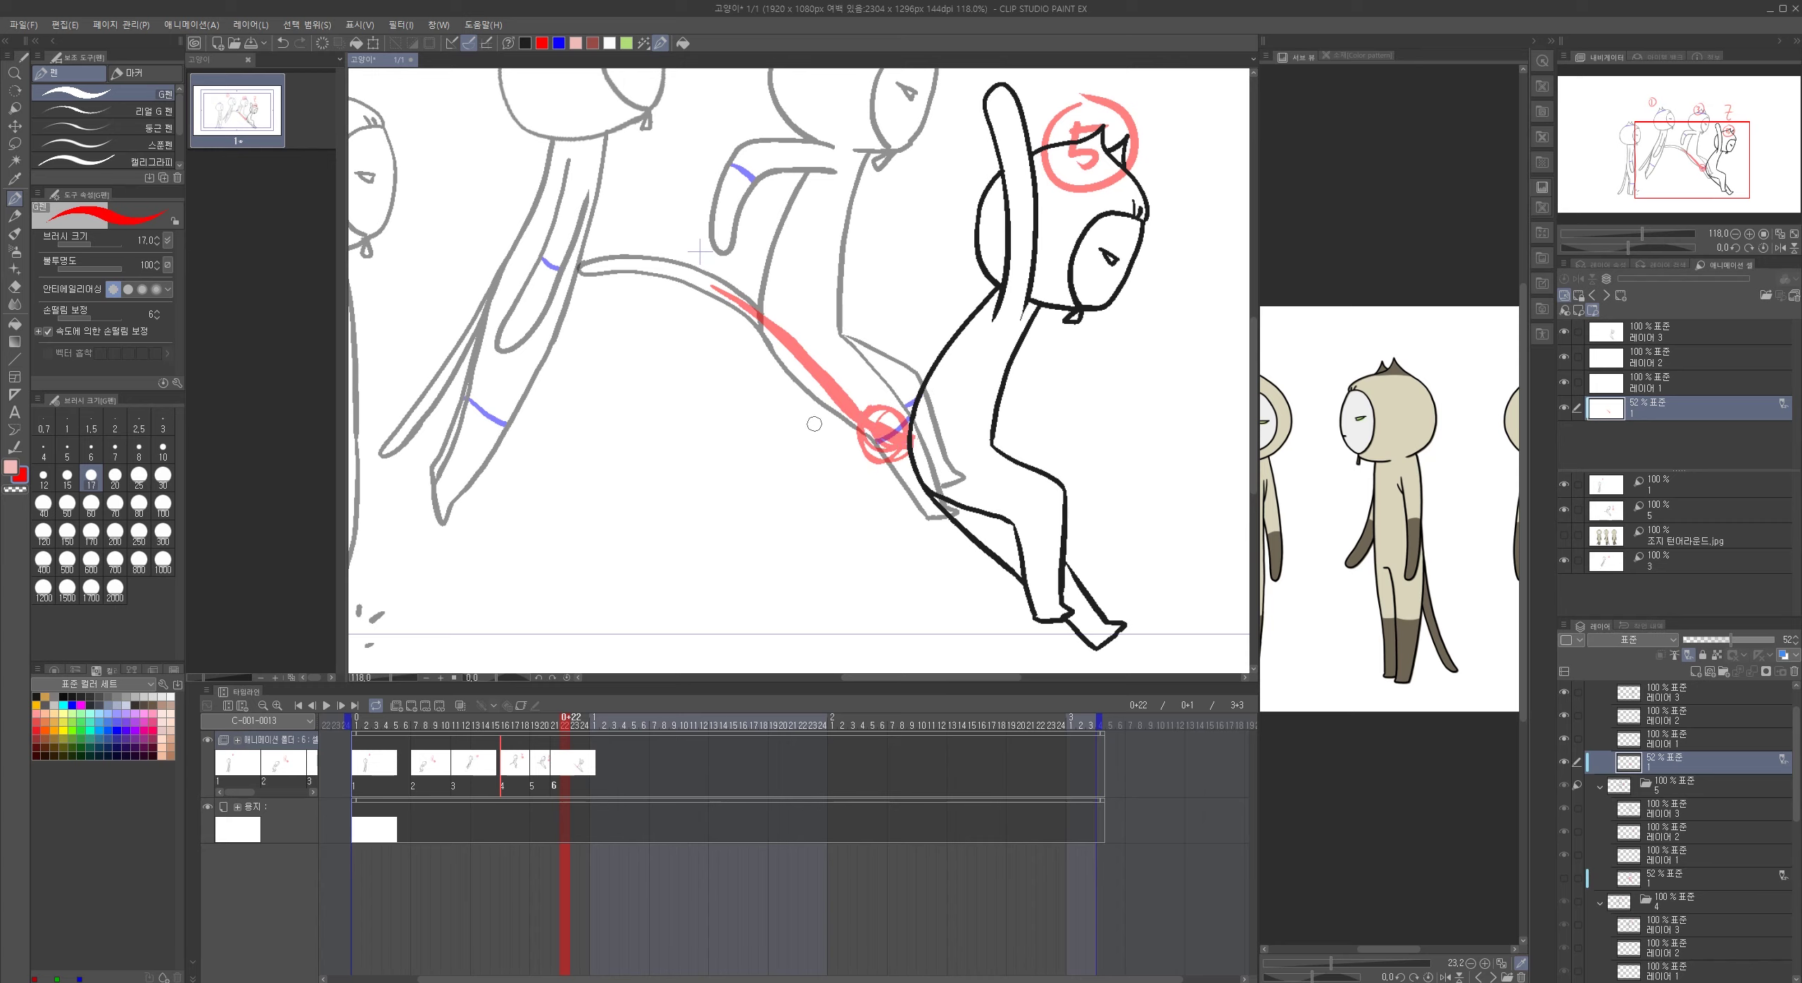
key("ctrl+z")
left_click_drag(871, 432, 917, 470)
key("ctrl+z")
- Outline the tail in black on 레이어 3, following the red rough down to the figure's hips
left_click(1696, 337)
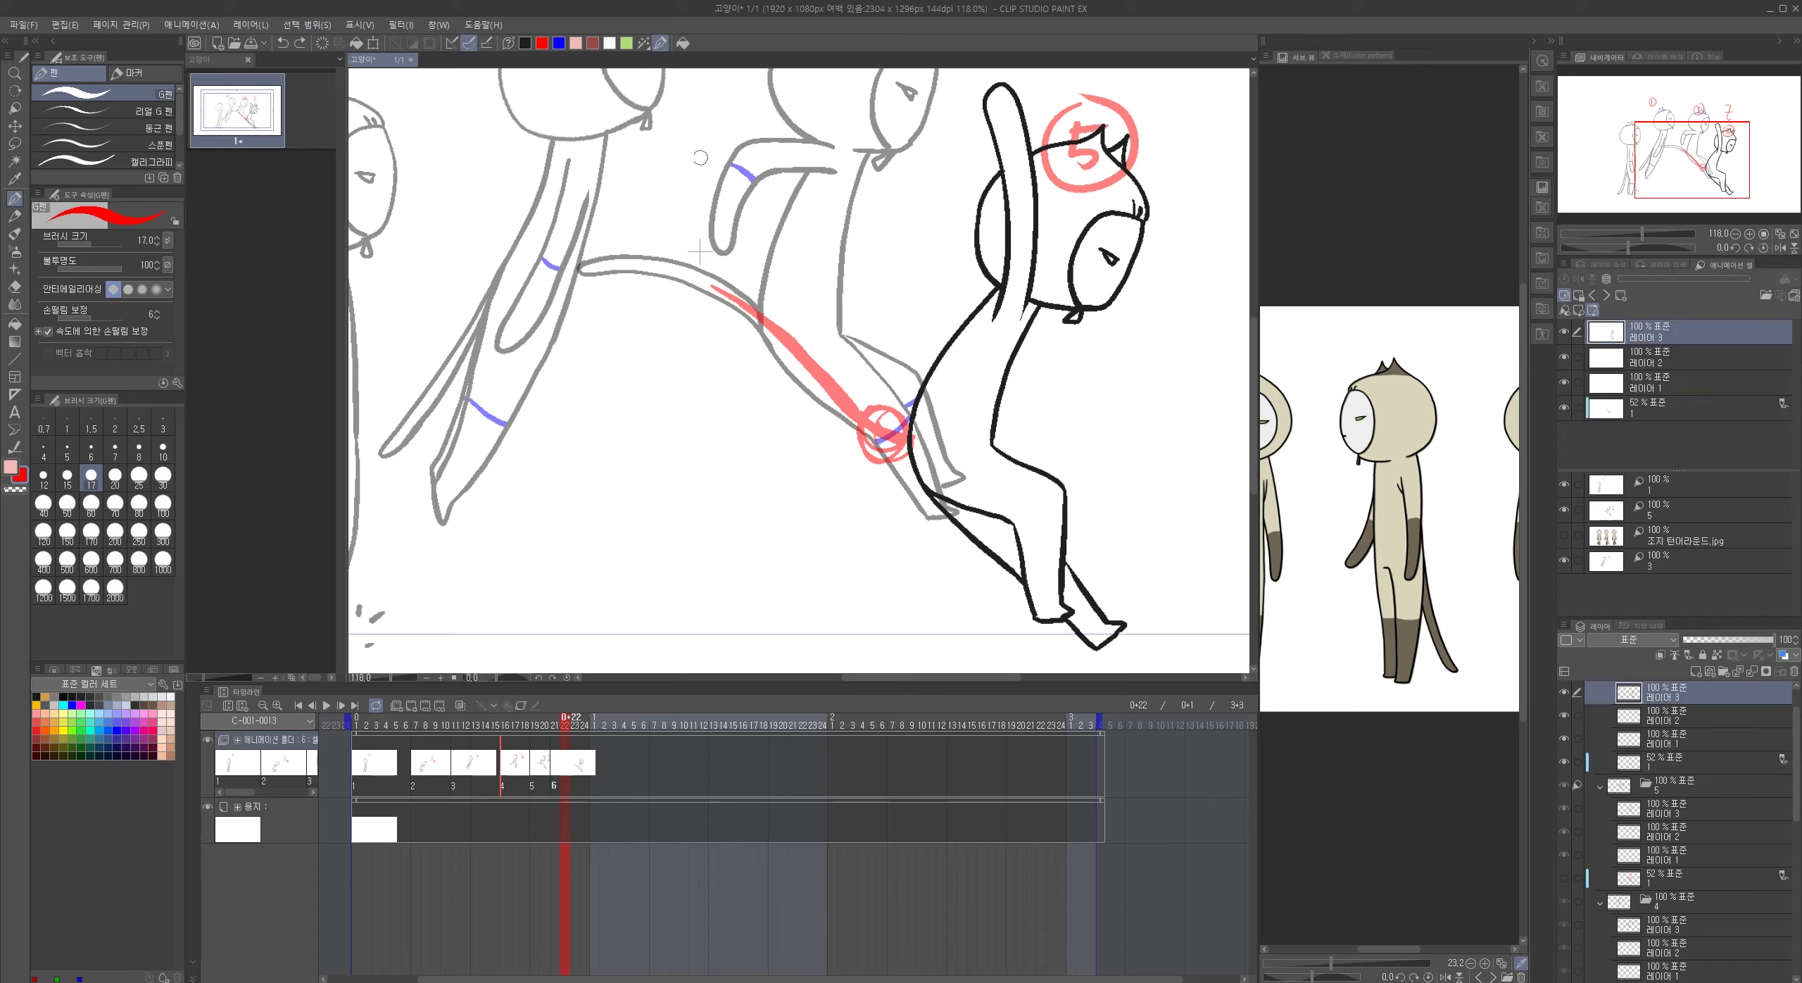
left_click(525, 42)
mouse_move(719, 287)
left_mouse_down()
mouse_move(831, 415)
mouse_move(904, 451)
mouse_move(728, 285)
mouse_move(910, 442)
left_mouse_up()
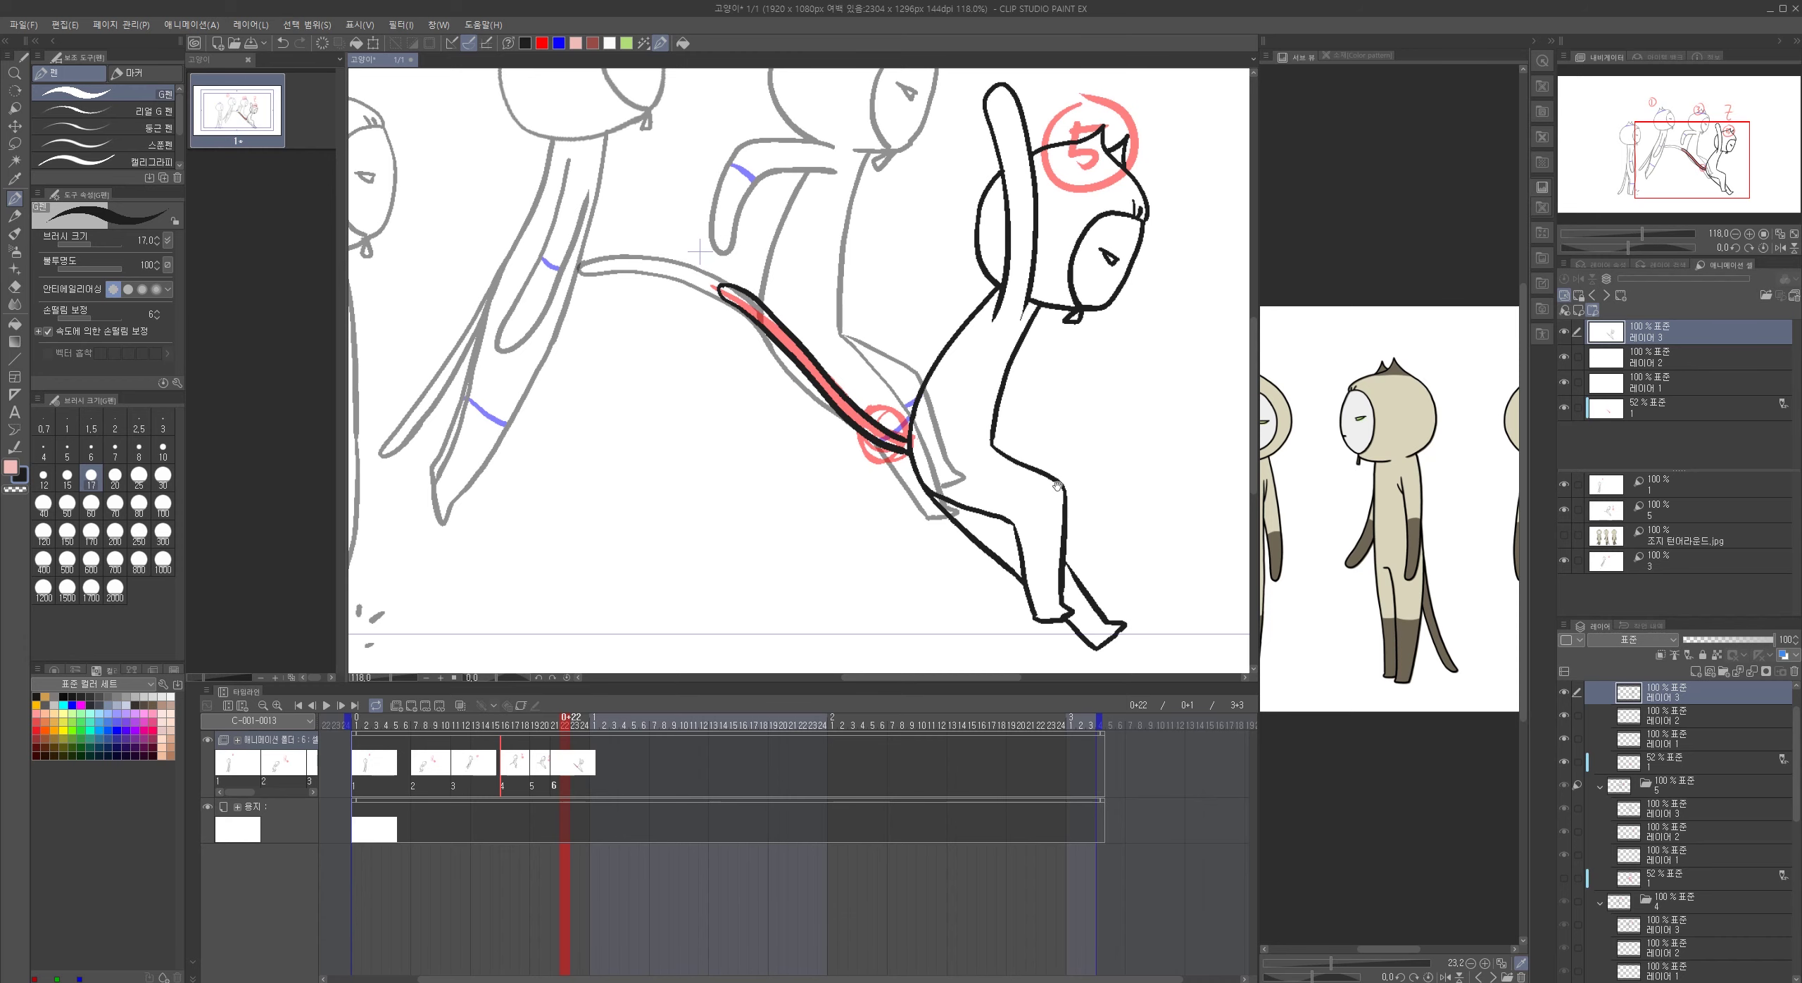
scroll(1040, 502, "down", 7)
left_click_drag(1039, 502, 914, 536)
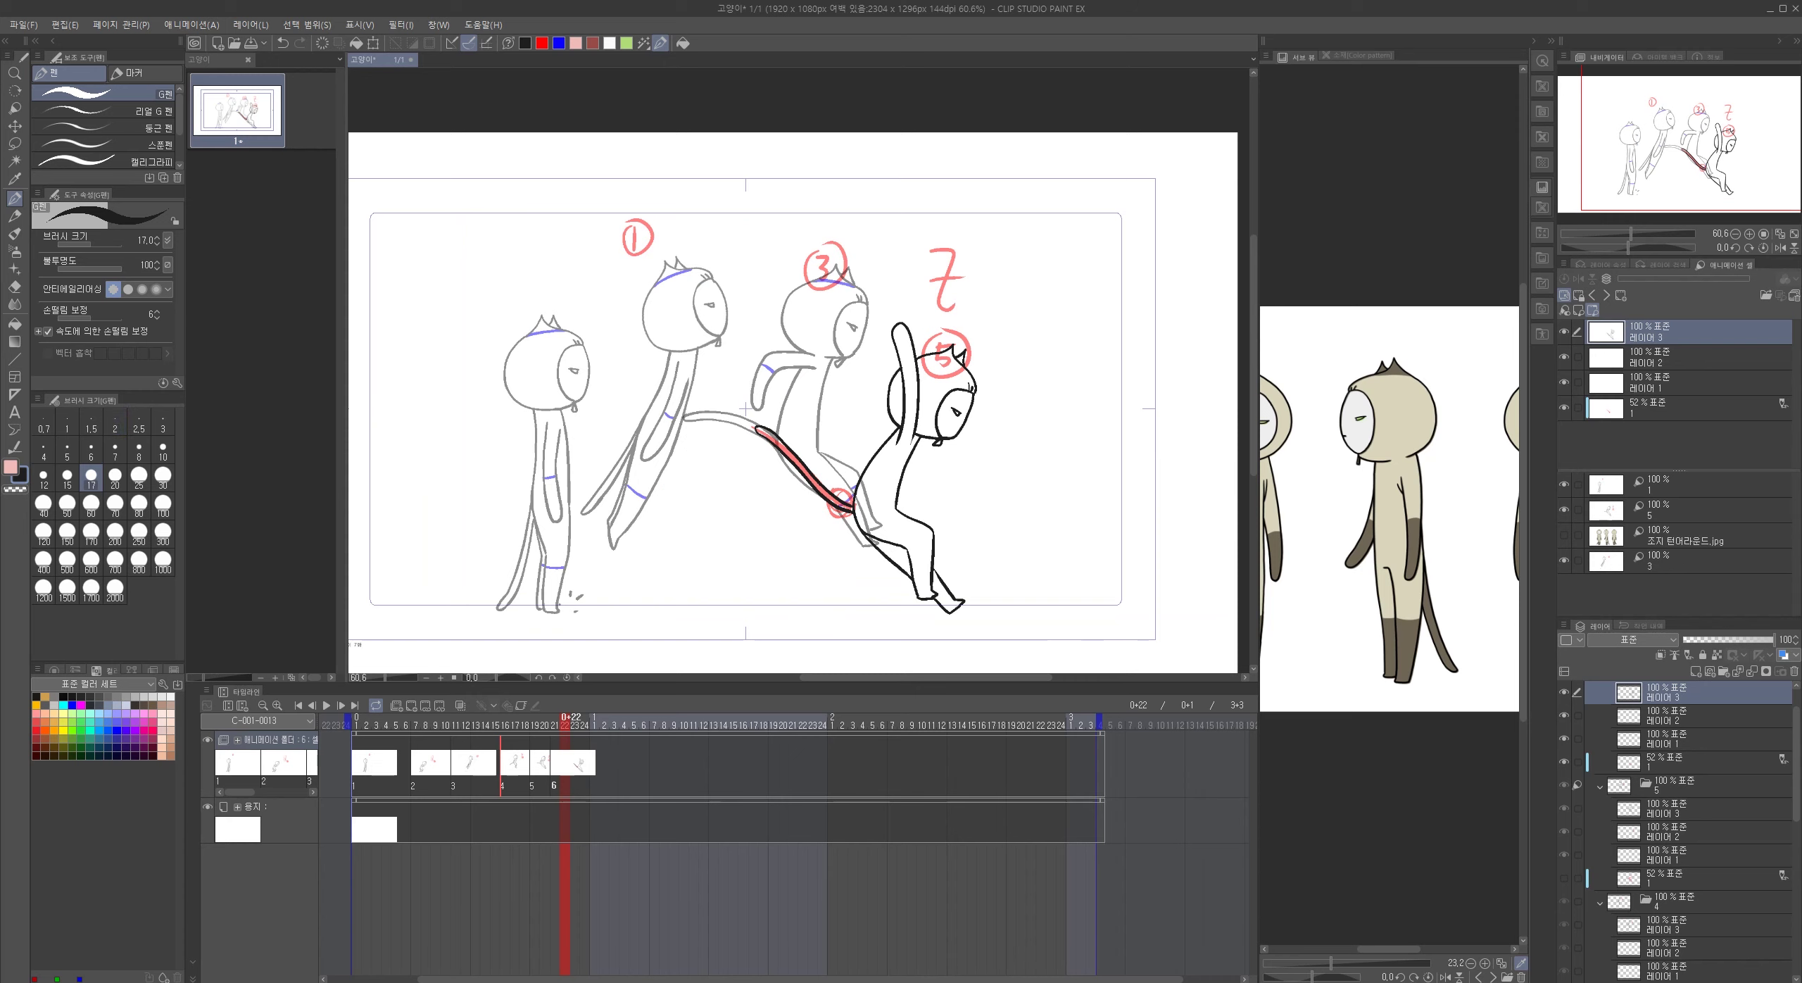
- Draw blue colour-boundary lines on 레이어 2 across the raised arm, the top of the head and the knee
left_click(1650, 356)
scroll(952, 319, "up", 3)
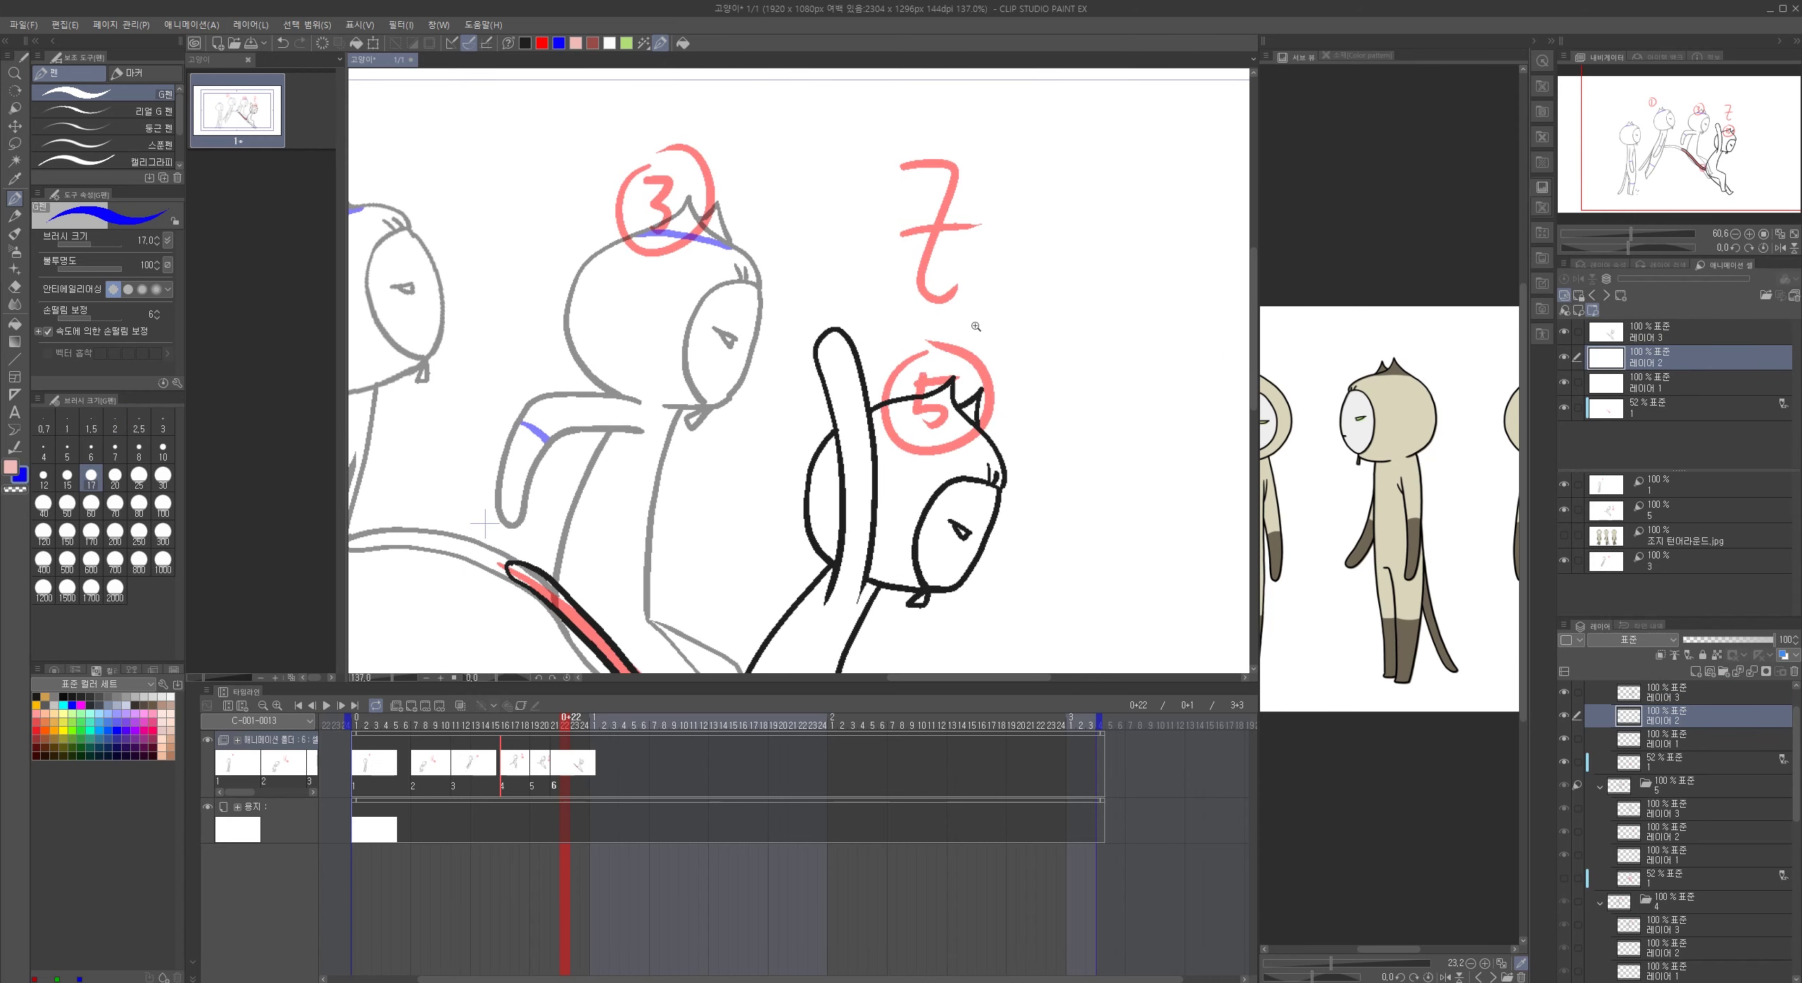
left_click_drag(842, 448, 873, 452)
key("ctrl+z")
mouse_move(908, 665)
left_mouse_down()
mouse_move(990, 347)
mouse_move(946, 280)
left_mouse_up()
mouse_move(893, 428)
left_mouse_down()
mouse_move(947, 408)
mouse_move(939, 657)
left_mouse_up()
left_click(955, 493)
left_click_drag(880, 273, 956, 304)
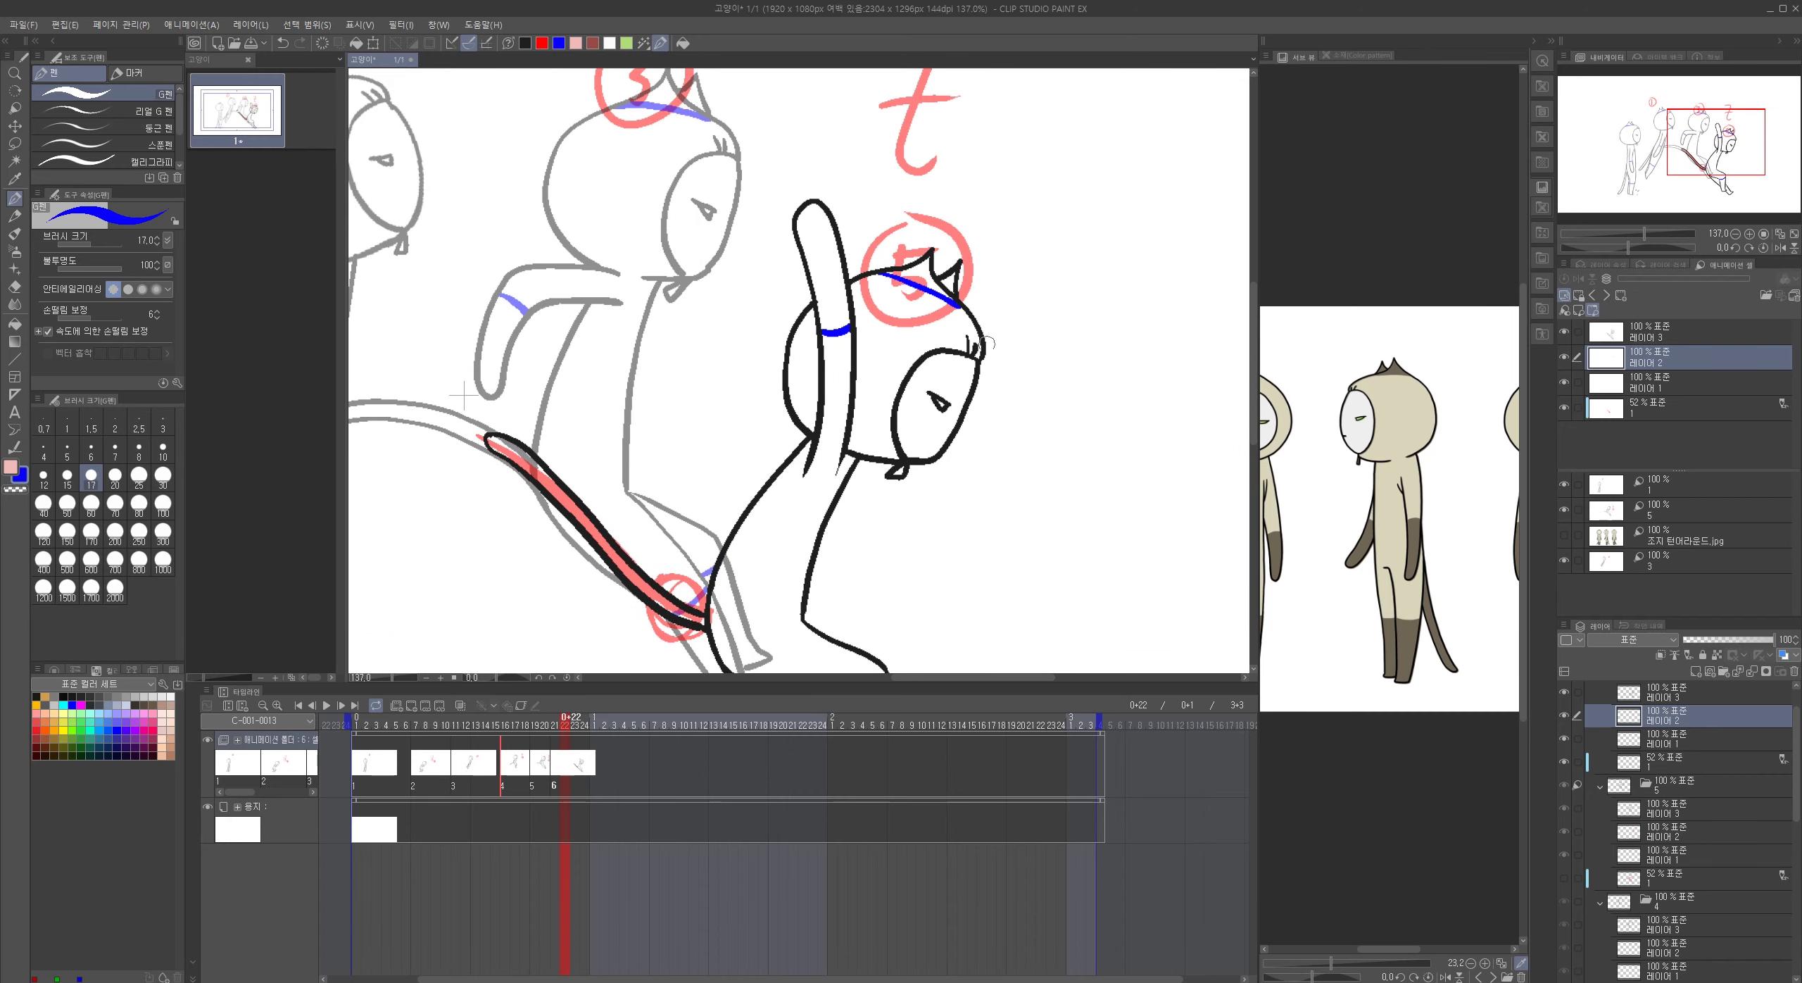
key("ctrl+0")
- Move to frame 23 and write a circled 6 in red beside the figure's head
left_click(574, 725)
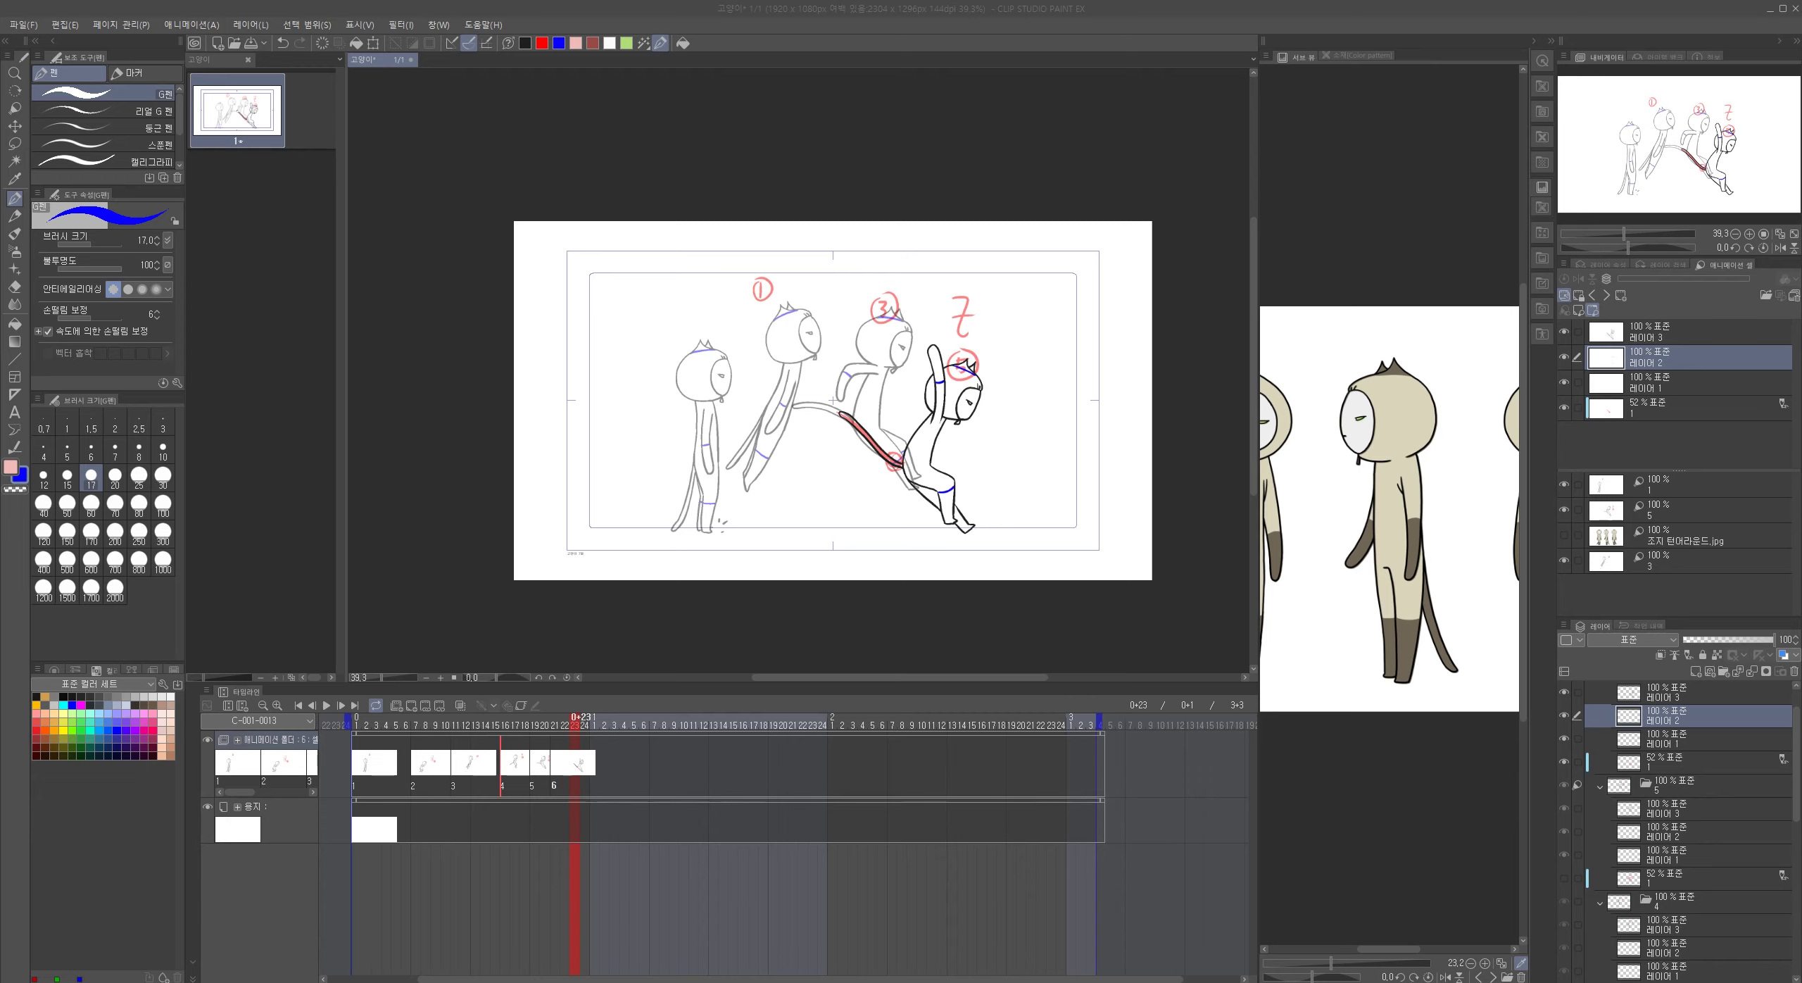
left_click(524, 42)
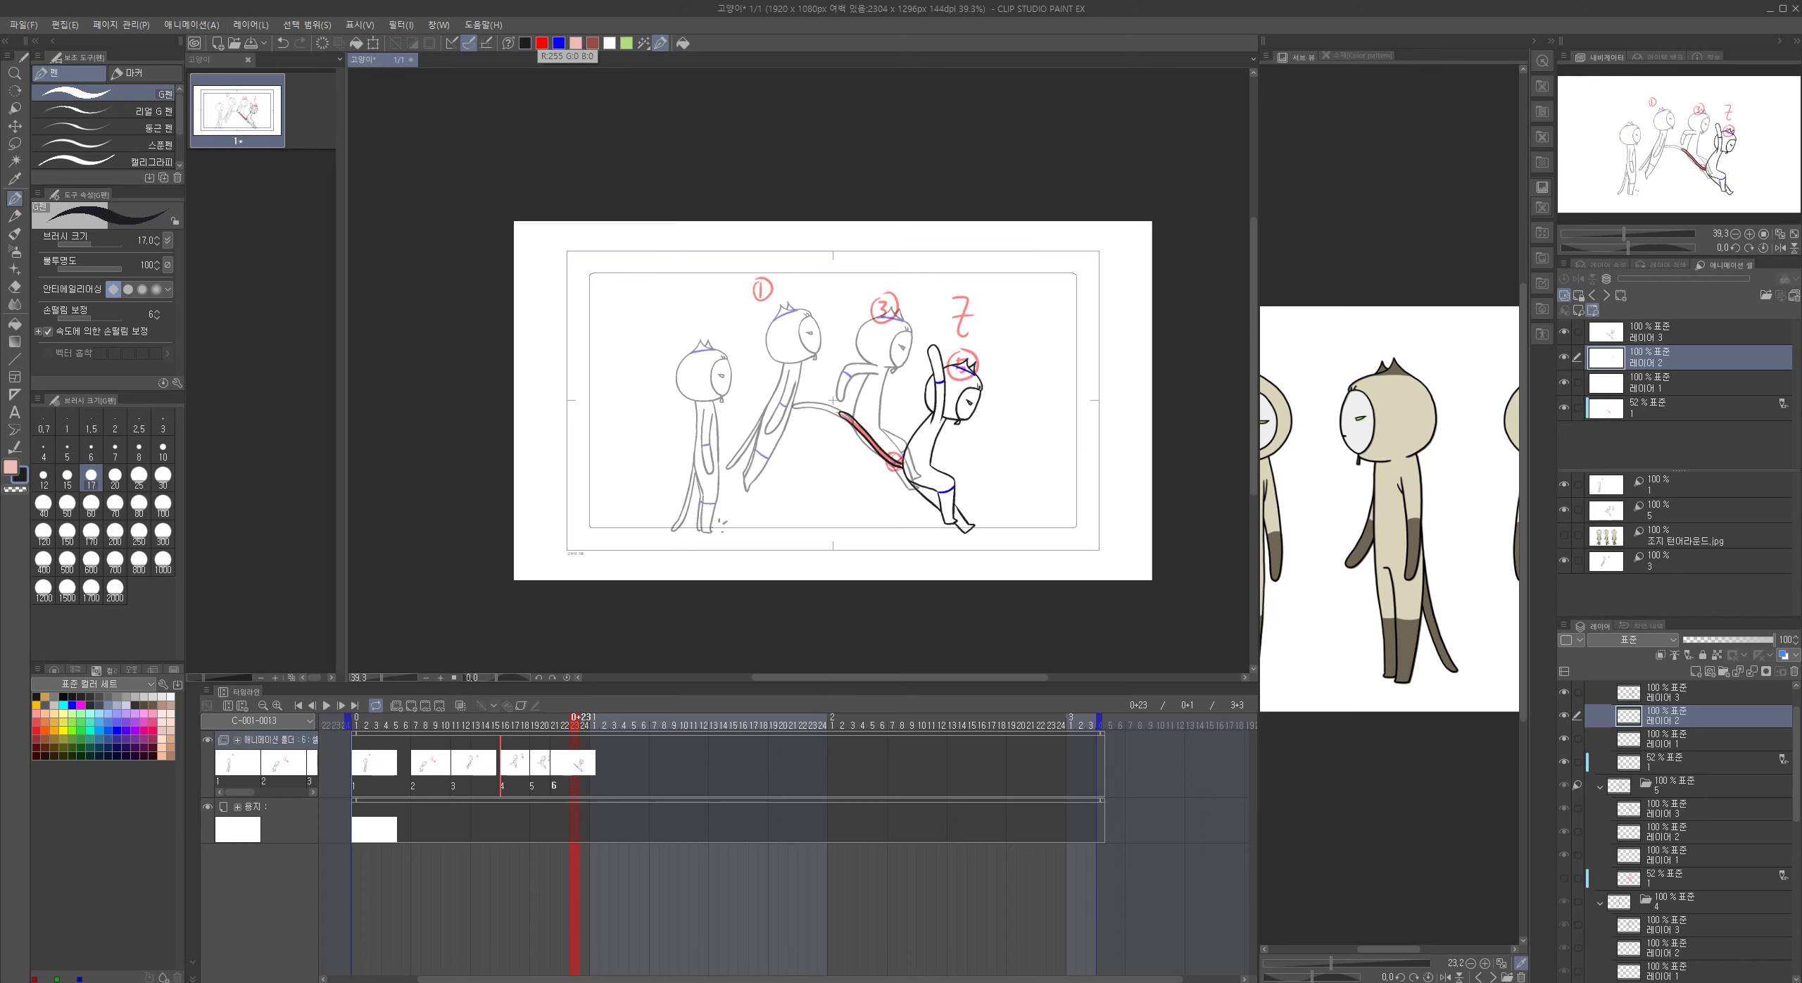
scroll(983, 383, "up", 2)
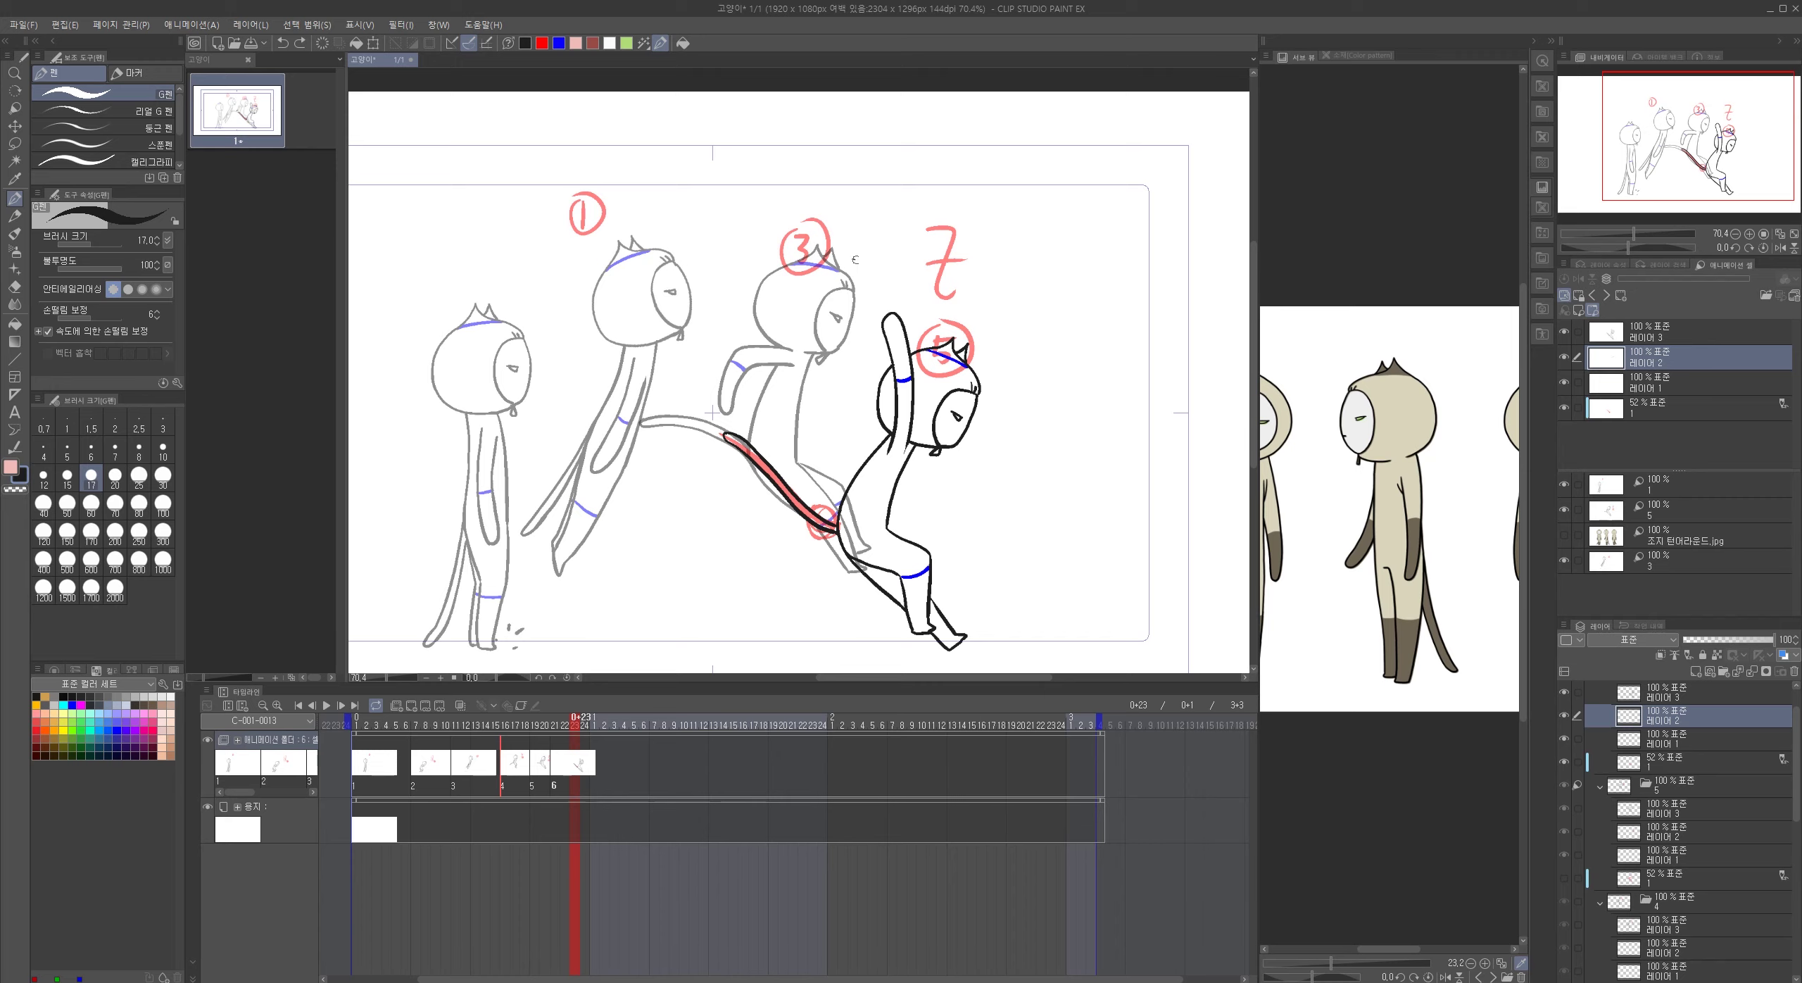
left_click_drag(1036, 357, 986, 436)
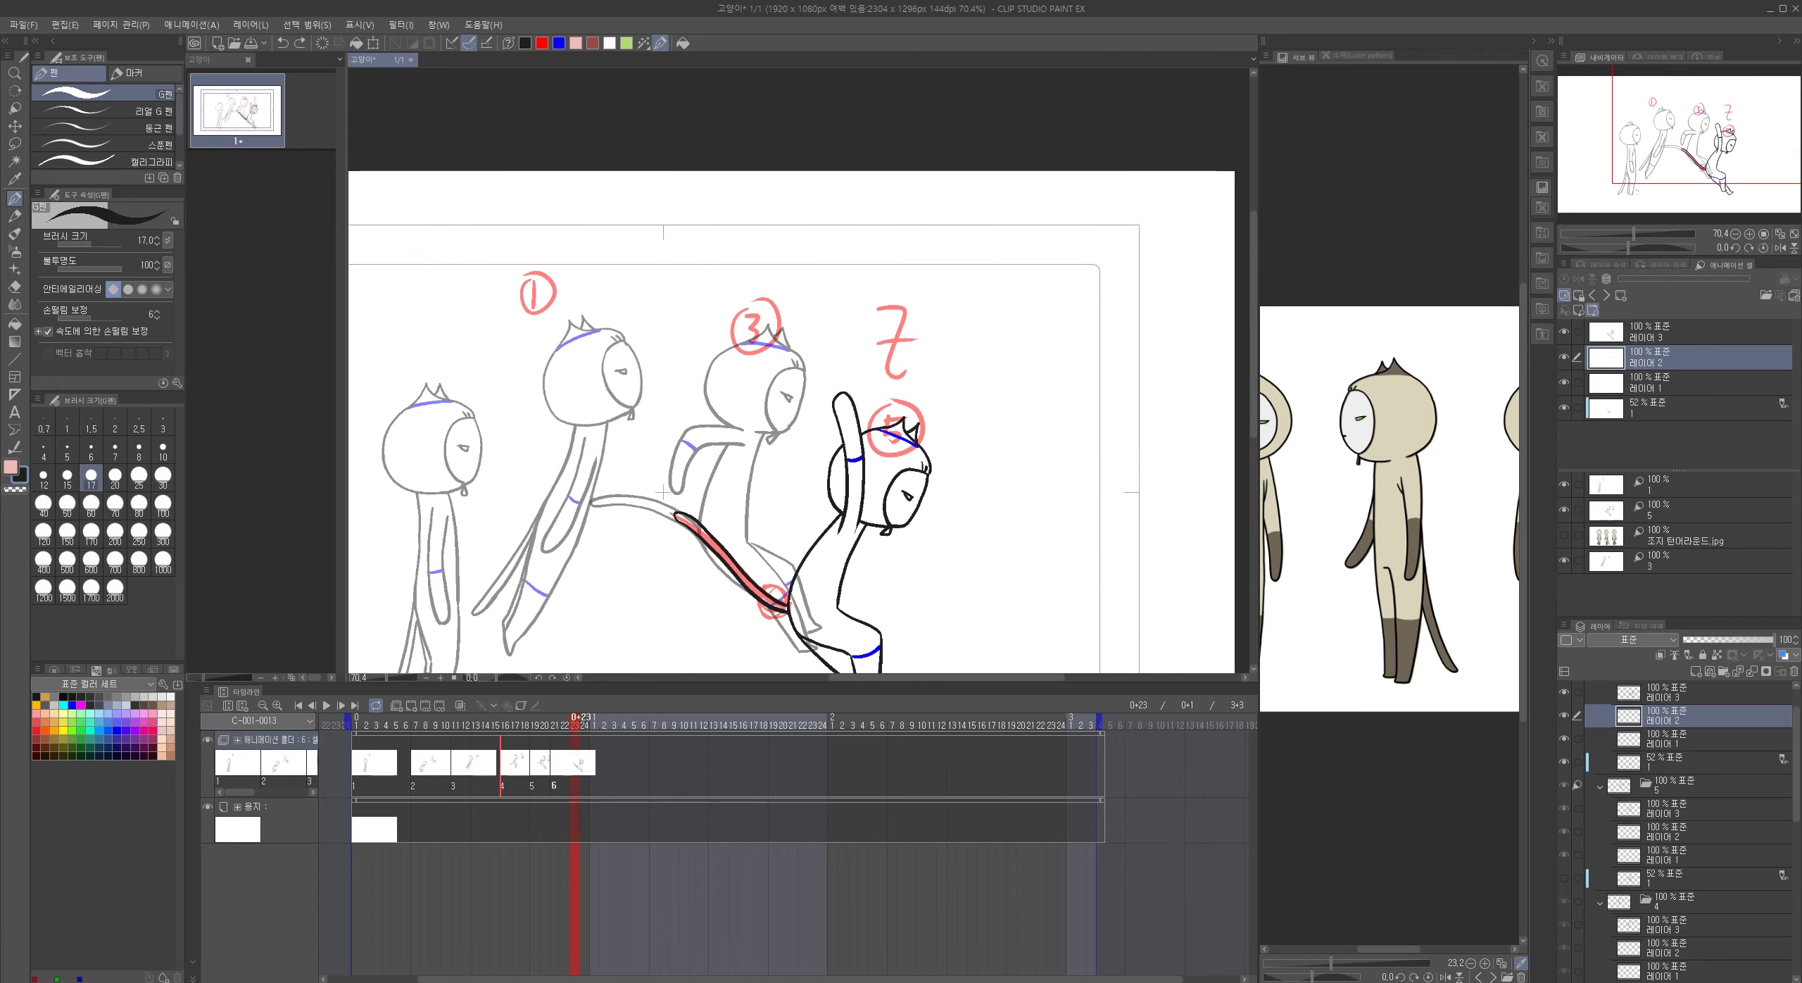
left_click(543, 44)
mouse_move(1002, 374)
left_mouse_down()
mouse_move(991, 396)
mouse_move(999, 363)
left_mouse_up()
left_click_drag(1011, 563, 994, 483)
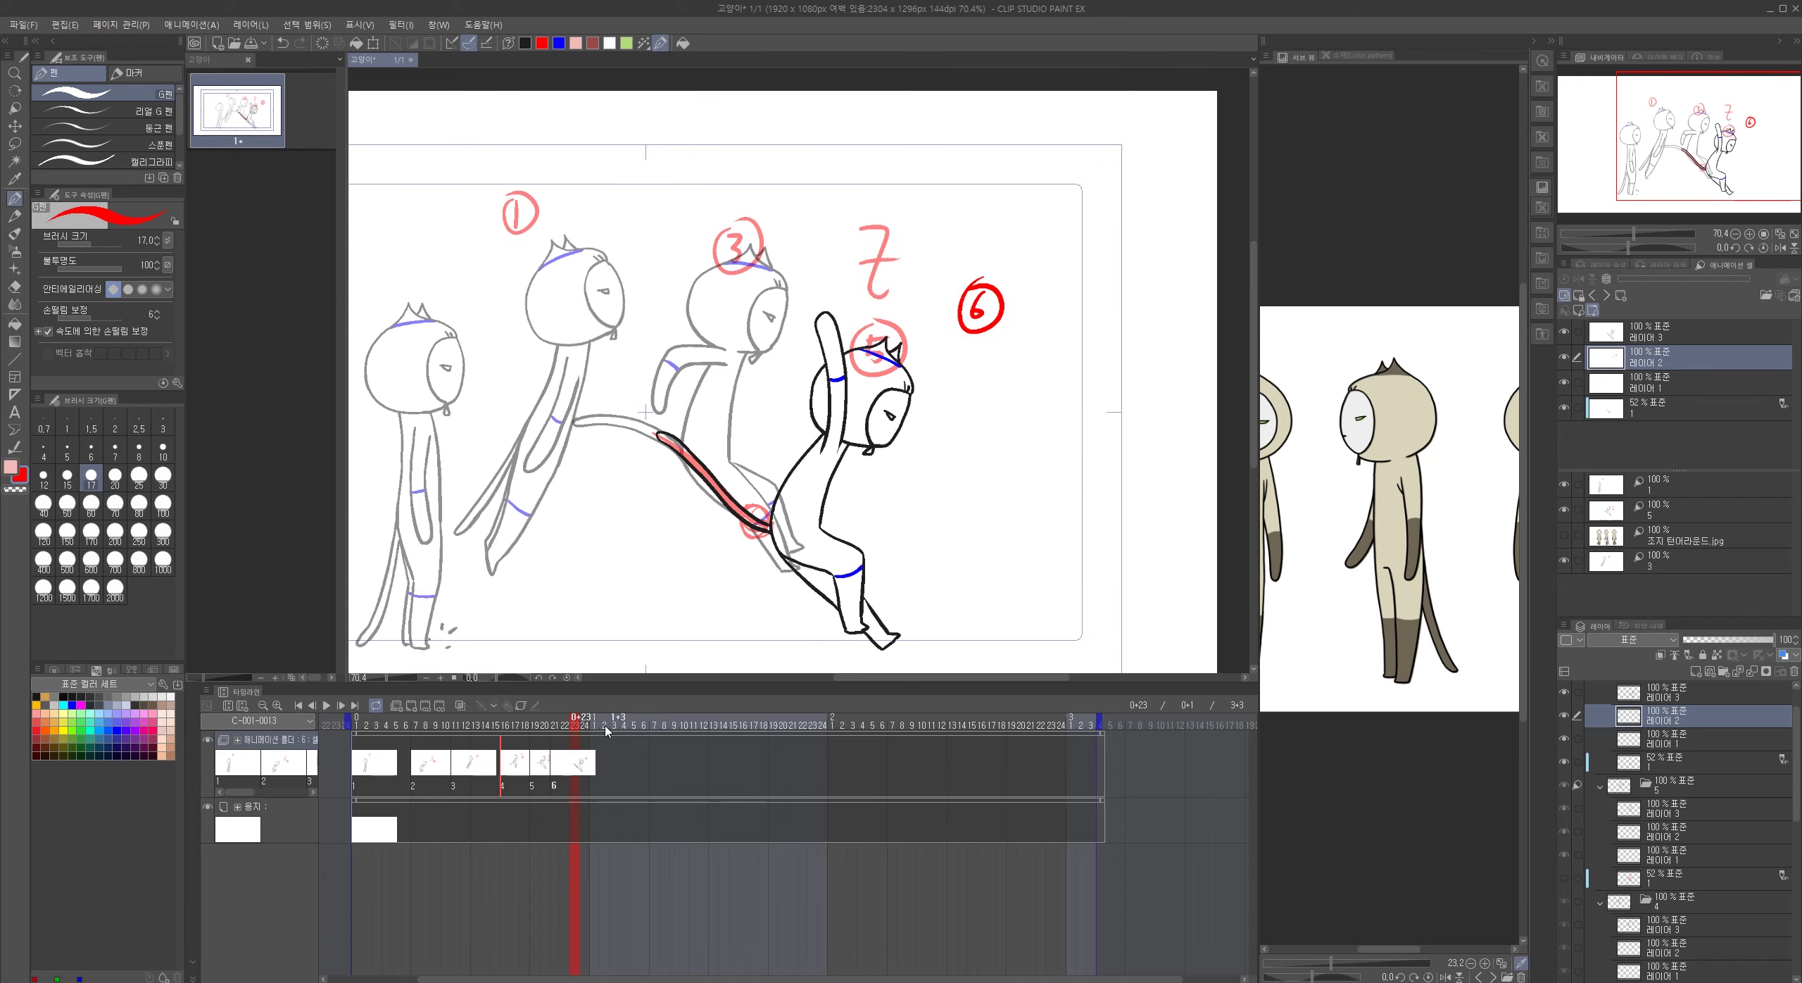
- Add a new cel 7 at frame 23 and switch its light table reference to cel 6
left_click(412, 707)
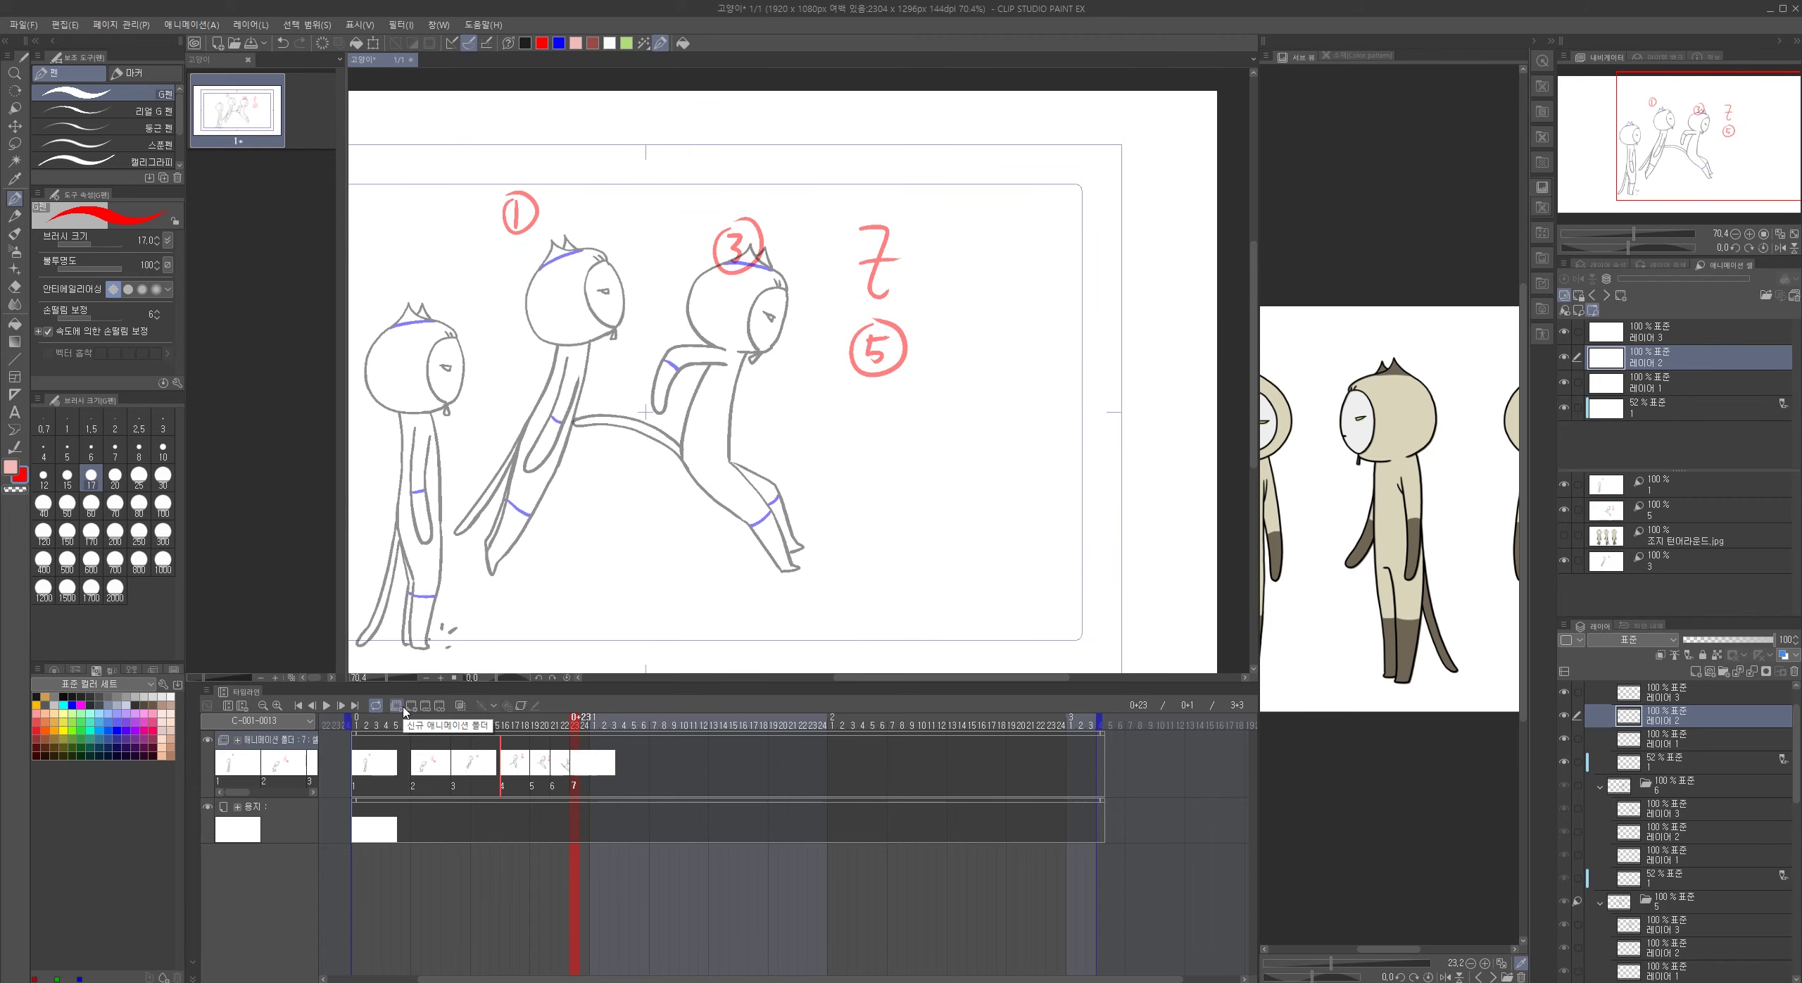
left_click(1604, 296)
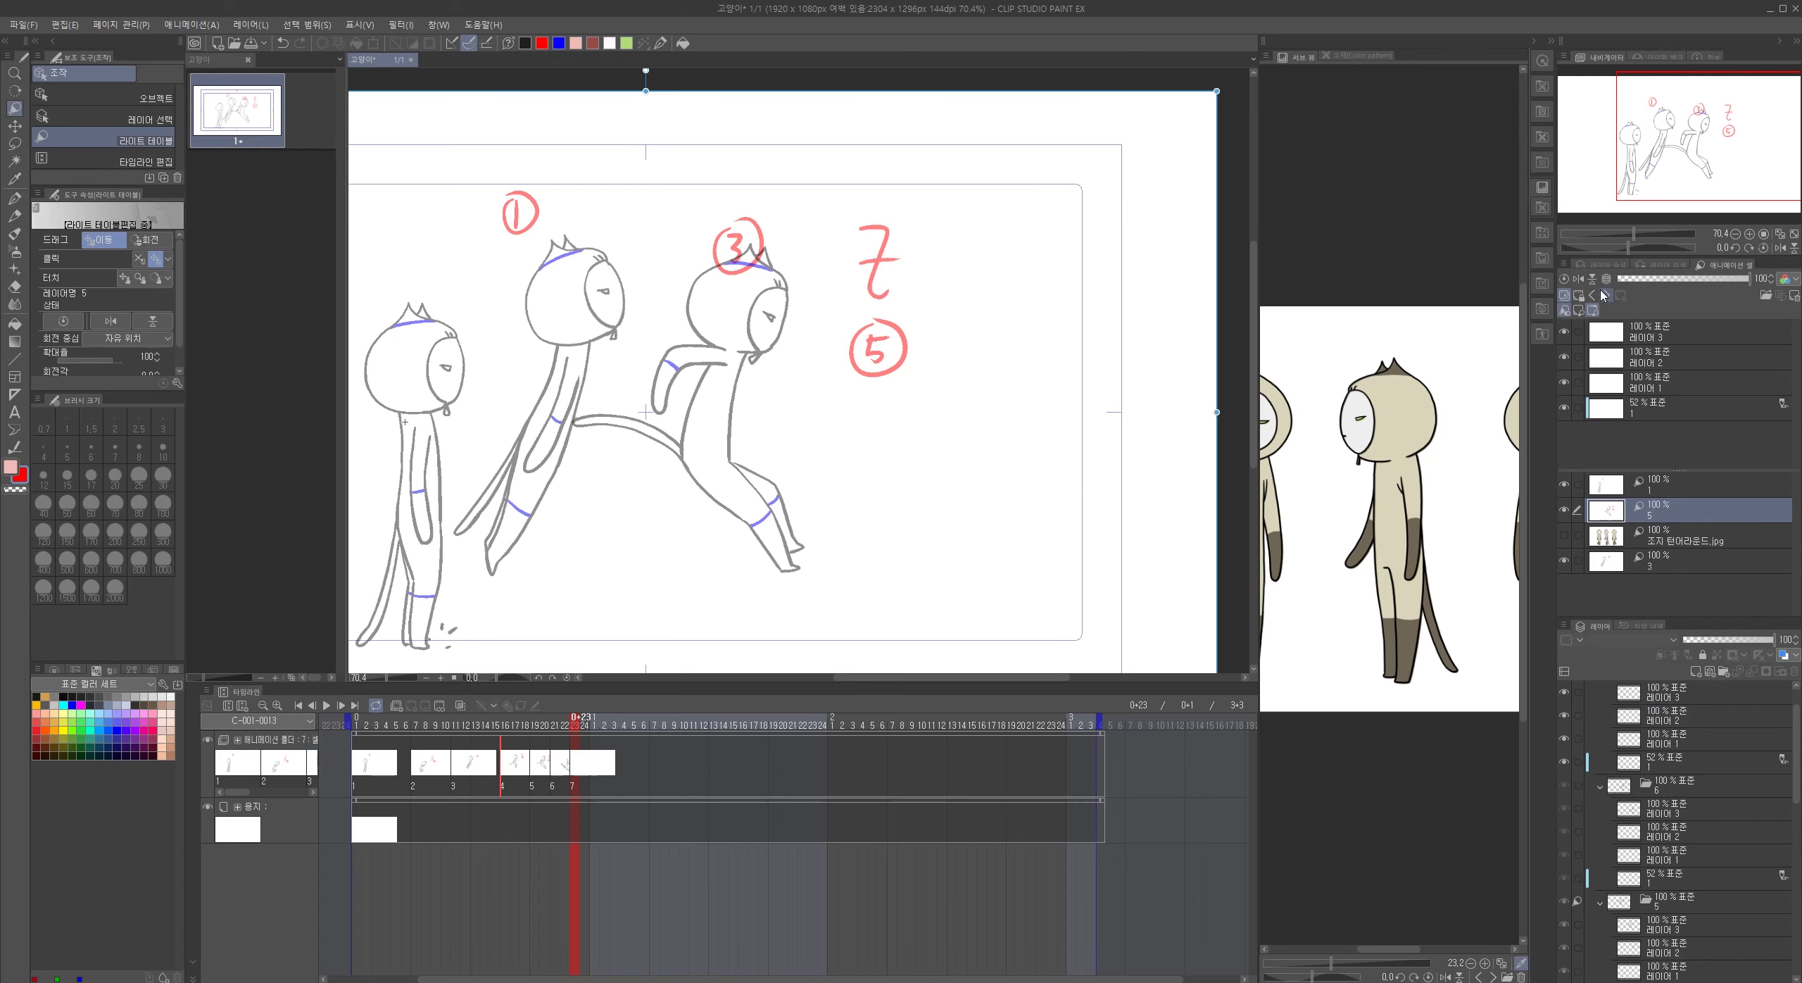
left_click(1607, 296)
left_click_drag(959, 545, 913, 486)
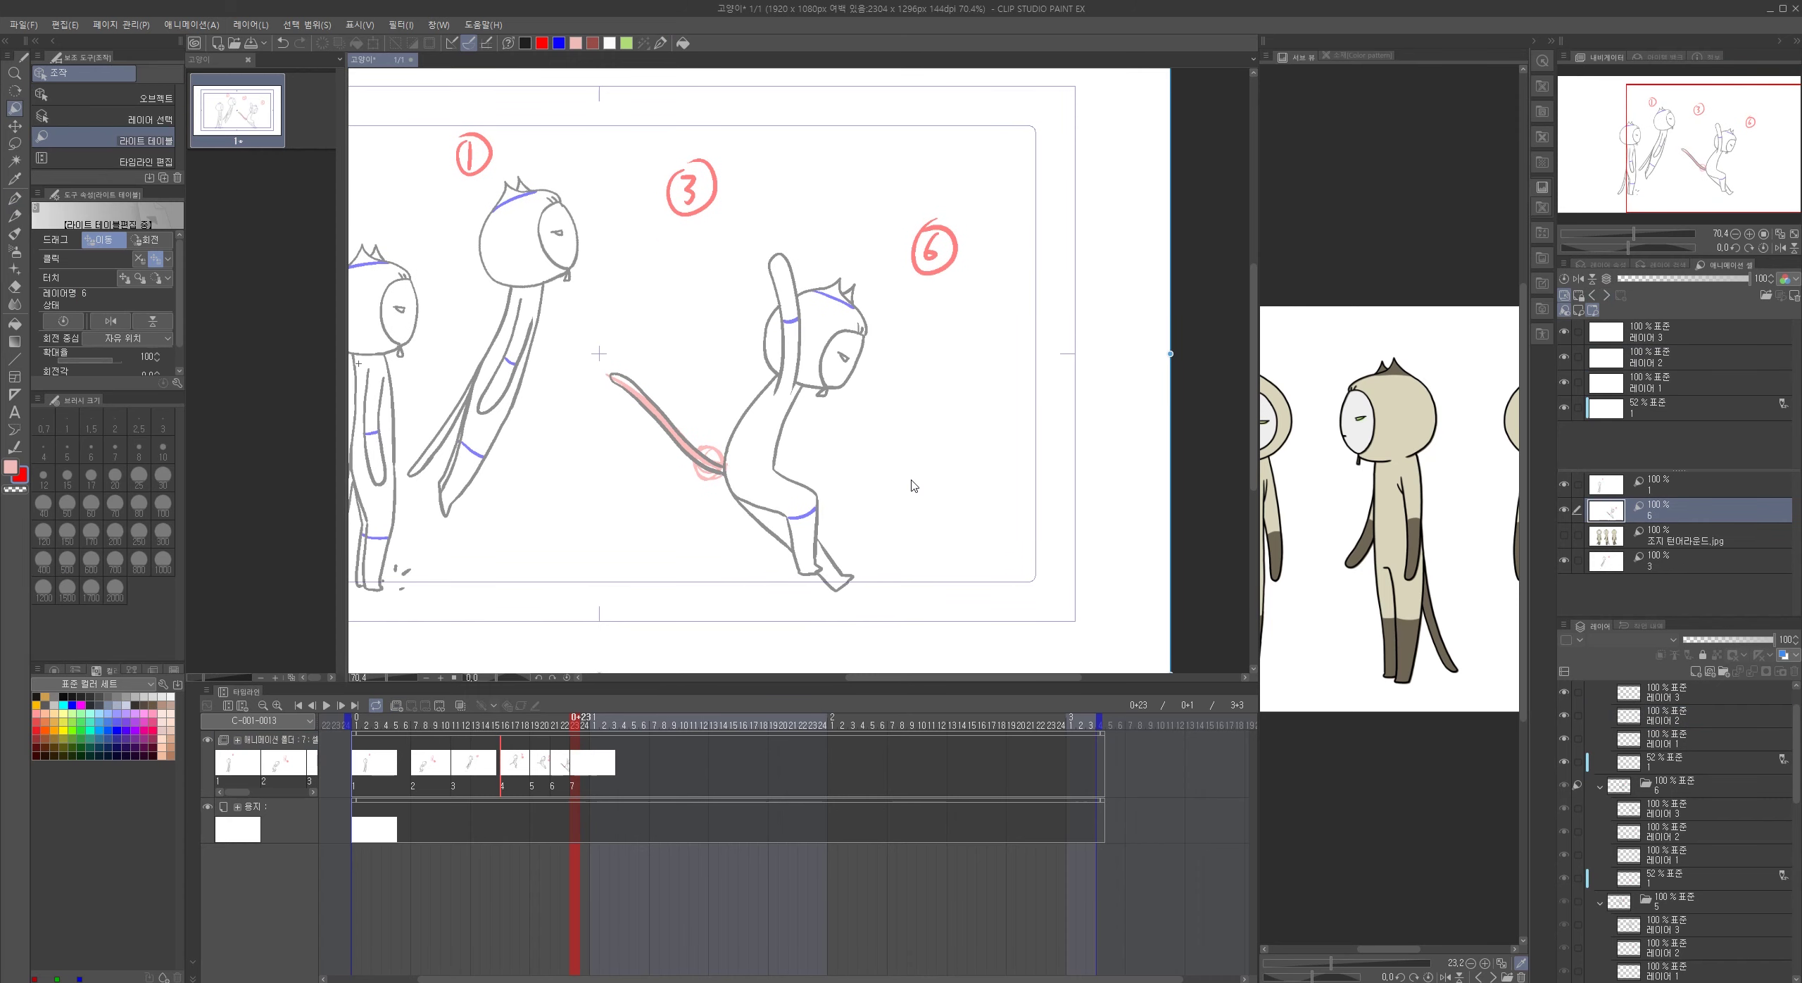
- Hide the red draft layer of cel 6 at frame 22 and return to cel 7 at frame 24
left_click(570, 721)
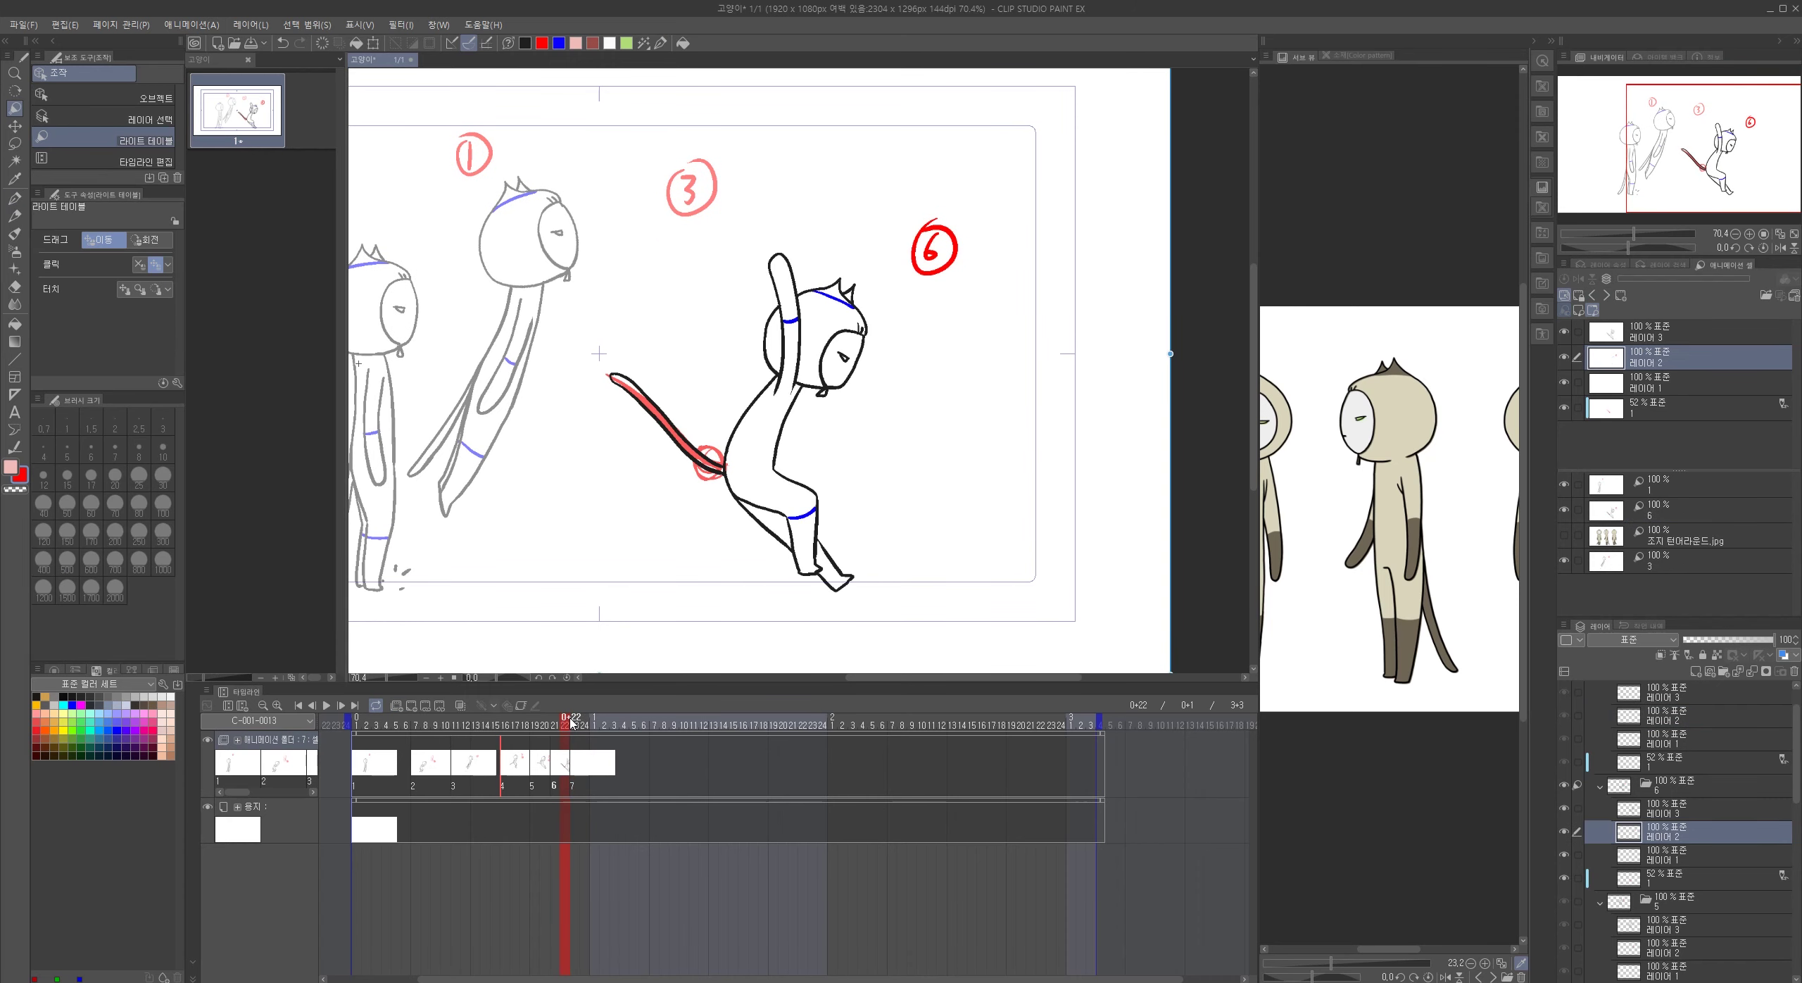
left_click(1565, 407)
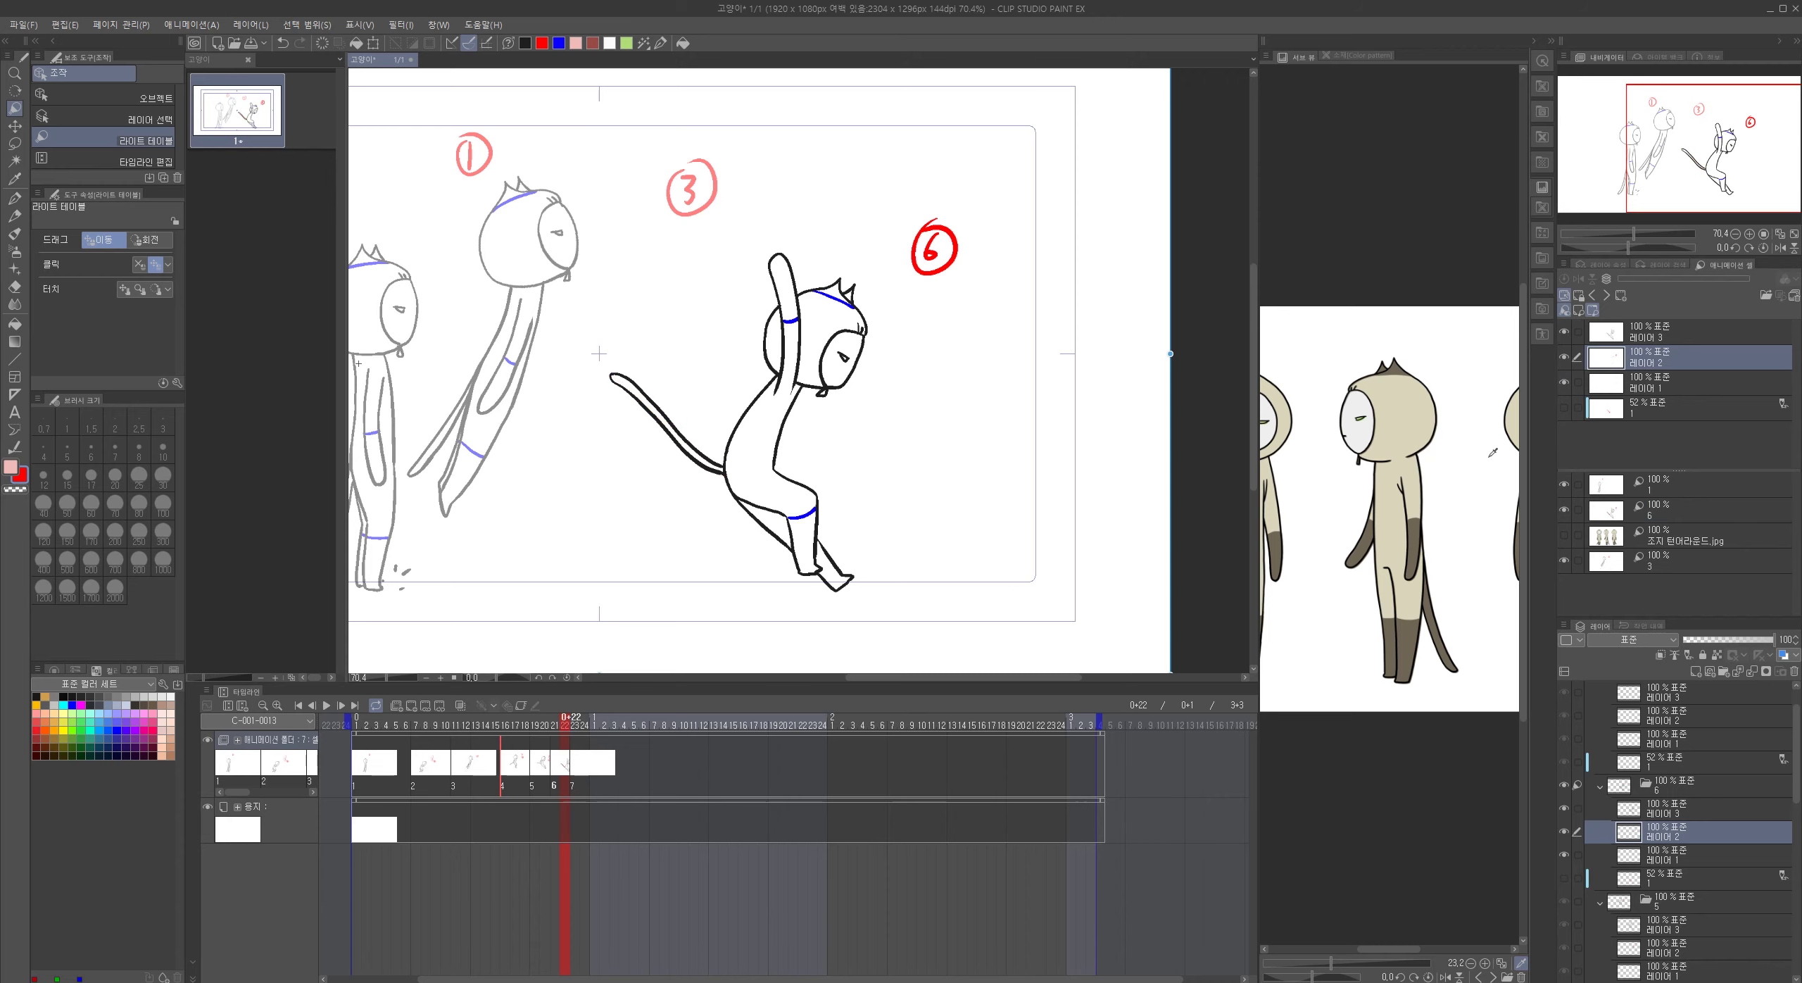
left_click(587, 720)
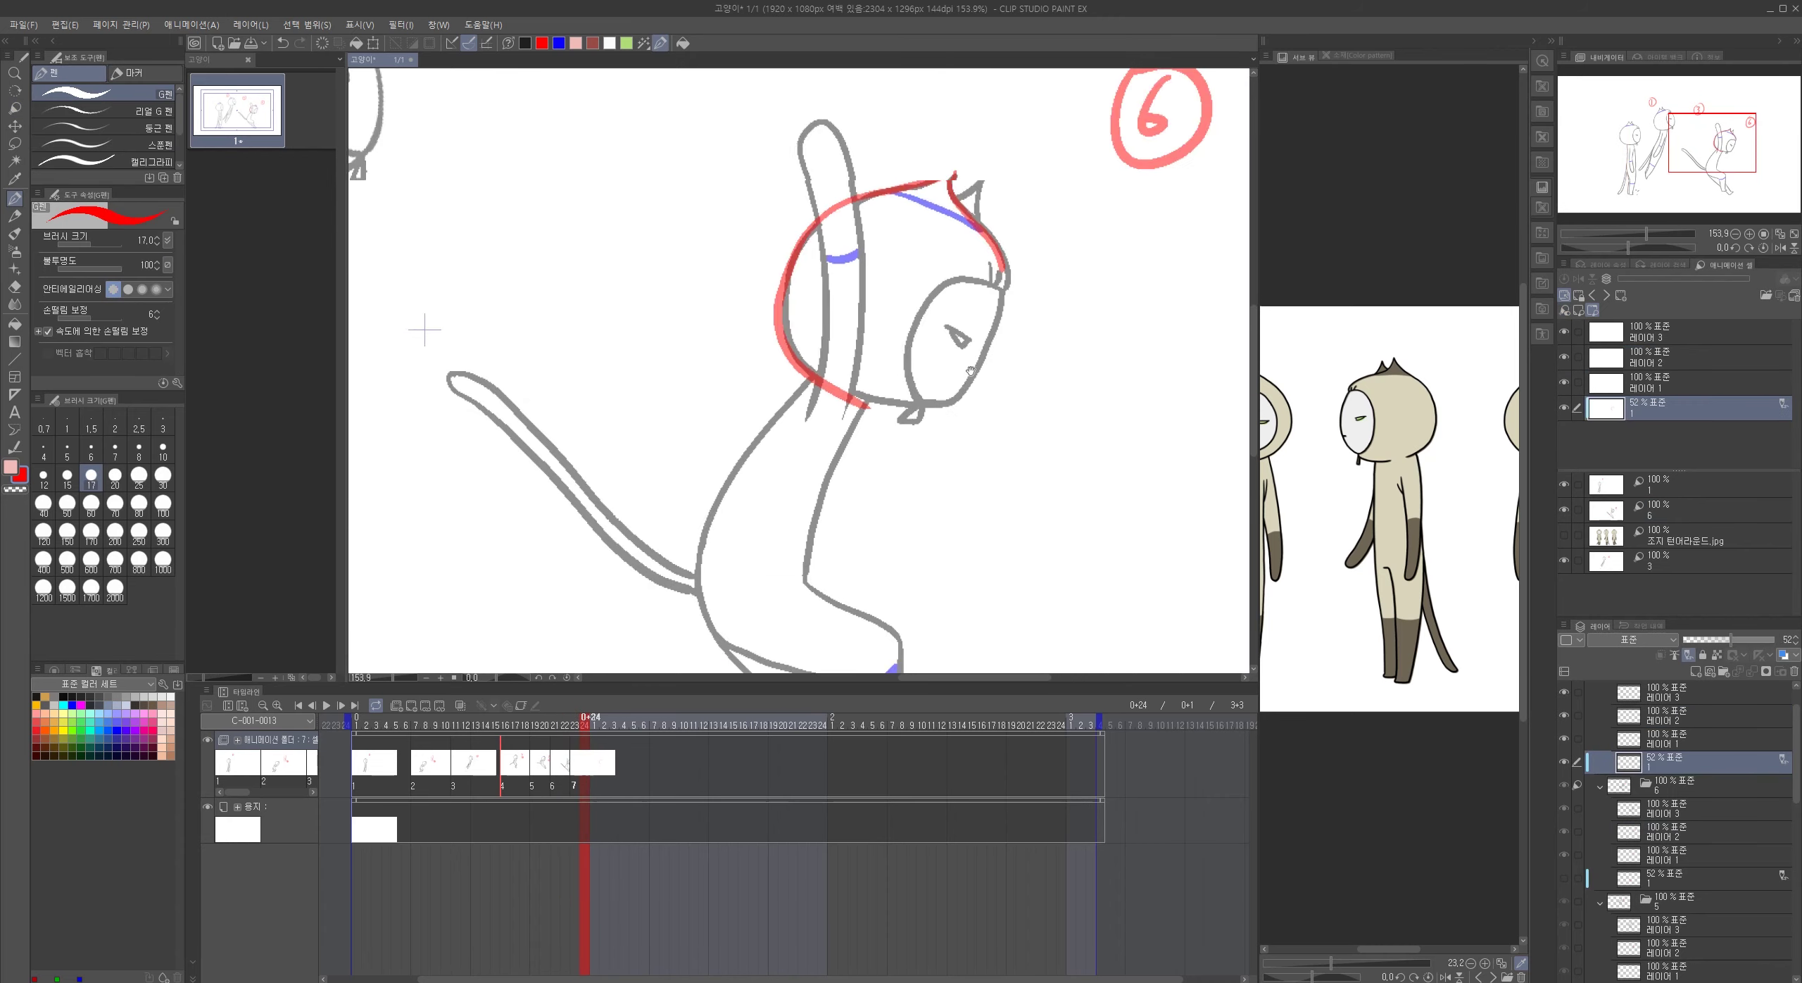
- Rough in the head, ear tufts and face in red over the cel 6 figure, marking its knee and foot positions
scroll(781, 354, "down", 5)
left_click_drag(930, 493, 915, 496)
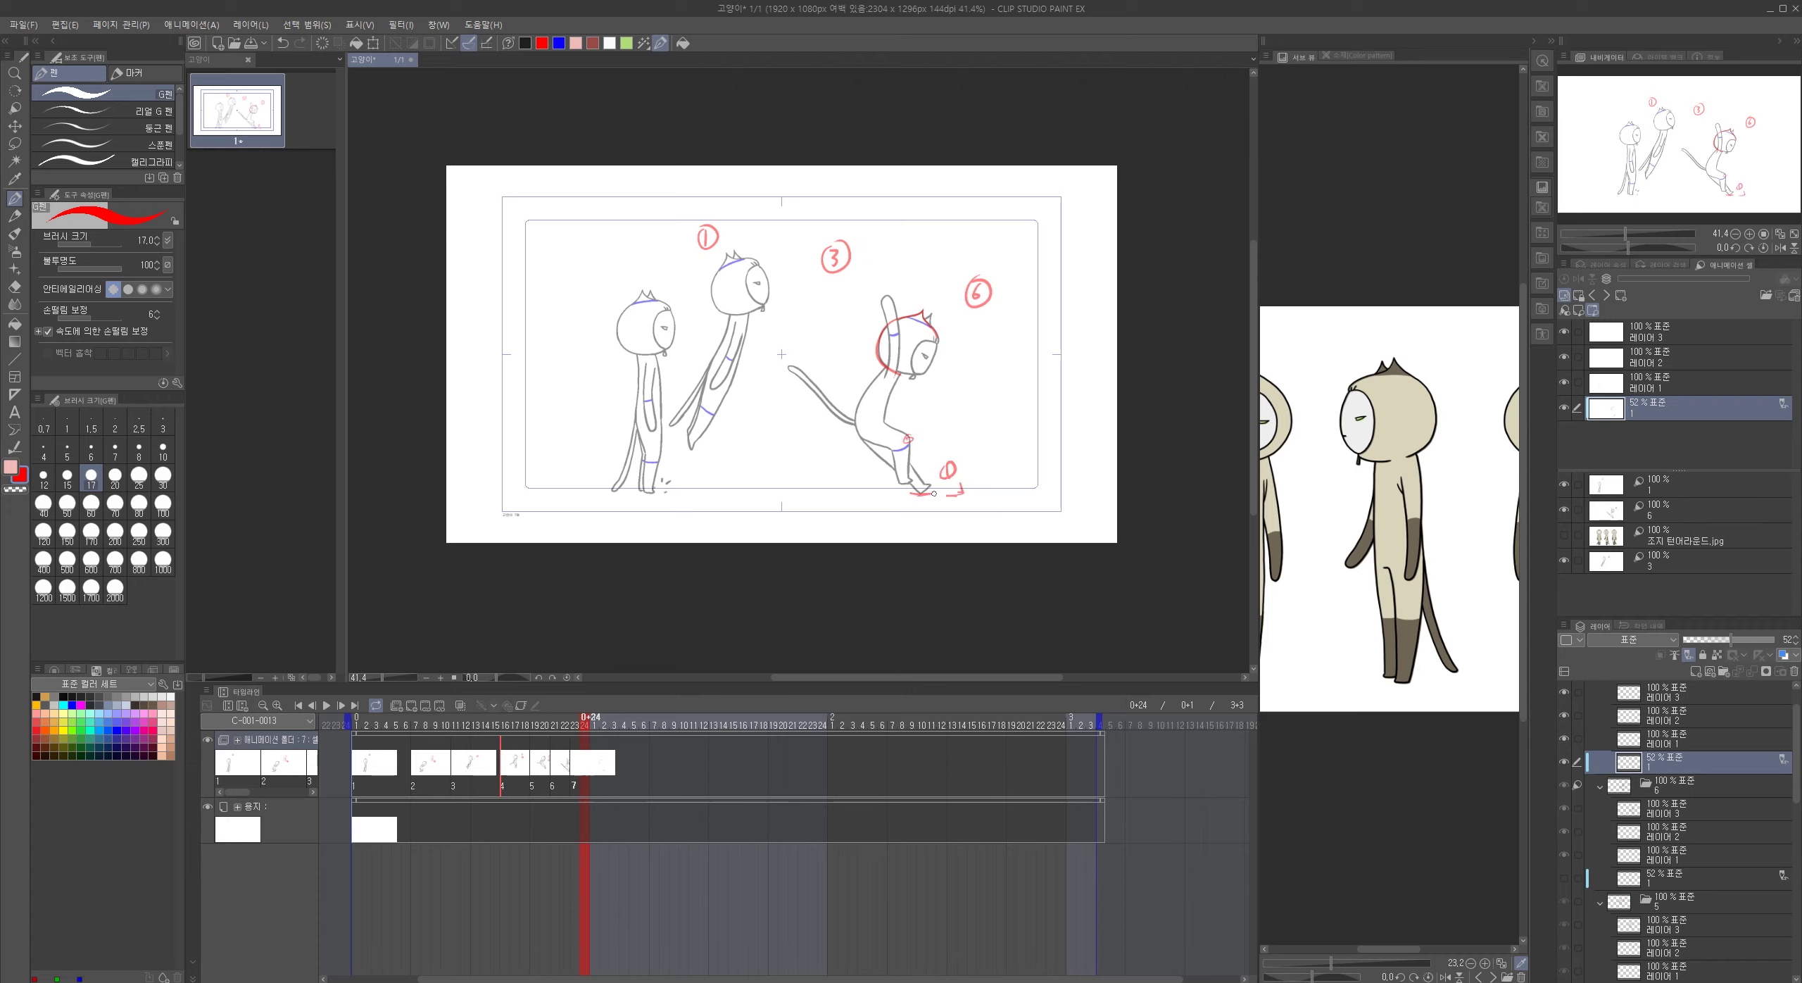
scroll(1006, 455, "up", 8)
mouse_move(866, 207)
left_mouse_down()
mouse_move(886, 295)
mouse_move(833, 257)
mouse_move(782, 309)
mouse_move(790, 407)
mouse_move(863, 365)
mouse_move(888, 290)
mouse_move(817, 408)
mouse_move(850, 337)
left_mouse_up()
mouse_move(838, 168)
left_mouse_down()
mouse_move(866, 146)
mouse_move(860, 200)
left_mouse_up()
mouse_move(894, 304)
left_mouse_down()
mouse_move(827, 348)
mouse_move(866, 293)
left_mouse_up()
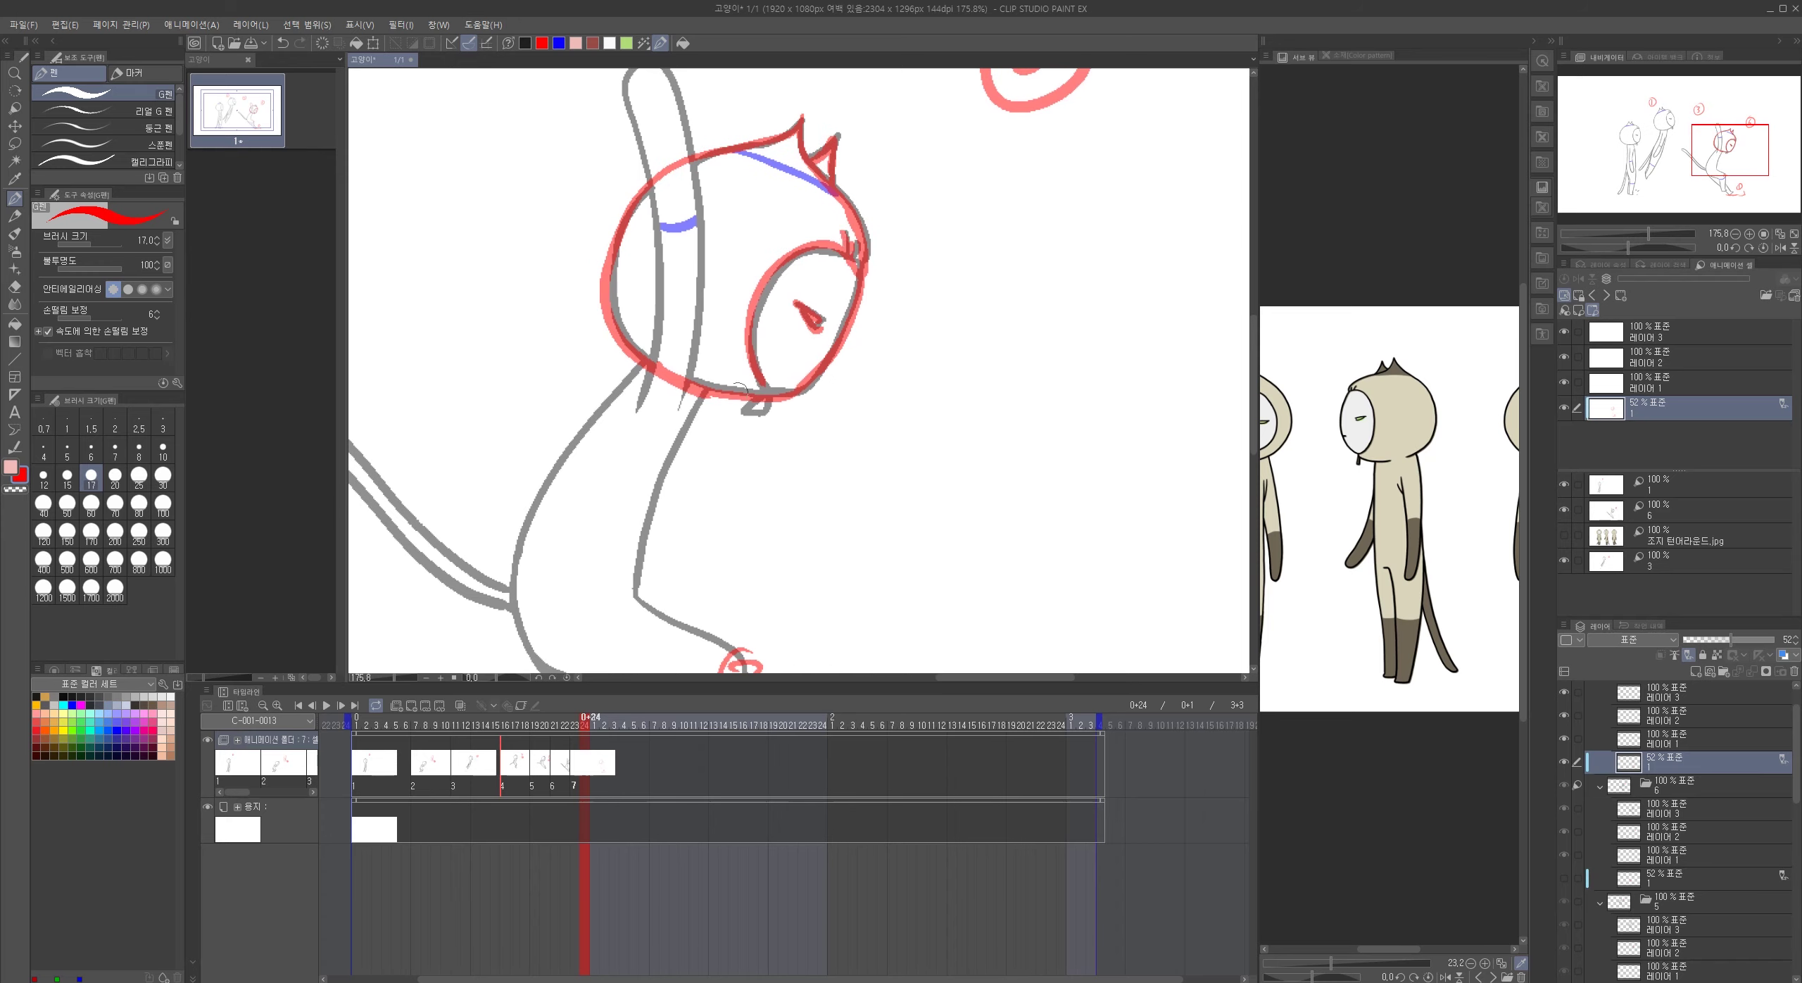
- Sketch the upper torso in red, slanting down behind the head and closed off above the hips
left_click_drag(722, 432, 725, 428)
mouse_move(641, 358)
left_mouse_down()
mouse_move(497, 549)
mouse_move(590, 596)
left_mouse_up()
key("ctrl+z")
key("ctrl+z")
mouse_move(638, 345)
left_mouse_down()
mouse_move(471, 512)
mouse_move(560, 575)
left_mouse_up()
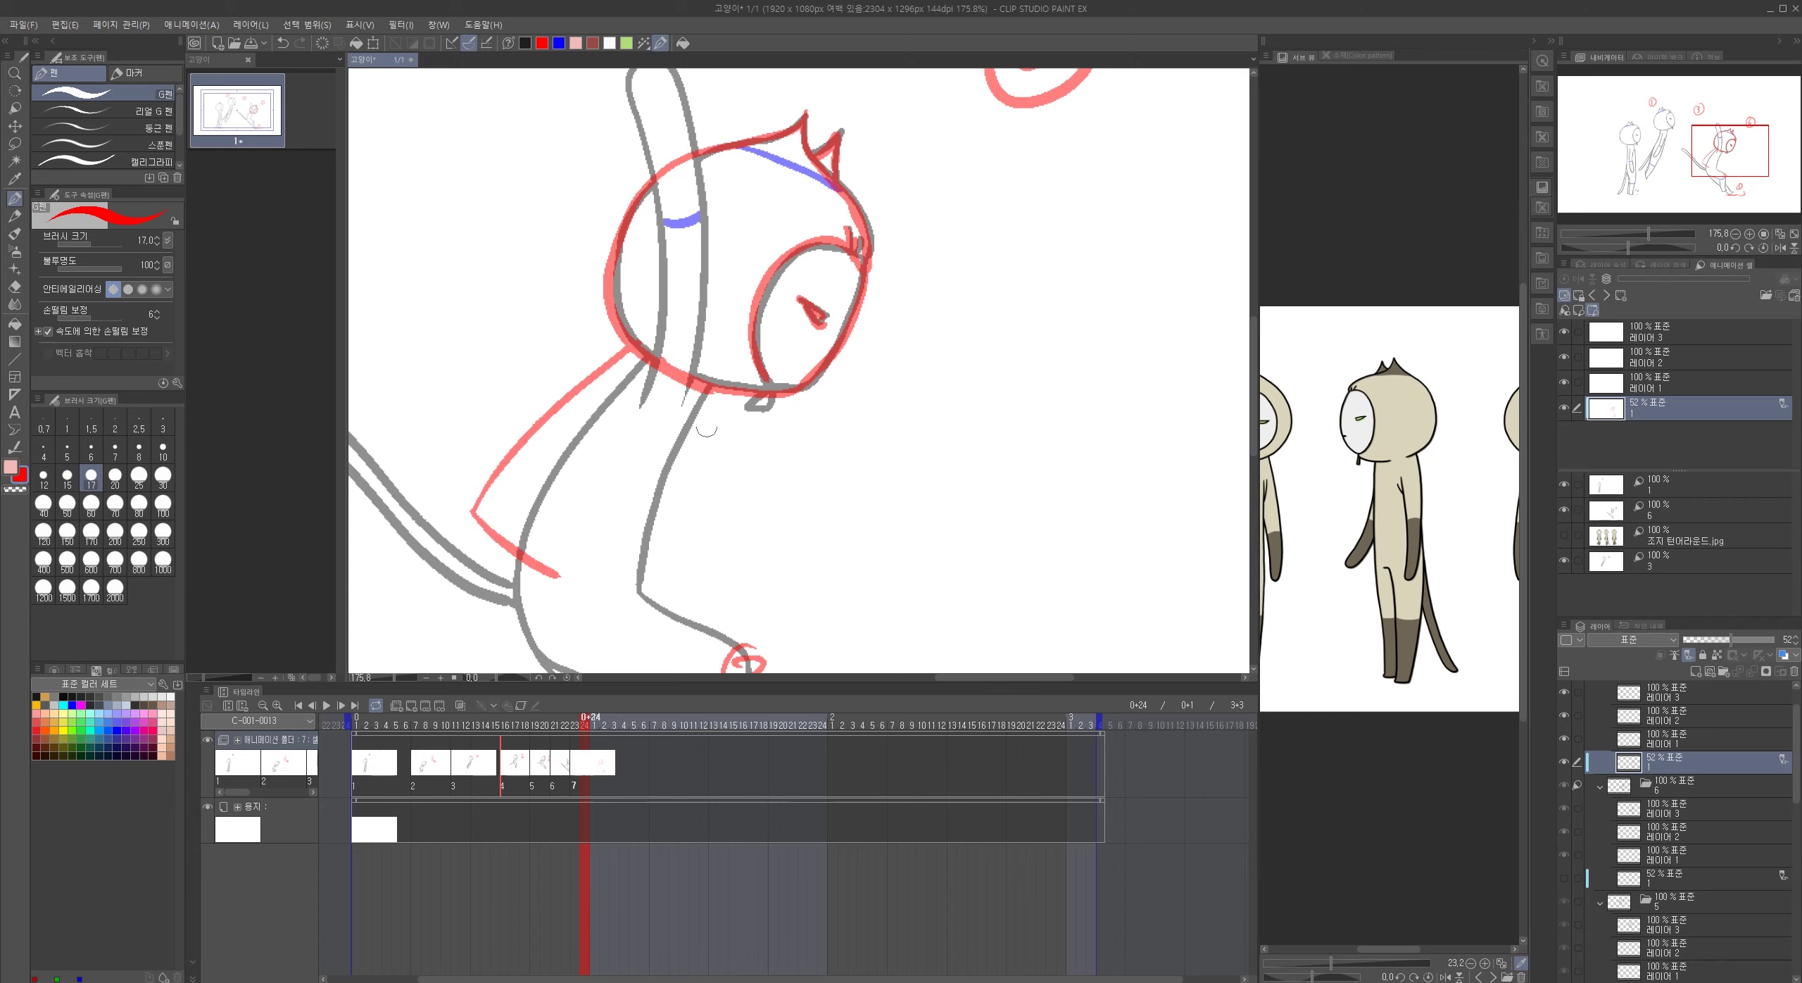
left_click_drag(687, 385, 575, 557)
- Transform the red draft of the head and torso, rotating it clockwise so the body leans forward and lower over the cel 6 figure
scroll(765, 511, "down", 5)
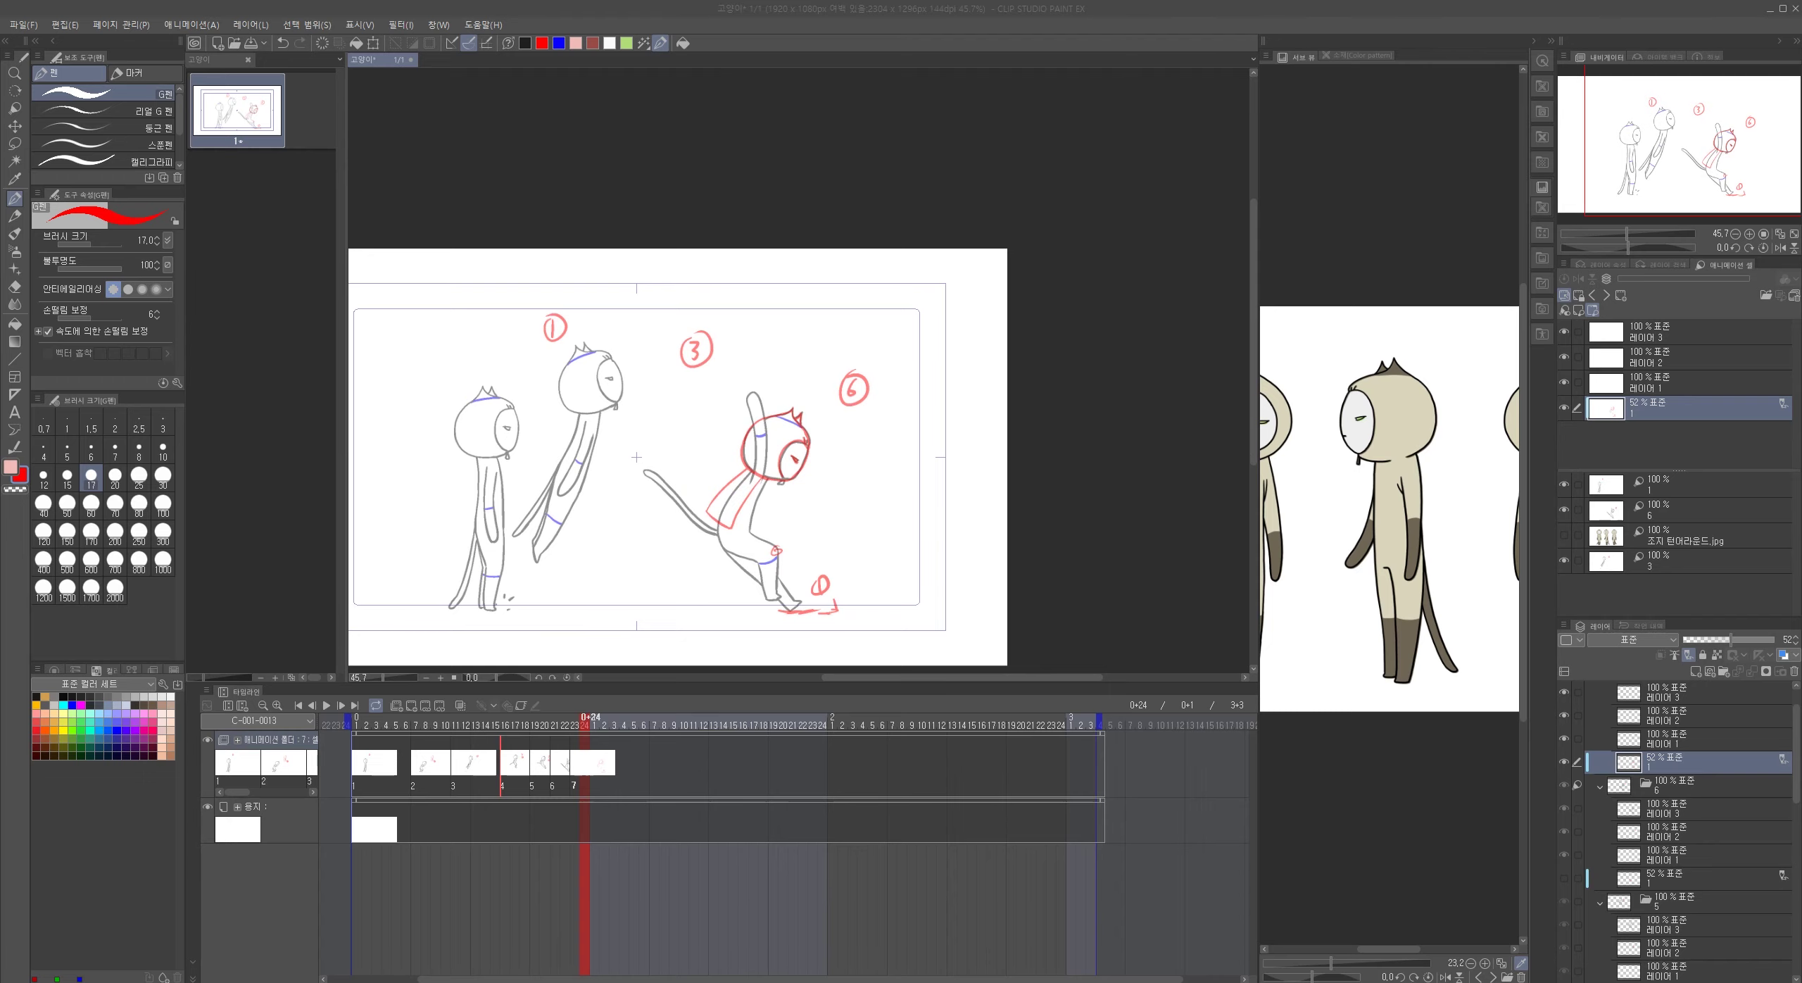
left_click(839, 485)
scroll(856, 474, "up", 3)
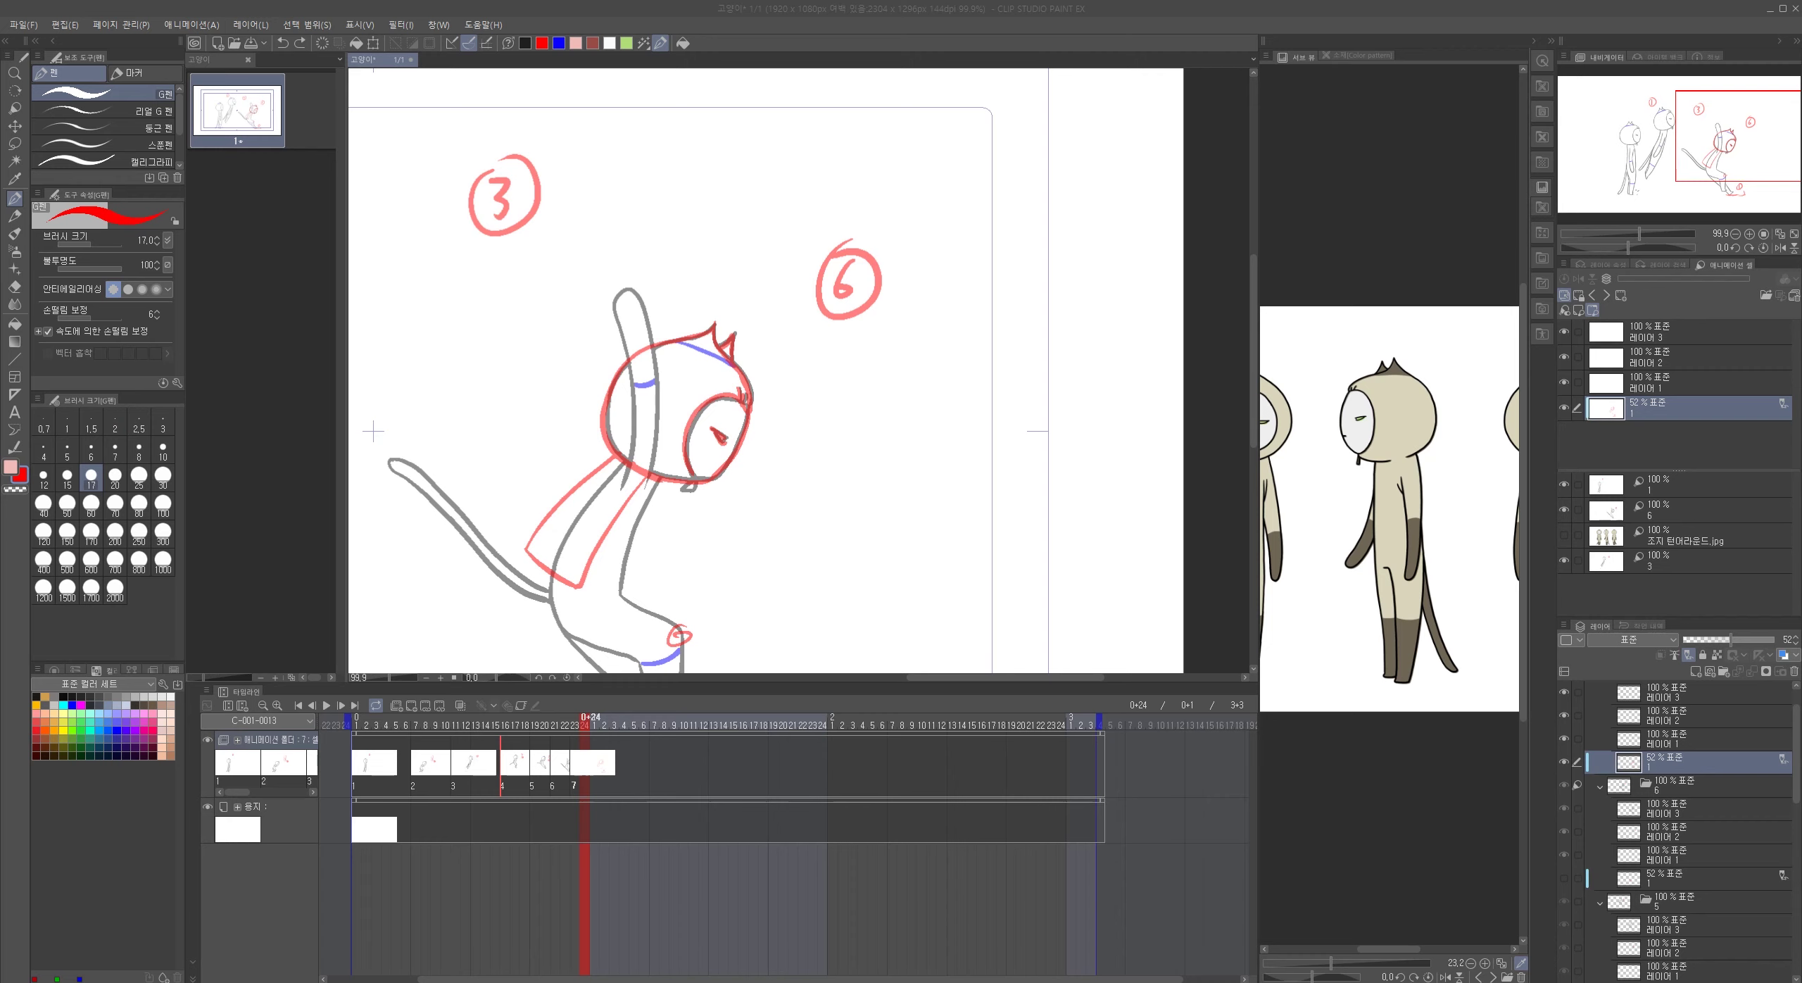
left_click(1037, 29)
left_click_drag(780, 411, 850, 451)
left_click_drag(850, 451, 781, 451)
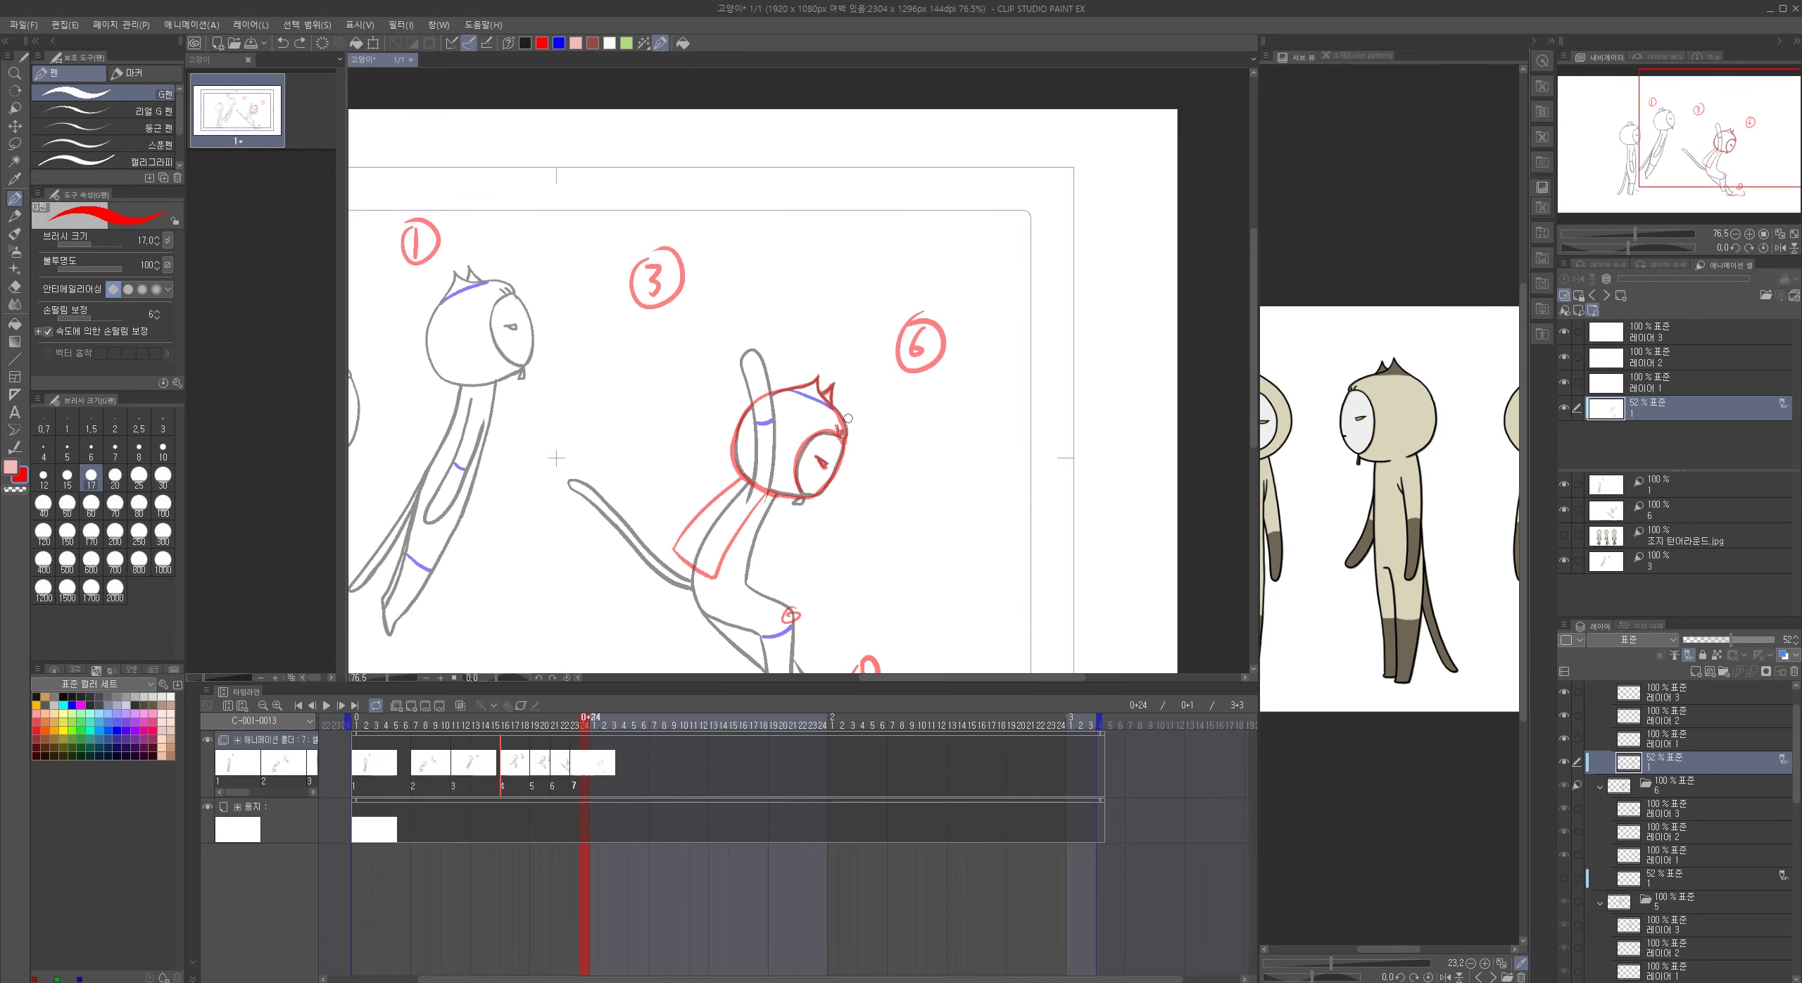
key("ctrl+t")
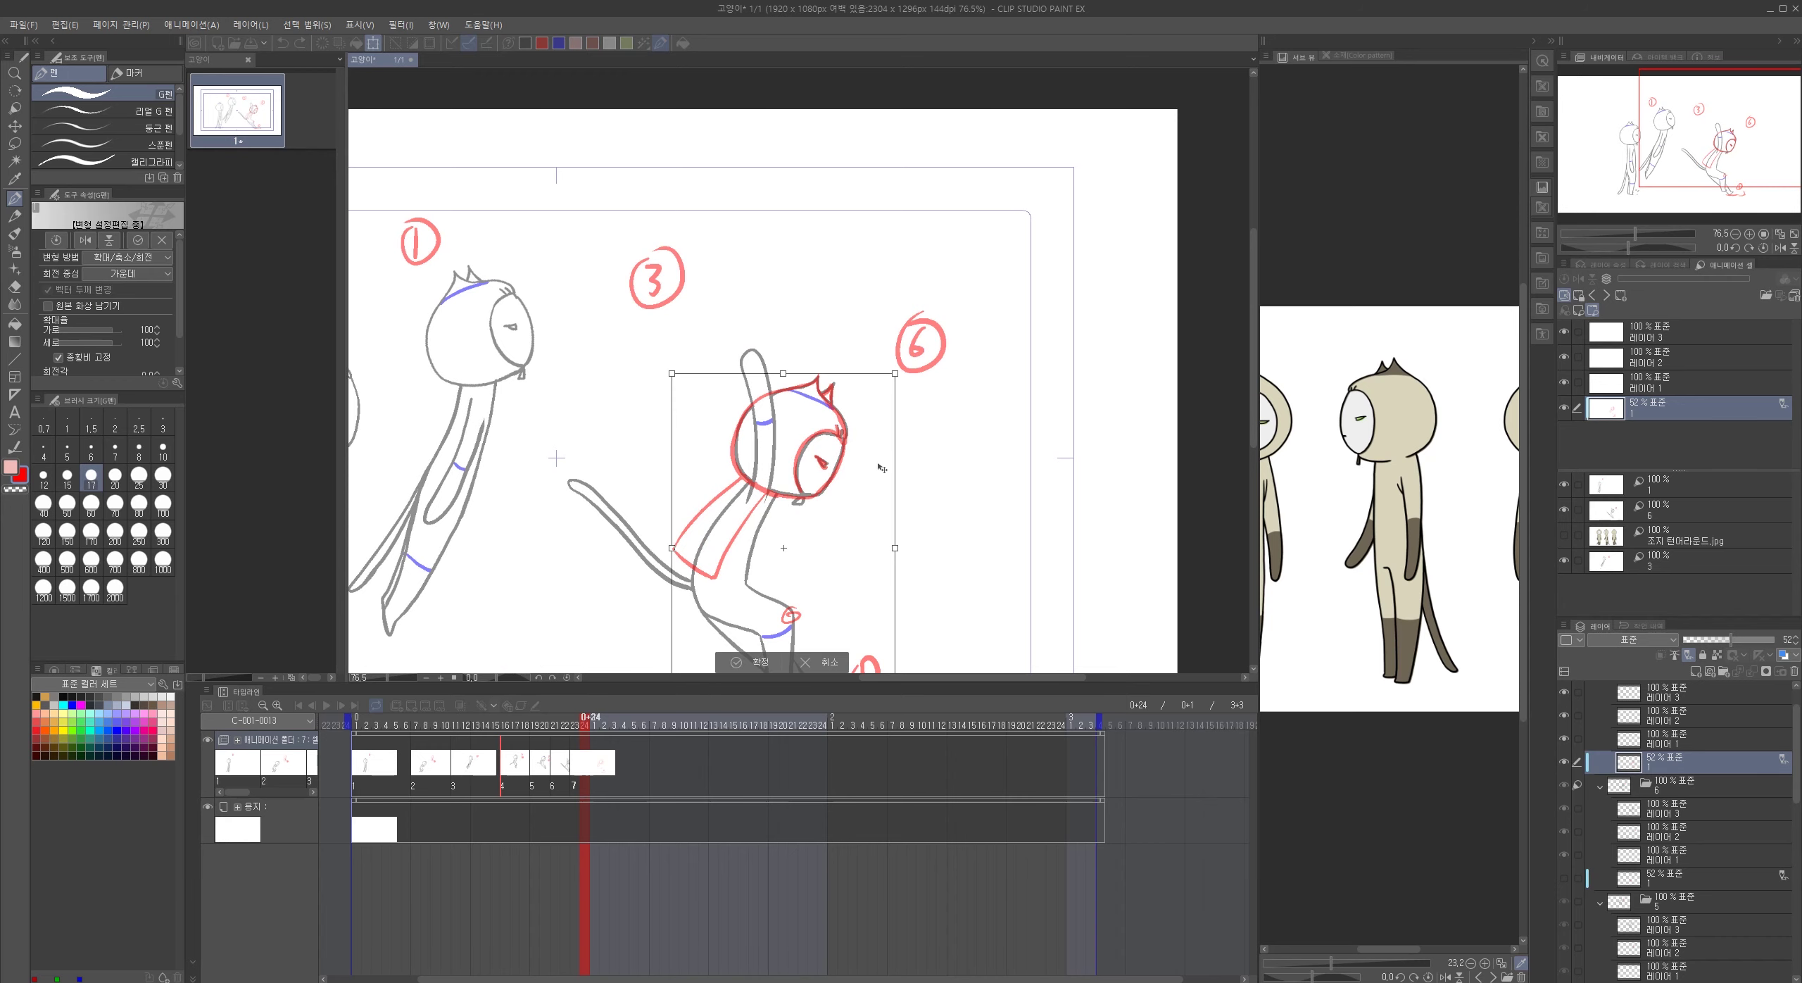
left_click_drag(905, 535, 883, 585)
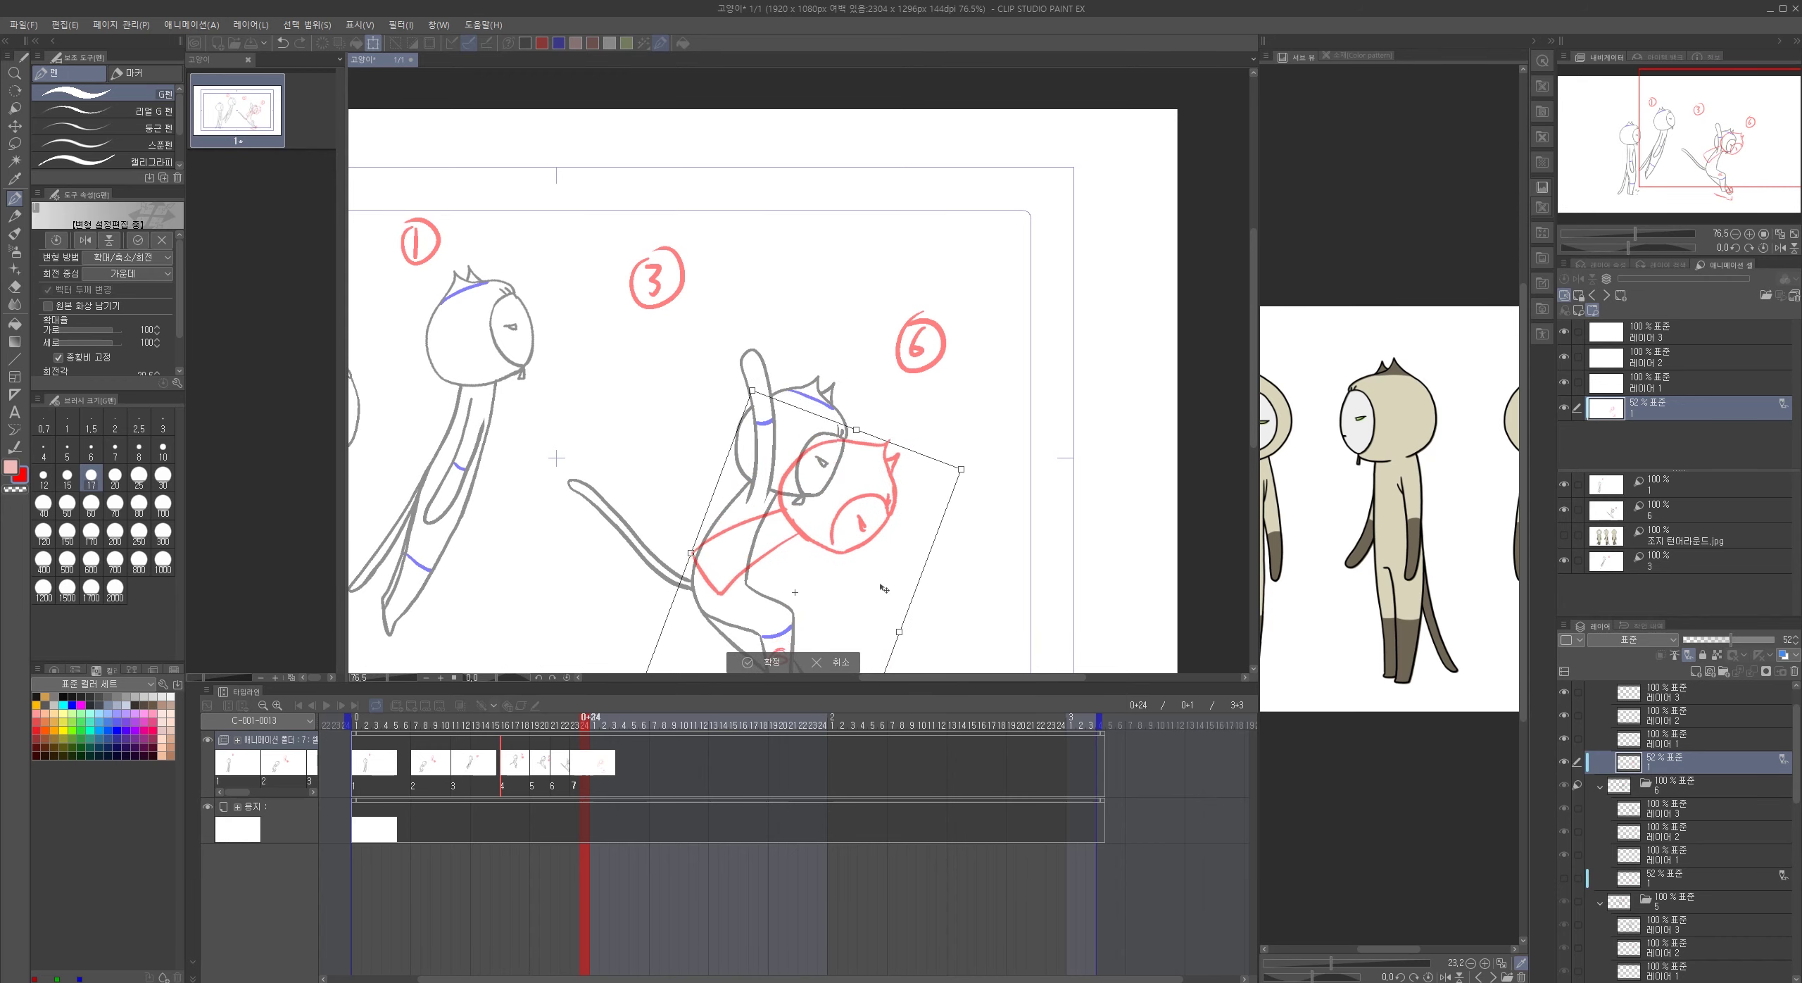
key("Return")
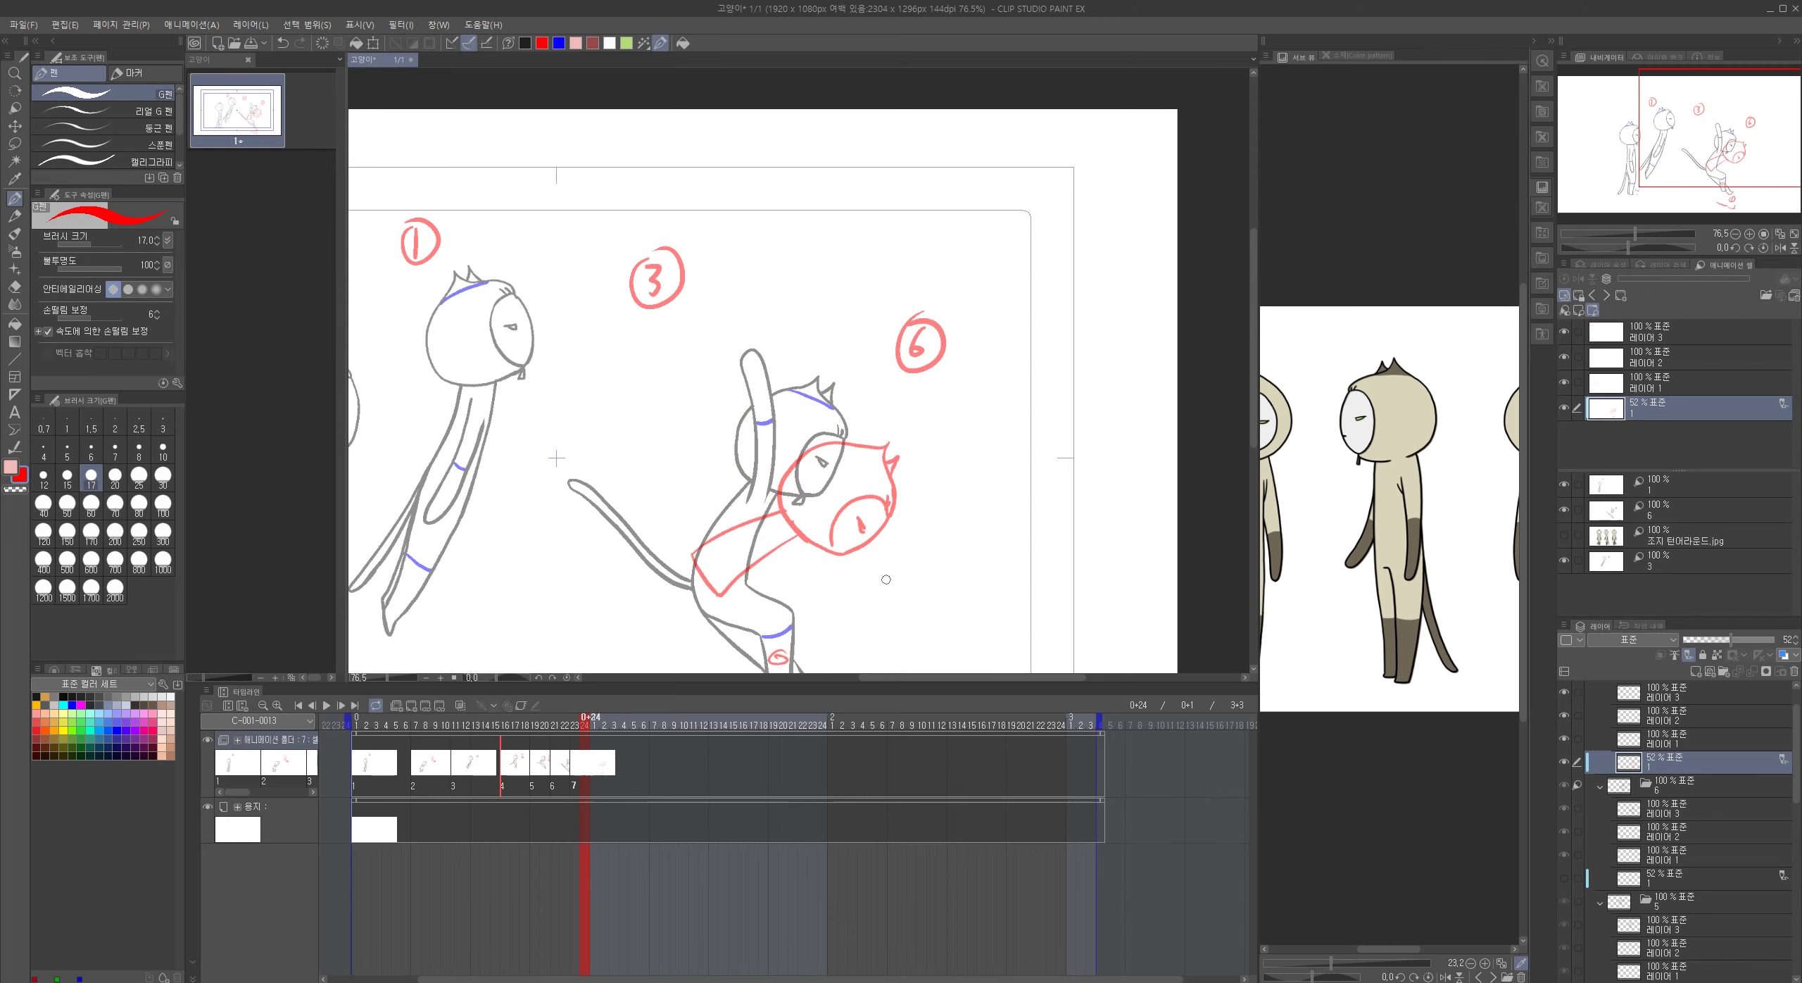
- Sketch the hips, bent thigh, lower legs and feet in red below the torso to form a crouch
left_click_drag(882, 573, 867, 431)
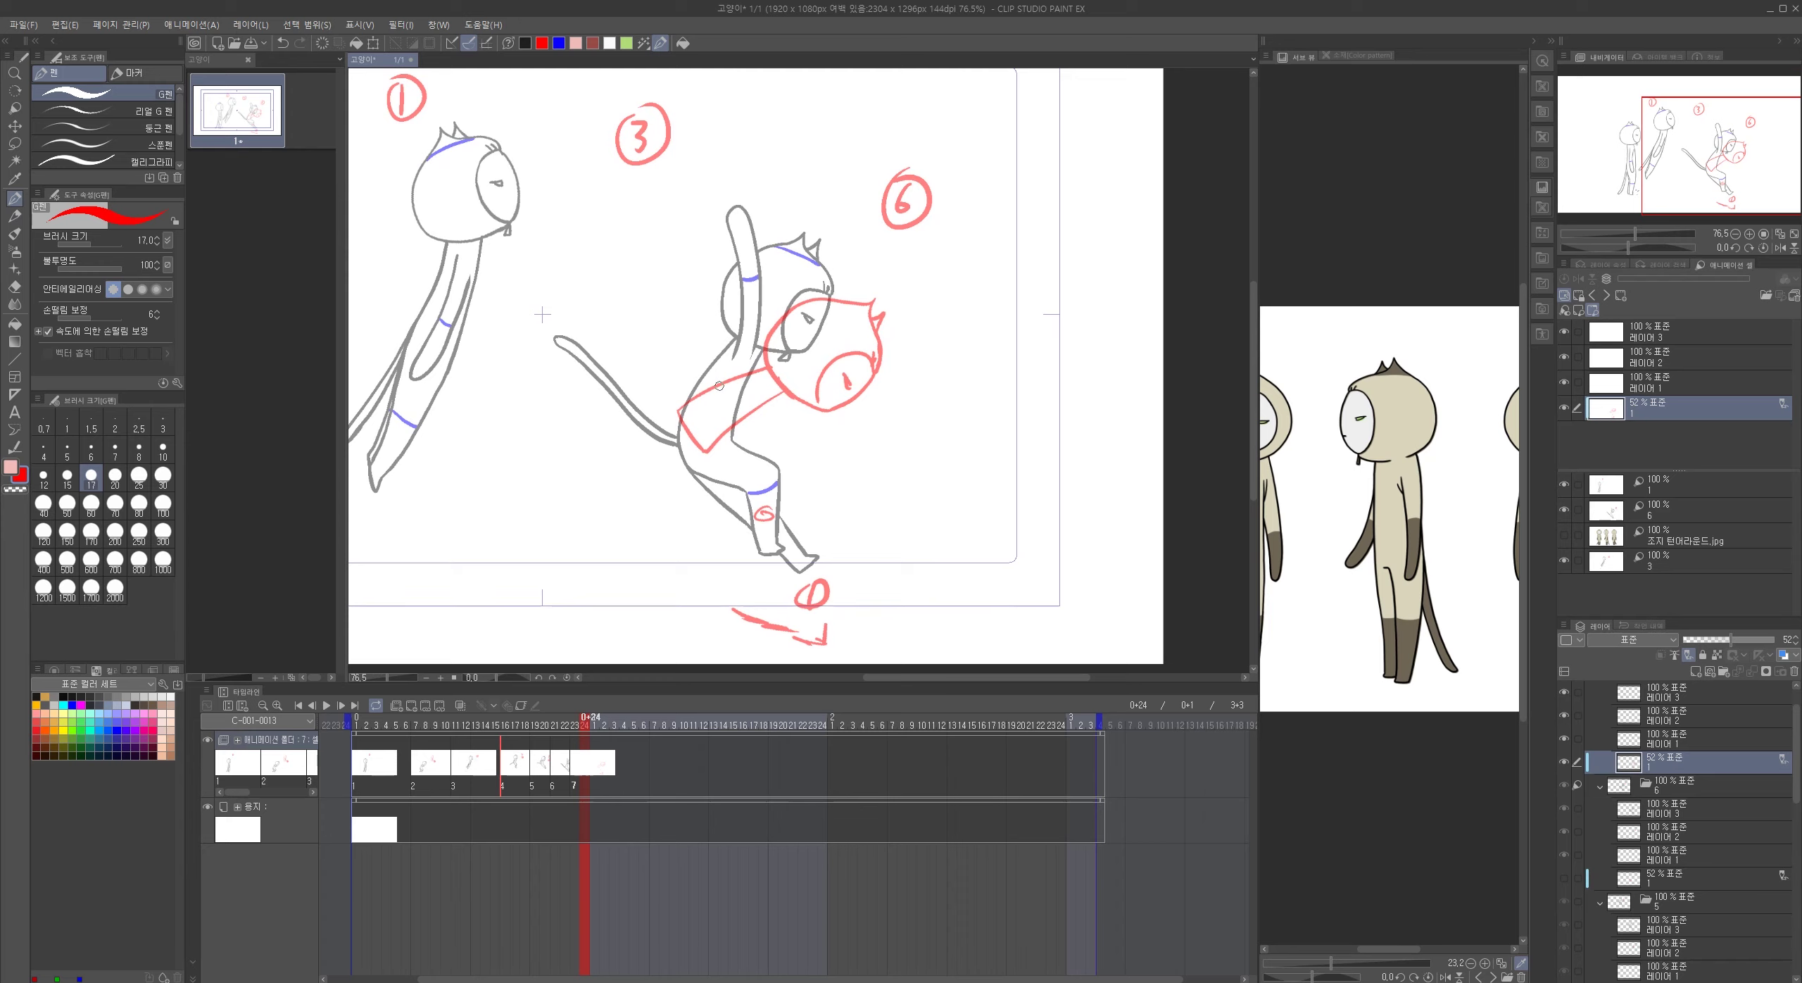
mouse_move(680, 408)
left_mouse_down()
mouse_move(665, 445)
mouse_move(683, 476)
left_mouse_up()
mouse_move(743, 378)
left_mouse_down()
mouse_move(673, 438)
mouse_move(757, 396)
mouse_move(756, 362)
mouse_move(675, 424)
mouse_move(783, 394)
mouse_move(710, 452)
left_mouse_up()
left_click_drag(710, 450, 757, 481)
key("ctrl+z")
mouse_move(702, 446)
left_mouse_down()
mouse_move(760, 478)
mouse_move(701, 539)
left_mouse_up()
mouse_move(678, 428)
left_mouse_down()
mouse_move(740, 479)
mouse_move(666, 431)
mouse_move(732, 462)
mouse_move(695, 431)
mouse_move(655, 457)
mouse_move(718, 491)
mouse_move(684, 522)
mouse_move(719, 534)
mouse_move(727, 536)
left_mouse_up()
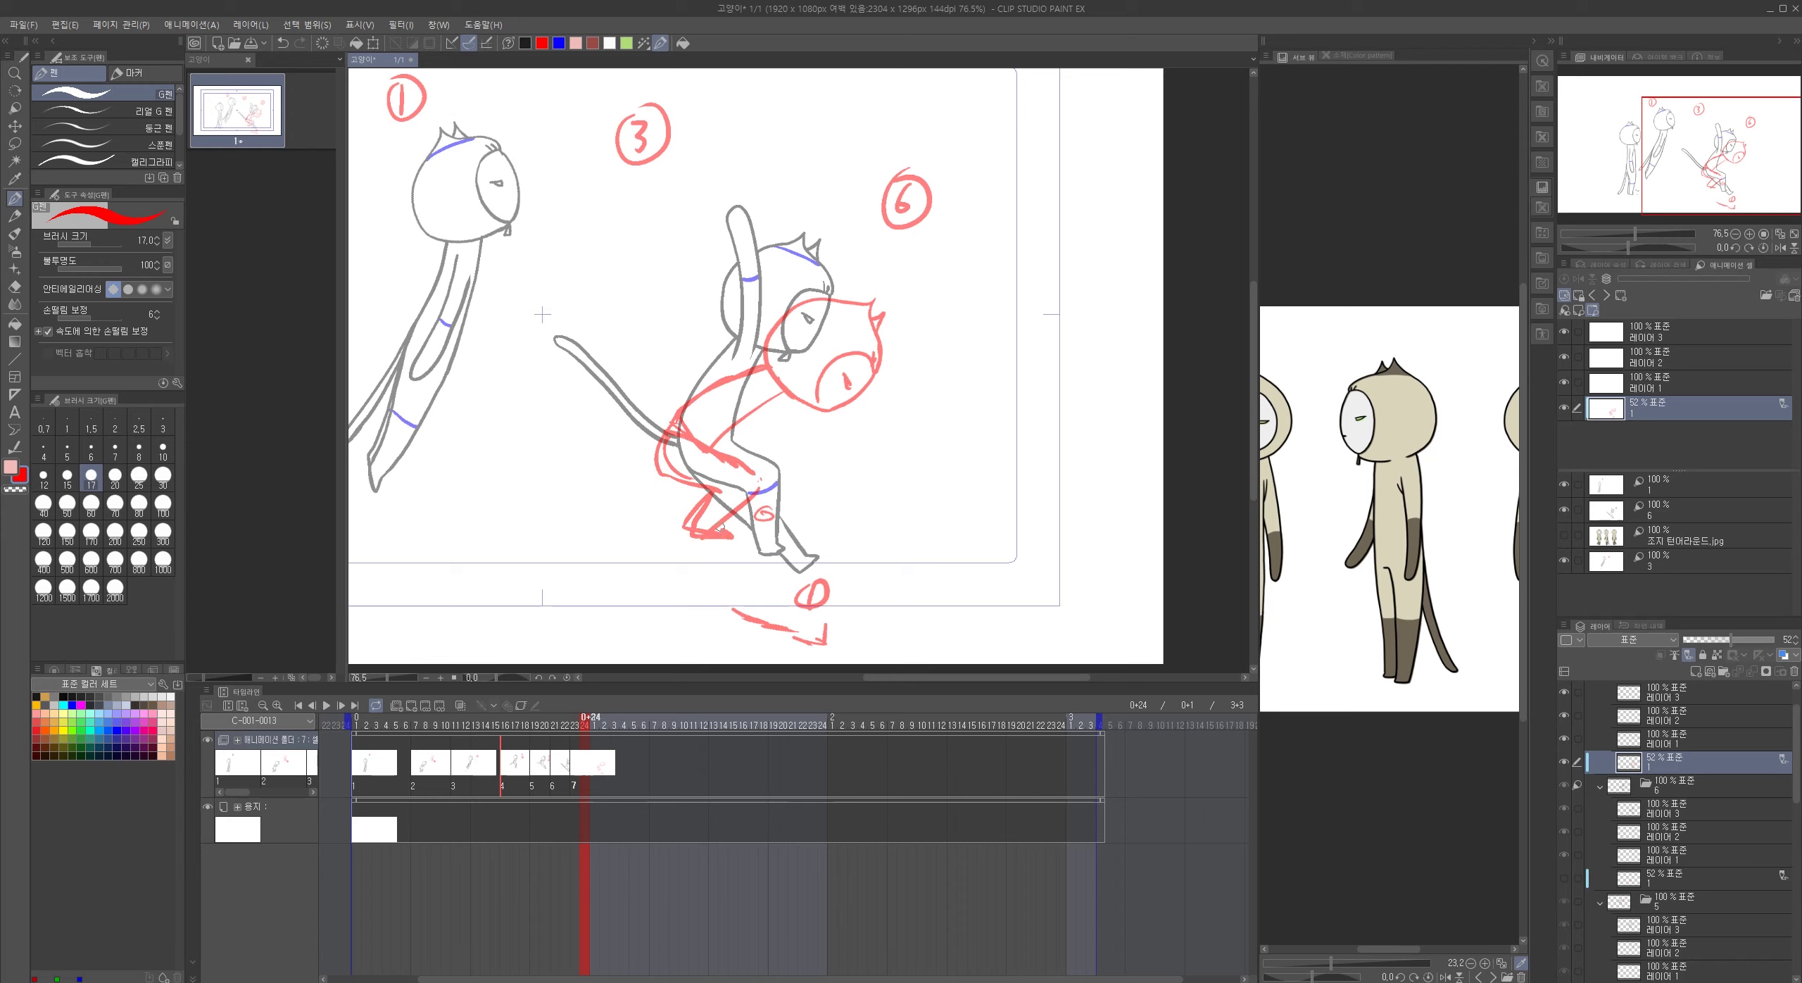
mouse_move(725, 453)
left_mouse_down()
mouse_move(760, 487)
mouse_move(738, 507)
left_mouse_up()
mouse_move(666, 421)
left_mouse_down()
mouse_move(680, 477)
mouse_move(688, 404)
mouse_move(661, 438)
mouse_move(713, 494)
left_mouse_up()
- Move the whole crouching draft forward and slightly down so its feet land just ahead of the cel 6 figure's feet
key("k")
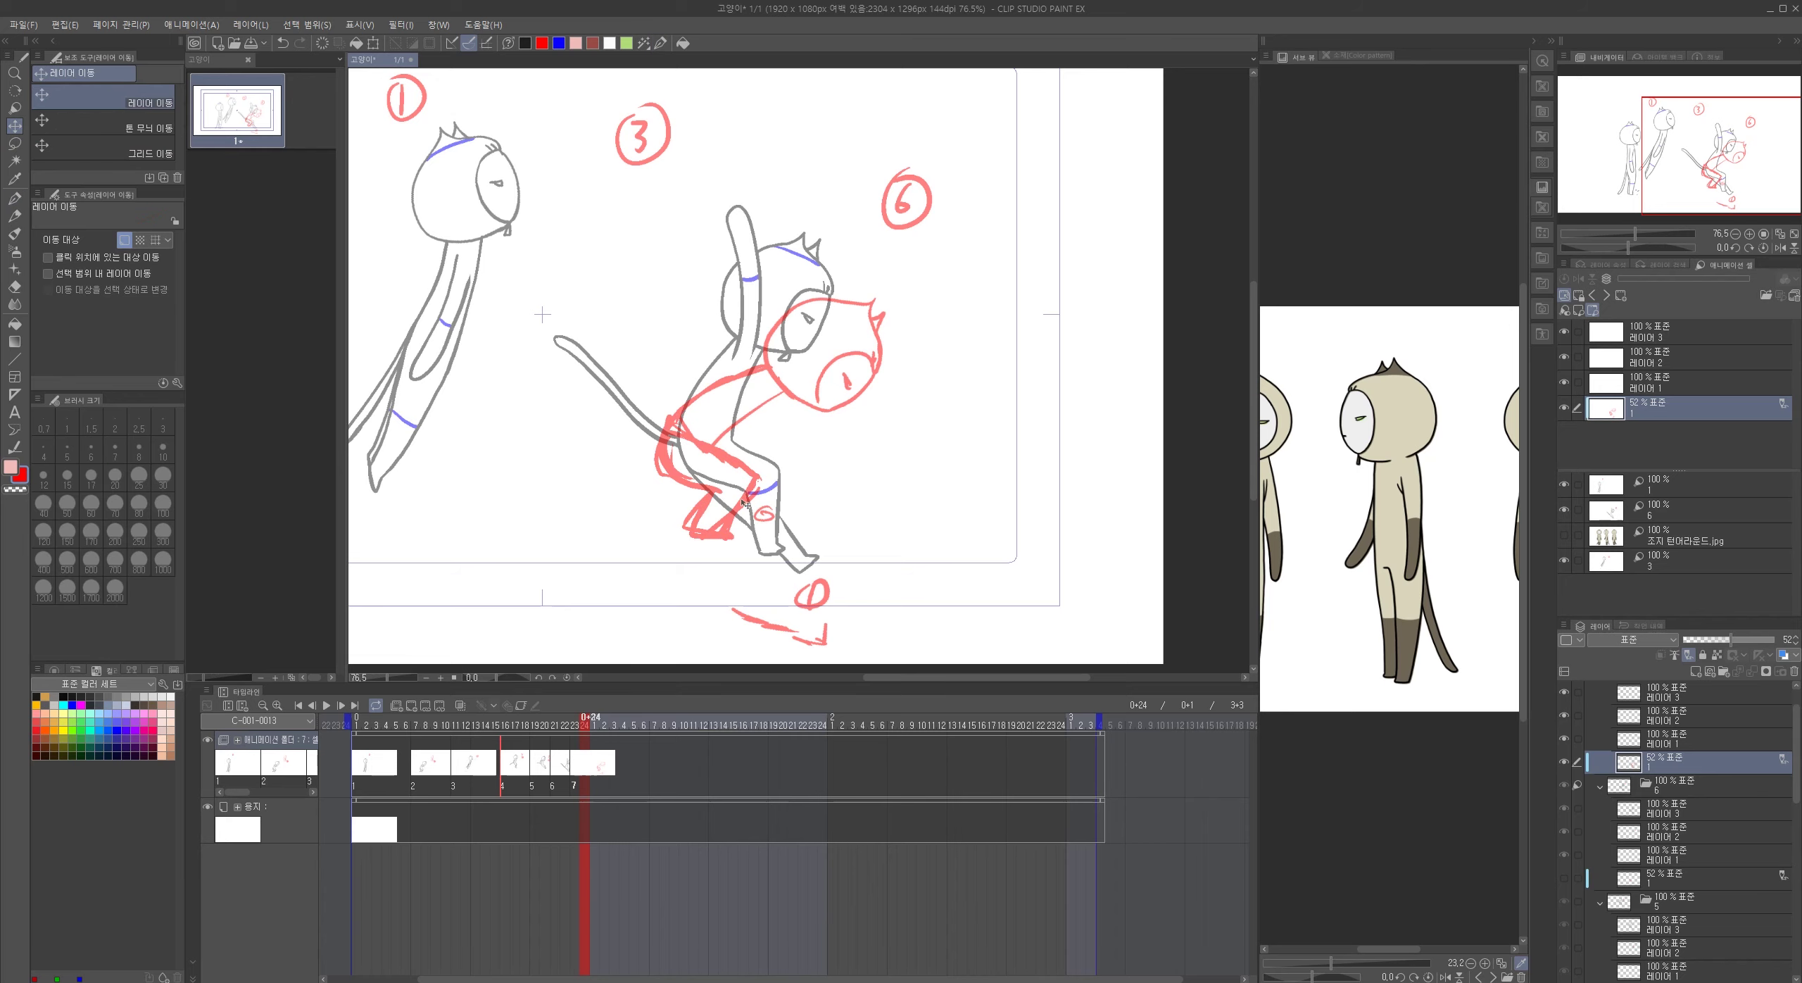
left_click_drag(728, 541, 850, 575)
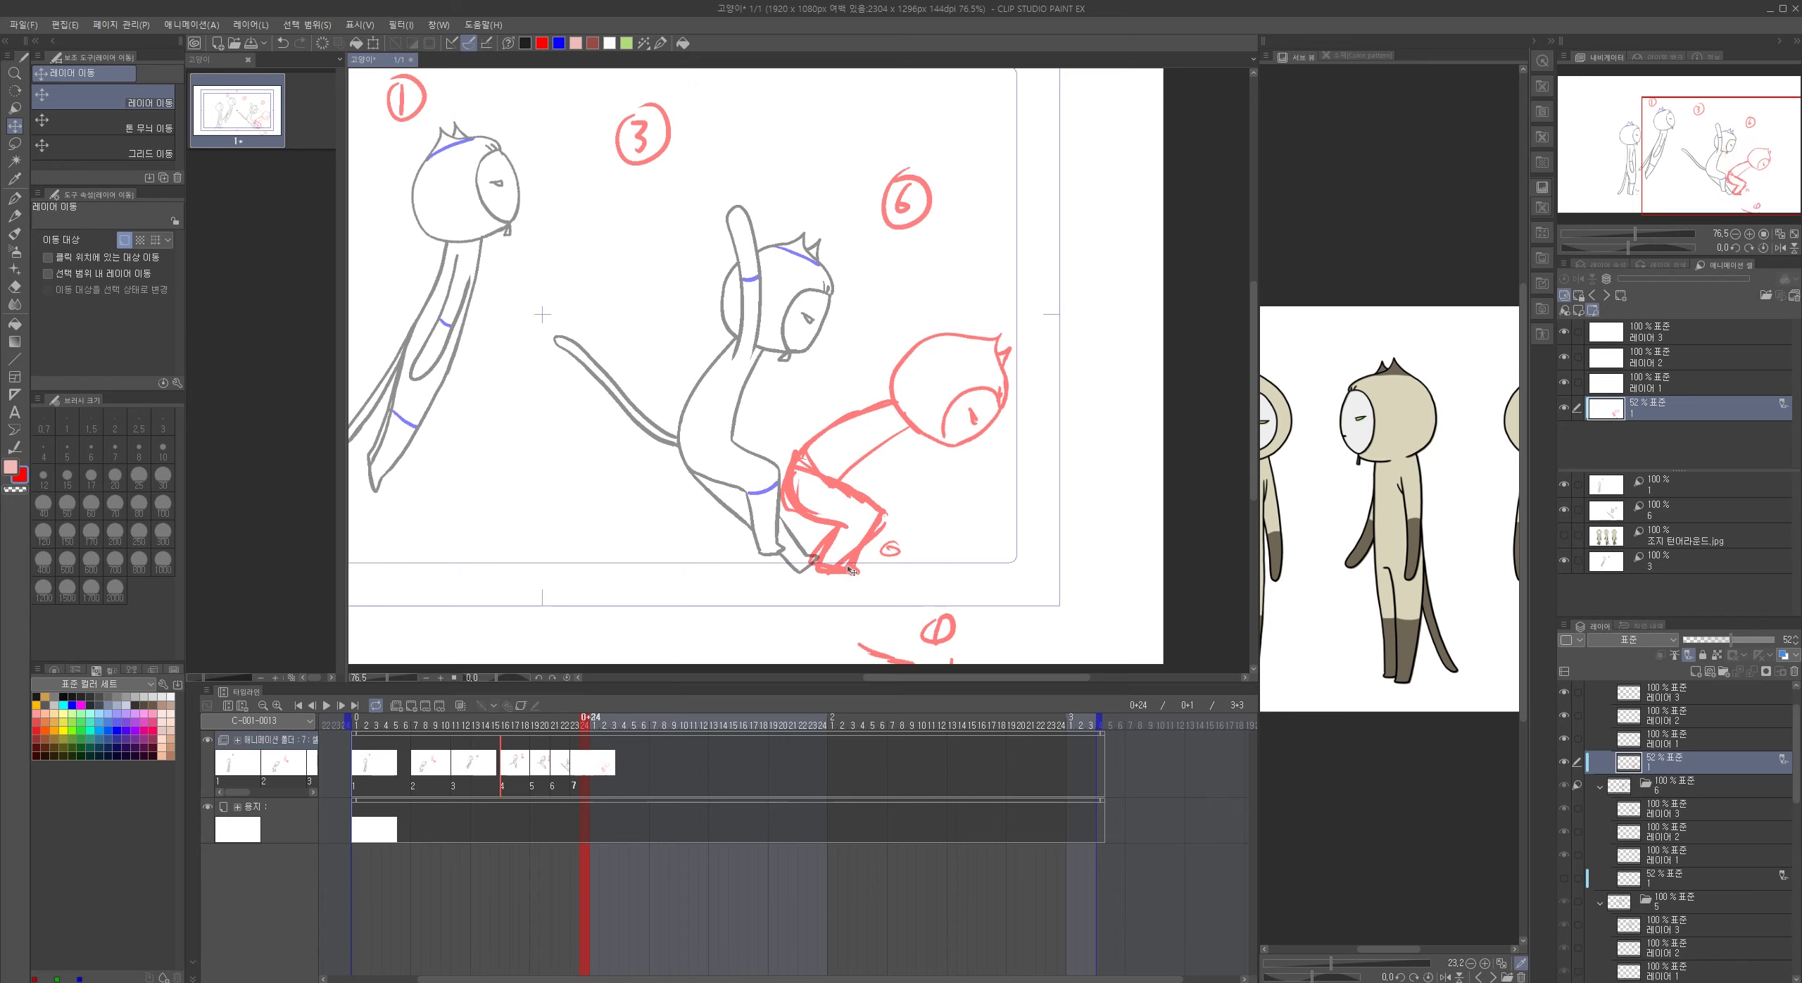
key("p")
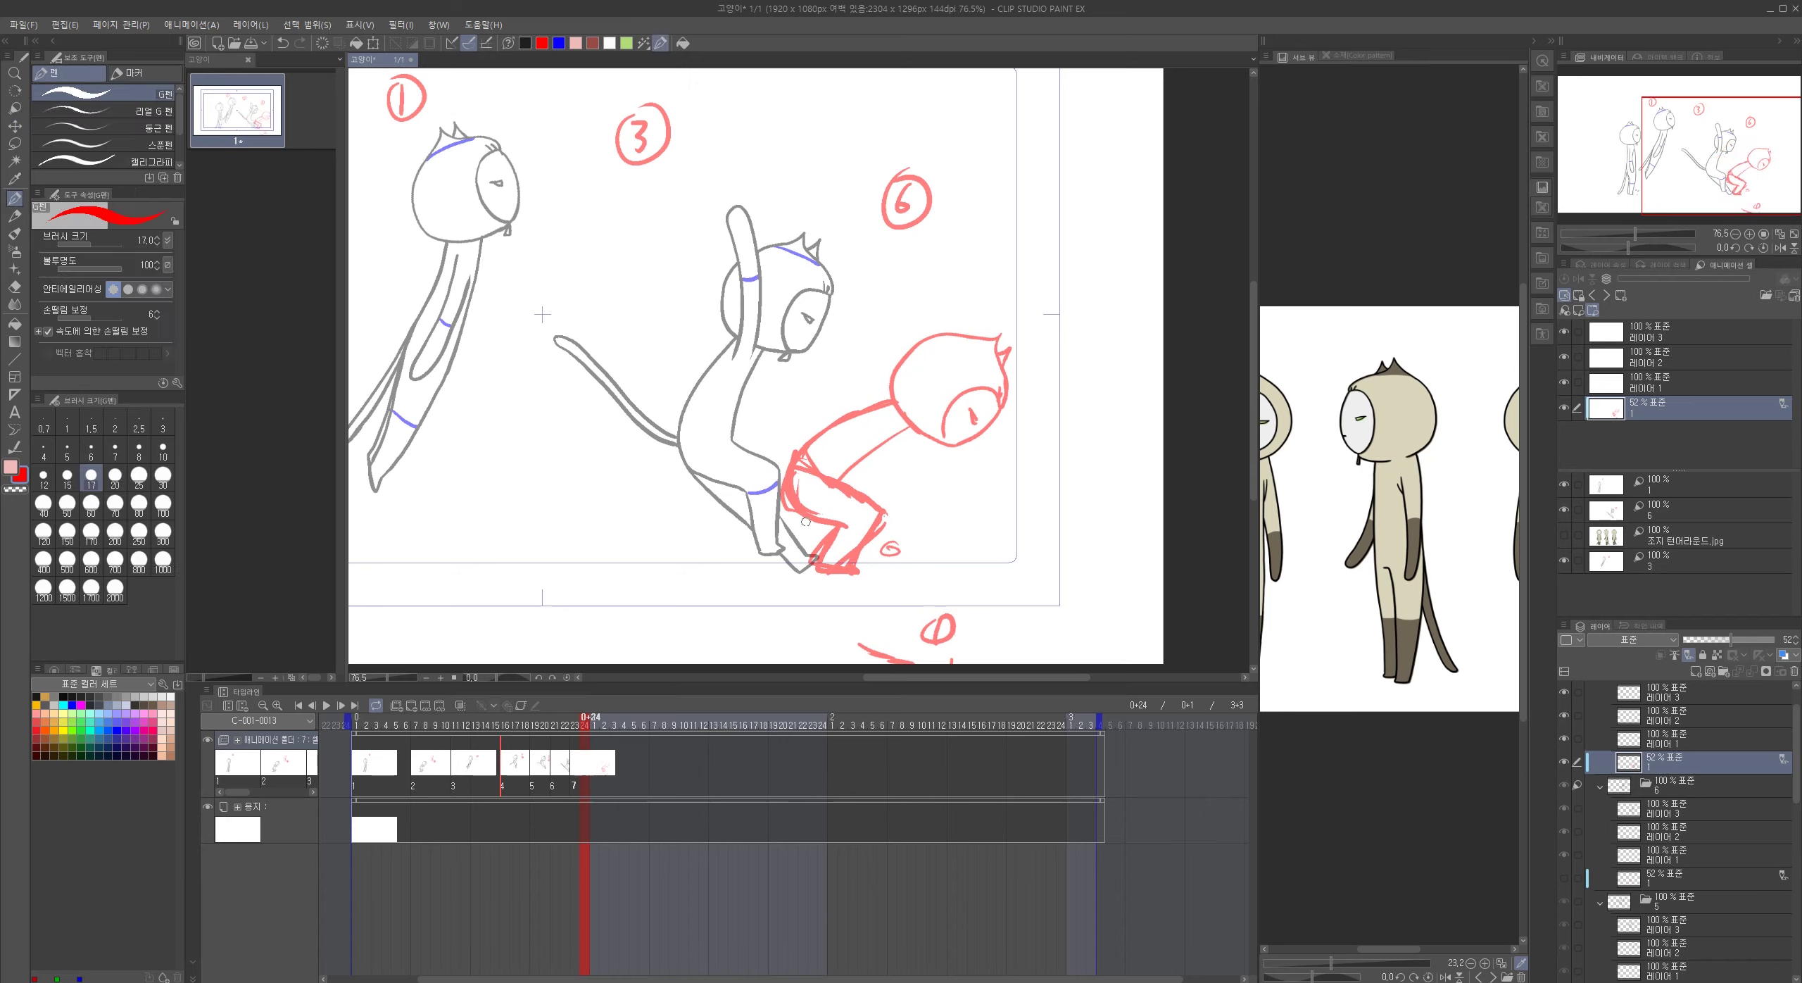
left_click_drag(798, 570, 815, 543)
key("ctrl+z")
left_click(14, 126)
left_click_drag(840, 567, 841, 573)
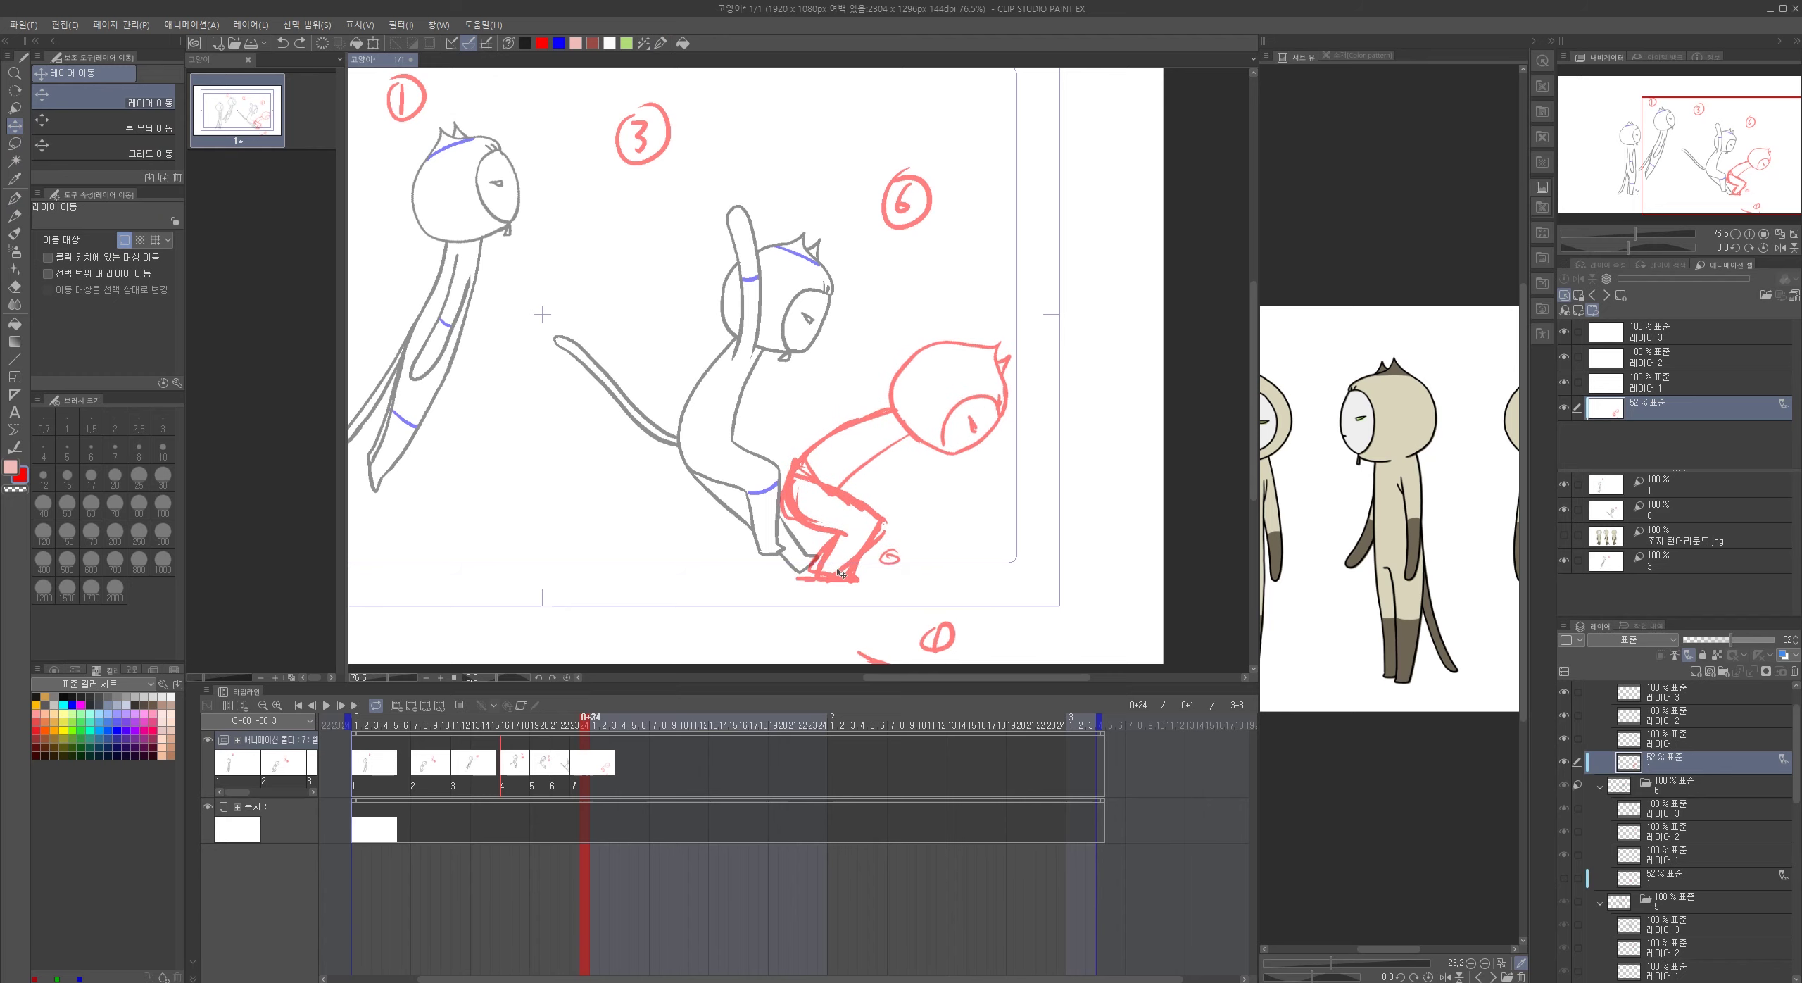
key("p")
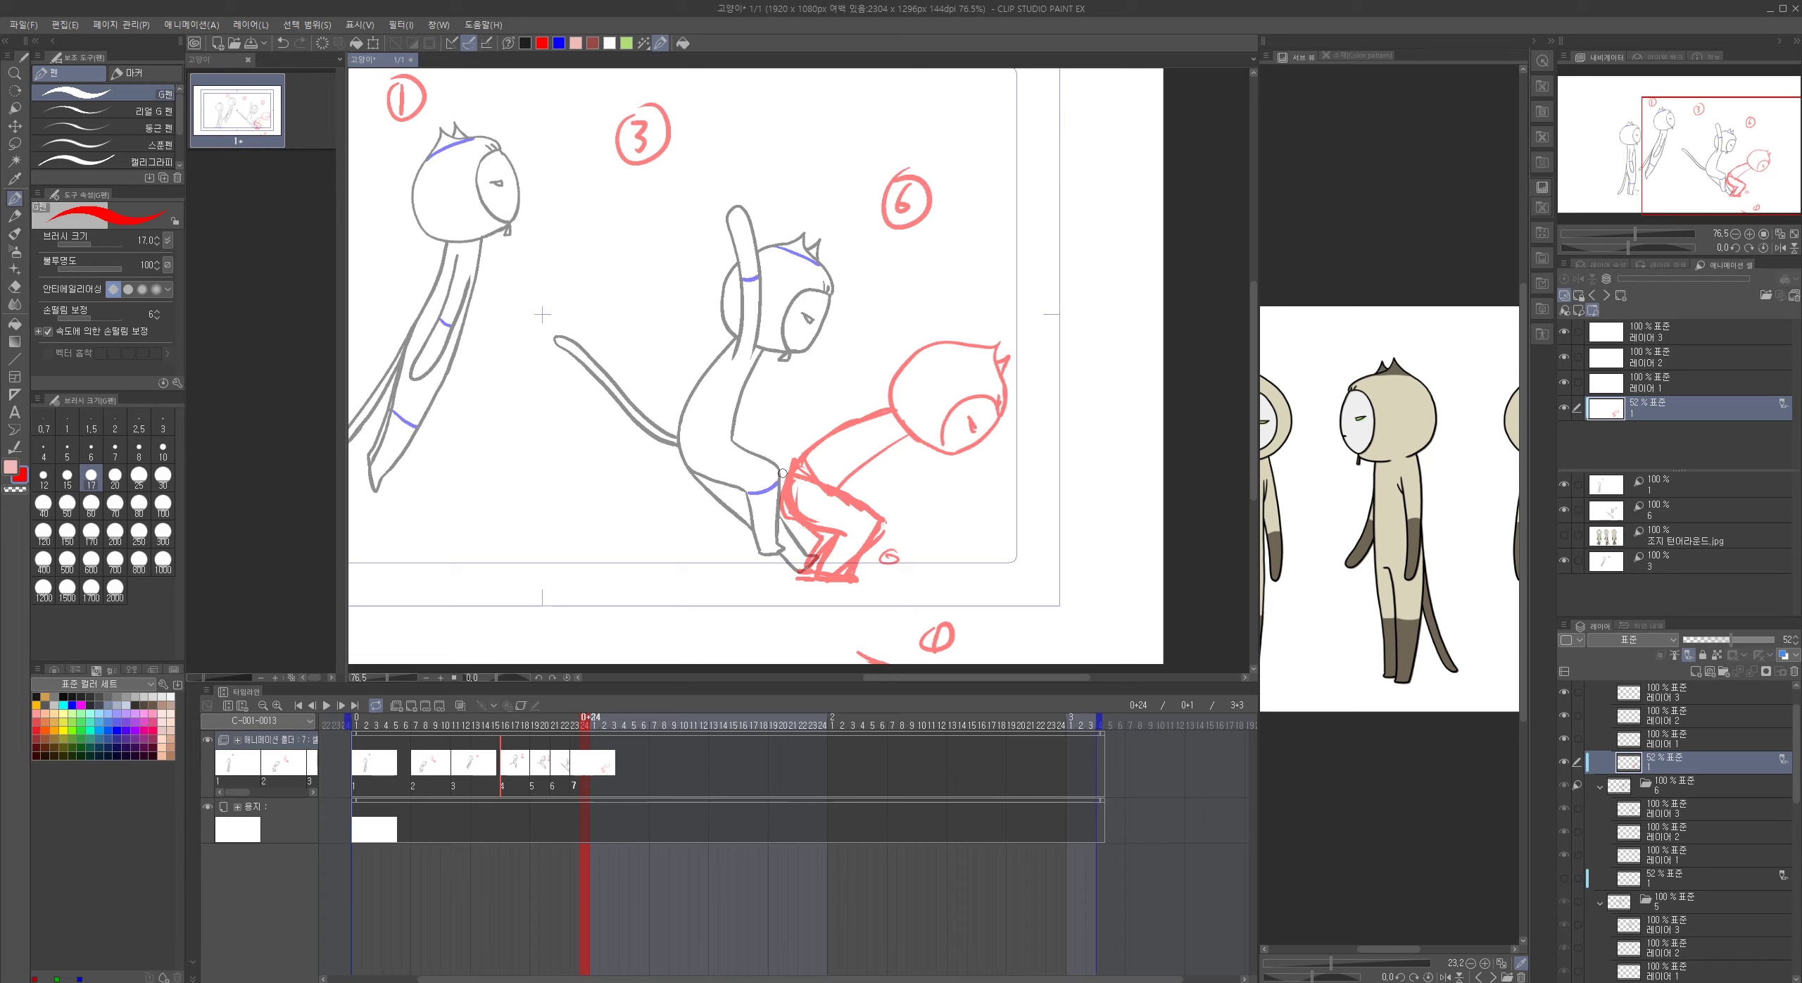
- Sketch the tail in red trailing back from the hips along the cel 6 tail, with an arrow marking its downward motion
mouse_move(628, 401)
left_mouse_down()
mouse_move(773, 493)
mouse_move(732, 487)
mouse_move(639, 412)
mouse_move(760, 484)
mouse_move(827, 435)
left_mouse_up()
key("ctrl+z")
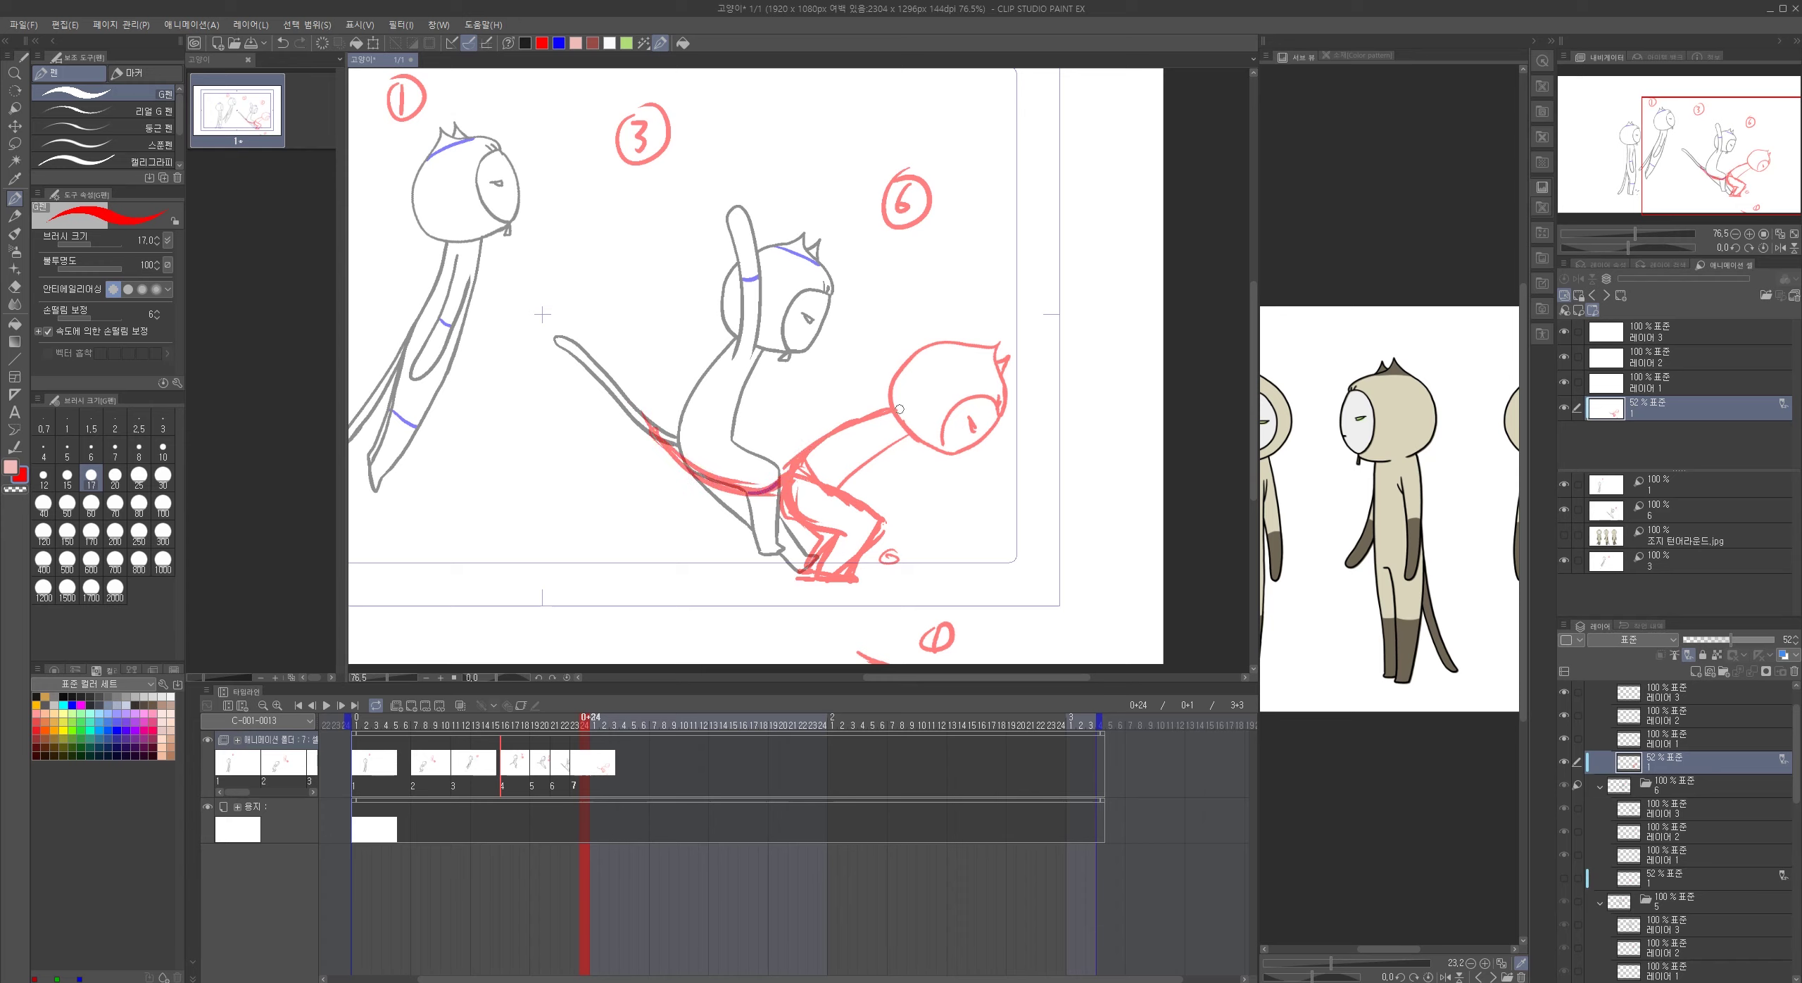
left_click_drag(653, 427, 648, 442)
left_click_drag(559, 341, 643, 418)
mouse_move(688, 437)
left_mouse_down()
mouse_move(713, 467)
mouse_move(708, 521)
left_mouse_up()
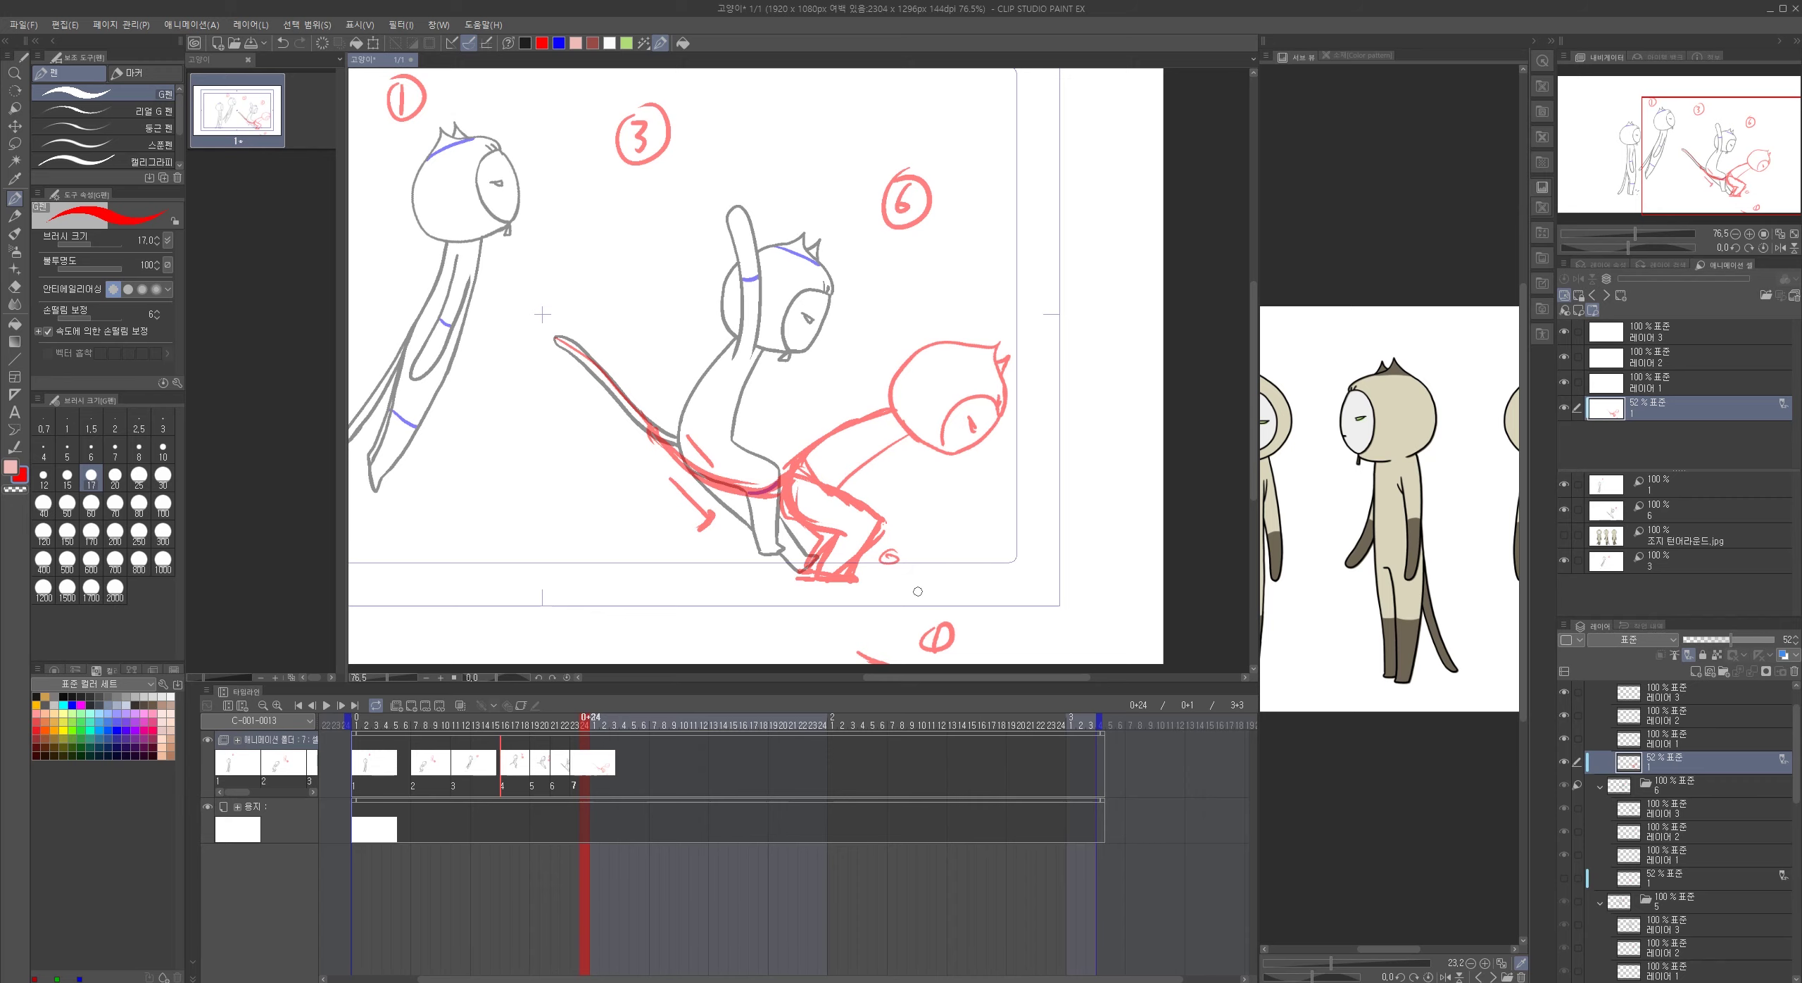
- Sketch the bent arm in red beside the face, undoing and redrawing it until it folds down from the shoulder and back up
mouse_move(914, 442)
left_mouse_down()
mouse_move(945, 521)
mouse_move(916, 451)
mouse_move(924, 497)
mouse_move(925, 480)
left_mouse_up()
left_click_drag(948, 493, 940, 521)
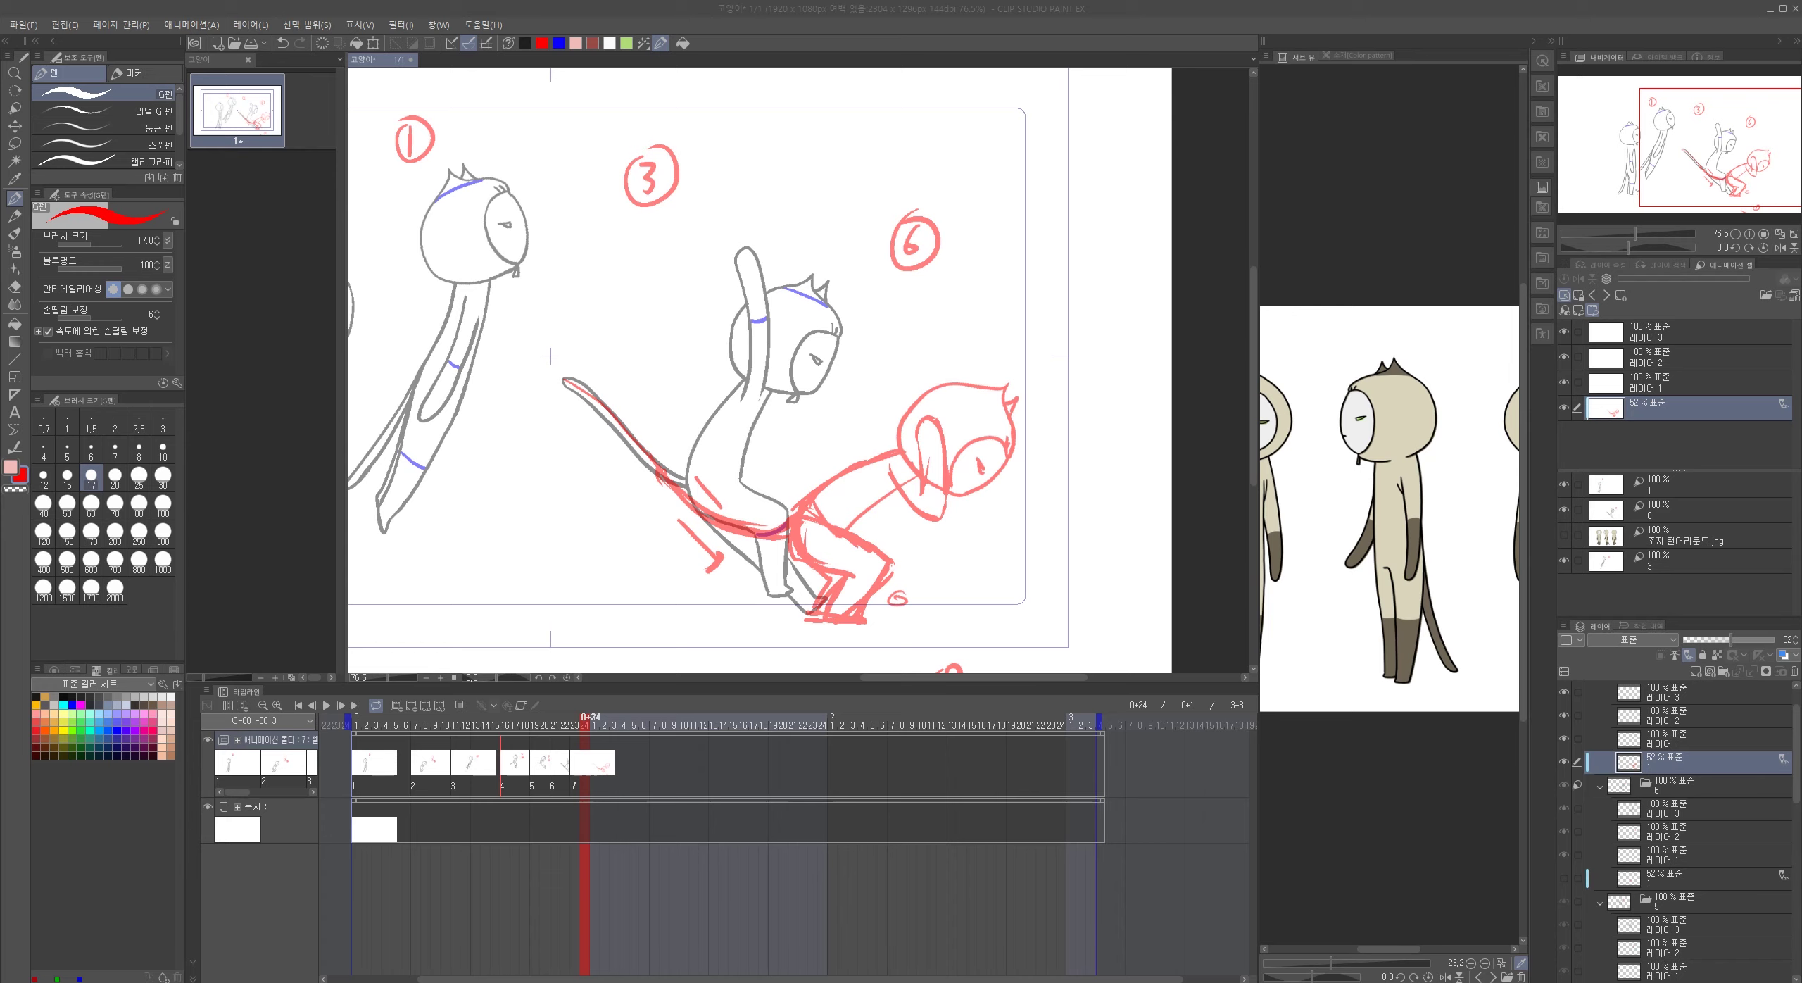
left_click(984, 387)
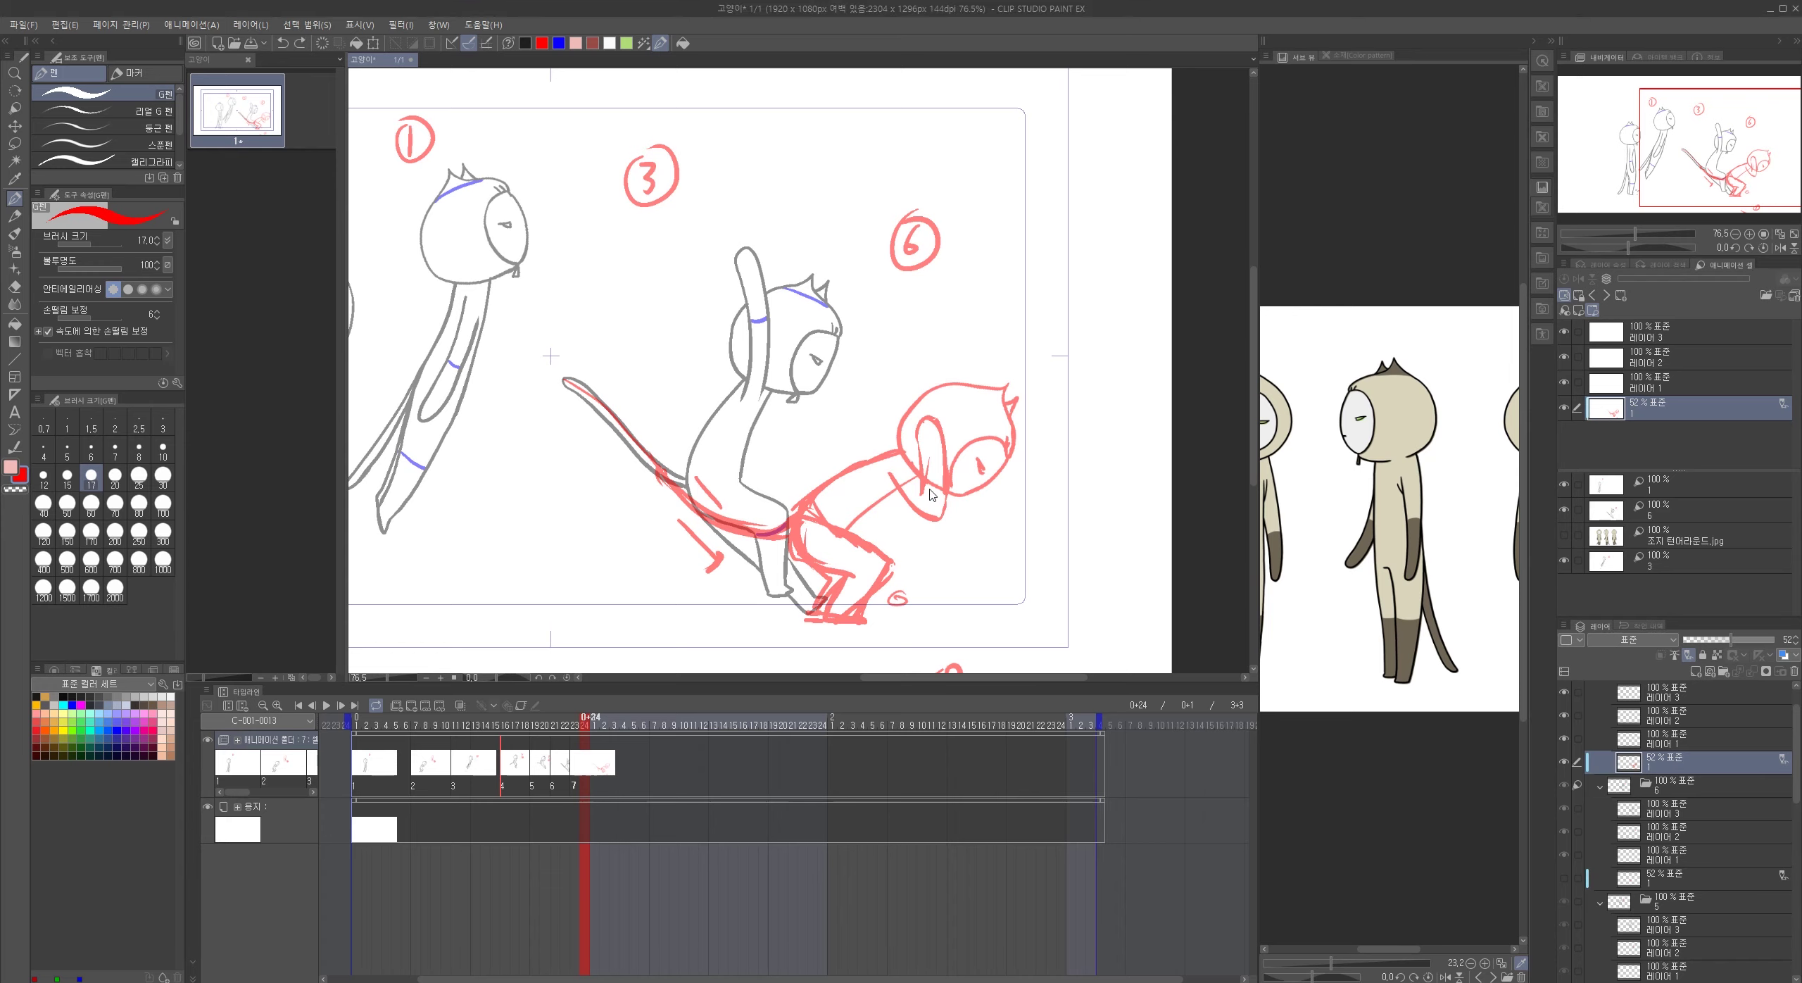
key("ctrl+z")
key("ctrl+z")
key("ctrl+z")
mouse_move(888, 464)
left_mouse_down()
mouse_move(892, 530)
mouse_move(911, 546)
mouse_move(966, 522)
left_mouse_up()
key("ctrl+z")
left_click_drag(897, 464, 908, 529)
key("ctrl+z")
mouse_move(903, 464)
left_mouse_down()
mouse_move(921, 518)
mouse_move(947, 490)
mouse_move(921, 535)
mouse_move(931, 455)
mouse_move(916, 506)
mouse_move(935, 524)
left_mouse_up()
key("ctrl+z")
key("ctrl+z")
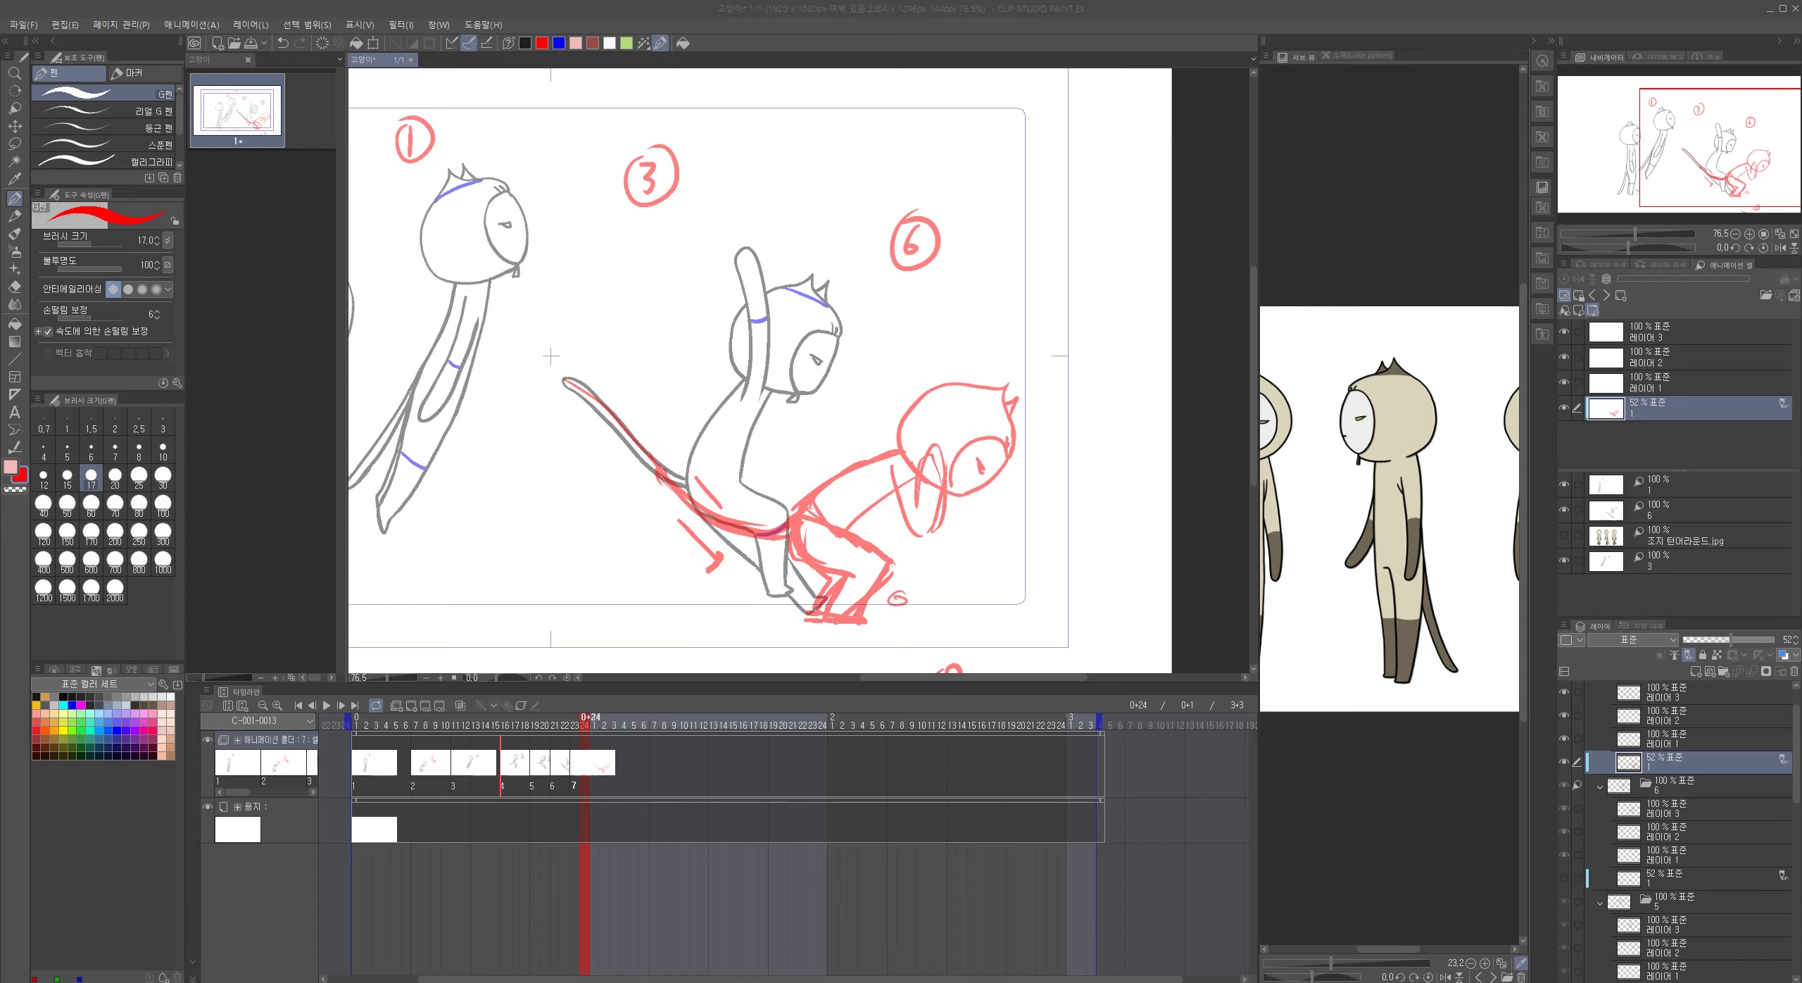
- Mark the forehead pattern line in red, and lasso the head and arm to shift them slightly back toward the body
left_click(984, 404)
left_click_drag(969, 387, 1007, 429)
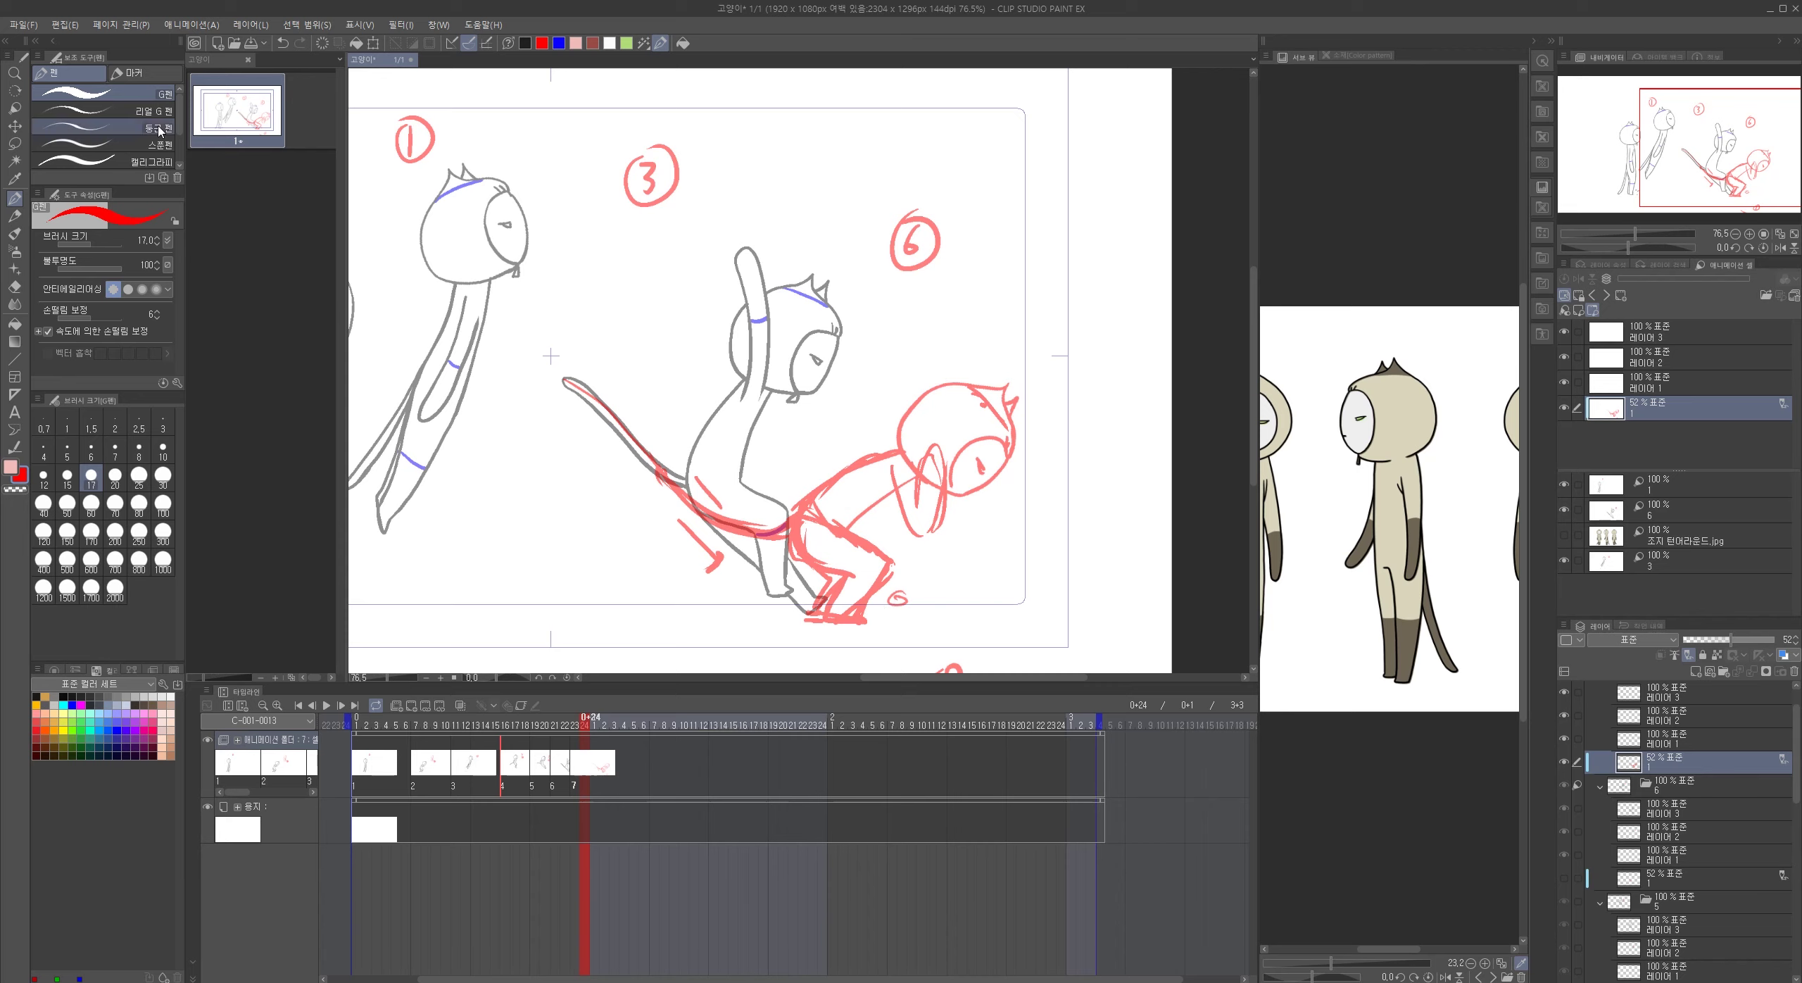
left_click(14, 143)
mouse_move(945, 343)
left_mouse_down()
mouse_move(1066, 451)
mouse_move(991, 366)
left_mouse_up()
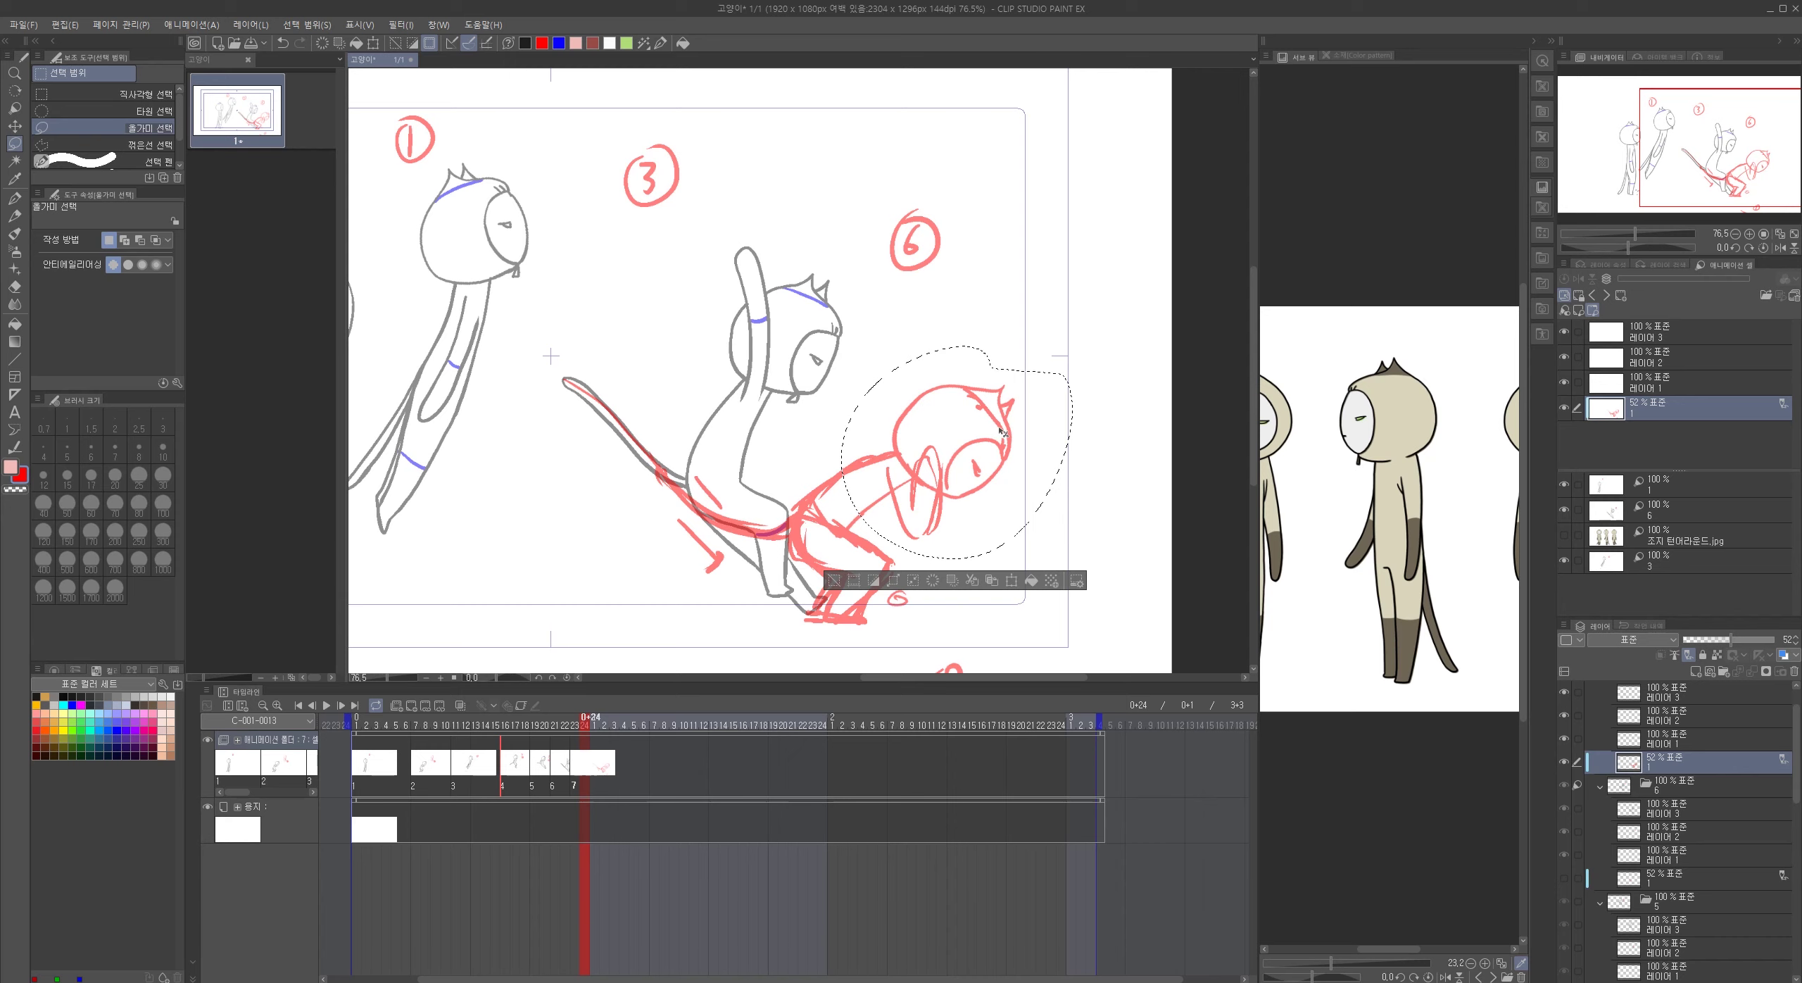
key("ctrl+d")
- Ink the bent arm in black with the G-pen on 레이어 3, following the red draft
left_click(1685, 338)
left_click(524, 44)
left_click_drag(976, 450, 1017, 429)
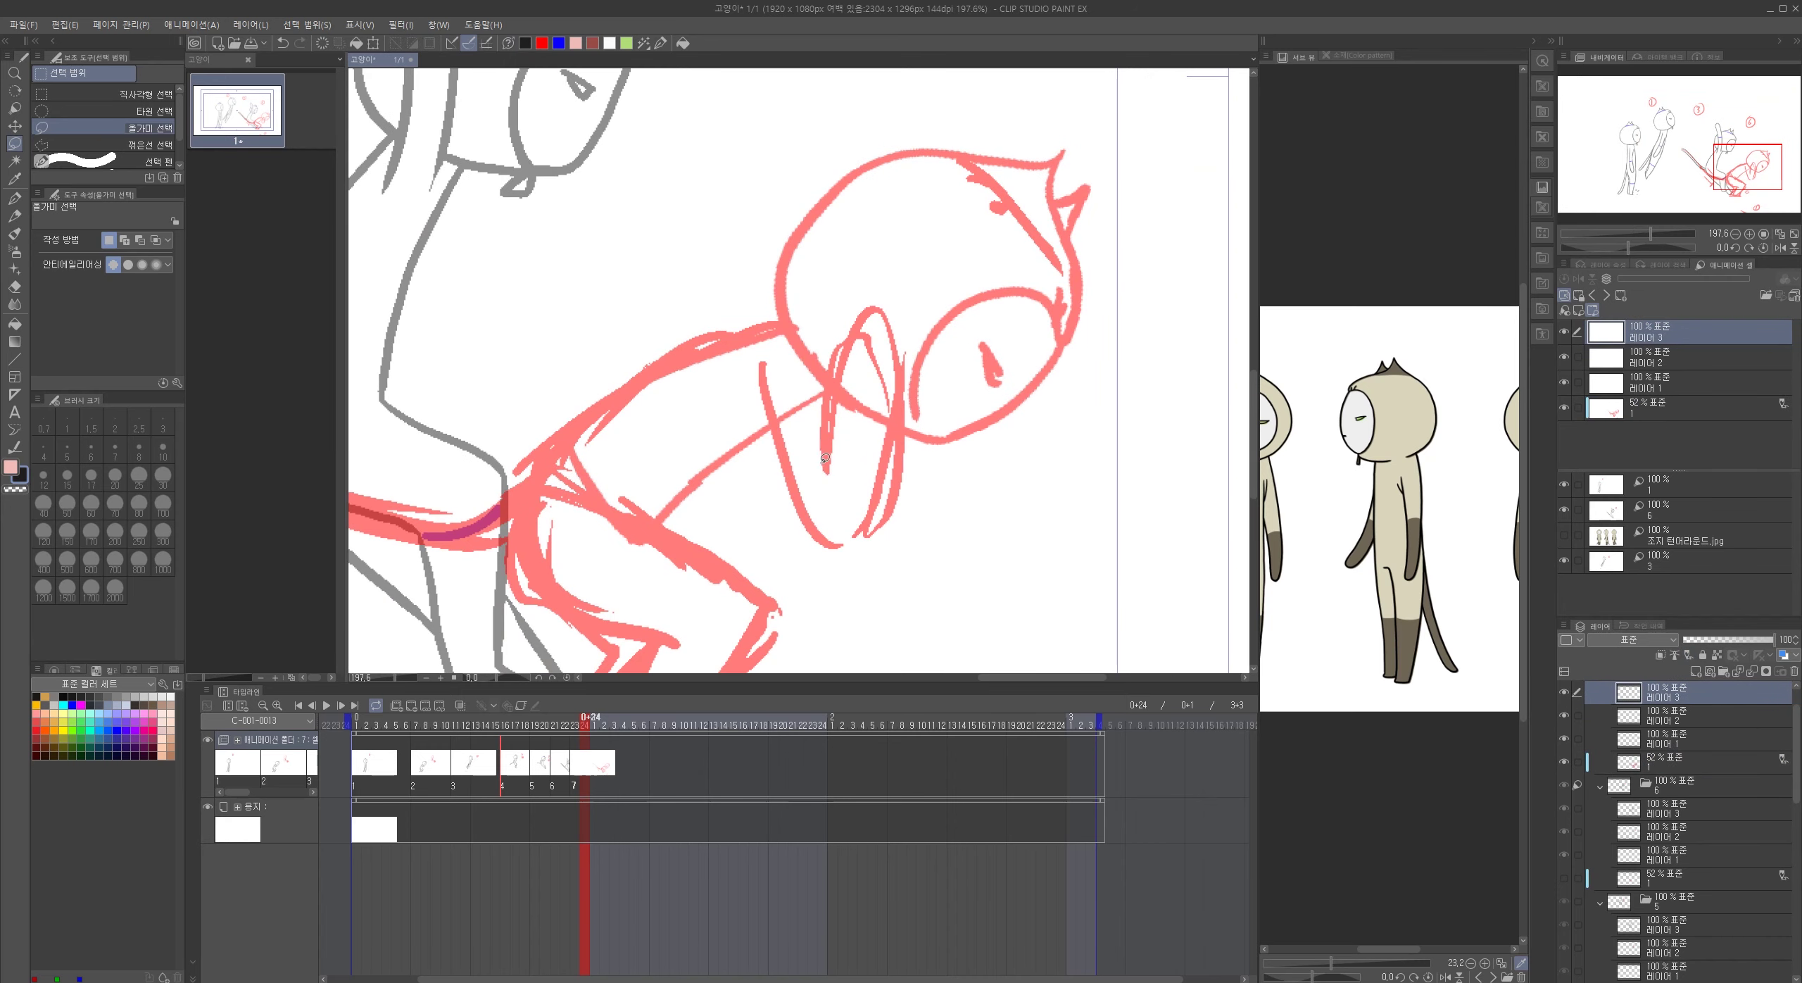
left_click(660, 43)
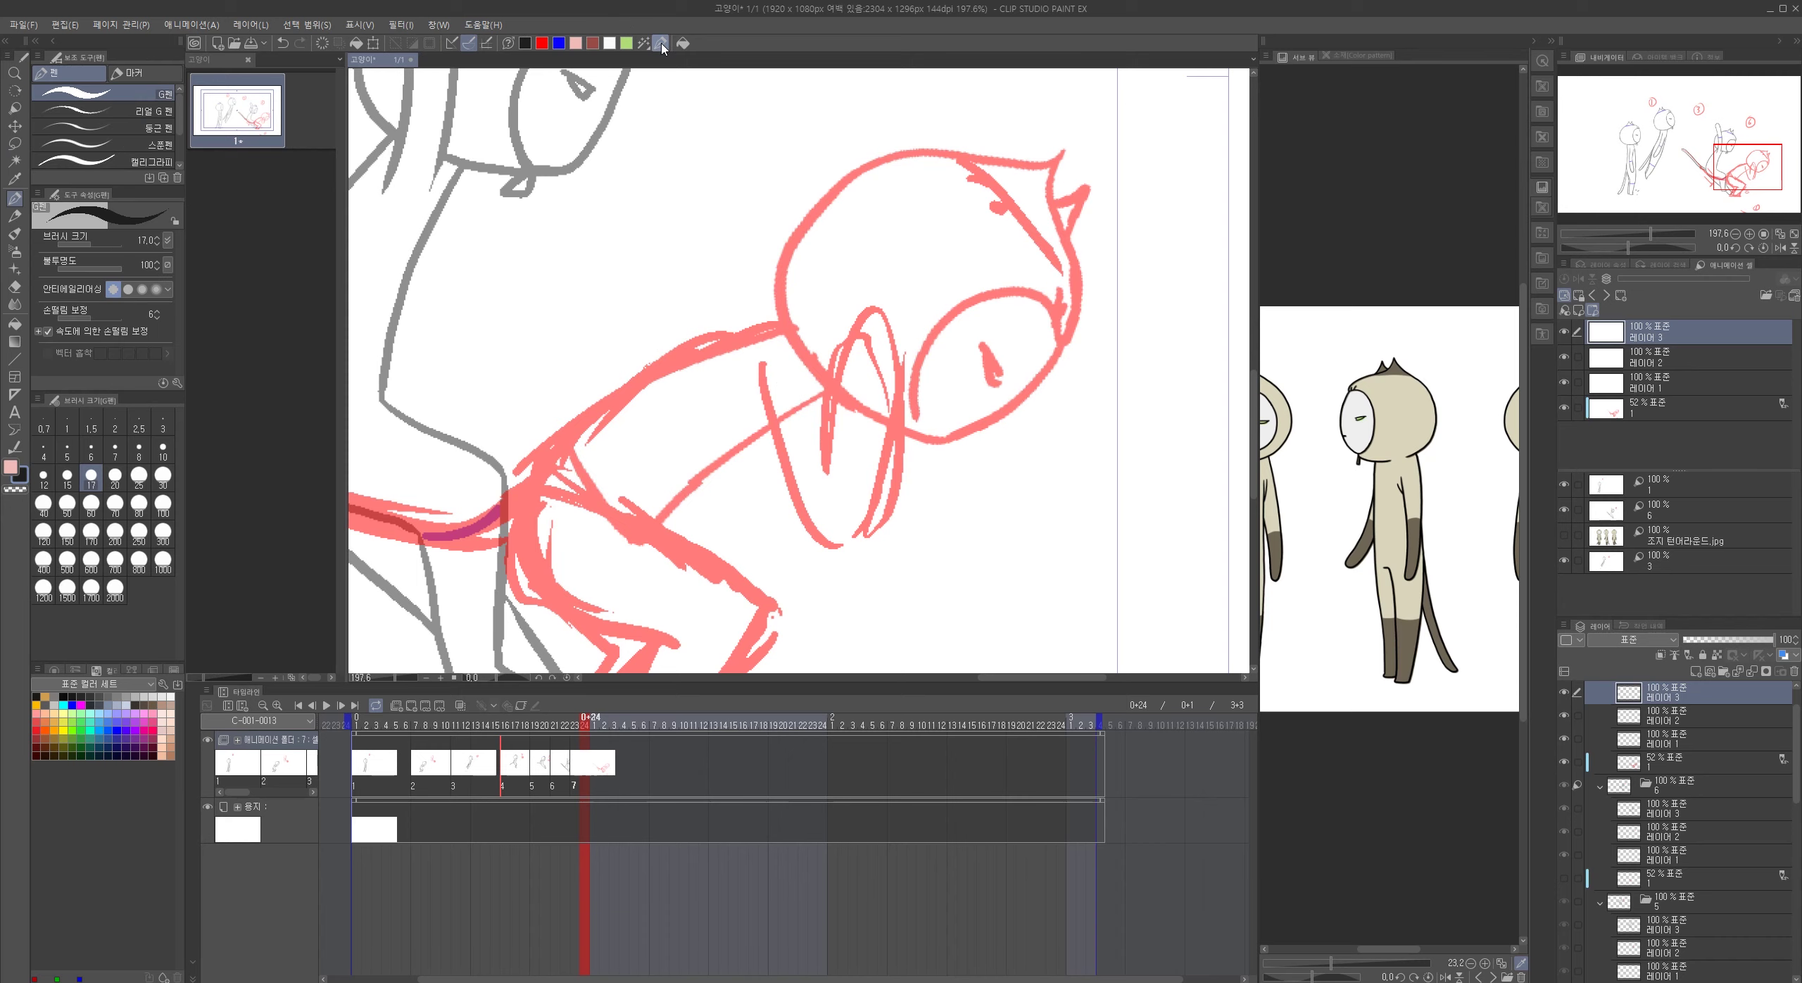
mouse_move(821, 467)
left_mouse_down()
mouse_move(872, 316)
mouse_move(910, 425)
mouse_move(881, 518)
mouse_move(848, 540)
left_mouse_up()
mouse_move(771, 381)
left_mouse_down()
mouse_move(804, 507)
mouse_move(854, 539)
left_mouse_up()
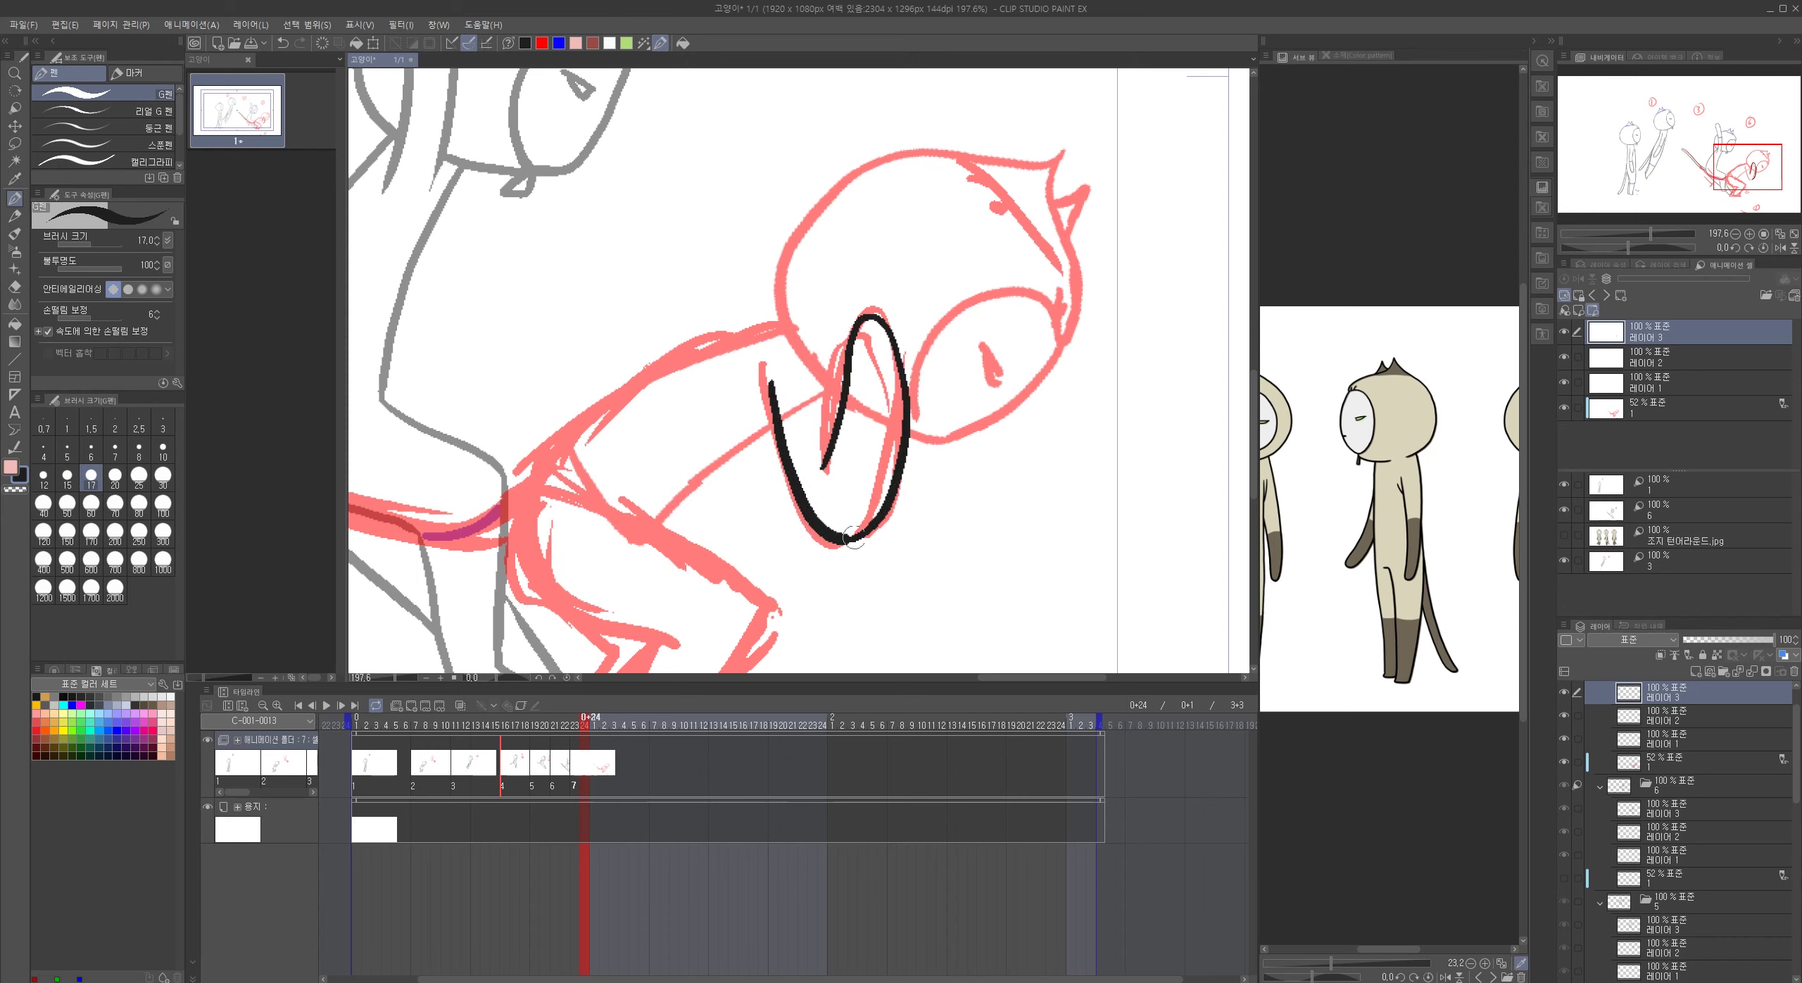
- Ink the head outline, ear tufts, face oval and eye in black over the red draft
scroll(822, 381, "up", 2)
mouse_move(767, 442)
left_mouse_down()
mouse_move(819, 313)
mouse_move(915, 278)
mouse_move(1044, 284)
mouse_move(1057, 456)
mouse_move(1024, 477)
mouse_move(1029, 445)
mouse_move(948, 432)
mouse_move(899, 481)
mouse_move(891, 561)
mouse_move(991, 533)
mouse_move(1044, 468)
left_mouse_up()
mouse_move(1032, 329)
left_mouse_down()
mouse_move(1066, 314)
mouse_move(1050, 365)
left_mouse_up()
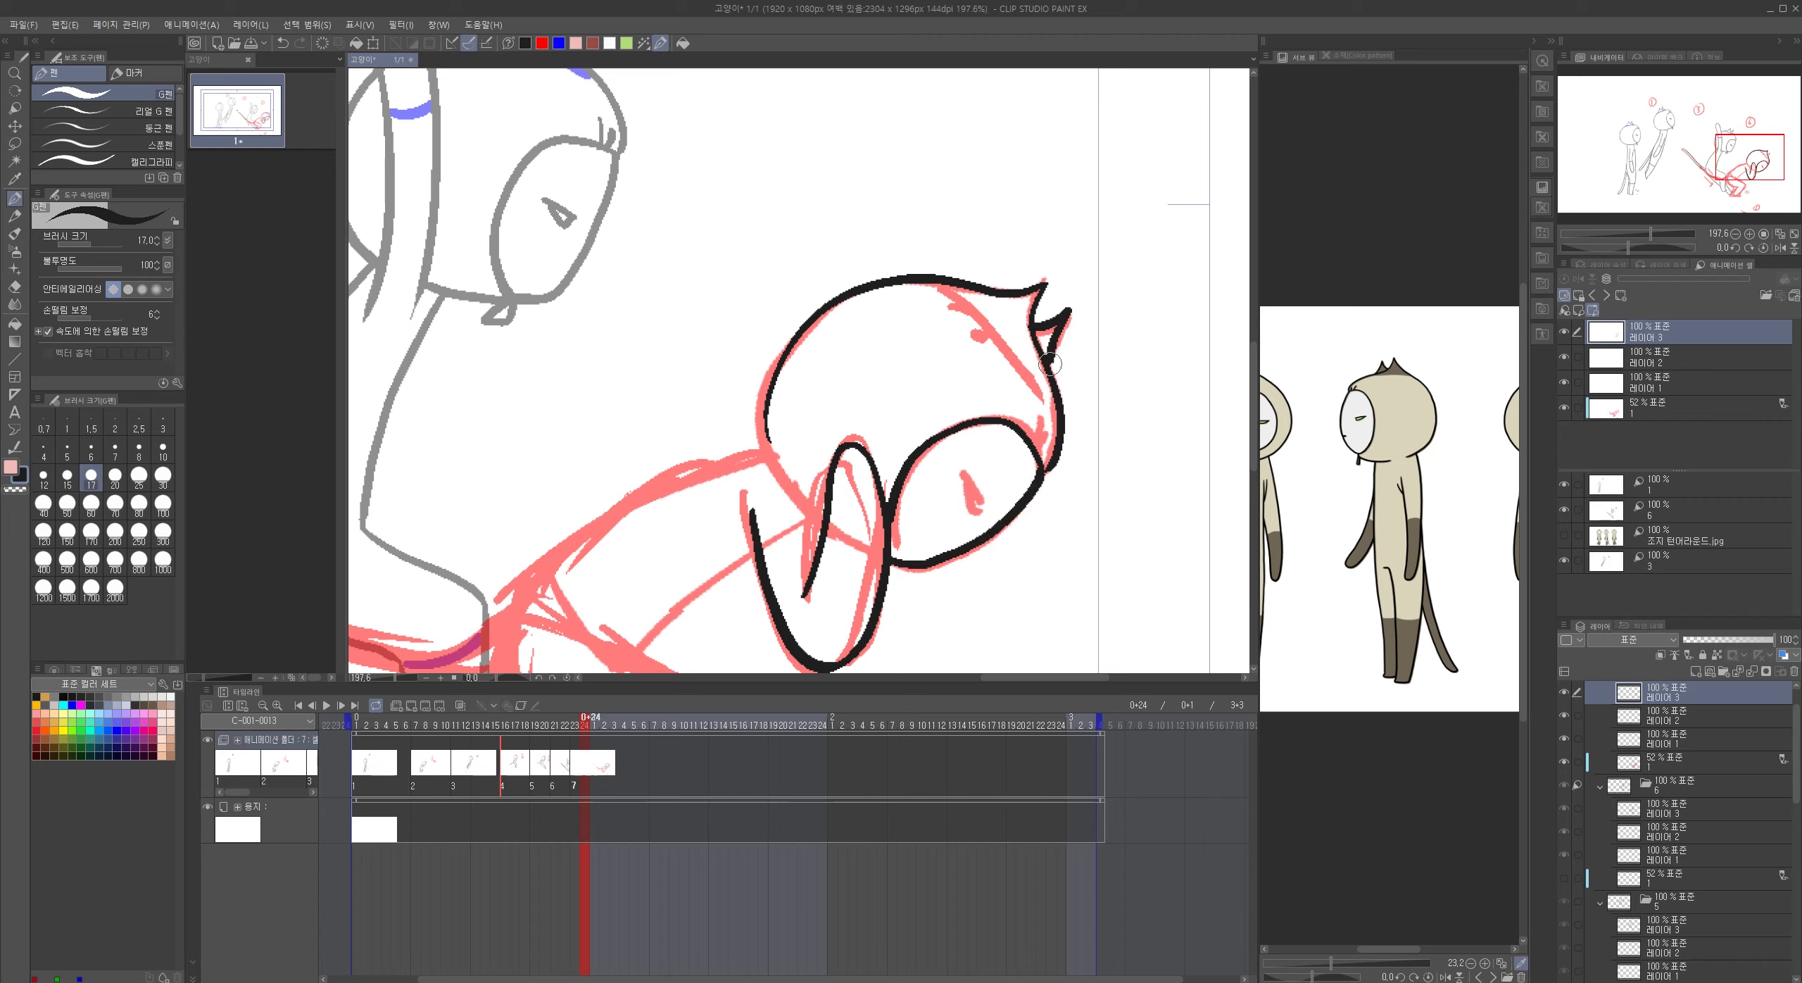
left_click_drag(1038, 452, 1054, 438)
left_click_drag(963, 474, 984, 505)
left_click_drag(965, 477, 980, 508)
mouse_move(803, 451)
left_mouse_down()
mouse_move(826, 398)
mouse_move(814, 440)
left_mouse_up()
key("ctrl+z")
- Ink the back, belly and the front line of the bent thigh and shin in black
mouse_move(787, 346)
left_mouse_down()
mouse_move(819, 448)
mouse_move(940, 373)
left_mouse_up()
mouse_move(940, 291)
left_mouse_down()
mouse_move(802, 338)
mouse_move(692, 445)
left_mouse_up()
mouse_move(920, 400)
left_mouse_down()
mouse_move(813, 503)
mouse_move(863, 327)
mouse_move(974, 422)
mouse_move(881, 535)
left_mouse_up()
key("ctrl+z")
mouse_move(834, 317)
left_mouse_down()
mouse_move(966, 443)
mouse_move(893, 553)
left_mouse_up()
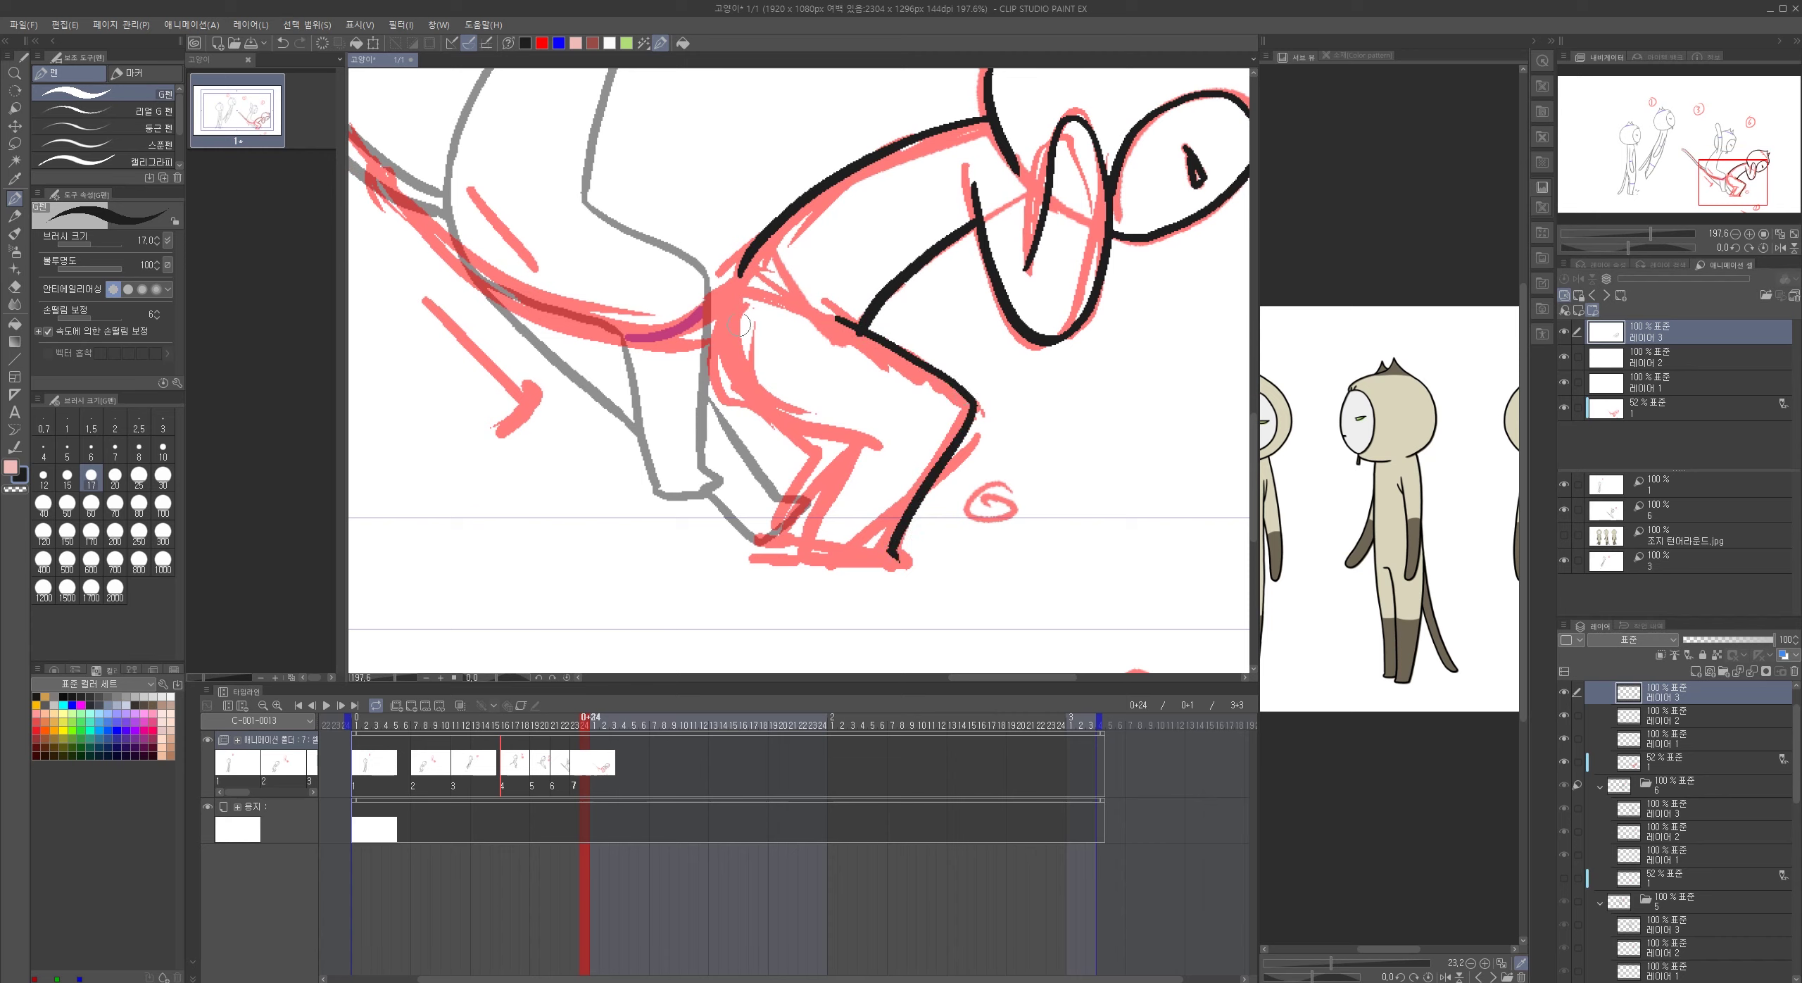
- Ink the rump, the rear lines of the legs and both feet in black
mouse_move(741, 267)
left_mouse_down()
mouse_move(743, 385)
mouse_move(869, 450)
mouse_move(826, 556)
mouse_move(890, 562)
left_mouse_up()
key("ctrl+z")
mouse_move(866, 449)
left_mouse_down()
mouse_move(837, 556)
mouse_move(901, 563)
left_mouse_up()
mouse_move(755, 392)
left_mouse_down()
mouse_move(820, 461)
mouse_move(797, 542)
mouse_move(830, 544)
left_mouse_up()
left_click_drag(1020, 384, 1002, 540)
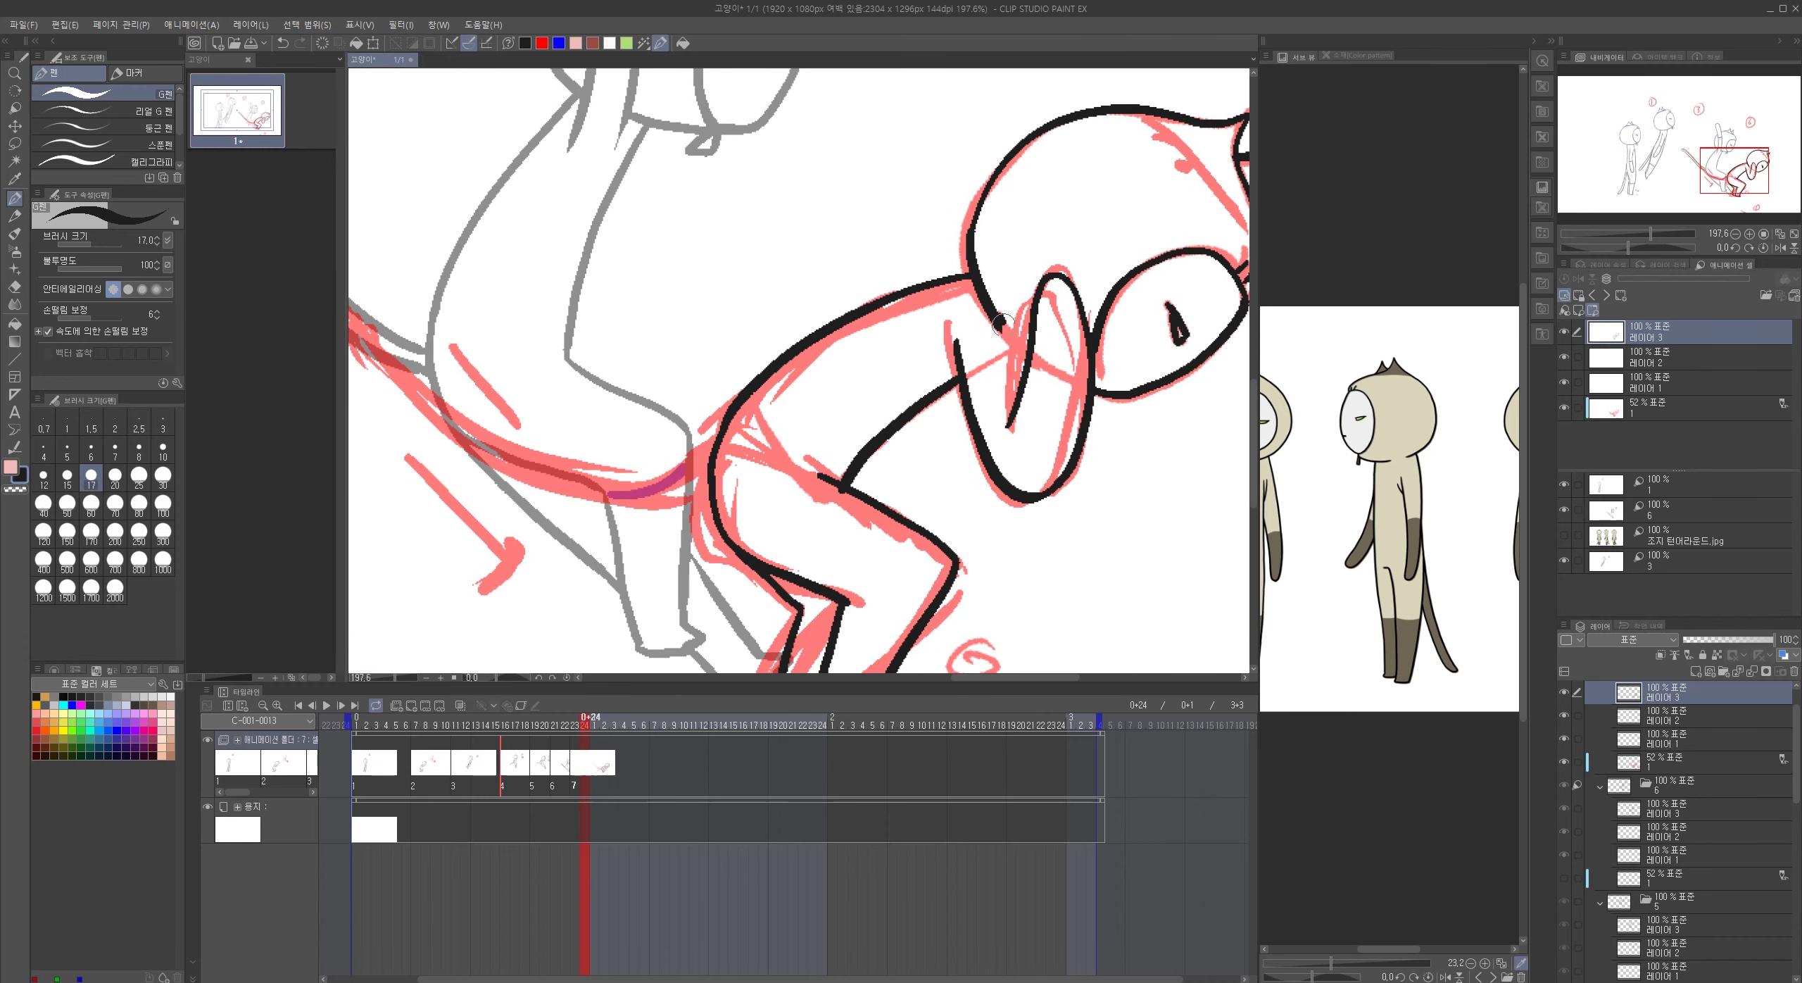
- Ink the tail in black, curving back from the hips along the red draft
left_click_drag(951, 465, 1167, 362)
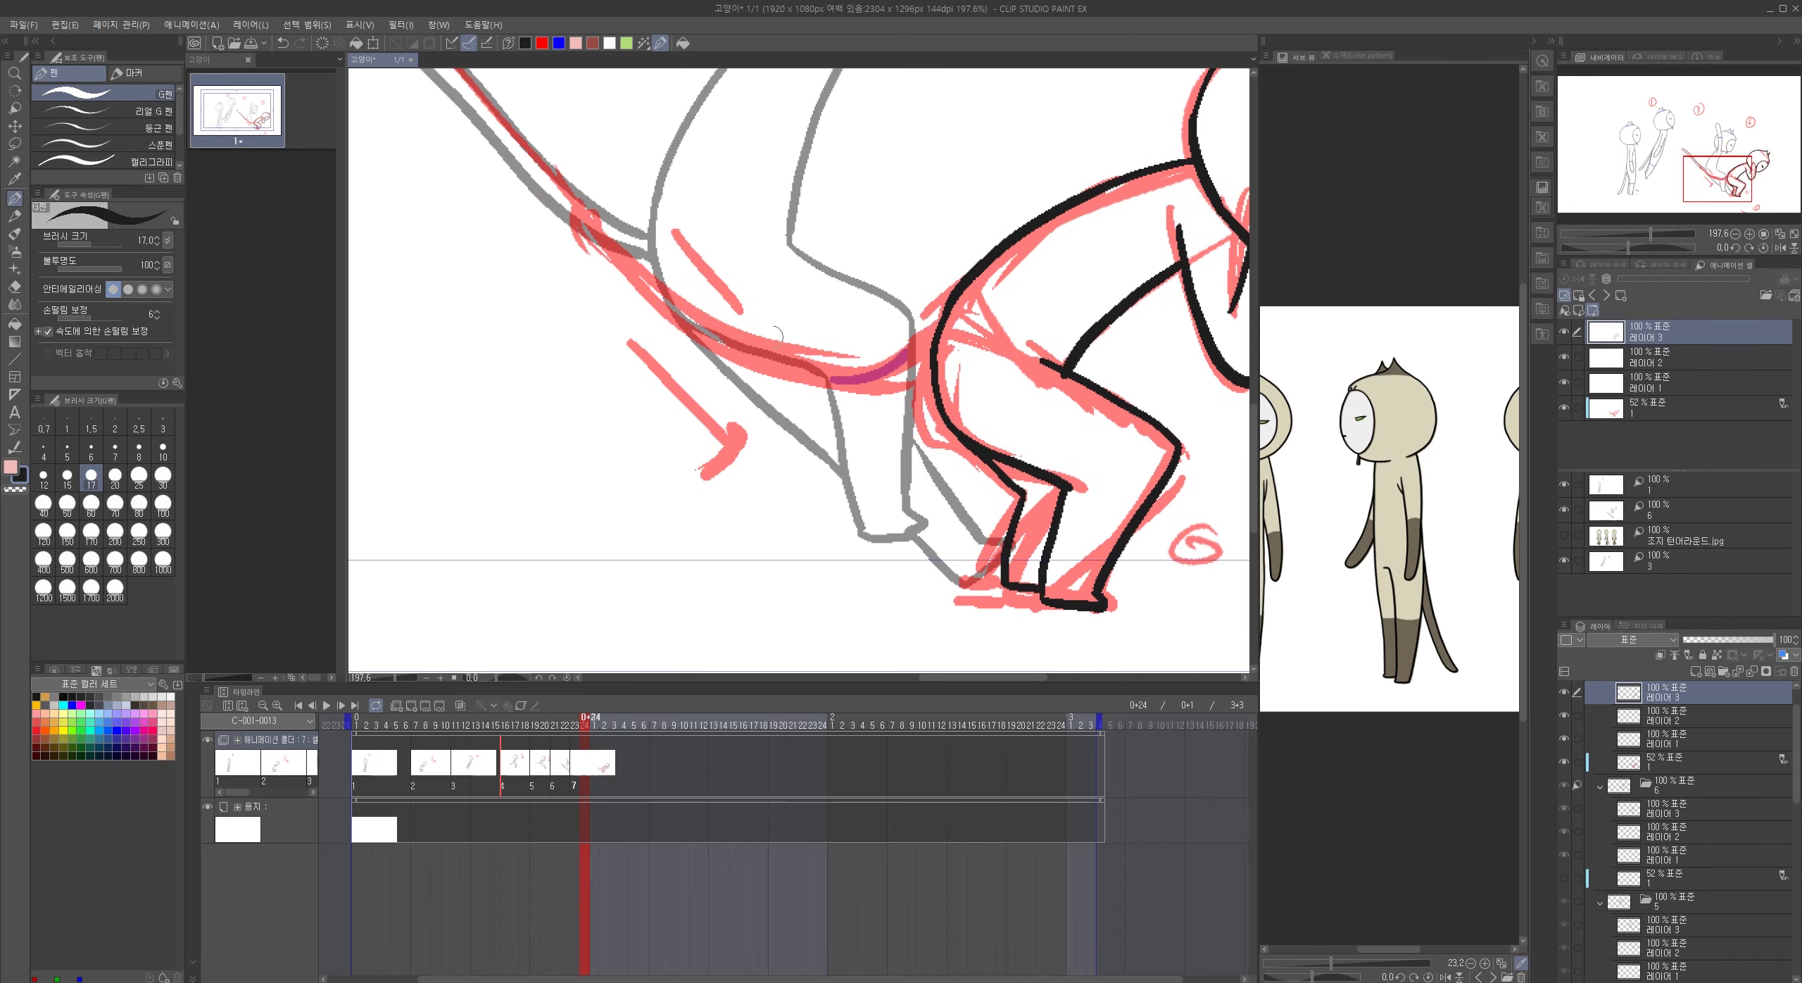
mouse_move(606, 260)
left_mouse_down()
mouse_move(723, 357)
mouse_move(836, 386)
mouse_move(888, 380)
left_mouse_up()
key("ctrl+z")
mouse_move(942, 312)
left_mouse_down()
mouse_move(842, 368)
mouse_move(769, 352)
mouse_move(628, 243)
mouse_move(618, 255)
mouse_move(633, 288)
mouse_move(772, 377)
mouse_move(827, 388)
mouse_move(935, 350)
left_mouse_up()
- Draw the blue pattern boundary lines across the forehead, arm and legs on 레이어 2
scroll(1047, 375, "down", 5)
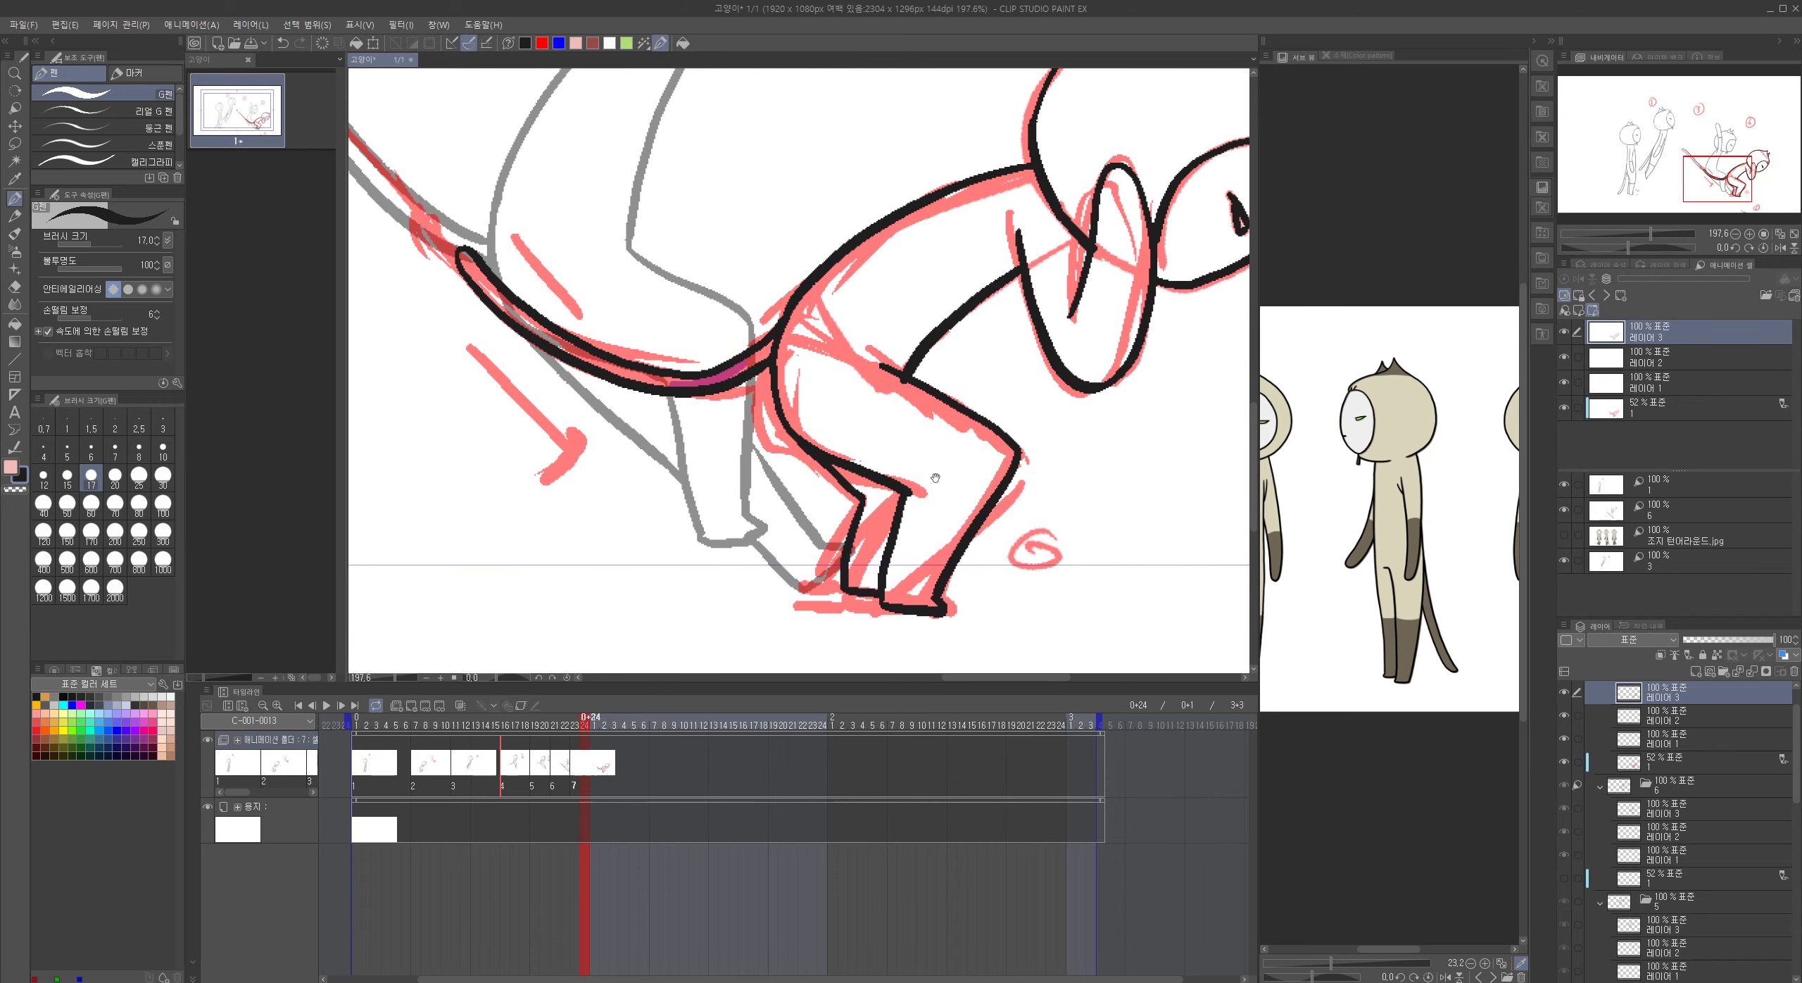
left_click_drag(1020, 543, 996, 544)
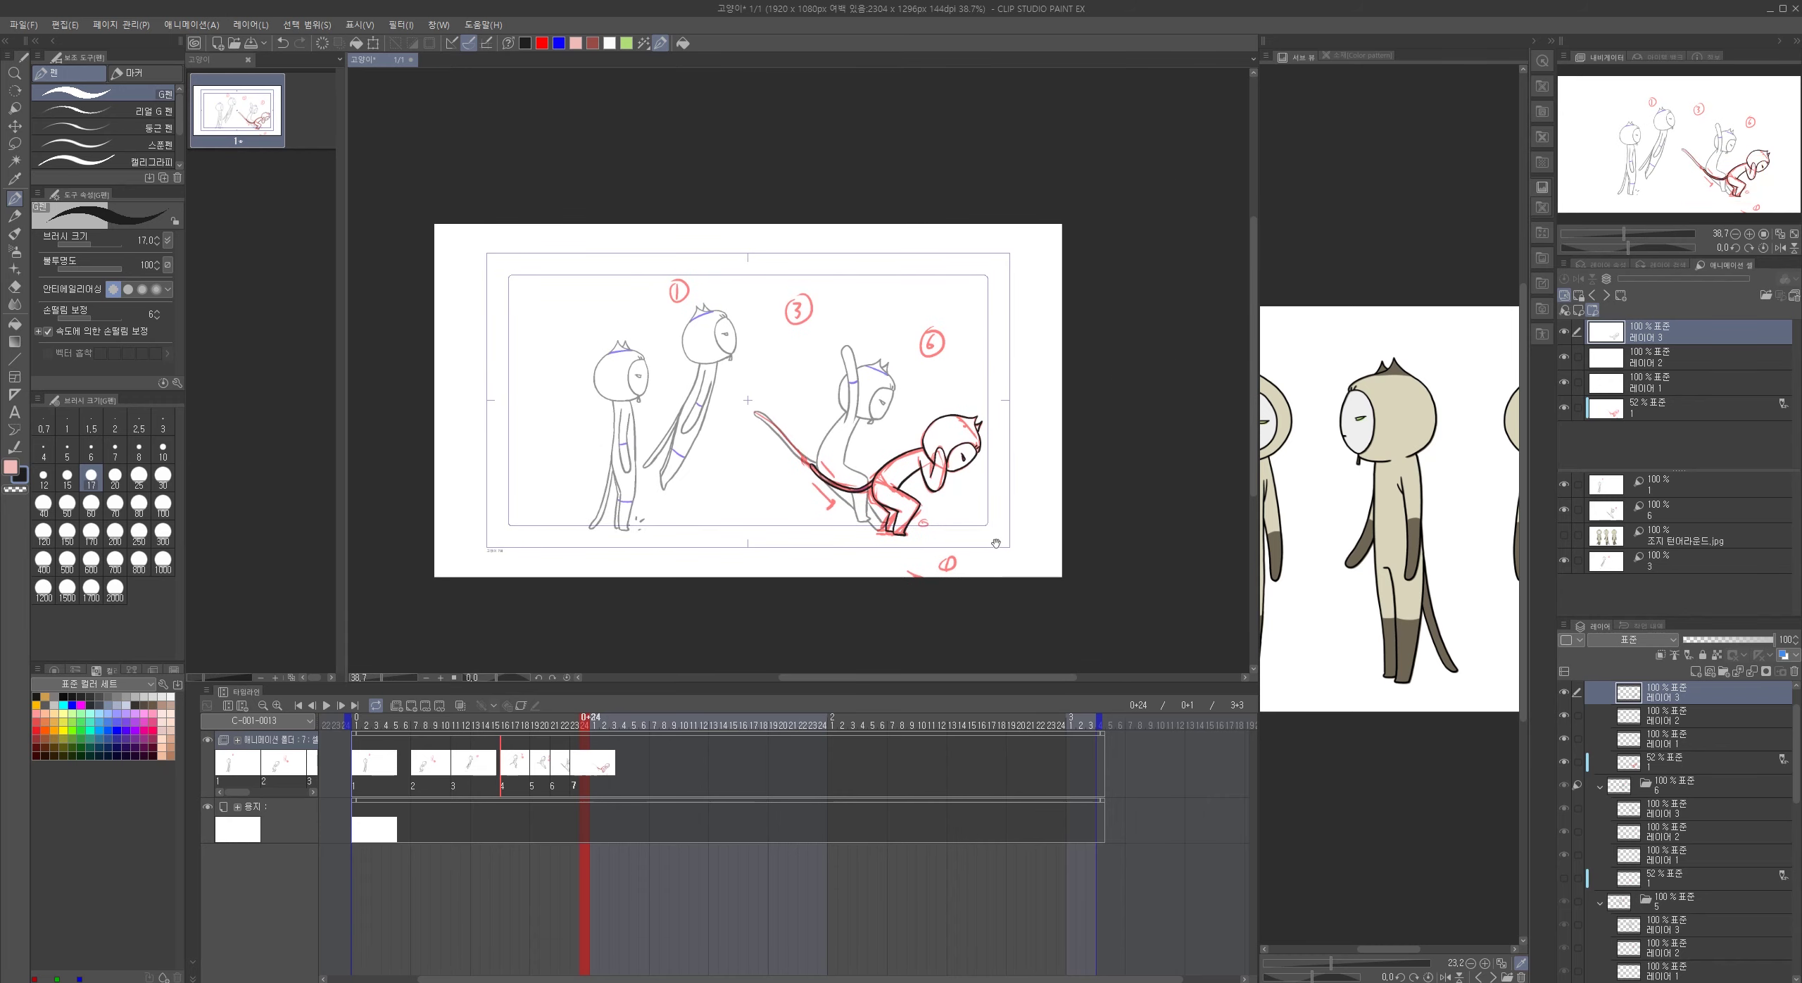
left_click_drag(976, 466, 1056, 466)
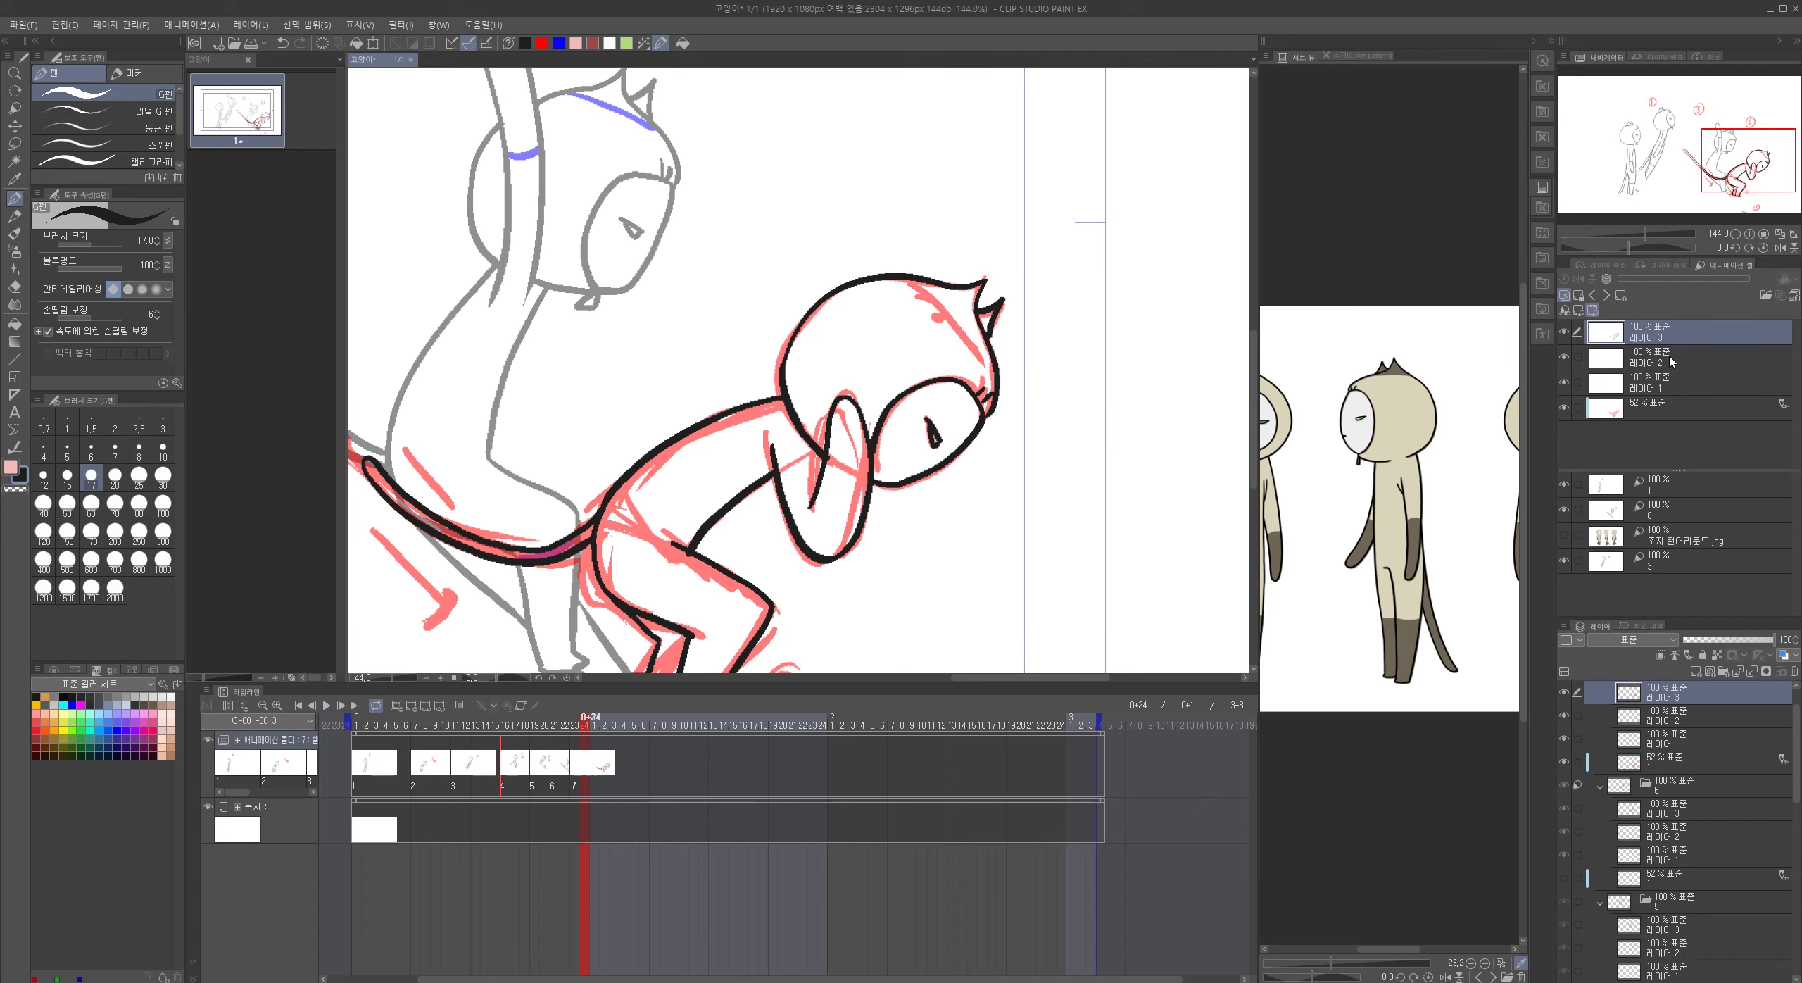
left_click(1672, 360)
left_click(559, 44)
left_click_drag(818, 487, 864, 510)
left_click_drag(928, 283, 986, 347)
mouse_move(692, 638)
left_mouse_down()
mouse_move(763, 427)
mouse_move(825, 425)
mouse_move(756, 428)
left_mouse_up()
mouse_move(887, 460)
left_mouse_down()
mouse_move(803, 461)
mouse_move(895, 564)
left_mouse_up()
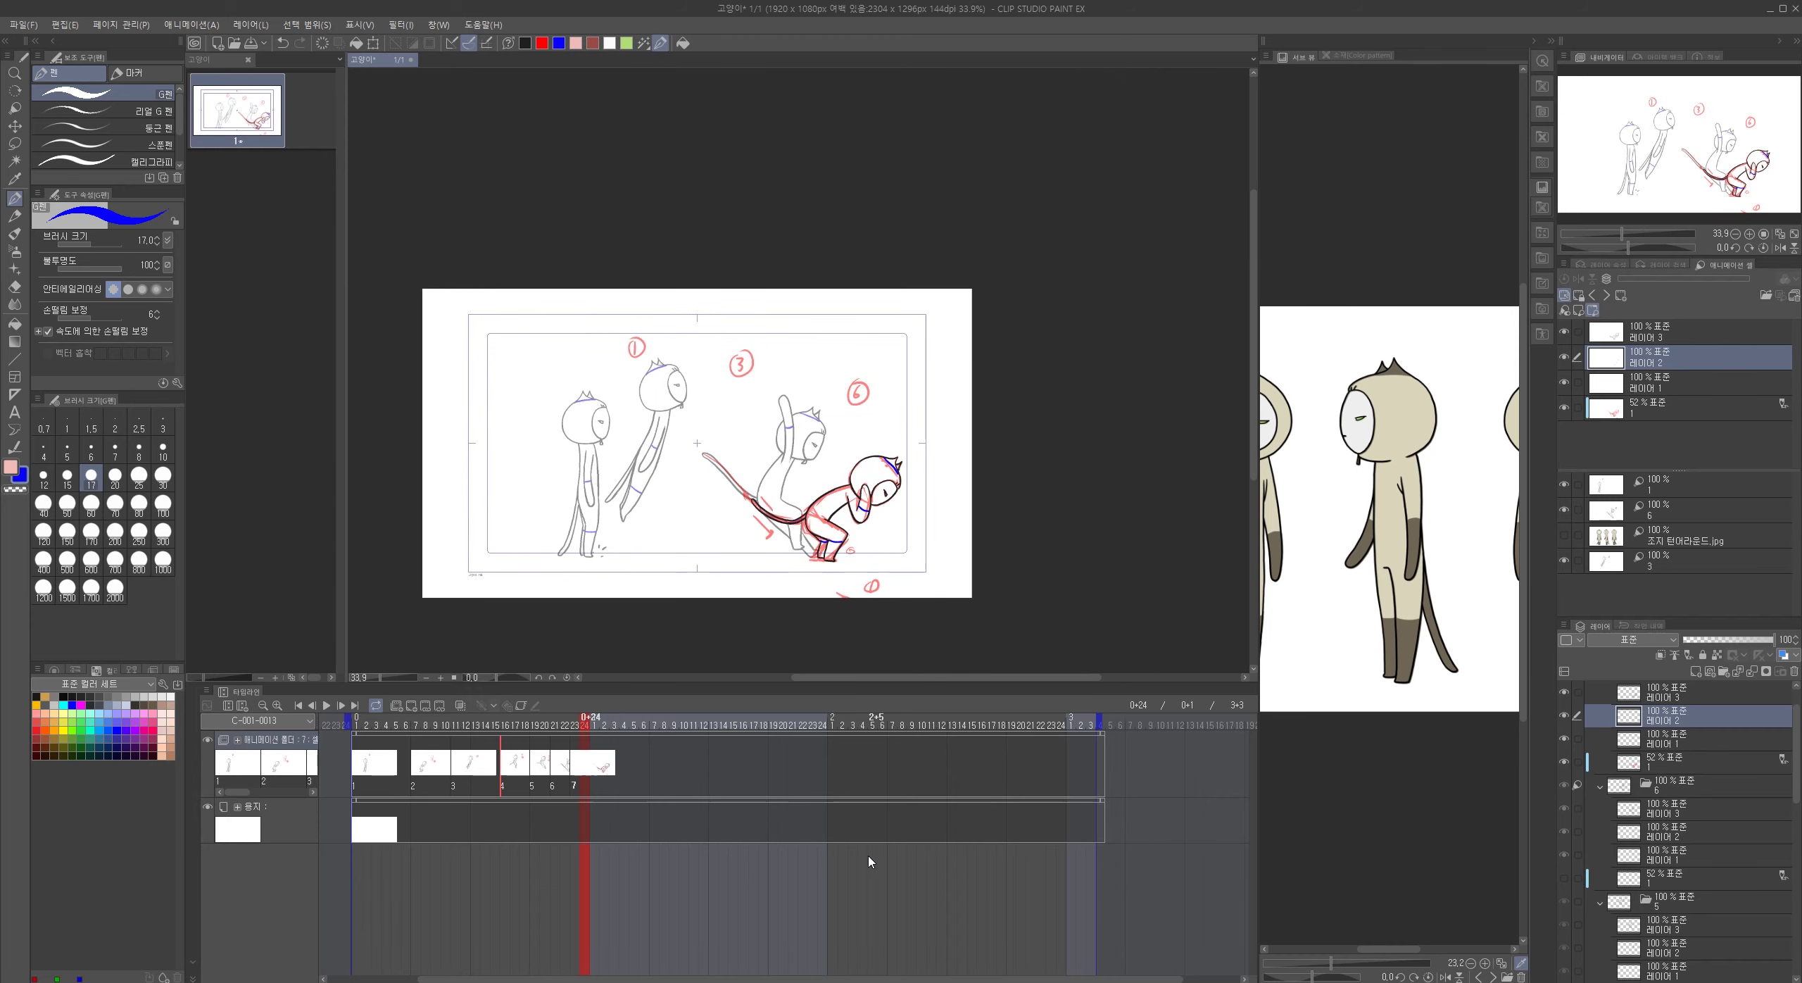
- Move to frame 25, label the landing pose in red with a circled 7 and a Z-like mark above it, and hide the red draft layer
mouse_move(596, 744)
left_mouse_down()
mouse_move(561, 729)
mouse_move(596, 732)
left_mouse_up()
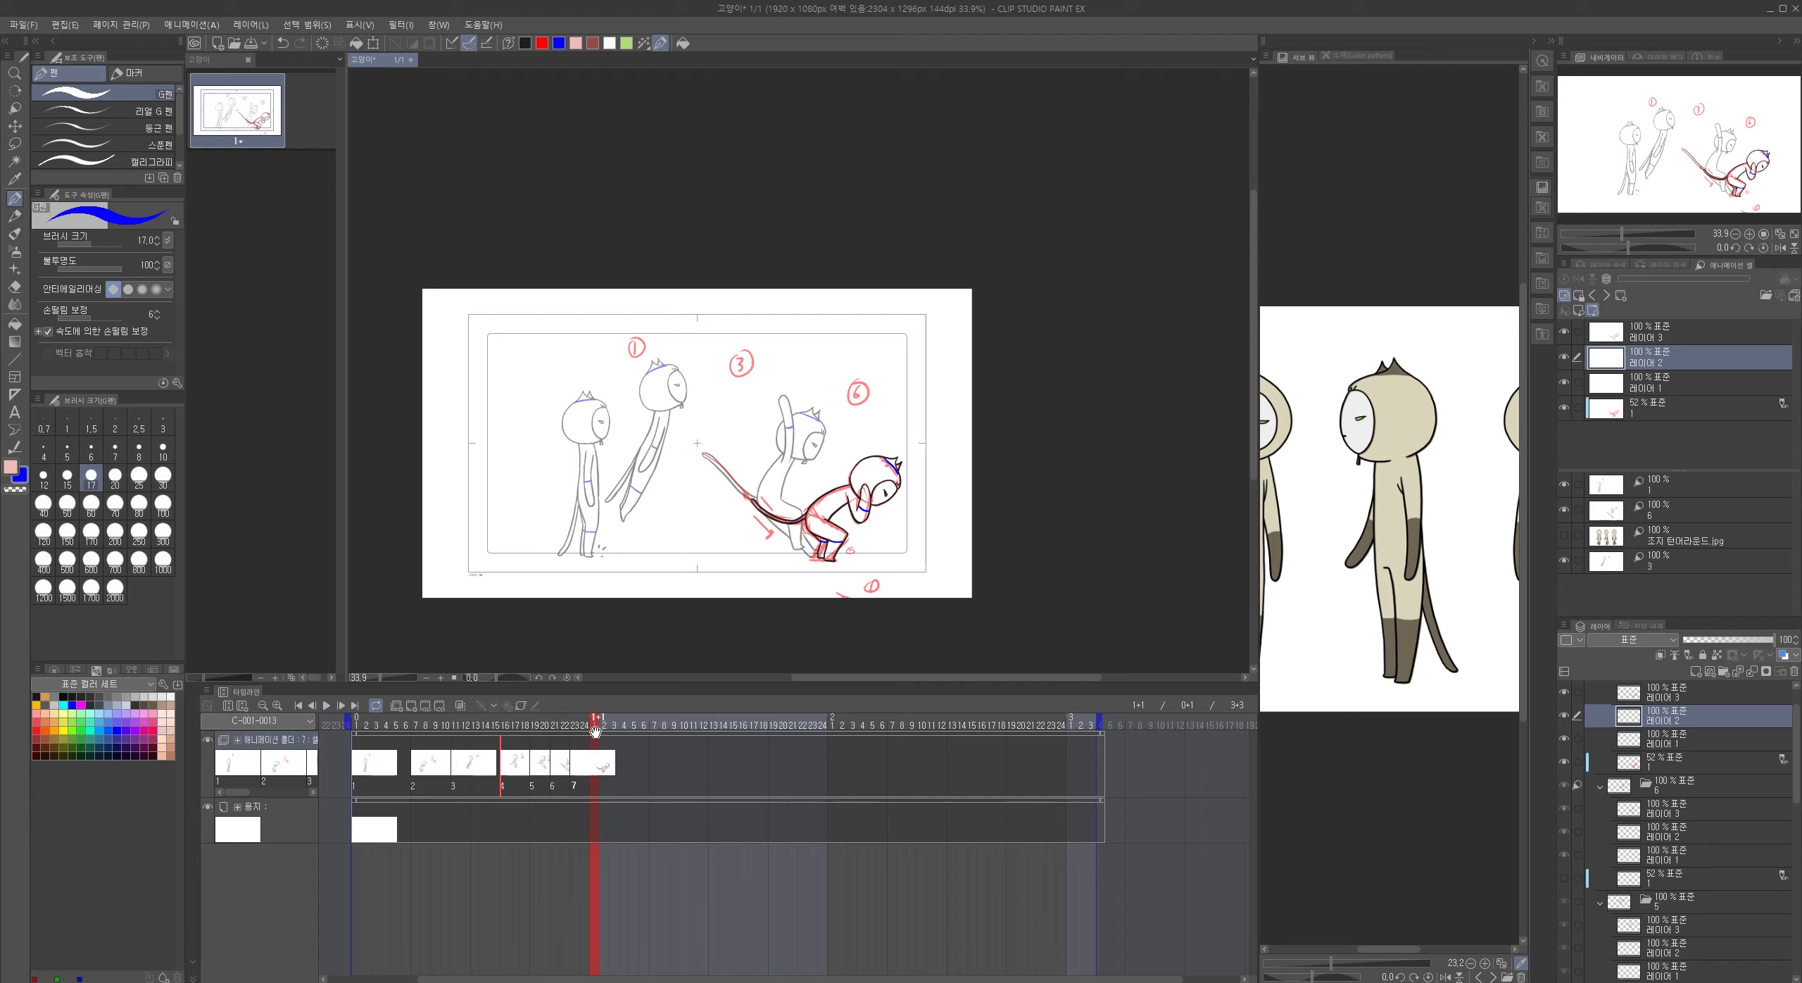
left_click(542, 43)
mouse_move(899, 407)
left_mouse_down()
mouse_move(903, 425)
mouse_move(914, 393)
left_mouse_up()
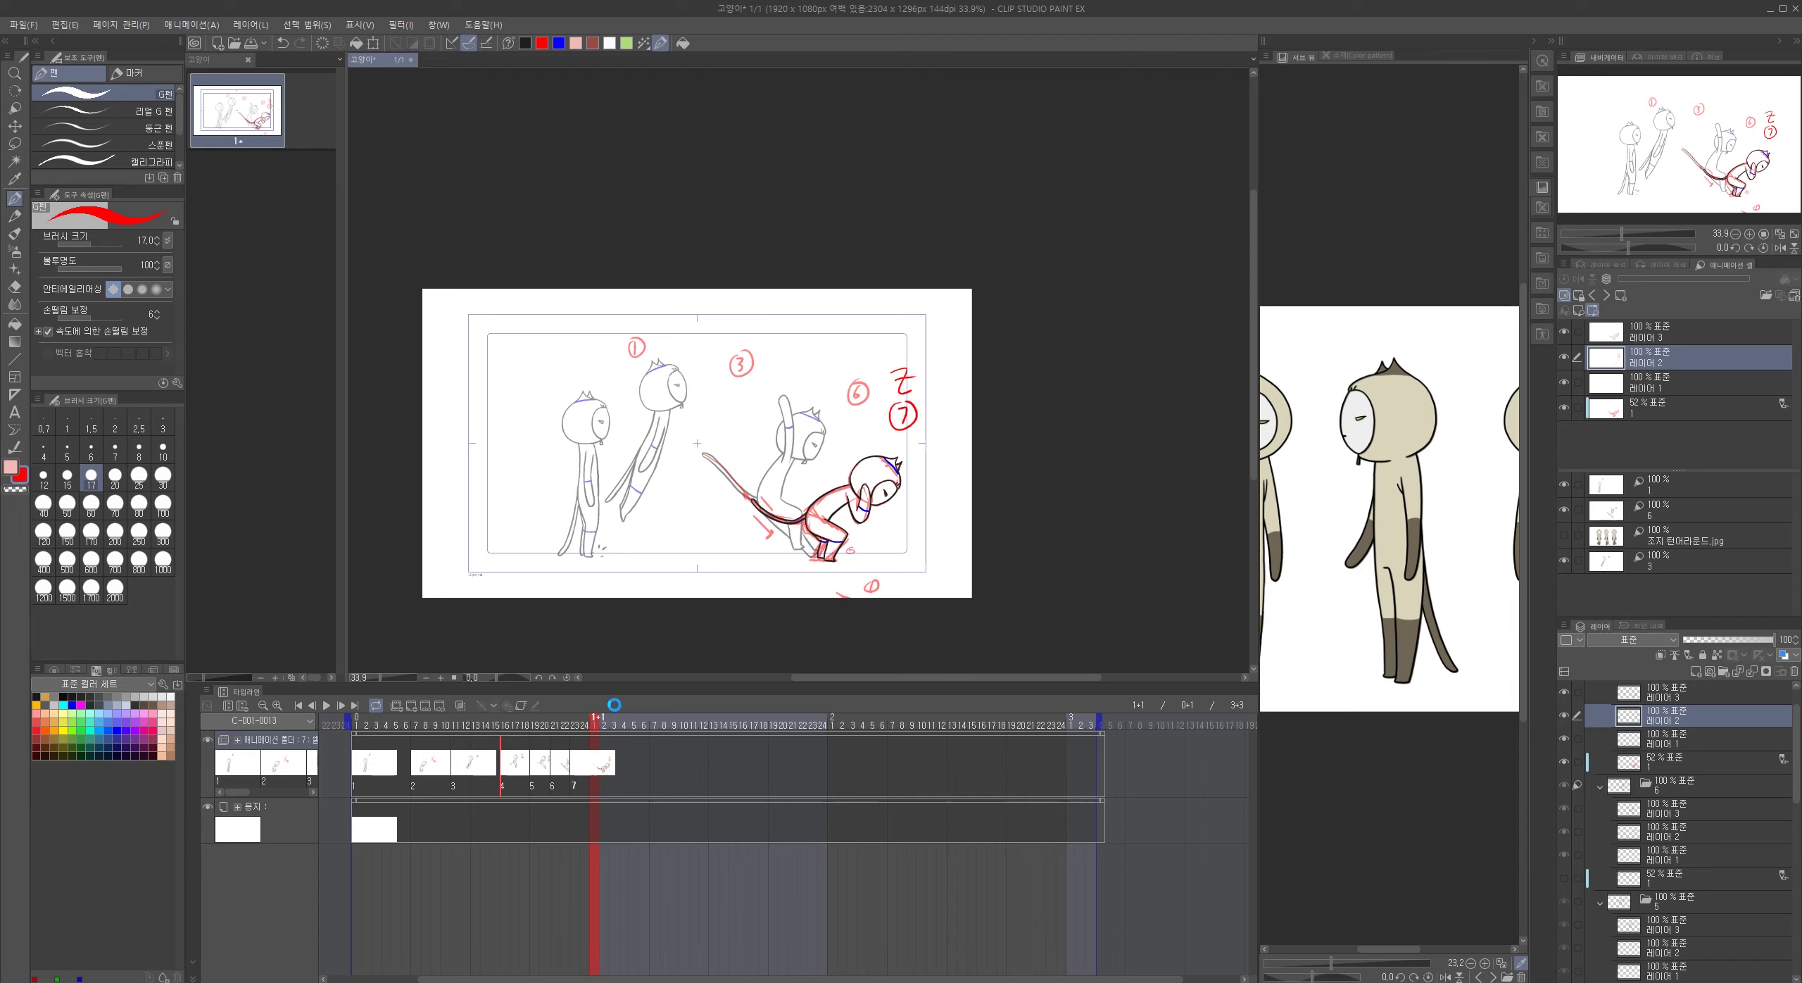
scroll(968, 410, "up", 2)
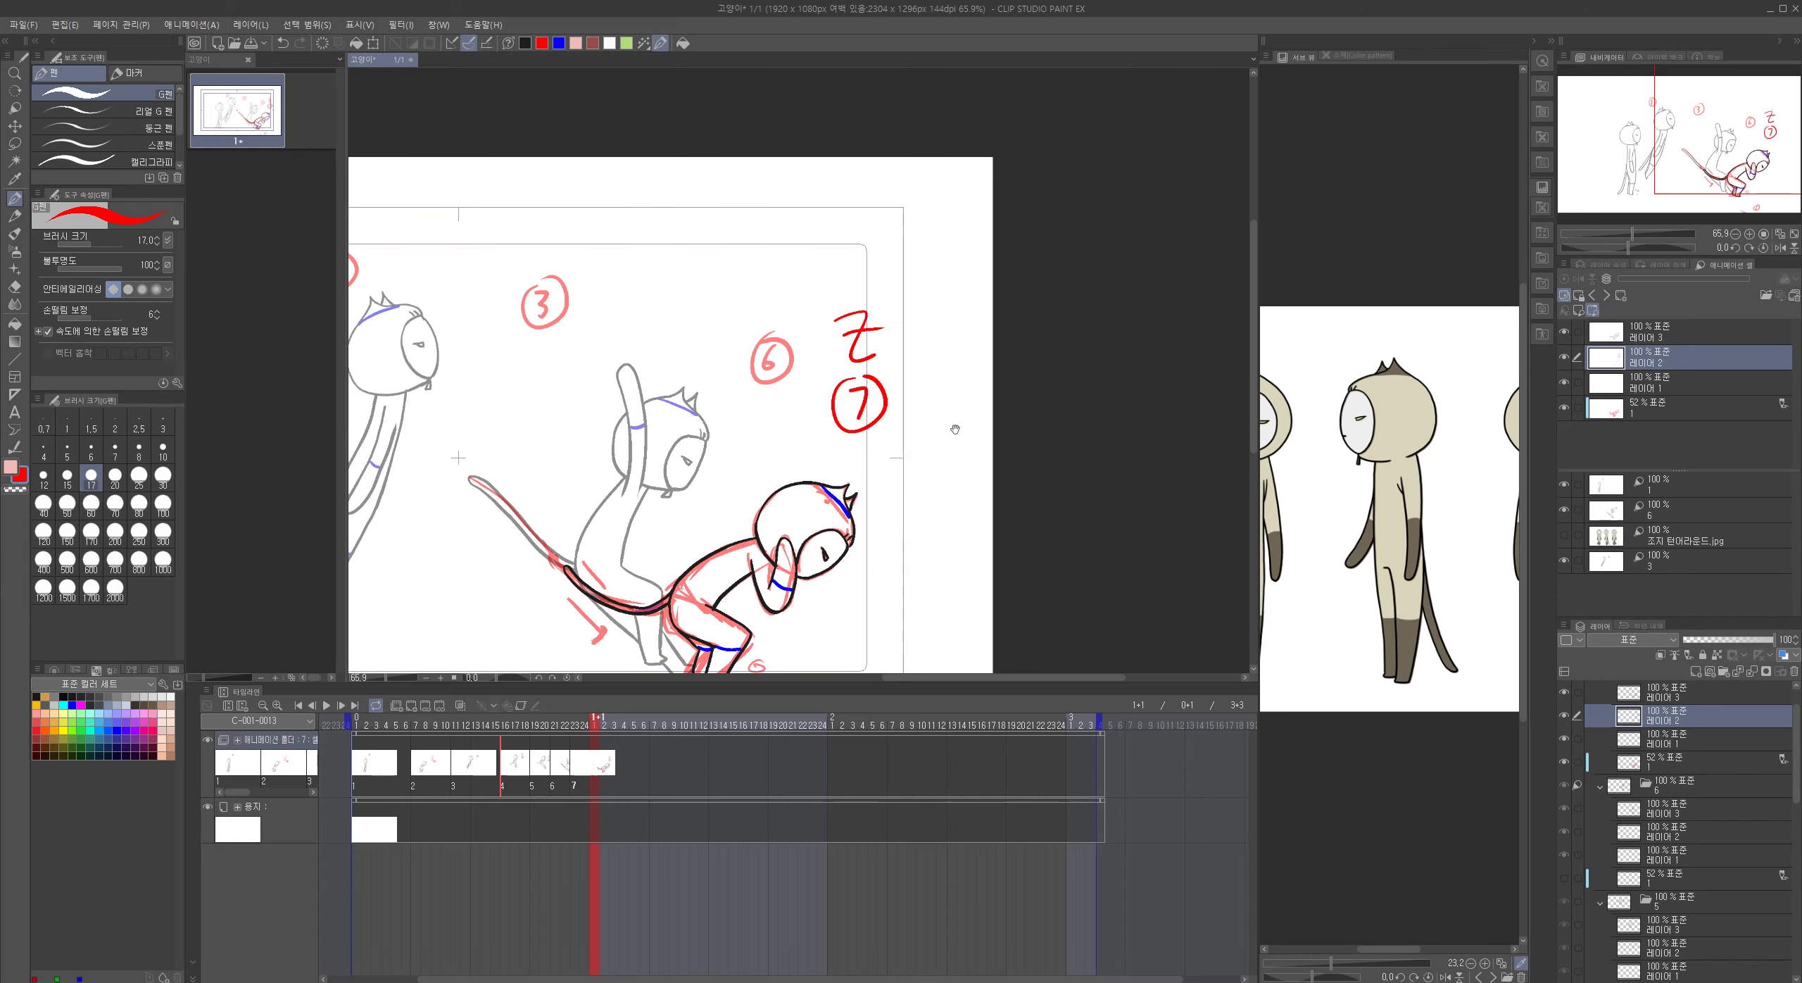
left_click(1564, 409)
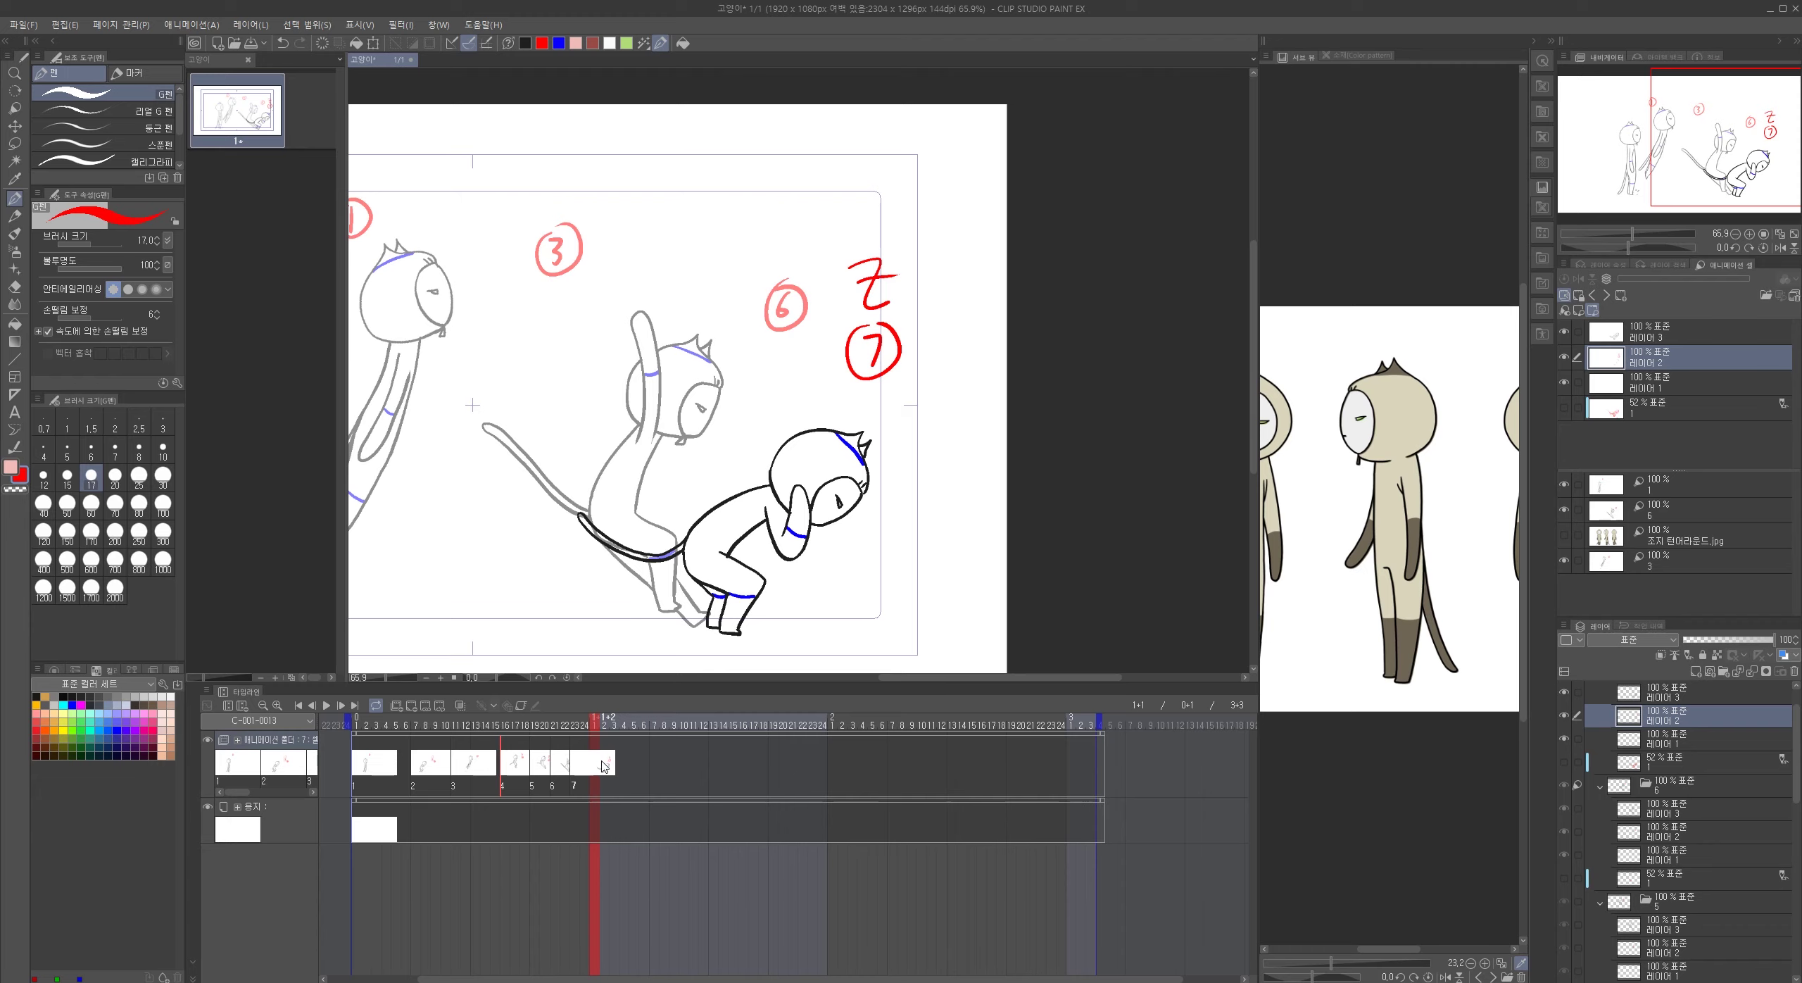
- Move the inked landing crouch and its labels slightly to the left by shifting 레이어 3 and 레이어 2 together
left_click(1619, 331)
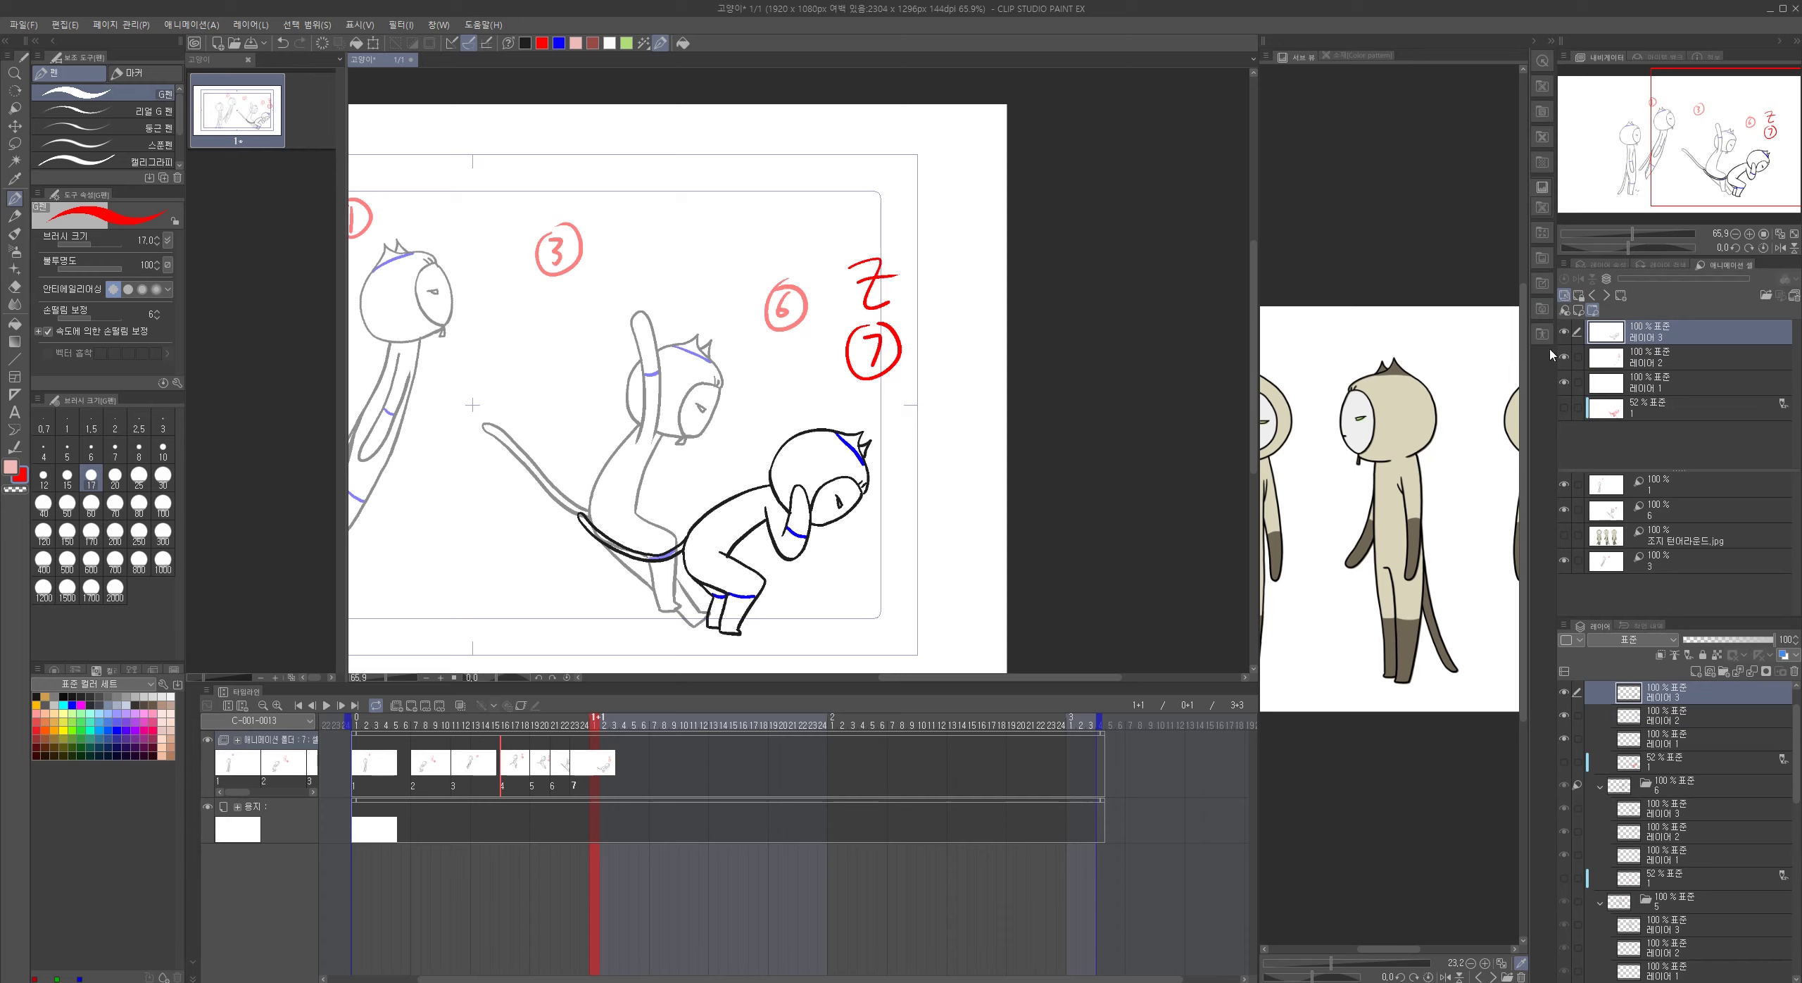
left_click(1578, 357)
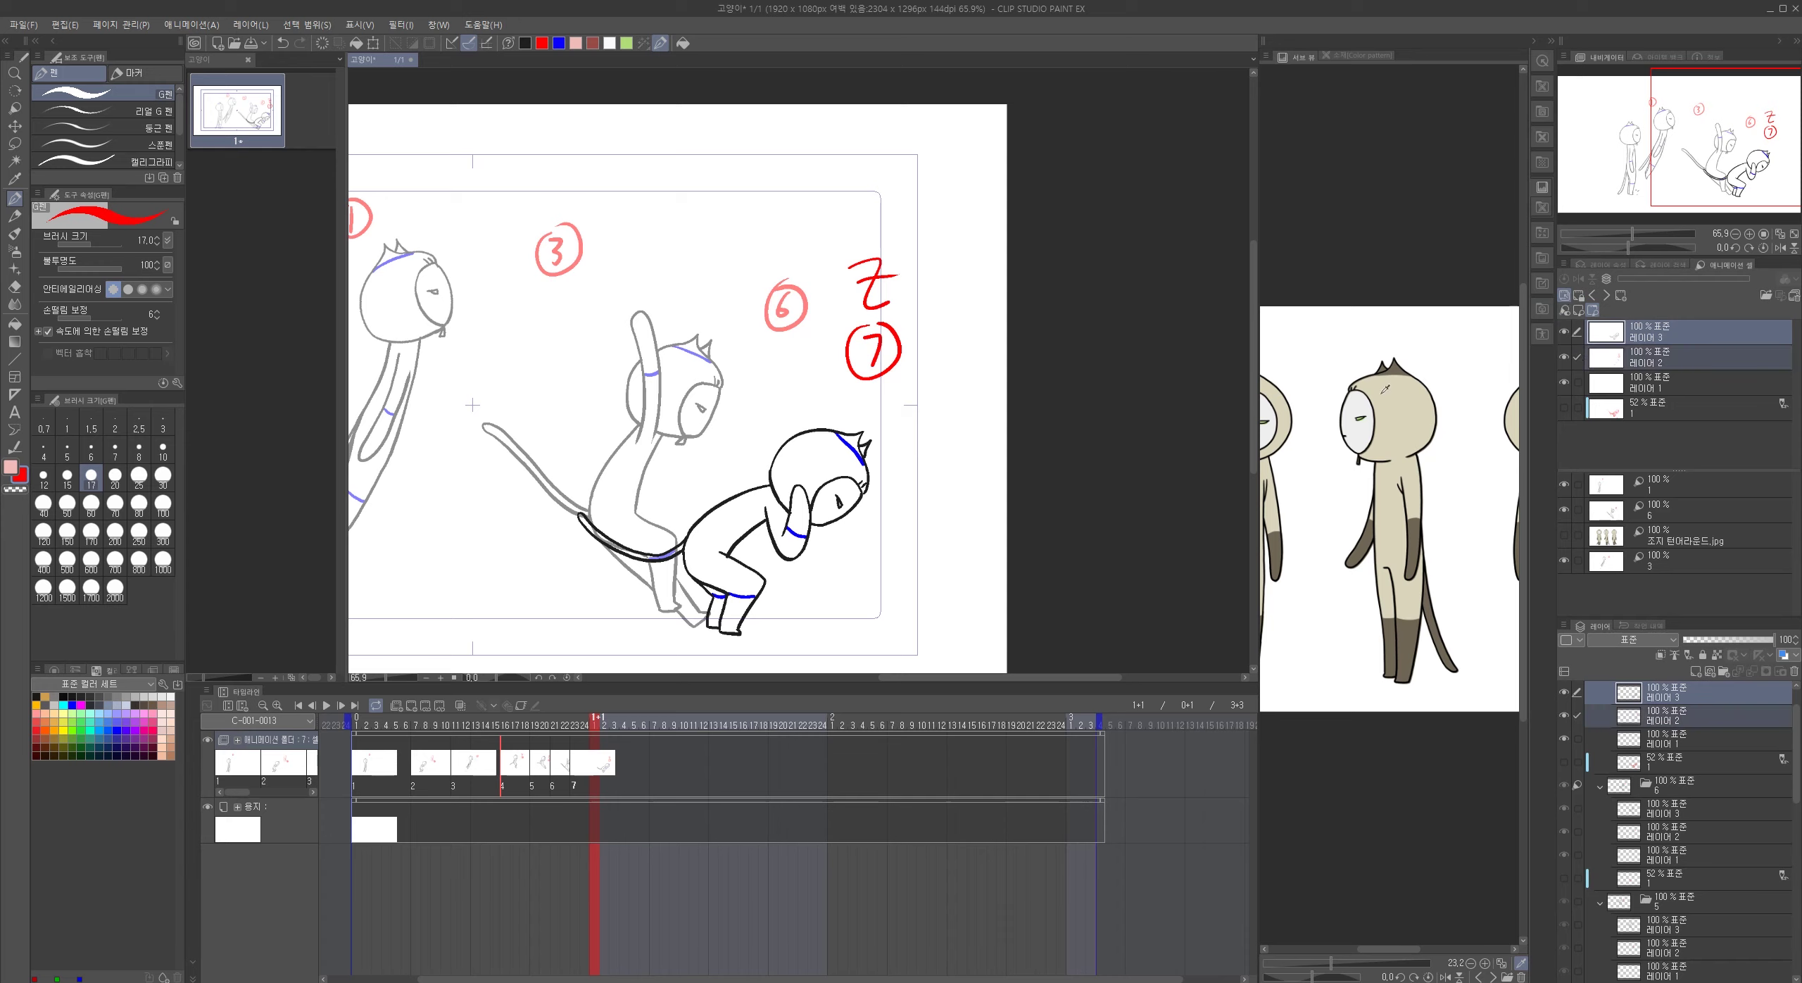
left_click(15, 126)
key("Left")
key("Left")
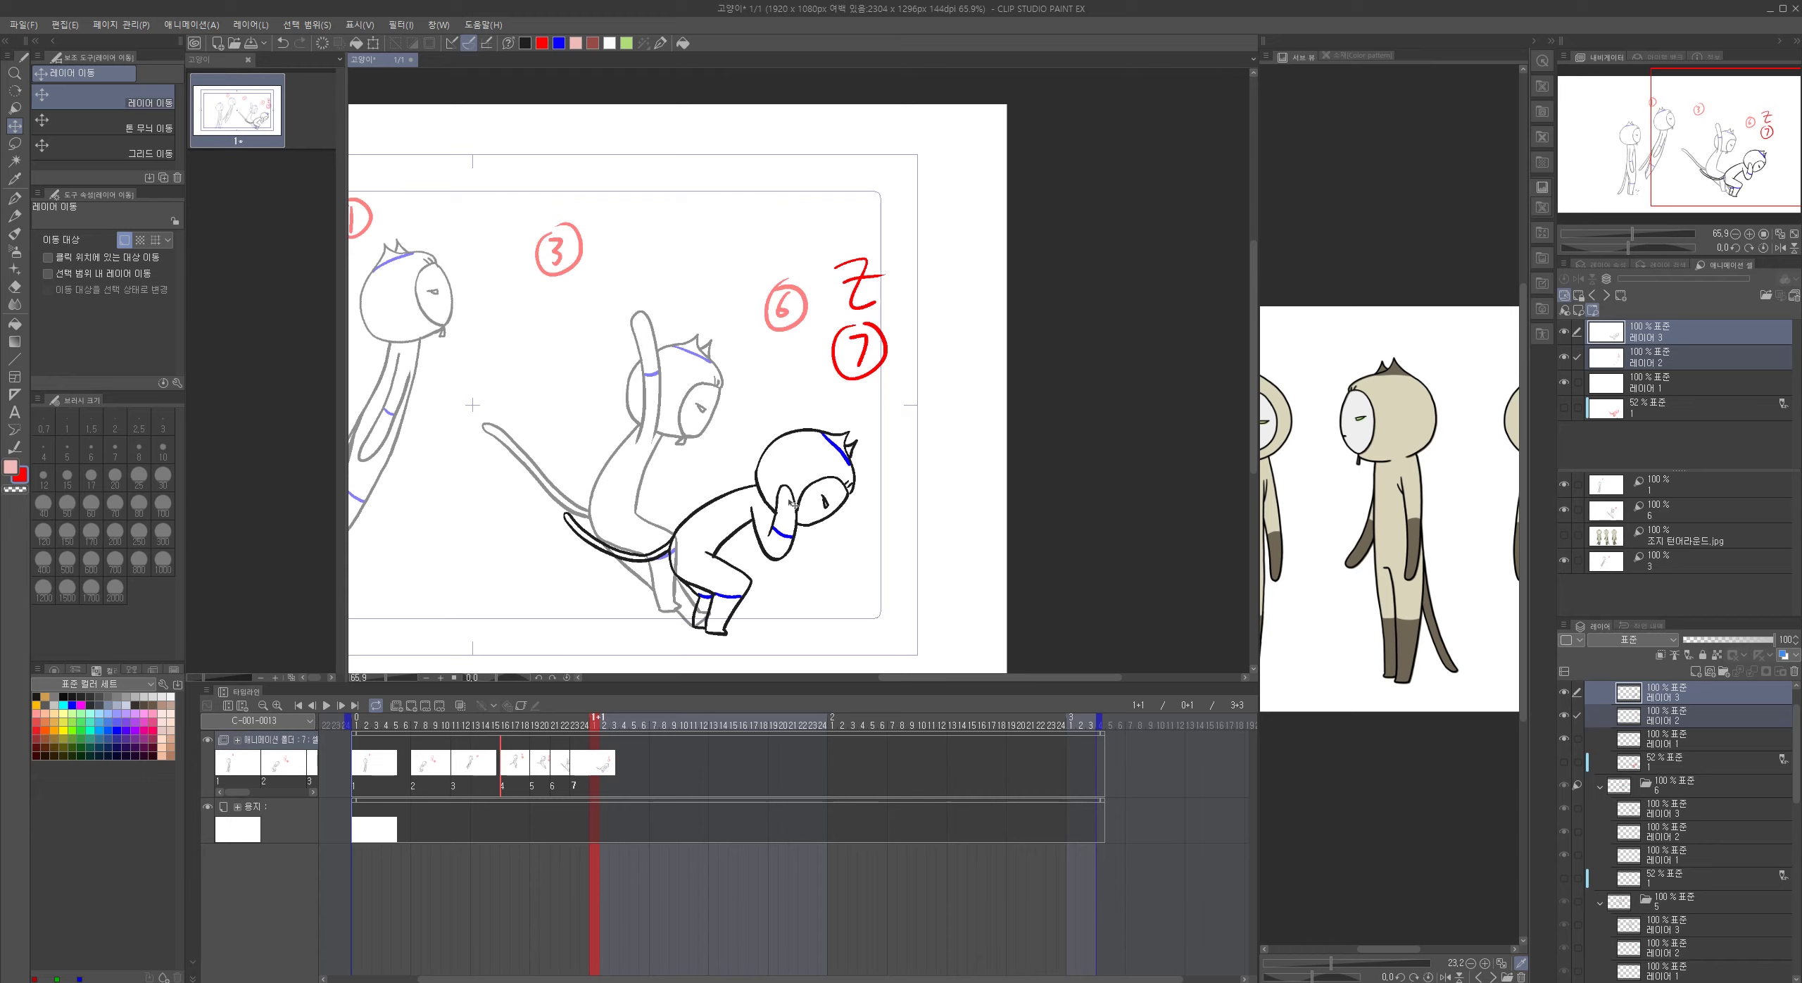
left_click(14, 198)
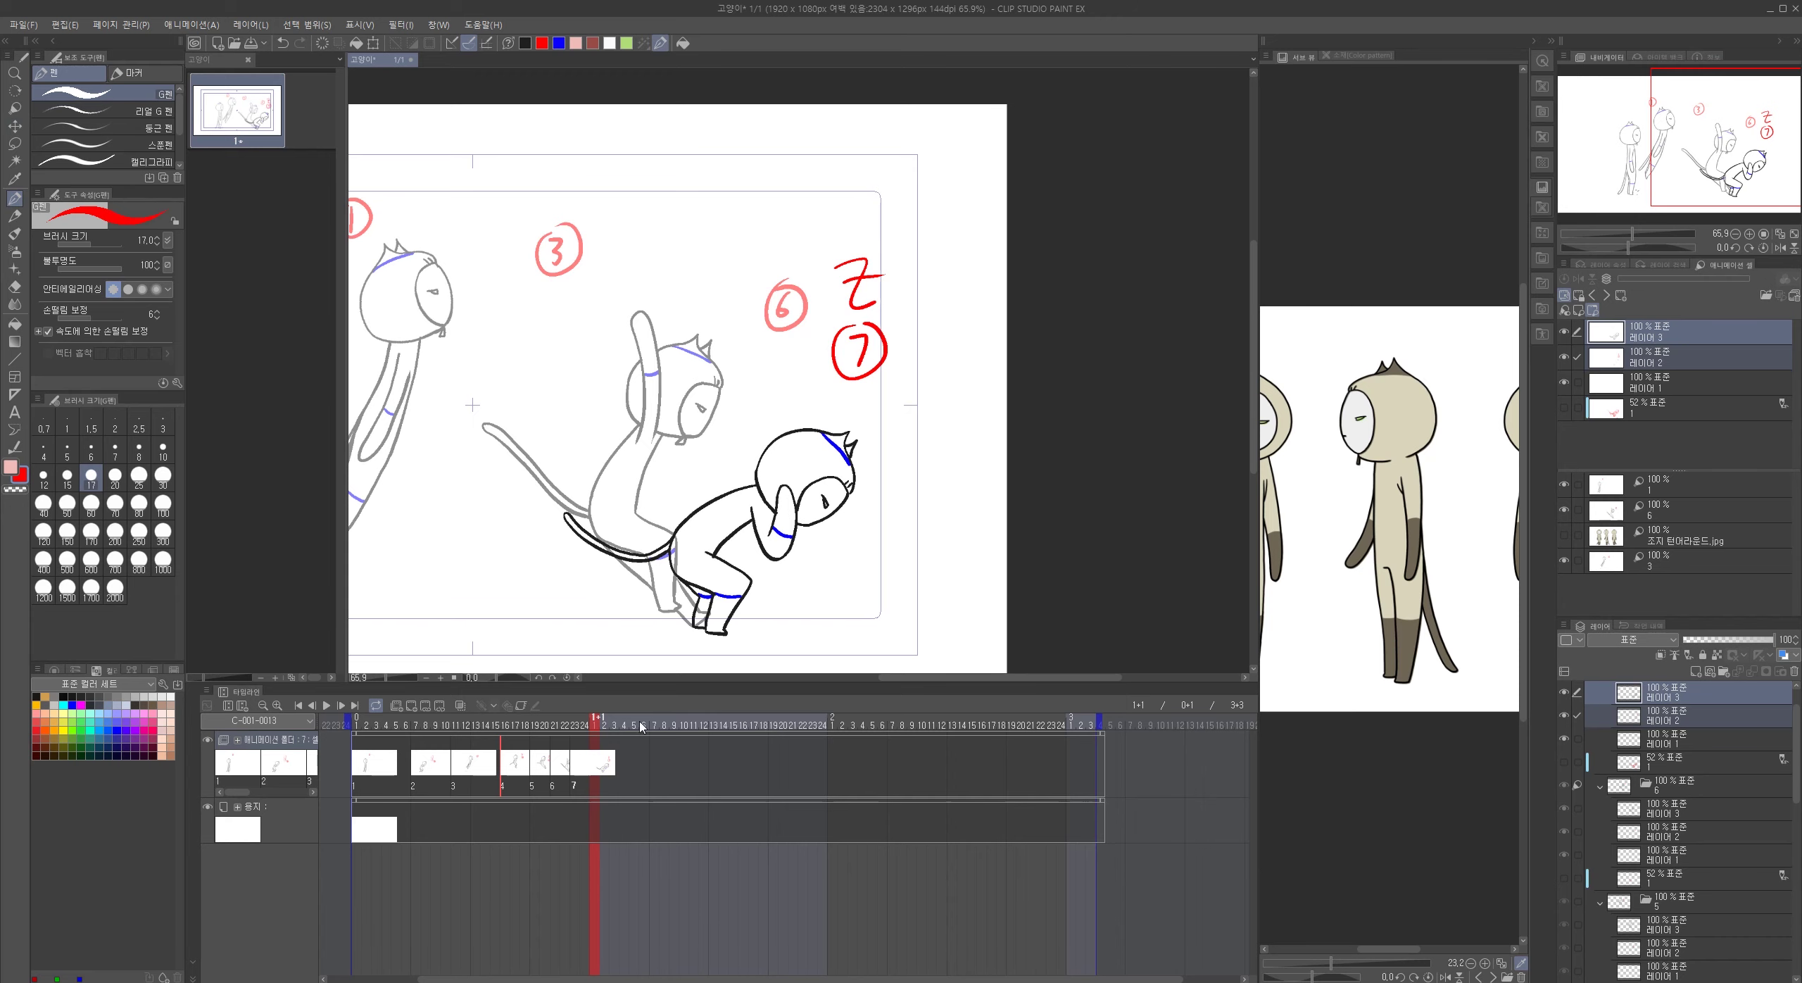
- Create a new animation cel 8 at frame 25 and replace cel 6 with cel 7 on its light table
left_click(412, 705)
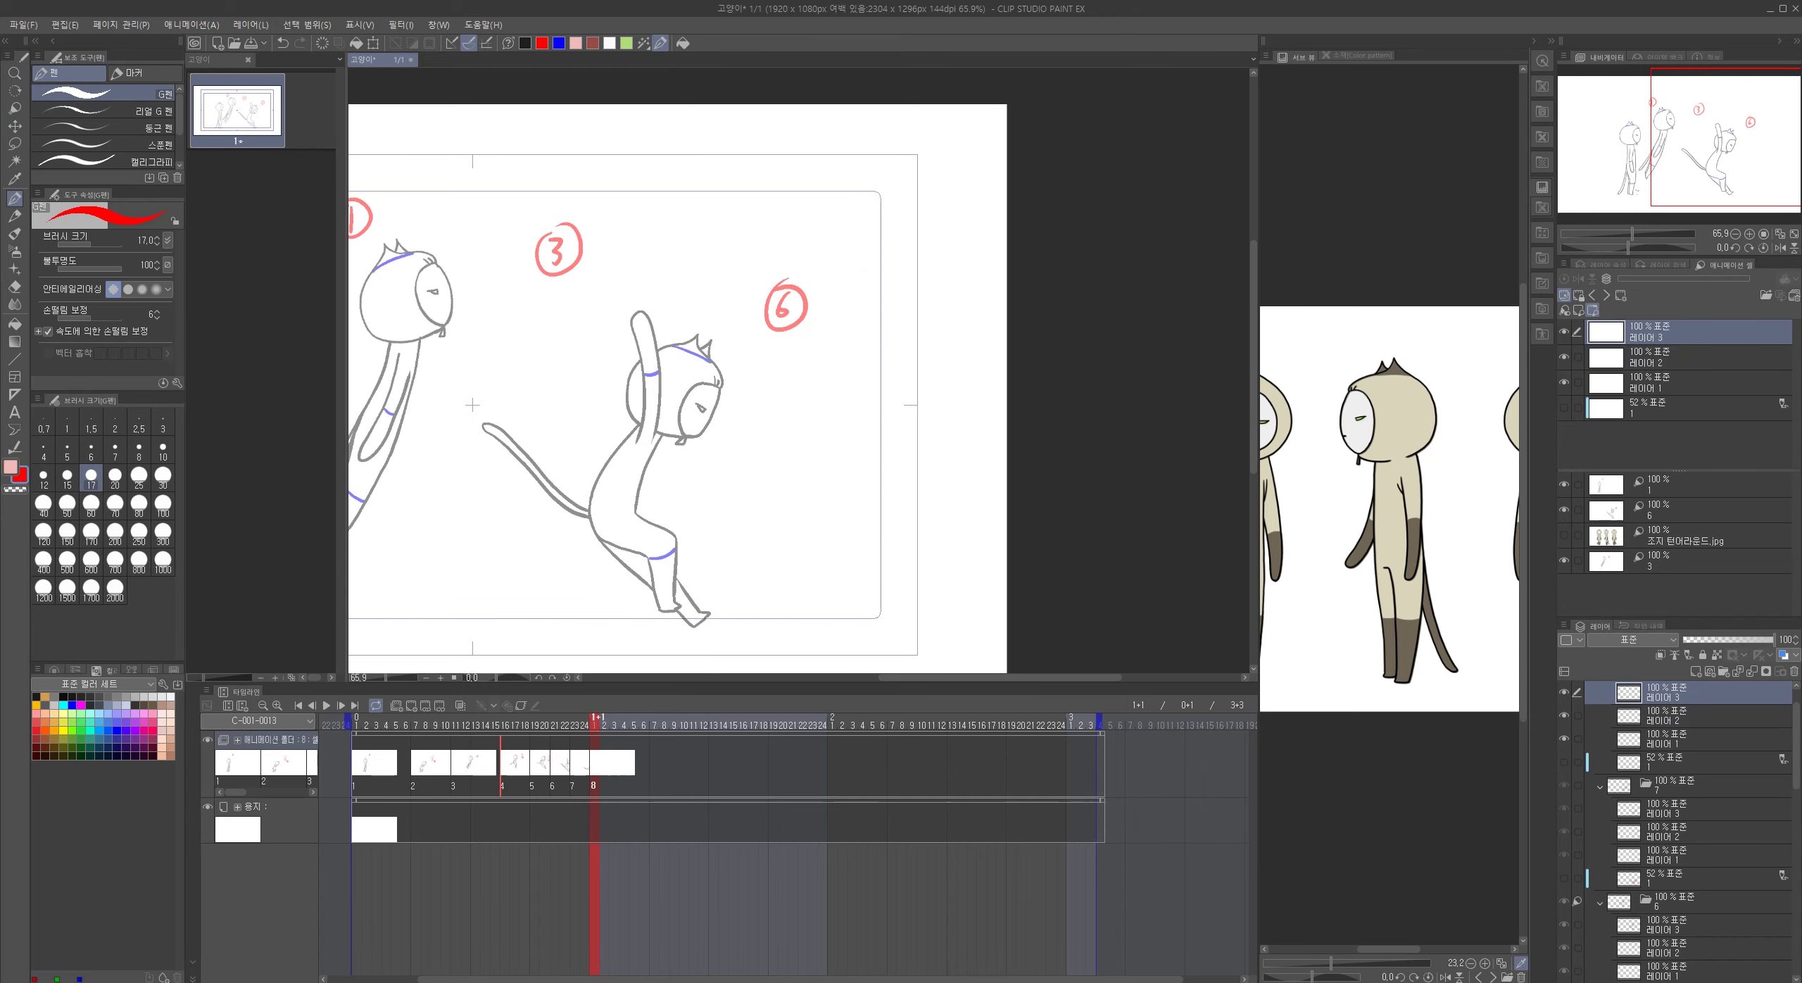
left_click(595, 726)
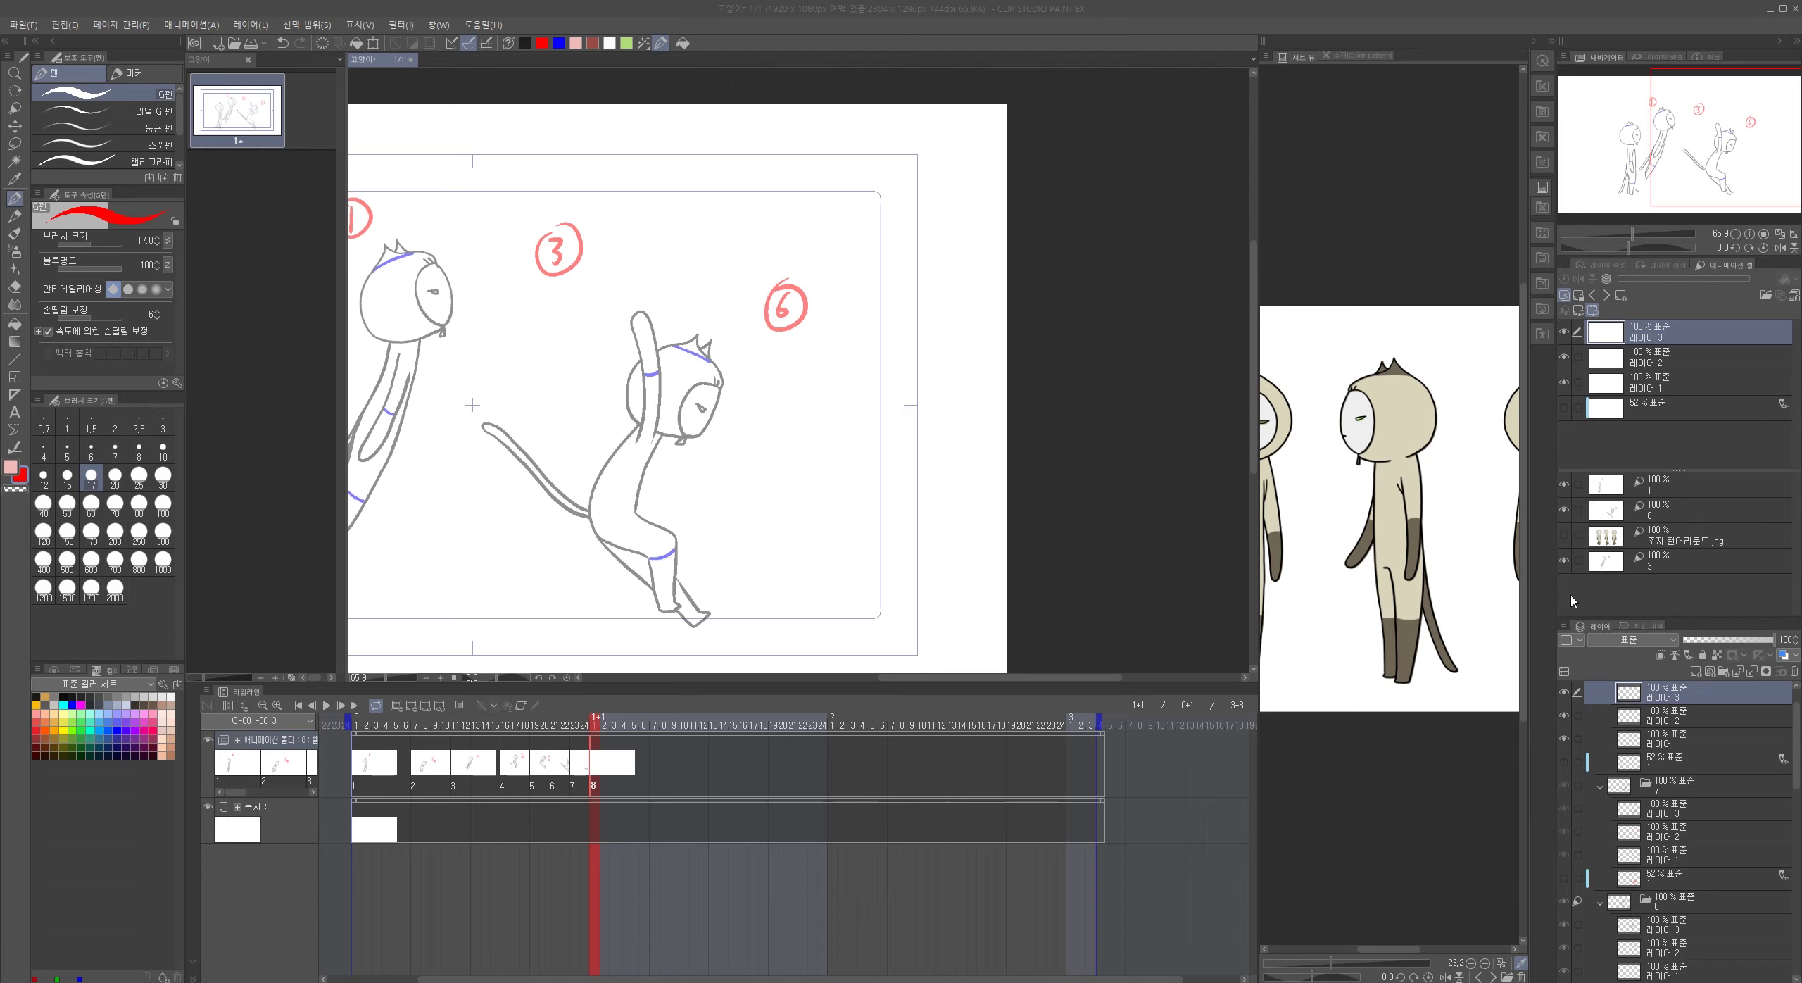
left_click(1660, 502)
left_click(1606, 296)
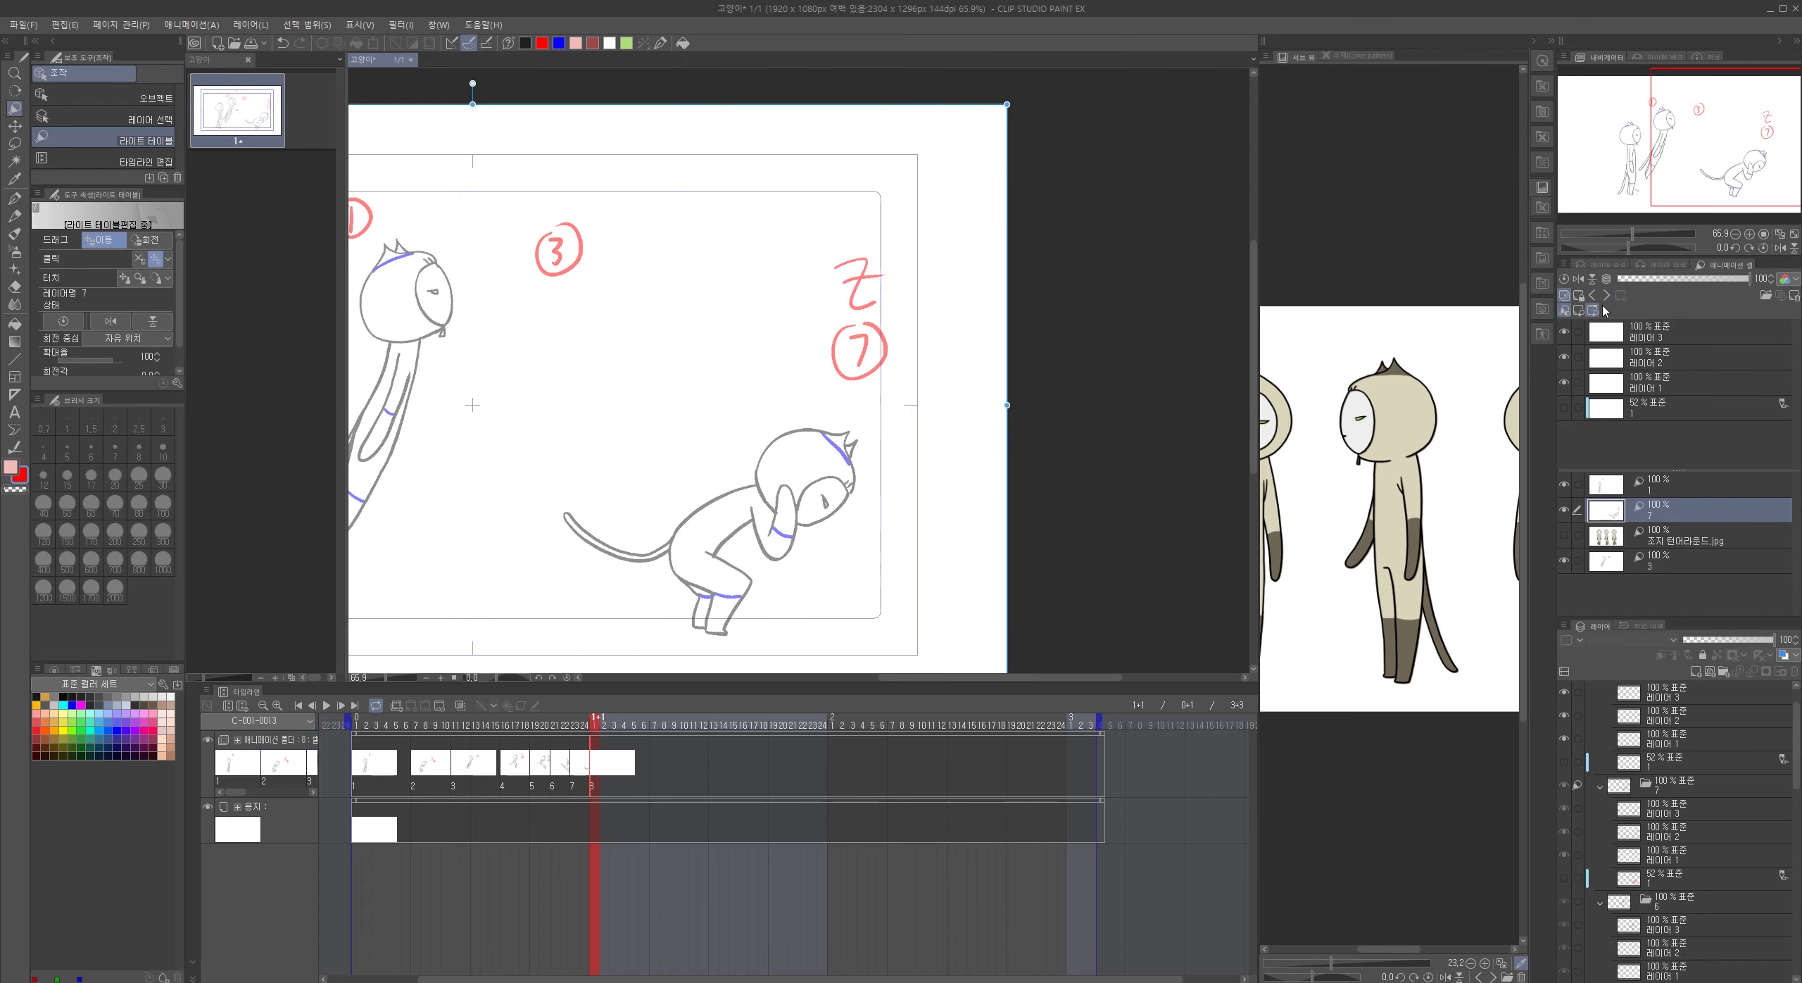
- Shift the light-table reference of cel 1 to the right so its standing feet overlap the crouching cat's feet
left_click(1673, 487)
left_click_drag(480, 544, 932, 553)
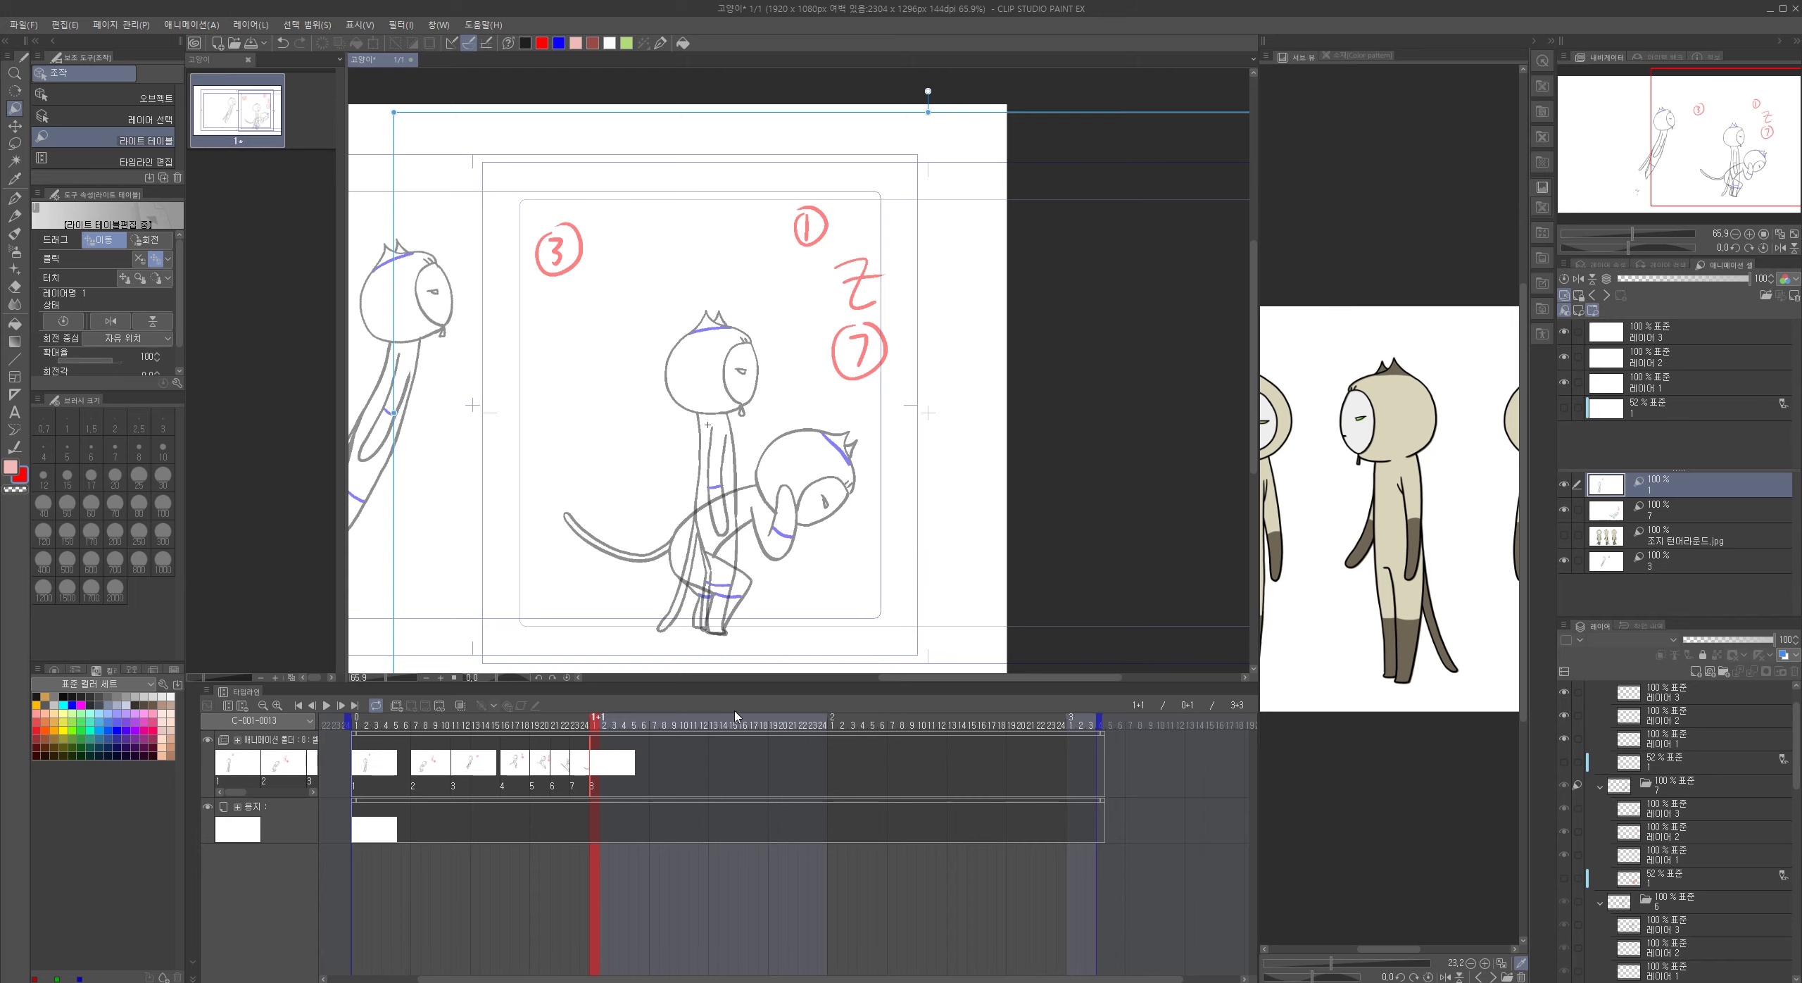
key("p")
- Trace the standing cat's head, ears and face in red on draft layer 1
left_click(1569, 407)
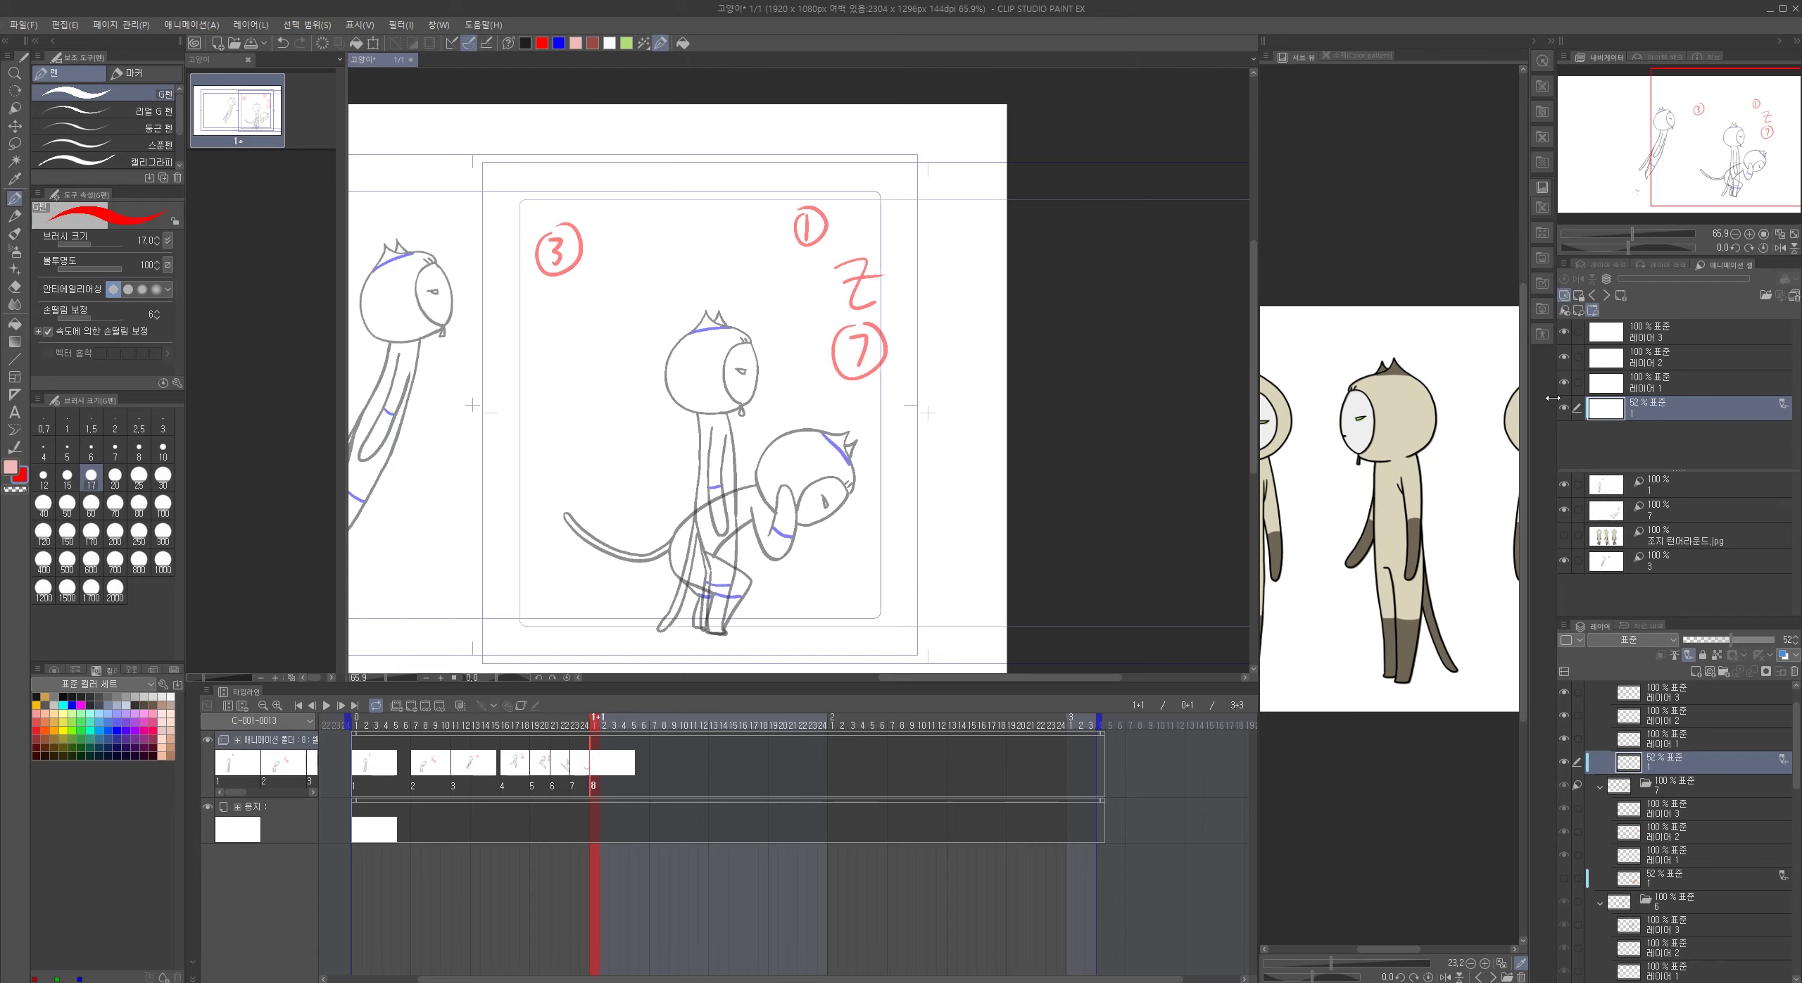
left_click_drag(823, 423, 908, 421)
left_click_drag(805, 340, 971, 450)
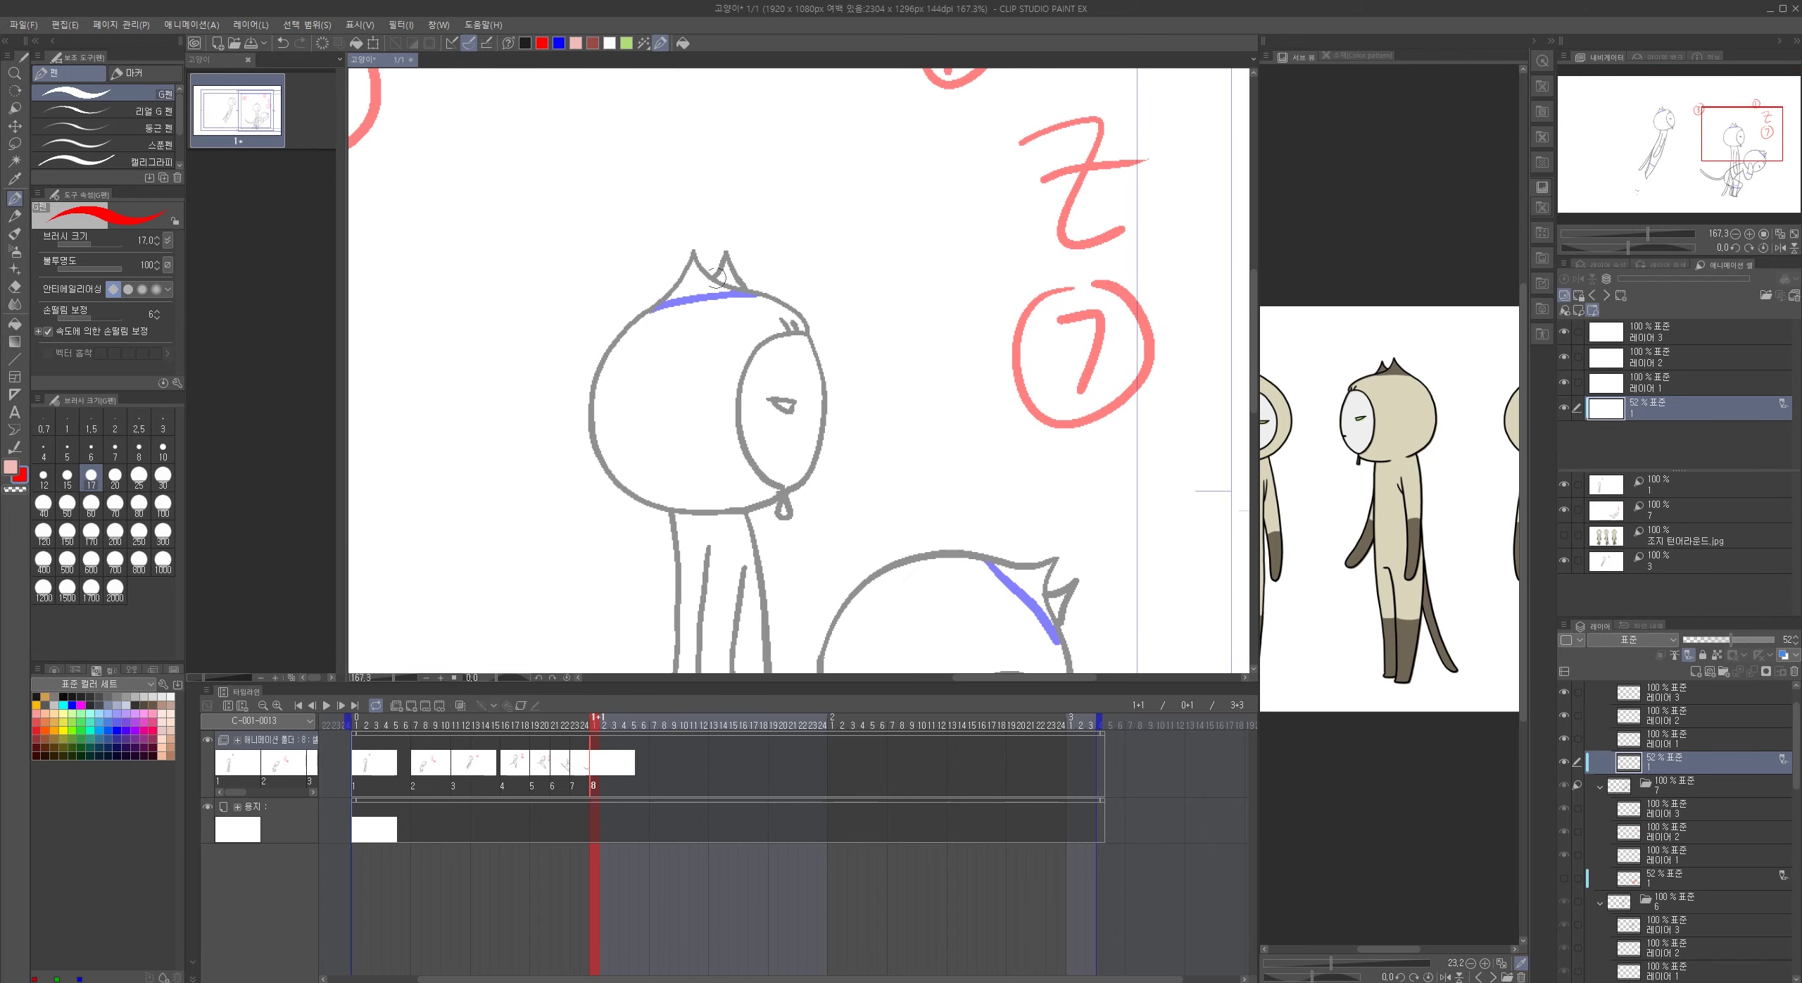
mouse_move(693, 252)
left_mouse_down()
mouse_move(603, 359)
mouse_move(587, 425)
mouse_move(624, 497)
mouse_move(718, 518)
mouse_move(770, 291)
mouse_move(806, 320)
left_mouse_up()
left_click_drag(718, 275, 808, 328)
mouse_move(807, 331)
left_mouse_down()
mouse_move(766, 332)
mouse_move(740, 385)
mouse_move(741, 445)
mouse_move(787, 485)
left_mouse_up()
mouse_move(803, 325)
left_mouse_down()
mouse_move(816, 473)
mouse_move(793, 487)
left_mouse_up()
mouse_move(693, 512)
left_mouse_down()
mouse_move(792, 492)
mouse_move(783, 519)
left_mouse_up()
left_click_drag(766, 397, 798, 415)
left_click_drag(778, 325, 797, 333)
left_click_drag(650, 307, 755, 293)
left_click_drag(833, 426, 883, 202)
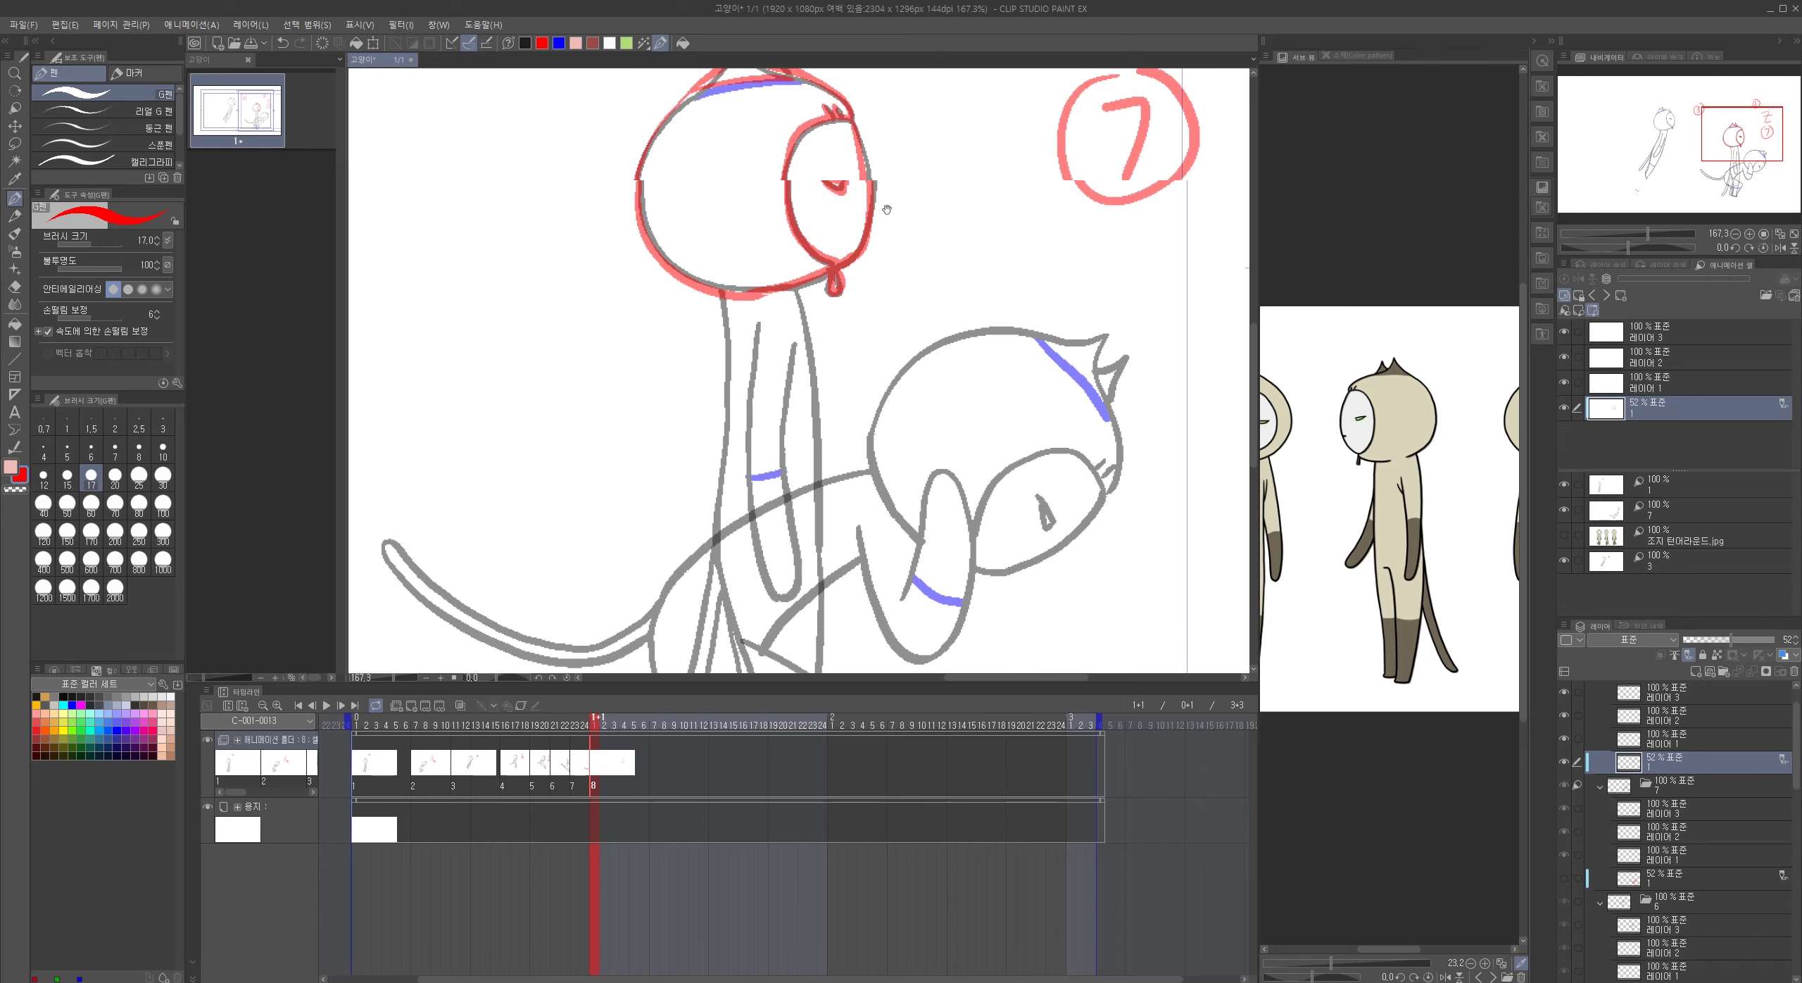
left_click_drag(866, 314, 854, 490)
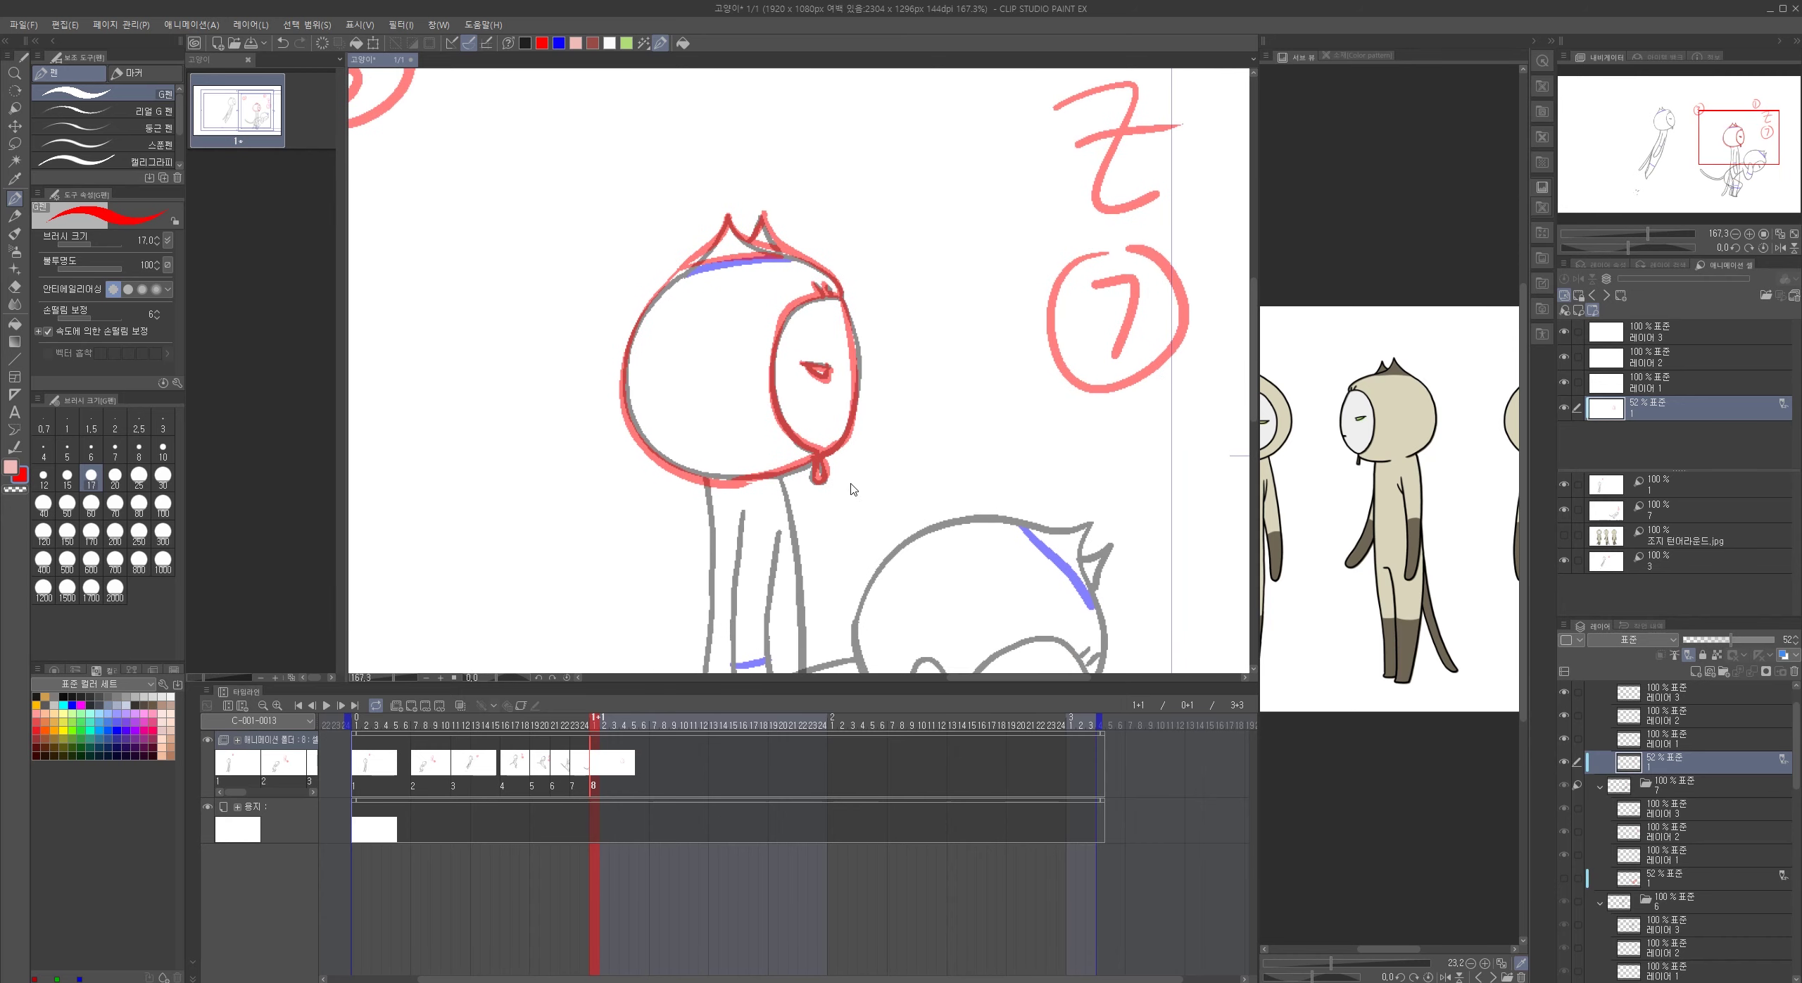
- Transform the red head, tilting it clockwise and moving it slightly forward of the standing reference
key("ctrl+t")
left_click_drag(902, 380, 819, 378)
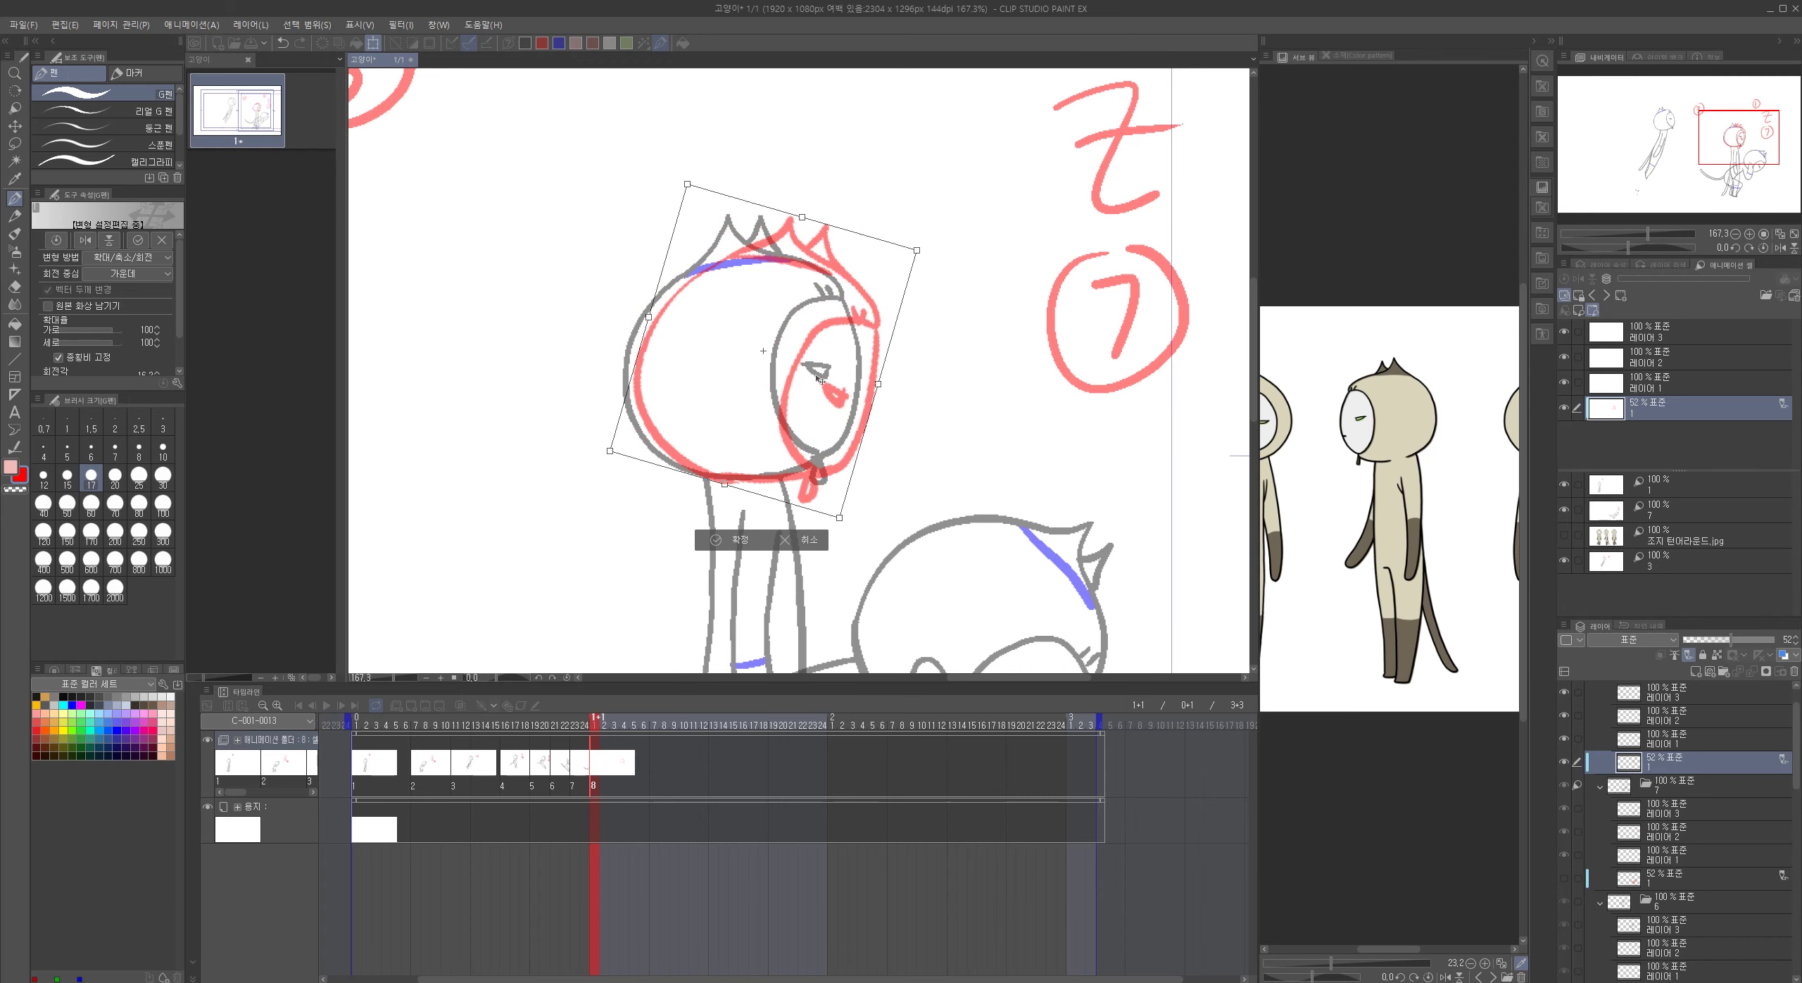
key("Return")
- Sketch the torso in red below the head, leaning forward and closed with a line across the hips
left_click_drag(865, 555, 899, 361)
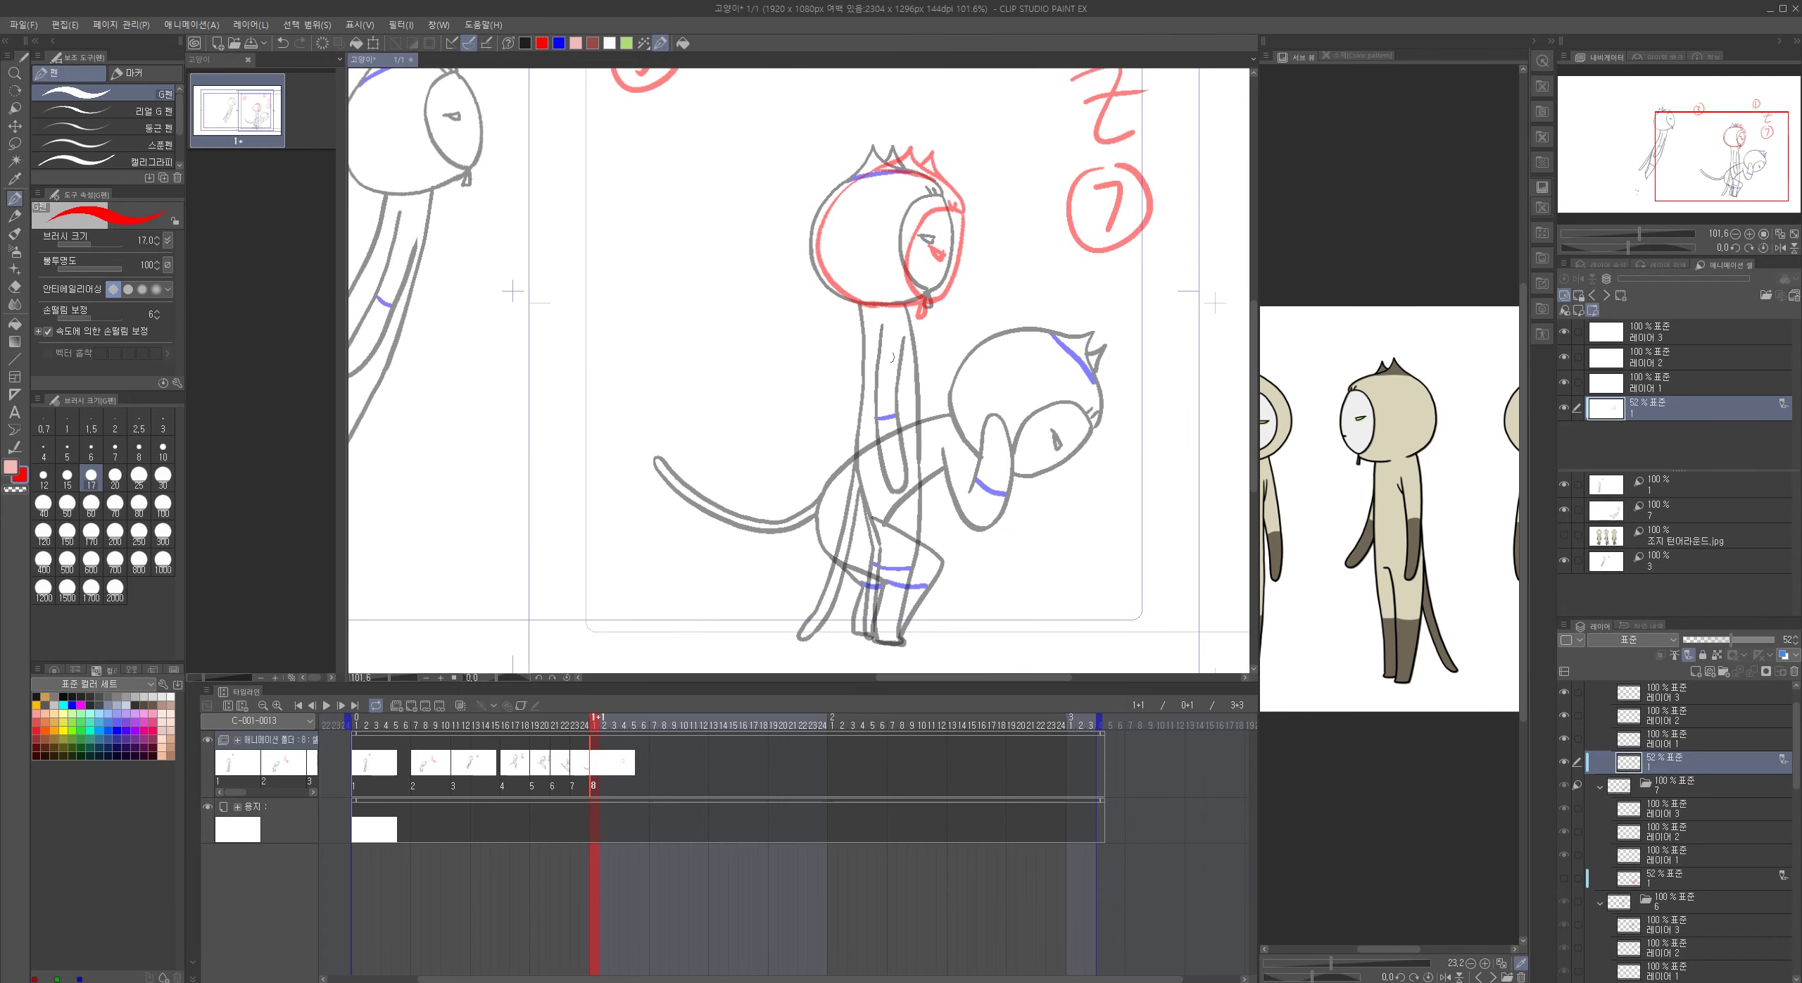
left_click_drag(858, 306, 822, 449)
key("ctrl+z")
left_click_drag(859, 302, 812, 448)
key("ctrl+z")
mouse_move(858, 304)
left_mouse_down()
mouse_move(809, 454)
mouse_move(887, 401)
mouse_move(882, 439)
mouse_move(883, 355)
mouse_move(872, 455)
mouse_move(831, 456)
mouse_move(871, 458)
mouse_move(813, 441)
mouse_move(874, 448)
mouse_move(857, 513)
mouse_move(856, 474)
left_mouse_up()
key("ctrl+z")
key("ctrl+z")
key("ctrl+z")
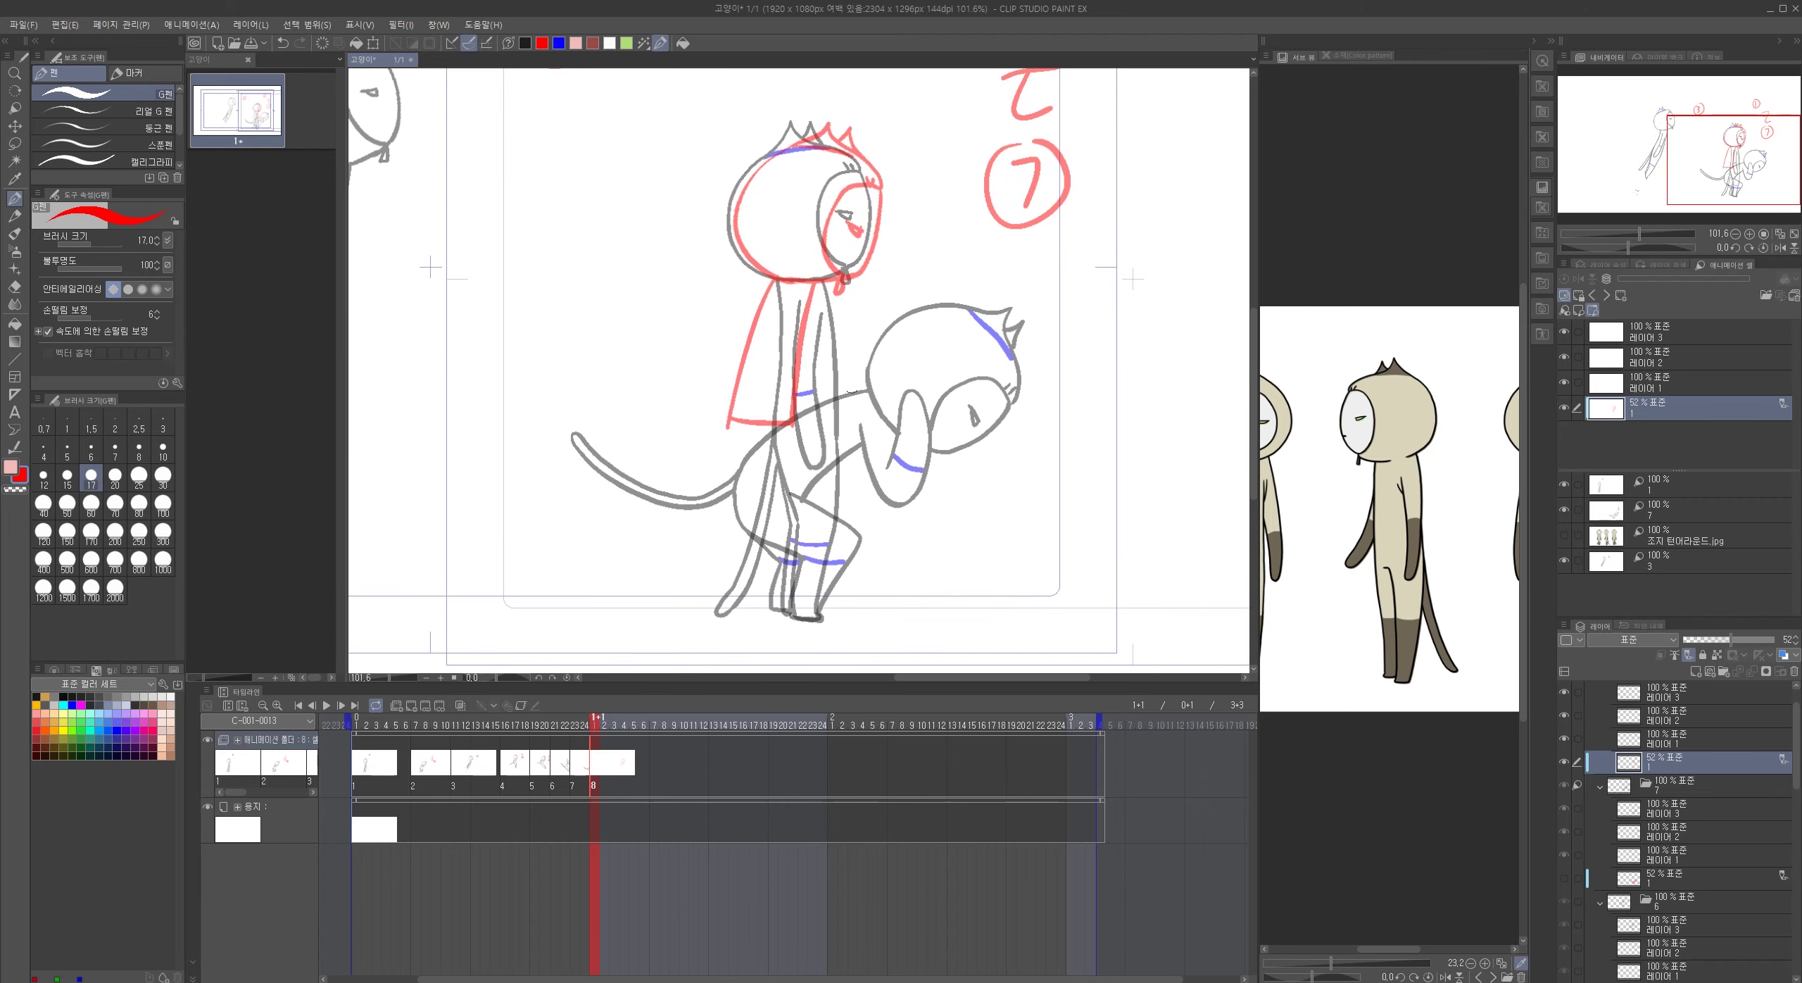
left_click_drag(865, 371, 796, 362)
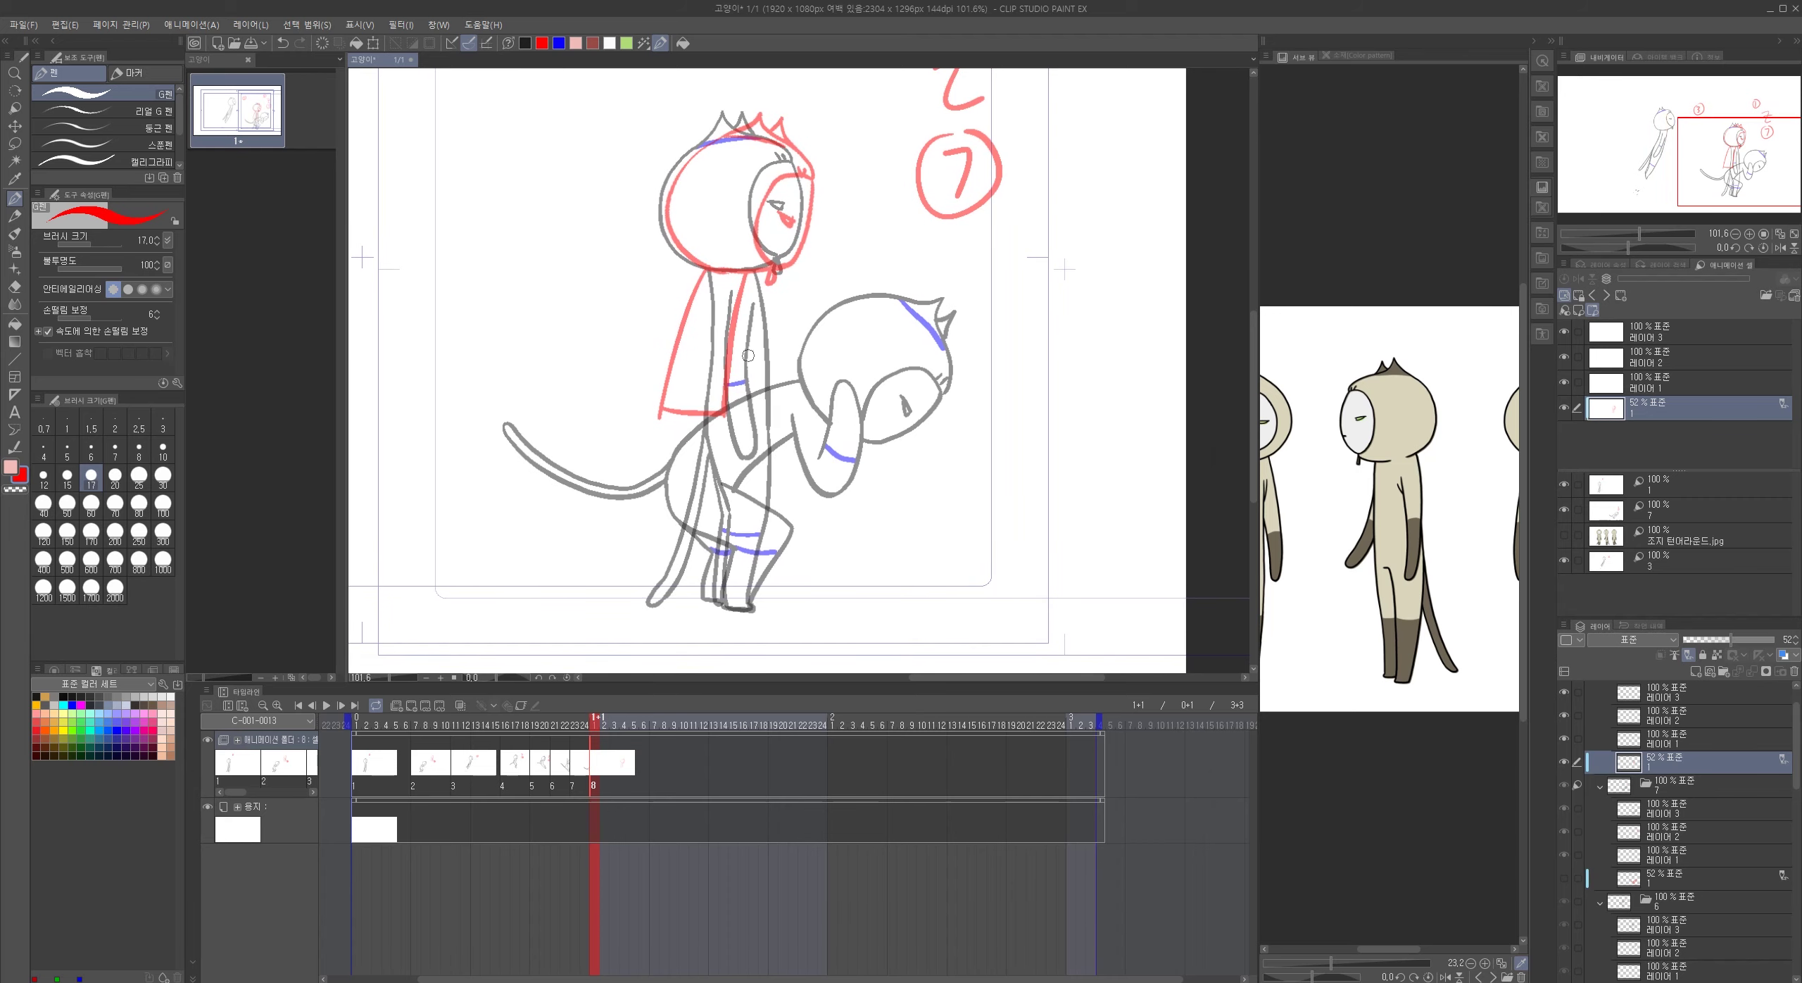
left_click_drag(664, 416, 713, 505)
key("ctrl+z")
scroll(759, 432, "up", 3)
key("i")
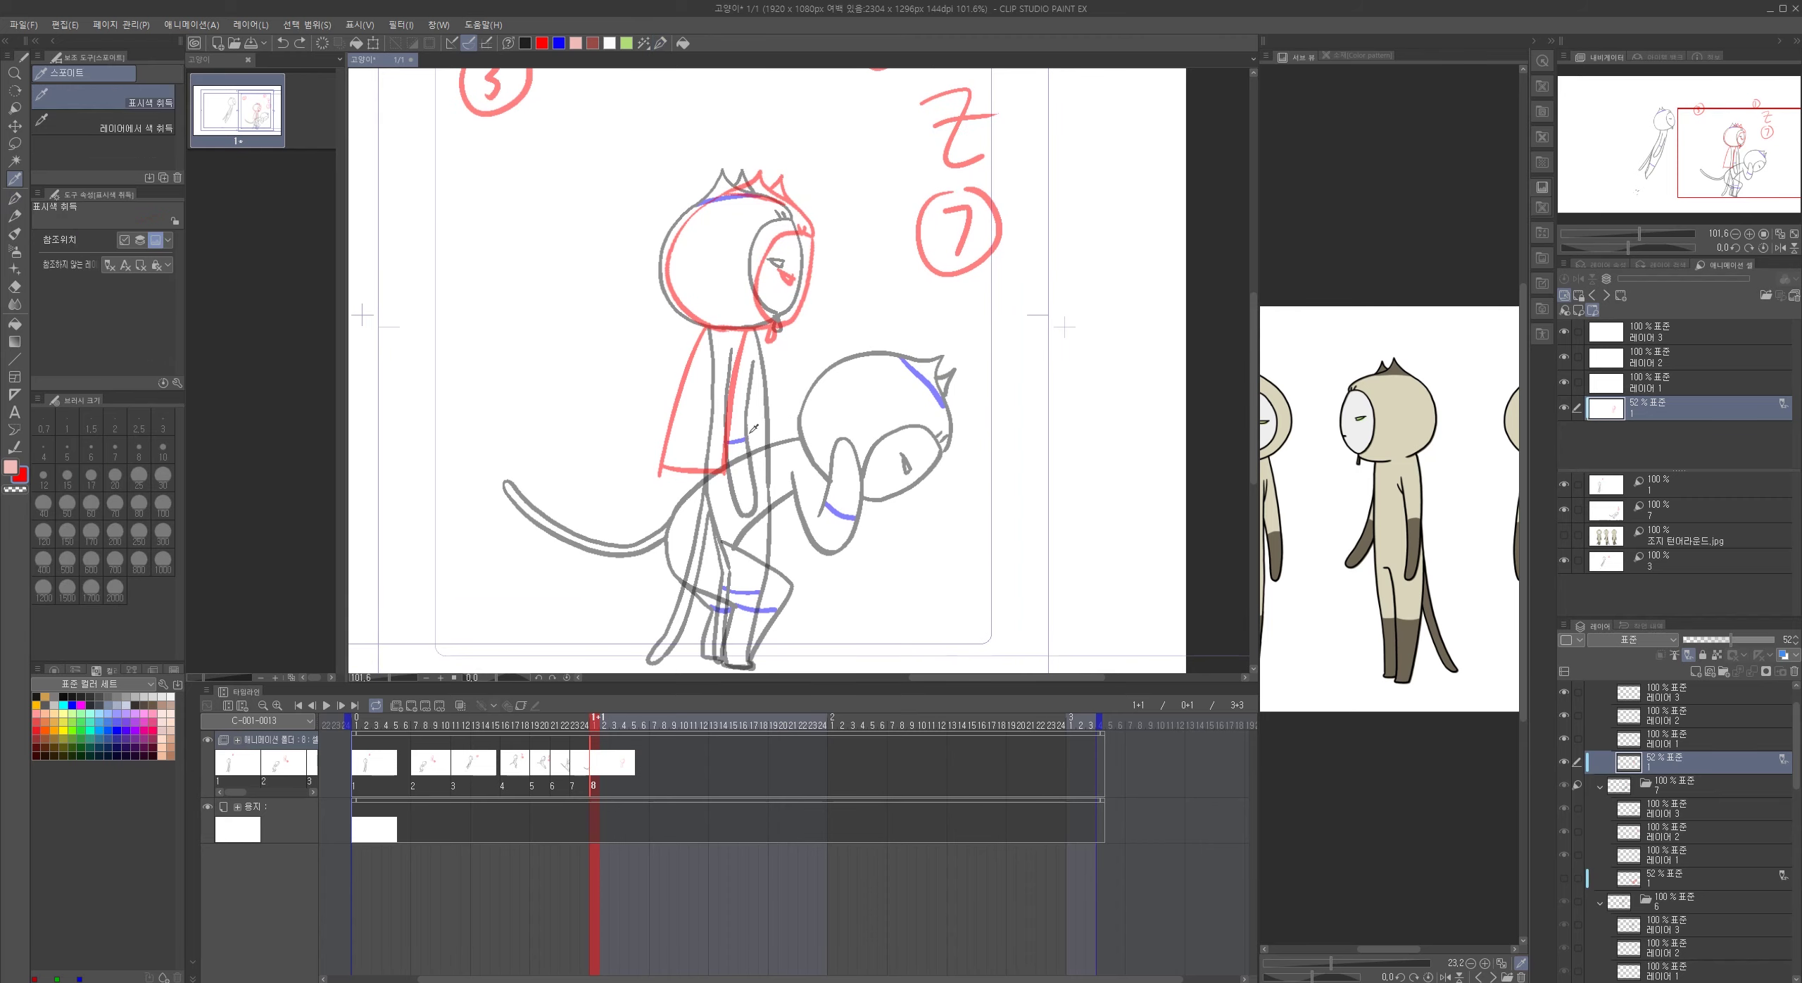
- Move the red draft of the head and torso slightly down and to the right
key("k")
left_click_drag(766, 435, 771, 447)
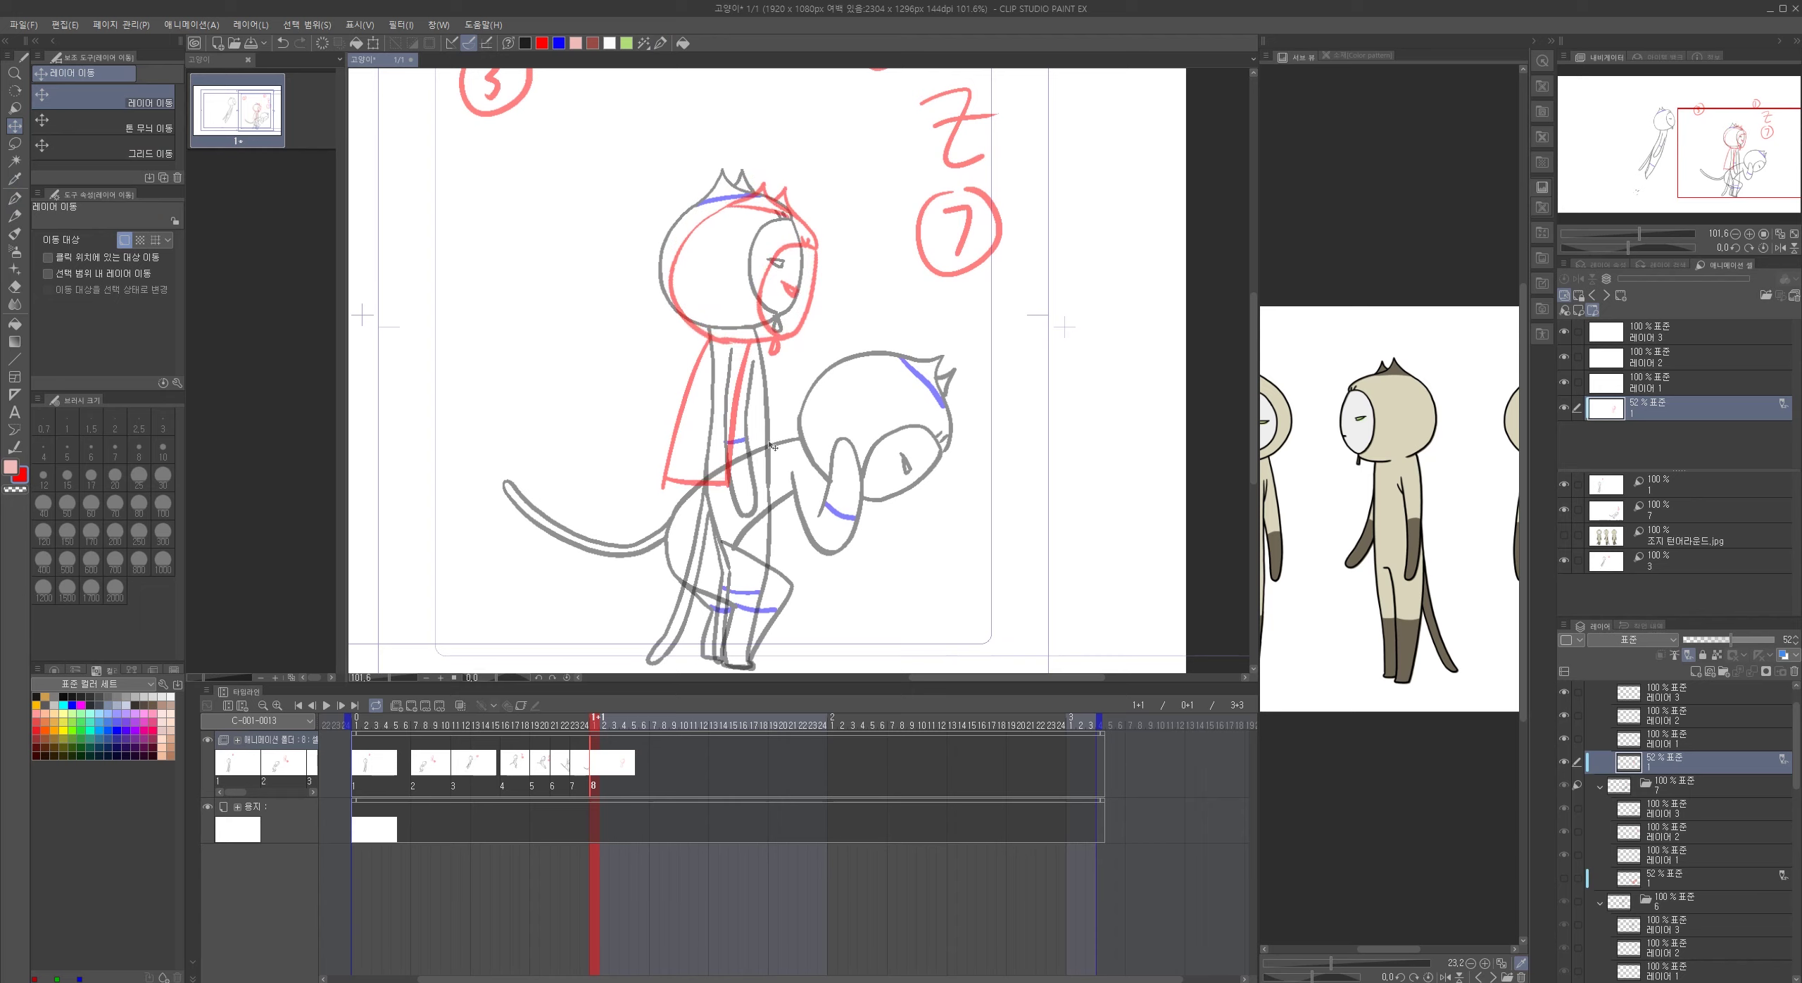
left_click_drag(740, 443, 745, 447)
key("Left")
key("Left")
key("Left")
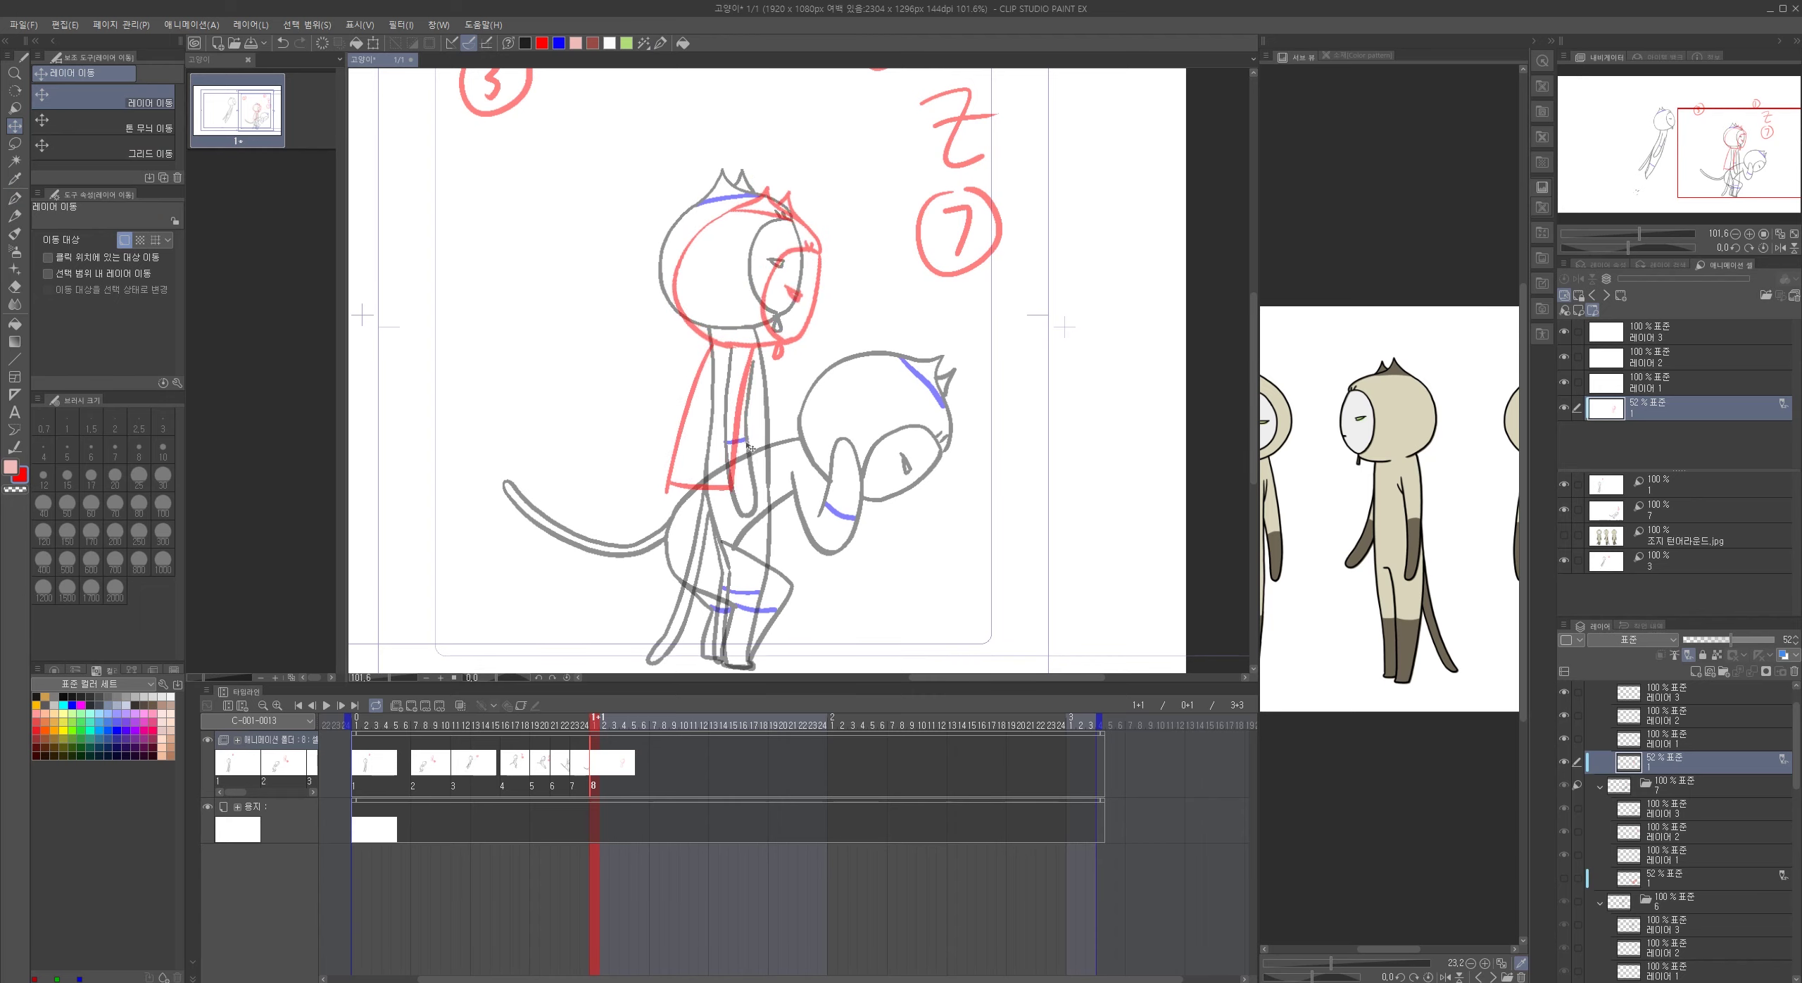
left_click(15, 199)
left_click_drag(789, 519, 763, 401)
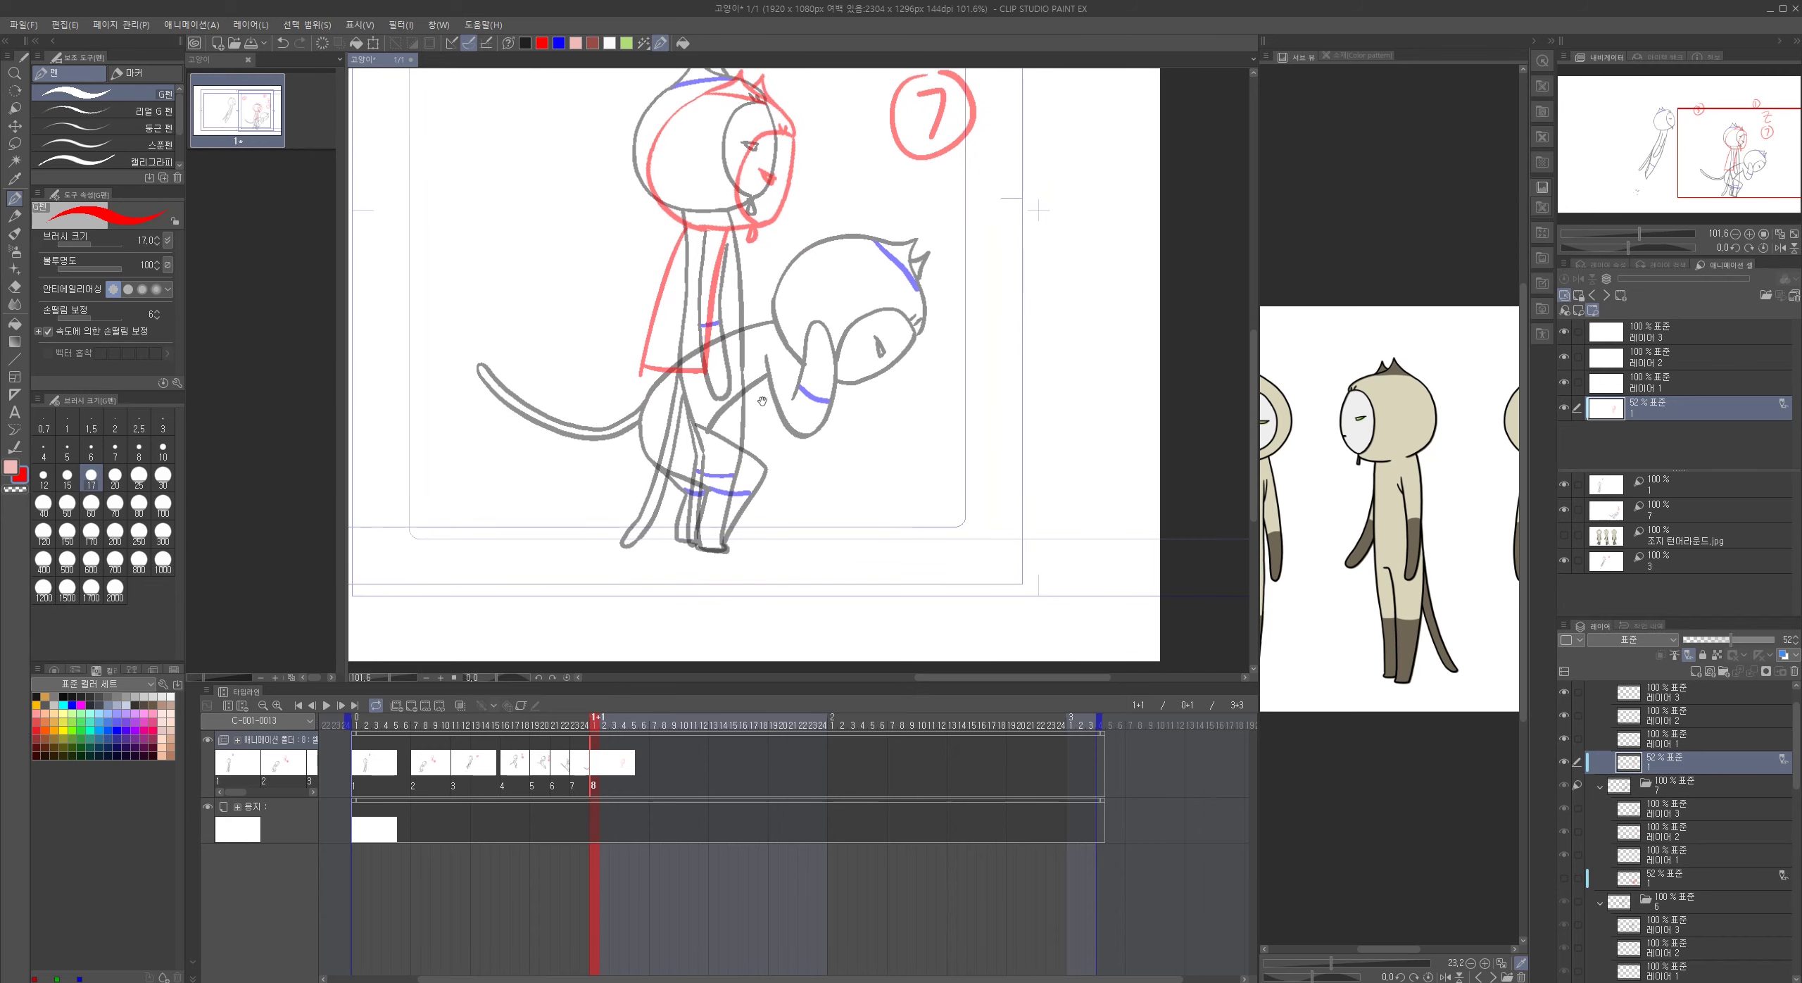
left_click_drag(651, 384, 689, 454)
key("ctrl+z")
mouse_move(647, 368)
left_mouse_down()
mouse_move(689, 455)
mouse_move(685, 533)
left_mouse_up()
key("ctrl+z")
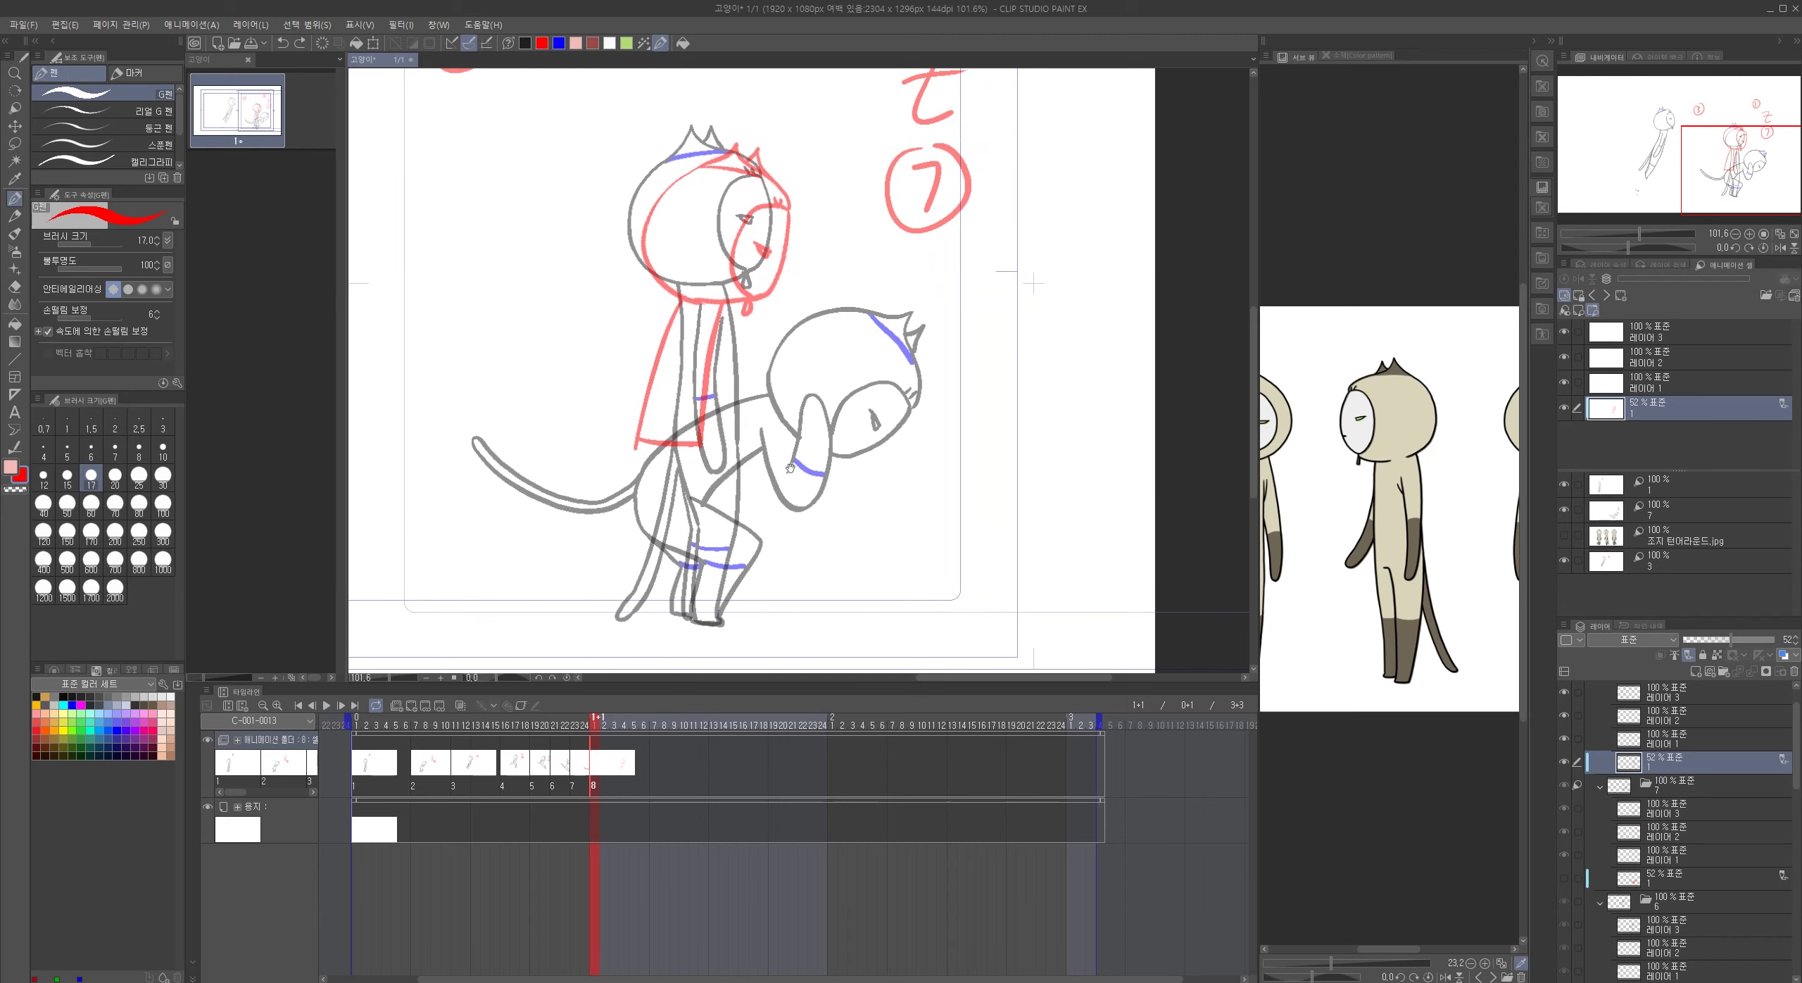
- Shift the red draft further right and sketch both slightly bent legs down to the reference feet
key("k")
left_click_drag(702, 422, 725, 431)
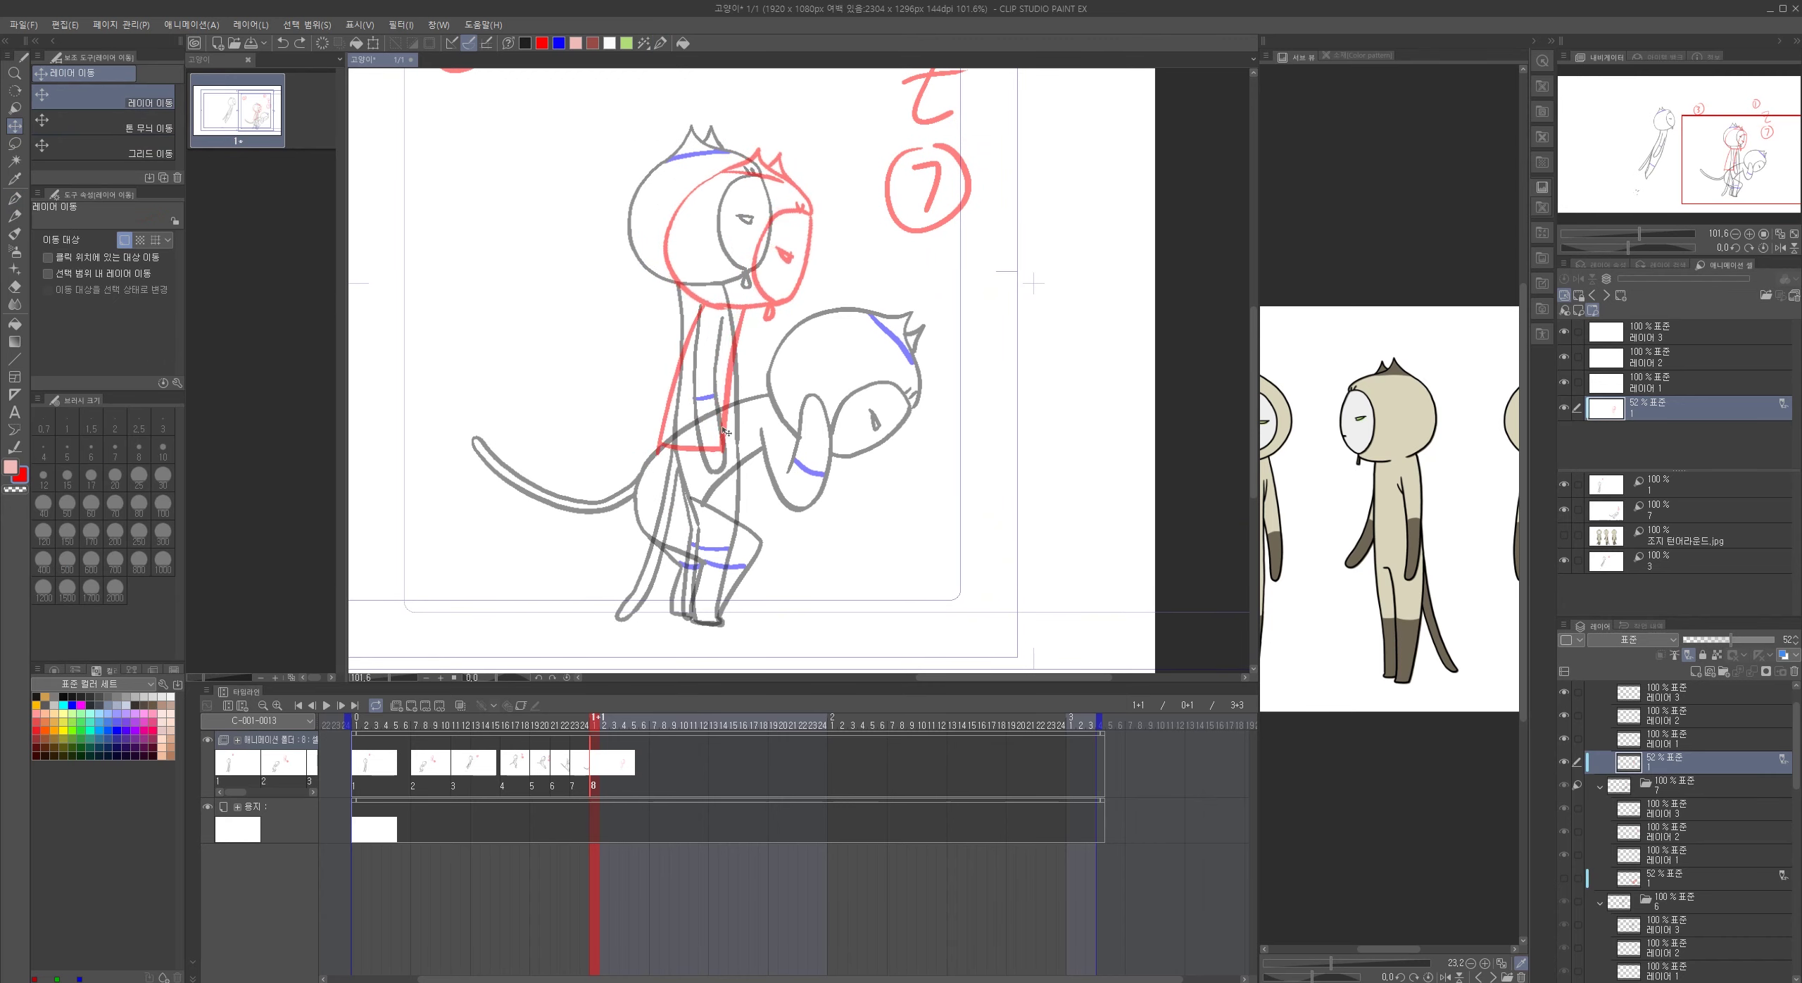
left_click(14, 198)
left_click_drag(664, 451, 694, 524)
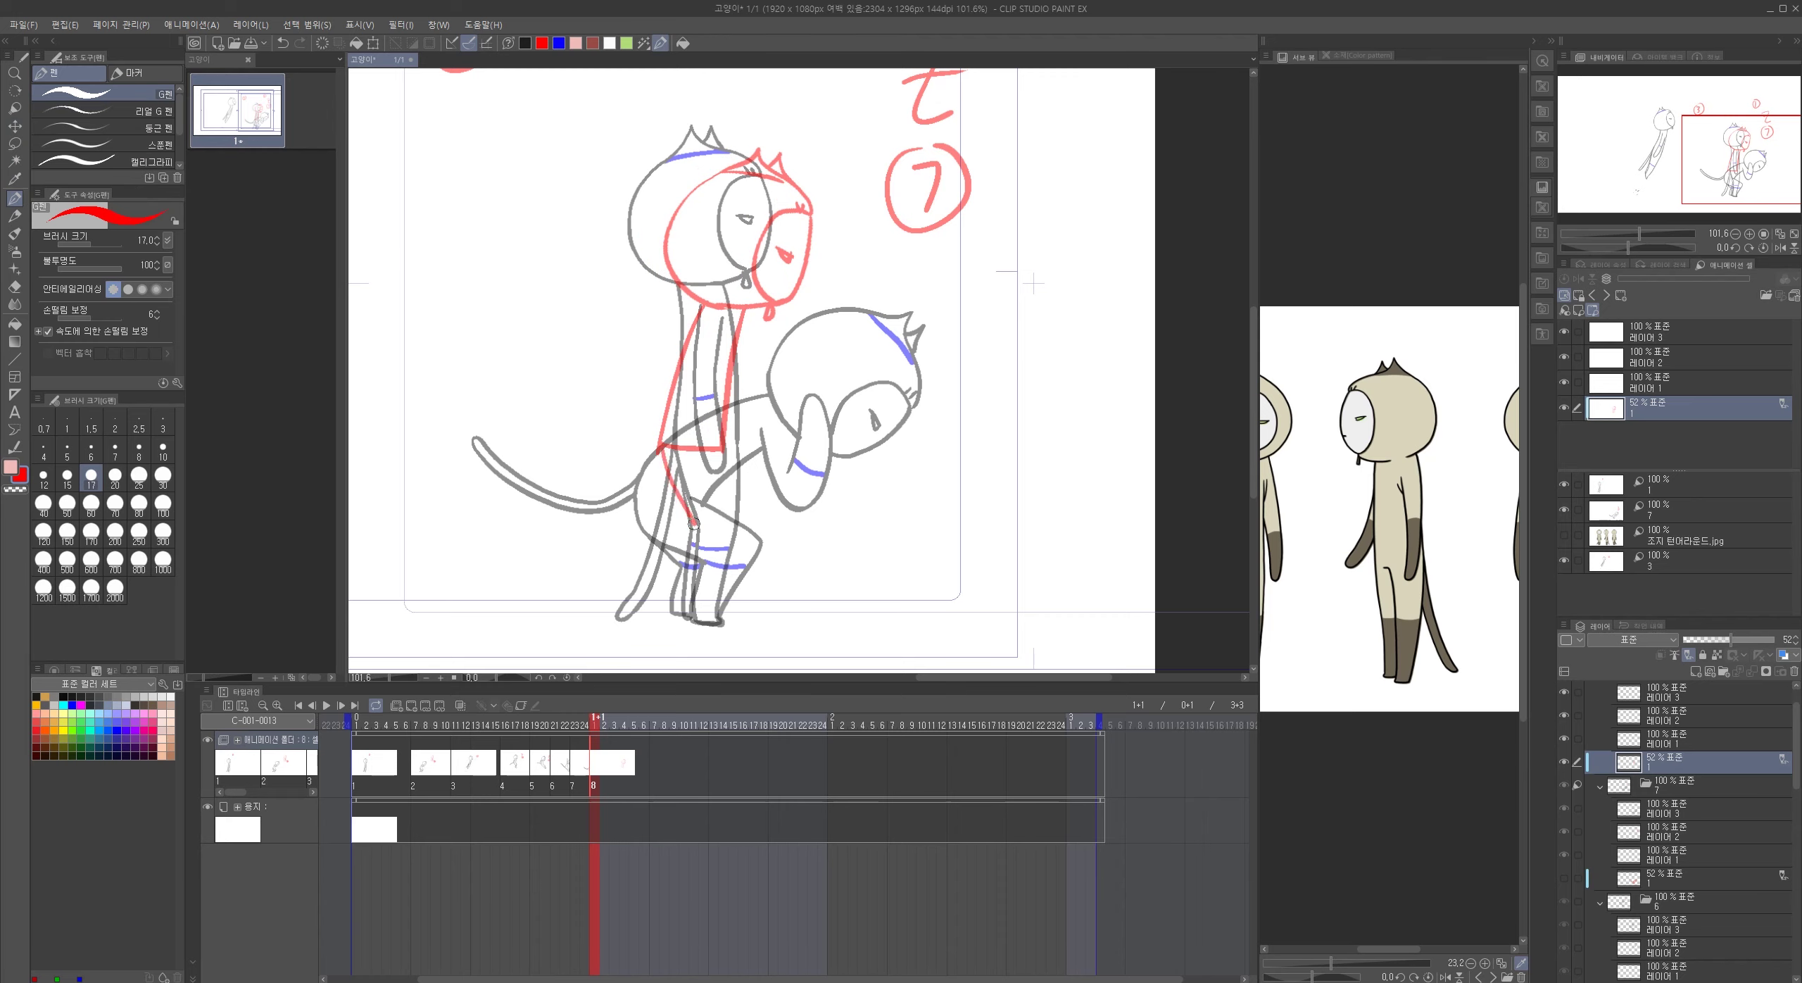
left_click_drag(734, 451, 720, 622)
mouse_move(695, 525)
left_mouse_down()
mouse_move(693, 612)
mouse_move(716, 617)
left_mouse_up()
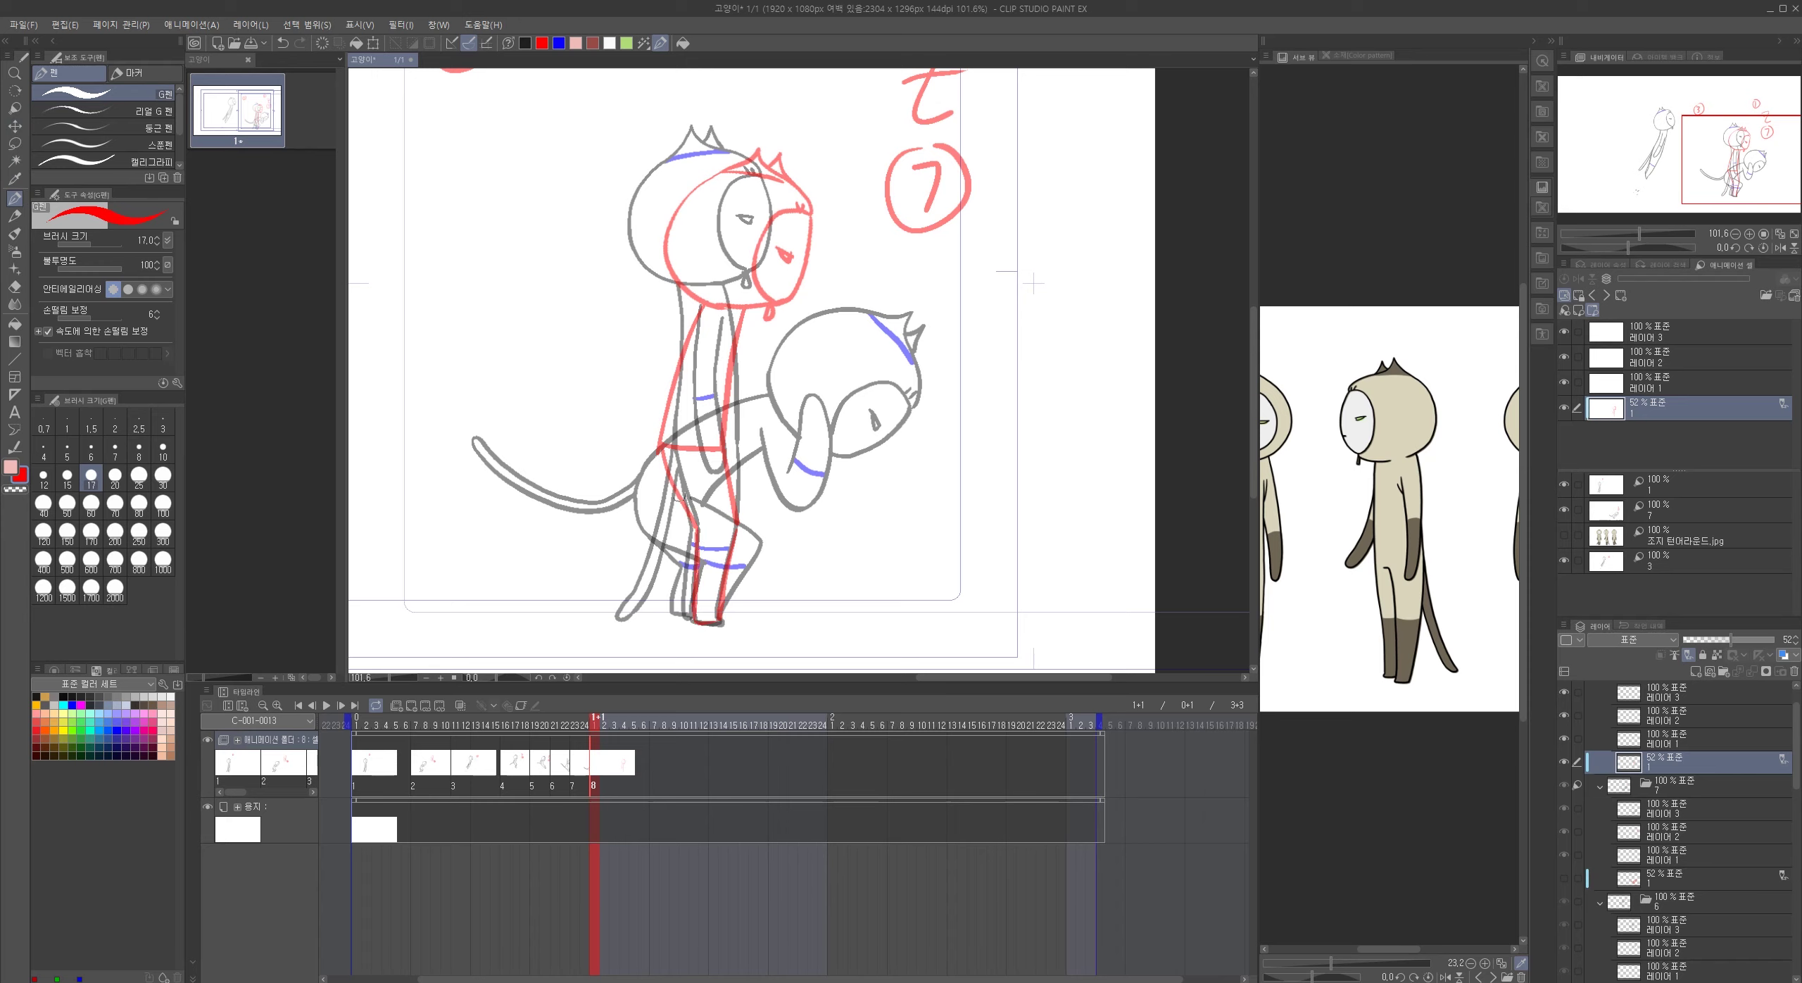
left_click_drag(668, 457, 676, 609)
- Sketch both arms stretched forward in red and check the draft with the light table switched off and on
left_click_drag(785, 354, 773, 432)
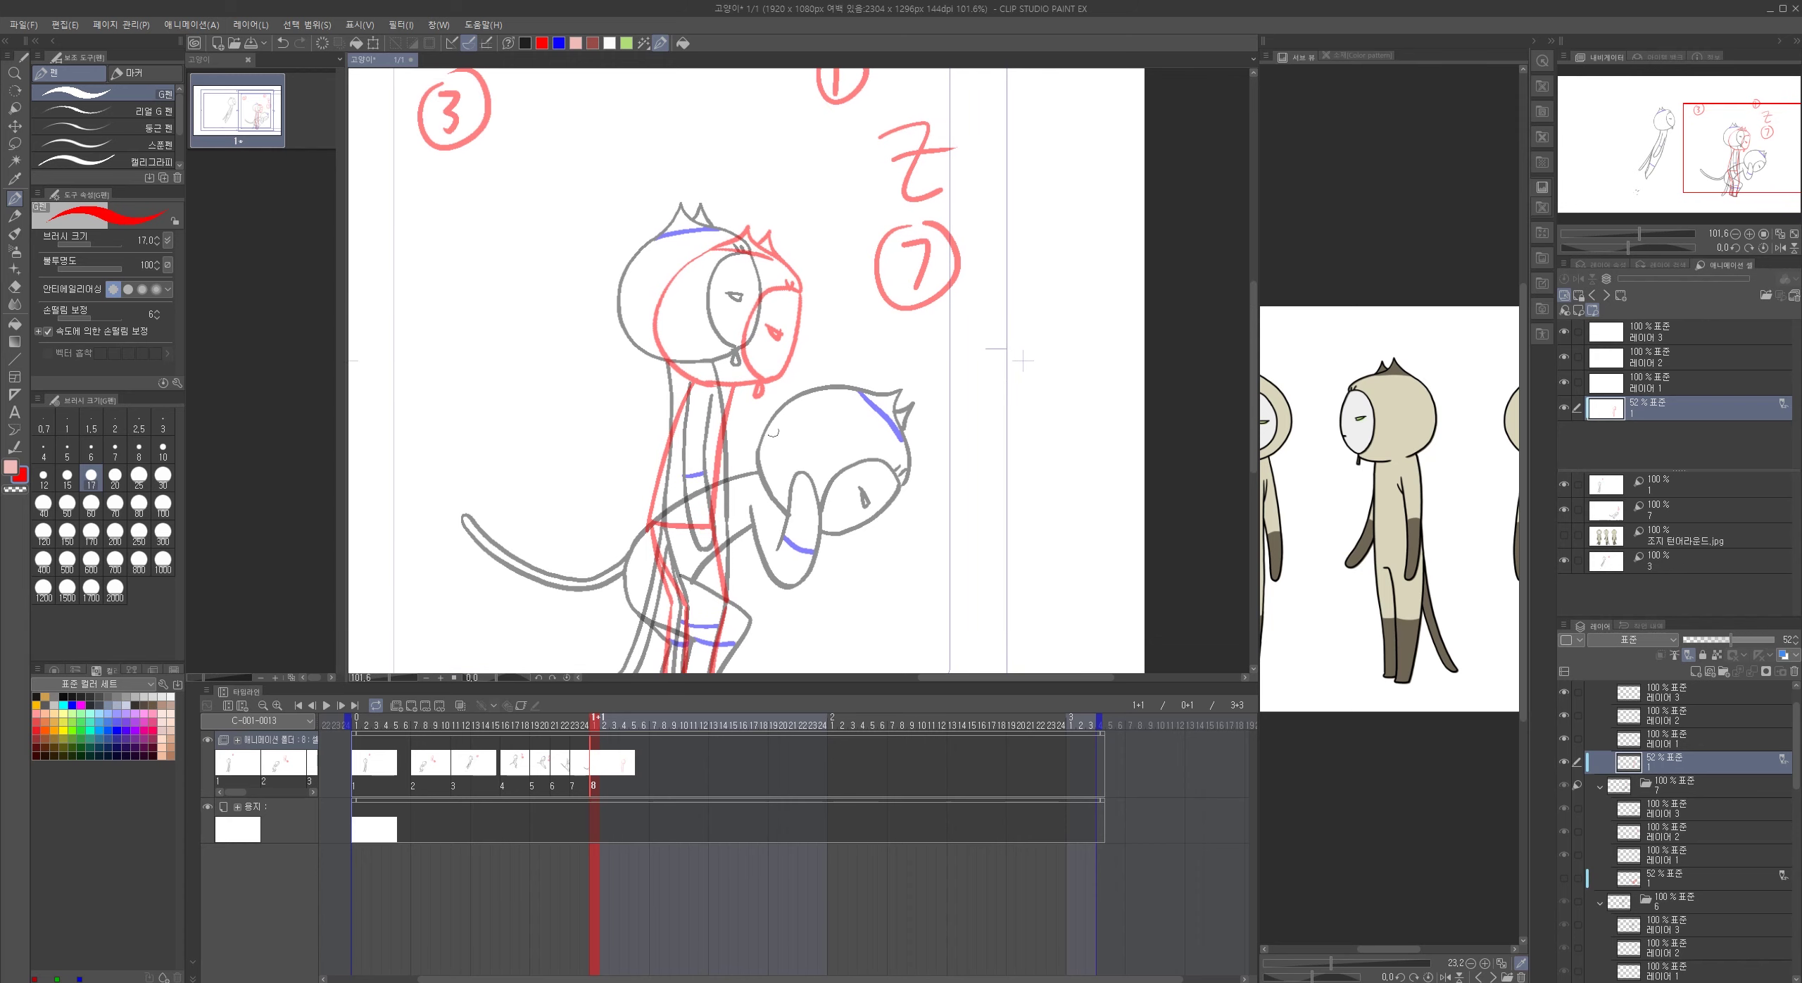
mouse_move(705, 414)
left_mouse_down()
mouse_move(830, 458)
mouse_move(751, 408)
mouse_move(855, 450)
mouse_move(788, 454)
mouse_move(858, 449)
left_mouse_up()
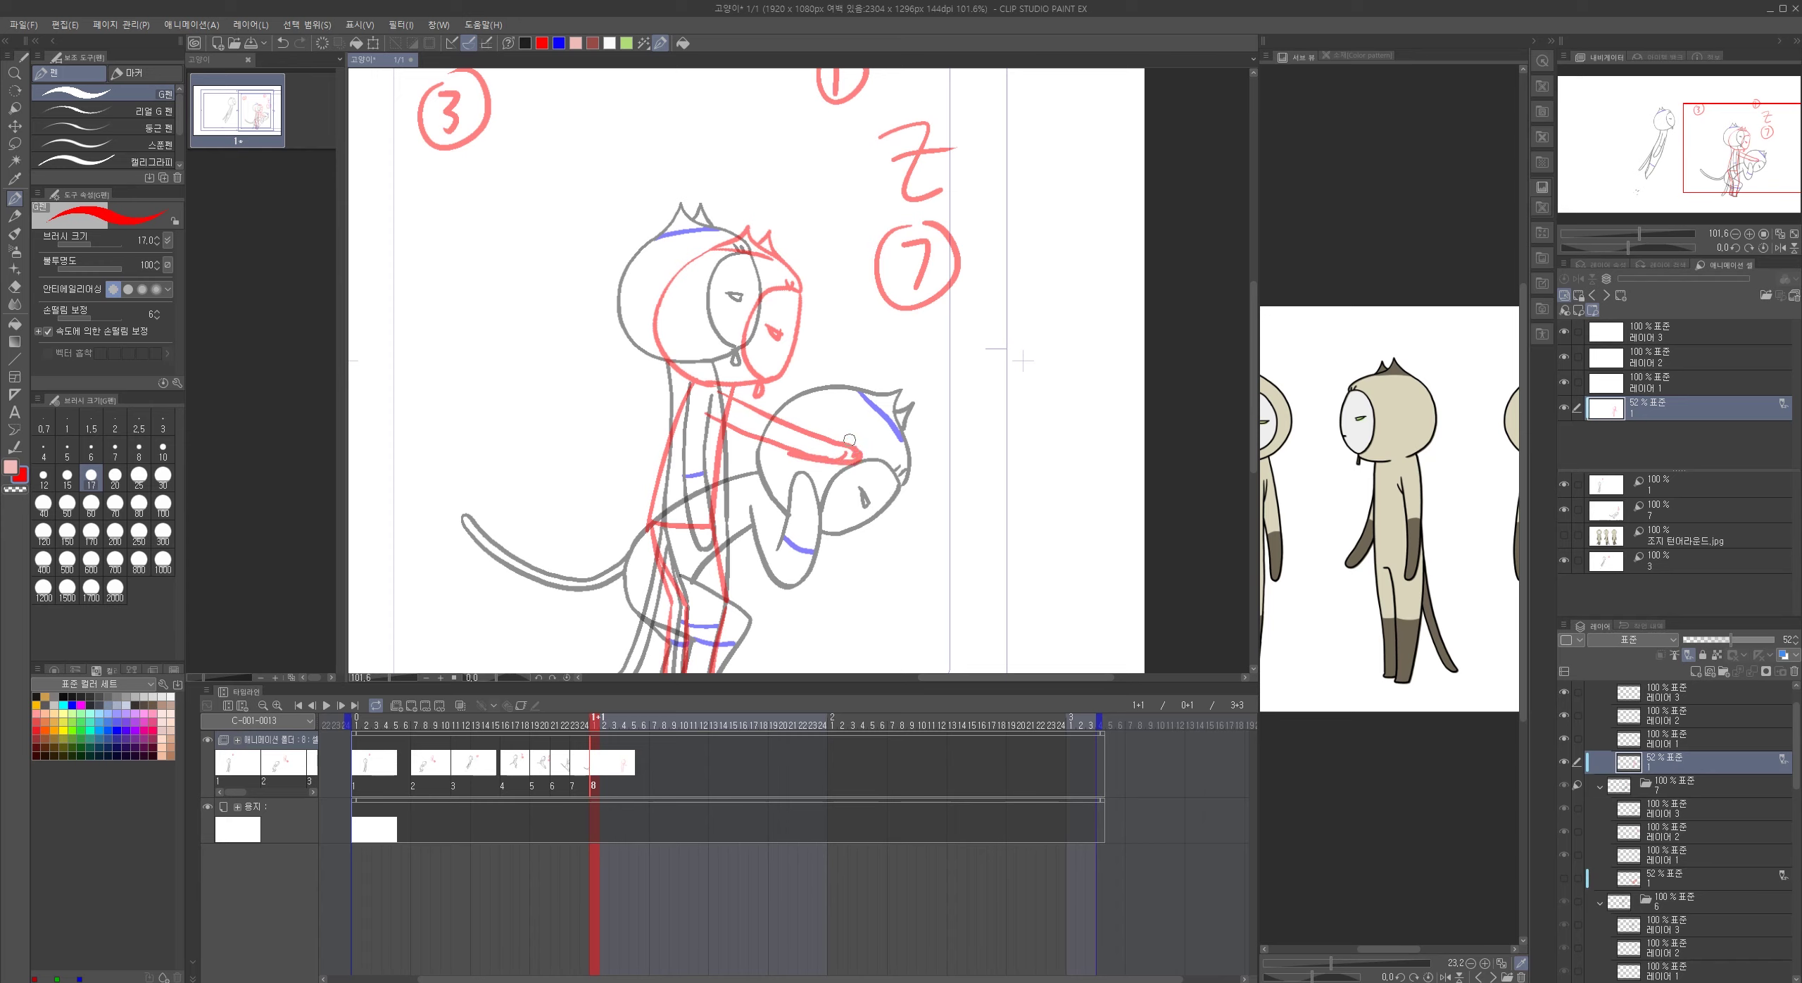
left_click_drag(740, 392, 848, 431)
left_click_drag(1006, 566, 1138, 495)
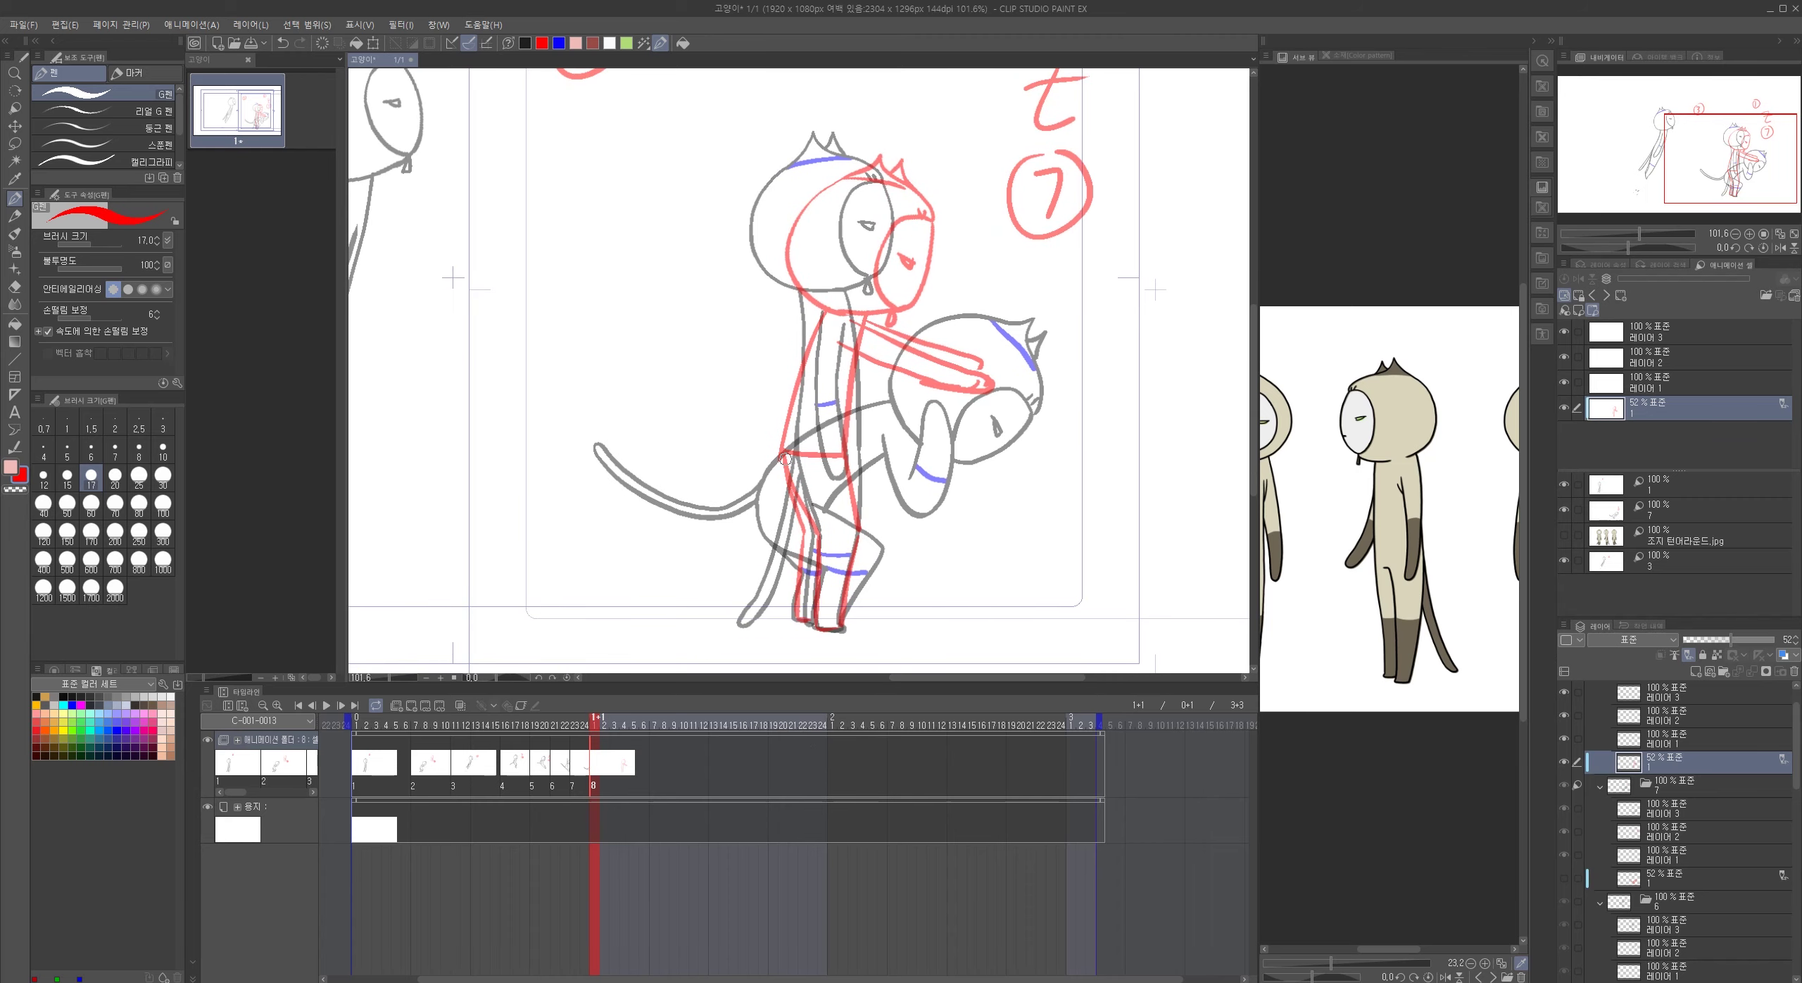
left_click(1568, 294)
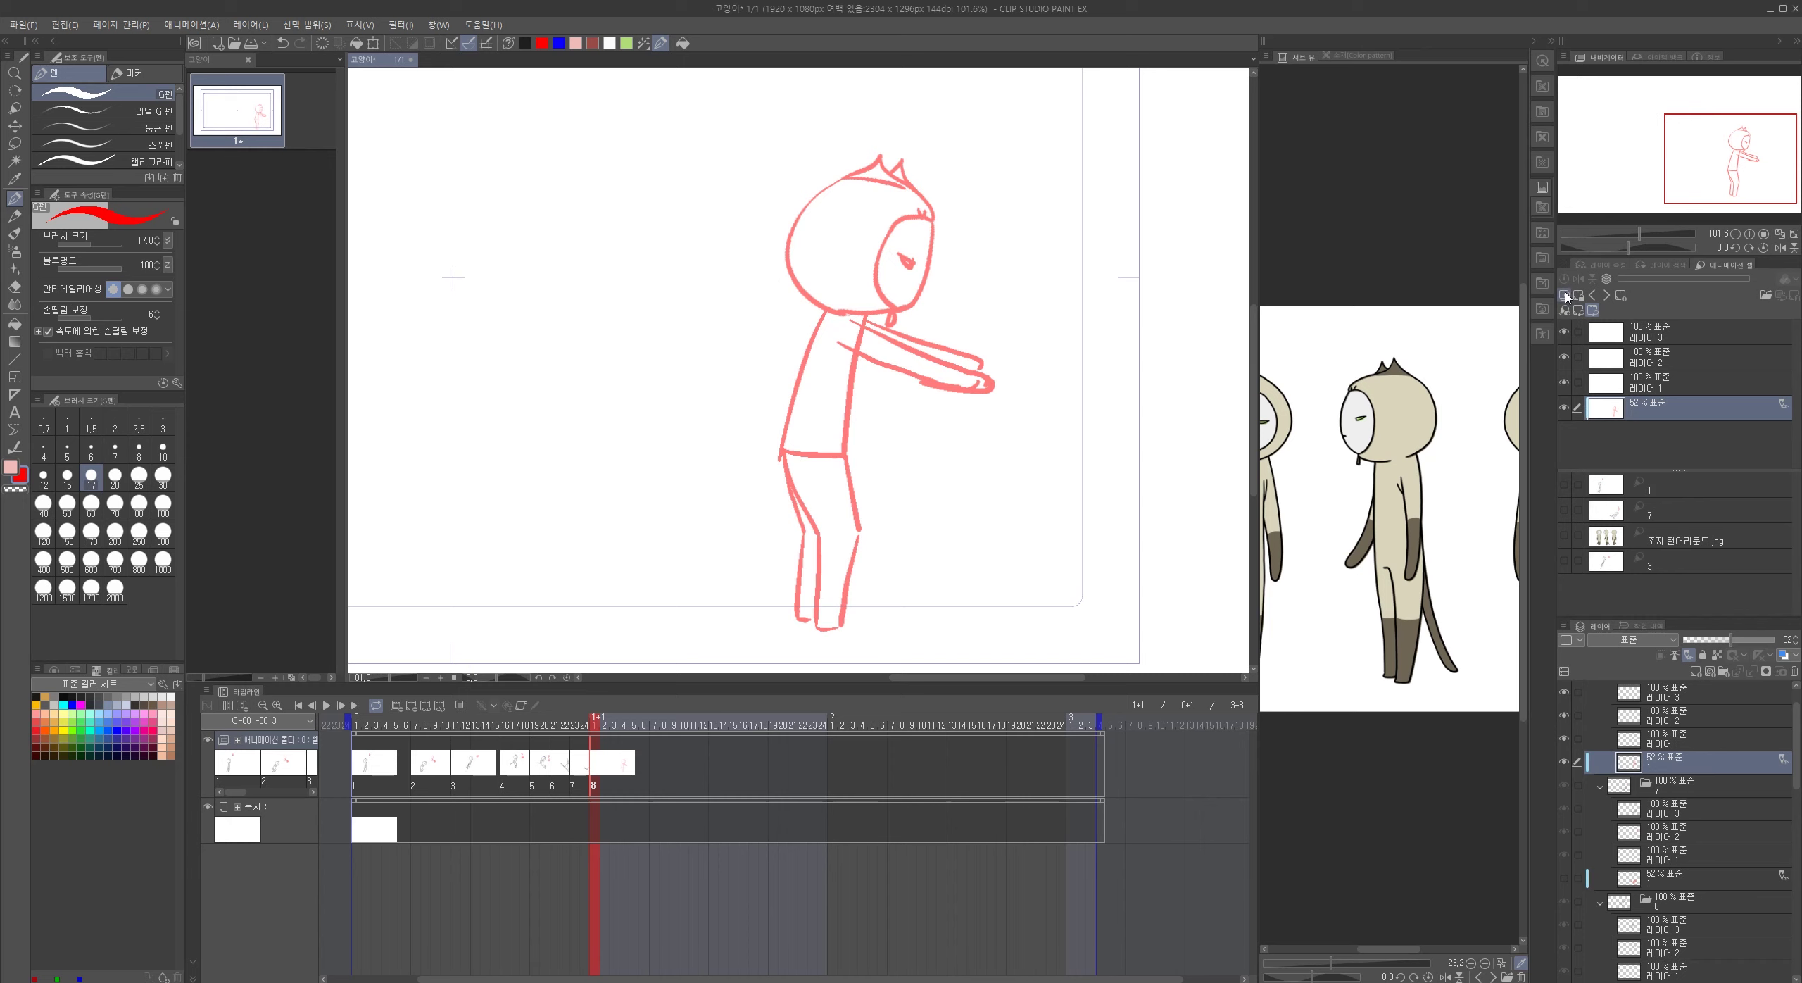
left_click(1566, 295)
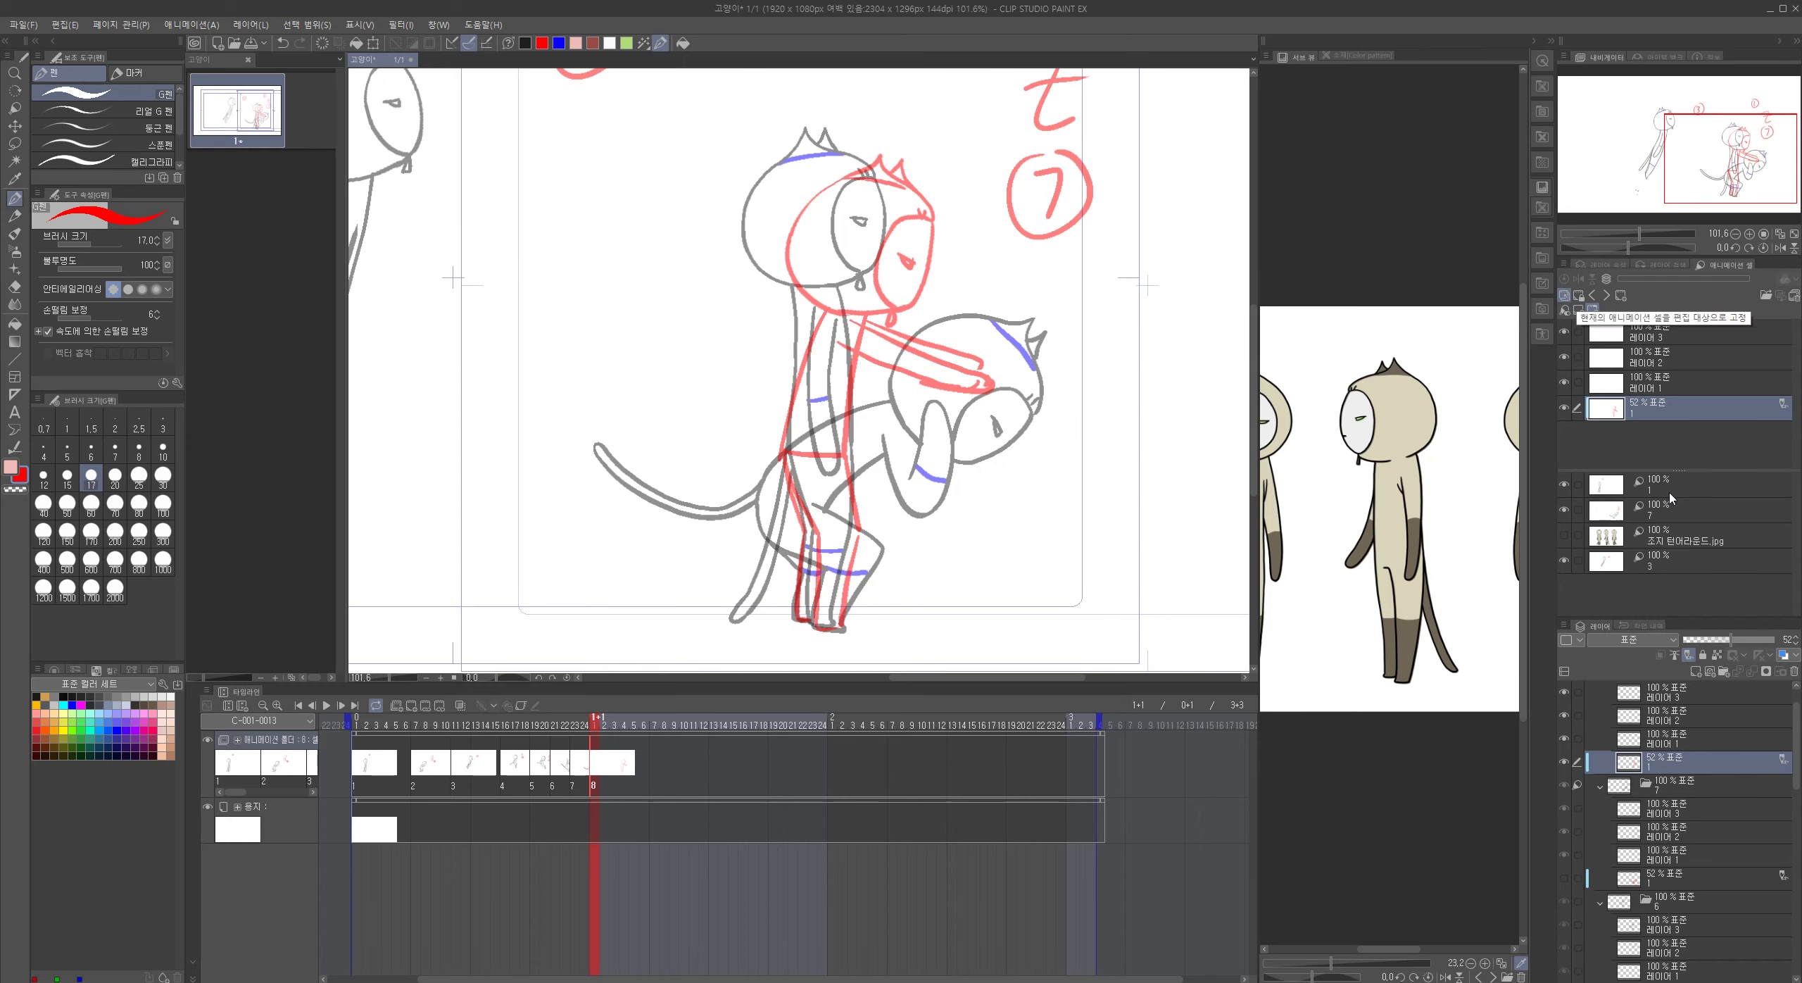
- Reset the light-table reference of cel 1 to its original position
left_click(1669, 510)
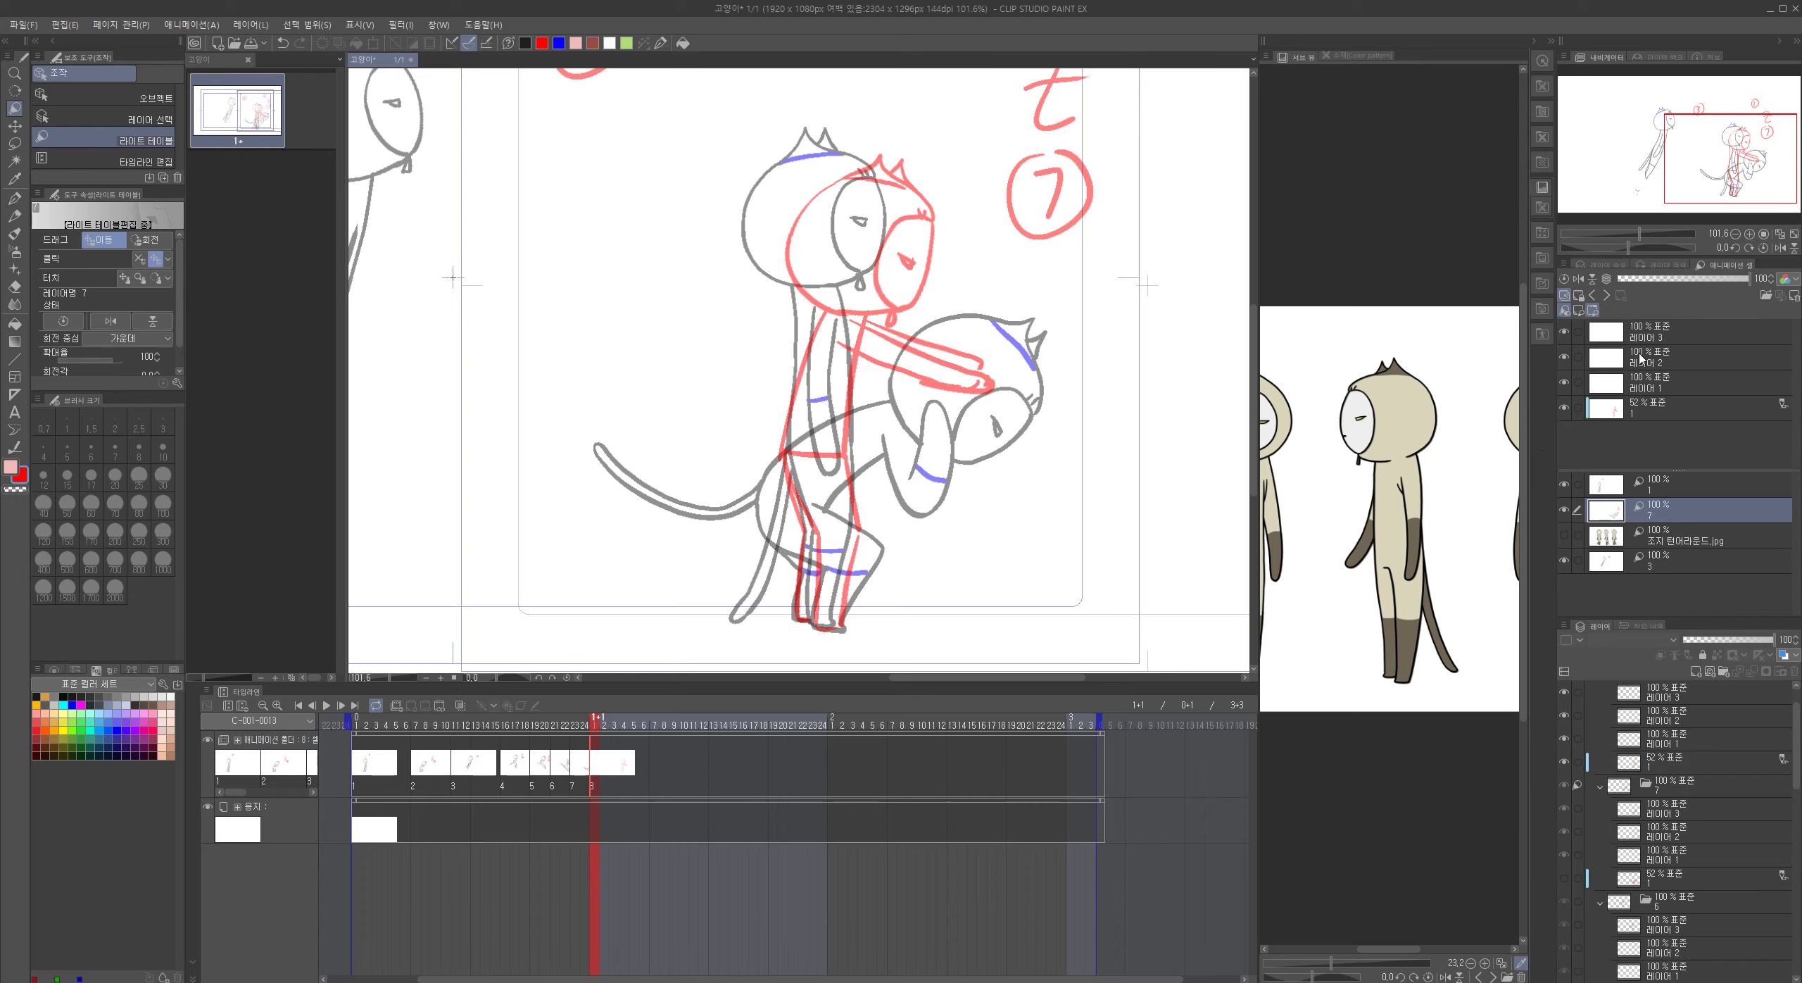
left_click(1670, 483)
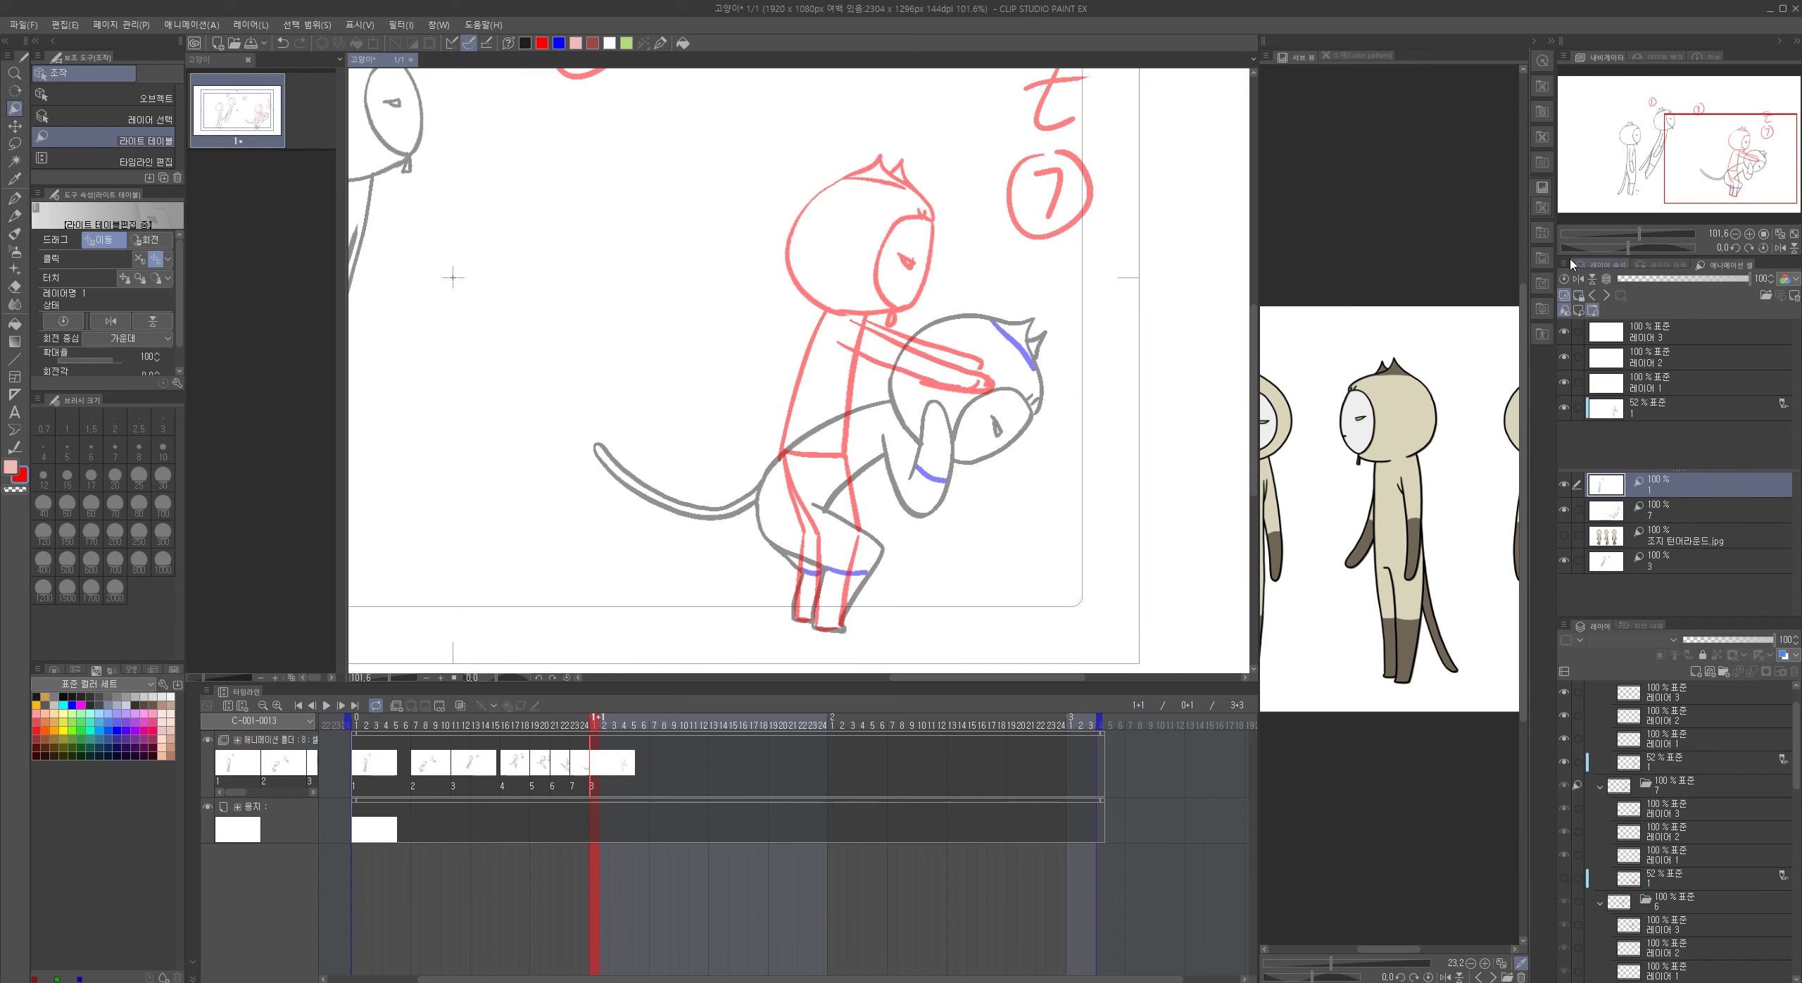
left_click(779, 468)
- Sketch the tail in red on draft layer 1, dropping from the hips and curving up behind the cat
left_click(1662, 408)
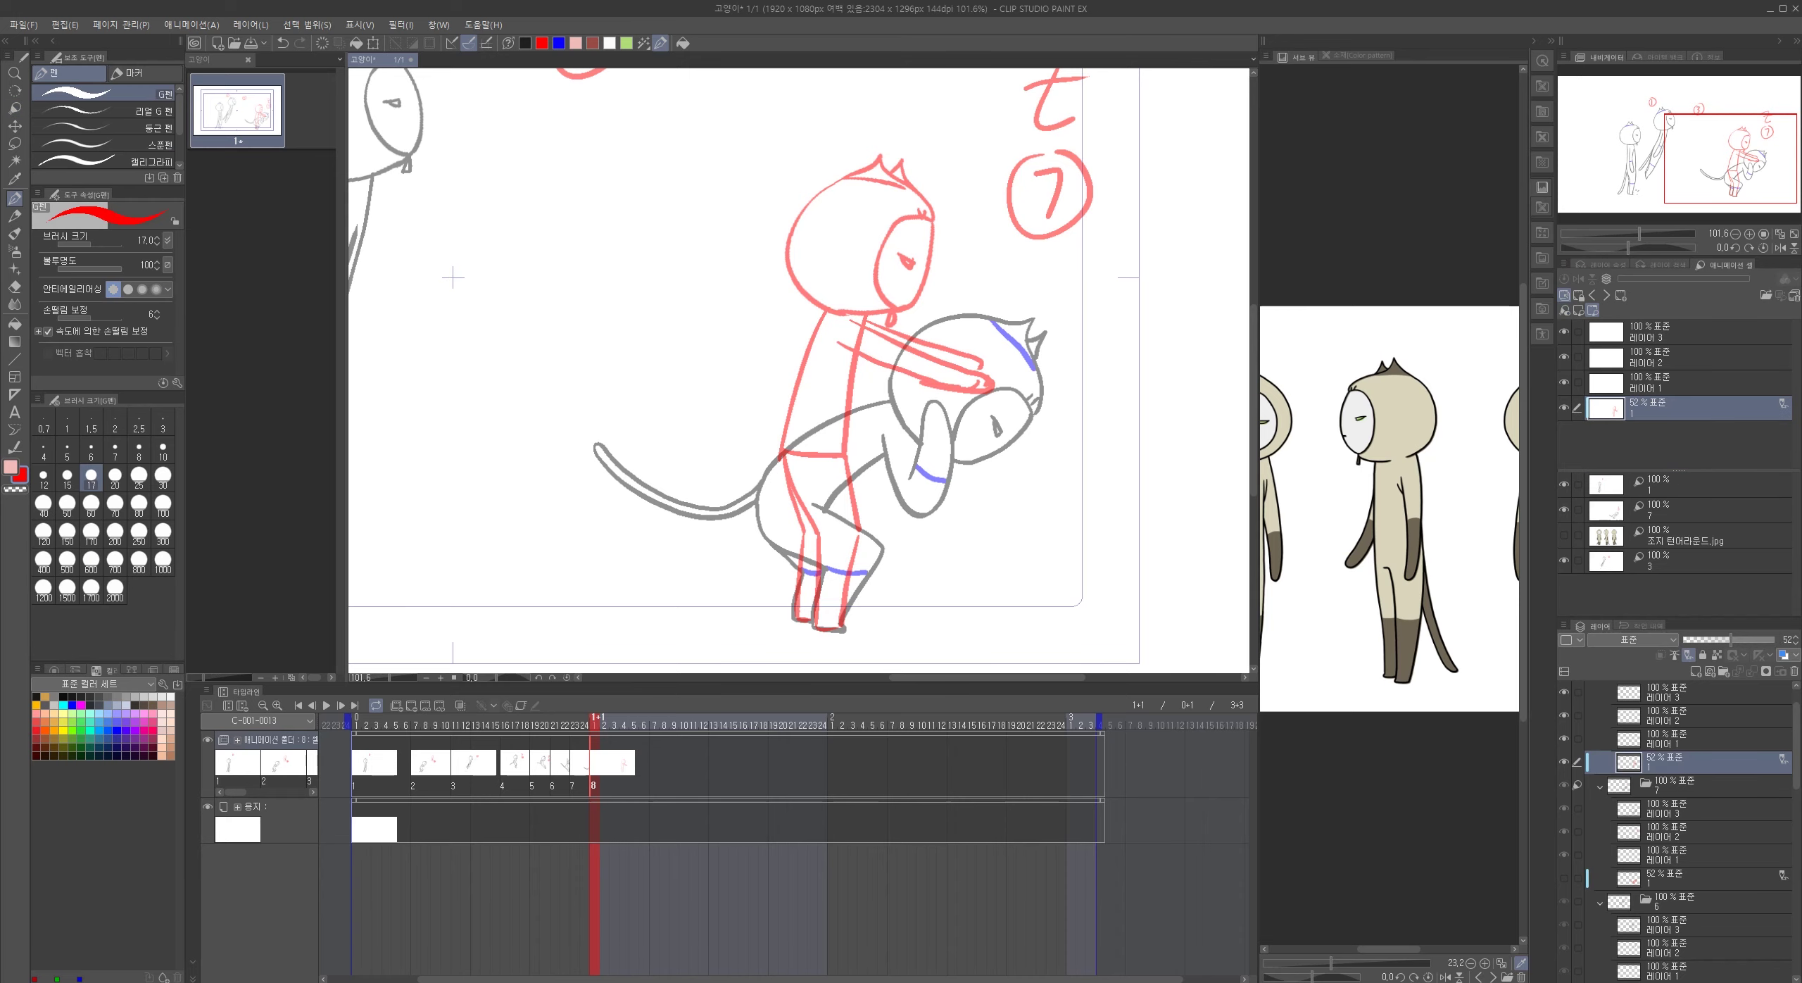
left_click_drag(627, 480, 776, 562)
key("ctrl+z")
left_click_drag(657, 499, 711, 525)
key("ctrl+z")
left_click_drag(781, 462, 763, 555)
key("ctrl+z")
left_click_drag(778, 450, 739, 569)
mouse_move(643, 487)
left_mouse_down()
mouse_move(699, 549)
mouse_move(759, 567)
left_mouse_up()
key("ctrl+z")
key("ctrl+z")
mouse_move(782, 459)
left_mouse_down()
mouse_move(767, 554)
mouse_move(730, 568)
mouse_move(755, 561)
left_mouse_up()
mouse_move(778, 474)
left_mouse_down()
mouse_move(766, 546)
mouse_move(711, 573)
left_mouse_up()
left_click_drag(683, 514, 763, 539)
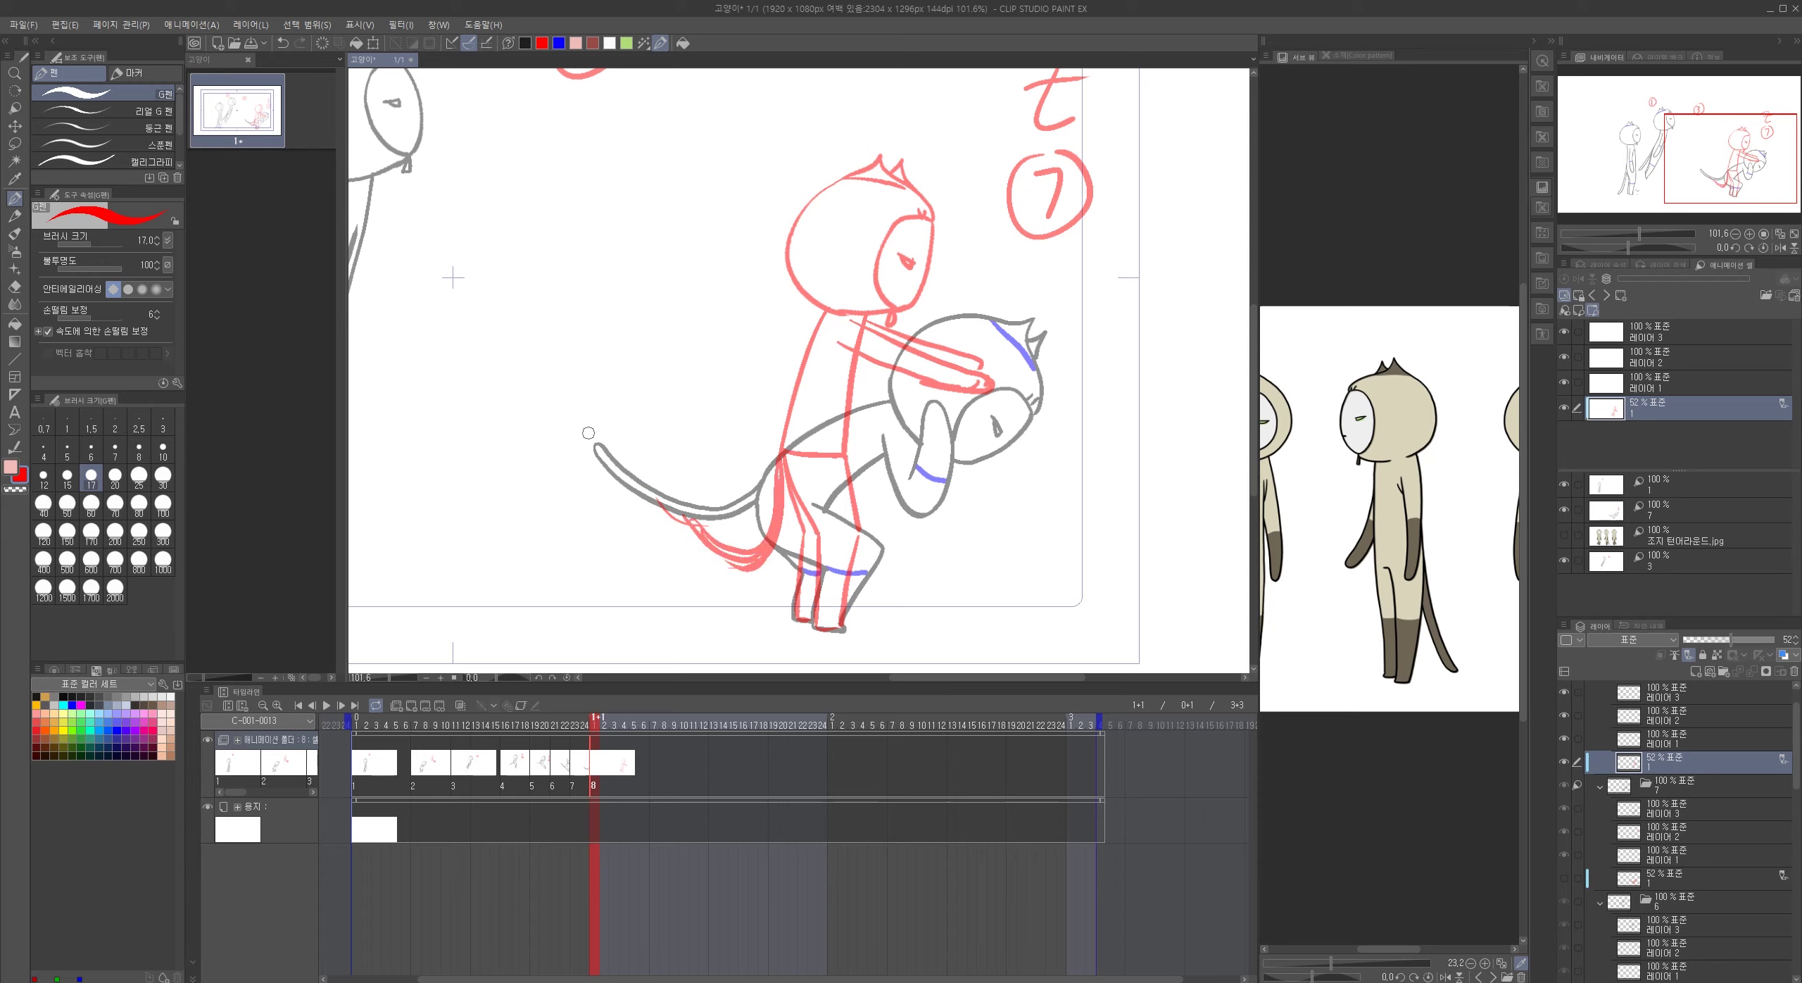
mouse_move(377, 357)
left_mouse_down()
mouse_move(446, 314)
mouse_move(529, 371)
mouse_move(657, 509)
mouse_move(747, 563)
left_mouse_up()
key("ctrl+z")
- Ink the head, ears and face in black on 레이어 3 over the red draft
left_click(1719, 357)
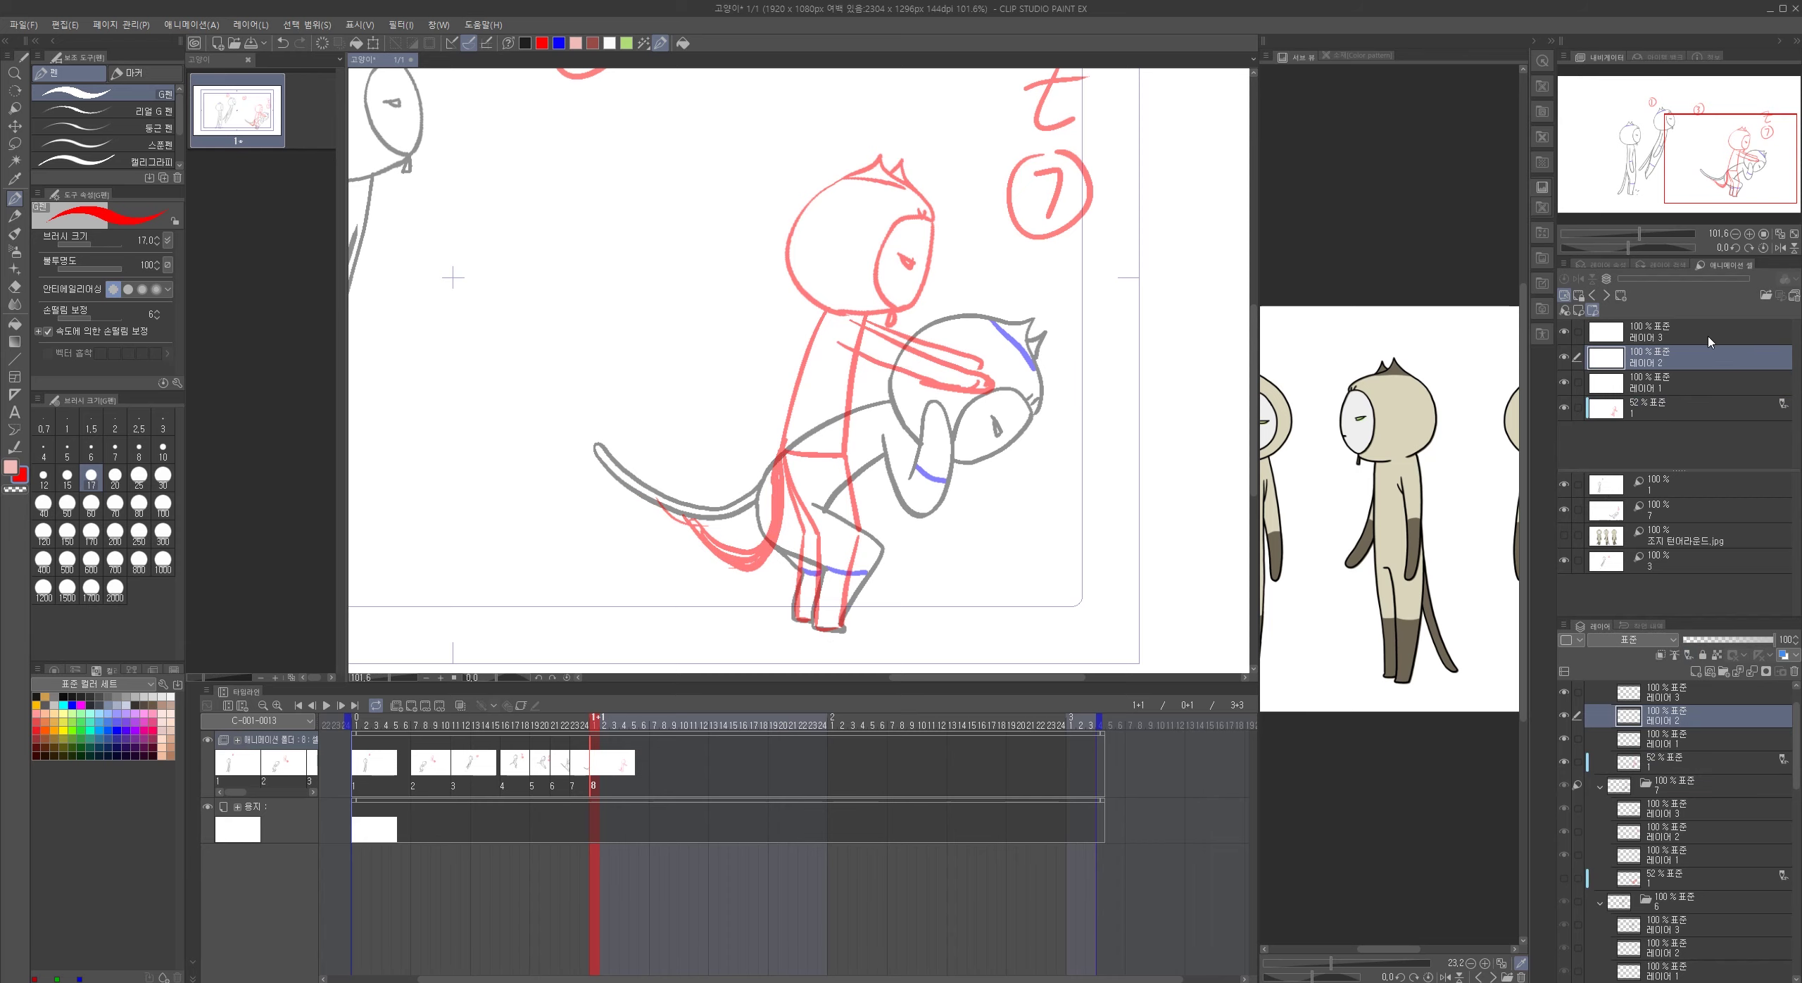
left_click(1708, 338)
left_click(525, 43)
mouse_move(927, 206)
left_mouse_down()
mouse_move(815, 361)
mouse_move(887, 360)
left_mouse_up()
mouse_move(711, 262)
left_mouse_down()
mouse_move(569, 342)
mouse_move(525, 415)
mouse_move(522, 490)
mouse_move(564, 566)
mouse_move(746, 303)
mouse_move(824, 395)
left_mouse_up()
mouse_move(741, 295)
left_mouse_down()
mouse_move(762, 273)
mouse_move(782, 324)
left_mouse_up()
mouse_move(825, 393)
left_mouse_down()
mouse_move(764, 386)
mouse_move(706, 517)
mouse_move(755, 584)
mouse_move(806, 500)
mouse_move(751, 589)
mouse_move(830, 540)
left_mouse_up()
mouse_move(696, 540)
left_mouse_down()
mouse_move(822, 538)
mouse_move(747, 556)
mouse_move(718, 551)
mouse_move(837, 541)
mouse_move(698, 541)
mouse_move(825, 541)
left_mouse_up()
key("ctrl+z")
key("ctrl+z")
key("ctrl+z")
left_click_drag(854, 424, 873, 438)
mouse_move(839, 425)
left_mouse_down()
mouse_move(859, 449)
mouse_move(872, 434)
left_mouse_up()
left_click_drag(877, 322, 891, 336)
- Ink the arms stretched forward from the shoulders in black over the red draft
mouse_move(831, 498)
left_mouse_down()
mouse_move(895, 188)
mouse_move(802, 160)
left_mouse_up()
mouse_move(702, 212)
left_mouse_down()
mouse_move(1001, 327)
mouse_move(835, 408)
left_mouse_up()
key("ctrl+z")
left_click_drag(551, 290, 834, 408)
mouse_move(525, 344)
left_mouse_down()
mouse_move(659, 409)
mouse_move(853, 429)
left_mouse_up()
left_click_drag(591, 299, 841, 405)
- Ink the torso, curved tail and both legs in black on 레이어 3 over the red draft of cel 8
mouse_move(561, 378)
left_mouse_down()
mouse_move(671, 269)
mouse_move(639, 477)
left_mouse_up()
left_click_drag(609, 163, 508, 469)
mouse_move(548, 478)
left_mouse_down()
mouse_move(583, 383)
mouse_move(696, 244)
mouse_move(570, 447)
mouse_move(480, 371)
mouse_move(496, 443)
mouse_move(588, 470)
mouse_move(649, 409)
mouse_move(661, 215)
mouse_move(738, 421)
mouse_move(737, 601)
mouse_move(780, 593)
left_mouse_up()
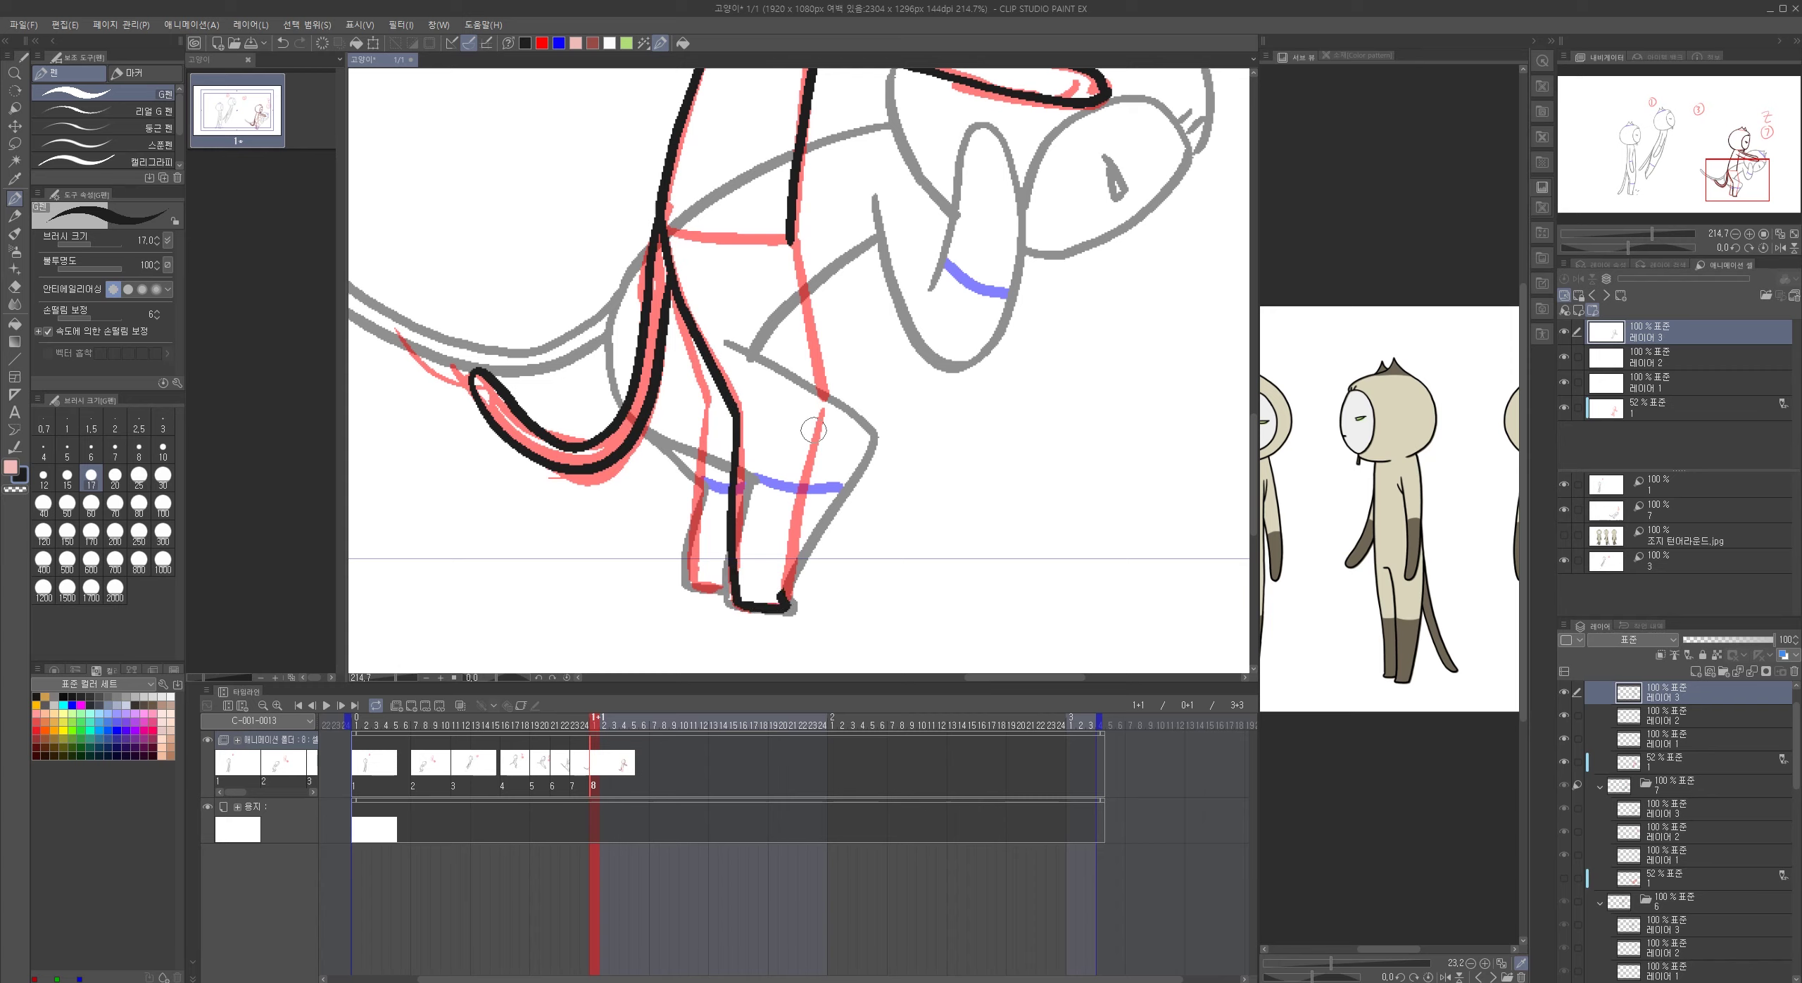
mouse_move(790, 240)
left_mouse_down()
mouse_move(816, 401)
mouse_move(783, 602)
left_mouse_up()
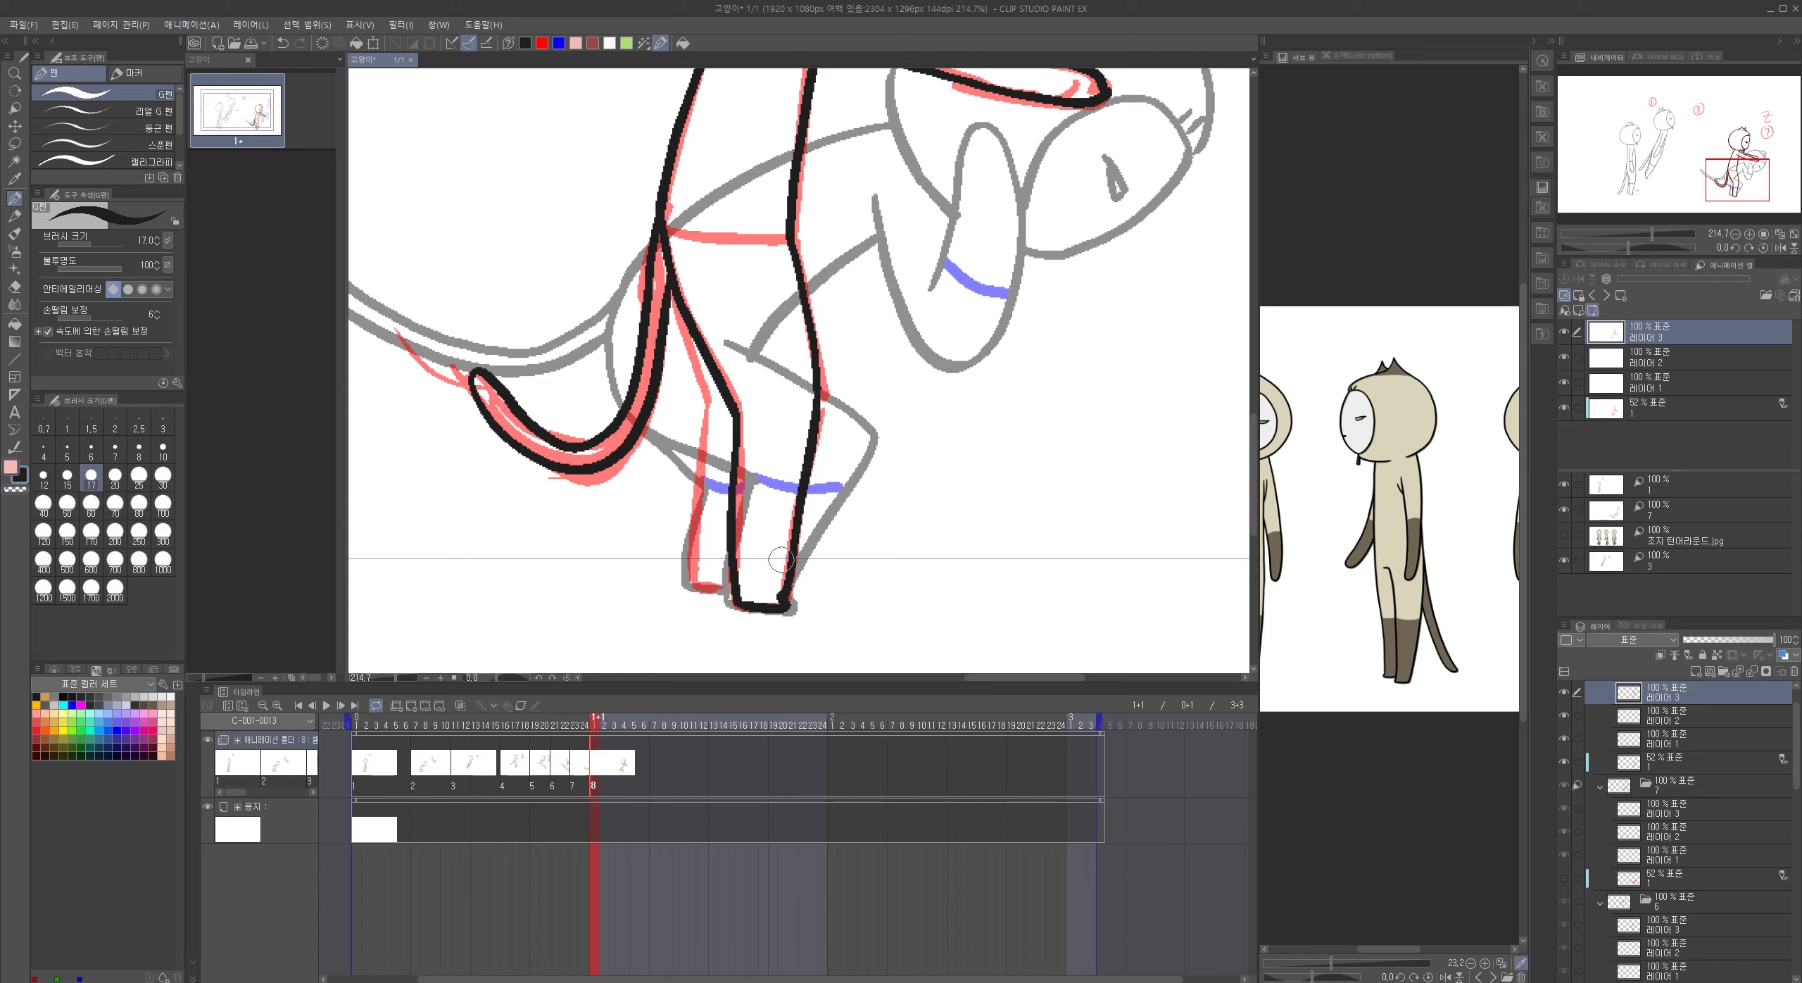
mouse_move(683, 317)
left_mouse_down()
mouse_move(707, 426)
mouse_move(688, 570)
mouse_move(725, 590)
left_mouse_up()
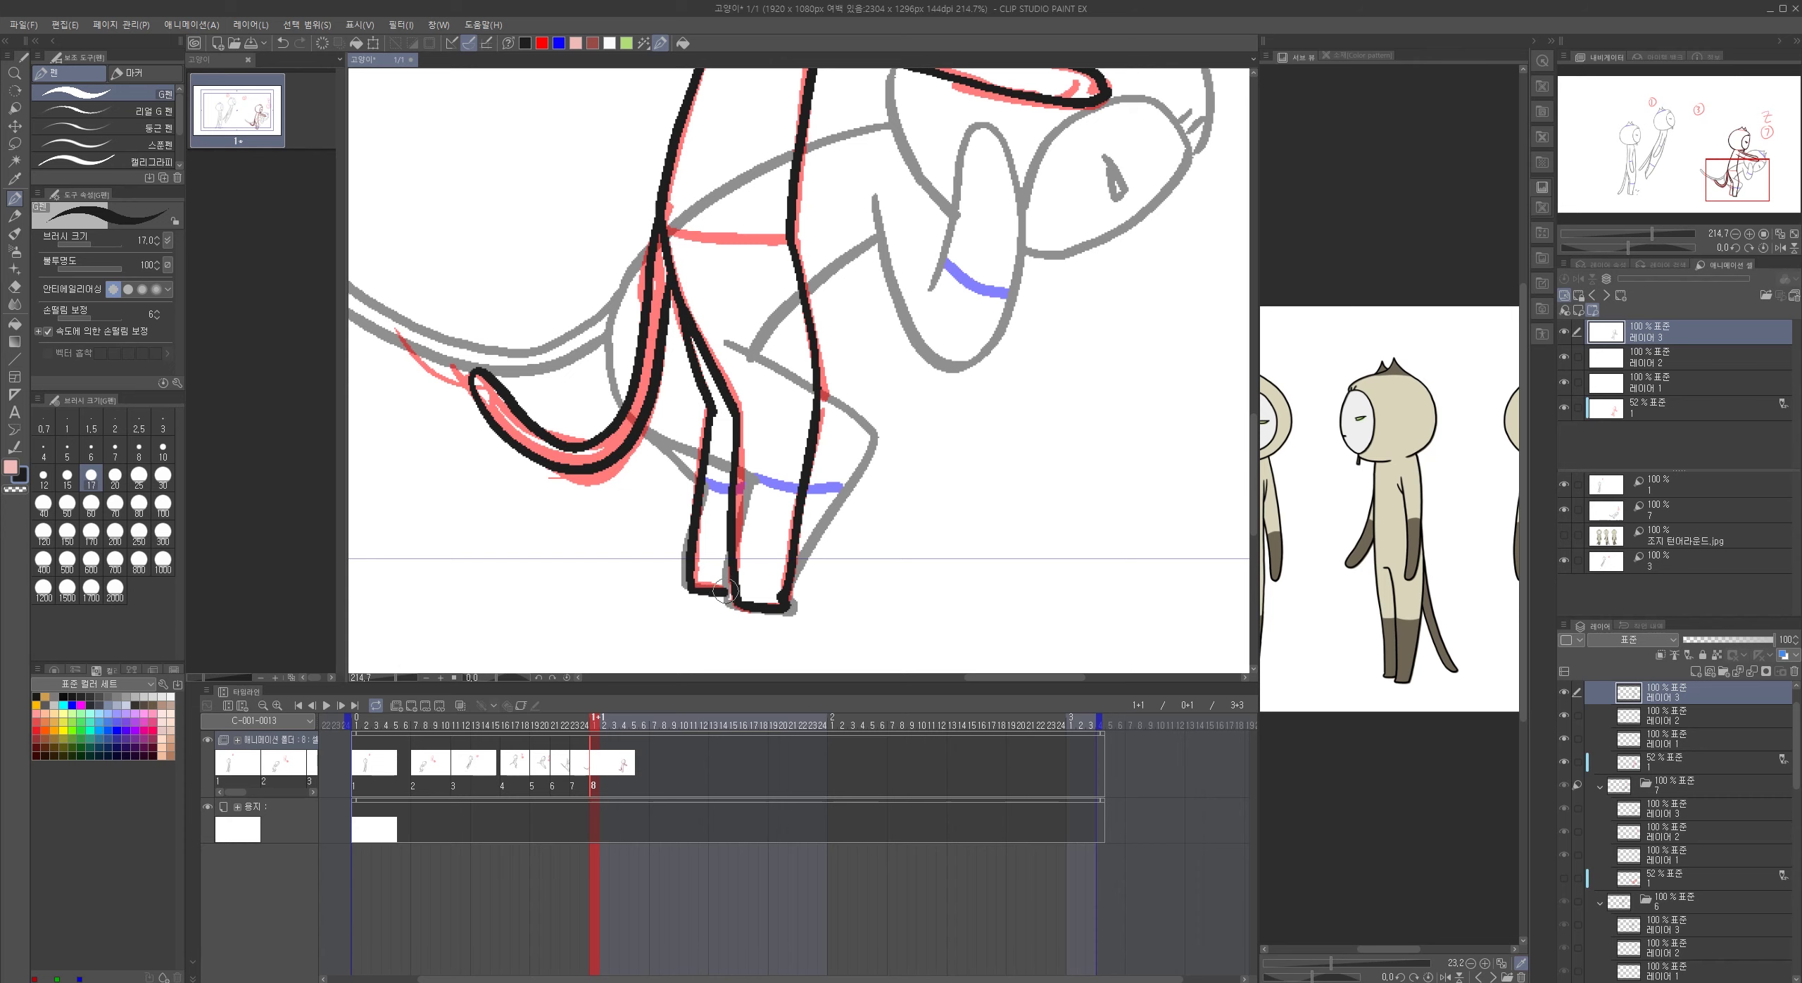
left_click_drag(873, 421, 879, 579)
- Draw the colour boundary lines in blue on 레이어 2 across the head, arm and lower legs of cel 8
left_click(1644, 363)
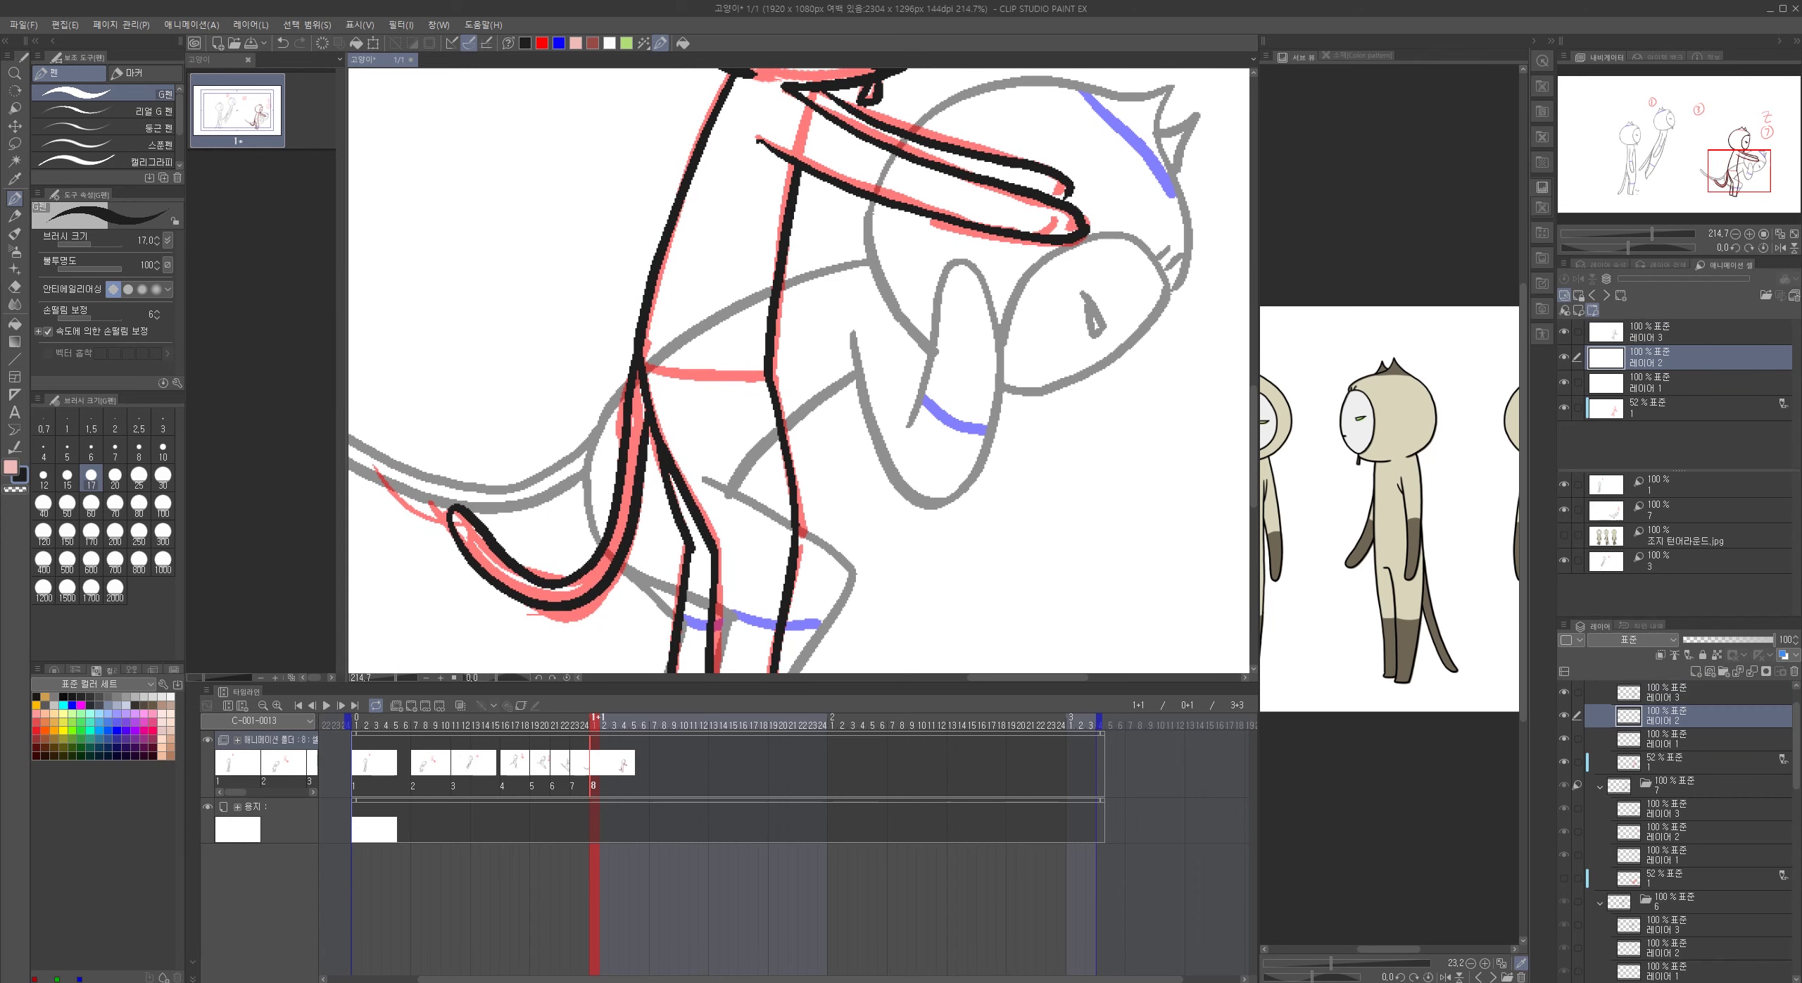
left_click_drag(749, 397, 739, 312)
mouse_move(707, 498)
left_mouse_down()
mouse_move(775, 501)
mouse_move(709, 497)
left_mouse_up()
mouse_move(880, 145)
left_mouse_down()
mouse_move(762, 449)
mouse_move(723, 635)
left_mouse_up()
left_click_drag(610, 196, 730, 218)
mouse_move(764, 563)
left_mouse_down()
mouse_move(770, 402)
mouse_move(752, 465)
left_mouse_up()
left_click_drag(772, 397, 769, 416)
- Write the timing mark in red beside the cat on 레이어 2, with a circled 8 below it
scroll(904, 564, "down", 6)
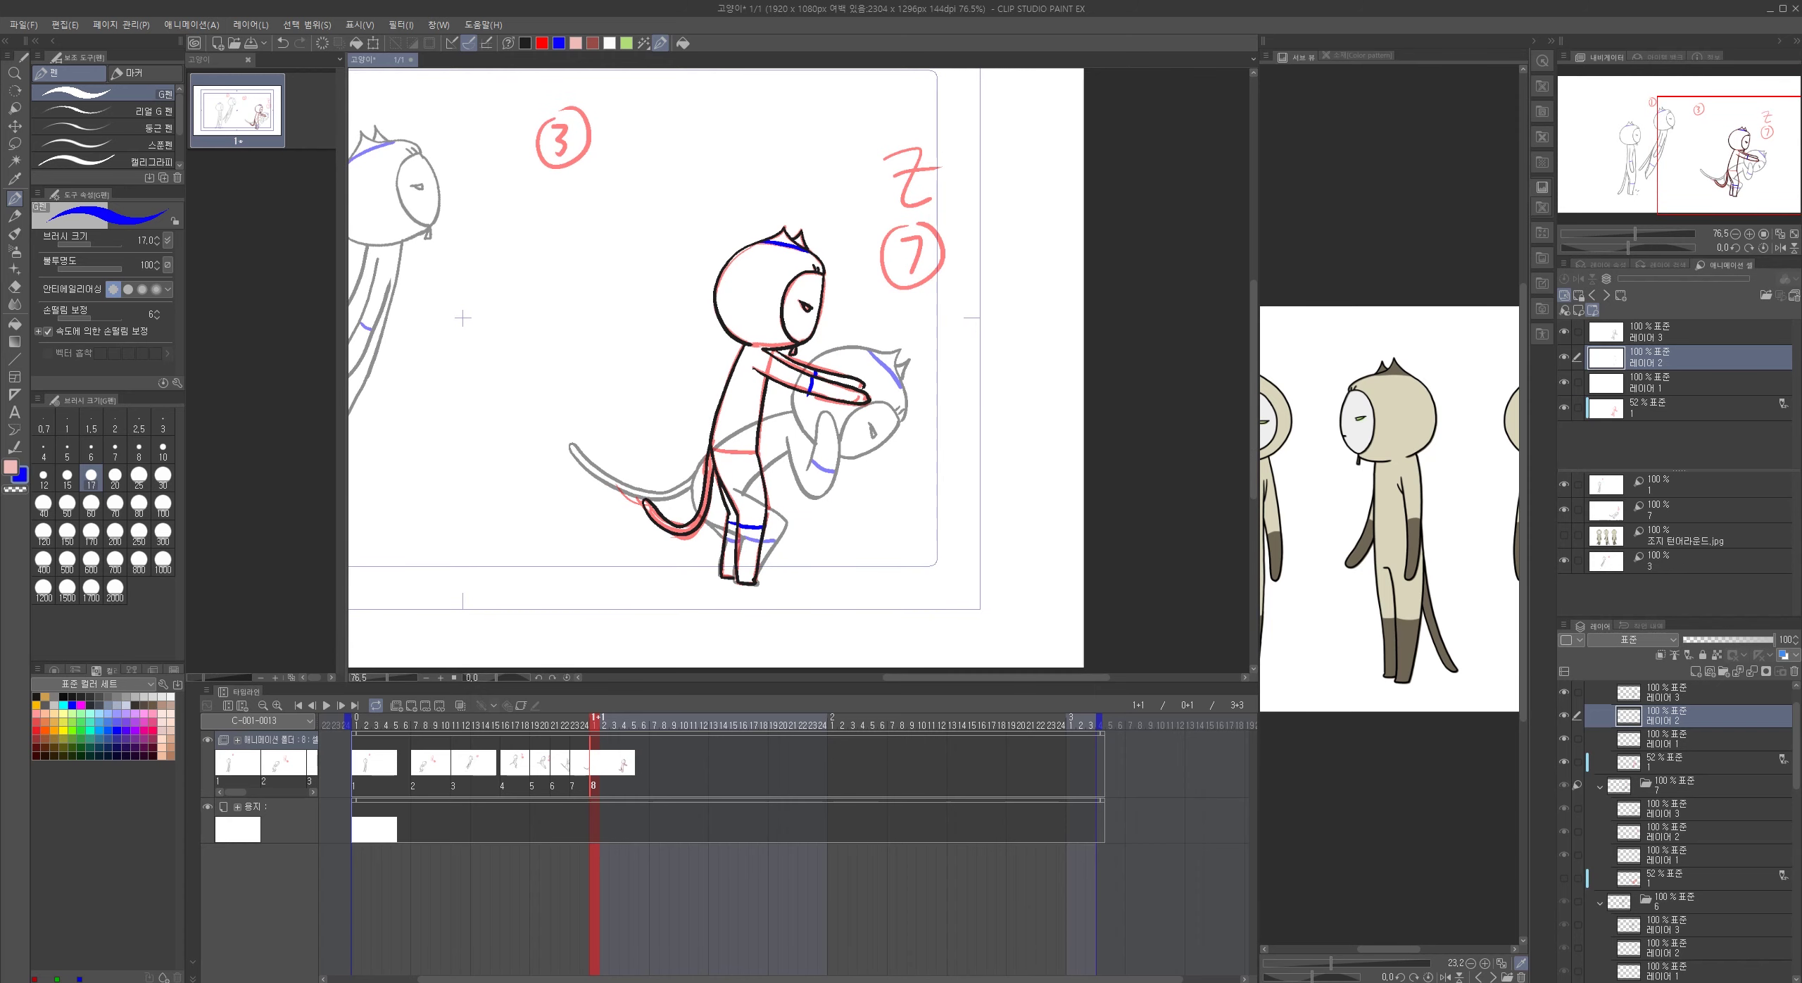
left_click_drag(891, 315, 864, 262)
left_click_drag(966, 428, 955, 547)
key("ctrl+z")
left_click(541, 44)
mouse_move(871, 295)
left_mouse_down()
mouse_move(927, 315)
mouse_move(972, 454)
left_mouse_up()
left_click_drag(873, 398, 956, 355)
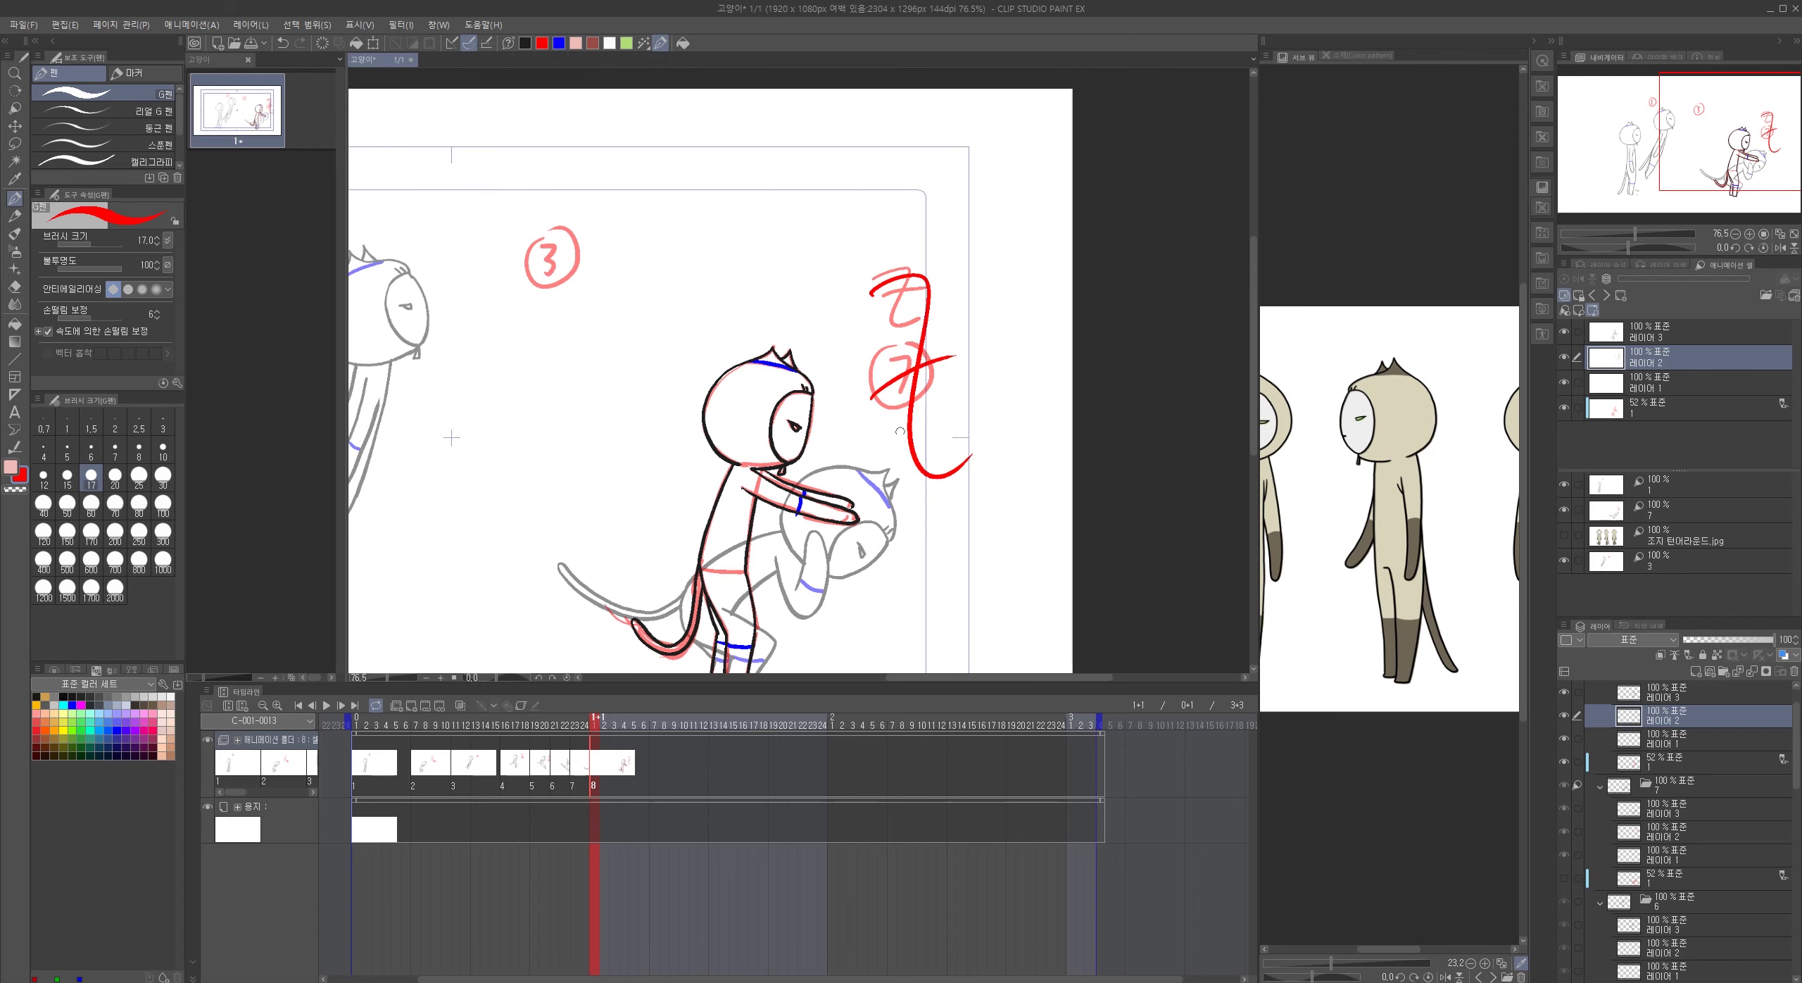
mouse_move(939, 515)
left_mouse_down()
mouse_move(947, 542)
mouse_move(943, 517)
left_mouse_up()
mouse_move(945, 491)
left_mouse_down()
mouse_move(966, 553)
mouse_move(949, 487)
left_mouse_up()
left_click_drag(972, 562, 929, 579)
left_click_drag(929, 578, 886, 487)
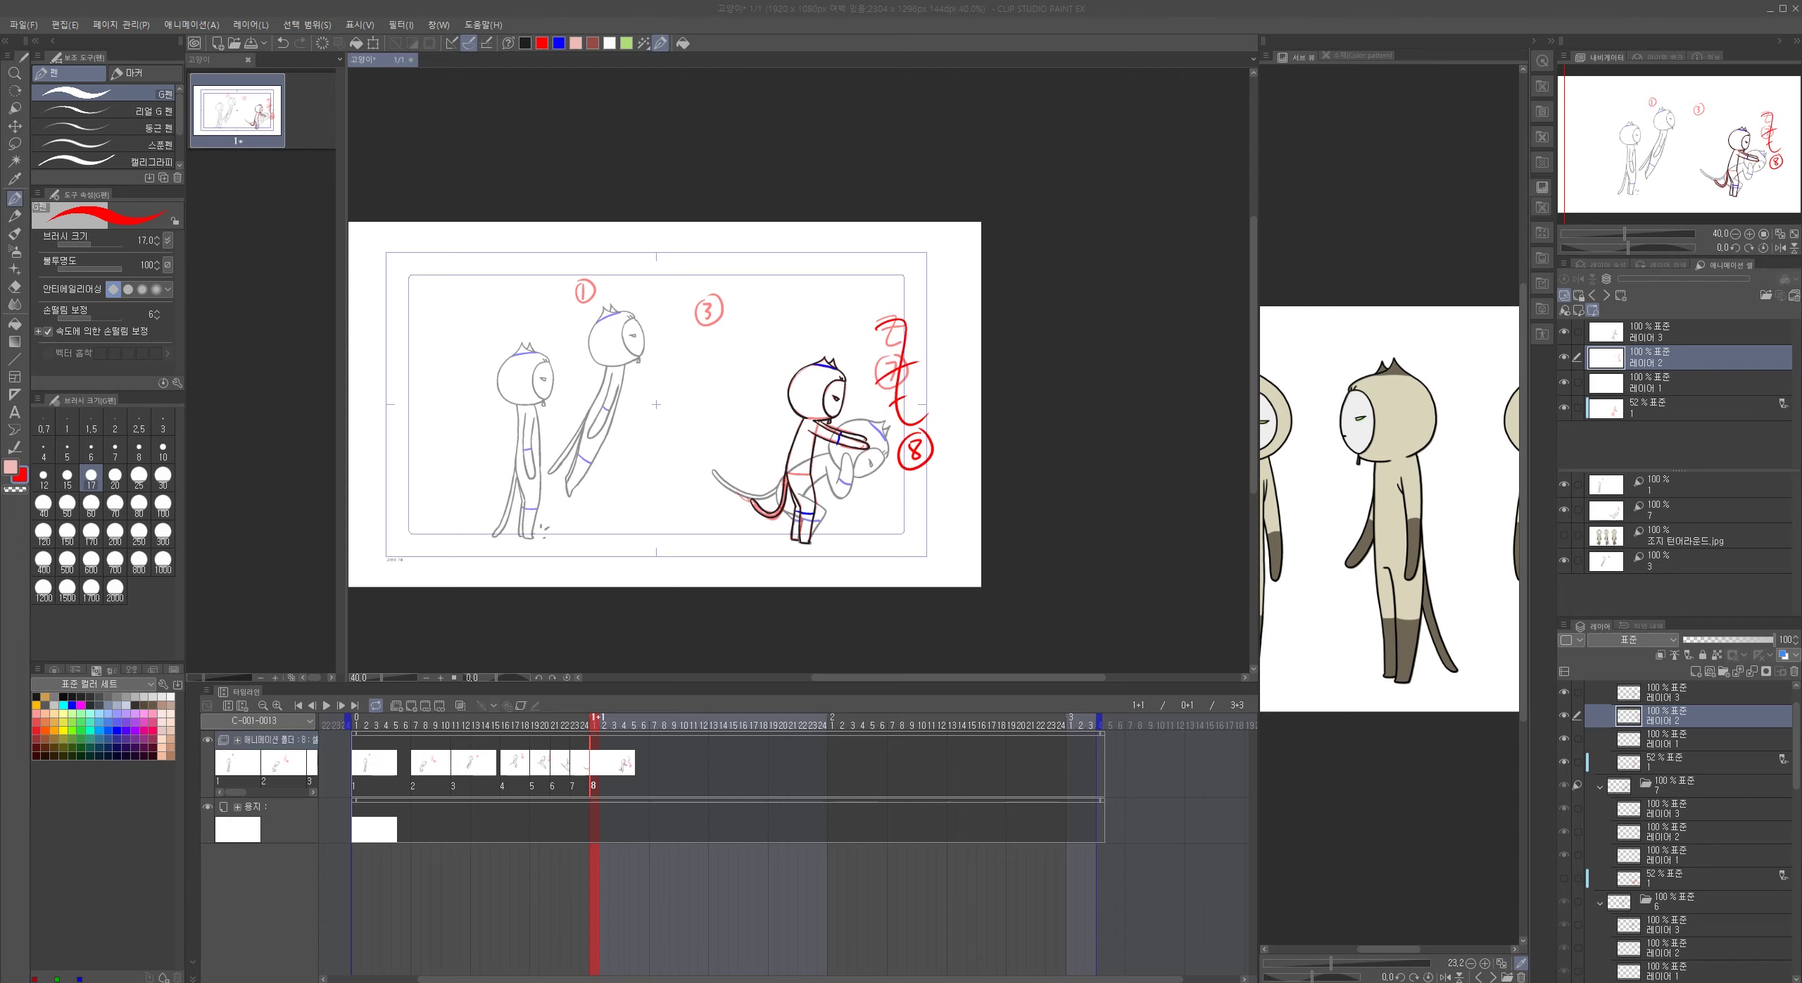
- Create cel 9 at frame 1+3 and switch its light-table reference from cel 7 to cel 8
left_click(620, 732)
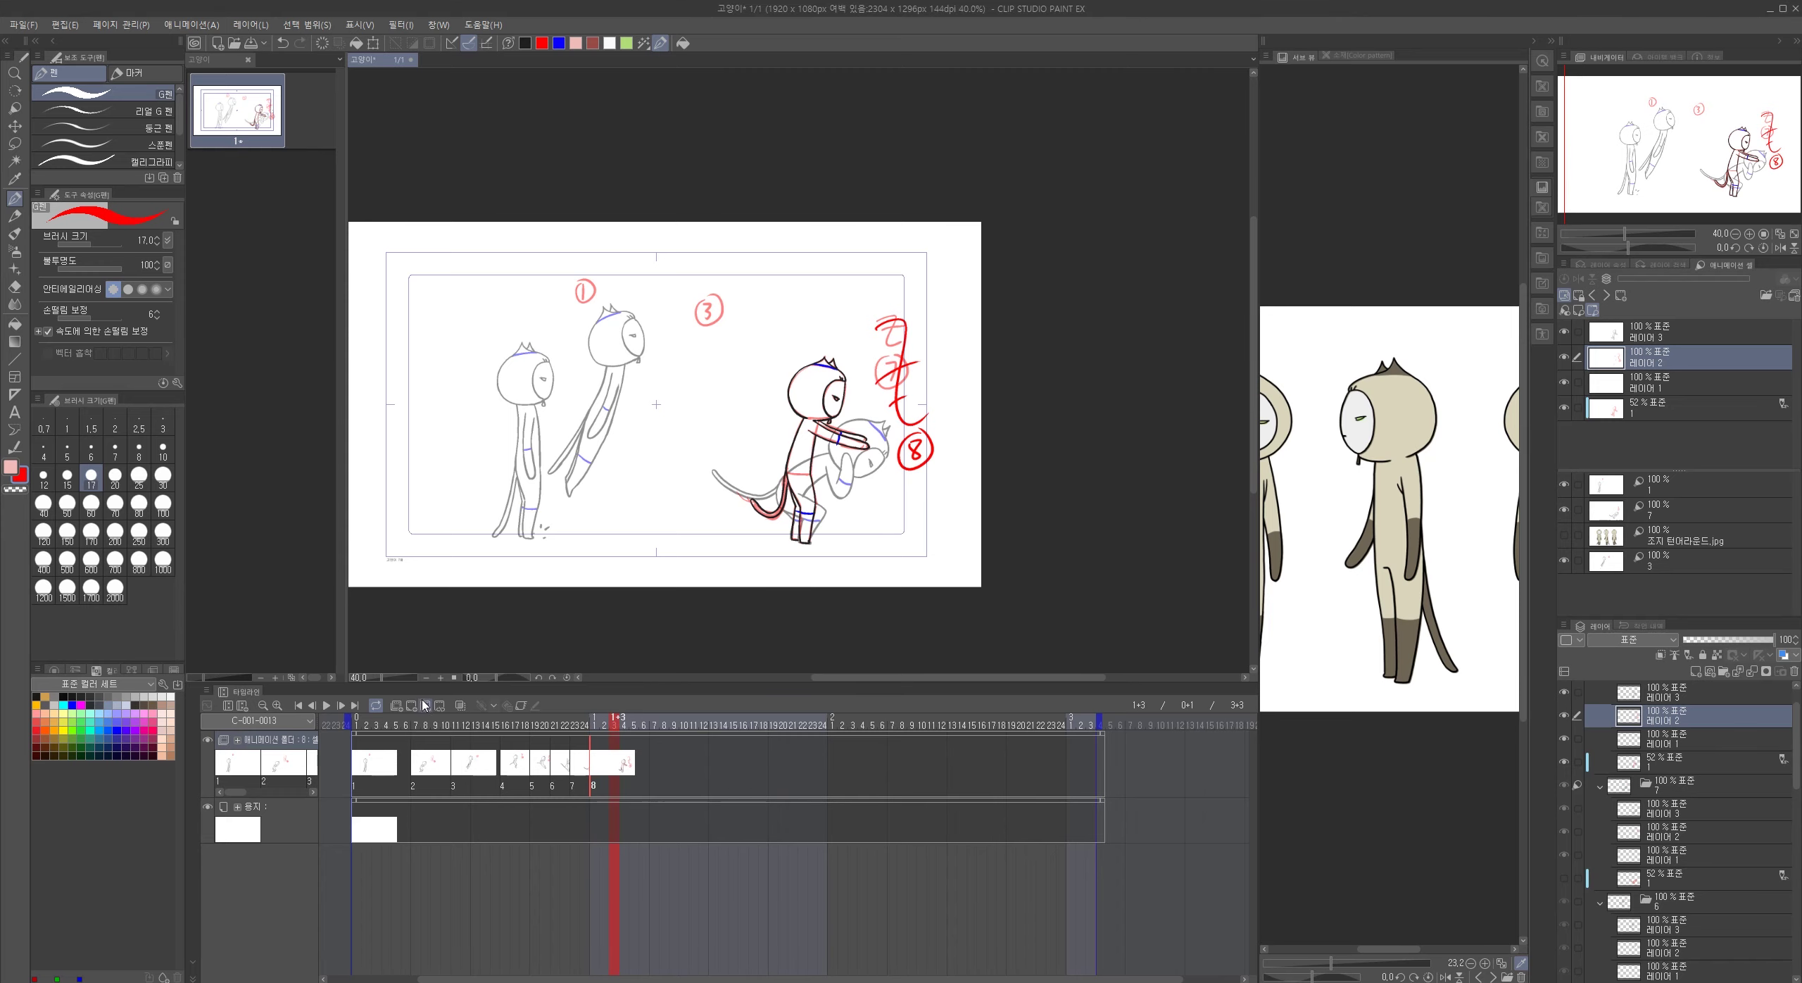
left_click(423, 701)
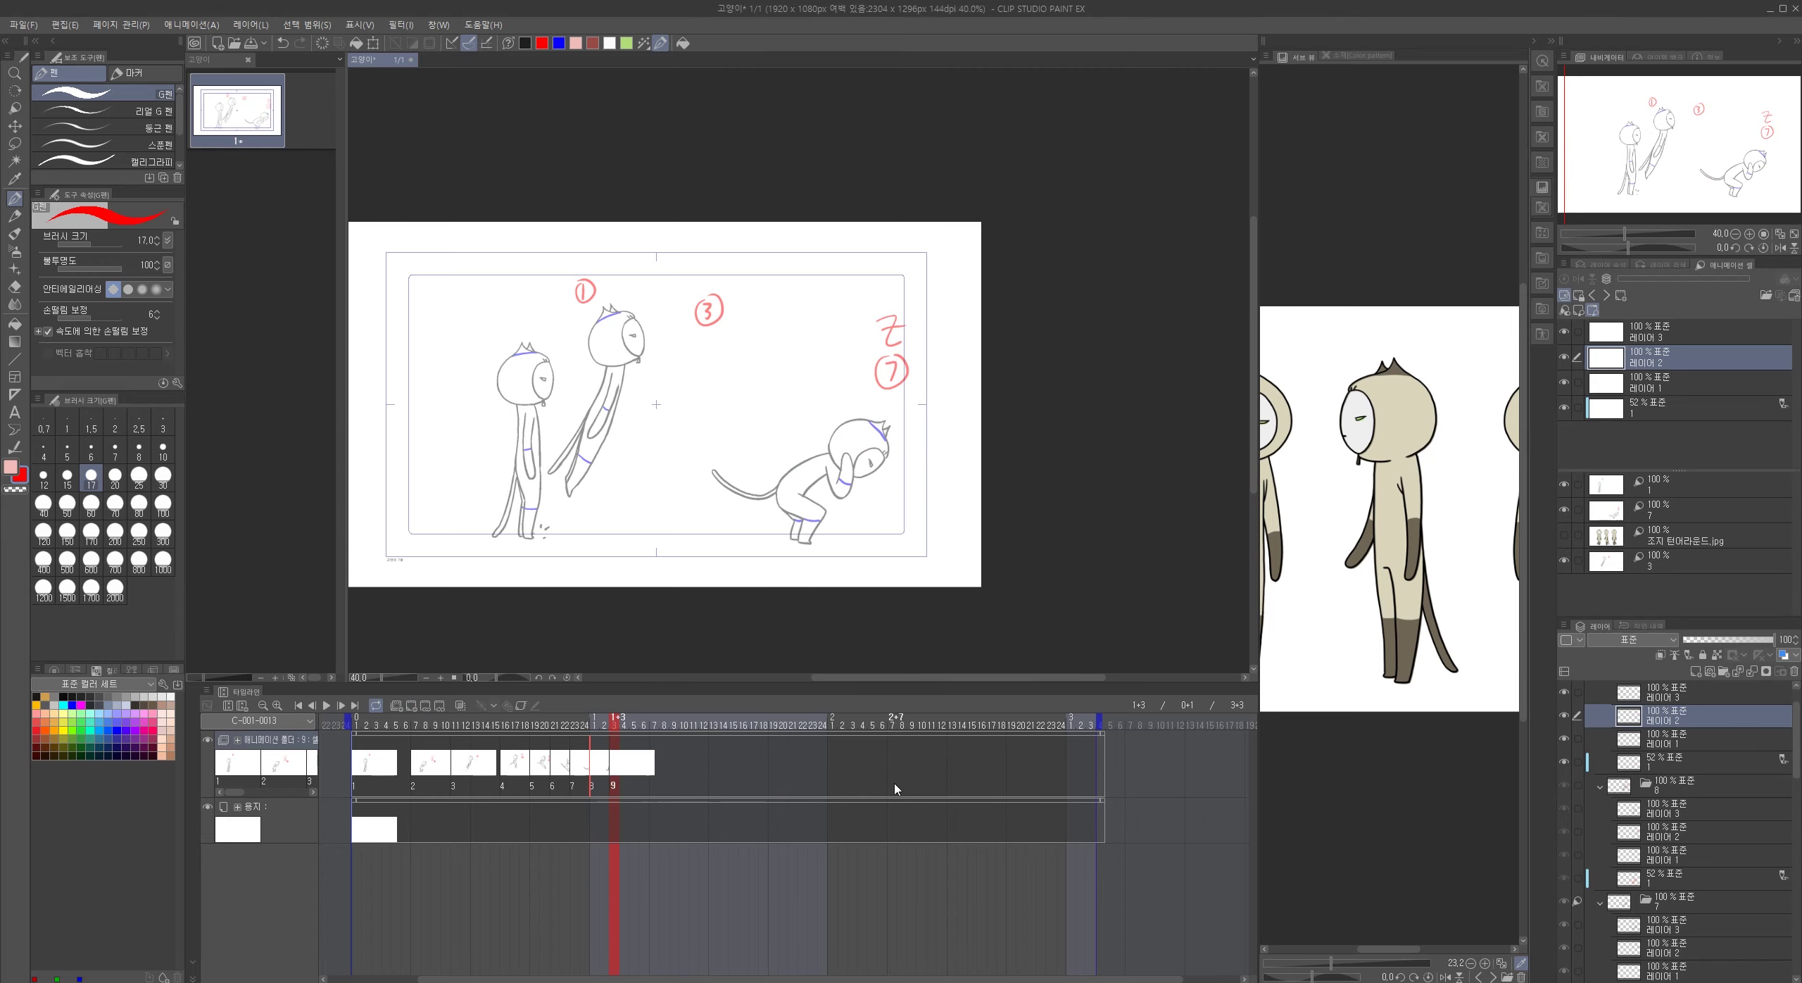
left_click(1681, 505)
left_click(1607, 296)
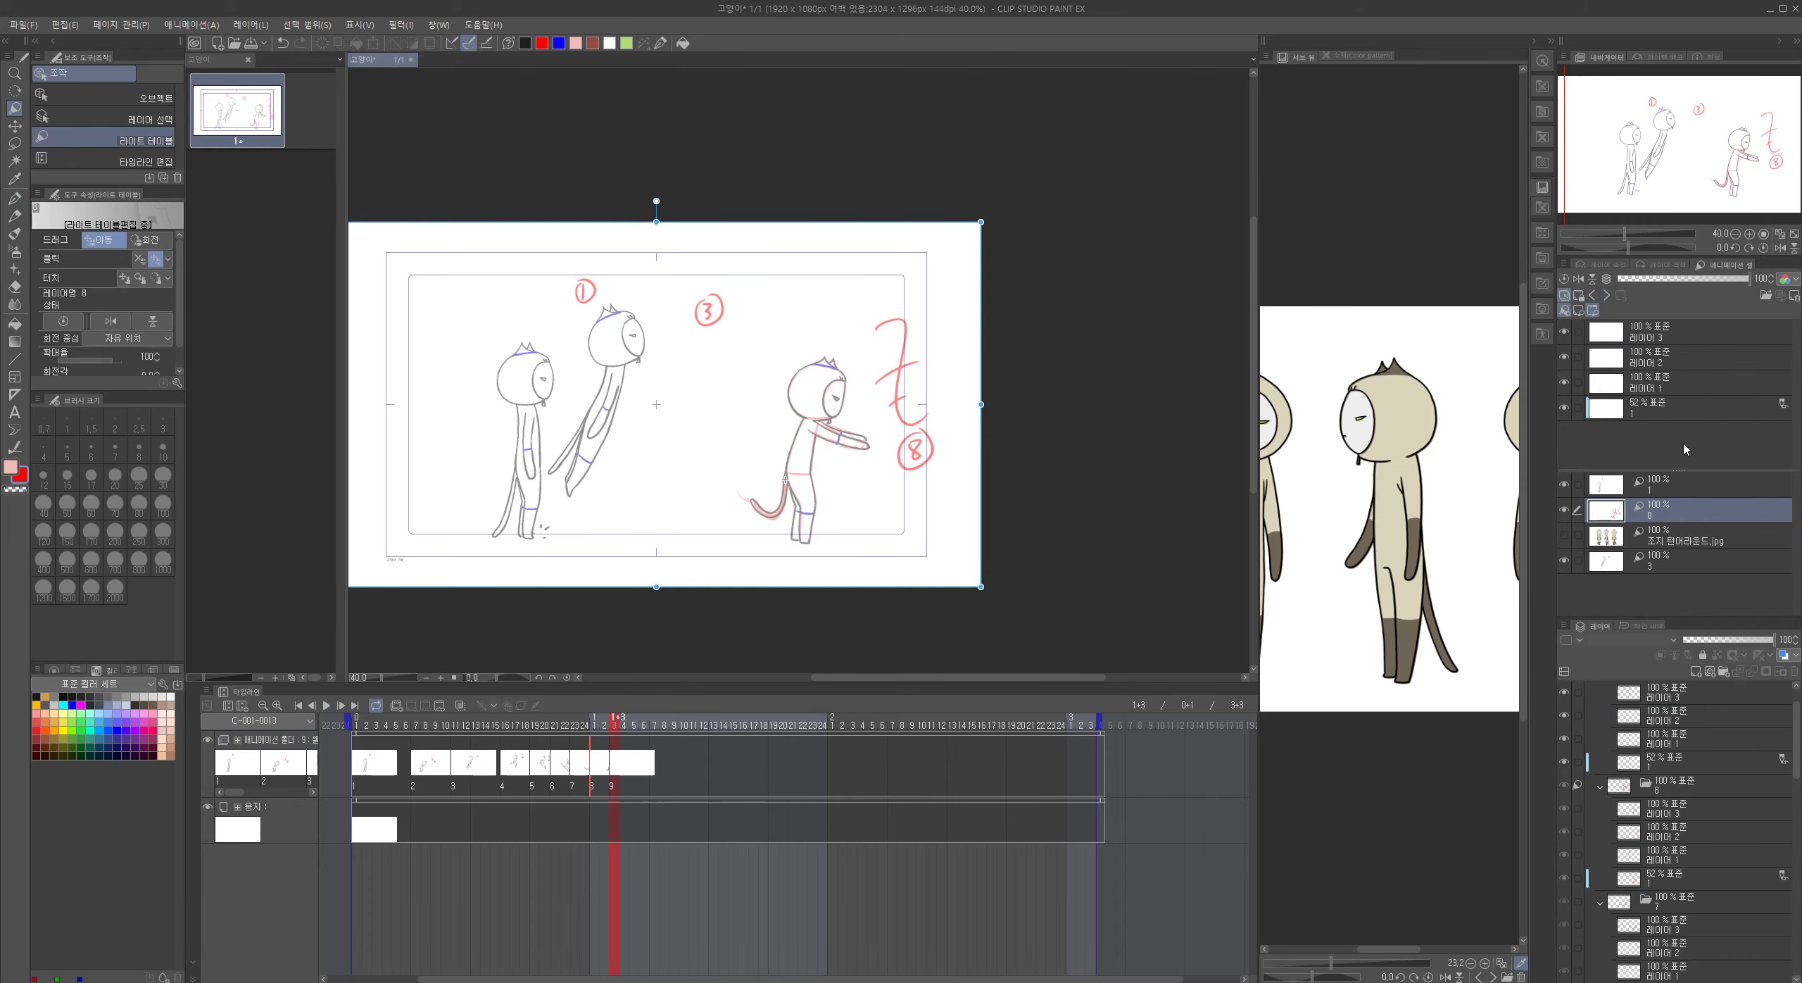
- Move the light-table reference of cel 1 across the canvas so its standing cat overlaps the cel 8 pose at the feet
left_click(1679, 486)
left_click_drag(602, 496, 889, 503)
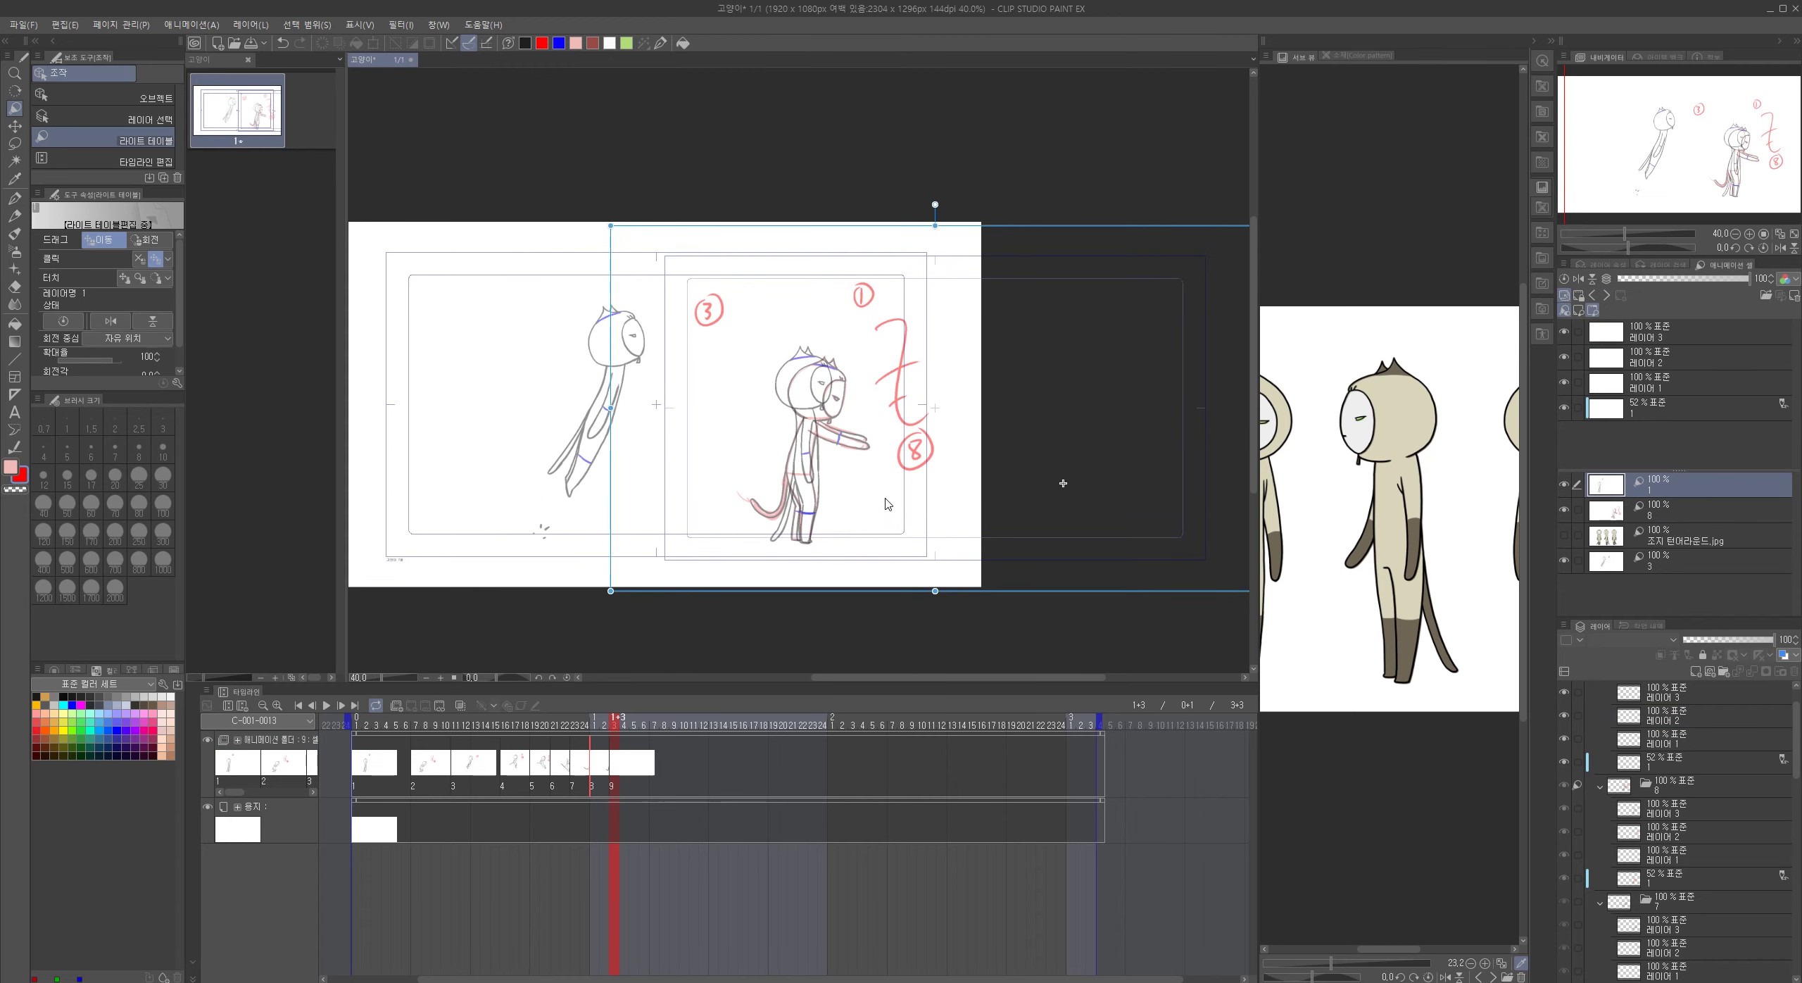
scroll(894, 468, "up", 4)
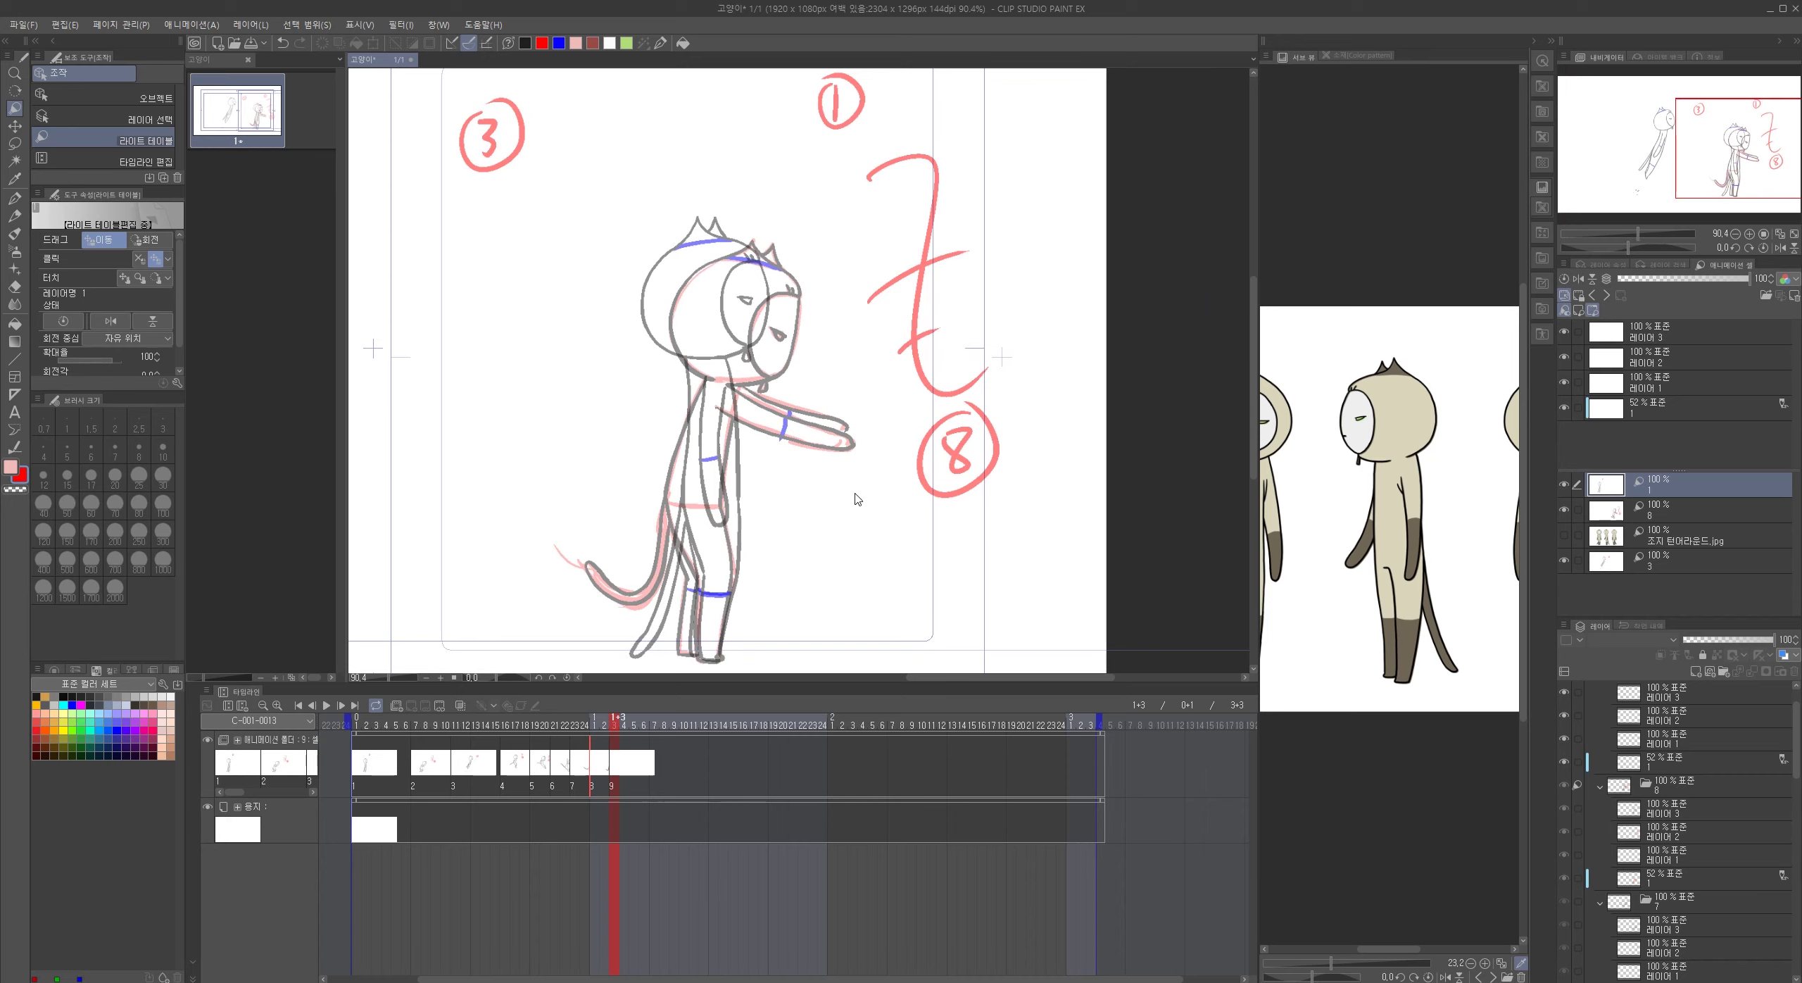
left_click_drag(865, 495, 862, 498)
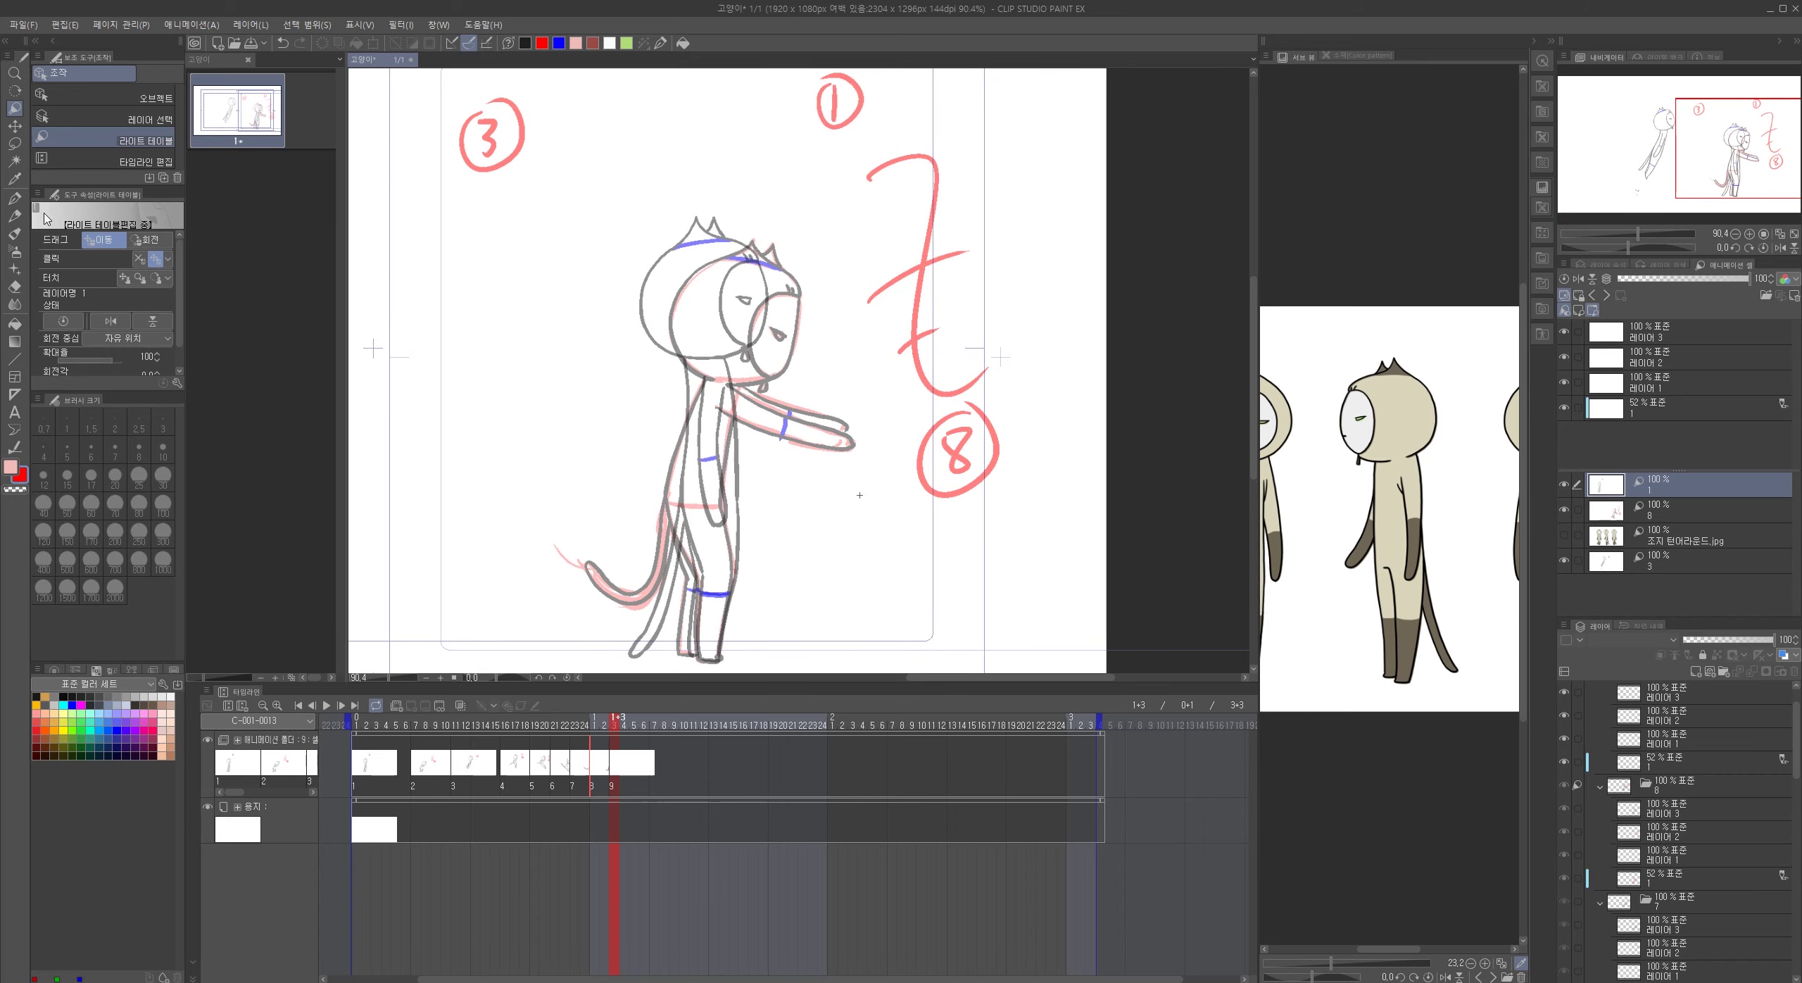
- Ink the head, ears, face oval, eye and small drop in black on 레이어 3 of cel 9, tracing the cel 1 reference
key("p")
left_click(1648, 336)
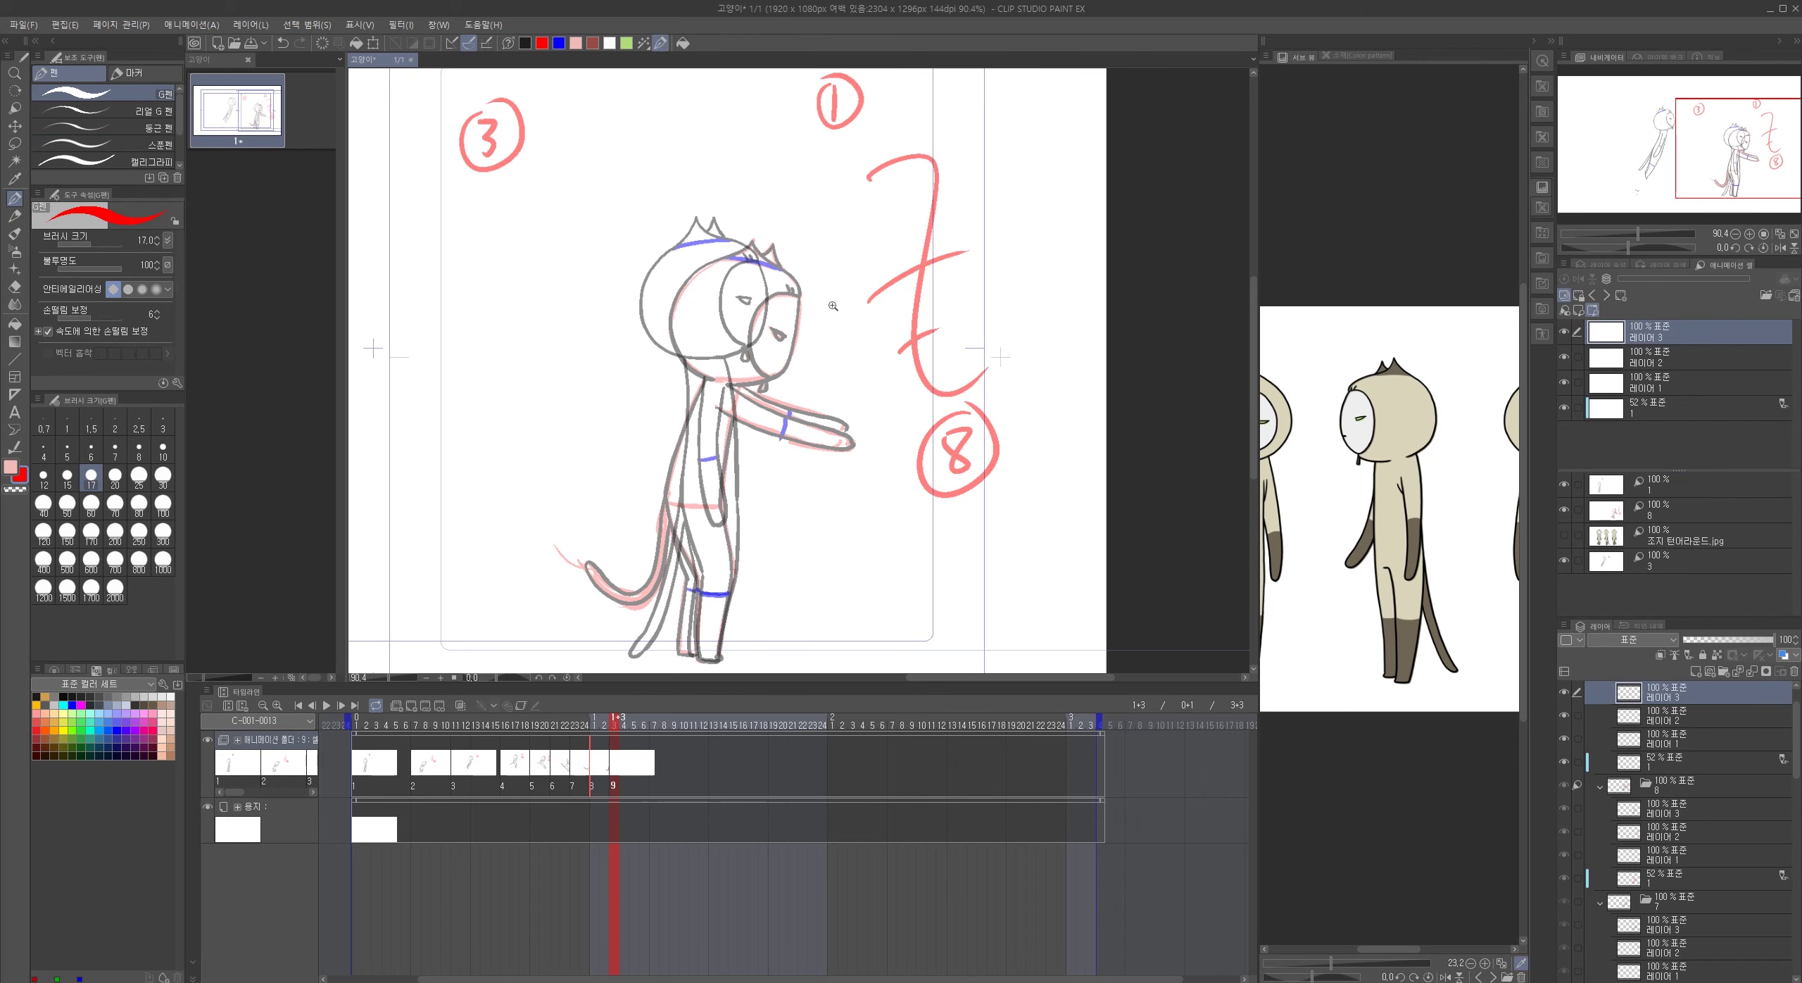
scroll(825, 289, "up", 3)
mouse_move(627, 219)
left_mouse_down()
mouse_move(748, 303)
mouse_move(574, 278)
mouse_move(515, 367)
mouse_move(567, 486)
mouse_move(651, 497)
left_mouse_up()
key("ctrl+z")
left_click(525, 43)
key("ctrl+z")
mouse_move(746, 302)
left_mouse_down()
mouse_move(689, 324)
mouse_move(672, 377)
mouse_move(678, 430)
mouse_move(741, 470)
left_mouse_up()
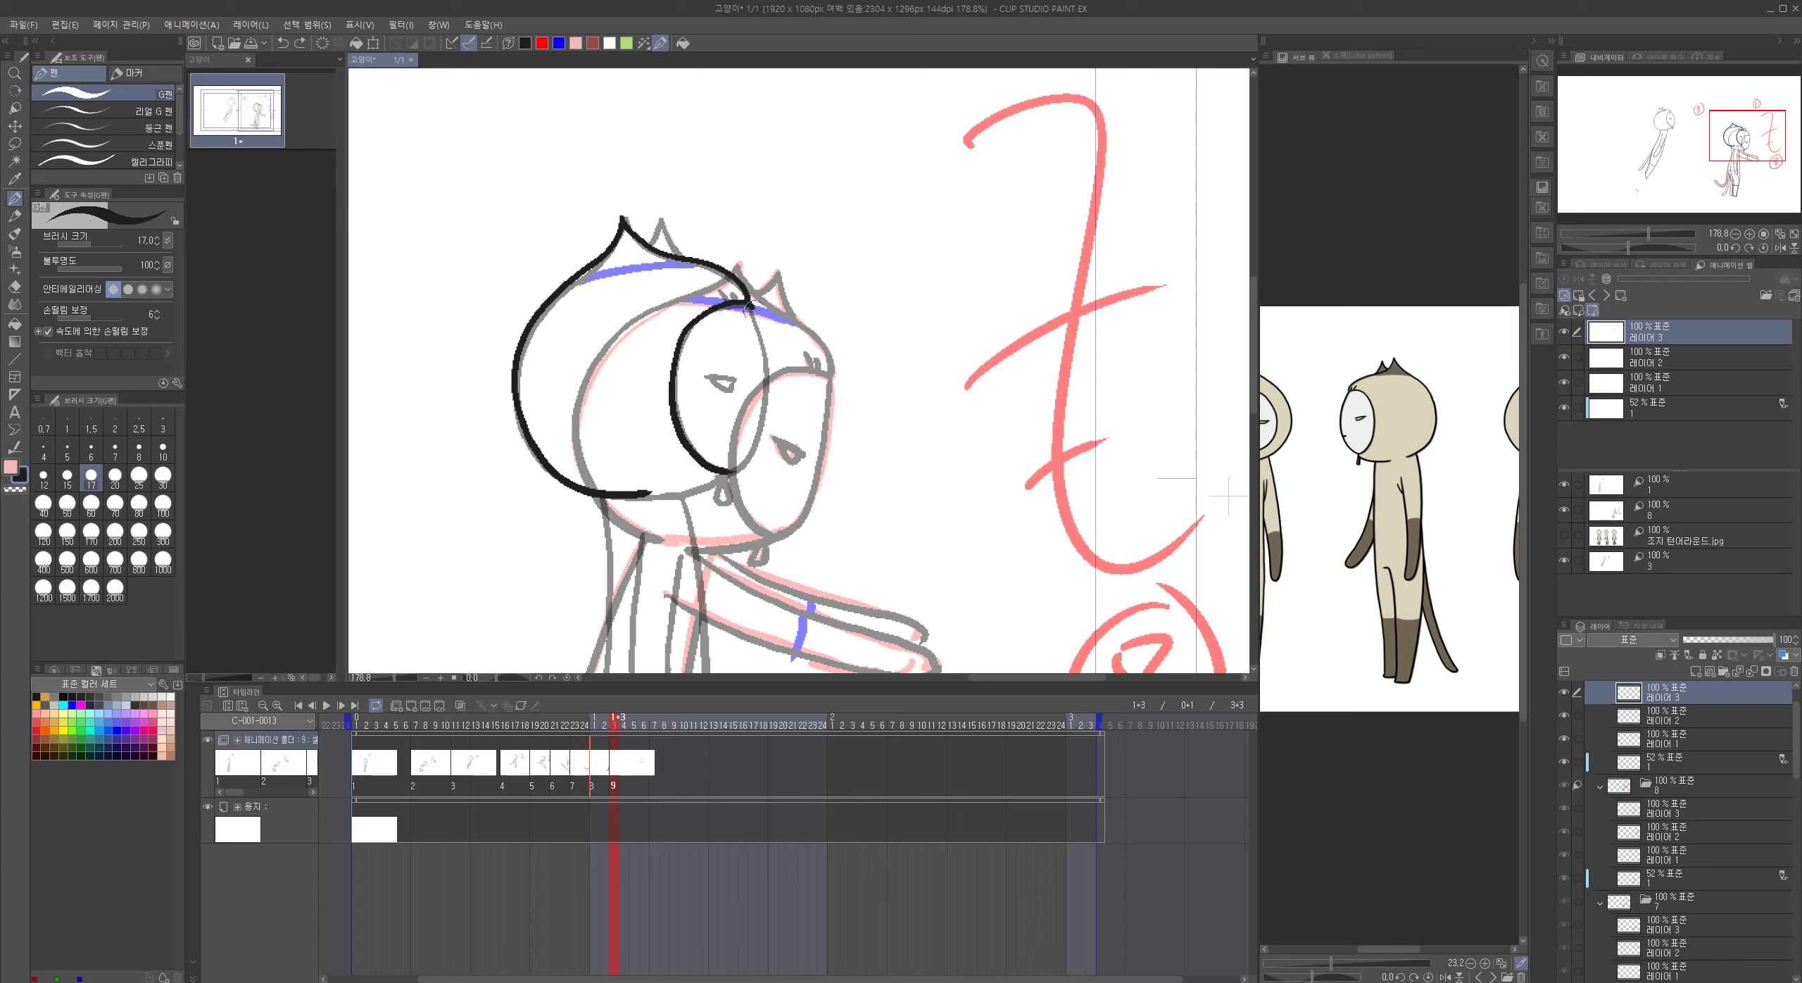
mouse_move(749, 321)
left_mouse_down()
mouse_move(768, 403)
mouse_move(727, 471)
left_mouse_up()
left_click_drag(706, 378, 732, 395)
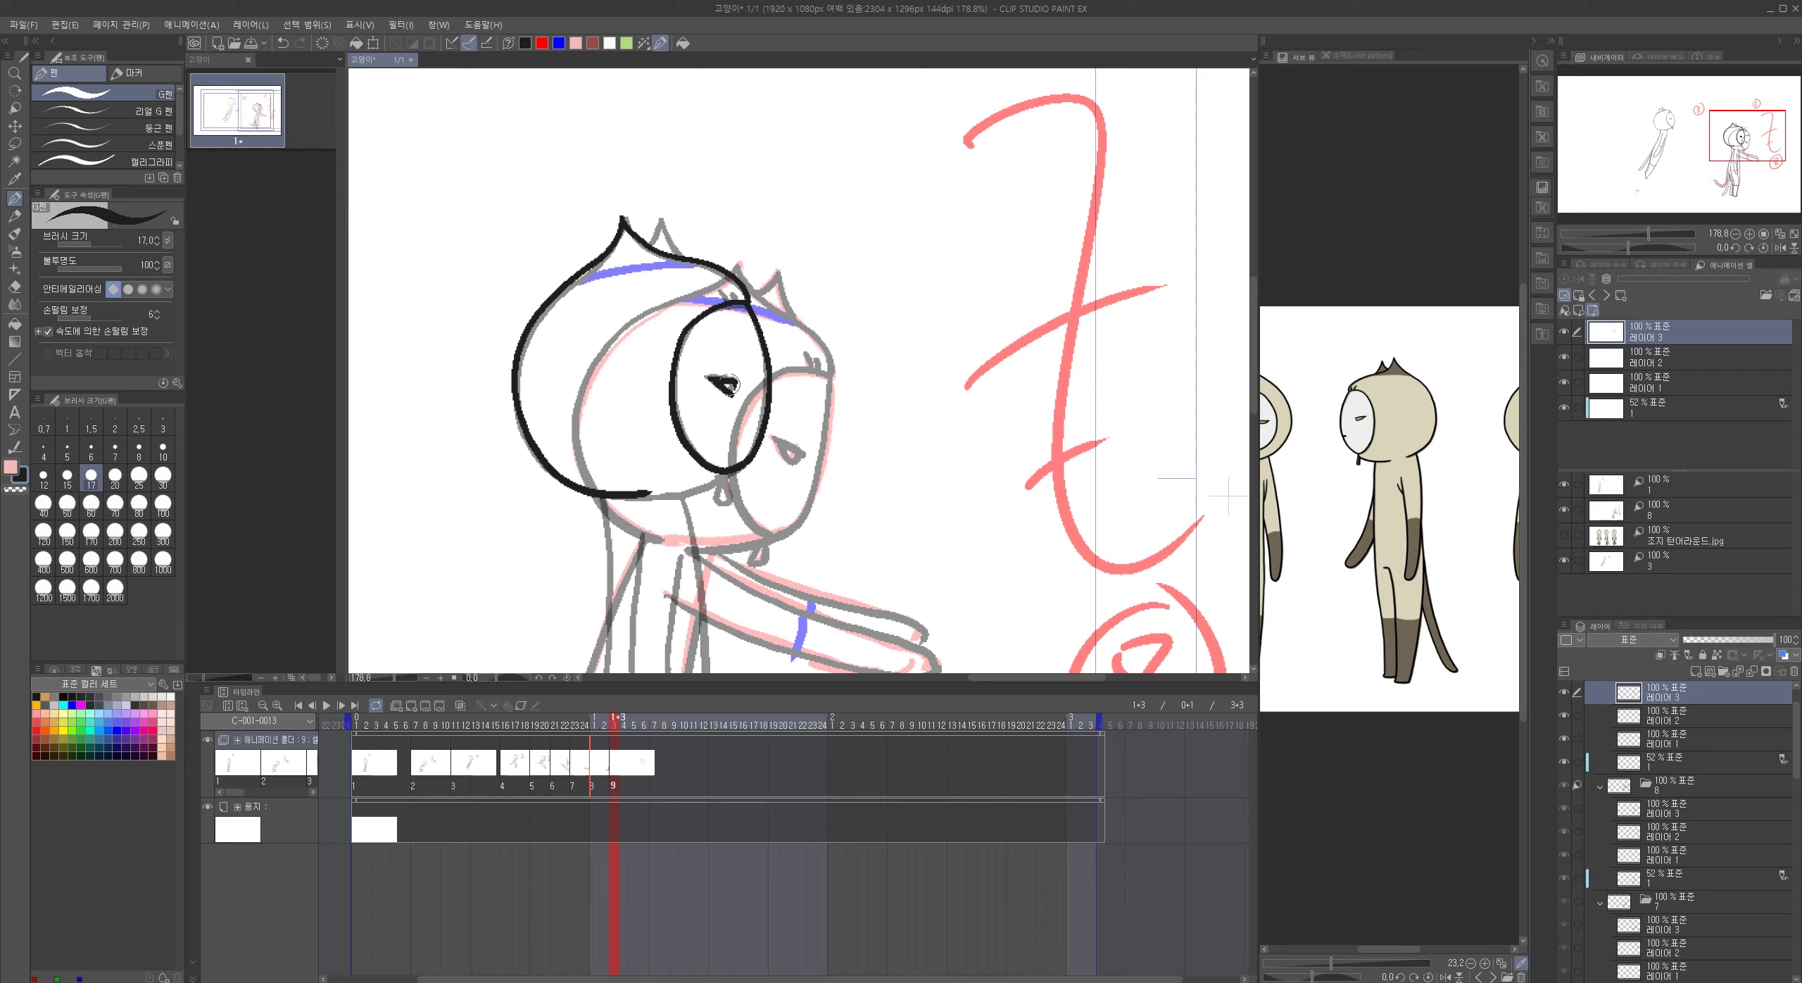
mouse_move(725, 479)
left_mouse_down()
mouse_move(718, 497)
mouse_move(725, 467)
mouse_move(642, 486)
left_mouse_up()
key("ctrl+z")
key("ctrl+z")
left_click_drag(720, 290, 738, 302)
mouse_move(648, 244)
left_mouse_down()
mouse_move(663, 217)
mouse_move(682, 257)
left_mouse_up()
- Ink the hanging arm and the front and back of the torso in black over the cel 1 reference
mouse_move(653, 565)
left_mouse_down()
mouse_move(637, 214)
mouse_move(626, 371)
mouse_move(661, 509)
left_mouse_up()
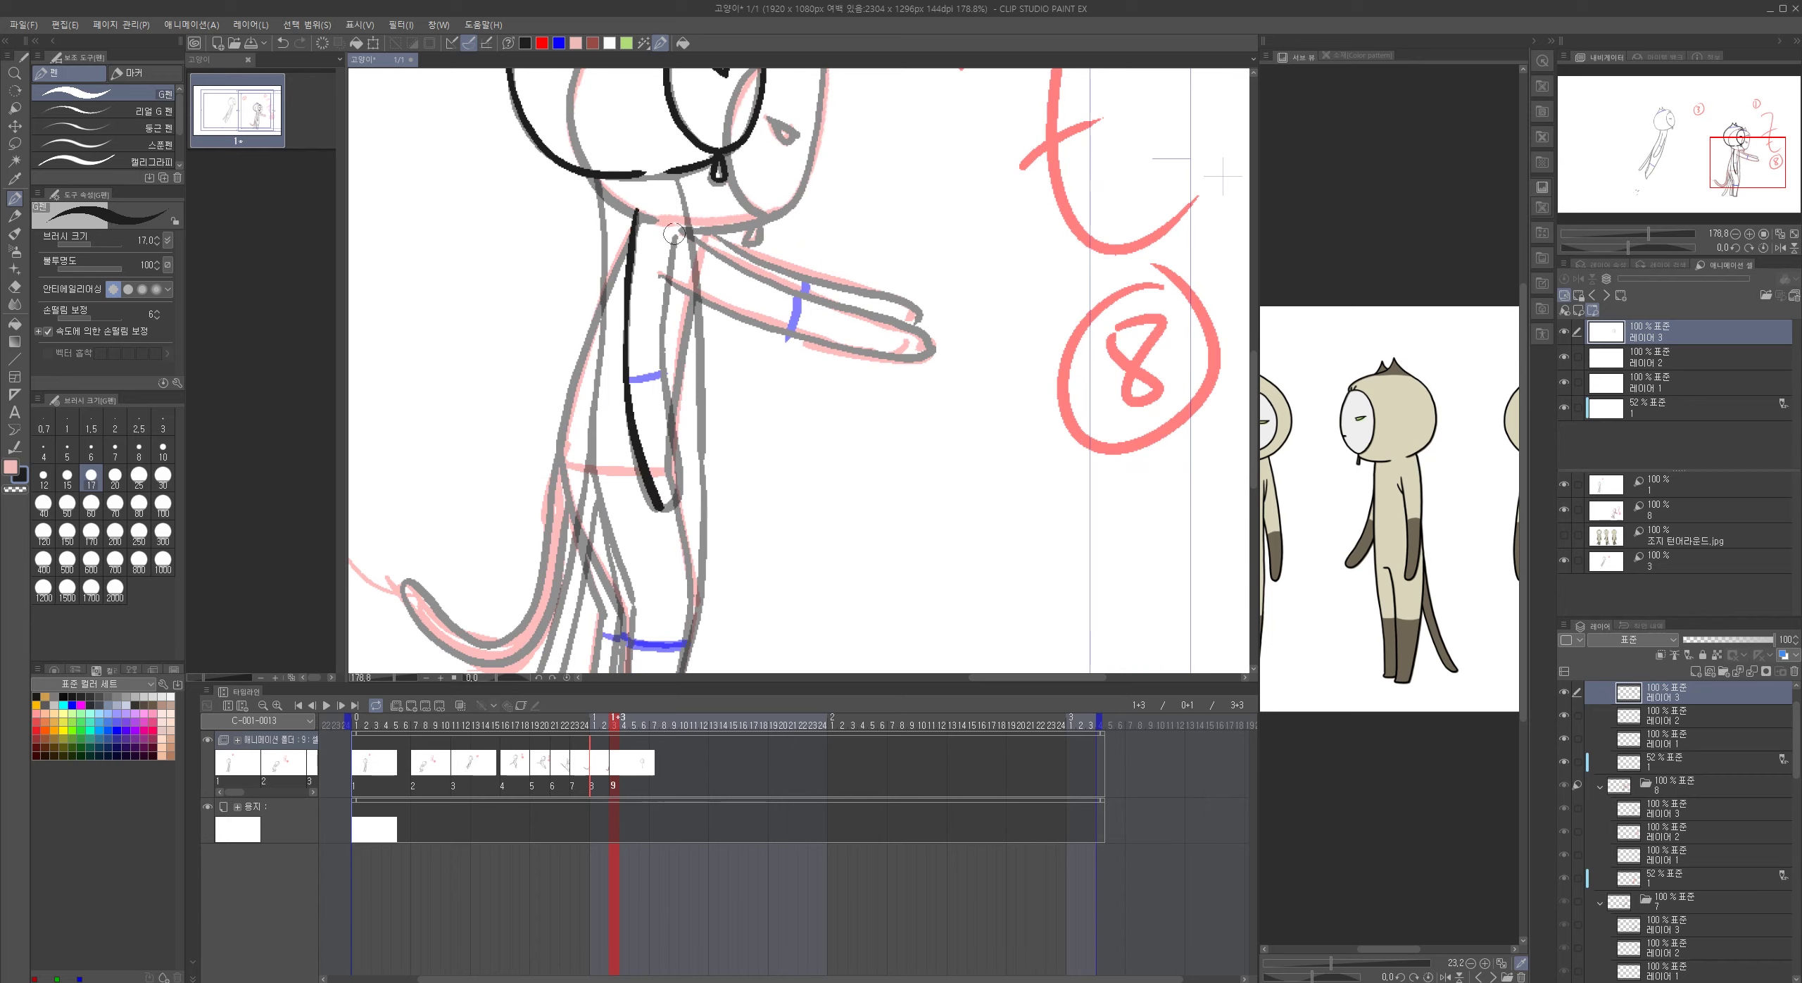
mouse_move(675, 233)
left_mouse_down()
mouse_move(680, 503)
mouse_move(659, 511)
left_mouse_up()
left_click_drag(599, 175, 611, 546)
mouse_move(675, 176)
left_mouse_down()
mouse_move(704, 518)
mouse_move(700, 271)
mouse_move(659, 528)
left_mouse_up()
- Ink the legs and the tail hanging behind them in black, redoing the strokes that miss the reference
mouse_move(603, 272)
left_mouse_down()
mouse_move(627, 383)
mouse_move(620, 493)
mouse_move(647, 535)
mouse_move(665, 524)
left_mouse_up()
left_click_drag(592, 233, 612, 376)
key("ctrl+z")
mouse_move(592, 237)
left_mouse_down()
mouse_move(609, 373)
mouse_move(588, 517)
mouse_move(622, 519)
mouse_move(684, 336)
mouse_move(560, 612)
mouse_move(610, 572)
left_mouse_up()
mouse_move(664, 346)
left_mouse_down()
mouse_move(628, 505)
mouse_move(585, 589)
left_mouse_up()
key("ctrl+z")
key("ctrl+z")
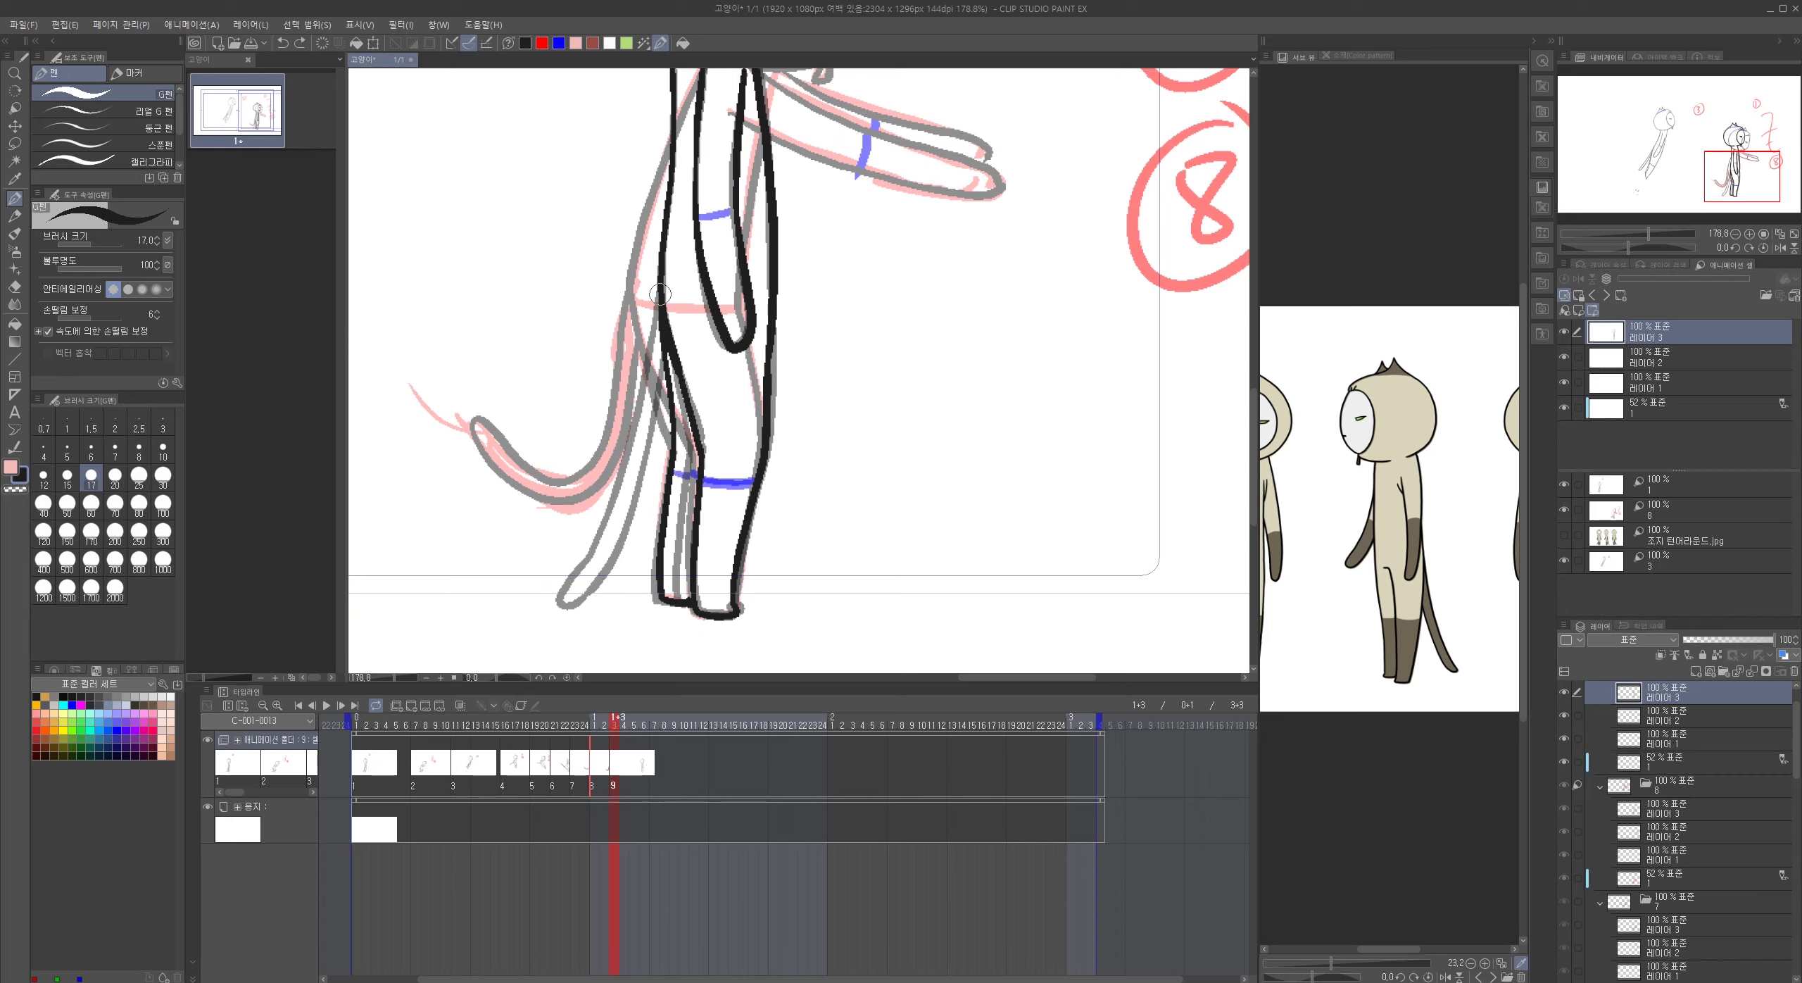
mouse_move(658, 285)
left_mouse_down()
mouse_move(562, 606)
mouse_move(611, 572)
left_mouse_up()
left_click_drag(662, 340, 609, 569)
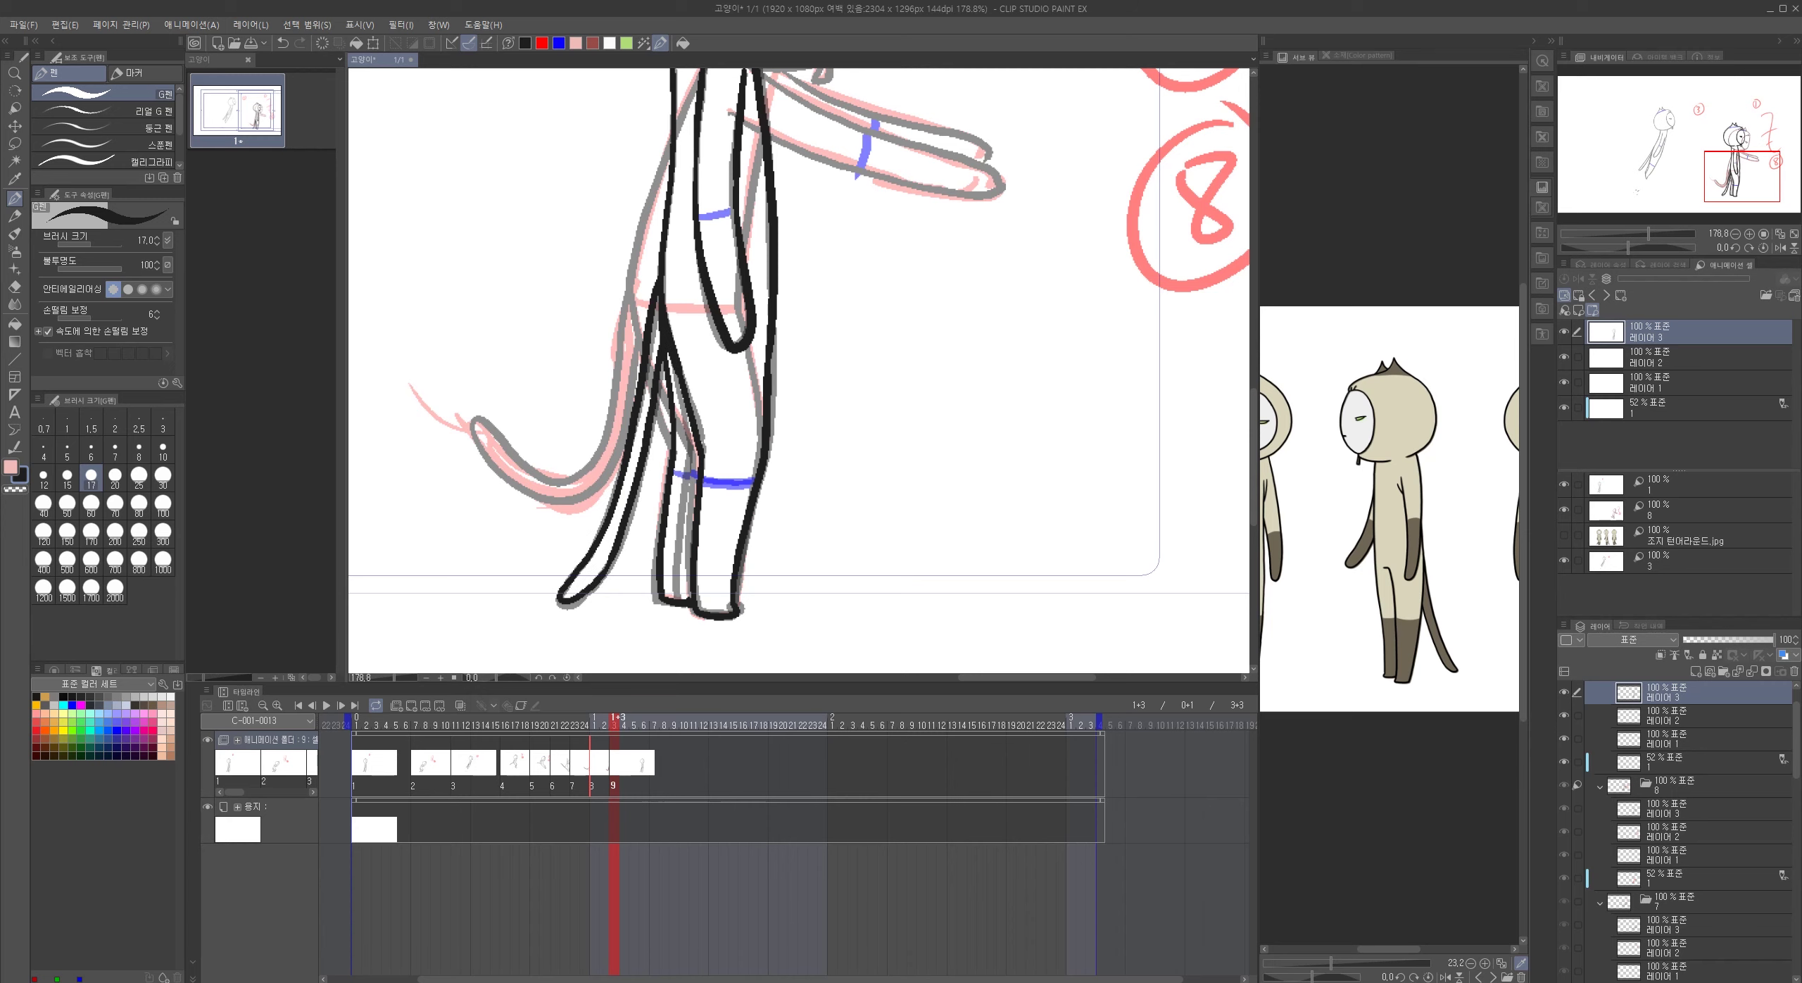
- Draw the blue colour boundaries on the head, arm and legs on 레이어 2 and add the red circled 9 mark
scroll(974, 450, "down", 3)
left_click(1663, 357)
left_click_drag(1010, 308, 831, 361)
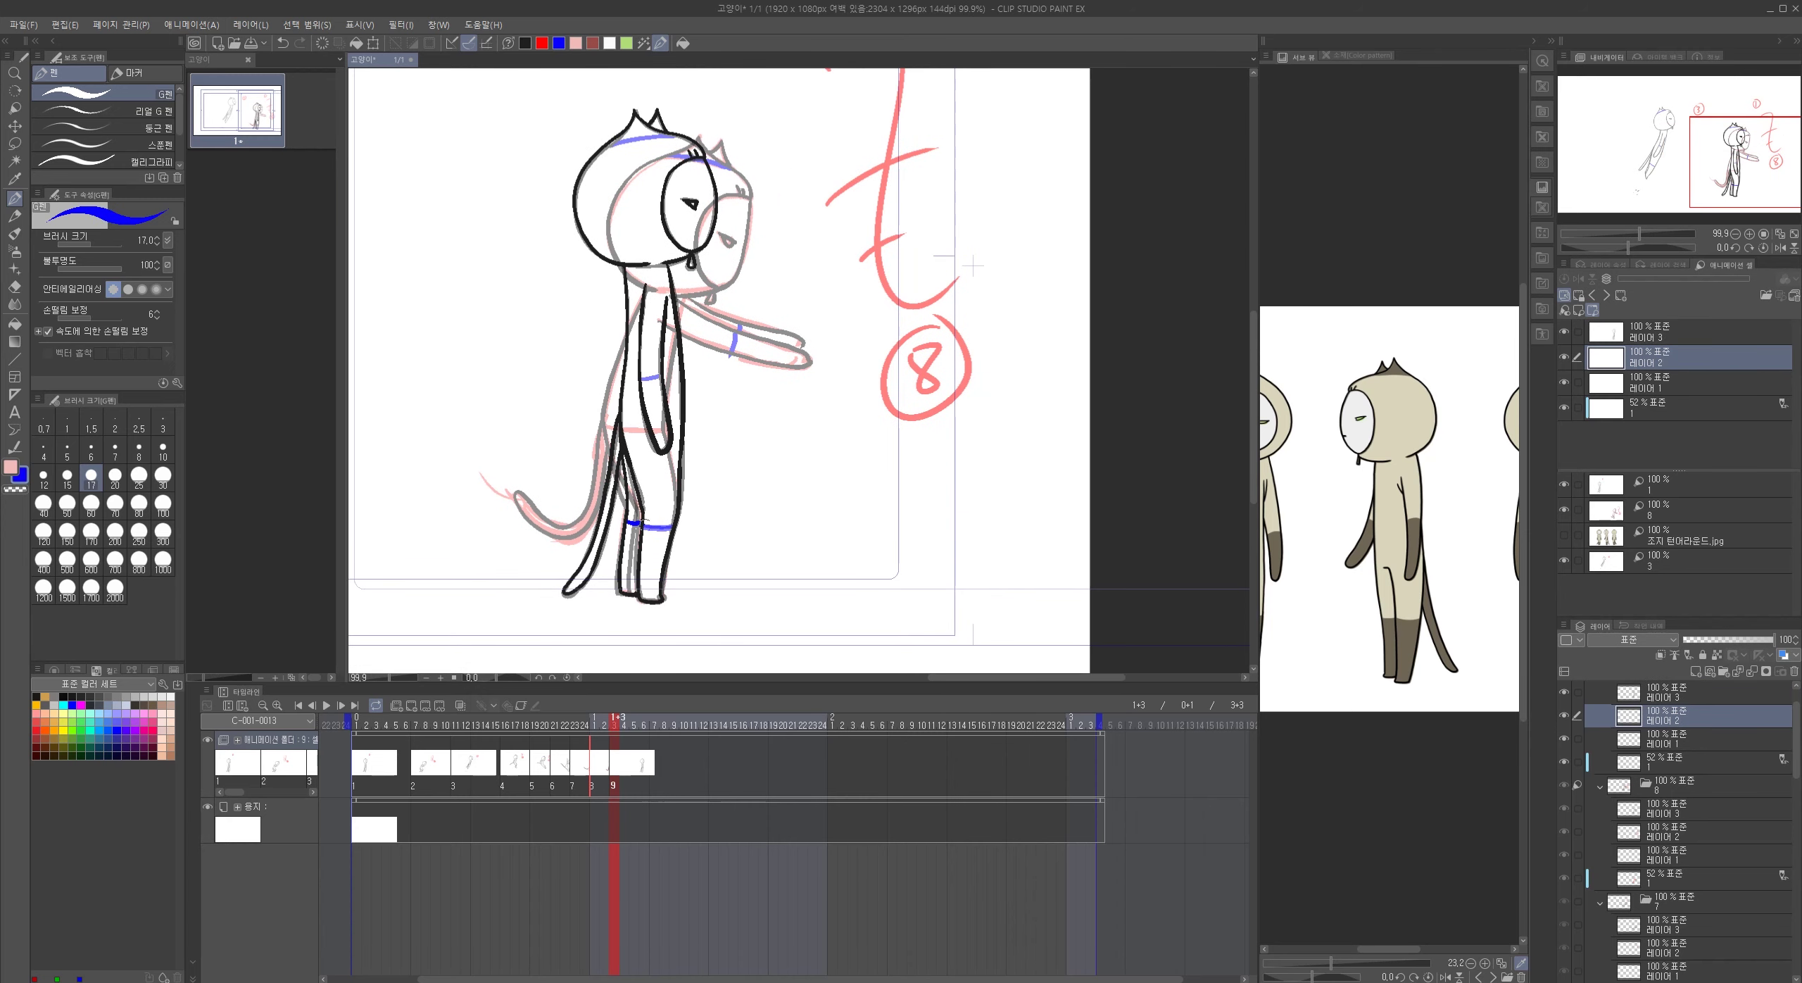
left_click_drag(674, 346, 662, 448)
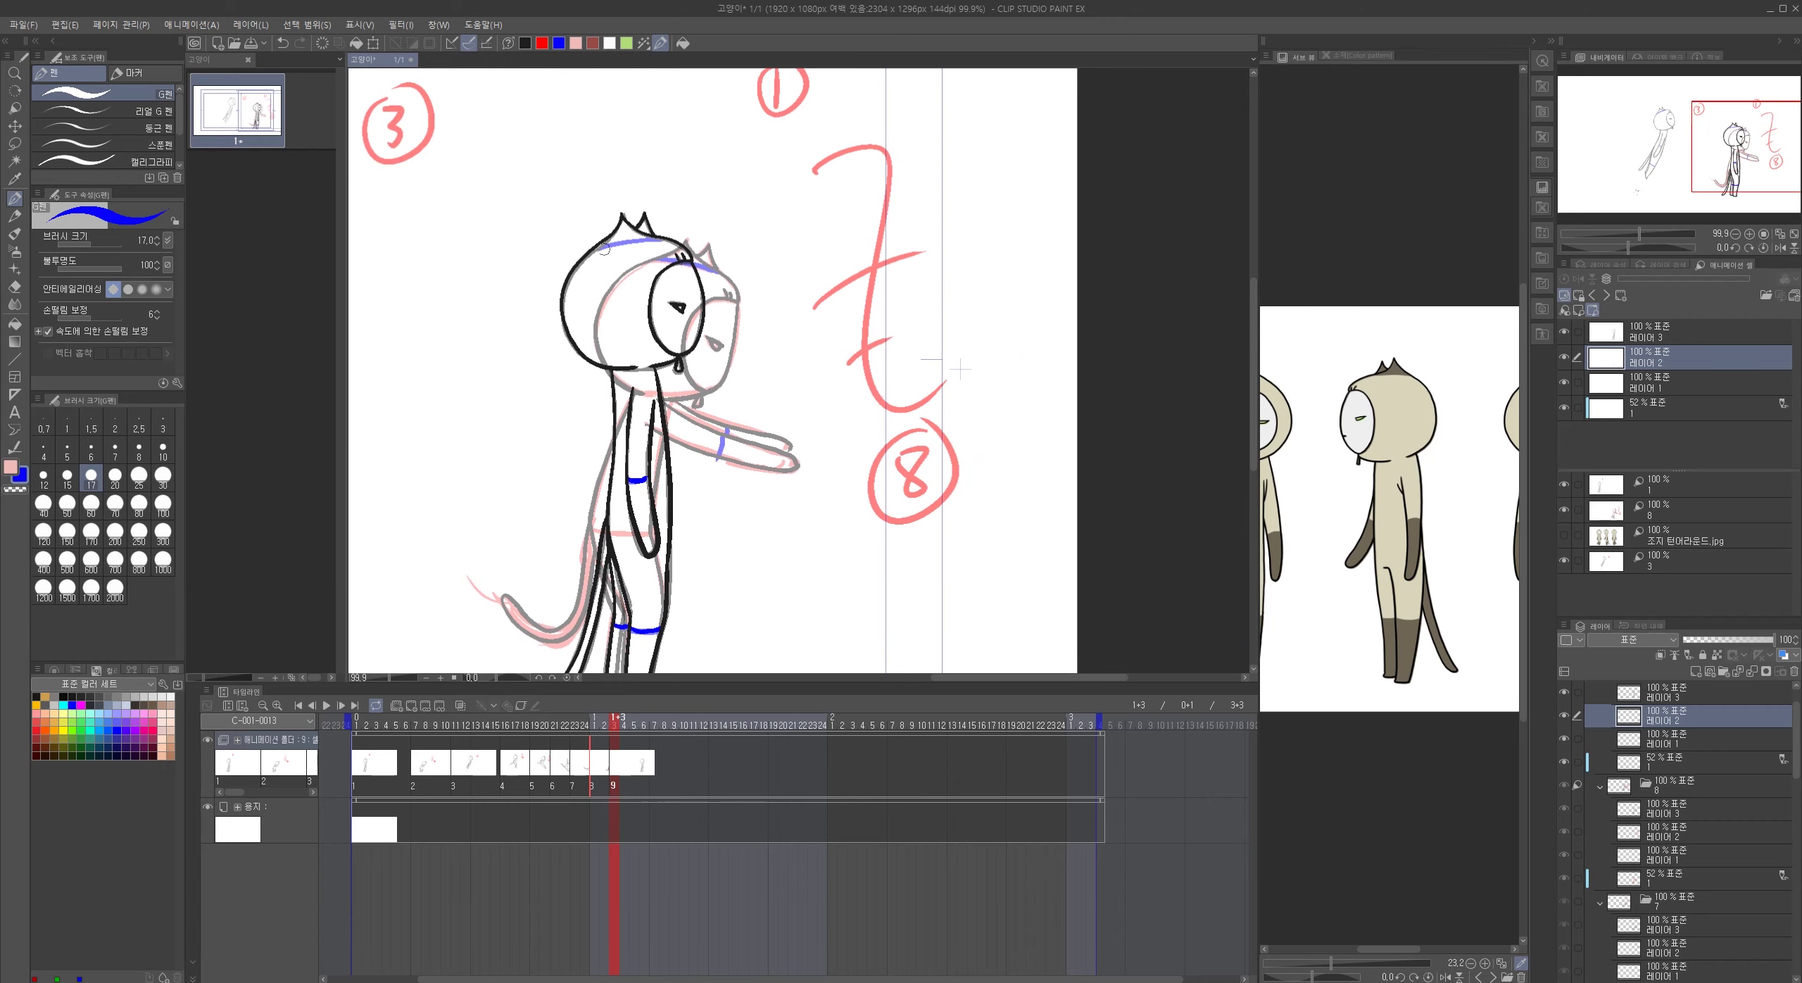
scroll(776, 483, "down", 4)
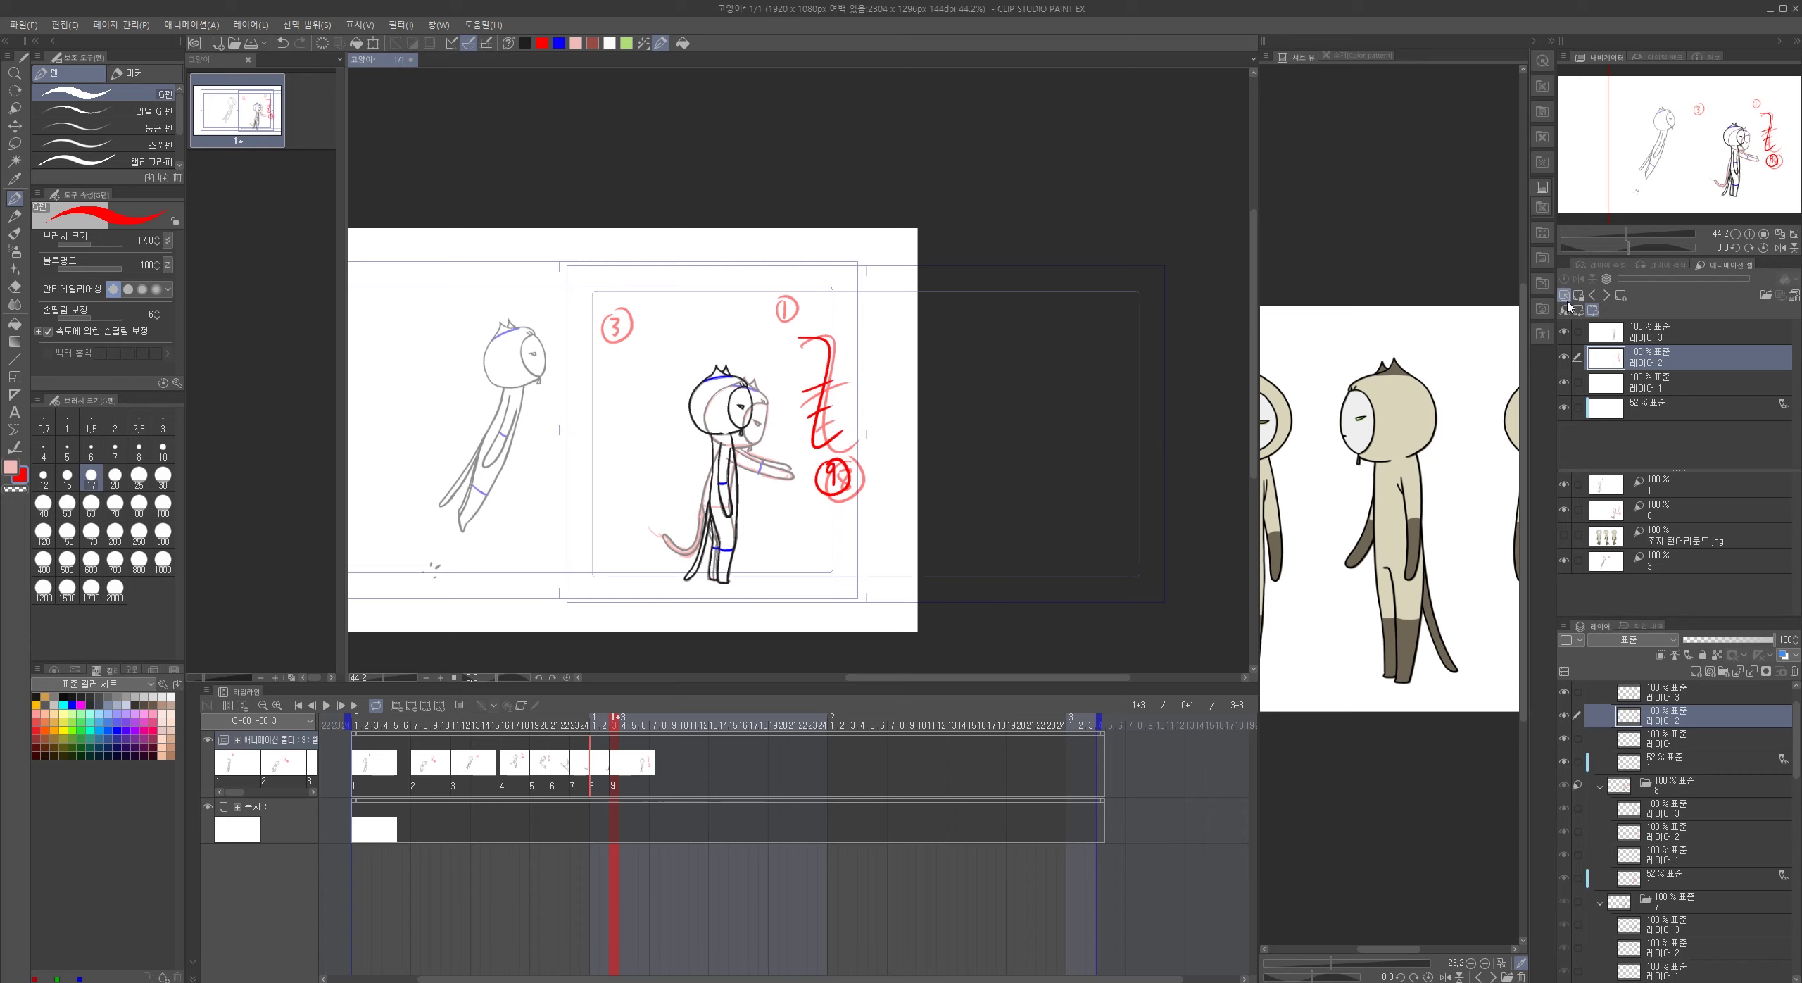
- Reset the light-table reference of cel 1 to its original position
left_click(1655, 514)
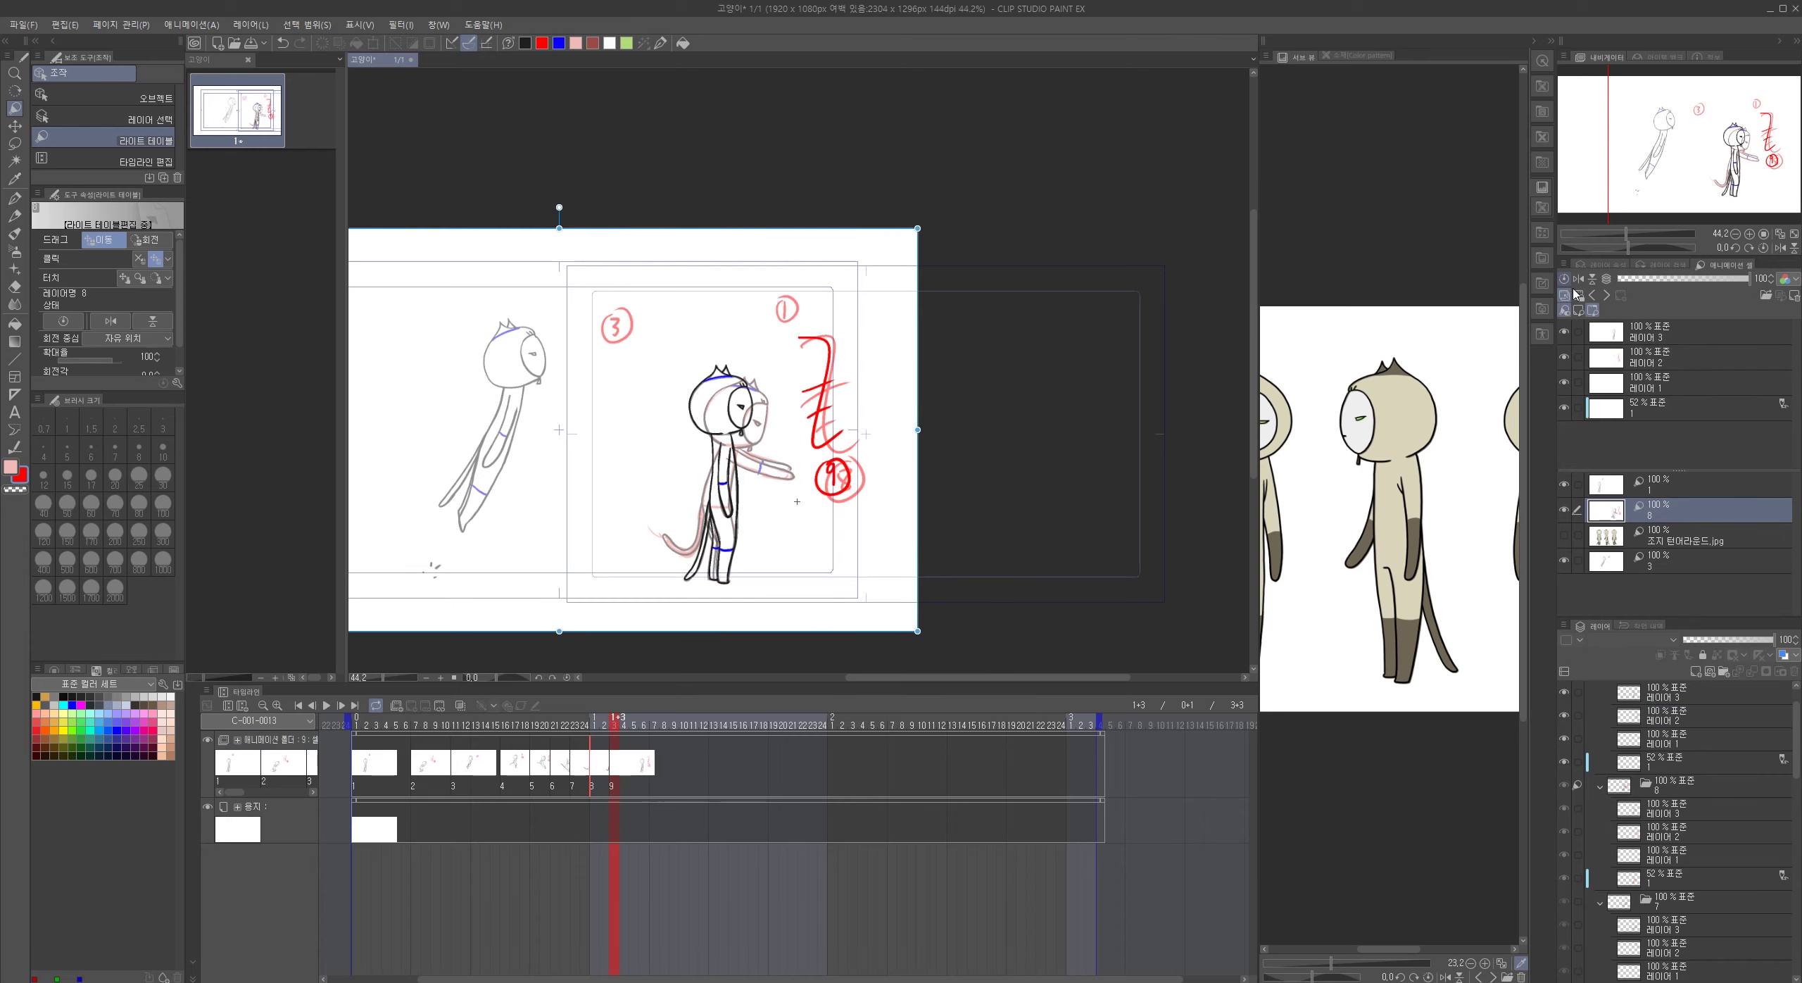
left_click(1655, 493)
left_click(1567, 280)
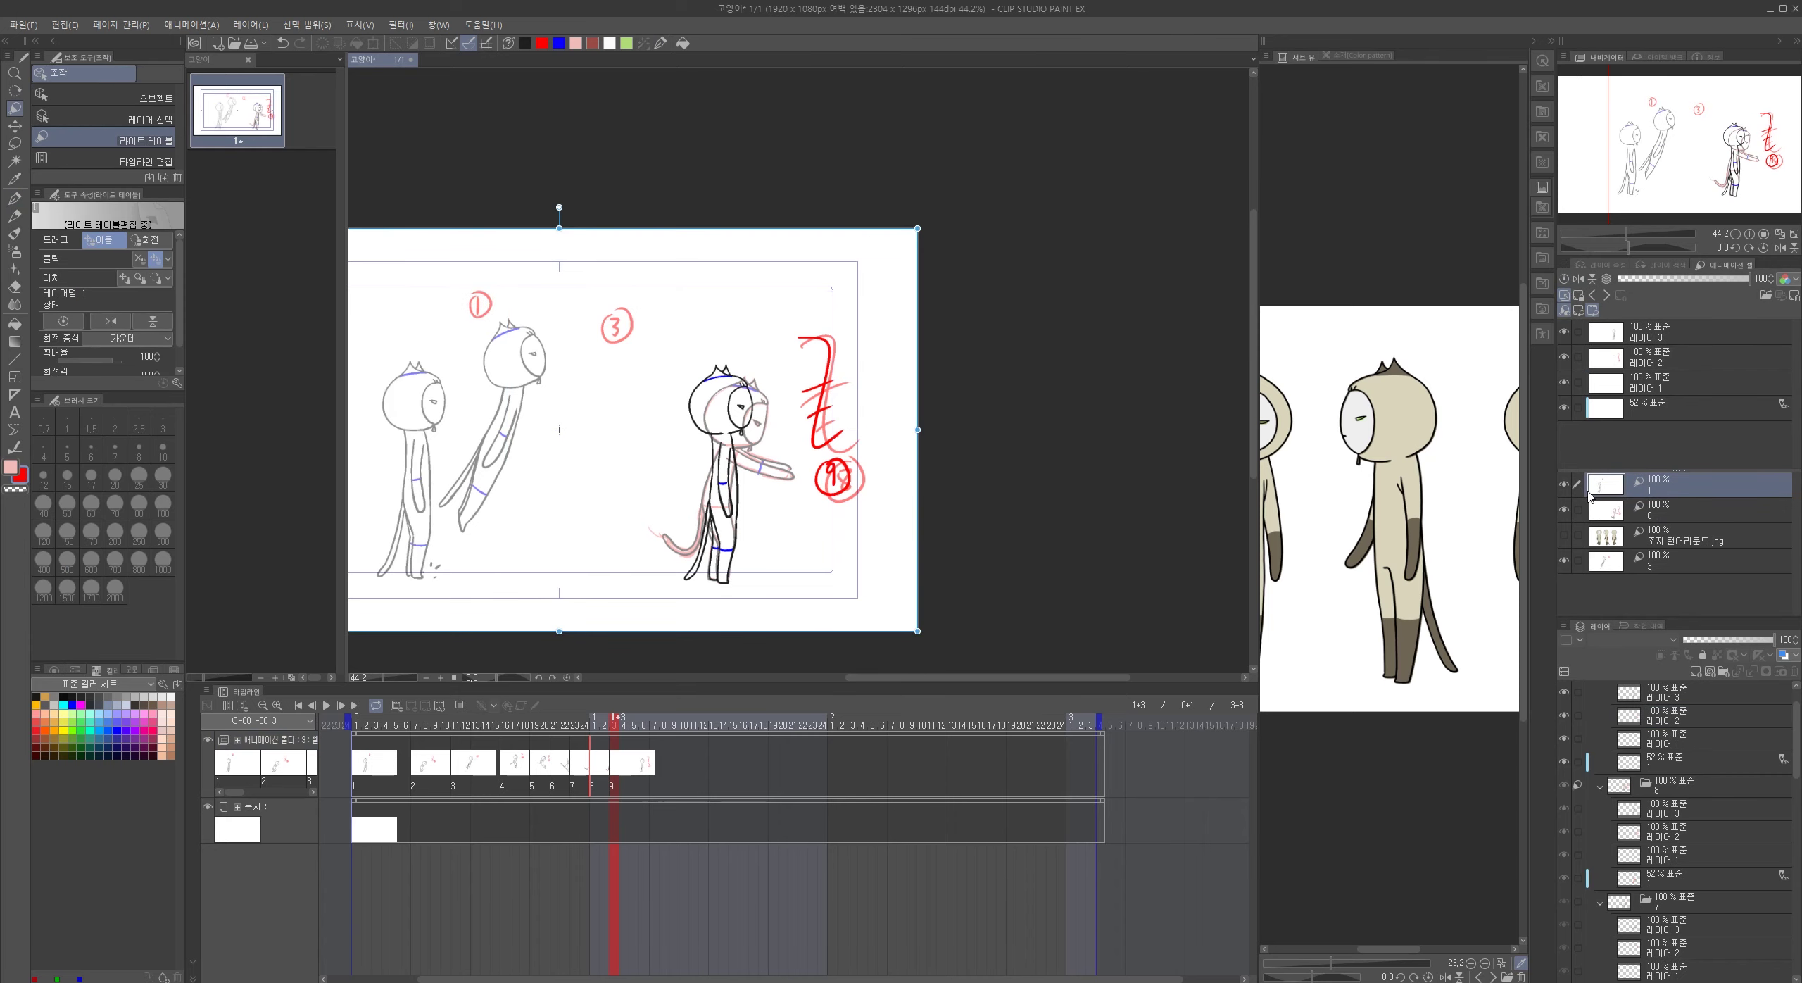
- Turn off the light-table display and hide draft layer 1 in cels 9 and 8
left_click(1564, 406)
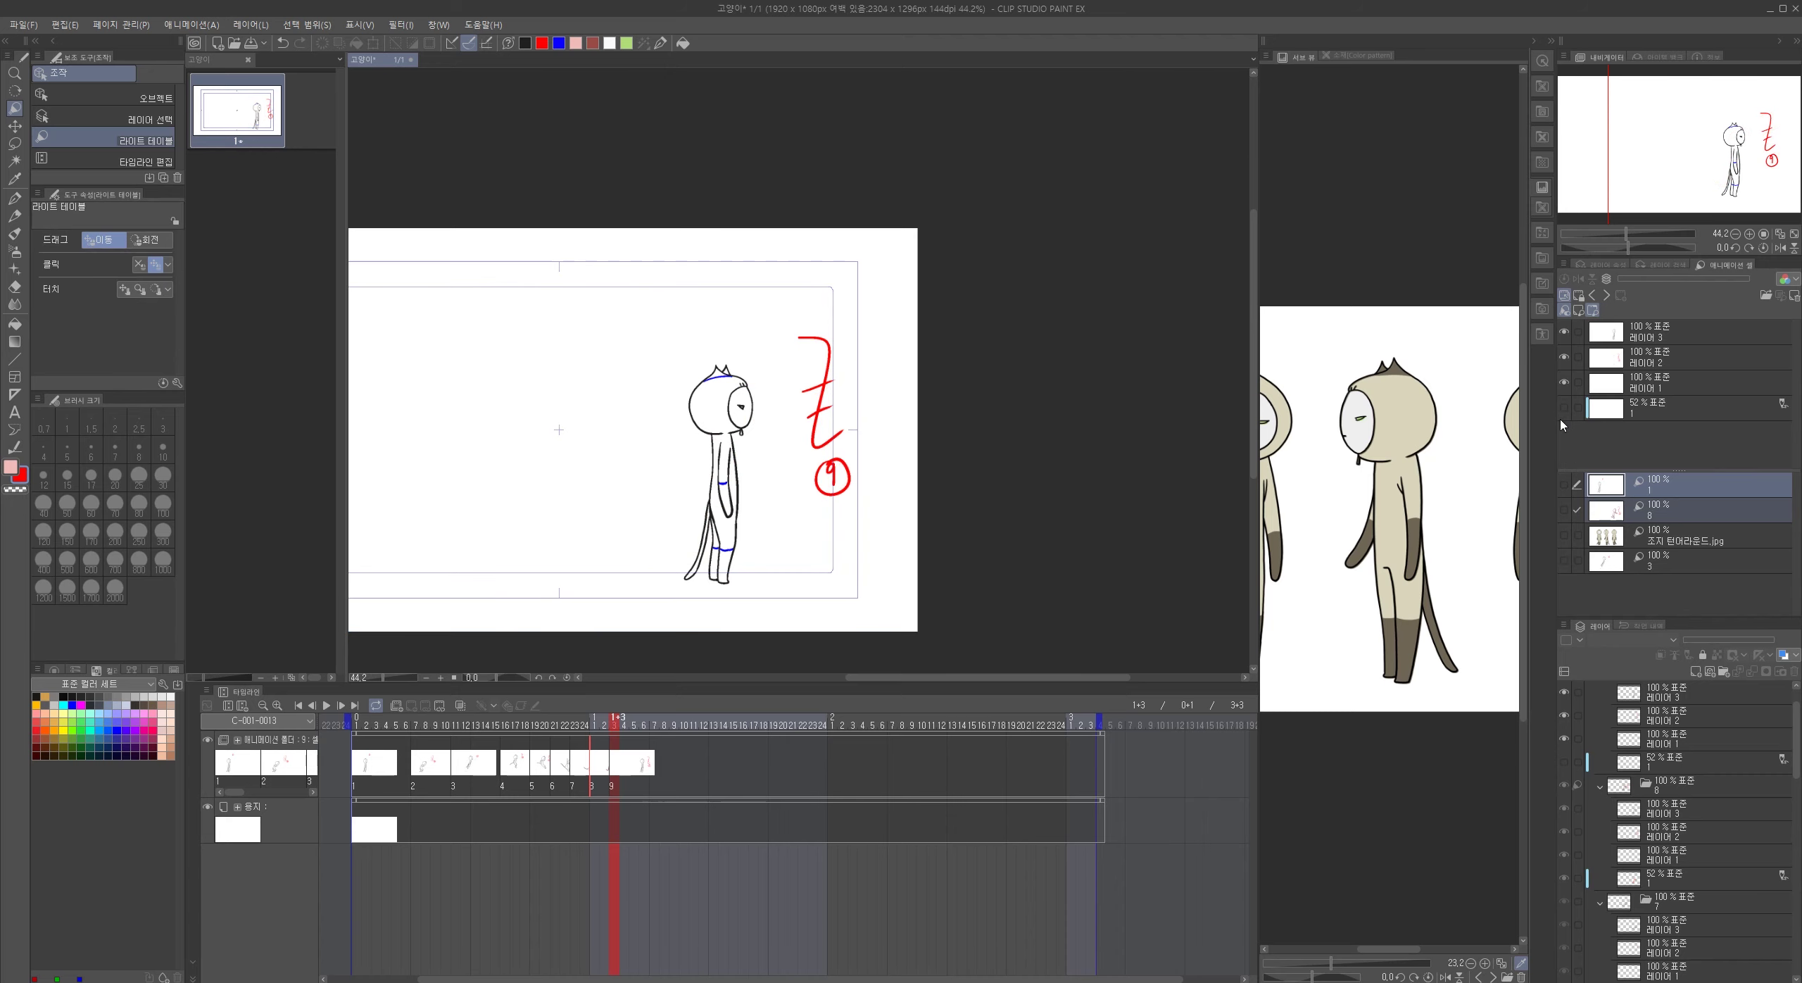
left_click(388, 725)
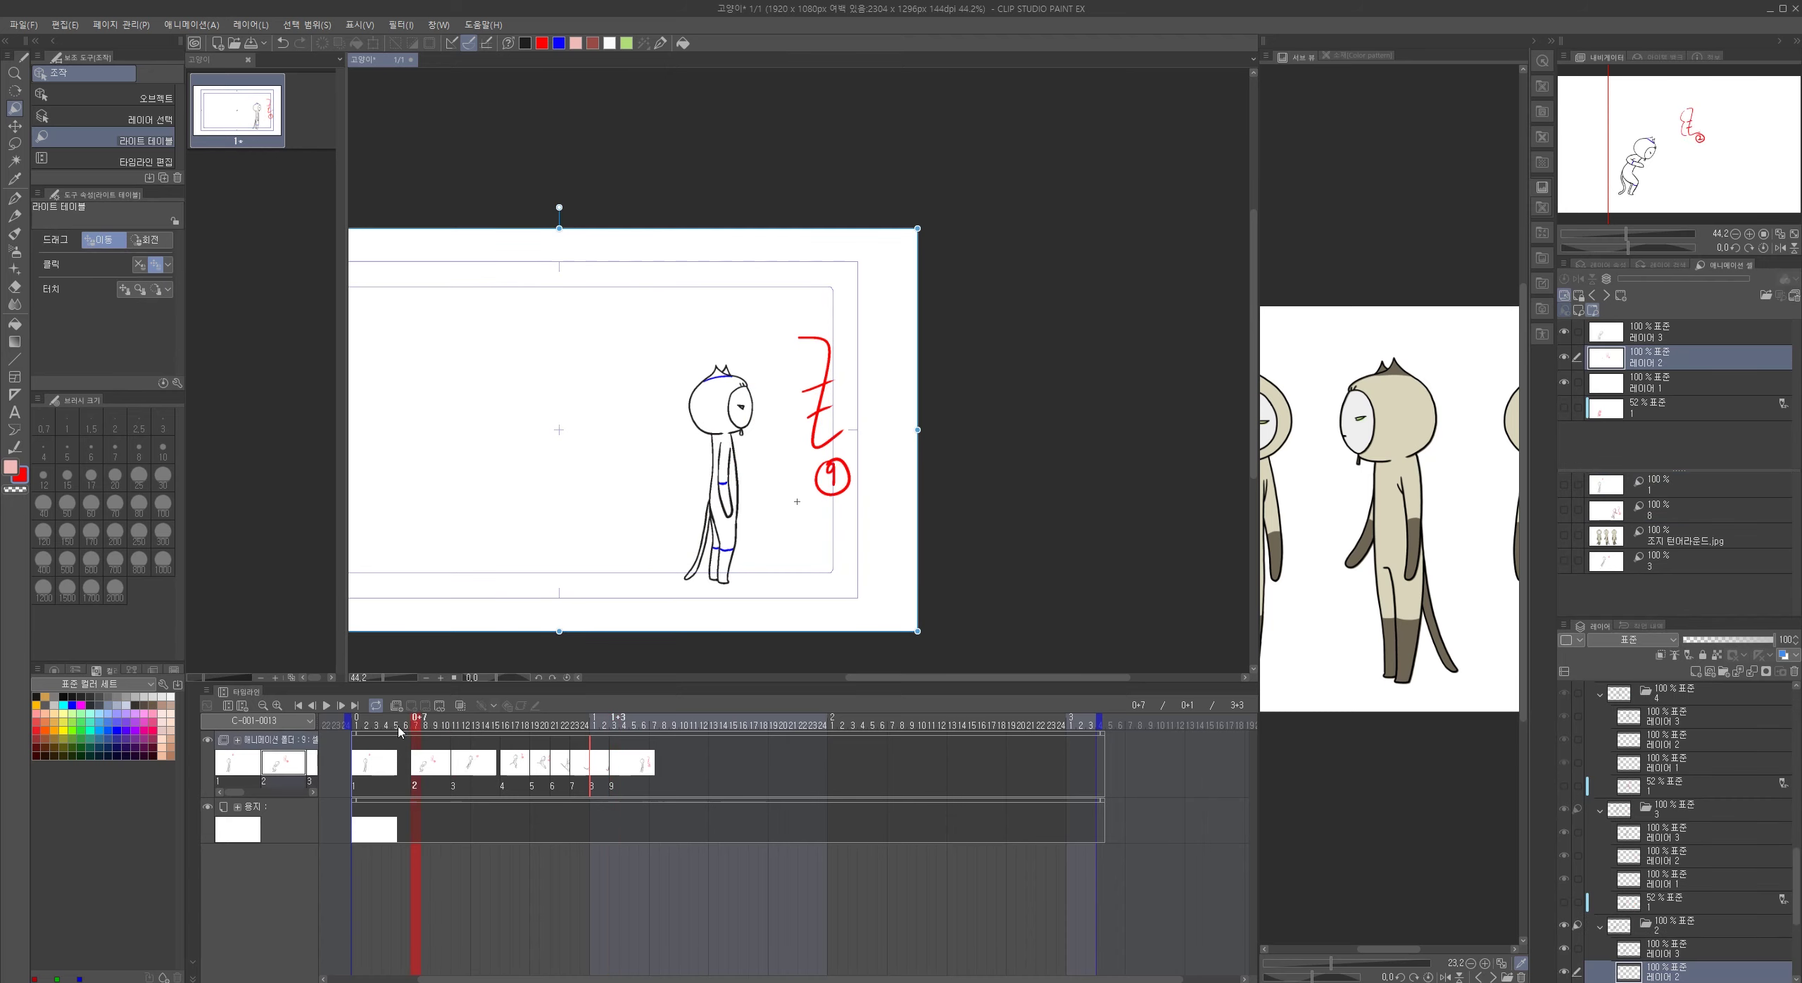
left_click_drag(407, 731, 602, 728)
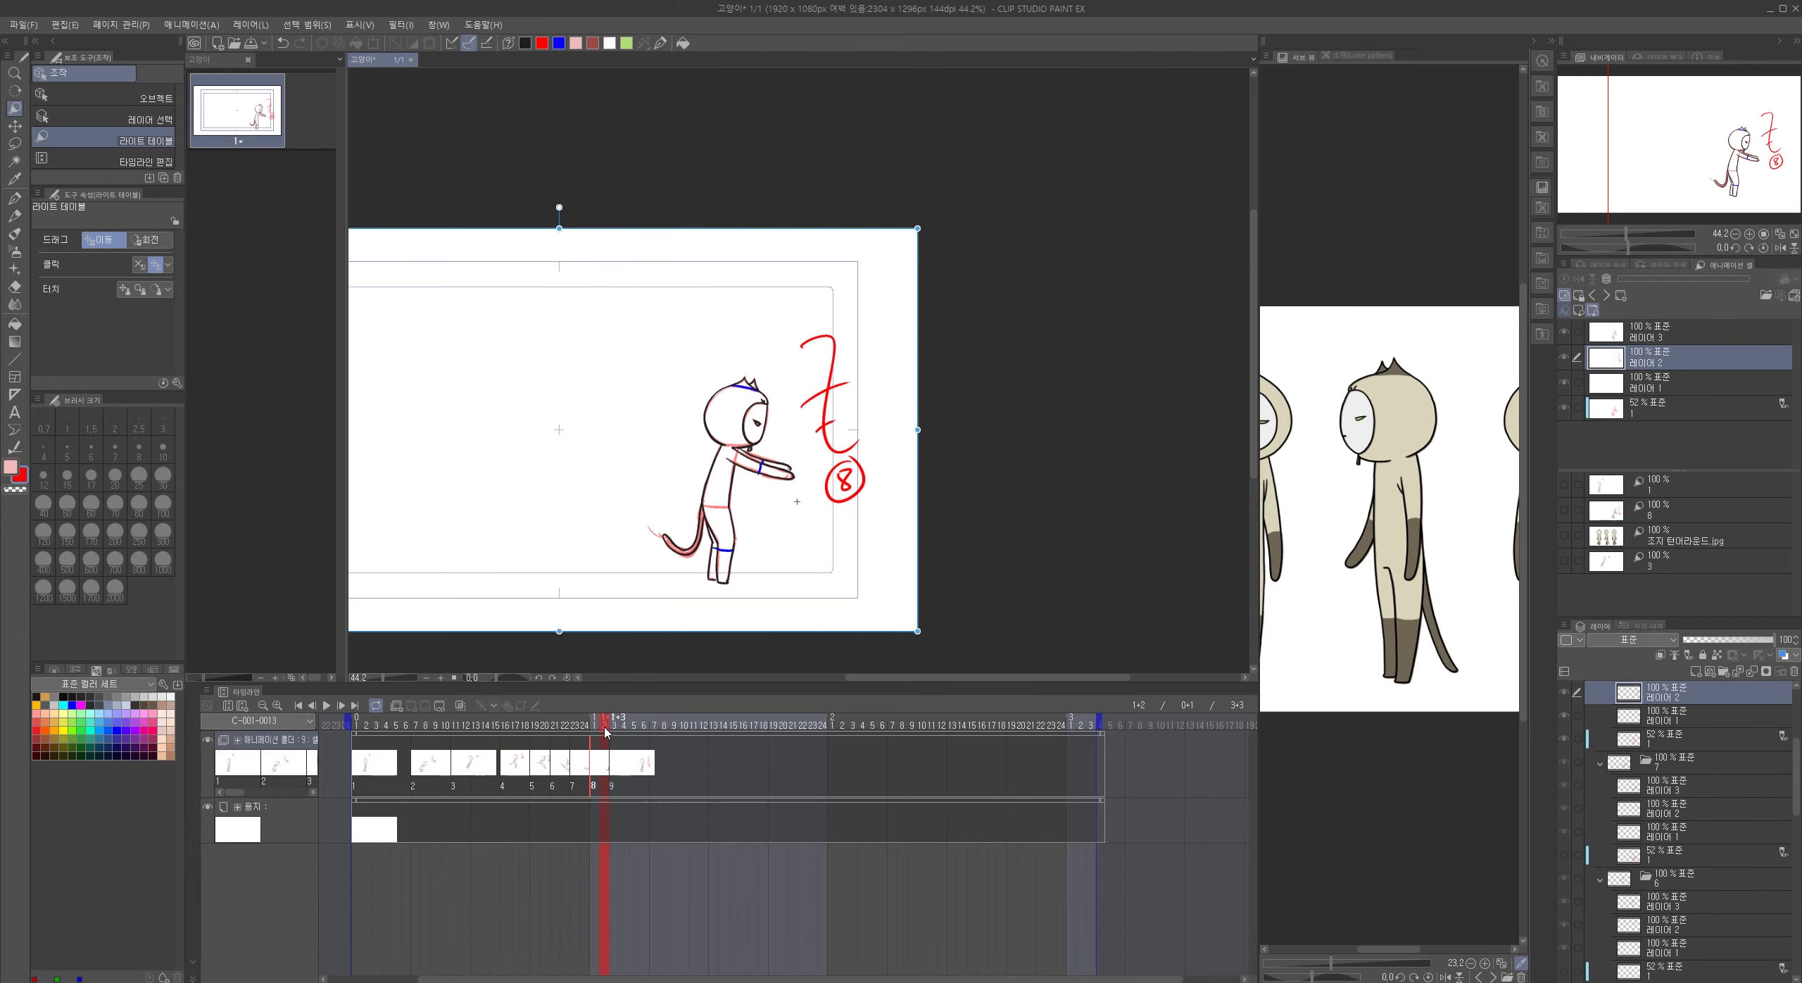
left_click(1565, 412)
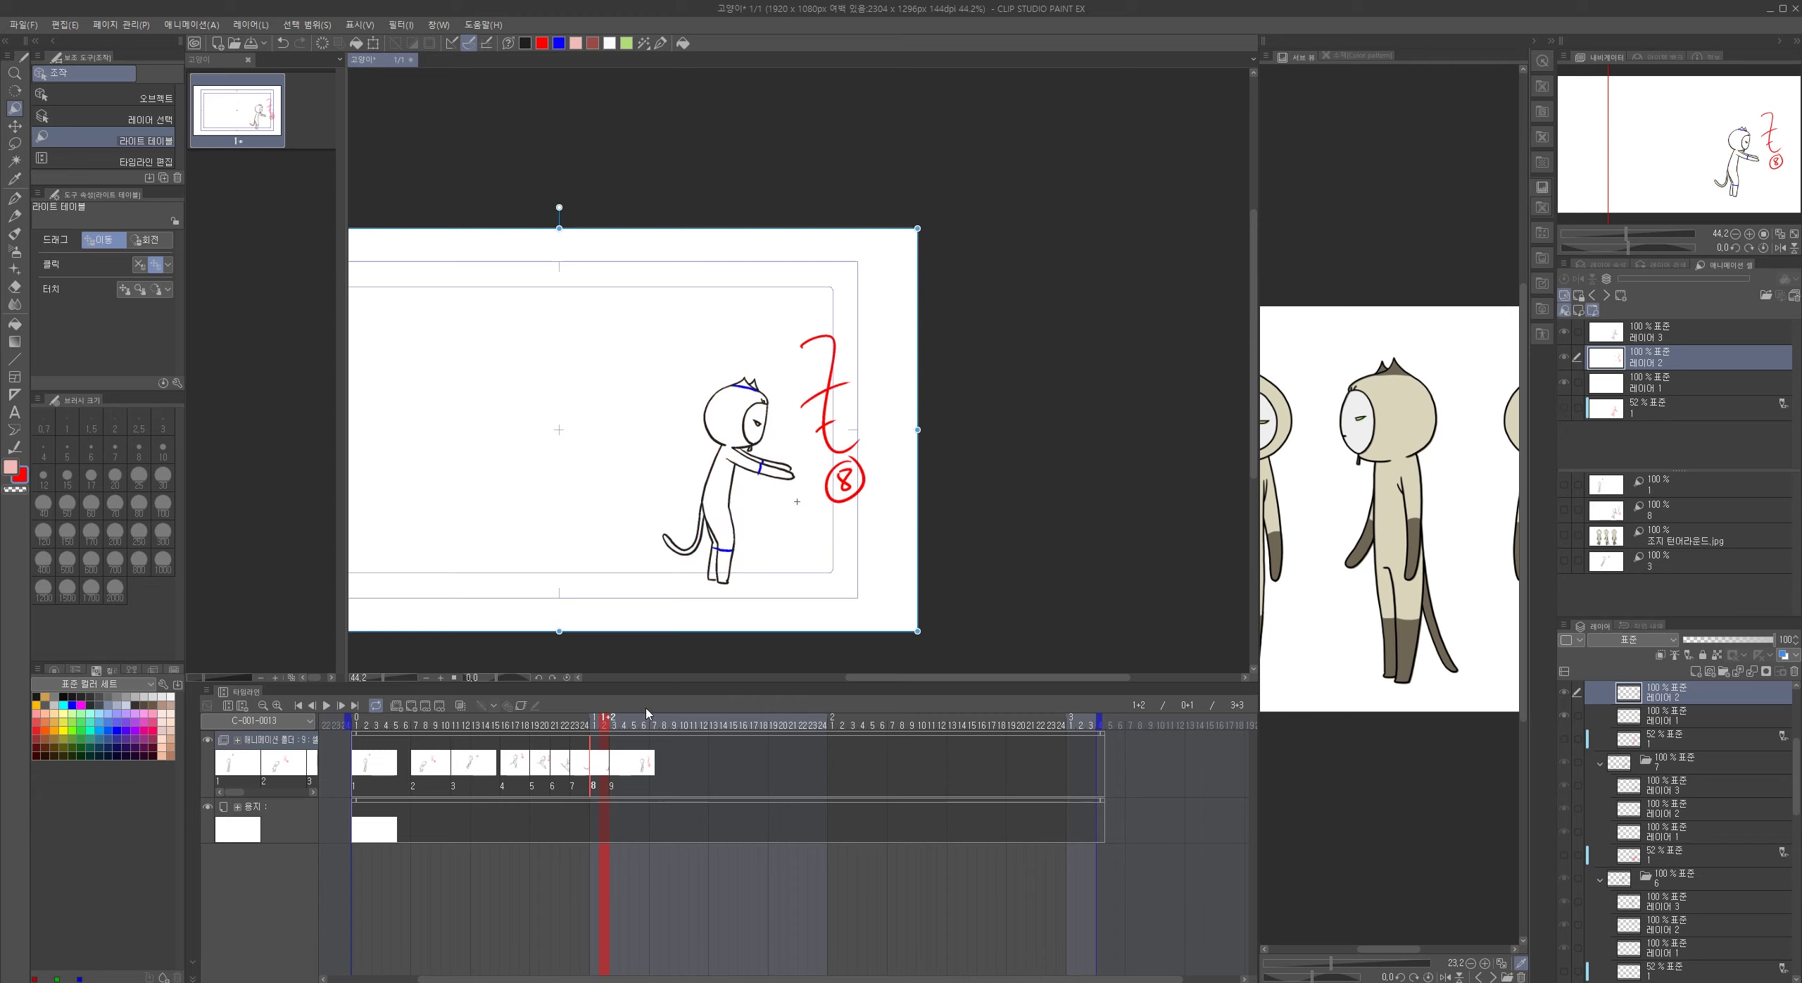
- Retime cels 2 to 9 to two-frame spacing starting at 0+13, and set the playback end to 1+6
left_click_drag(606, 725, 384, 732)
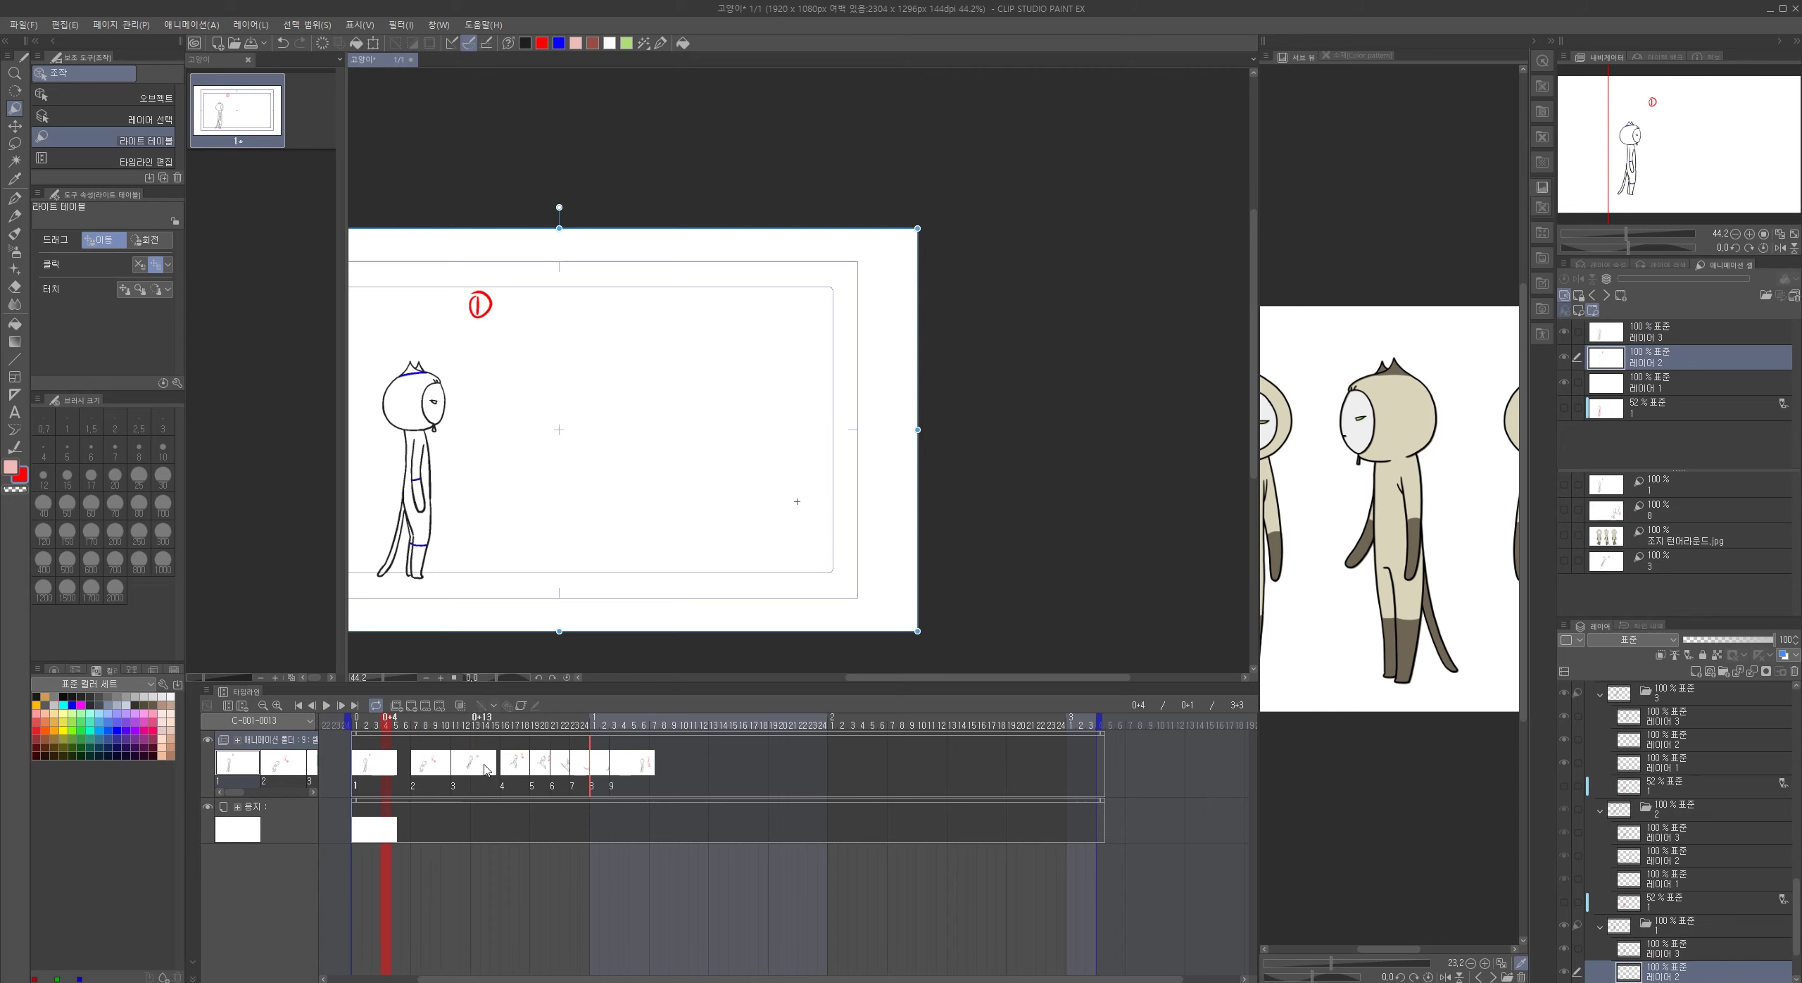
left_click(507, 769)
key("p")
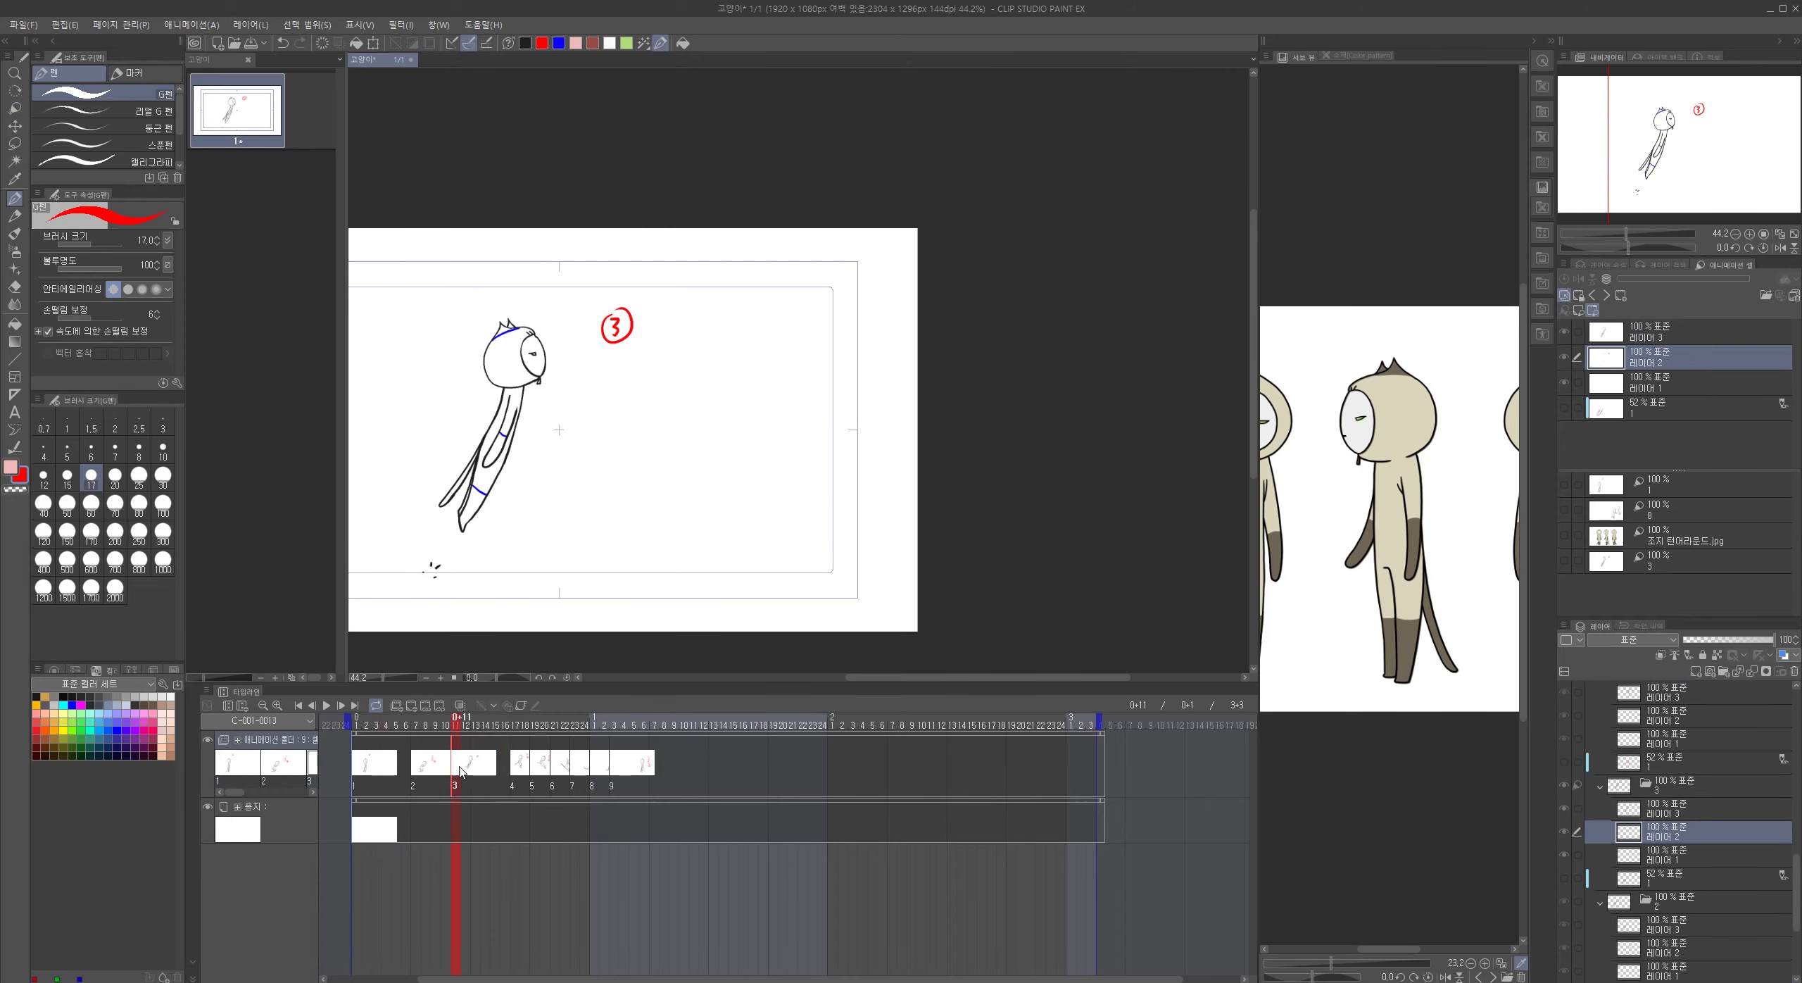
left_click_drag(496, 772, 470, 772)
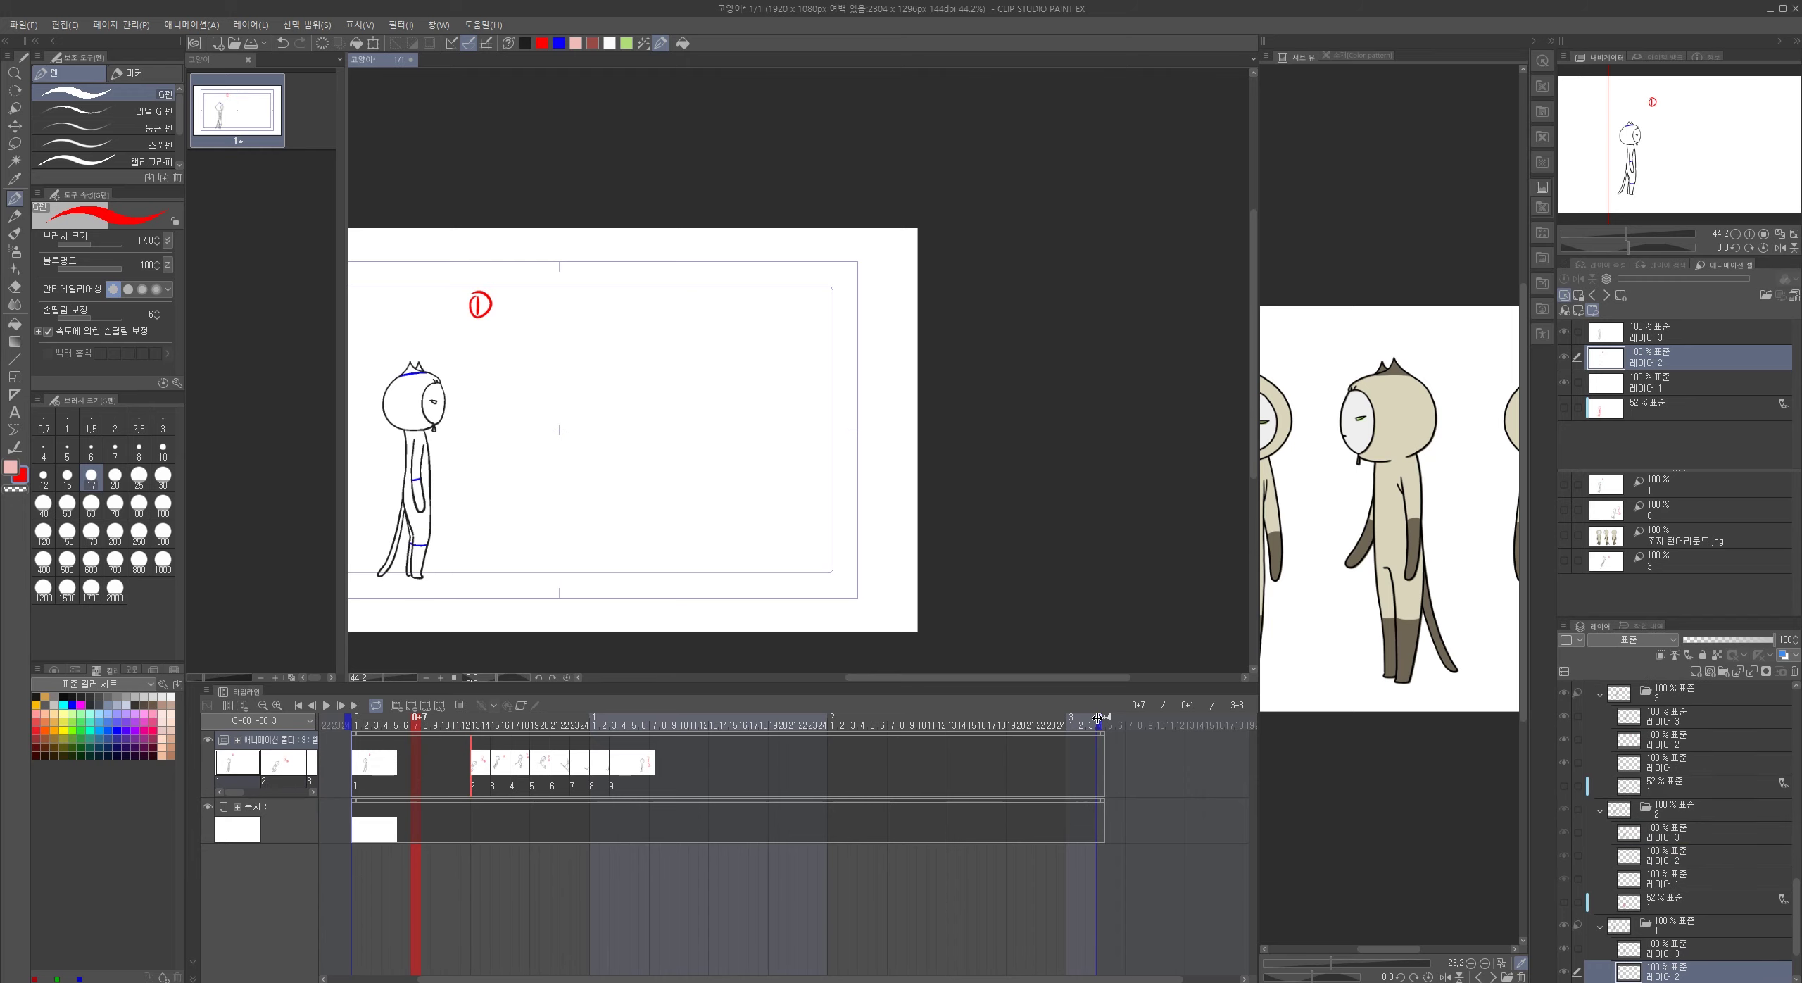
left_click_drag(660, 738, 655, 738)
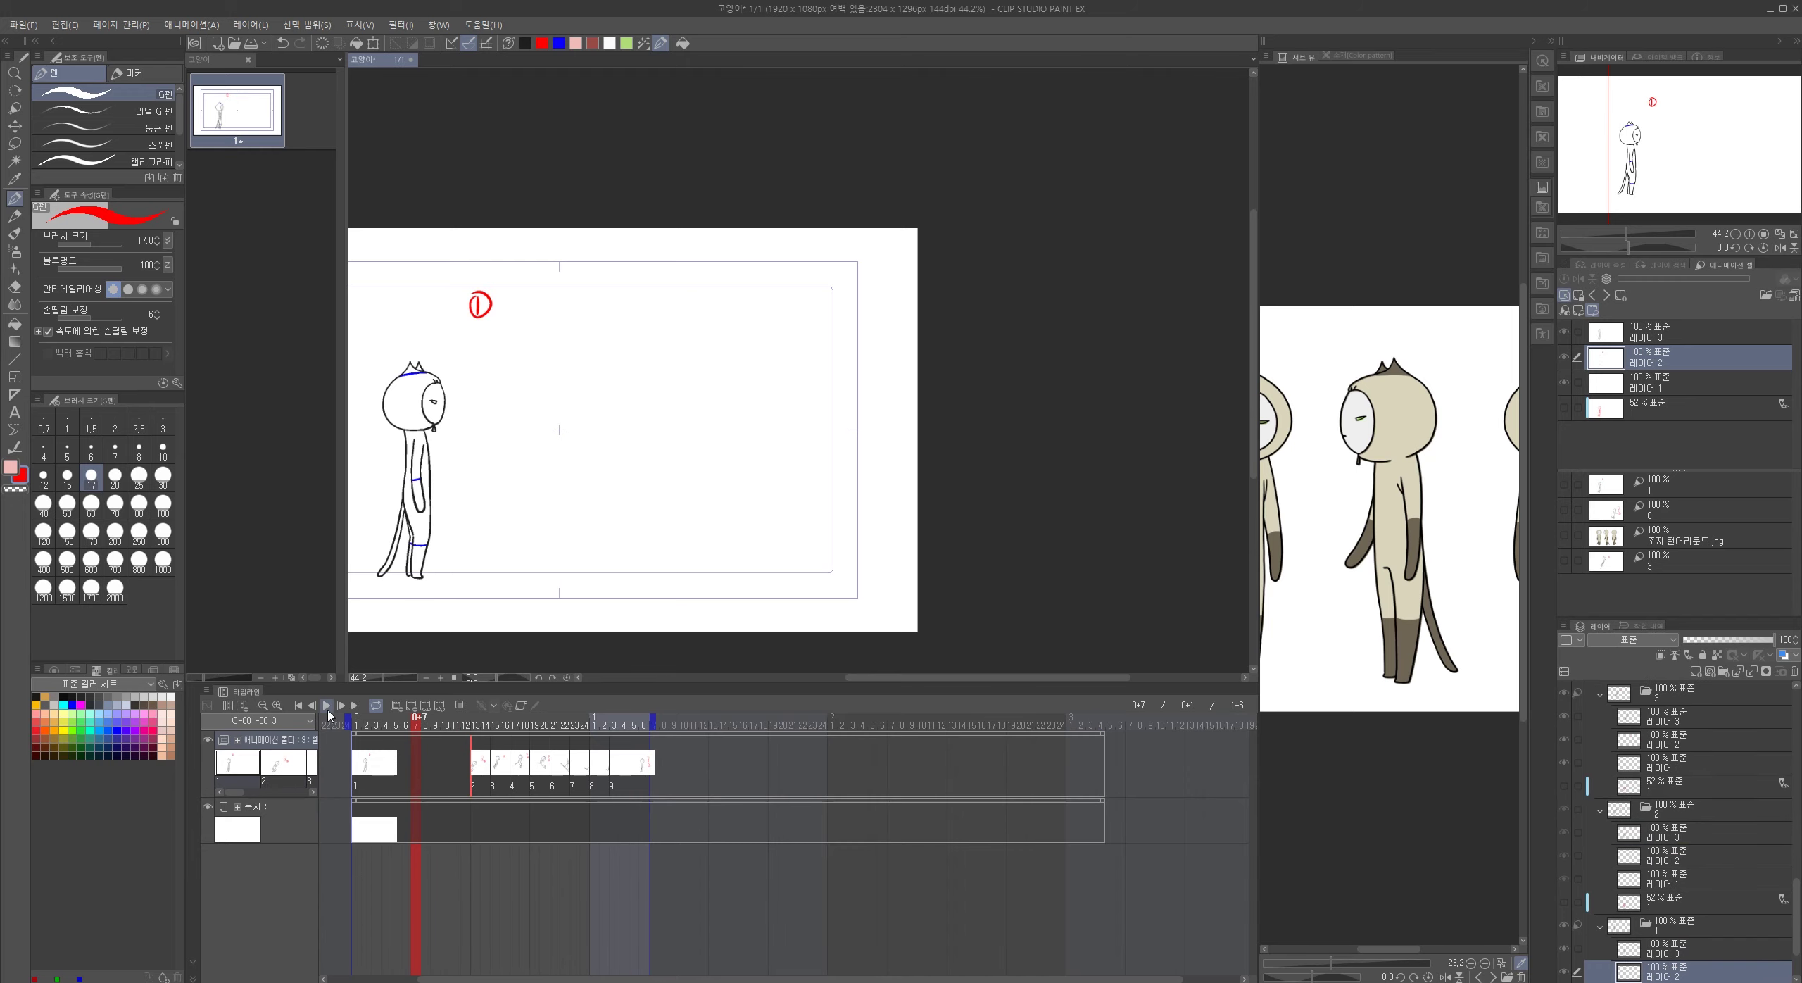
- Play back the jump animation and check the timing from the held cel 1 into cel 2
left_click(333, 705)
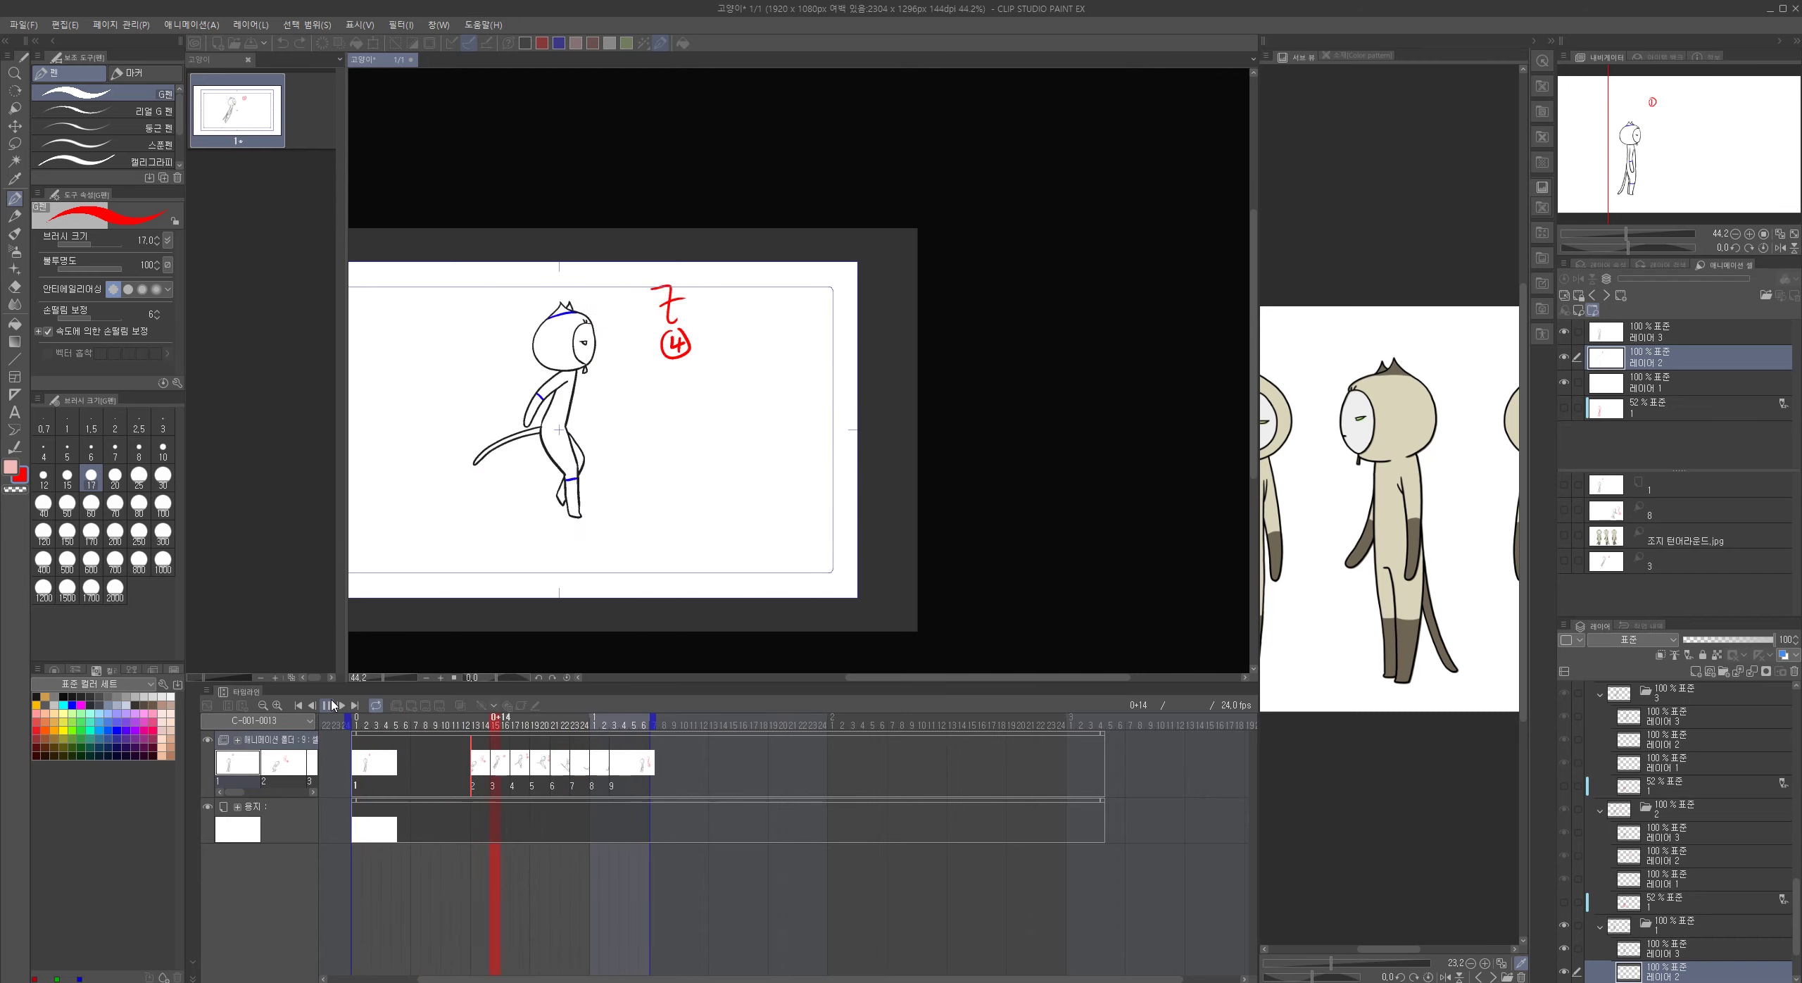
left_click(484, 728)
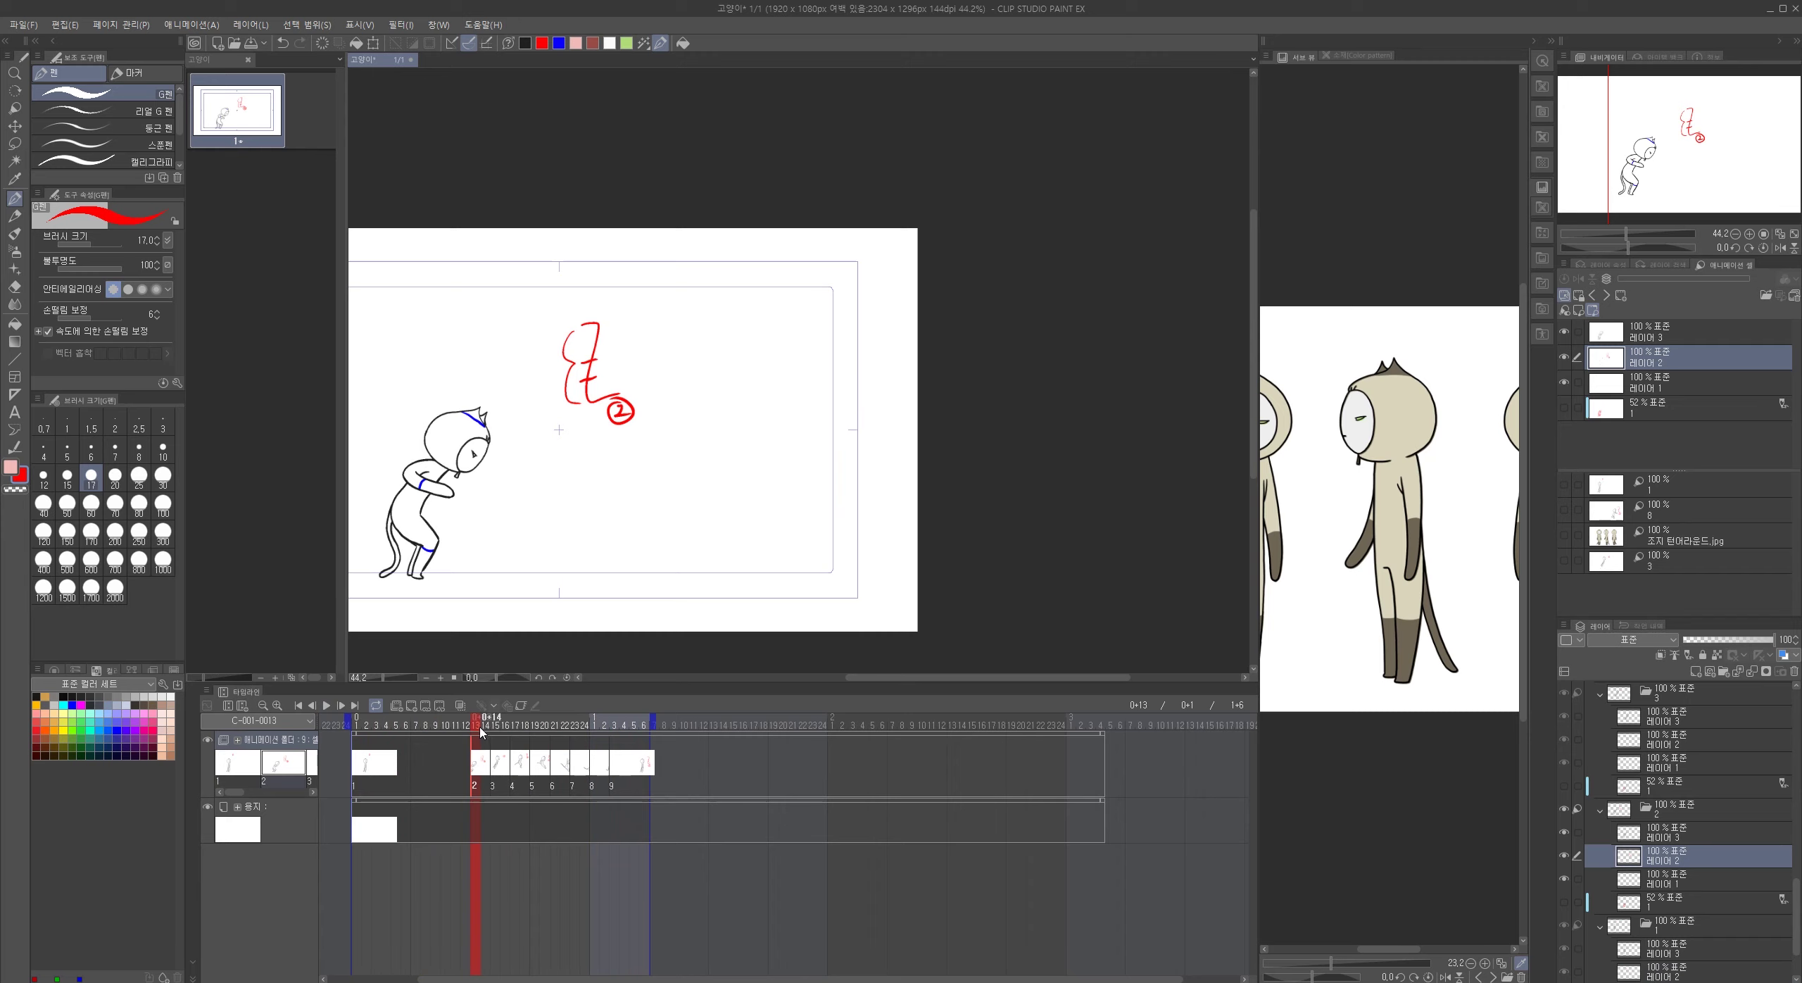
left_click(454, 730)
left_click_drag(756, 977, 671, 959)
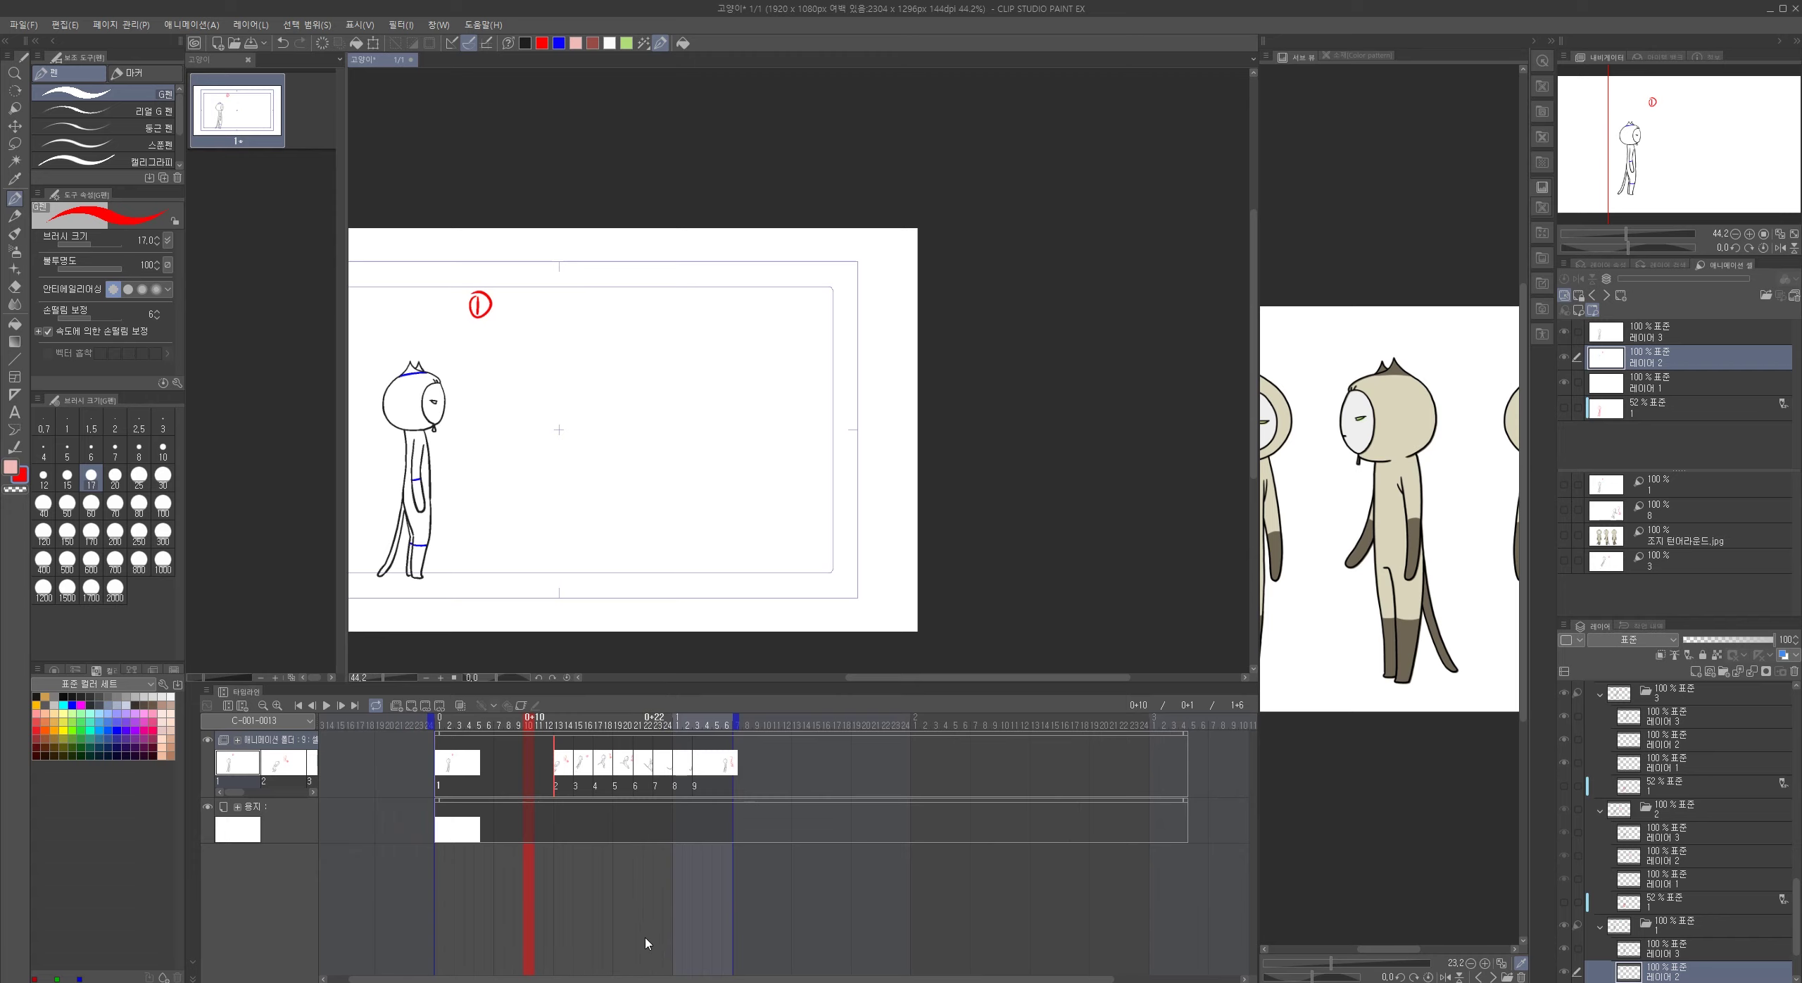
- Insert blank cels 1a and 1b between cels 1 and 2 at two-frame spacing, starting at 0+9 and 0+11
left_click(416, 707)
left_click(415, 707)
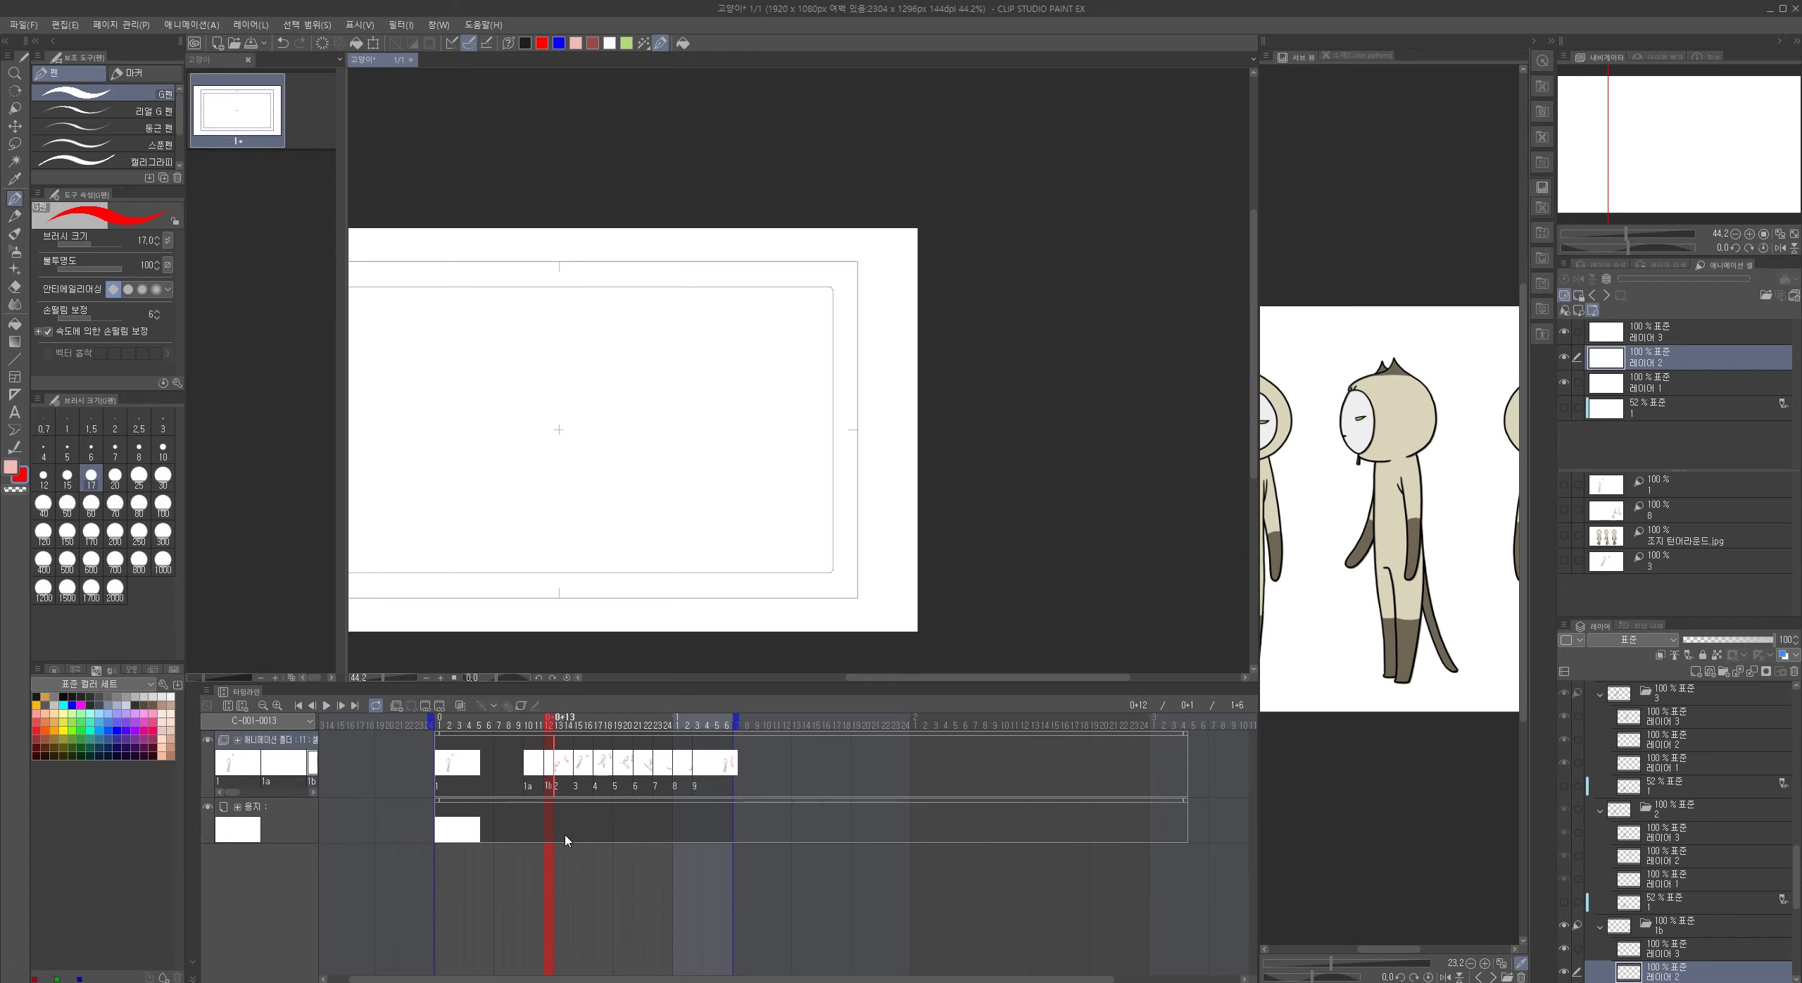
left_click_drag(541, 769, 538, 768)
left_click_drag(528, 769, 519, 769)
left_click(558, 767)
- Show cels 1 and 2 as light-table references for cel 1a and tint the cel 1 reference blue
left_click(1564, 484)
left_click(1676, 510)
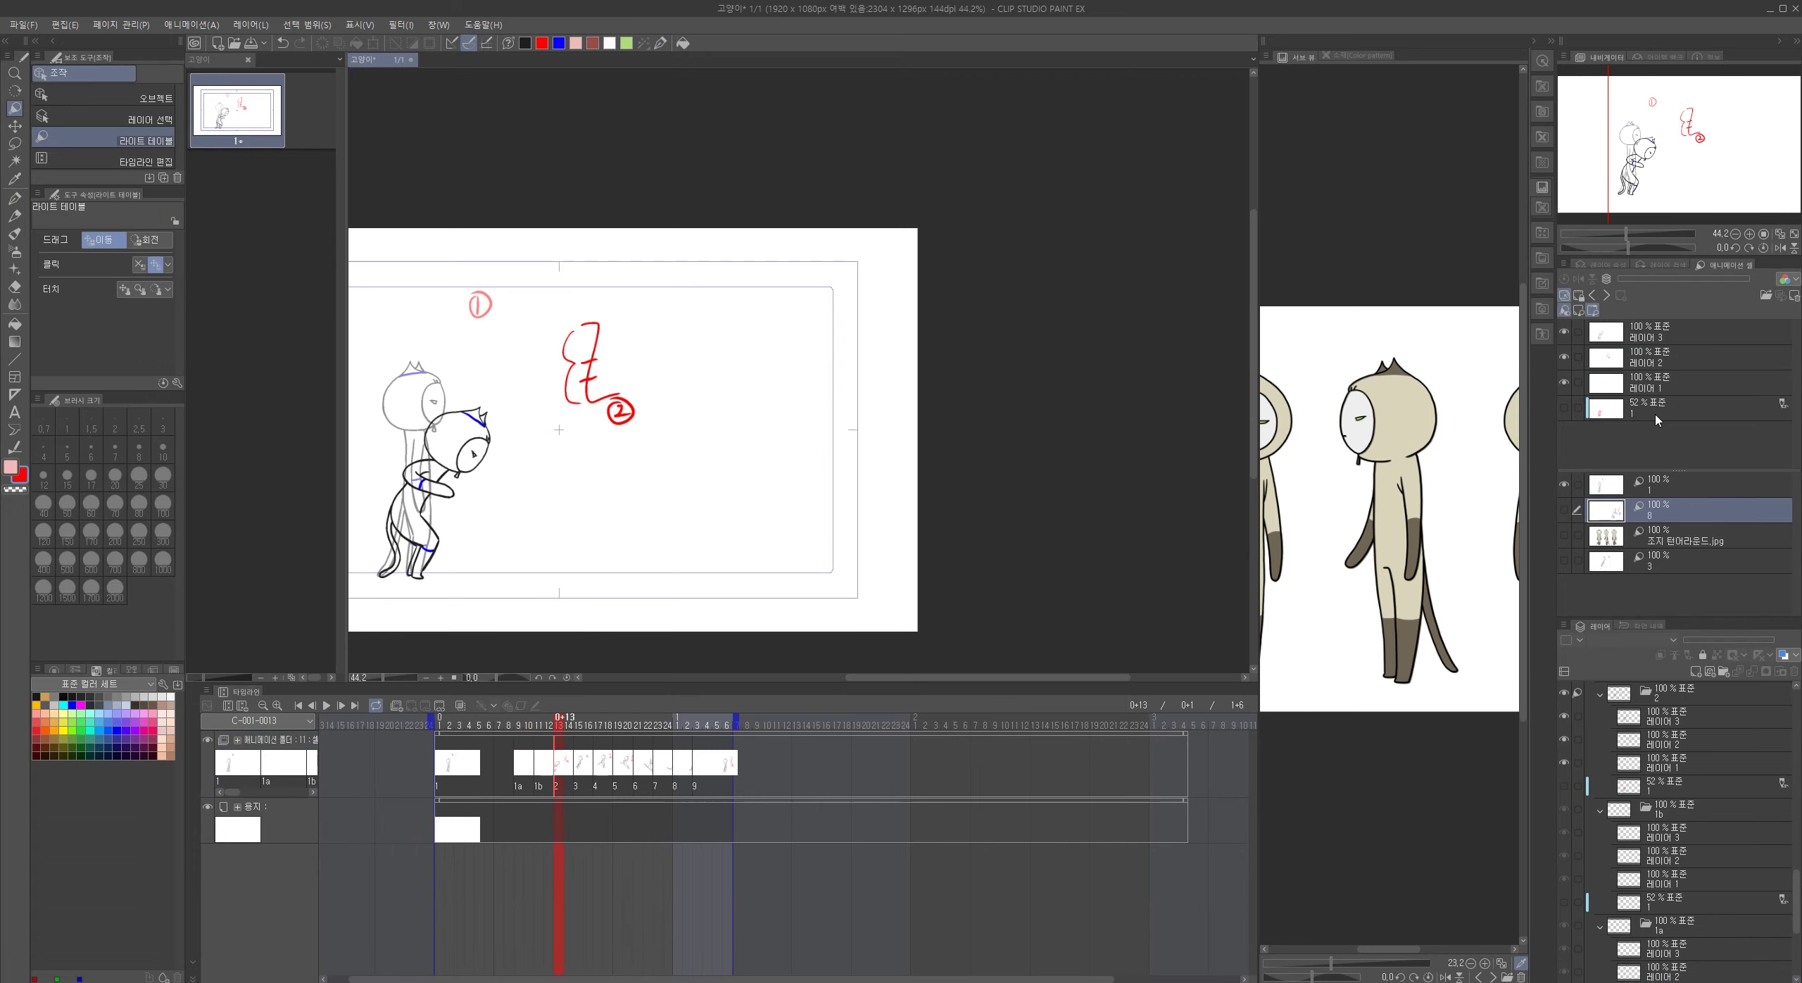
left_click(1565, 509)
left_click(518, 718)
left_click(1690, 484)
left_click(1796, 278)
left_click(1732, 315)
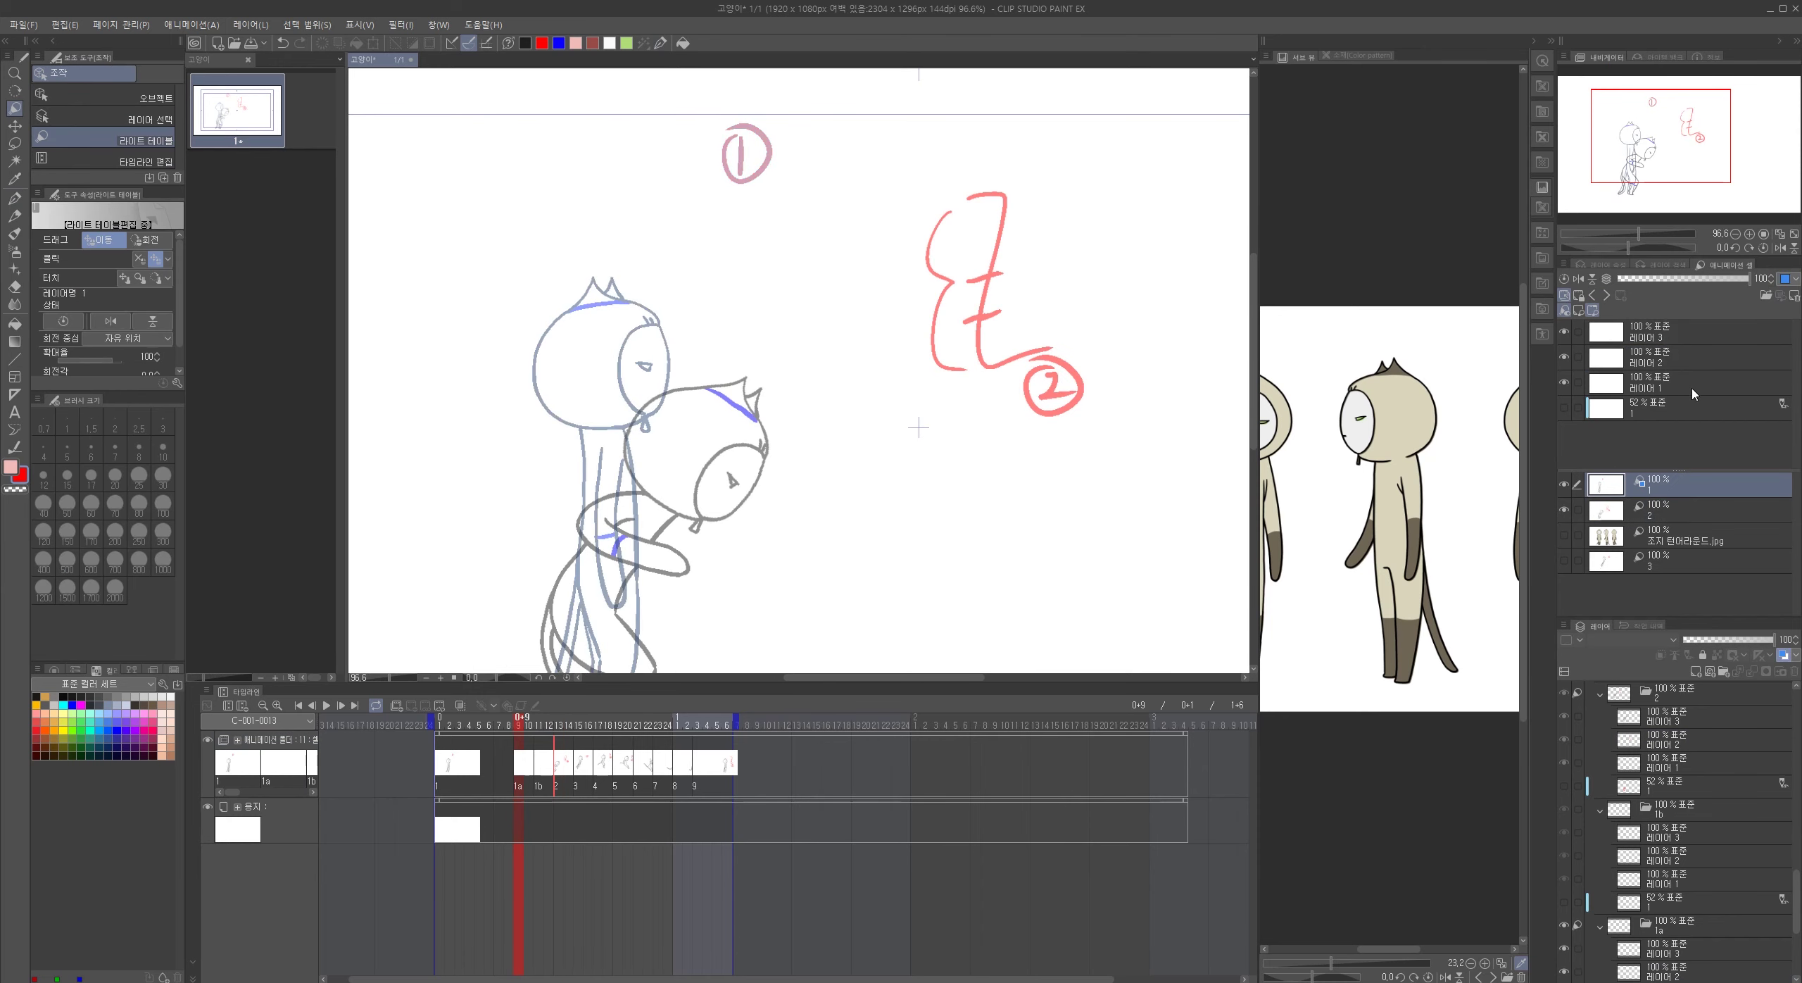
- Tint the light-table reference of cel 2 red
left_click(1690, 510)
left_click(1795, 279)
left_click(1732, 316)
left_click(1786, 279)
left_click(1785, 279)
left_click(1795, 279)
left_click(1729, 354)
left_click(1056, 395)
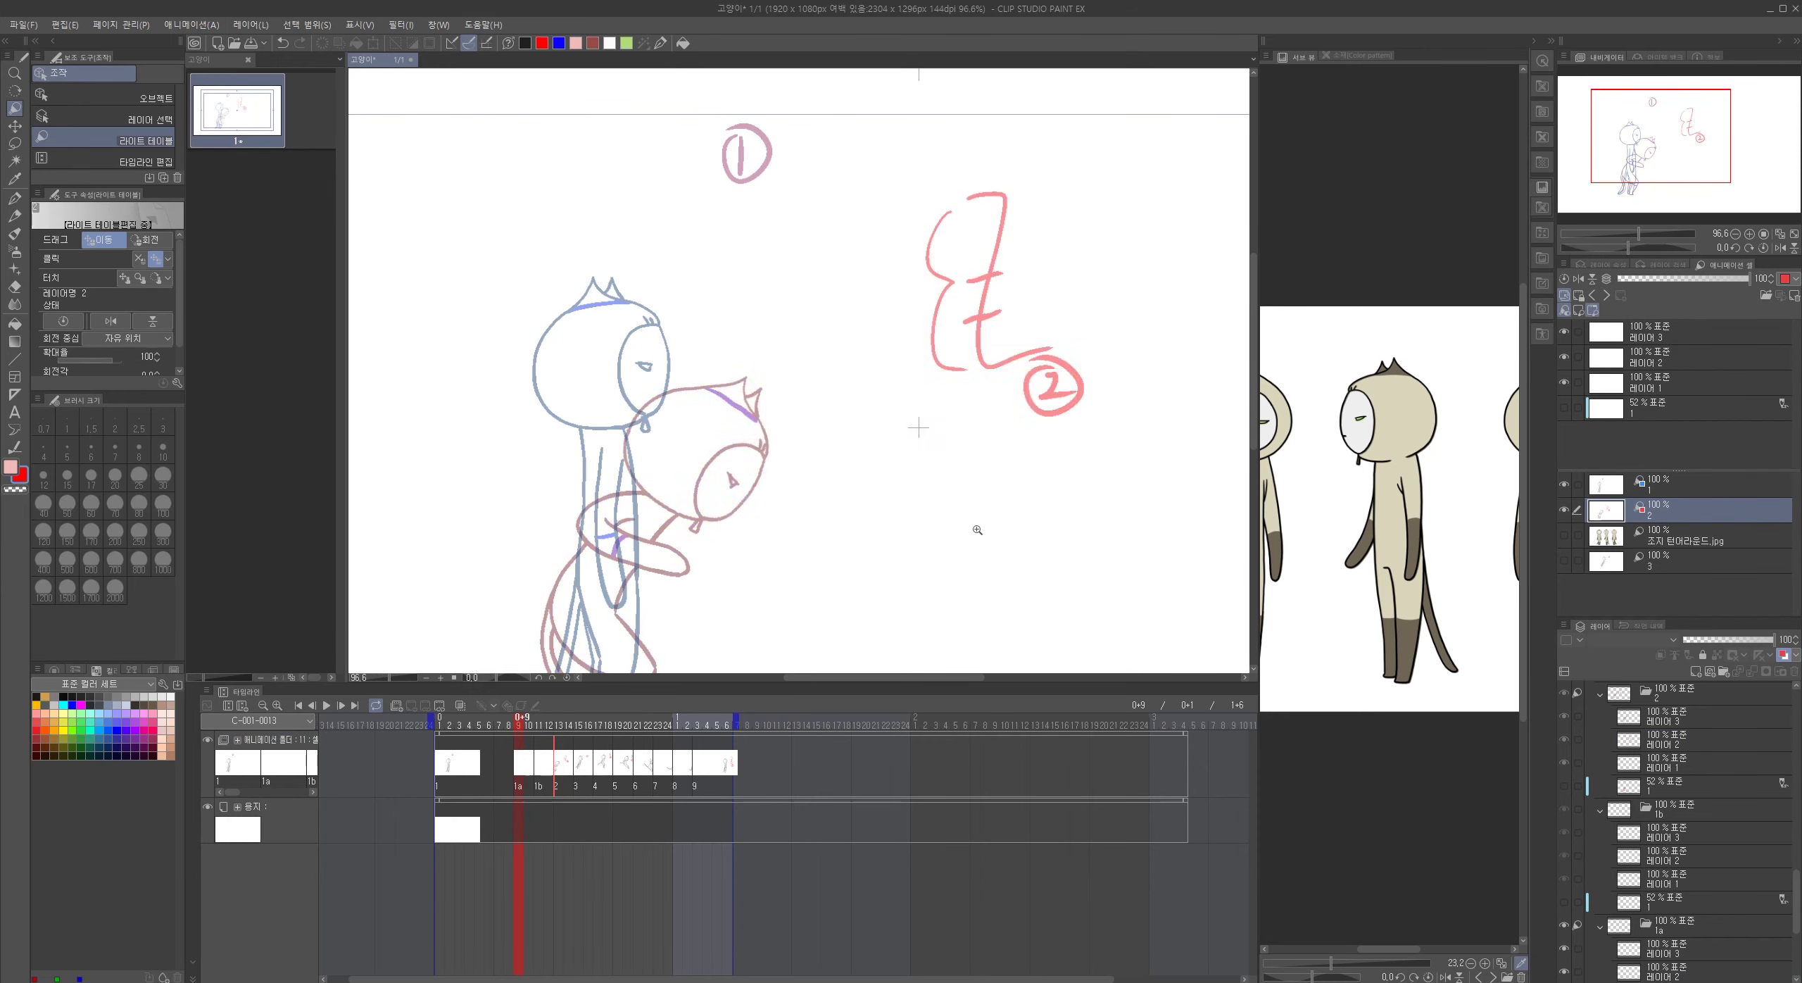
- Move and rotate the light-table references of cels 1 and 2 until the two cat heads overlap
scroll(968, 526, "down", 2)
left_click_drag(974, 578, 913, 506)
scroll(747, 438, "down", 2)
left_click_drag(440, 511, 489, 715)
left_click_drag(937, 584, 935, 478)
left_click_drag(1224, 578, 1226, 576)
left_click(1690, 485)
left_click_drag(1232, 530, 1209, 599)
left_click_drag(781, 384, 785, 475)
scroll(729, 422, "up", 4)
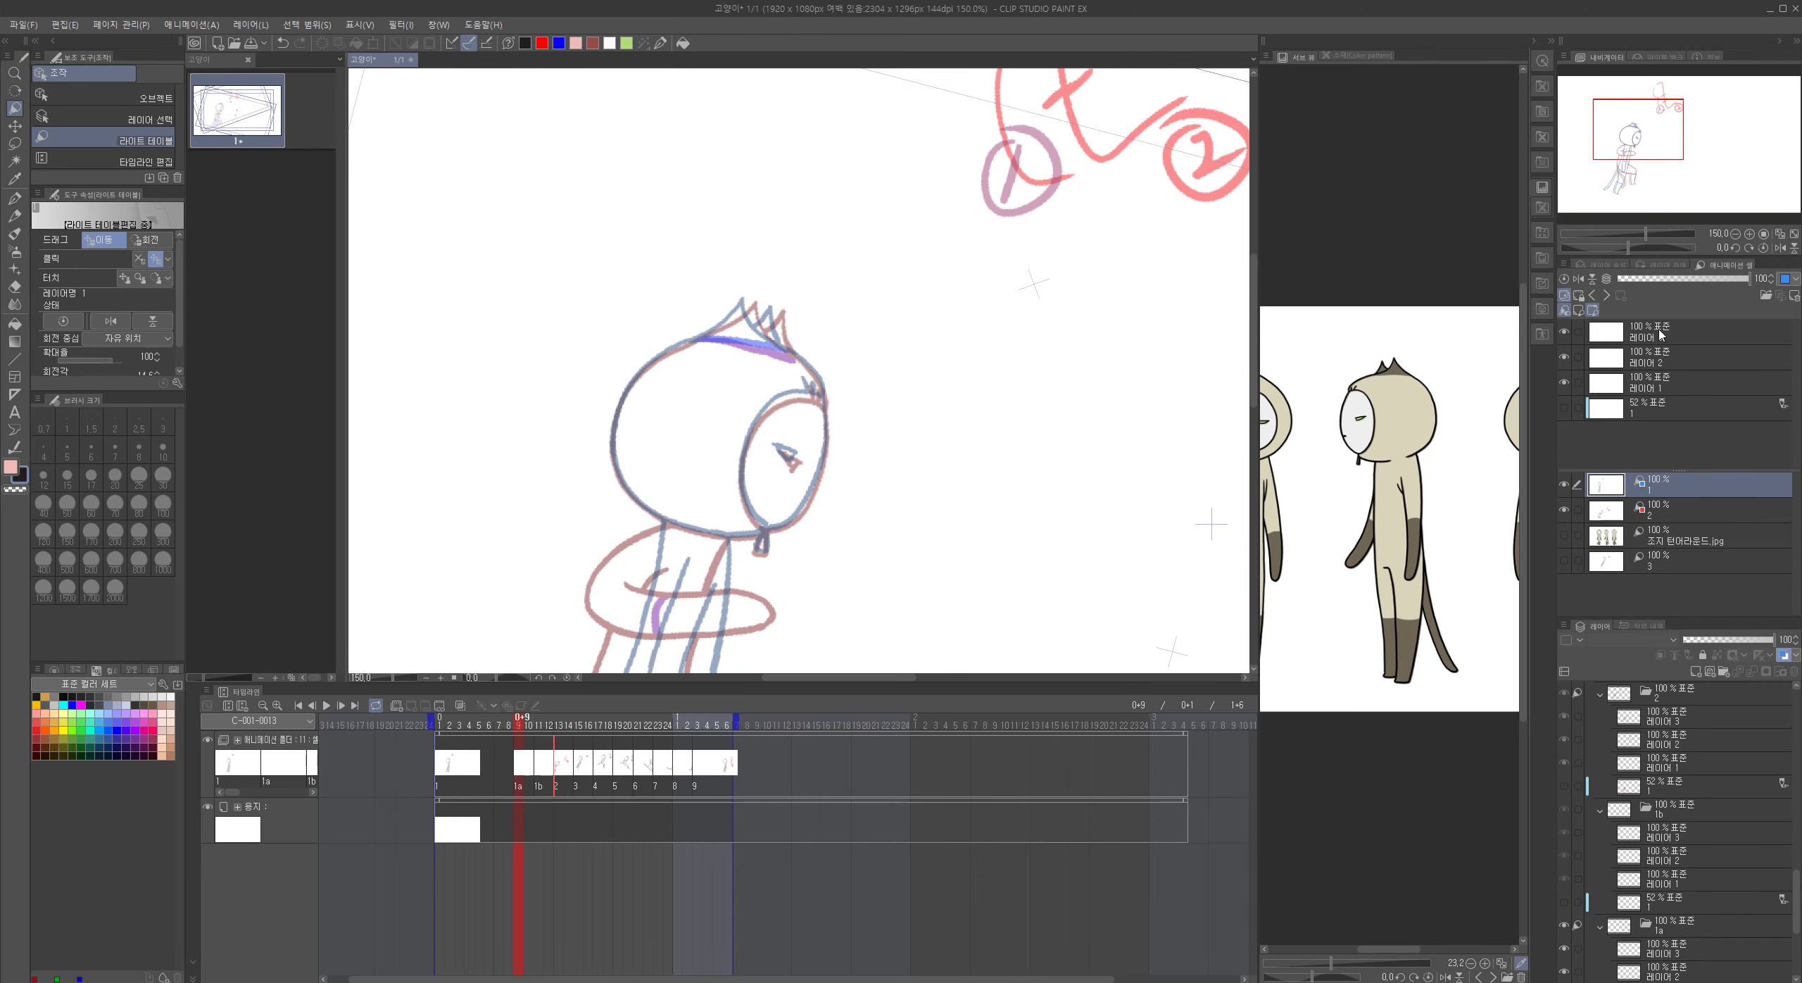
- Draw the in-between cat head, ears and face in black on layer 3 of cel 1a over the aligned references
key("p")
scroll(749, 346, "up", 2)
mouse_move(752, 283)
left_mouse_down()
mouse_move(556, 435)
mouse_move(559, 416)
left_mouse_up()
left_click_drag(524, 395, 646, 557)
mouse_move(726, 213)
left_mouse_down()
mouse_move(818, 311)
mouse_move(756, 550)
left_mouse_up()
left_click_drag(838, 366, 757, 550)
left_click_drag(768, 430, 790, 459)
left_click_drag(808, 327, 821, 347)
left_click_drag(781, 493, 823, 320)
mouse_move(682, 381)
left_mouse_down()
mouse_move(792, 383)
mouse_move(793, 406)
left_mouse_up()
- Draw the arm and upper-body lines of cel 1a below the head in black
mouse_move(692, 239)
left_mouse_down()
mouse_move(639, 284)
mouse_move(746, 516)
left_mouse_up()
mouse_move(714, 278)
left_mouse_down()
mouse_move(666, 412)
mouse_move(718, 503)
left_mouse_up()
left_click_drag(778, 228, 726, 449)
left_click_drag(608, 418, 595, 600)
left_click_drag(634, 564, 607, 339)
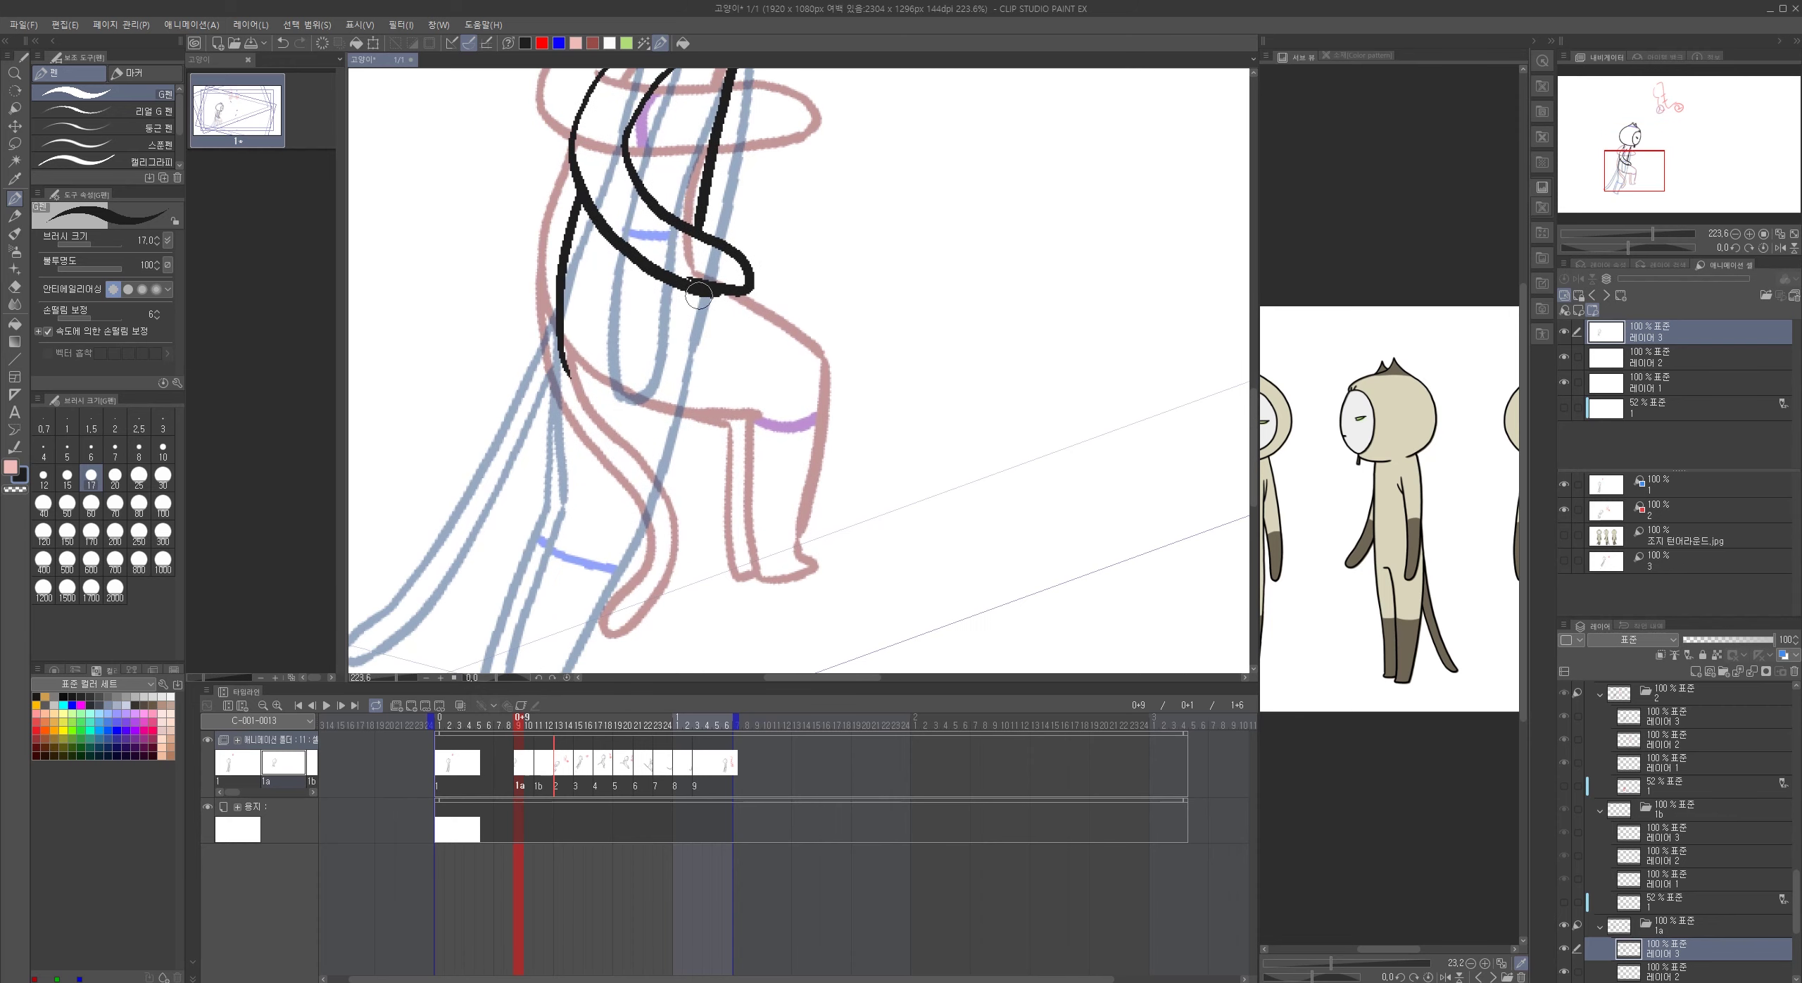
left_click_drag(698, 286, 698, 349)
- Reset the light-table references to their original positions and select layer 3 of cel 1a
scroll(714, 574, "down", 4)
left_click(1606, 485)
left_click(1577, 510)
left_click(1564, 279)
key("ctrl+z")
key("ctrl+y")
left_click(1648, 331)
key("ctrl+t")
left_click_drag(739, 338, 799, 368)
left_click_drag(867, 326, 872, 344)
mouse_move(831, 356)
left_mouse_down()
mouse_move(811, 345)
mouse_move(845, 341)
mouse_move(687, 464)
left_mouse_up()
left_click_drag(863, 360, 854, 358)
key("Escape")
- Transform the cel 1a drawing so it sits midway between the poses of cels 1 and 2
key("ctrl+t")
left_click_drag(760, 395, 795, 406)
left_click_drag(850, 173, 911, 223)
key("ctrl+z")
left_click_drag(760, 339, 688, 454)
left_click_drag(851, 172, 887, 197)
key("Return")
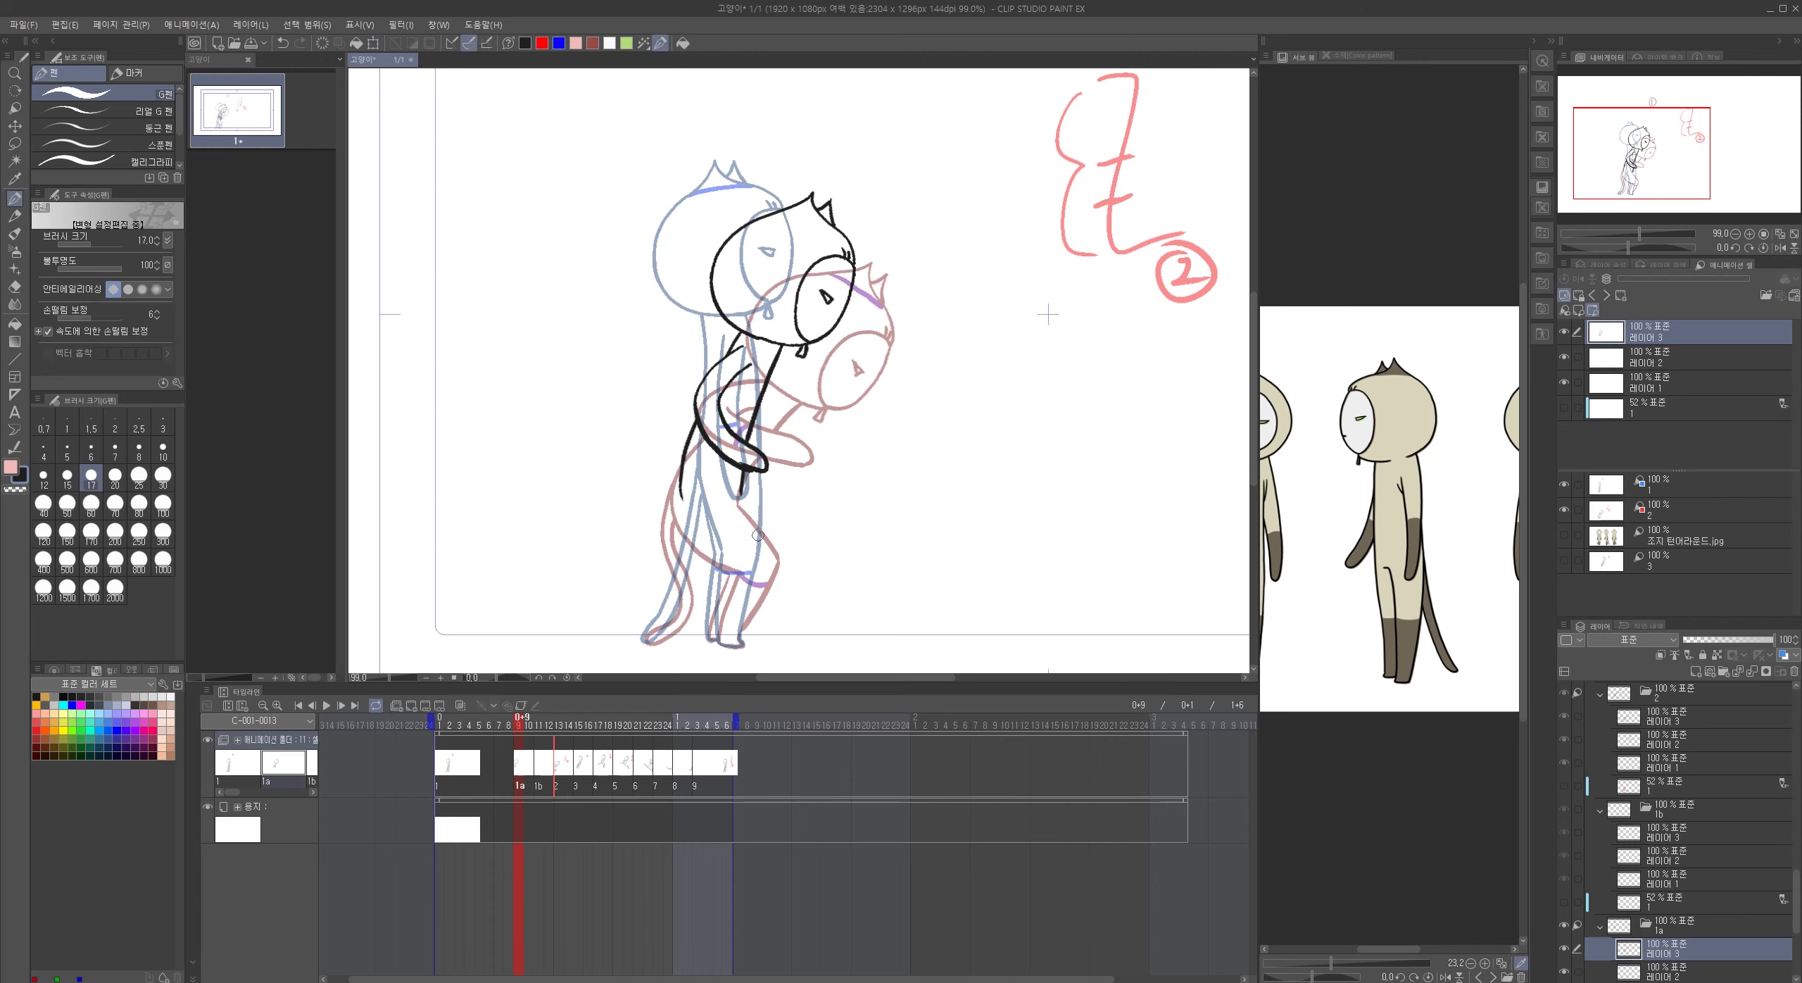
- Draw the legs, feet and tail of cel 1a in black and add its blue marking lines on layer 2
scroll(621, 323, "up", 5)
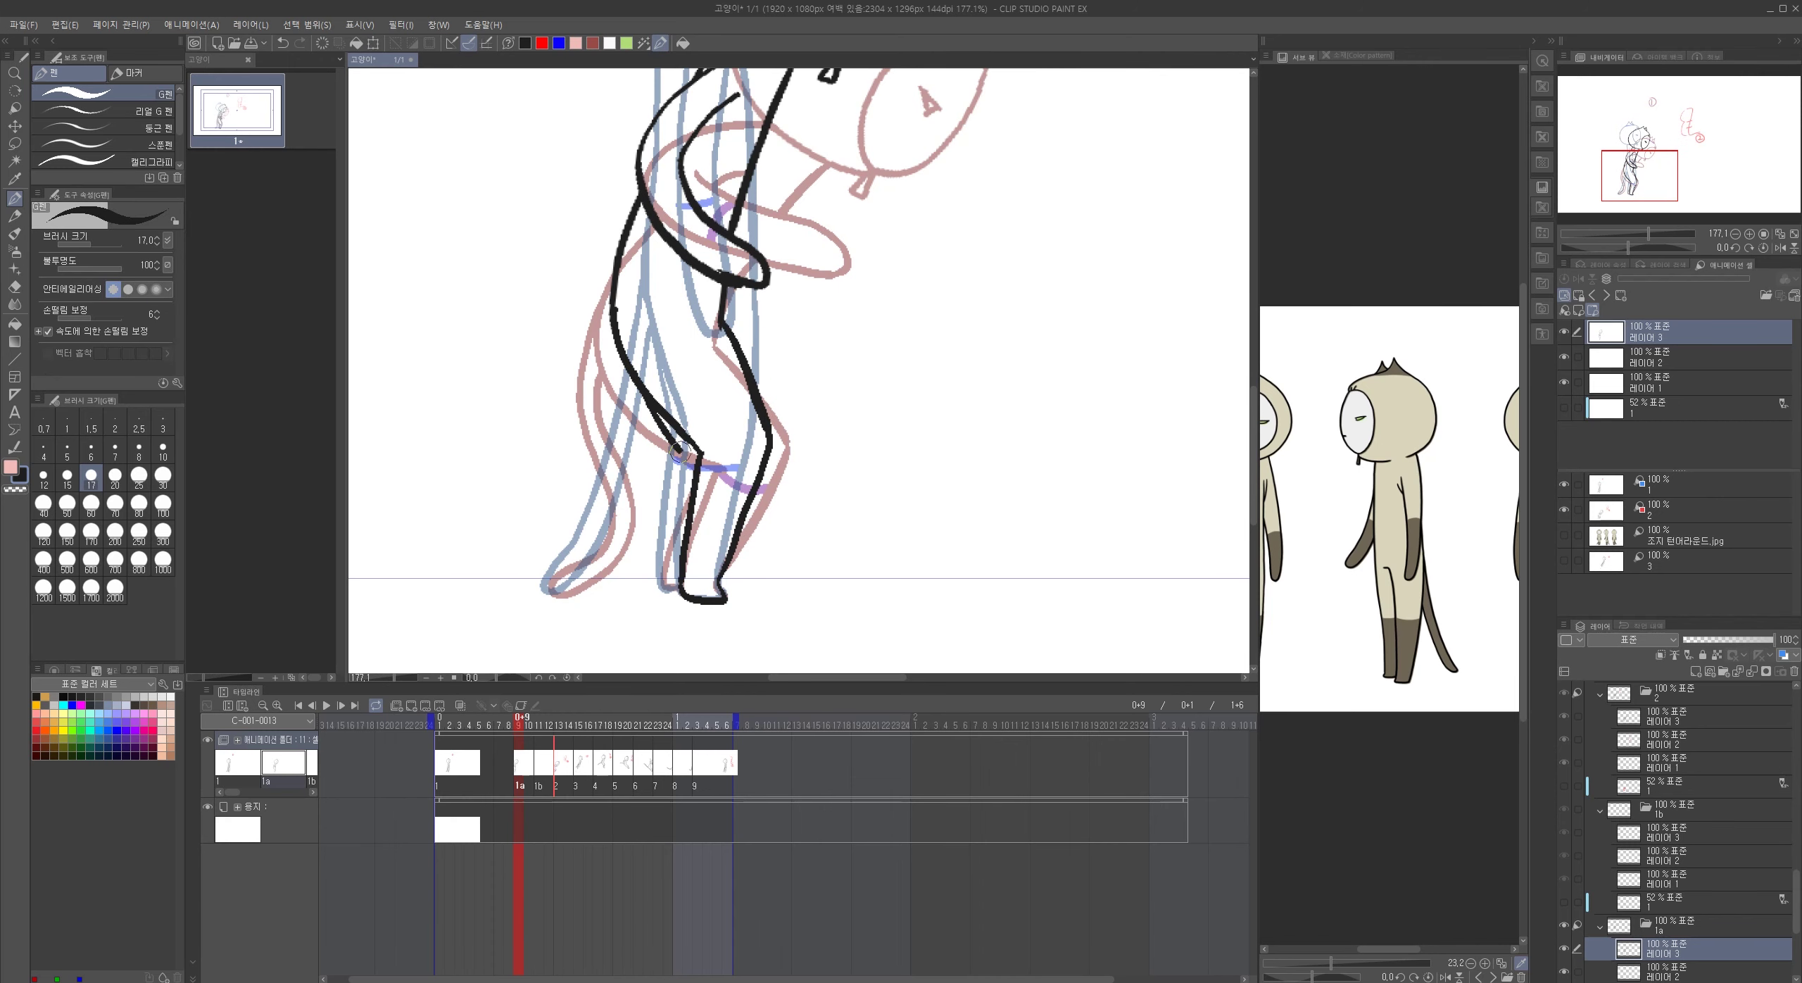
left_click_drag(605, 454, 618, 346)
mouse_move(717, 250)
left_mouse_down()
mouse_move(625, 669)
mouse_move(655, 452)
left_mouse_up()
key("alt+[")
left_click_drag(672, 567, 733, 379)
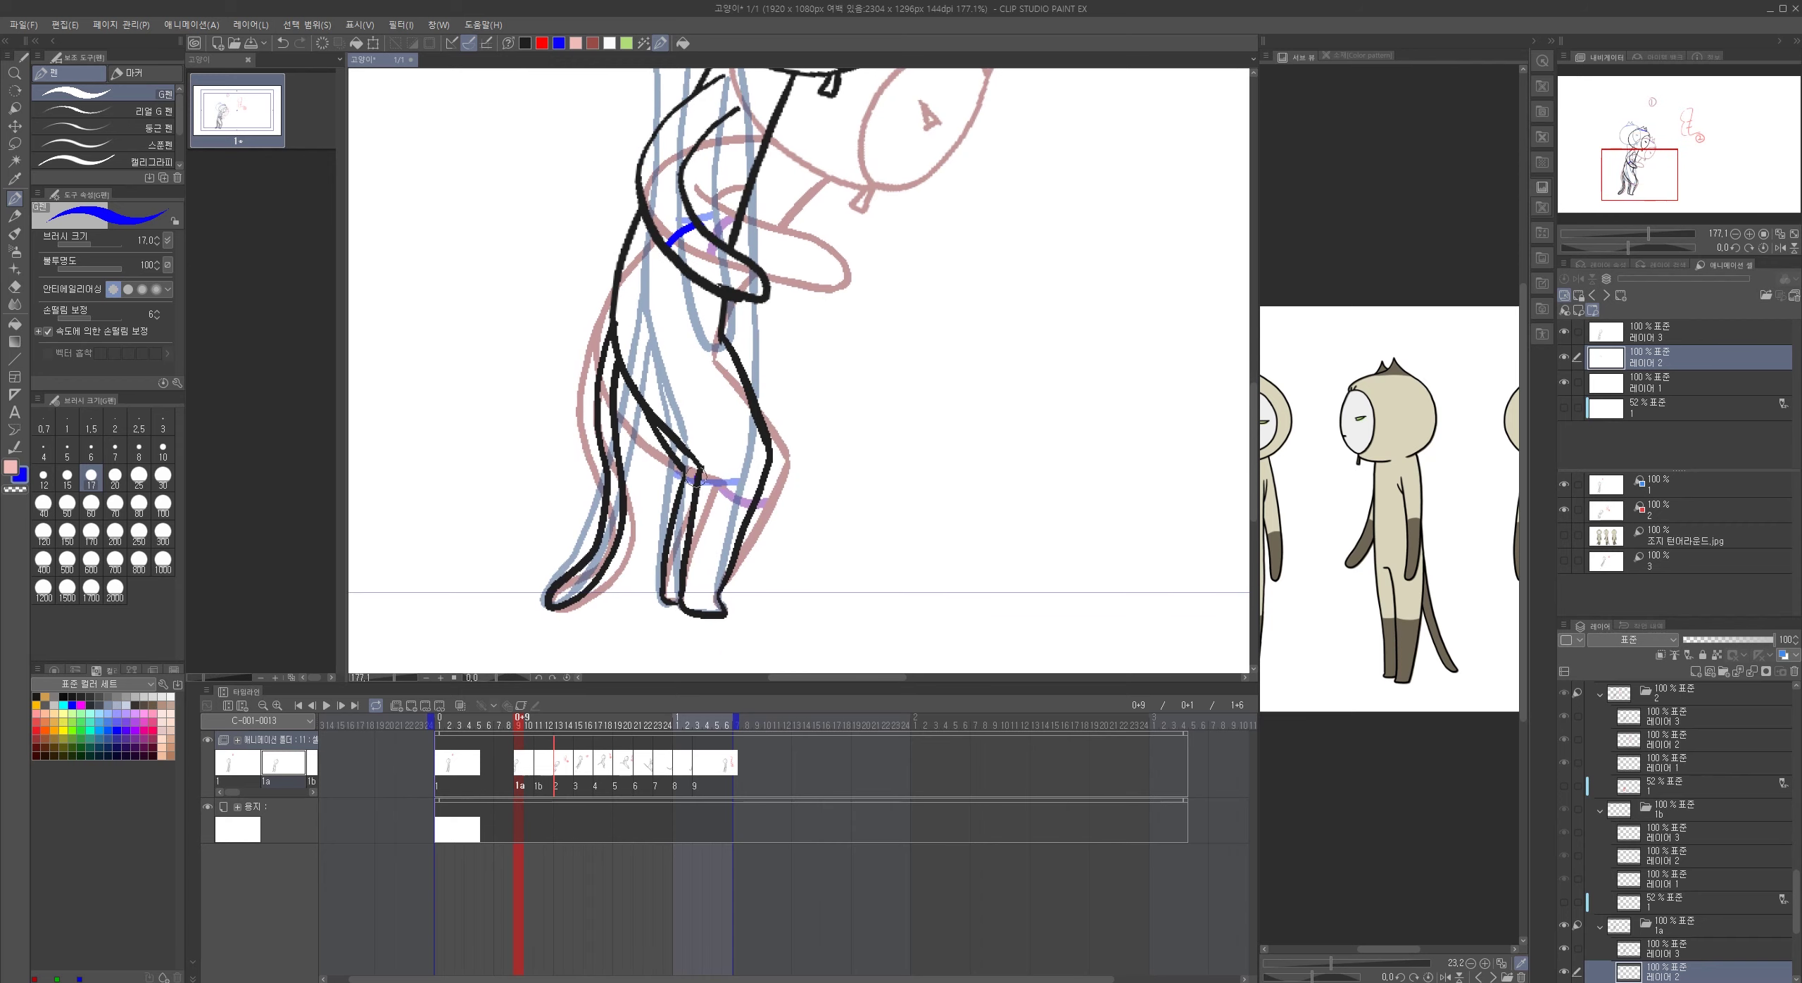
- On cel 1b, switch the blue reference to cel 1a and align the reference heads of cels 1a and 2
left_click(543, 722)
left_click_drag(845, 316, 802, 448)
left_click(1683, 486)
left_click(1607, 296)
scroll(887, 593, "down", 6)
left_click_drag(1106, 514, 1139, 569)
- Draw the in-between cat head with ears, eye and mouth in black on layer 3 of cel 1b
left_click(525, 43)
left_click(1647, 331)
scroll(895, 338, "up", 8)
left_click_drag(876, 213, 669, 308)
key("ctrl+z")
left_click_drag(900, 158, 498, 475)
mouse_move(523, 498)
left_mouse_down()
mouse_move(535, 322)
mouse_move(717, 518)
left_mouse_up()
left_click_drag(711, 352, 635, 457)
key("ctrl+z")
left_click_drag(832, 97, 947, 373)
mouse_move(939, 367)
left_mouse_down()
mouse_move(724, 499)
mouse_move(759, 626)
left_mouse_up()
left_click_drag(639, 623, 802, 615)
mouse_move(946, 373)
left_mouse_down()
mouse_move(888, 518)
mouse_move(818, 446)
left_mouse_up()
key("ctrl+z")
left_click_drag(860, 451, 820, 591)
left_click_drag(809, 300, 852, 274)
left_click_drag(704, 647, 985, 78)
left_click_drag(966, 208, 988, 210)
scroll(1018, 380, "down", 10)
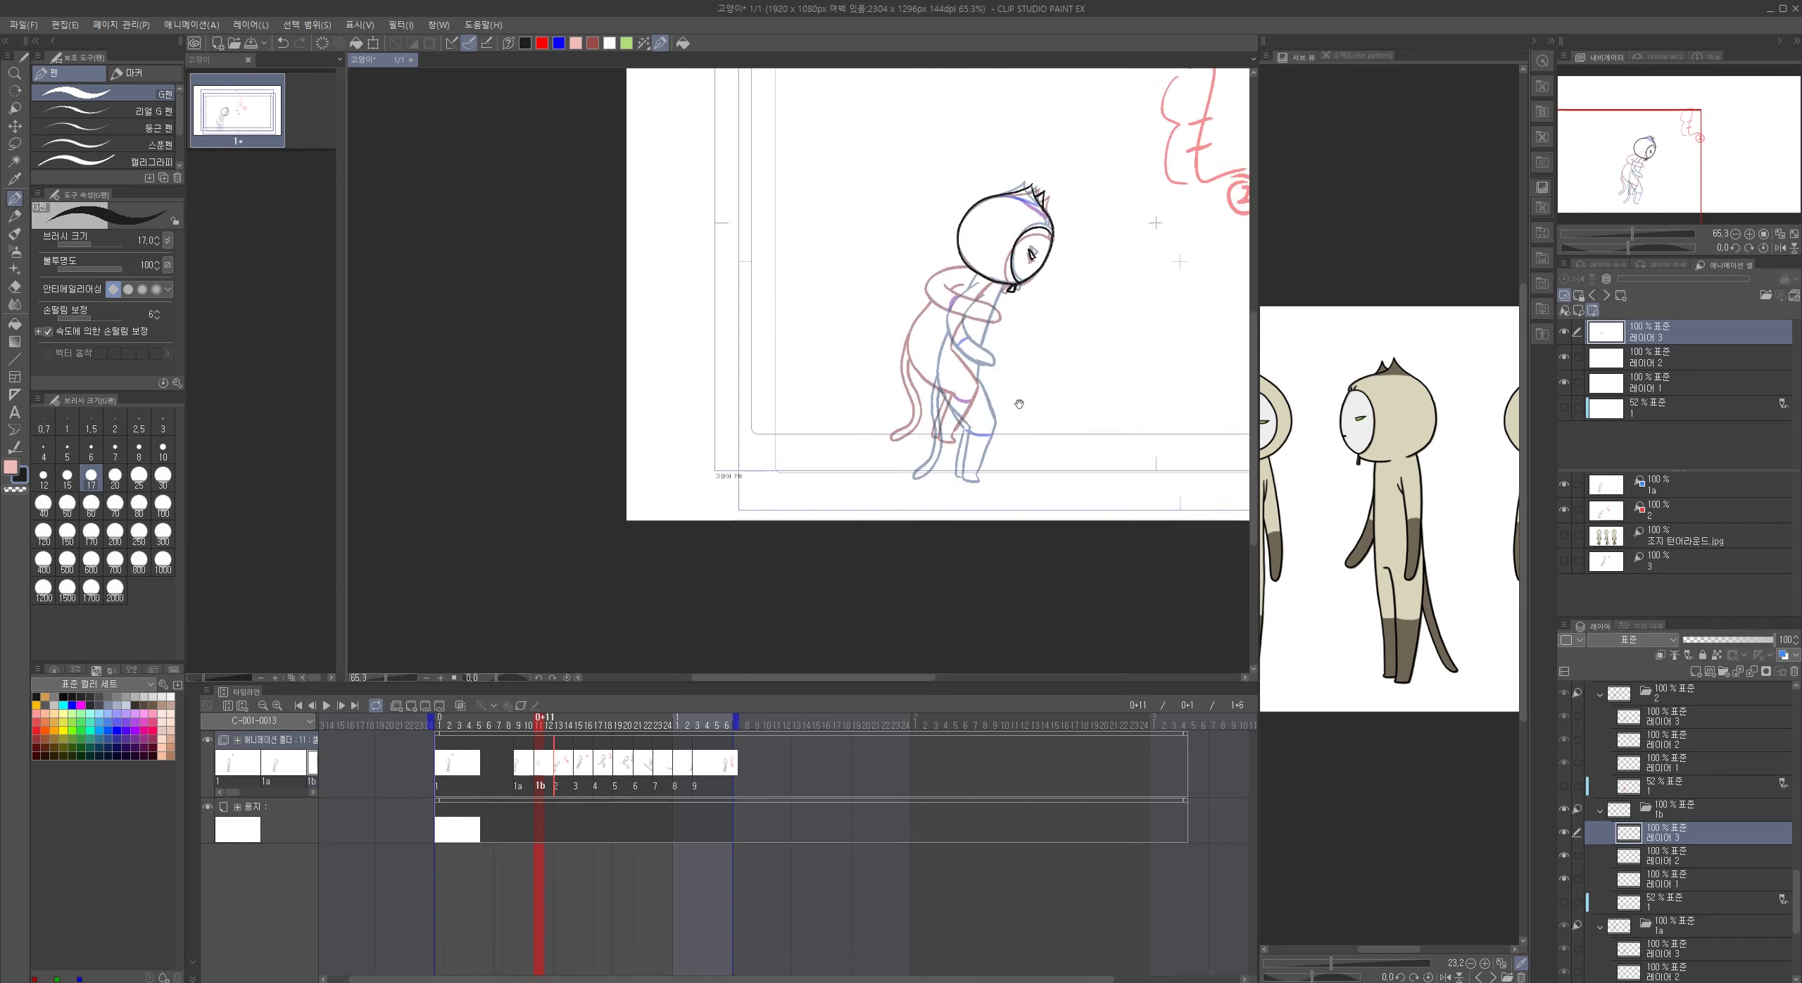
- Reset the references of cels 1a and 2, and move the cel 1b head midway between their heads
scroll(1018, 380, "up", 5)
left_click(1654, 484)
left_click(1565, 280)
left_click(1674, 513)
left_click_drag(1078, 245, 827, 464)
left_click_drag(827, 465, 811, 435)
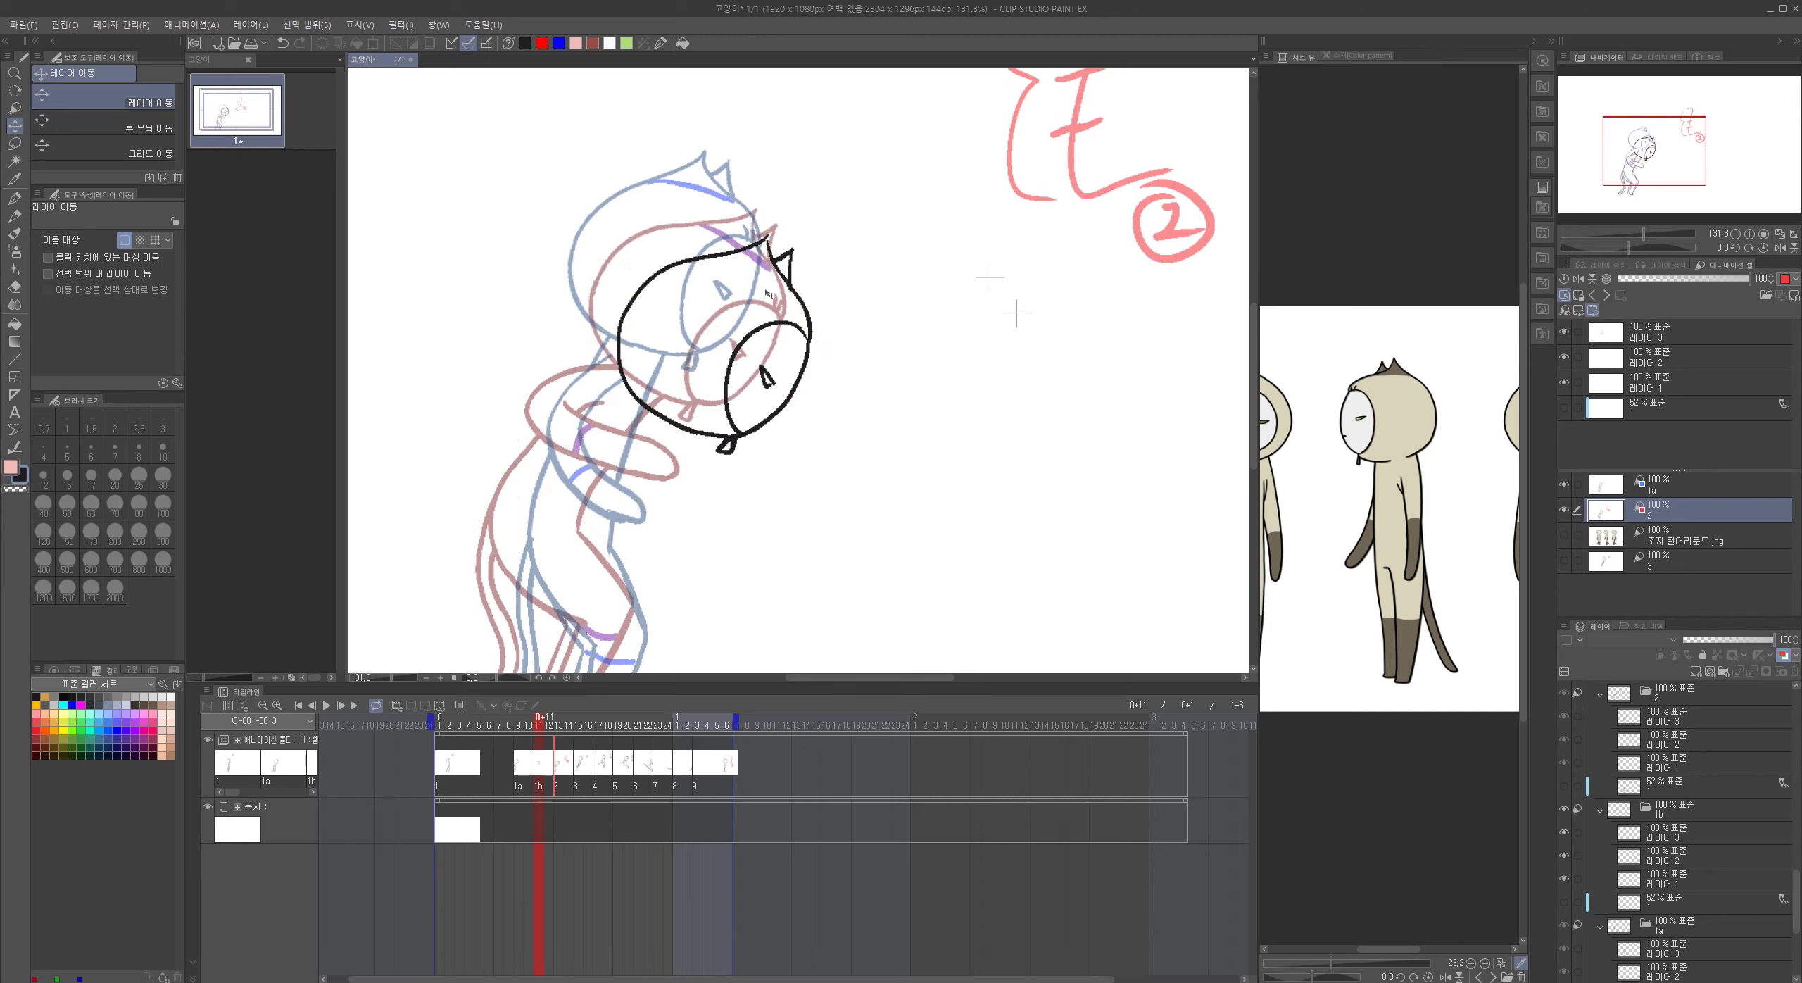
left_click(1565, 280)
left_click(1654, 331)
left_click_drag(733, 352, 704, 310)
- Draw the arm, torso, legs and tail of cel 1b in black between the two reference poses
key("p")
scroll(669, 394, "up", 2)
left_click_drag(634, 492, 709, 381)
mouse_move(679, 263)
left_mouse_down()
mouse_move(603, 307)
mouse_move(688, 294)
mouse_move(700, 375)
left_mouse_up()
left_click_drag(678, 301, 719, 296)
left_click_drag(571, 423, 656, 606)
left_click_drag(661, 606, 659, 415)
left_click_drag(655, 415, 638, 481)
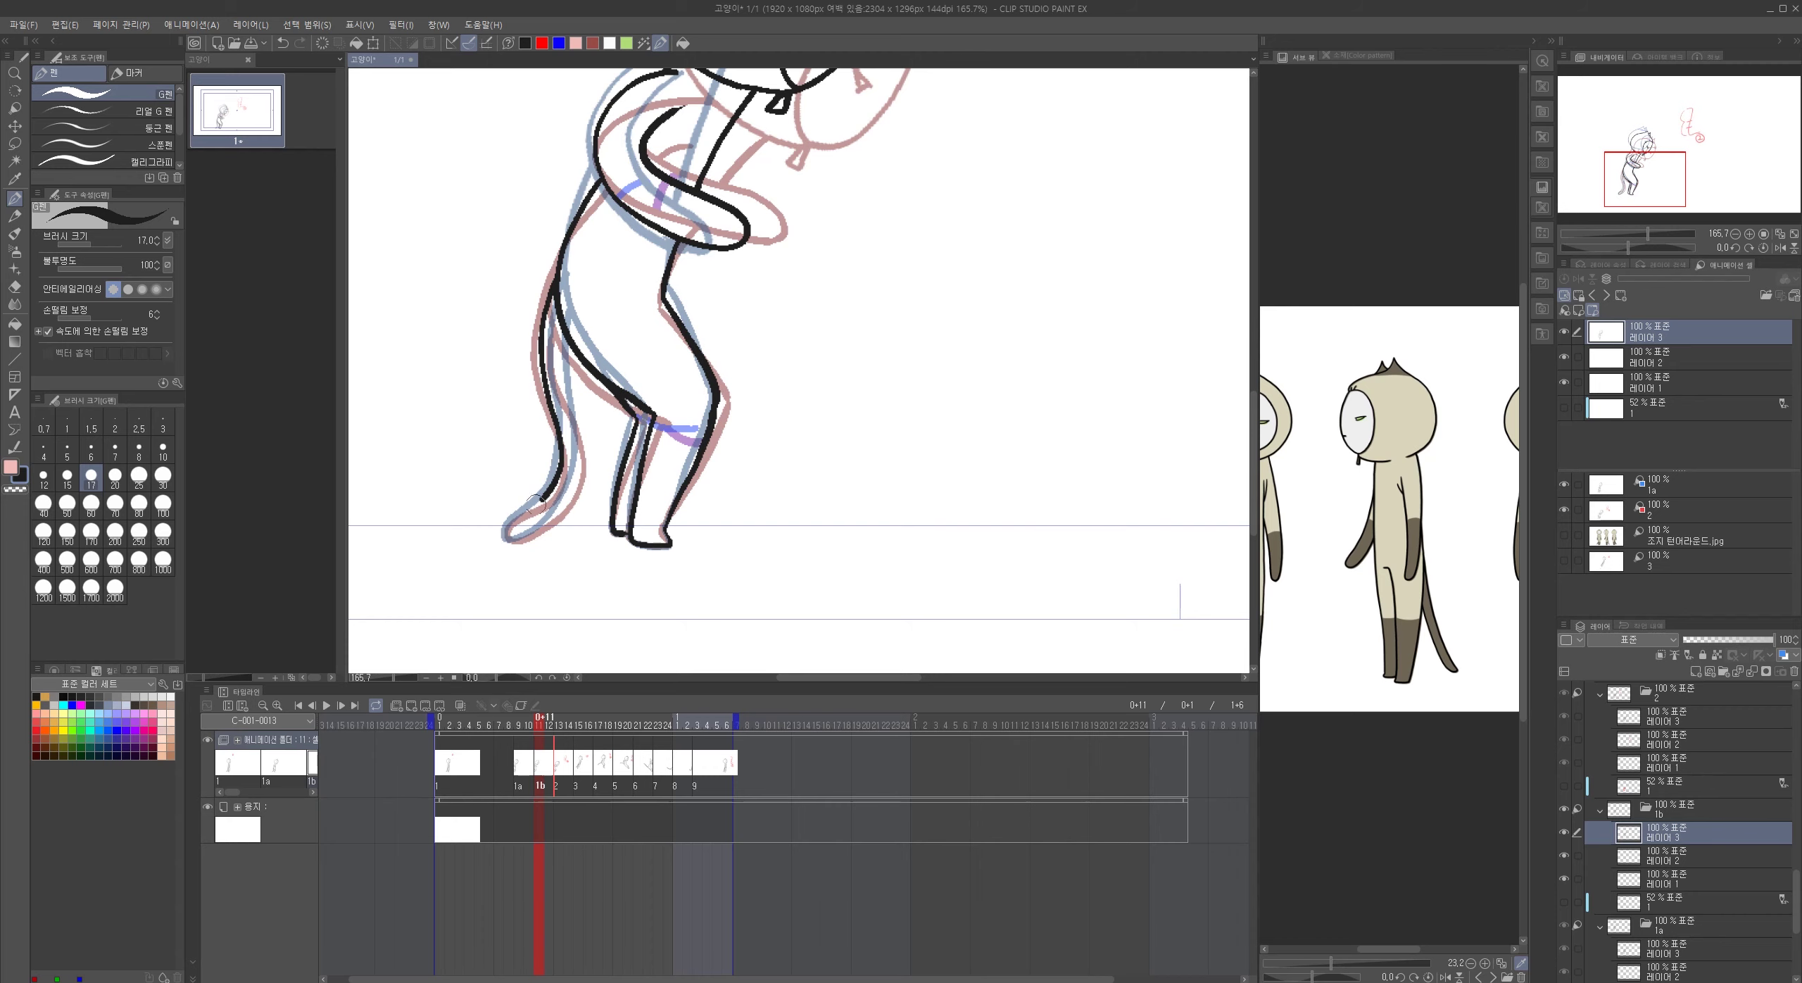
- Add the blue marking lines on the arm and knee on layer 2 of cel 1b
left_click(1651, 357)
left_click_drag(697, 413, 690, 489)
left_click_drag(676, 352, 662, 503)
left_click_drag(625, 382, 606, 407)
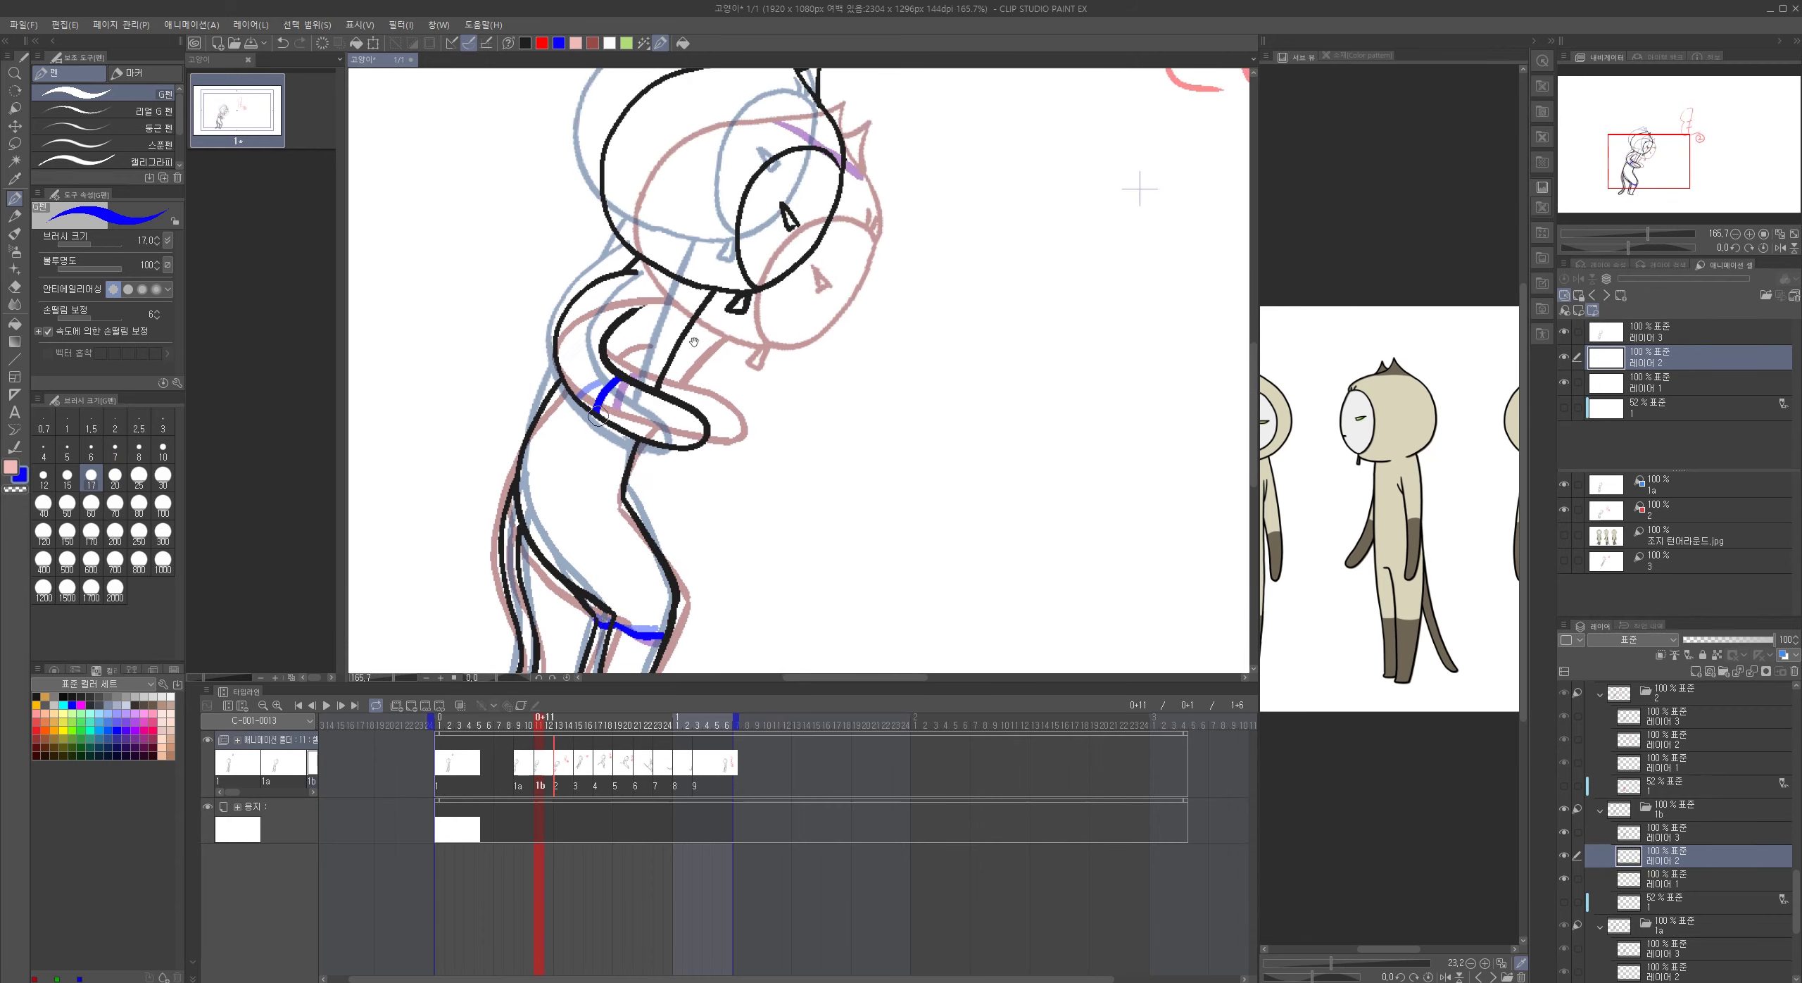
scroll(760, 587, "down", 5)
left_click_drag(805, 592, 786, 492)
- Shift cels 4 to 9 two frames later and insert a blank cel 3a between cels 3 and 4
left_click(561, 727)
mouse_move(561, 727)
left_mouse_down()
mouse_move(599, 725)
mouse_move(659, 768)
mouse_move(638, 724)
mouse_move(608, 724)
left_mouse_up()
key("alt+n")
- Switch the light-table references of cel 3a to cel 4 in blue and cel 3 in red
left_click(1692, 507)
left_click(1608, 295)
left_click(1683, 485)
left_click(1607, 296)
left_click(1607, 296)
left_click(1608, 296)
left_click(1608, 295)
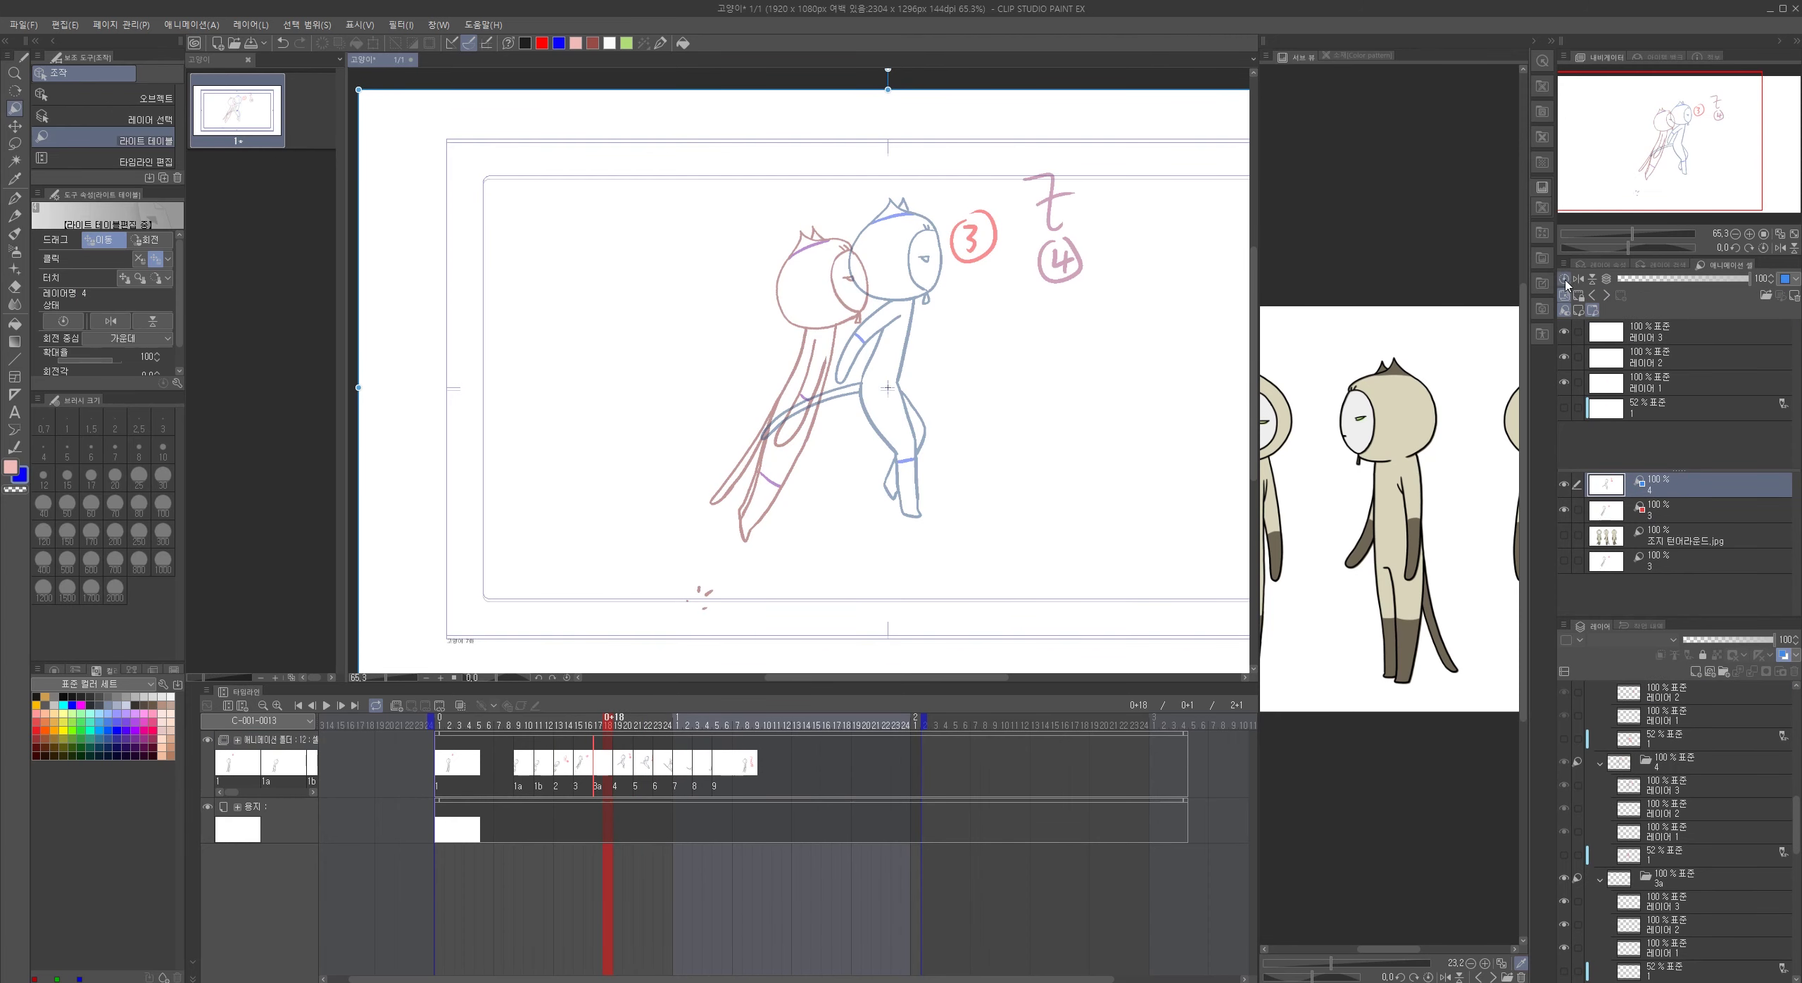
- Move the red cel 3 reference until its head overlaps the cel 4 head
left_click(1682, 509)
left_click(1564, 280)
scroll(1070, 398, "down", 1)
left_click_drag(1045, 382, 1106, 362)
scroll(999, 261, "up", 4)
scroll(775, 264, "up", 2)
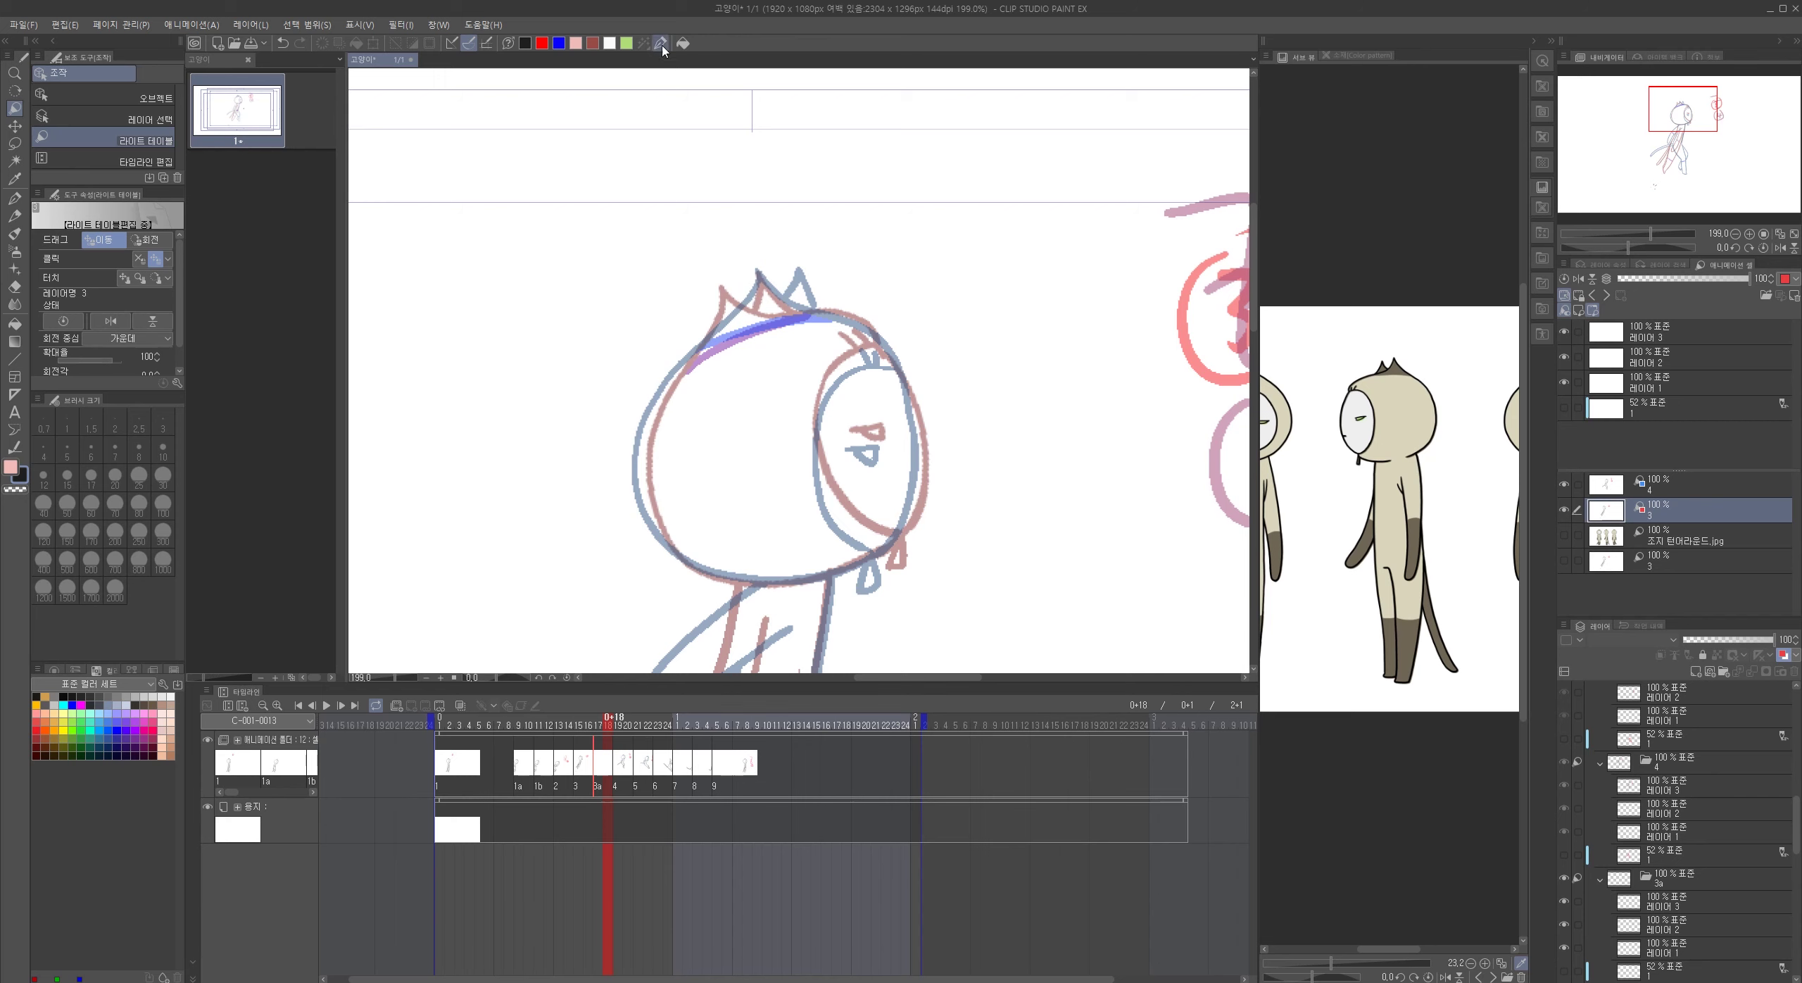
- Draw the in-between cat head, ears and face in black on layer 3 of cel 3a
left_click(661, 44)
mouse_move(738, 276)
left_mouse_down()
mouse_move(655, 549)
mouse_move(867, 576)
left_mouse_up()
mouse_move(738, 277)
left_mouse_down()
mouse_move(888, 355)
mouse_move(893, 544)
left_mouse_up()
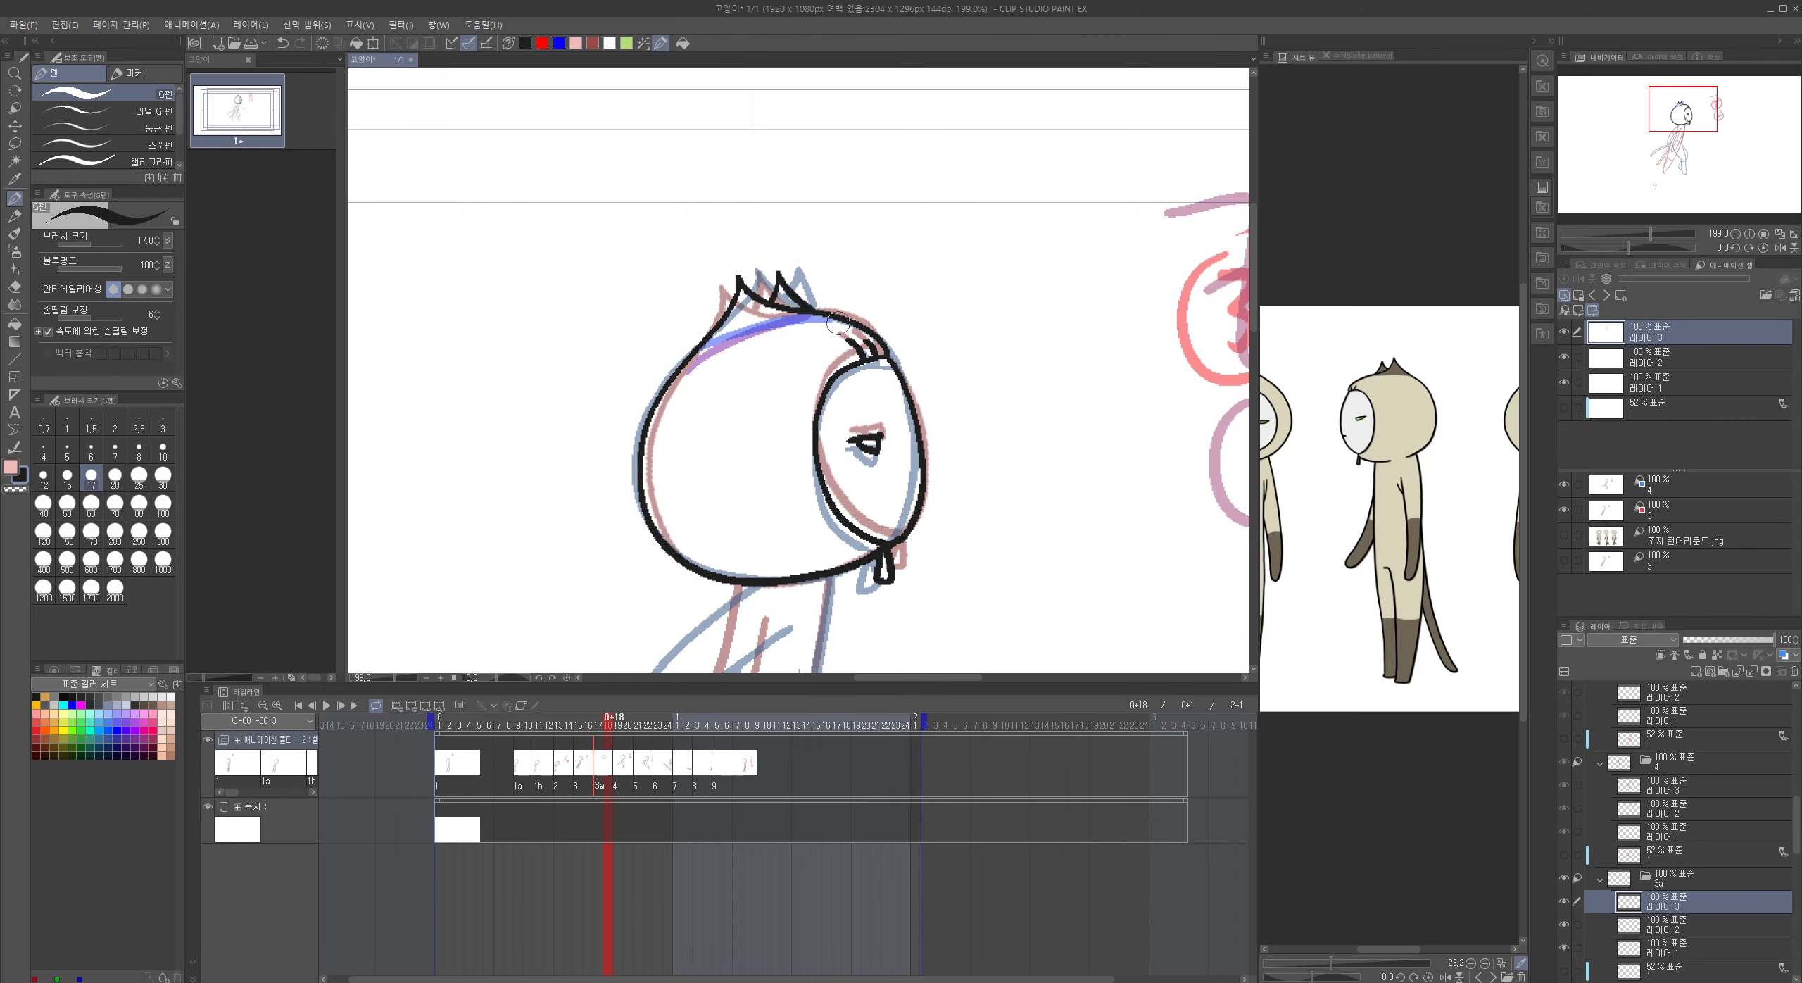
- Draw the arms, torso and legs of cel 3a in black between the cel 3 and cel 4 poses
left_click_drag(782, 598, 838, 176)
left_click_drag(818, 185, 688, 454)
left_click_drag(849, 224, 702, 448)
left_click_drag(886, 151, 820, 456)
mouse_move(789, 451)
left_mouse_down()
mouse_move(833, 297)
mouse_move(789, 390)
left_mouse_up()
mouse_move(730, 212)
left_mouse_down()
mouse_move(770, 373)
mouse_move(776, 587)
left_mouse_up()
mouse_move(851, 214)
left_mouse_down()
mouse_move(854, 338)
mouse_move(779, 574)
left_mouse_up()
left_click_drag(879, 441, 873, 484)
left_click_drag(846, 256, 802, 546)
left_click_drag(836, 470, 924, 478)
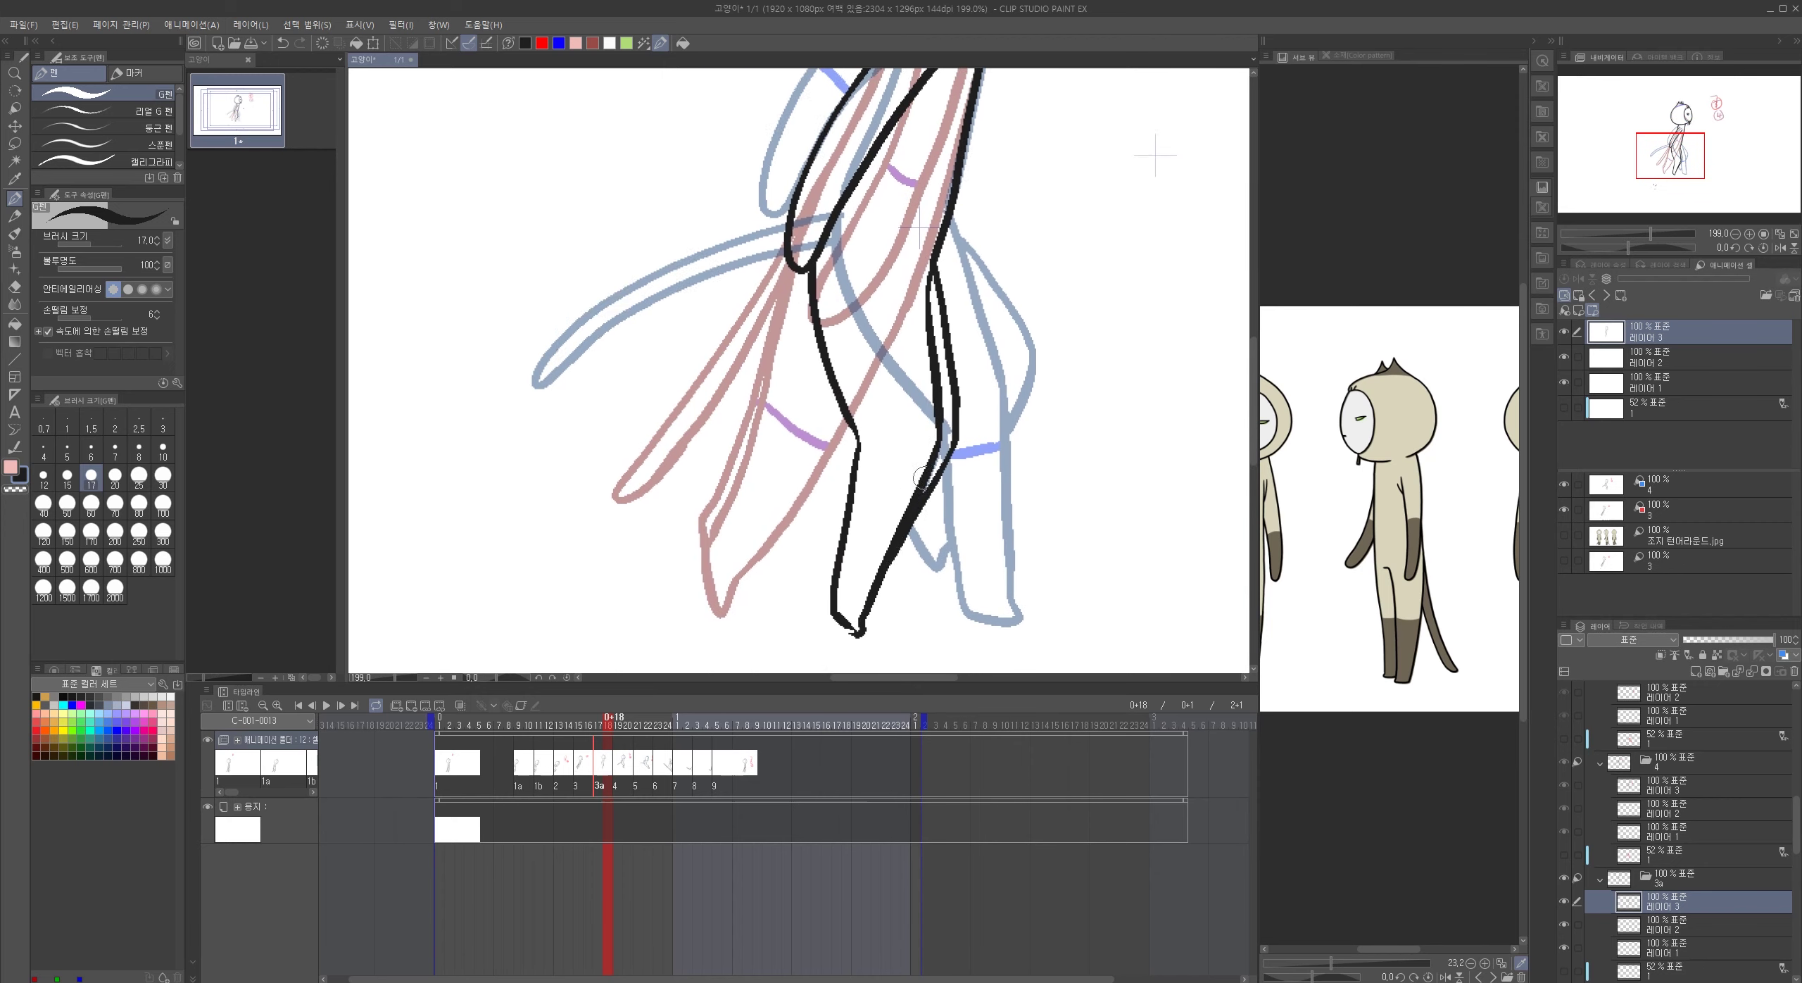
- Add the blue marking lines on the head, arm and knees on layer 2 of cel 3a
scroll(923, 479, "down", 4)
left_click(1663, 357)
left_click(559, 43)
scroll(985, 162, "up", 4)
left_click_drag(800, 260, 919, 220)
left_click_drag(919, 564, 883, 294)
mouse_move(744, 371)
left_mouse_down()
mouse_move(776, 410)
mouse_move(835, 402)
left_mouse_up()
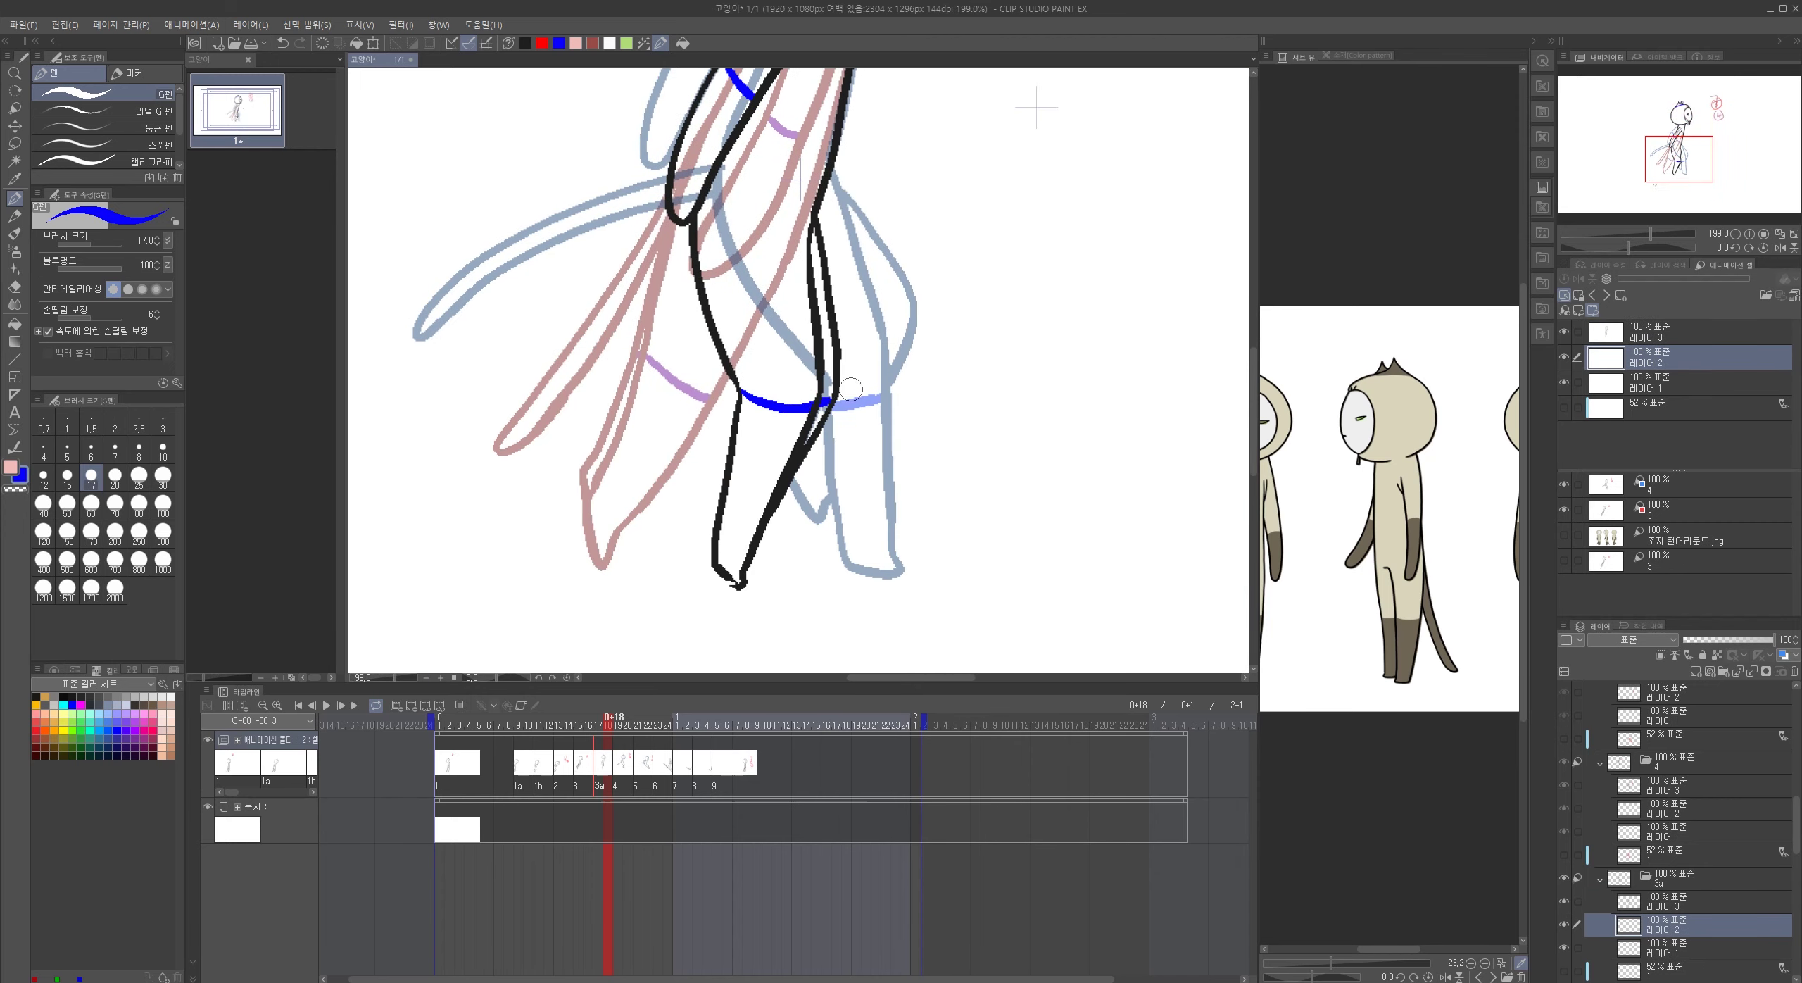
- Reset the light-table references and move layers 2 and 3 of cel 3a midway between the cel 3 and cel 4 poses
scroll(942, 438, "down", 4)
left_click(1578, 311)
left_click(15, 127)
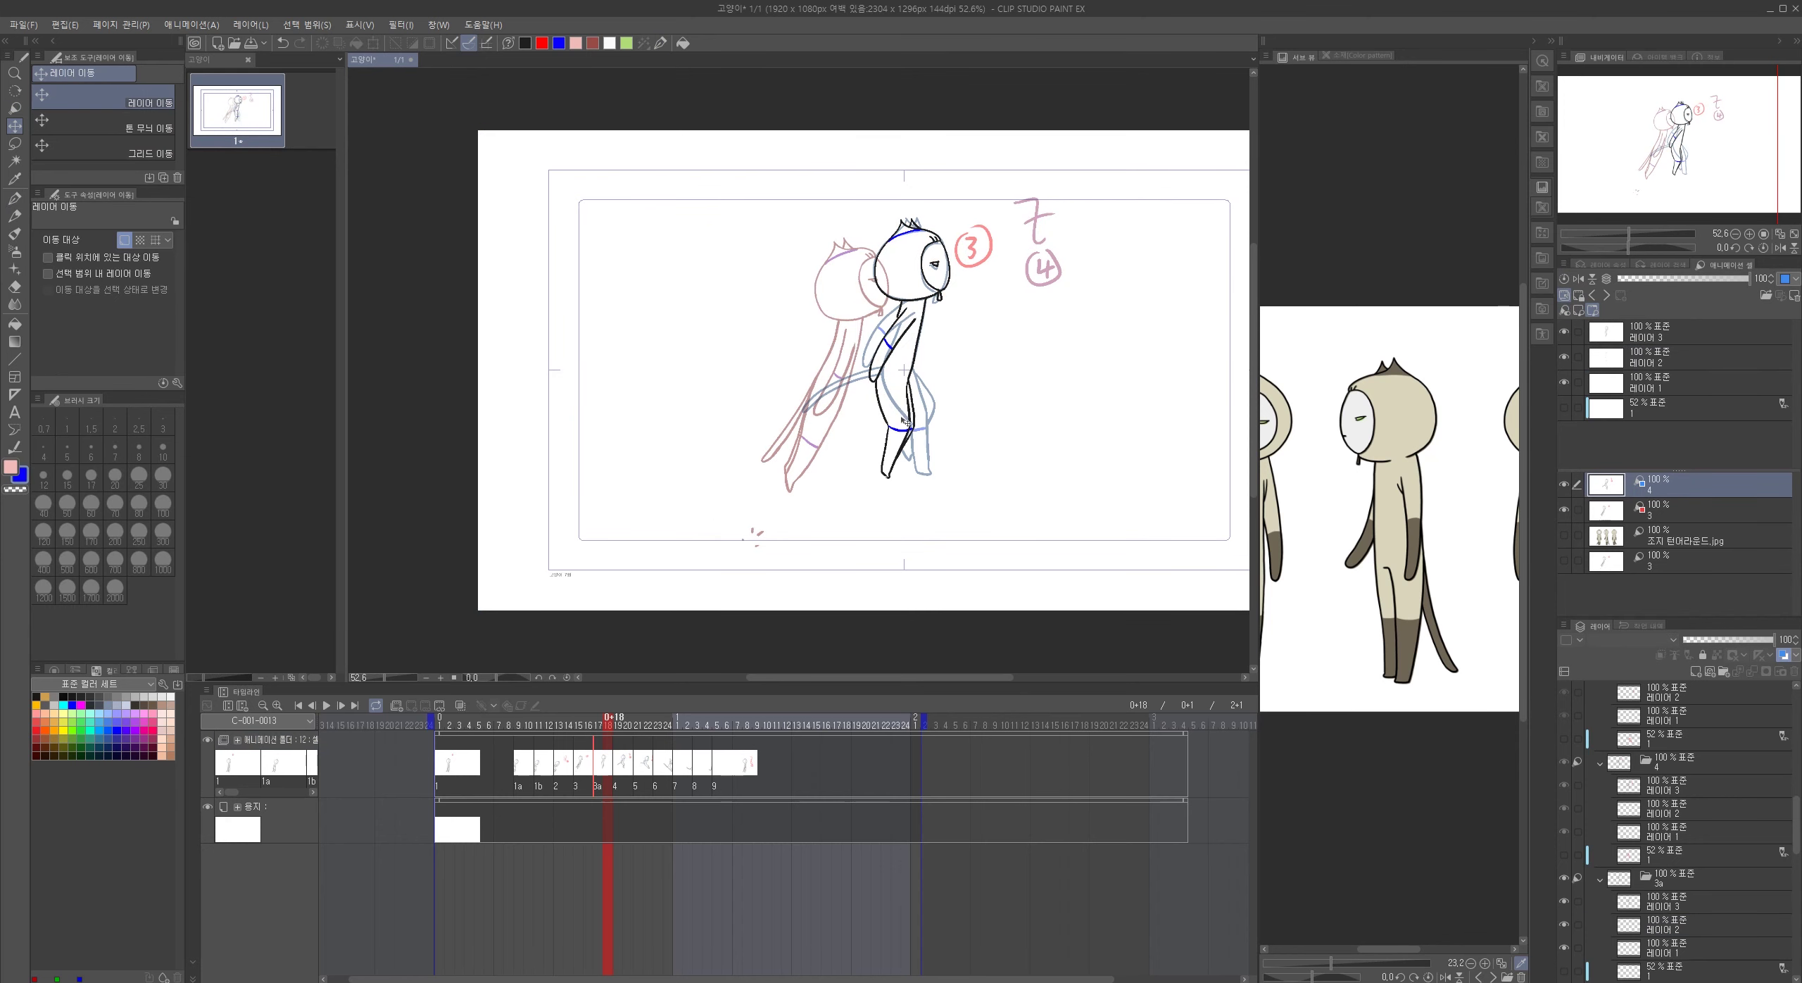
key("ctrl+z")
left_click_drag(903, 419, 873, 422)
left_click(1648, 337)
left_click(1649, 357, "ctrl")
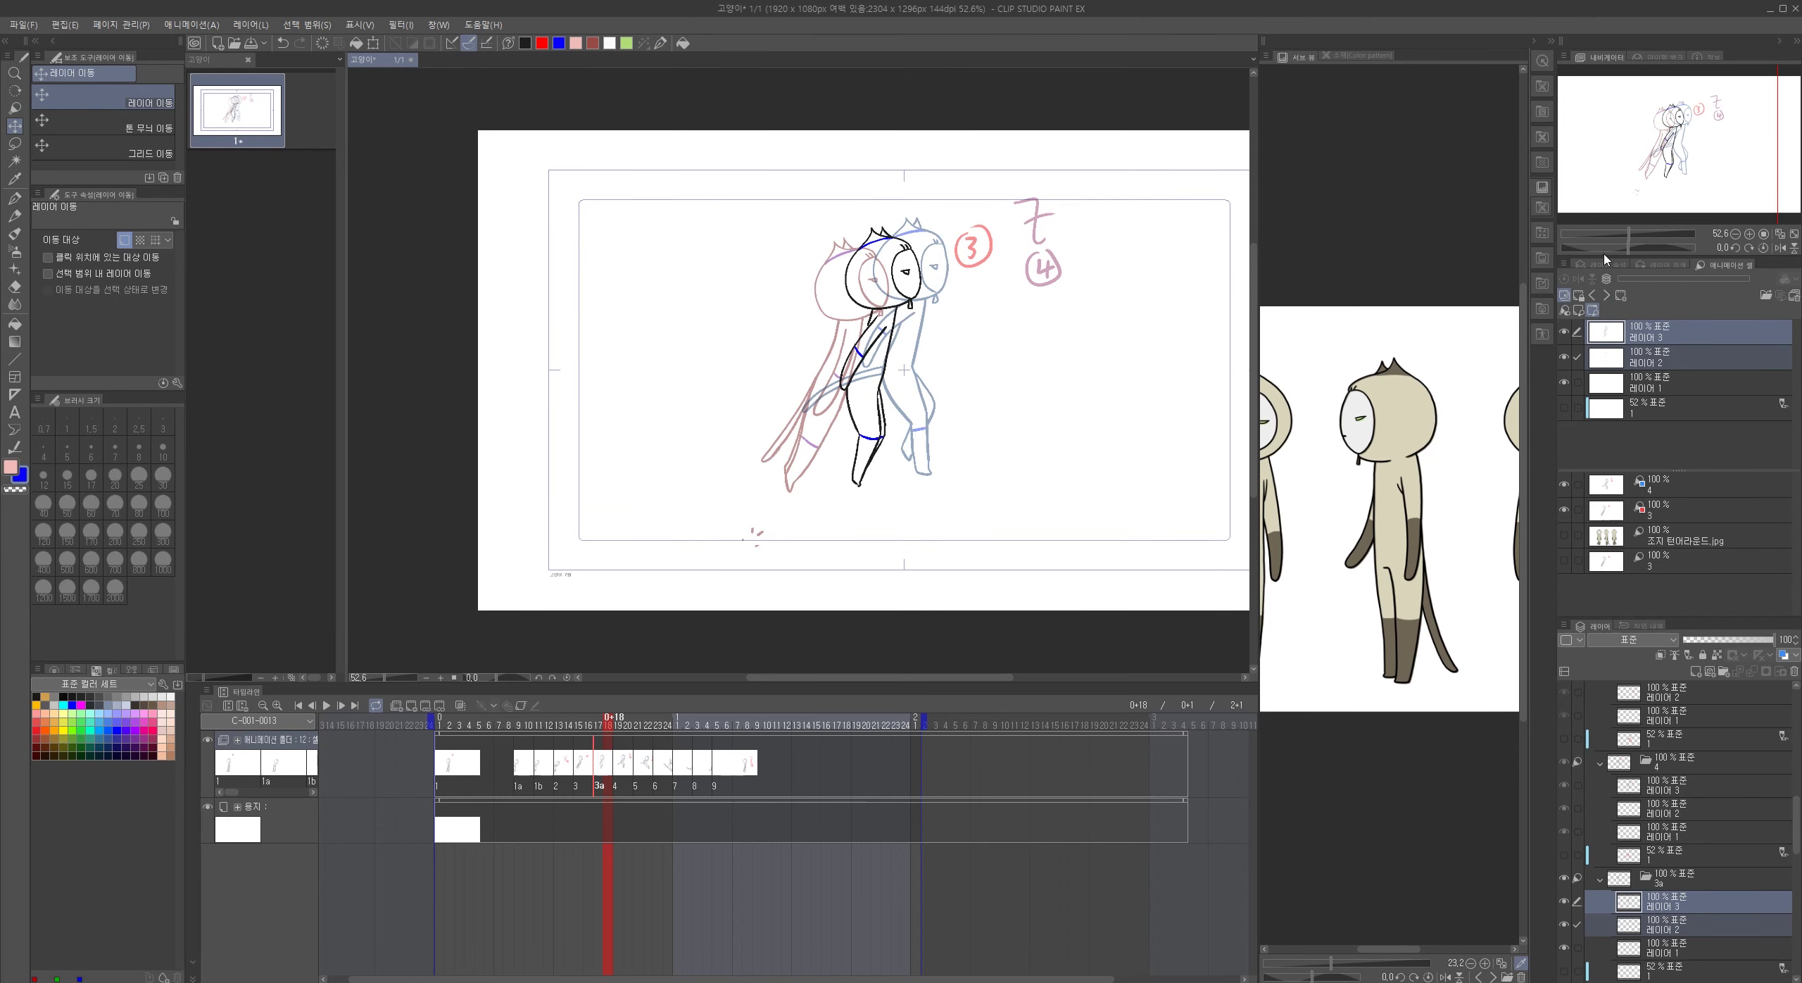
- Draw the tail of cel 3a in black on layer 3 between the two reference tails
left_click(526, 44)
scroll(888, 359, "up", 4)
left_click_drag(889, 360, 1016, 267)
key("p")
left_click_drag(681, 484, 852, 321)
left_click_drag(660, 539, 845, 339)
scroll(662, 492, "down", 3)
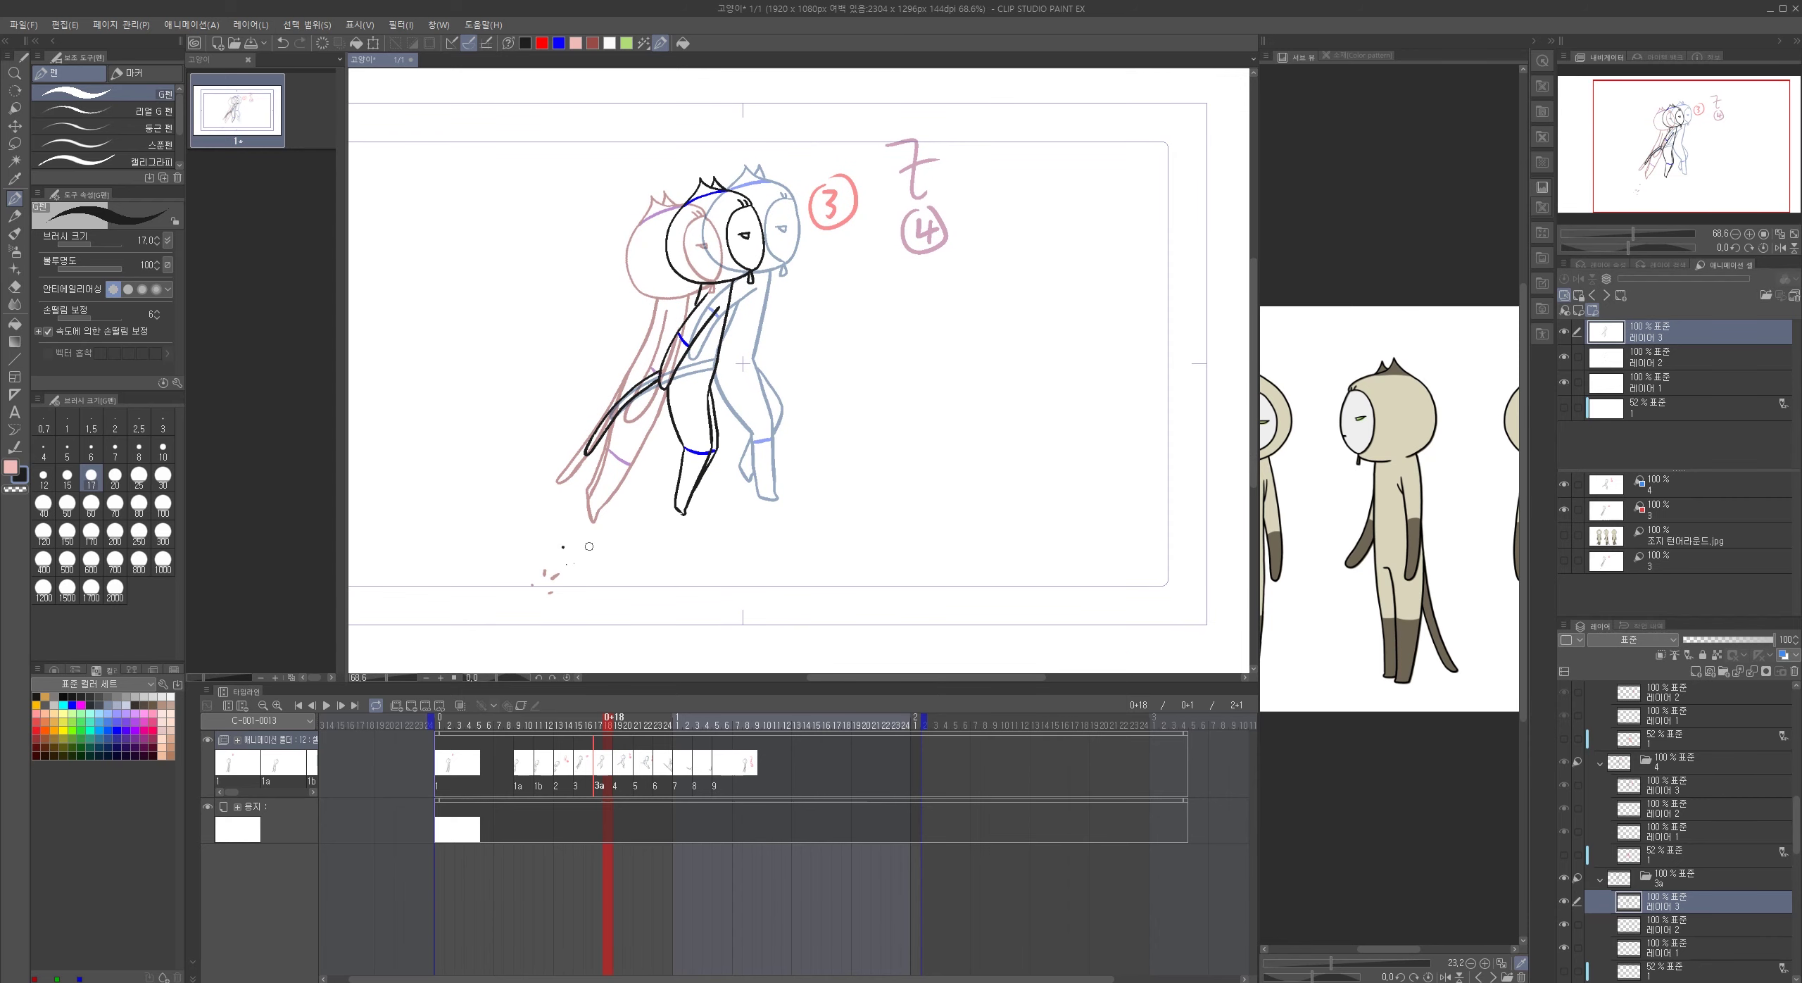
- Shift the cels from 5 onward one frame later and add a new in-between cel 4a after cel 4
left_click(628, 763)
left_click(641, 763)
left_click_drag(640, 763, 659, 763)
left_click(635, 731)
key("alt+n")
- Set the red light-table reference to cel 5 and move it until its head overlaps the cel 4 head
left_click(1692, 508)
left_click(1607, 295)
left_click(1607, 295)
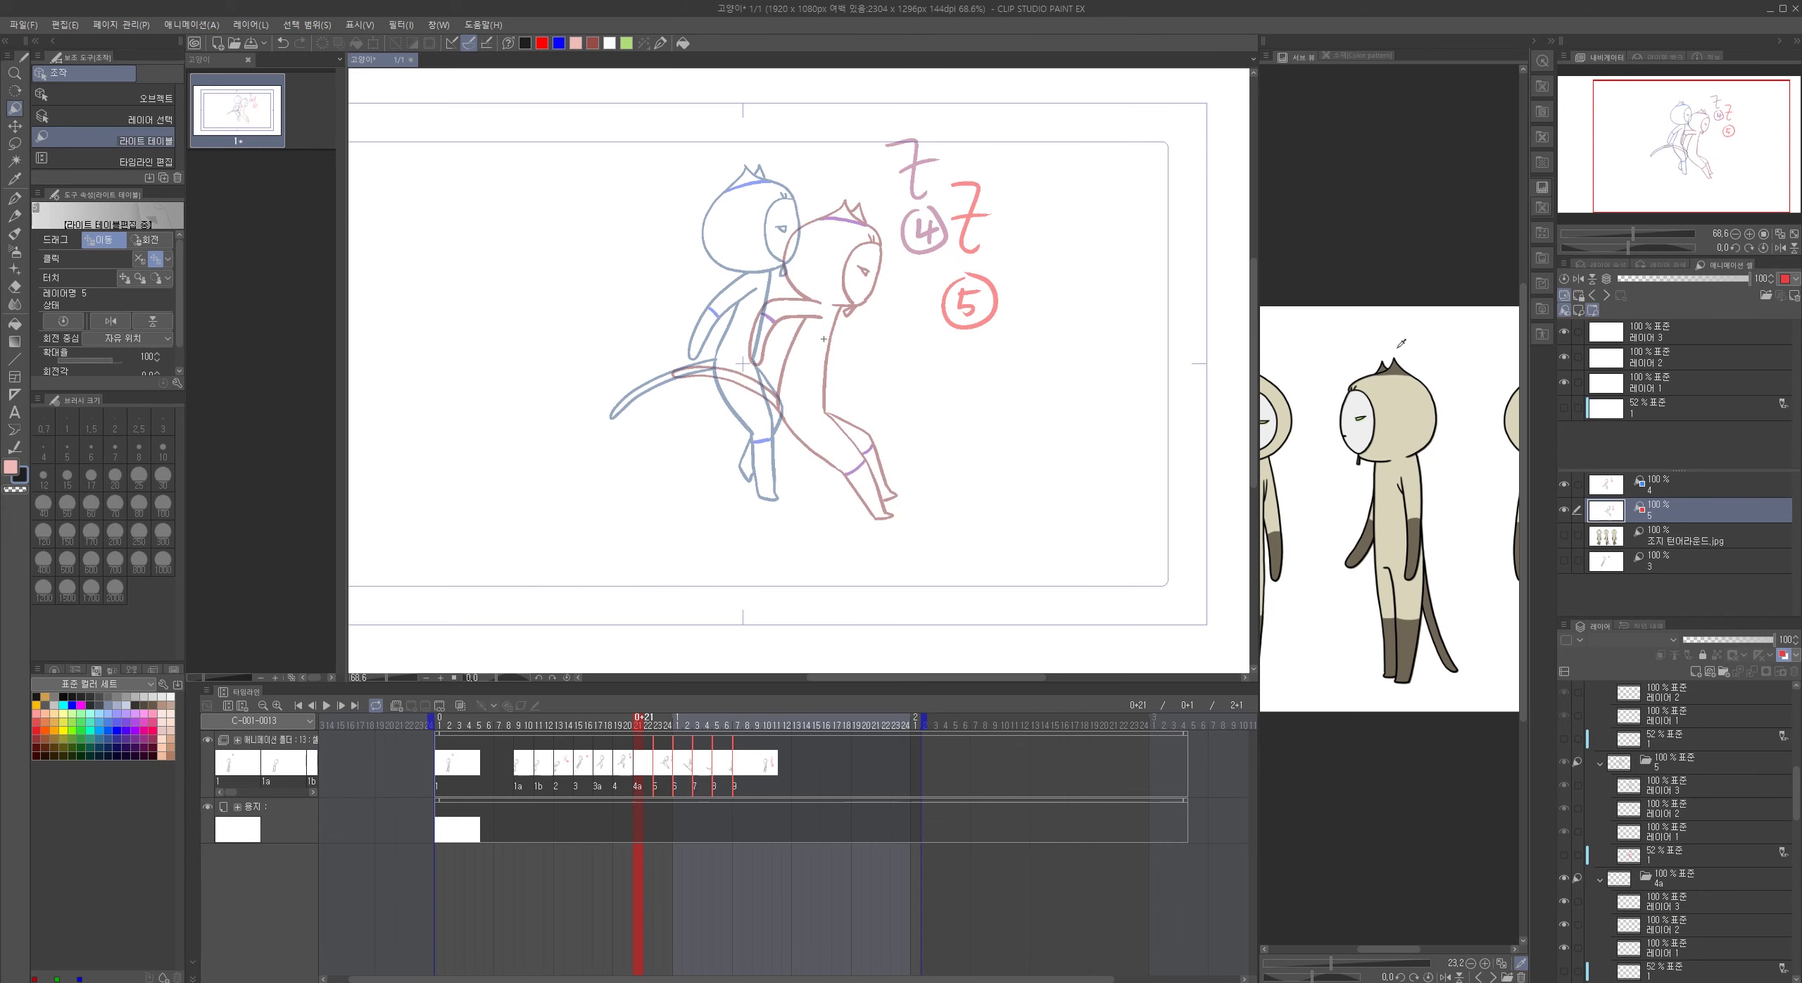
left_click_drag(859, 352, 780, 319)
left_click_drag(775, 248, 845, 252)
- Draw the in-between cat head, ears and face in black on layer 3 of cel 4a
left_click(1681, 338)
mouse_move(628, 203)
left_mouse_down()
mouse_move(445, 408)
mouse_move(573, 563)
left_mouse_up()
mouse_move(628, 201)
left_mouse_down()
mouse_move(773, 343)
mouse_move(716, 551)
left_mouse_up()
left_click_drag(607, 568, 715, 552)
left_click_drag(773, 345, 719, 548)
mouse_move(697, 417)
left_mouse_down()
mouse_move(724, 434)
mouse_move(718, 554)
left_mouse_up()
left_click_drag(648, 357, 676, 330)
left_click_drag(739, 563, 807, 250)
left_click_drag(775, 402, 922, 282)
- Draw the arm, torso and legs of cel 4a in black between the cel 4 and cel 5 poses
mouse_move(783, 257)
left_mouse_down()
mouse_move(692, 292)
mouse_move(821, 317)
mouse_move(816, 605)
left_mouse_up()
left_click_drag(810, 567, 811, 362)
left_click_drag(753, 138, 688, 422)
left_click_drag(817, 412, 725, 274)
mouse_move(725, 265)
left_mouse_down()
mouse_move(831, 443)
mouse_move(701, 359)
left_mouse_up()
left_click_drag(553, 201, 712, 399)
left_click_drag(715, 401, 854, 605)
left_click_drag(800, 362, 848, 602)
left_click_drag(821, 423, 820, 563)
left_click_drag(696, 322, 815, 563)
left_click_drag(824, 571, 827, 351)
left_click_drag(746, 415, 761, 462)
left_click_drag(903, 383, 875, 523)
- Add the blue marking lines on the head, arm and legs on layer 2 of cel 4a
scroll(875, 523, "down", 2)
left_click(1651, 352)
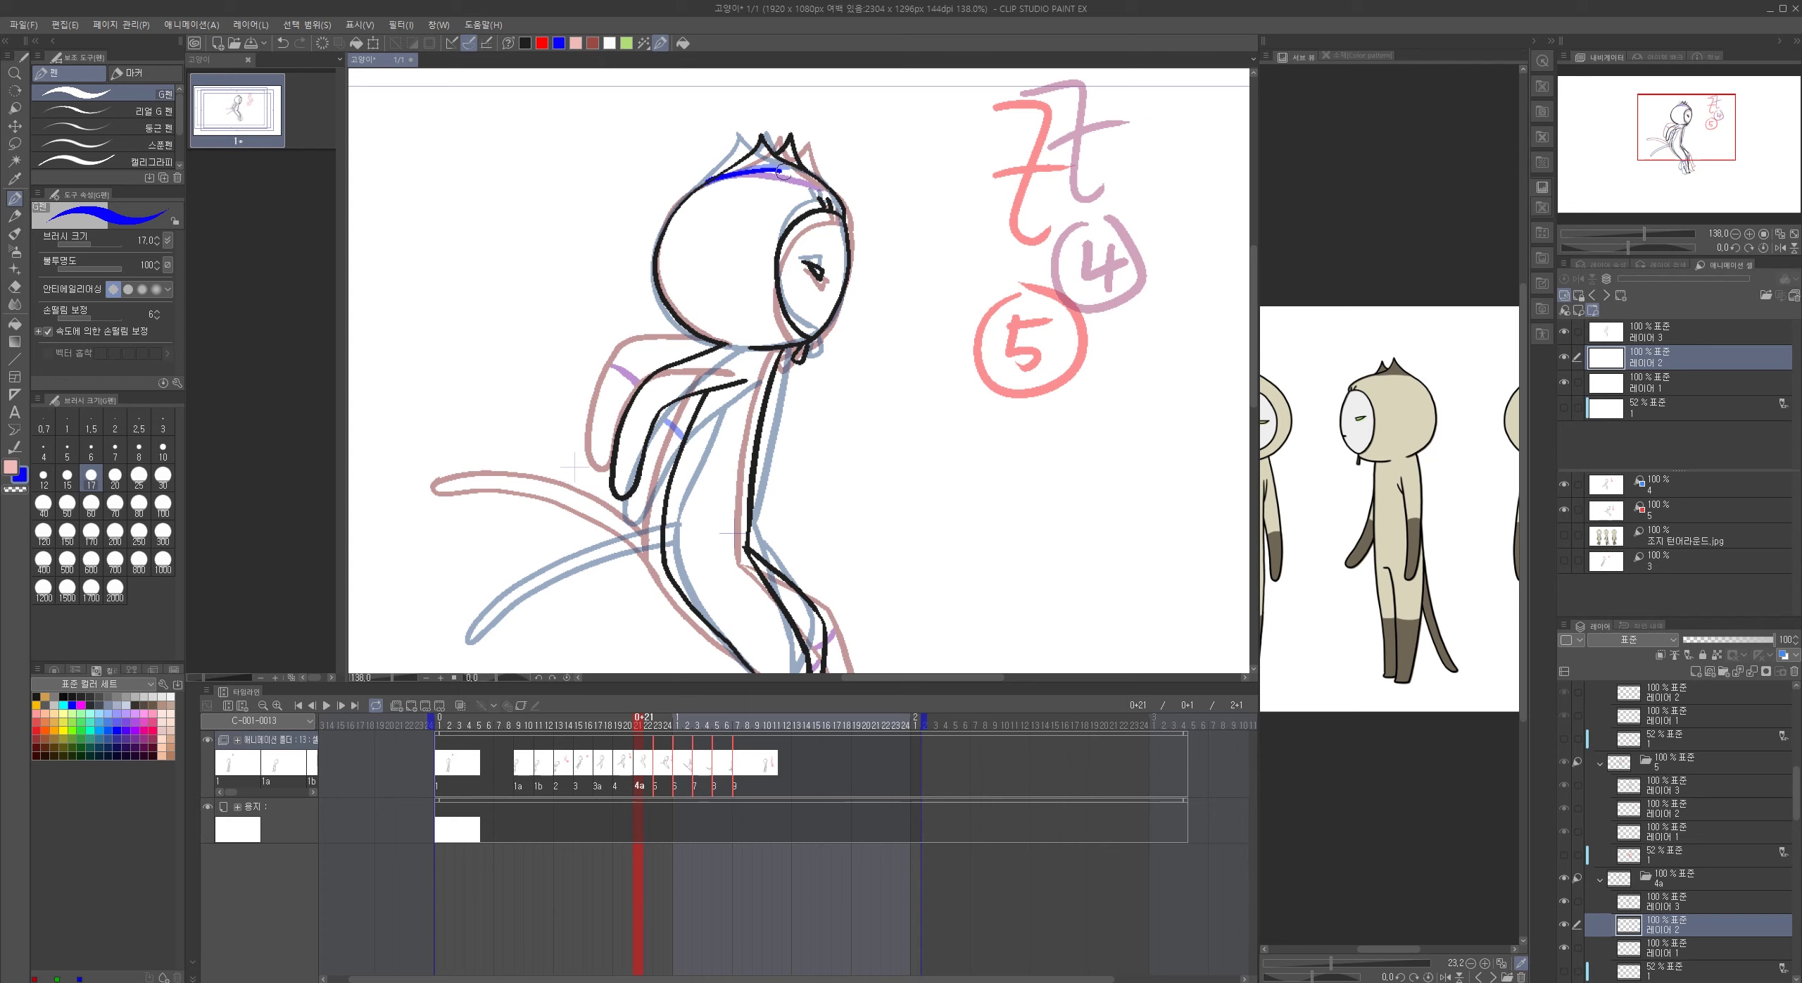
left_click_drag(784, 171, 821, 184)
left_click_drag(640, 384, 657, 408)
left_click_drag(817, 567, 788, 466)
left_click_drag(736, 590, 797, 546)
- Reset the cel 5 reference and move layers 2 and 3 of cel 4a midway between the cel 4 and cel 5 poses
left_click(1565, 310)
left_click(1651, 510)
left_click(1564, 279)
scroll(1035, 397, "down", 4)
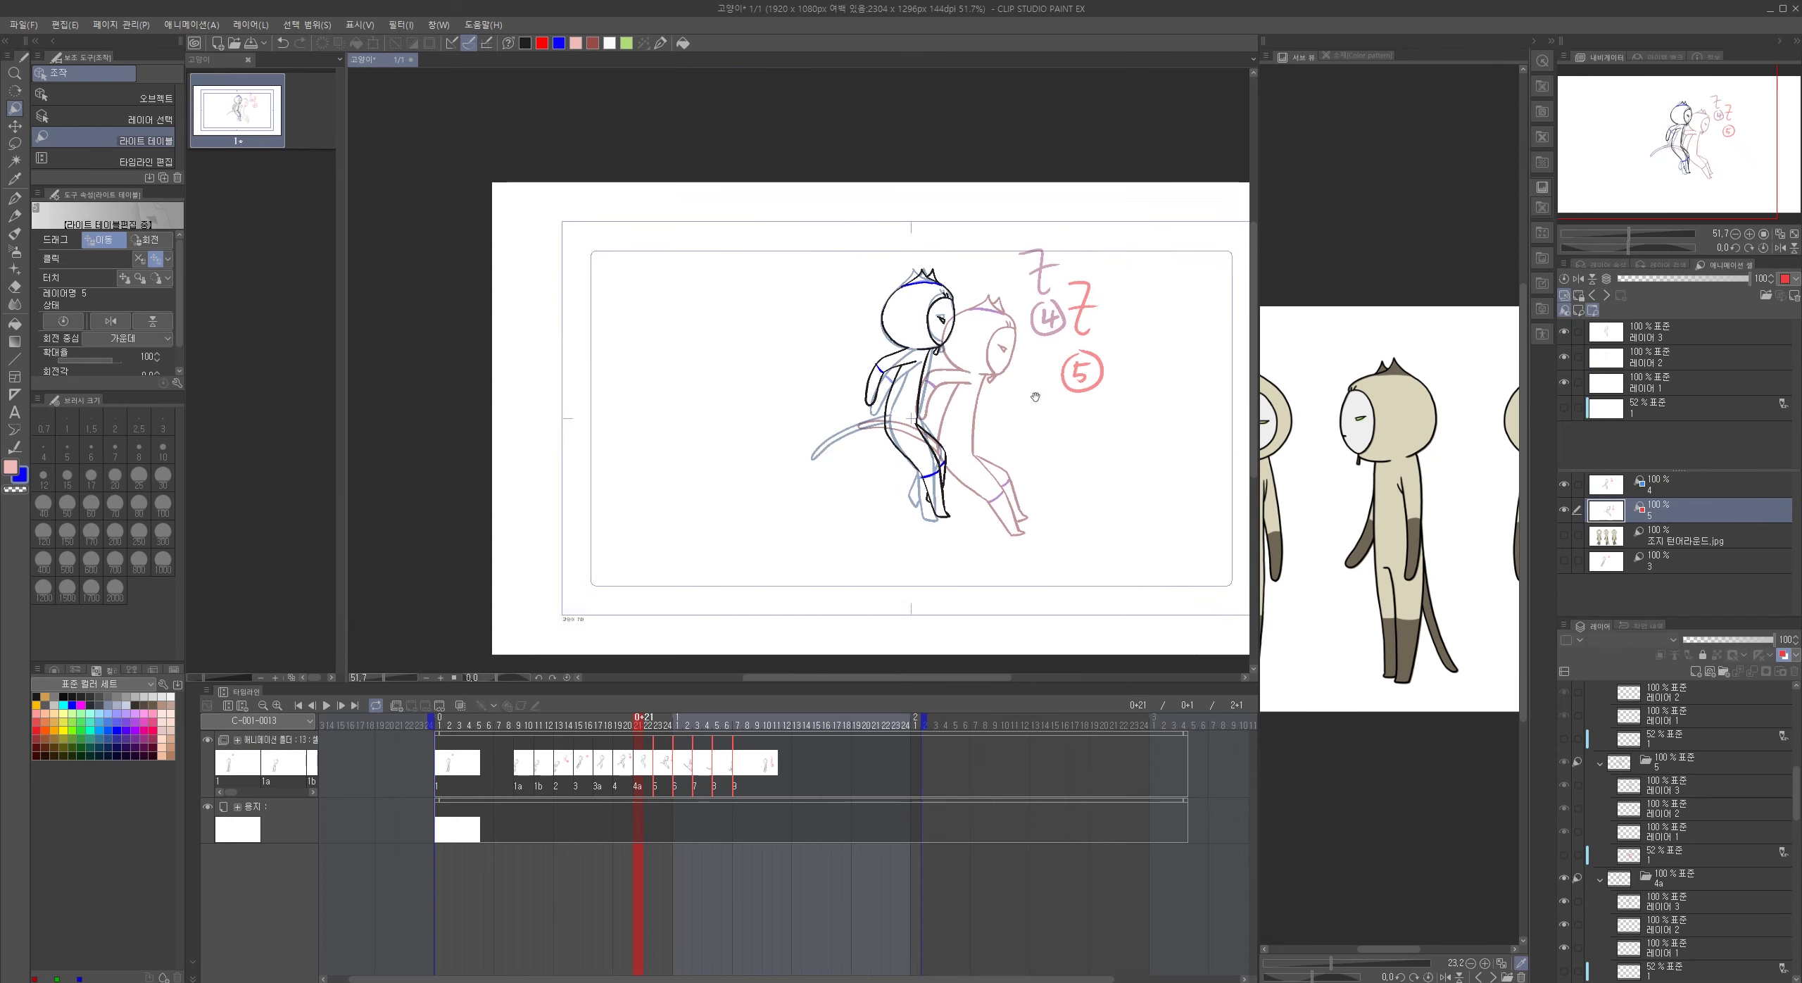
left_click_drag(1036, 397, 812, 392)
left_click(1651, 331)
left_click(1579, 357)
key("k")
scroll(809, 331, "up", 4)
left_click_drag(733, 350, 779, 365)
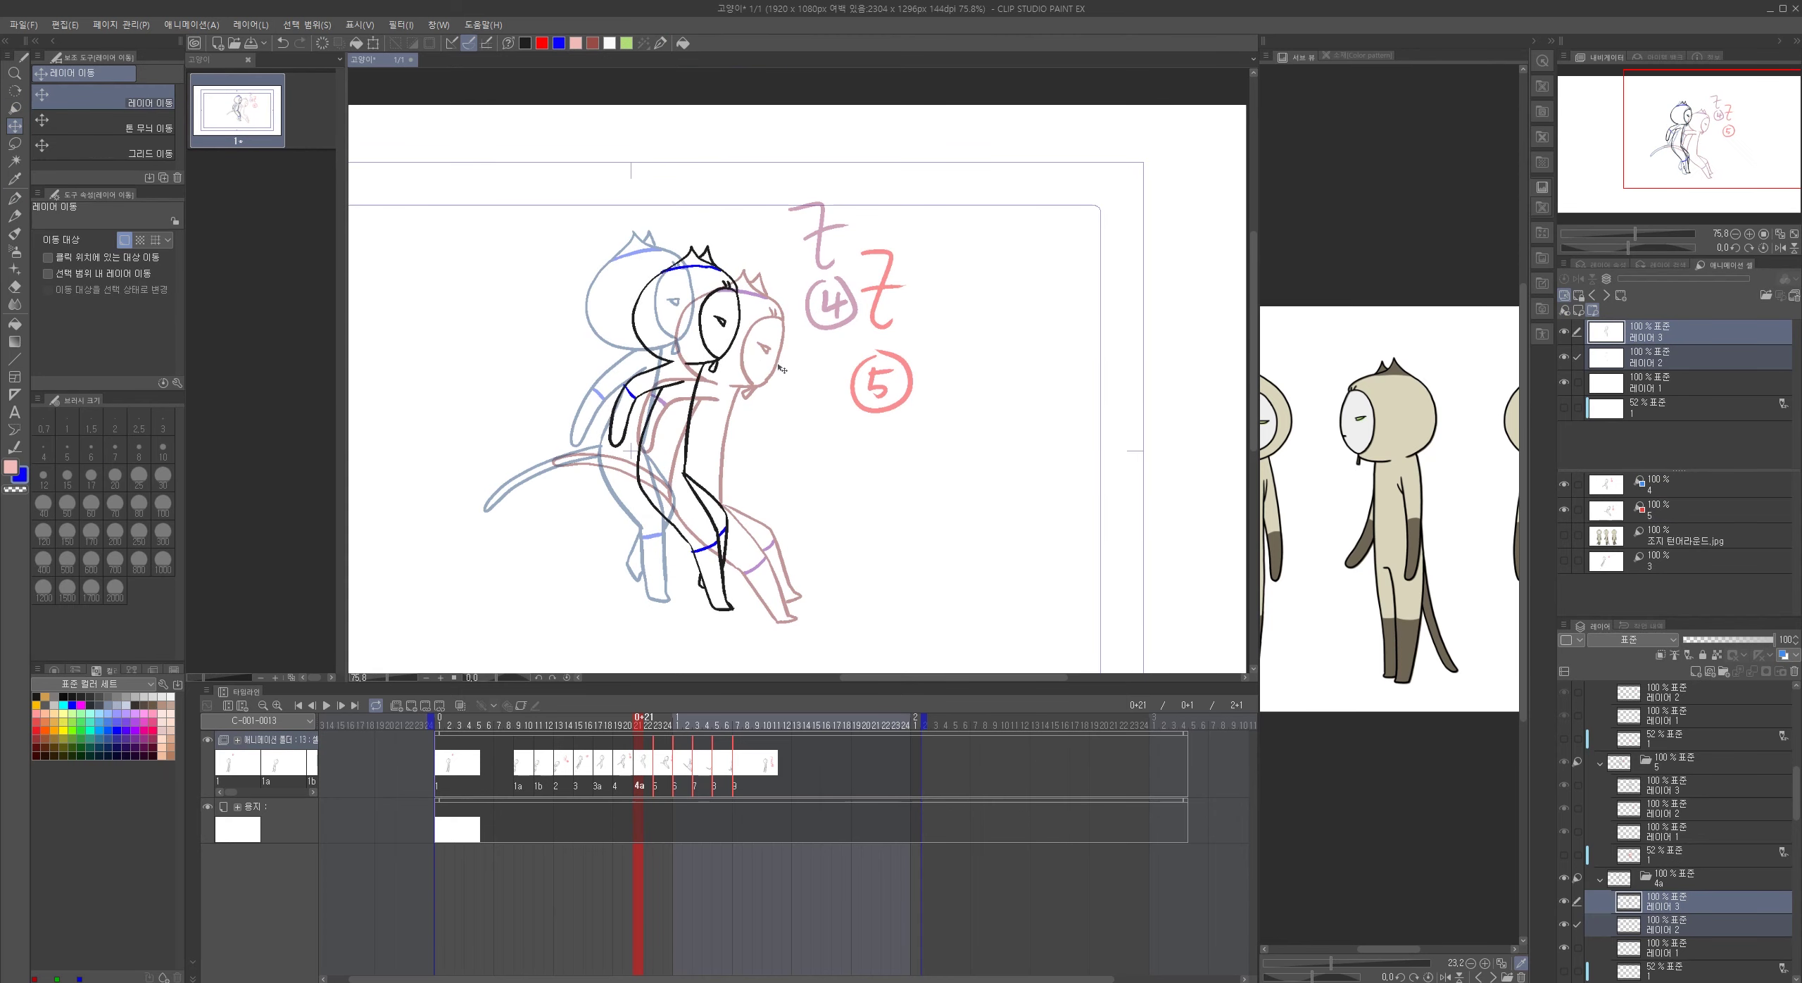
- Draw the tail of cel 4a in black on layer 3 between the two reference tails
scroll(507, 517, "up", 3)
left_click(647, 751)
key("p")
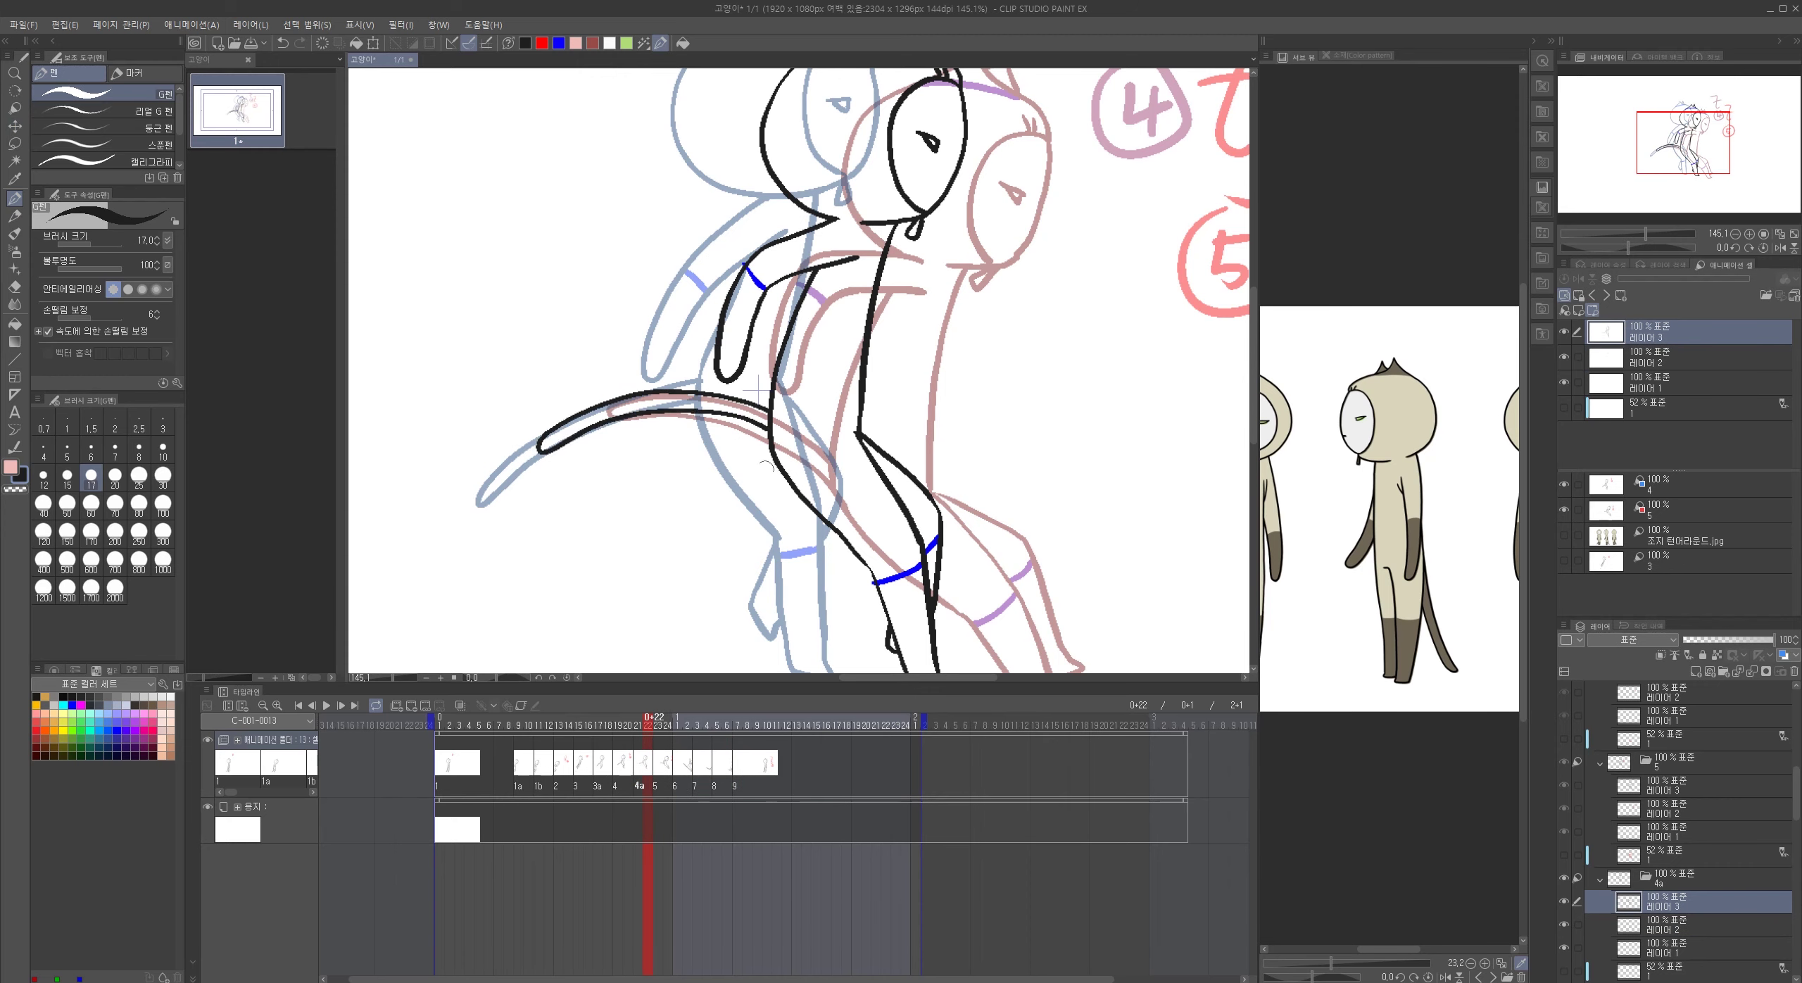
scroll(765, 469, "down", 3)
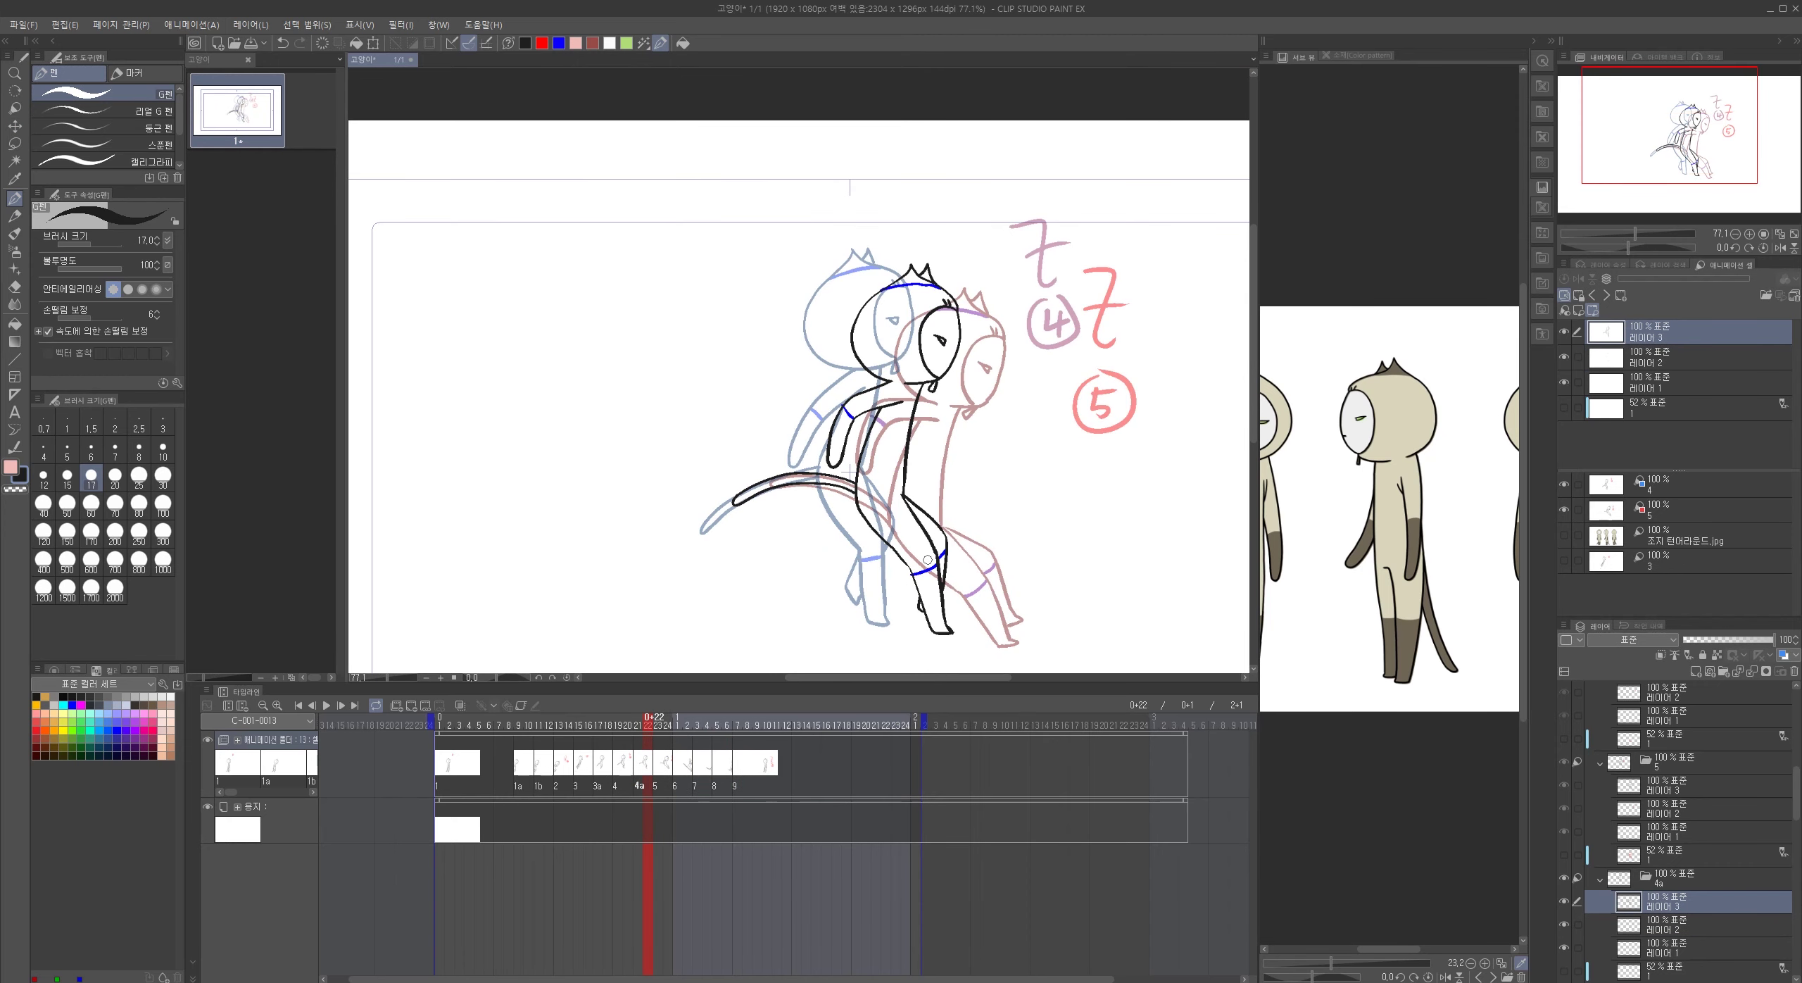
- Shift the cels from 7 onward one frame later and add a new in-between cel 6a after cel 6
left_click(669, 730)
key("Right")
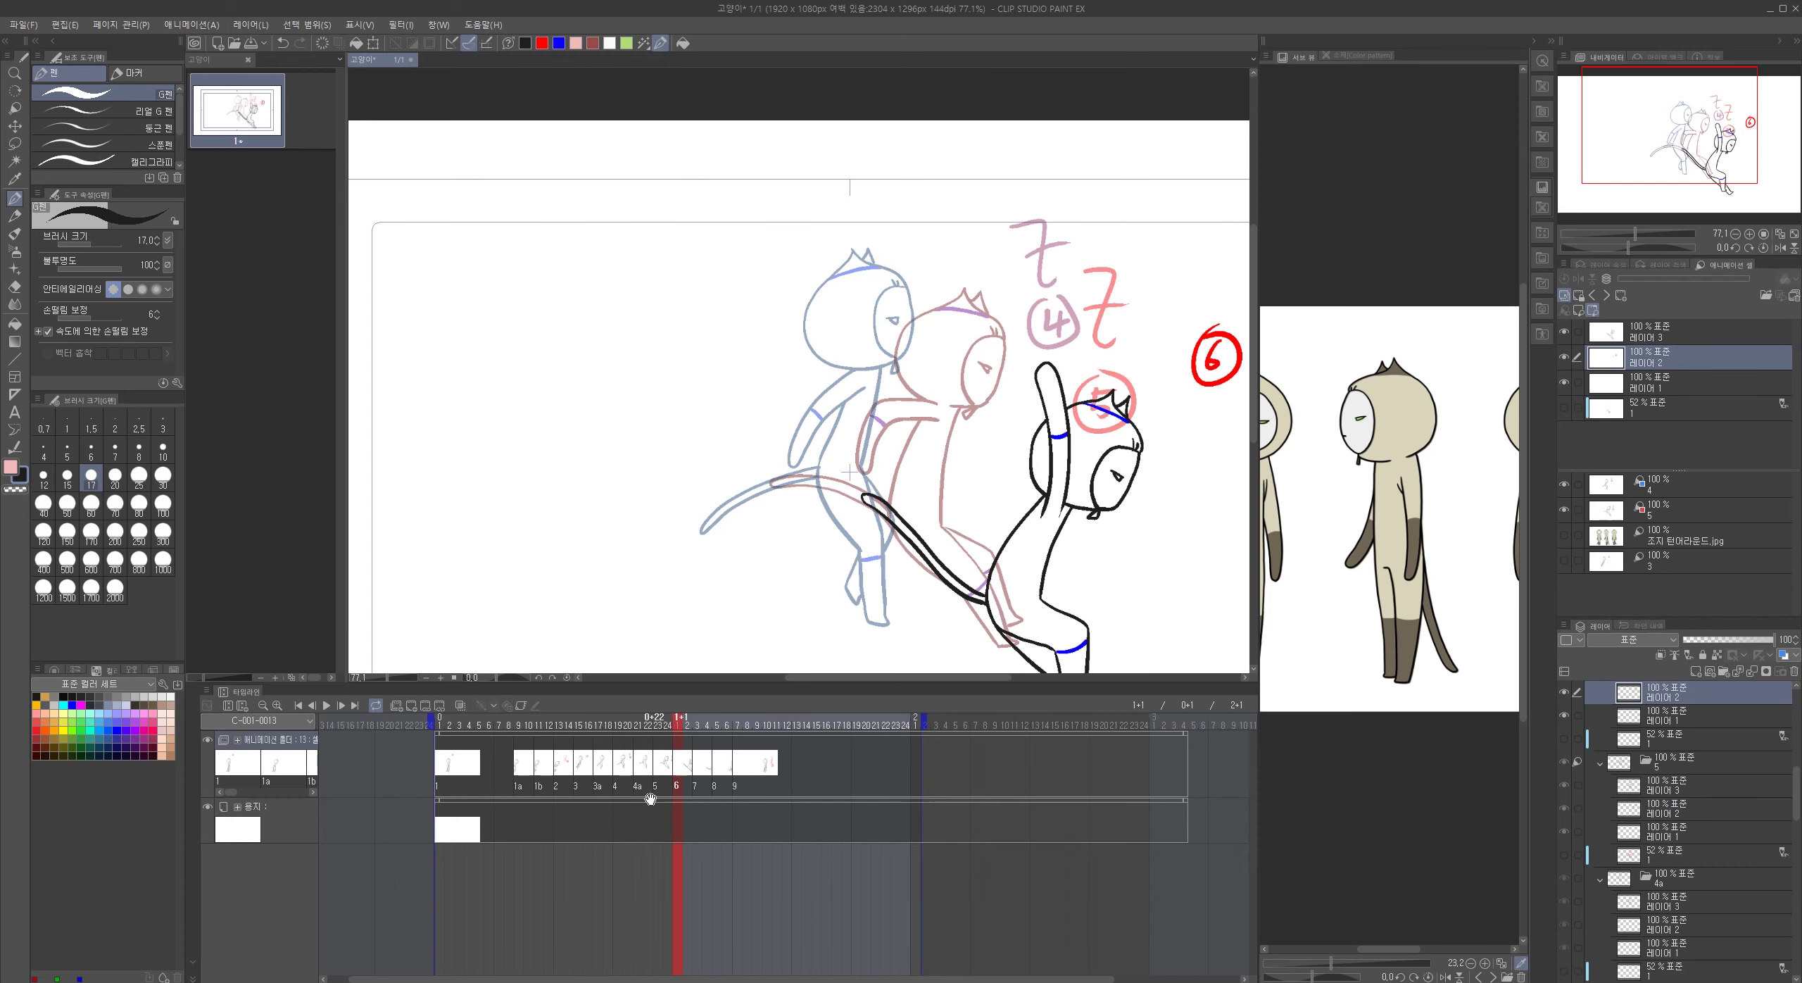
left_click(698, 723)
left_click_drag(713, 978, 785, 978)
left_click_drag(1099, 669, 804, 541)
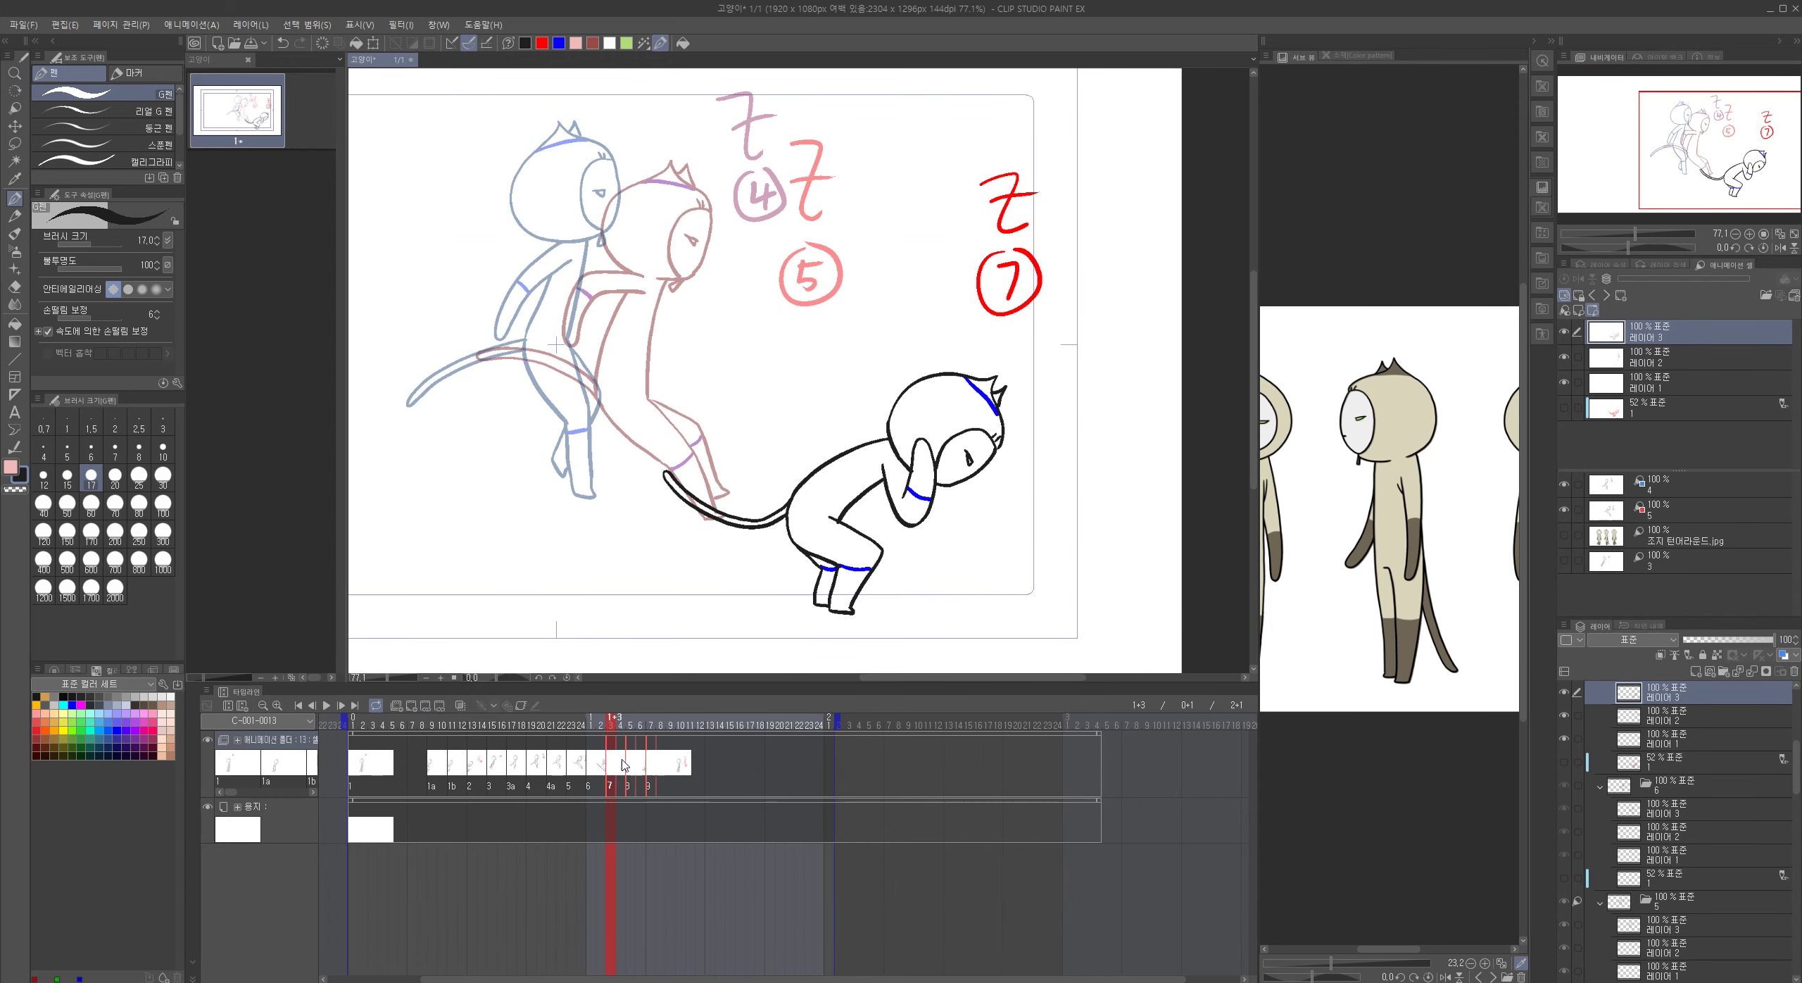
left_click_drag(623, 760, 625, 761)
left_click(412, 706)
- Set the light-table references to cel 6 in red and cel 7 in blue, and overlap their heads
left_click(1690, 509)
left_click(1607, 295)
left_click(1690, 484)
left_click(1608, 296)
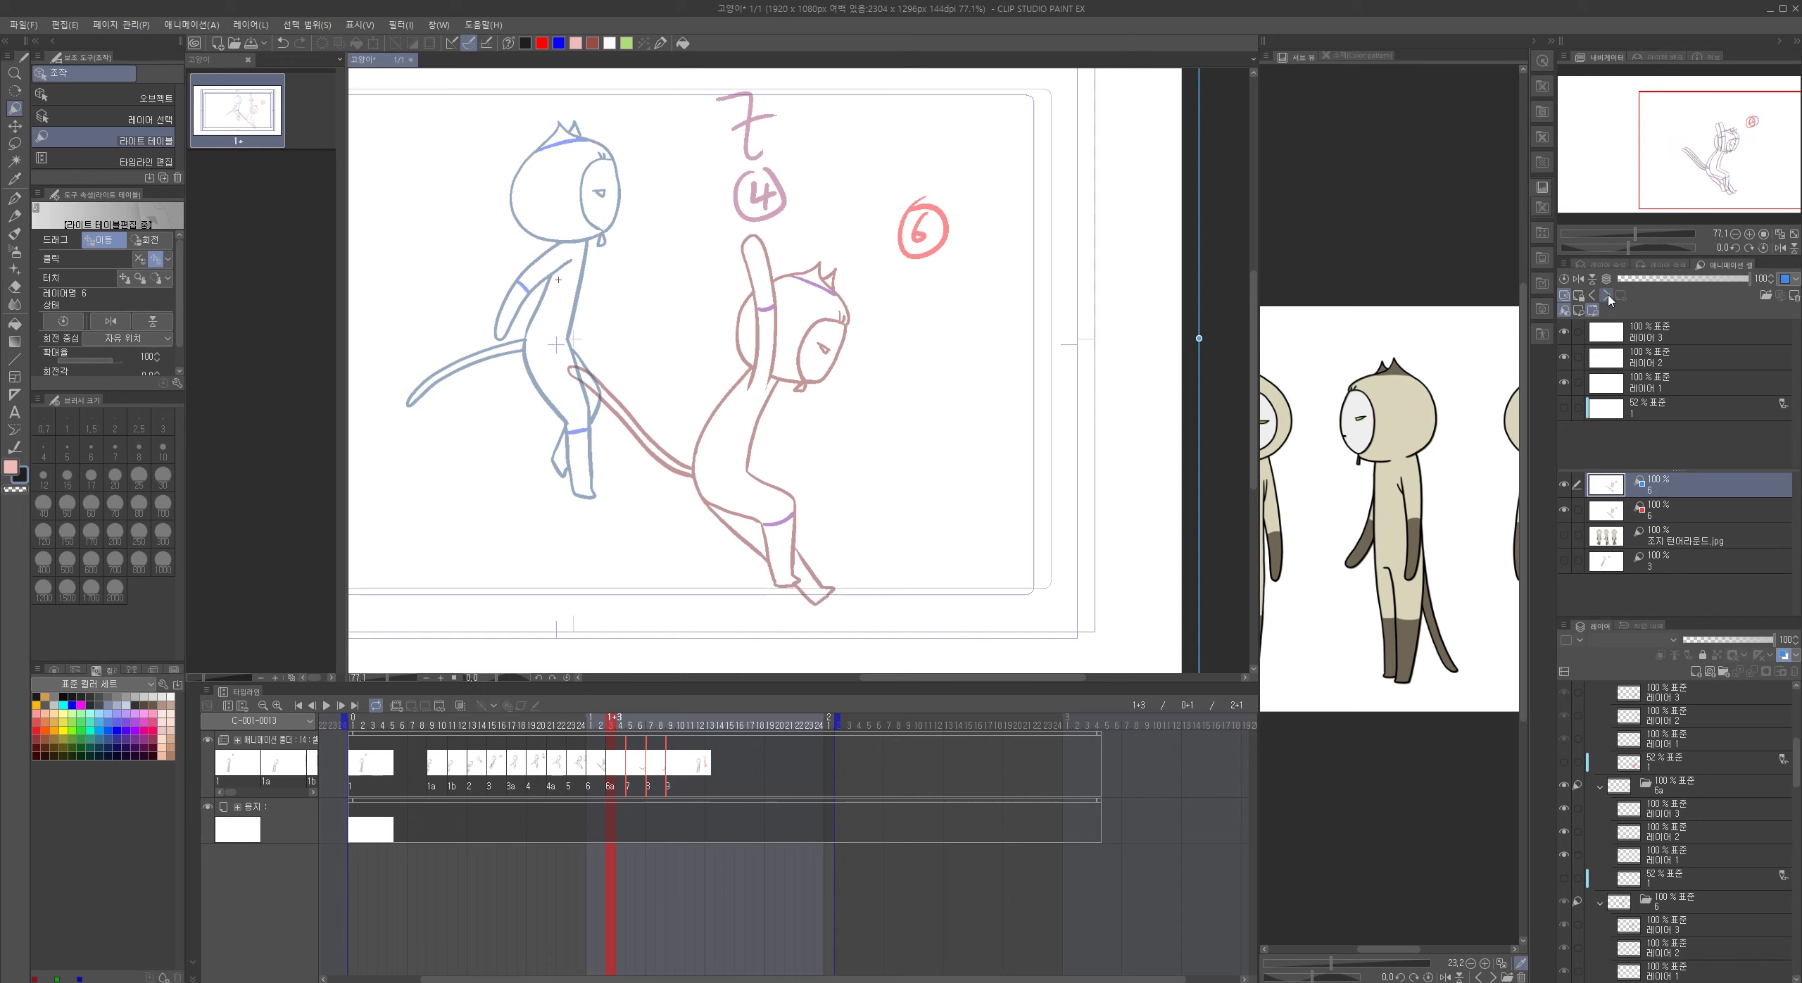
left_click(1608, 297)
mouse_move(978, 399)
left_mouse_down()
mouse_move(809, 302)
mouse_move(884, 396)
mouse_move(875, 470)
left_mouse_up()
scroll(811, 261, "up", 5)
- Draw the in-between head, ears, face, arm and back in black on layer 3 of cel 6a
left_click(1644, 338)
scroll(856, 257, "up", 5)
mouse_move(873, 466)
left_mouse_down()
mouse_move(729, 501)
mouse_move(873, 470)
left_mouse_up()
left_click_drag(796, 495, 817, 526)
left_click_drag(838, 327, 861, 361)
mouse_move(754, 295)
left_mouse_down()
mouse_move(857, 189)
mouse_move(905, 269)
mouse_move(762, 513)
left_mouse_up()
scroll(866, 352, "down", 5)
scroll(900, 479, "up", 3)
mouse_move(773, 330)
left_mouse_down()
mouse_move(659, 441)
mouse_move(665, 499)
left_mouse_up()
left_click_drag(800, 370, 733, 451)
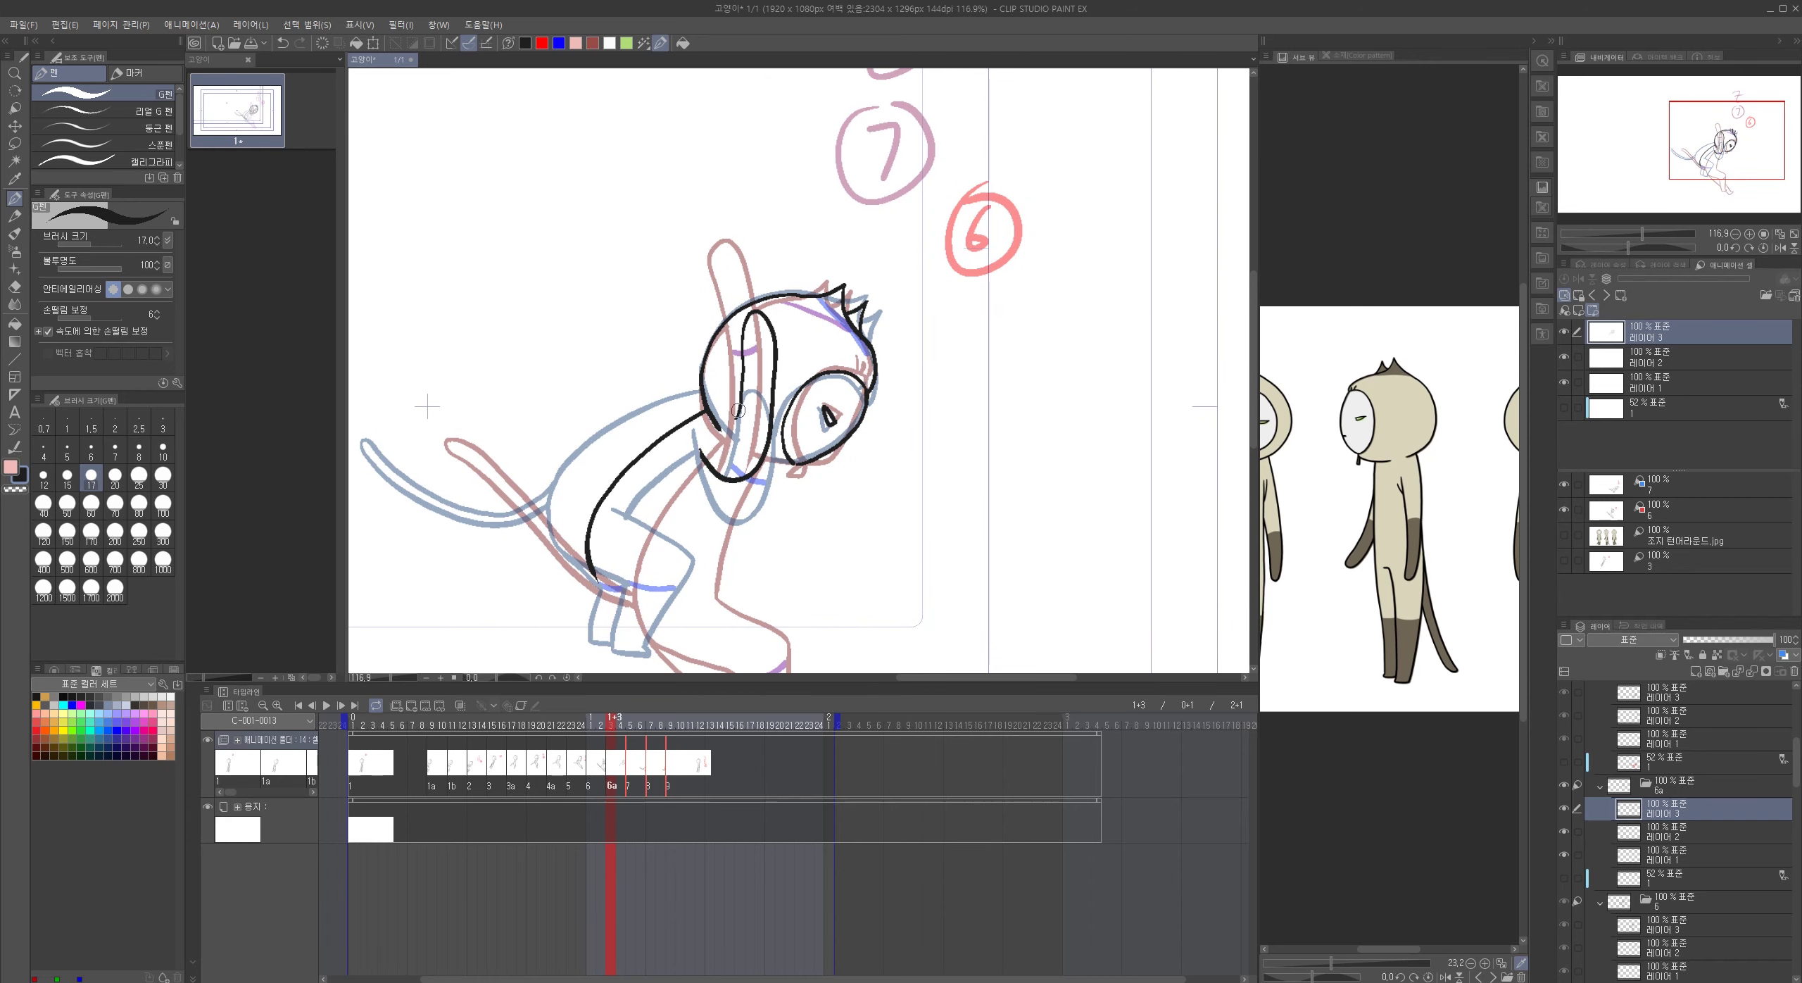
left_click_drag(798, 461, 766, 467)
mouse_move(708, 478)
left_mouse_down()
mouse_move(724, 439)
mouse_move(686, 413)
left_mouse_up()
- Reset the light-table references and move the cel 6a drawing between the cel 6 and cel 7 poses
left_click(1656, 486)
left_click(1564, 279)
left_click(1656, 510)
left_click(14, 198)
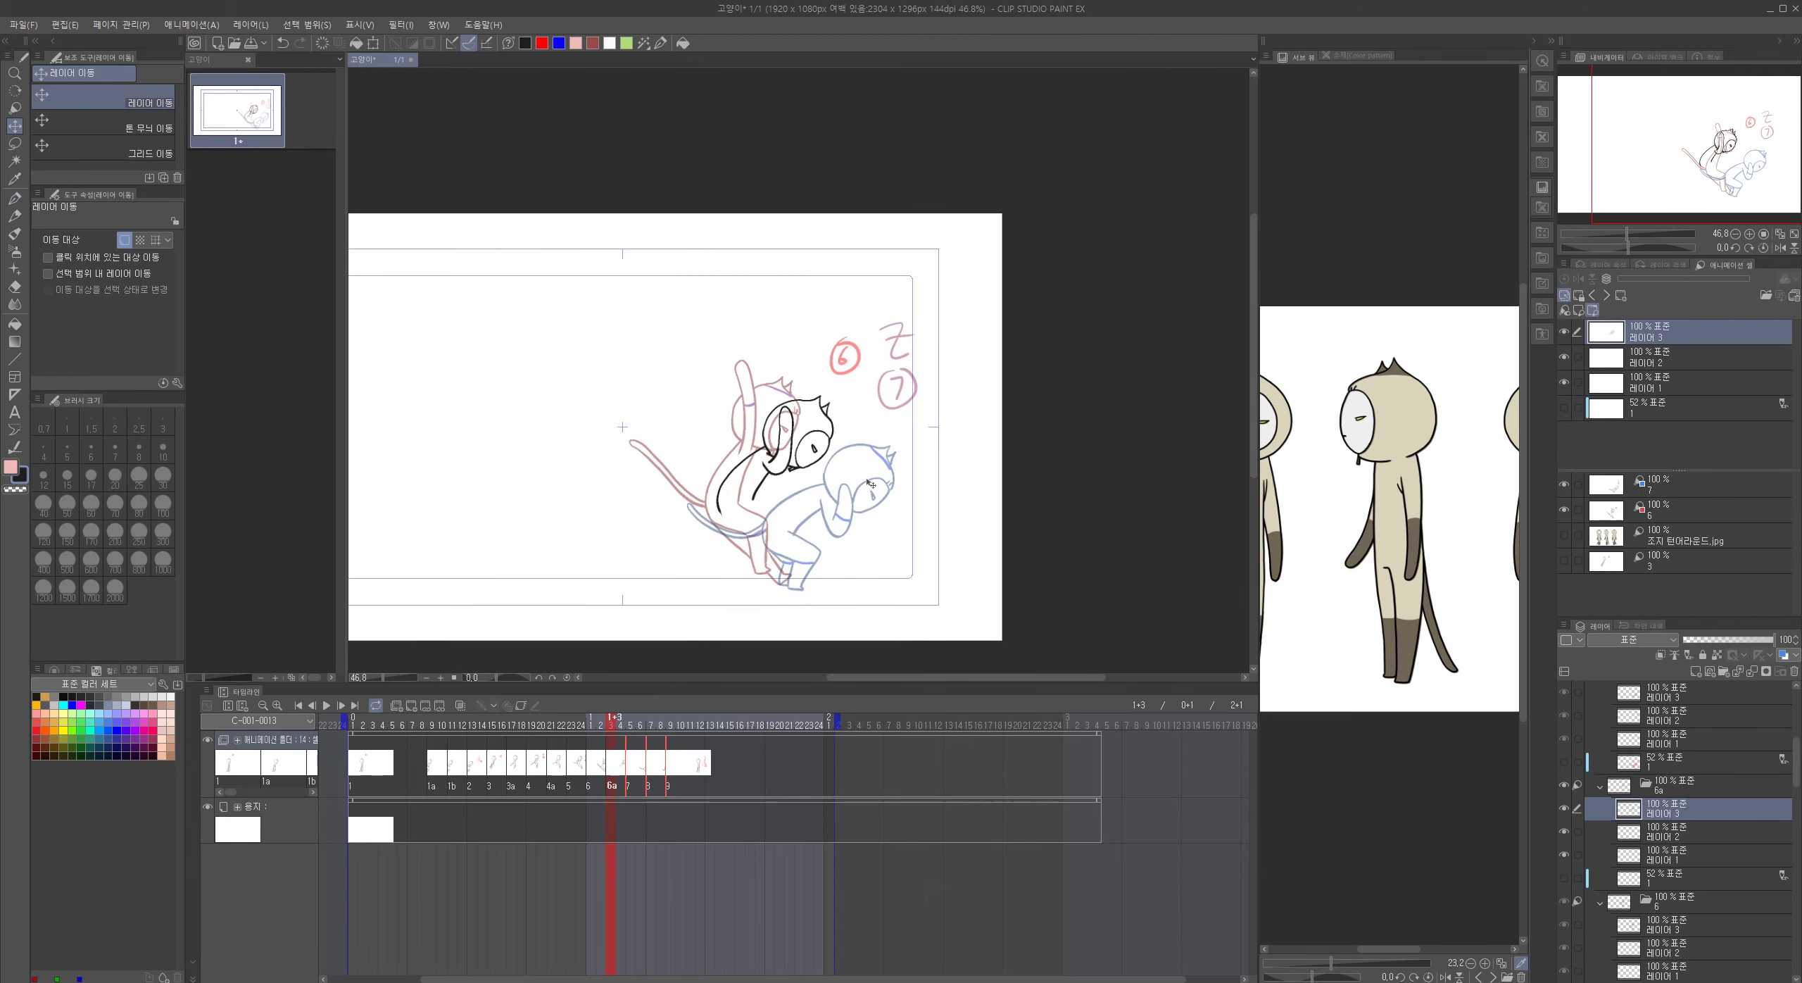
- Draw the legs and feet of cel 6a in black between the reference legs, redoing the front leg line
scroll(736, 360, "up", 4)
left_click_drag(677, 547, 701, 548)
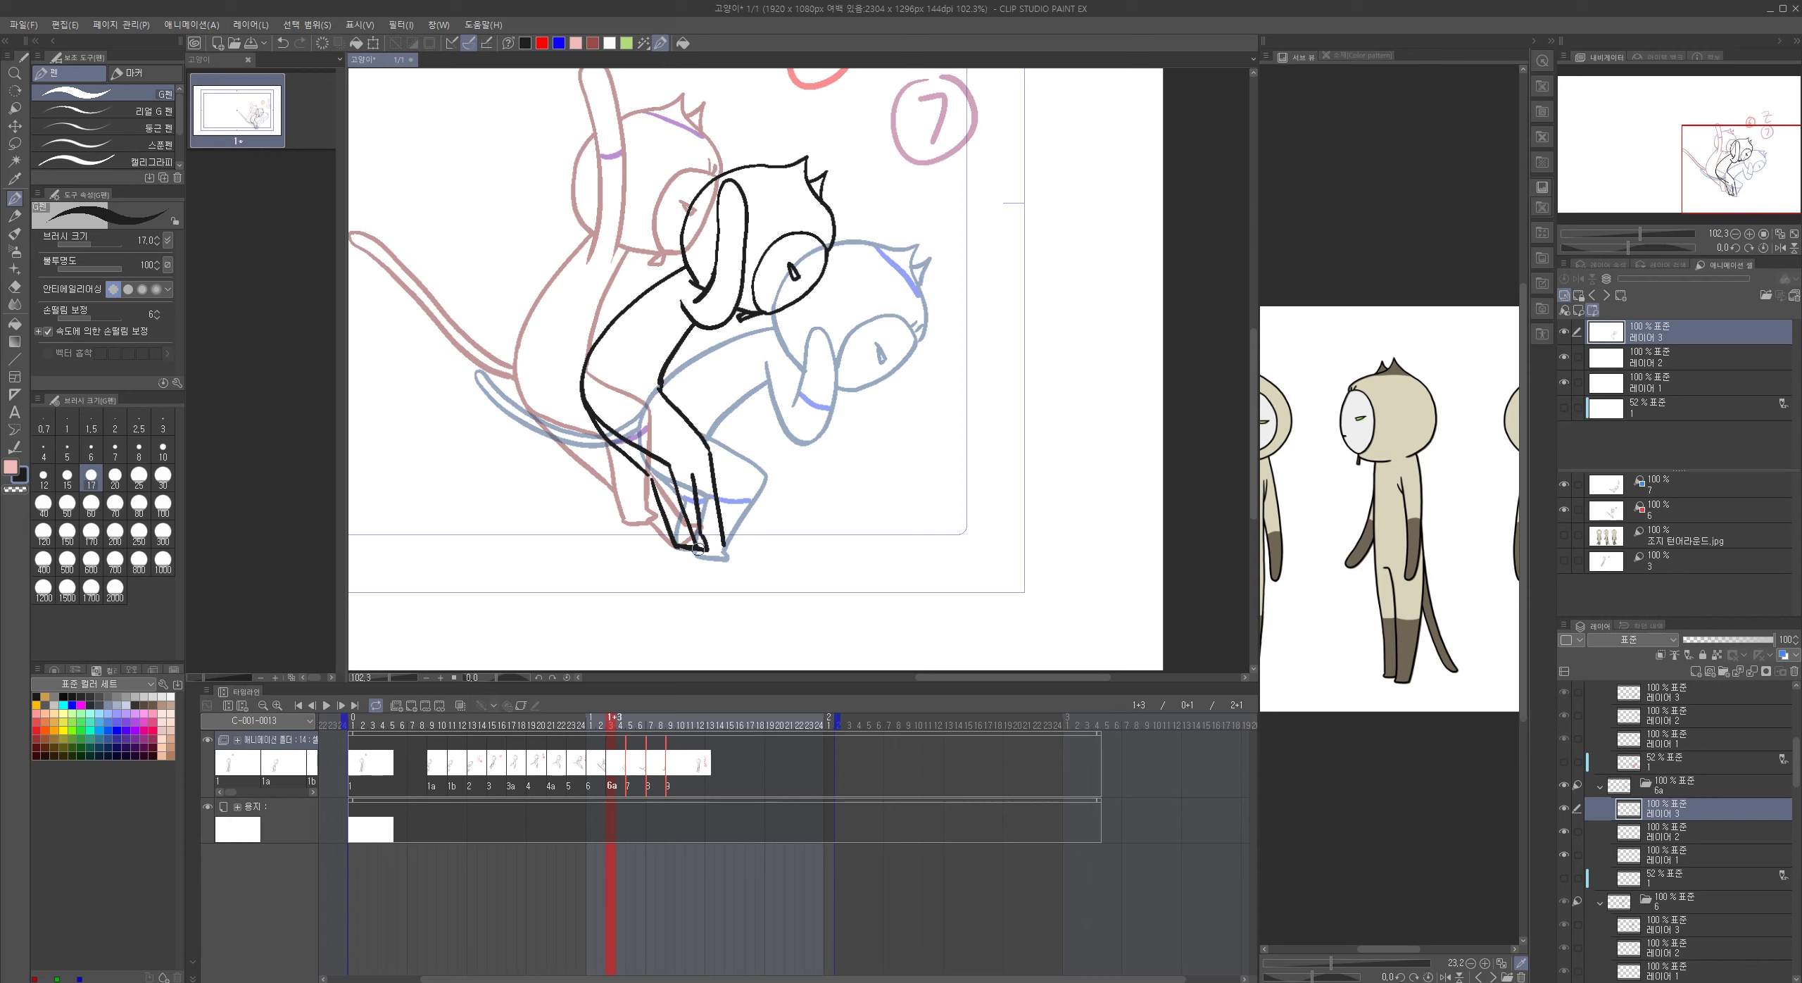
scroll(699, 549, "up", 3)
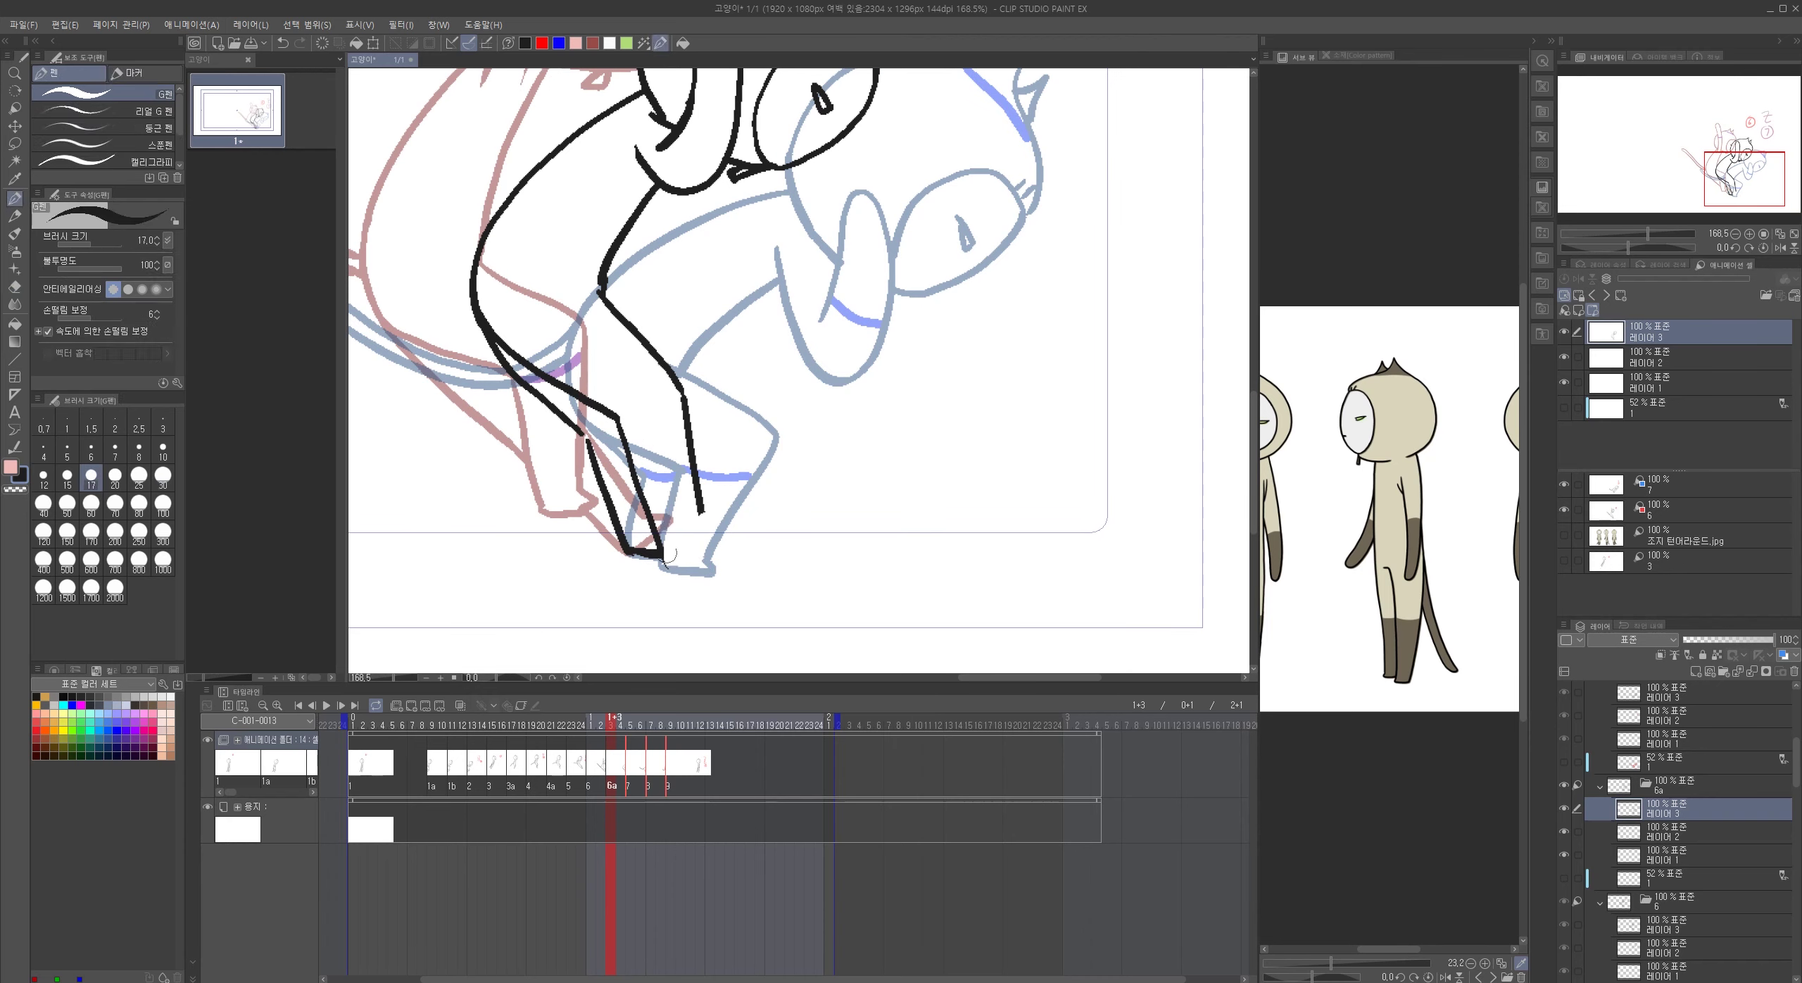
key("ctrl+z")
left_click_drag(680, 388, 698, 518)
left_click_drag(582, 432, 587, 440)
- Draw the tail of cel 6a in black between the cel 6 and cel 7 tails, redoing the first stroke
mouse_move(395, 264)
left_mouse_down()
mouse_move(758, 403)
mouse_move(848, 485)
left_mouse_up()
scroll(761, 403, "down", 2)
scroll(761, 403, "up", 1)
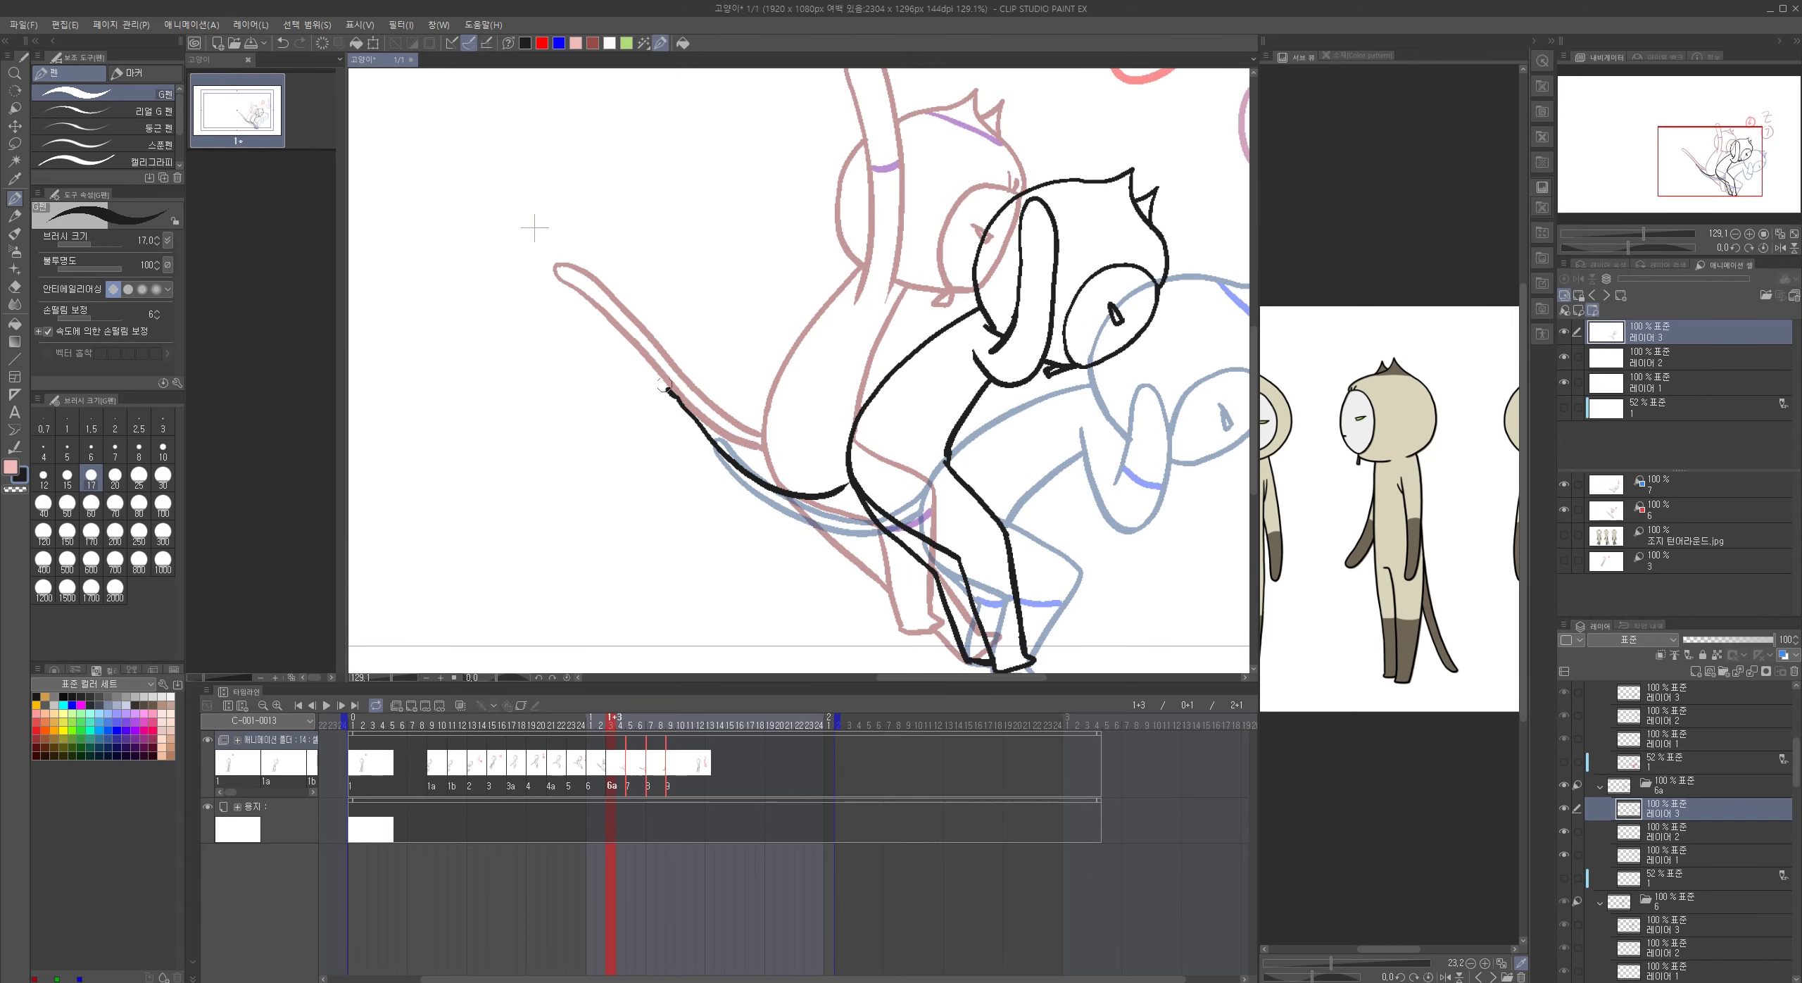
key("ctrl+z")
scroll(704, 386, "up", 2)
mouse_move(597, 355)
left_mouse_down()
mouse_move(649, 429)
mouse_move(668, 421)
left_mouse_up()
- Add the blue marking lines on layer 2 of cel 6a
scroll(852, 550, "down", 7)
left_click_drag(938, 563, 896, 565)
key("alt+[")
left_click(559, 42)
scroll(912, 518, "up", 4)
left_click_drag(833, 318, 908, 367)
mouse_move(817, 507)
left_mouse_down()
mouse_move(893, 229)
mouse_move(859, 219)
left_mouse_up()
left_click_drag(708, 484, 737, 473)
left_click_drag(737, 473, 790, 459)
- Shift cels 8 and 9 later on the timeline and add two in-between cels, 7a and 7b, after cel 7
scroll(888, 372, "down", 11)
left_click_drag(631, 720, 660, 724)
left_click_drag(660, 753, 699, 762)
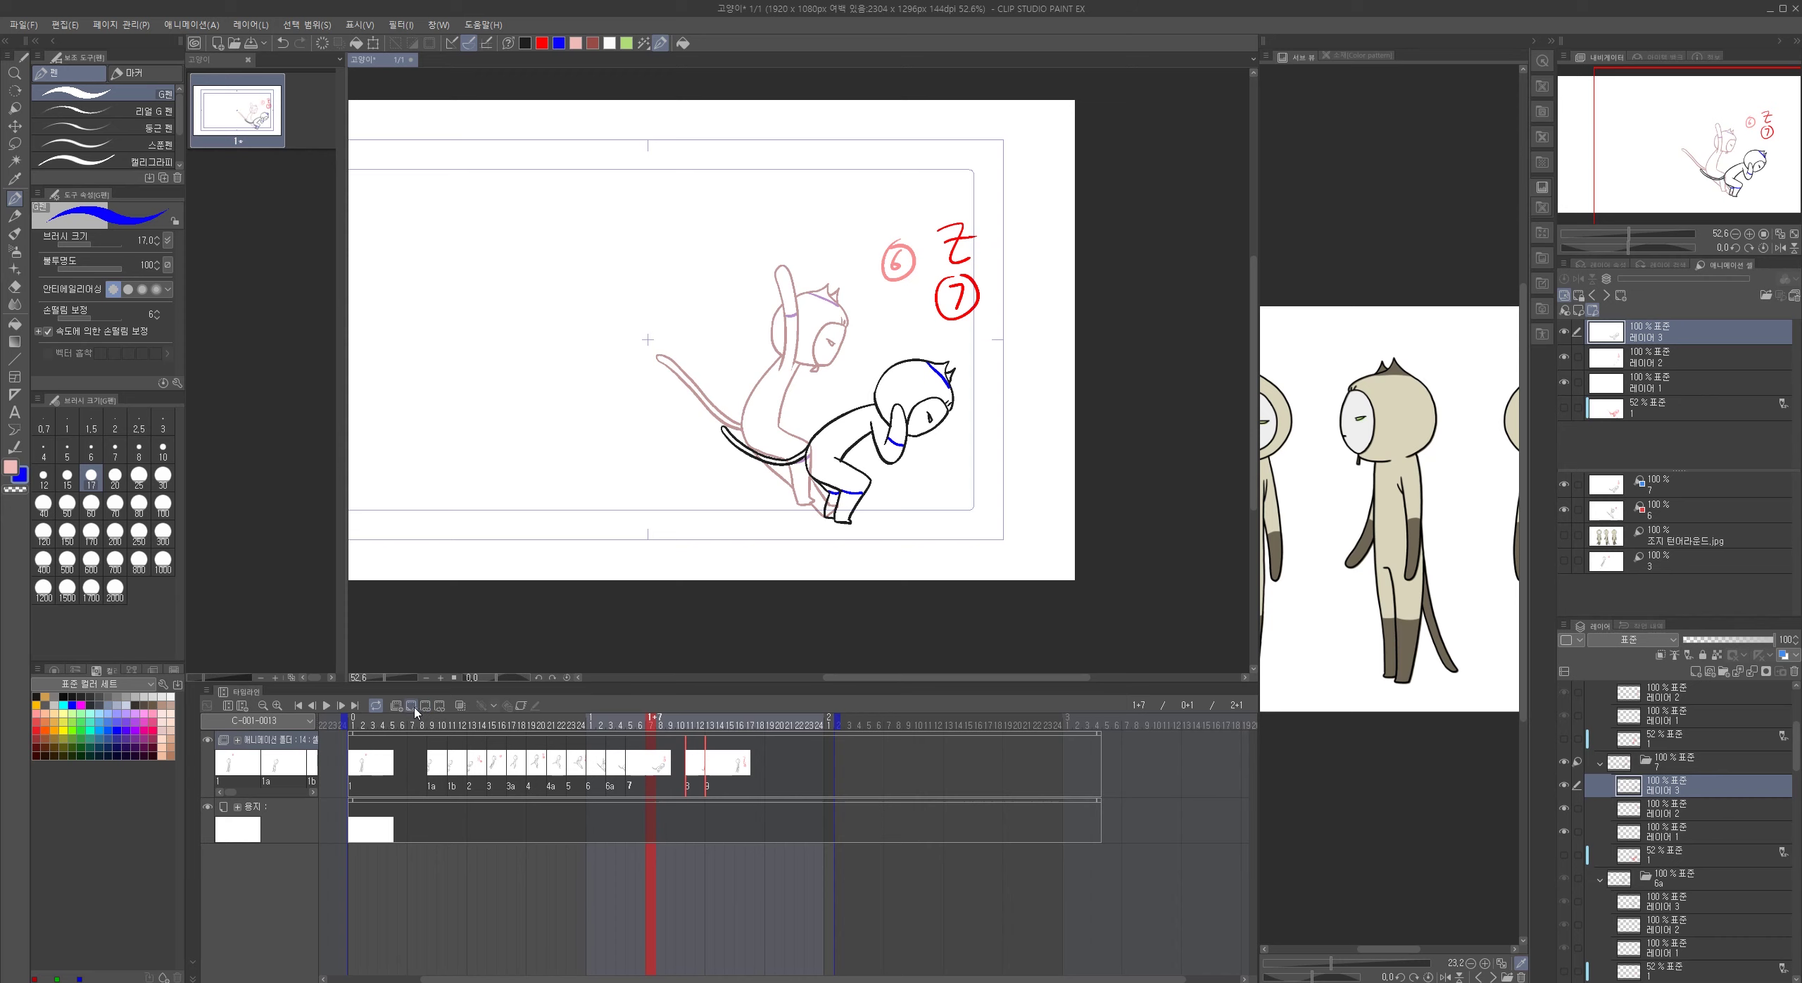
left_click(414, 707)
left_click(671, 723)
left_click(413, 706)
left_click(661, 724)
- Set the red light-table reference to cel 8 and move the blue cel 7 reference until its head overlaps the cel 8 head
left_click(1679, 509)
left_click(1606, 296)
left_click(1607, 296)
left_click(1606, 296)
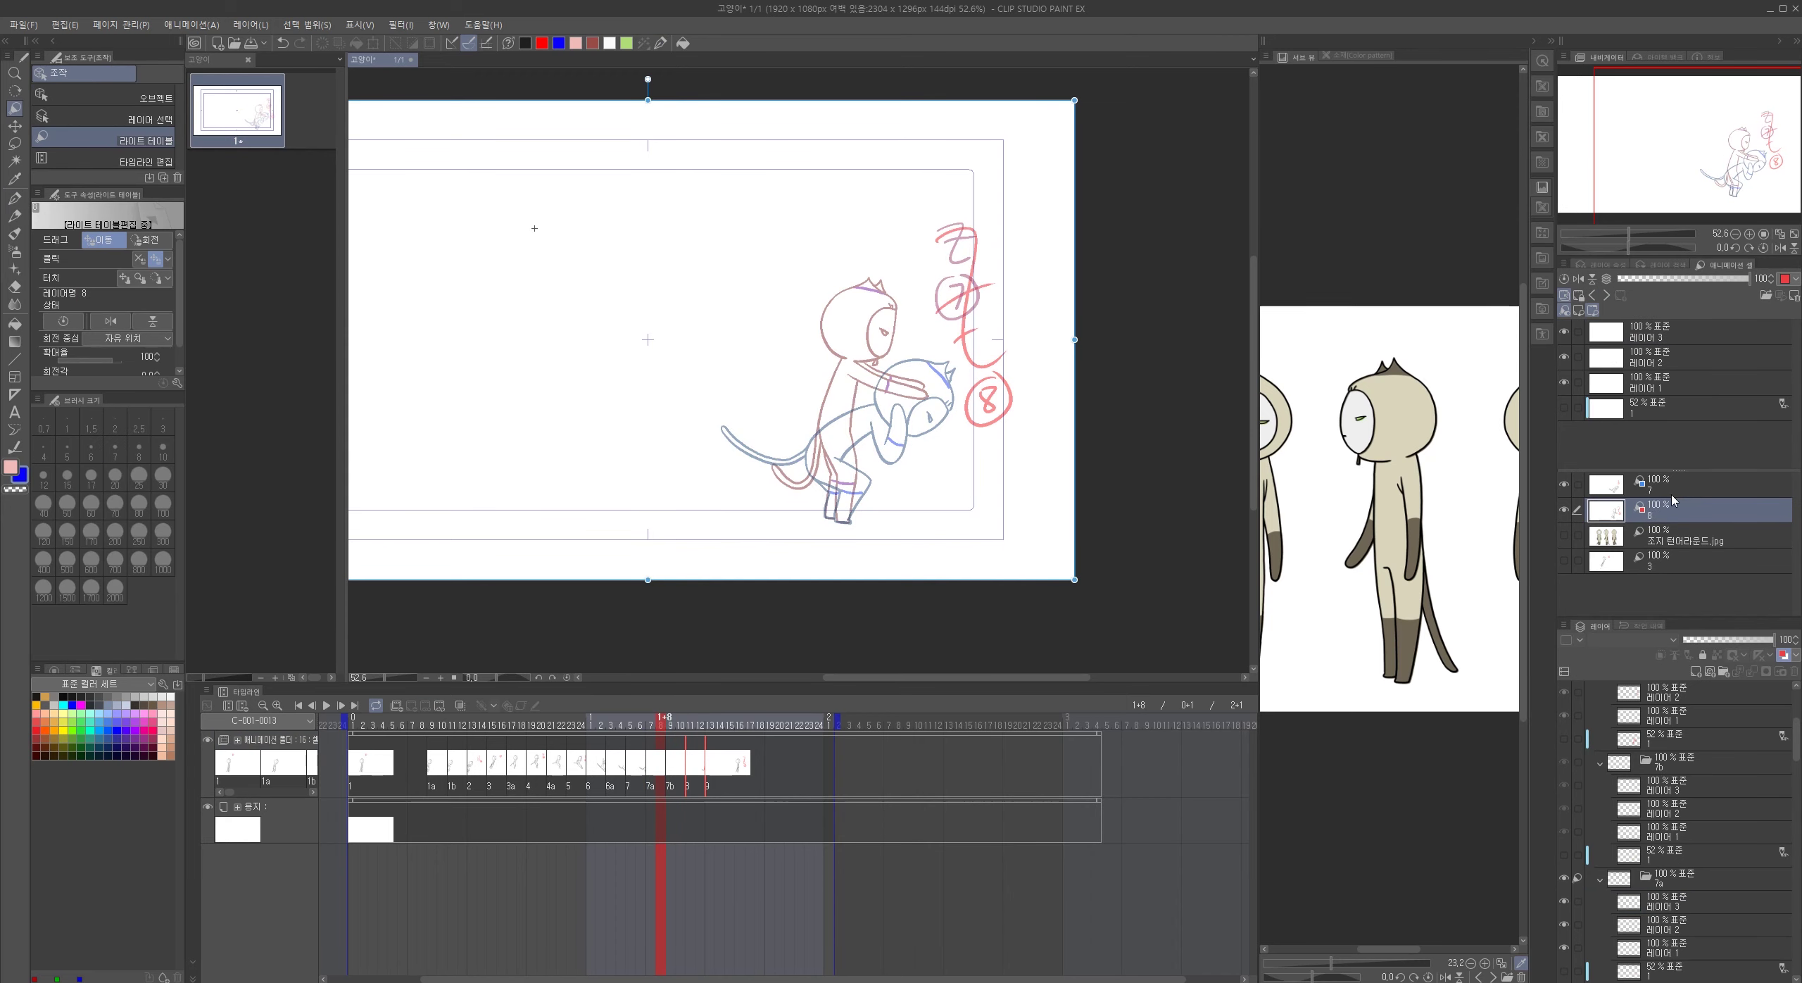
left_click(1674, 485)
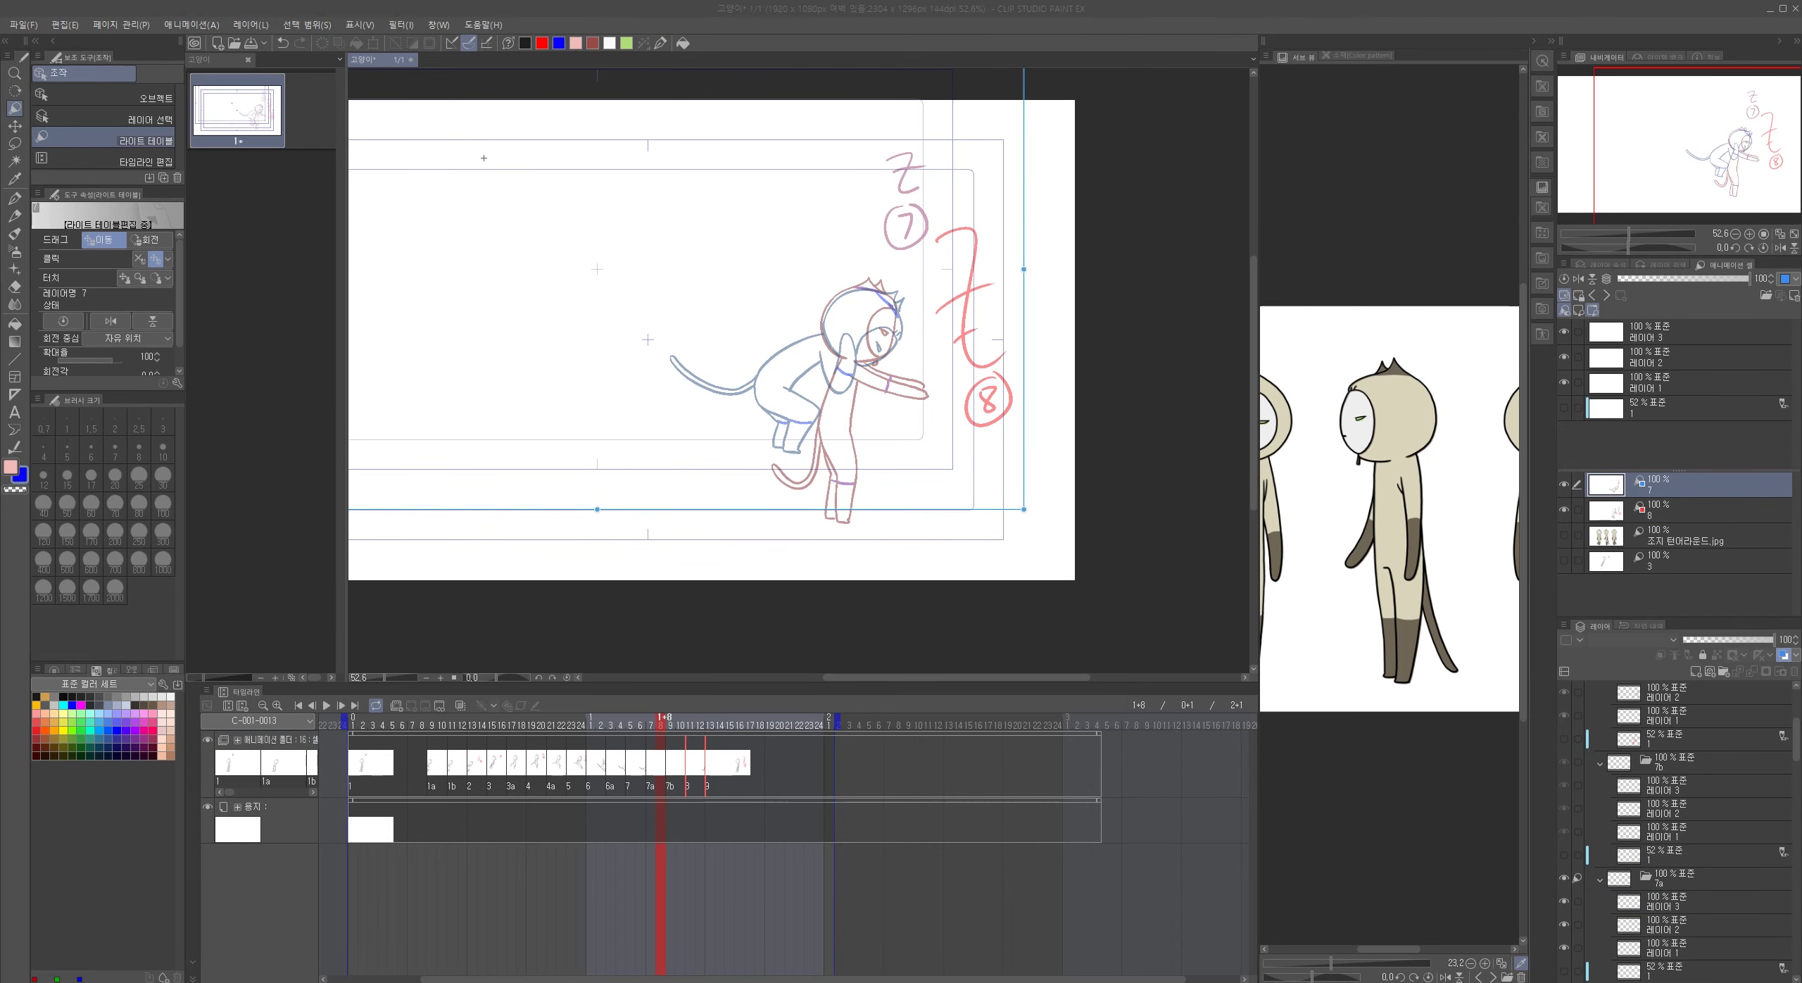
scroll(897, 292, "up", 14)
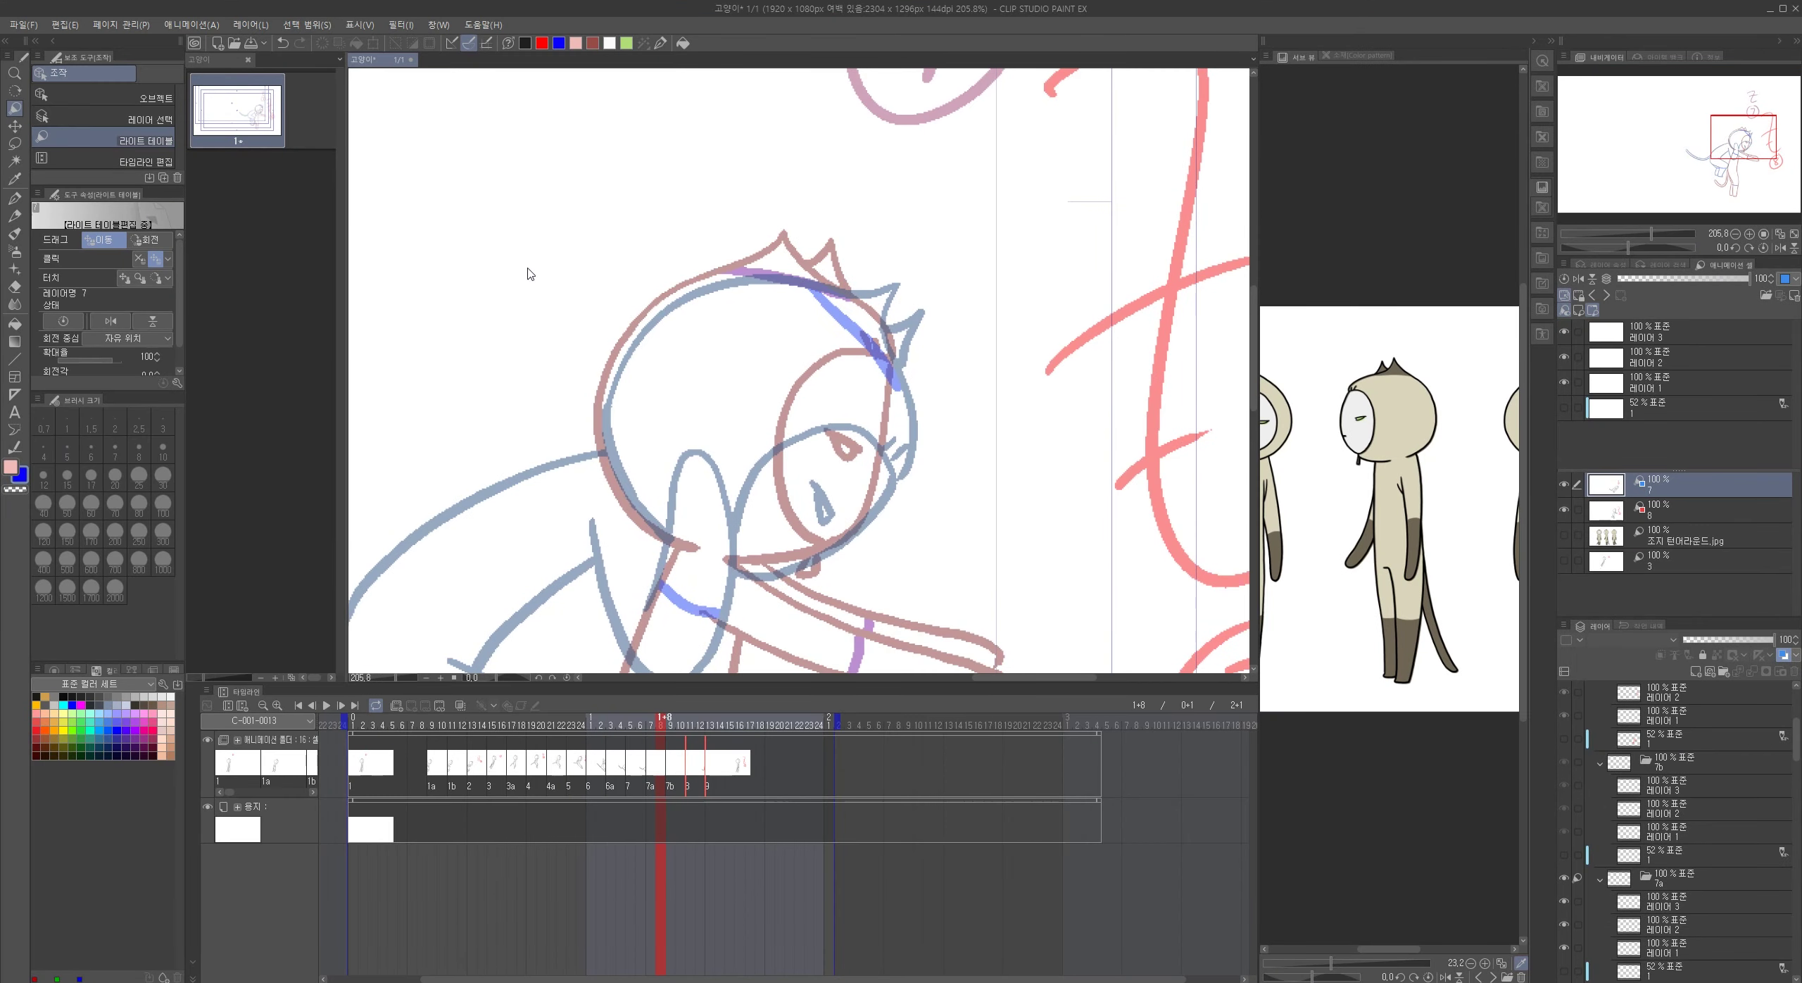
- Draw the top of the head and the ears in black on layer 3 of cel 7a
left_click(660, 43)
left_click(1679, 332)
mouse_move(695, 288)
left_mouse_down()
mouse_move(845, 252)
mouse_move(877, 277)
mouse_move(890, 333)
left_mouse_up()
key("ctrl+z")
left_click(526, 43)
left_click_drag(852, 285, 892, 271)
left_click_drag(891, 271, 886, 326)
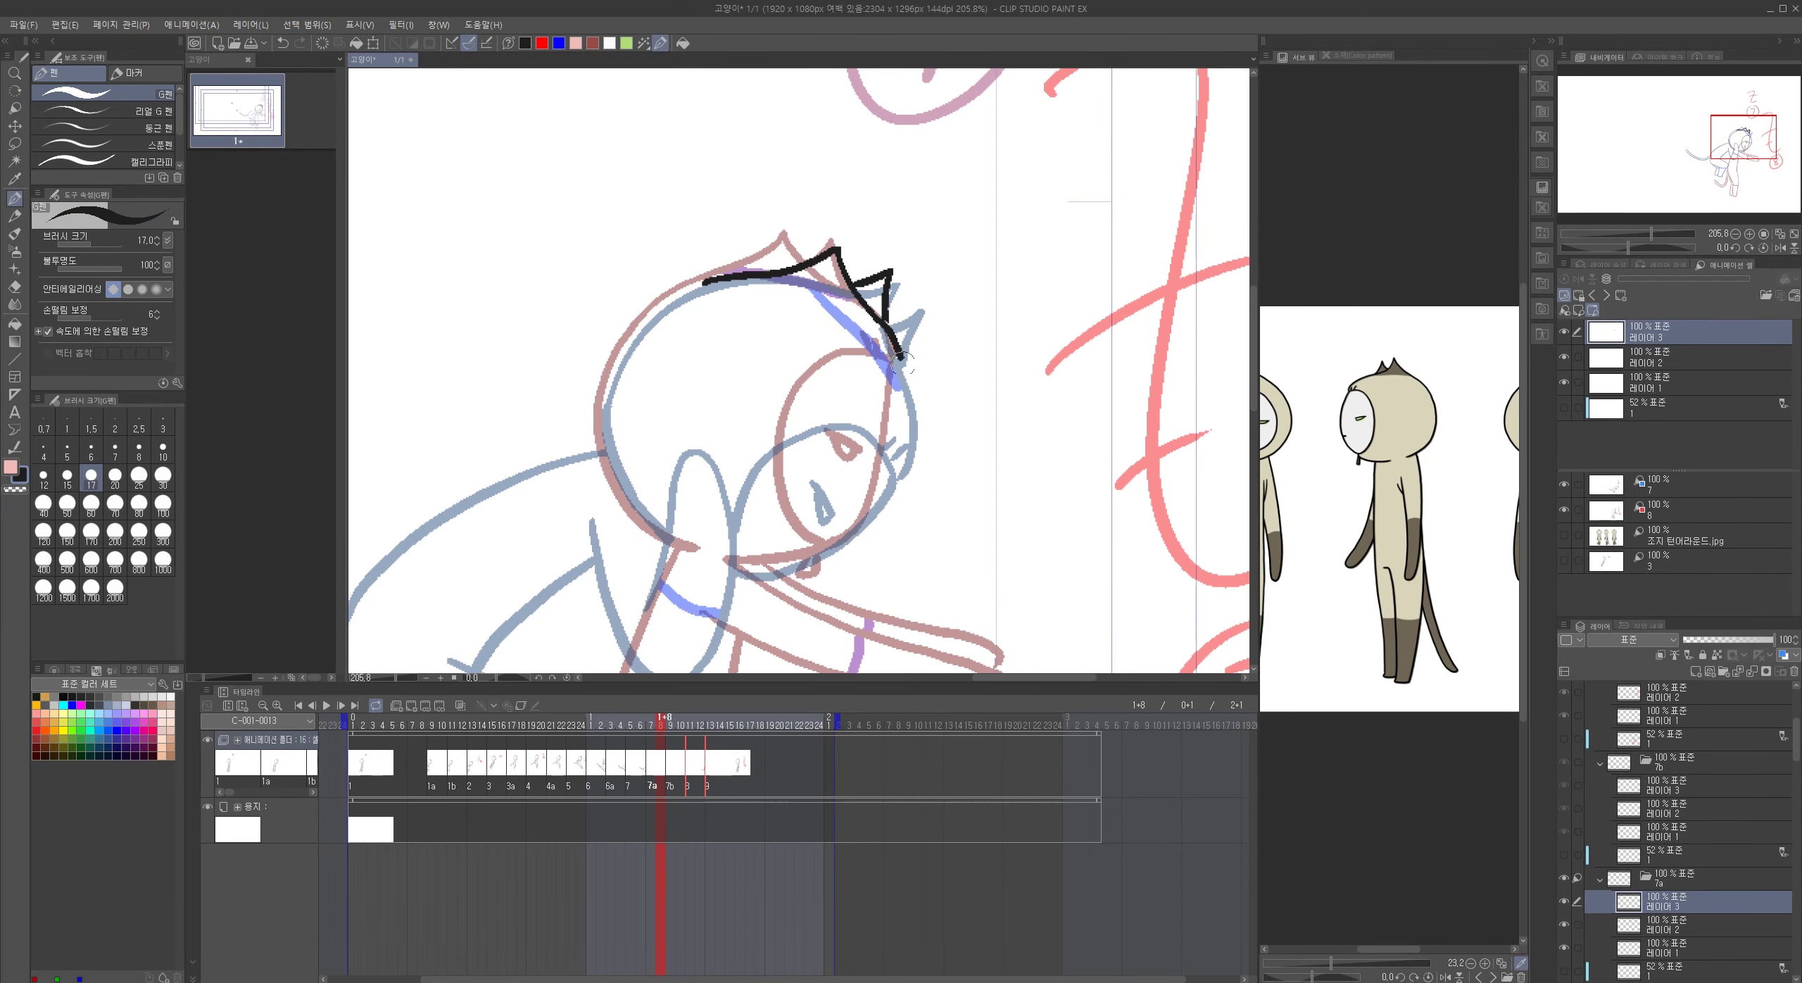
- Draw the face outline, eye, mouth and back of the head in black on cel 7a
left_click_drag(906, 412, 811, 564)
left_click_drag(908, 420, 802, 563)
left_click_drag(824, 458, 839, 491)
mouse_move(707, 282)
left_mouse_down()
mouse_move(631, 501)
mouse_move(667, 538)
left_mouse_up()
left_click_drag(809, 648, 877, 436)
left_click_drag(884, 464, 882, 408)
- Draw the back and front lines of the upper body in black on layer 3 of cel 7a
left_click_drag(783, 324, 671, 470)
left_click_drag(874, 362, 828, 360)
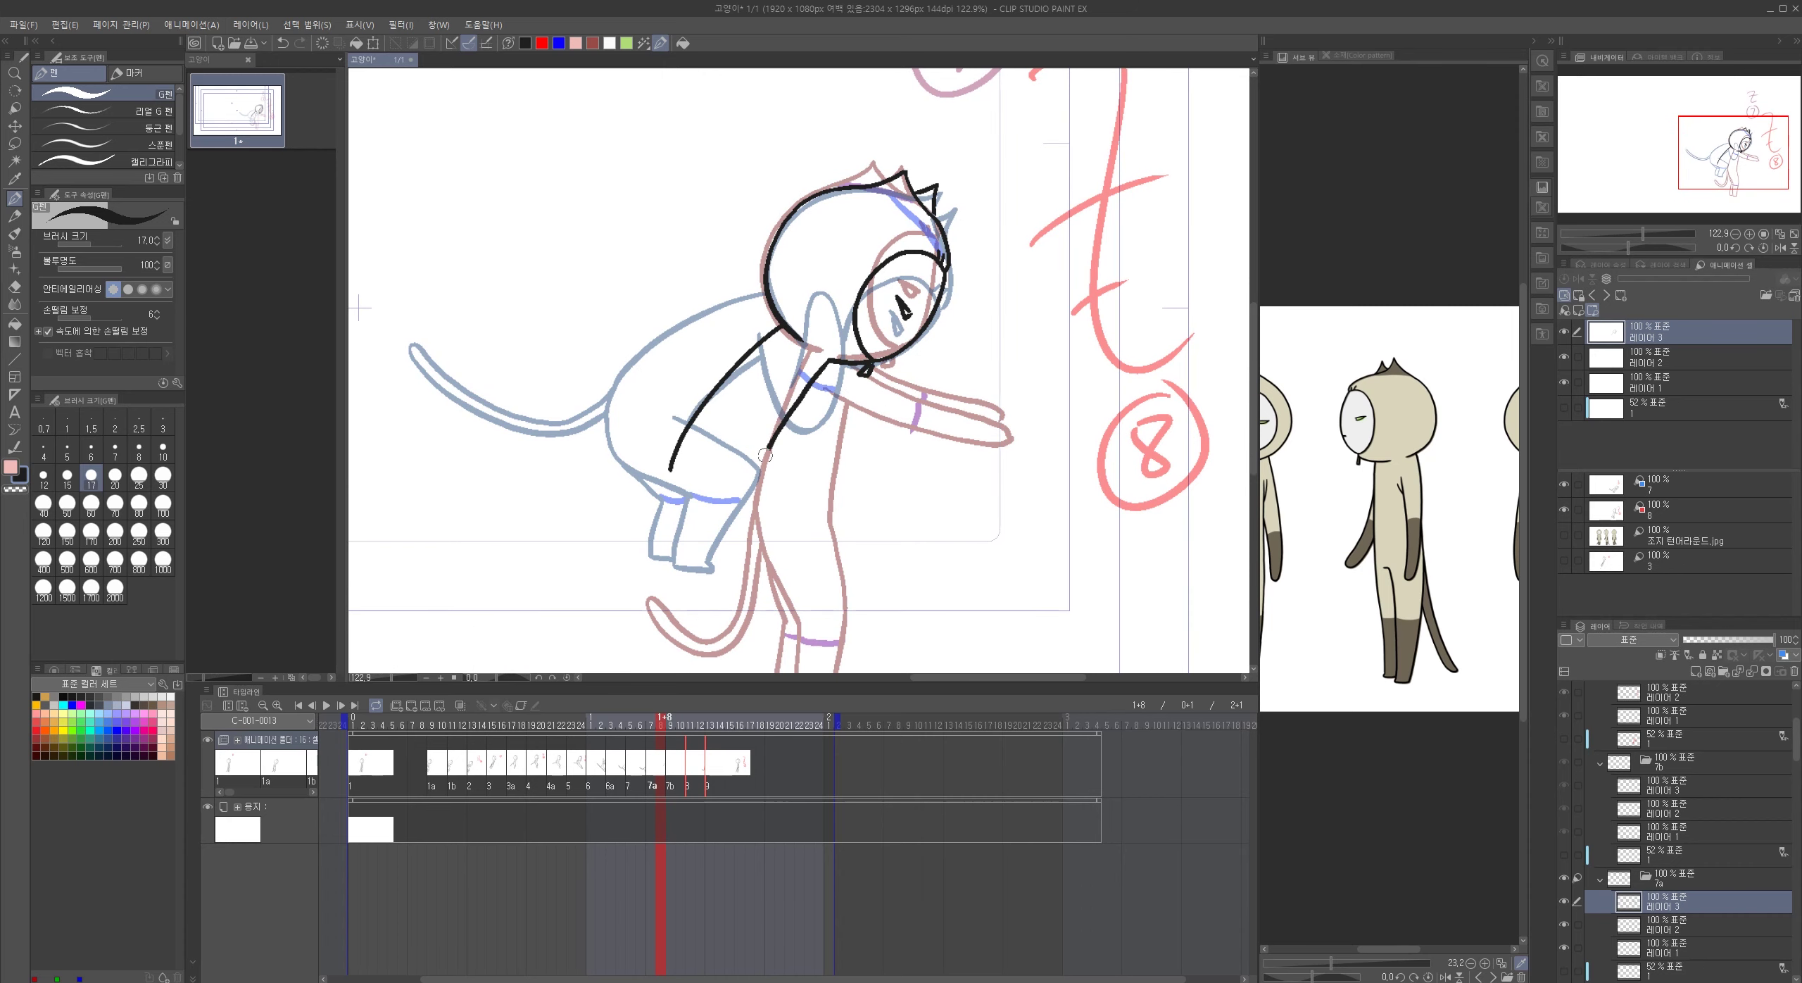
- Reset the positions of the cel 7 and cel 8 light-table references and move the cel 7a drawing between them
scroll(902, 471, "down", 4)
left_click(1669, 510)
left_click(1669, 484)
left_click(1564, 279)
key("k")
left_click_drag(914, 414, 952, 447)
- Draw the lower body, legs, feet and tail in black on layer 3 of cel 7a
scroll(960, 503, "up", 4)
left_click(15, 199)
mouse_move(803, 394)
left_mouse_down()
mouse_move(815, 331)
mouse_move(802, 526)
left_mouse_up()
mouse_move(801, 324)
left_mouse_down()
mouse_move(803, 526)
mouse_move(865, 517)
left_mouse_up()
mouse_move(942, 397)
left_mouse_down()
mouse_move(920, 466)
mouse_move(905, 406)
left_mouse_up()
scroll(985, 443, "down", 5)
scroll(918, 433, "up", 4)
left_click_drag(895, 427, 862, 576)
left_click_drag(792, 399, 831, 578)
left_click_drag(896, 451, 902, 567)
- Draw the raised and hanging arms and the small detached motion shapes in black on cel 7a, erasing overlapping lines
mouse_move(844, 374)
left_mouse_down()
mouse_move(880, 384)
mouse_move(838, 399)
mouse_move(859, 410)
left_mouse_up()
key("ctrl+z")
key("e")
mouse_move(893, 482)
left_mouse_down()
mouse_move(915, 357)
mouse_move(936, 359)
left_mouse_up()
key("p")
left_click_drag(947, 289, 935, 385)
mouse_move(820, 415)
left_mouse_down()
mouse_move(894, 414)
mouse_move(745, 410)
left_mouse_up()
left_click_drag(844, 457, 861, 463)
key("ctrl+z")
mouse_move(670, 373)
left_mouse_down()
mouse_move(914, 315)
mouse_move(820, 481)
mouse_move(930, 367)
left_mouse_up()
mouse_move(1028, 495)
left_mouse_down()
mouse_move(810, 535)
mouse_move(870, 620)
left_mouse_up()
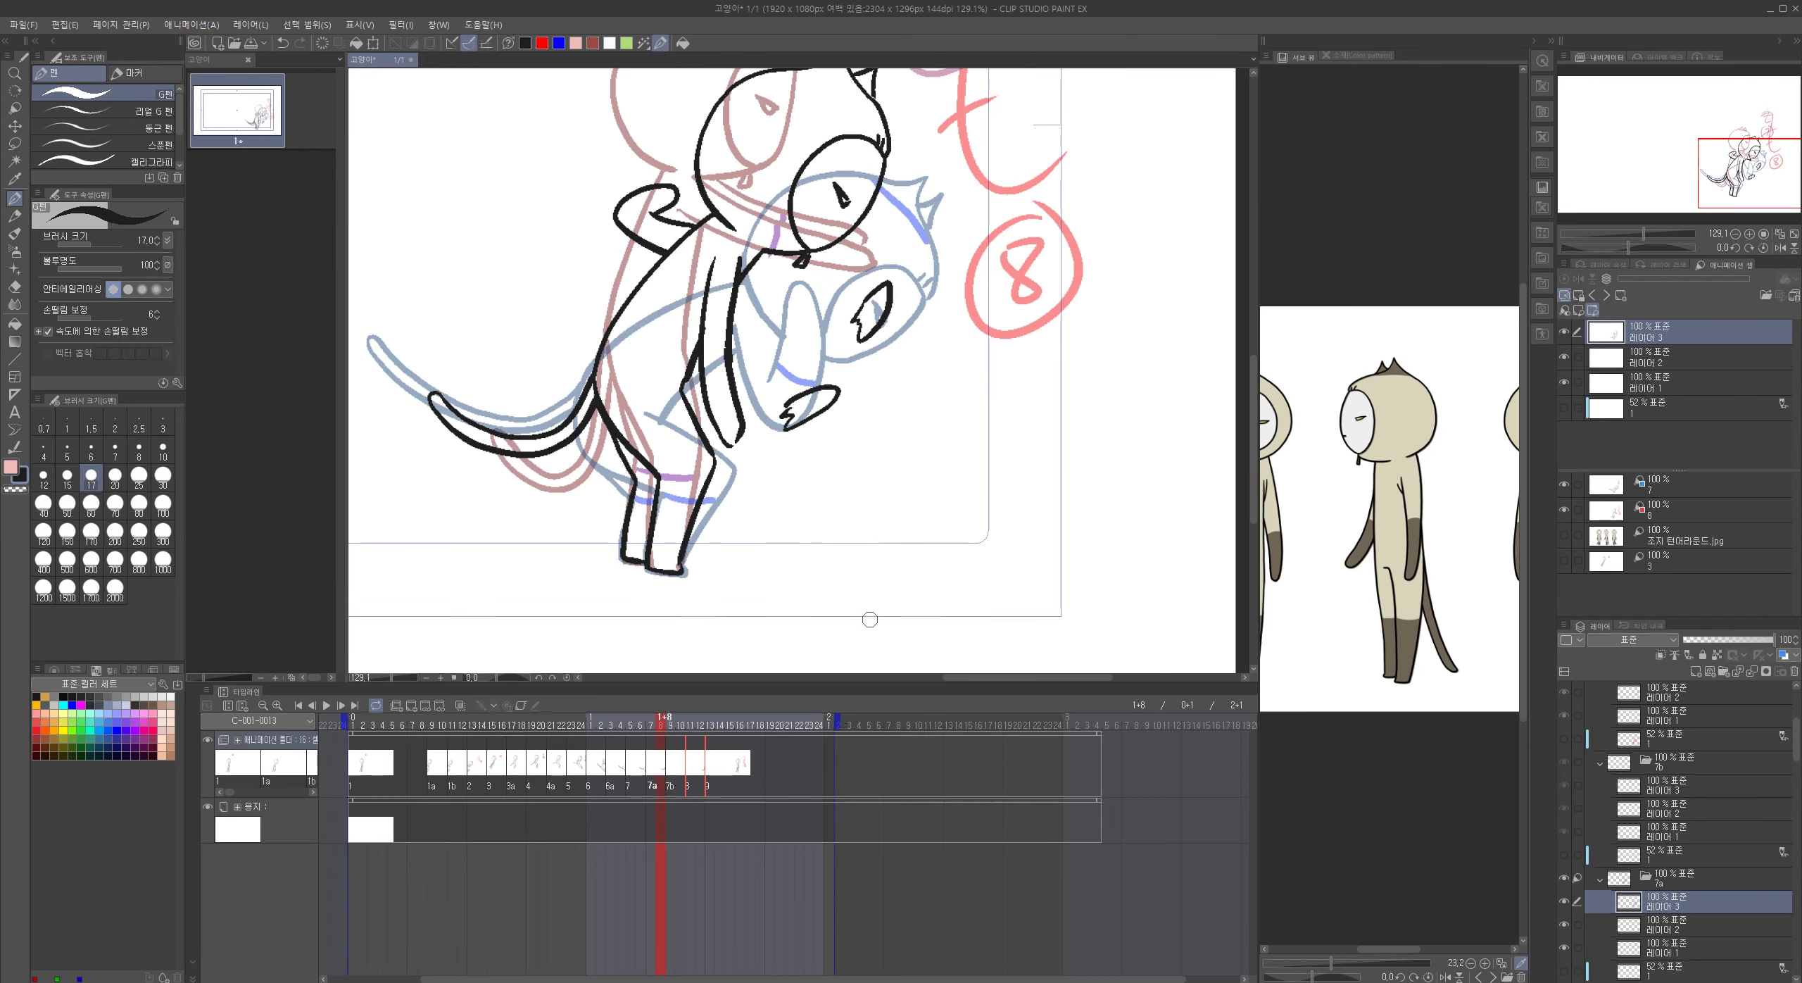
- Draw the blue colour-boundary lines on the legs, head and raised arm on layer 2 of cel 7a
key("alt+bracketleft")
left_click_drag(636, 481, 660, 485)
left_click_drag(809, 247, 736, 470)
left_click_drag(726, 293, 794, 320)
left_click_drag(873, 514, 854, 431)
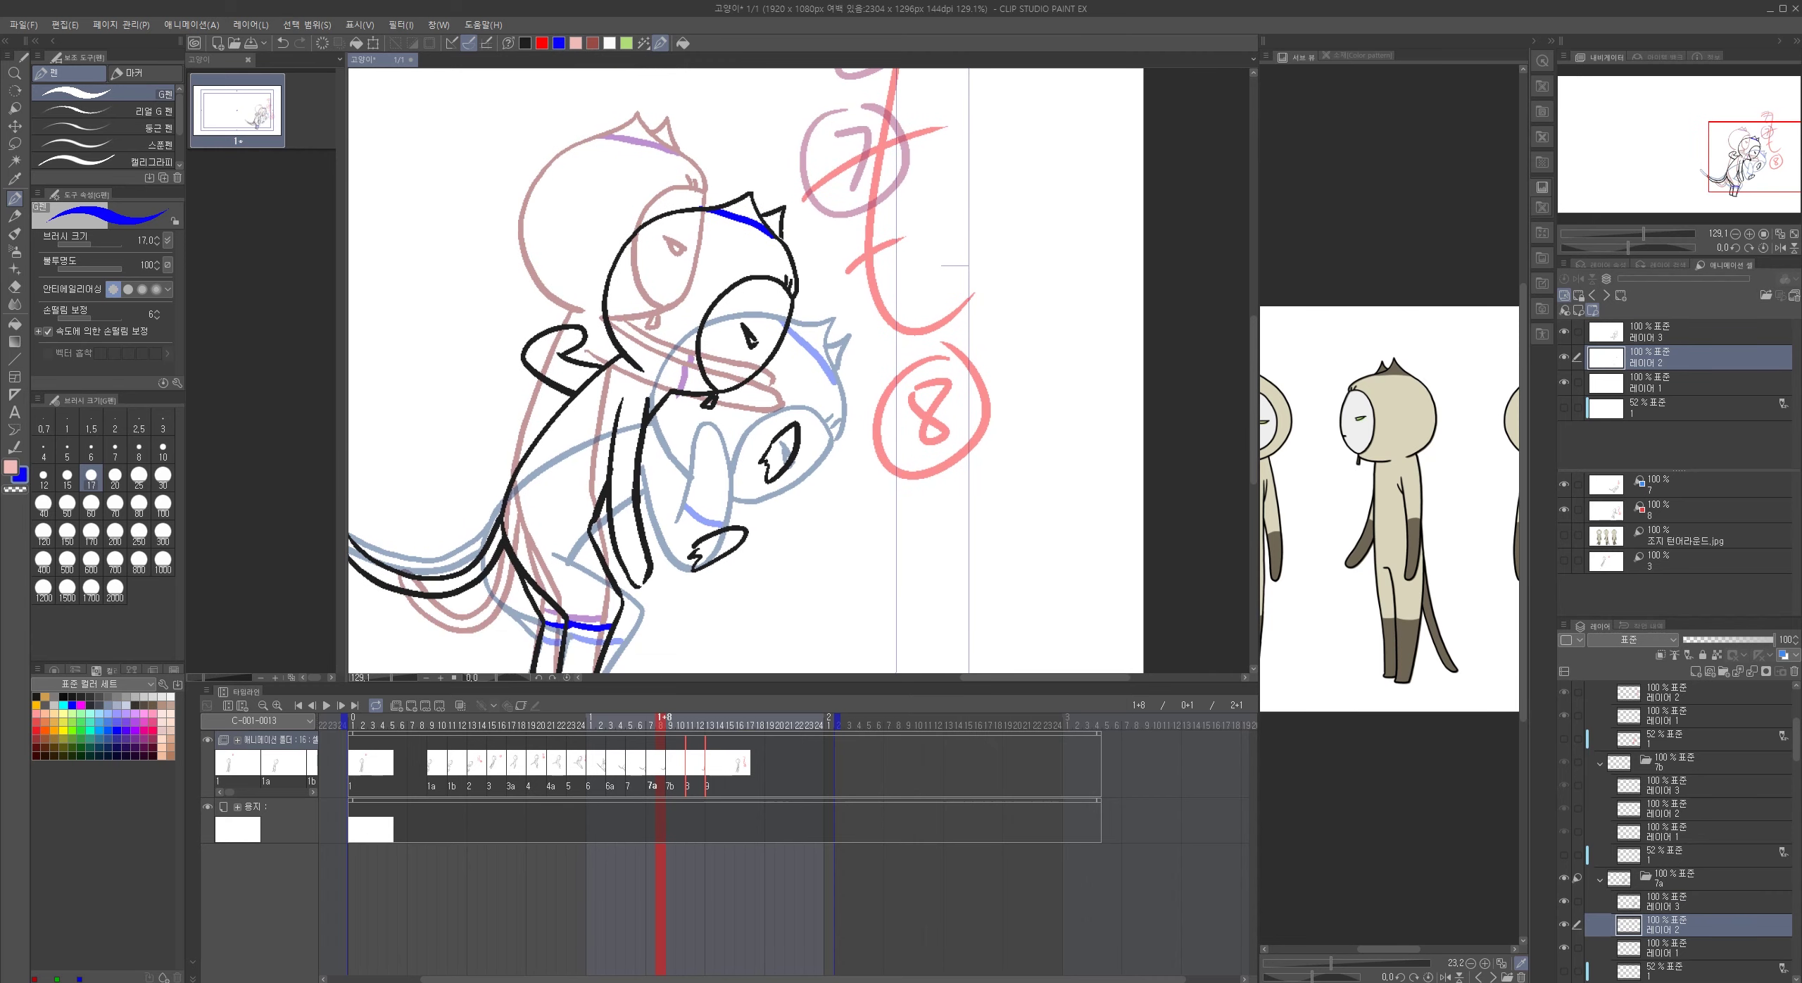
left_click_drag(561, 358, 549, 380)
- Go to cel 7b, set its blue light-table reference to cel 7a and move it over the cel 8 head
scroll(782, 545, "down", 6)
left_click(680, 718)
left_click(1679, 485)
left_click(1606, 296)
left_click_drag(772, 477, 746, 452)
- Draw the head outline, ears, face, eye and mouth in black on layer 3 of cel 7b
left_click(1646, 336)
scroll(749, 422, "up", 9)
left_click(525, 43)
mouse_move(623, 342)
left_mouse_down()
mouse_move(702, 328)
mouse_move(811, 486)
left_mouse_up()
left_click_drag(806, 486, 651, 560)
mouse_move(663, 588)
left_mouse_down()
mouse_move(677, 454)
mouse_move(698, 546)
left_mouse_up()
left_click_drag(819, 352, 710, 546)
left_click_drag(734, 411, 766, 439)
mouse_move(693, 549)
left_mouse_down()
mouse_move(704, 569)
mouse_move(611, 553)
left_mouse_up()
- Draw the back and front lines of the upper body in black on cel 7b
mouse_move(553, 517)
left_mouse_down()
mouse_move(646, 207)
mouse_move(579, 530)
mouse_move(734, 179)
left_mouse_up()
key("ctrl+z")
mouse_move(711, 182)
left_mouse_down()
mouse_move(549, 493)
mouse_move(556, 551)
left_mouse_up()
mouse_move(811, 227)
left_mouse_down()
mouse_move(726, 420)
mouse_move(713, 539)
left_mouse_up()
- Reset the positions of the cel 7a and cel 8 light-table references and move the cel 7b drawing between them
scroll(739, 479, "down", 8)
left_click(1653, 510)
left_click(1653, 486)
left_click(1565, 279)
scroll(876, 422, "up", 5)
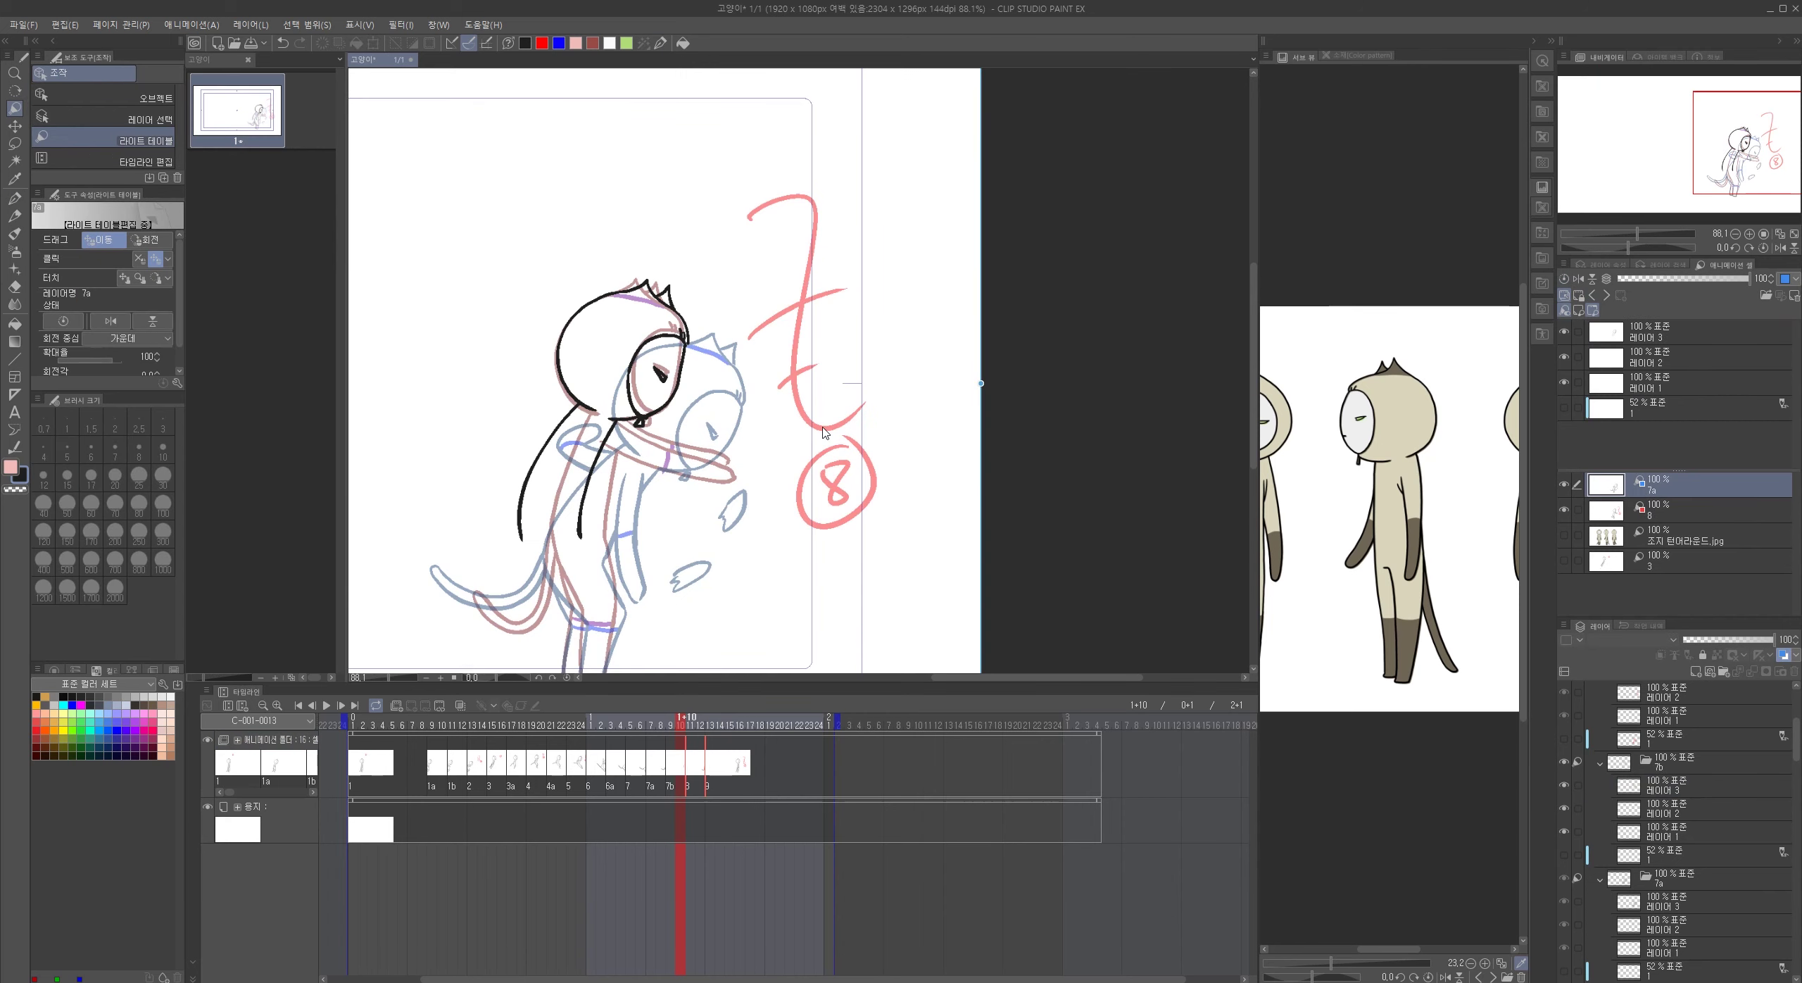
key("k")
key("ctrl+z")
mouse_move(737, 460)
left_mouse_down()
mouse_move(766, 483)
mouse_move(716, 522)
mouse_move(788, 322)
left_mouse_up()
left_click(1652, 330)
- Draw the lower body, legs and tail in black on layer 3 of cel 7b
scroll(715, 523, "up", 3)
key("p")
left_click_drag(502, 359, 561, 487)
mouse_move(562, 484)
left_mouse_down()
mouse_move(603, 553)
mouse_move(623, 486)
left_mouse_up()
left_click_drag(606, 384, 623, 484)
left_click_drag(506, 400, 553, 598)
left_click_drag(493, 507, 746, 524)
mouse_move(590, 445)
left_mouse_down()
mouse_move(752, 372)
mouse_move(693, 489)
mouse_move(590, 444)
left_mouse_up()
left_click_drag(945, 504, 728, 632)
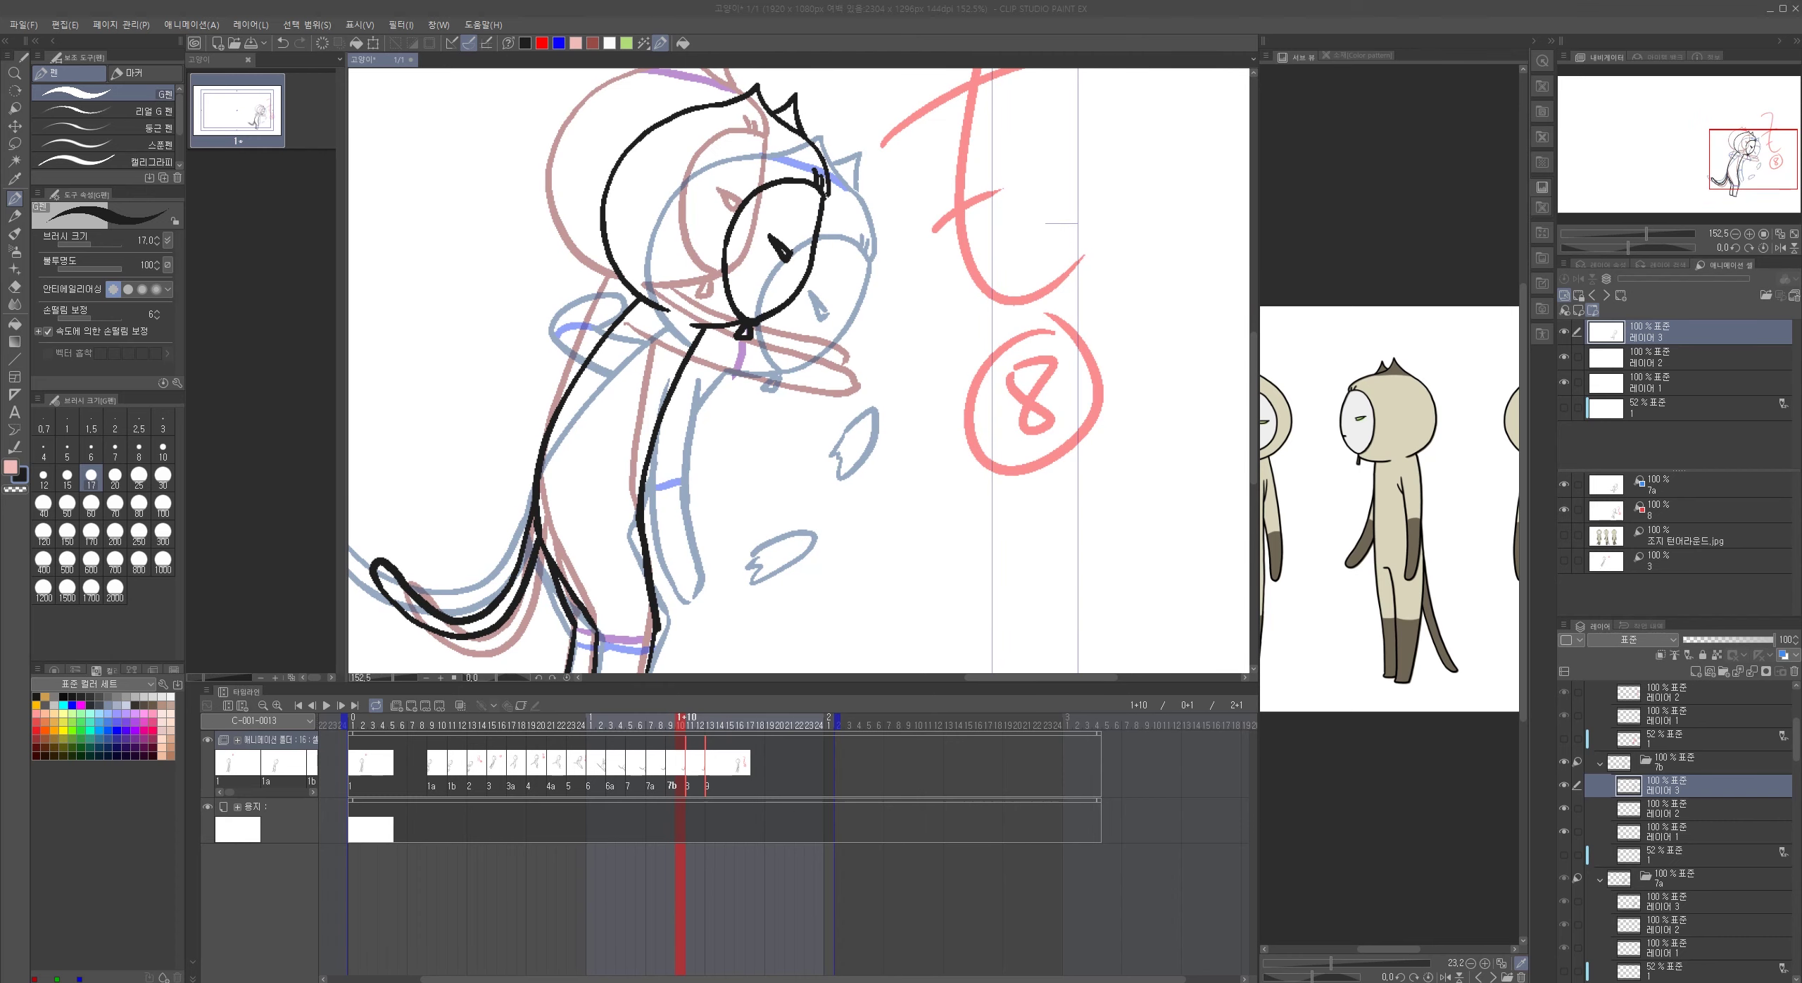
- Draw the raised arm, the hanging arm and the small detached motion shapes in black on cel 7b
left_click_drag(616, 358, 656, 312)
left_click_drag(549, 352, 502, 376)
mouse_move(452, 391)
left_mouse_down()
mouse_move(435, 438)
mouse_move(460, 415)
left_mouse_up()
key("ctrl+z")
mouse_move(662, 381)
left_mouse_down()
mouse_move(671, 549)
mouse_move(691, 559)
left_mouse_up()
left_click_drag(752, 440, 759, 424)
left_click_drag(770, 315, 781, 341)
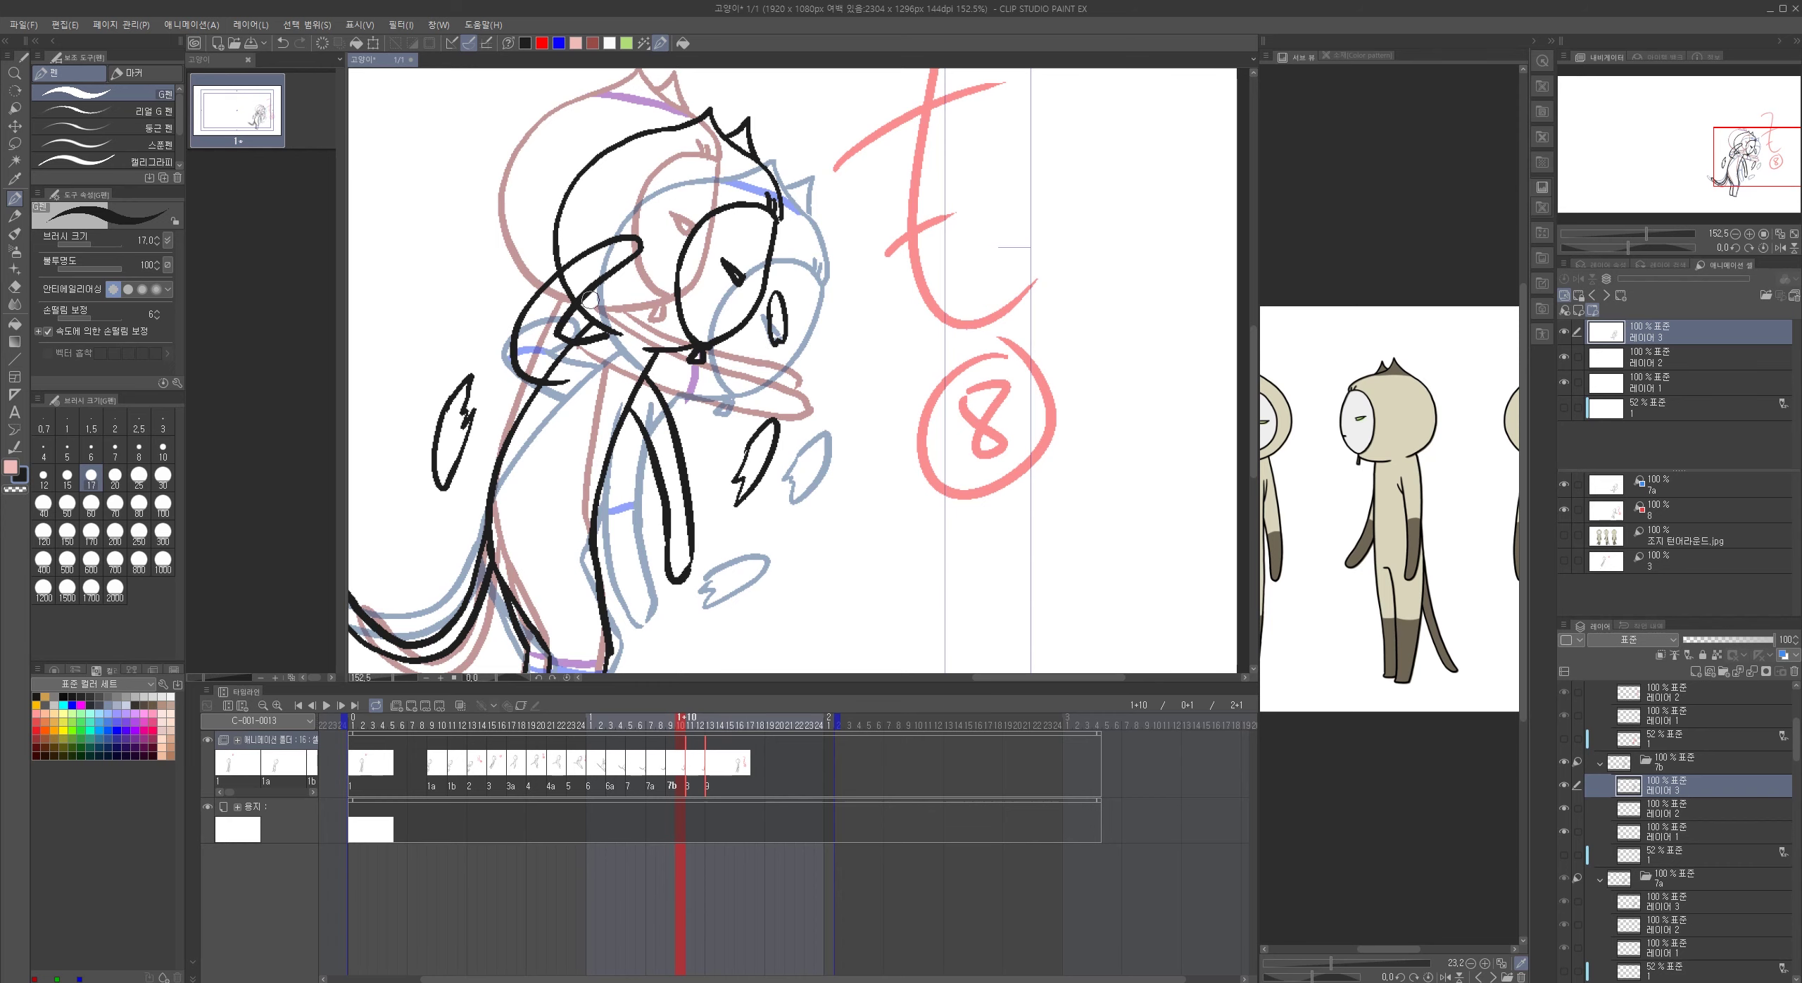
key("e")
- Draw the blue colour-boundary lines on the head, arms and legs on layer 2 of cel 7b
scroll(779, 454, "down", 5)
key("alt+[")
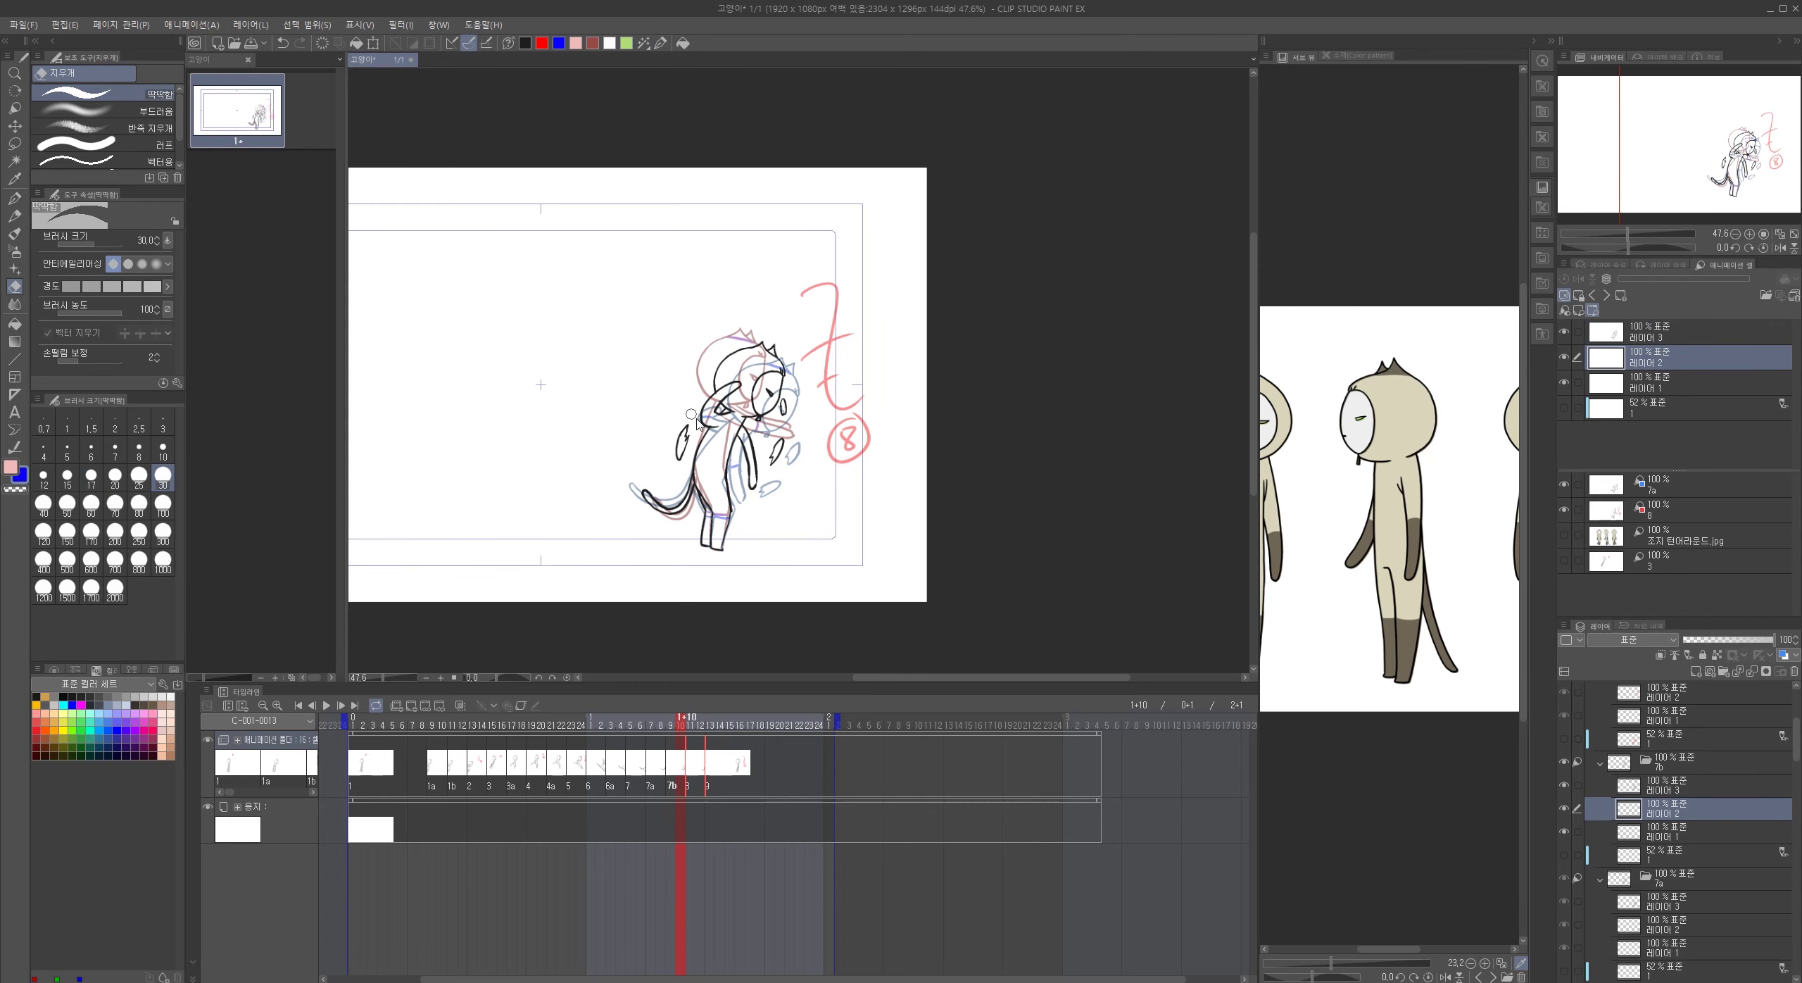
scroll(711, 431, "up", 5)
key("p")
left_click_drag(654, 307, 685, 336)
left_click_drag(809, 503, 836, 508)
left_click_drag(767, 633, 788, 405)
left_click_drag(711, 496, 773, 502)
left_click_drag(838, 155, 637, 588)
left_click_drag(615, 318, 742, 352)
left_click_drag(786, 558, 838, 247)
- Shift cel 9 later on the timeline and add two in-between cels, 8a and 8b, after cel 8
scroll(832, 541, "down", 5)
left_click(699, 728)
left_click(711, 766)
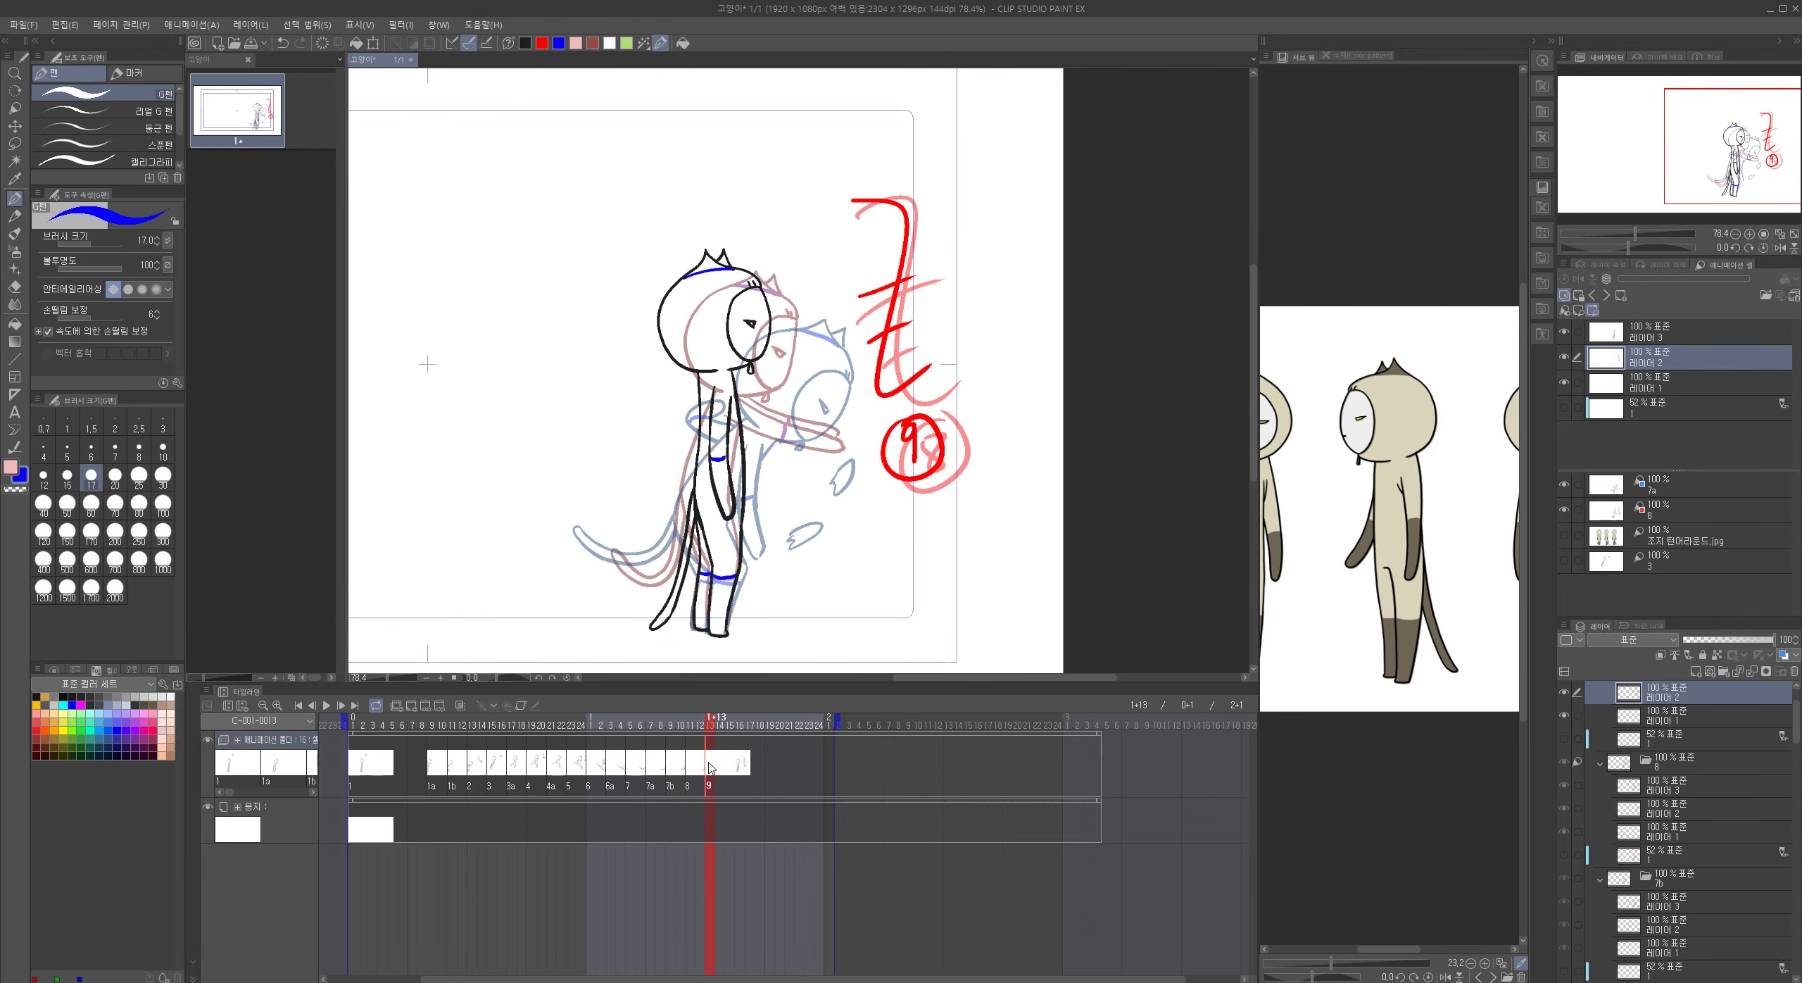
left_click_drag(747, 765, 748, 766)
key("n")
key("Right")
key("Right")
key("n")
key("Left")
- Set the blue light-table reference of cel 8a to cel 9 and move it over the cel 8 head
left_click(1690, 484)
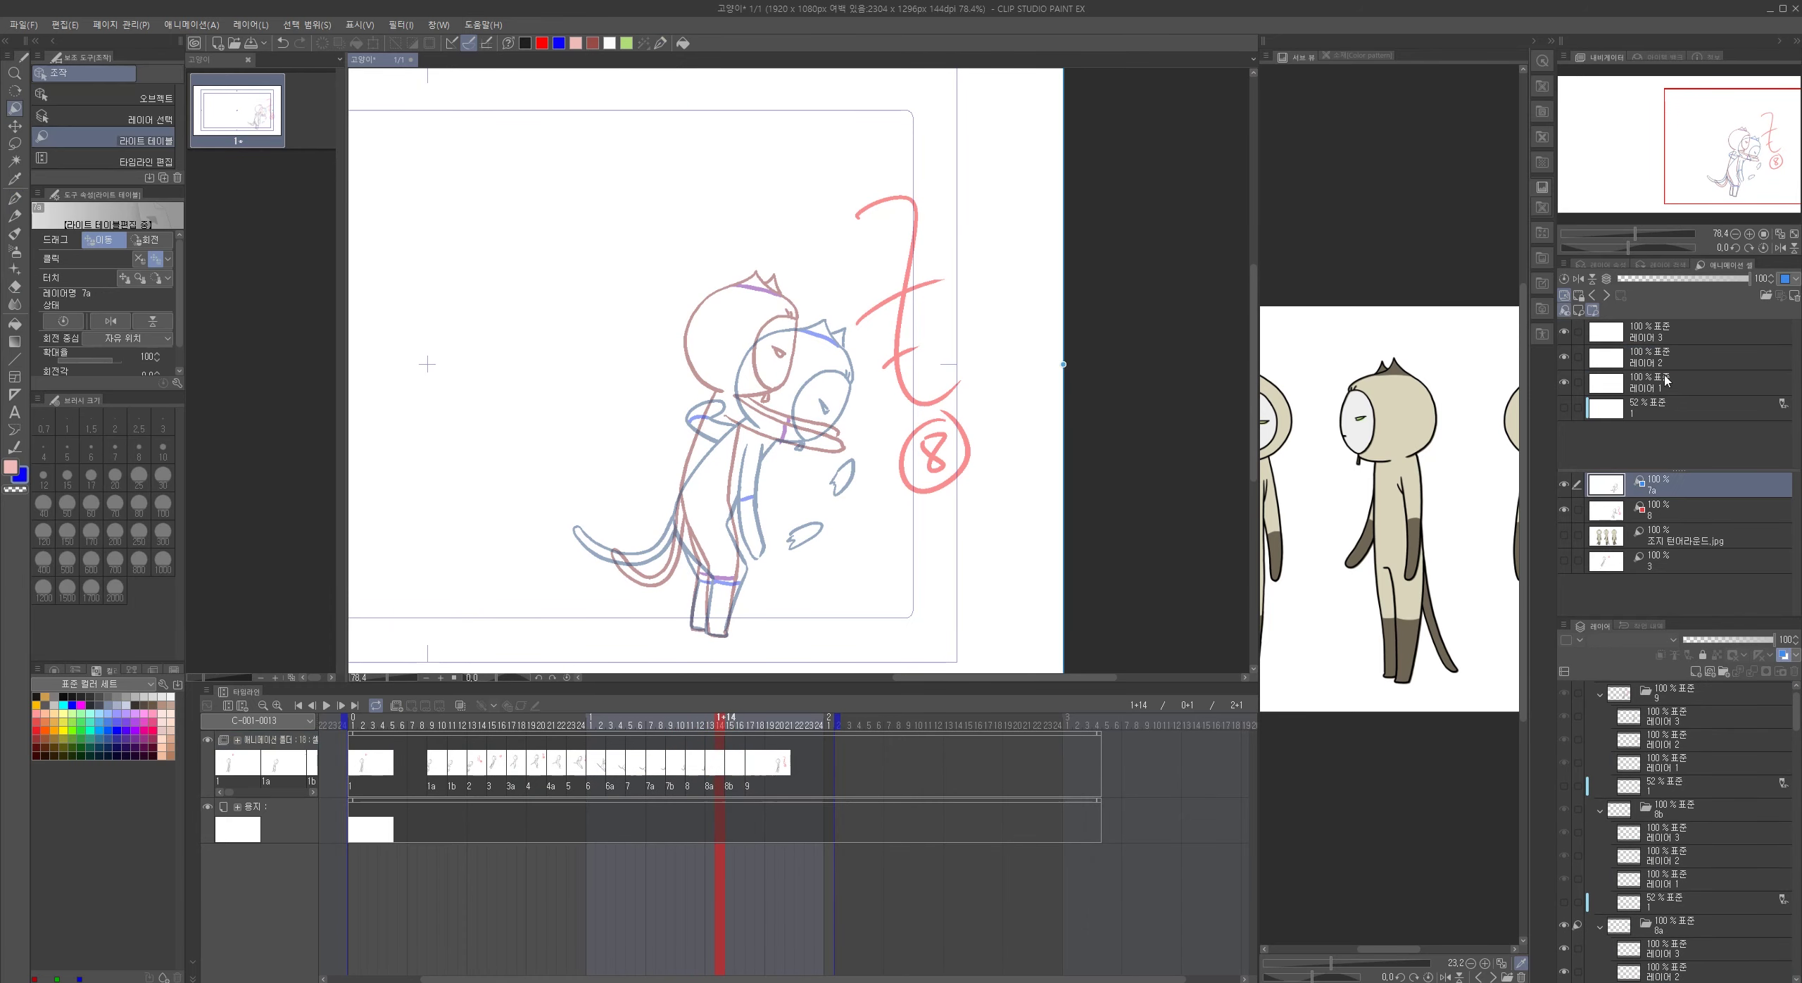
left_click(1606, 297)
left_click(1606, 297)
mouse_move(839, 443)
left_mouse_down()
mouse_move(811, 426)
mouse_move(887, 486)
left_mouse_up()
- Draw the head, ears, face and upper-body lines in black on layer 3 of cel 8a
left_click(1690, 332)
key("p")
scroll(781, 320, "up", 5)
left_click(525, 43)
mouse_move(566, 261)
left_mouse_down()
mouse_move(671, 176)
mouse_move(821, 309)
left_mouse_up()
mouse_move(821, 307)
left_mouse_down()
mouse_move(732, 507)
mouse_move(769, 530)
left_mouse_up()
mouse_move(821, 308)
left_mouse_down()
mouse_move(819, 464)
mouse_move(772, 529)
left_mouse_up()
left_click_drag(751, 404, 791, 413)
left_click_drag(697, 214, 750, 240)
mouse_move(584, 255)
left_mouse_down()
mouse_move(663, 176)
mouse_move(720, 468)
left_mouse_up()
left_click_drag(848, 454, 750, 470)
mouse_move(831, 462)
left_mouse_down()
mouse_move(804, 274)
mouse_move(721, 450)
left_mouse_up()
- Reset the positions of the cel 9 and cel 8 light-table references and move the cel 8a drawing between them
scroll(835, 479, "down", 5)
left_click(1647, 485)
left_click(1647, 510, "shift")
left_click(1565, 279)
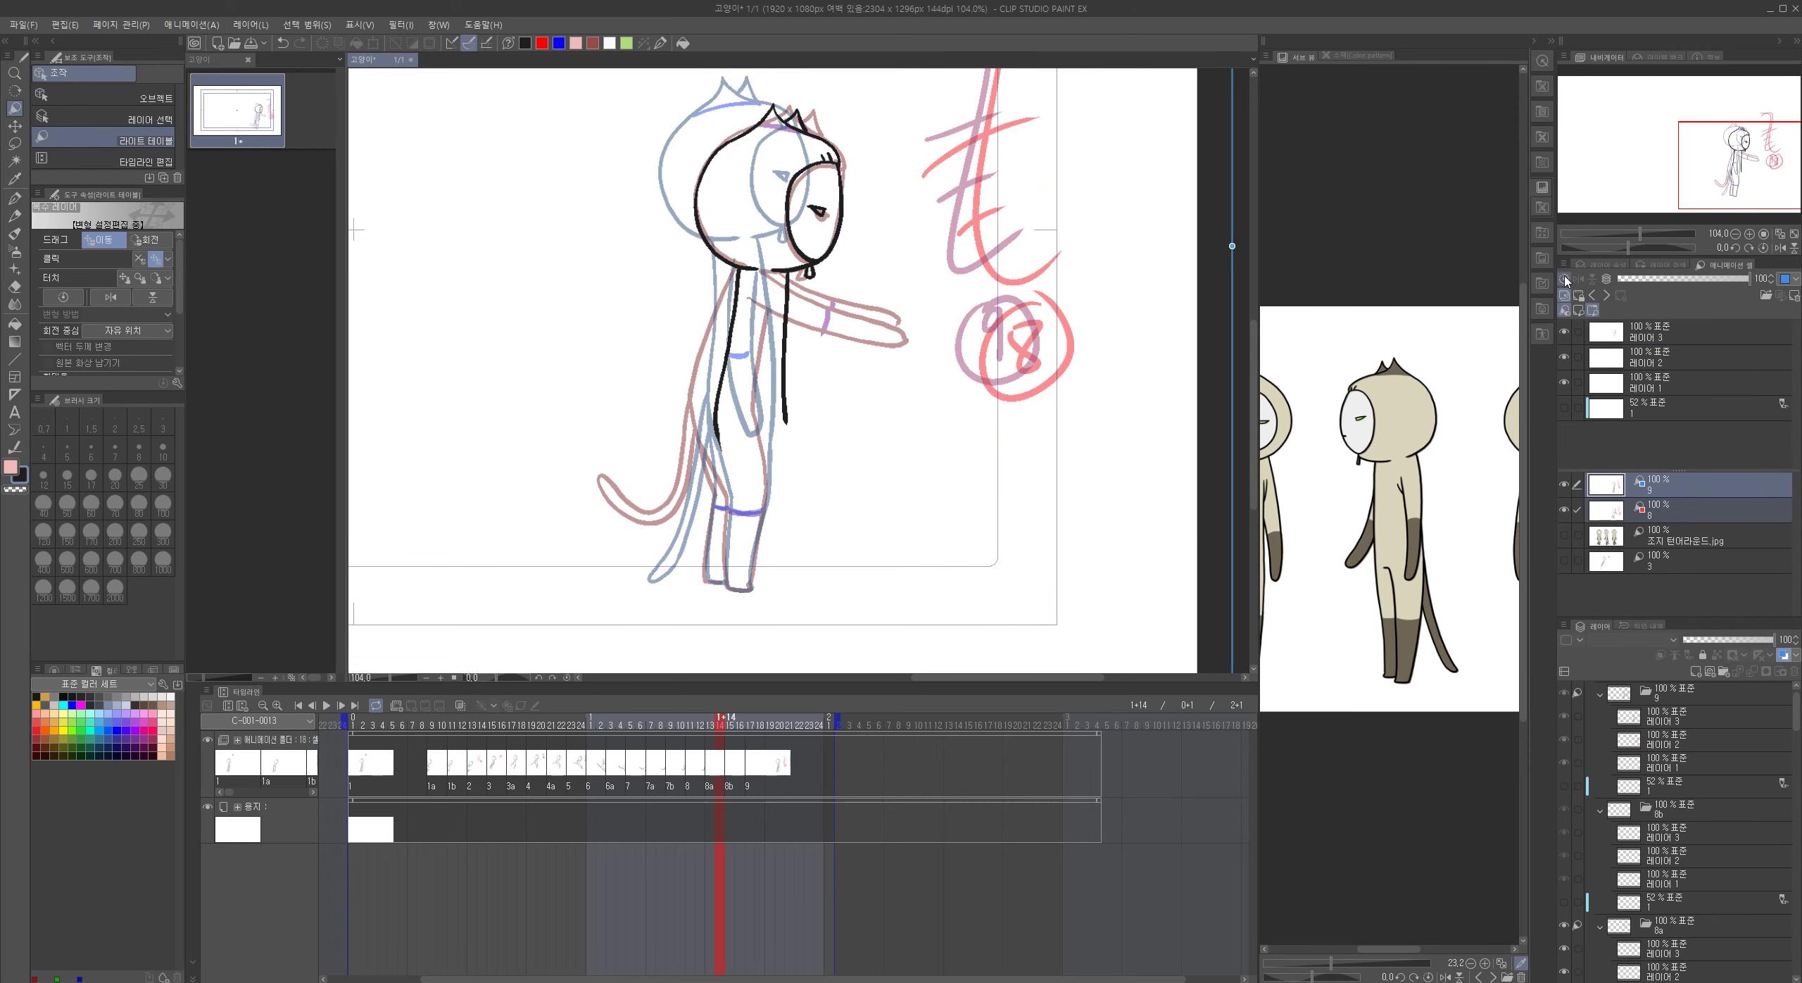
left_click(1647, 510)
left_click(15, 126)
left_click(1676, 332)
left_click_drag(820, 269, 816, 392)
left_click_drag(816, 391, 800, 375)
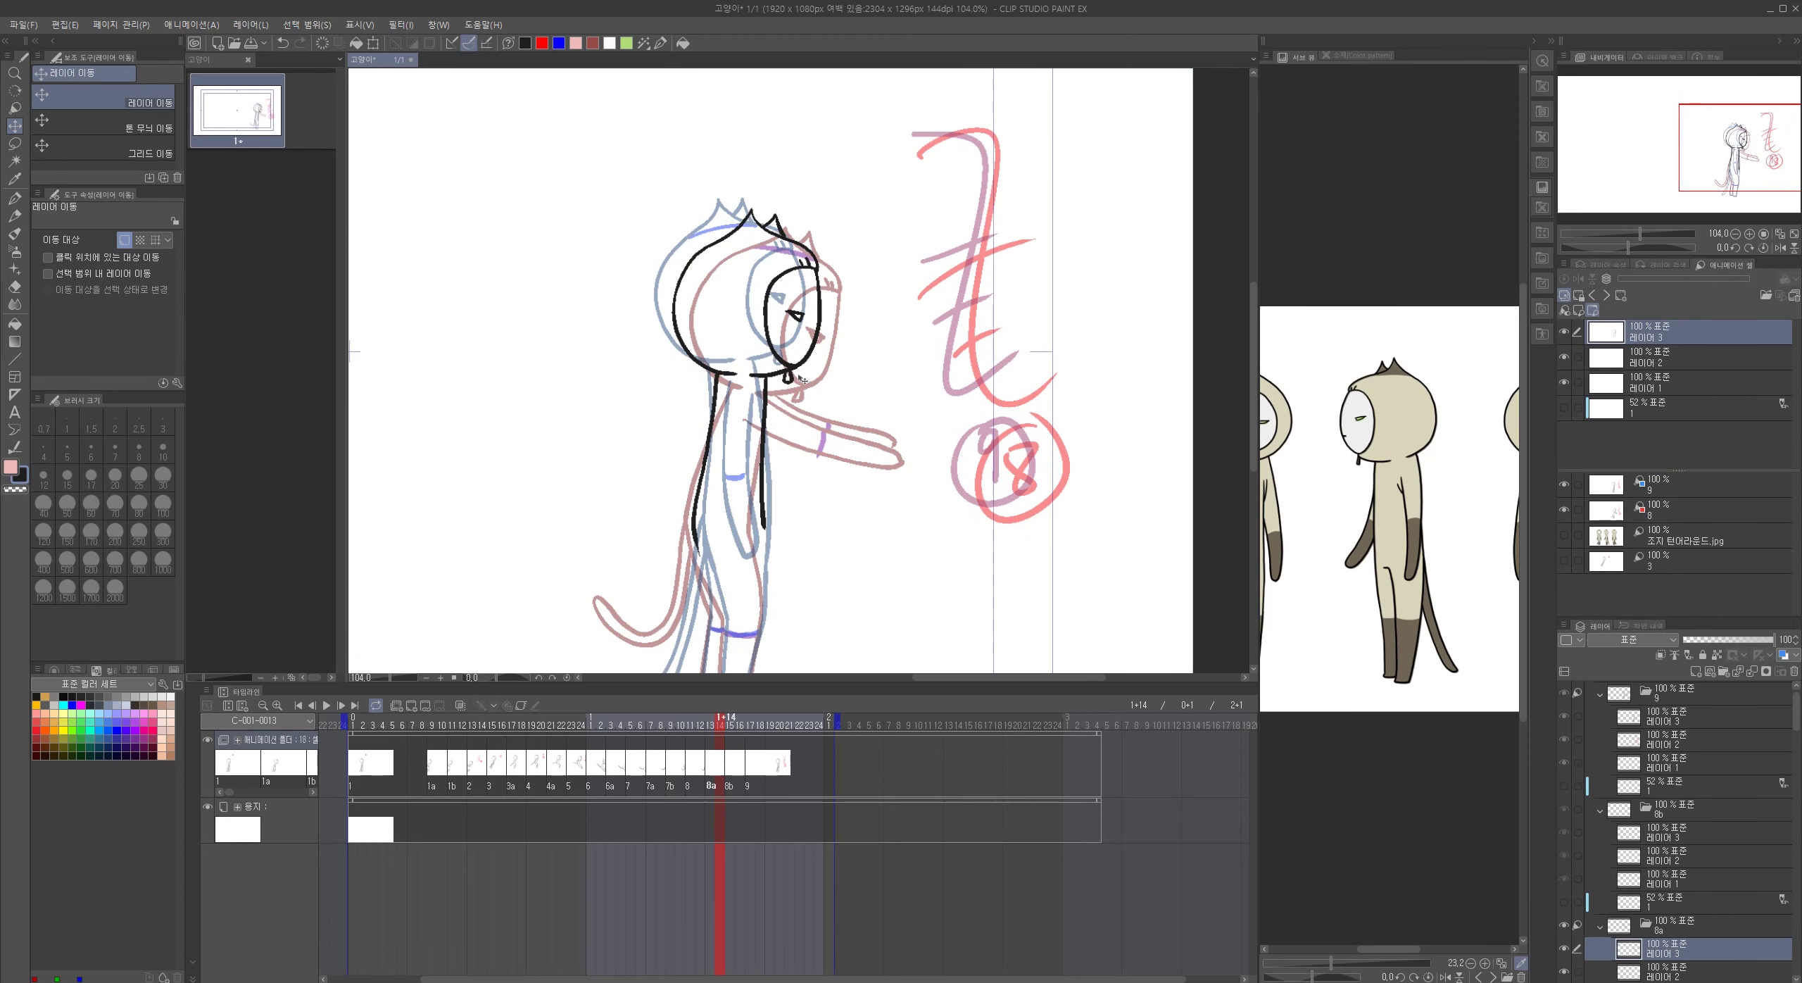
- Draw the cat's forward arm in black on layer 3 of cel 8a
left_click(16, 198)
scroll(901, 521, "up", 5)
mouse_move(634, 331)
left_mouse_down()
mouse_move(783, 536)
mouse_move(788, 507)
left_mouse_up()
key("ctrl+z")
left_click_drag(670, 312, 791, 534)
left_click_drag(689, 338, 796, 518)
key("e")
- Draw the cat's legs and curved tail in black on layer 3 of cel 8a
key("p")
mouse_move(679, 517)
left_mouse_down()
mouse_move(718, 306)
mouse_move(695, 613)
left_mouse_up()
mouse_move(616, 348)
left_mouse_down()
mouse_move(657, 560)
mouse_move(692, 615)
left_mouse_up()
left_click_drag(626, 383, 654, 603)
left_click_drag(633, 422, 734, 434)
mouse_move(707, 316)
left_mouse_down()
mouse_move(646, 556)
mouse_move(666, 539)
left_mouse_up()
left_click_drag(708, 365, 669, 539)
left_click_drag(669, 395, 590, 536)
- Draw the blue colour-boundary lines on the head, arm and legs on layer 2 of cel 8a
key("alt+bracketleft")
left_click(560, 46)
left_click_drag(745, 382, 775, 356)
left_click_drag(784, 510, 809, 355)
left_click_drag(682, 481, 750, 487)
left_click_drag(880, 450, 817, 559)
mouse_move(761, 430)
left_mouse_down()
mouse_move(838, 437)
mouse_move(746, 397)
mouse_move(777, 370)
mouse_move(827, 402)
mouse_move(794, 443)
left_mouse_up()
- Switch to cel 8b, set its red light-table reference to cel 8a, and ready layer 3 for black line work
left_click(739, 766)
left_click(1668, 509)
left_click(1606, 295)
key("alt+bracketright")
left_click(526, 44)
left_click(1654, 489)
left_click(1649, 337)
key("ctrl+plus")
key("ctrl+plus")
key("ctrl+plus")
- Draw the cat's head outline, ears, face and eye in black on layer 3 of cel 8b
mouse_move(623, 300)
left_mouse_down()
mouse_move(509, 627)
mouse_move(511, 488)
left_mouse_up()
left_click_drag(496, 504, 635, 544)
left_click_drag(608, 171, 768, 292)
mouse_move(767, 293)
left_mouse_down()
mouse_move(722, 297)
mouse_move(724, 523)
left_mouse_up()
mouse_move(769, 294)
left_mouse_down()
mouse_move(780, 366)
mouse_move(652, 545)
mouse_move(722, 529)
left_mouse_up()
left_click_drag(706, 395, 739, 414)
mouse_move(706, 394)
left_mouse_down()
mouse_move(747, 401)
mouse_move(755, 460)
left_mouse_up()
left_click_drag(639, 264, 679, 266)
left_click_drag(738, 328, 756, 347)
left_click_drag(768, 620, 757, 352)
- Draw the upper-body and arm lines in black on layer 3 of cel 8b
left_click_drag(873, 446, 817, 454)
mouse_move(638, 295)
left_mouse_down()
mouse_move(738, 558)
mouse_move(743, 543)
left_mouse_up()
mouse_move(607, 263)
left_mouse_down()
mouse_move(587, 456)
mouse_move(603, 569)
left_mouse_up()
left_click_drag(691, 265, 728, 513)
left_click_drag(694, 526, 692, 406)
- Adjust the light-table reference position and move the layer 3 drawing of cel 8b between cels 8a and 9
left_click(1565, 309)
left_click(1564, 278)
left_click_drag(908, 451, 806, 451)
left_click_drag(796, 310, 811, 470)
key("k")
left_click(1649, 332)
left_click_drag(812, 469, 901, 469)
left_click_drag(838, 564, 838, 316)
- Draw the remaining lower body, legs and tail in black on layer 3 of cel 8b
key("p")
left_click_drag(657, 394, 714, 643)
left_click_drag(748, 452, 719, 637)
mouse_move(653, 391)
left_mouse_down()
mouse_move(660, 456)
mouse_move(577, 579)
left_mouse_up()
left_click_drag(654, 376, 619, 556)
left_click_drag(669, 310, 628, 552)
- Draw the blue colour-boundary lines on layer 2 of cel 8b
left_click(559, 43)
key("alt+bracketleft")
left_click_drag(719, 506, 734, 275)
left_click_drag(646, 535, 713, 541)
- Play the animation and scrub through cels 7a to 9 to check the timing of the new in-betweens
left_click_drag(837, 722, 819, 724)
scroll(814, 726, "down", 2)
left_click(326, 705)
scroll(795, 498, "down", 8)
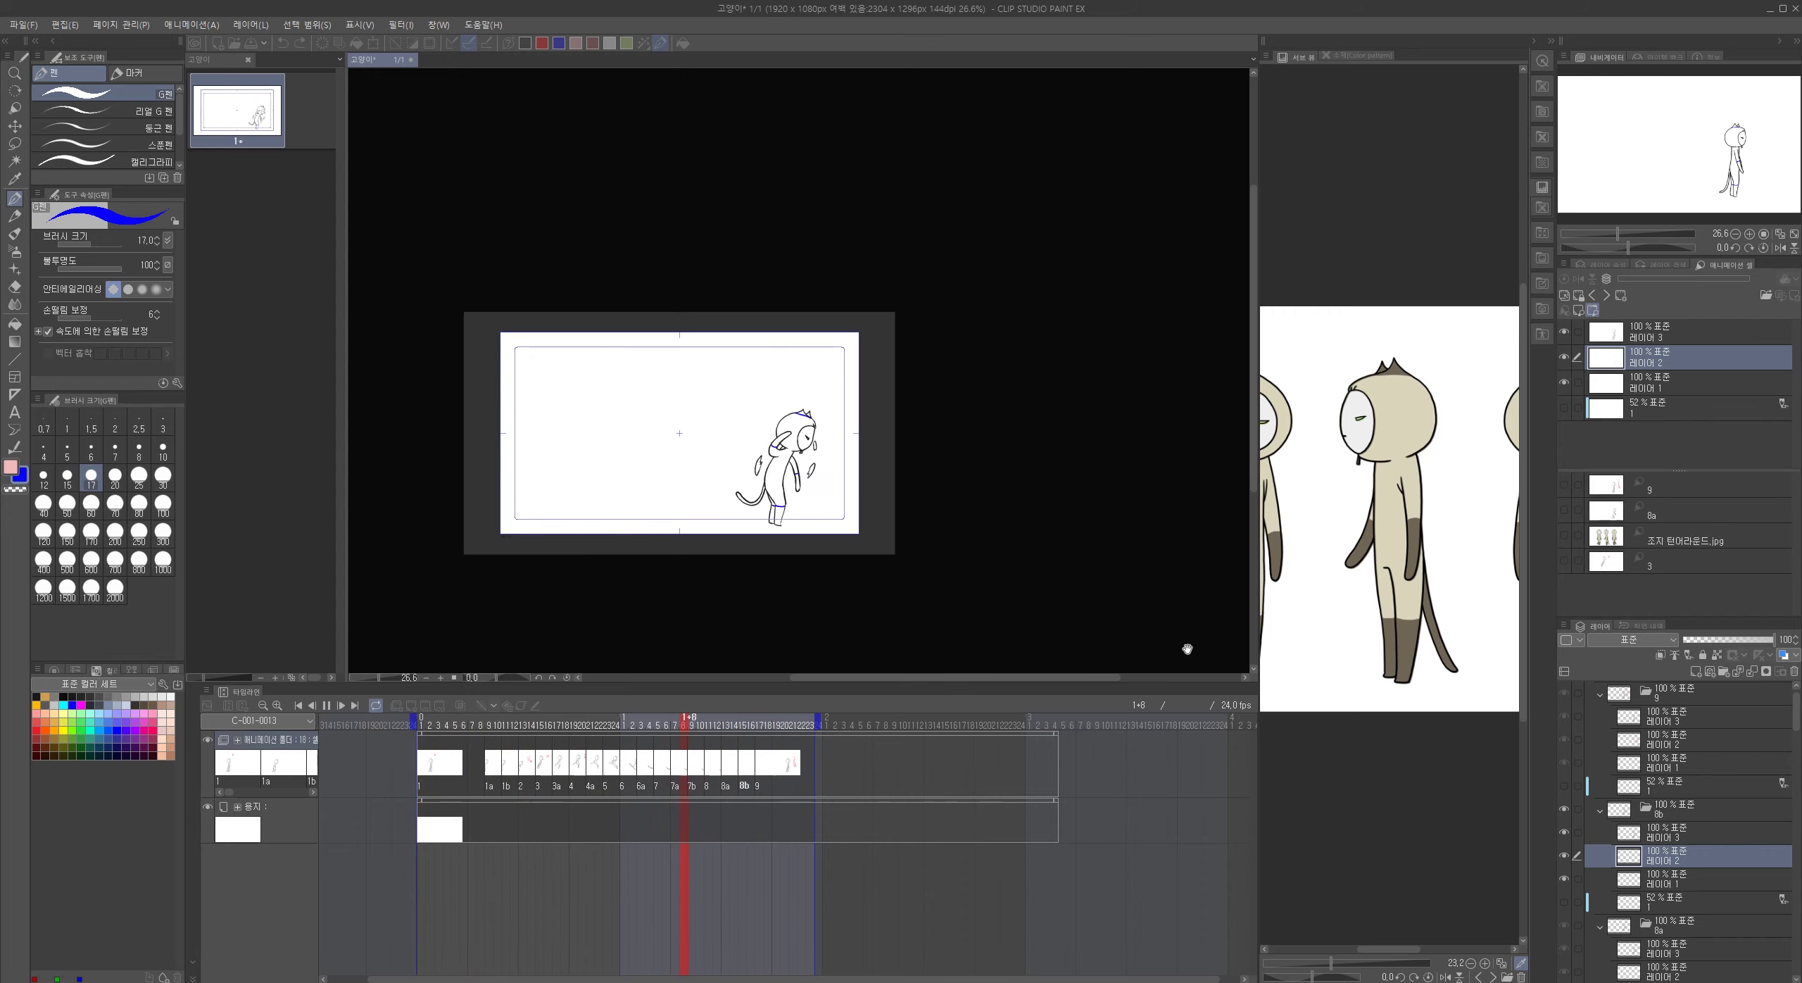
left_click_drag(767, 730, 673, 730)
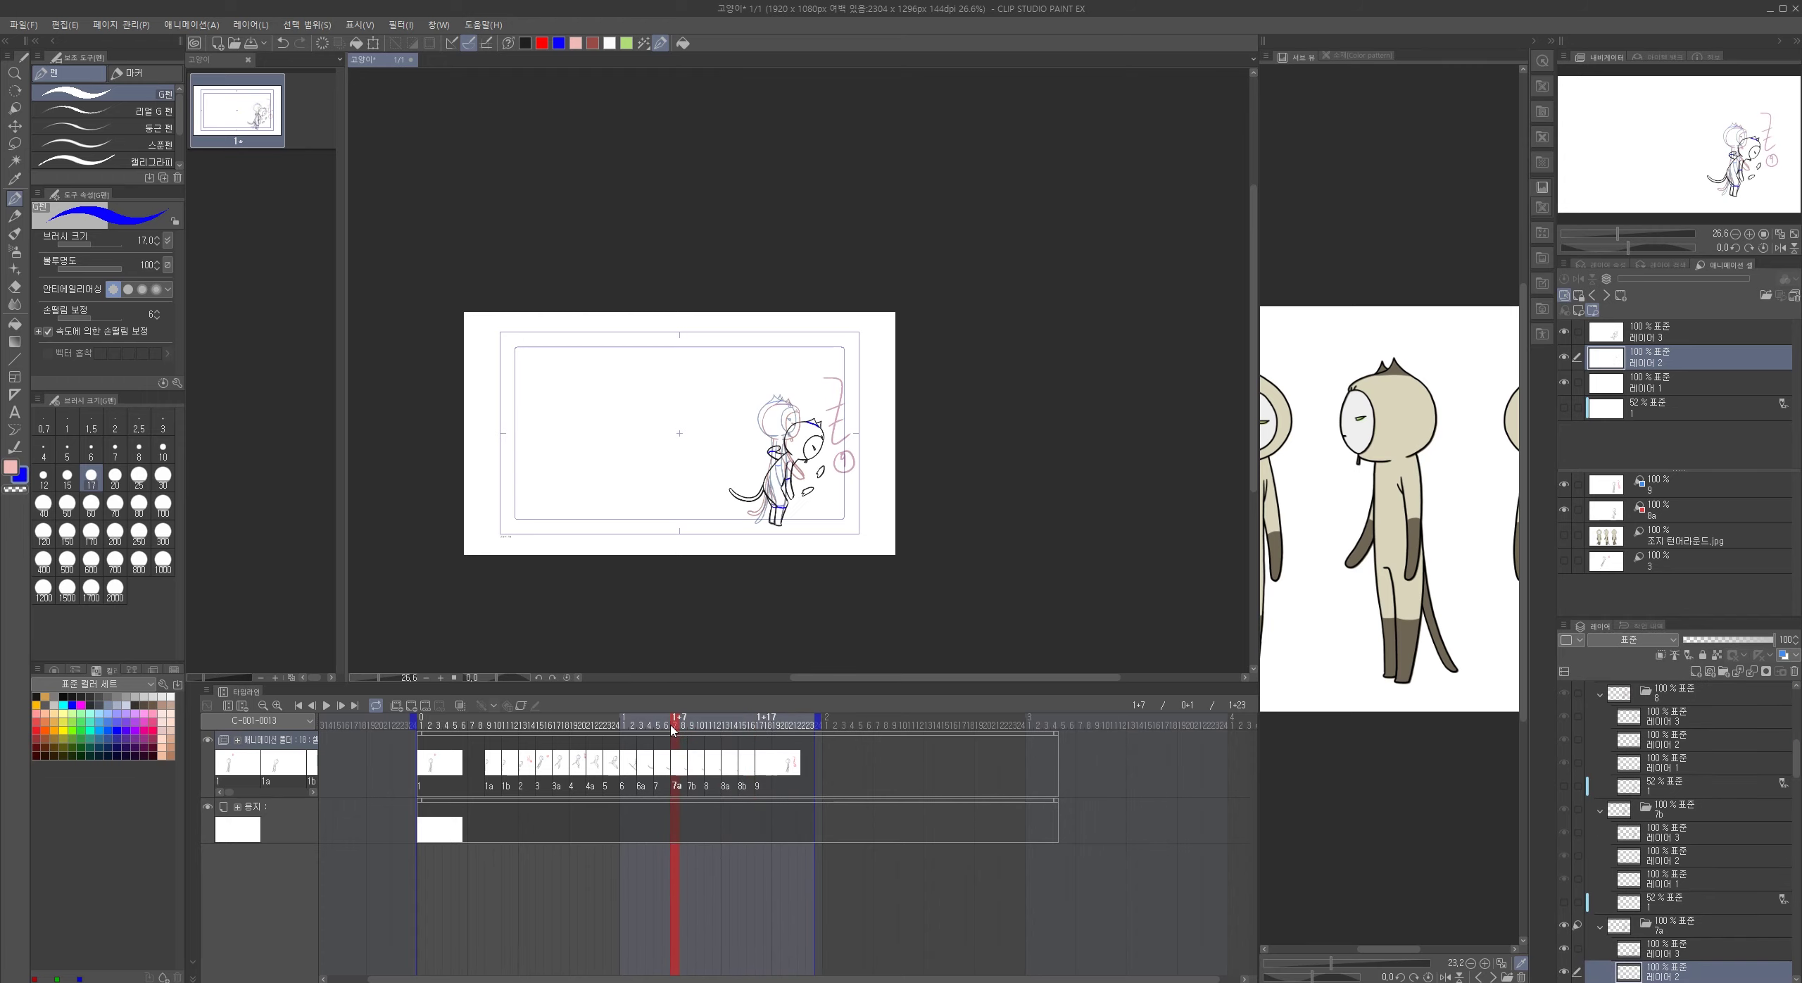
left_click(737, 729)
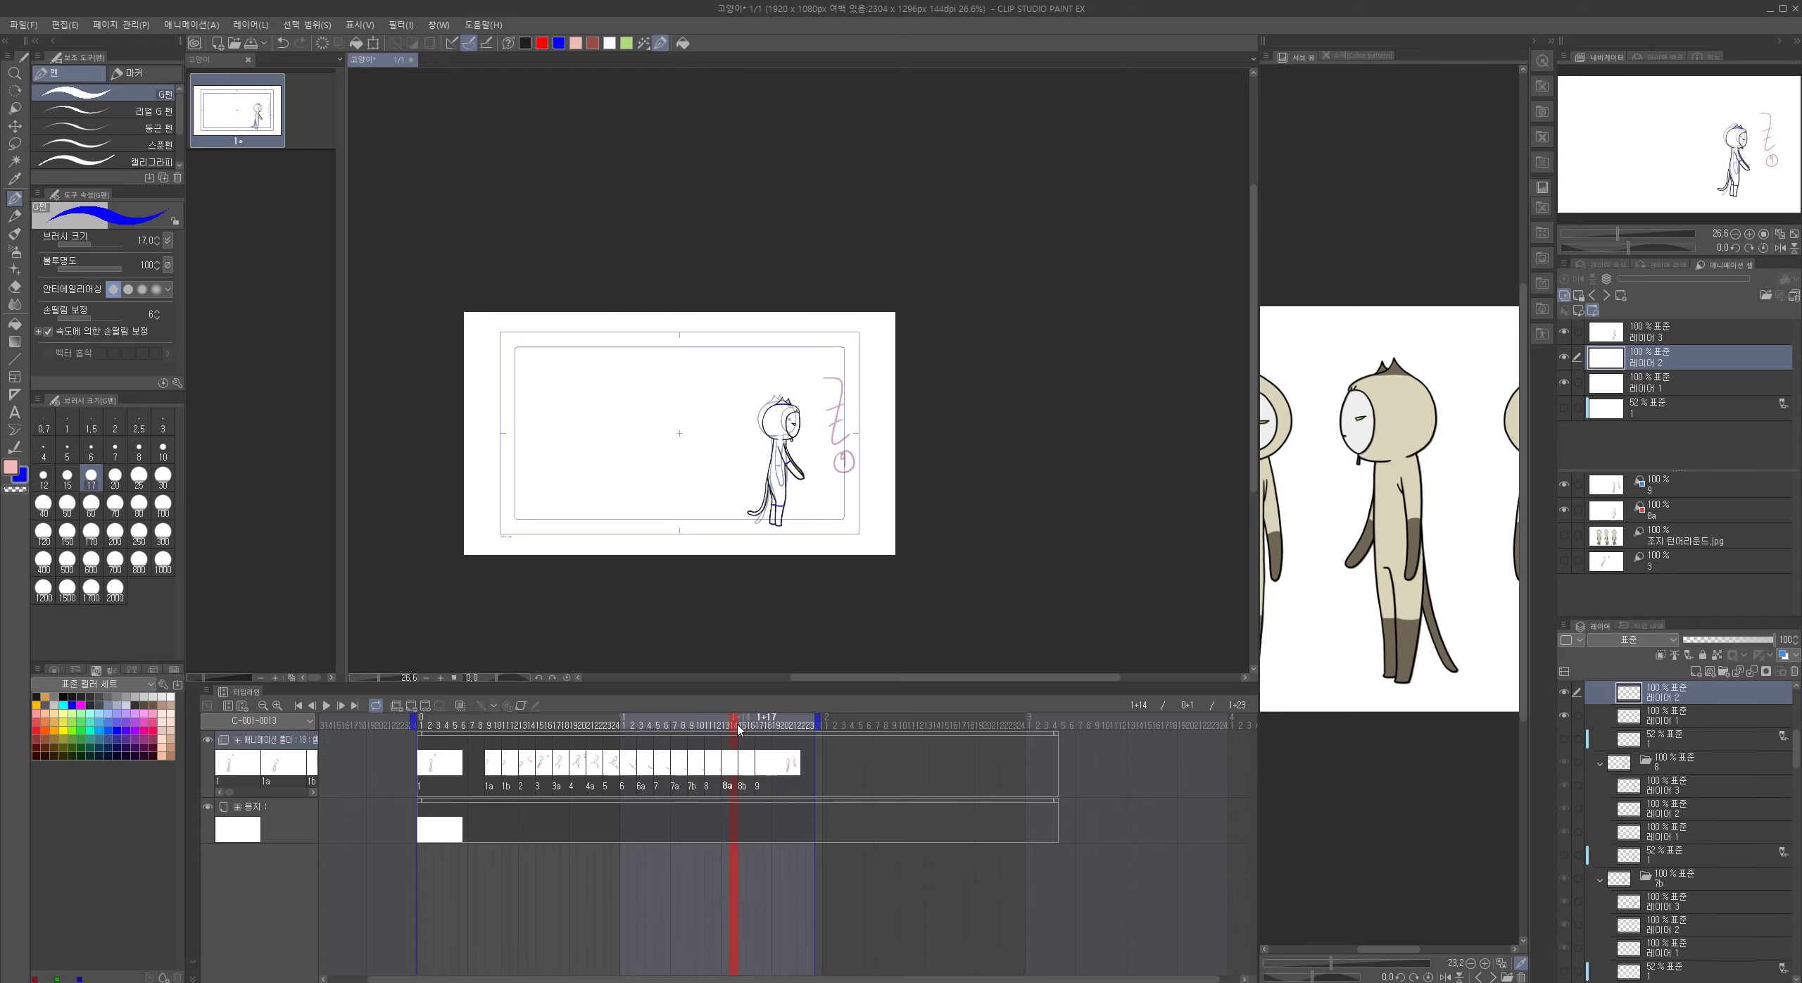
left_click(768, 728)
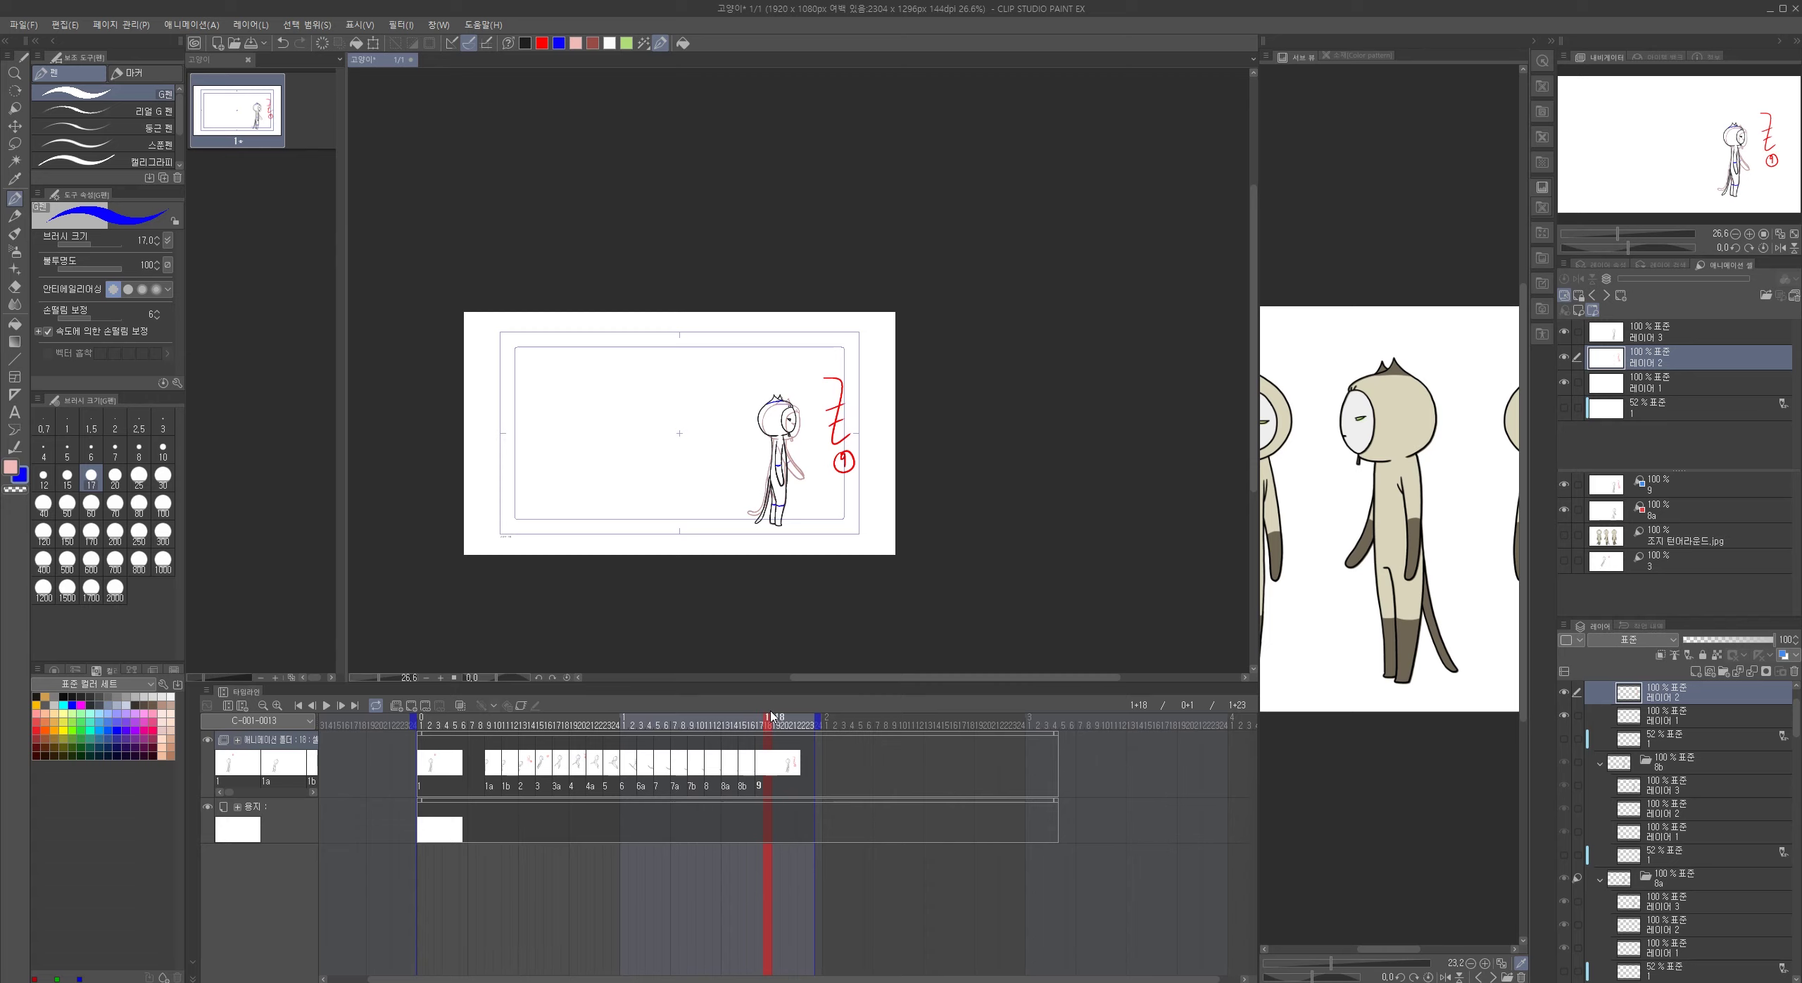
left_click_drag(776, 729, 374, 716)
left_click(327, 706)
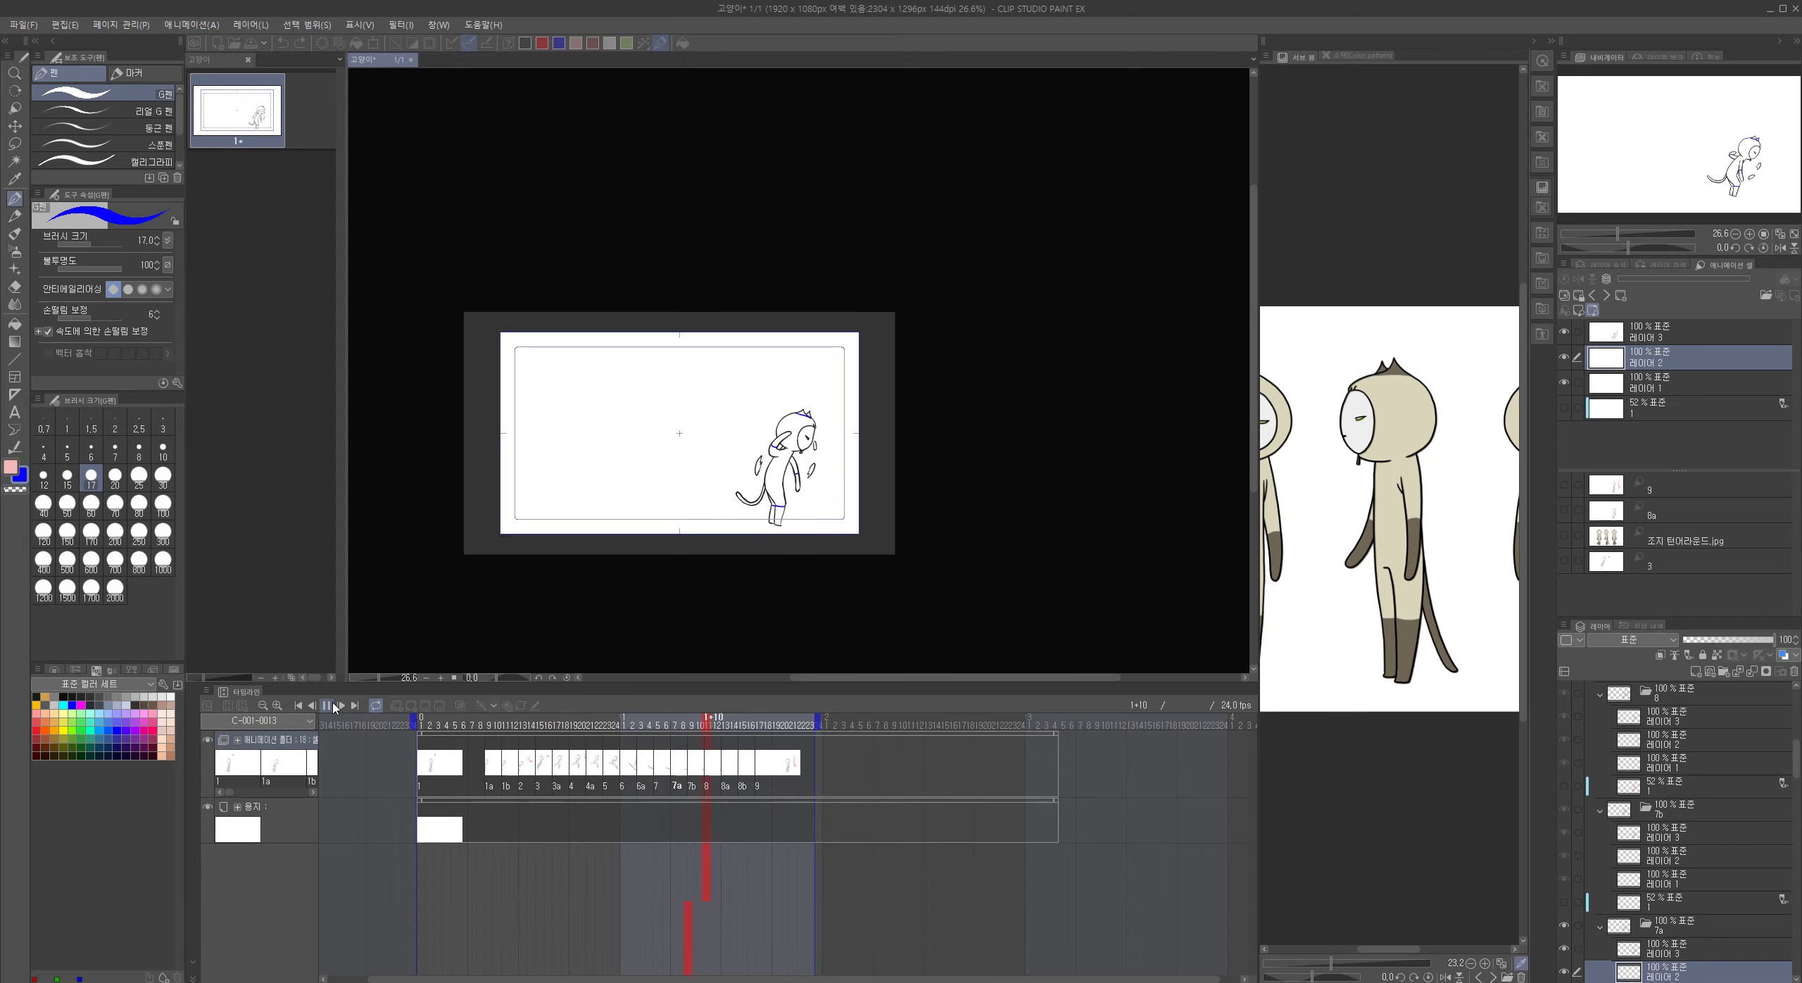
- Erase the cat's tail on layer 3 of cel 8 and shift the cel 9 light-table reference slightly left
mouse_move(734, 737)
left_mouse_down()
mouse_move(656, 730)
mouse_move(709, 730)
left_mouse_up()
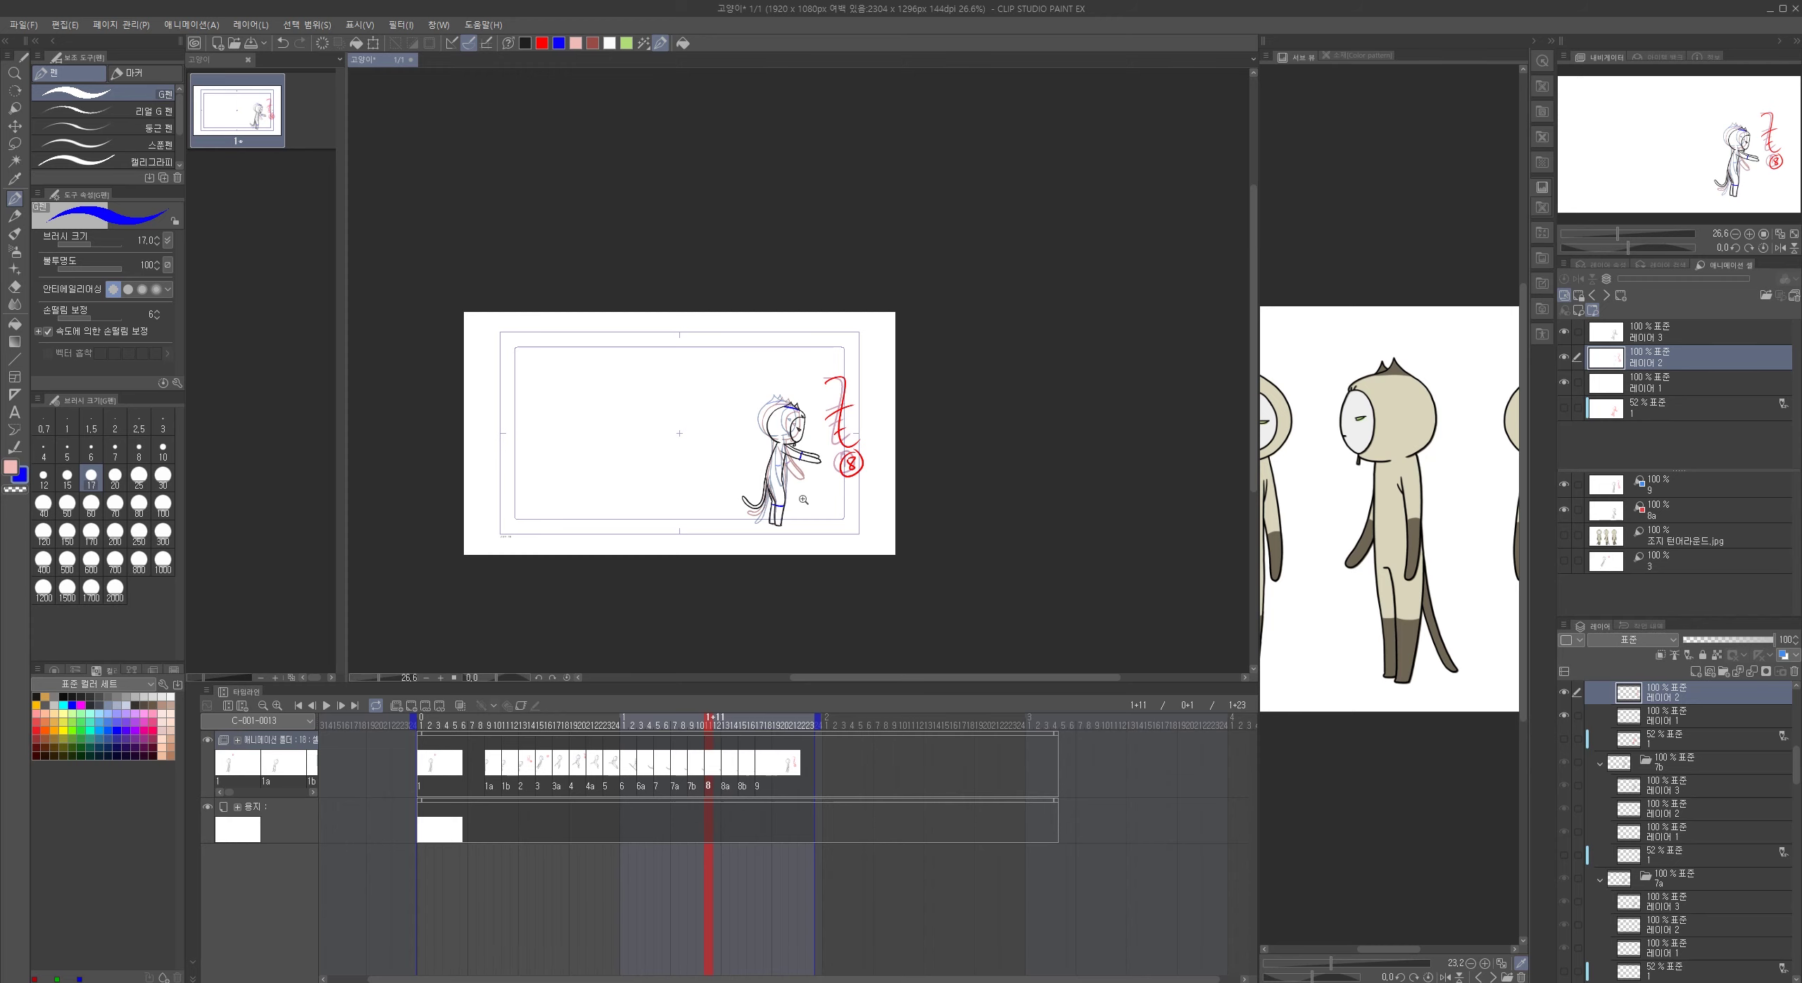
left_click_drag(802, 499, 826, 502)
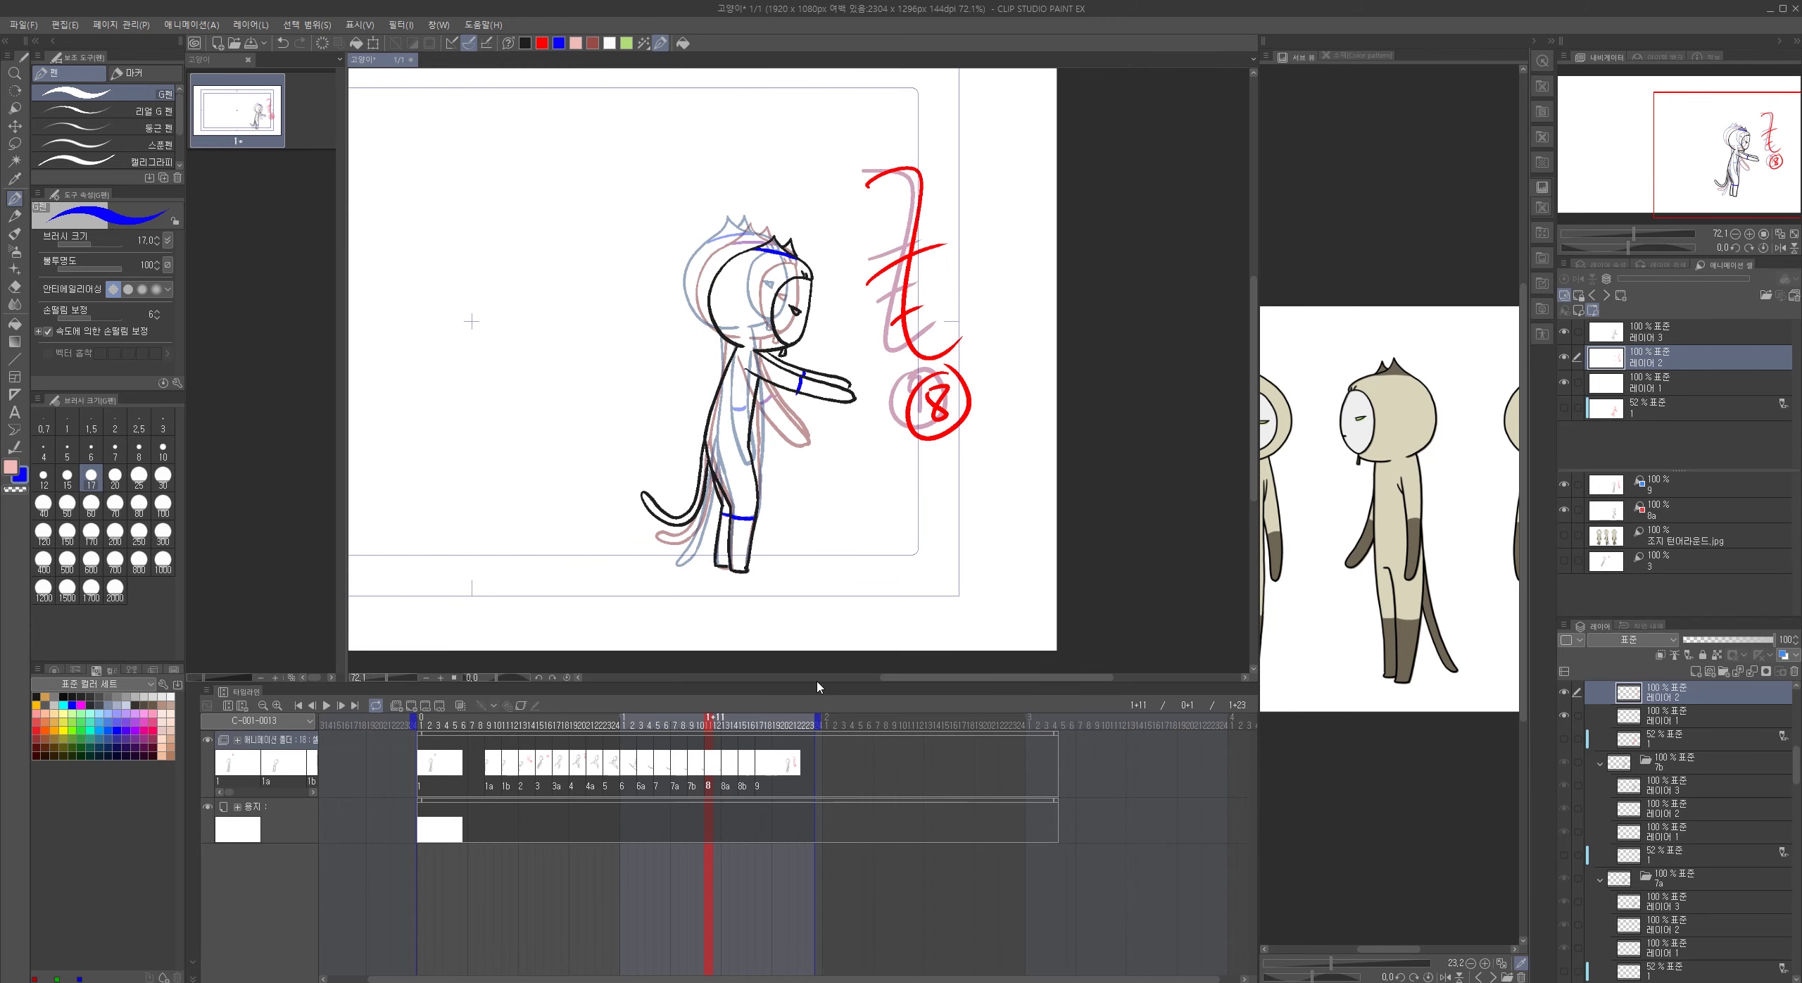
scroll(803, 620, "up", 1)
left_click(1676, 333)
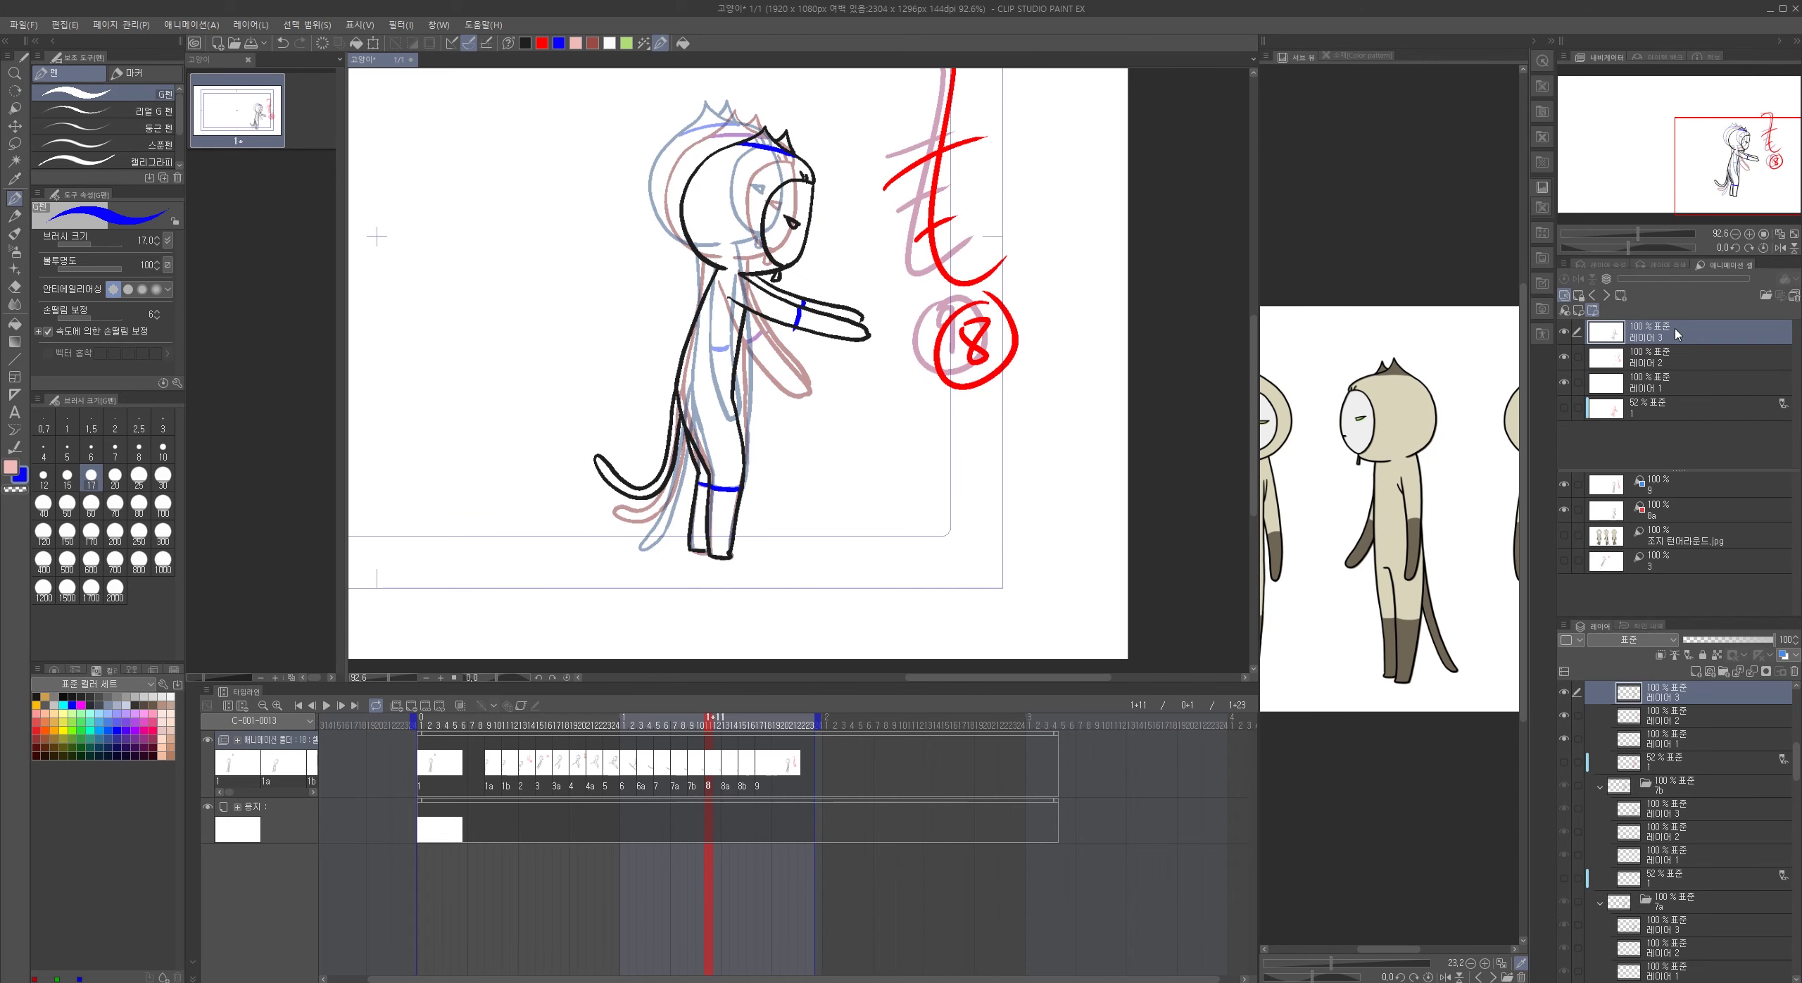
key("e")
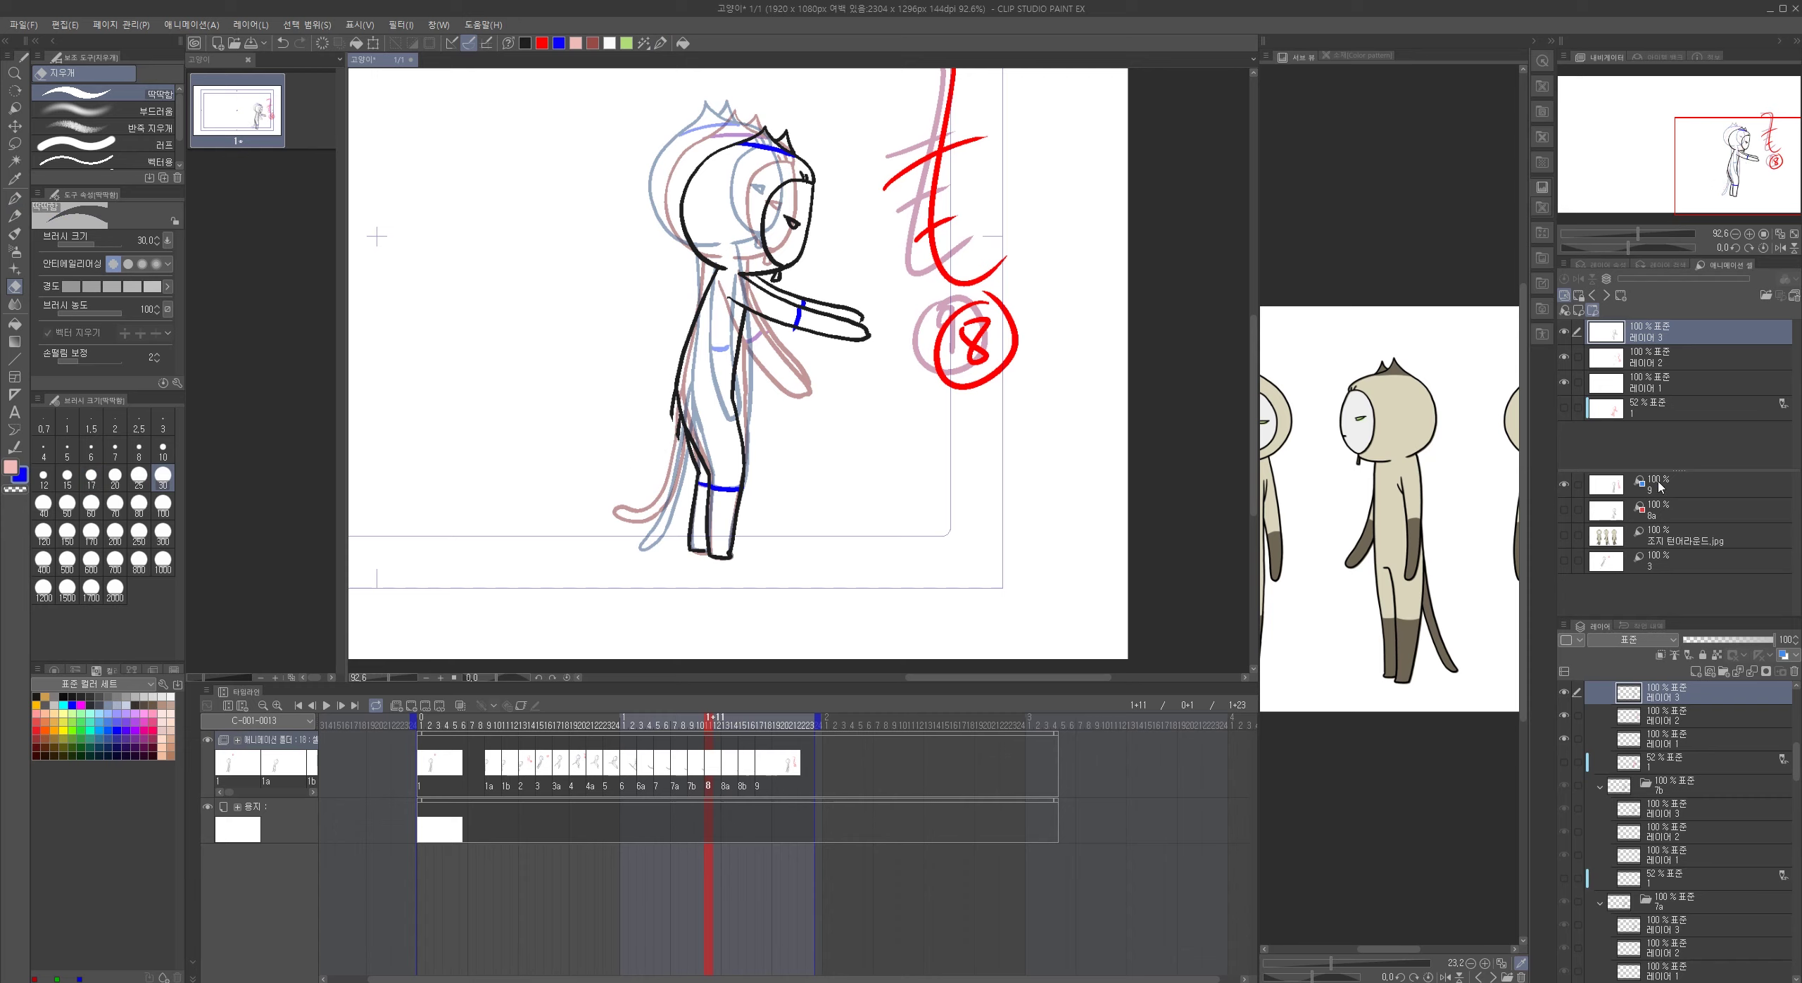
left_click(1662, 484)
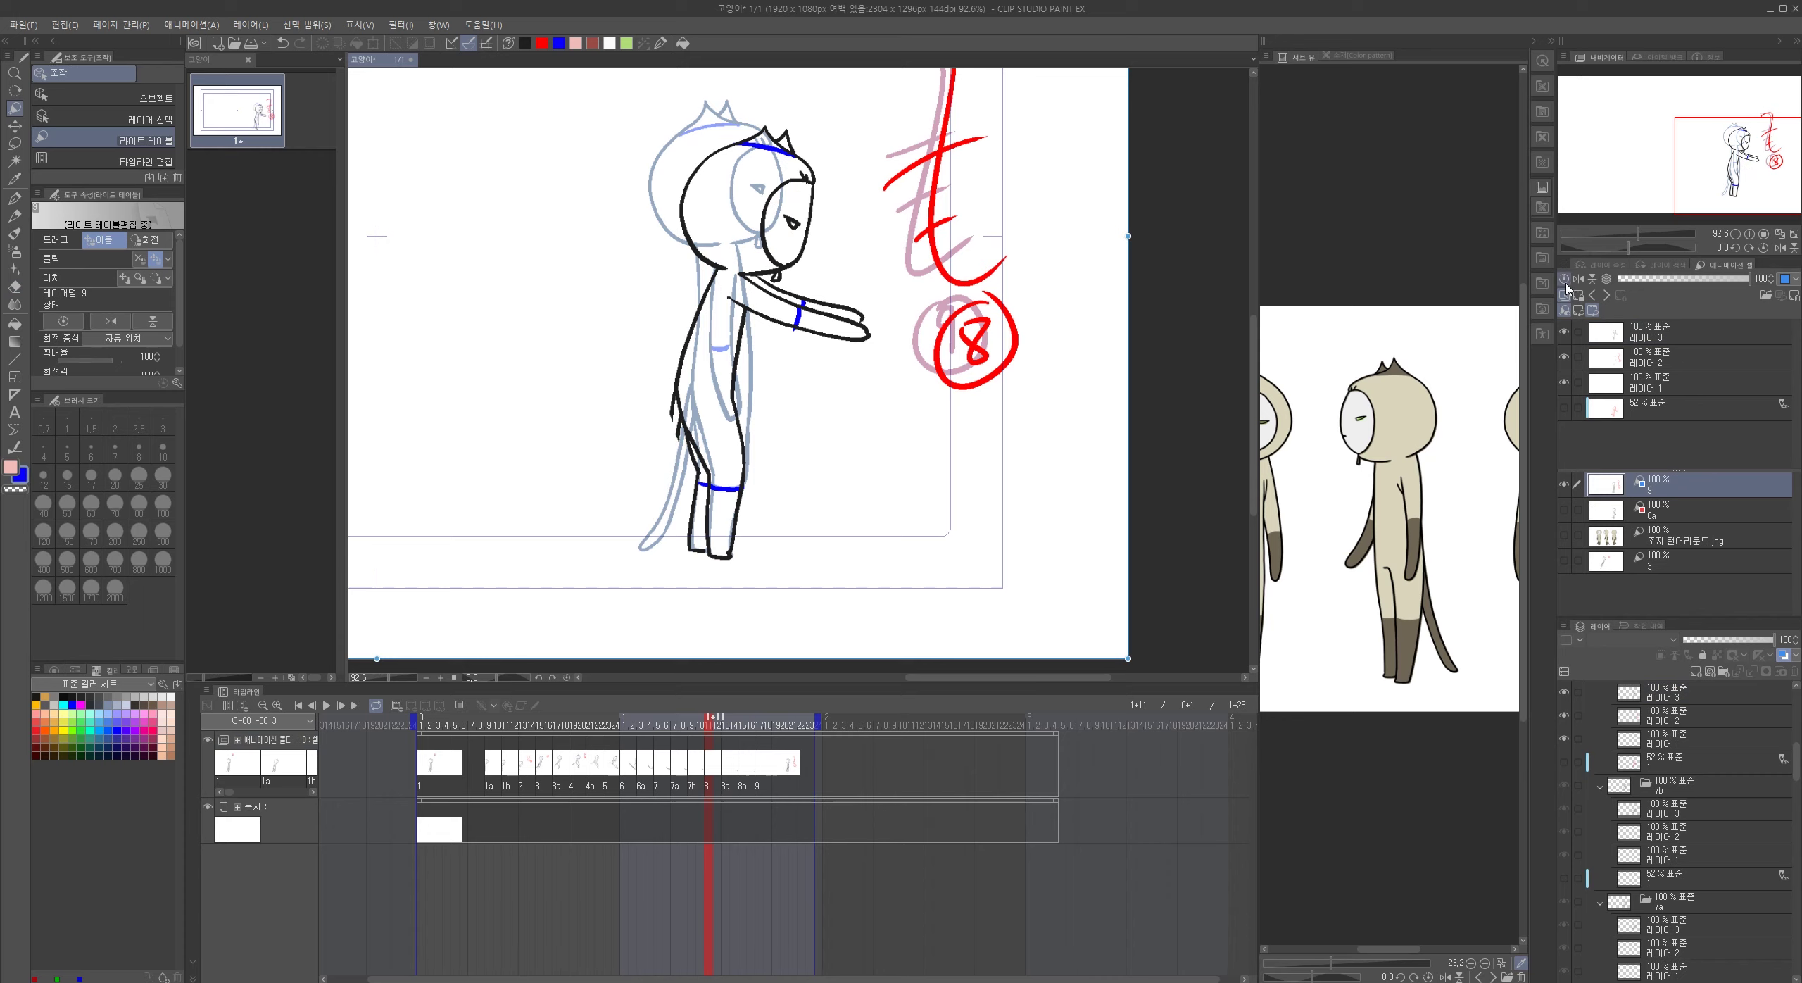
left_click_drag(865, 459, 850, 462)
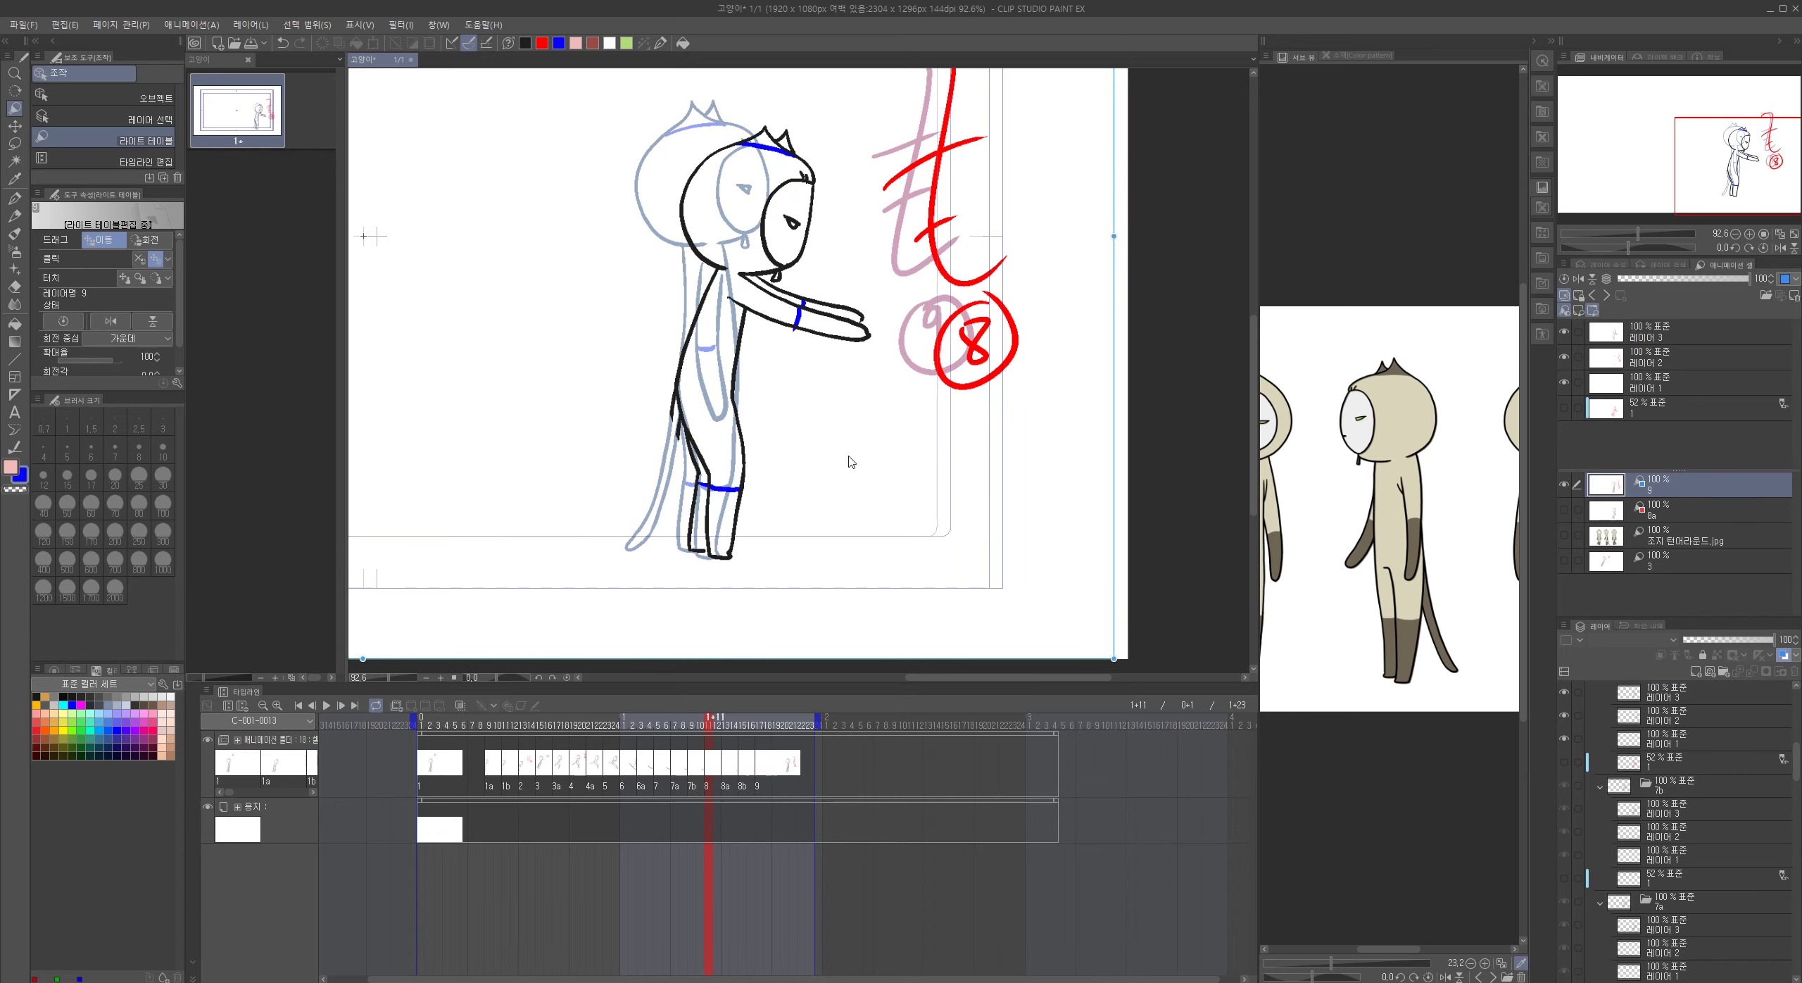
- Draw a nearly straight drooping tail in black on layer 3 of cel 8, following the cel 9 reference
key("p")
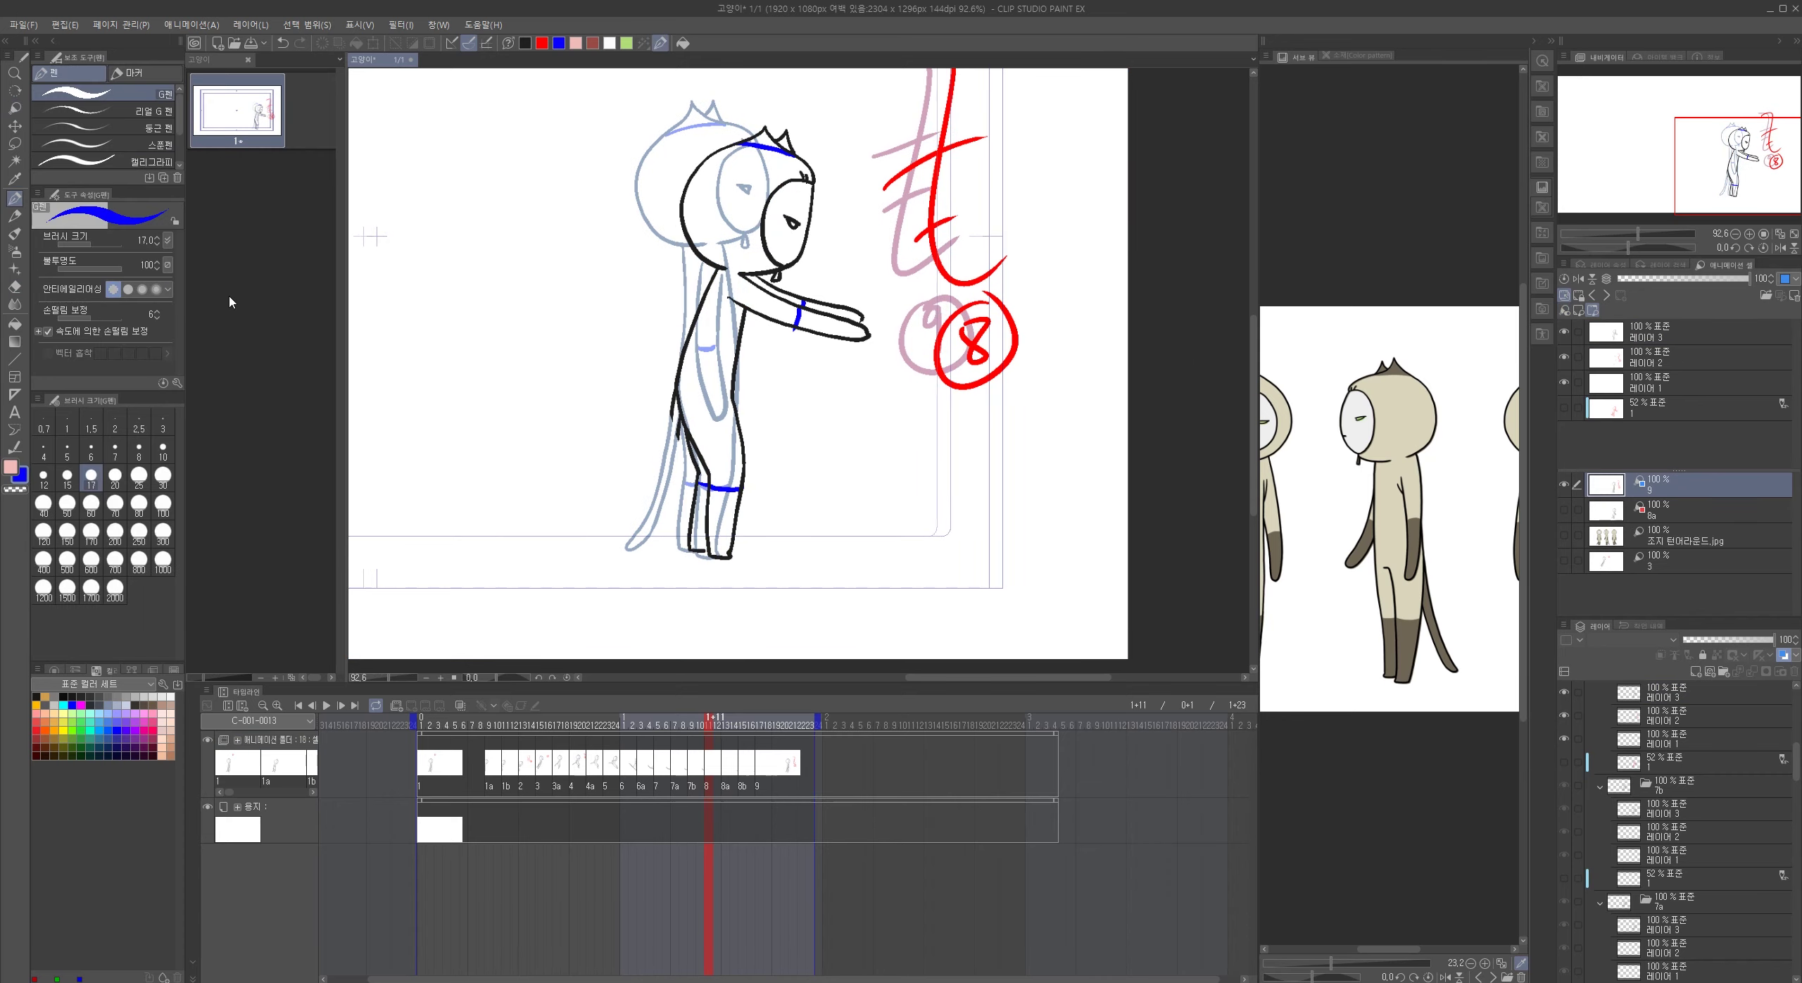
left_click(1672, 342)
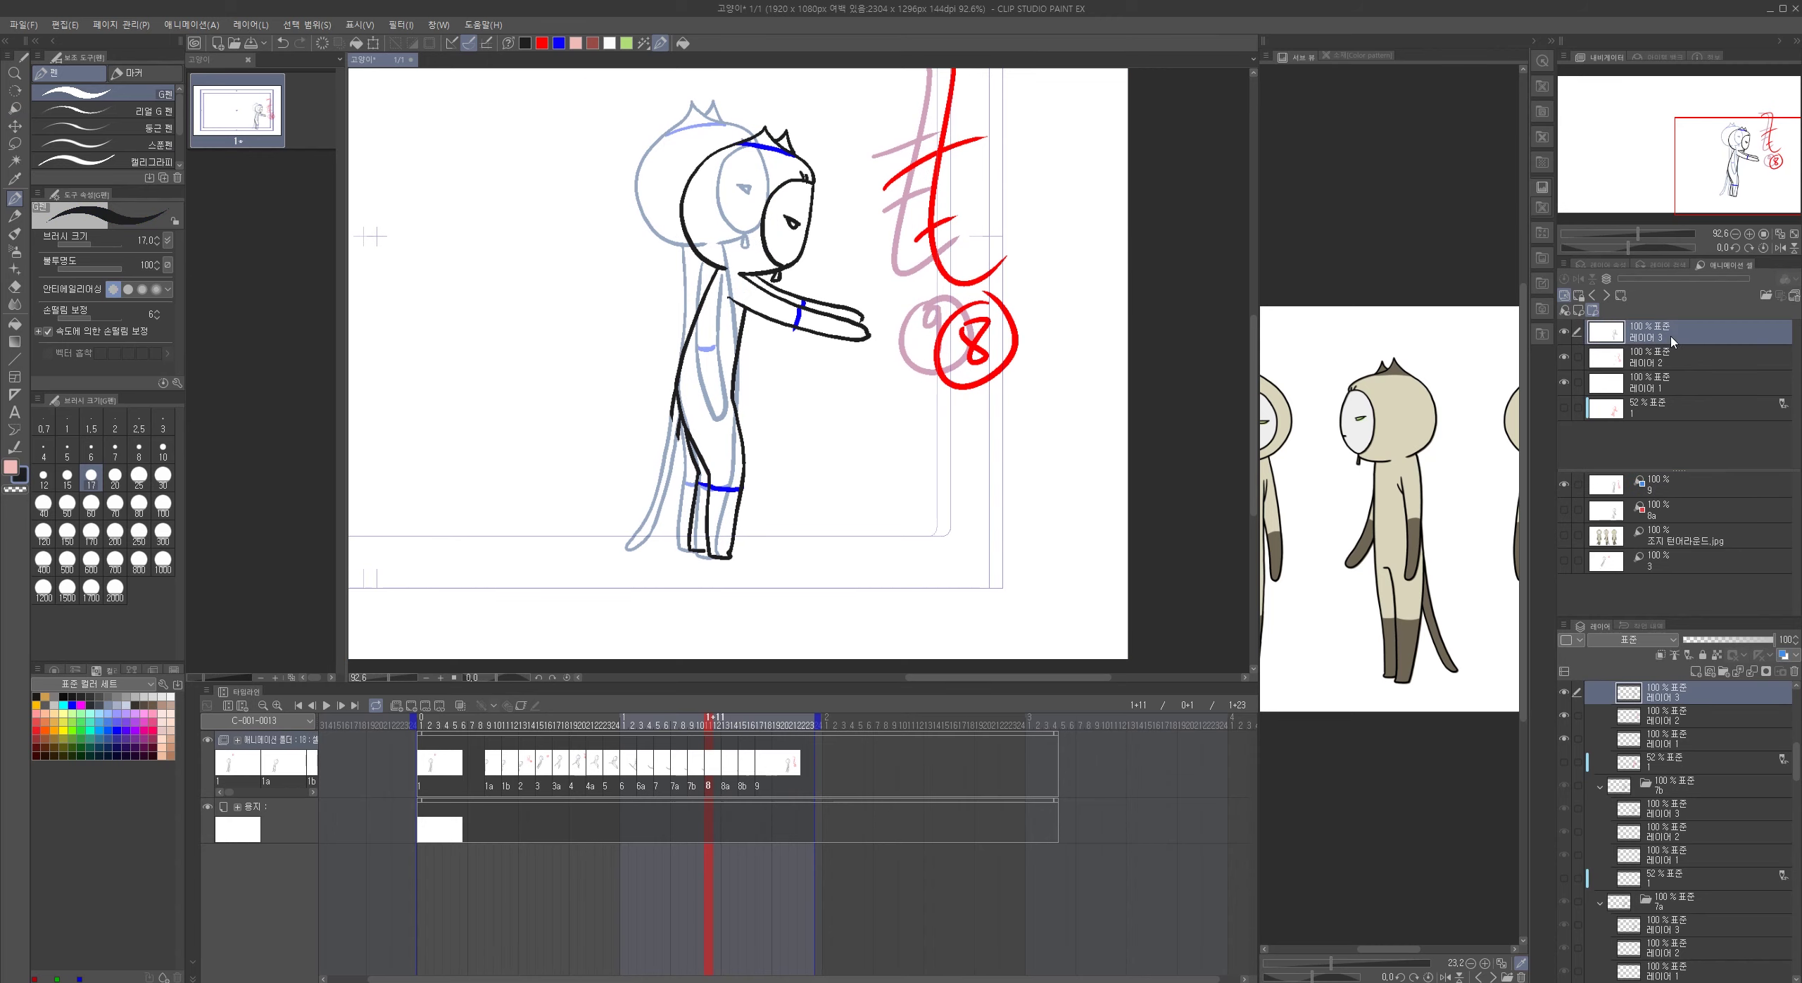
left_click_drag(772, 454, 953, 390)
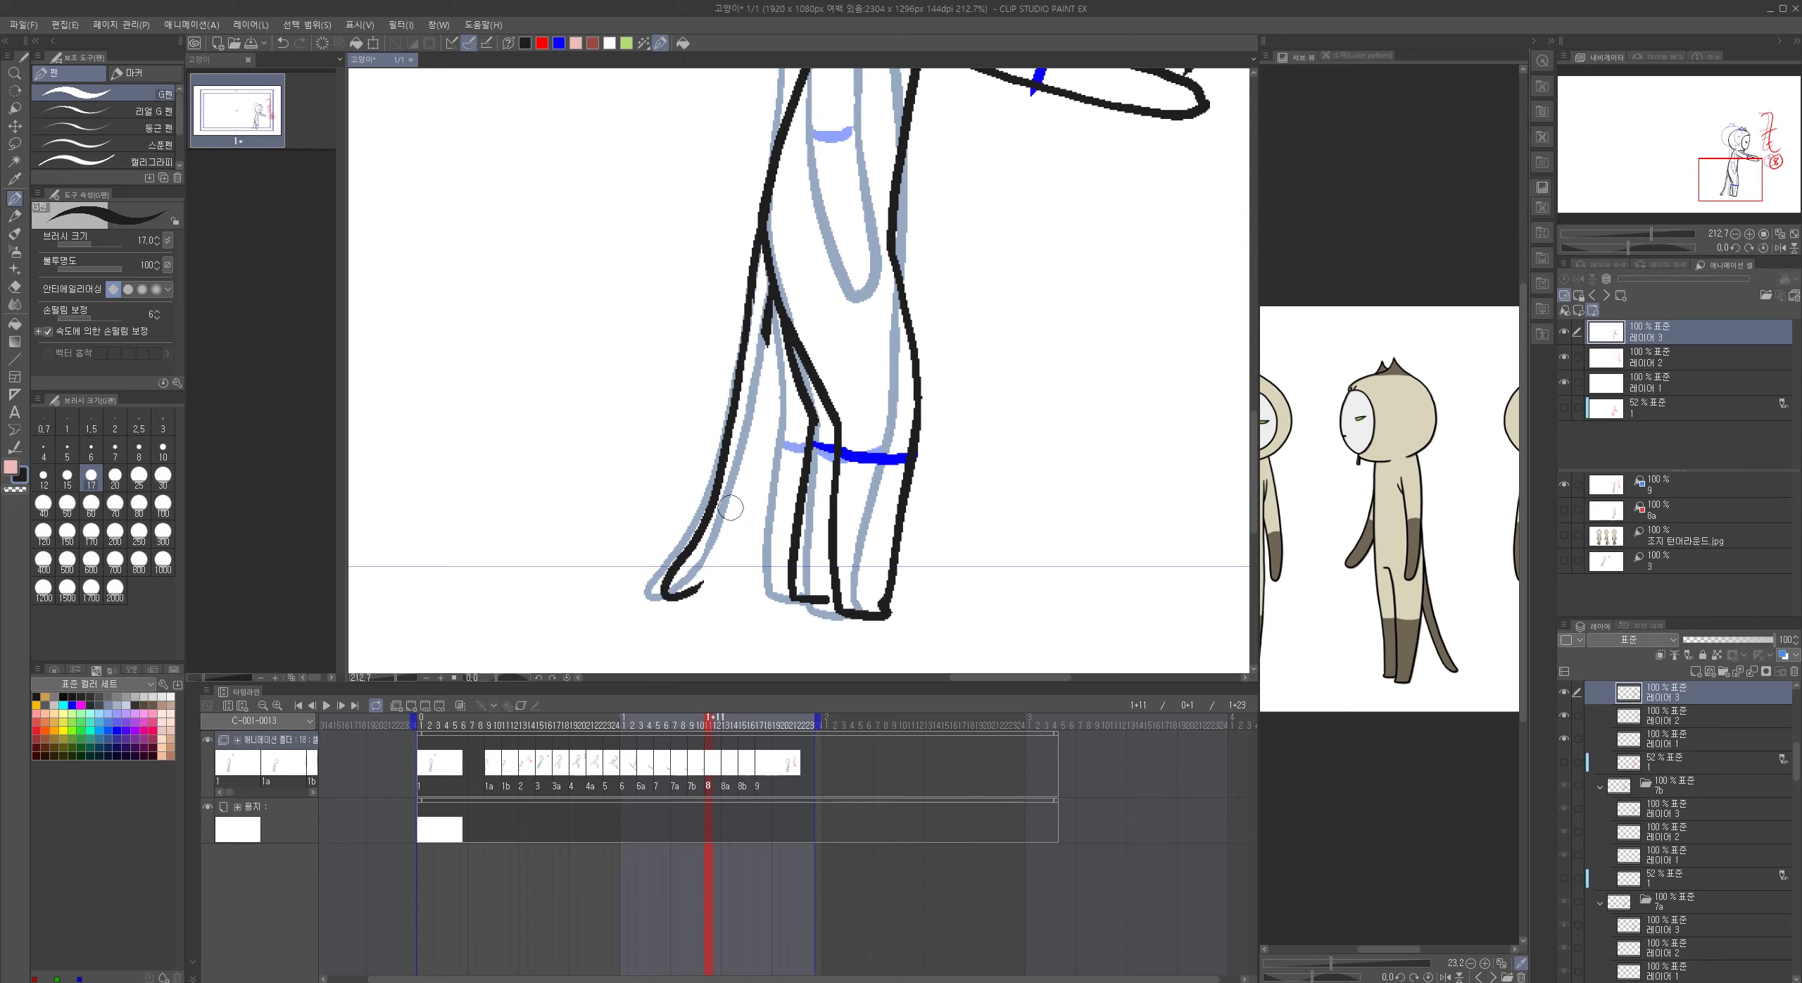
left_click_drag(762, 336, 754, 421)
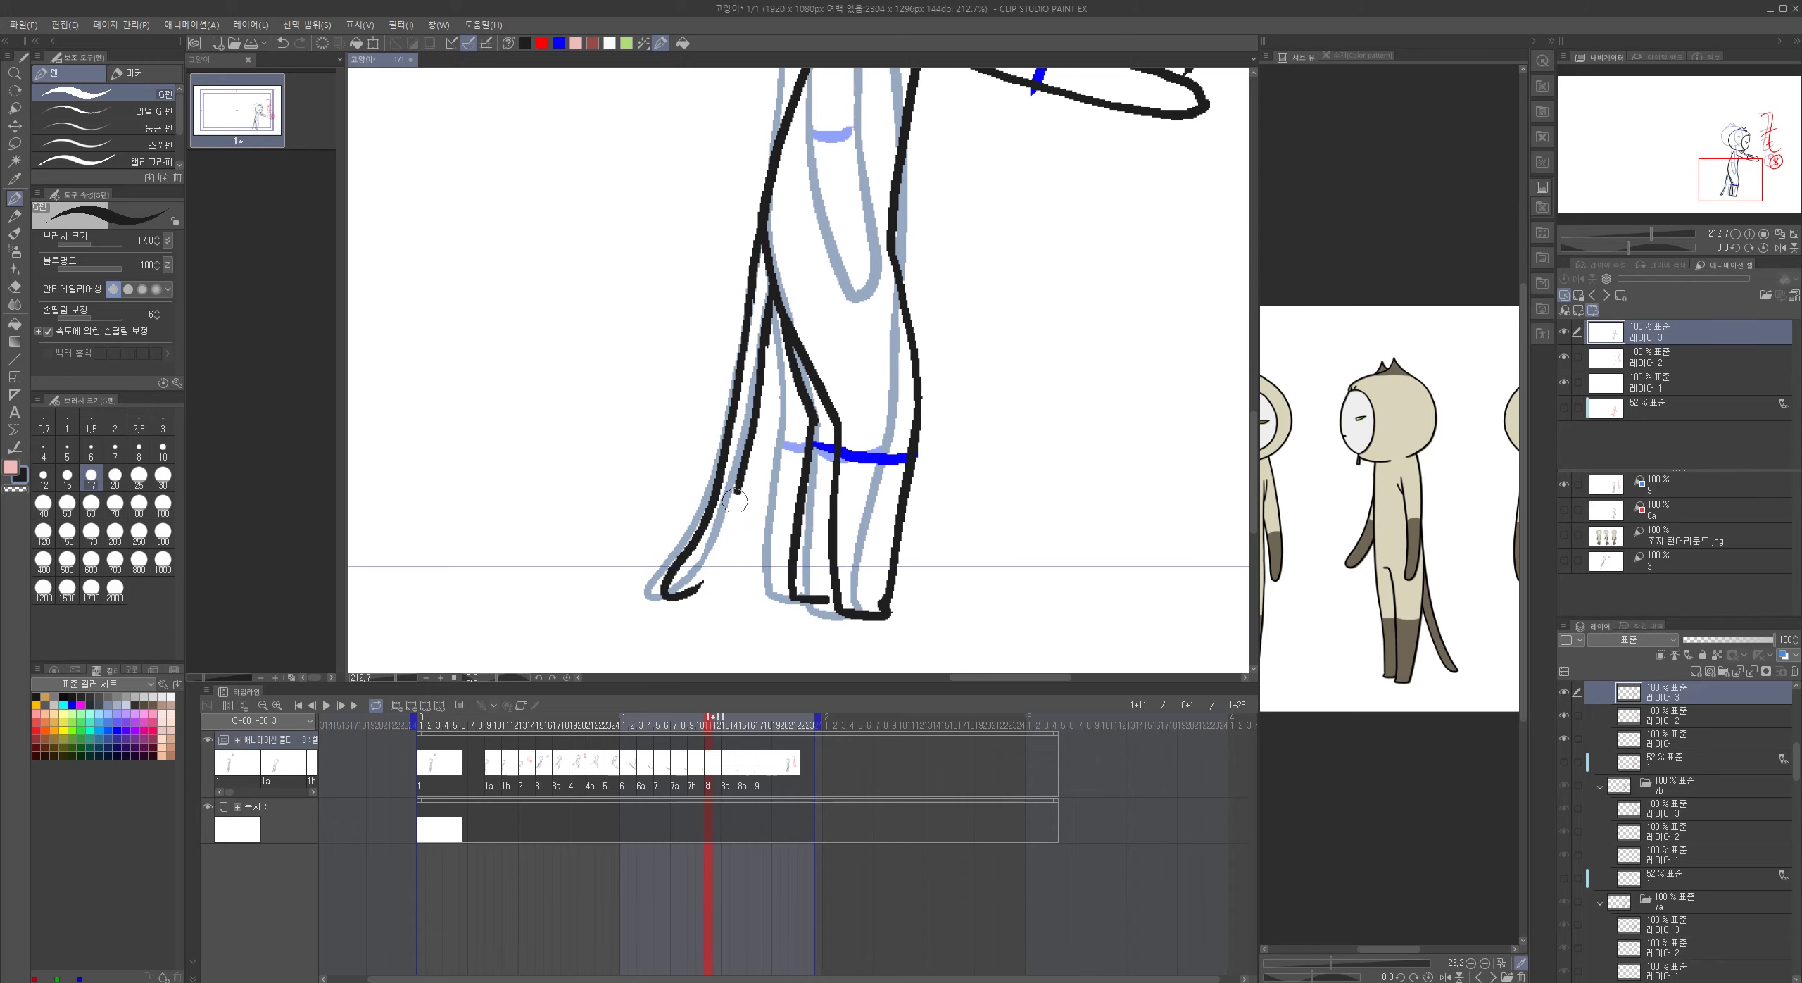
left_click_drag(828, 426, 433, 549)
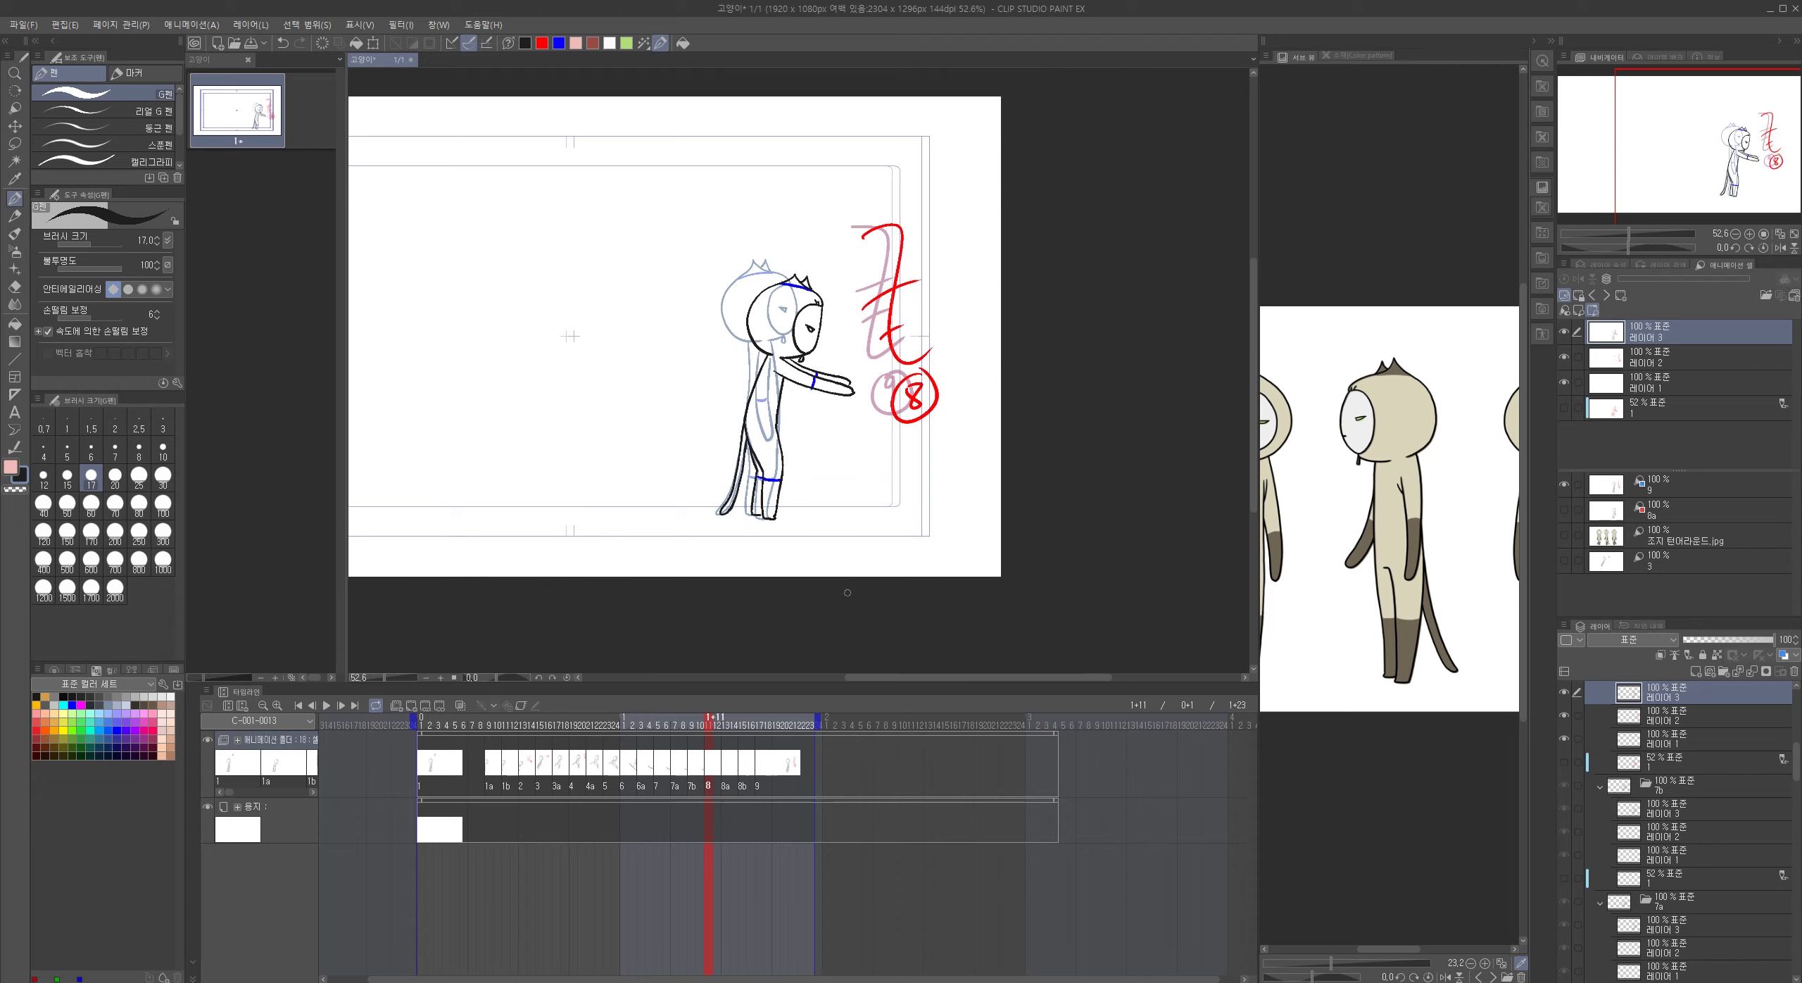
- Check the tail motion across cels 7b to 9, then replace cel 8's tail with one curving down close behind the legs
left_click(731, 728)
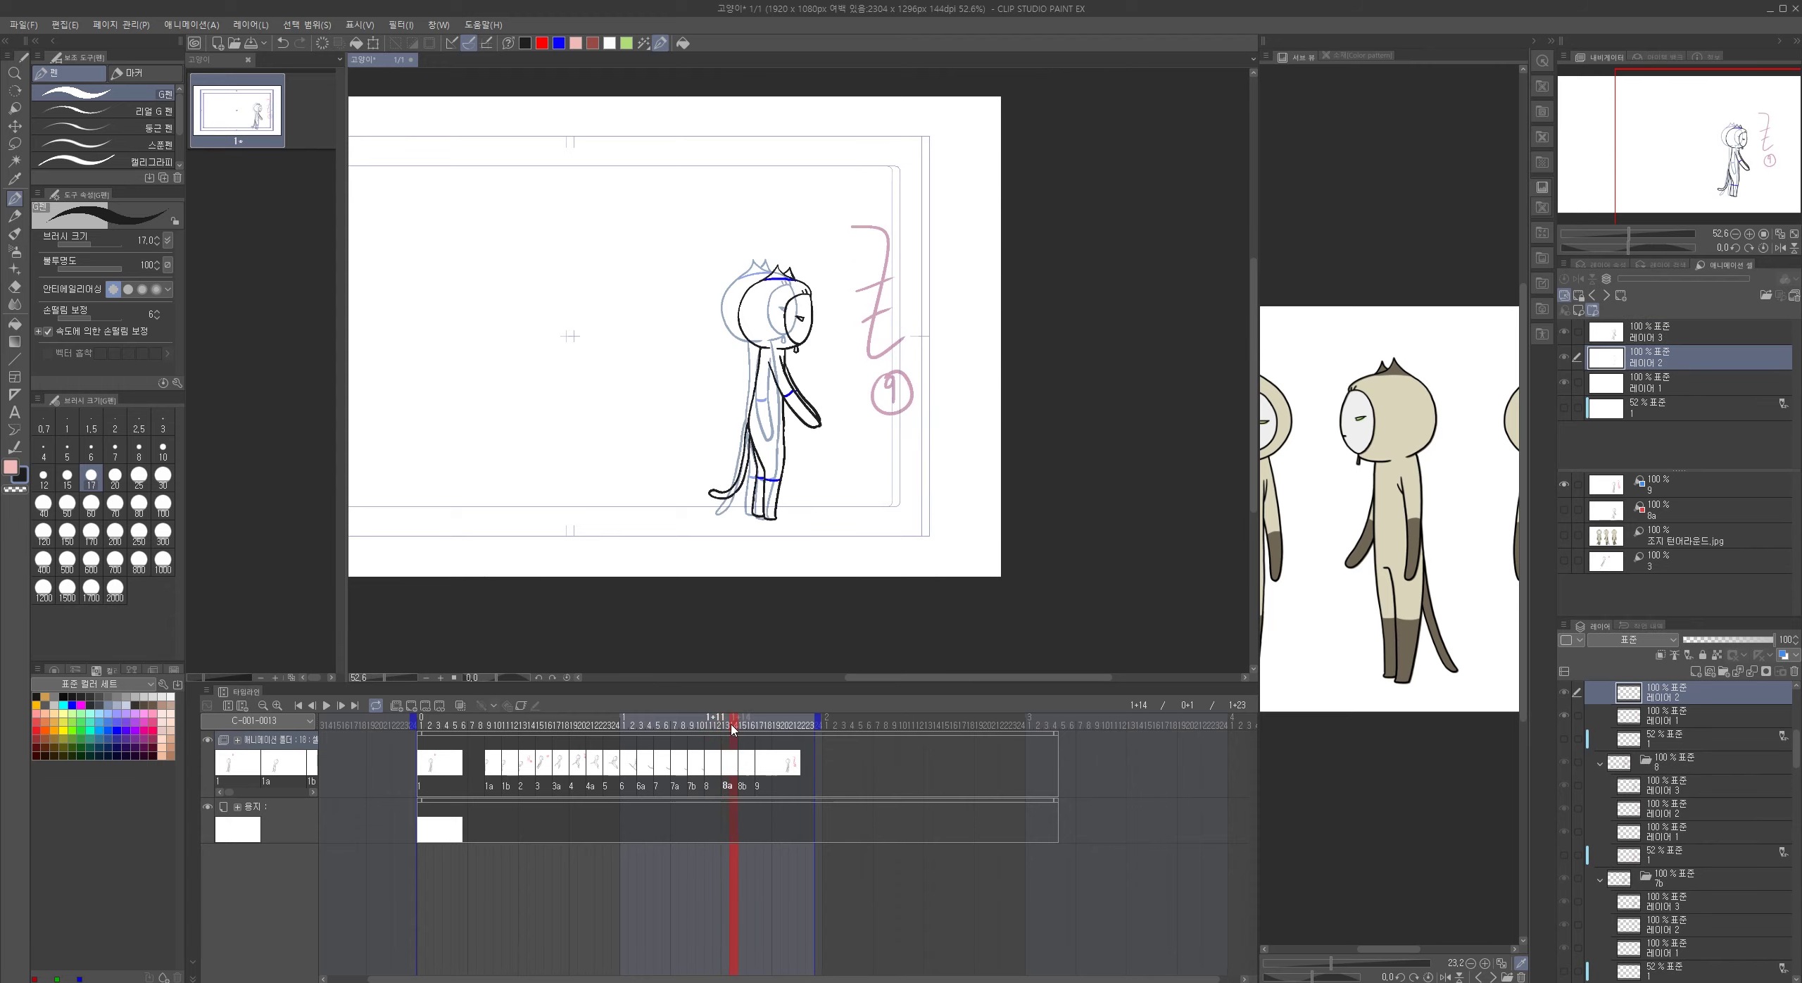
left_click_drag(706, 728, 760, 732)
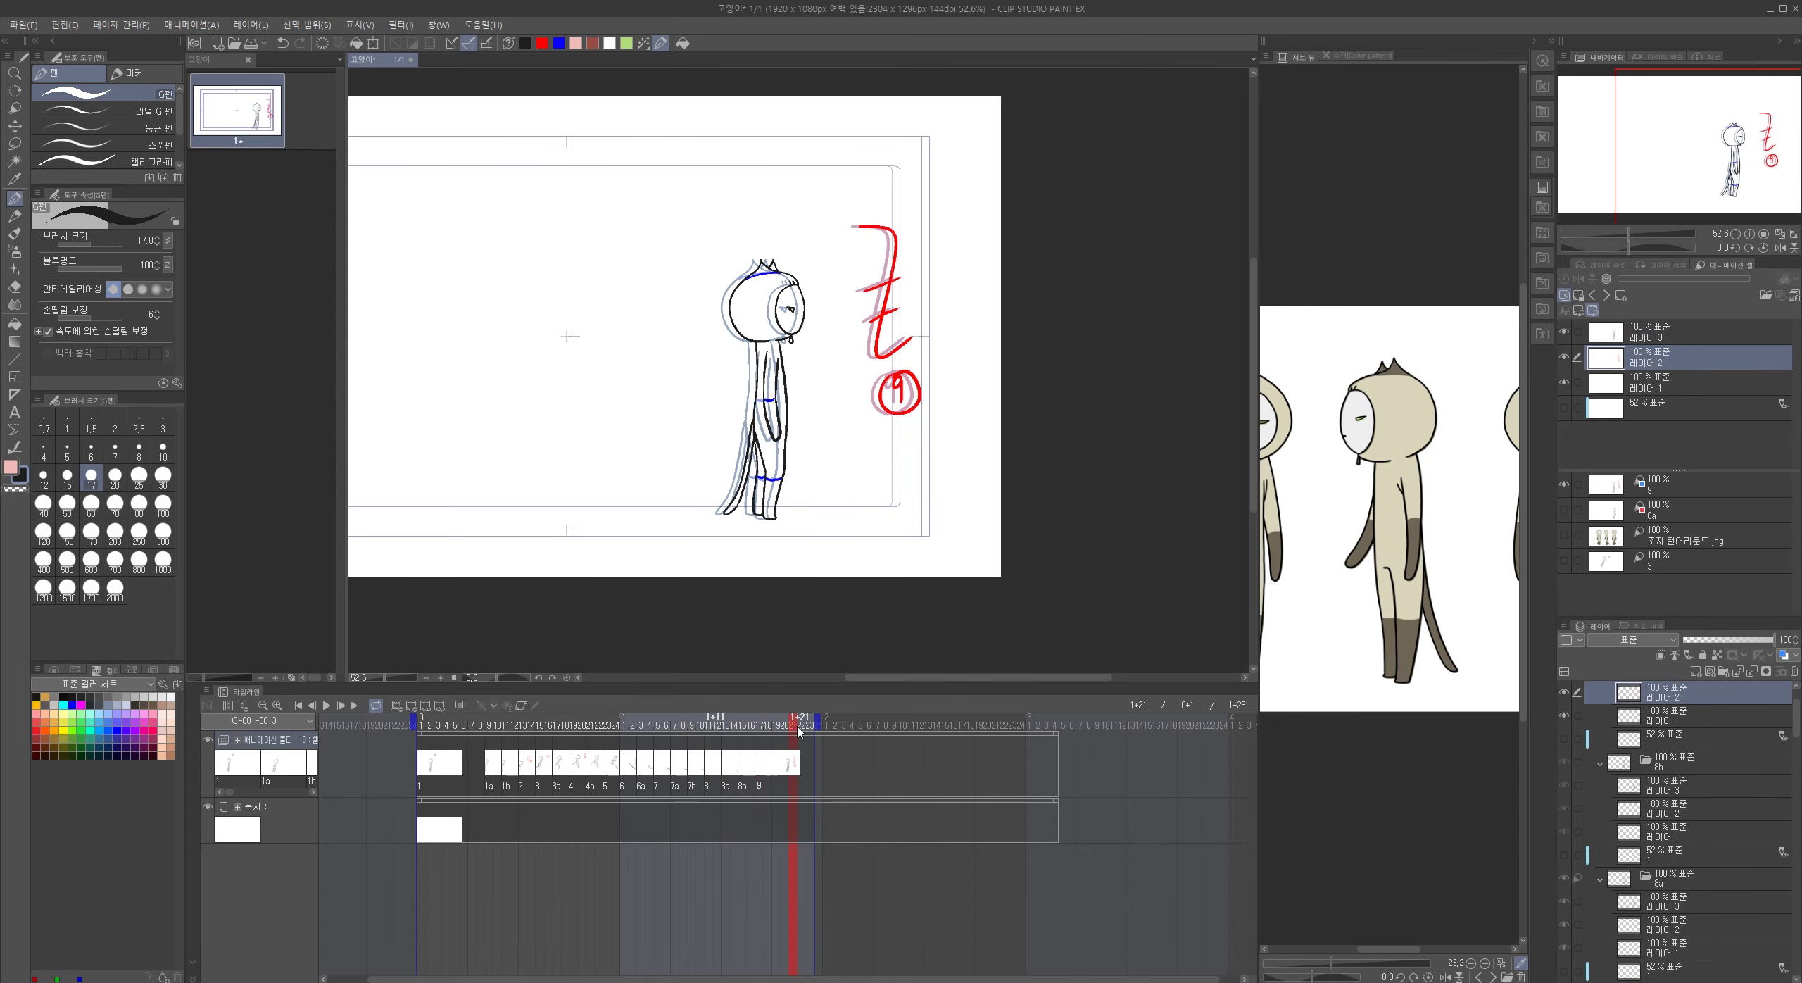
left_click_drag(772, 732, 699, 727)
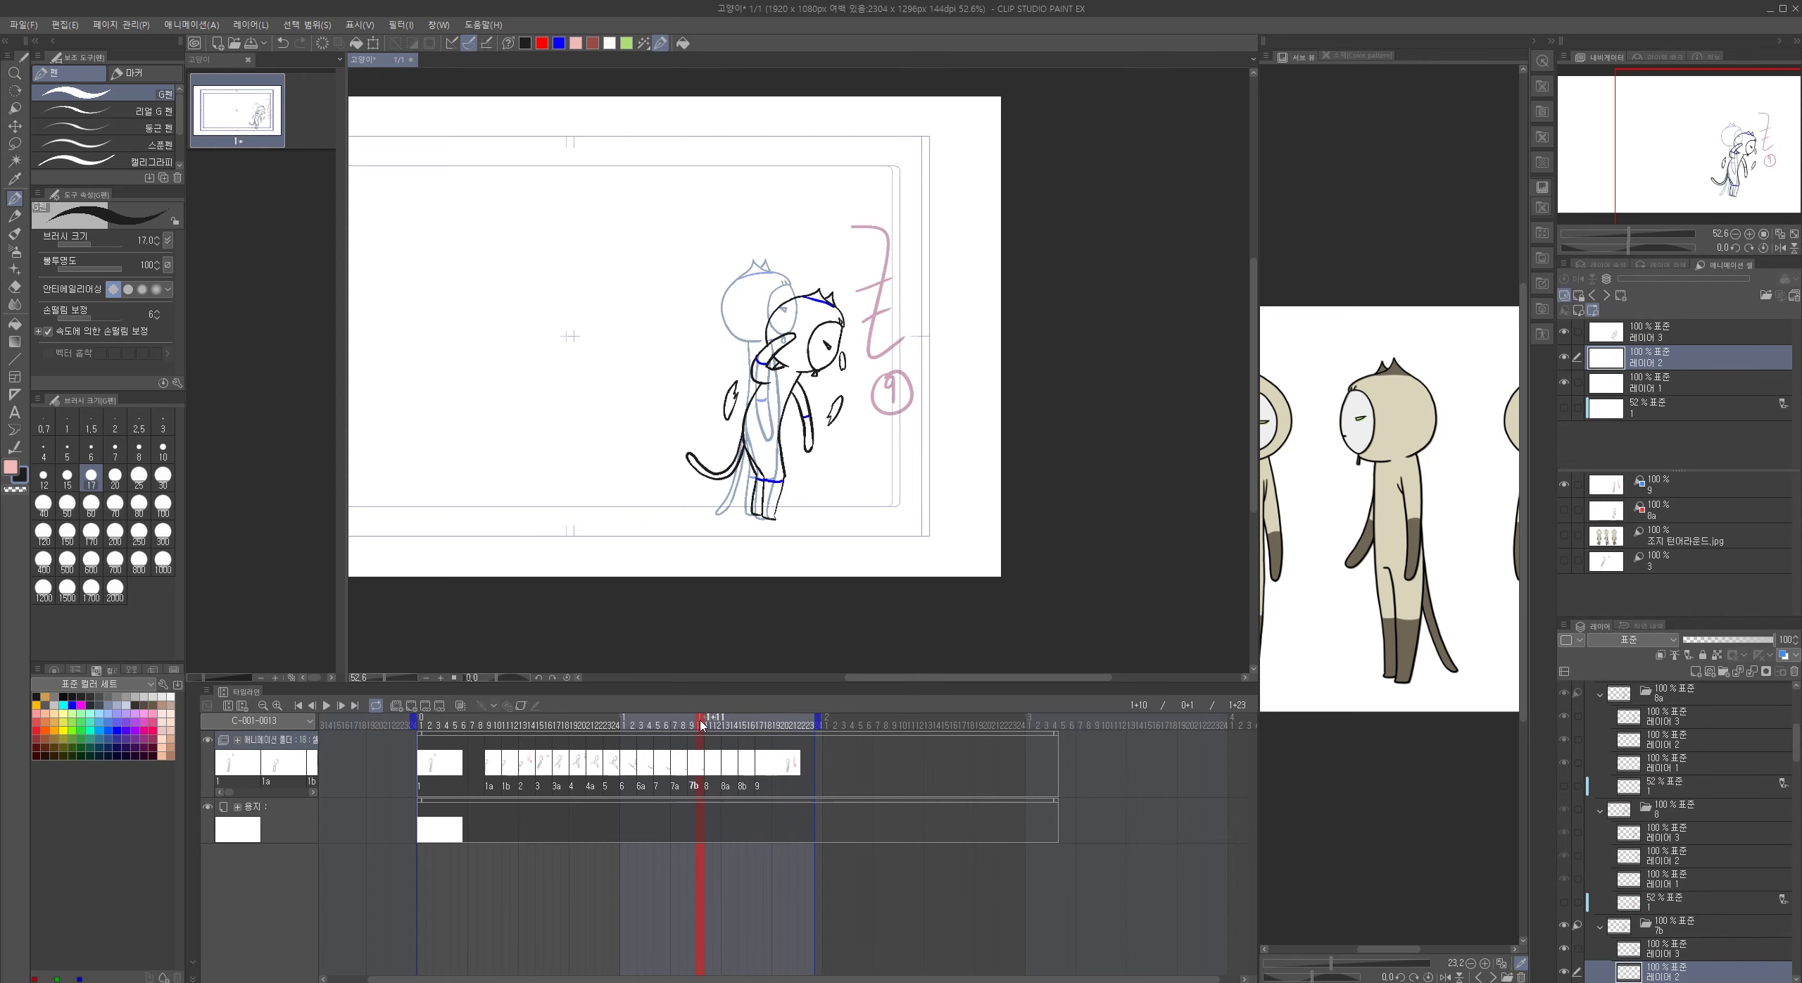
left_click_drag(704, 725, 761, 730)
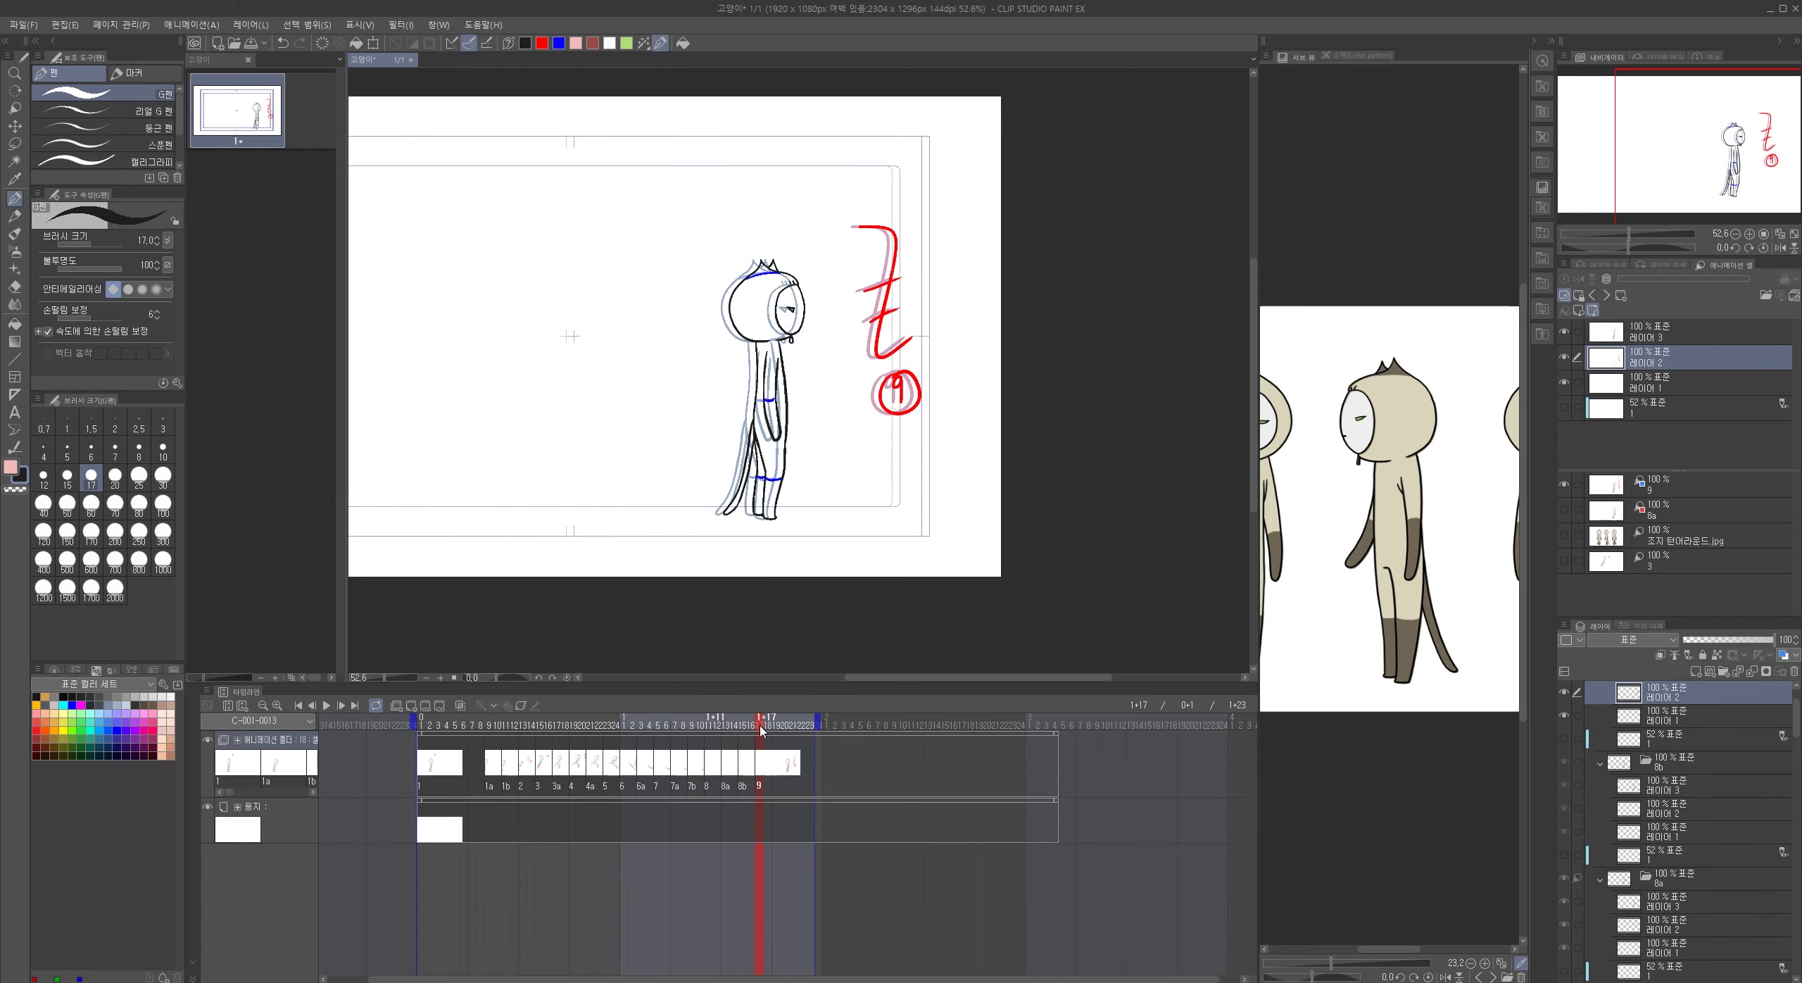
left_click_drag(760, 730, 709, 725)
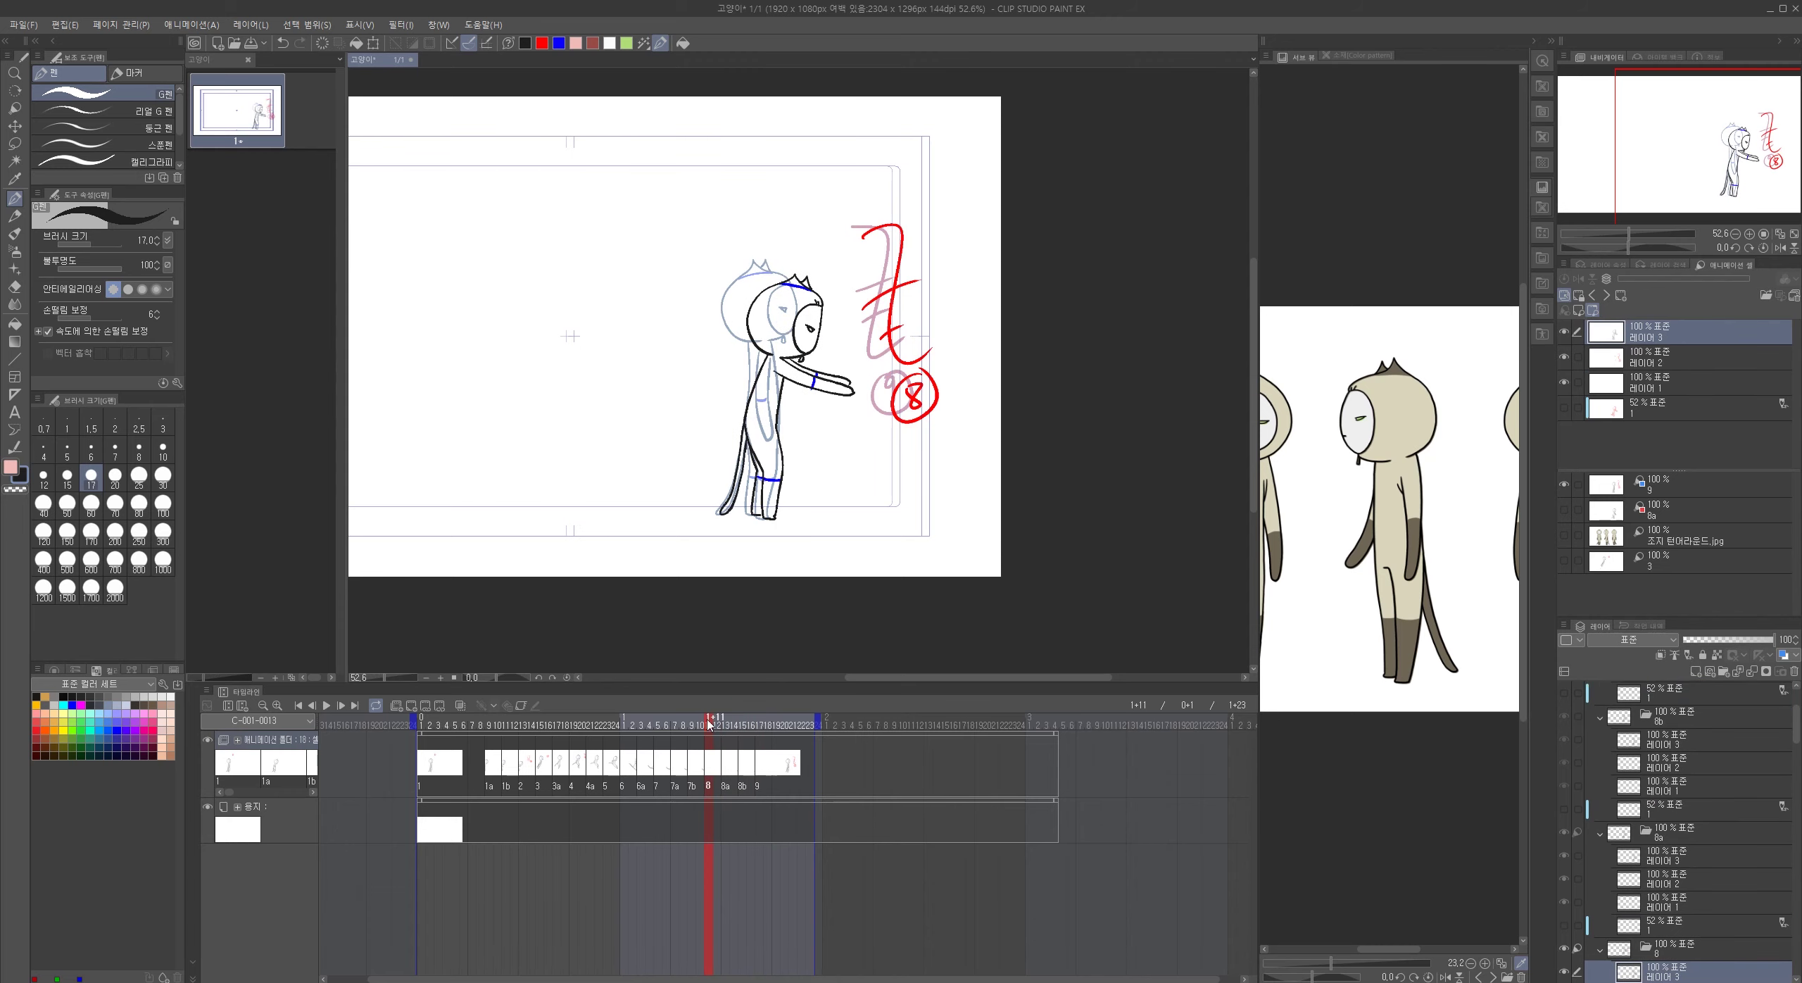
left_click_drag(807, 478, 880, 461)
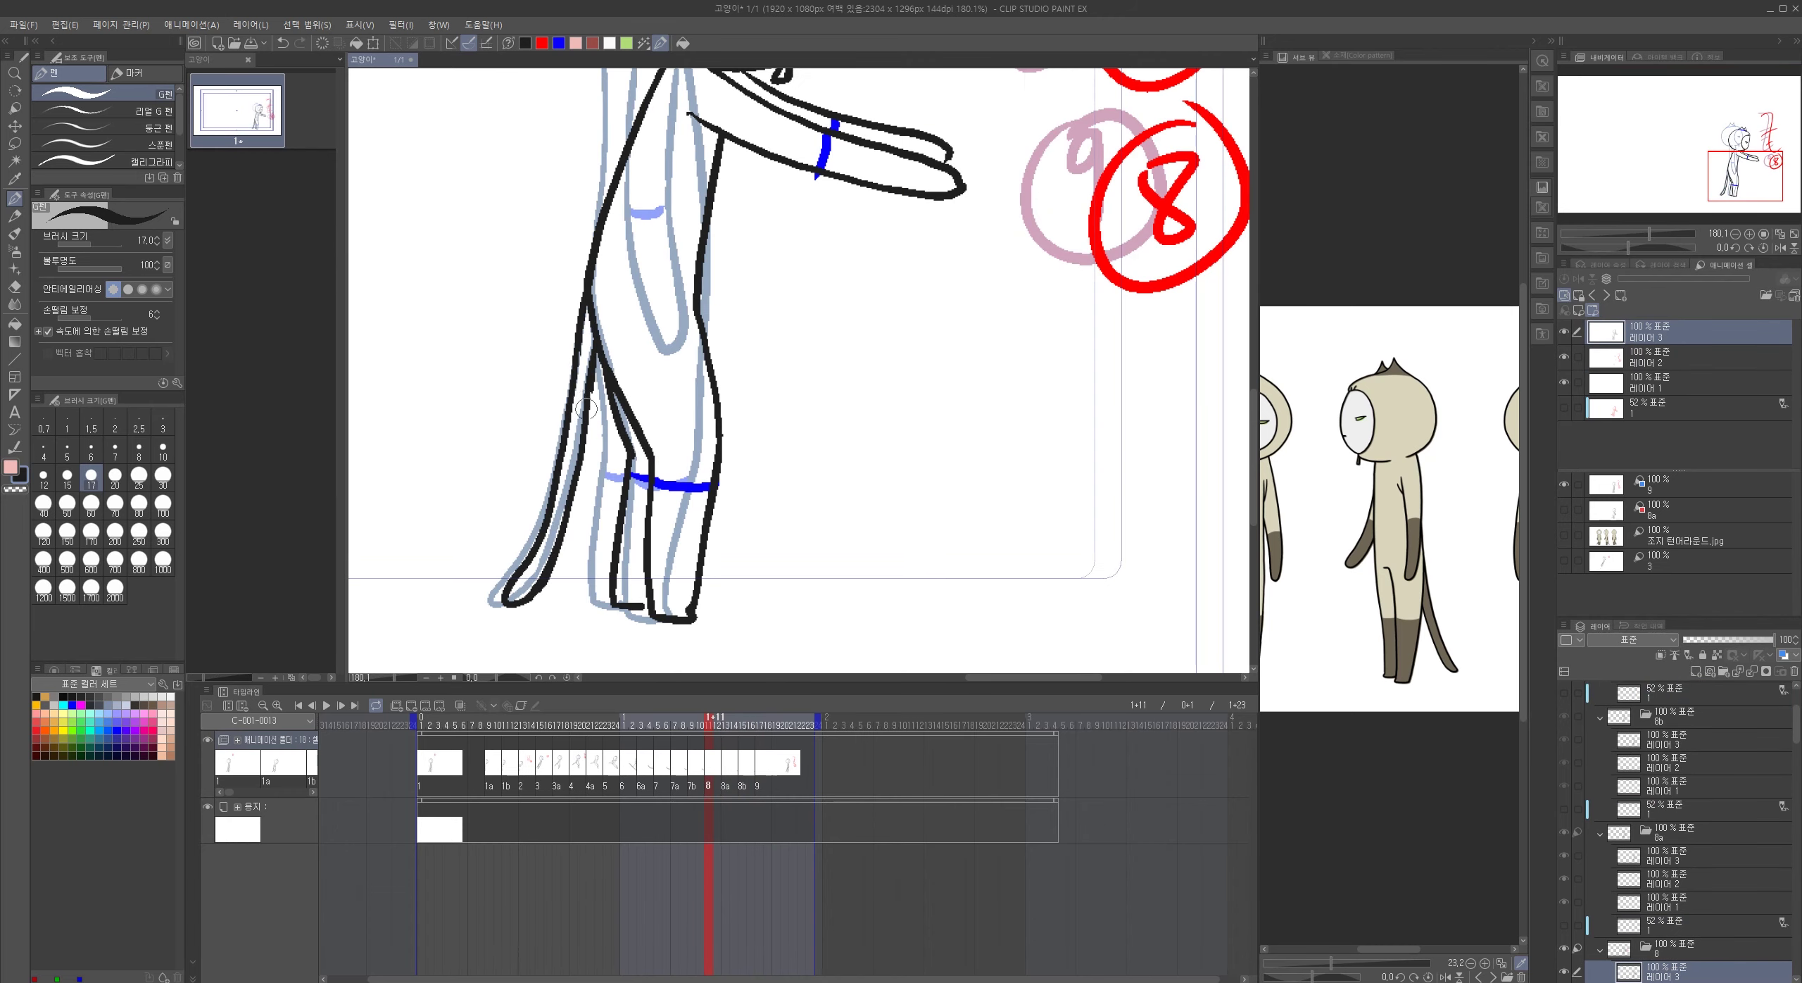
key("r")
key("e")
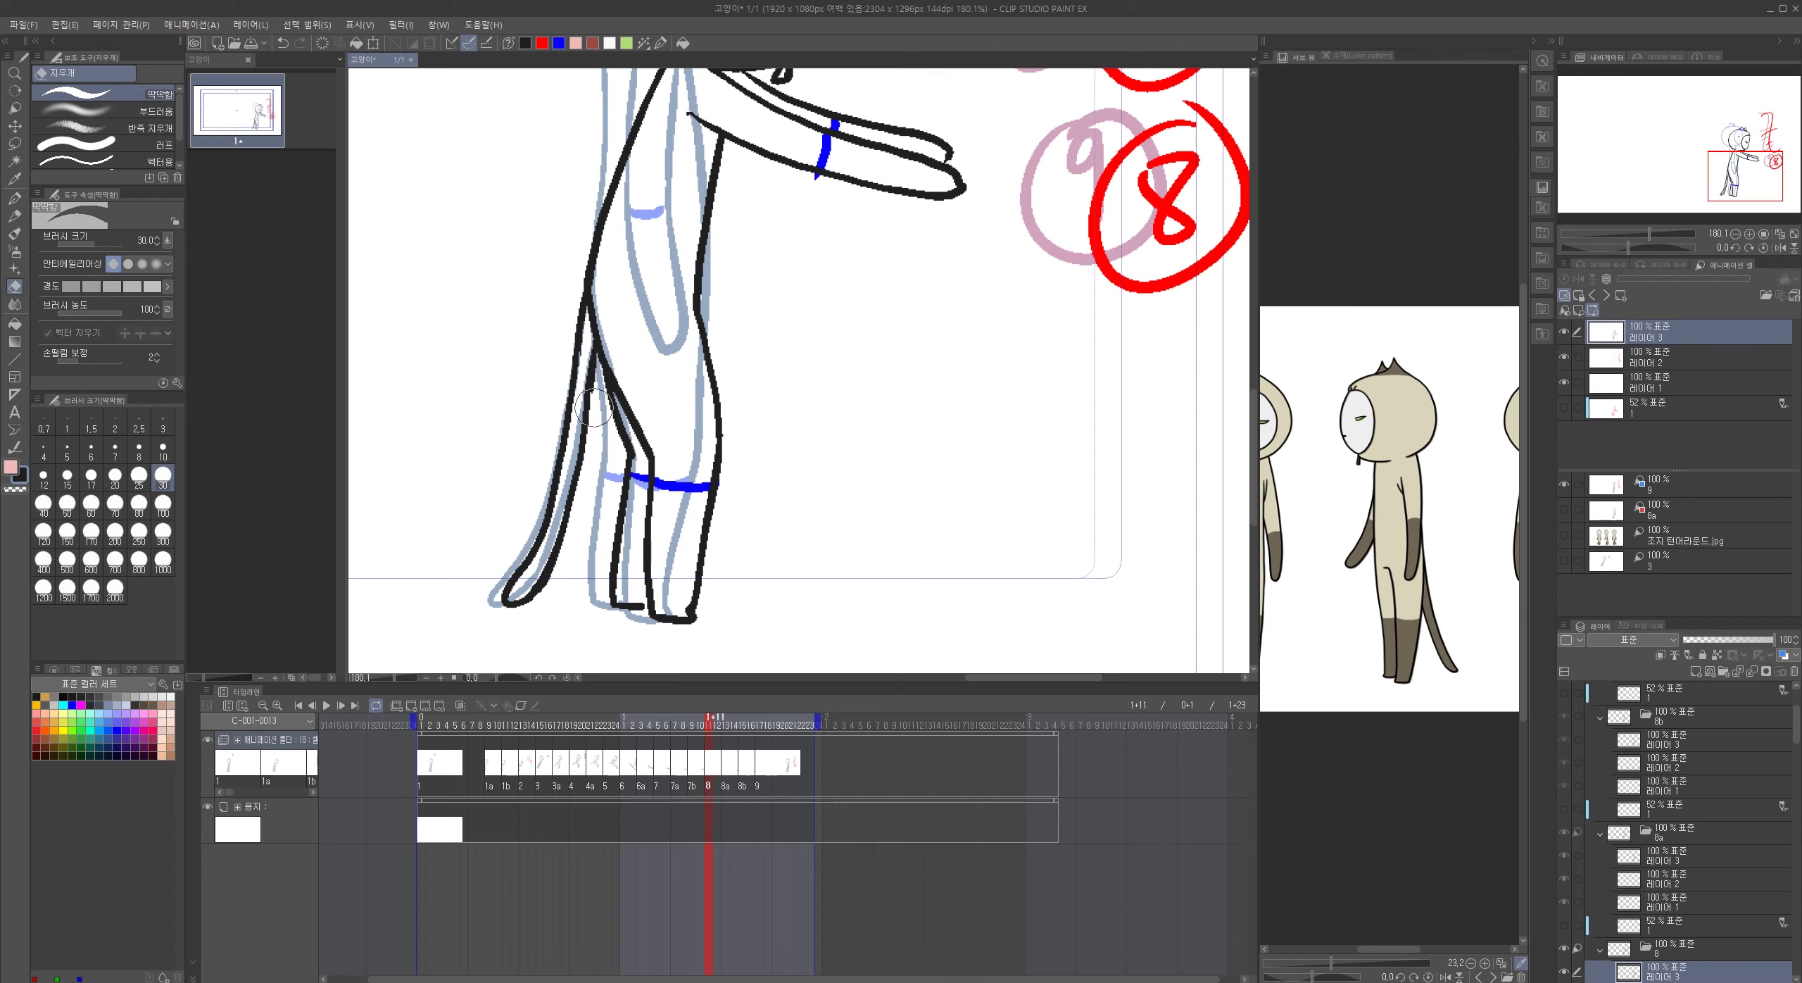
left_click_drag(588, 412, 555, 560)
left_click(571, 385)
left_click(14, 198)
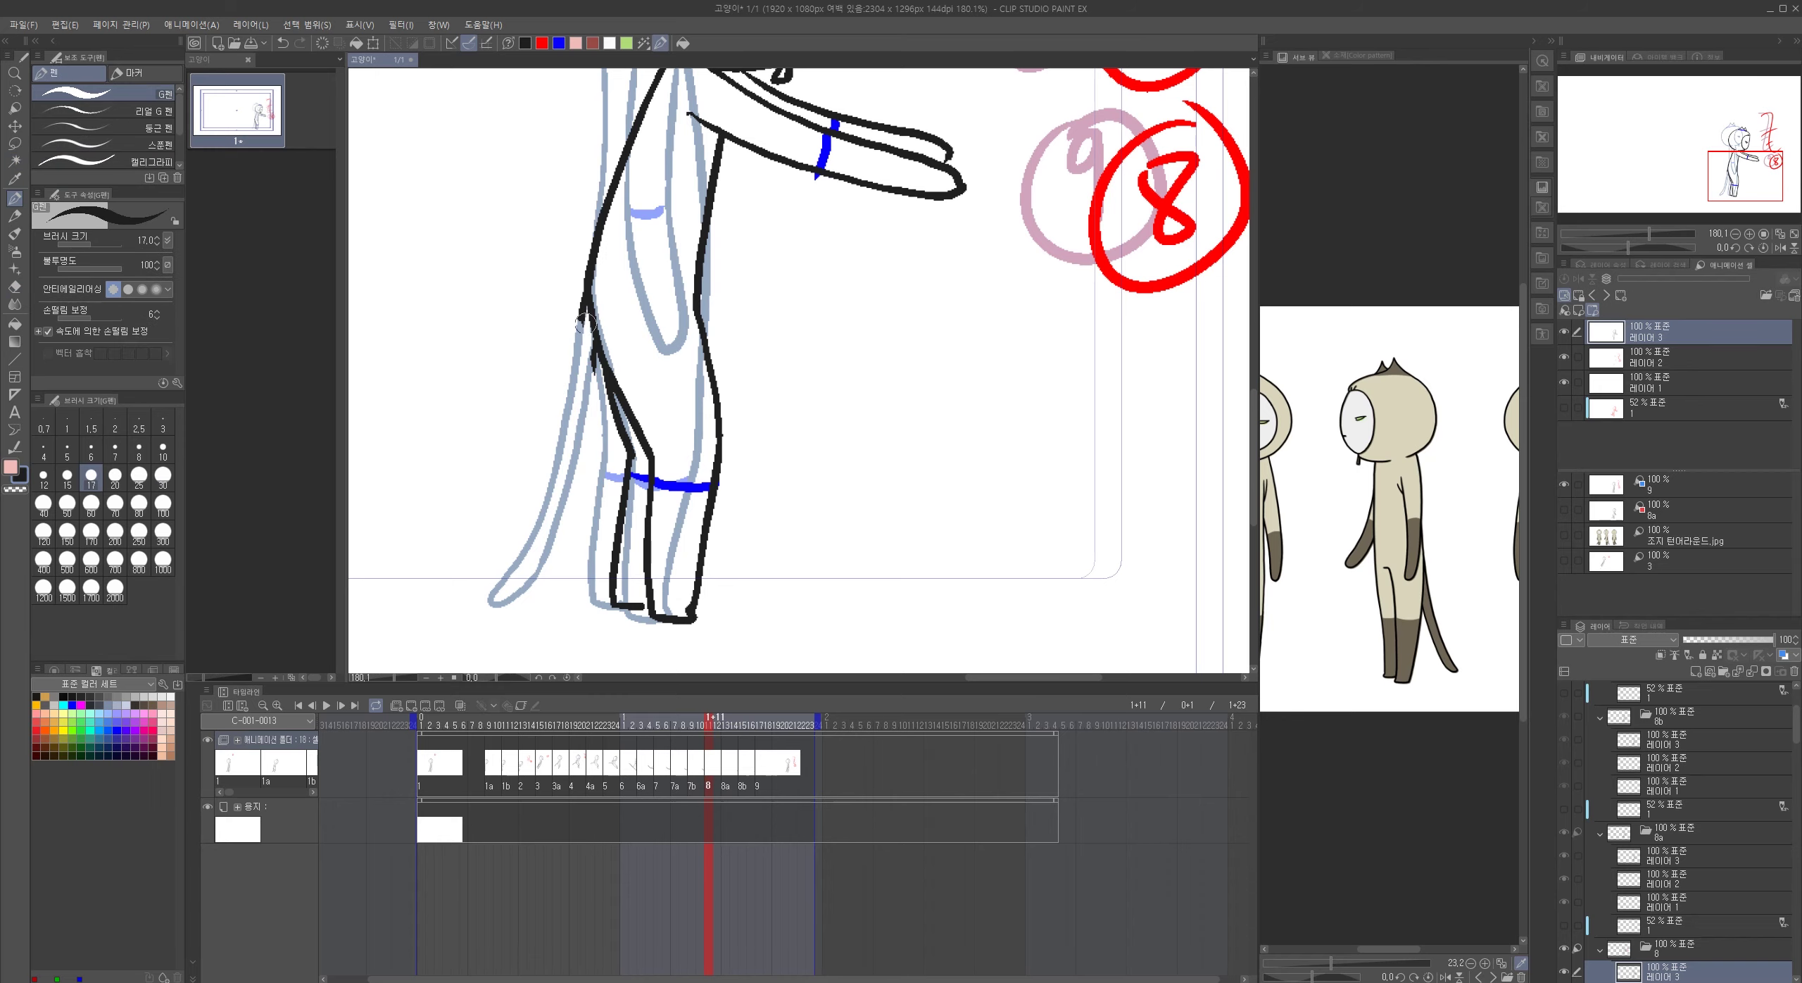
mouse_move(582, 313)
left_mouse_down()
mouse_move(557, 474)
mouse_move(558, 558)
mouse_move(585, 609)
mouse_move(571, 493)
mouse_move(592, 317)
left_mouse_up()
key("ctrl+z")
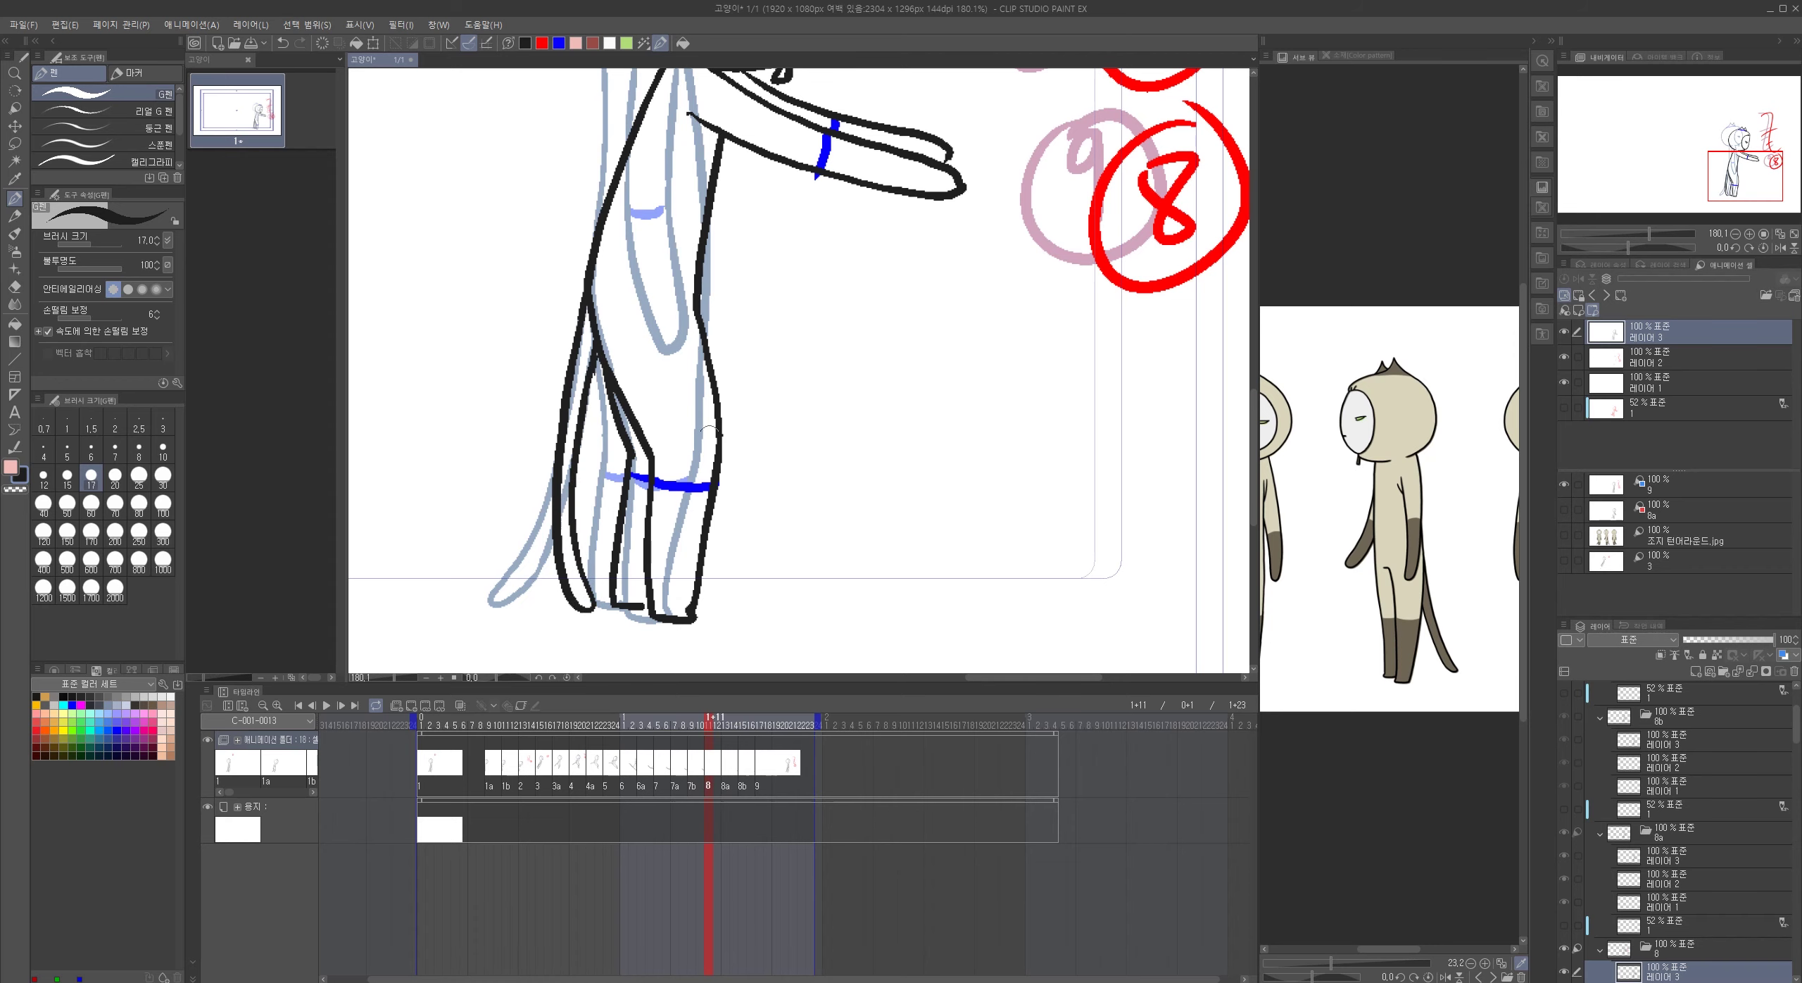
scroll(711, 404, "down", 3)
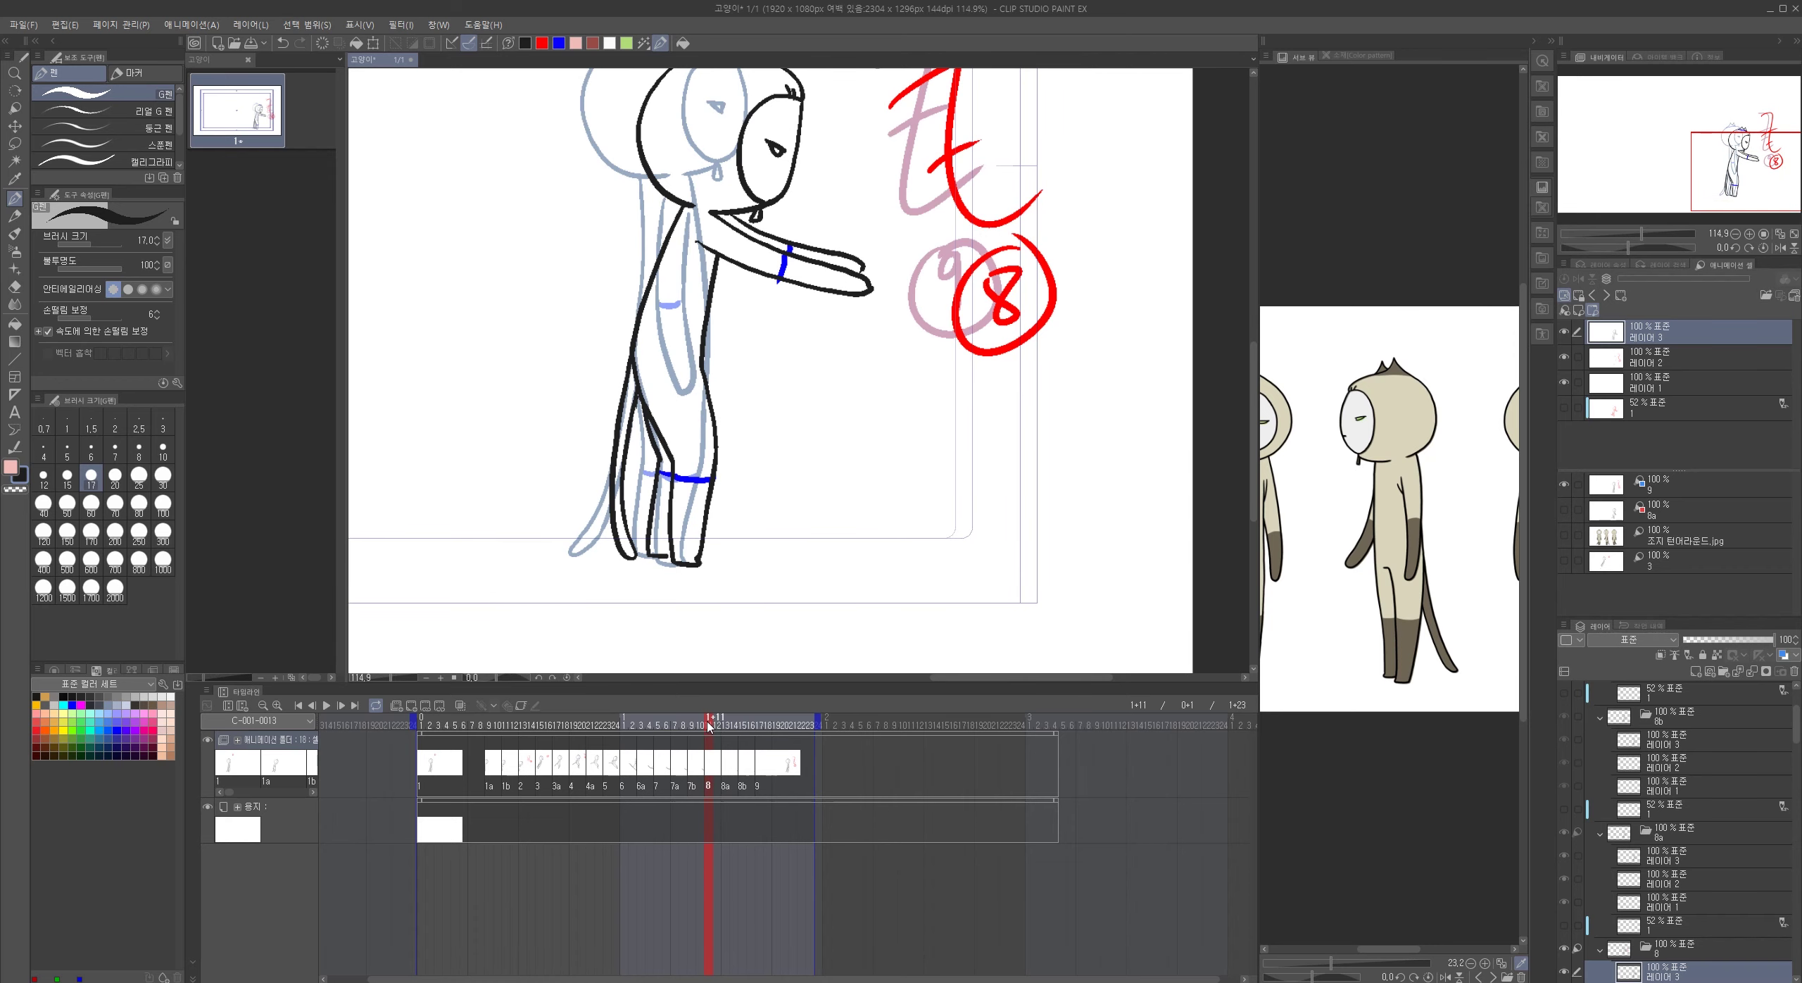
- Go to cel 7a, show its red light-table reference and set it to cel 8
left_click_drag(710, 728, 679, 721)
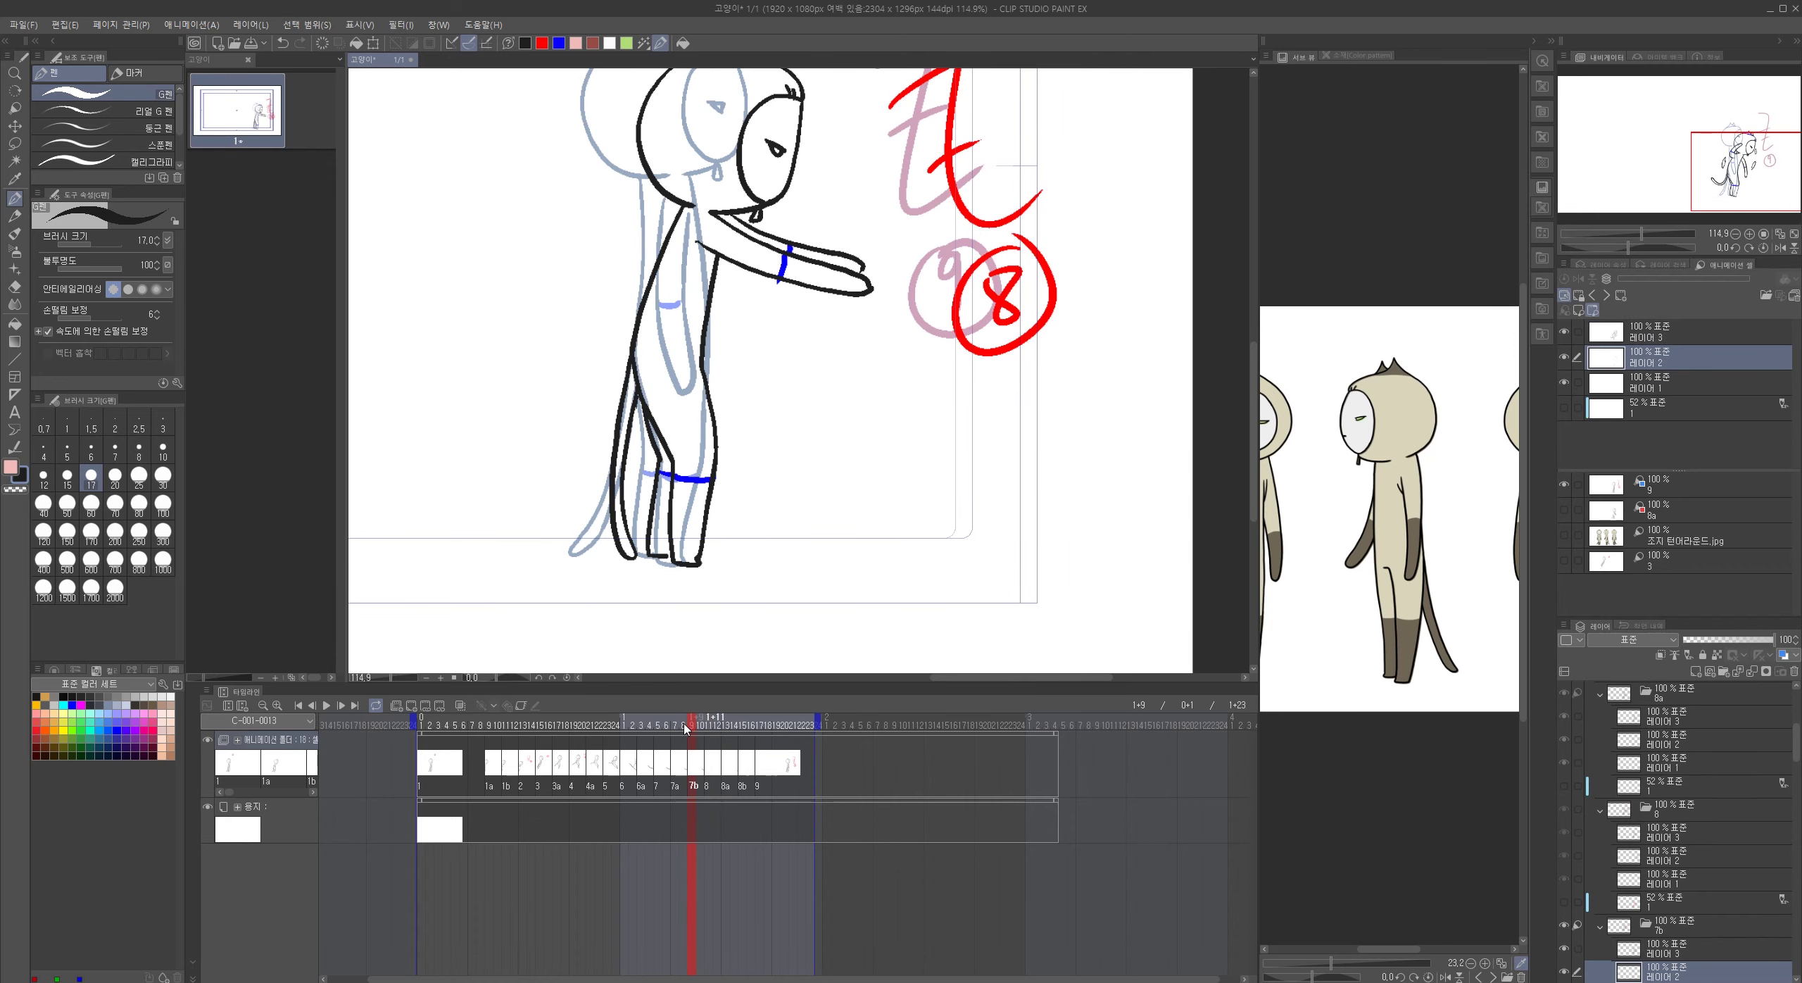
left_click(1693, 516)
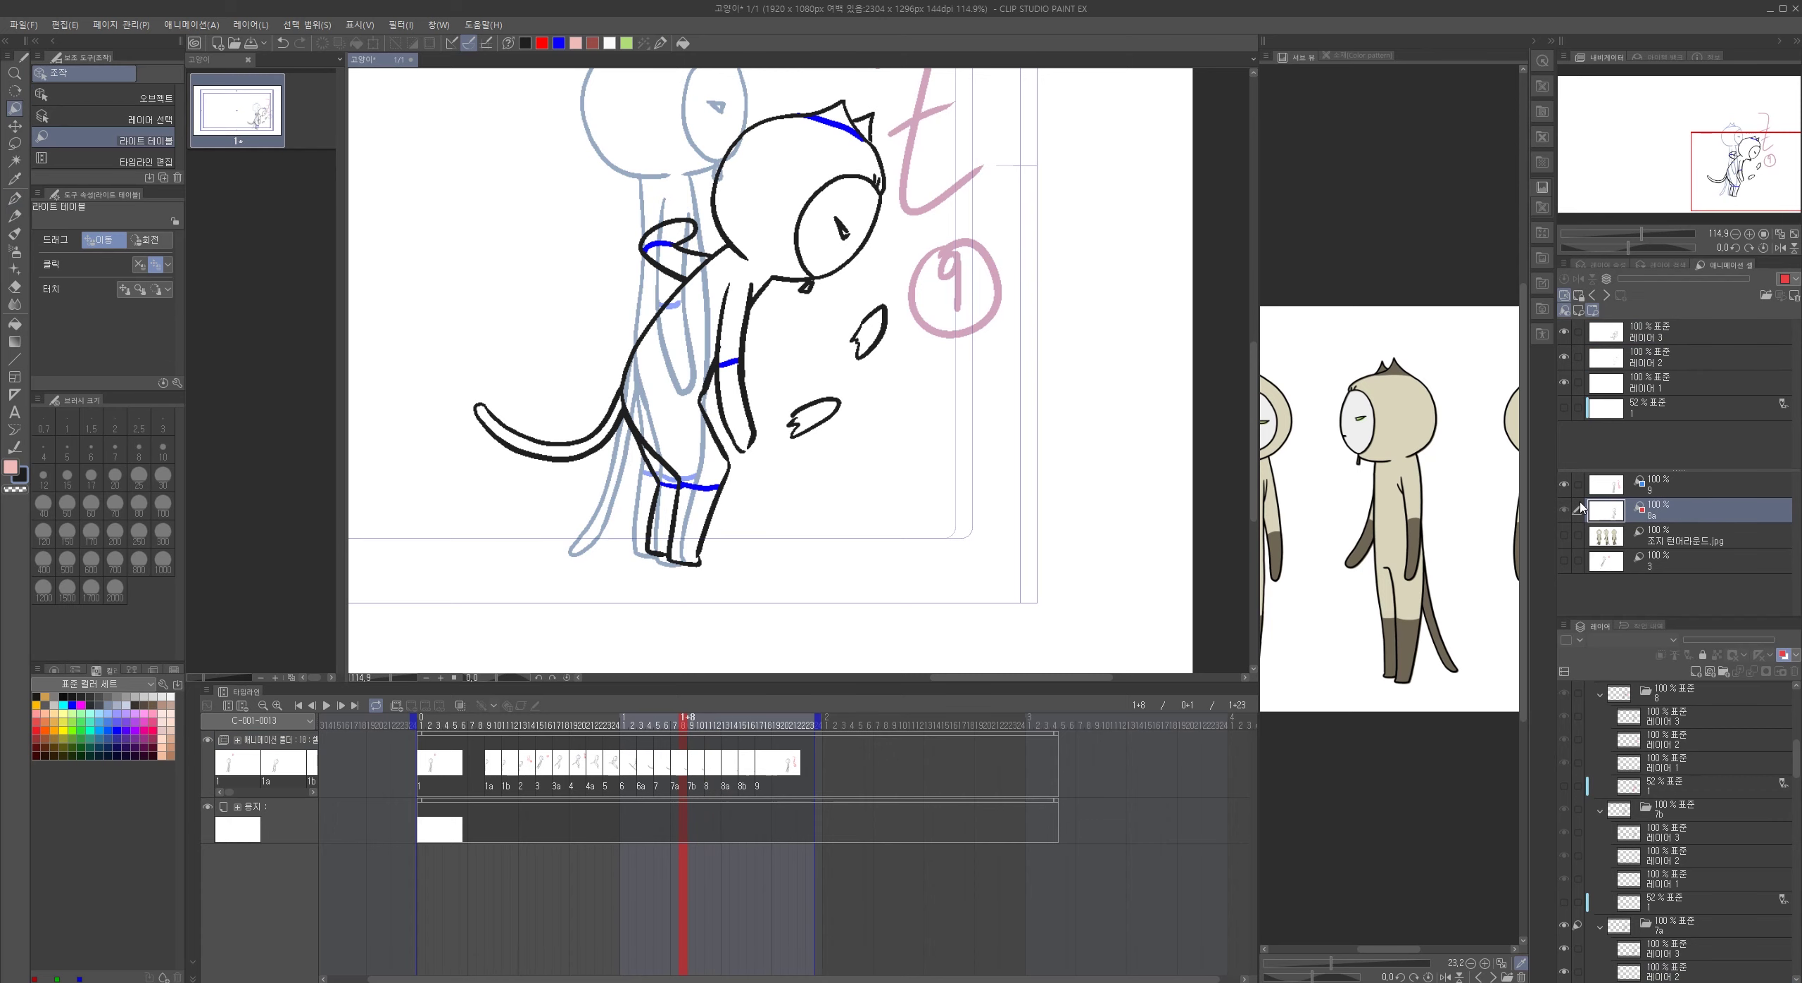
left_click(1578, 509)
left_click(1594, 296)
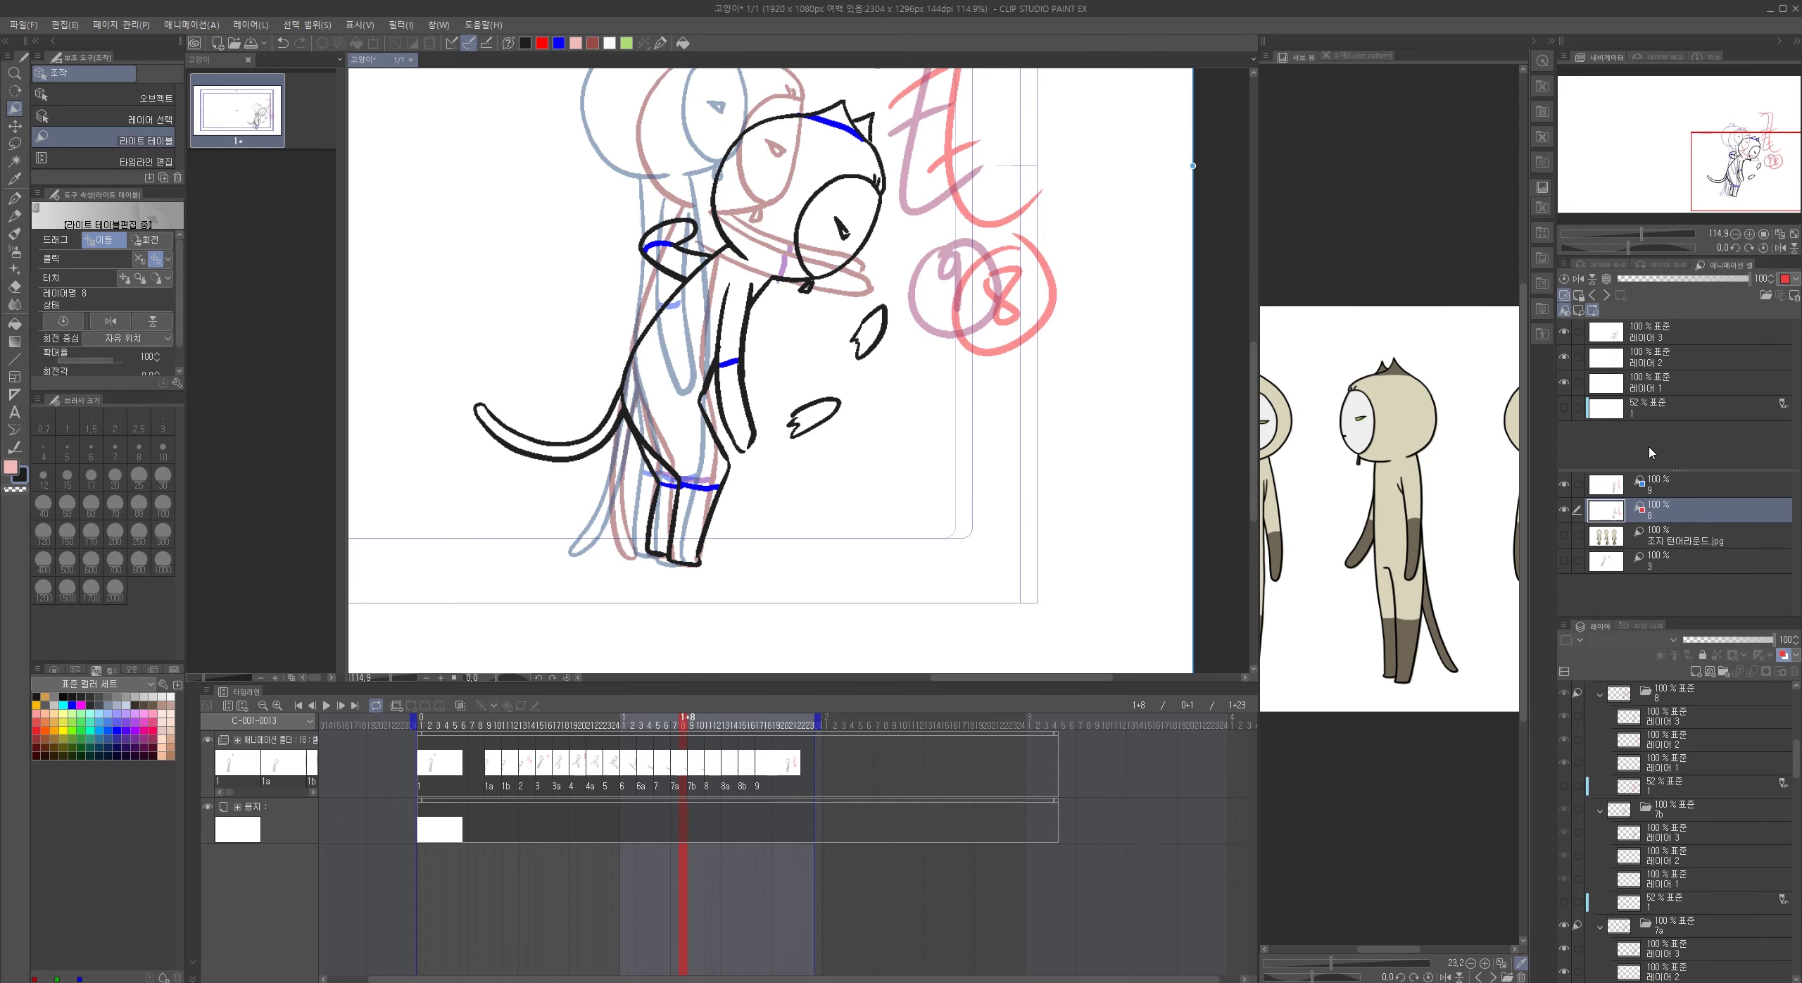
- Set the blue light-table reference of cel 7a to cel 7
left_click(1651, 485)
left_click(1594, 296)
left_click(1594, 297)
left_click(1594, 296)
left_click(1594, 297)
left_click(1594, 296)
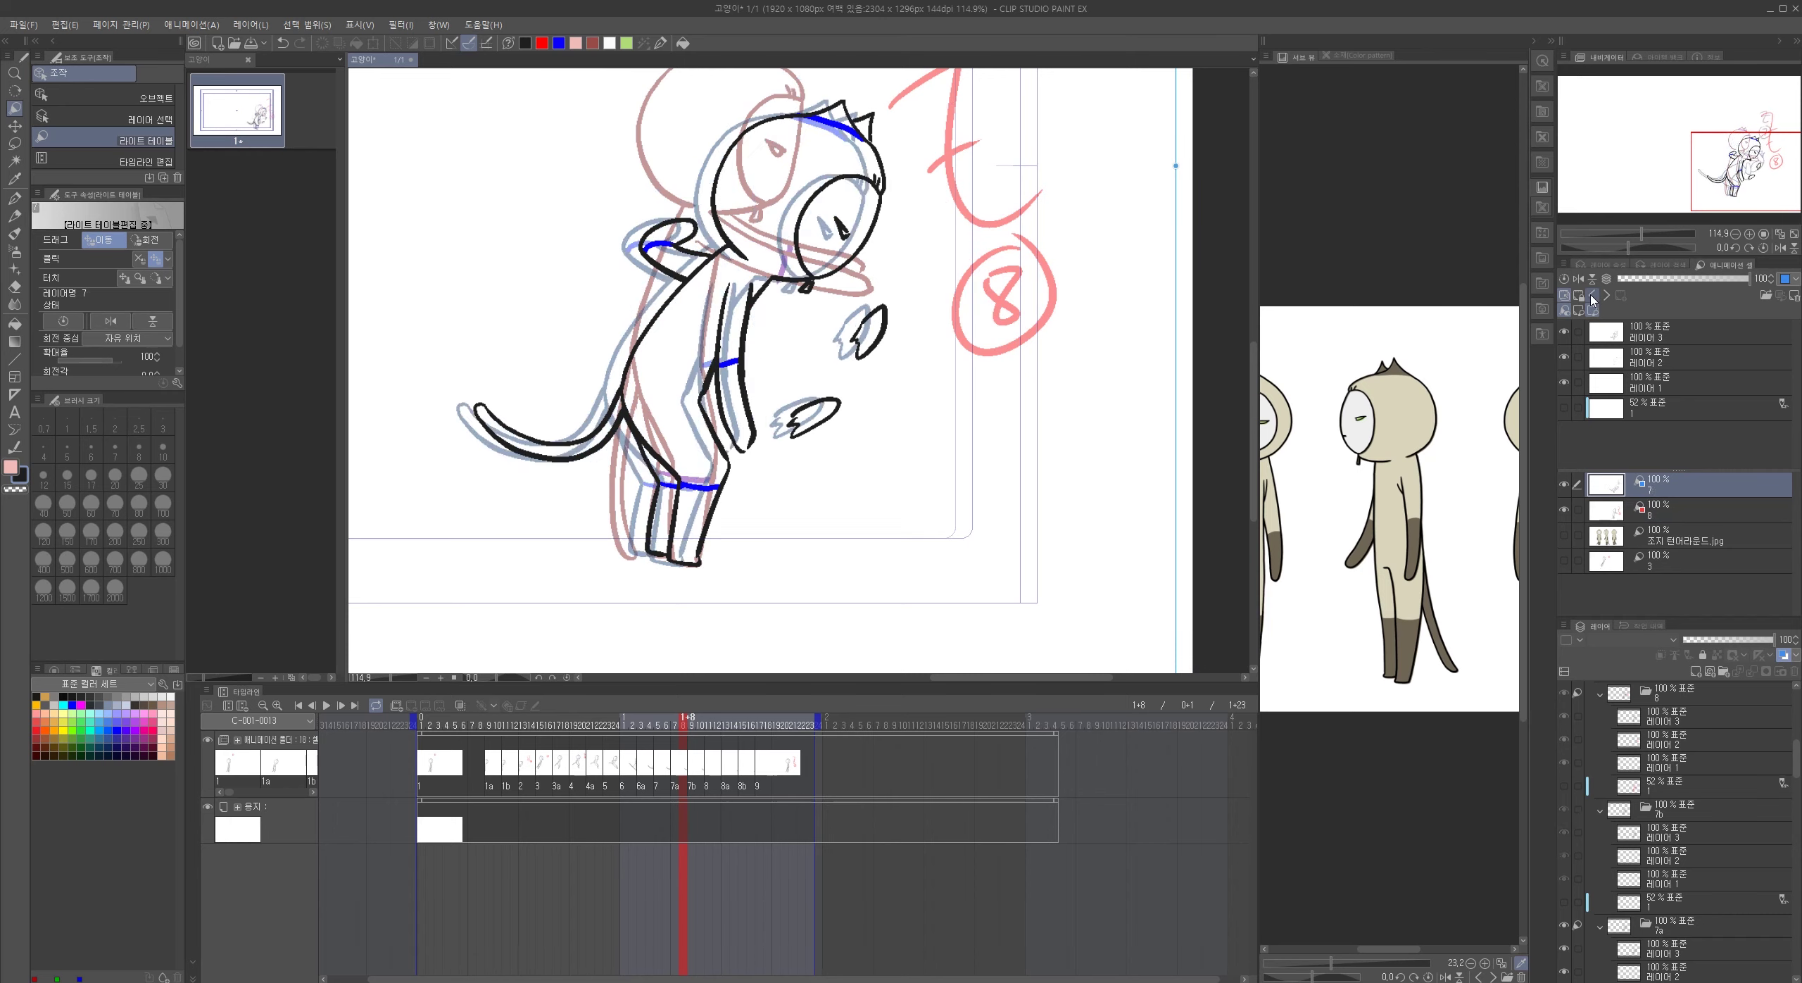
left_click(1594, 296)
left_click_drag(945, 554, 1016, 560)
scroll(1030, 578, "down", 2)
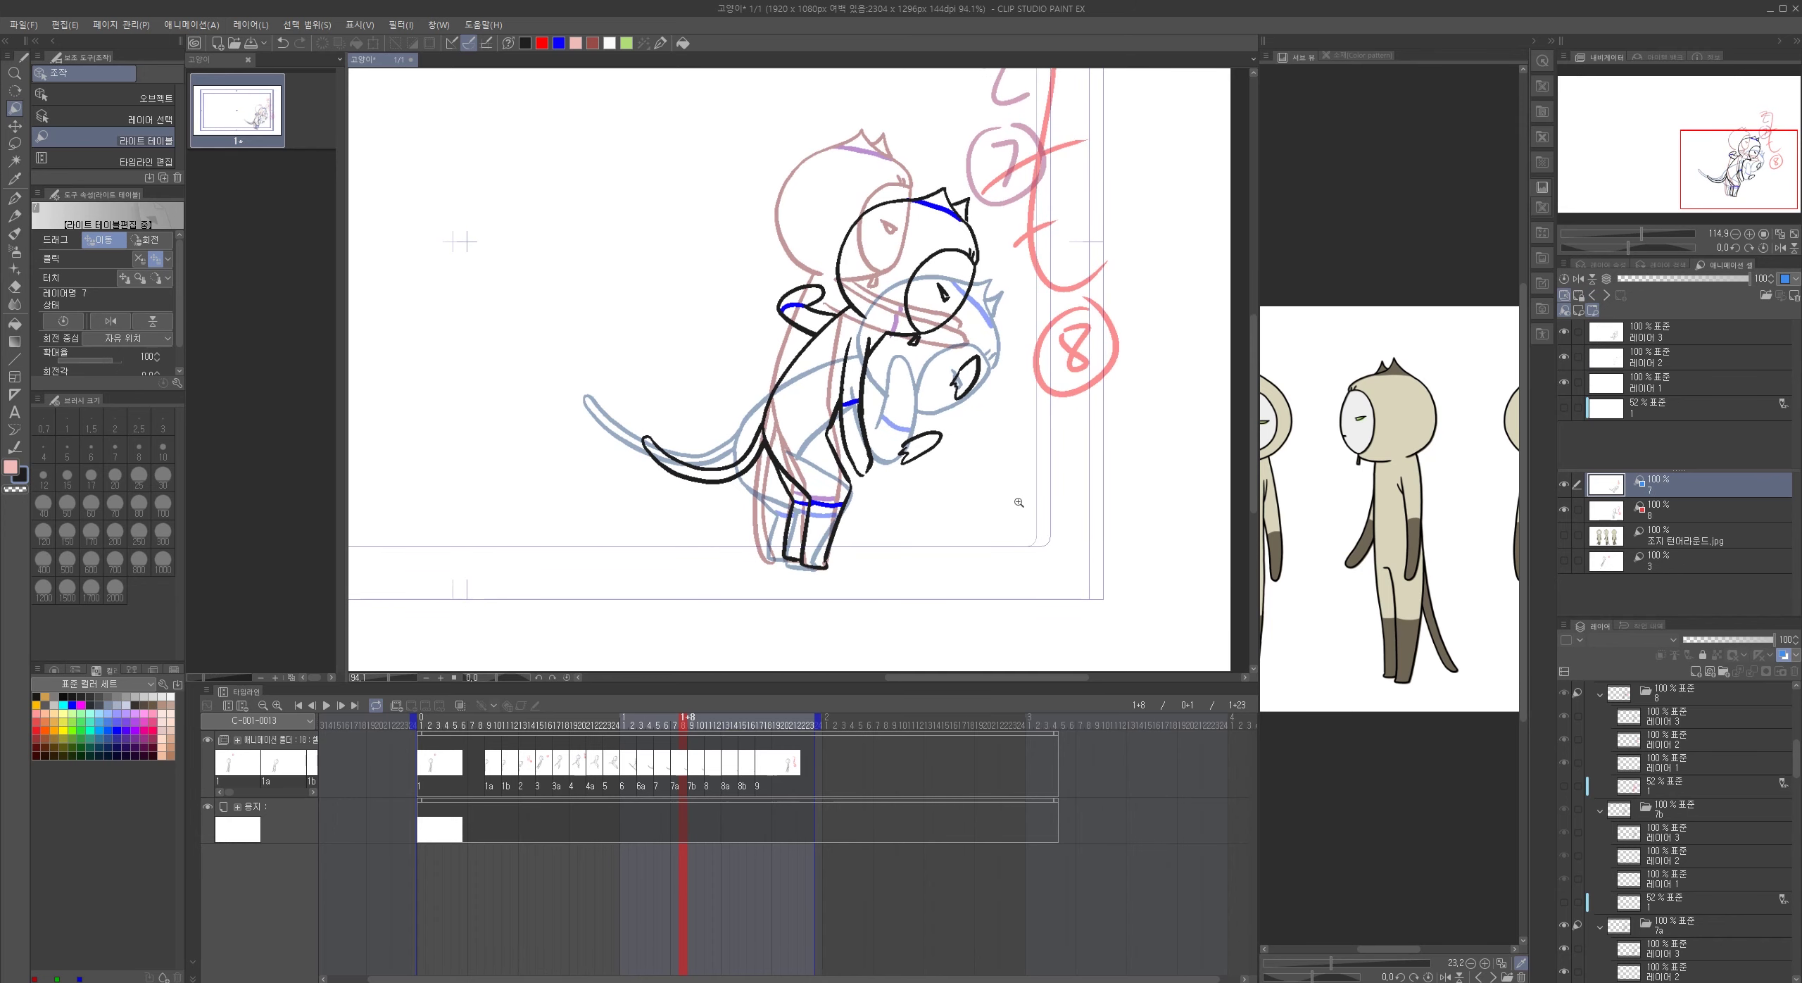
- Reset the position of the cel 7 light-table reference and select layer 1 of cel 7a for rough sketching
left_click(1581, 412)
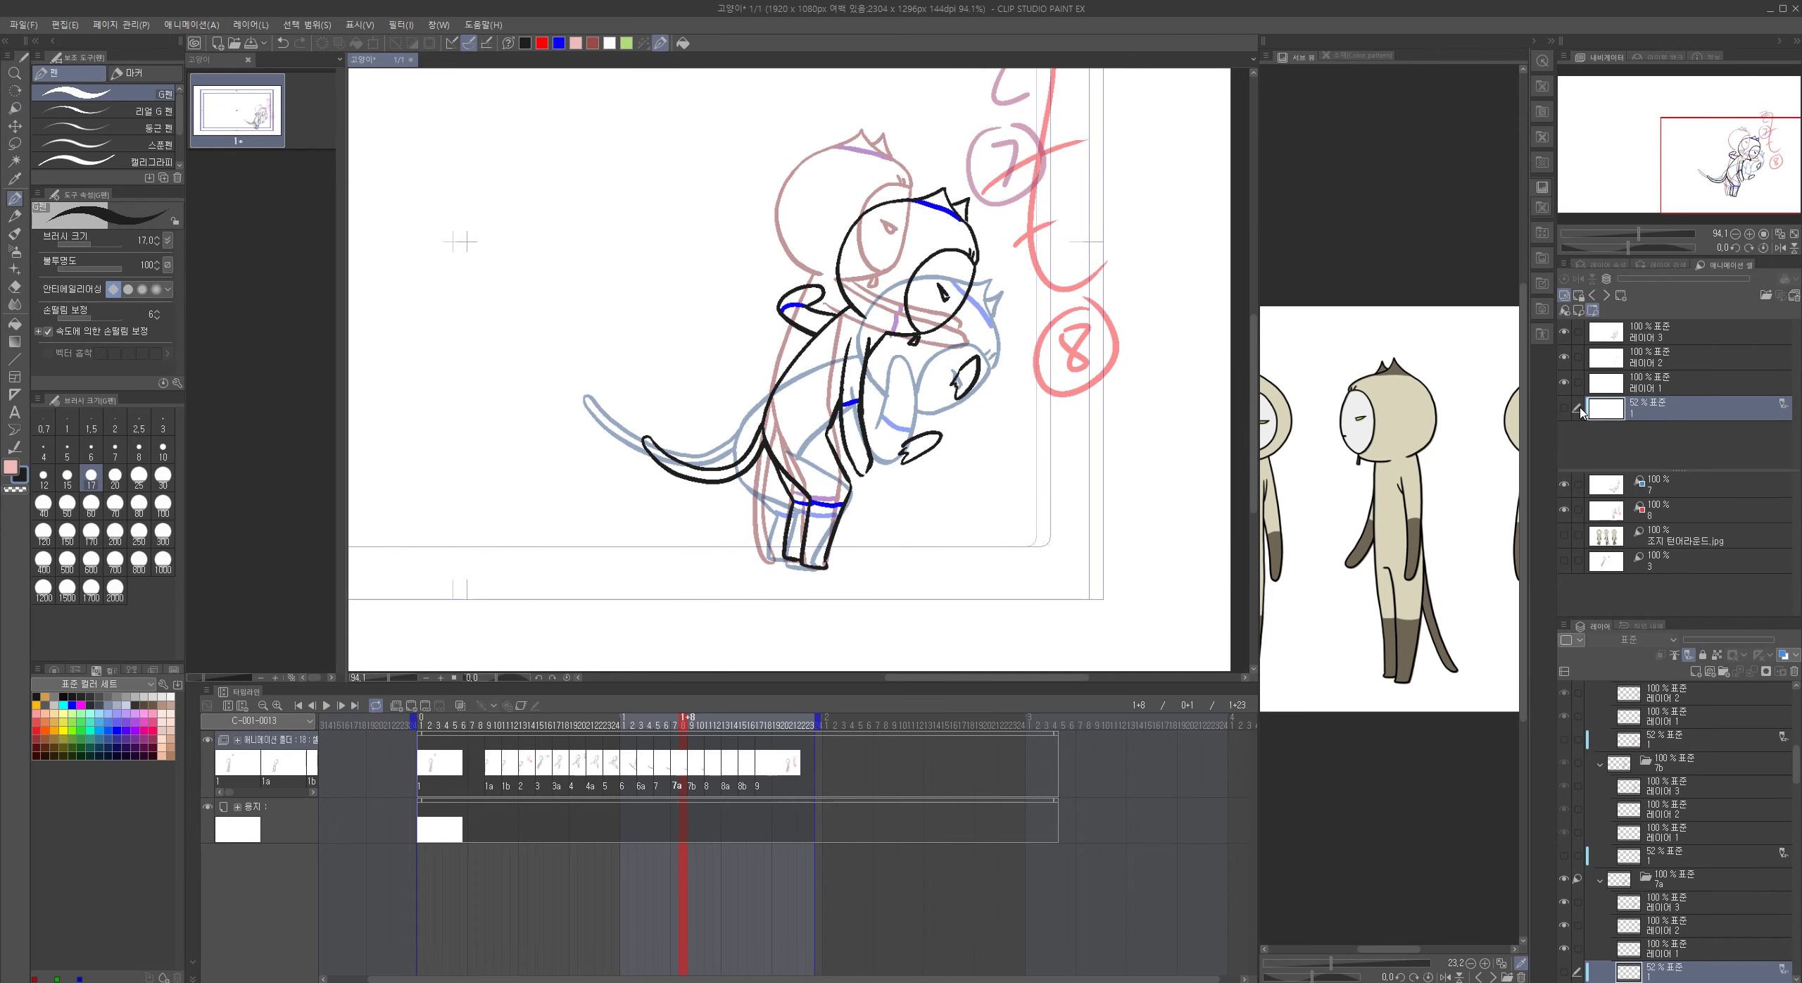
left_click(1666, 504)
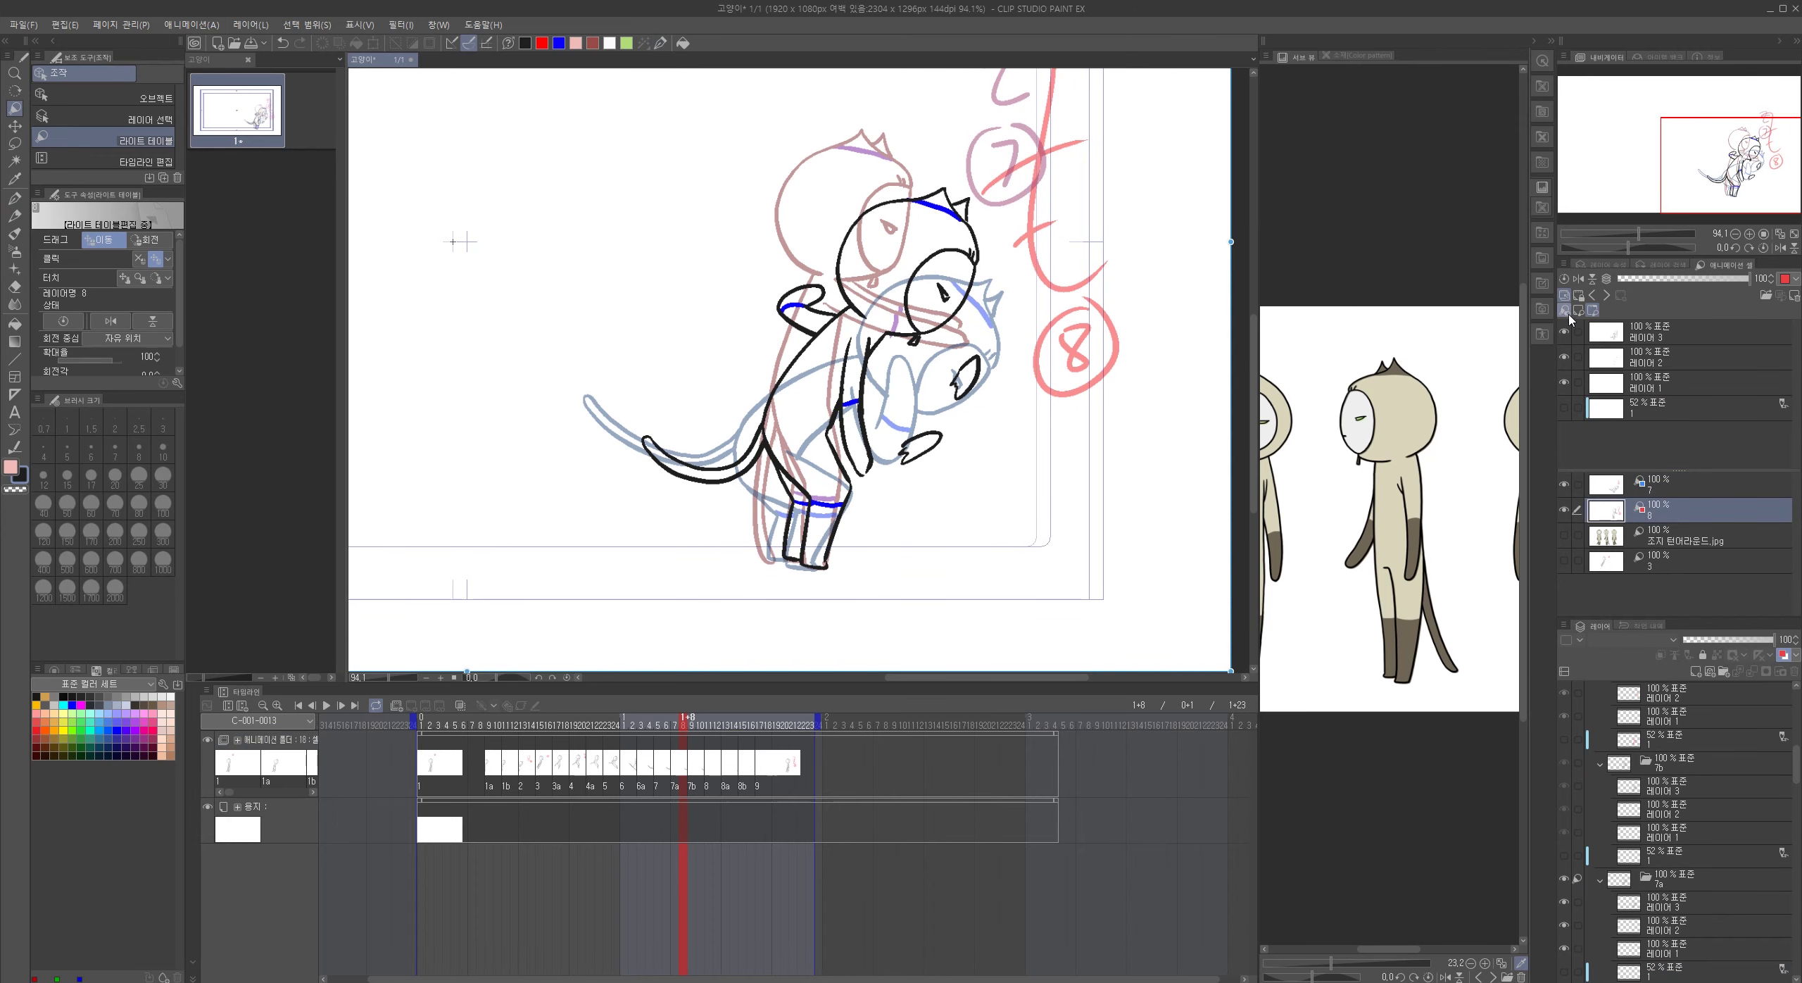
left_click(1673, 489)
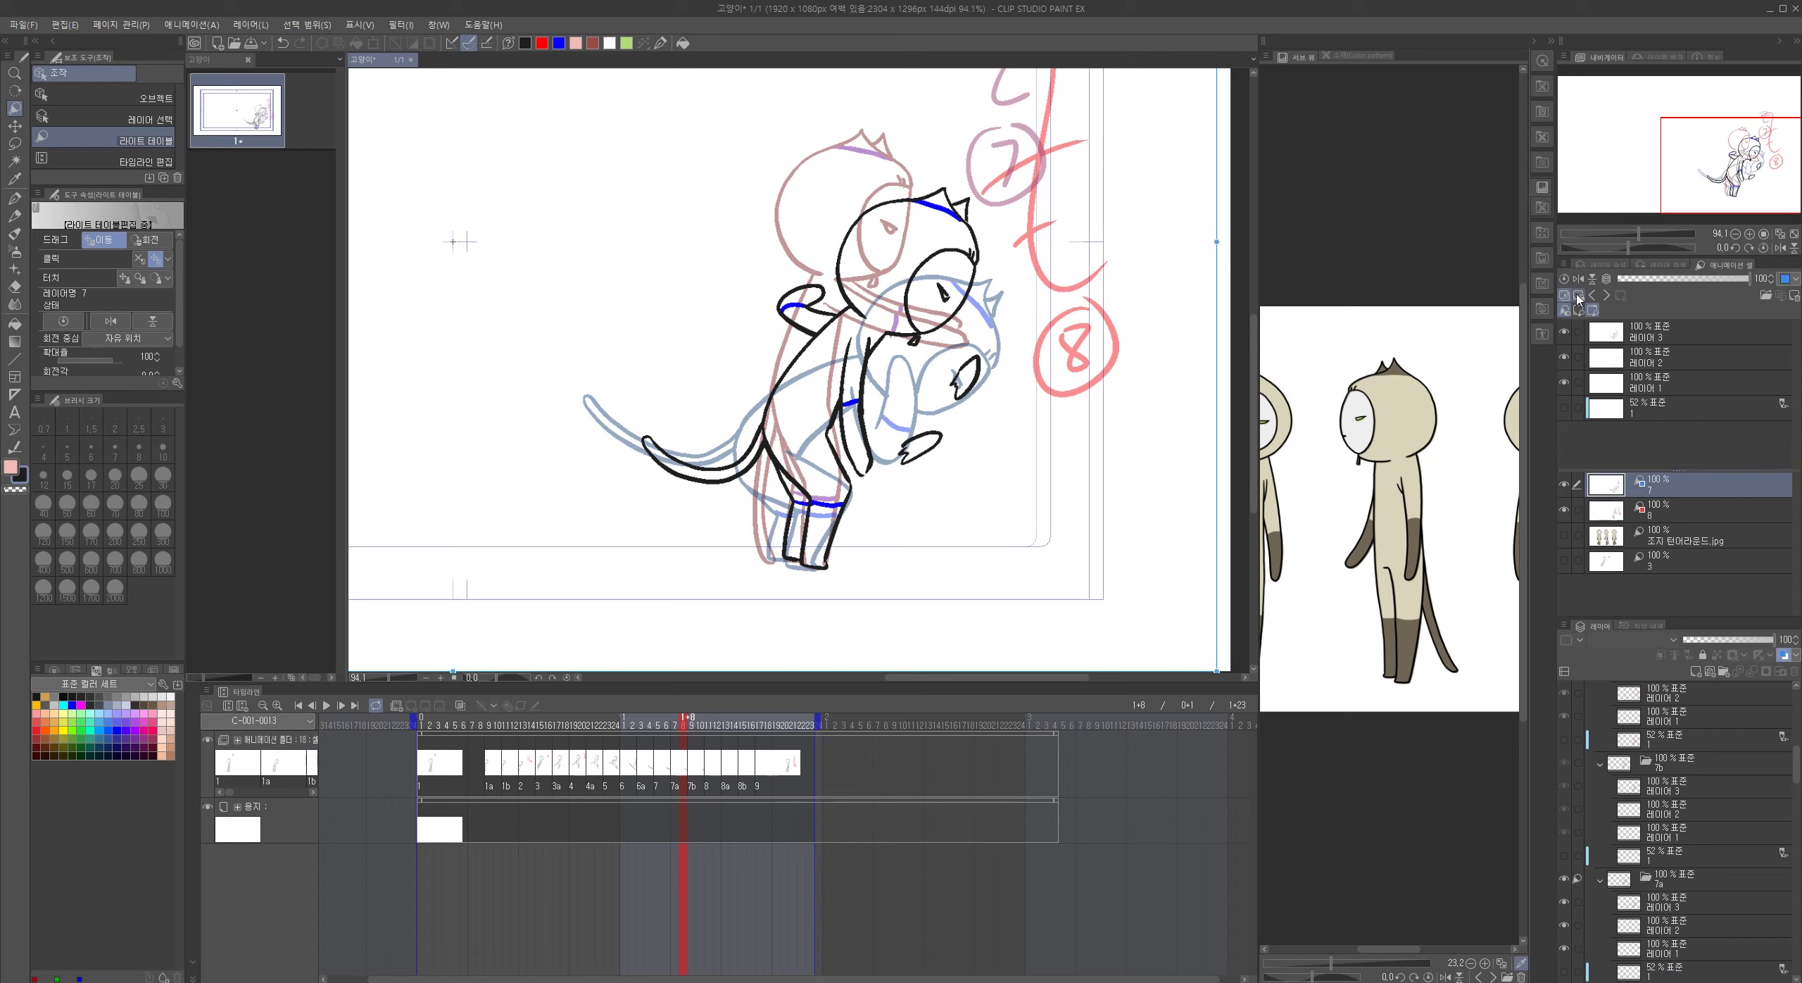
left_click(1651, 415)
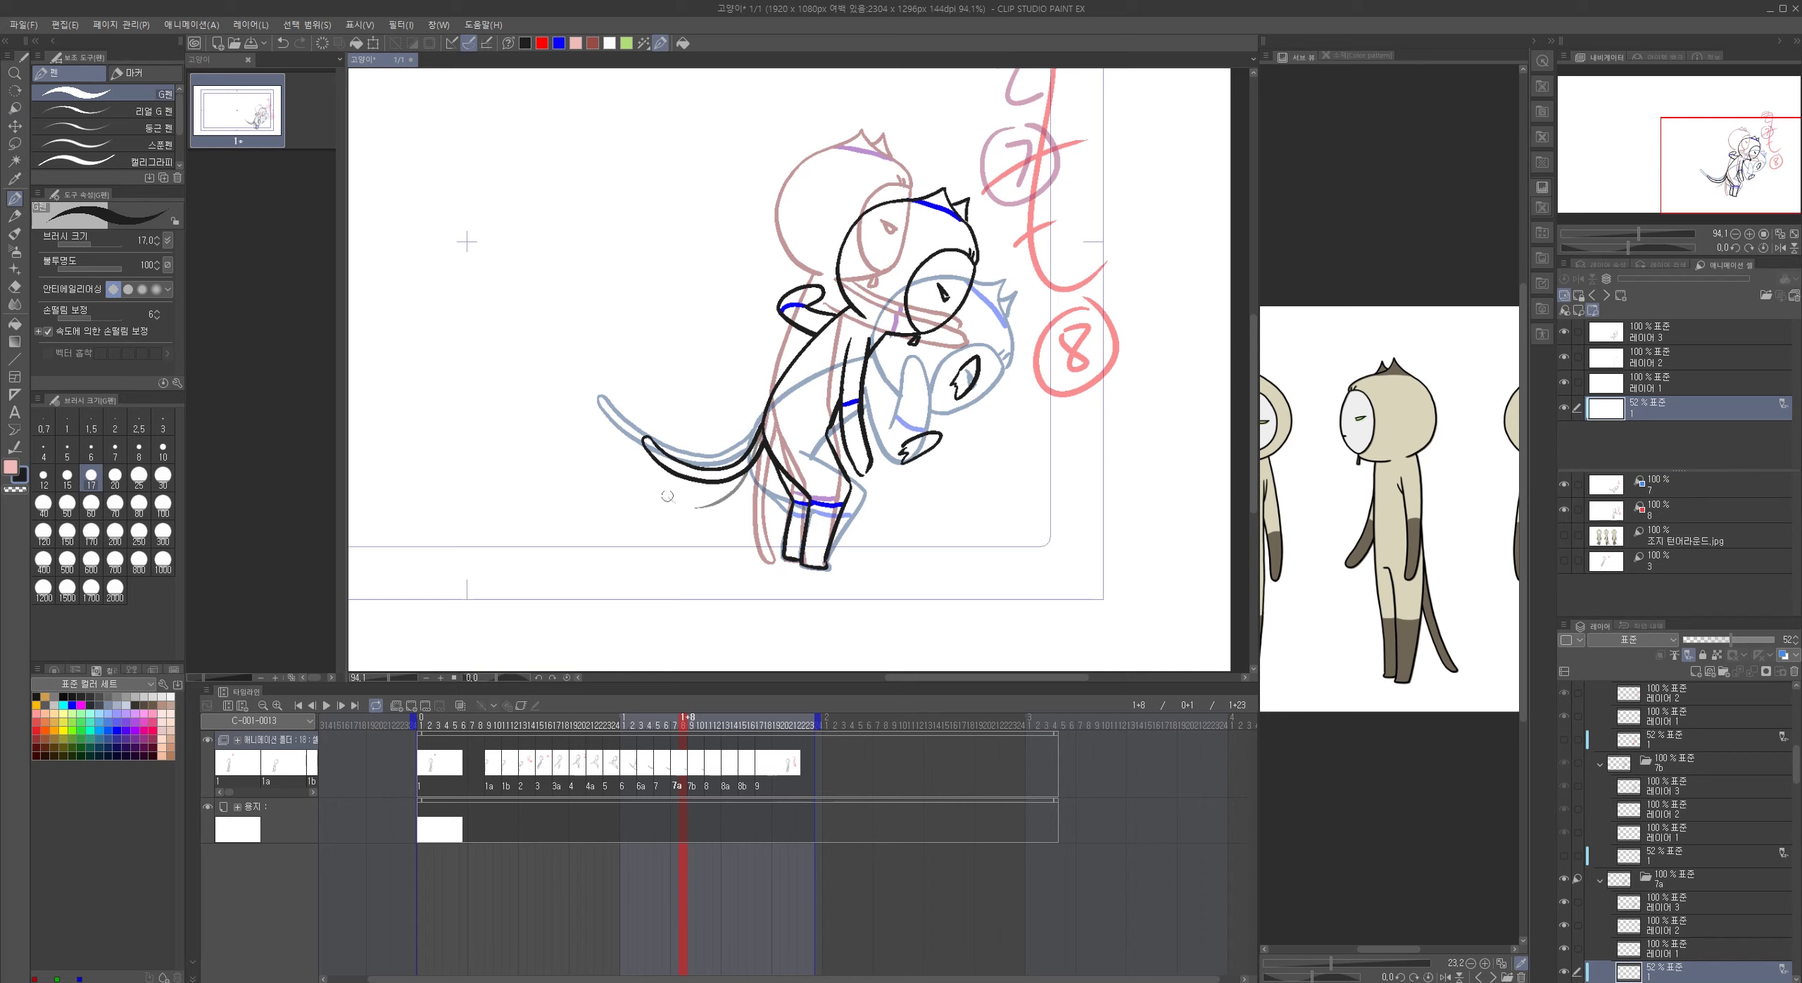
- Rough-sketch a lower-curving tail on layer 1 of cel 7a and erase the old inked tail from layer 3
left_click_drag(758, 447, 690, 512)
left_click_drag(662, 491, 735, 499)
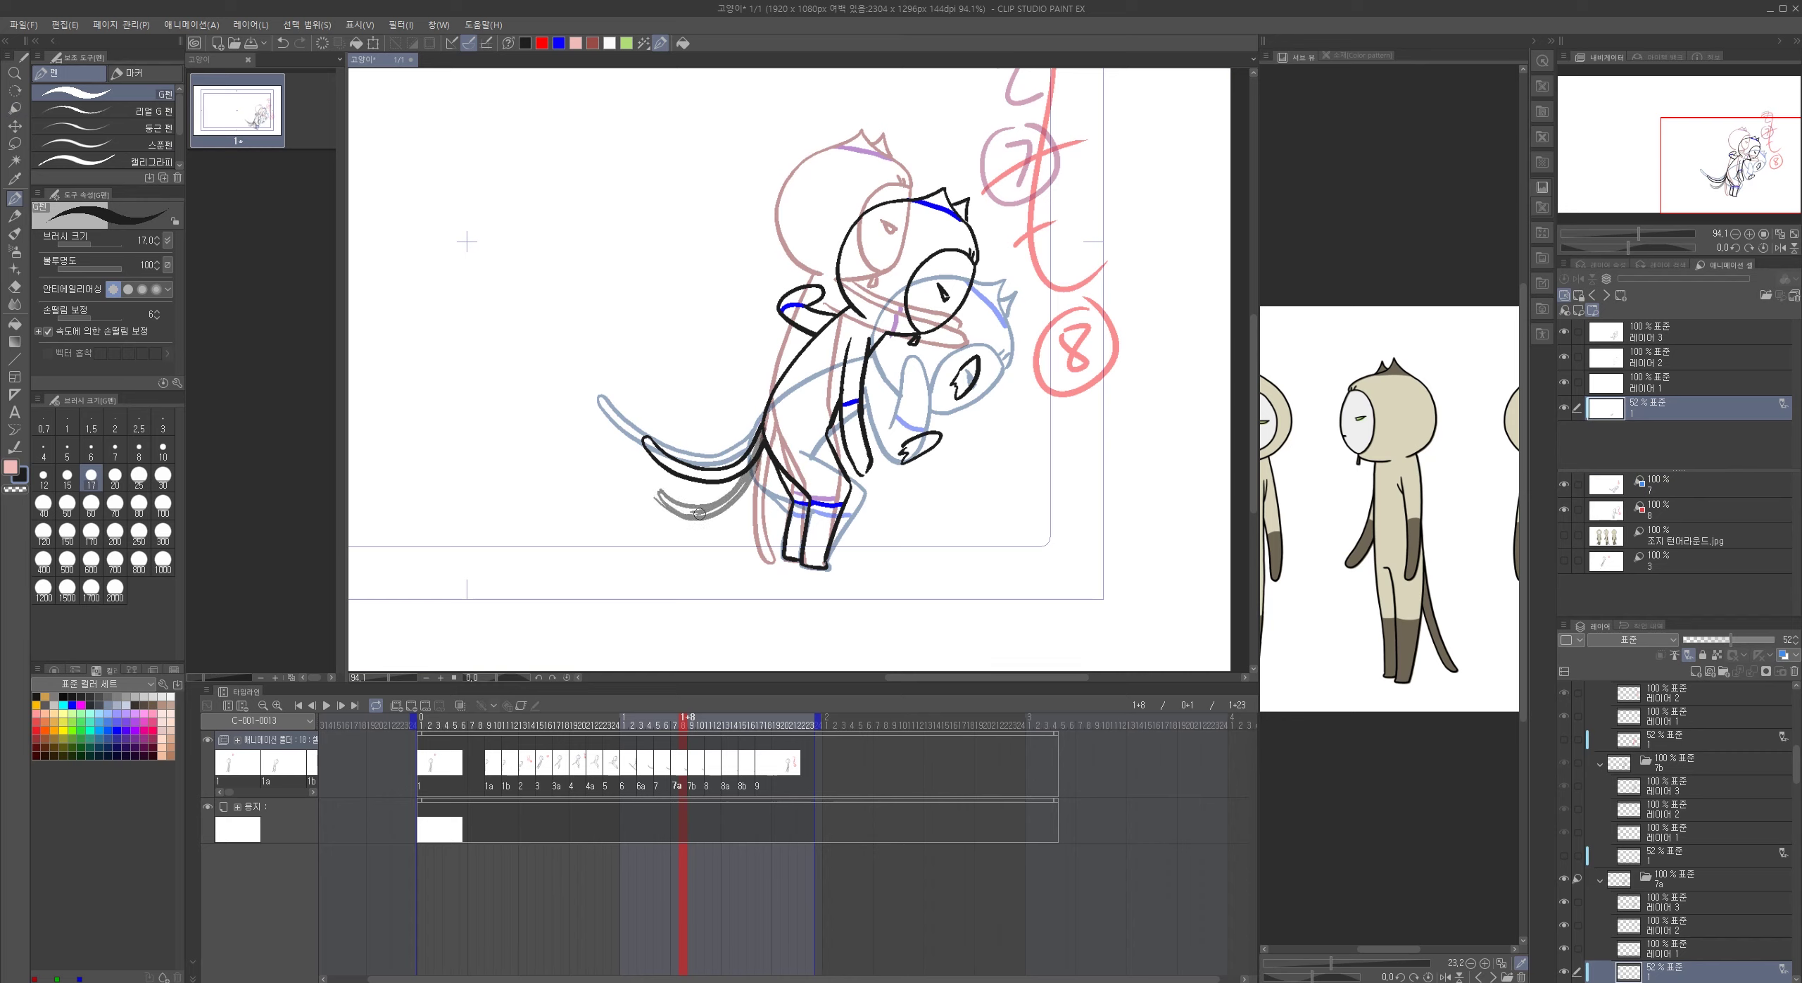
left_click(1660, 339)
key("e")
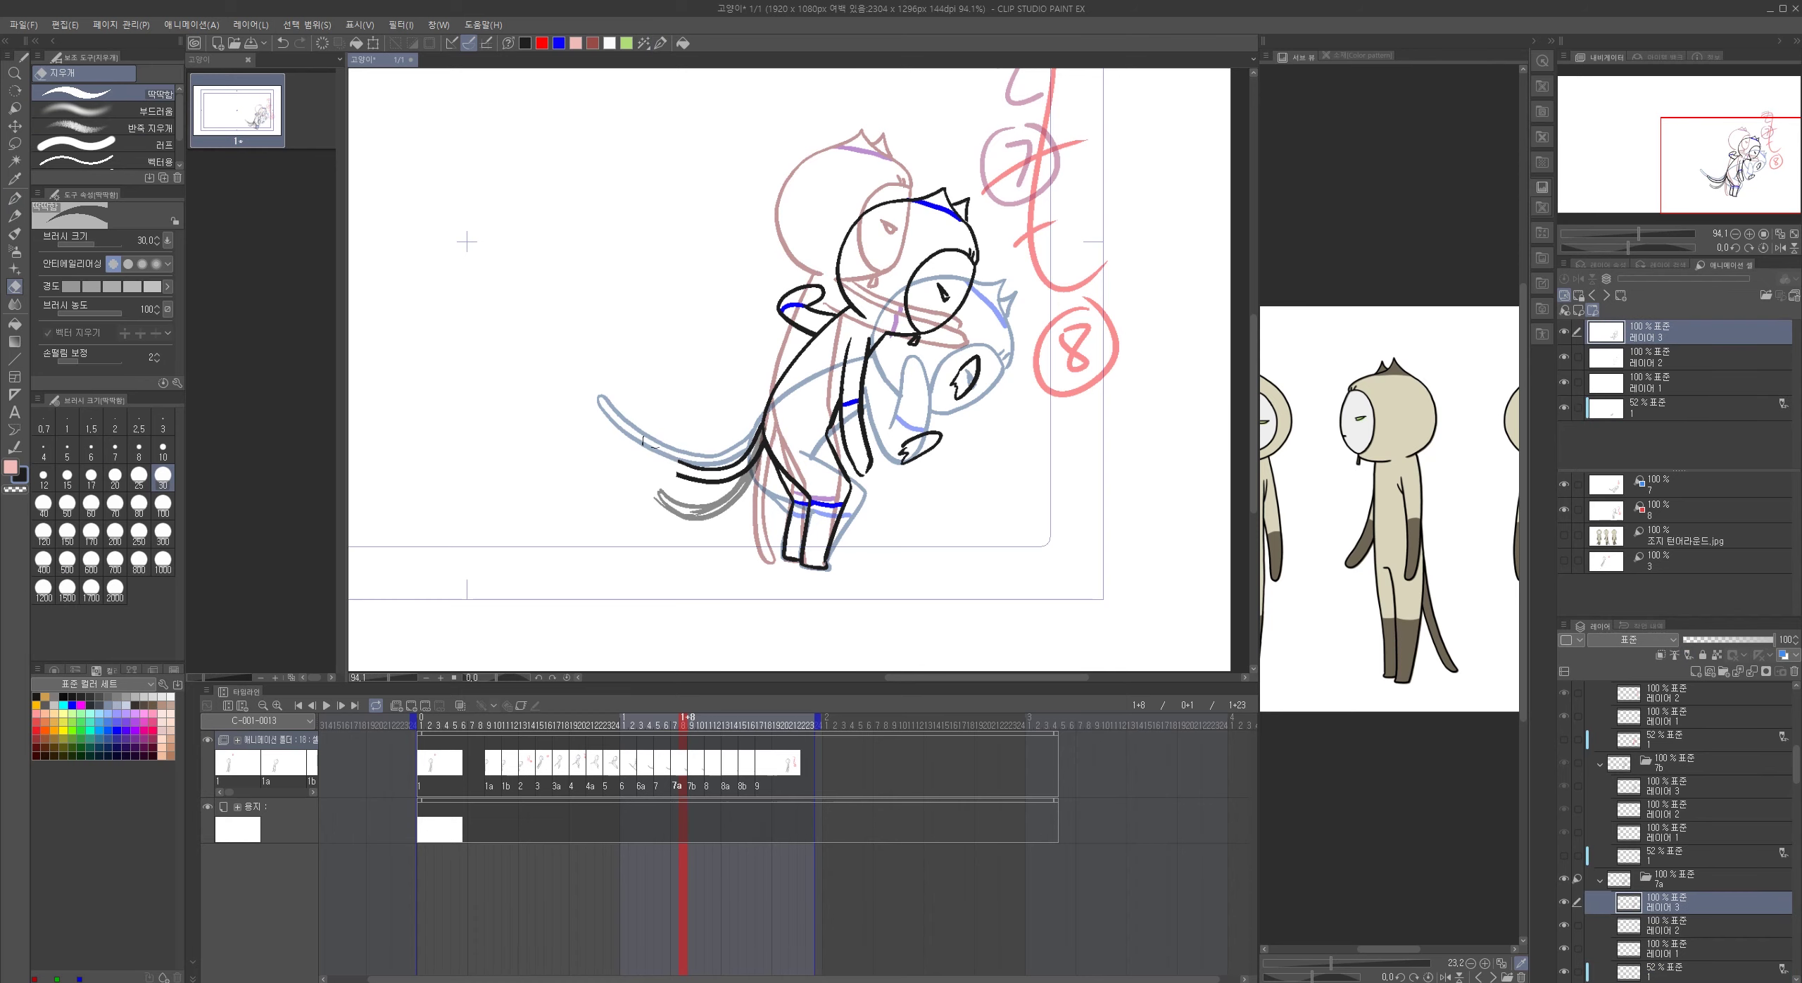
scroll(764, 447, "up", 3)
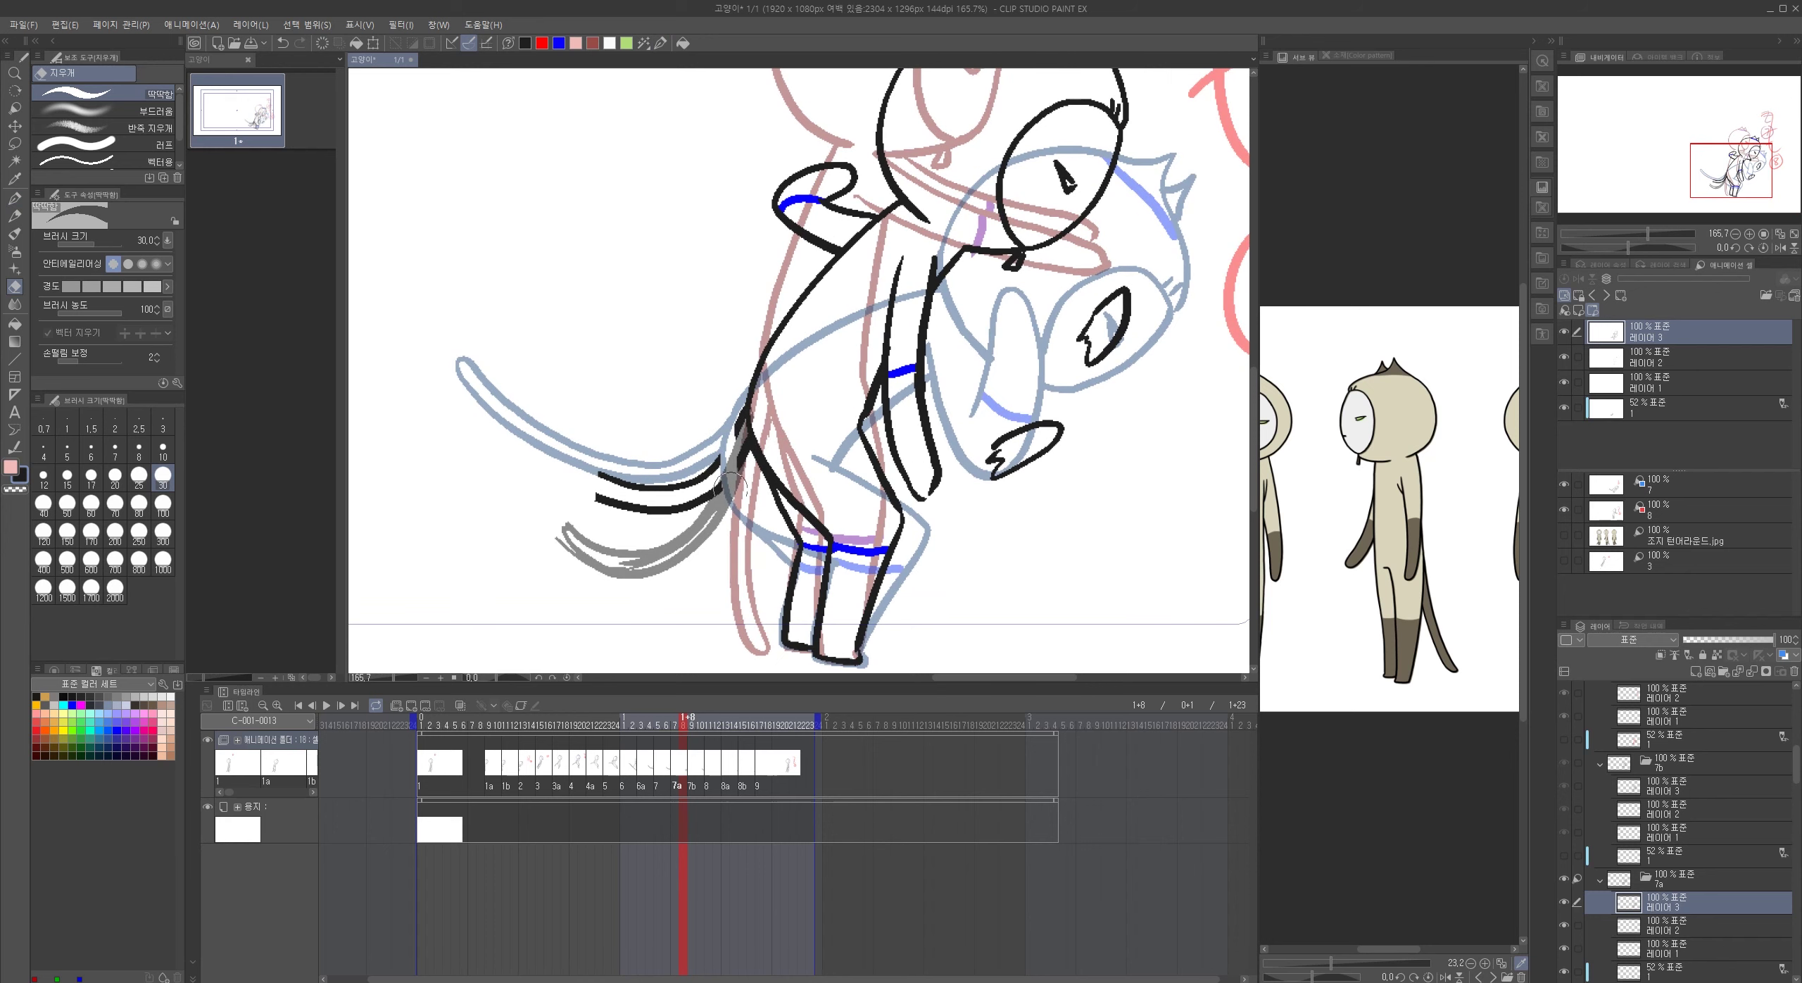
mouse_move(743, 495)
left_mouse_down()
mouse_move(723, 447)
mouse_move(705, 510)
mouse_move(679, 483)
mouse_move(607, 482)
mouse_move(582, 505)
mouse_move(644, 487)
left_mouse_up()
- Ink cel 7a's new tail on layer 3 over the rough, from the hips to the upturned tip
left_click(21, 200)
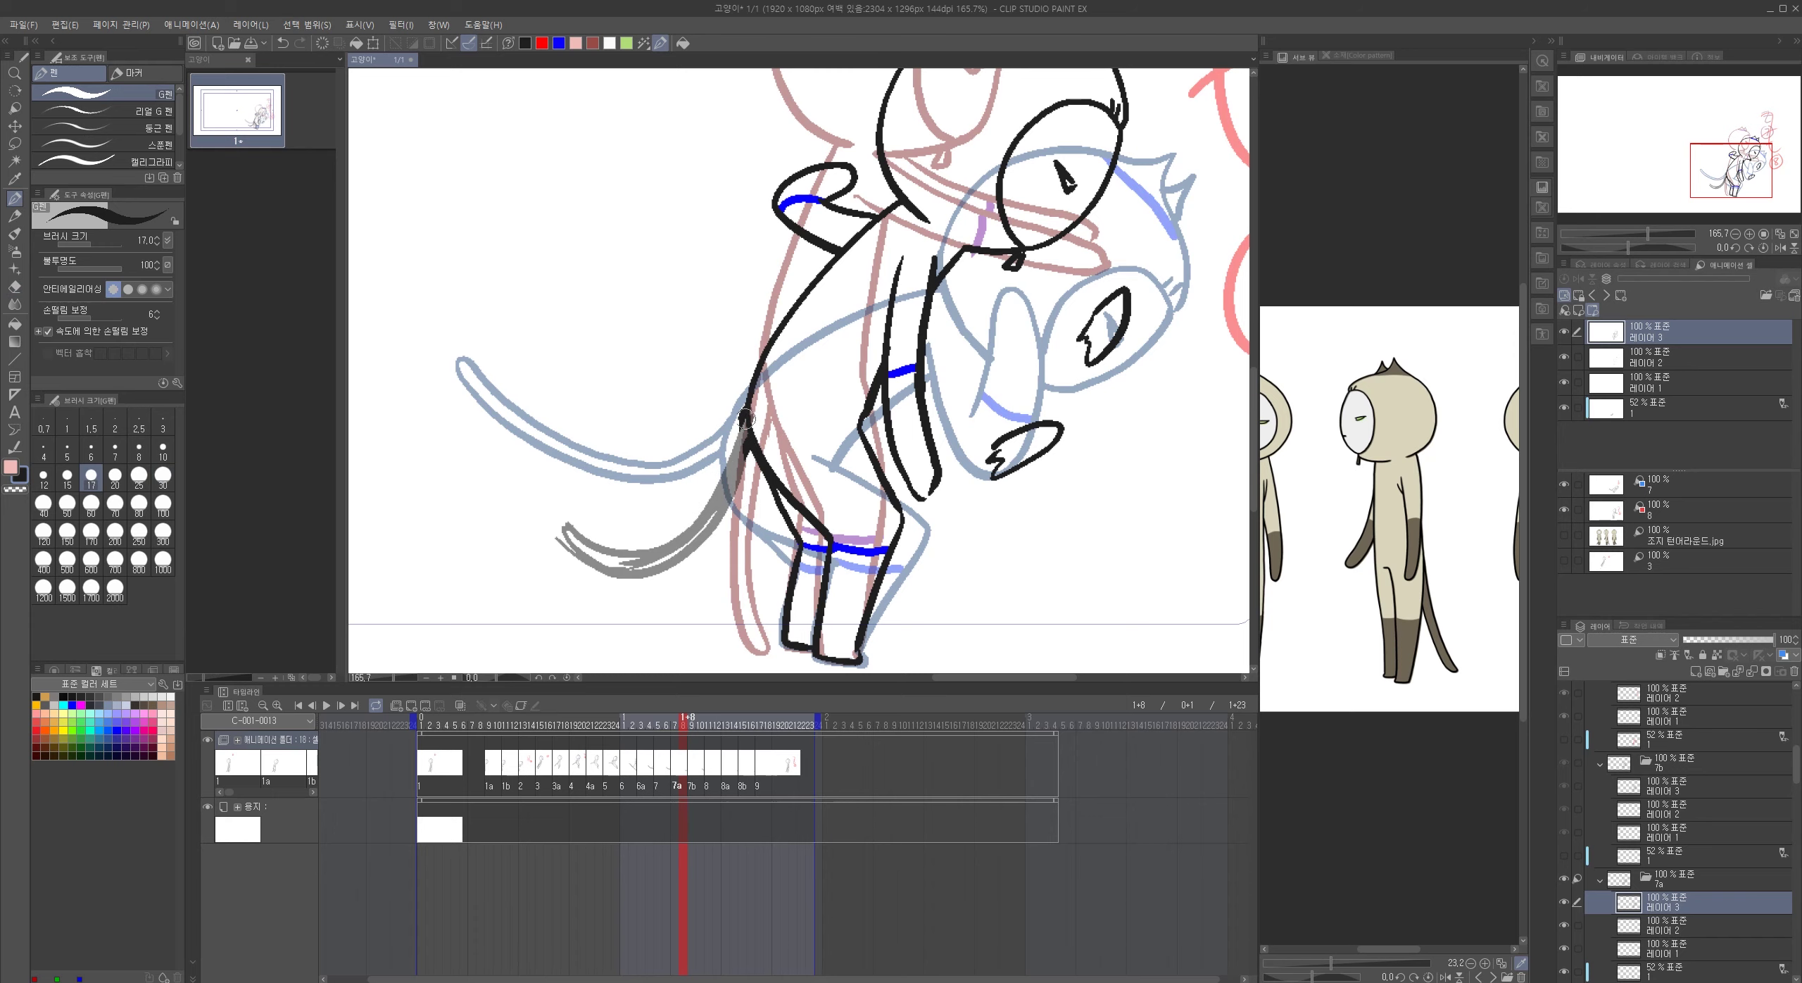
key("e")
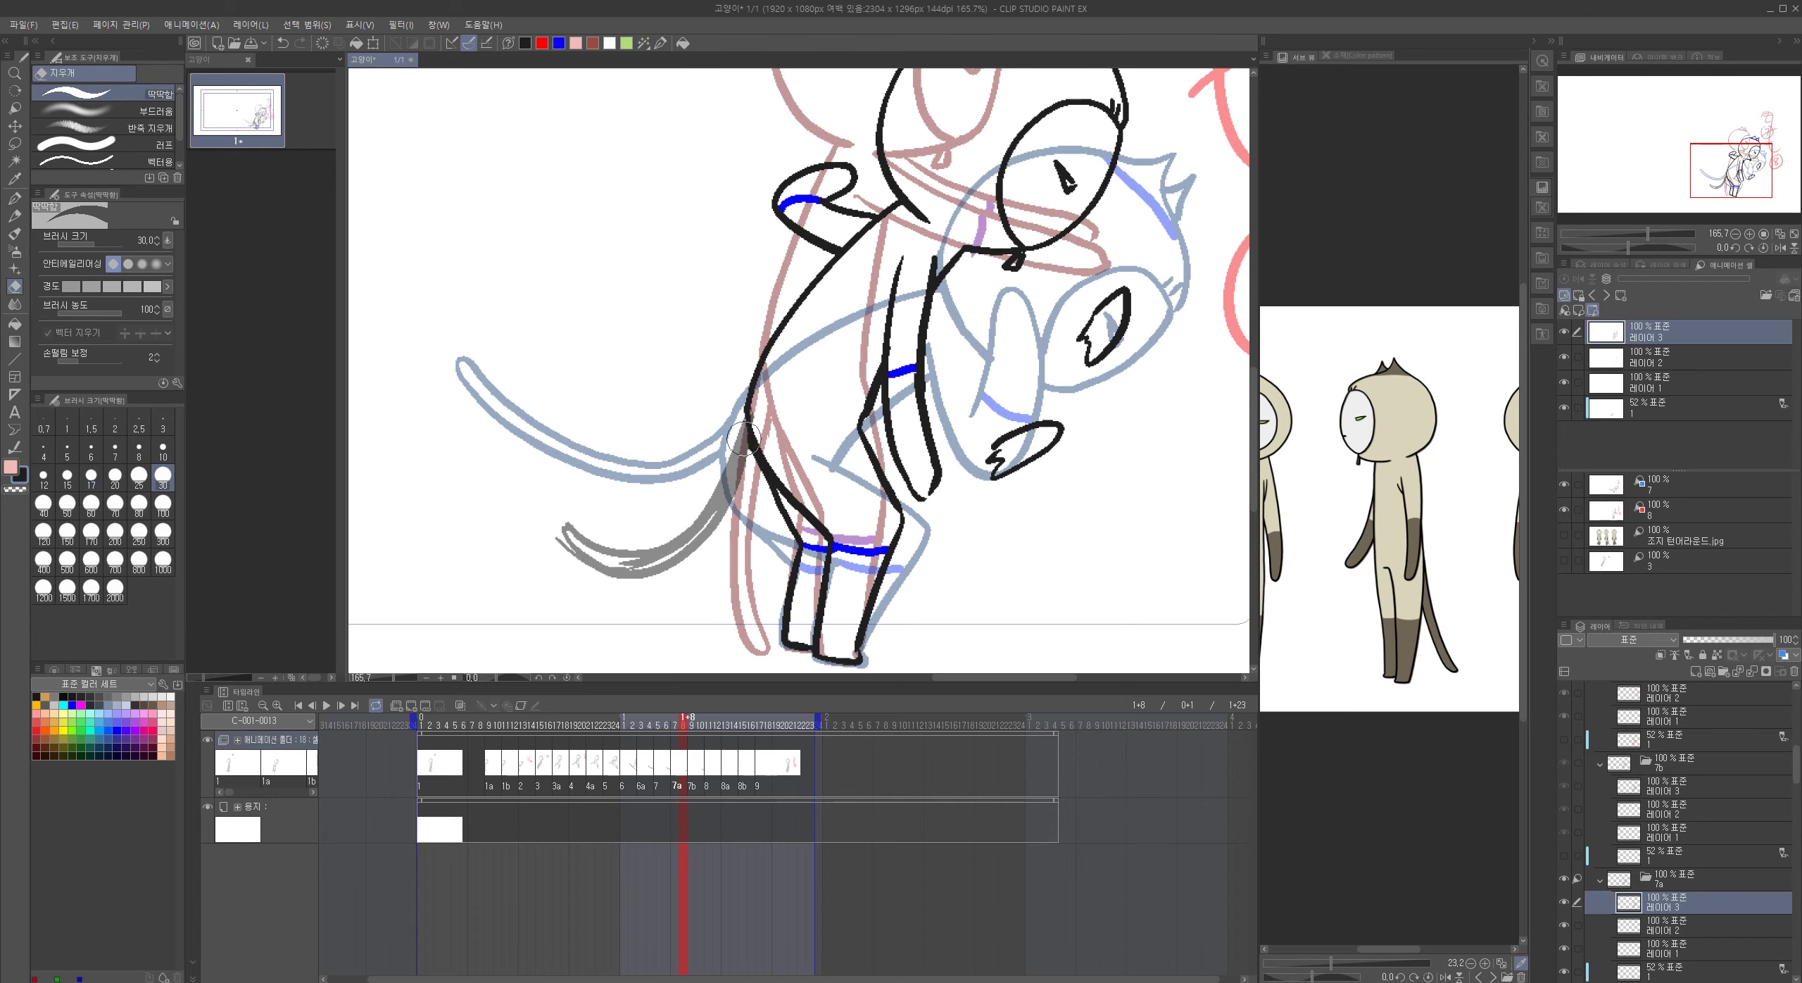
left_click(661, 45)
mouse_move(748, 407)
left_mouse_down()
mouse_move(689, 524)
mouse_move(641, 553)
mouse_move(598, 553)
mouse_move(566, 525)
mouse_move(557, 542)
mouse_move(611, 574)
mouse_move(680, 556)
mouse_move(751, 433)
mouse_move(706, 535)
left_mouse_up()
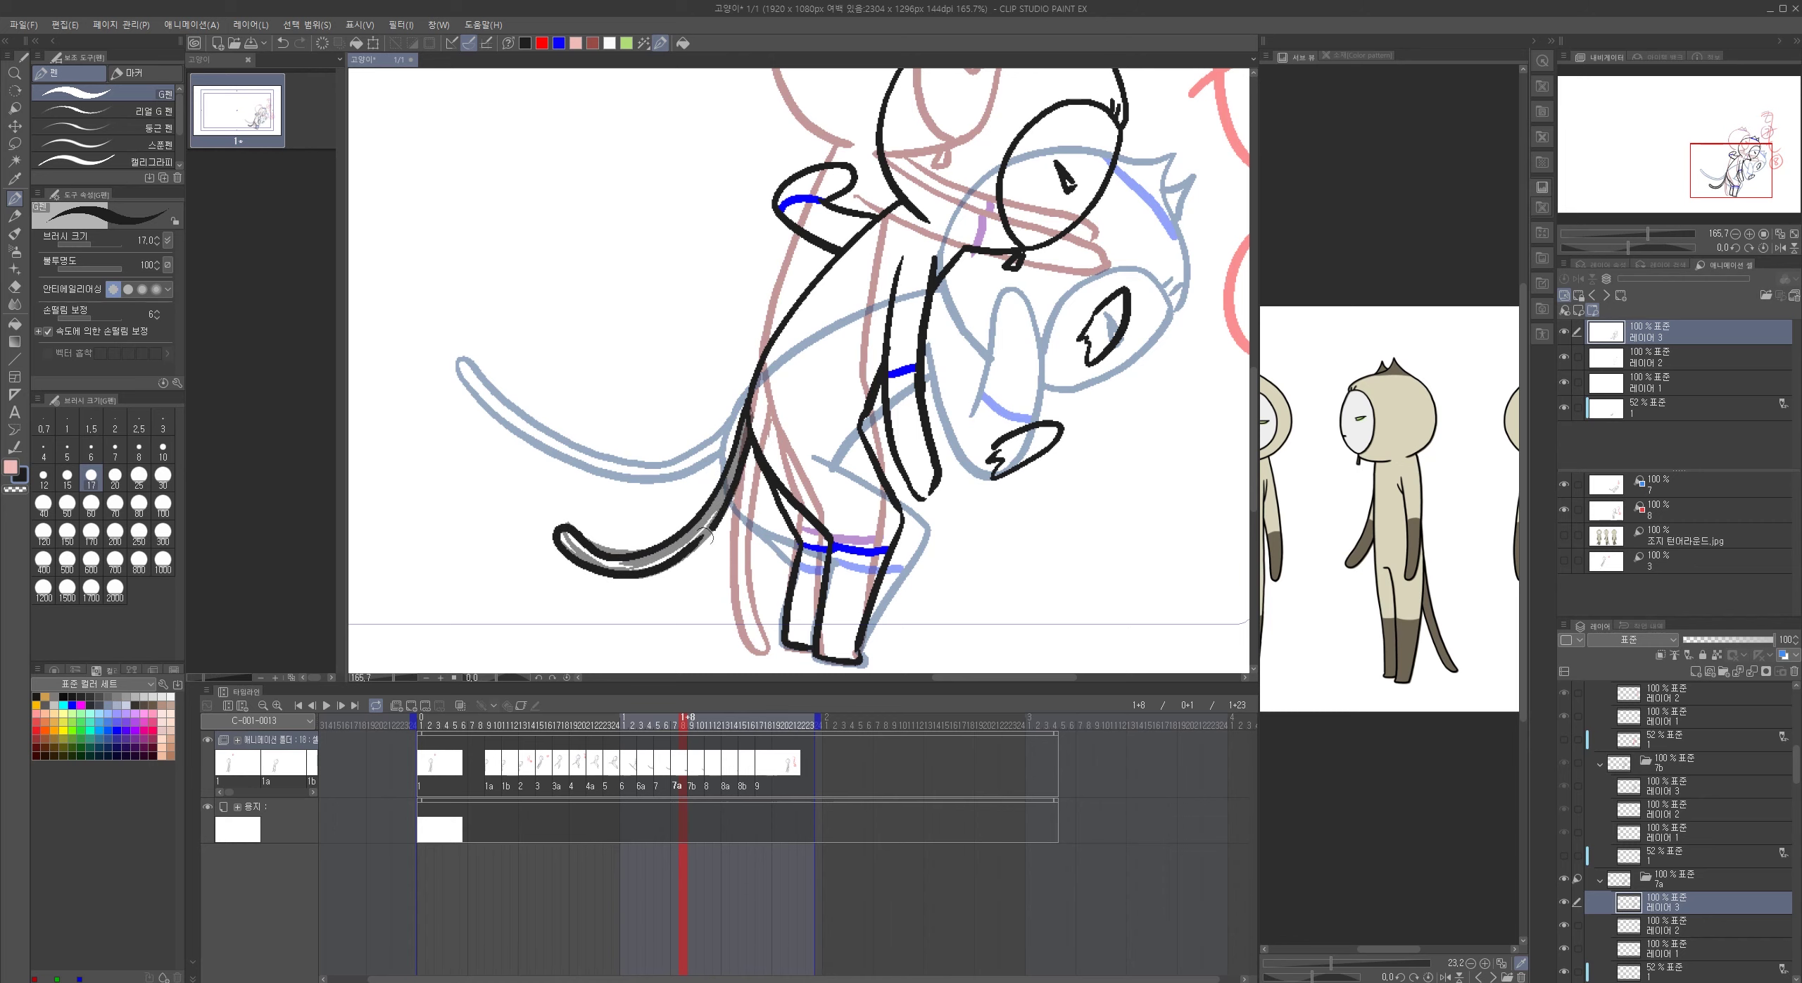
- Set the blue light-table reference of cel 7b to cel 7a and hide the rough layer 1 of cel 7a
left_click(706, 730)
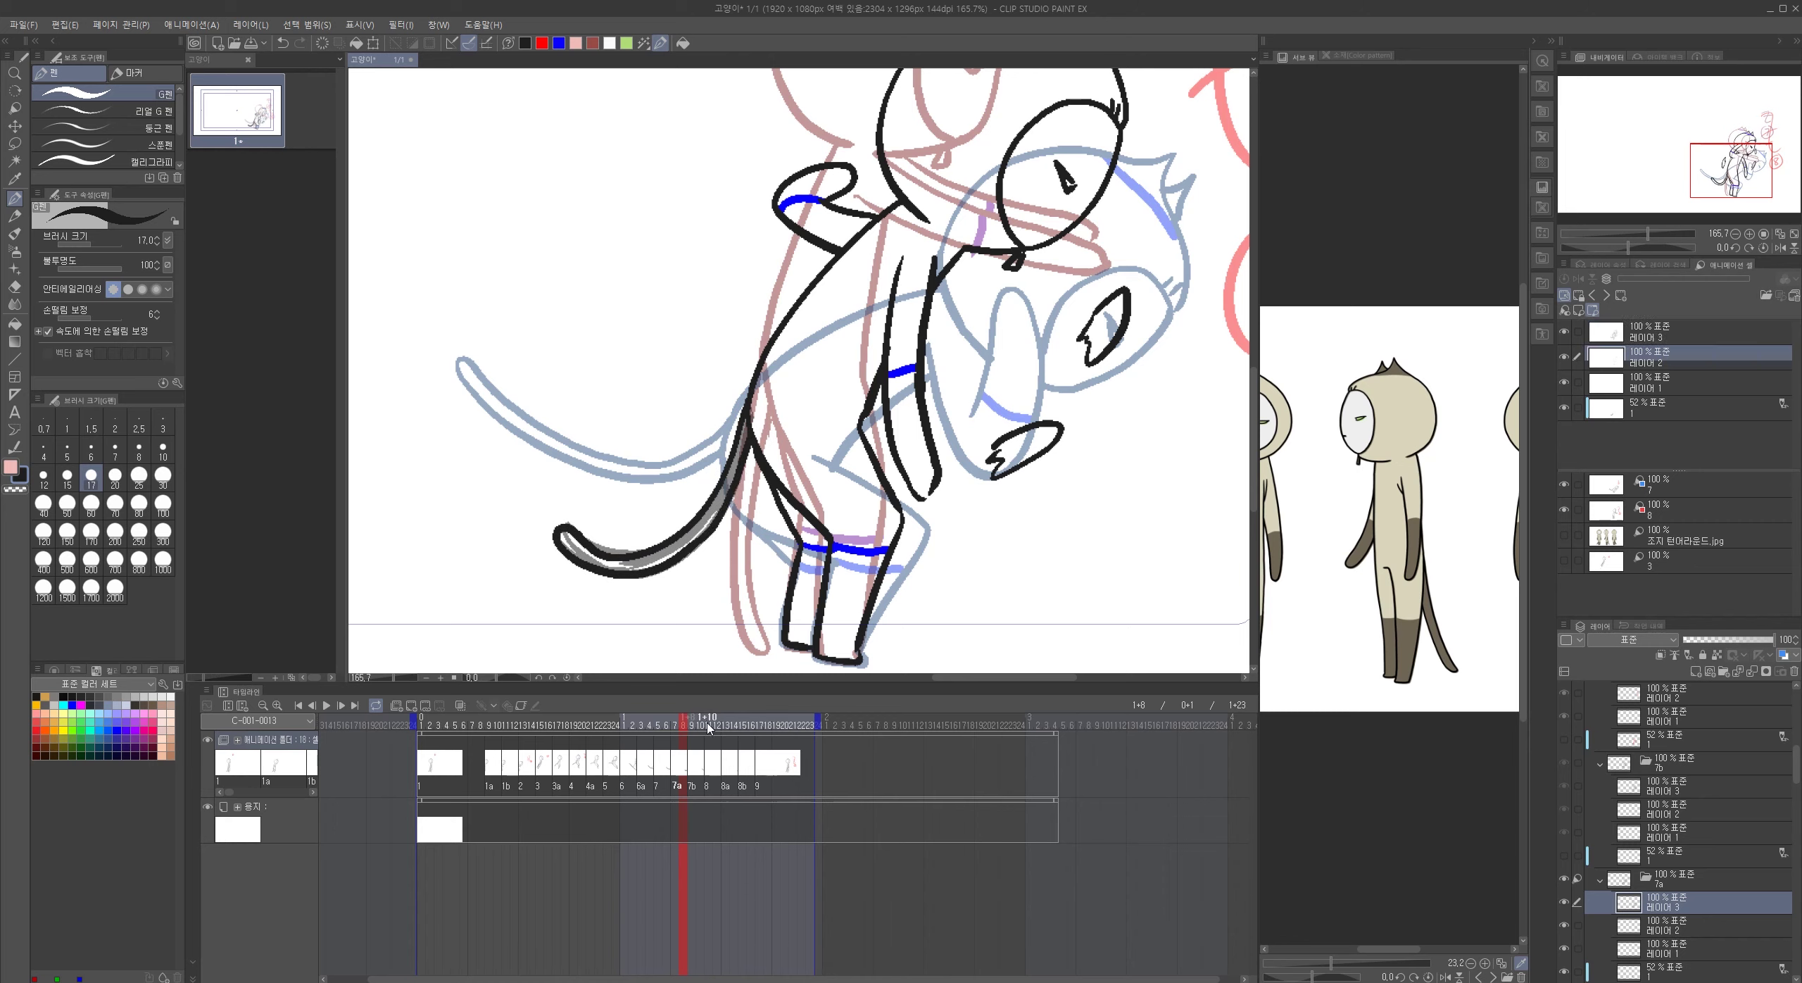
left_click(1682, 486)
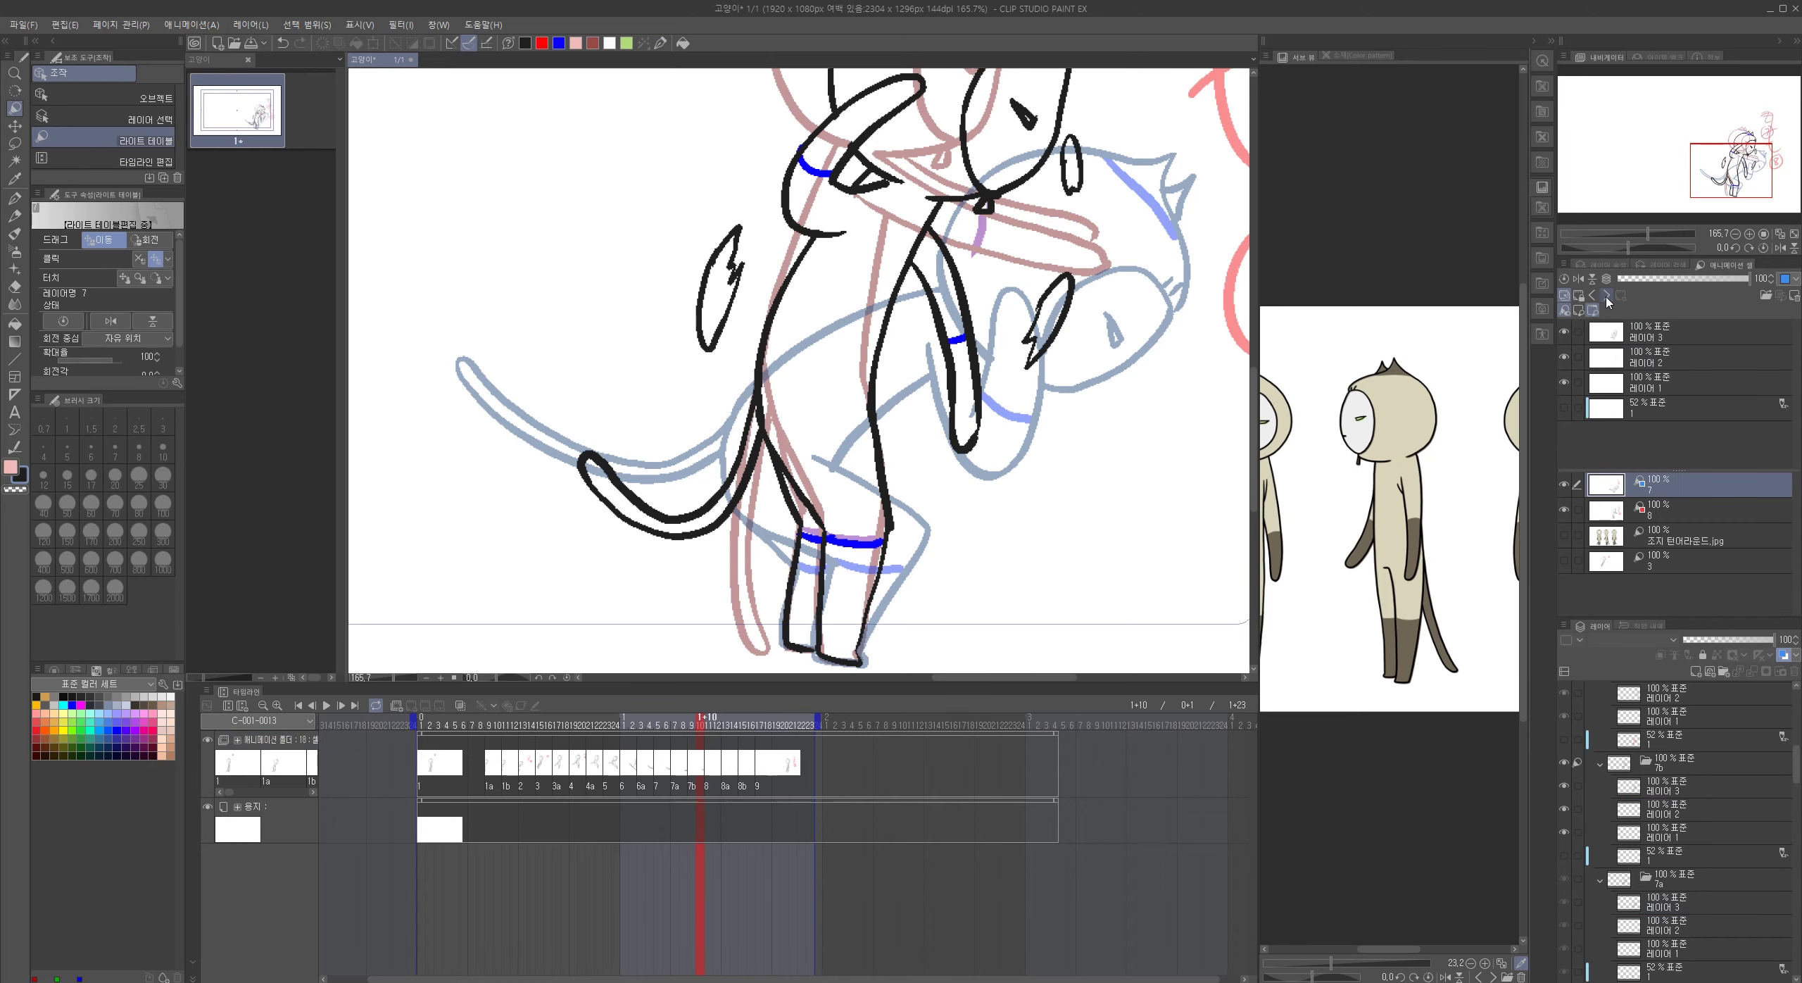
left_click(1592, 311)
left_click(681, 728)
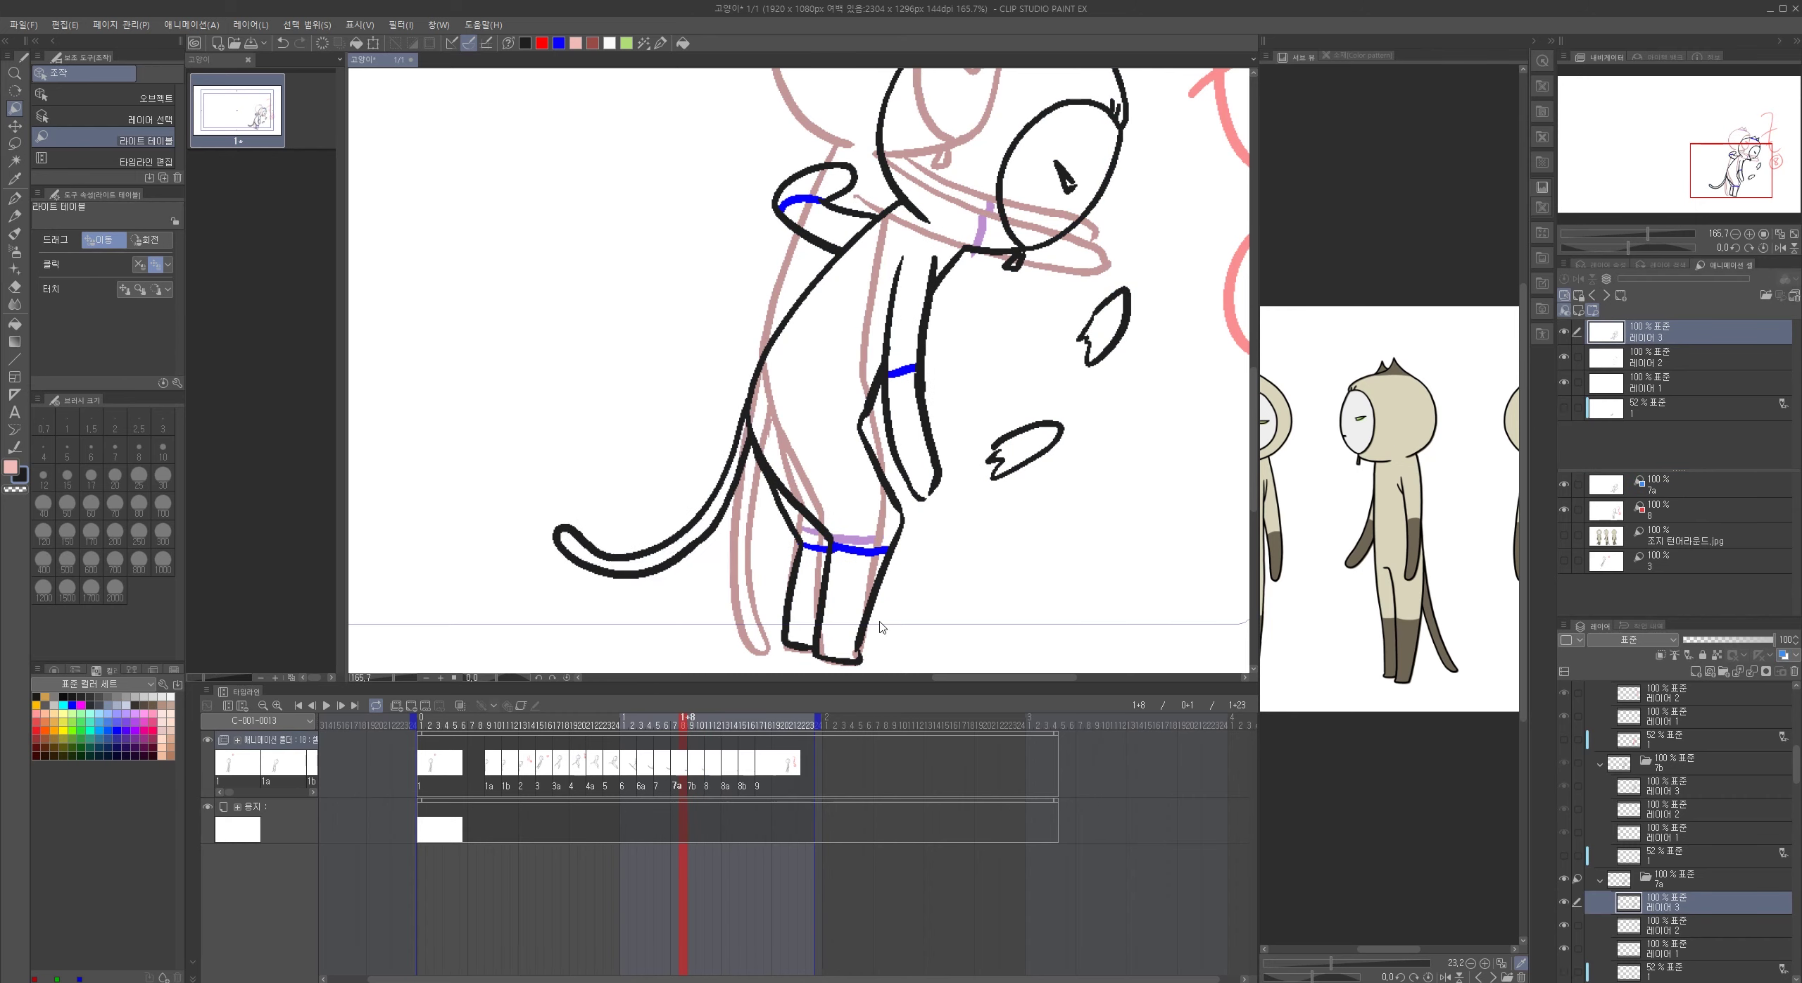
left_click(707, 727)
key("p")
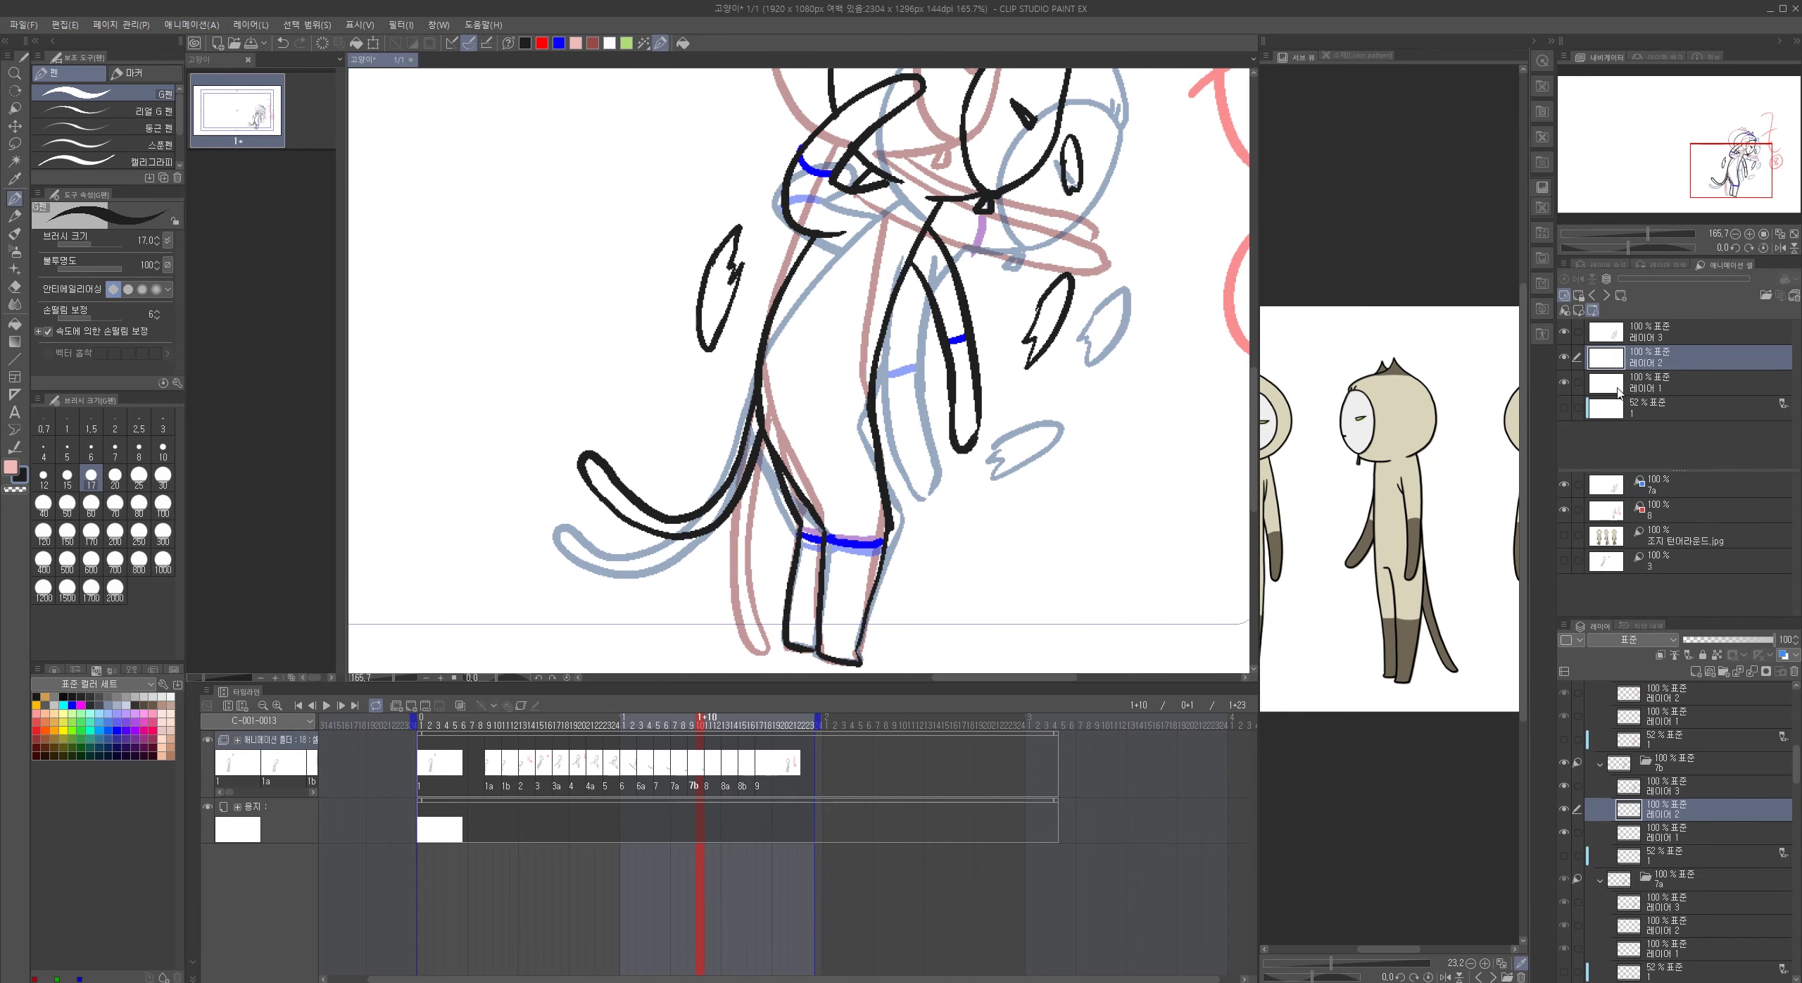
- Erase the old upturned tail from layer 3 of cel 7b
left_click(1626, 410)
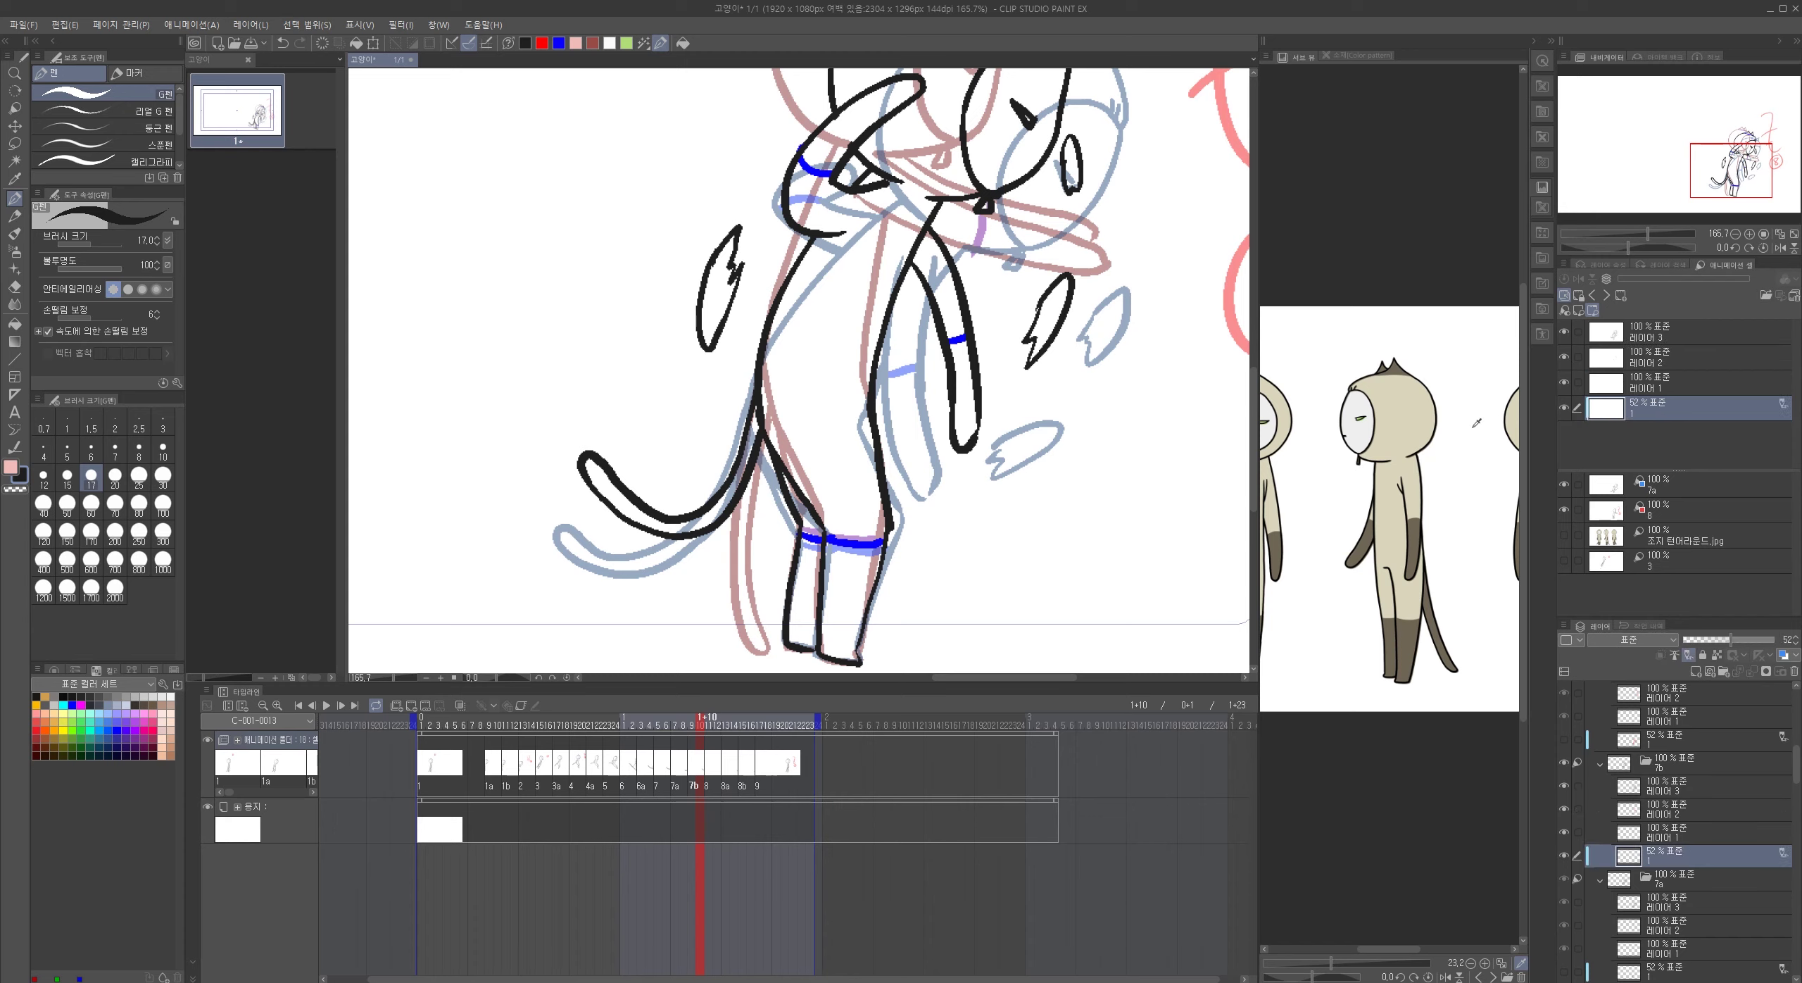
left_click(1652, 336)
key("e")
mouse_move(747, 493)
left_mouse_down()
mouse_move(738, 418)
mouse_move(736, 480)
mouse_move(707, 517)
mouse_move(681, 528)
mouse_move(661, 430)
mouse_move(592, 479)
left_mouse_up()
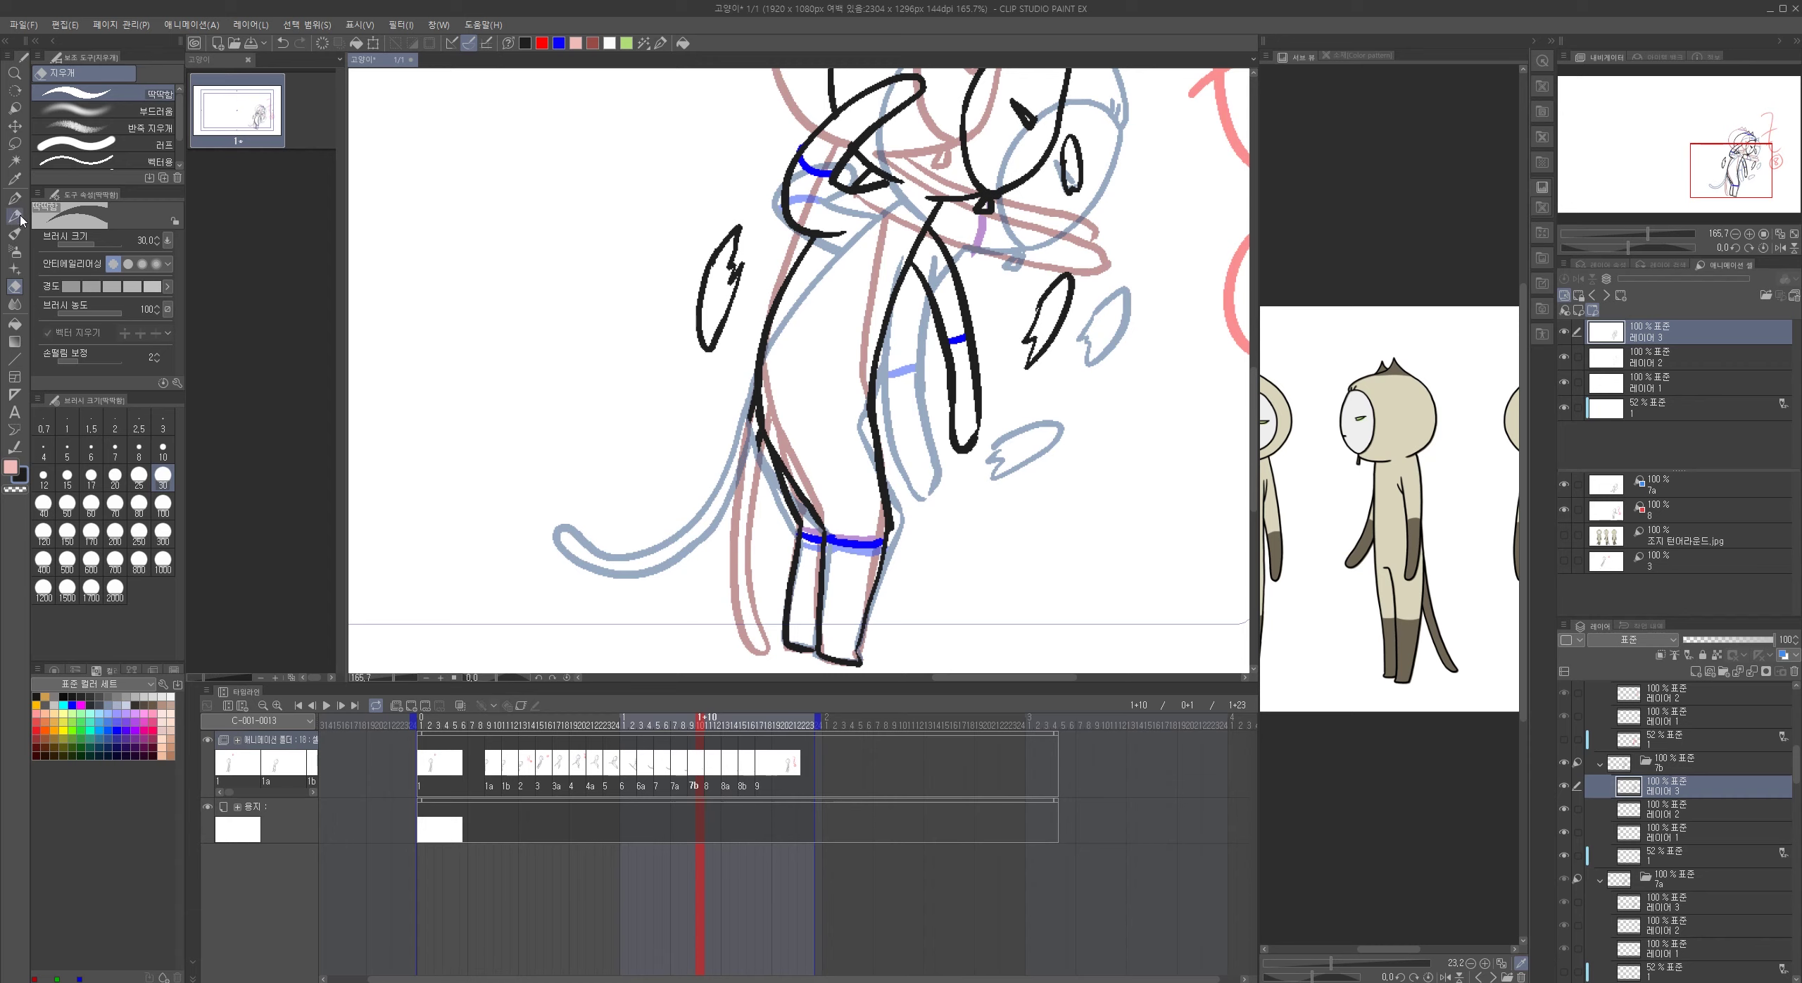
- Draw a new downward-sweeping tail on layer 3 of cel 7b, midway between the cel 7a and cel 8 reference tails
left_click(14, 198)
mouse_move(746, 422)
left_mouse_down()
mouse_move(807, 360)
mouse_move(749, 537)
left_mouse_up()
key("ctrl+z")
mouse_move(814, 346)
left_mouse_down()
mouse_move(755, 498)
mouse_move(713, 546)
left_mouse_up()
key("ctrl+z")
mouse_move(813, 335)
left_mouse_down()
mouse_move(778, 467)
mouse_move(695, 573)
mouse_move(743, 561)
left_mouse_up()
mouse_move(819, 373)
left_mouse_down()
mouse_move(797, 464)
mouse_move(736, 563)
left_mouse_up()
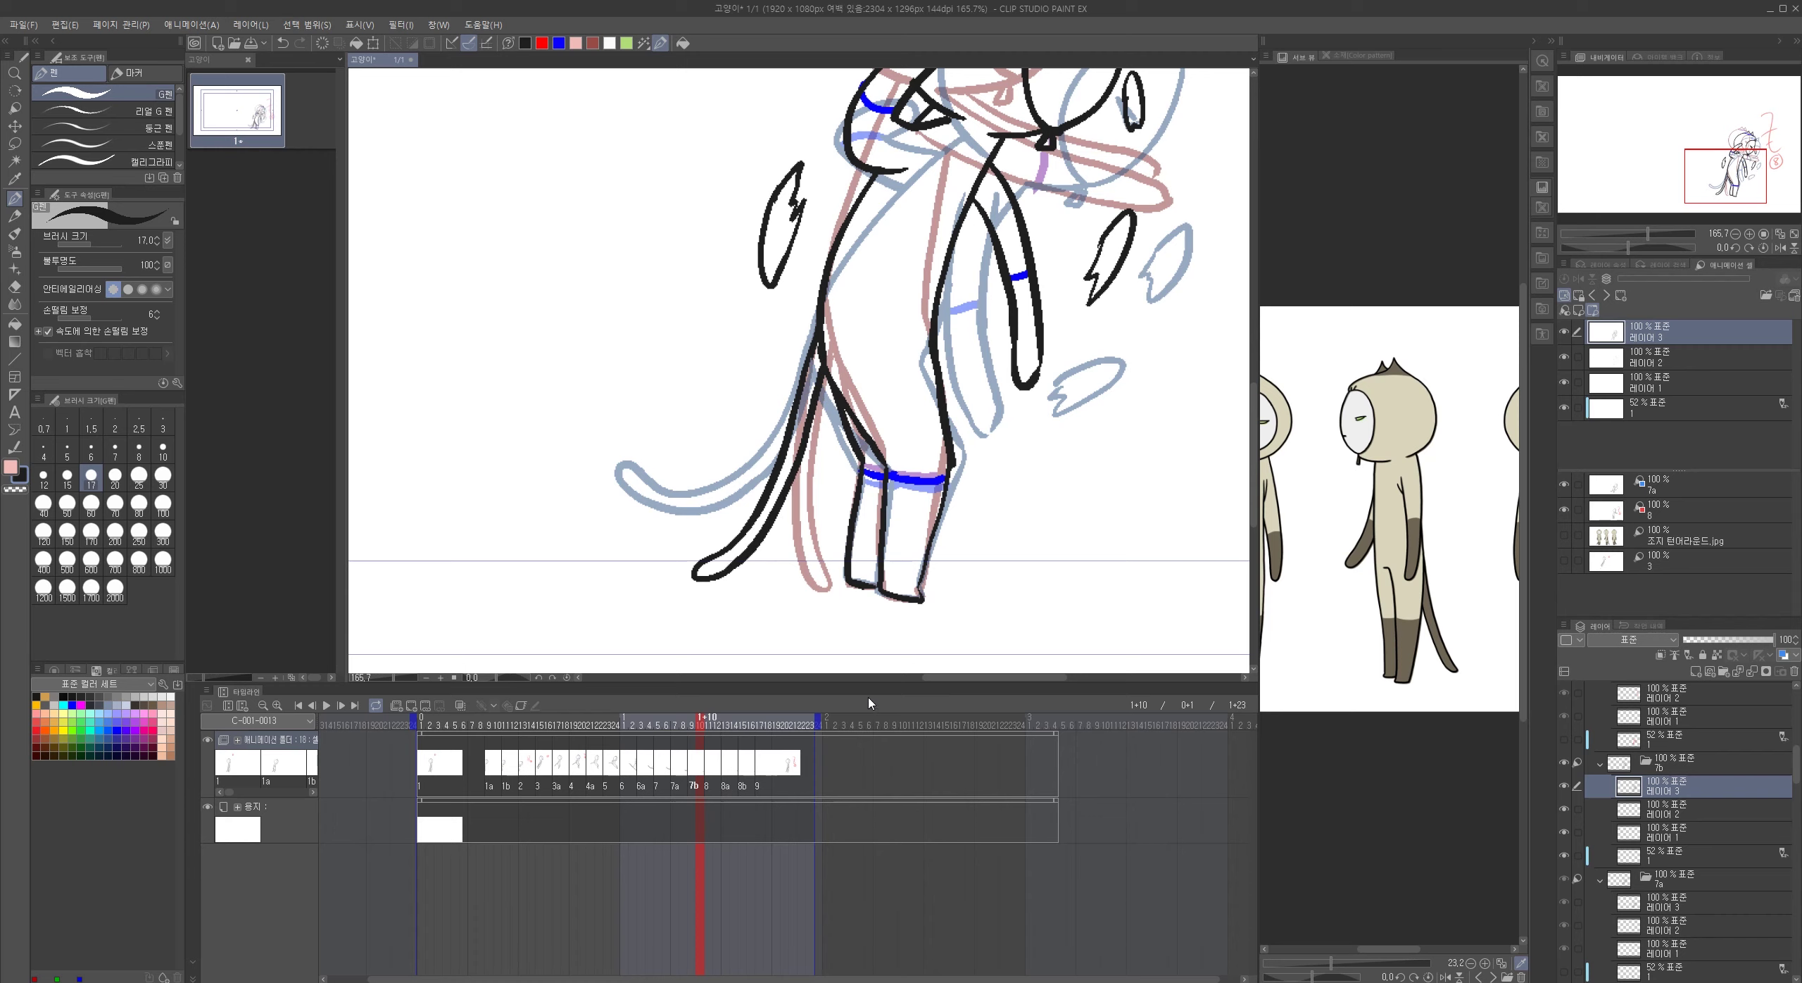
- Go to cel 8a and set its blue light-table reference to cel 9
left_click(729, 727)
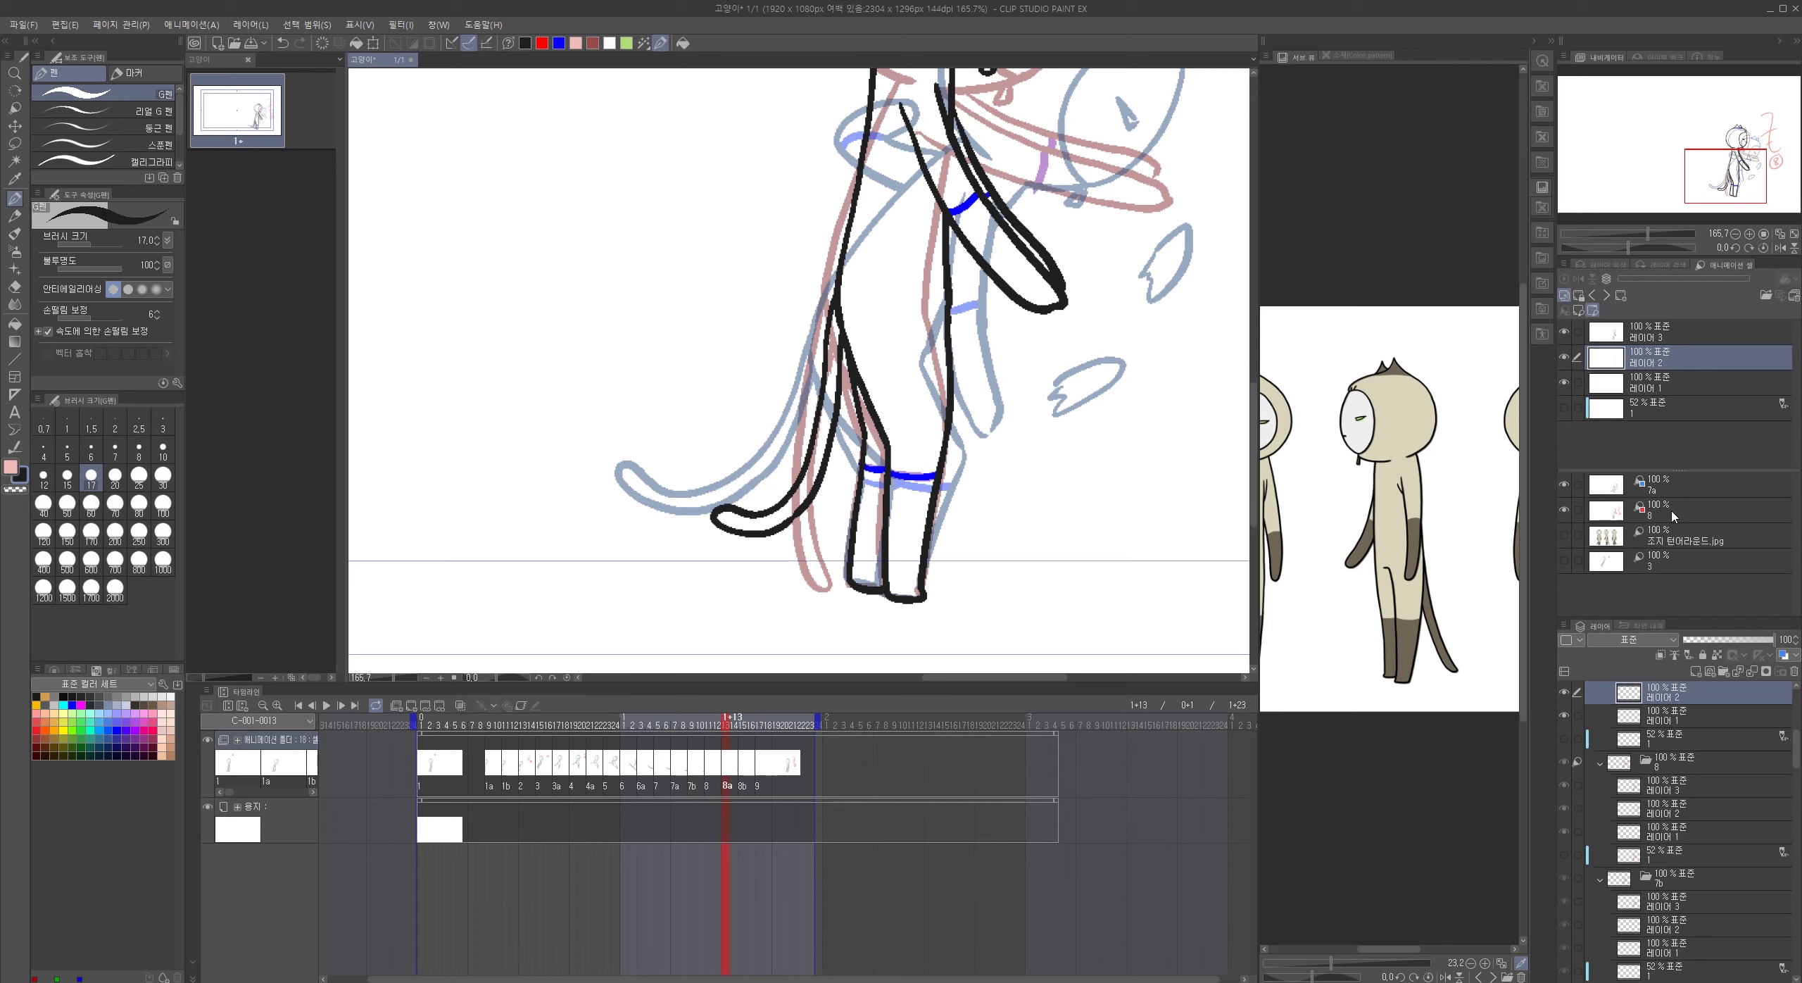
left_click(1681, 474)
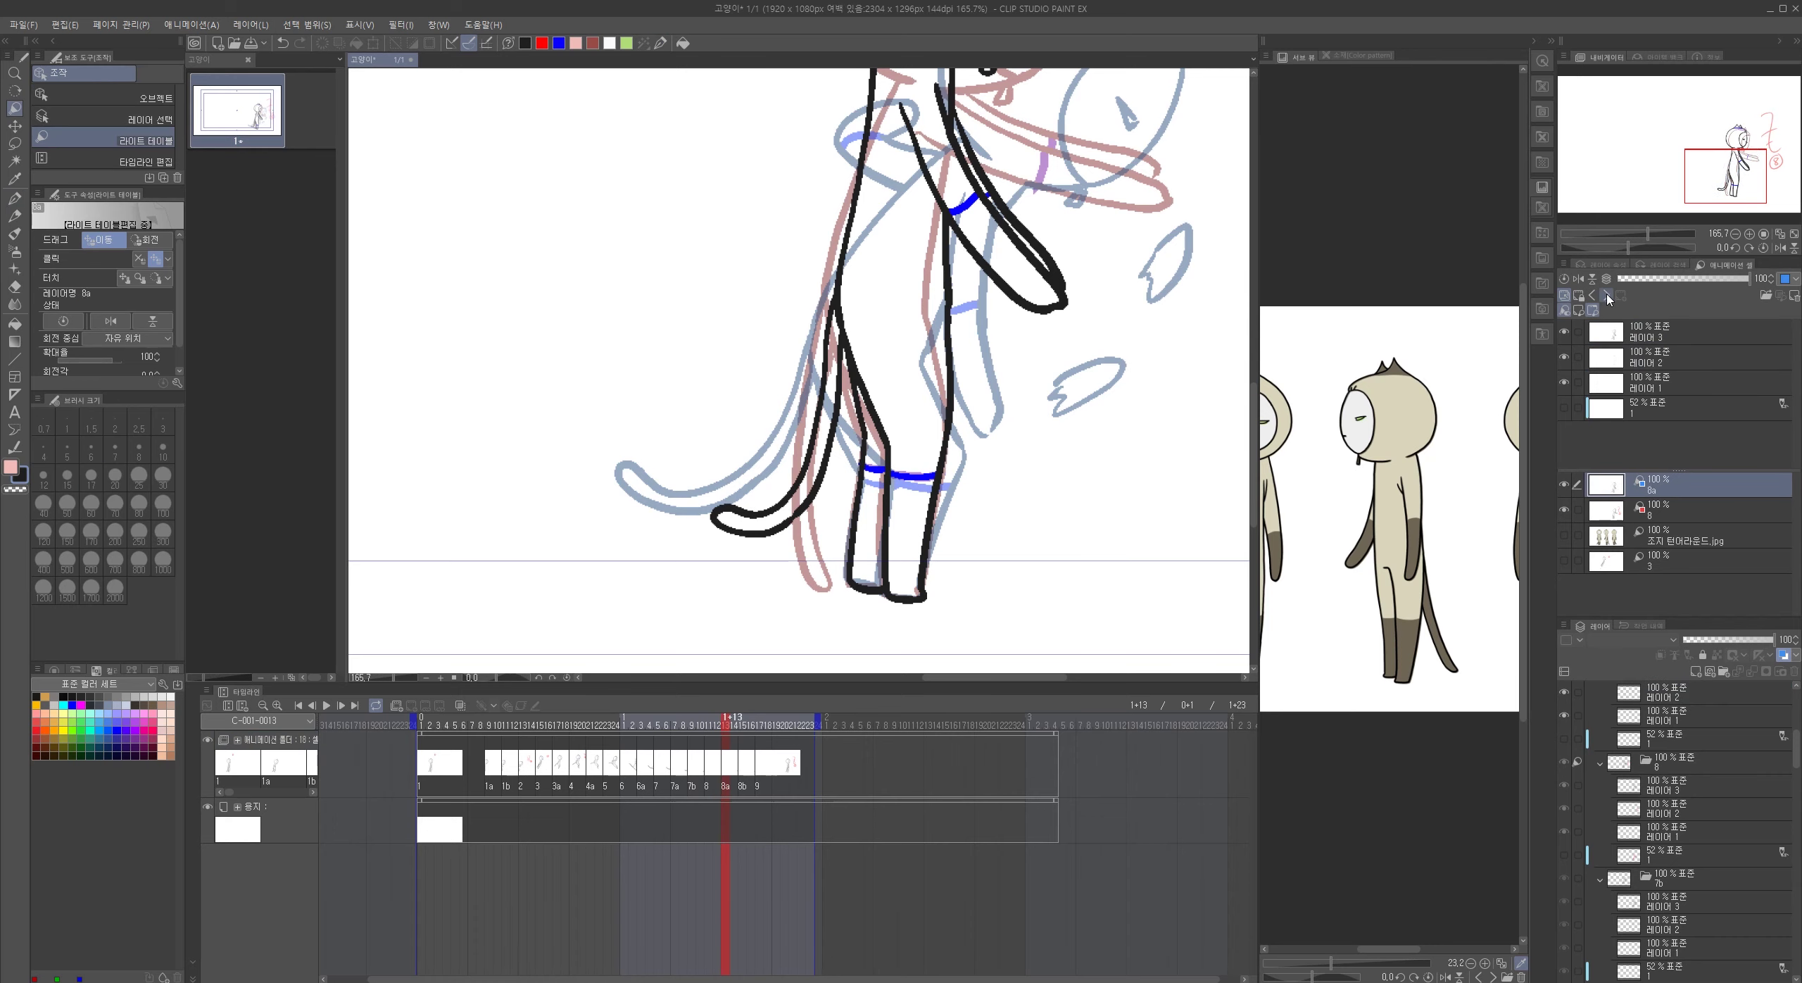
left_click(1607, 295)
left_click(1607, 296)
left_click(1592, 296)
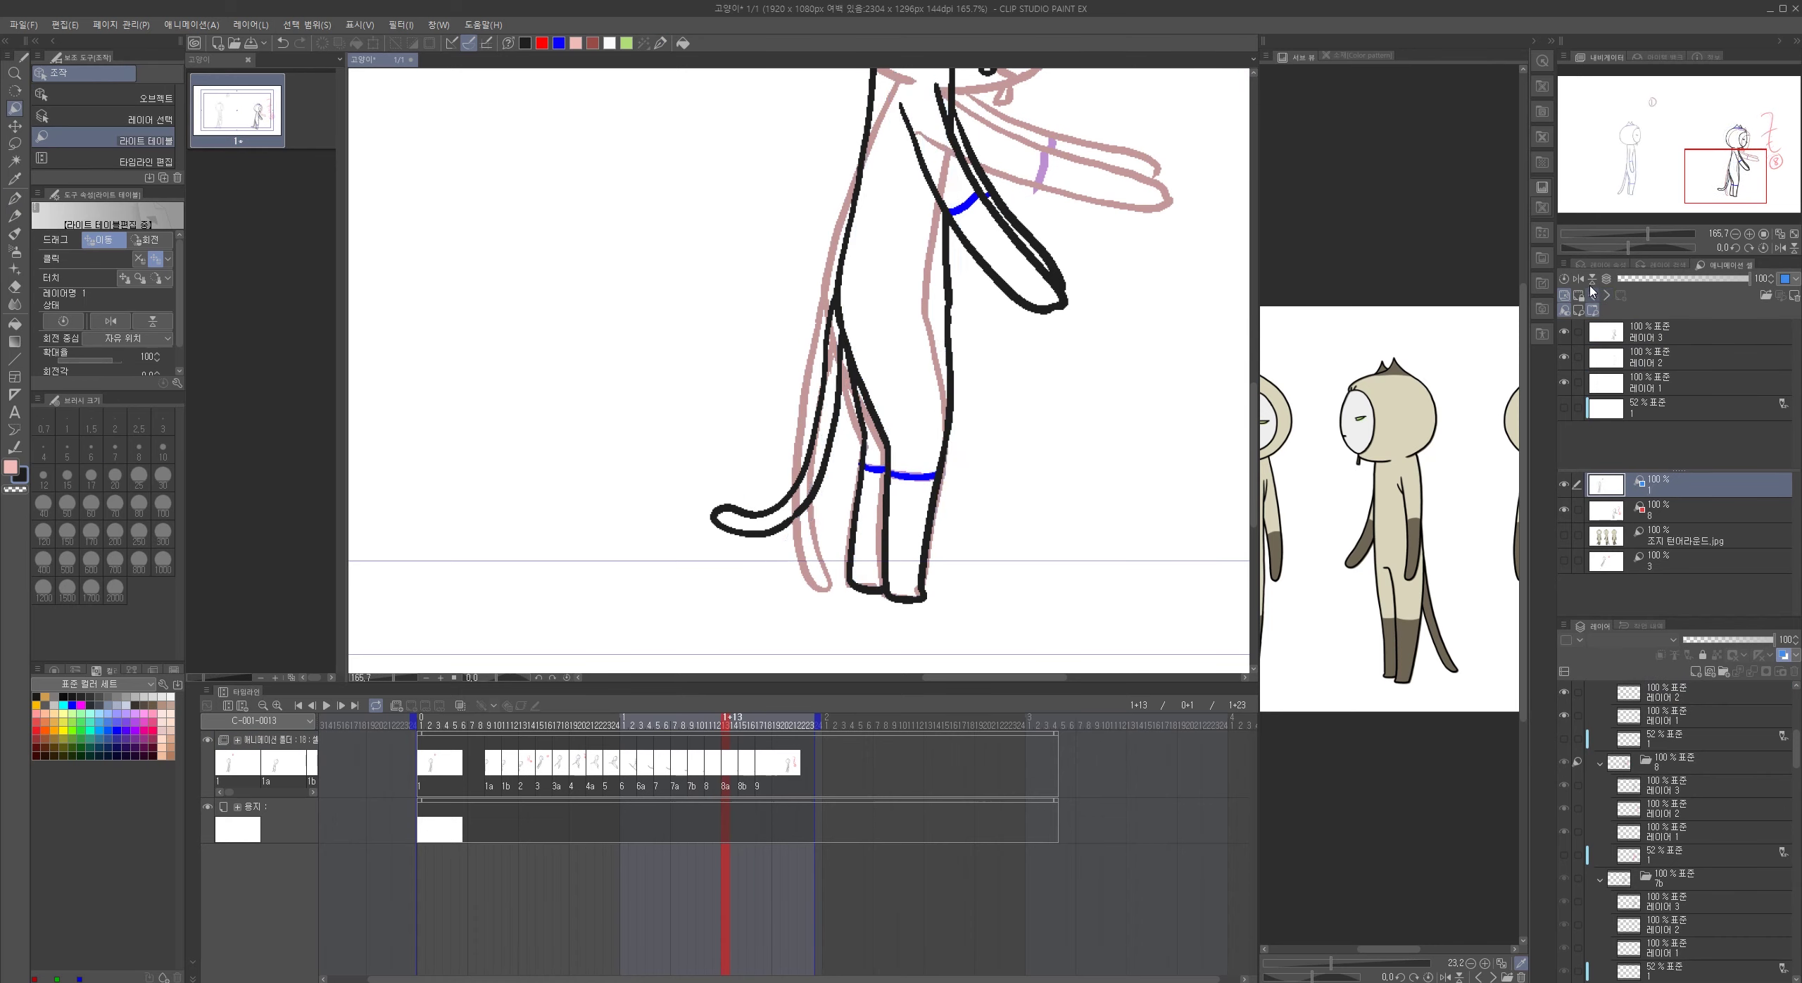
scroll(998, 563, "up", 2)
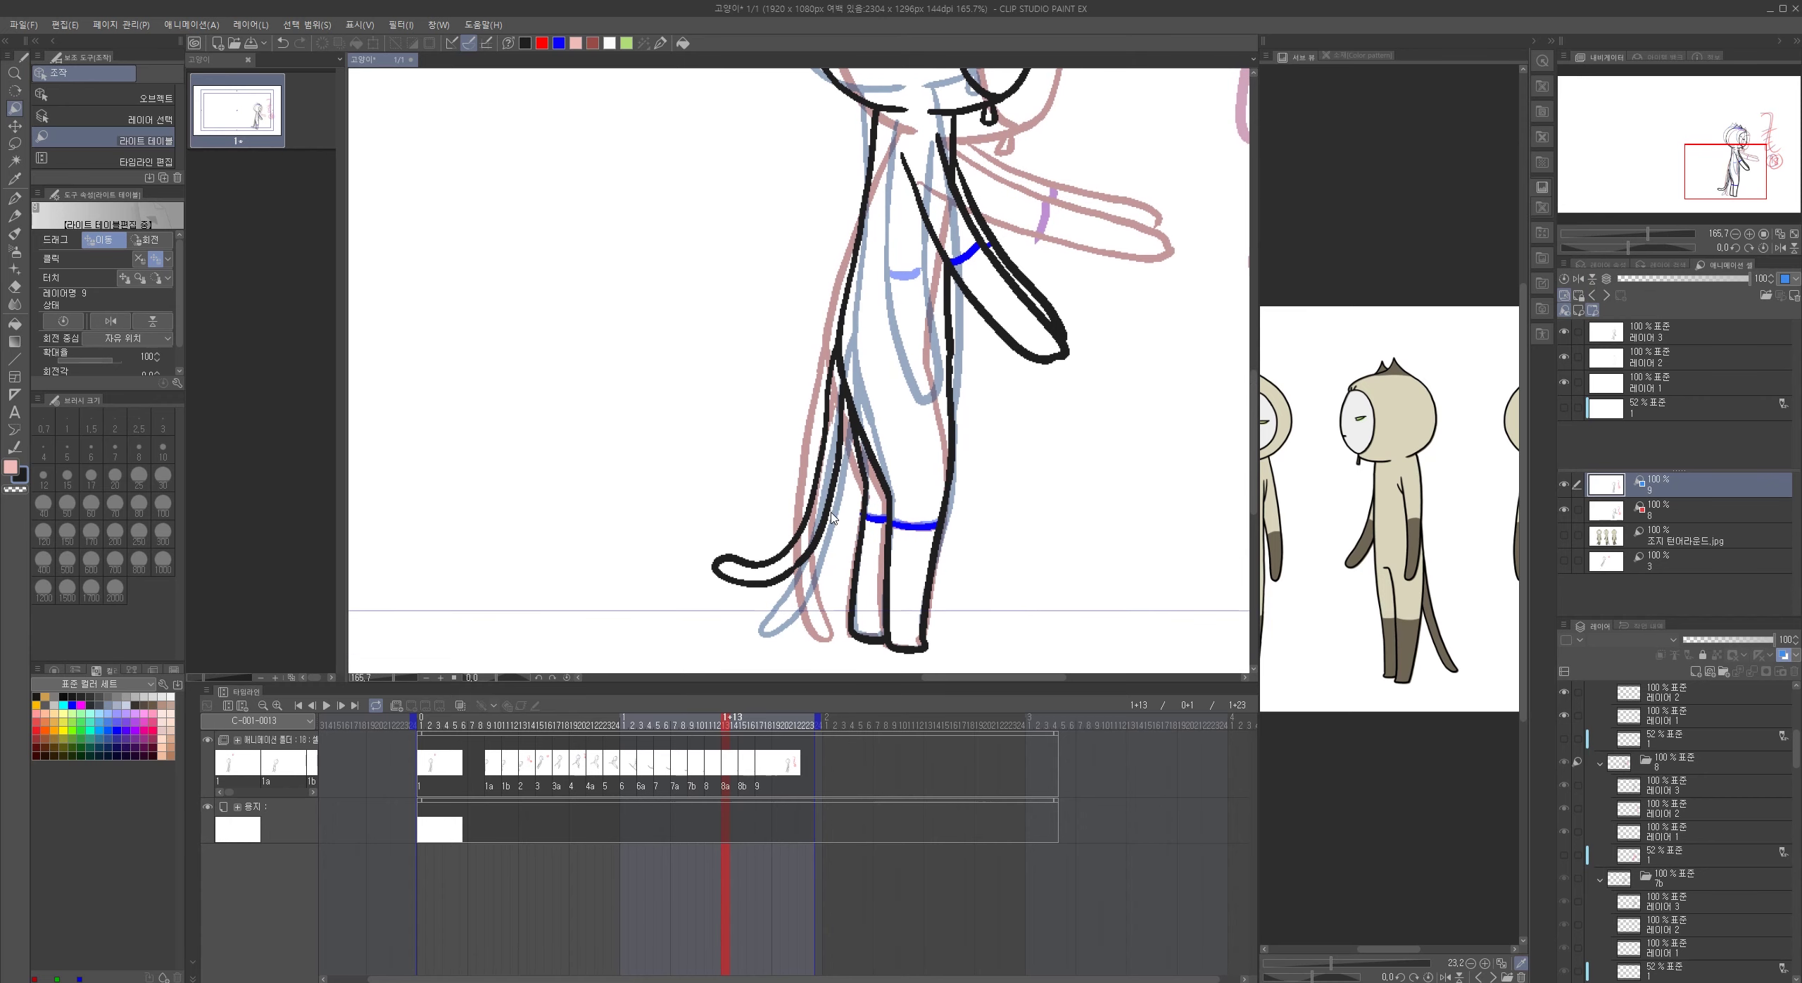
- Replace cel 8a's tail on layer 3 with one hanging down behind the legs between the cel 8 and cel 9 reference tails
key("e")
left_click(1612, 332)
mouse_move(831, 491)
left_mouse_down()
mouse_move(827, 526)
mouse_move(710, 594)
mouse_move(769, 595)
mouse_move(757, 572)
mouse_move(783, 562)
mouse_move(832, 446)
mouse_move(824, 401)
left_mouse_up()
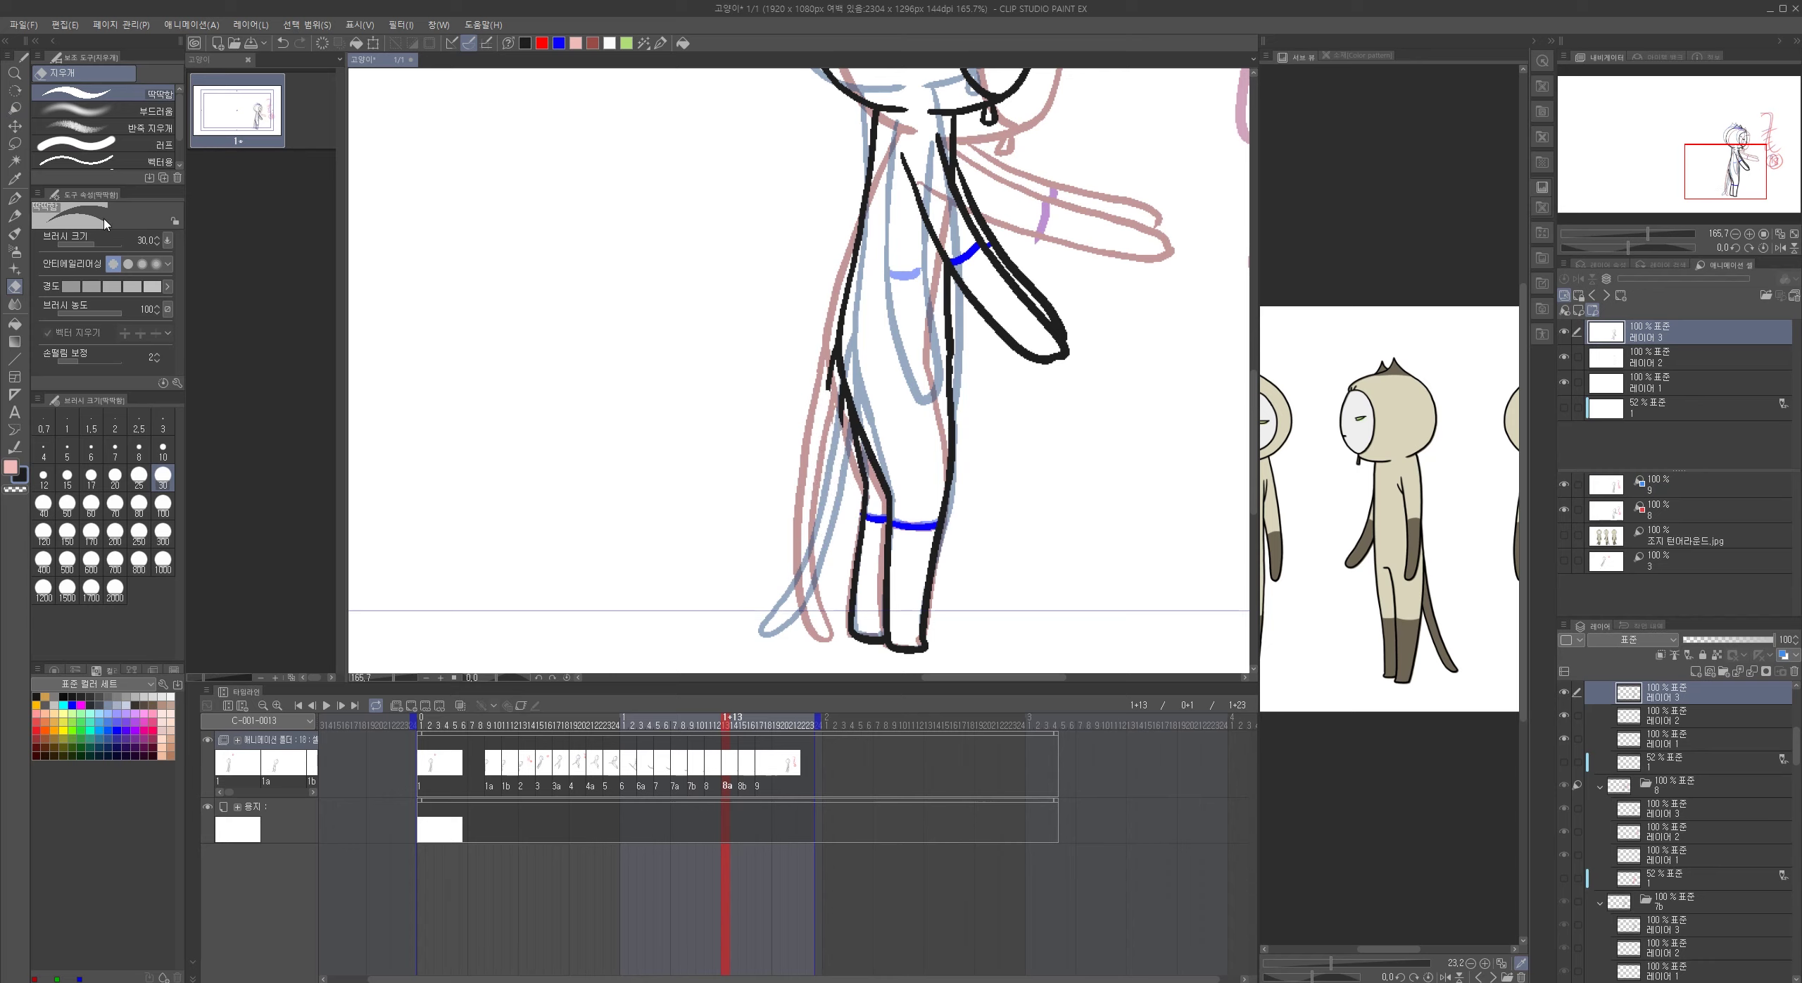
key("p")
scroll(891, 616, "up", 2)
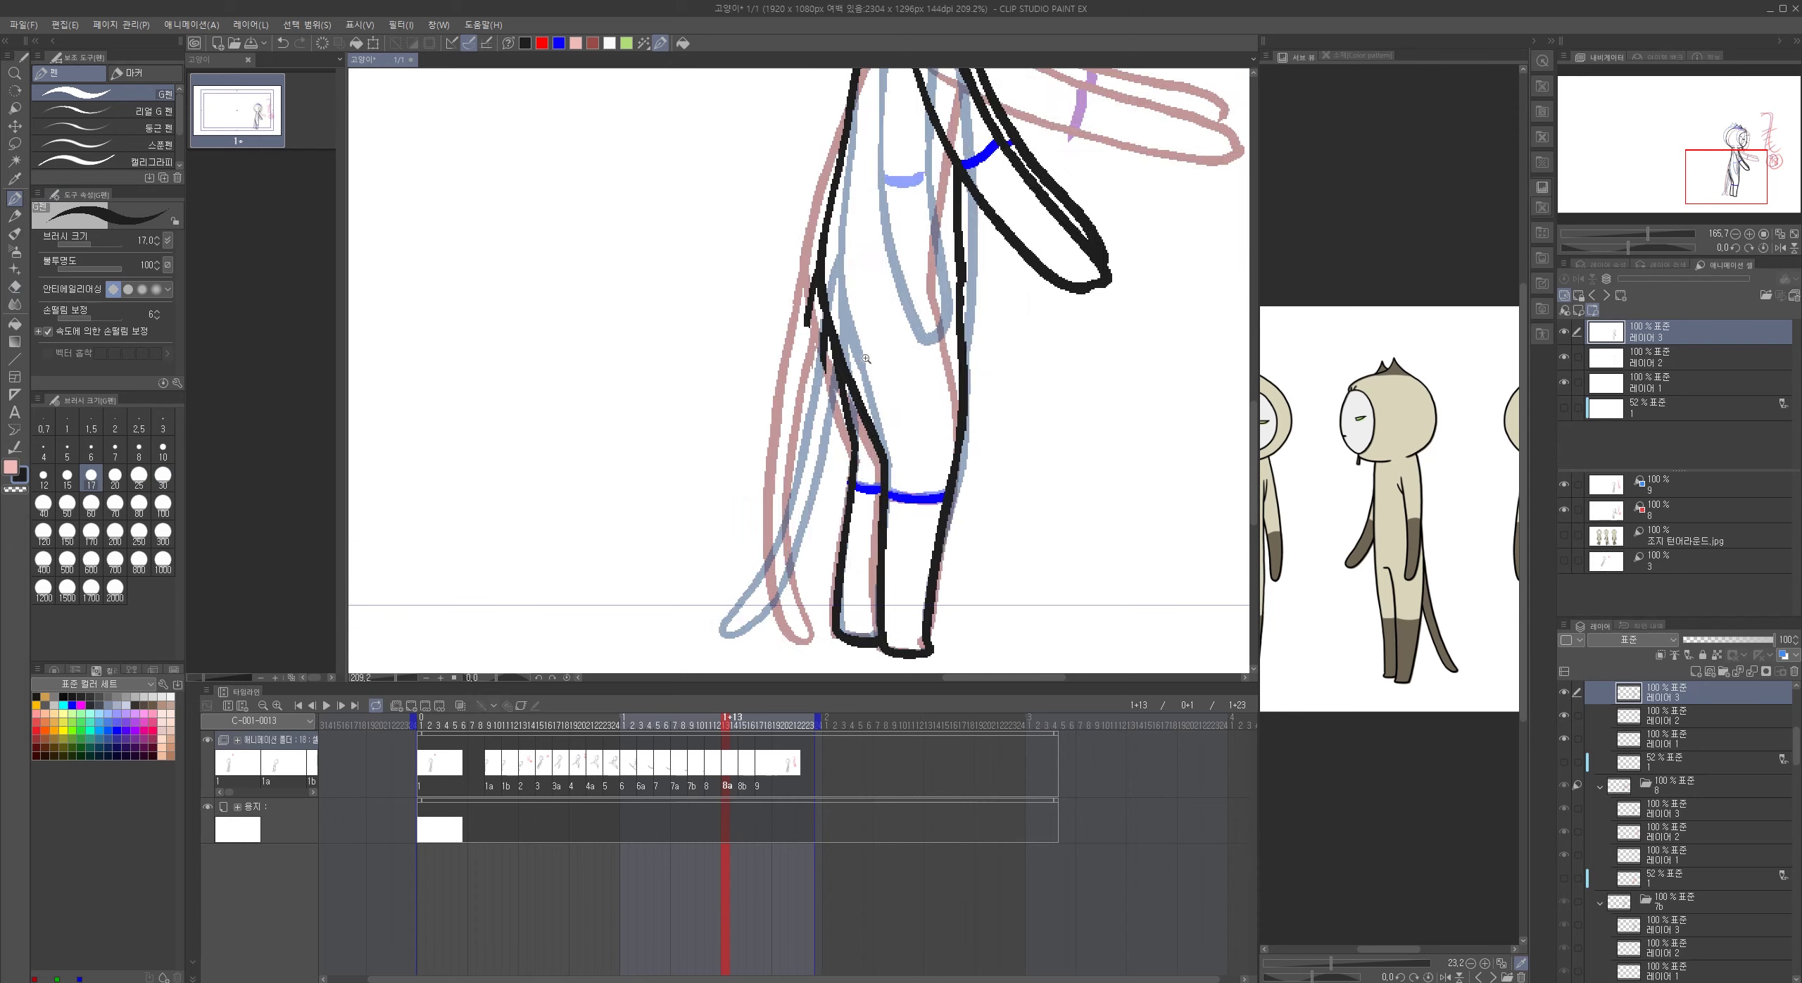
left_click_drag(803, 341, 751, 624)
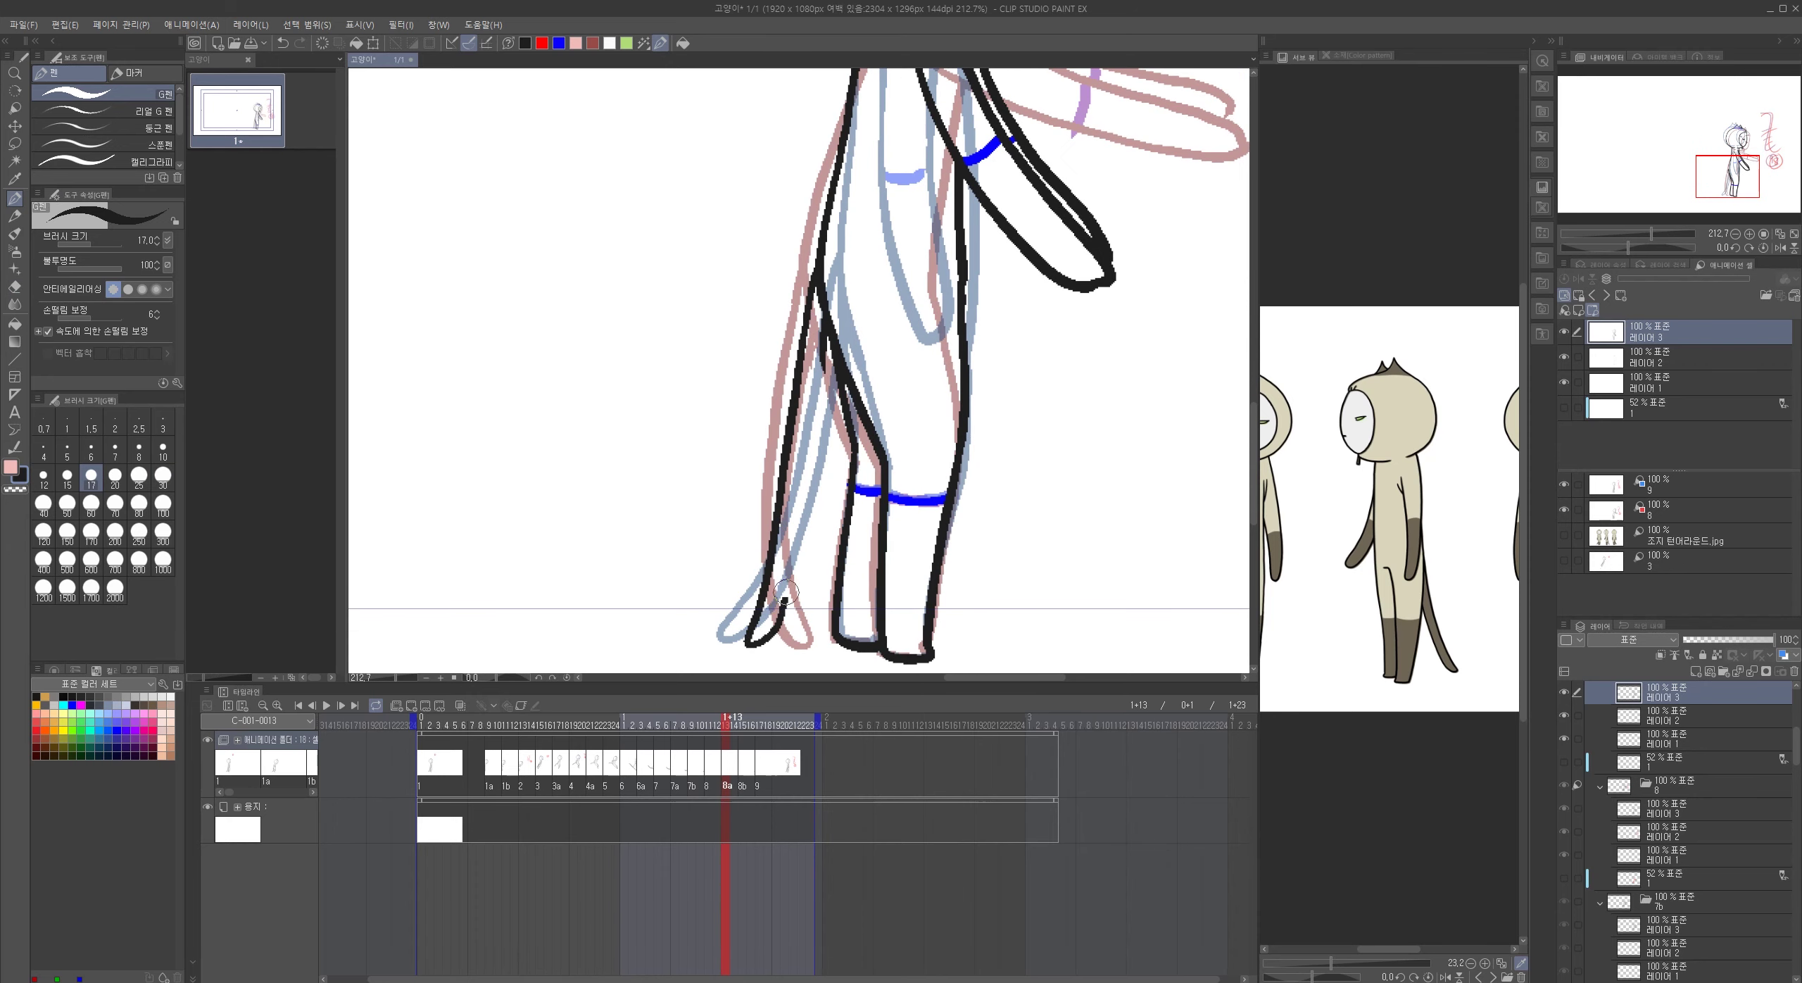
key("ctrl+z")
mouse_move(802, 334)
left_mouse_down()
mouse_move(750, 652)
mouse_move(785, 613)
mouse_move(840, 280)
left_mouse_up()
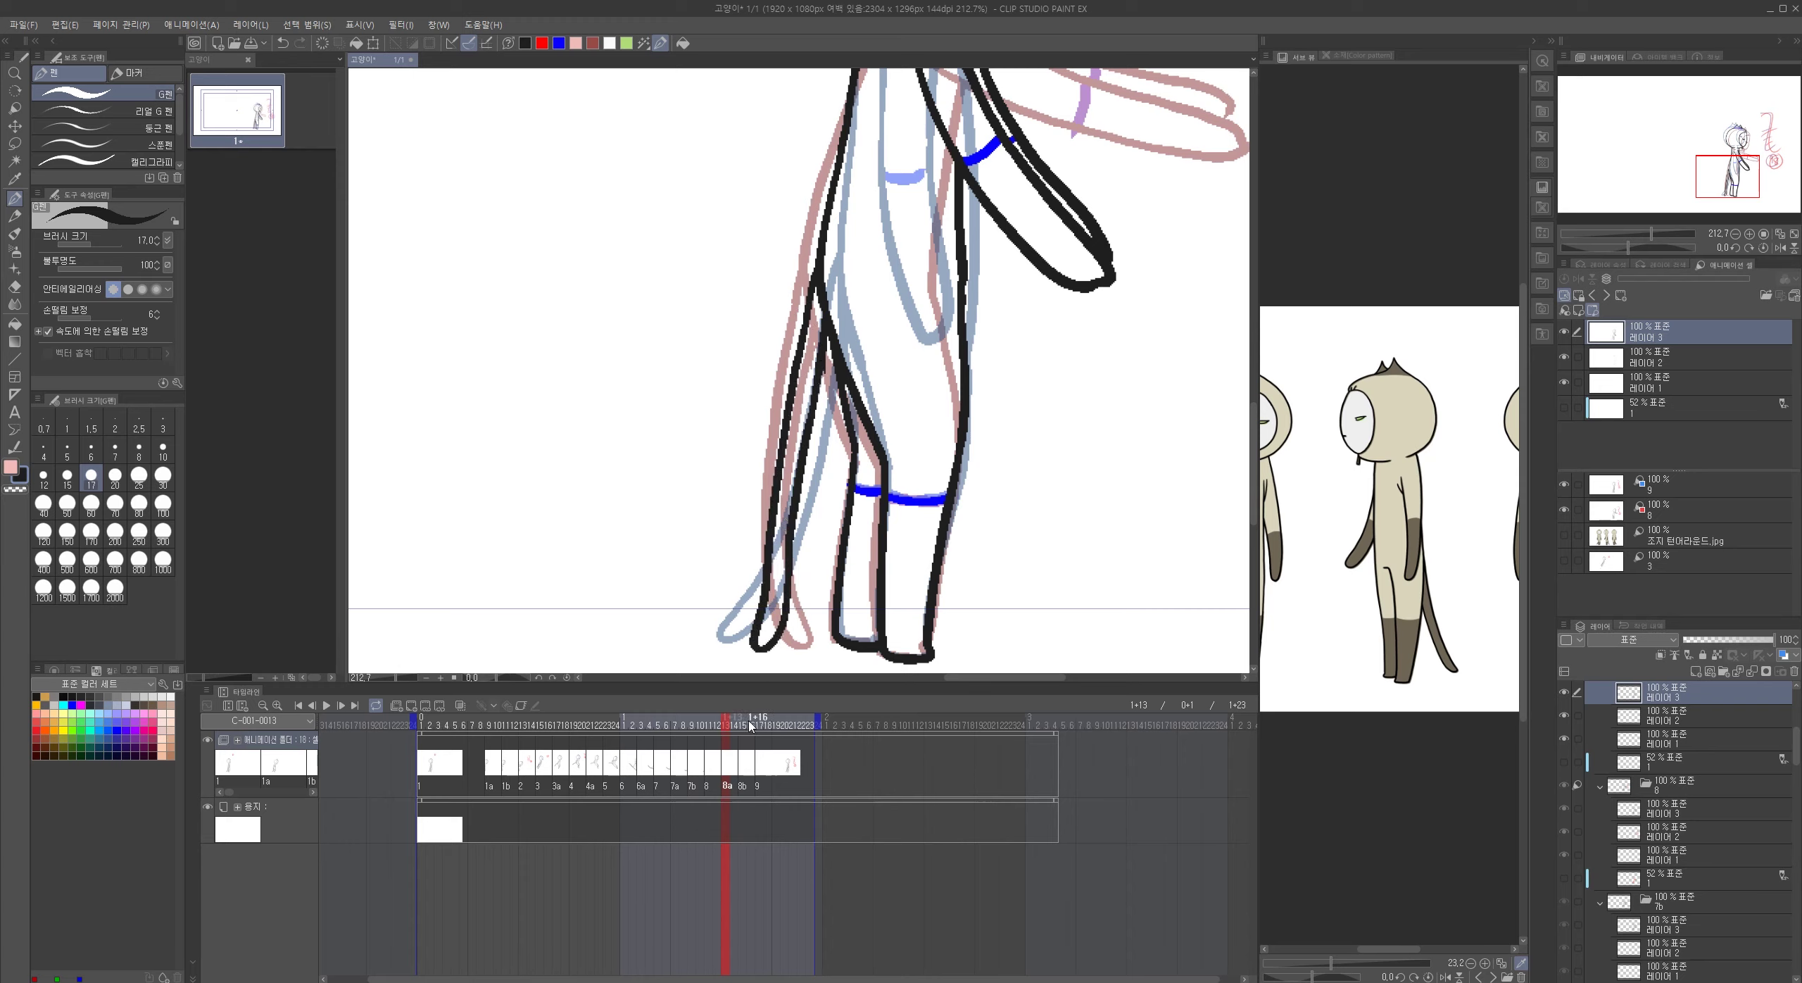
- Go to cel 8b and set its red light-table reference to cel 8a
left_click(751, 725)
left_click(1686, 509)
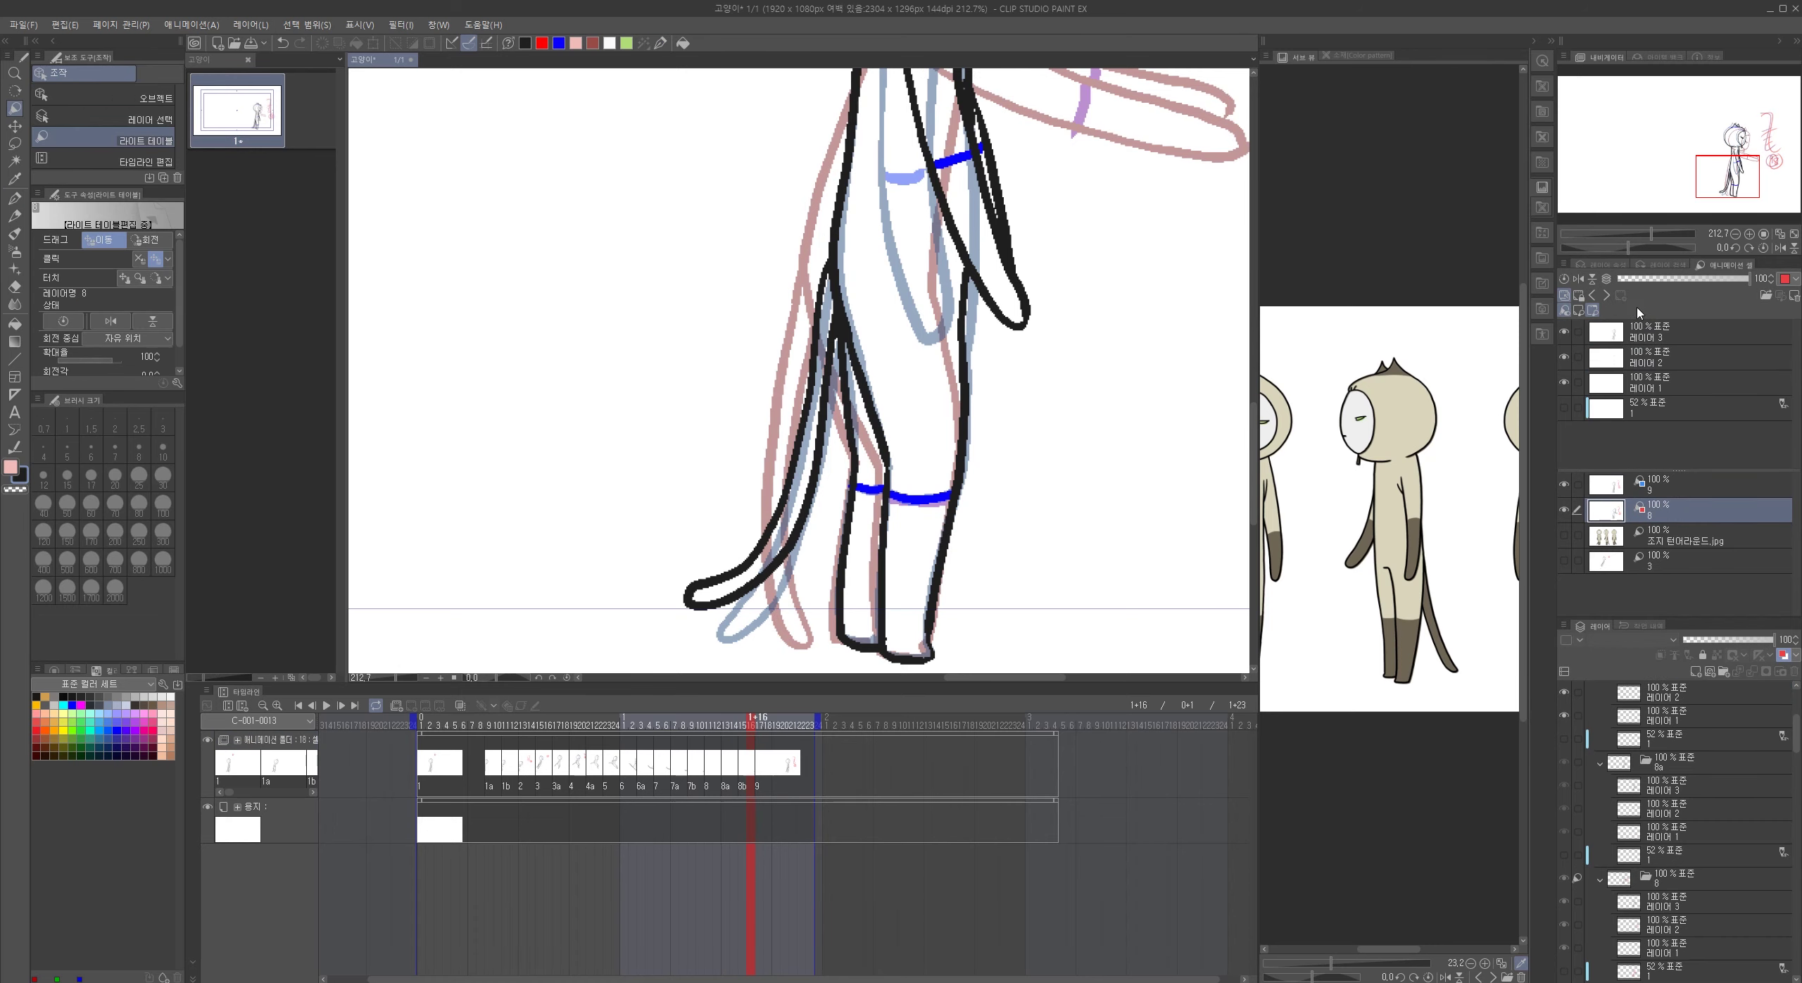
left_click(1608, 294)
- Replace cel 8b's tail on layer 3 with a straighter hanging one between the cel 8a and cel 9 reference tails
key("e")
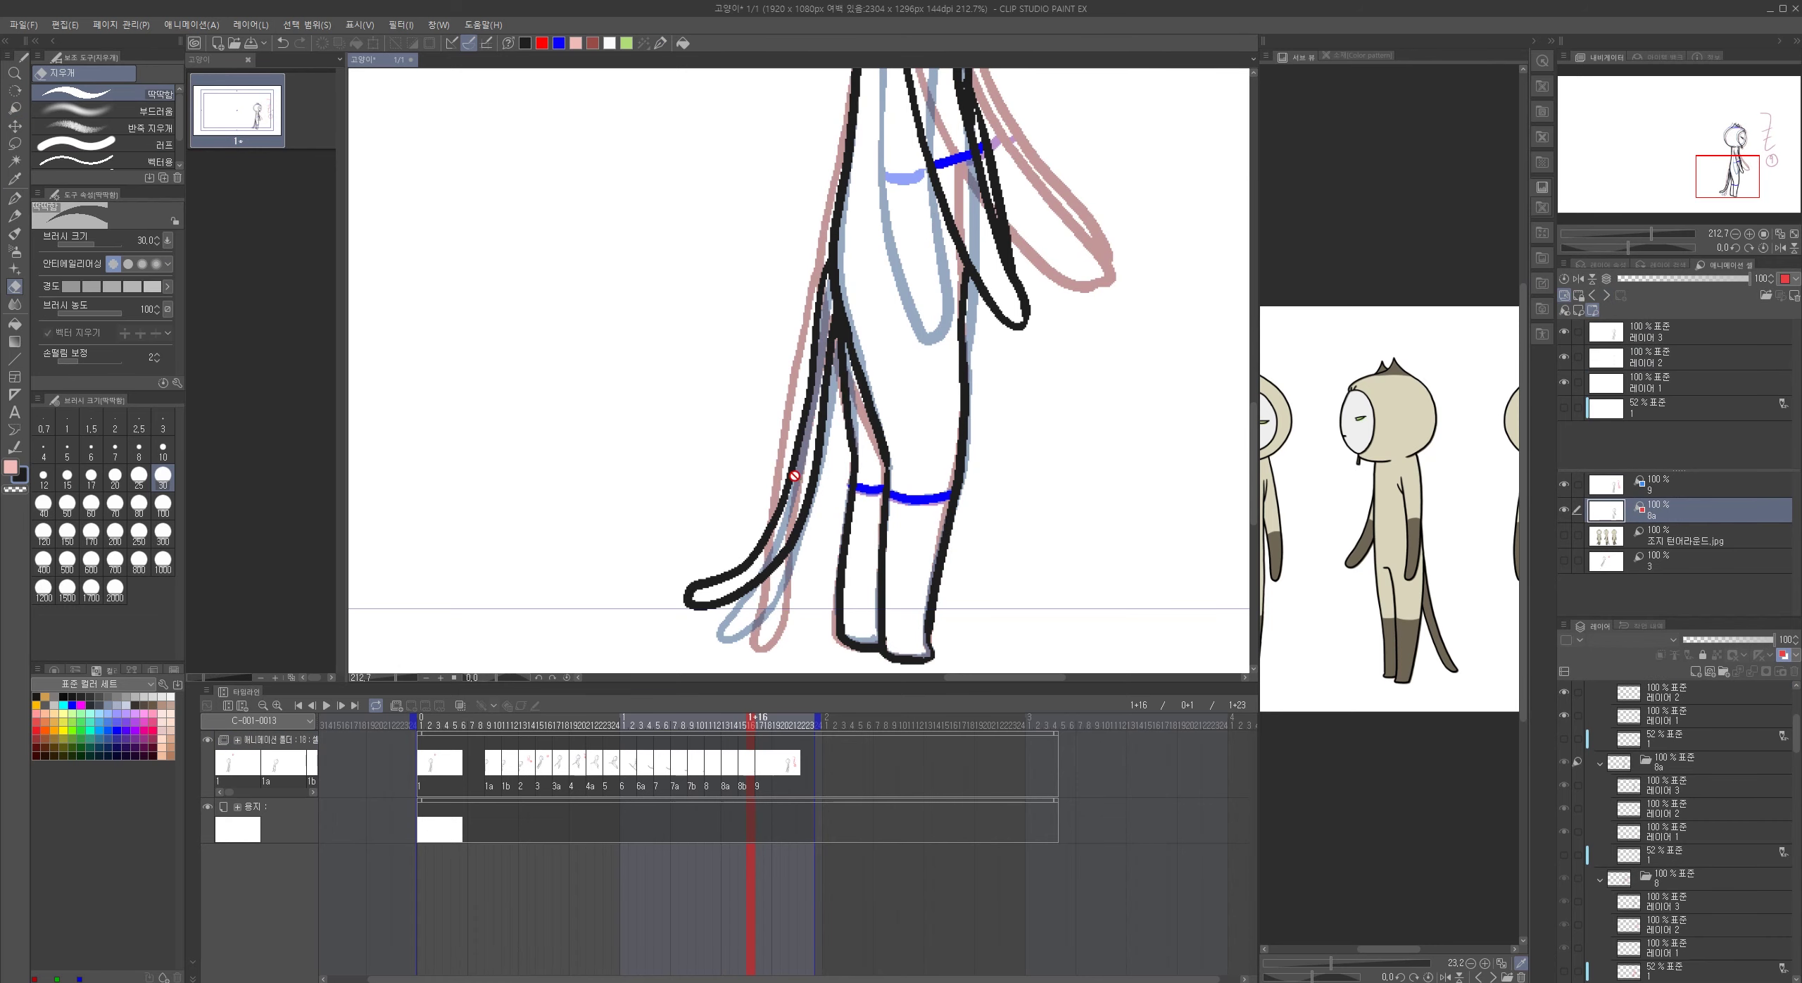
left_click(1646, 329)
mouse_move(820, 429)
left_mouse_down()
mouse_move(817, 470)
mouse_move(801, 352)
mouse_move(804, 456)
mouse_move(748, 536)
mouse_move(791, 526)
mouse_move(718, 535)
left_mouse_up()
mouse_move(813, 336)
left_mouse_down()
mouse_move(831, 387)
mouse_move(810, 384)
left_mouse_up()
left_click(660, 43)
mouse_move(819, 291)
left_mouse_down()
mouse_move(737, 647)
mouse_move(780, 584)
mouse_move(838, 331)
left_mouse_up()
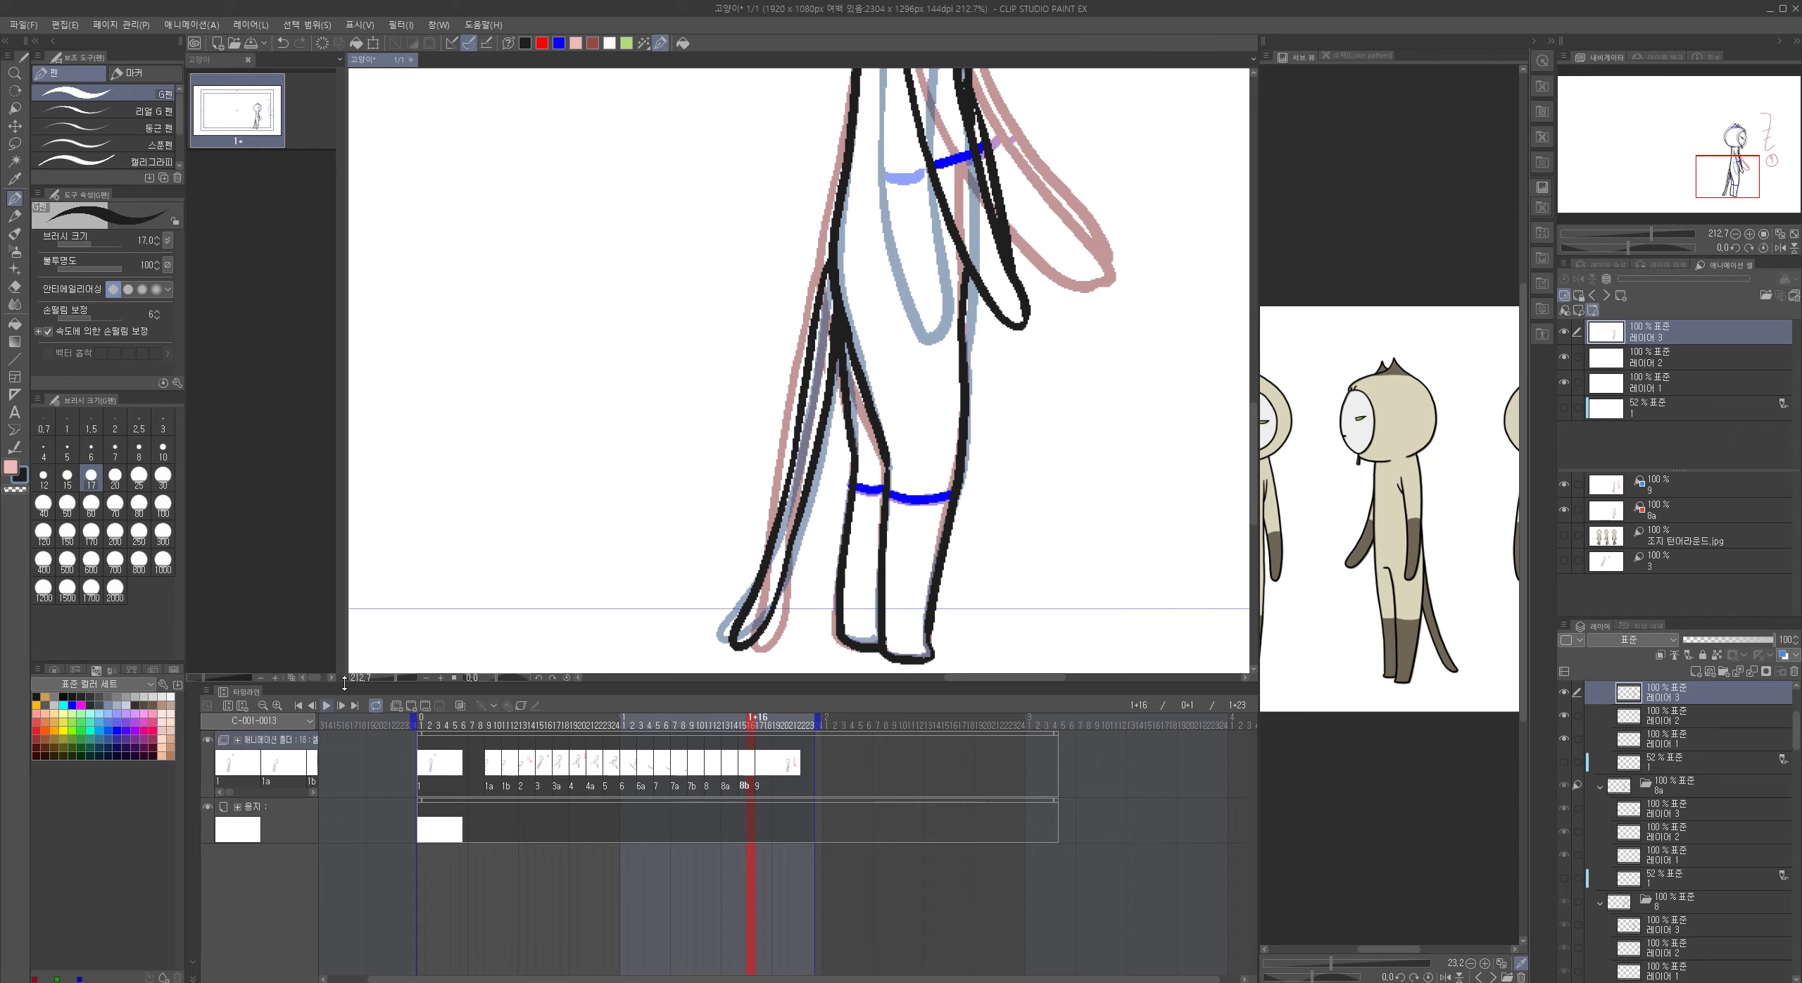
- Play back the animation with the whole frame in view to check the corrected tail motion
left_click(326, 705)
left_click_drag(982, 477, 921, 532)
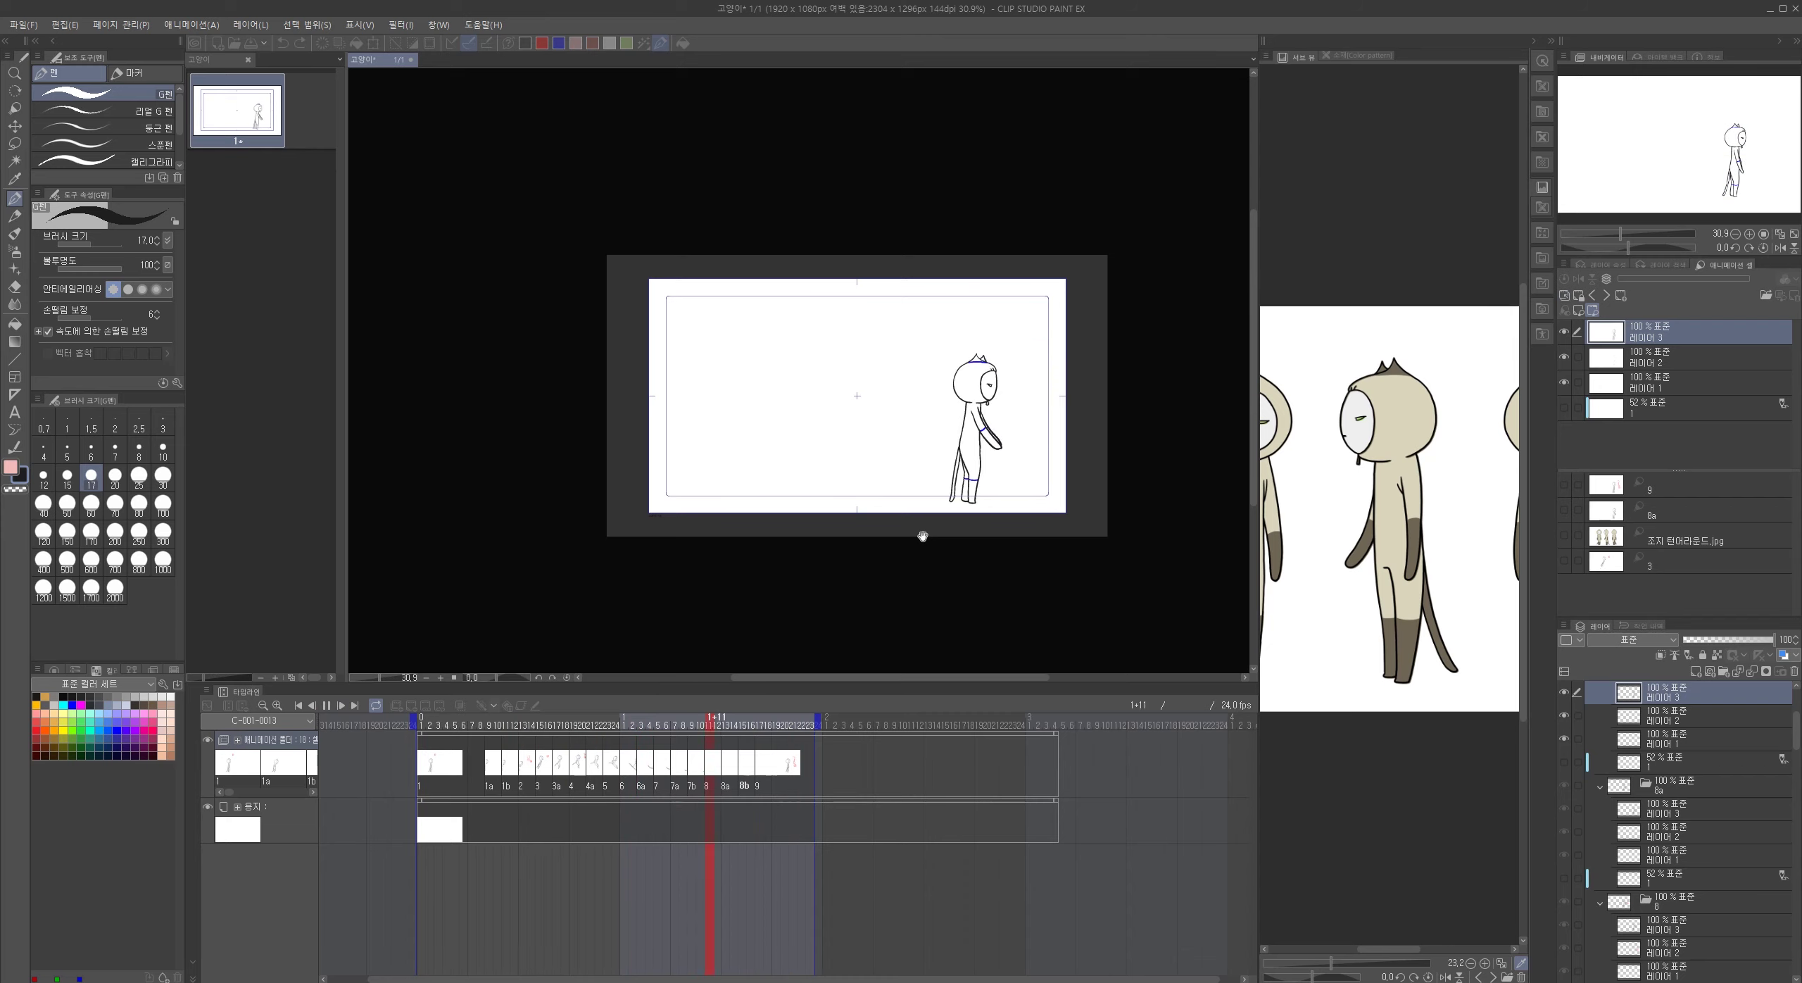